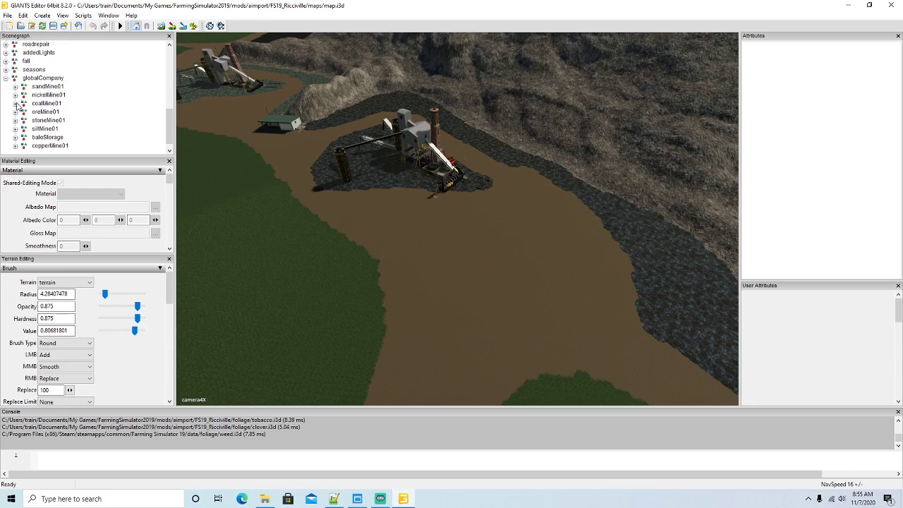
Step: Check the farmlandId of the nested coalMine01 object and change farmland 63's comment in Notepad++ to read "lower coal mine"
left_click(16, 104)
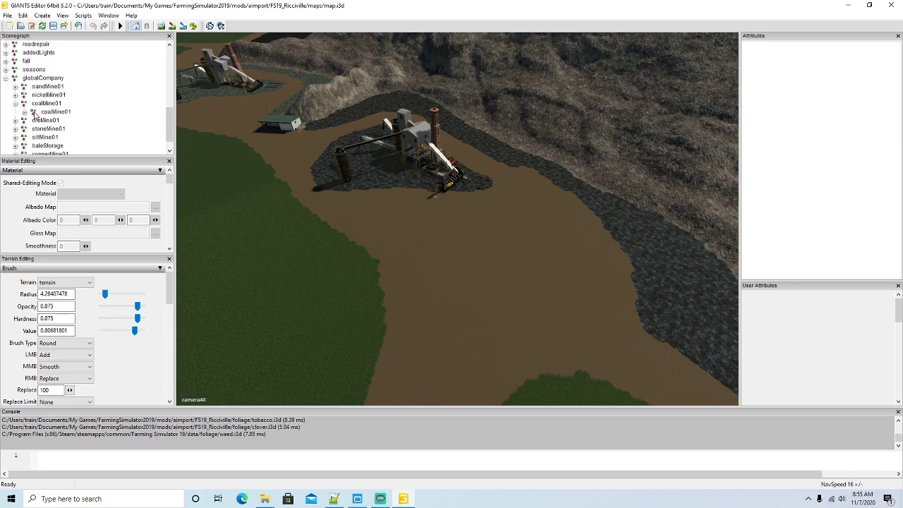
left_click(35, 114)
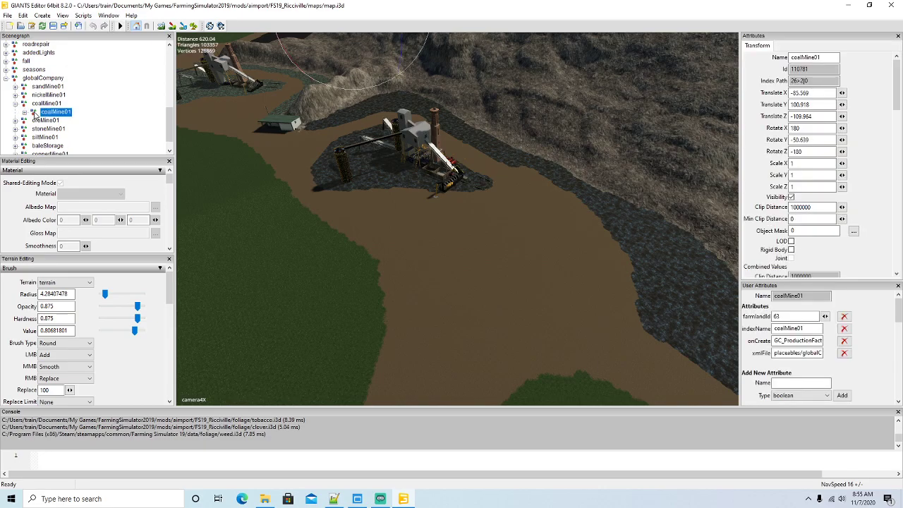
left_click(334, 499)
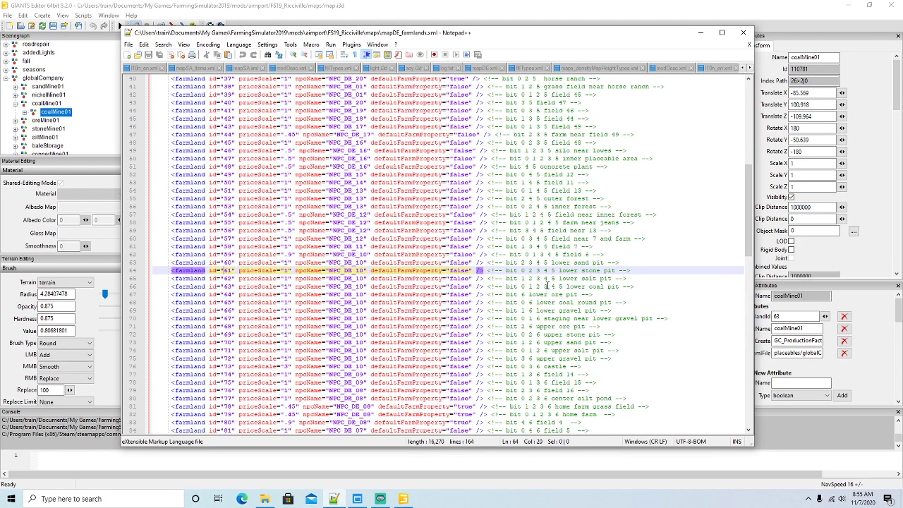
left_click(620, 286)
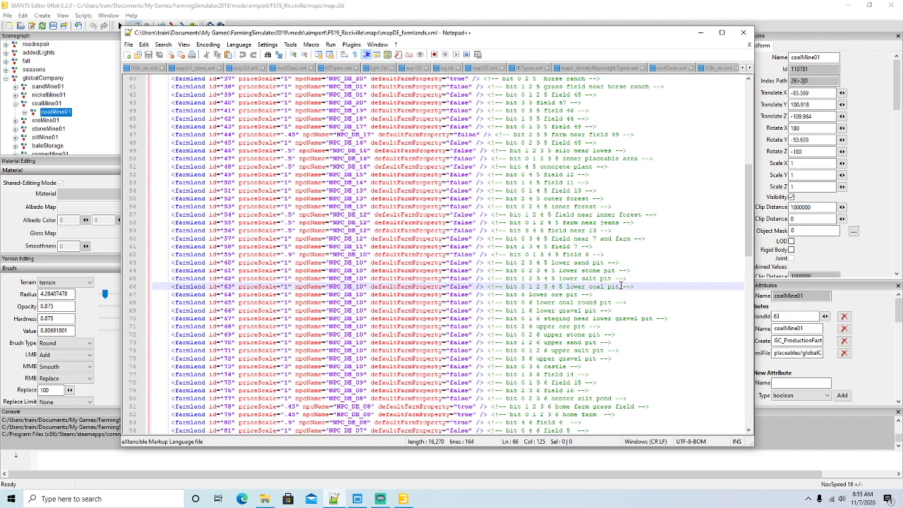
key("BackSpace")
key("BackSpace")
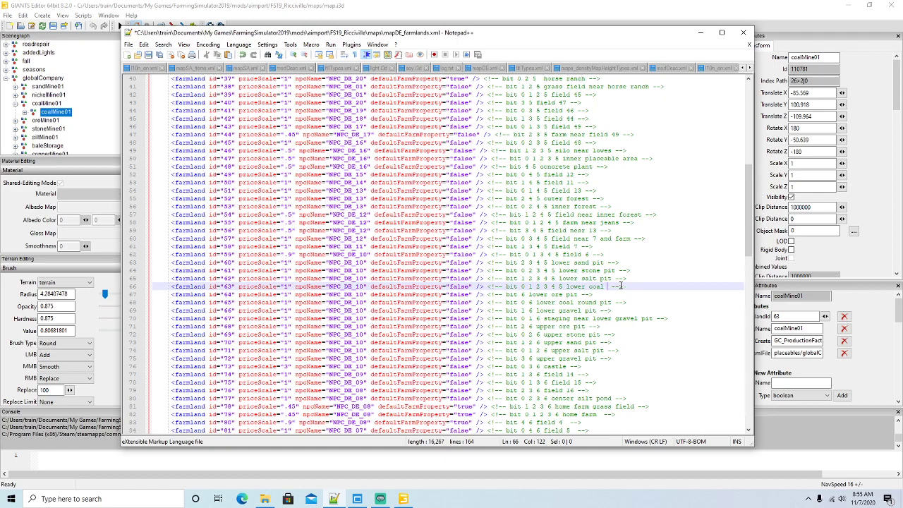
type("mine")
Step: Check the nested oreMine01 object's farmlandId, change farmland 64's comment to read "lower ore mine", and save the farmlands file
left_click(15, 121)
left_click(33, 131)
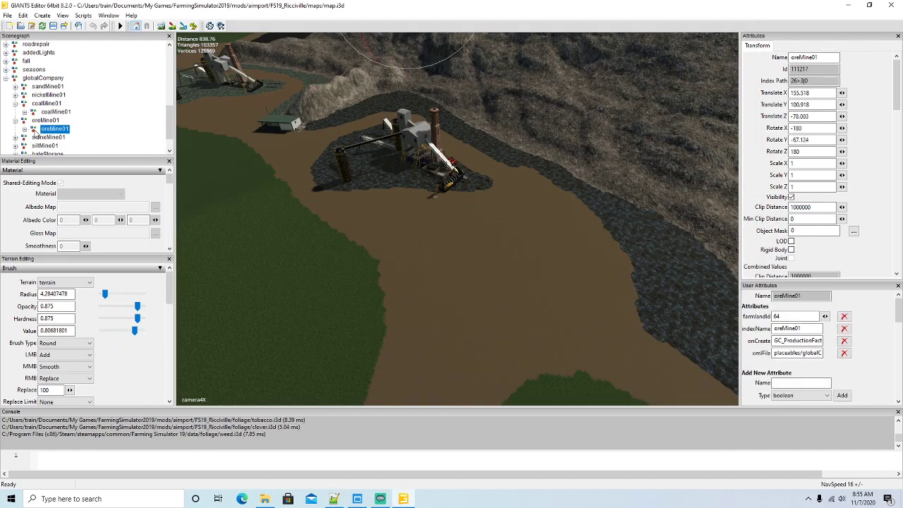
left_click(334, 498)
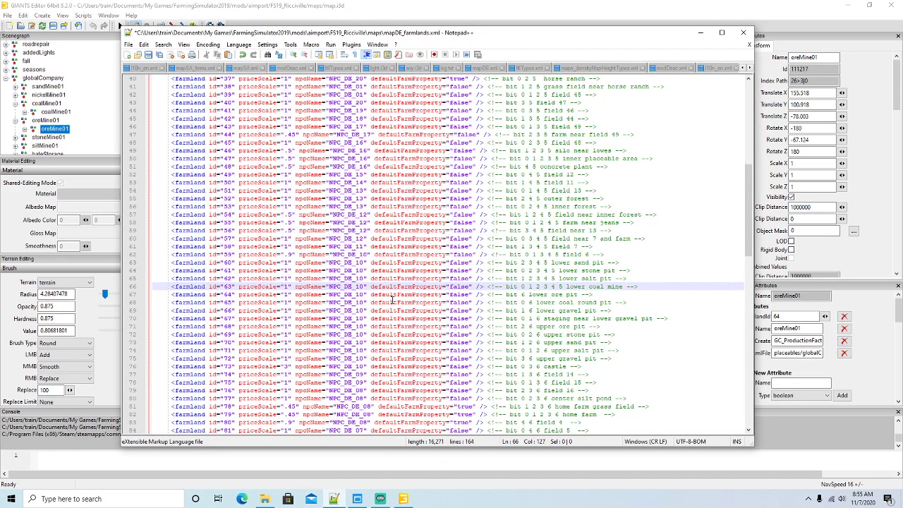
left_click(577, 294)
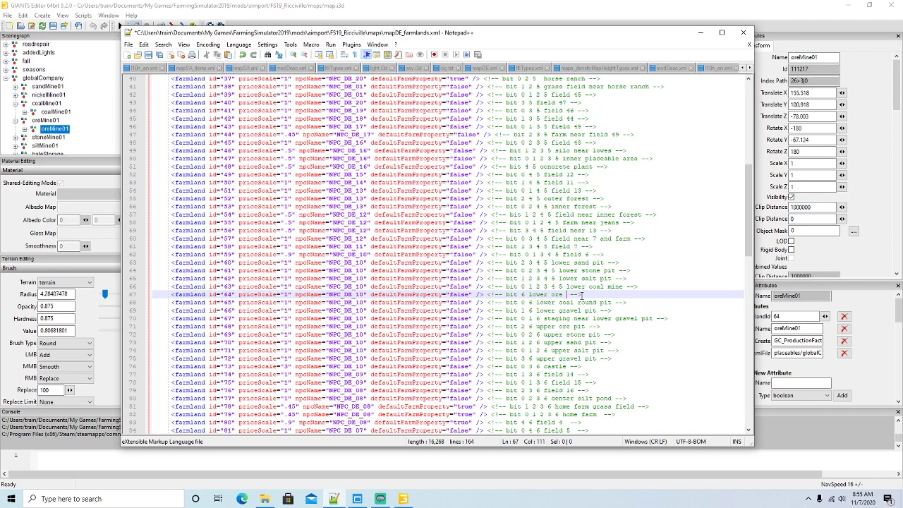
type("mine")
left_click(149, 56)
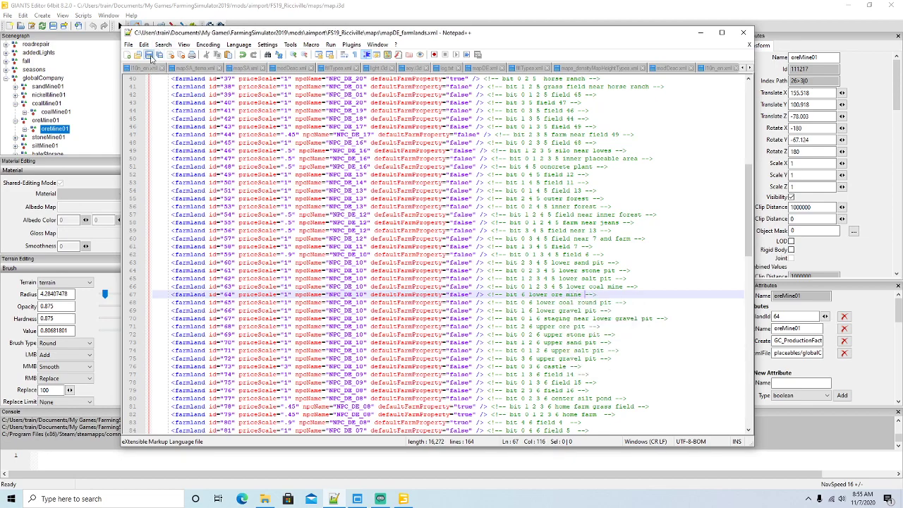
Step: Check the nested nickelMine01 object's farmlandId, change farmland 61's comment to read "lower nickel mine", and save the file
left_click(15, 95)
left_click(32, 104)
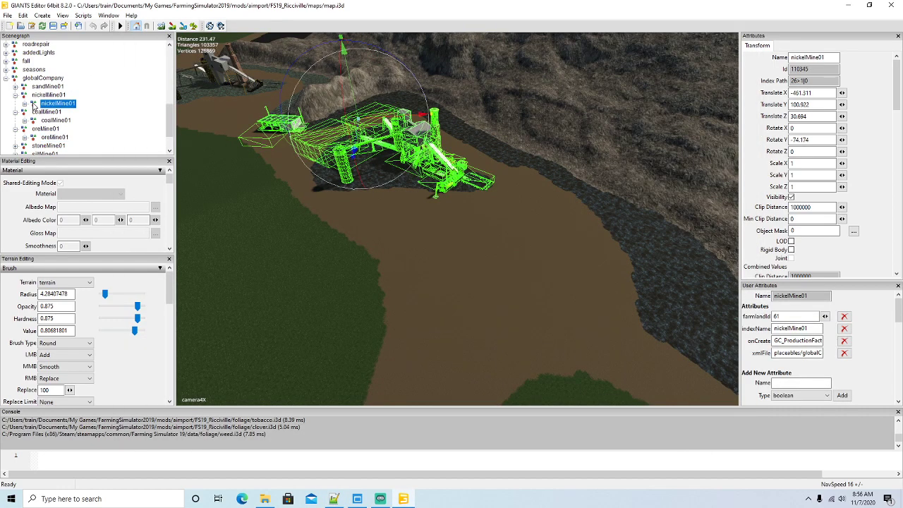
left_click(333, 499)
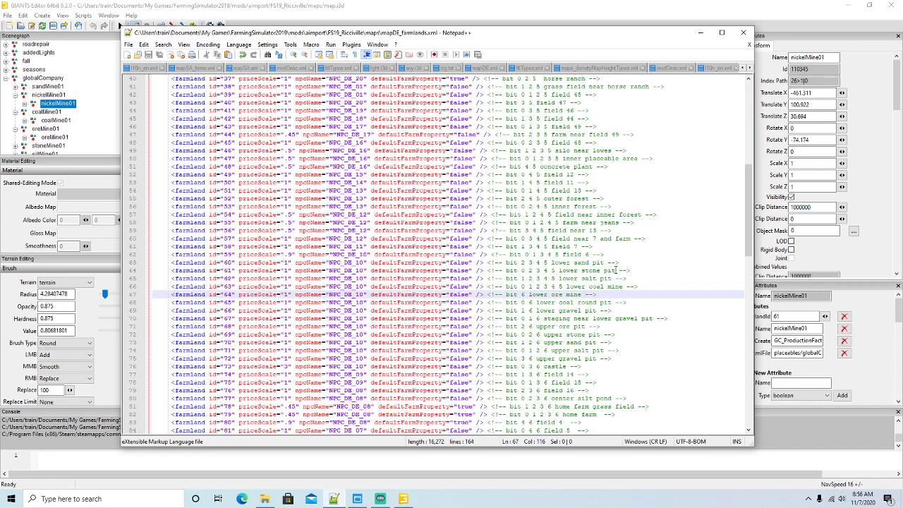
left_click(616, 270)
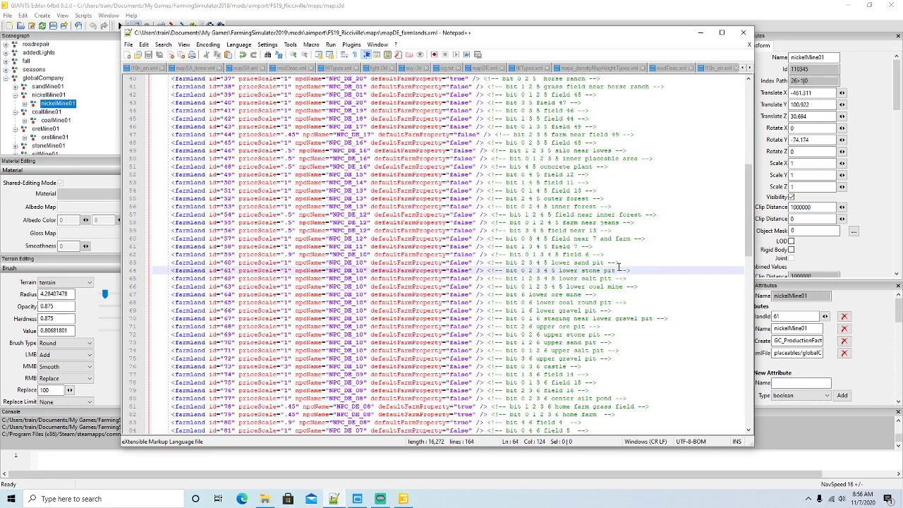
key("BackSpace")
key("BackSpace")
key("BackSpace")
key("BackSpace")
type("nic")
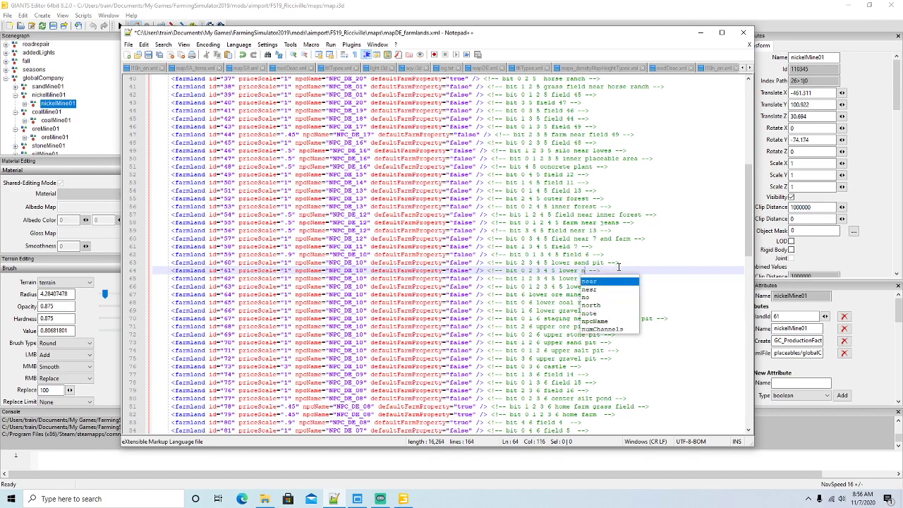
type("kel mine")
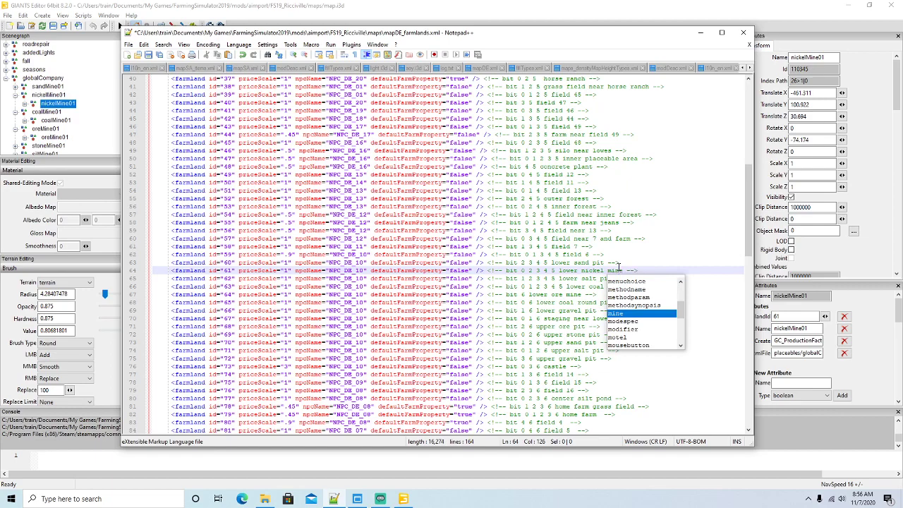
key("Right")
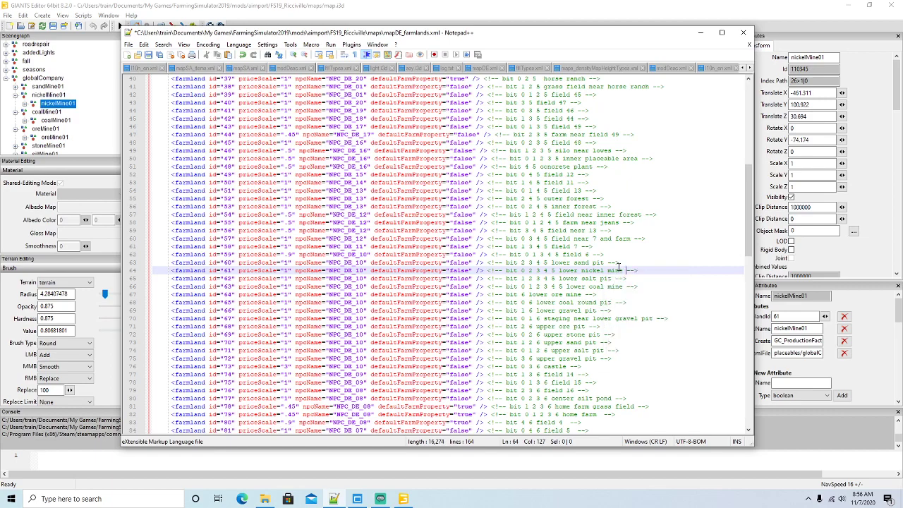
left_click(156, 56)
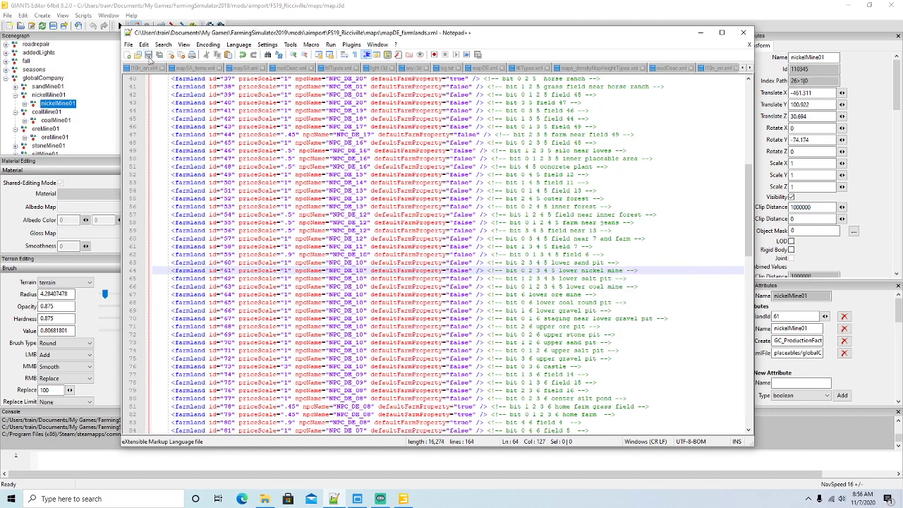
Step: Check the nested copperMine01 object's farmlandId, change farmland 62's comment to read "lower copper mine", and save the file
scroll(68, 111, "down", 1)
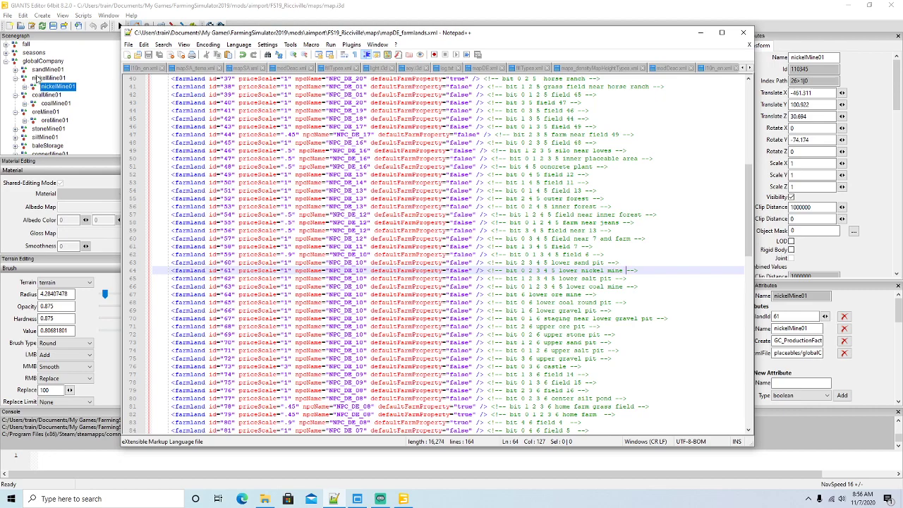
scroll(41, 110, "down", 1)
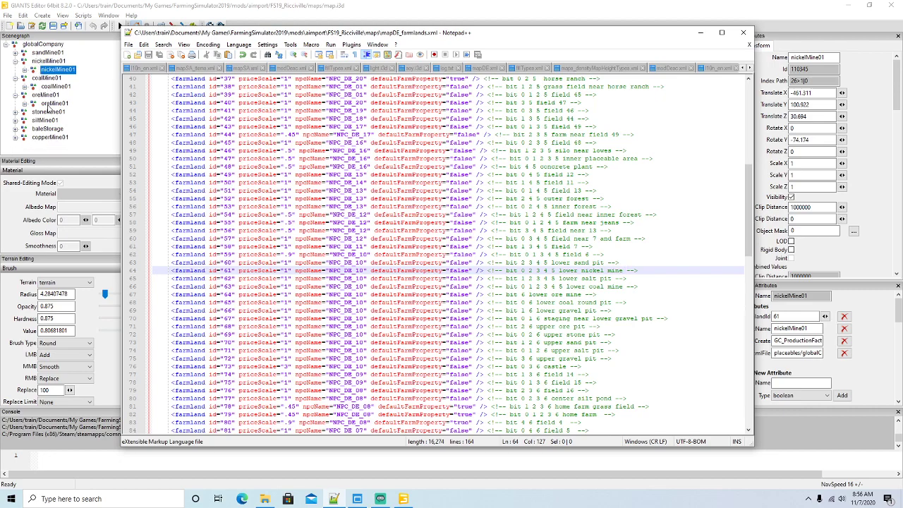
left_click(15, 137)
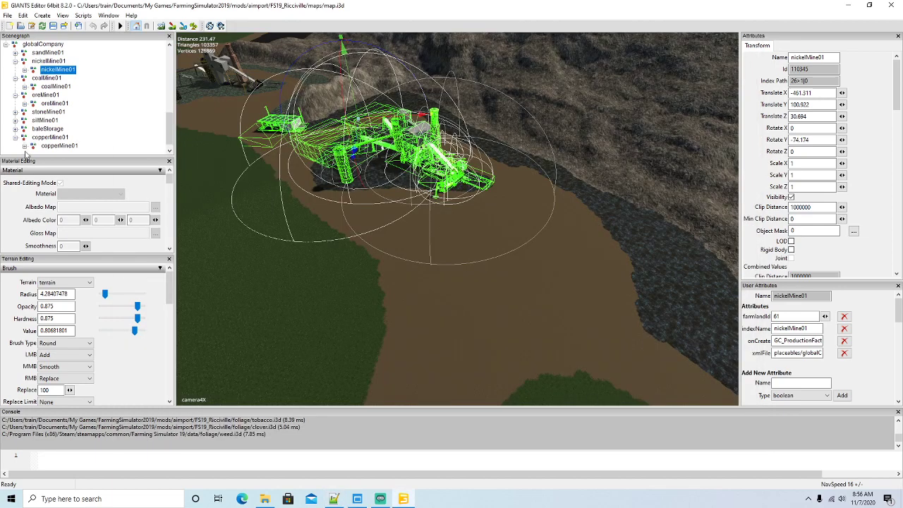
left_click(60, 145)
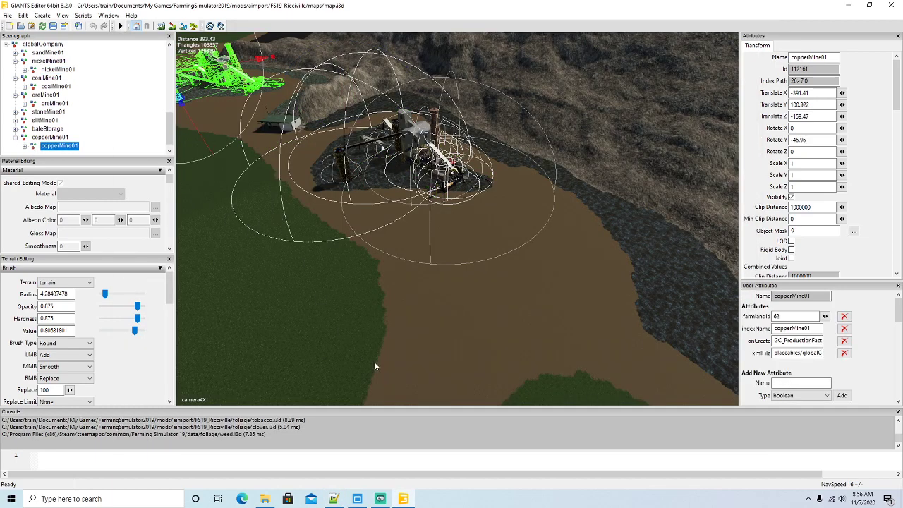
left_click(334, 499)
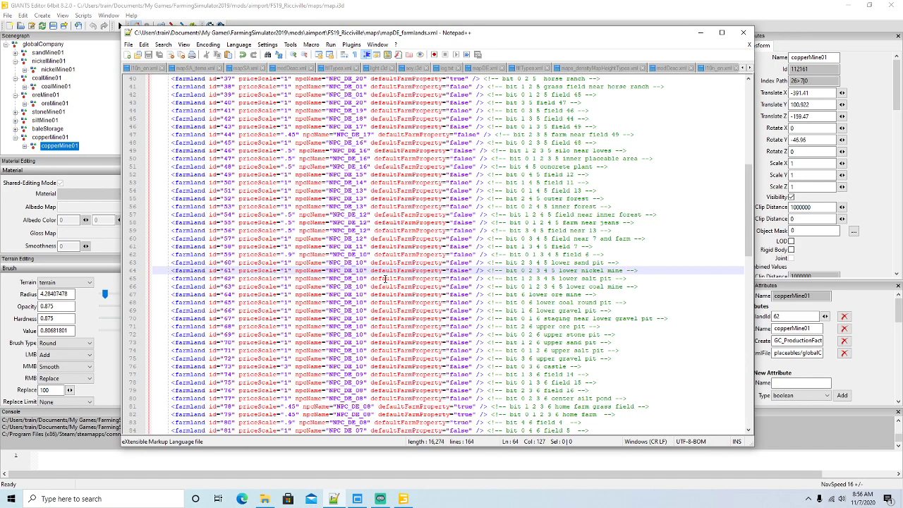
left_click(613, 278)
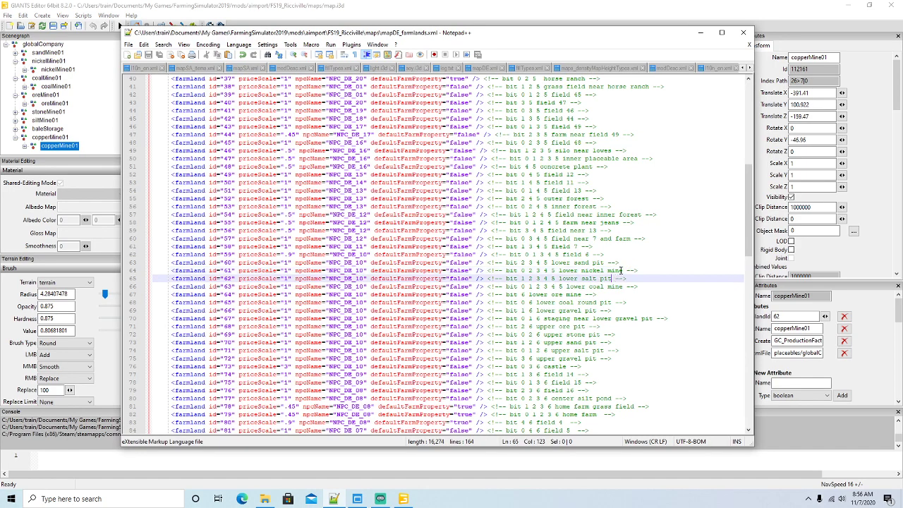
key("BackSpace")
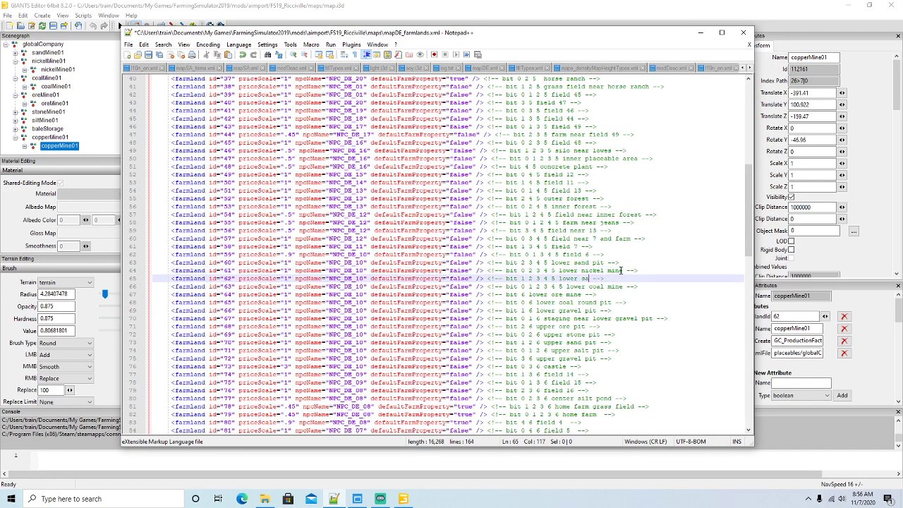
type("copper mine")
key("Right")
left_click(149, 55)
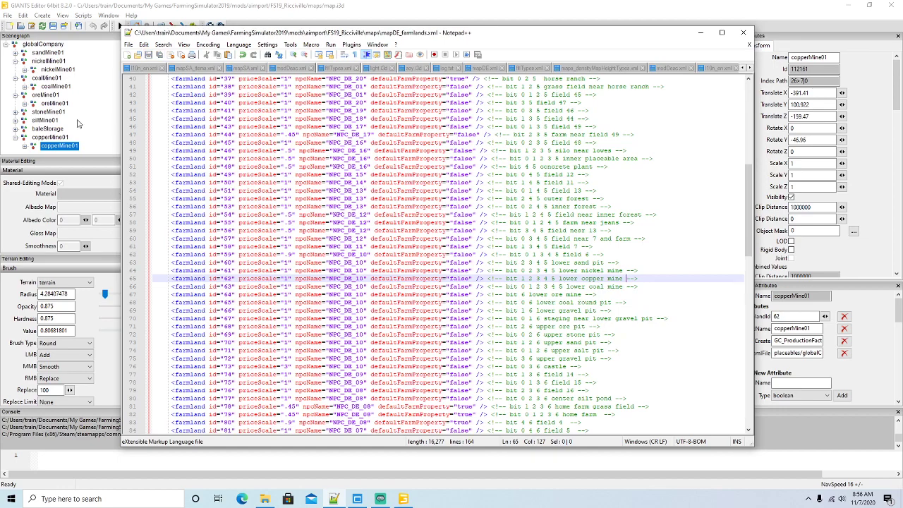
Step: Select the nested sandMine01 object in GIANTS Editor and examine its farmlandId, conveyors and surrounding sand pit
left_click(16, 54)
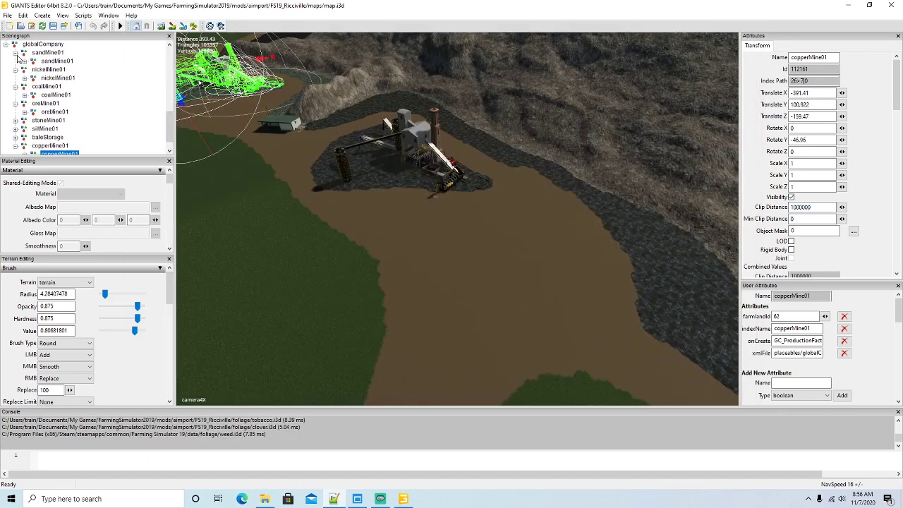
left_click(51, 62)
key("f")
right_click_drag(412, 256, 459, 258)
key("w")
scroll(459, 257, "down", 1)
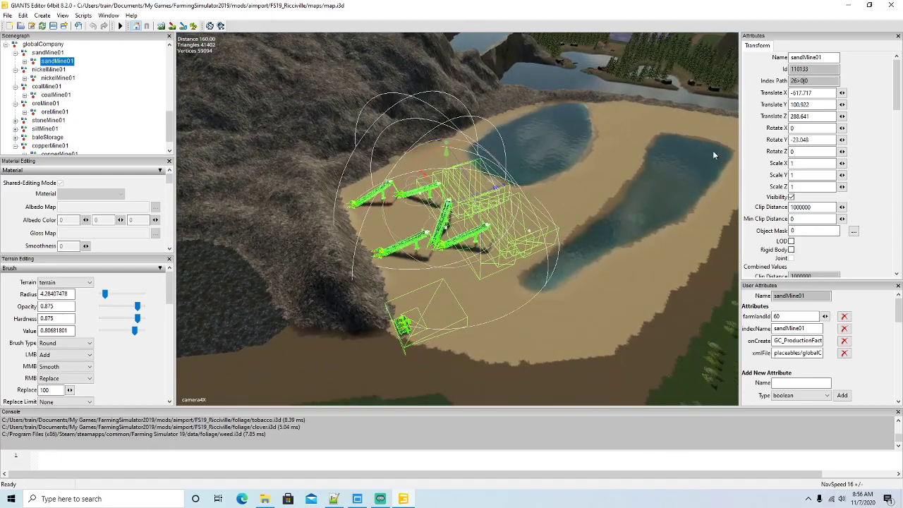
right_click_drag(628, 215, 514, 230)
scroll(679, 227, "down", 2)
scroll(528, 256, "down", 3)
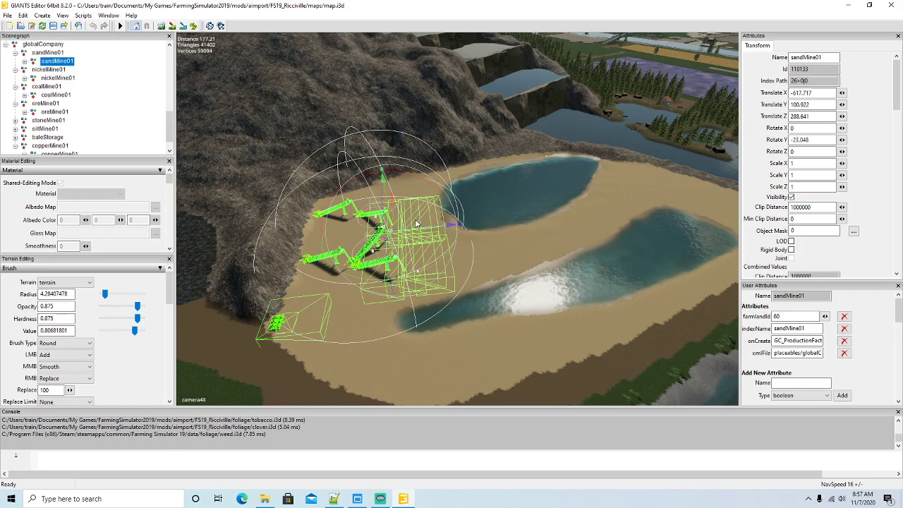
Step: Fly across the map from the sand mine to the coast and examine the raised grassy terrain beside the beach road
left_click_drag(521, 239, 534, 188, "alt")
left_click_drag(534, 258, 542, 213, "alt")
scroll(543, 217, "up", 2)
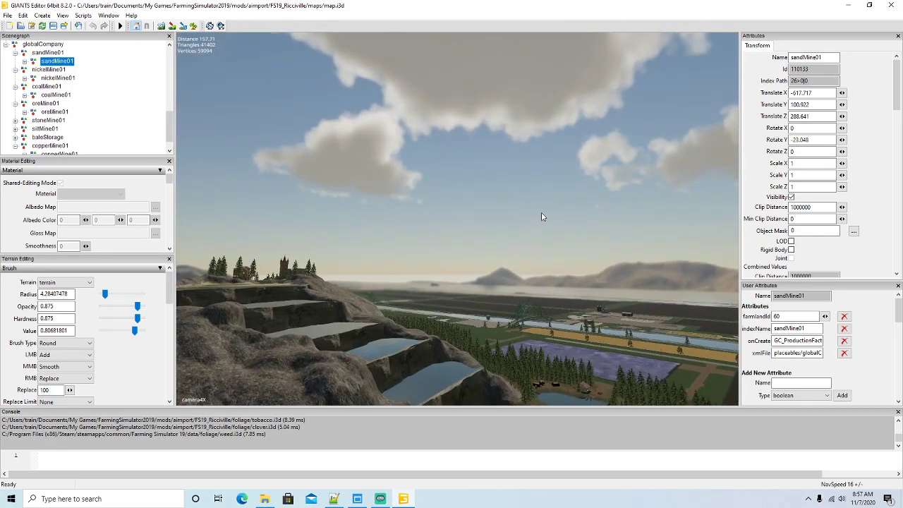
key("plus")
left_click_drag(524, 331, 533, 350, "alt")
scroll(507, 350, "up", 10)
scroll(507, 350, "up", 15)
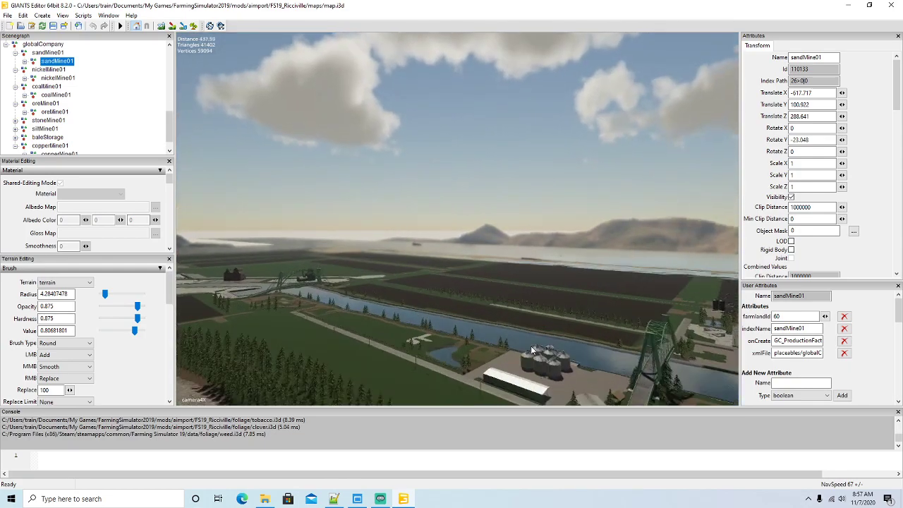
scroll(531, 346, "up", 15)
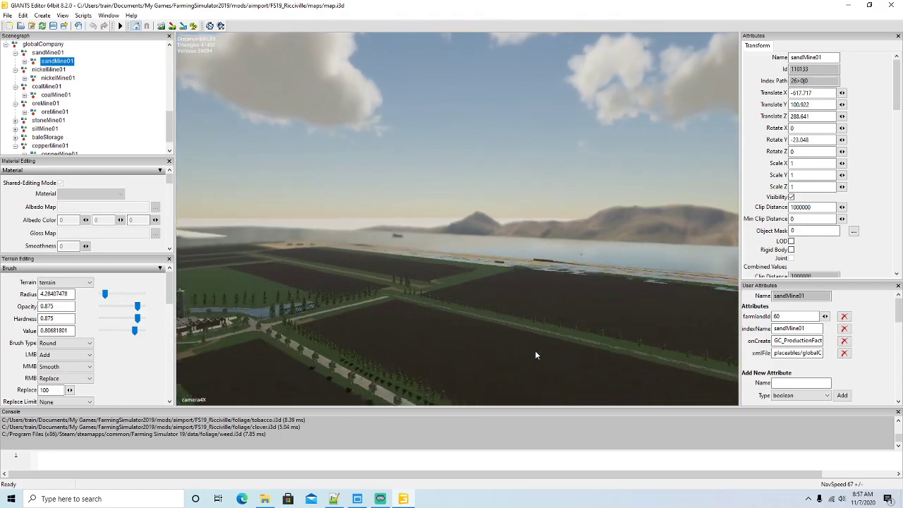
scroll(556, 363, "up", 15)
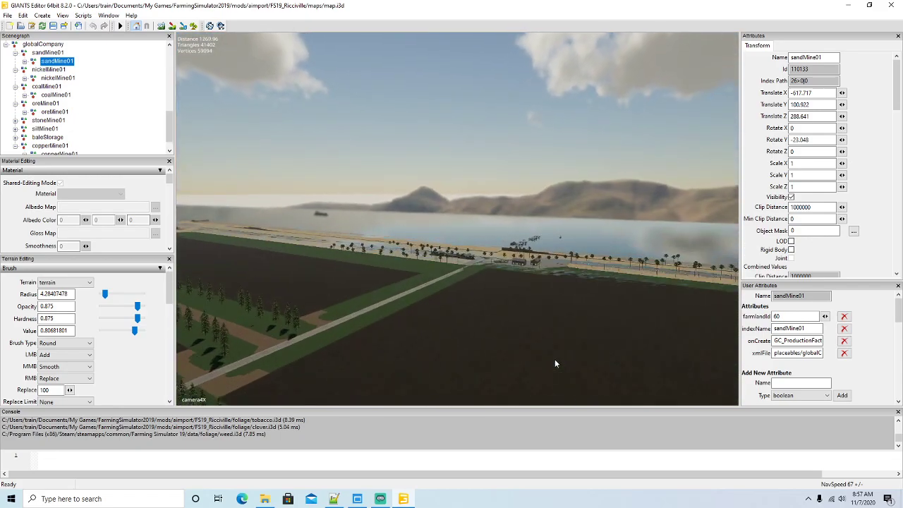
scroll(556, 362, "up", 15)
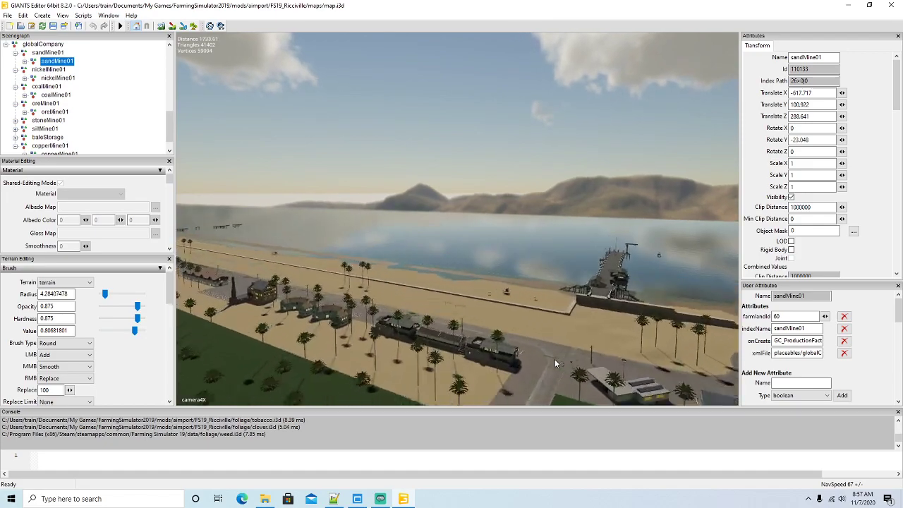
middle_click_drag(554, 360, 431, 354)
scroll(434, 342, "up", 10)
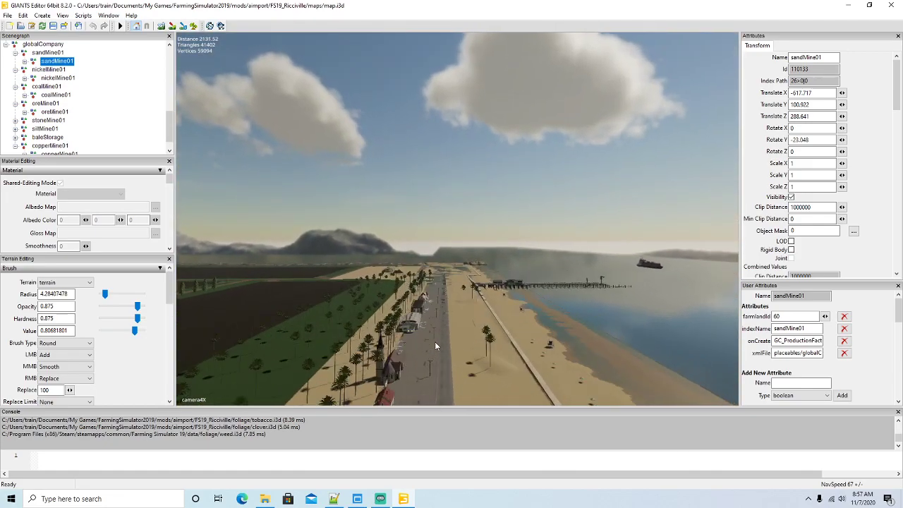
scroll(435, 341, "up", 10)
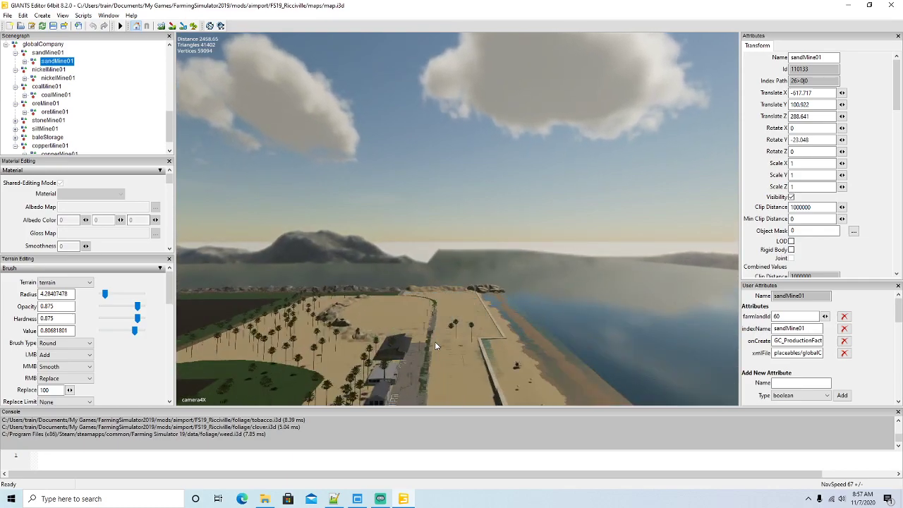
middle_click_drag(434, 345, 441, 462)
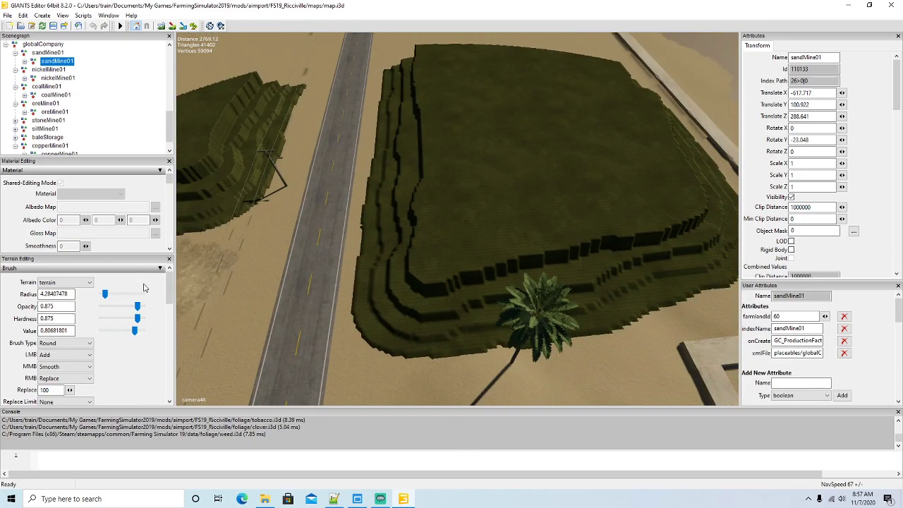
Step: Set foliage painting to the terrainDetailHeight layer with RMB on Subtract, and erase most of the grassy mound beside the palm tree
left_click_drag(170, 291, 169, 328)
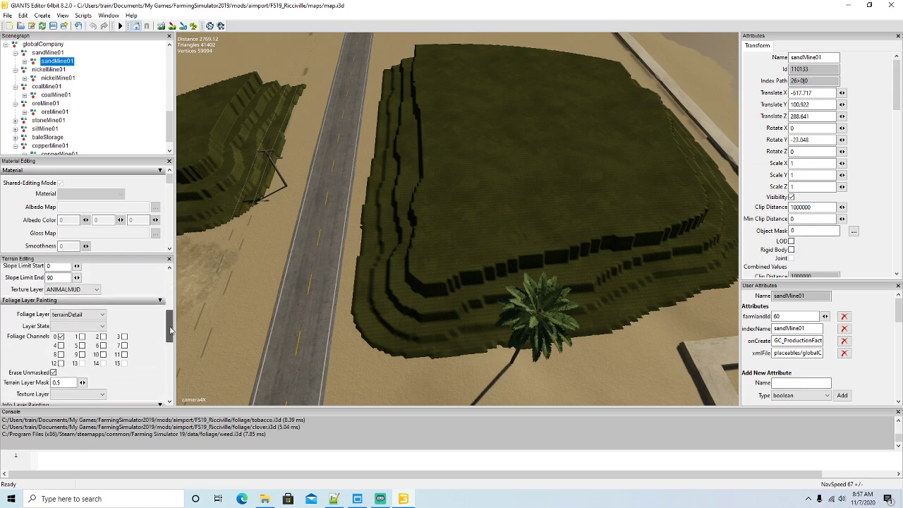
left_click(96, 315)
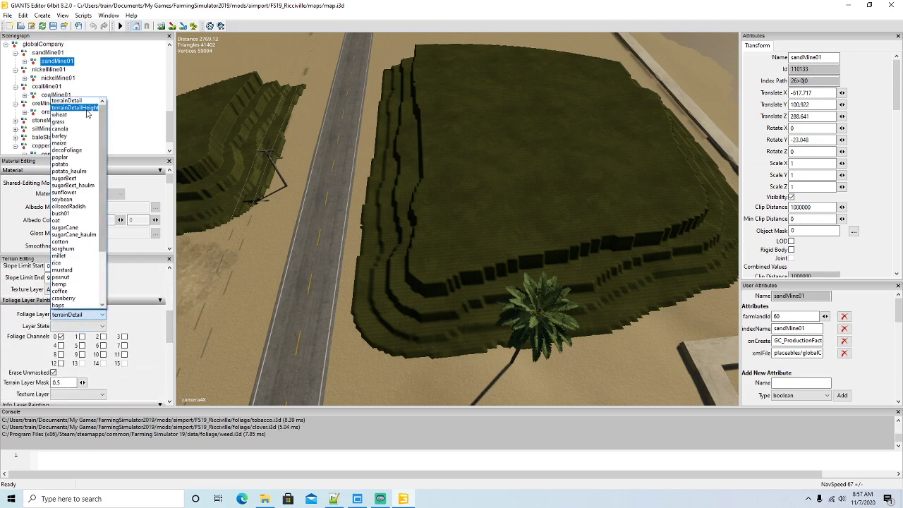
left_click(88, 111)
left_click_drag(169, 319, 169, 304)
left_click(64, 284)
left_click(65, 308)
left_click(194, 25)
mouse_move(383, 268)
right_mouse_down()
mouse_move(374, 225)
mouse_move(365, 290)
mouse_move(479, 321)
mouse_move(644, 287)
mouse_move(432, 260)
mouse_move(417, 141)
mouse_move(573, 245)
mouse_move(706, 247)
mouse_move(459, 163)
mouse_move(580, 168)
right_mouse_up()
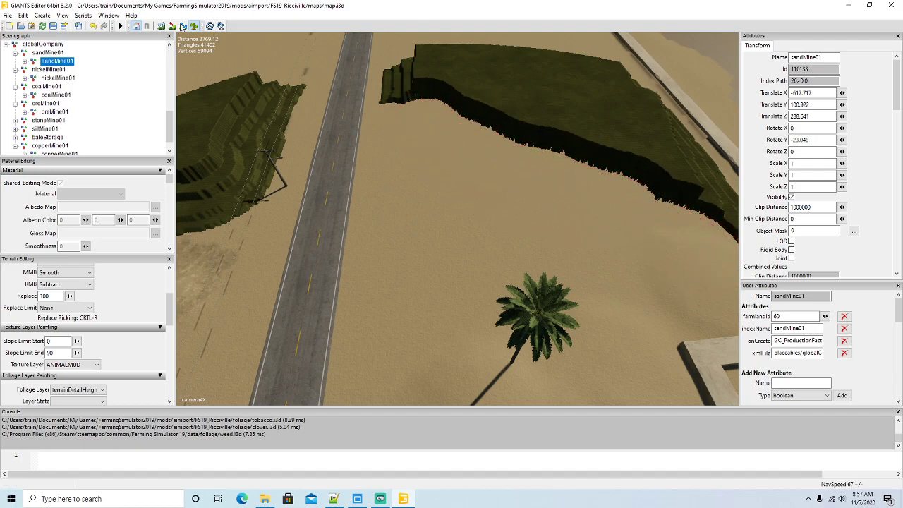
Step: Erase the mound's remnant near the palm tree and the adjoining terrainDetailHeight section between the straight road and the sea wall
mouse_move(580, 168)
left_mouse_down("alt")
mouse_move(410, 213)
mouse_move(478, 164)
mouse_move(428, 216)
mouse_move(368, 224)
mouse_move(338, 215)
left_mouse_up("alt")
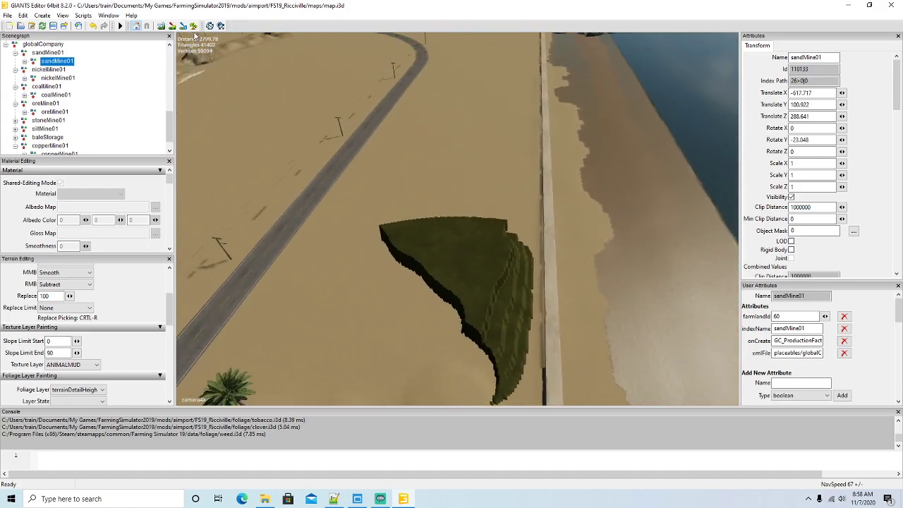
mouse_move(397, 236)
right_mouse_down()
mouse_move(486, 363)
mouse_move(514, 310)
mouse_move(515, 157)
mouse_move(479, 253)
mouse_move(457, 199)
mouse_move(423, 266)
right_mouse_up()
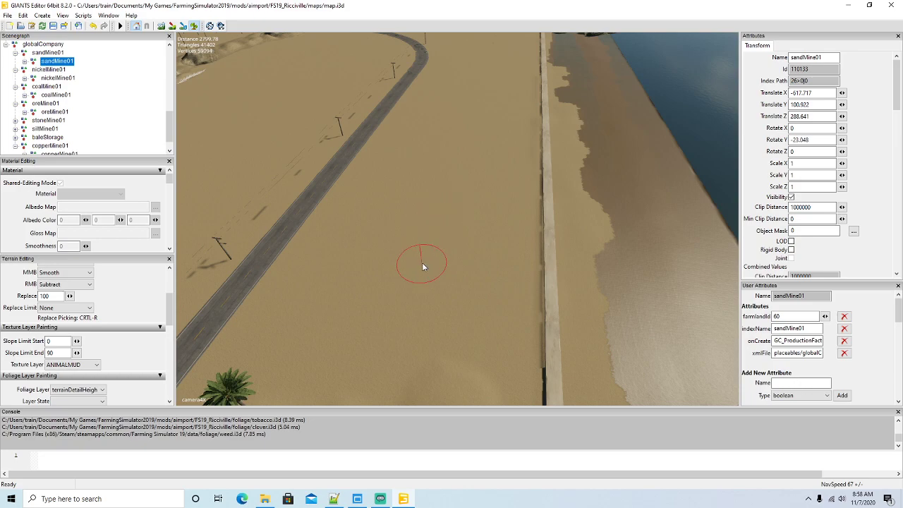
left_click(197, 28)
mouse_move(343, 247)
left_mouse_down("alt")
mouse_move(284, 183)
mouse_move(370, 267)
left_mouse_up("alt")
scroll(284, 183, "down", 4)
left_click(195, 26)
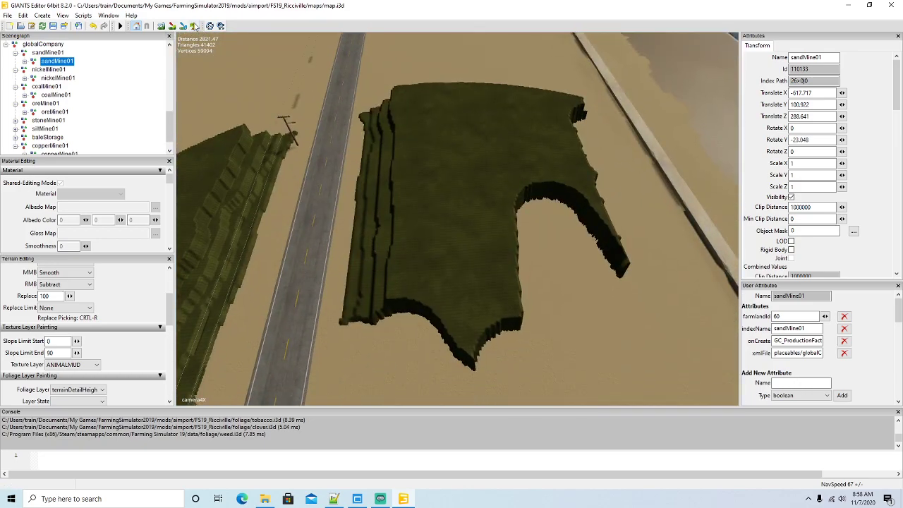
mouse_move(368, 179)
right_mouse_down()
mouse_move(360, 127)
mouse_move(351, 224)
mouse_move(474, 329)
mouse_move(609, 258)
mouse_move(570, 136)
mouse_move(506, 266)
mouse_move(464, 160)
mouse_move(419, 208)
mouse_move(413, 111)
mouse_move(565, 110)
right_mouse_up()
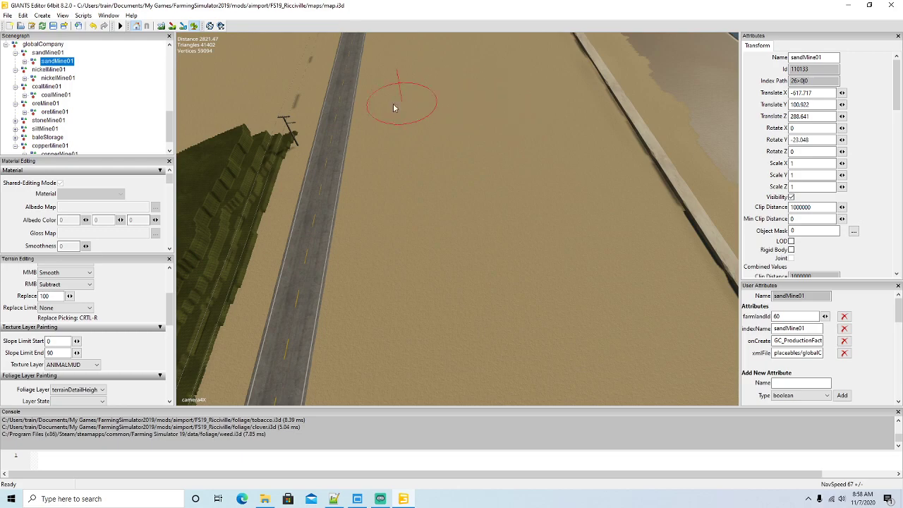
Step: Erase the next terrainDetailHeight section along the sea wall, up to where the beach road starts to bend
left_click(191, 27)
mouse_move(418, 226)
left_mouse_down("alt")
mouse_move(421, 99)
mouse_move(435, 165)
left_mouse_up("alt")
scroll(422, 99, "down", 3)
left_click(192, 27)
mouse_move(329, 328)
left_mouse_down()
mouse_move(349, 217)
mouse_move(483, 182)
mouse_move(621, 216)
mouse_move(592, 262)
mouse_move(373, 217)
mouse_move(423, 197)
mouse_move(461, 159)
mouse_move(364, 148)
mouse_move(544, 146)
left_mouse_up()
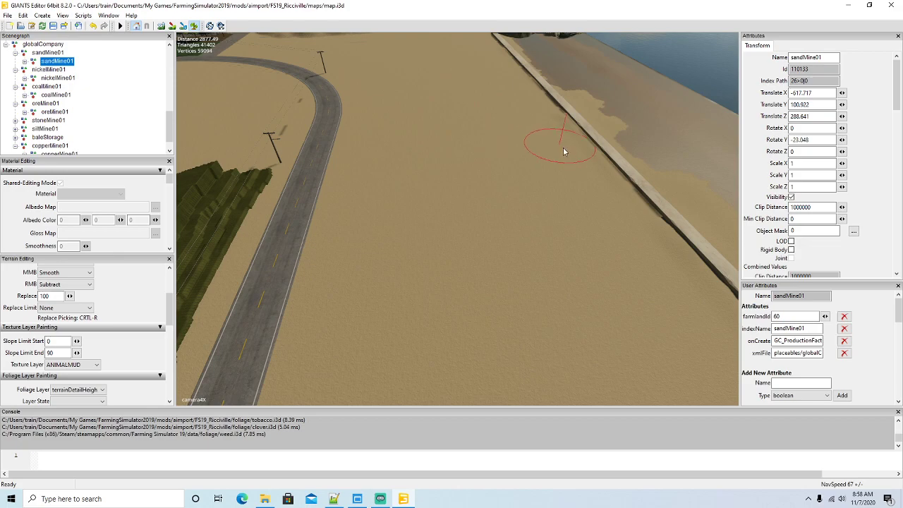
Step: Erase the terrainDetailHeight mound between the curving beach road and the sea wall
left_click(193, 27)
mouse_move(416, 237)
left_mouse_down("alt")
mouse_move(400, 139)
mouse_move(446, 256)
left_mouse_up("alt")
scroll(400, 138, "up", 4)
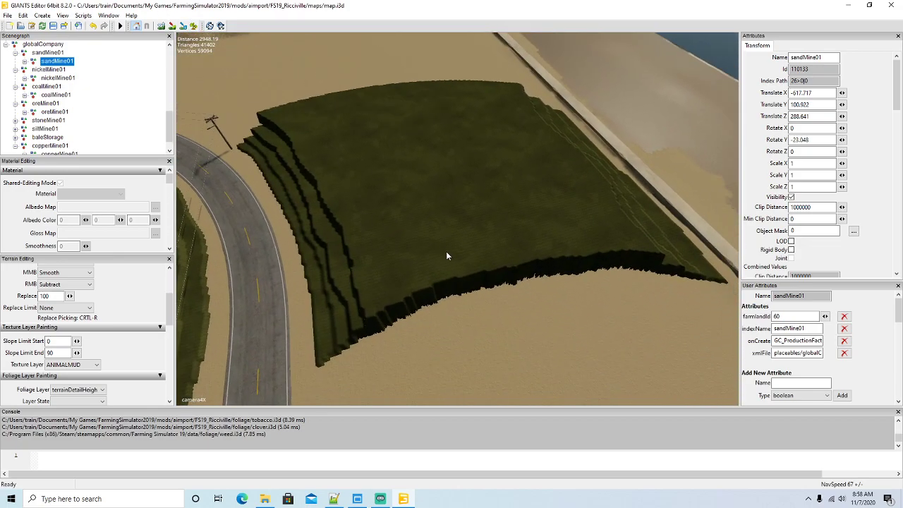
left_click(194, 26)
mouse_move(388, 353)
left_mouse_down()
mouse_move(610, 296)
mouse_move(641, 236)
mouse_move(427, 234)
mouse_move(293, 200)
mouse_move(450, 147)
mouse_move(598, 153)
mouse_move(385, 191)
mouse_move(254, 153)
mouse_move(522, 129)
mouse_move(327, 111)
mouse_move(598, 147)
mouse_move(411, 101)
left_mouse_up()
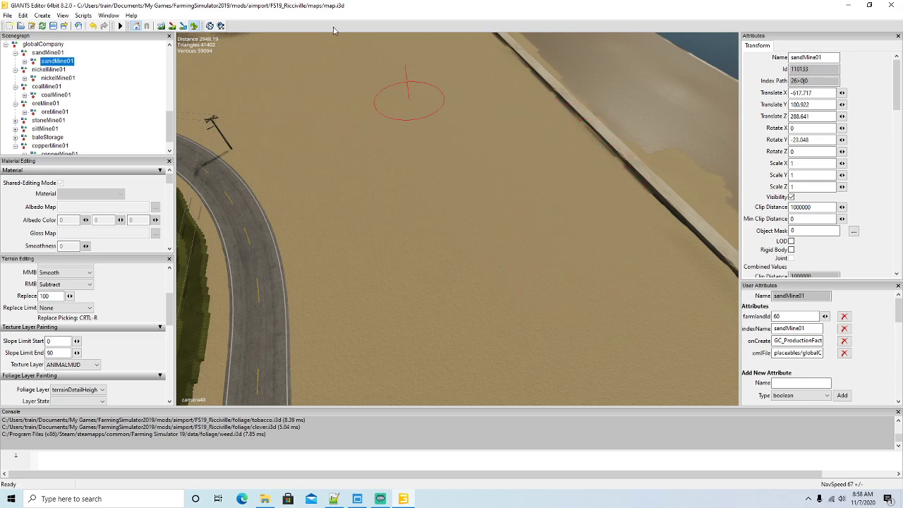
Step: Erase the final beach-side terrainDetailHeight mound between the road bend and the sandy hills by the water
left_click(194, 29)
mouse_move(394, 290)
left_mouse_down("alt")
mouse_move(340, 181)
mouse_move(352, 273)
mouse_move(371, 284)
mouse_move(503, 241)
mouse_move(492, 254)
mouse_move(355, 293)
left_mouse_up("alt")
scroll(340, 180, "up", 2)
scroll(353, 277, "down", 2)
left_click(194, 26)
mouse_move(271, 286)
right_mouse_down()
mouse_move(313, 160)
mouse_move(406, 113)
mouse_move(506, 206)
mouse_move(487, 340)
mouse_move(462, 133)
mouse_move(396, 274)
mouse_move(377, 128)
mouse_move(343, 106)
mouse_move(251, 214)
mouse_move(215, 275)
right_mouse_up()
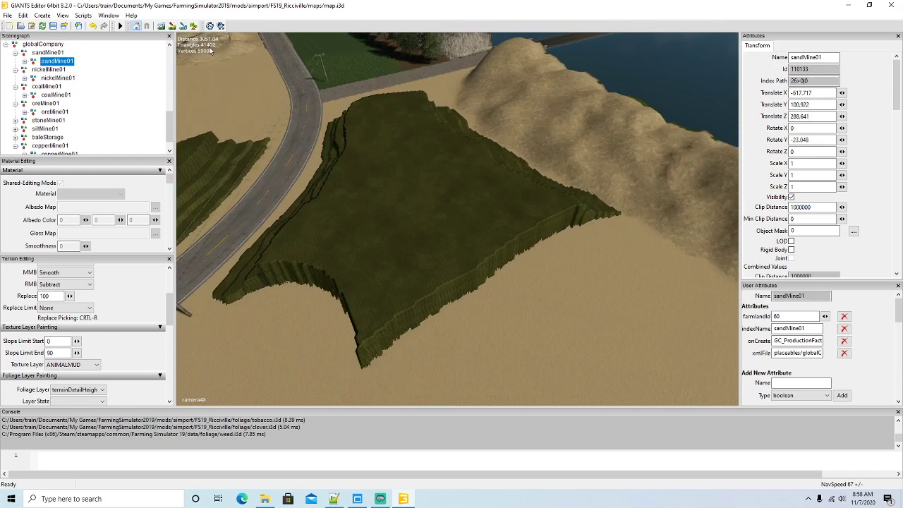
mouse_move(383, 113)
right_mouse_down()
mouse_move(334, 155)
mouse_move(285, 261)
mouse_move(376, 321)
mouse_move(595, 216)
right_mouse_up()
mouse_move(516, 216)
right_mouse_down()
mouse_move(379, 145)
mouse_move(389, 242)
right_mouse_up()
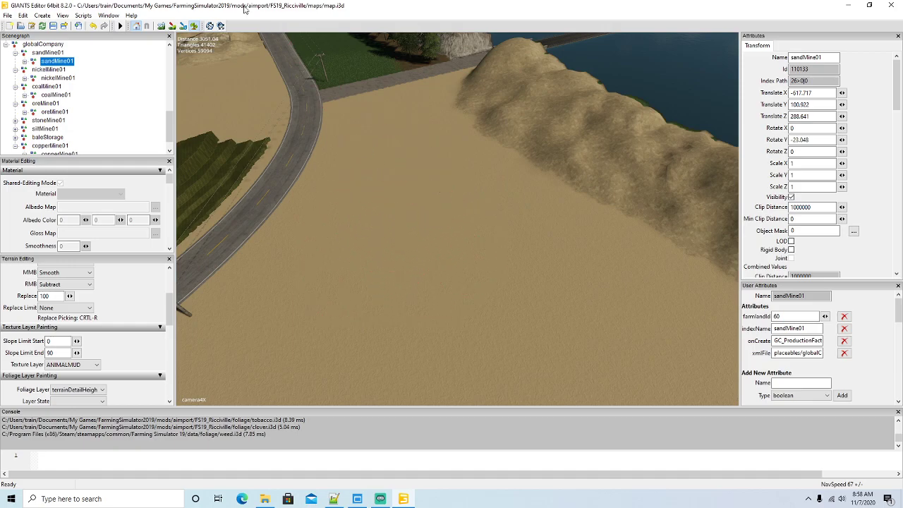
Step: Leave foliage painting and inspect the cleared strip between the beach road and the sea wall towards the pier
left_click(193, 26)
mouse_move(485, 217)
left_mouse_down("alt")
mouse_move(396, 252)
mouse_move(367, 237)
left_mouse_up("alt")
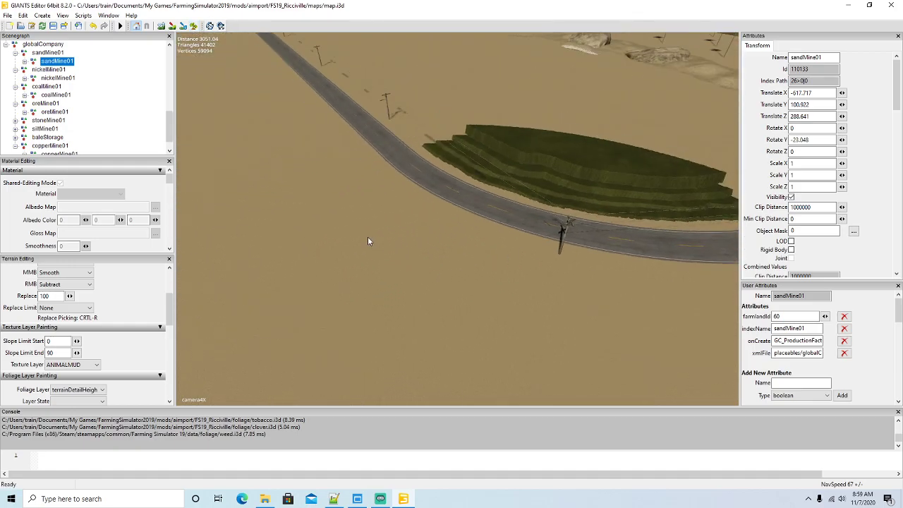
left_click_drag(463, 332, 435, 344, "alt")
left_click_drag(516, 343, 477, 340, "alt")
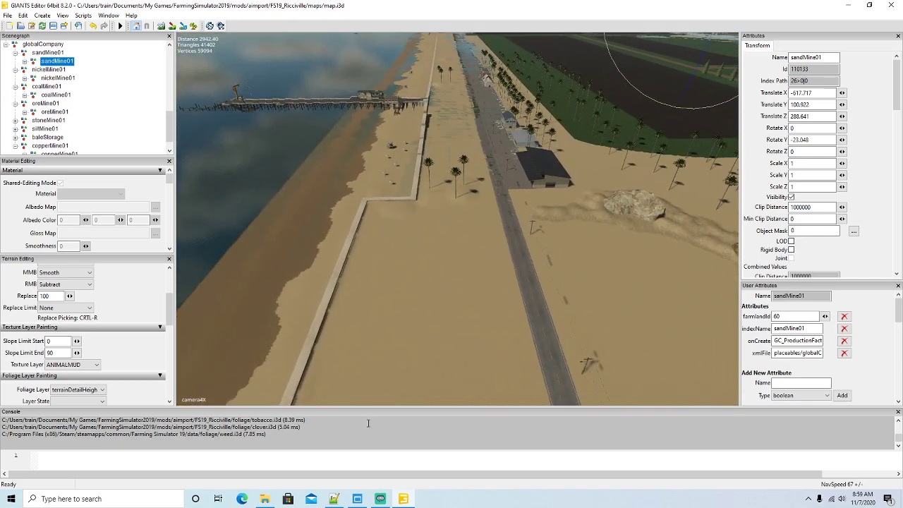
Step: Switch to Notepad++ and read through the farmland entries and their comments in mapDE_farmlands.xml
left_click(334, 499)
right_click(333, 498)
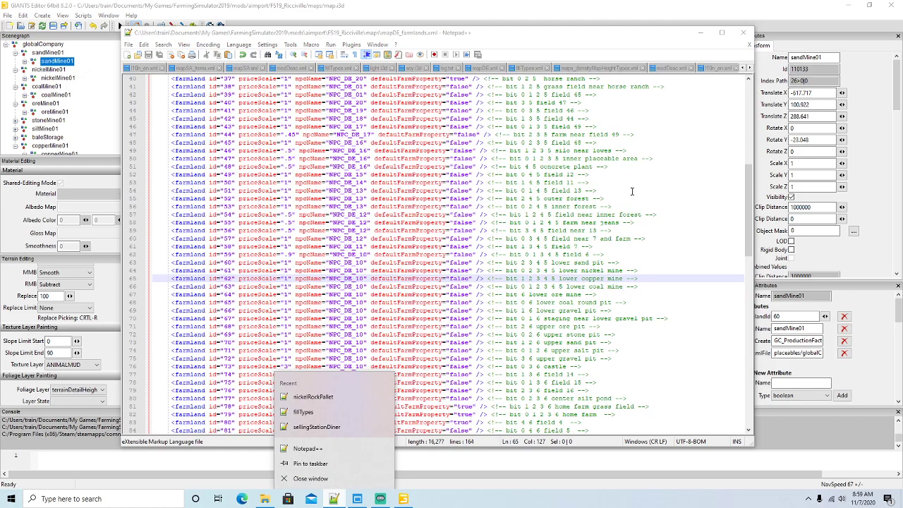
scroll(632, 191, "up", 13)
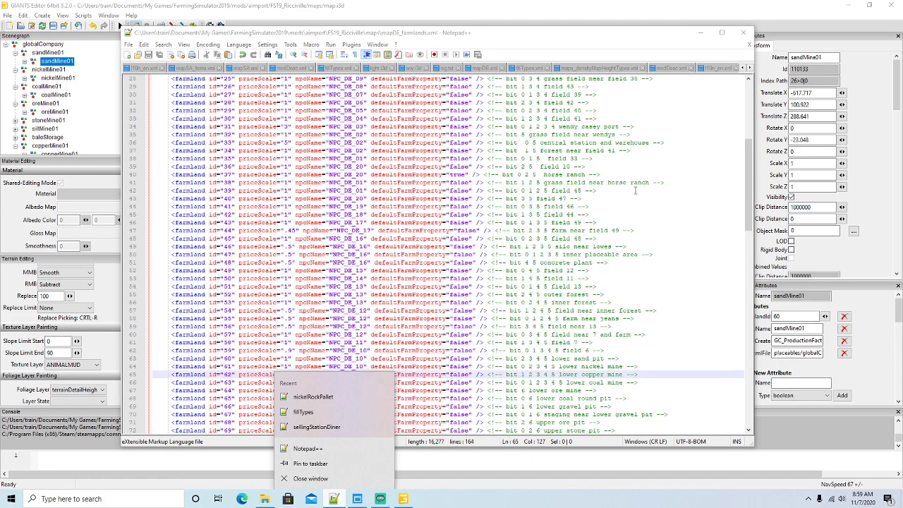
left_click(586, 36)
scroll(610, 201, "up", 1)
scroll(608, 196, "down", 5)
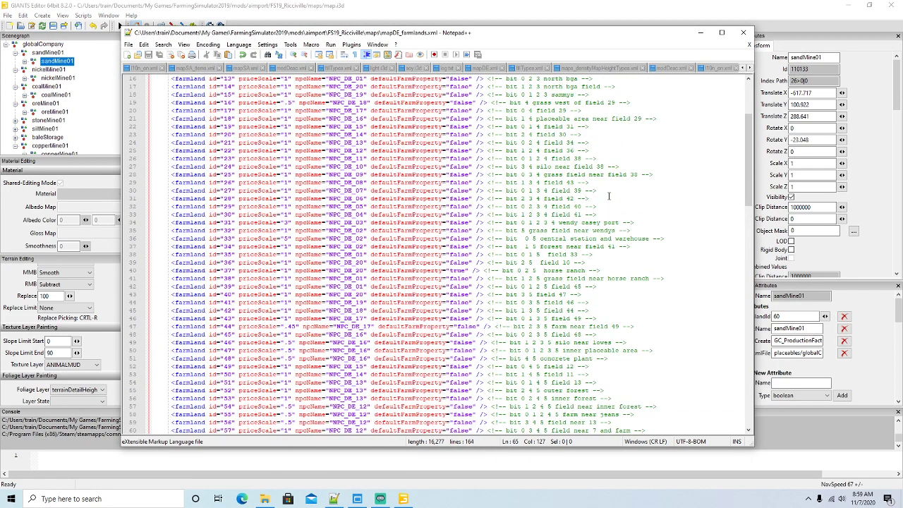
scroll(608, 196, "down", 6)
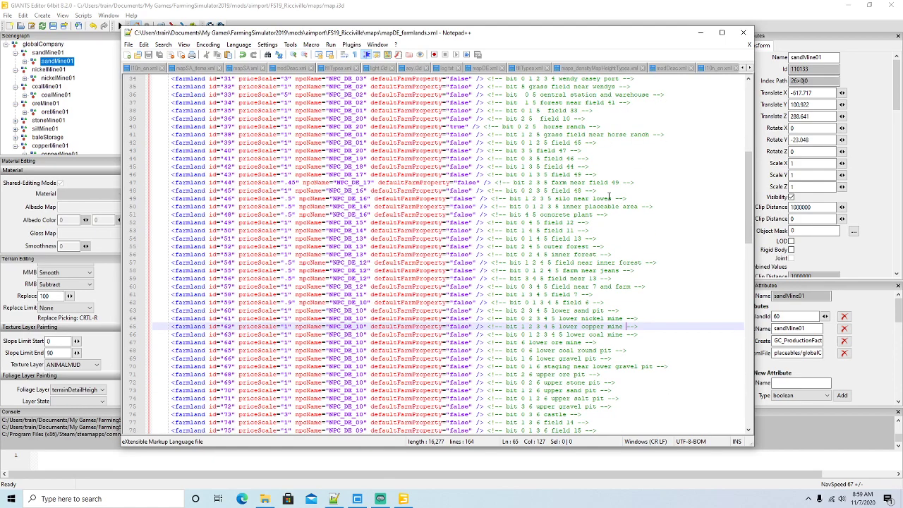
scroll(608, 197, "down", 4)
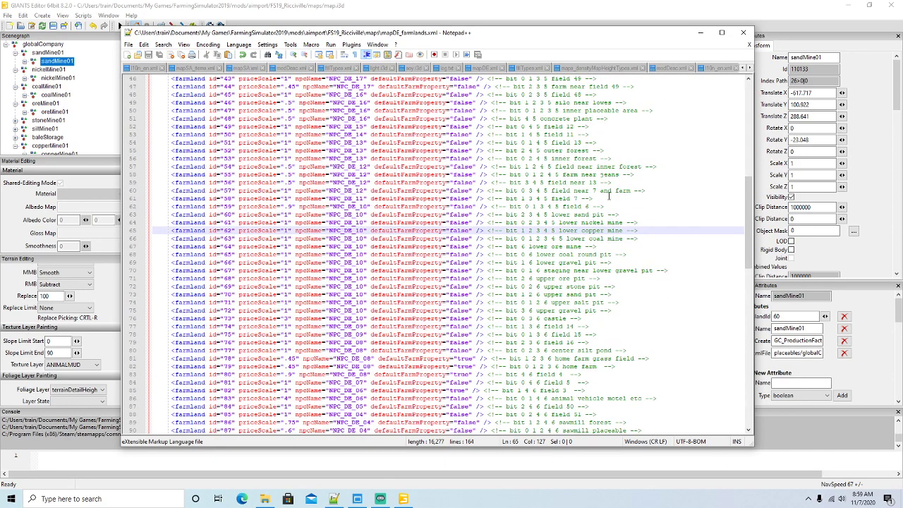
scroll(609, 196, "down", 7)
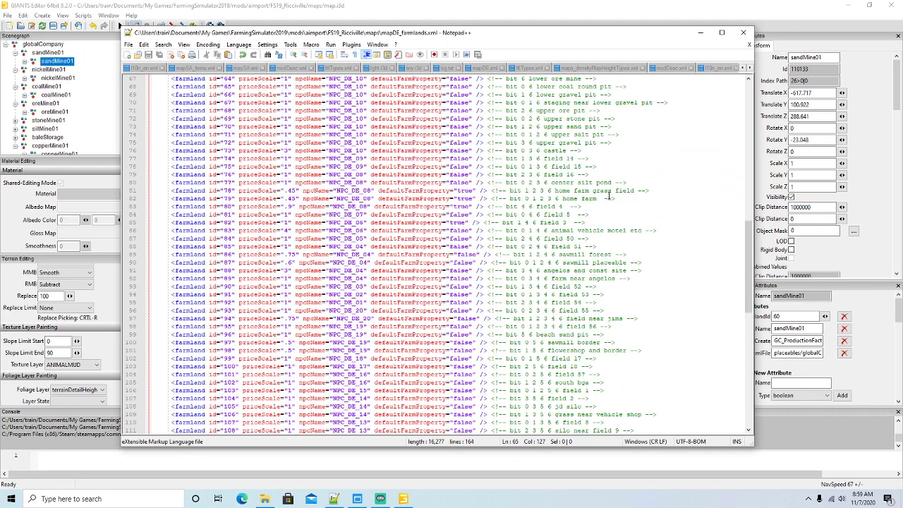
scroll(608, 198, "down", 2)
scroll(608, 196, "down", 3)
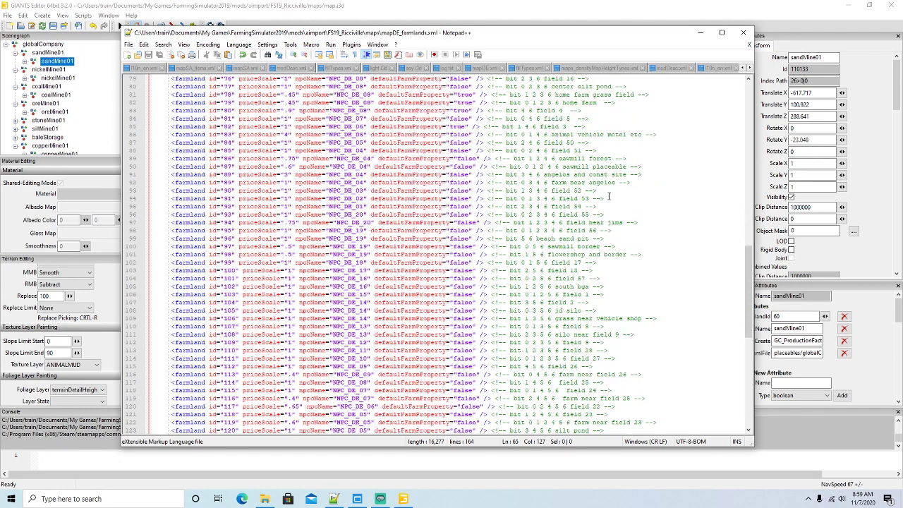
scroll(608, 197, "down", 2)
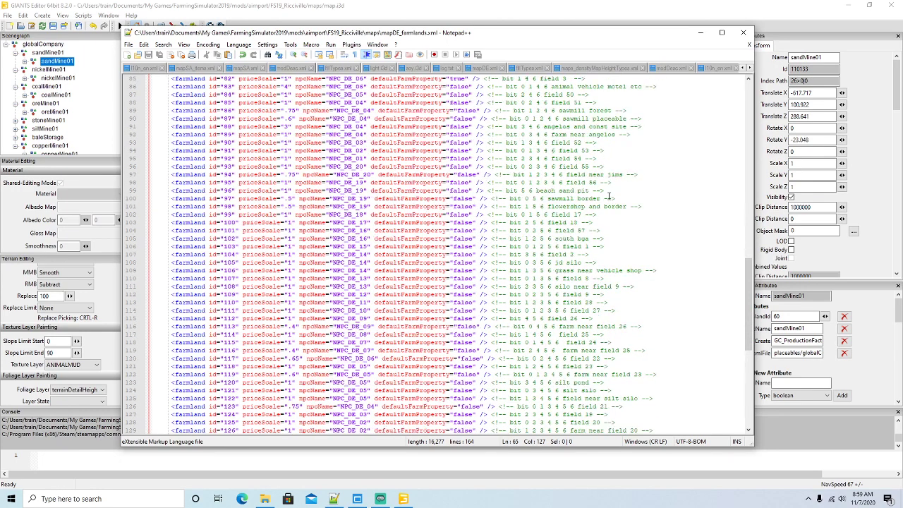
Step: Look over the map in GIANTS Editor again and check the last farmland entries in mapDE_farmlands.xml
left_click_drag(697, 38, 699, 39)
left_click_drag(502, 208, 487, 302, "alt")
left_click(333, 501)
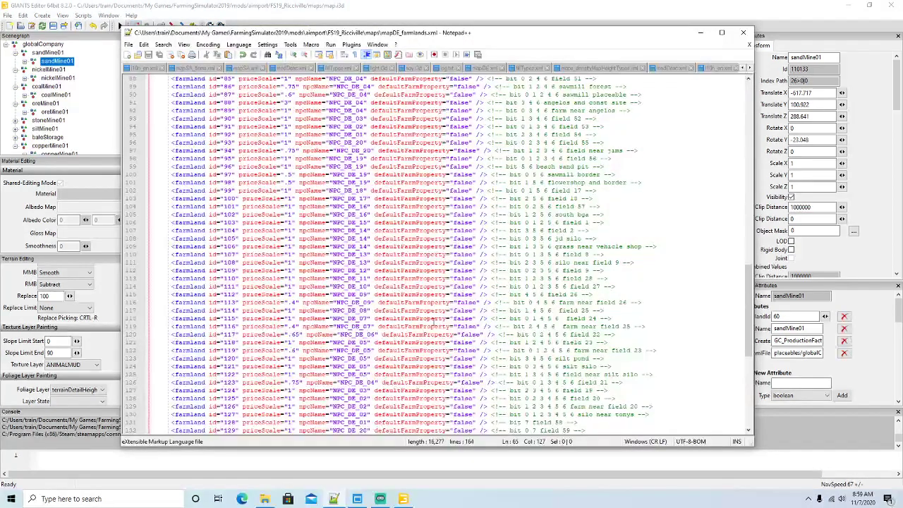
scroll(459, 237, "down", 2)
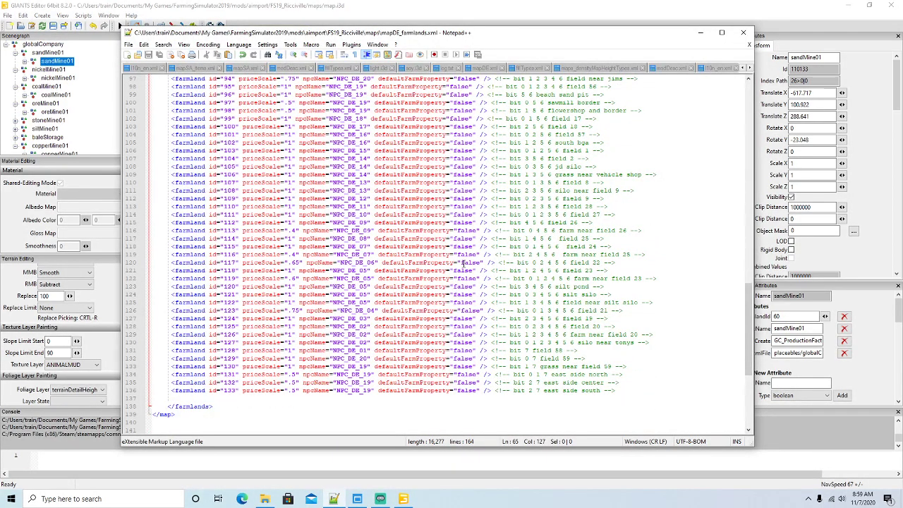
Step: Review the farmland list from its first entry down past the lower and upper mine and pit comments
scroll(463, 262, "up", 20)
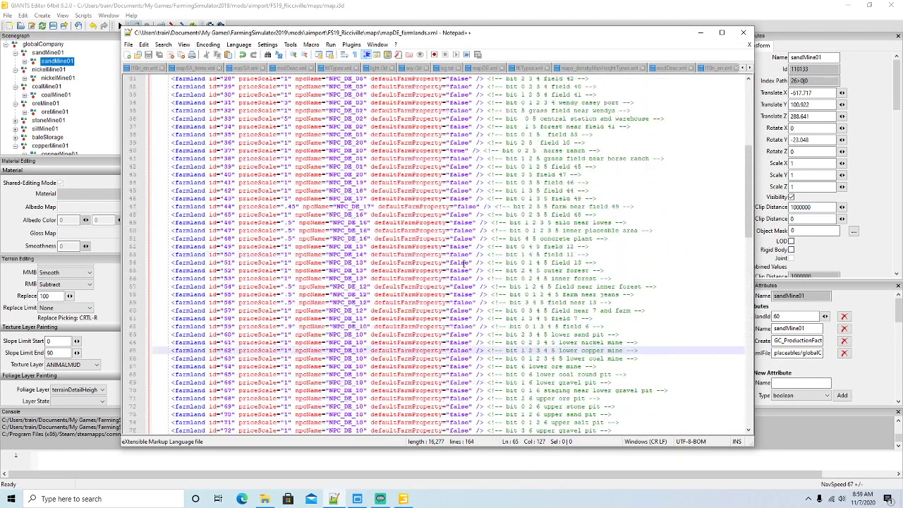
scroll(490, 232, "up", 5)
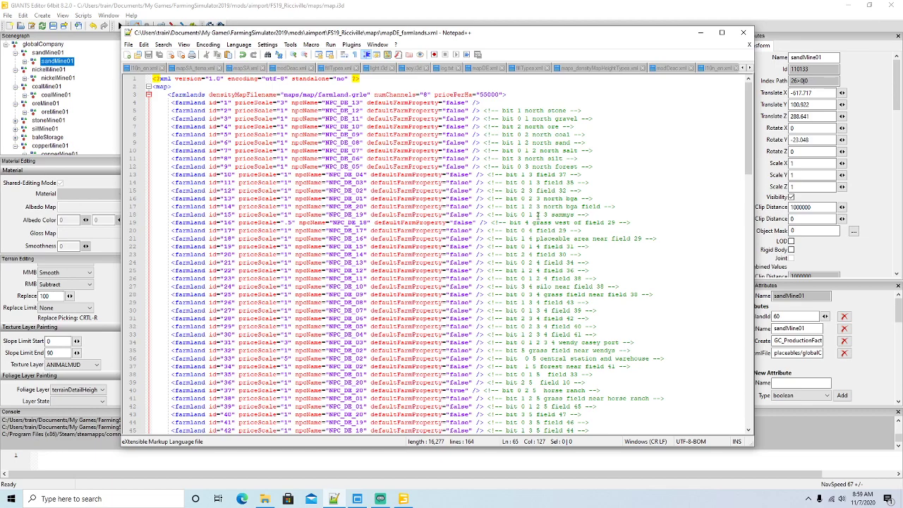
scroll(540, 236, "down", 3)
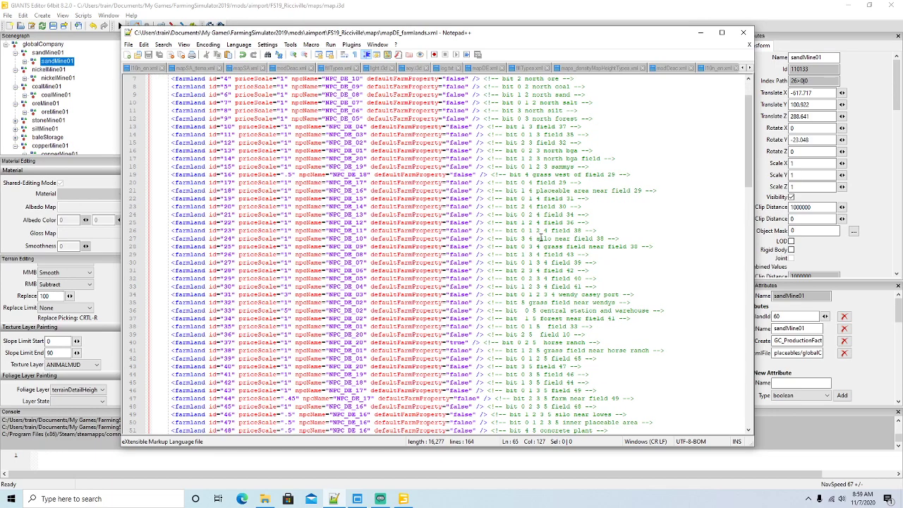
scroll(540, 237, "down", 1)
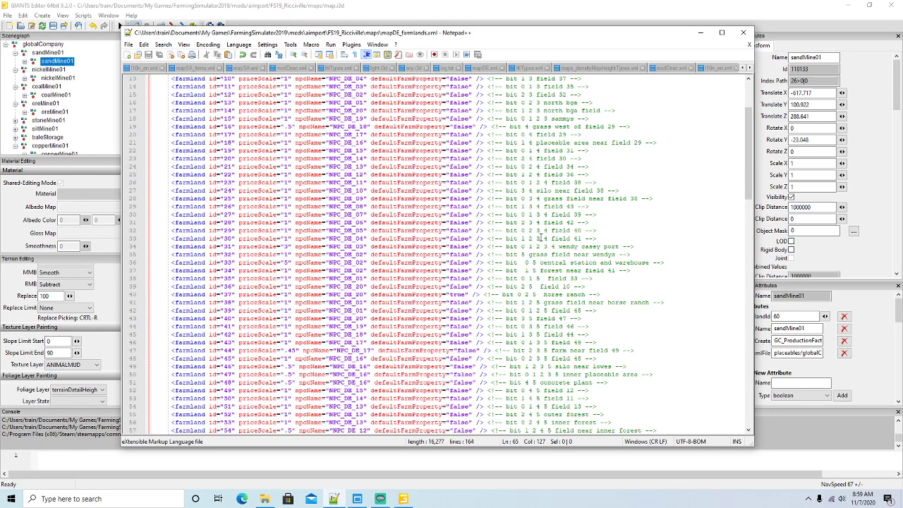
scroll(539, 238, "down", 1)
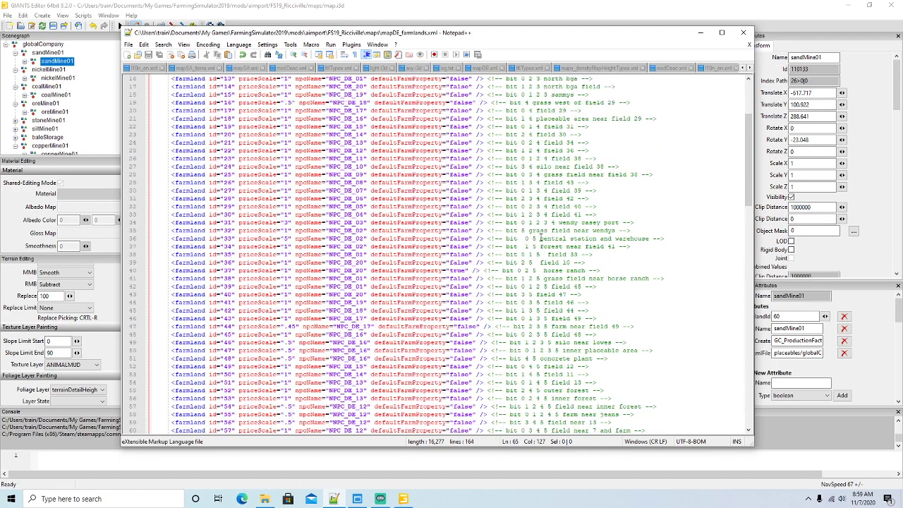
scroll(540, 239, "down", 1)
scroll(540, 238, "down", 1)
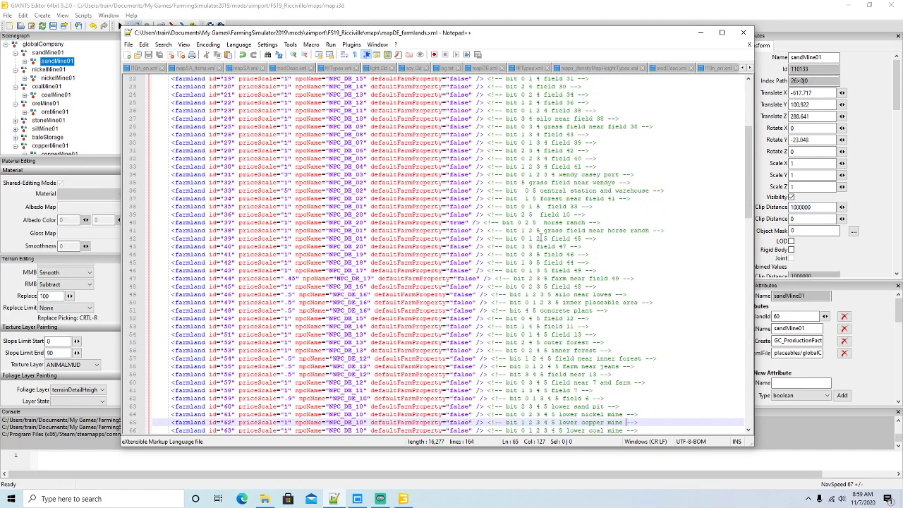
scroll(540, 239, "down", 1)
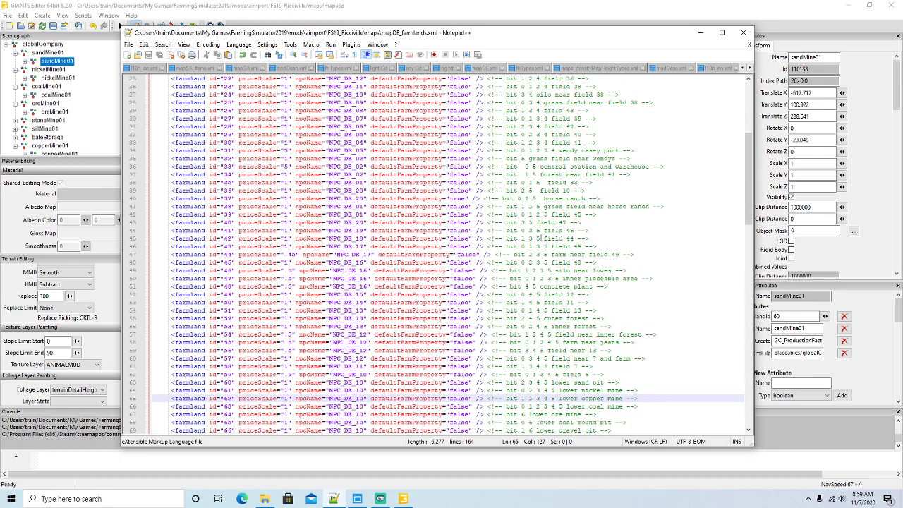
scroll(540, 239, "down", 2)
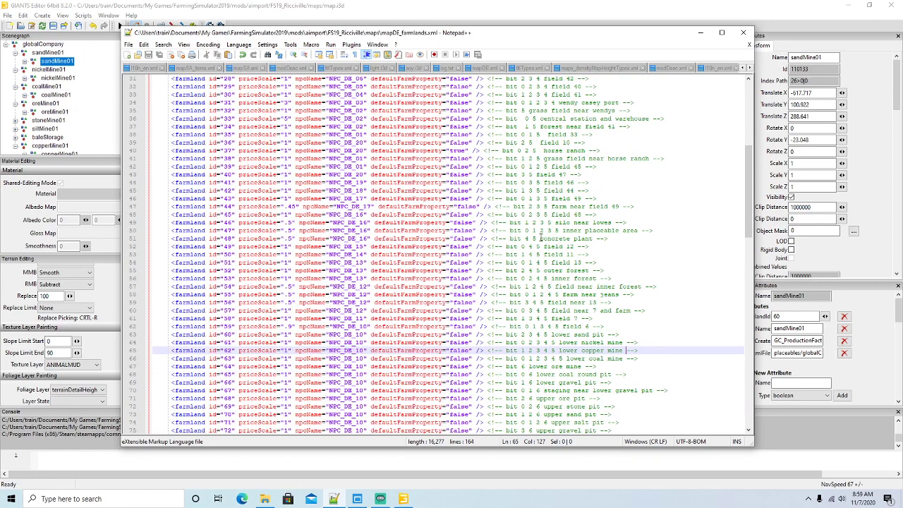
scroll(542, 238, "down", 2)
scroll(541, 239, "down", 3)
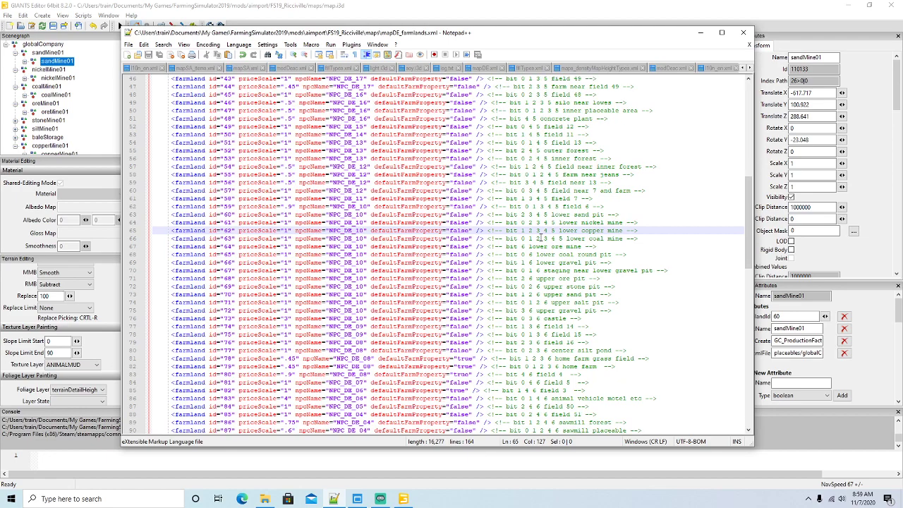
scroll(539, 238, "down", 2)
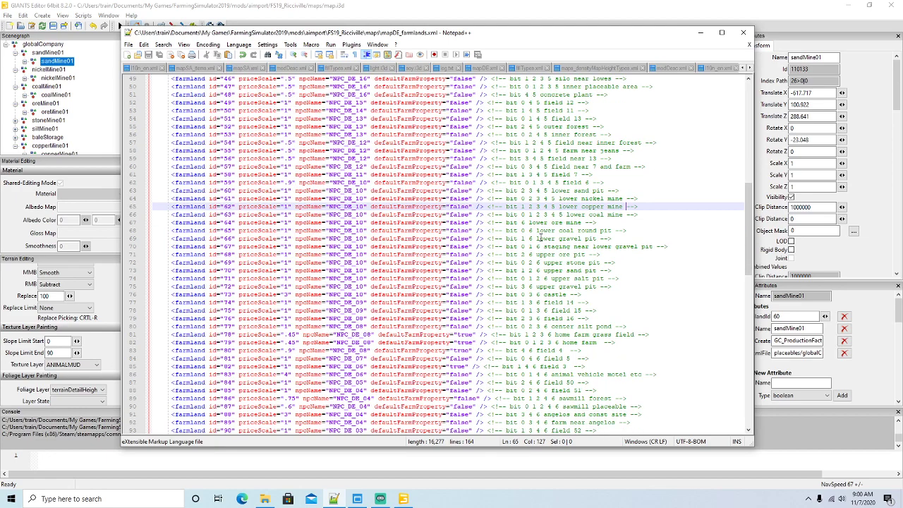
scroll(540, 239, "down", 3)
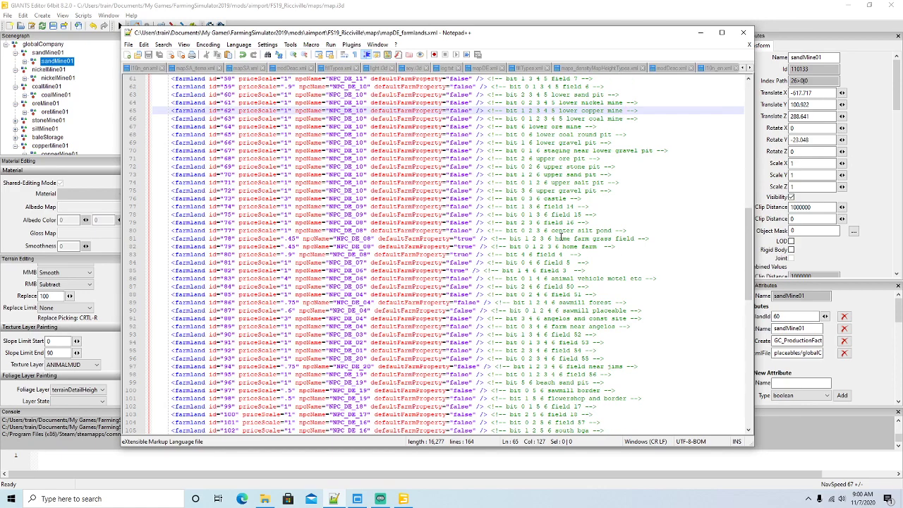
Step: Read further down the farmland comments to the beach sand pit entry and check its farmland ID and bits
scroll(546, 240, "down", 1)
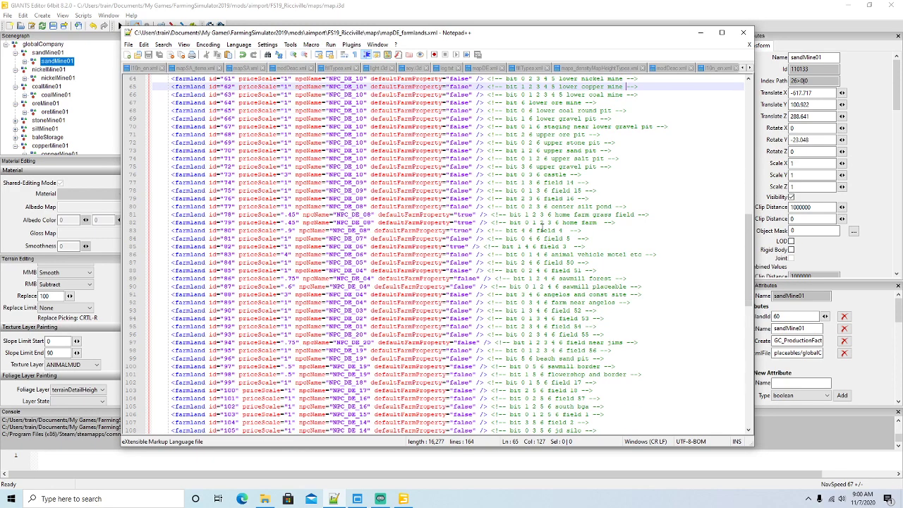
scroll(542, 239, "down", 1)
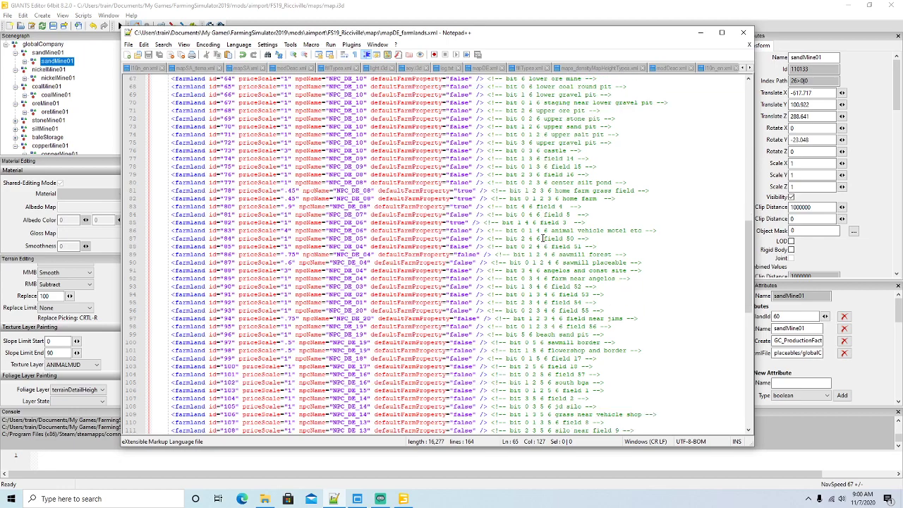
scroll(542, 239, "down", 1)
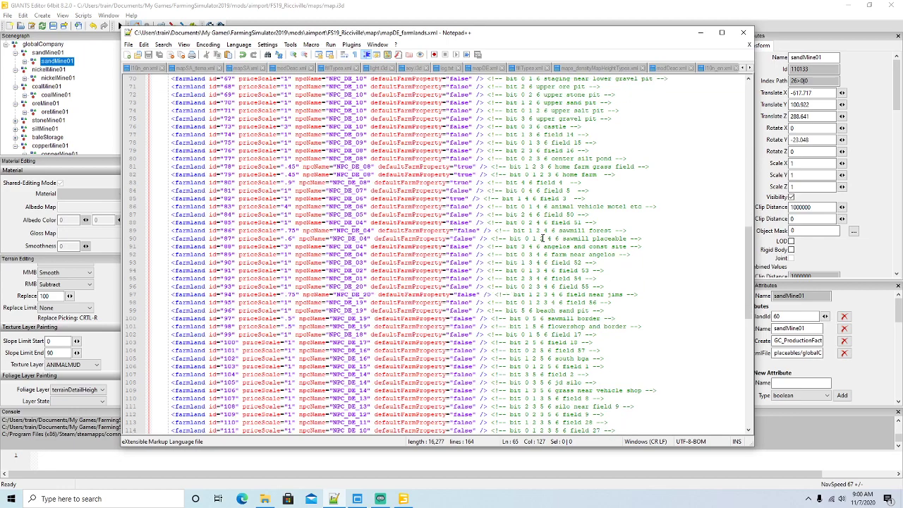
scroll(542, 238, "down", 1)
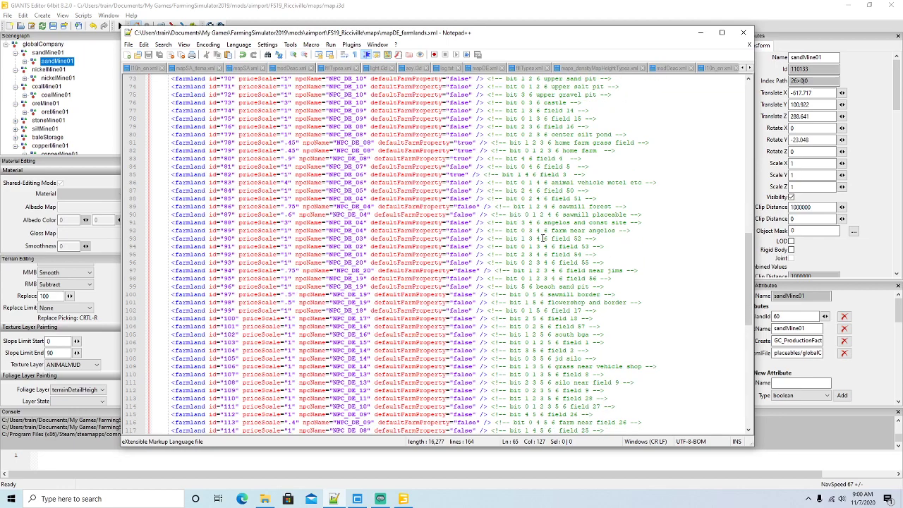
scroll(542, 238, "down", 1)
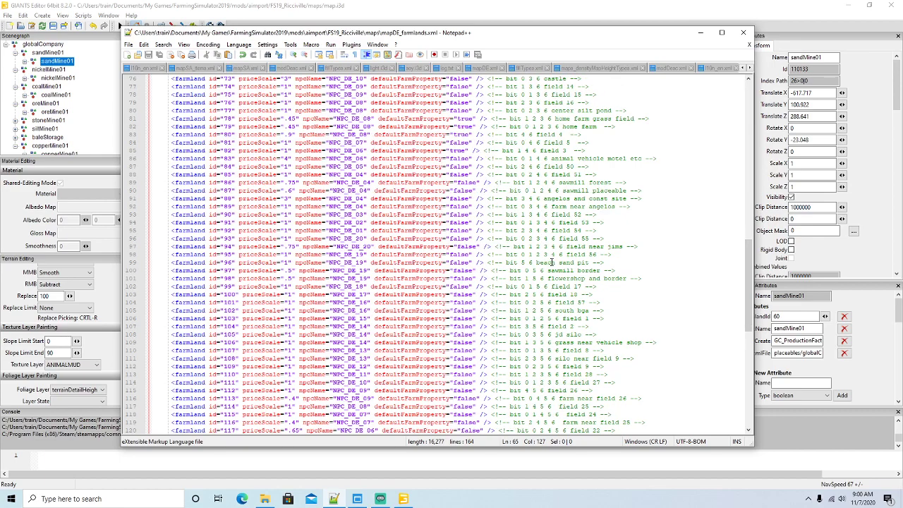
left_click_drag(528, 258, 594, 262)
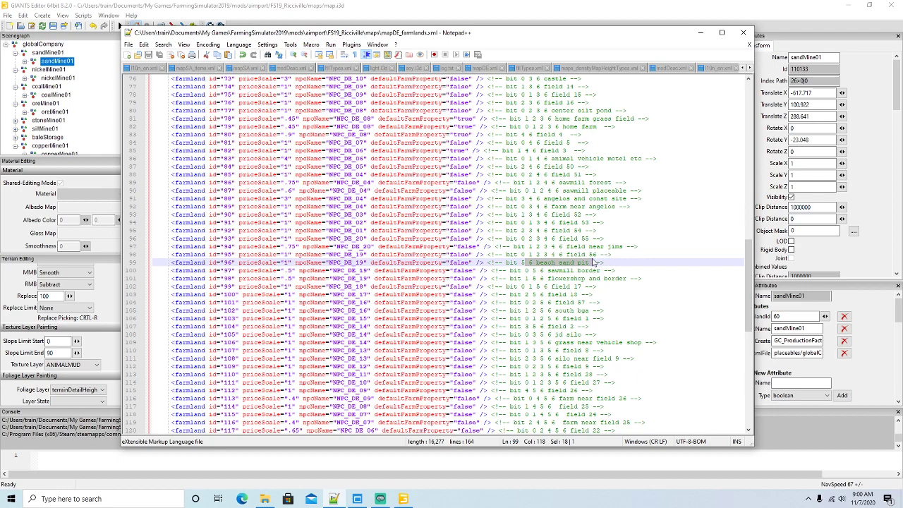
left_click(214, 263)
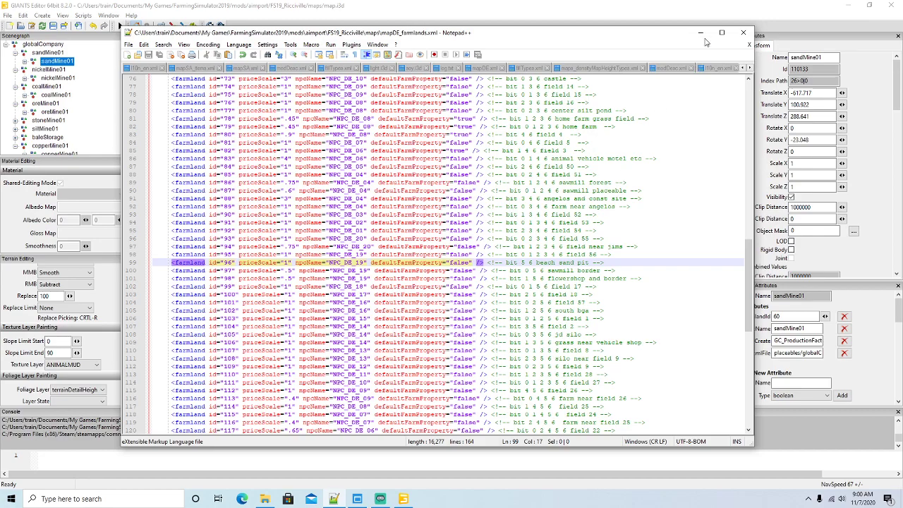
Step: Return to GIANTS Editor and set info layer painting to the farmland layer with only channels 5 and 6 enabled
left_click(701, 34)
left_click_drag(437, 219, 382, 236, "alt")
scroll(381, 235, "down", 5)
mouse_move(169, 312)
left_mouse_down()
mouse_move(169, 372)
mouse_move(168, 357)
left_mouse_up()
left_click(84, 336)
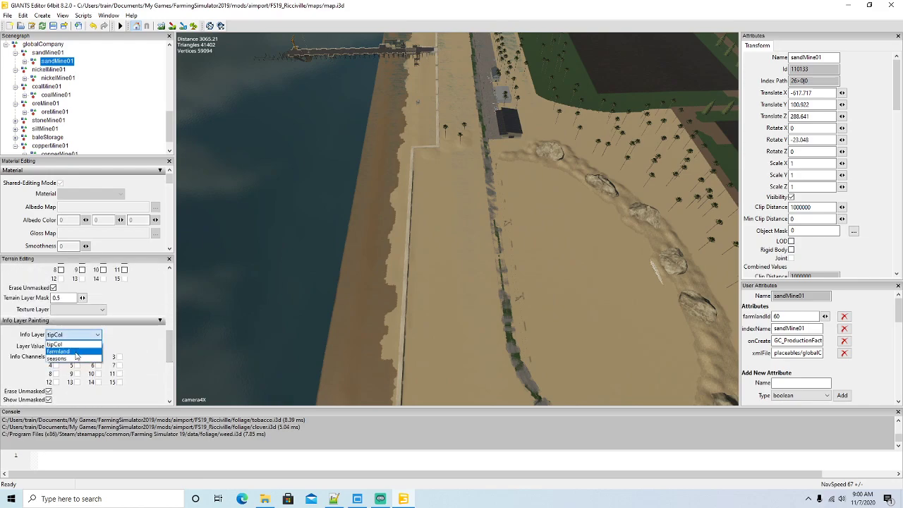
left_click(70, 351)
left_click(56, 357)
left_click(77, 365)
left_click(98, 366)
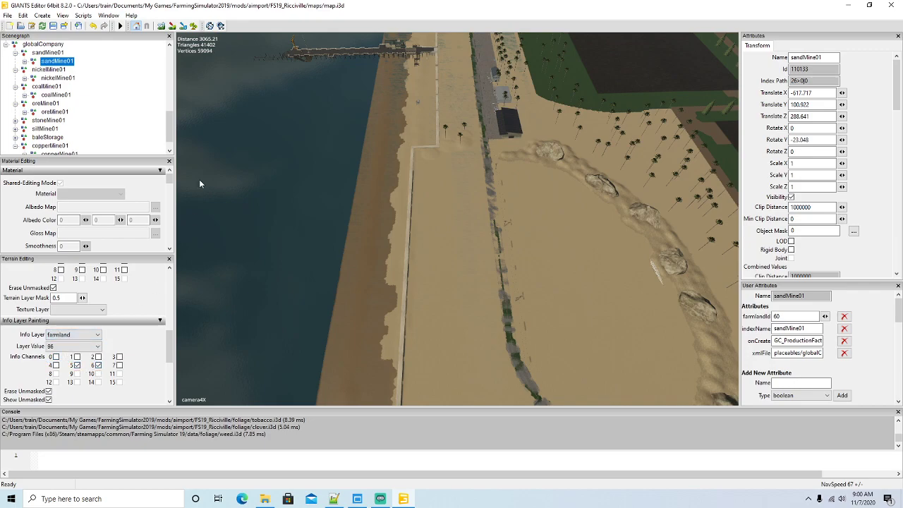
Step: Display the farmland layer over the beach to check the area covered by farmland 96, and hide it again
left_click(184, 27)
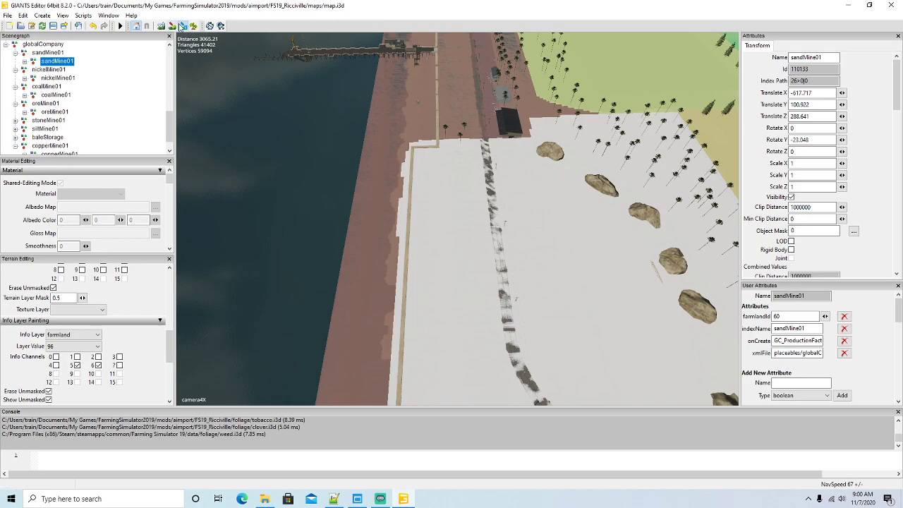
left_click(184, 28)
mouse_move(422, 237)
left_mouse_down("alt")
mouse_move(519, 238)
mouse_move(496, 249)
mouse_move(473, 283)
mouse_move(488, 255)
mouse_move(483, 284)
mouse_move(435, 284)
mouse_move(469, 275)
mouse_move(447, 297)
mouse_move(477, 300)
mouse_move(390, 261)
left_mouse_up("alt")
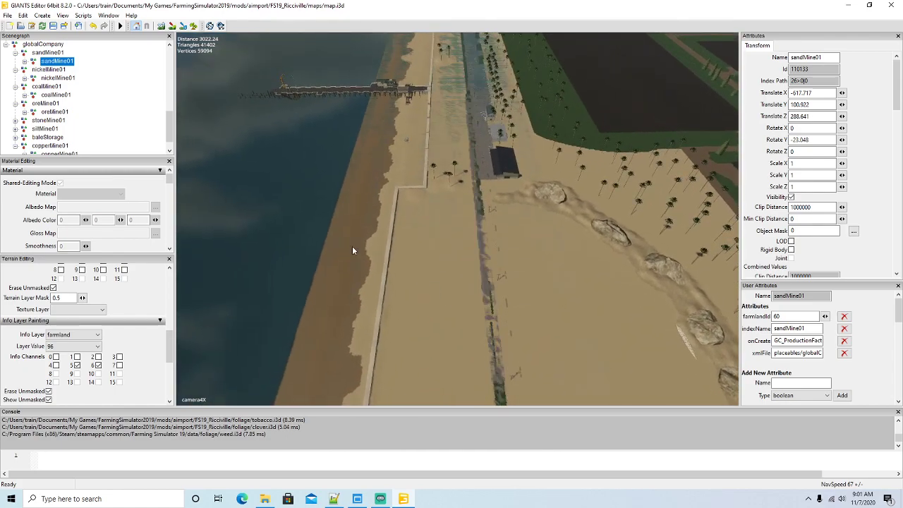
Step: Move sandMine01 to the shoreline below the pier and turn it to rotation 180, -0.238, -180 at about X 1740, Z 2013
left_click_drag(497, 259, 516, 243, "alt")
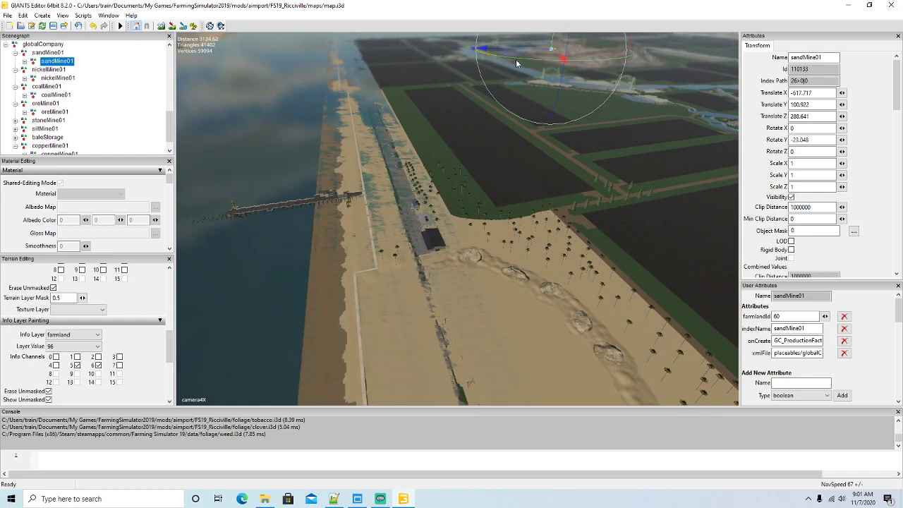
left_click_drag(515, 51, 272, 259)
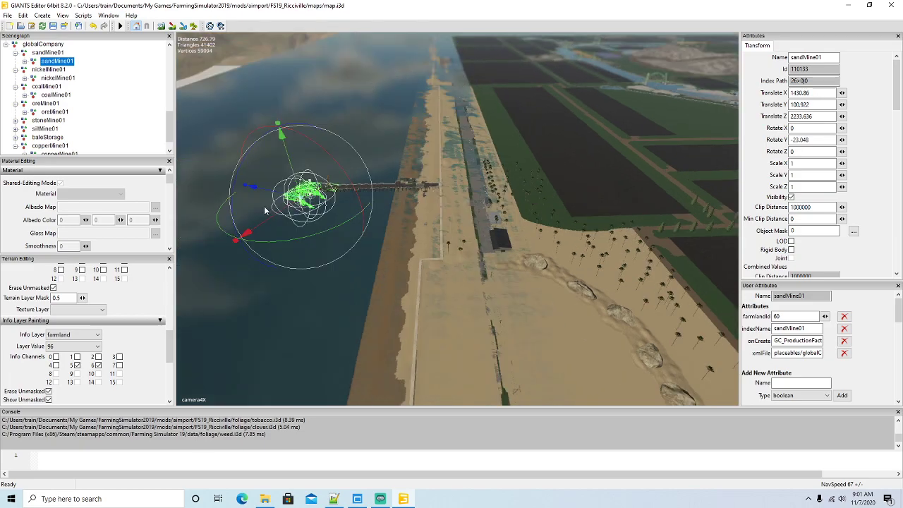
left_click_drag(268, 191, 426, 360)
left_click_drag(426, 360, 428, 393, "alt")
scroll(428, 393, "up", 3)
left_click_drag(494, 143, 361, 350)
left_click_drag(423, 318, 377, 235)
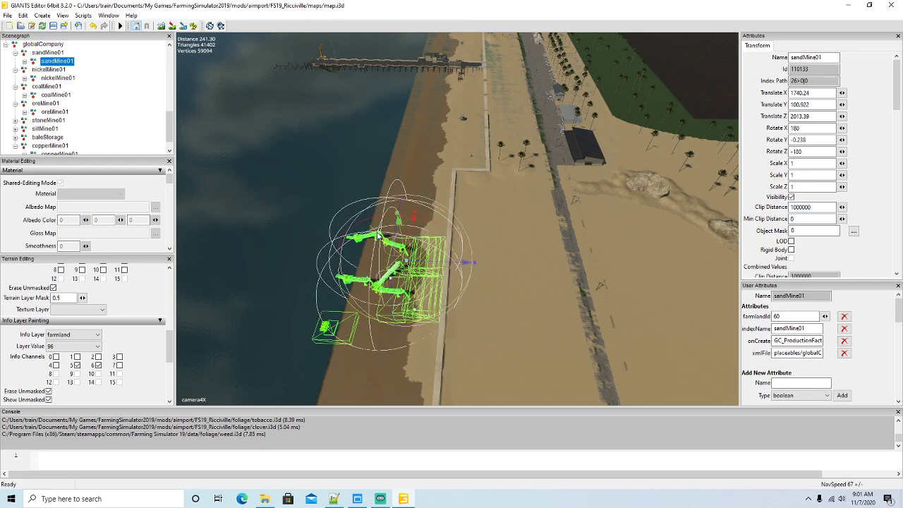
Step: Shift sandMine01 across the sea wall to about X 1715.4, Z 1953.3 with its Y rotation at 0.162
left_click_drag(443, 262, 570, 270)
scroll(481, 307, "up", 6)
scroll(566, 327, "down", 3)
scroll(497, 289, "up", 5)
scroll(622, 258, "up", 3)
left_click_drag(509, 231, 520, 246, "alt")
scroll(517, 247, "down", 2)
scroll(460, 245, "down", 3)
left_click_drag(462, 230, 472, 277, "alt")
scroll(460, 244, "down", 3)
scroll(472, 277, "down", 3)
left_click_drag(463, 184, 466, 238)
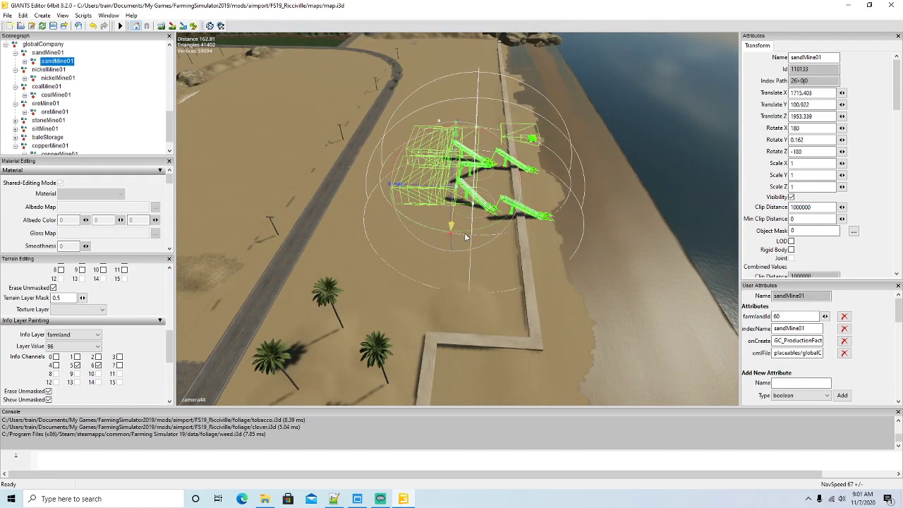
Step: Raise sandMine01 slightly to a Y position of about 101.016 so its conveyors sit on the sand
scroll(460, 261, "up", 5)
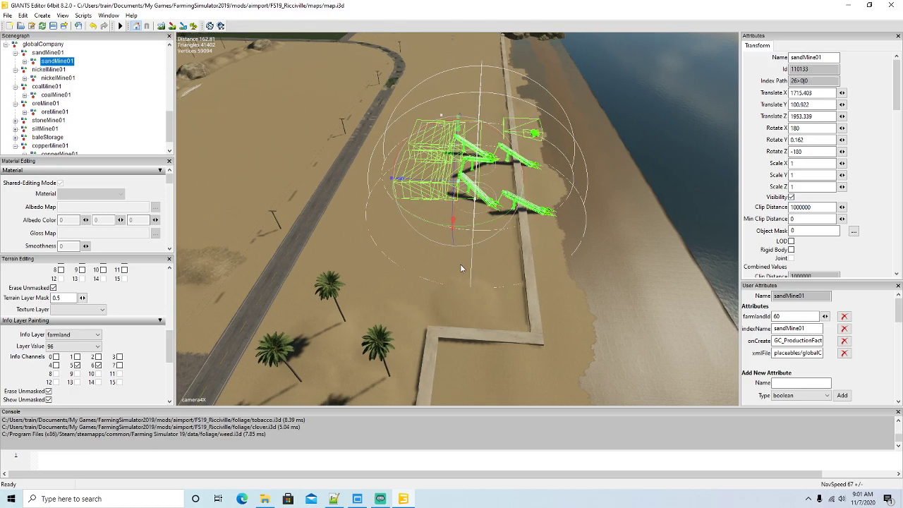
scroll(460, 254, "up", 3)
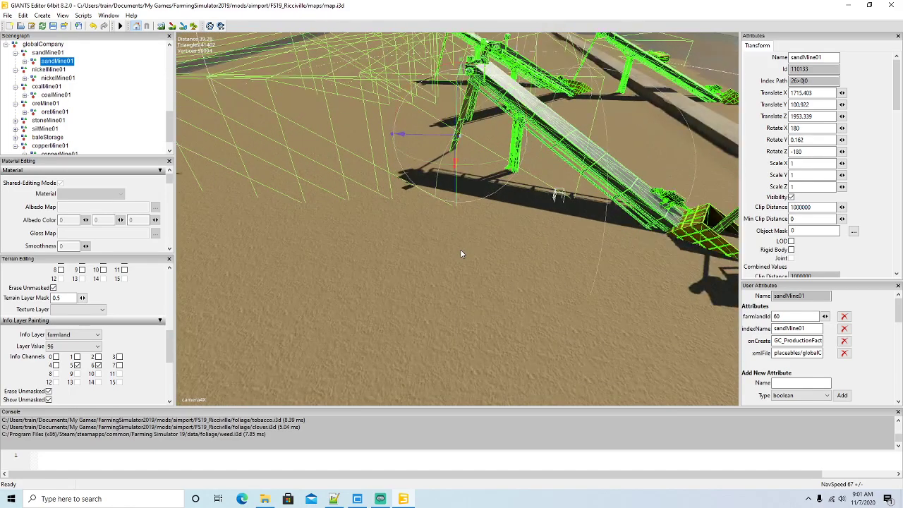
mouse_move(458, 249)
left_mouse_down("alt")
mouse_move(443, 235)
mouse_move(513, 241)
mouse_move(471, 237)
left_mouse_up("alt")
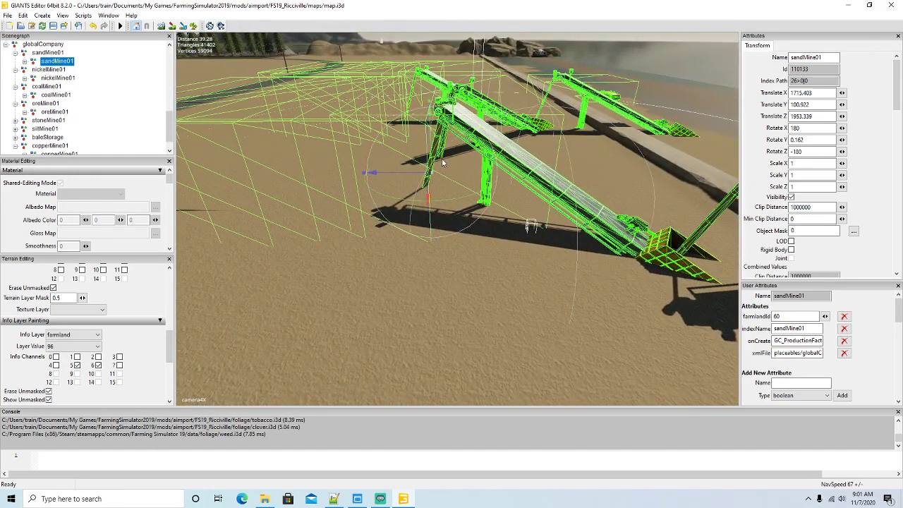
left_click_drag(433, 155, 434, 154)
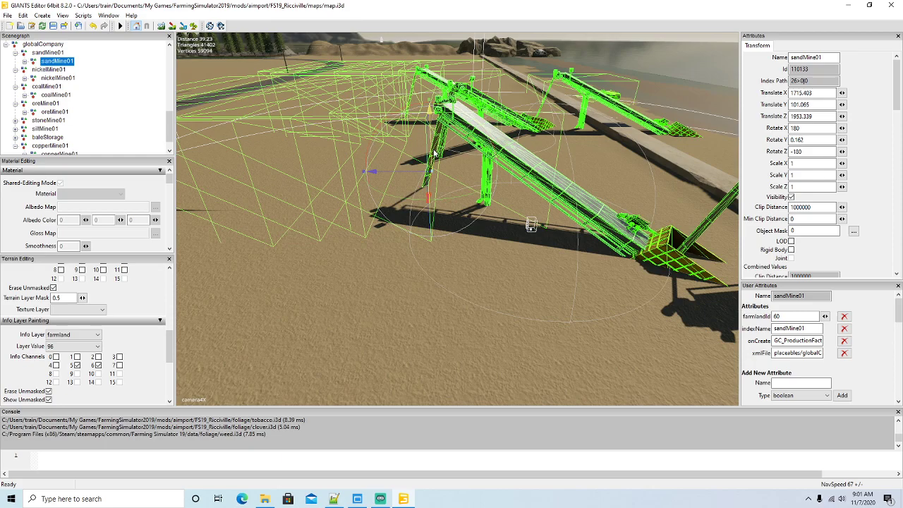
left_click_drag(434, 153, 473, 206)
scroll(474, 207, "down", 8)
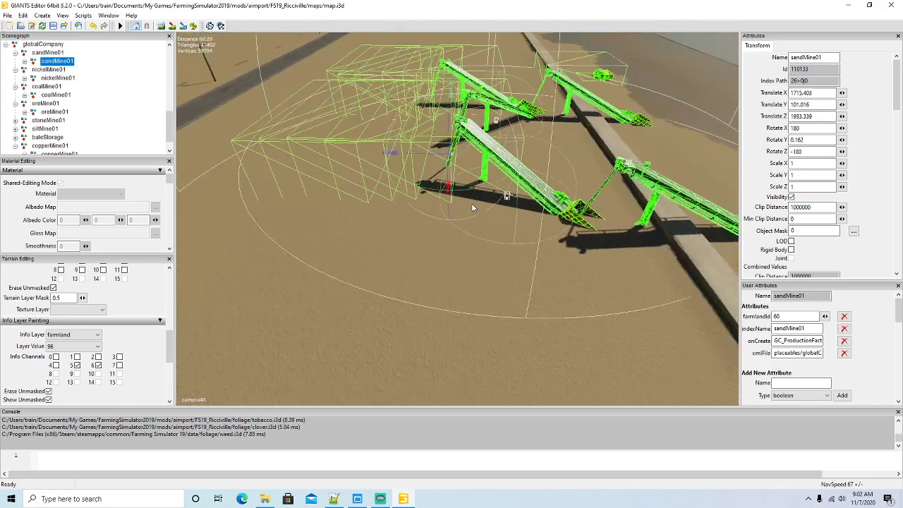
Step: Nudge sandMine01 along its length to Z 1954.072 and check the conveyors against the sea wall from above
scroll(472, 205, "up", 10)
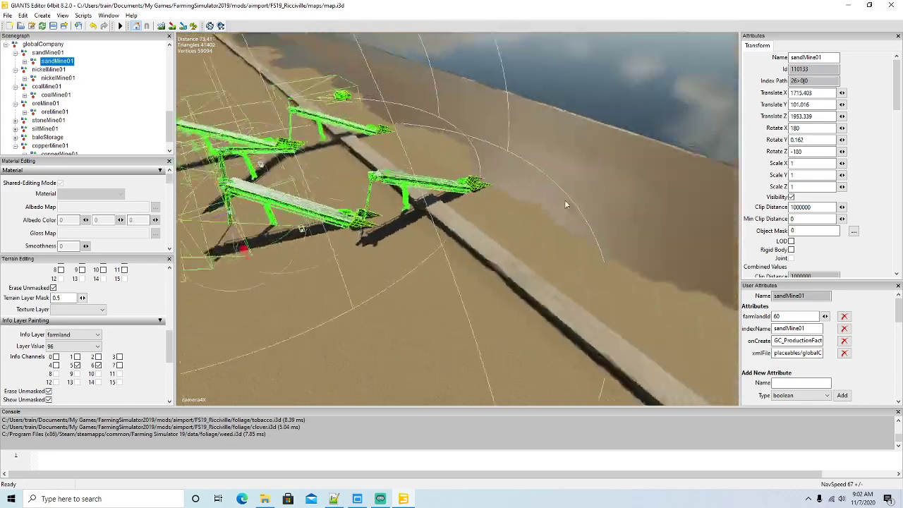
scroll(472, 199, "down", 5)
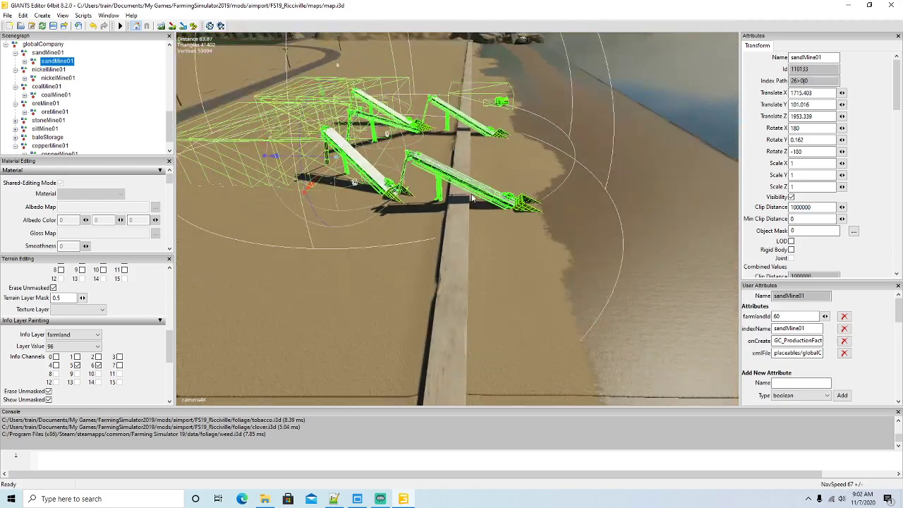
left_click_drag(324, 160, 327, 161)
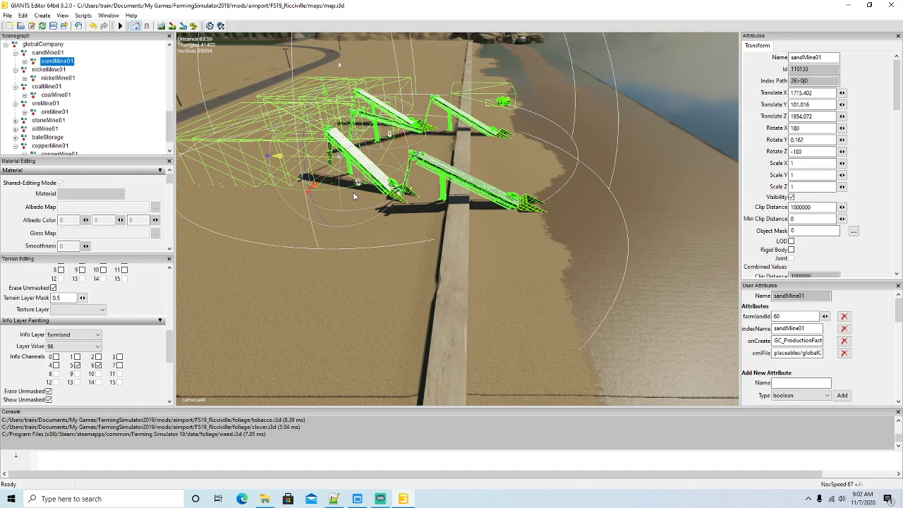
scroll(367, 216, "down", 5)
left_click_drag(367, 216, 526, 278, "alt")
scroll(345, 220, "up", 1)
scroll(333, 220, "up", 1)
scroll(448, 153, "up", 4)
scroll(336, 239, "down", 4)
scroll(567, 247, "up", 1)
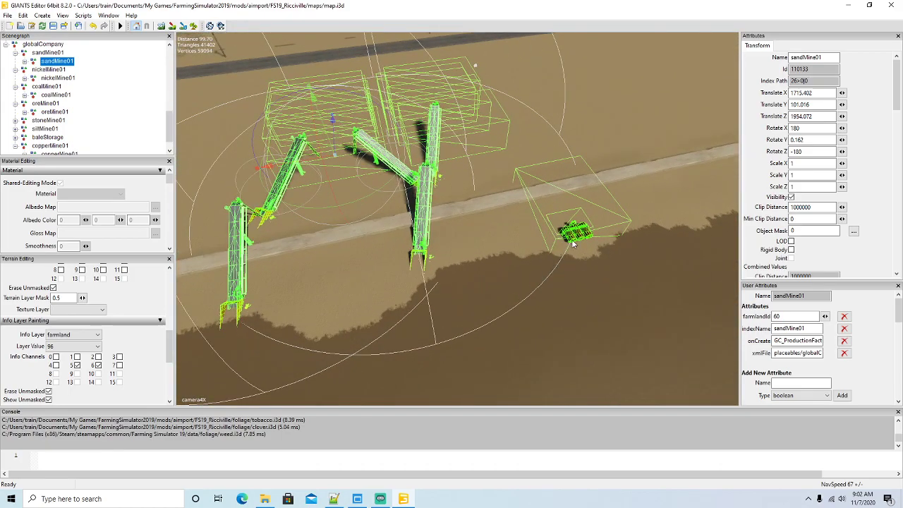
Step: Select the PlayerTrigger around the red fuel tanks and move it inland to a Z position of -23.24
left_click(573, 239)
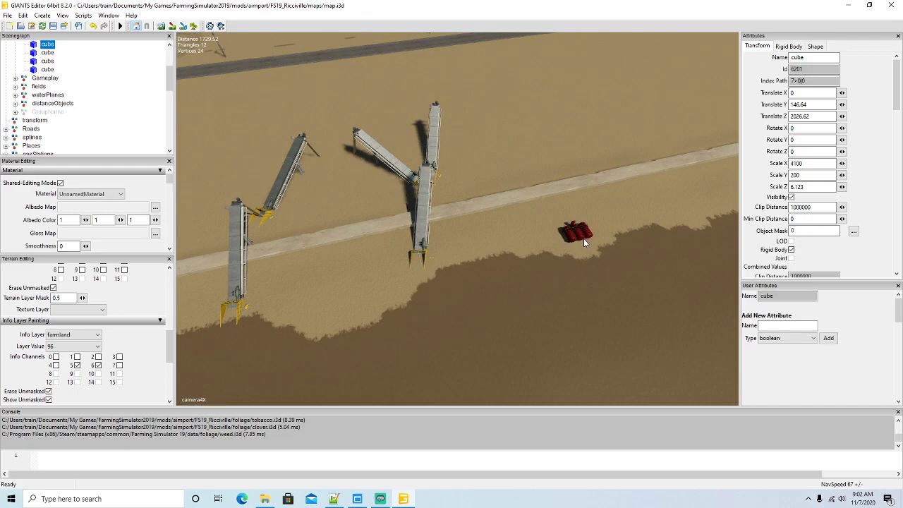
scroll(627, 269, "up", 5)
left_click(604, 236)
scroll(555, 268, "down", 6)
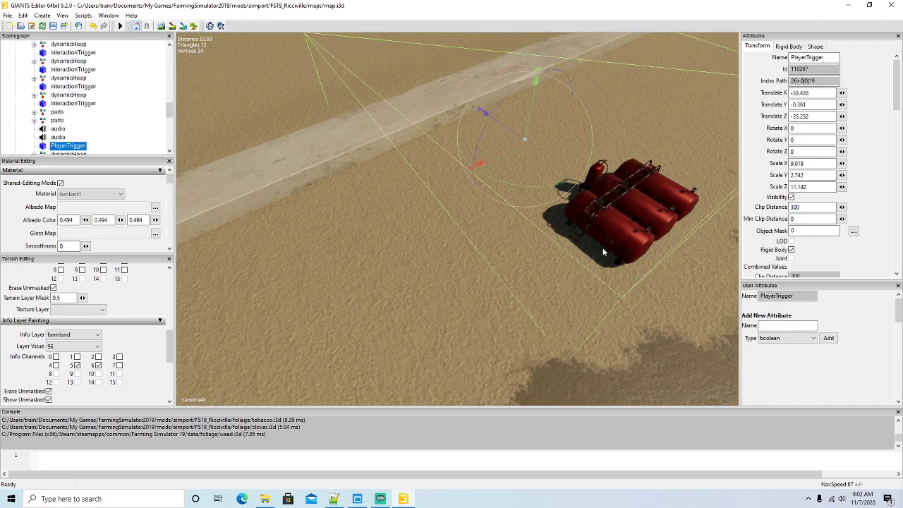
left_click_drag(532, 184, 522, 142)
scroll(538, 290, "up", 3)
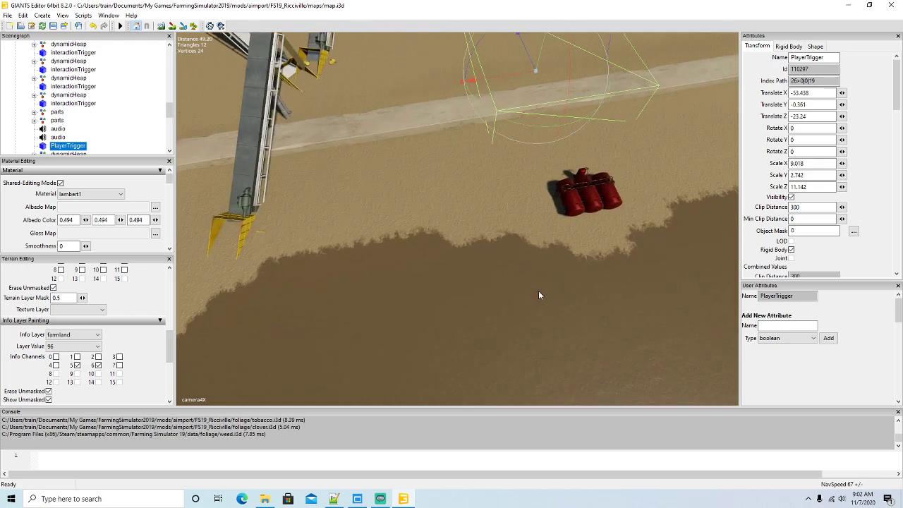
Step: Move the Hoftankstelle fuel tanks inside the sea wall to about X 55.13, Z -39.48 and set their Y rotation to about -88.66
left_click(585, 194)
scroll(556, 238, "down", 5)
left_click_drag(483, 208, 389, 225)
left_click_drag(397, 155, 362, 74)
scroll(362, 82, "up", 5)
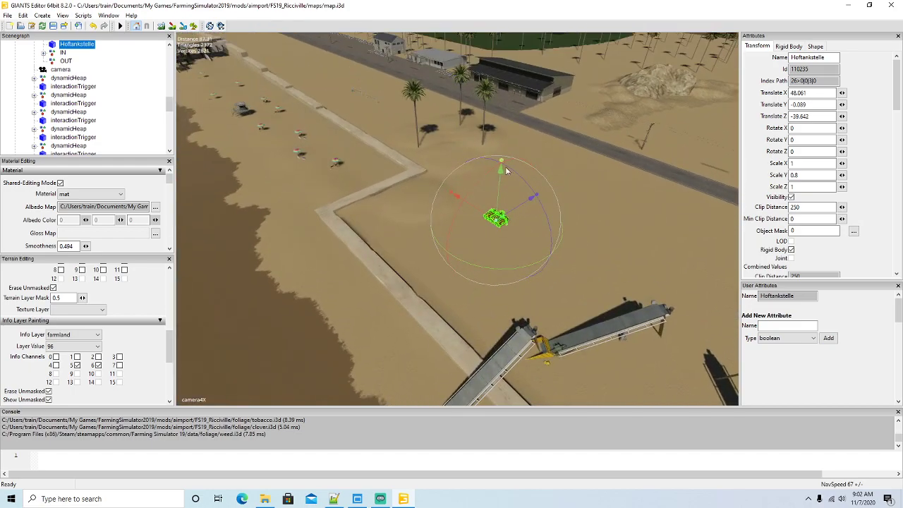
left_click_drag(494, 267, 552, 253)
scroll(469, 249, "down", 5)
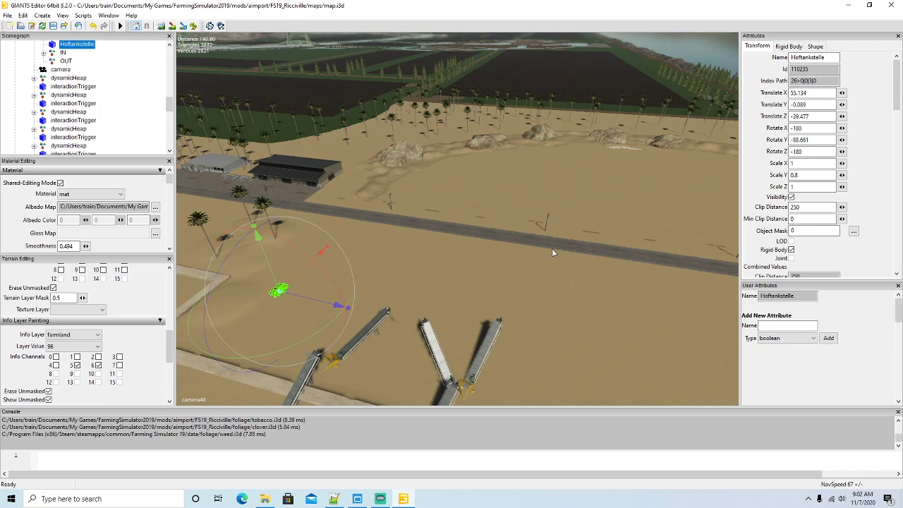
Step: Select exactFillRootNode in the mine's IN diesel group and move it near the fuel tanks at about X 30.5, Z 47.6
left_click_drag(544, 256, 582, 289, "alt")
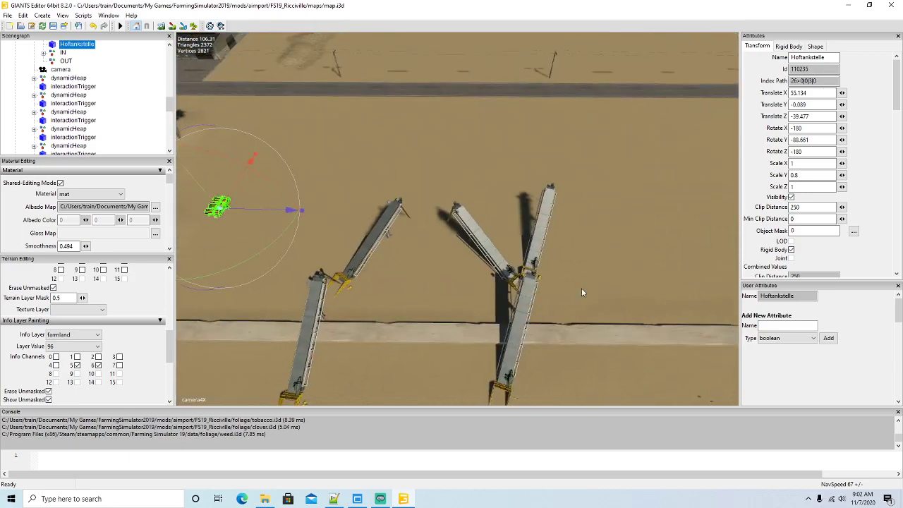
scroll(582, 289, "down", 3)
scroll(88, 112, "up", 1)
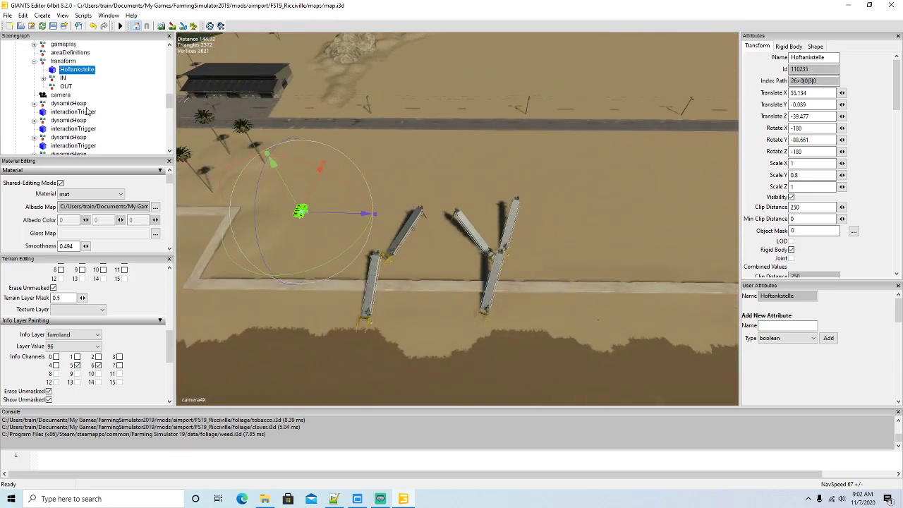
left_click(44, 78)
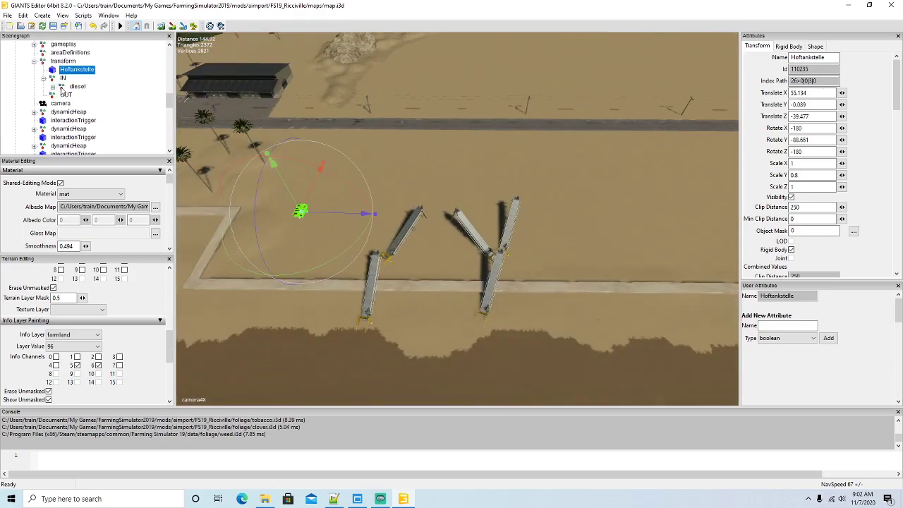
left_click(53, 86)
left_click(71, 96)
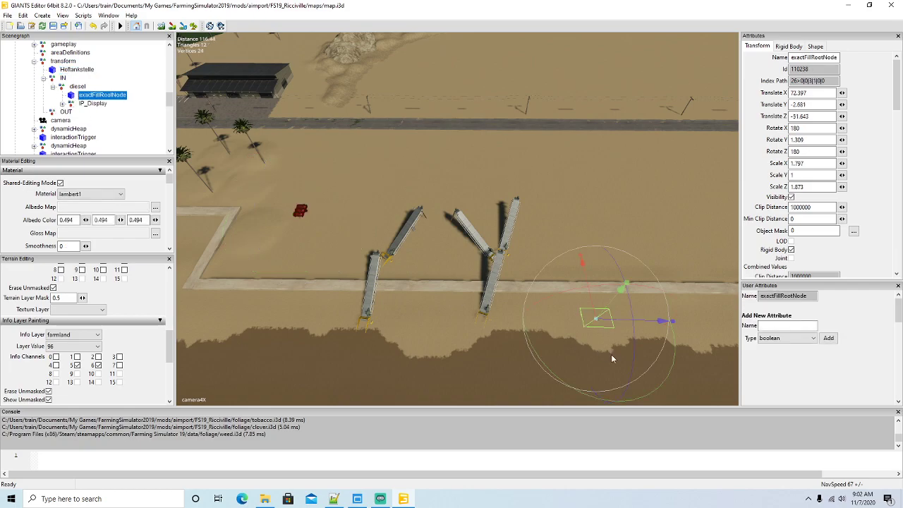
left_click_drag(360, 281, 319, 248)
right_click_drag(318, 249, 361, 286, "alt")
left_click_drag(362, 286, 383, 284, "alt")
scroll(391, 293, "up", 5)
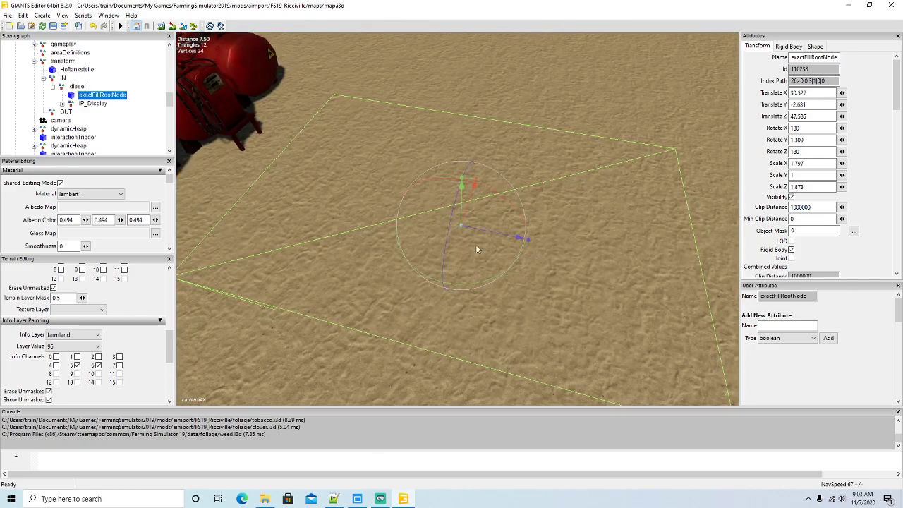
Step: Fine-tune exactFillRootNode so it lies directly beside the fuel tanks at X 29.938, Z 48.782
left_click_drag(486, 233, 443, 177)
scroll(474, 242, "down", 5)
left_click_drag(493, 224, 477, 218)
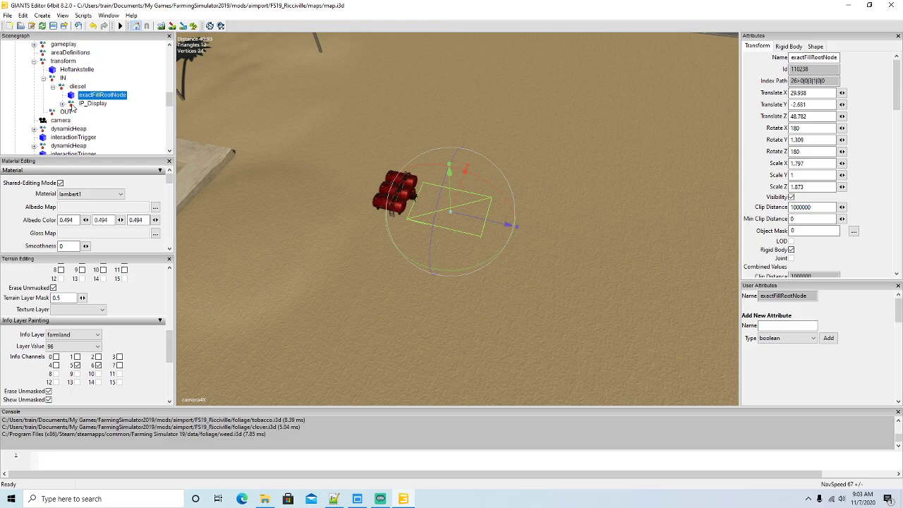
Step: Select IP_Display in the mine's IN diesel group and move it to the fuel tanks at about X 27.476, Z 56.834
left_click(74, 104)
key("f")
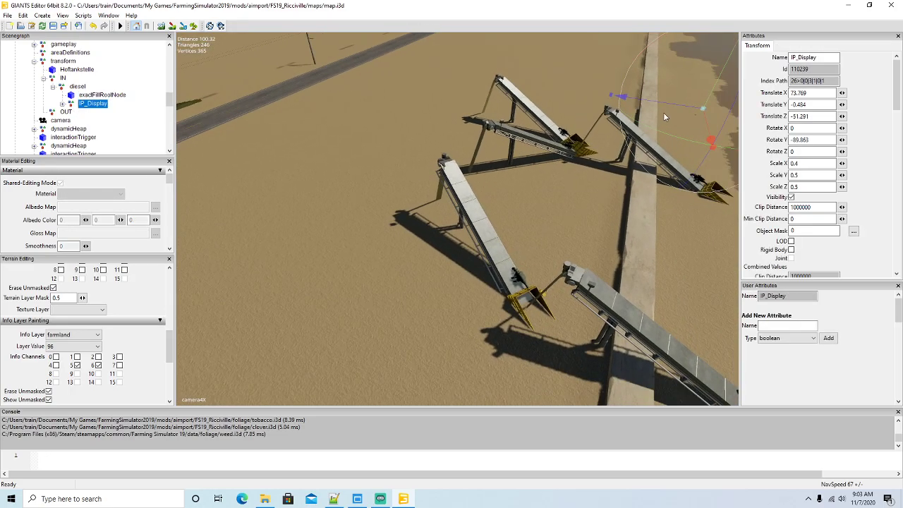
left_click_drag(662, 106, 179, 326)
key("f")
left_click_drag(422, 158, 259, 308)
left_click_drag(409, 267, 263, 290, "alt")
scroll(263, 290, "up", 3)
key("f")
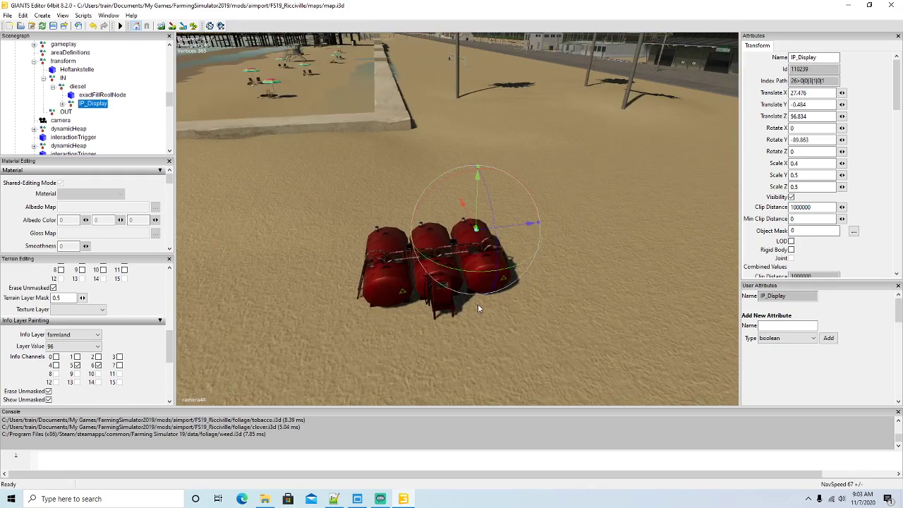
Step: Set the Y rotation of IP_Display to 0
left_click_drag(488, 273, 423, 235)
double_click(820, 140)
type("0")
key("Return")
Step: Move IP_Display onto the front of the fuel pump at about X 29.649, Z 53.443
left_click_drag(555, 264, 539, 311, "alt")
scroll(554, 311, "up", 3)
scroll(554, 311, "down", 2)
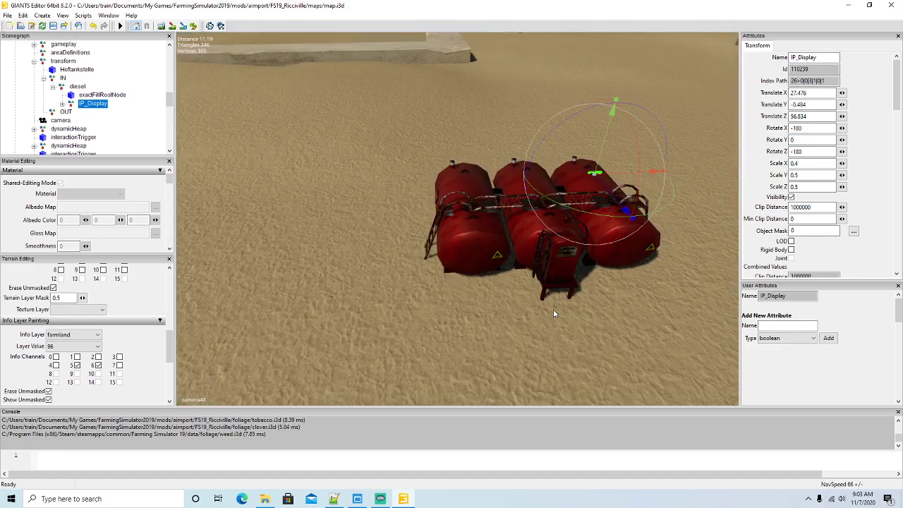
key("minus")
key("minus")
left_click_drag(580, 361, 610, 342, "alt")
scroll(600, 382, "up", 3)
left_click_drag(568, 197, 650, 261)
left_click_drag(644, 225, 554, 301)
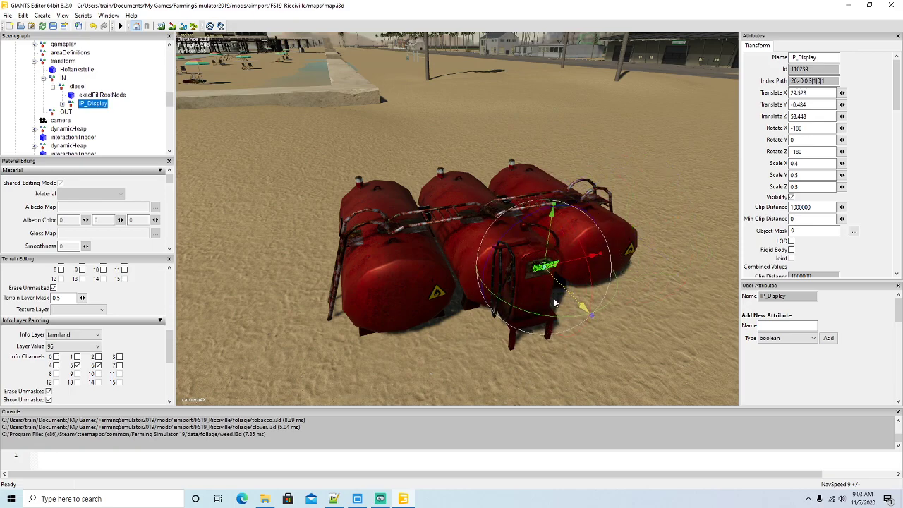
left_click_drag(566, 265, 572, 319)
Step: Collapse the diesel and IN groups and look through the mine's remaining nodes, checking where the IN group and camera sit
scroll(465, 309, "down", 12)
scroll(505, 315, "down", 4)
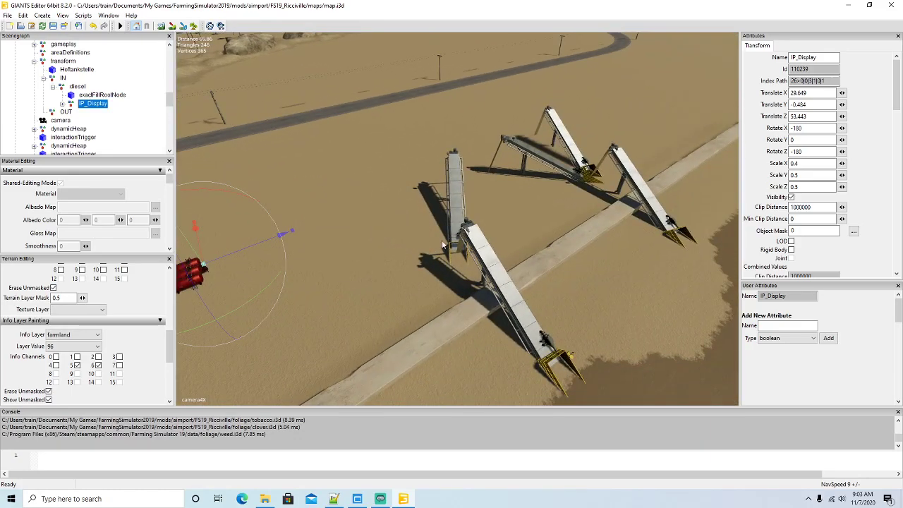
left_click(53, 78)
left_click(43, 77)
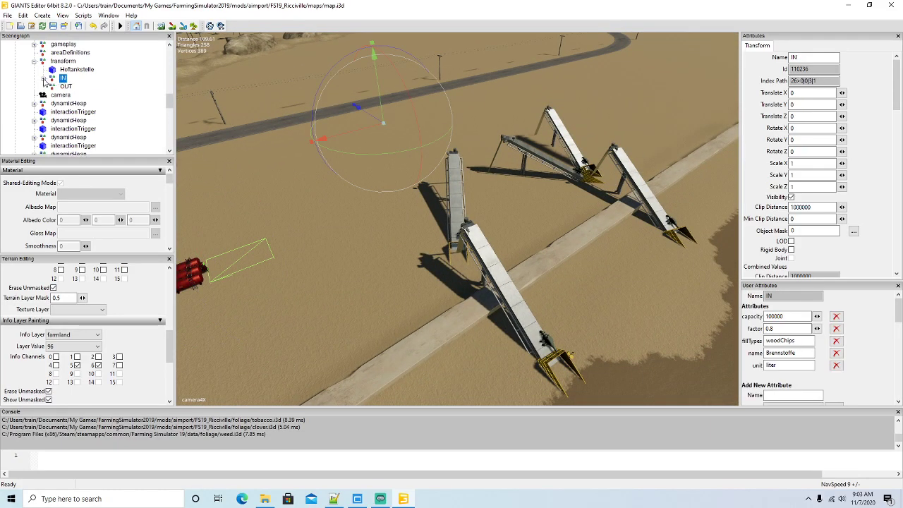
scroll(261, 156, "down", 5)
scroll(260, 151, "down", 1)
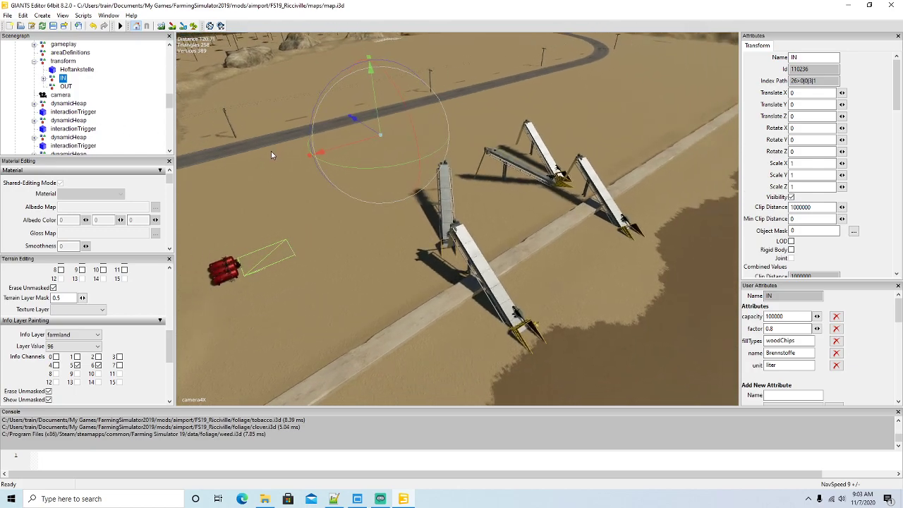
left_click(42, 95)
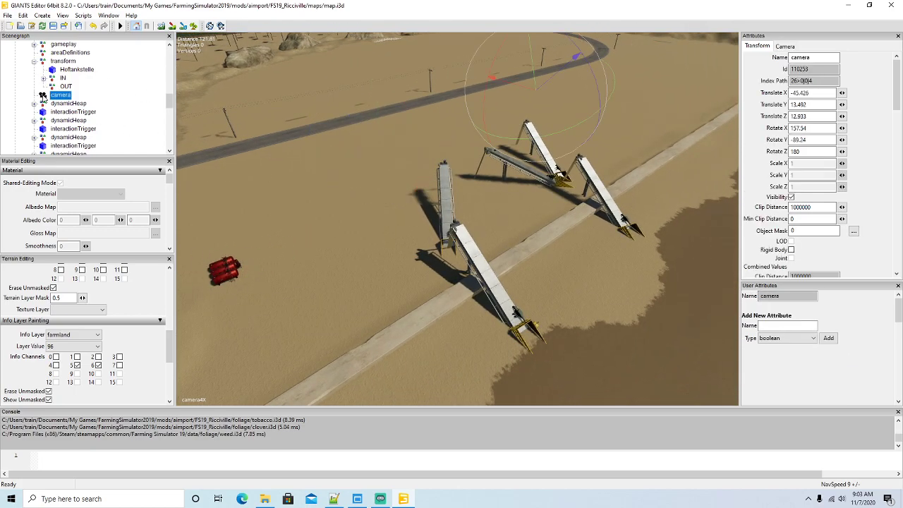
scroll(71, 86, "up", 1)
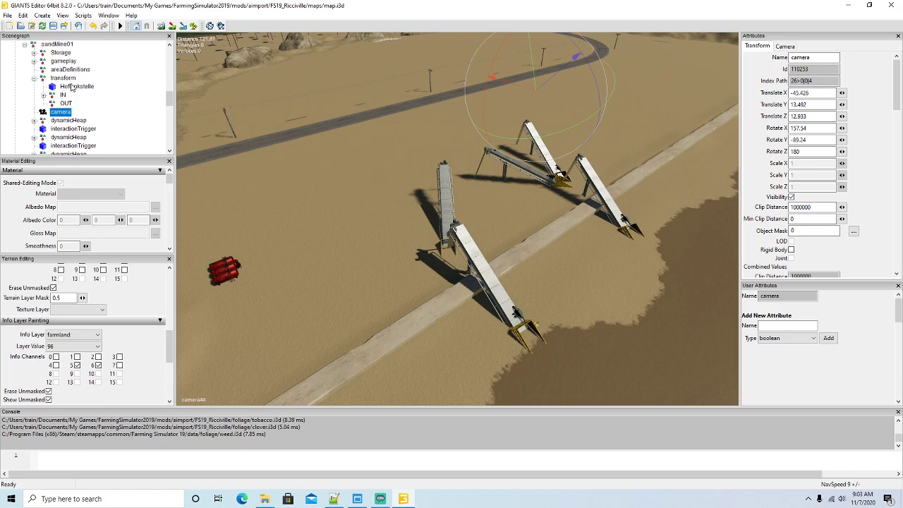
scroll(67, 82, "down", 5)
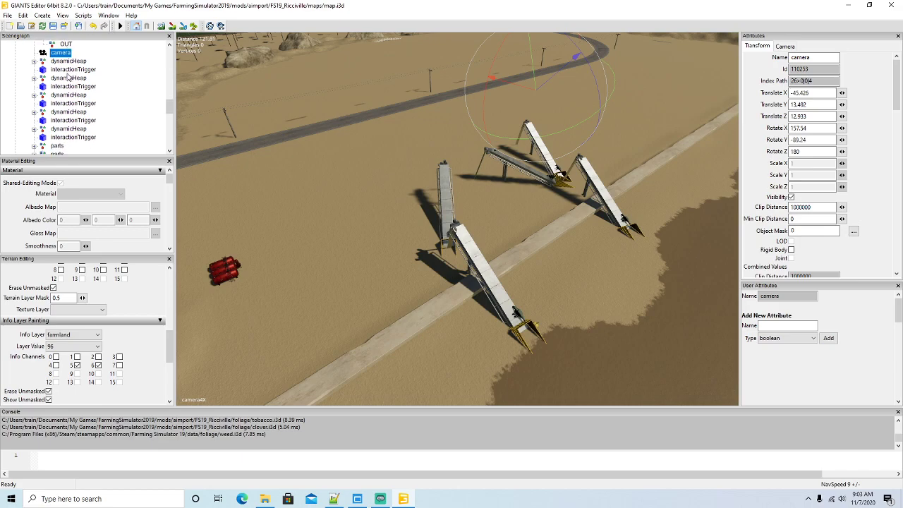
Step: Move PlayerTrigger beside the fuel tanks at about X 56.276, Z 11.379 and shrink it to about 4.115 in X and 4.677 in Z
left_click(46, 112)
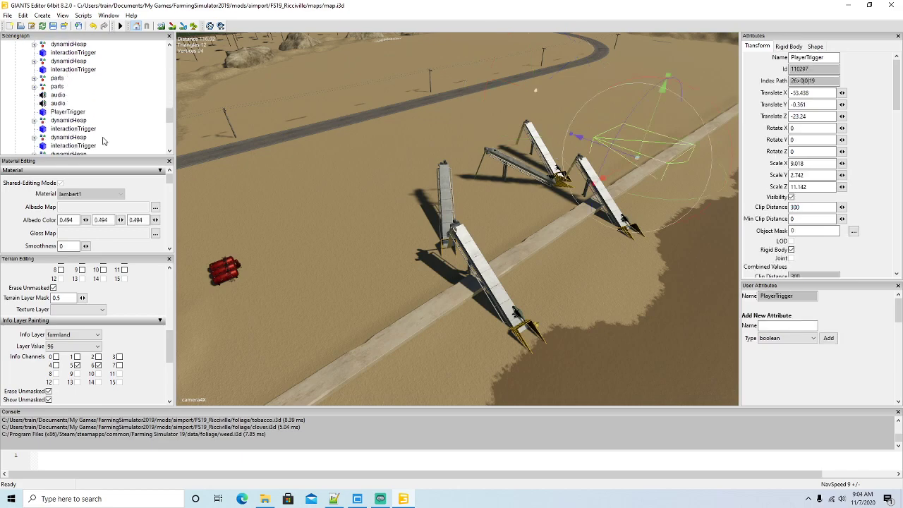
left_click_drag(623, 165, 606, 319)
scroll(426, 237, "up", 3)
scroll(409, 254, "up", 4)
scroll(606, 319, "down", 4)
left_click_drag(376, 200, 316, 297)
left_click_drag(281, 249, 337, 266)
left_click_drag(316, 325, 342, 288)
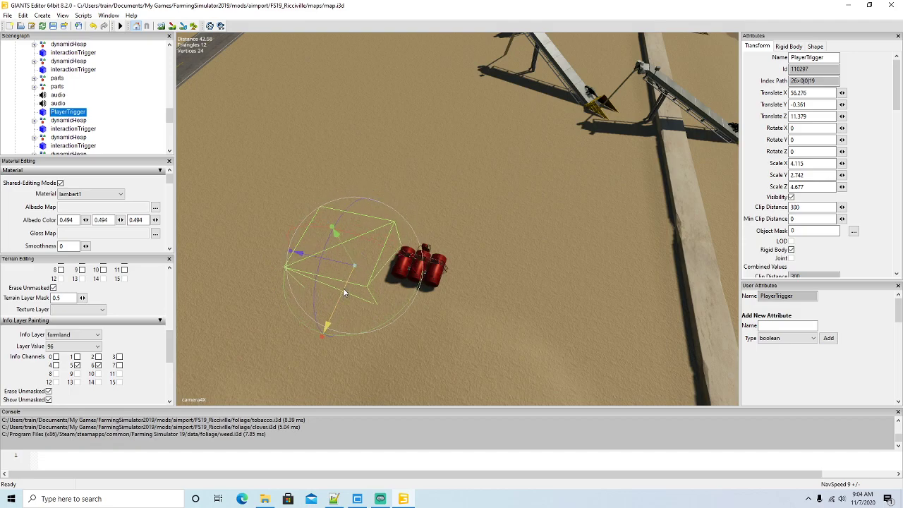
Step: Collapse the contents of the inner sandMine01 group under globalCompany and select that group
scroll(100, 104, "up", 1)
scroll(105, 100, "up", 8)
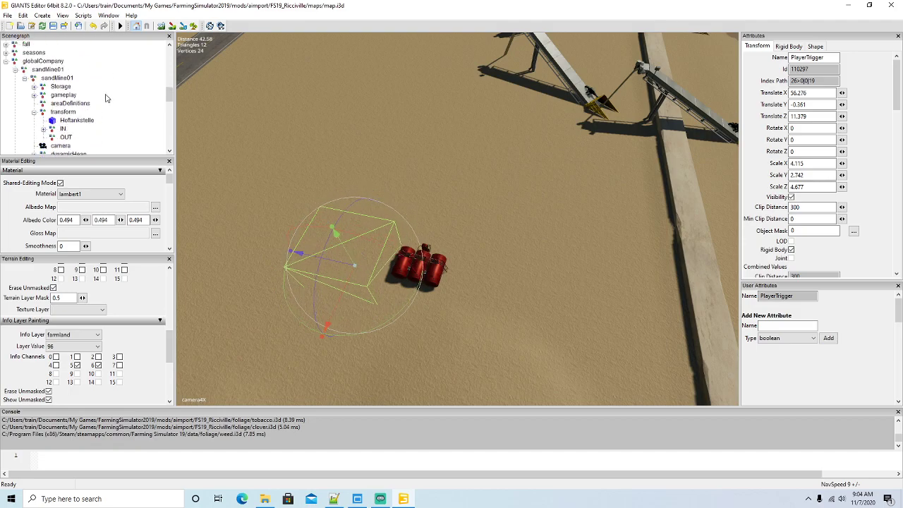
left_click(16, 79)
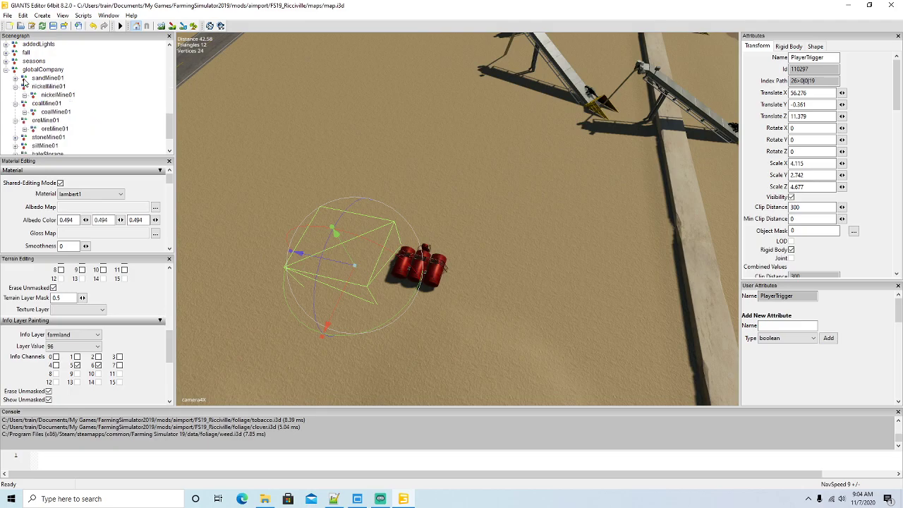
left_click(16, 78)
left_click(25, 86)
left_click(56, 86)
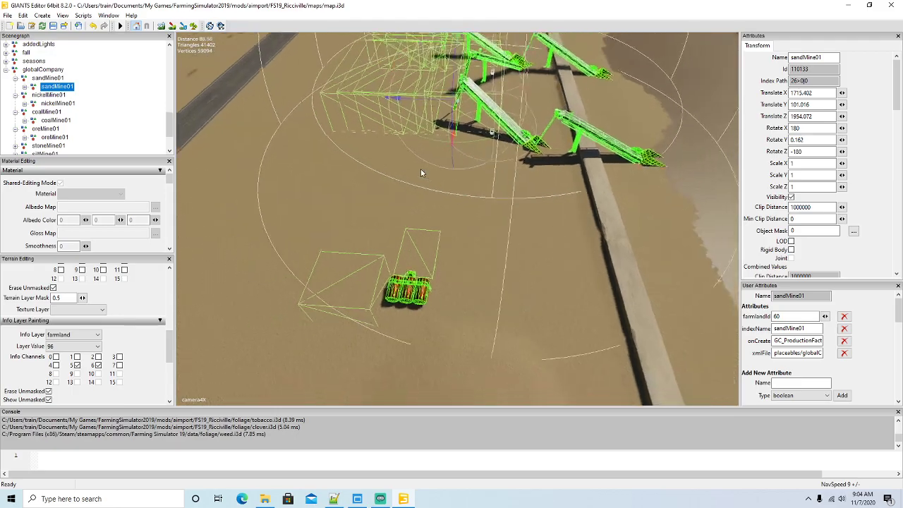
Step: Examine the whole mine layout from above, including the conveyors, heap areas, fuel tanks and triggers
scroll(428, 157, "up", 1)
left_click_drag(457, 221, 645, 230, "alt")
scroll(379, 153, "up", 5)
key("Left")
key("Left")
scroll(655, 236, "down", 6)
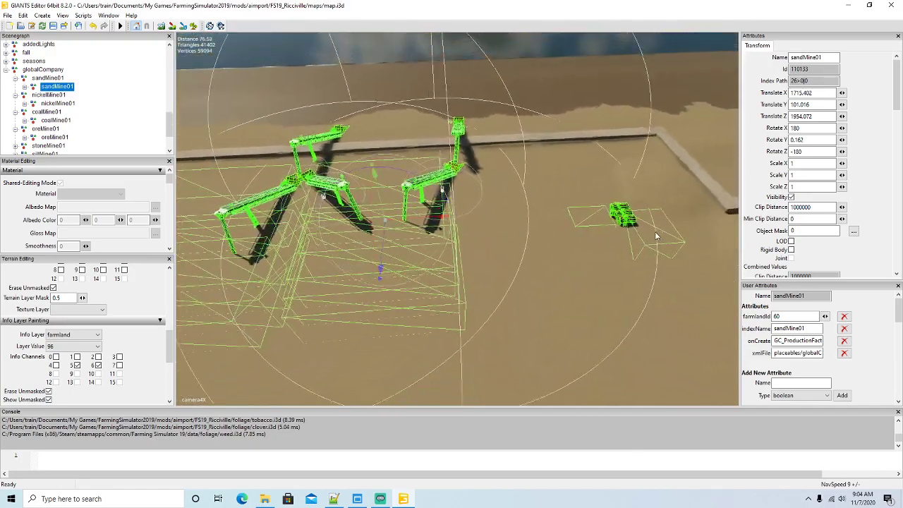
scroll(654, 231, "down", 3)
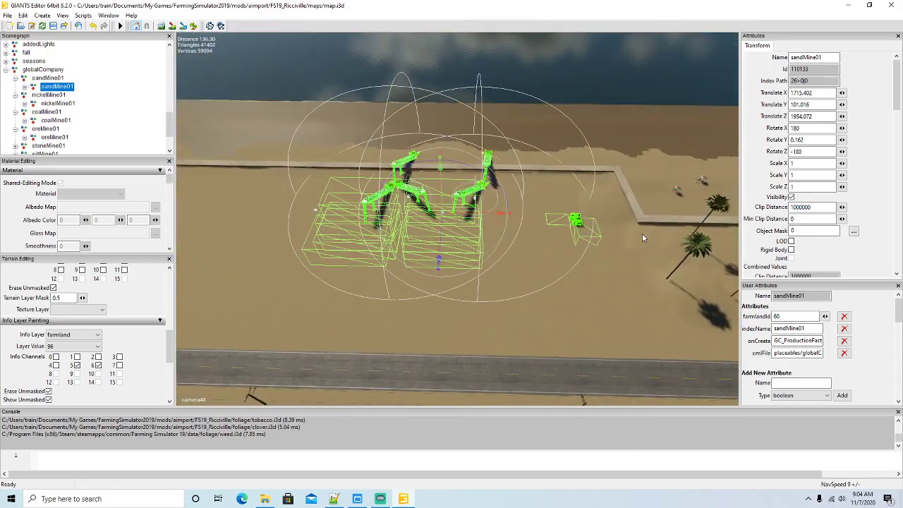
scroll(642, 238, "up", 1)
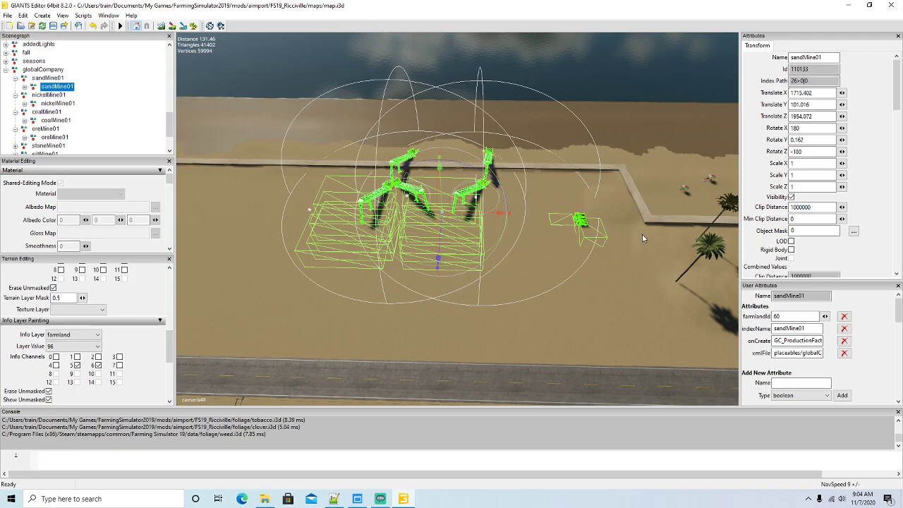
Step: Switch to Notepad++ and duplicate the farmland id 133 line at the end of the list in mapDE_farmlands.xml
left_click(334, 499)
scroll(632, 197, "down", 15)
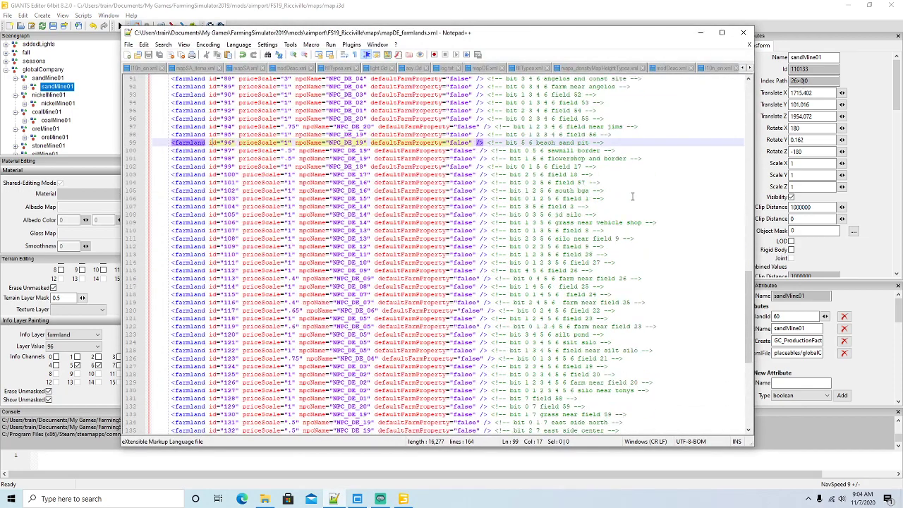
scroll(623, 197, "up", 3)
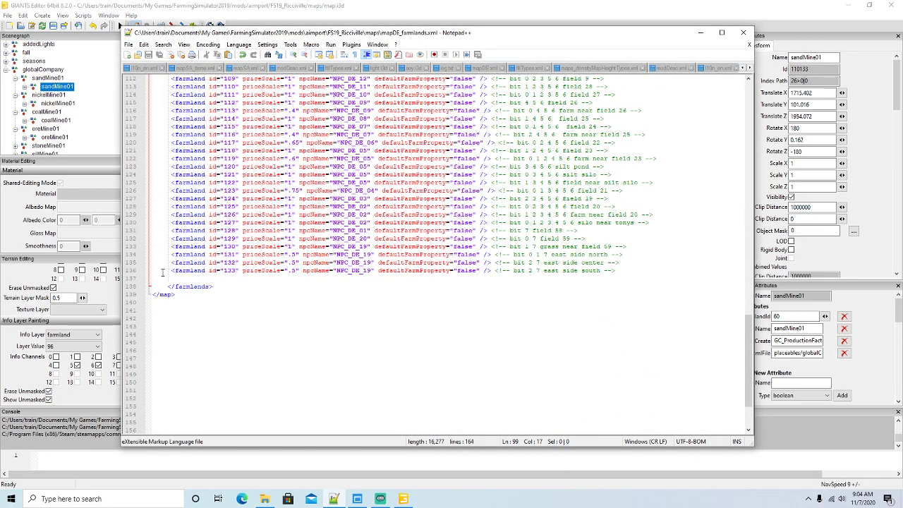
left_click(127, 271)
key("ctrl+c")
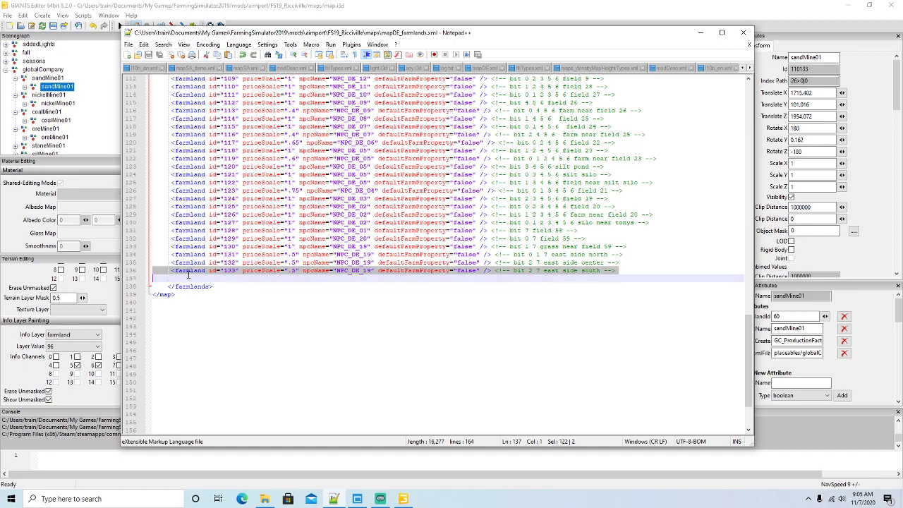
left_click(176, 278)
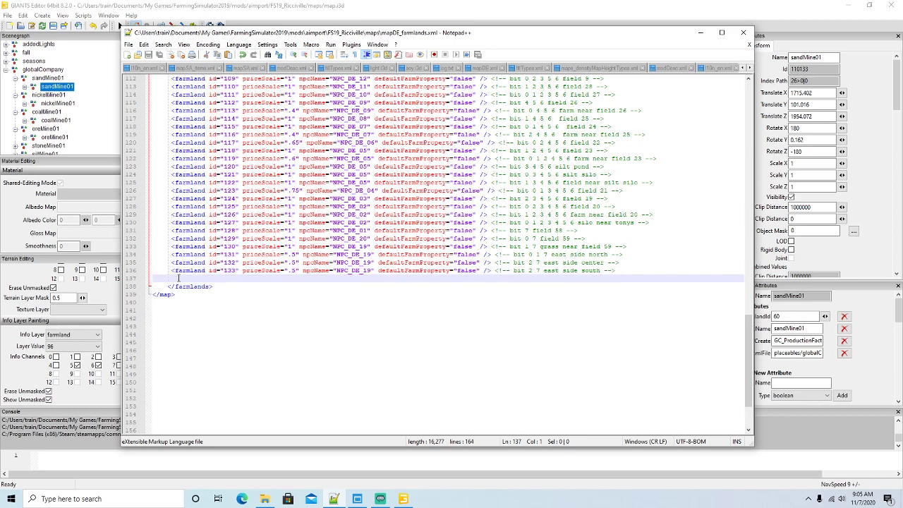
key("ctrl+v")
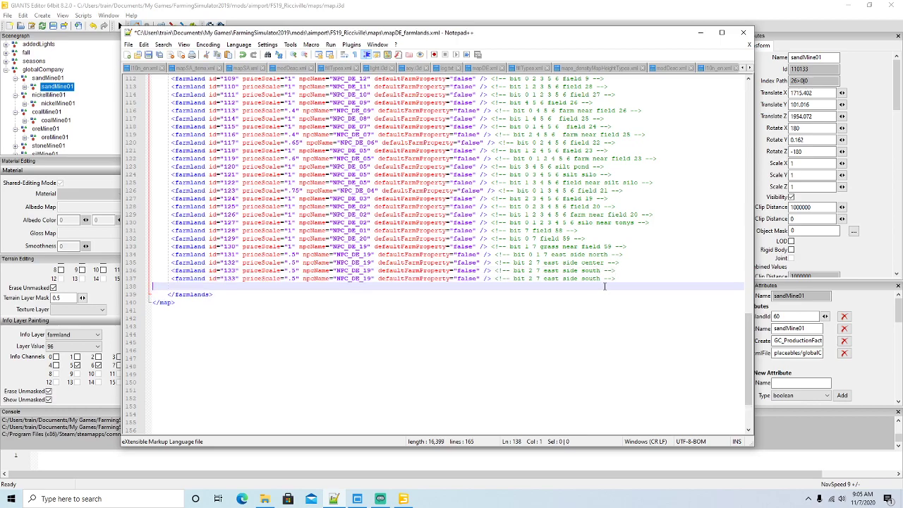
Step: Replace "east side south" with "sand Pit" in the duplicated farmland line's comment
left_click(600, 279)
key("BackSpace")
key("BackSpace")
key("BackSpace")
key("BackSpace")
key("BackSpace")
key("BackSpace")
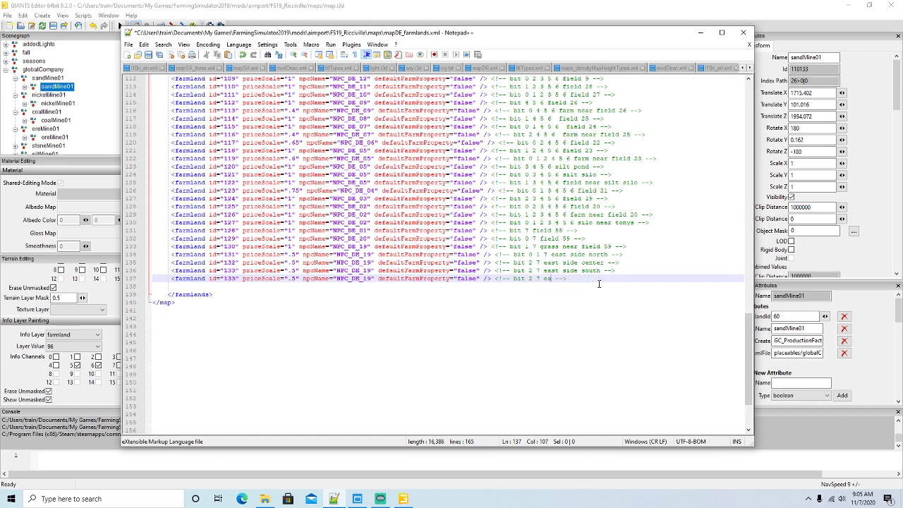
type("sand ")
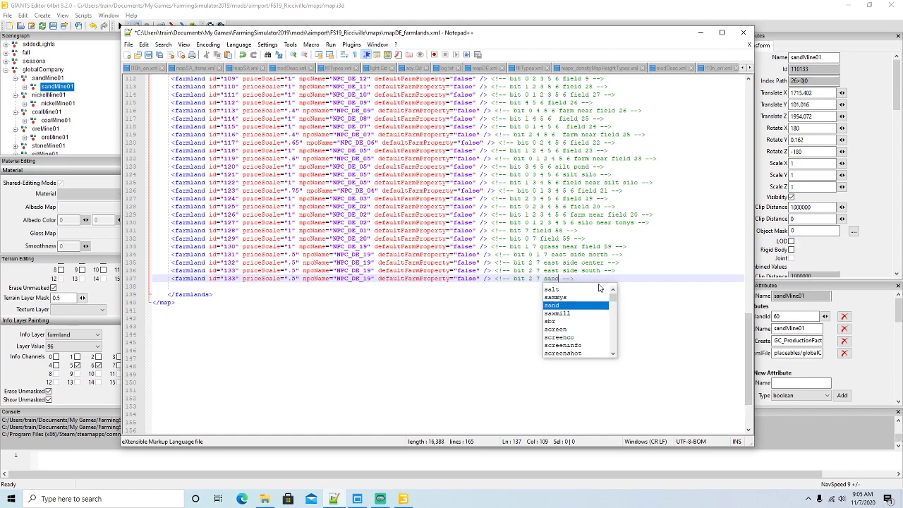
type("Fi")
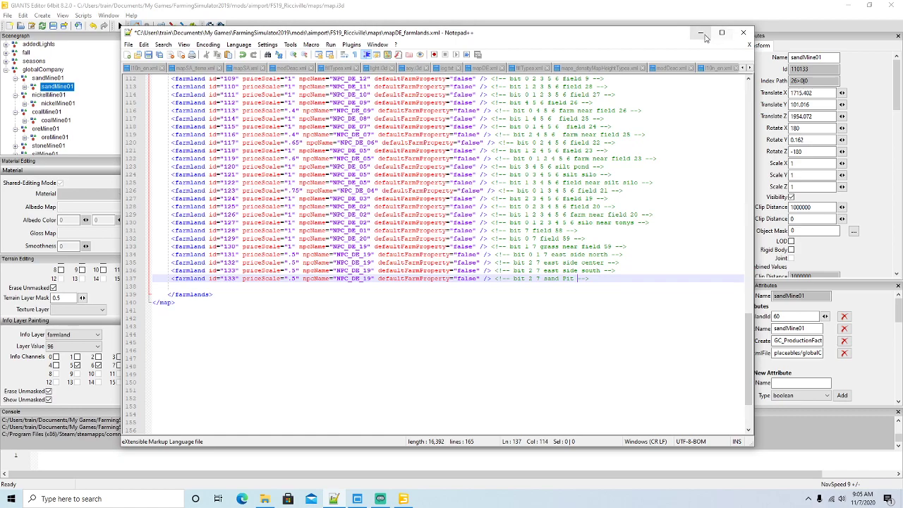
Step: In GIANTS Editor, set the farmland info layer to channels 0, 2 and 7 for layer value 133, checking against the farmland comments
left_click(699, 36)
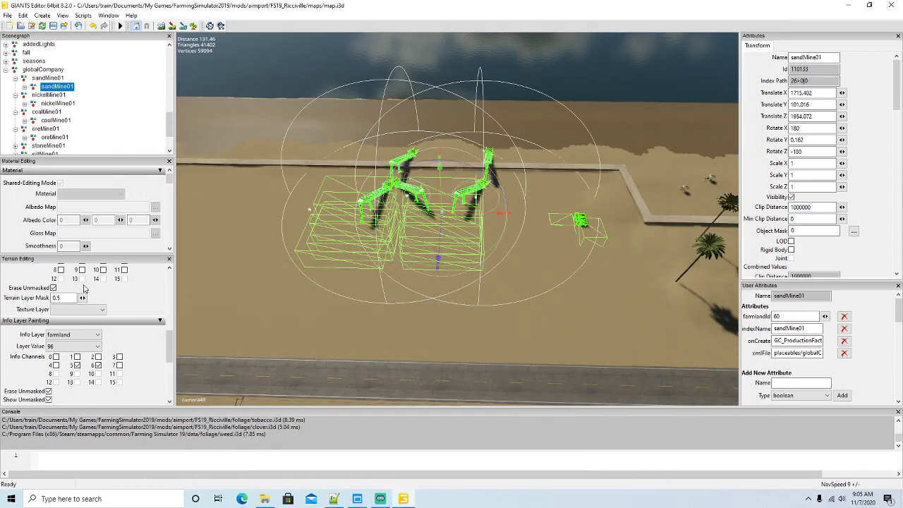
left_click(98, 356)
left_click(120, 365)
left_click(333, 499)
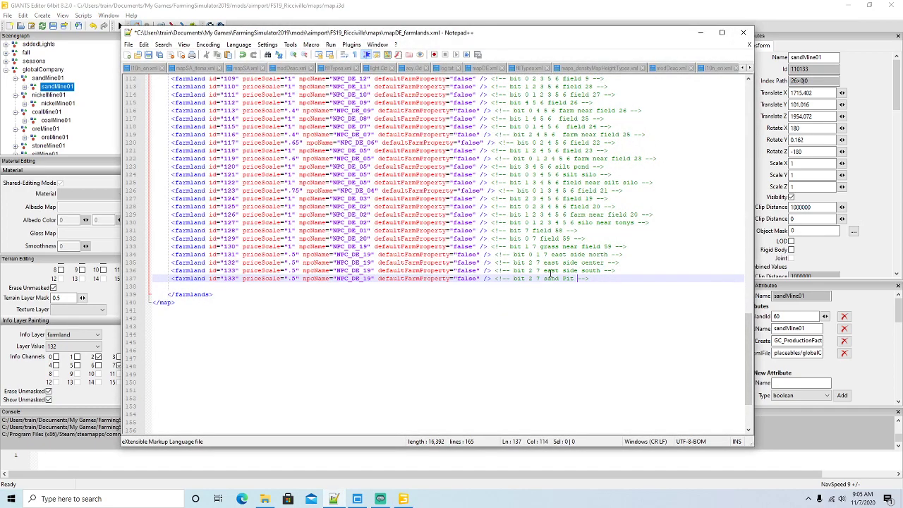
left_click(521, 271)
left_click(700, 33)
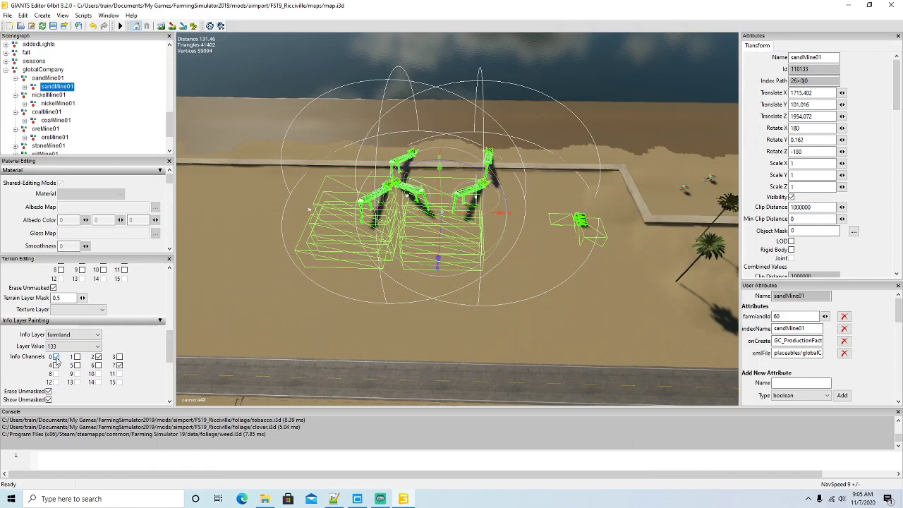
Step: Add bit 0 to the east side south and sand Pit comments in Notepad++, and enable info channel 1 in GIANTS Editor for value 135
key("alt+Tab")
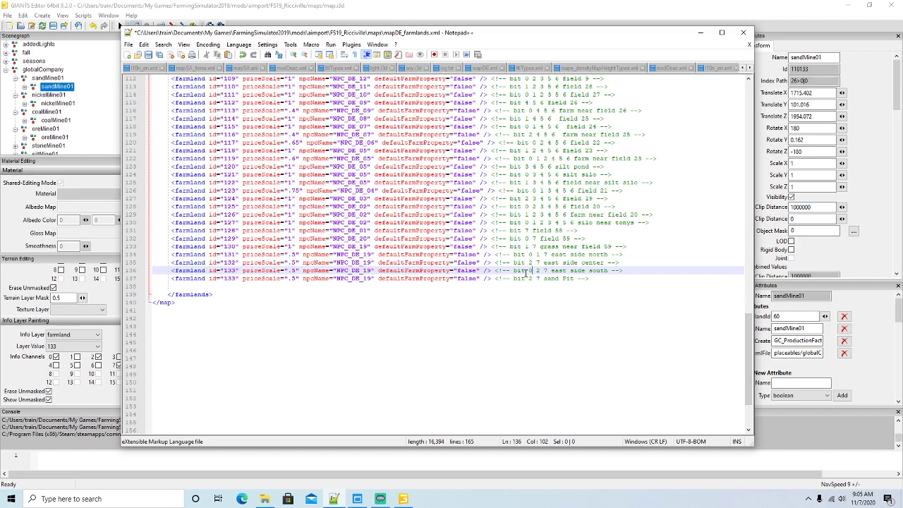
left_click(527, 279)
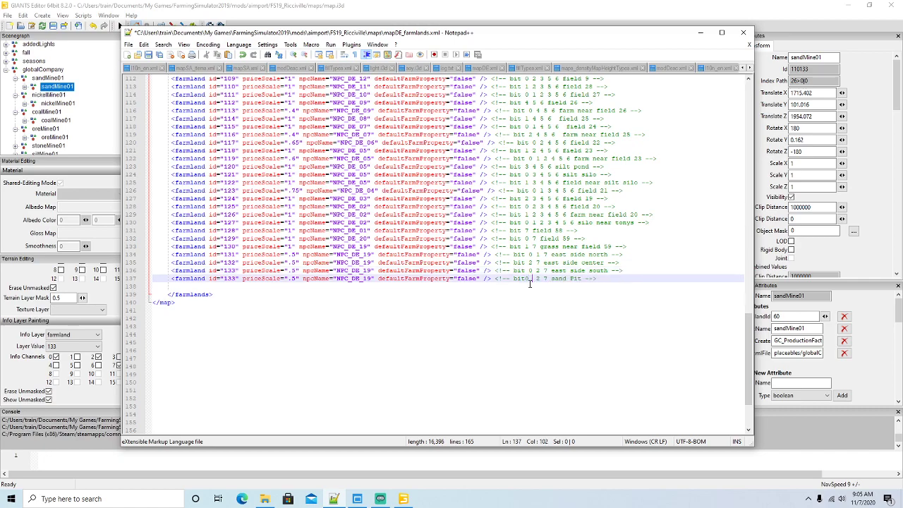
left_click(701, 33)
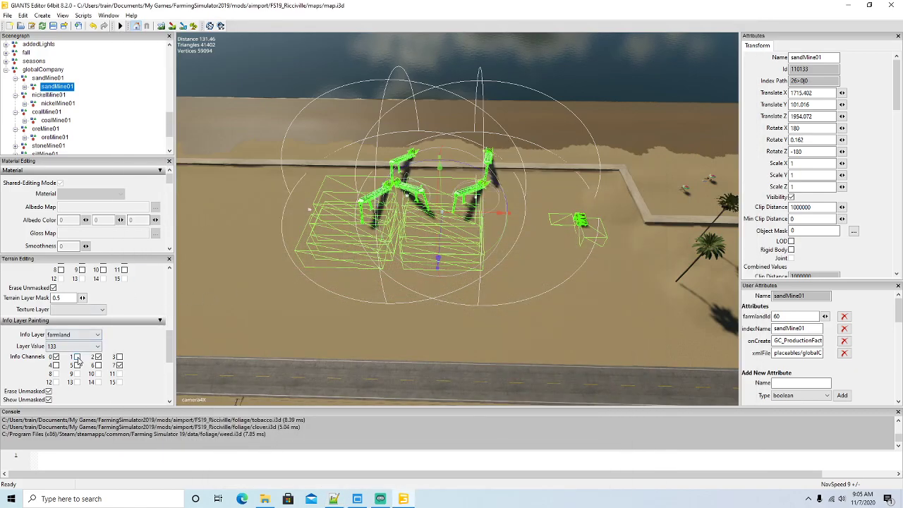
Step: Back in Notepad++, set the sand Pit line's id to 135, save the file, and correct its comment to "bit 0 1 2 7 sand Pit"
left_click(334, 499)
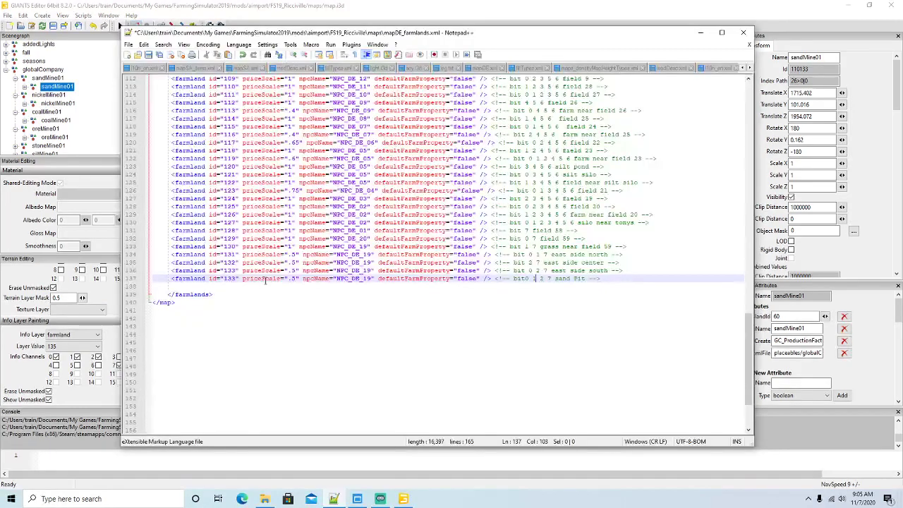
left_click(236, 279)
key("BackSpace")
type("5")
left_click(149, 55)
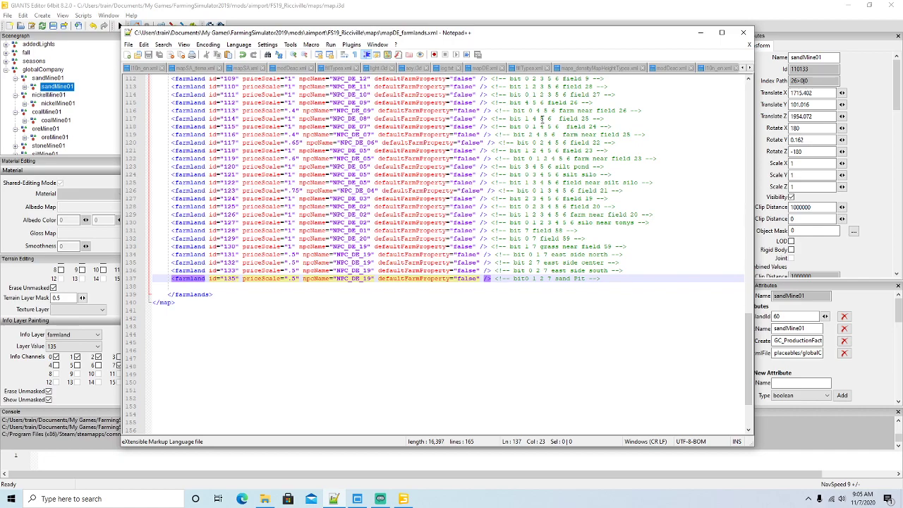
left_click(525, 280)
type("0")
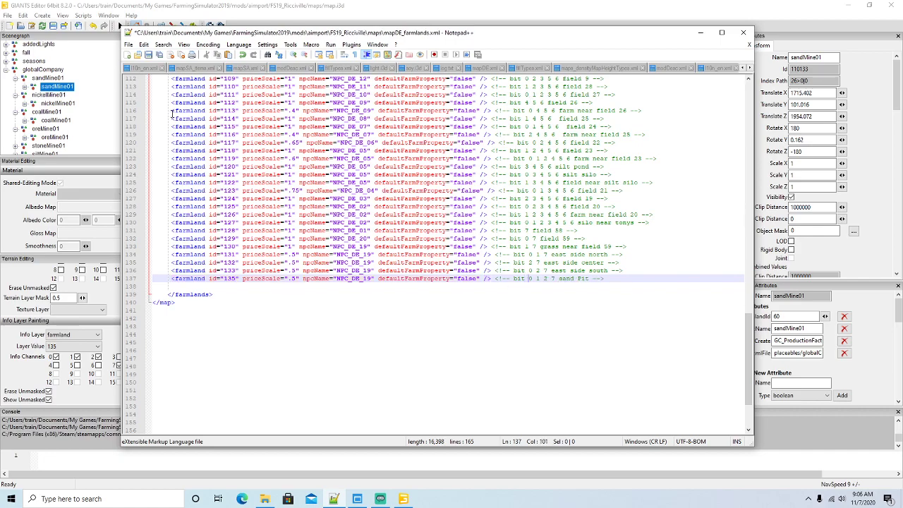
Step: Save the farmlands file, return to GIANTS Editor, and set sandMine01's farmlandId attribute to 135
left_click(149, 56)
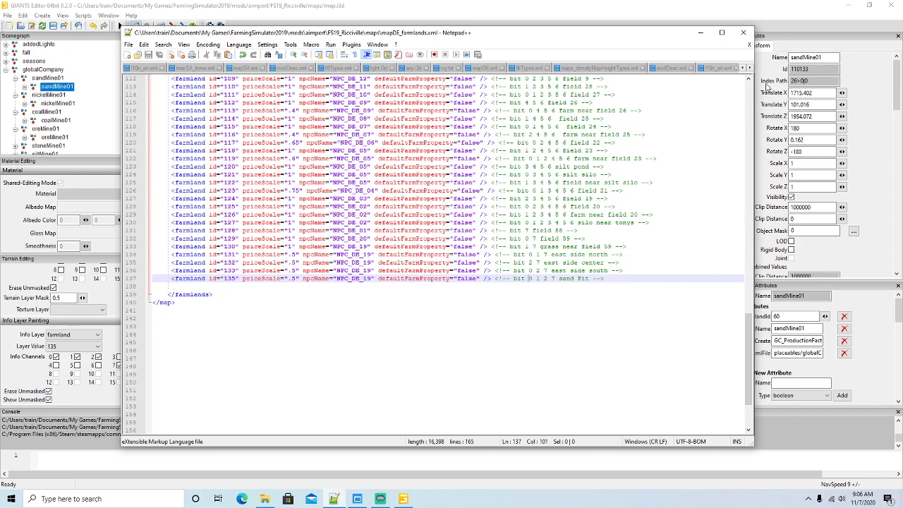
left_click(699, 36)
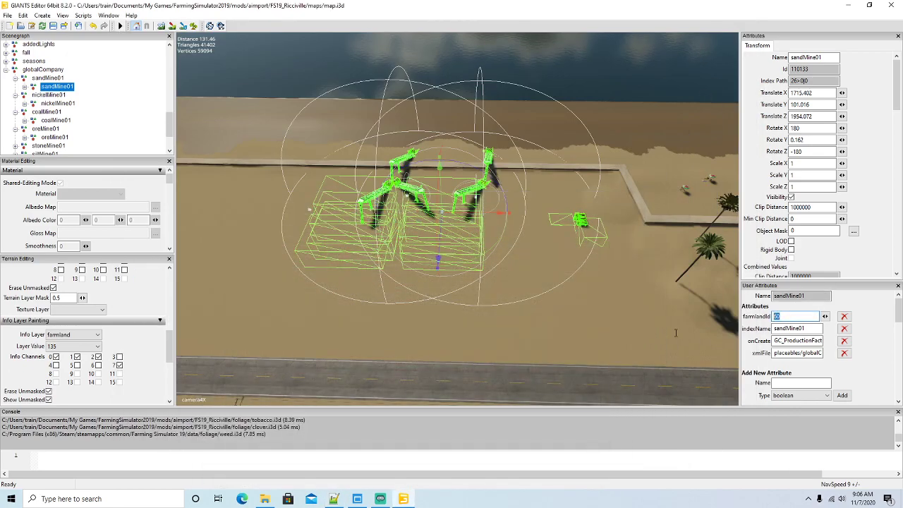
type("13")
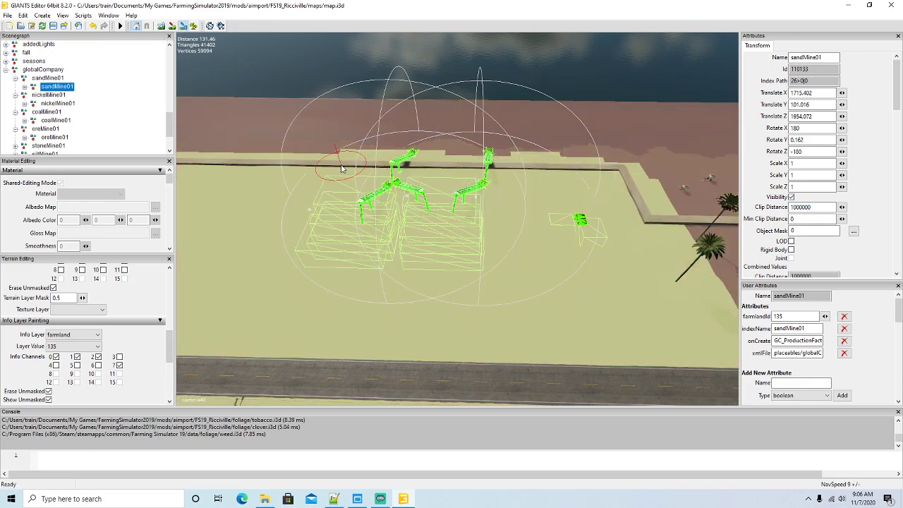
Step: Paint farmland value 135 over the whole sand mine plot, from beyond the sea wall down to the road
left_click(348, 167)
mouse_move(348, 168)
left_mouse_down()
mouse_move(605, 172)
mouse_move(651, 205)
mouse_move(687, 285)
mouse_move(526, 258)
mouse_move(310, 254)
mouse_move(589, 215)
mouse_move(311, 201)
mouse_move(437, 184)
mouse_move(610, 195)
mouse_move(303, 146)
mouse_move(289, 156)
mouse_move(252, 249)
mouse_move(298, 226)
mouse_move(223, 286)
left_mouse_up()
left_click(184, 28)
left_click_drag(395, 214, 405, 236, "alt")
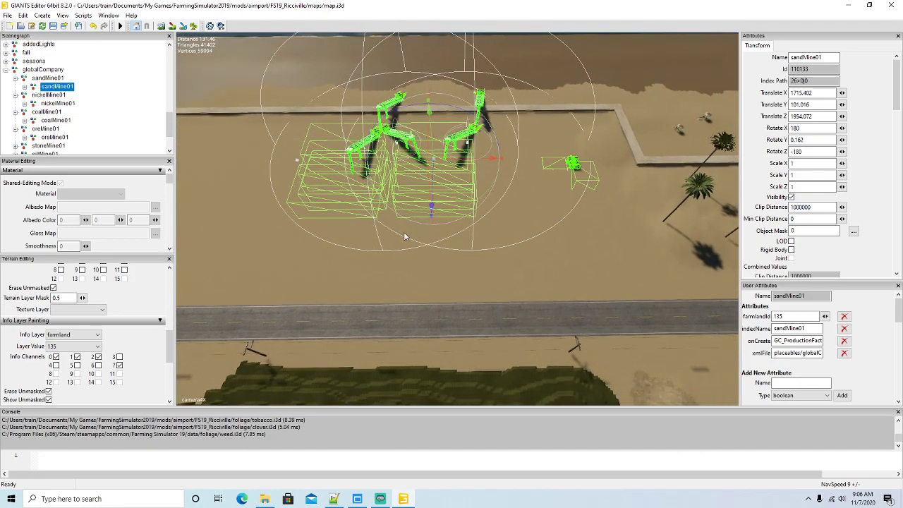
scroll(404, 235, "down", 5)
scroll(405, 237, "down", 3)
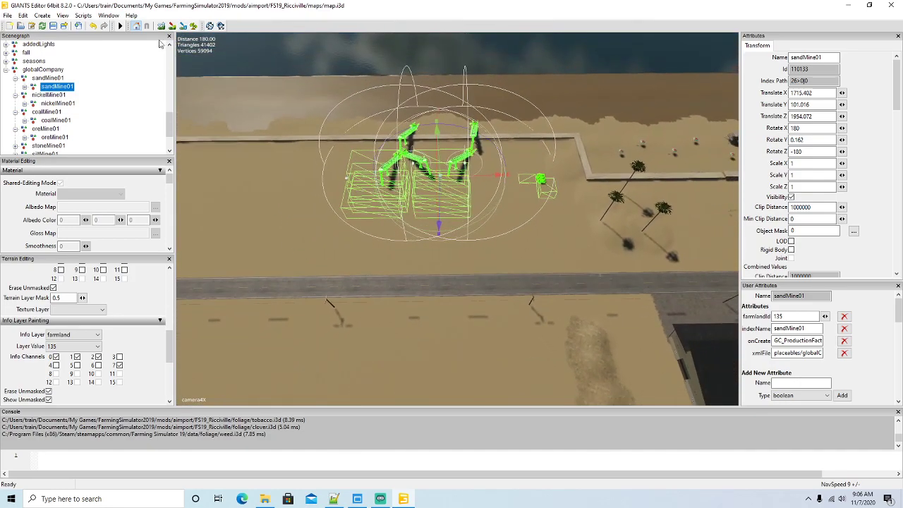
left_click(185, 28)
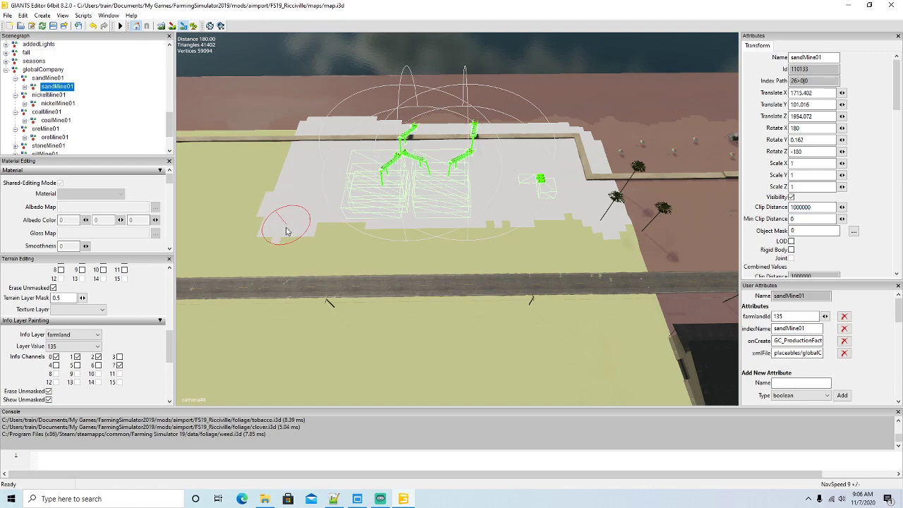
mouse_move(280, 266)
left_mouse_down()
mouse_move(612, 261)
mouse_move(600, 234)
mouse_move(369, 224)
mouse_move(413, 235)
mouse_move(276, 269)
mouse_move(277, 254)
mouse_move(269, 275)
mouse_move(307, 147)
left_mouse_up()
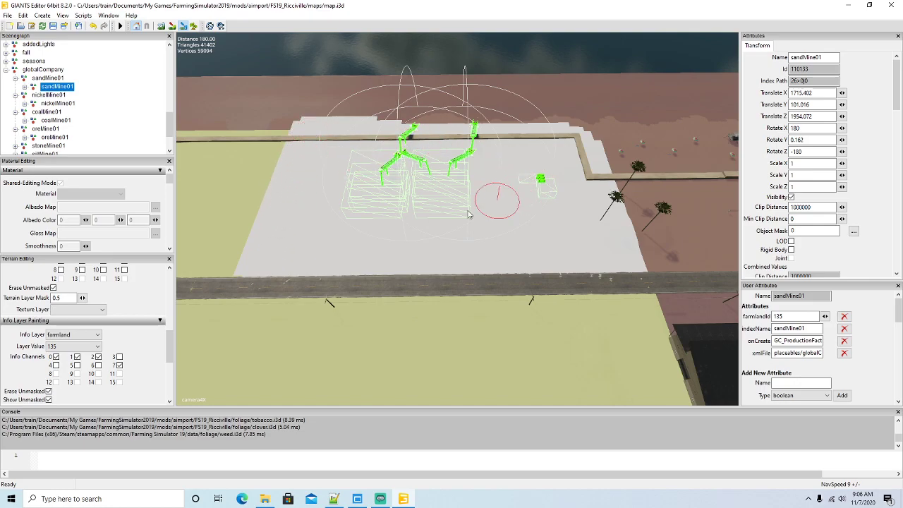
left_click(183, 26)
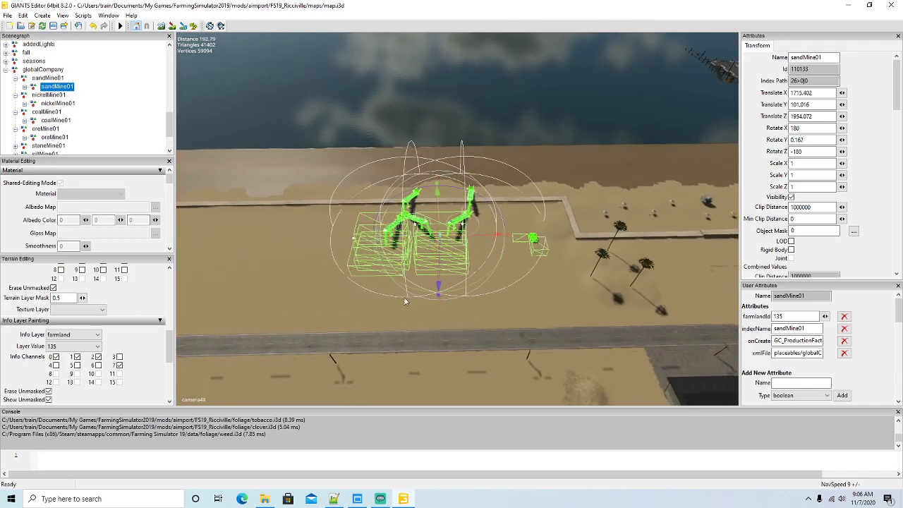
Step: Look over the placed sand mine, and travel across the map to the green terraced mound on the sand bank by the river
key("w")
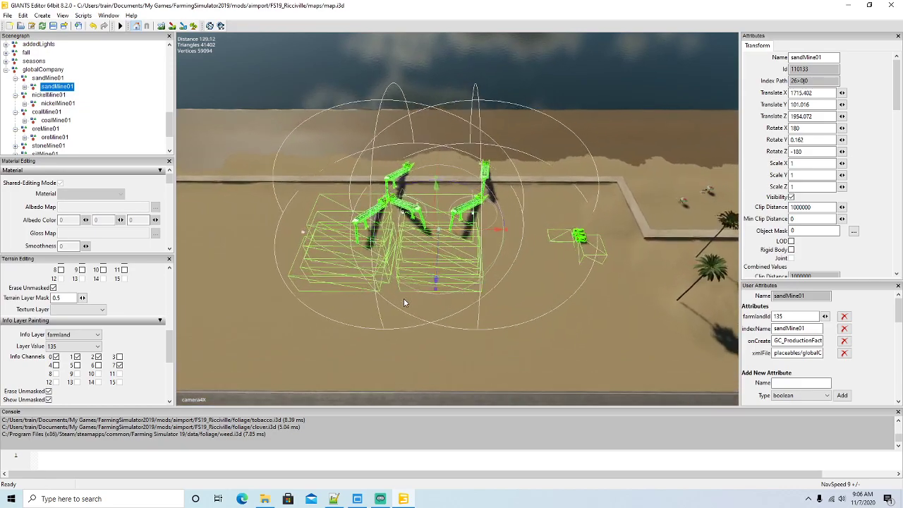
left_click_drag(405, 299, 354, 296, "alt")
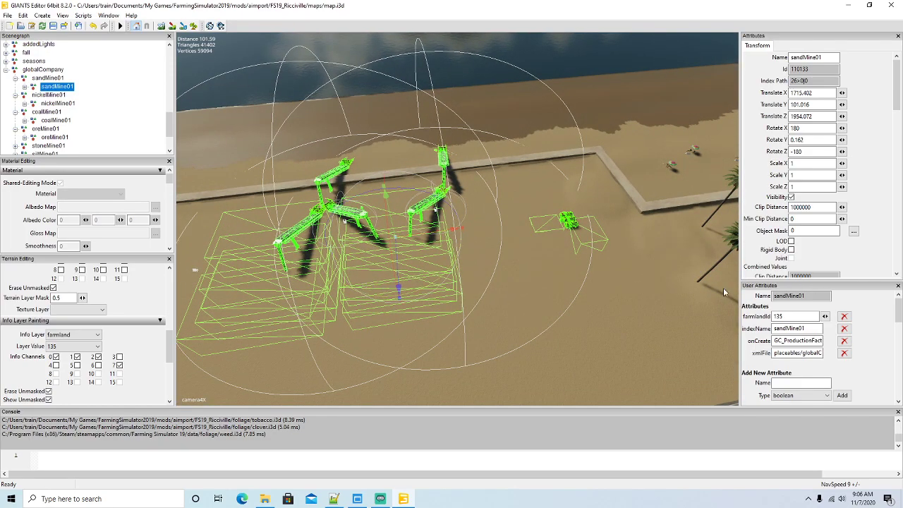
left_click_drag(379, 315, 487, 299, "alt")
mouse_move(381, 316)
left_mouse_down("alt")
mouse_move(467, 315)
mouse_move(484, 248)
left_mouse_up("alt")
scroll(484, 252, "down", 2)
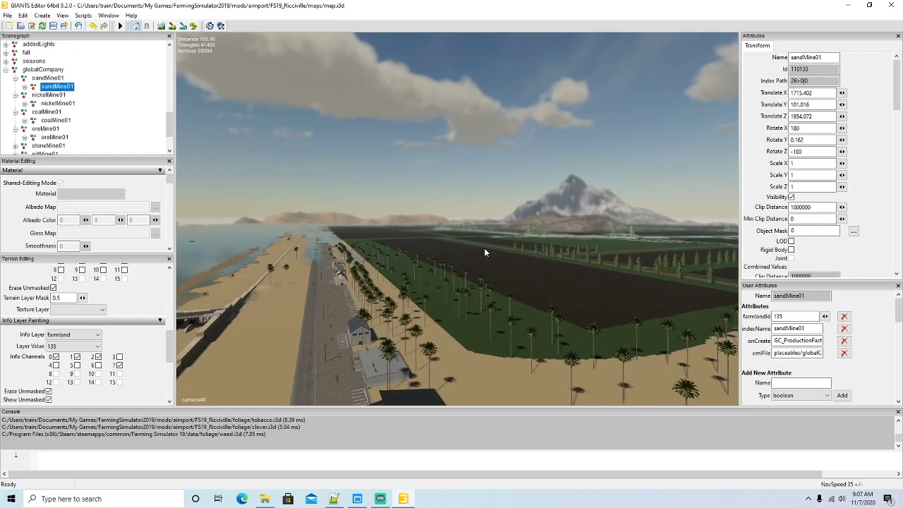
scroll(459, 324, "up", 8)
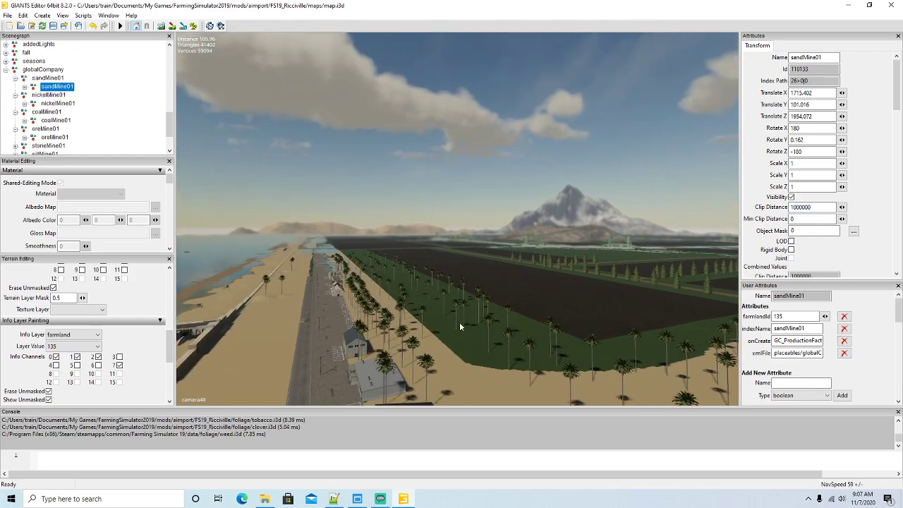
scroll(460, 332, "up", 10)
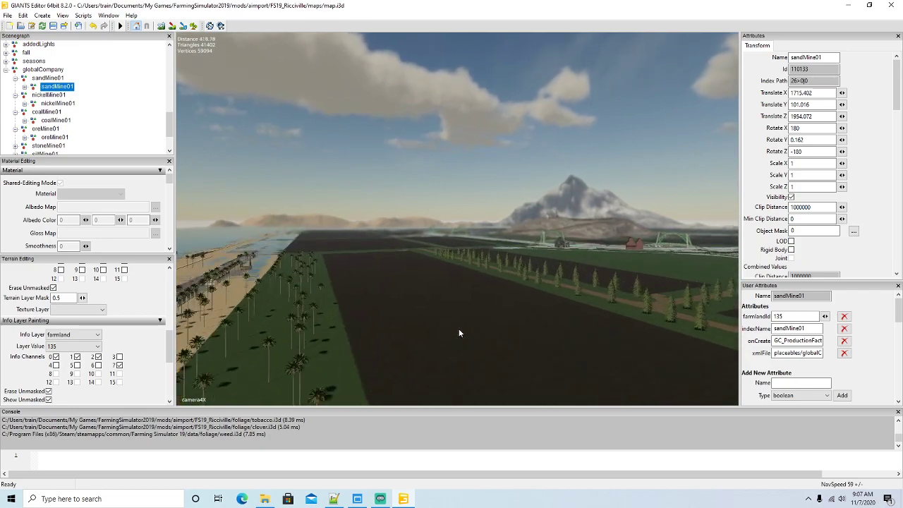
scroll(459, 332, "up", 10)
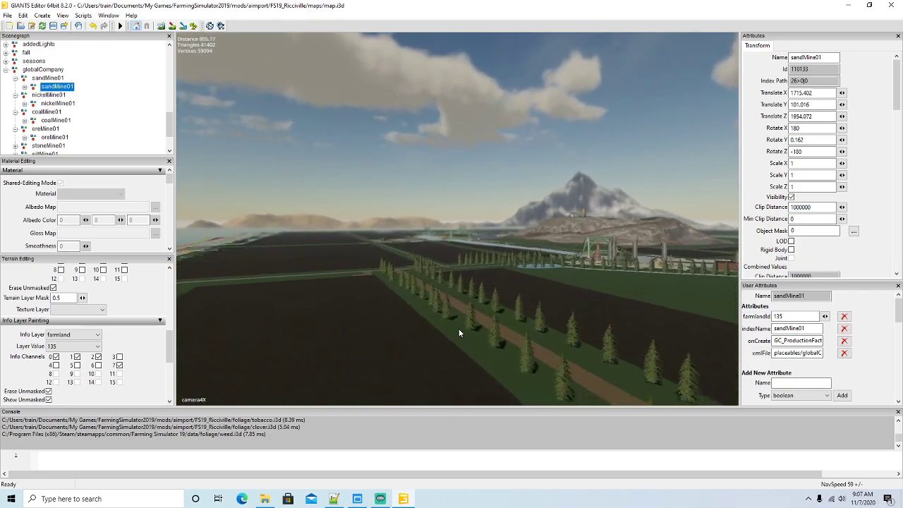
scroll(459, 332, "up", 8)
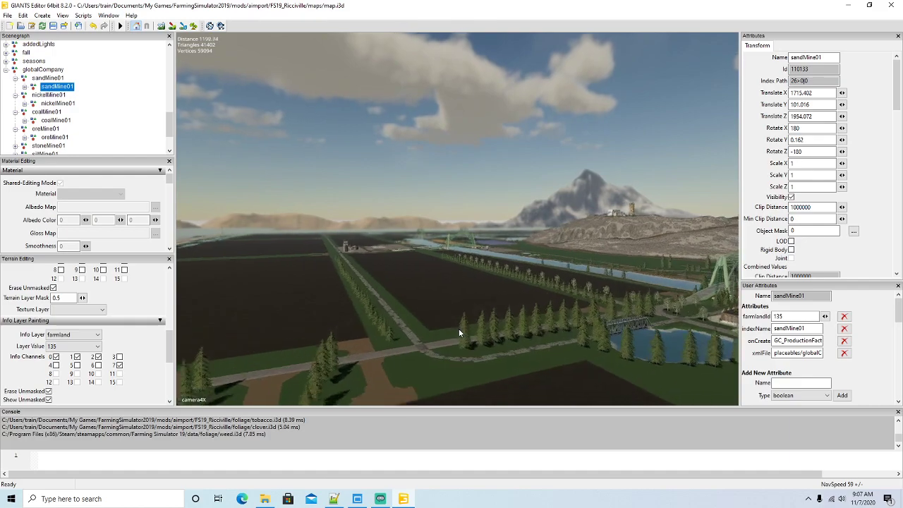
scroll(458, 332, "up", 8)
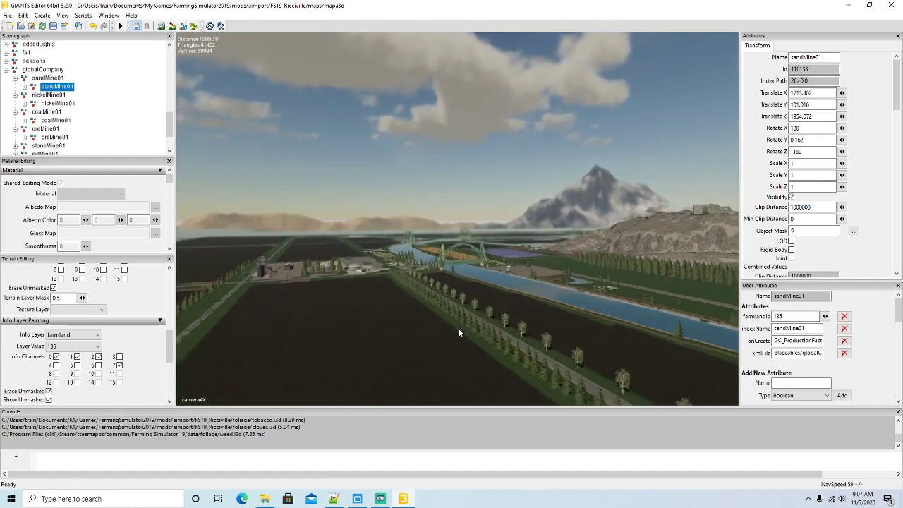
middle_click_drag(460, 329, 503, 339)
left_click_drag(503, 340, 485, 339, "alt")
scroll(485, 339, "up", 8)
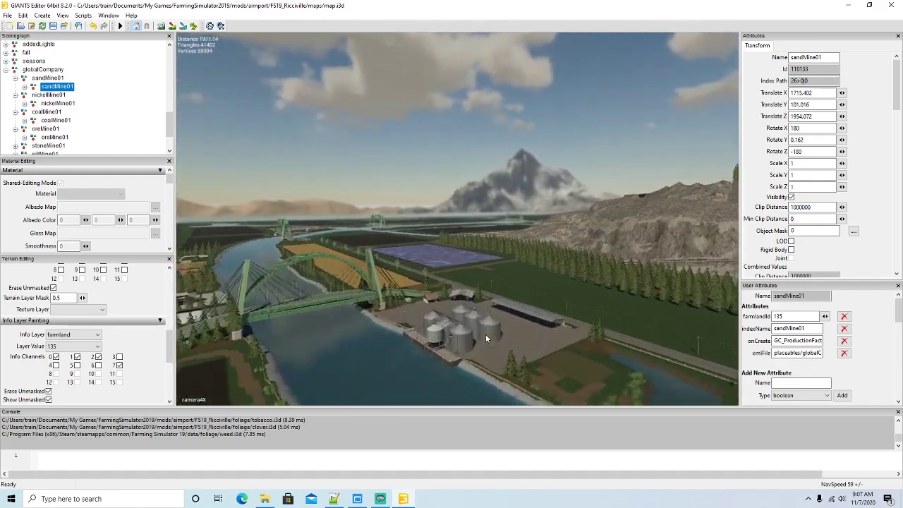
scroll(485, 334, "up", 8)
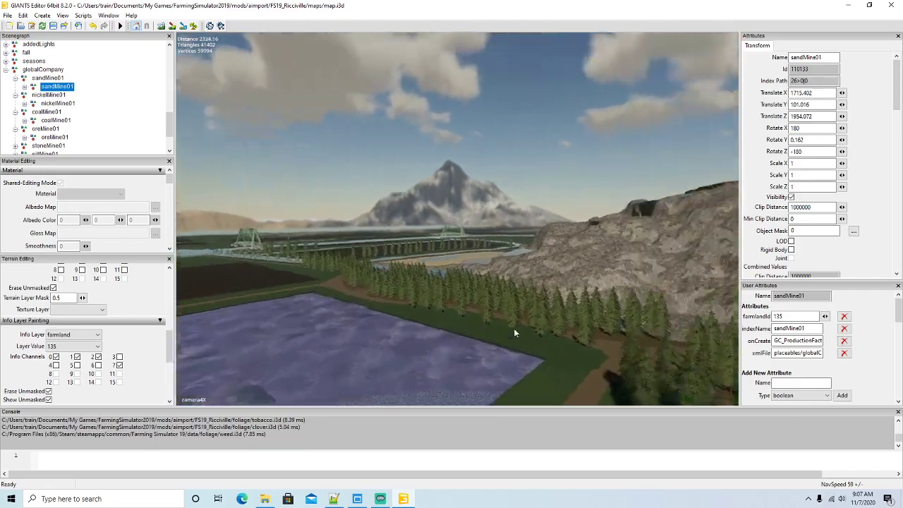
scroll(507, 331, "up", 4)
left_click_drag(506, 331, 652, 388, "alt")
scroll(462, 343, "up", 4)
scroll(462, 344, "up", 3)
scroll(610, 399, "down", 3)
scroll(679, 409, "down", 4)
scroll(672, 397, "up", 4)
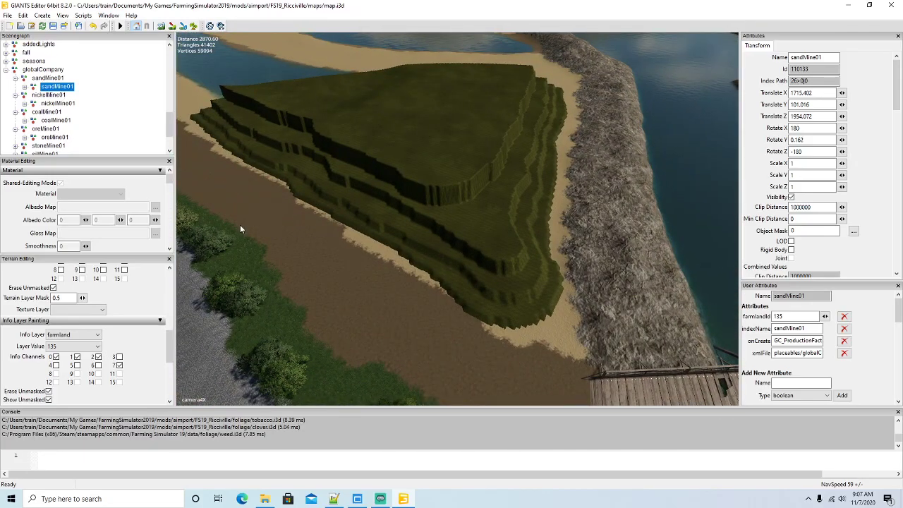
Step: Erase the green terraced mound from the sand bank using foliage painting on the terrainDetailHeight layer, channel 0
left_click(74, 334)
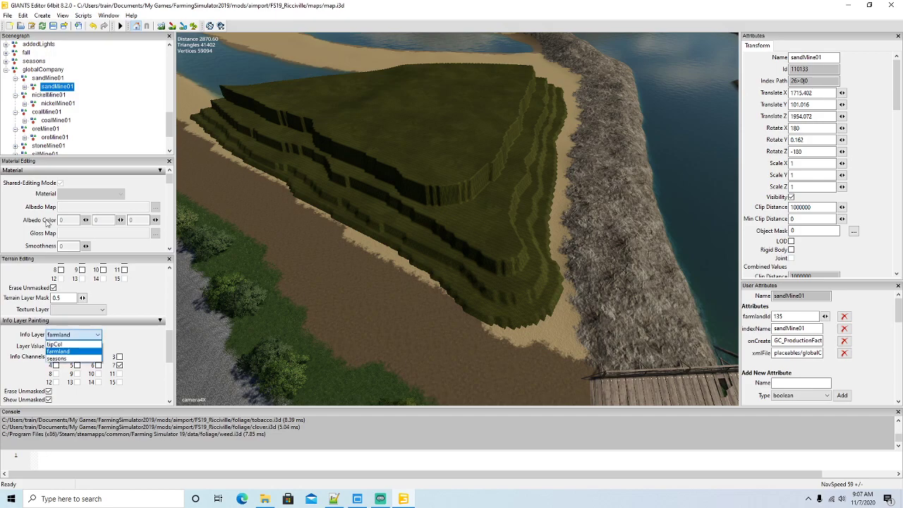
left_click(74, 343)
left_click_drag(172, 346, 169, 328)
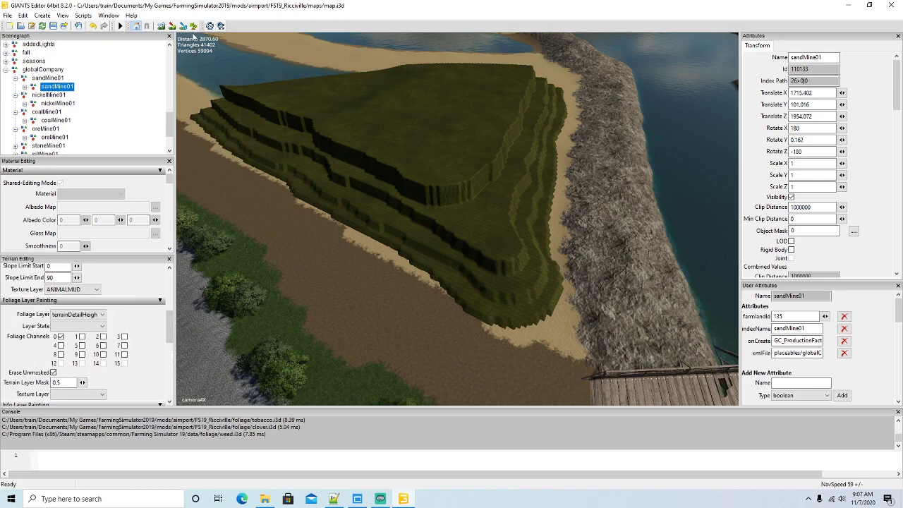
mouse_move(285, 160)
left_mouse_down()
mouse_move(534, 262)
mouse_move(541, 94)
mouse_move(473, 182)
mouse_move(275, 143)
mouse_move(219, 105)
mouse_move(449, 129)
mouse_move(345, 97)
mouse_move(462, 86)
left_mouse_up()
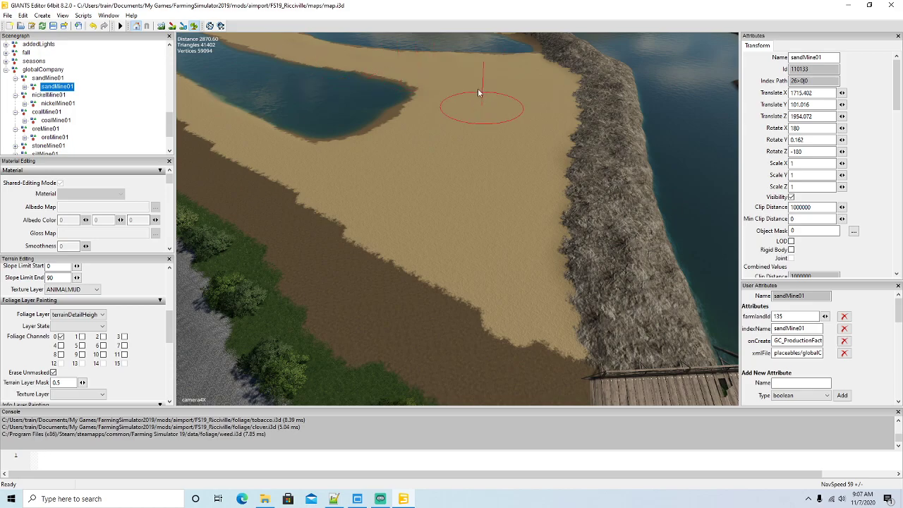
left_click_drag(370, 216, 334, 244, "alt")
scroll(313, 150, "down", 4)
scroll(314, 202, "down", 2)
mouse_move(319, 316)
left_mouse_down()
mouse_move(277, 216)
mouse_move(283, 114)
mouse_move(498, 274)
mouse_move(333, 112)
mouse_move(563, 211)
mouse_move(444, 125)
mouse_move(484, 111)
mouse_move(662, 221)
mouse_move(494, 284)
left_mouse_up()
left_click(194, 28)
Step: Erase the green terrainDetailHeight heap covering the pond at the foot of the rock slope
mouse_move(224, 212)
left_mouse_down("alt")
mouse_move(233, 134)
mouse_move(340, 232)
left_mouse_up("alt")
scroll(241, 145, "up", 8)
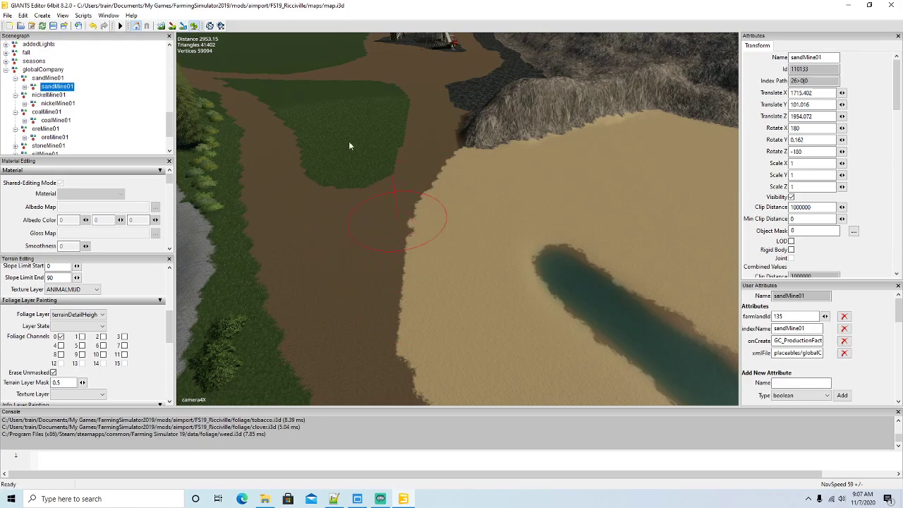
left_click_drag(401, 239, 646, 221, "alt")
scroll(610, 179, "up", 5)
scroll(639, 146, "up", 5)
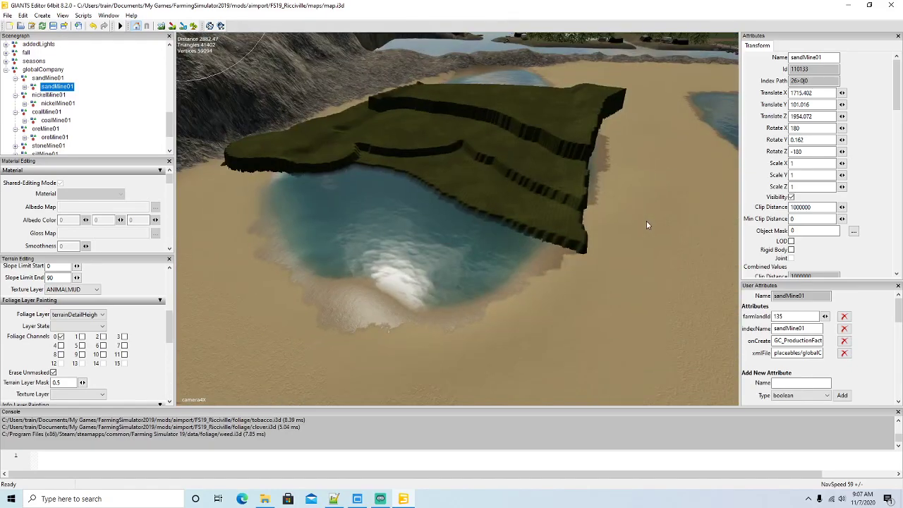
left_click(194, 26)
mouse_move(245, 152)
left_mouse_down("alt")
mouse_move(488, 205)
mouse_move(556, 168)
mouse_move(595, 111)
mouse_move(483, 148)
mouse_move(480, 115)
mouse_move(443, 111)
mouse_move(375, 137)
mouse_move(382, 105)
left_mouse_up("alt")
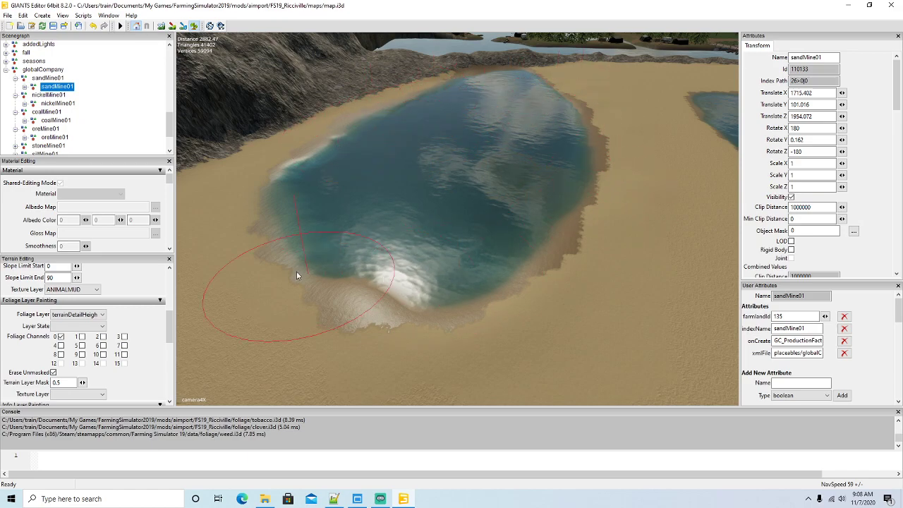
left_click(194, 27)
Step: Erase the remaining green terrainDetailHeight heap along the rock embankment and the sand strip between the ponds
mouse_move(363, 244)
left_mouse_down("alt")
mouse_move(341, 200)
mouse_move(398, 194)
mouse_move(473, 206)
mouse_move(459, 193)
mouse_move(572, 261)
mouse_move(521, 259)
left_mouse_up("alt")
scroll(583, 267, "down", 3)
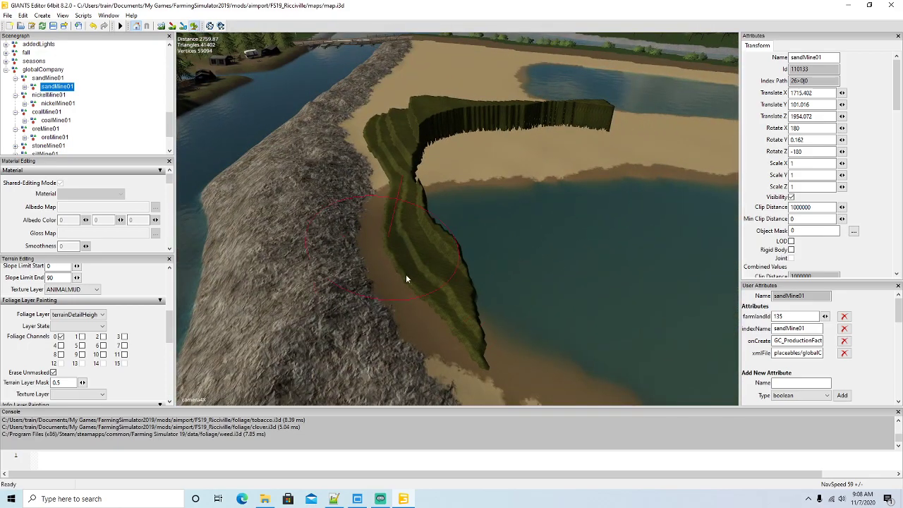
key("ctrl+z")
right_click_drag(513, 93, 593, 129)
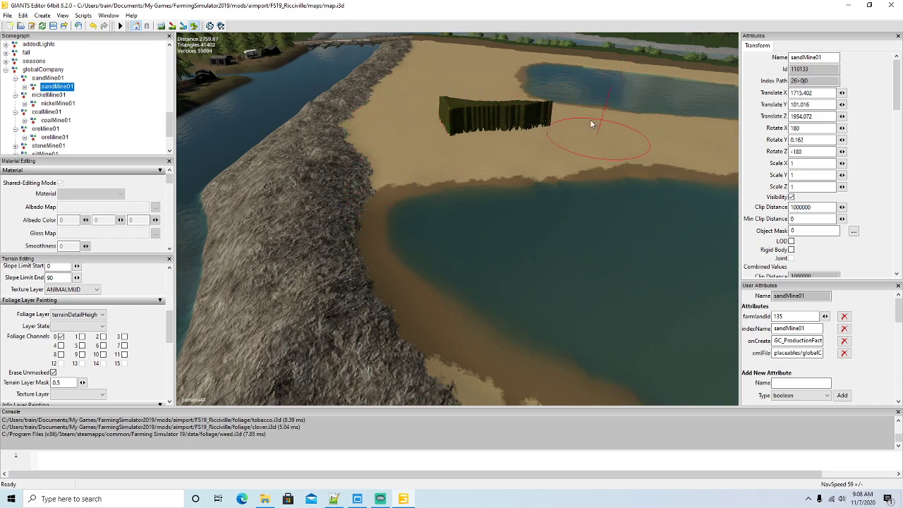
right_click_drag(518, 125, 447, 108)
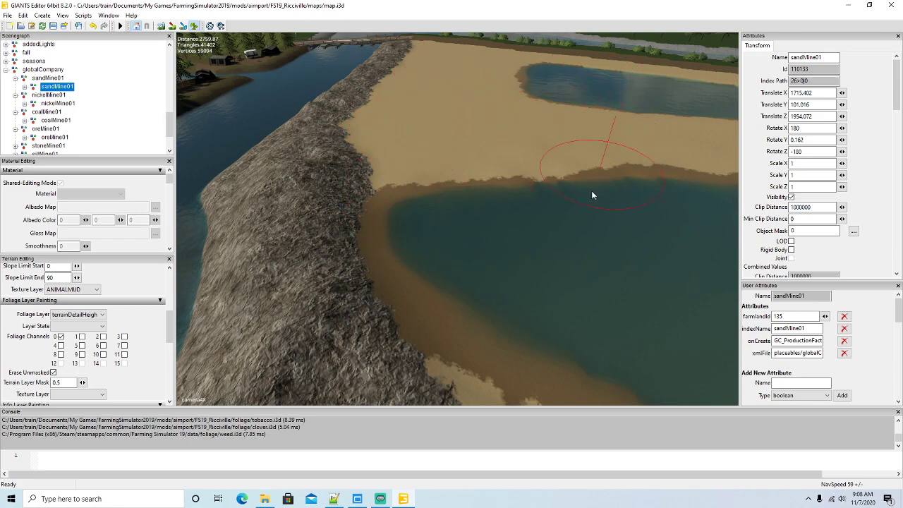
left_click(194, 25)
Step: Delete the water planes riverWaterPlane07 and riverWaterPlane11 from the two ponds in the sand area
mouse_move(346, 175)
left_mouse_down("alt")
mouse_move(360, 118)
mouse_move(567, 183)
mouse_move(673, 136)
mouse_move(591, 142)
mouse_move(622, 214)
mouse_move(498, 186)
mouse_move(409, 277)
mouse_move(418, 276)
left_mouse_up("alt")
scroll(569, 182, "down", 5)
scroll(673, 137, "up", 4)
scroll(591, 142, "up", 2)
scroll(622, 213, "down", 3)
left_click(498, 186)
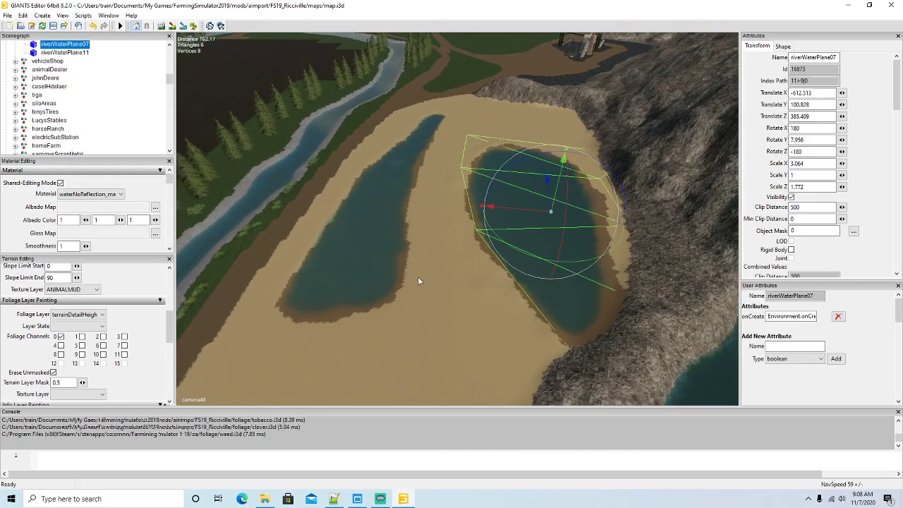
left_click_drag(504, 211, 480, 199)
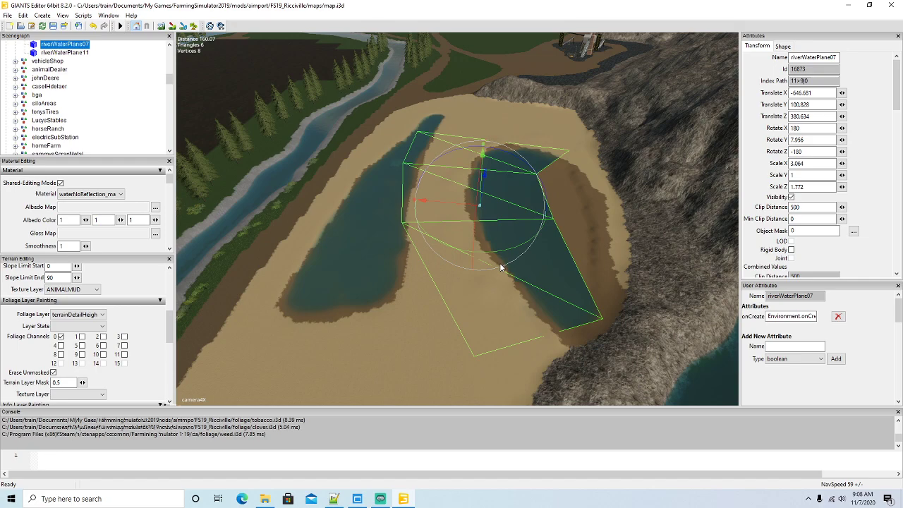
key("Delete")
left_click(367, 265)
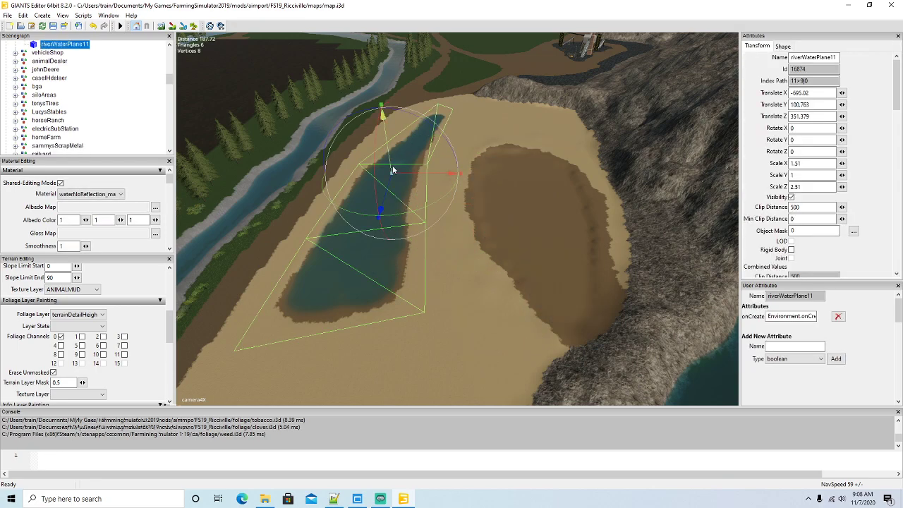
key("Delete")
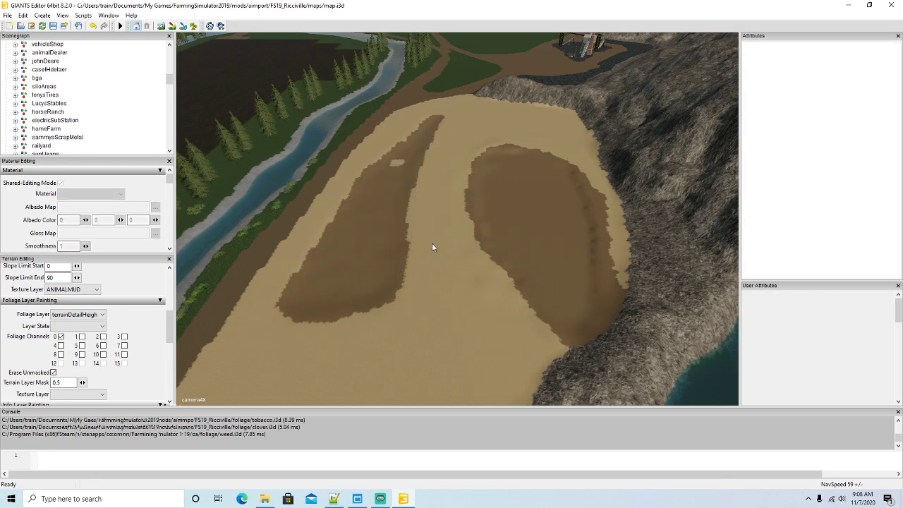
Step: Set the secondary terrain sculpting operation to Replace with height 100.922 and level the long narrow dirt depression in the sand area
left_click_drag(458, 286, 548, 281, "alt")
scroll(324, 296, "up", 4)
scroll(565, 257, "down", 5)
scroll(594, 211, "up", 5)
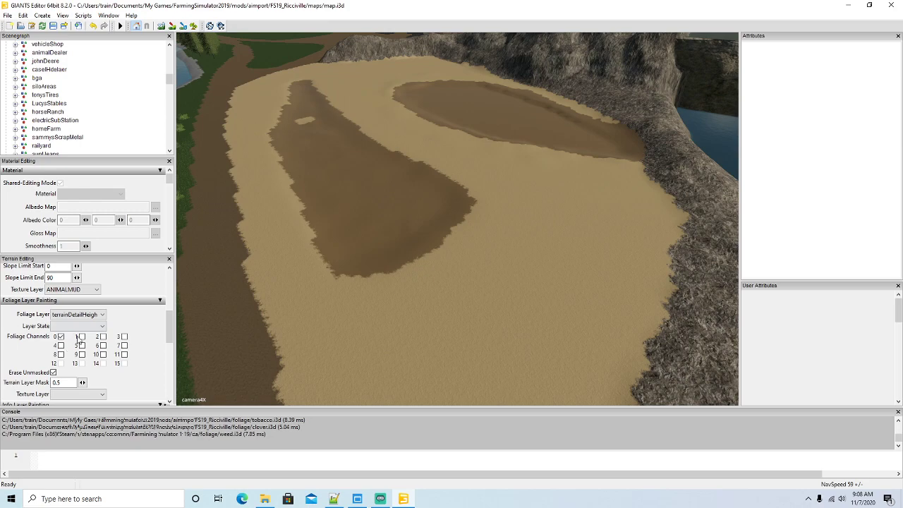
scroll(169, 338, "up", 3)
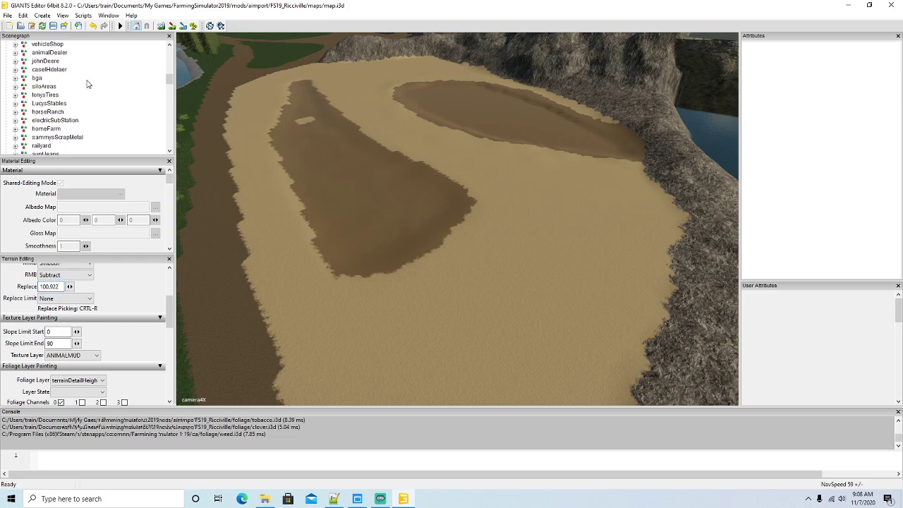
left_click(81, 278)
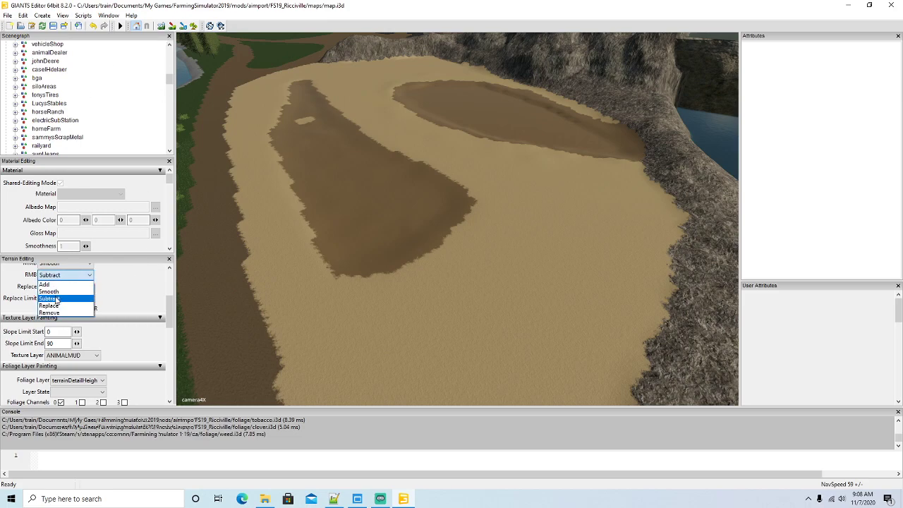
left_click(56, 306)
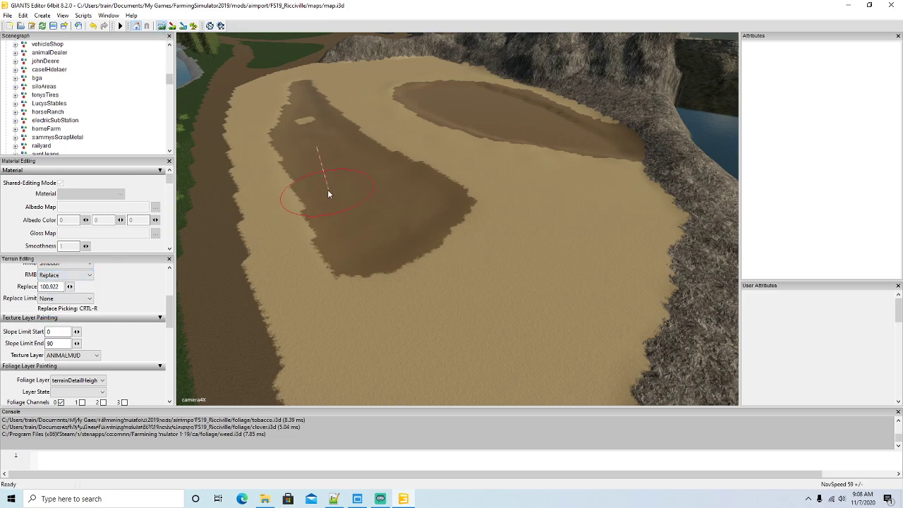
mouse_move(347, 263)
left_mouse_down()
mouse_move(331, 164)
mouse_move(290, 104)
left_mouse_up()
left_click_drag(343, 152, 393, 175)
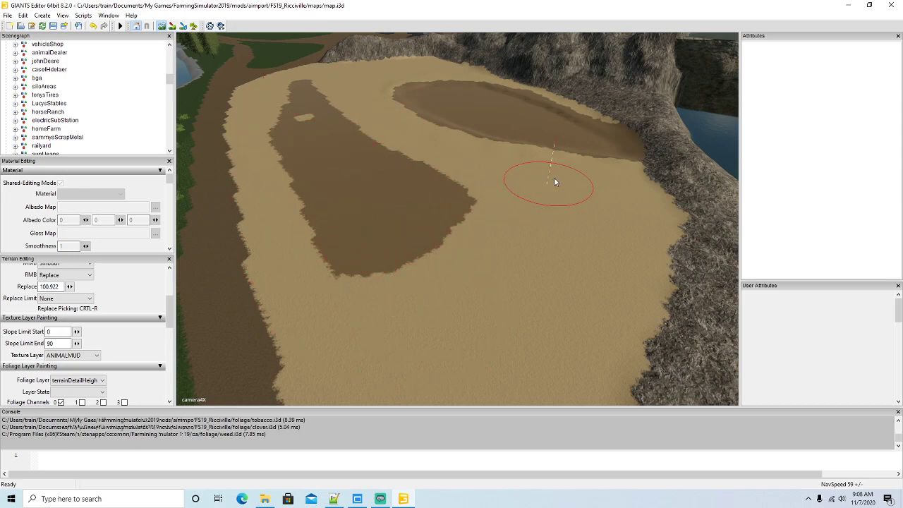
Step: Level the oval dirt depression beside the rock slope to the same replace height of 100.922
right_click_drag(593, 141, 578, 125)
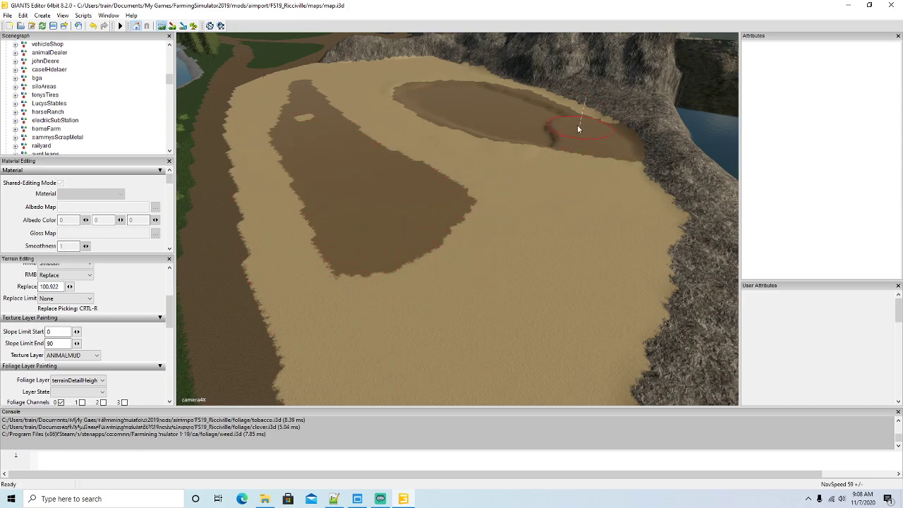
right_click_drag(515, 102, 500, 136)
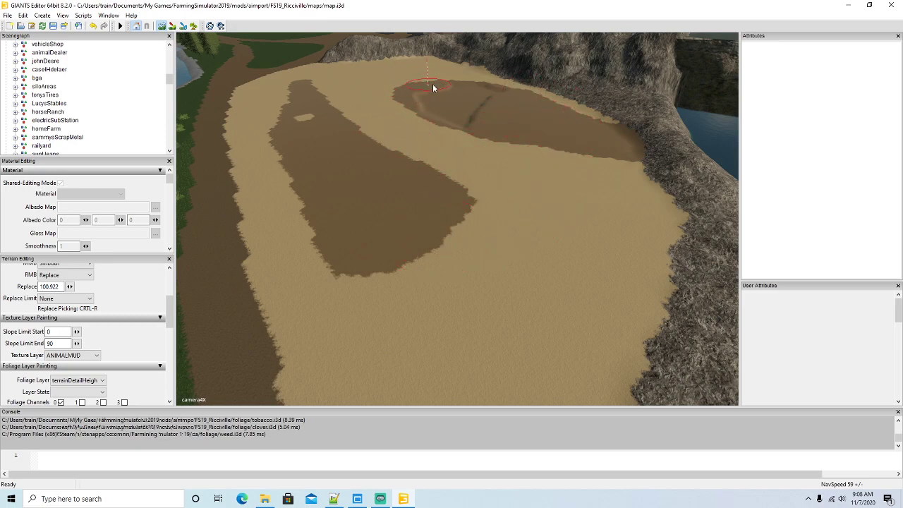
right_click_drag(463, 110, 436, 94)
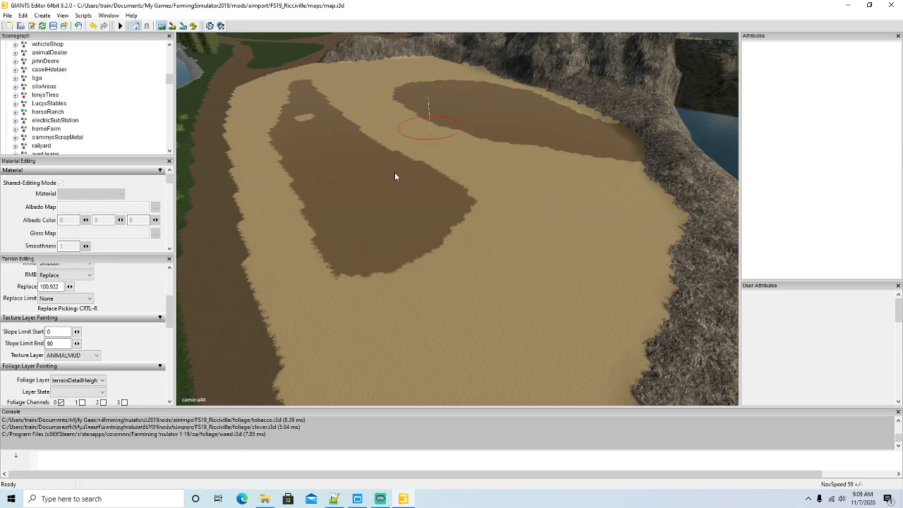
left_click(165, 25)
mouse_move(360, 216)
left_mouse_down("alt")
mouse_move(358, 169)
mouse_move(304, 233)
left_mouse_up("alt")
scroll(359, 168, "up", 5)
left_click(162, 28)
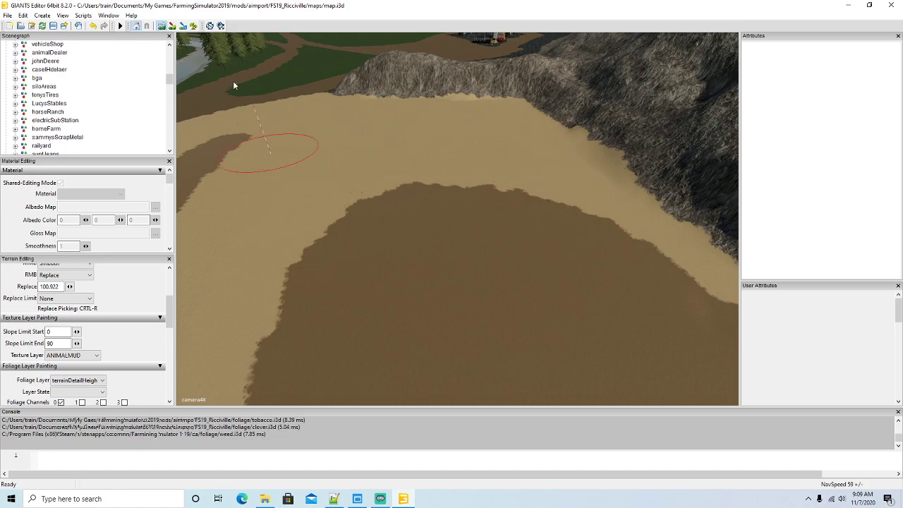
left_click(165, 27)
Step: Paint the ROUGHDIRT texture over the sand from the rock outcrop across most of the levelled area
mouse_move(283, 169)
left_mouse_down("alt")
mouse_move(260, 155)
mouse_move(239, 117)
mouse_move(332, 220)
mouse_move(415, 222)
mouse_move(438, 232)
mouse_move(403, 235)
mouse_move(460, 244)
mouse_move(338, 218)
mouse_move(492, 243)
left_mouse_up("alt")
scroll(238, 117, "up", 5)
scroll(431, 231, "down", 5)
scroll(338, 213, "up", 4)
scroll(485, 240, "down", 5)
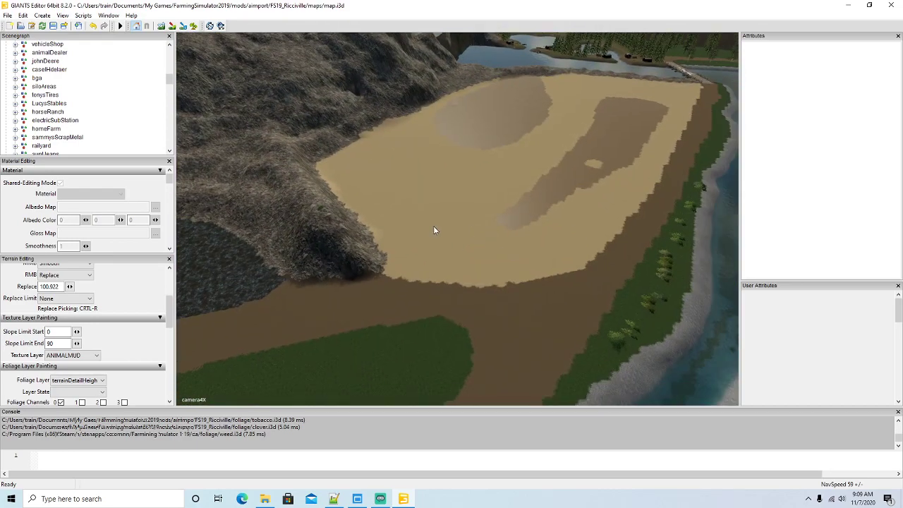
mouse_move(167, 319)
left_mouse_down()
mouse_move(164, 295)
mouse_move(166, 314)
left_mouse_up()
left_click(70, 355)
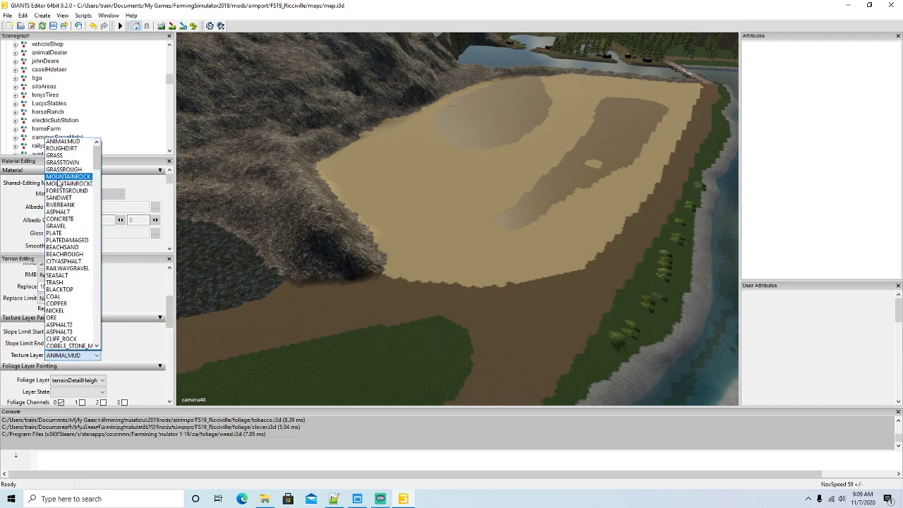
left_click(73, 148)
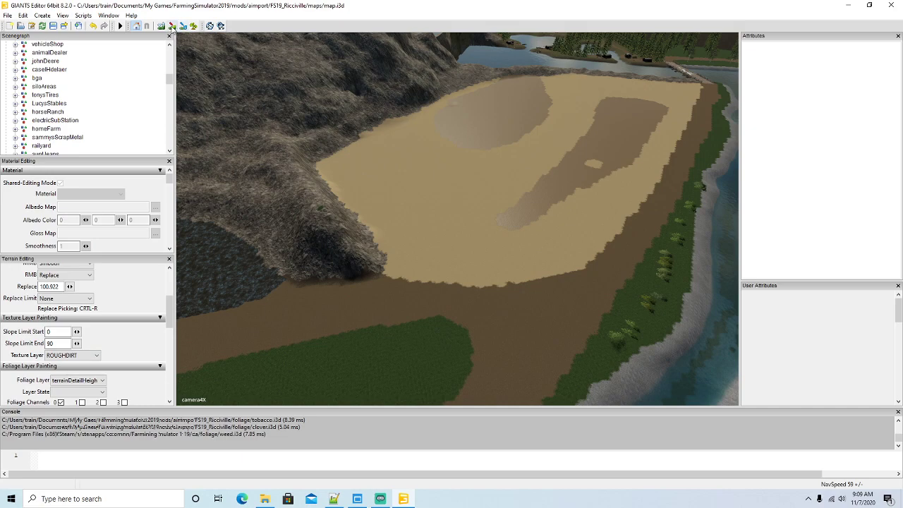
mouse_move(547, 249)
left_mouse_down()
mouse_move(457, 267)
mouse_move(424, 264)
mouse_move(424, 256)
mouse_move(423, 268)
mouse_move(419, 244)
mouse_move(387, 210)
left_mouse_up()
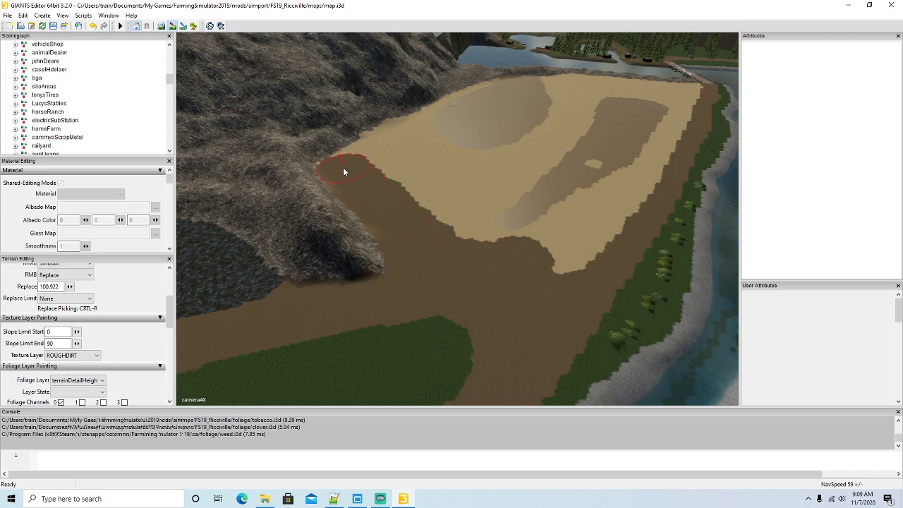
mouse_move(410, 125)
left_mouse_down()
mouse_move(450, 110)
mouse_move(402, 144)
mouse_move(445, 210)
mouse_move(564, 258)
mouse_move(636, 178)
left_mouse_up()
mouse_move(621, 149)
left_mouse_down()
mouse_move(534, 185)
mouse_move(510, 176)
mouse_move(528, 129)
mouse_move(438, 159)
left_mouse_up()
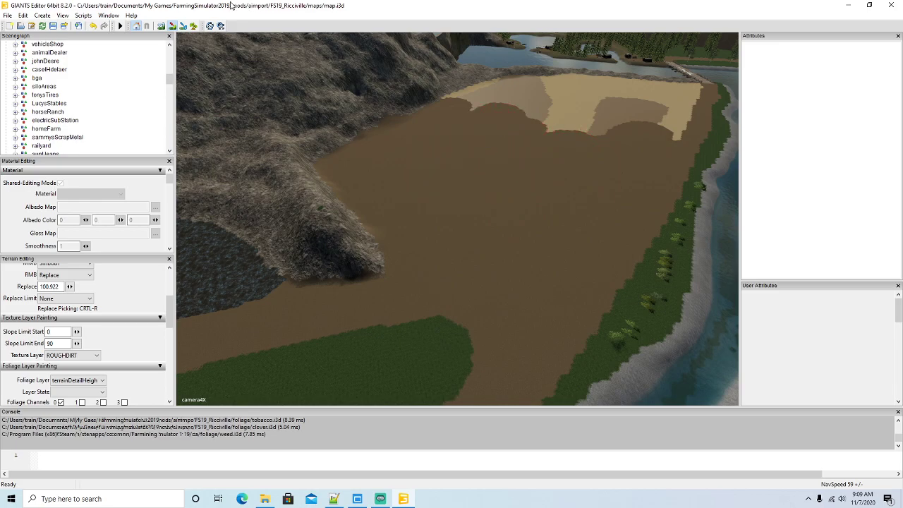
Step: Cover the remaining sand patches toward the wooden bridge with the ROUGHDIRT texture
left_click(171, 26)
mouse_move(472, 231)
left_mouse_down("alt")
mouse_move(515, 184)
mouse_move(535, 192)
mouse_move(451, 219)
mouse_move(201, 265)
mouse_move(260, 260)
left_mouse_up("alt")
scroll(516, 184, "up", 6)
scroll(535, 192, "up", 4)
scroll(201, 265, "down", 5)
left_click(172, 26)
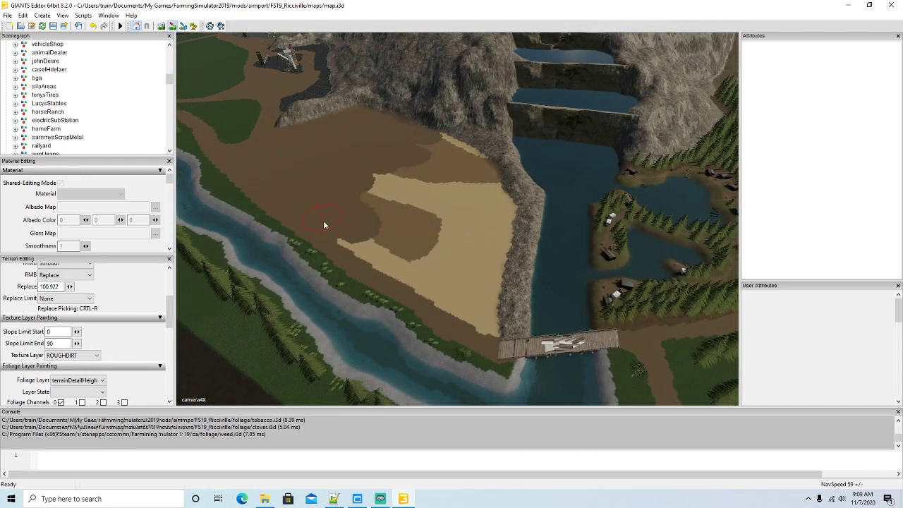
left_click_drag(420, 281, 448, 207)
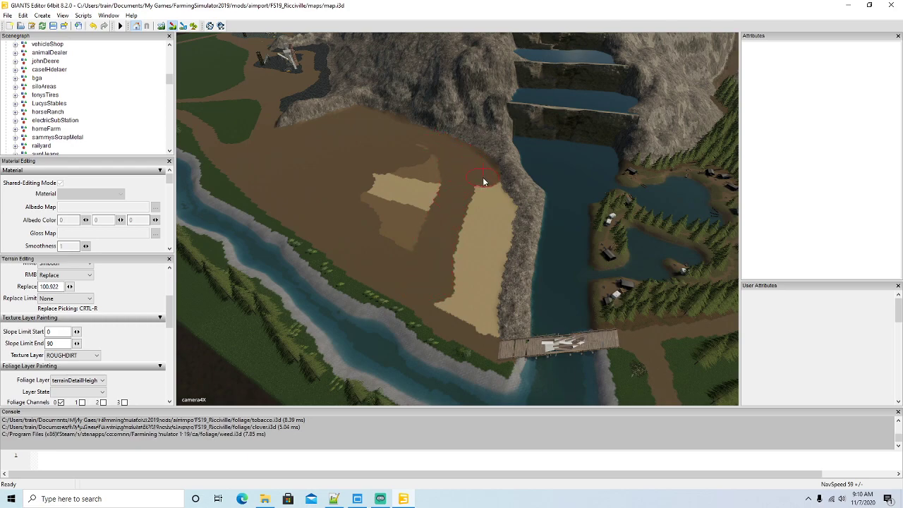
left_click_drag(487, 195, 495, 216)
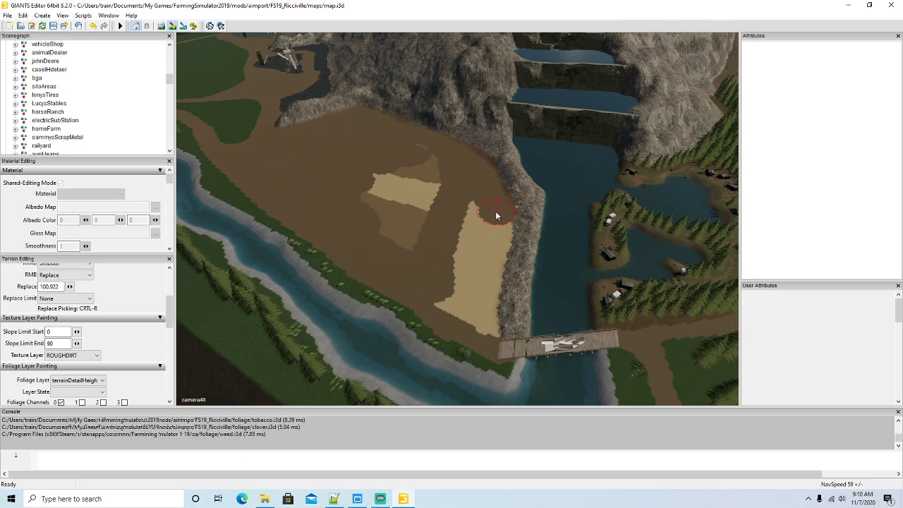
mouse_move(416, 239)
left_mouse_down()
mouse_move(401, 182)
mouse_move(383, 223)
left_mouse_up()
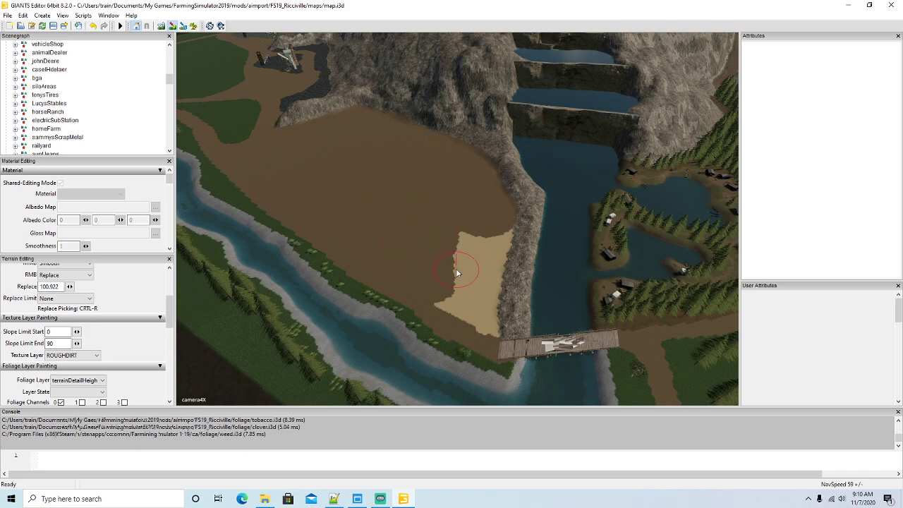
mouse_move(454, 278)
left_mouse_down()
mouse_move(455, 269)
mouse_move(448, 305)
left_mouse_up()
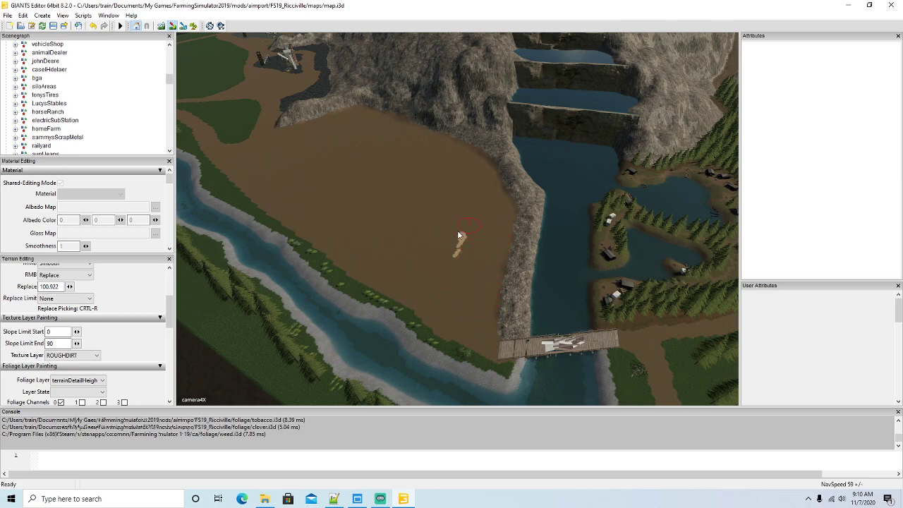
Step: Paint the mountain rock texture along the dirt edge of the rock embankment beside the water
left_click(90, 355)
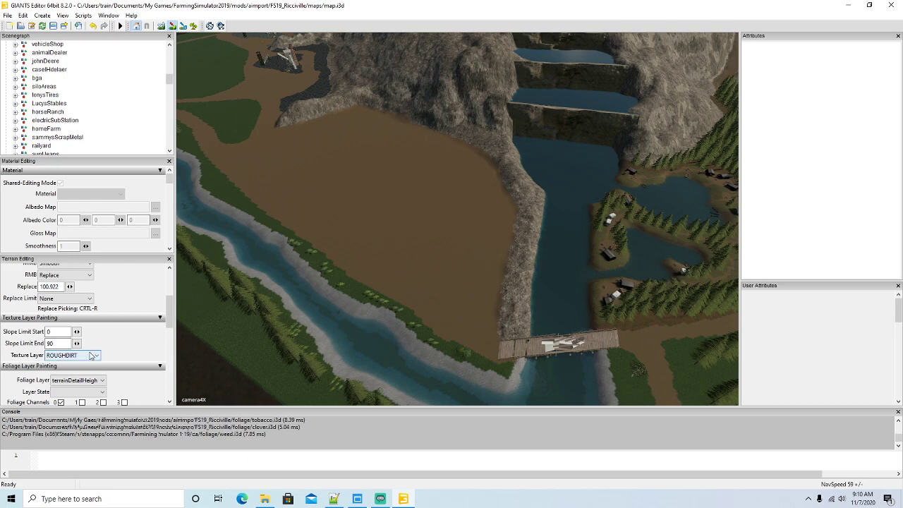
left_click(79, 176)
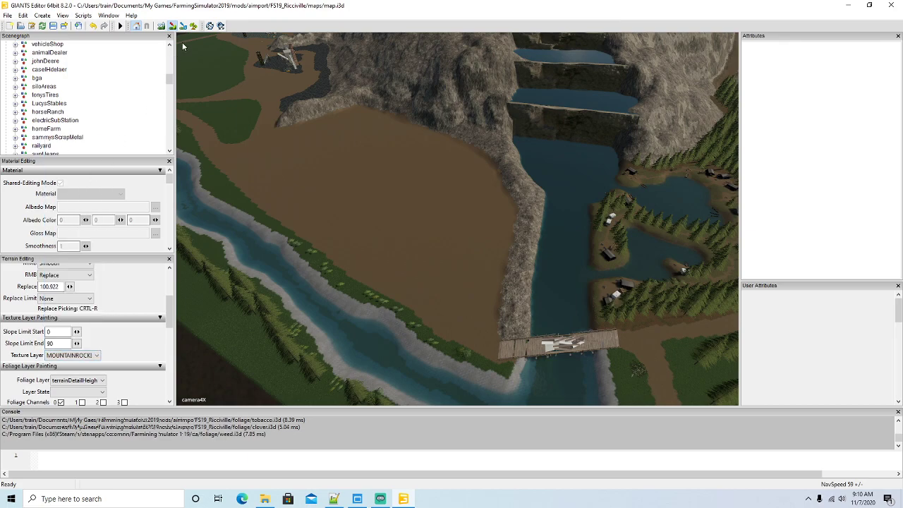
left_click_drag(361, 223, 444, 266, "alt")
scroll(360, 226, "up", 3)
left_click_drag(343, 232, 318, 213, "alt")
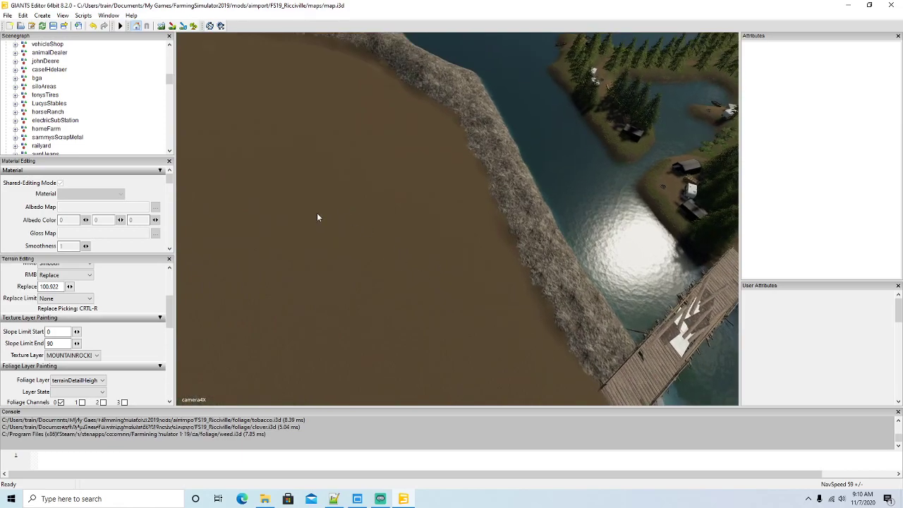
left_click(172, 26)
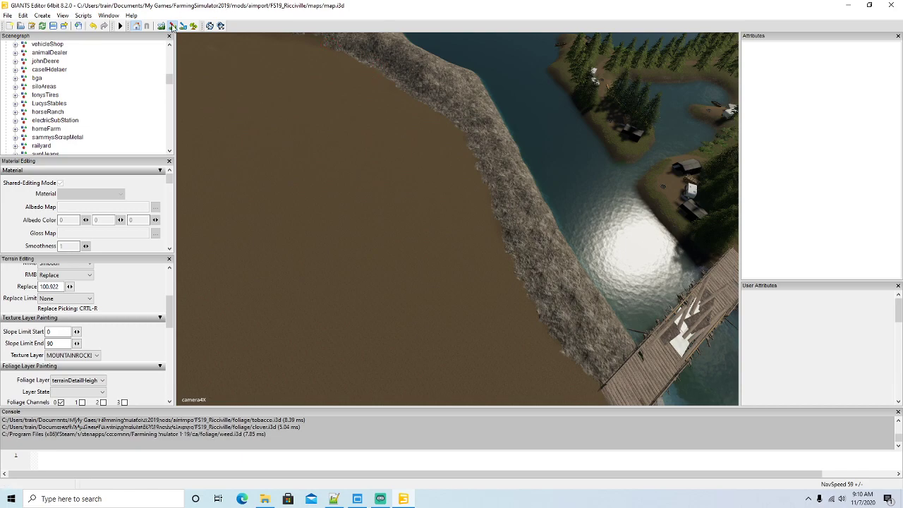
left_click_drag(388, 266, 333, 215, "alt")
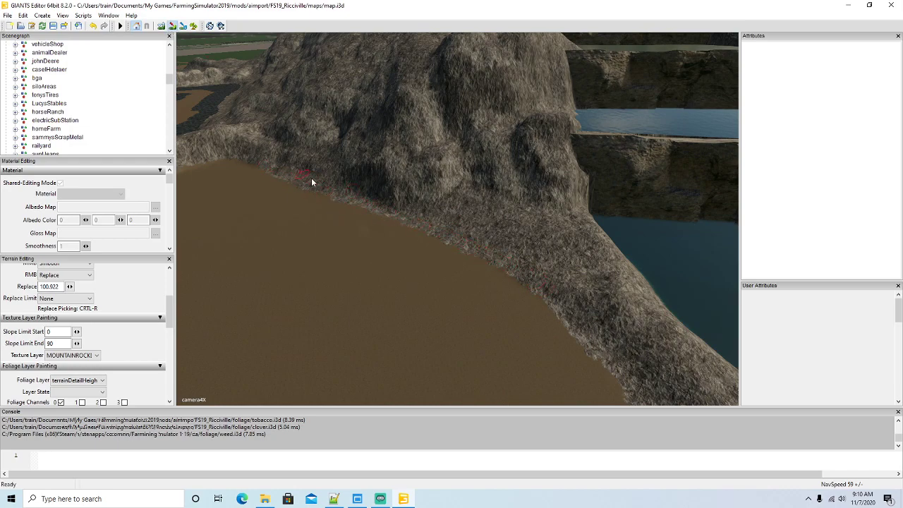
Step: Extend the mountain rock texture along the foot of the rock outcrop and the adjoining slope
left_click(174, 26)
mouse_move(362, 268)
left_mouse_down("alt")
mouse_move(336, 266)
mouse_move(306, 226)
mouse_move(367, 282)
mouse_move(342, 286)
left_mouse_up("alt")
scroll(306, 227, "up", 3)
scroll(366, 282, "up", 2)
scroll(342, 286, "down", 2)
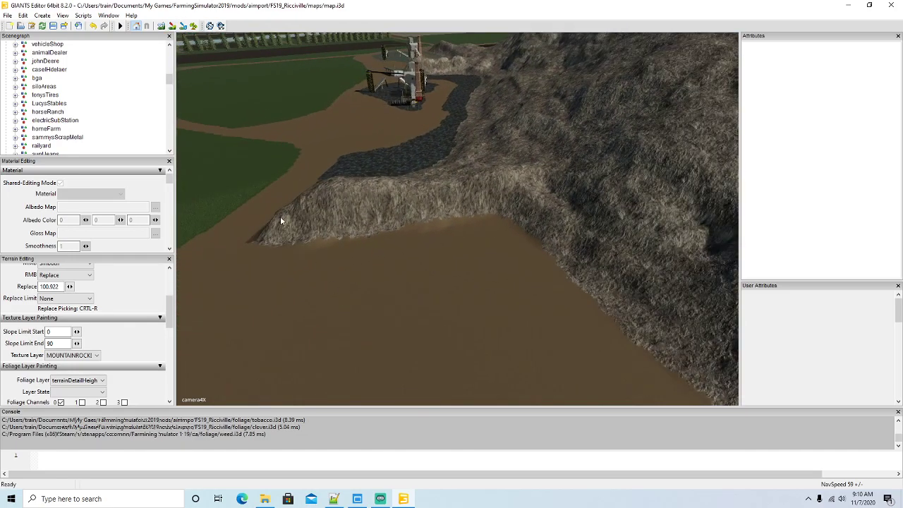
left_click(174, 27)
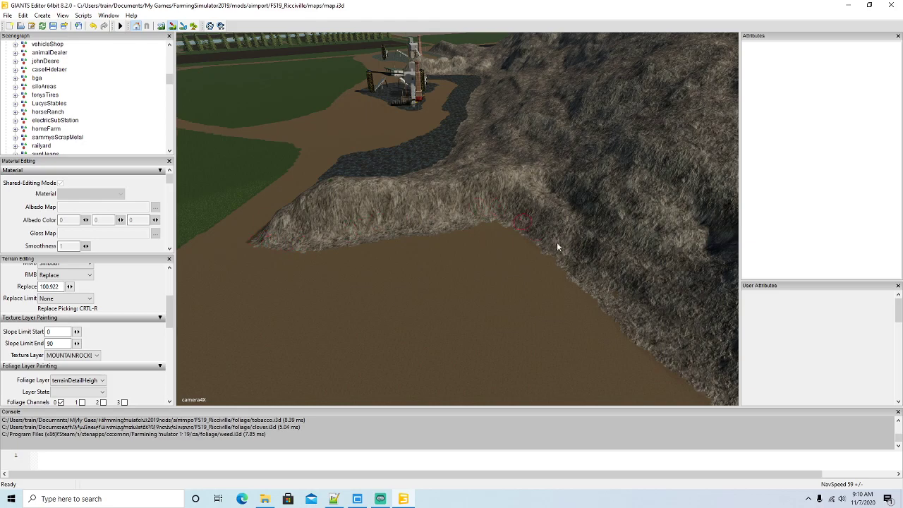
left_click(173, 26)
mouse_move(384, 228)
left_mouse_down("alt")
mouse_move(508, 227)
mouse_move(557, 257)
left_mouse_up("alt")
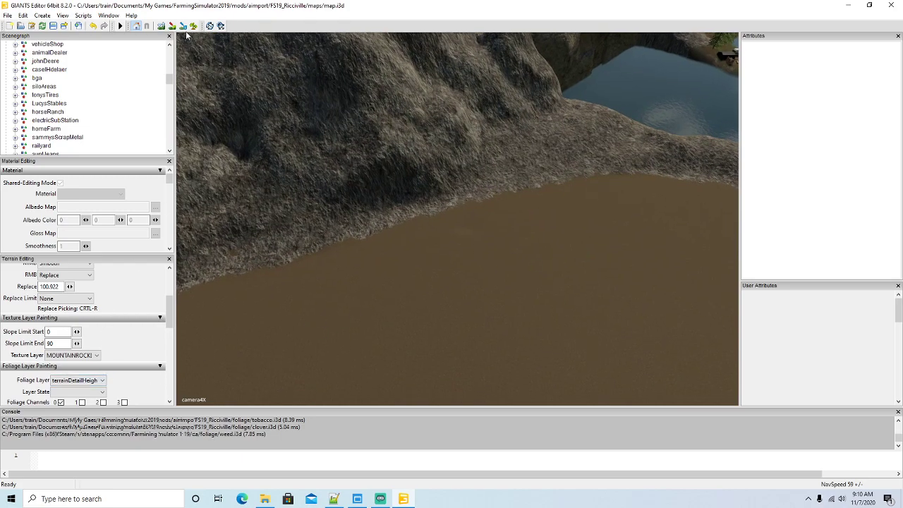
Step: Examine the repainted dirt area and its rock edges from several angles for leftover sand or uneven ground
left_click(161, 27)
left_click(162, 27)
left_click_drag(561, 317, 373, 307, "alt")
left_click_drag(479, 356, 364, 294, "alt")
scroll(363, 291, "up", 5)
left_click_drag(507, 313, 635, 344, "alt")
scroll(610, 336, "down", 5)
scroll(623, 290, "up", 3)
scroll(632, 344, "down", 5)
Step: Collapse the sandMine01, nickelMine01, coalMine01 and oreMine01 groups under globalCompany in the scene tree
scroll(116, 107, "down", 6)
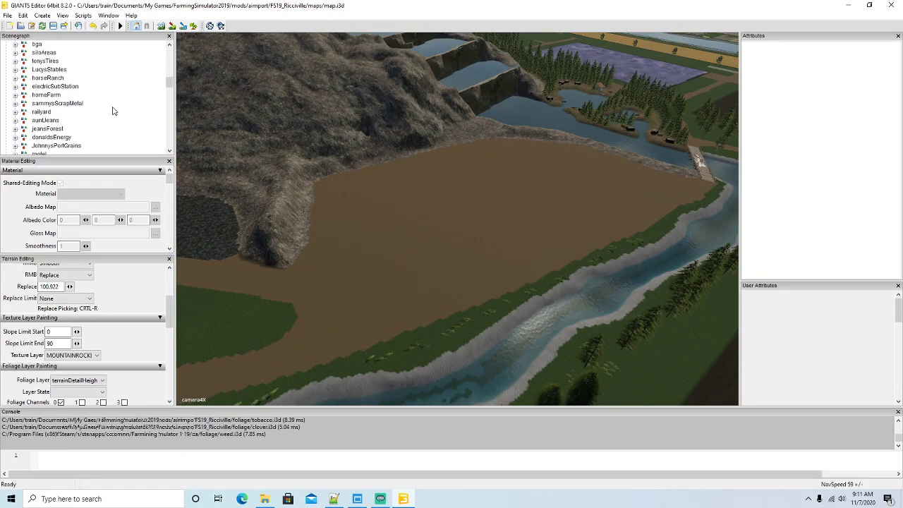
scroll(117, 107, "down", 6)
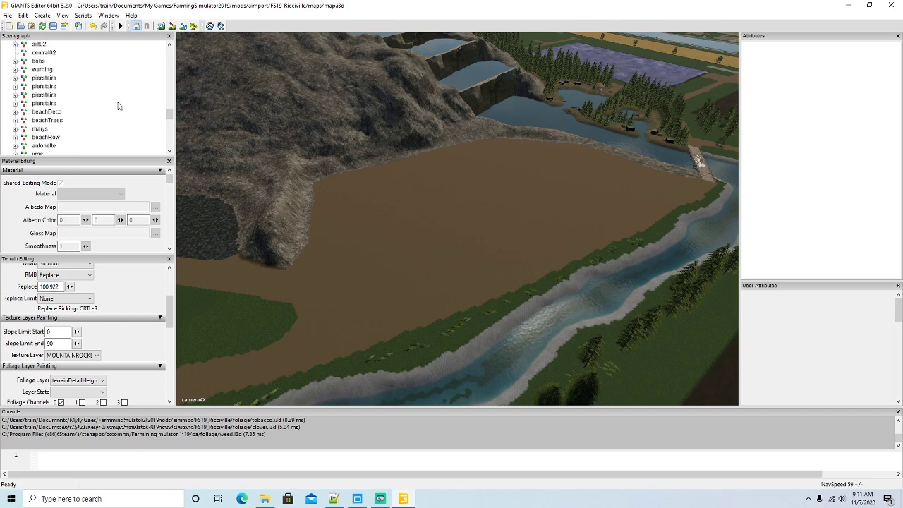
scroll(119, 104, "down", 2)
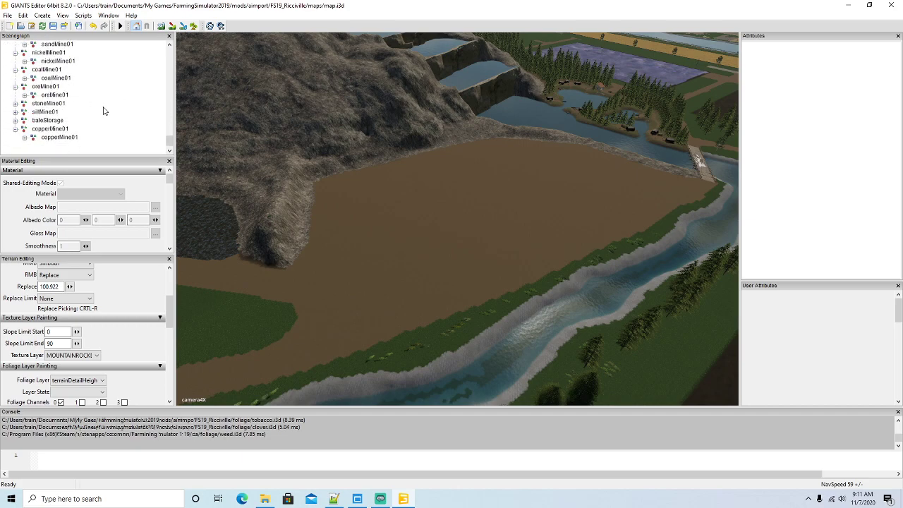
left_click(16, 79)
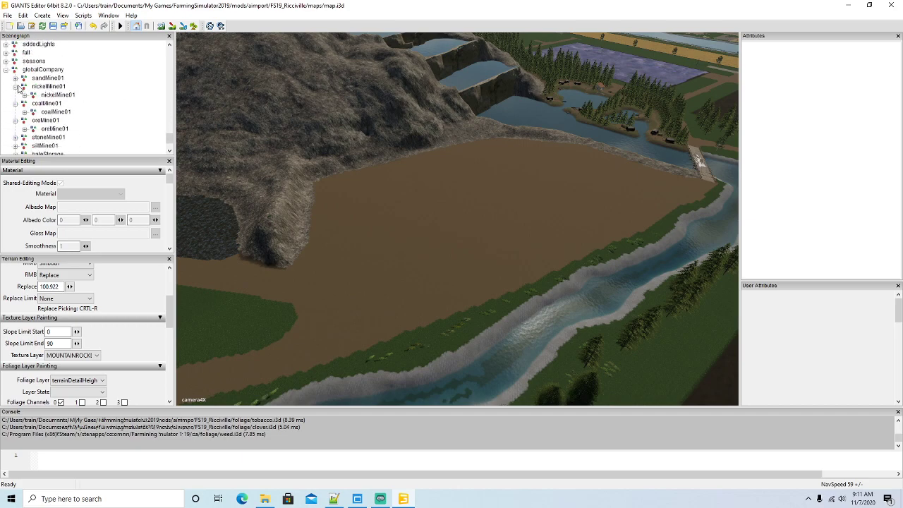
left_click(16, 86)
left_click(15, 95)
left_click(16, 103)
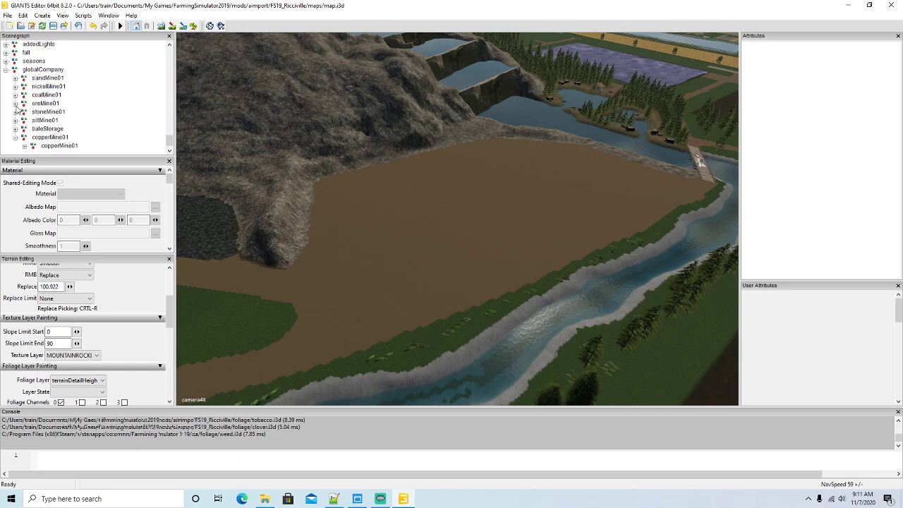
Step: Go through the mine groups under globalCompany, frame stoneMine01 in the view and select its stoneMine node to inspect its attributes
left_click(32, 79)
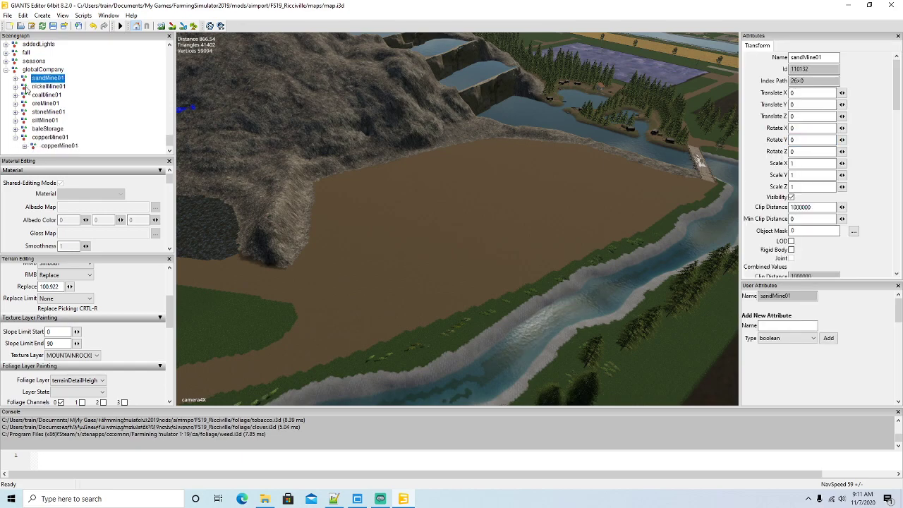
left_click(24, 87)
left_click(24, 95)
left_click(24, 104)
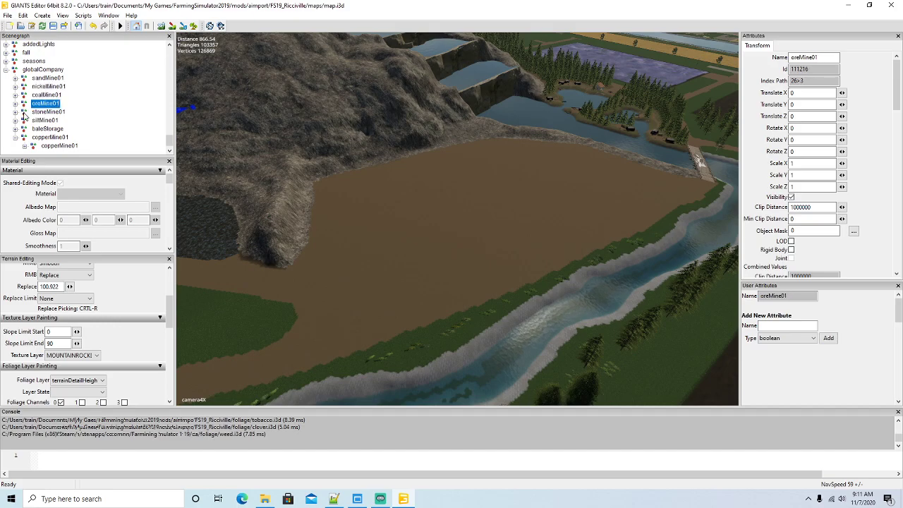
left_click(24, 112)
key("f")
left_click_drag(356, 222, 379, 227, "alt")
left_click(15, 112)
left_click(36, 121)
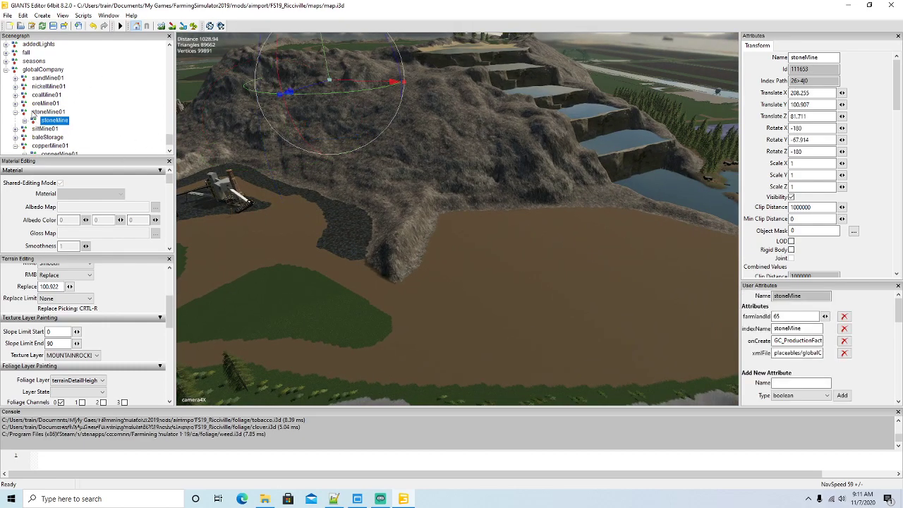
Step: Collapse the stoneMine01 and copperMine01 groups under globalCompany in the scene tree
left_click(15, 112)
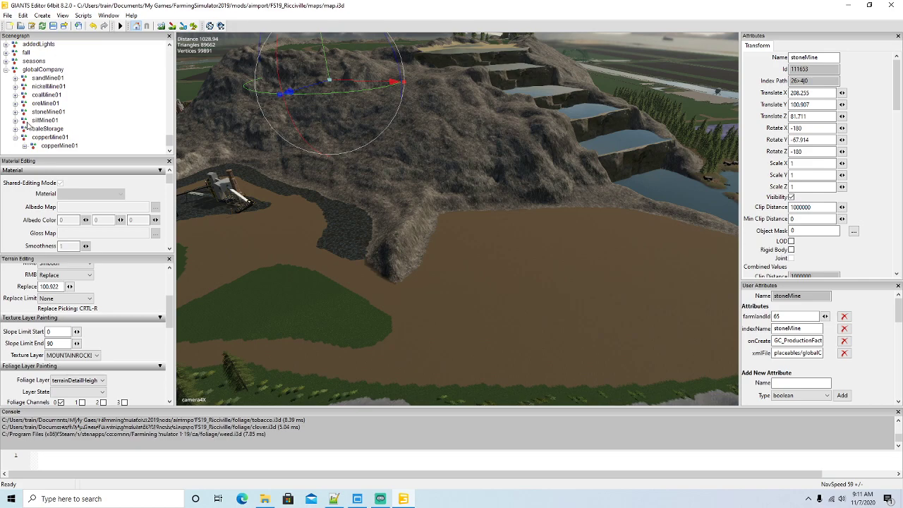
left_click(25, 121)
left_click(24, 145)
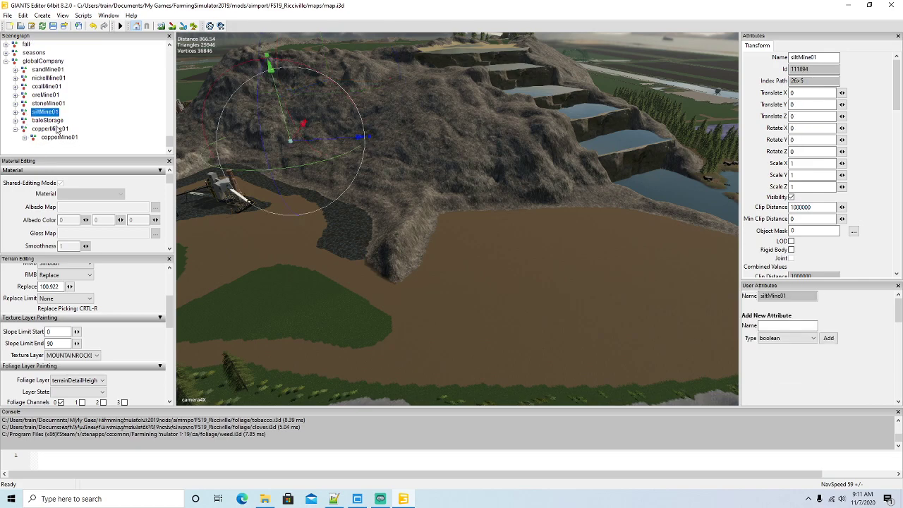
left_click(14, 130)
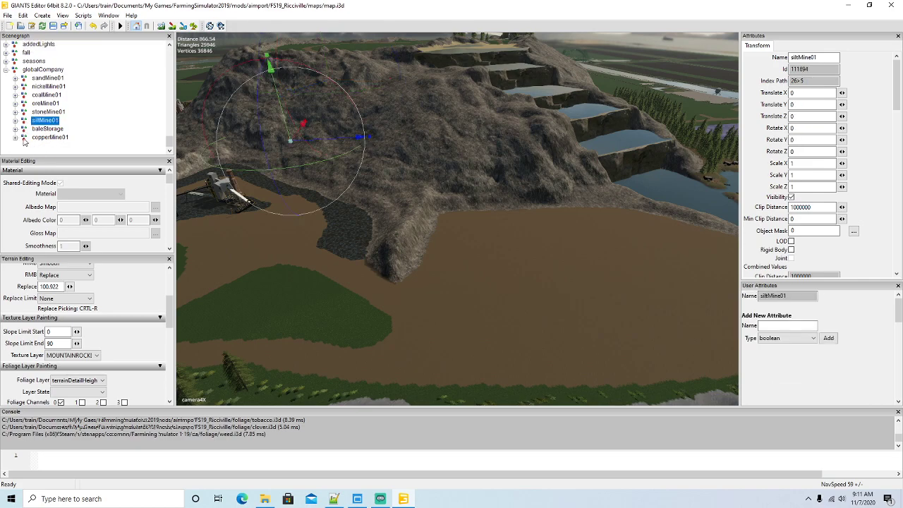
Step: Create a new transform group and move it into the globalCompany group by cutting and pasting
left_click(42, 15)
left_click(62, 26)
left_click(34, 145)
left_click(23, 16)
left_click(37, 71)
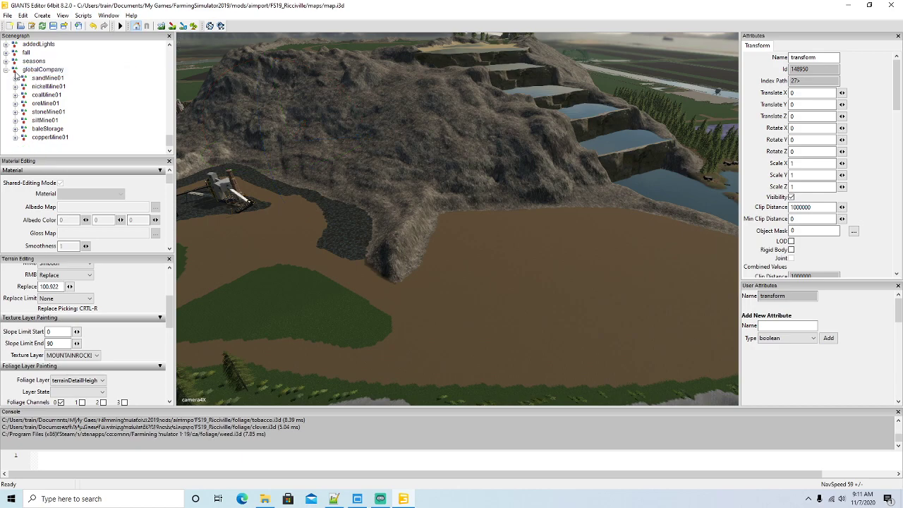
left_click(38, 69)
left_click(23, 15)
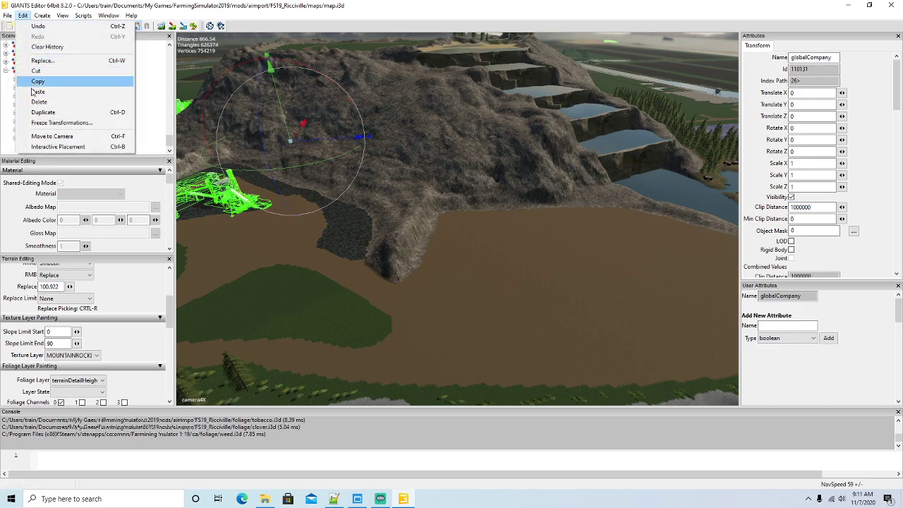
left_click(39, 93)
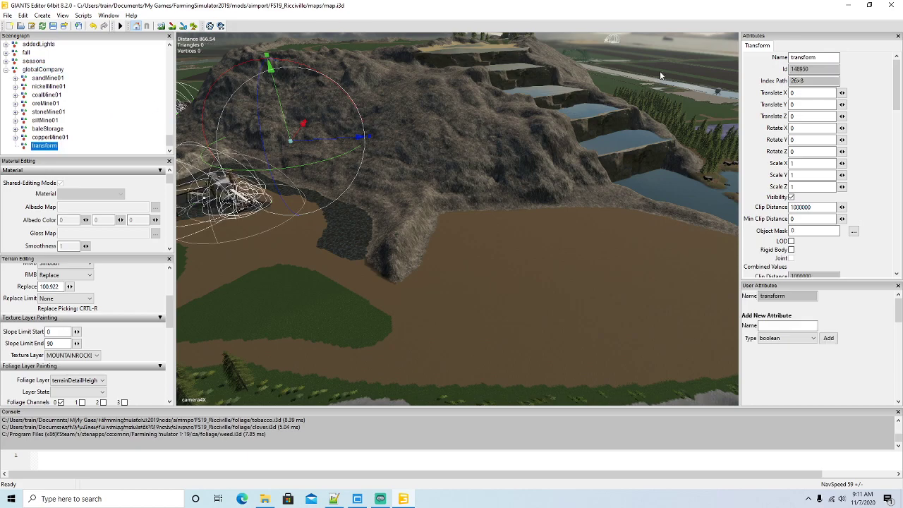
Step: Rename the new transform group under globalCompany to rockCrusher
key("F2")
type("rockCrusher")
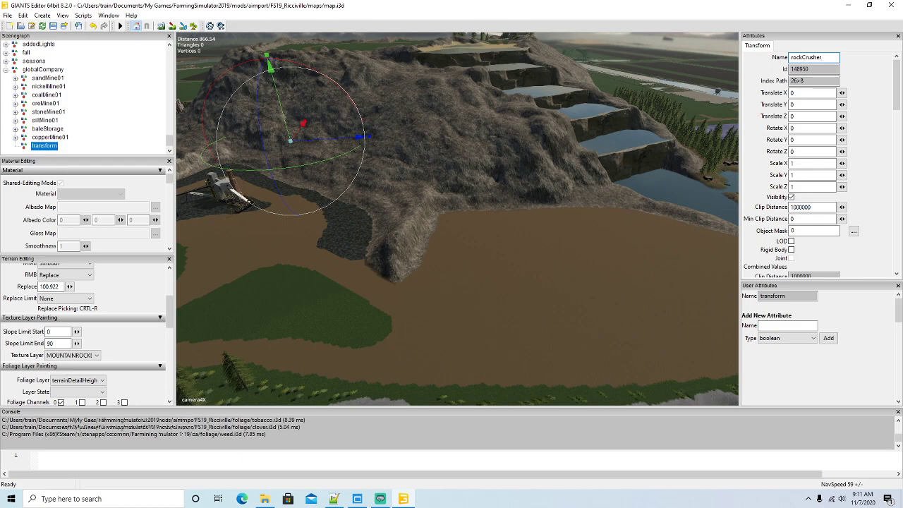
key("Return")
scroll(110, 118, "down", 1)
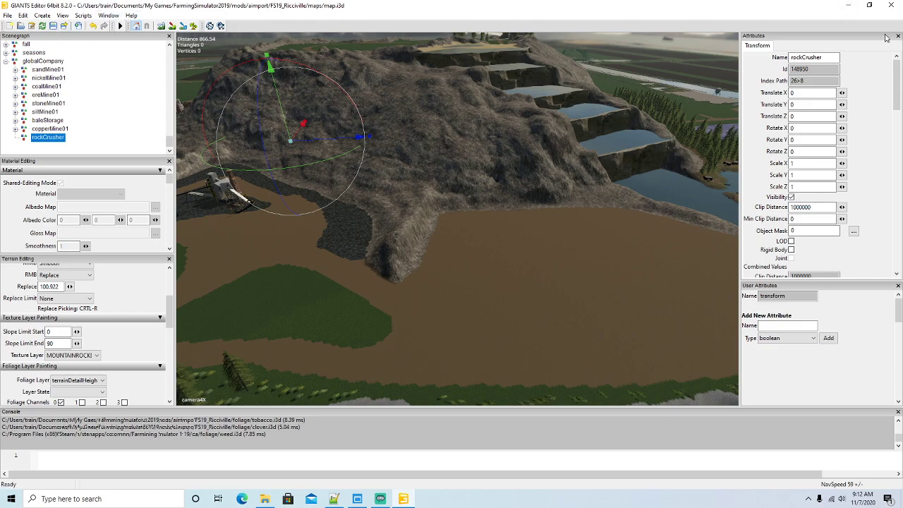
Step: Switch to File Explorer, open the desktop's mining folder beside the map's folder window, and go up to FS19_Ricciville in the latter
left_click(848, 7)
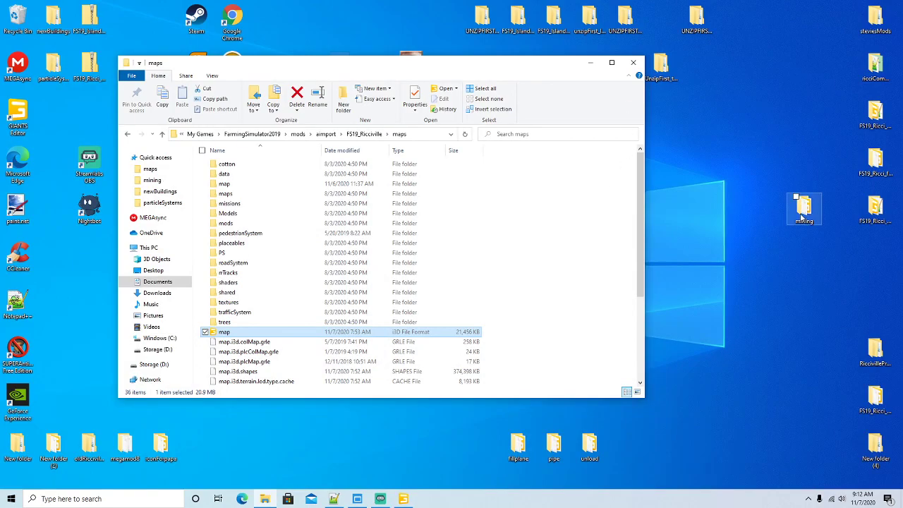
double_click(803, 210)
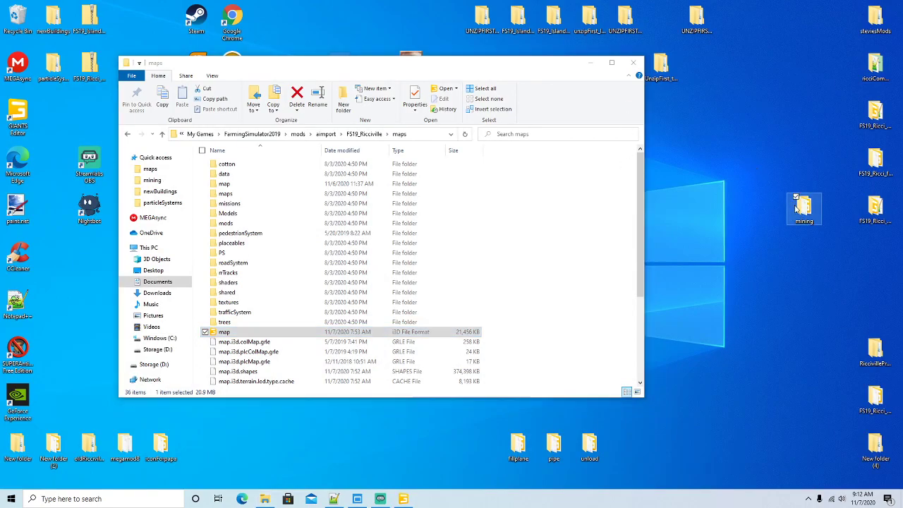
left_click_drag(437, 69, 581, 94)
left_click_drag(317, 75, 216, 70)
left_click(265, 129)
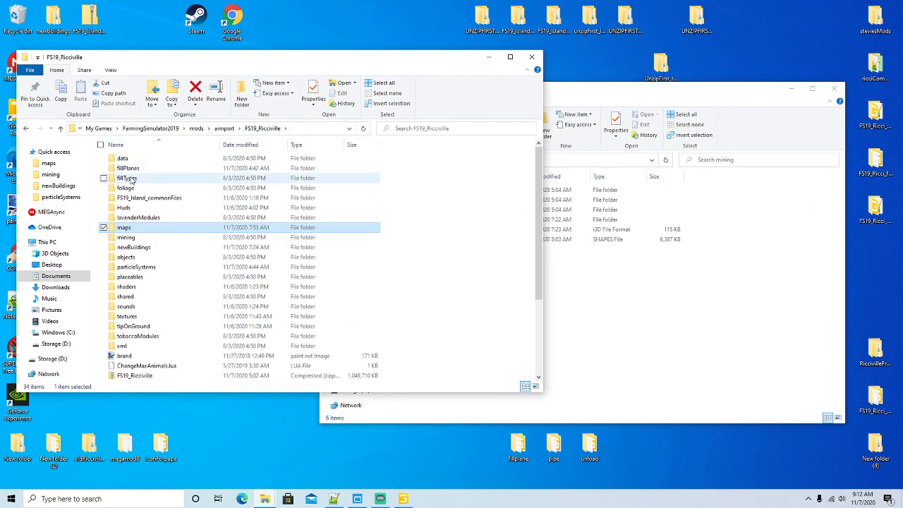
Step: Look through the map's fillPlanes folder for the gravel textures and copy gravel_specular
double_click(131, 167)
left_click_drag(540, 169, 525, 290)
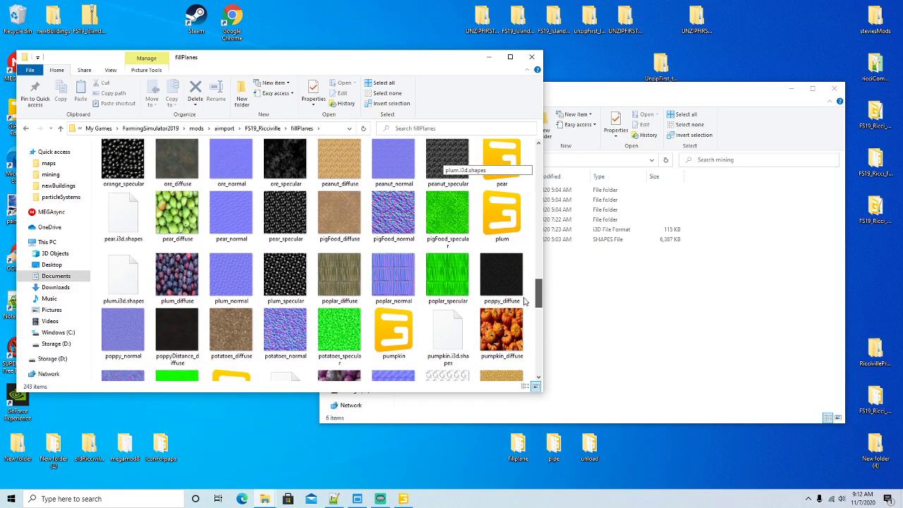
left_click_drag(525, 317, 525, 325)
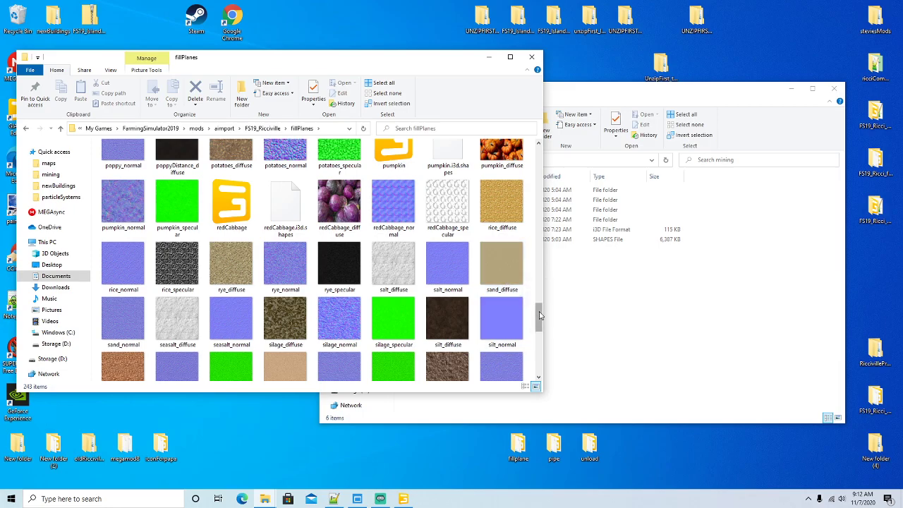
left_click_drag(540, 316, 542, 235)
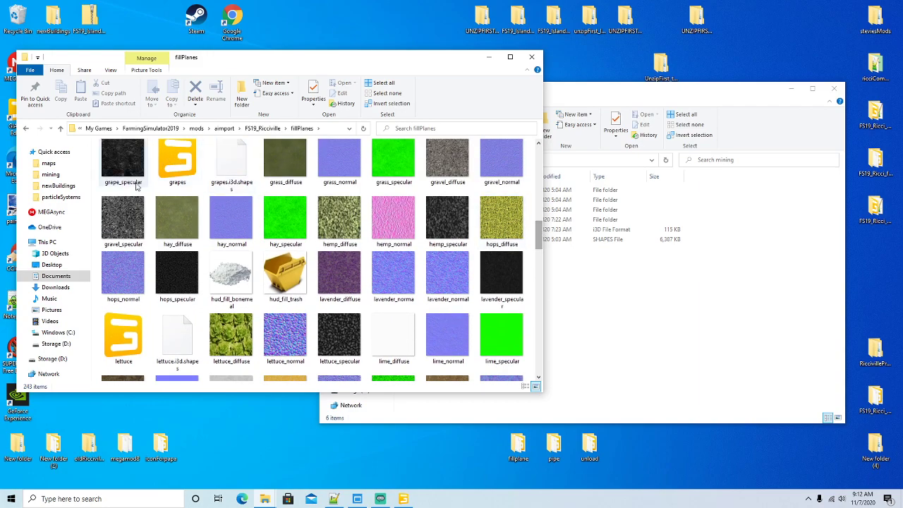
left_click(125, 220)
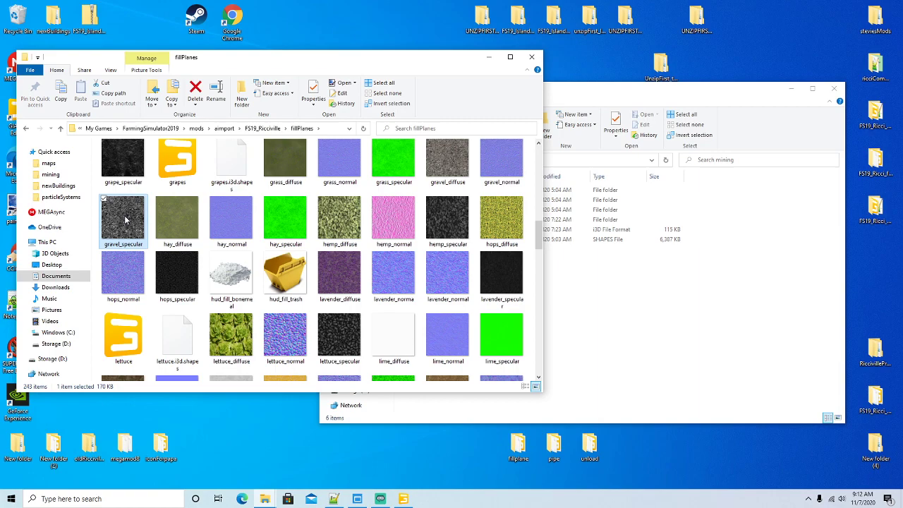
right_click(126, 220)
mouse_move(145, 336)
left_click(147, 399)
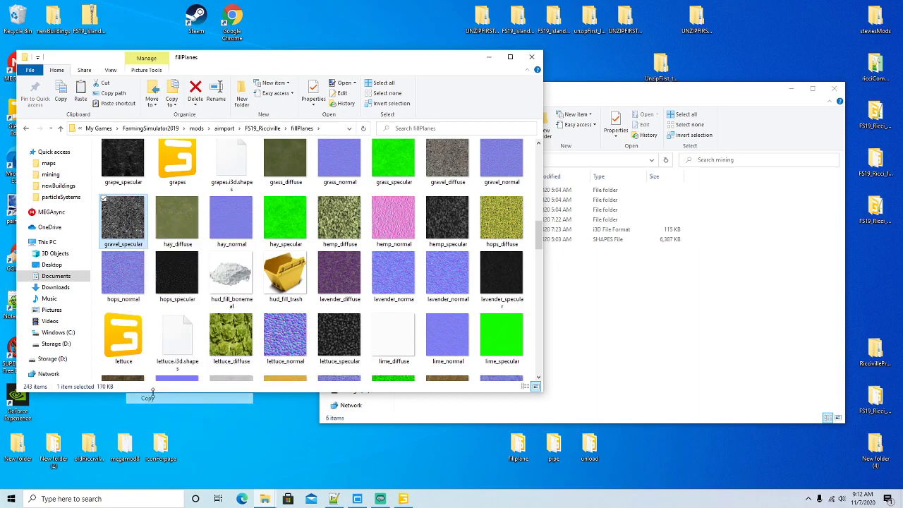
Step: Paste the copied gravel texture into the textures folder of the desktop's mining folder
left_click(663, 98)
double_click(423, 219)
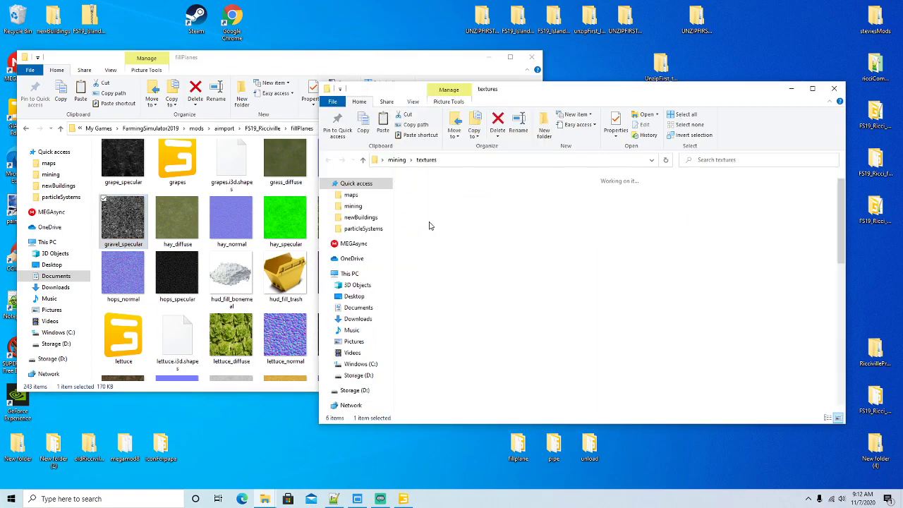
right_click(560, 233)
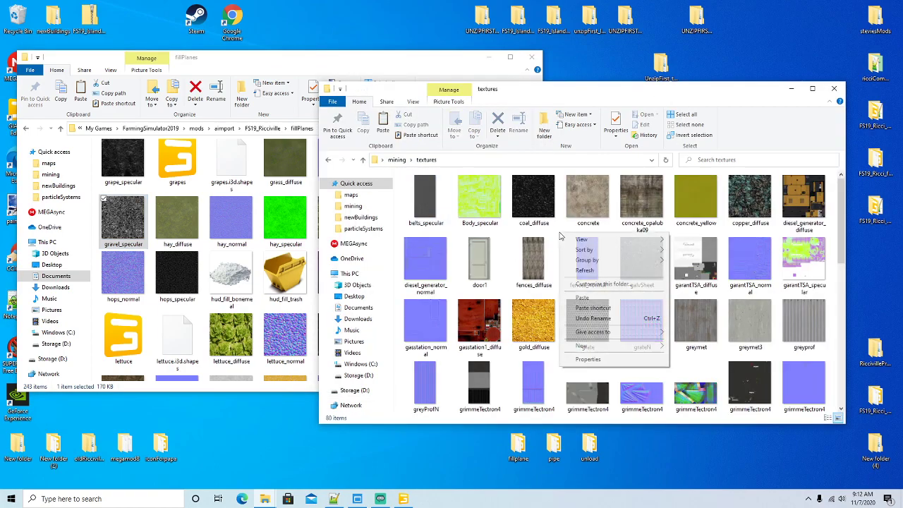
left_click(577, 299)
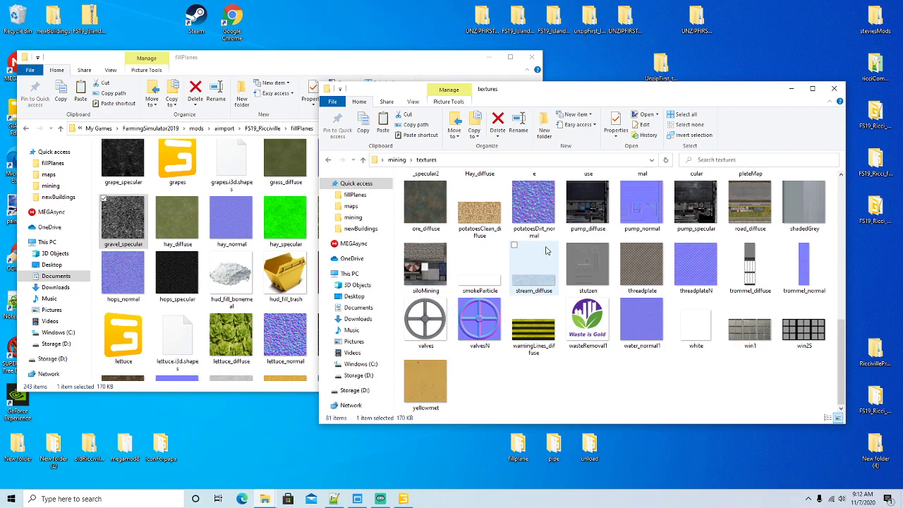
Step: Open oreMine01.i3d from the mining folder in Notepad++ and find its nickel_diffuse.dds texture entry
left_click(329, 161)
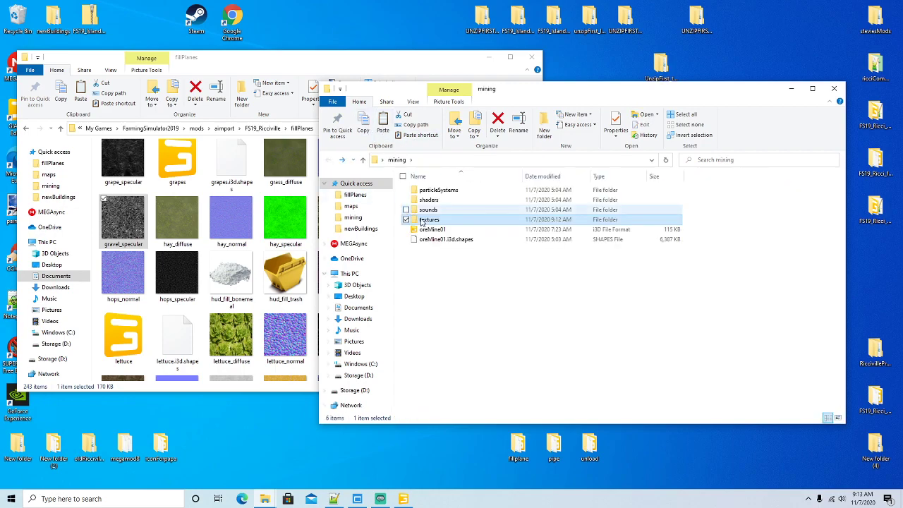
left_click(436, 230)
right_click(437, 231)
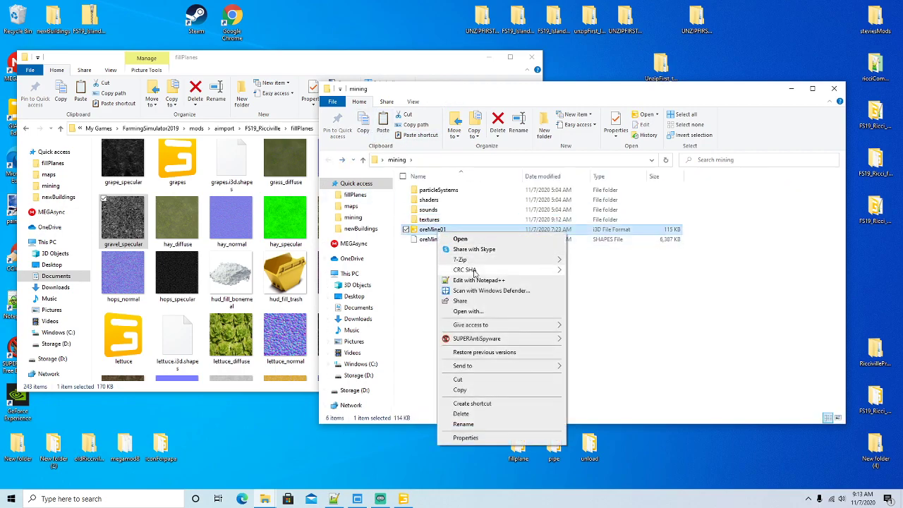
left_click(477, 281)
scroll(507, 264, "down", 15)
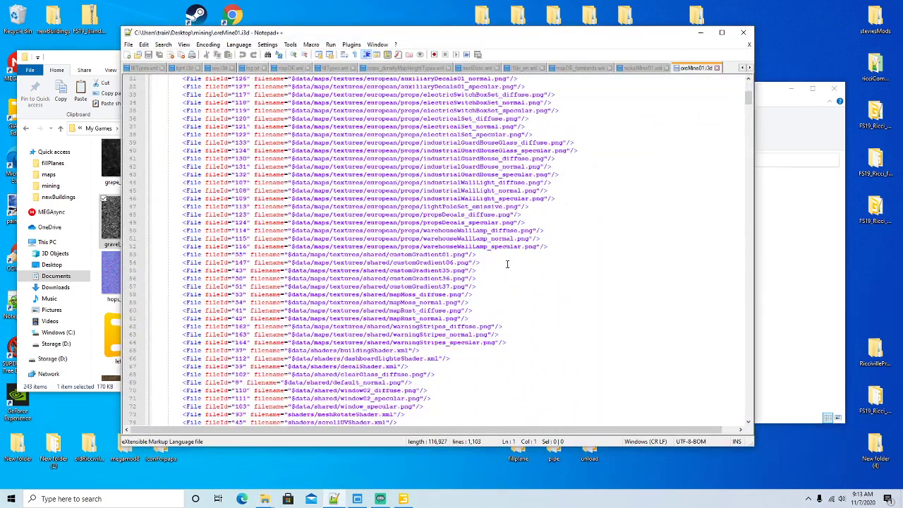
scroll(507, 264, "down", 2)
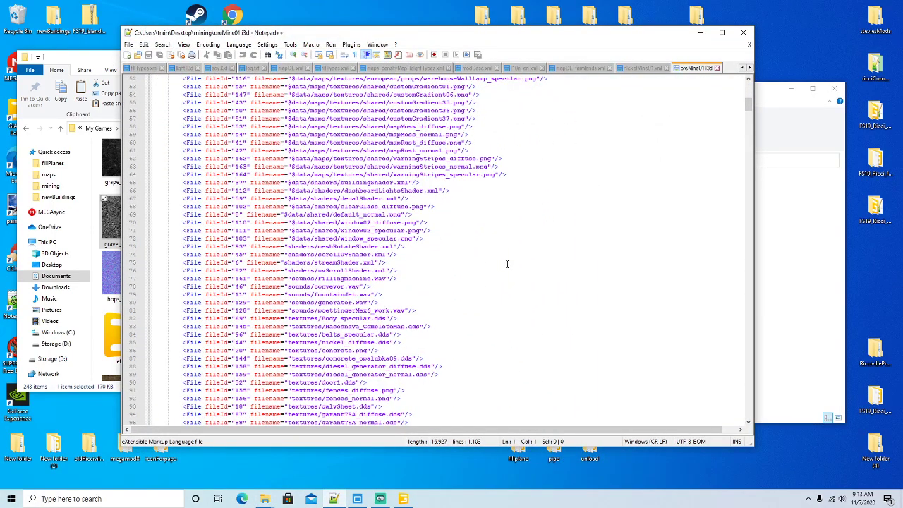
scroll(507, 264, "down", 2)
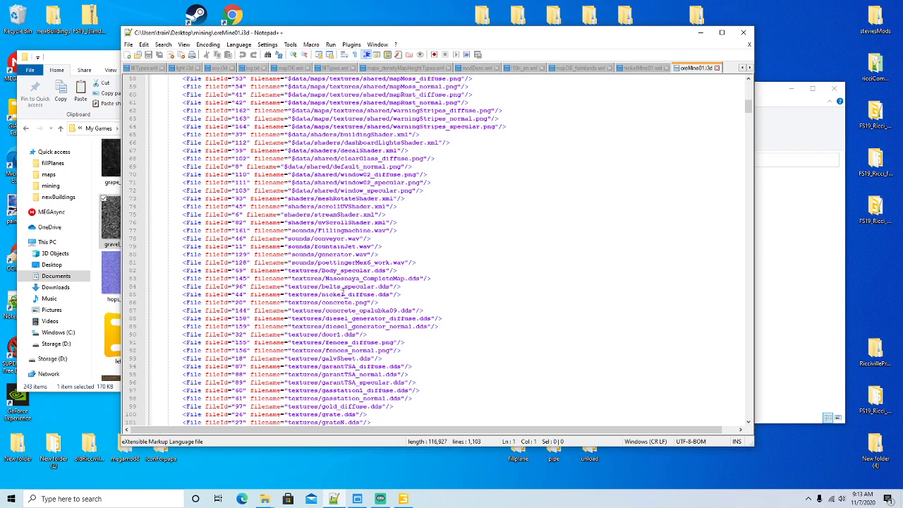
Step: Change the nickel_diffuse.dds reference to textures/gravel_diffuse.dds, save and close oreMine01.i3d, and minimize Notepad++
left_click(343, 293)
key("BackSpace")
key("BackSpace")
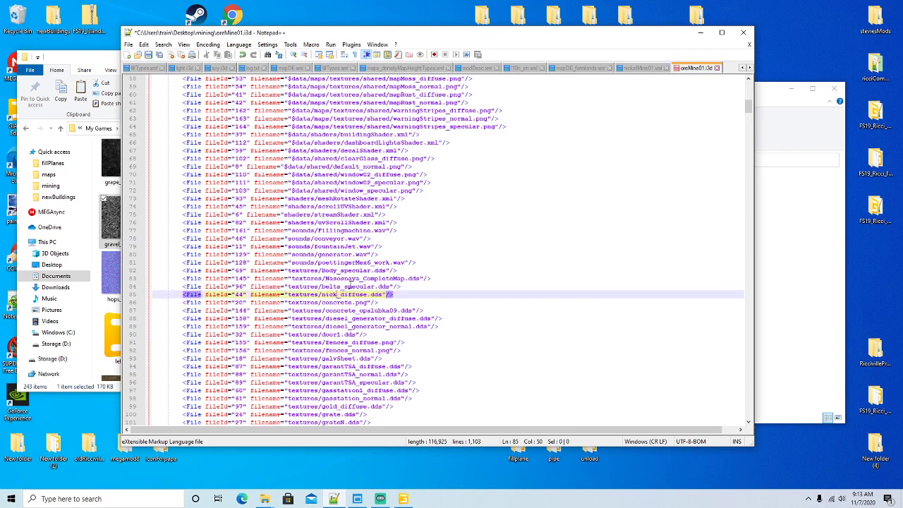
type("gravel")
left_click(150, 56)
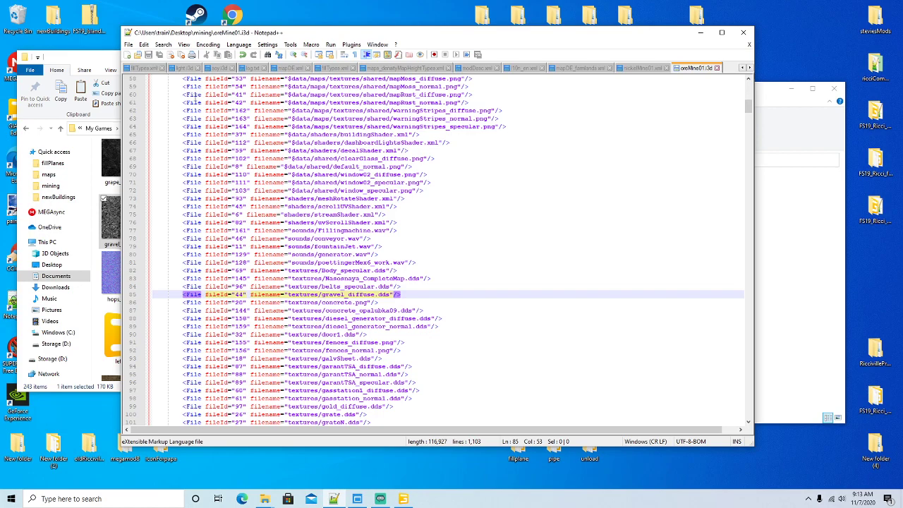
left_click(717, 68)
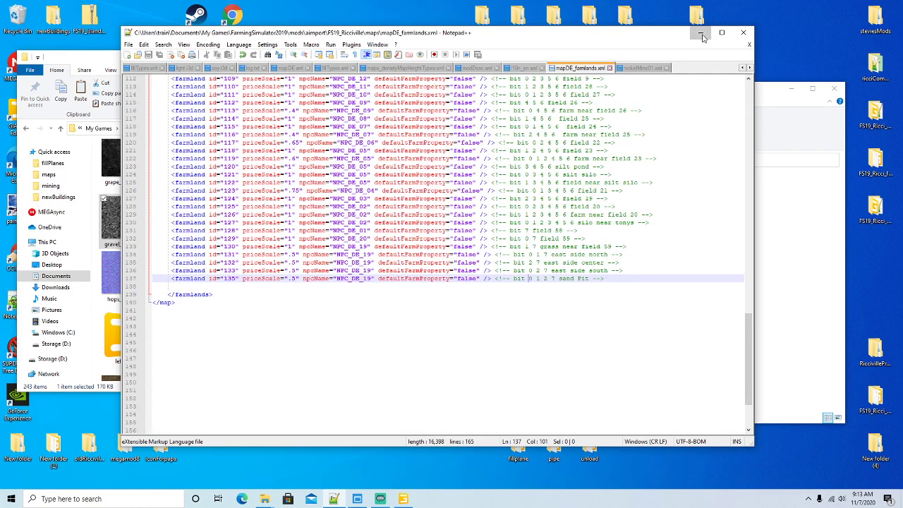
left_click(700, 32)
Step: Delete nickelMine01 and nickelMine01.i3d.shapes from the FS19_Ricciville newBuildings folder
left_click(222, 108)
left_click(253, 129)
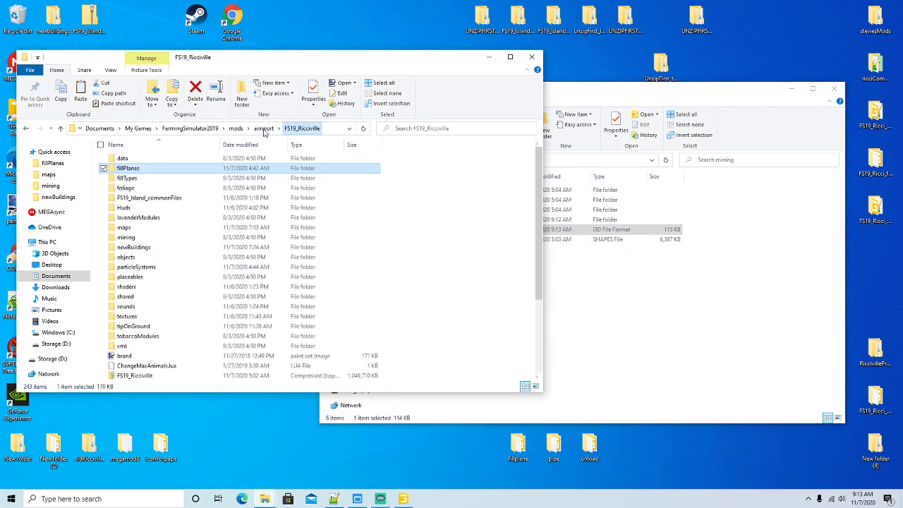
left_click(134, 248)
double_click(139, 252)
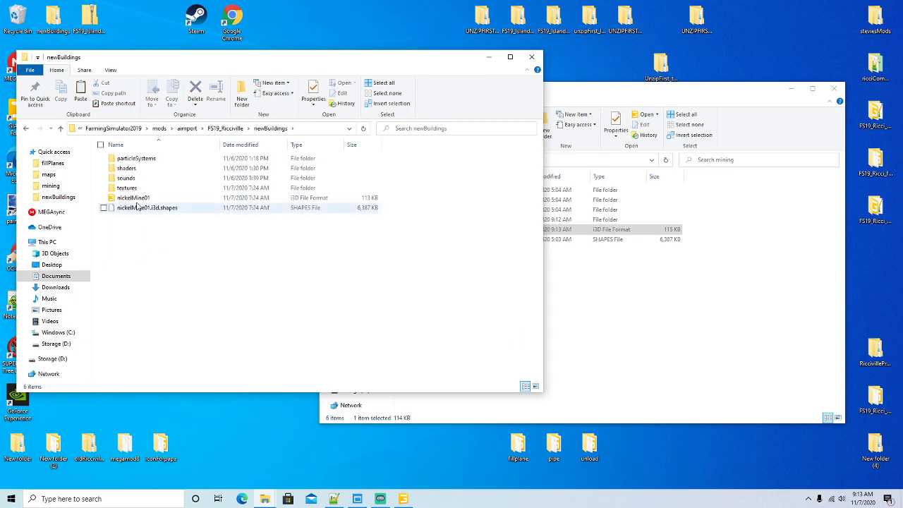
left_click(134, 198)
left_click(138, 208, "shift")
right_click(138, 209)
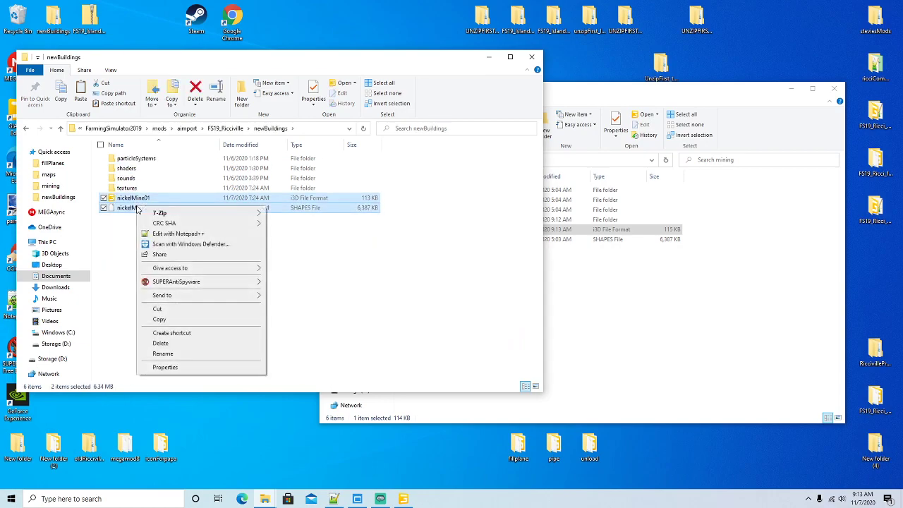
left_click(160, 343)
Step: Open oreMine01 from the mining folder in GIANTS Editor, inspect the model's conveyor textures, and close it without saving
left_click(679, 102)
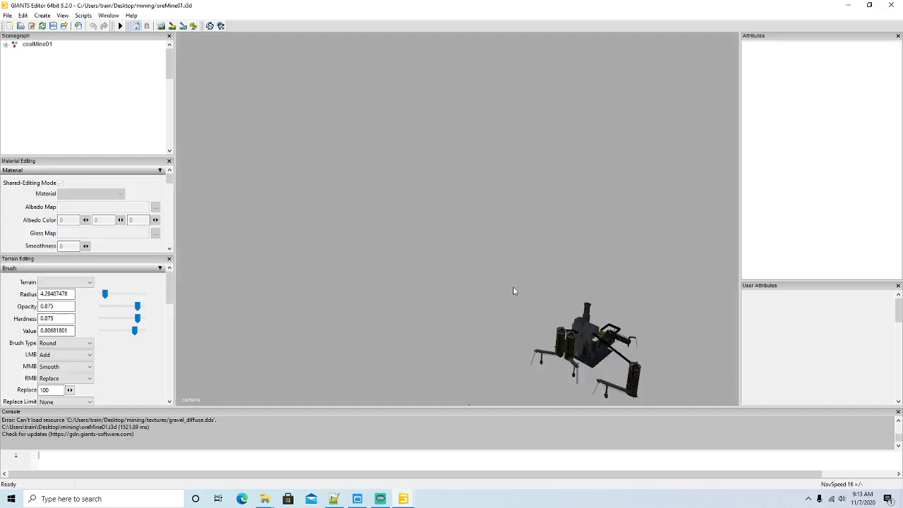
mouse_move(510, 289)
left_mouse_down("alt")
mouse_move(475, 333)
mouse_move(507, 349)
mouse_move(505, 358)
left_mouse_up("alt")
scroll(507, 349, "up", 2)
scroll(505, 358, "up", 6)
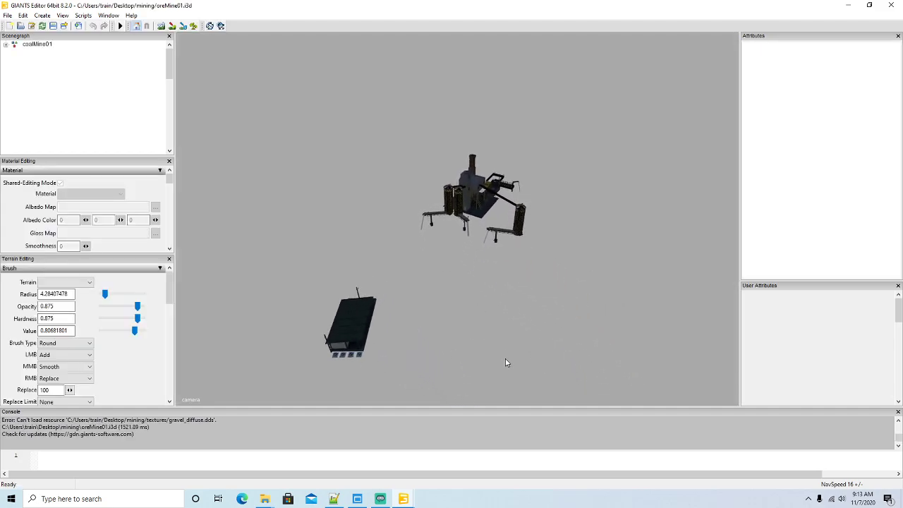
scroll(505, 359, "up", 4)
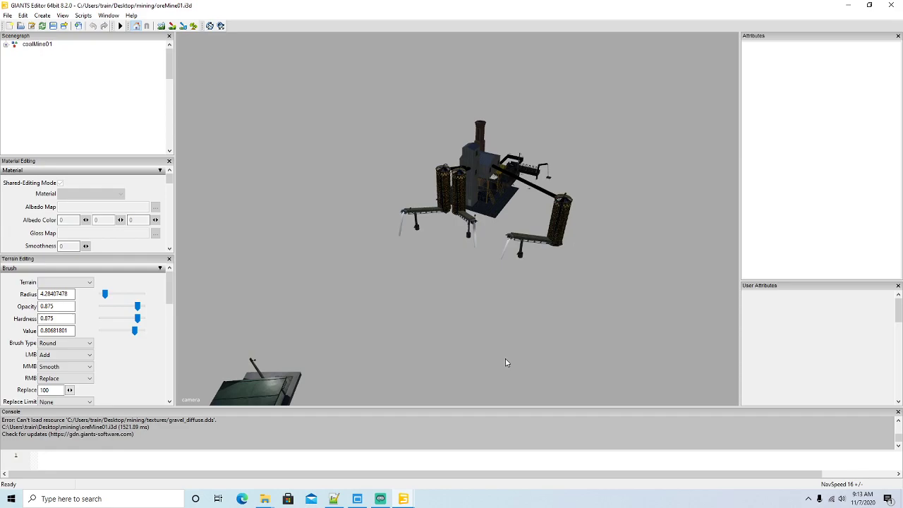
scroll(505, 359, "up", 3)
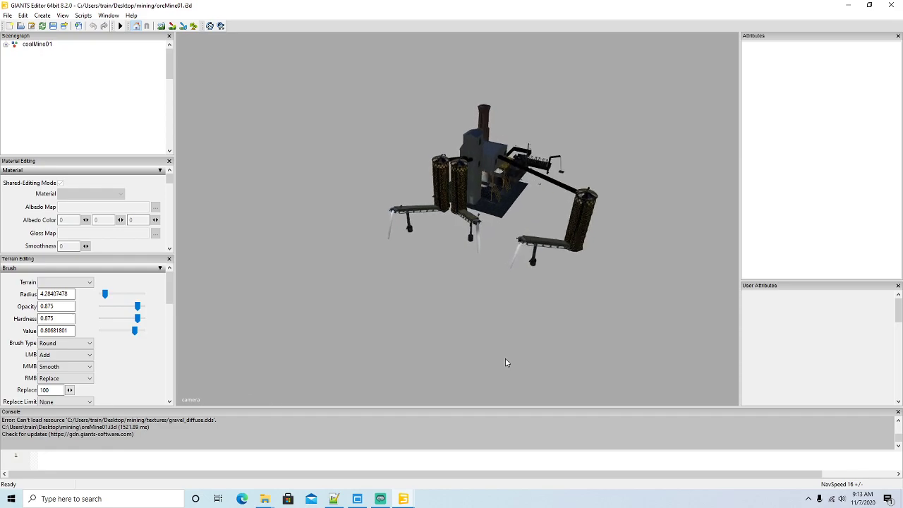
left_click(895, 5)
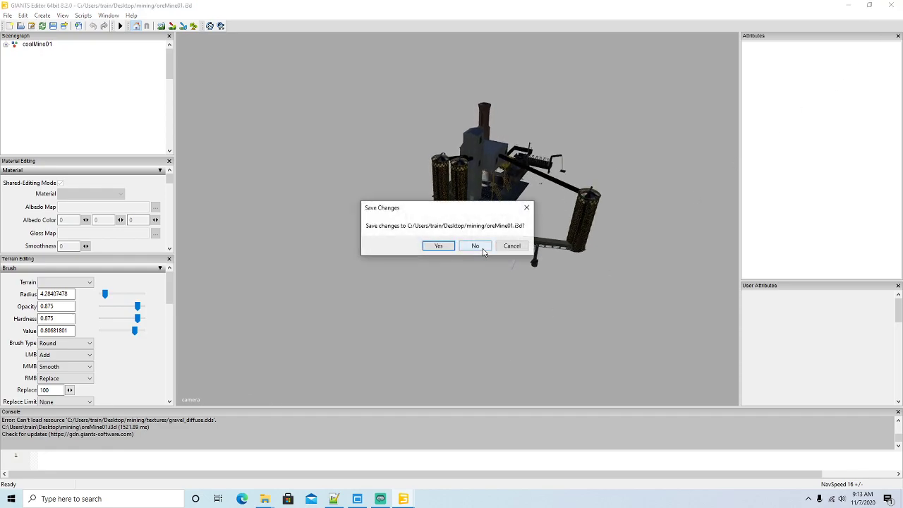
left_click(483, 247)
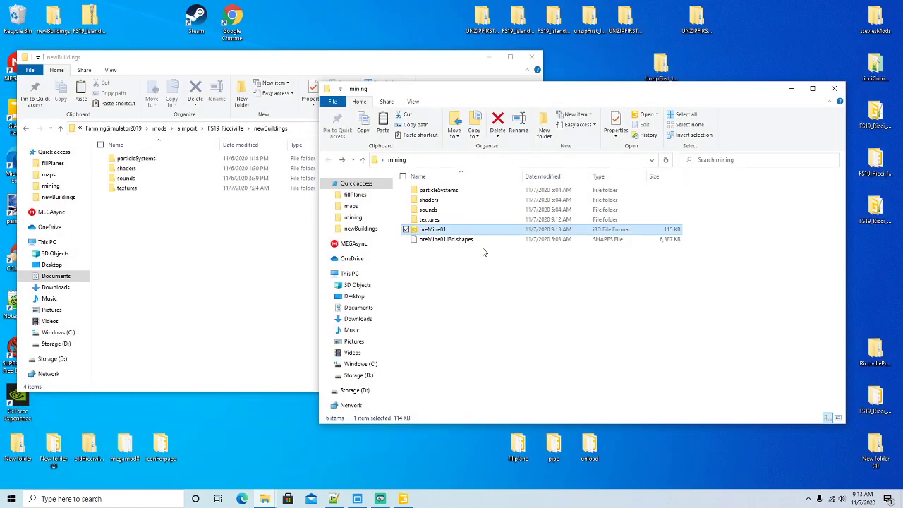
Step: Open the mining folder's textures folder, then copy gravel_diffuse from the FS19_Ricciville fillPlanes folder
double_click(429, 219)
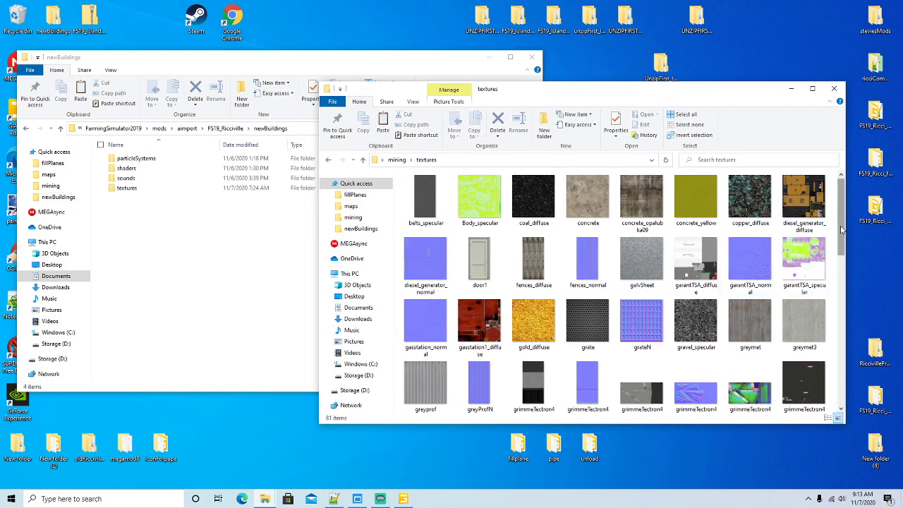
scroll(840, 228, "down", 1)
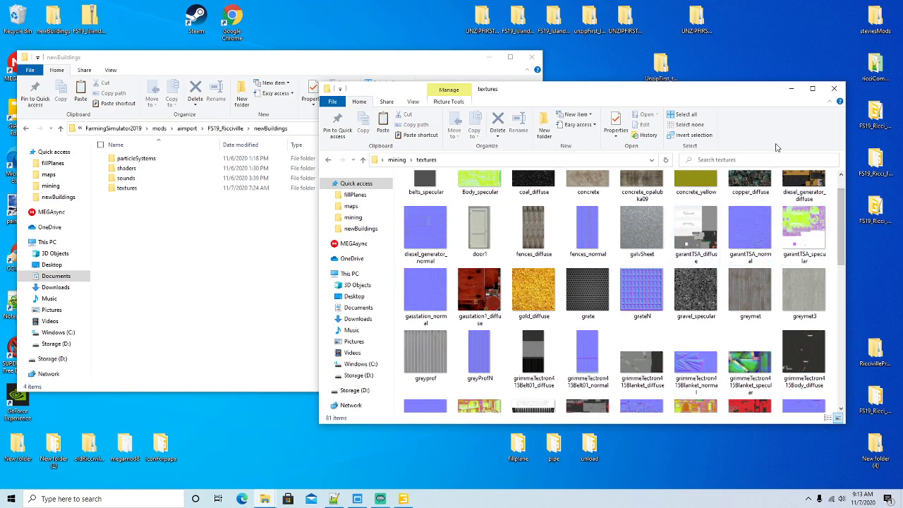
left_click(134, 160)
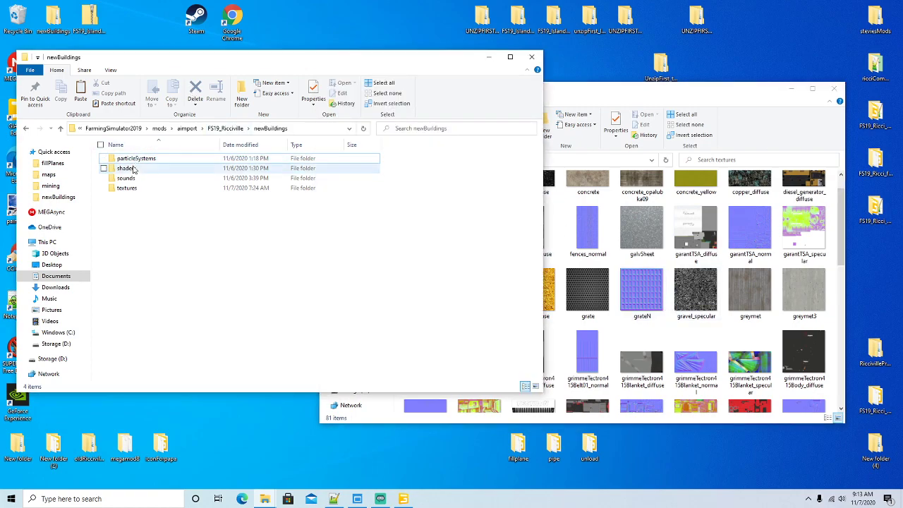
left_click(221, 130)
double_click(131, 170)
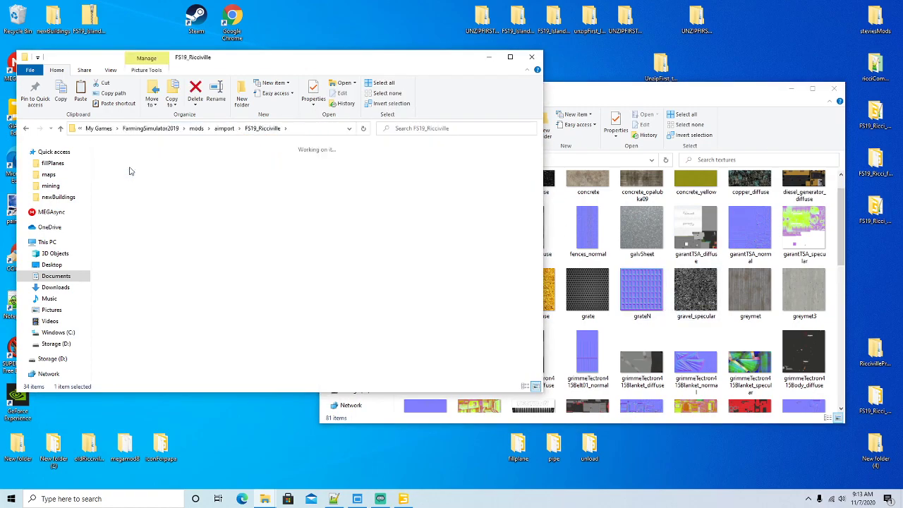
scroll(533, 180, "down", 2)
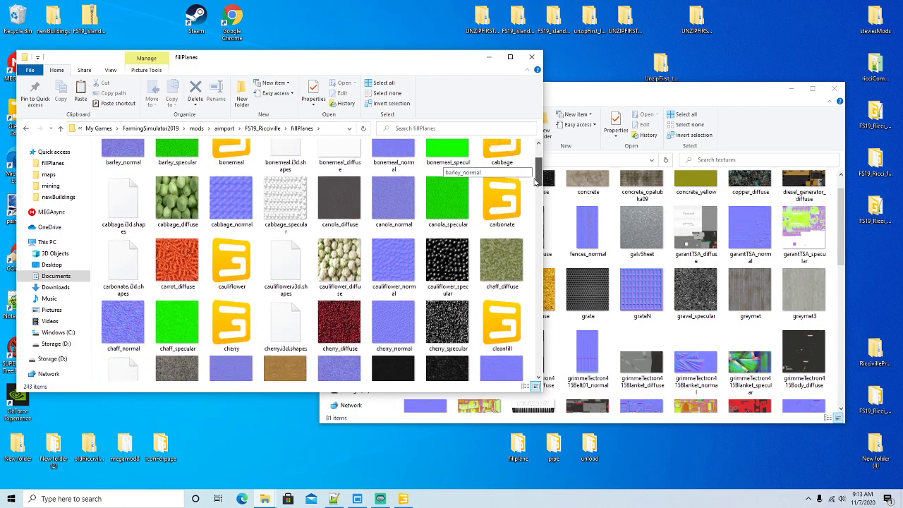
scroll(534, 186, "down", 2)
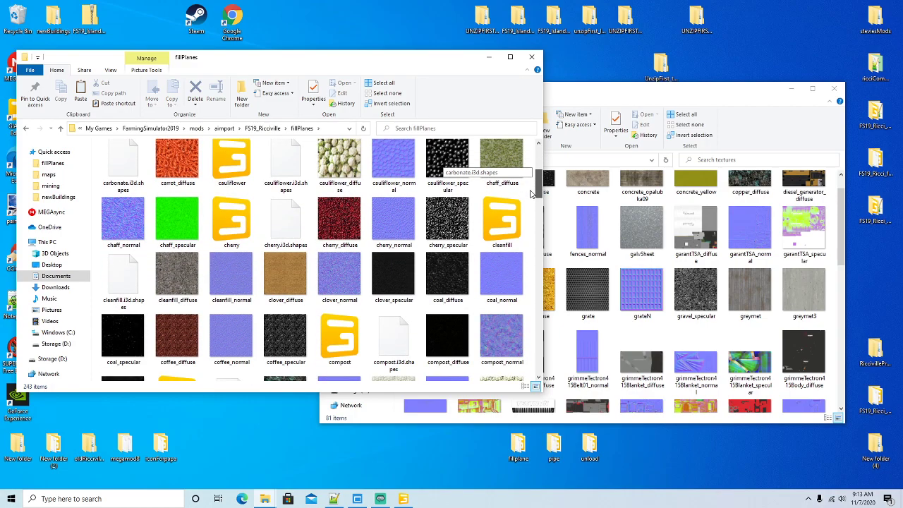
scroll(532, 194, "down", 1)
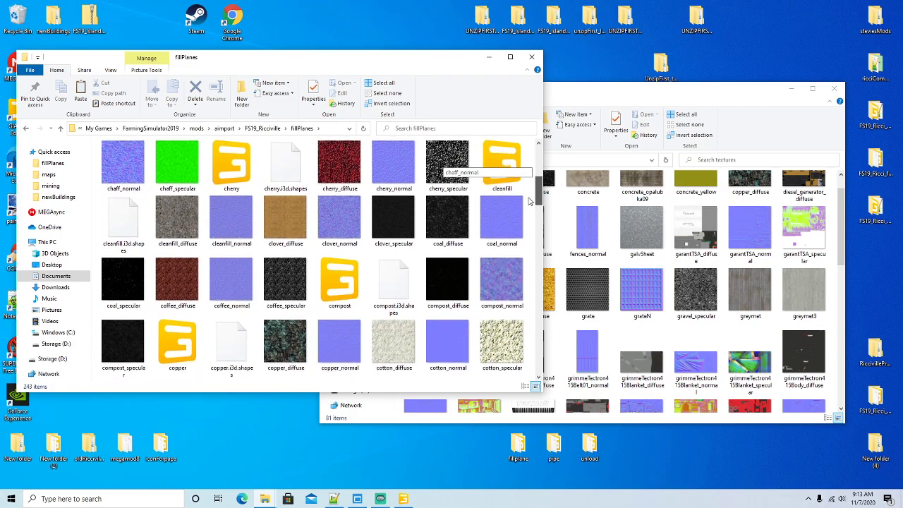
scroll(529, 201, "down", 1)
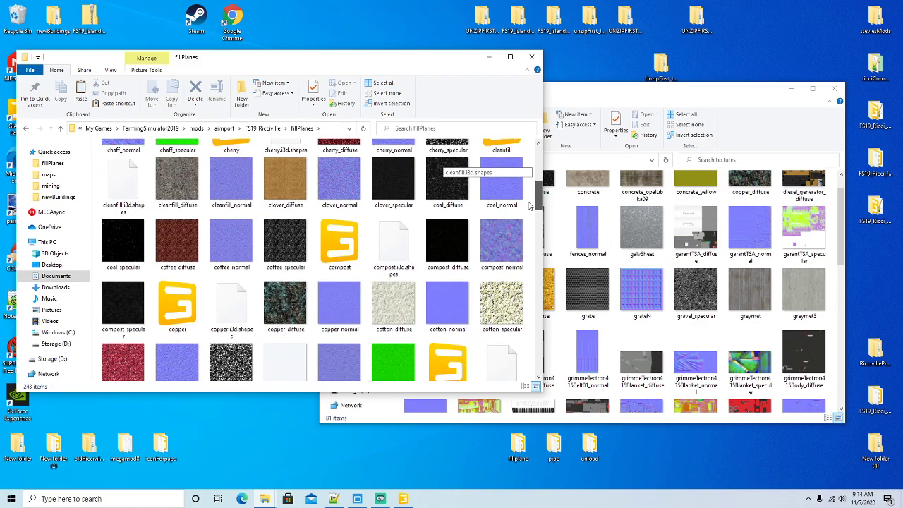
scroll(530, 205, "down", 3)
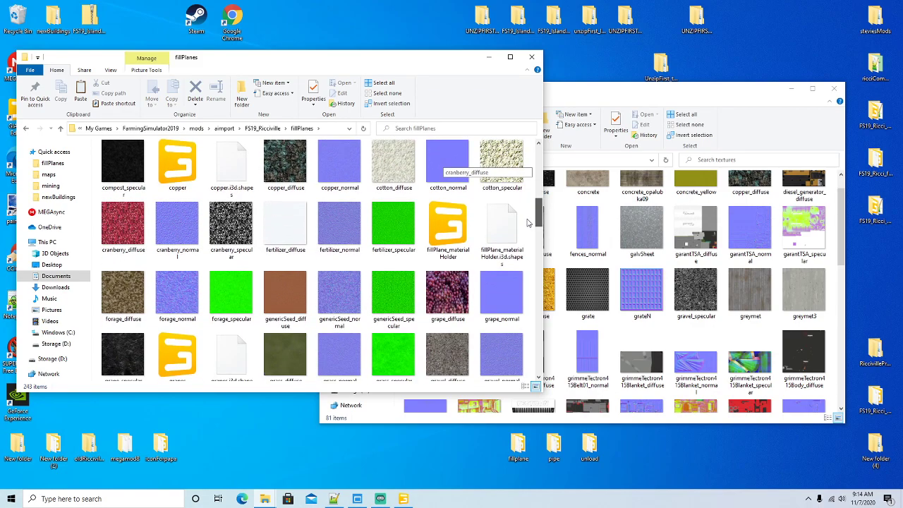
scroll(528, 223, "down", 1)
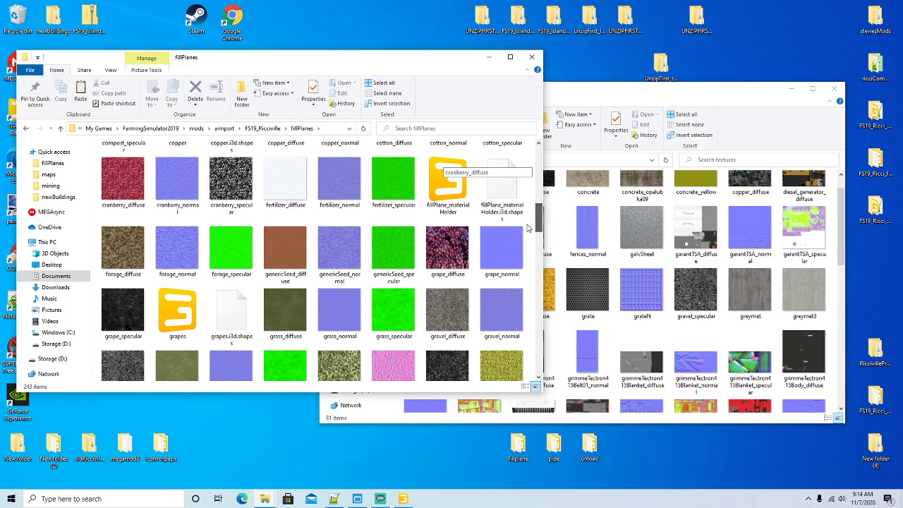
left_click(451, 323)
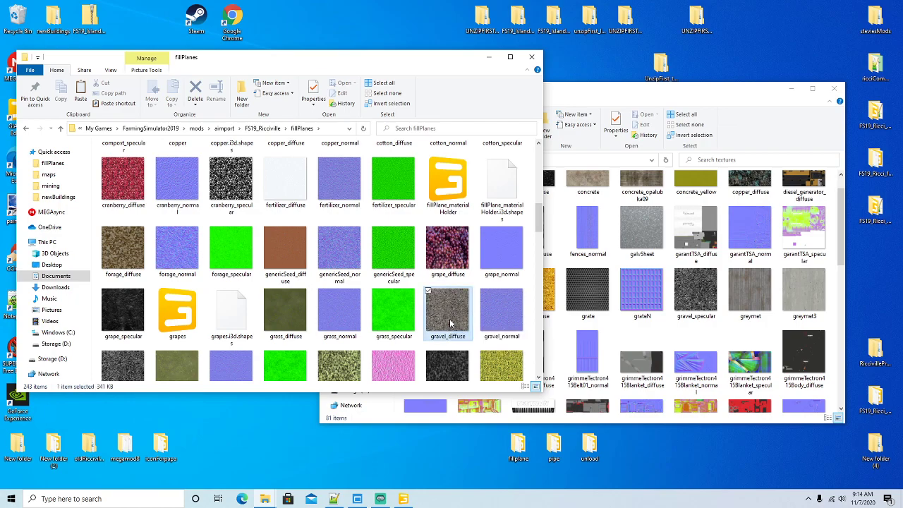
right_click(450, 323)
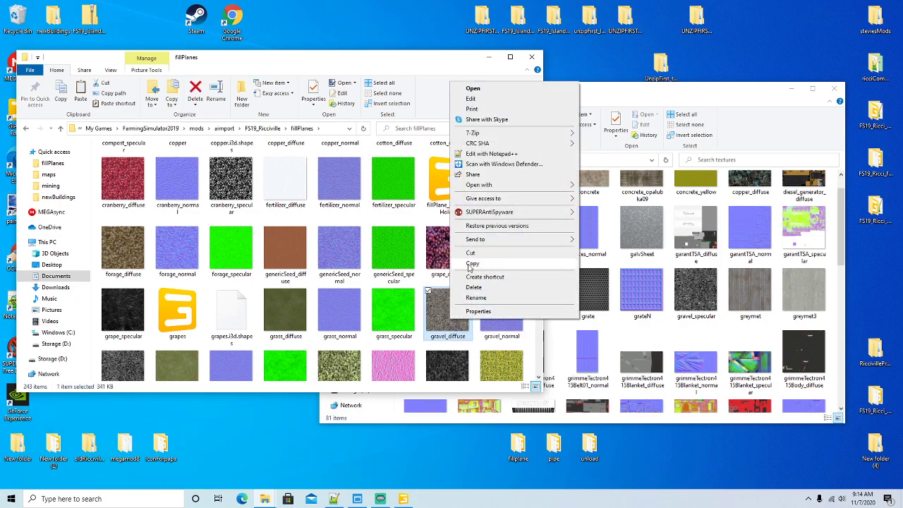
left_click(471, 267)
Step: Paste gravel_diffuse into the mining folder's textures folder and minimize the fillPlanes window
left_click(666, 254)
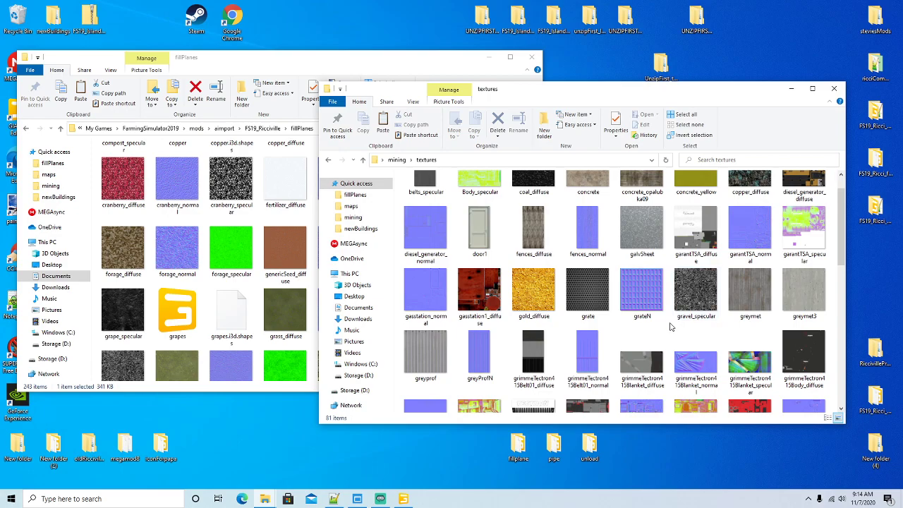
right_click(671, 327)
left_click(688, 389)
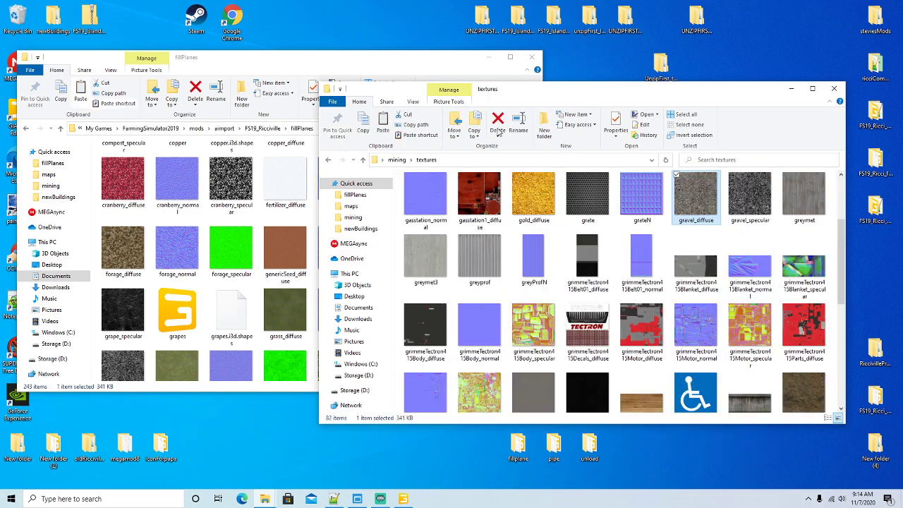
left_click(279, 73)
left_click(489, 56)
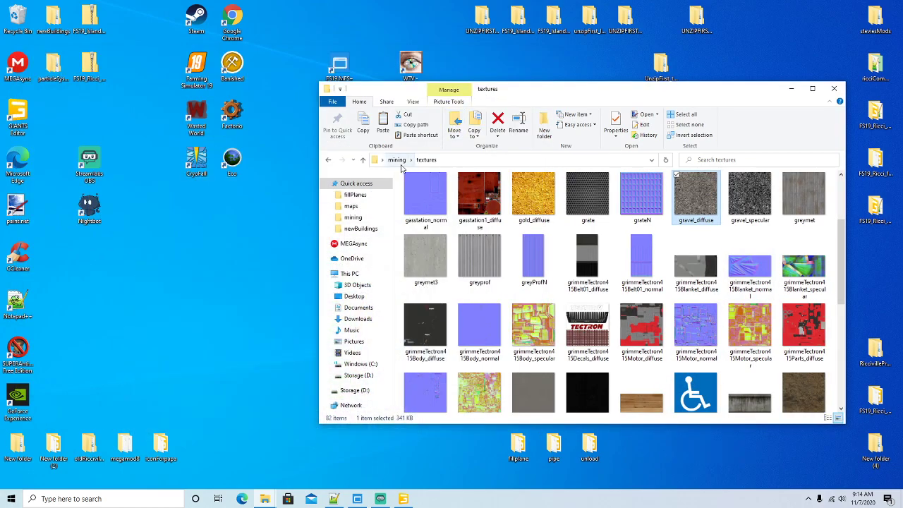
Step: Reopen oreMine01 in GIANTS Editor, examine the gravel texture on the conveyor outlets up close, and close it without saving
left_click(397, 160)
double_click(437, 230)
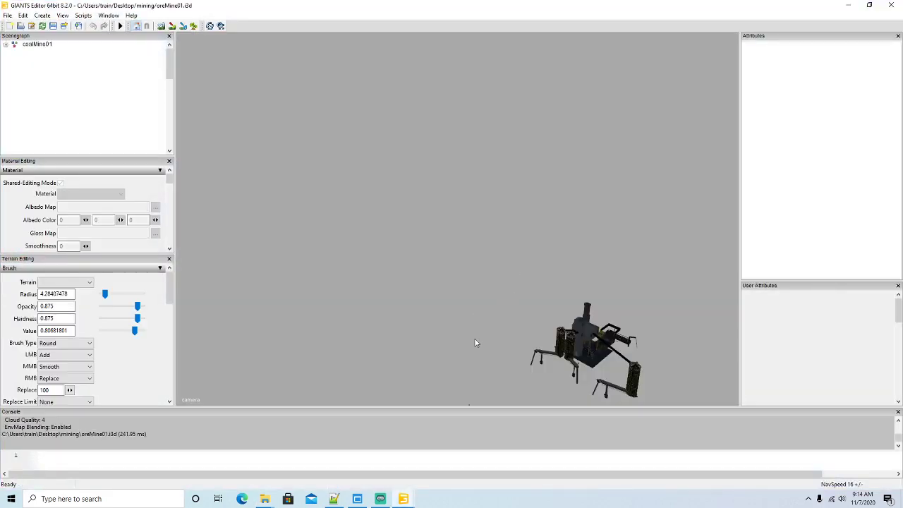
left_click_drag(475, 343, 513, 371, "alt")
scroll(522, 360, "up", 5)
scroll(513, 370, "up", 10)
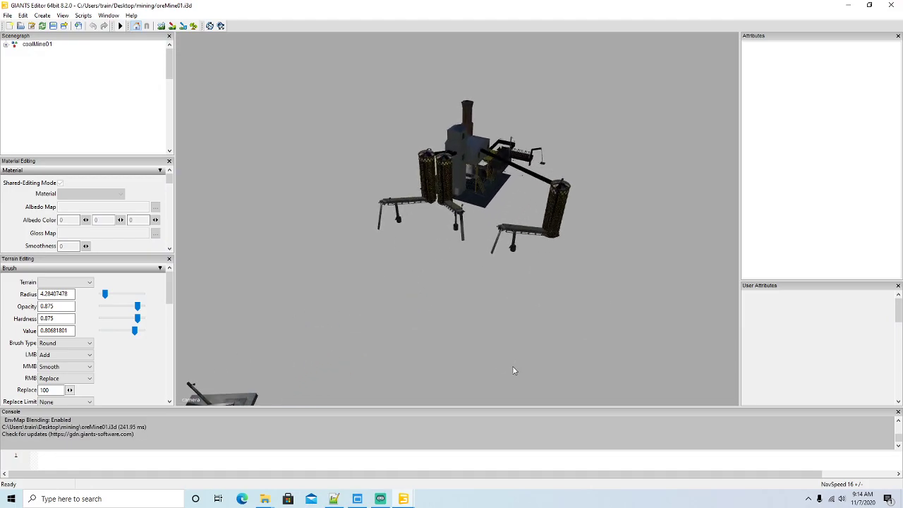
scroll(514, 369, "up", 3)
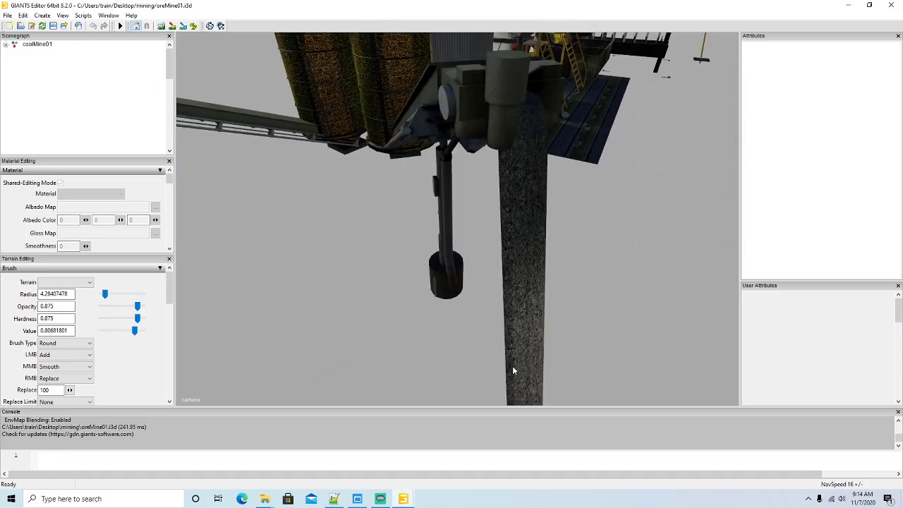
scroll(513, 369, "down", 8)
scroll(496, 376, "down", 10)
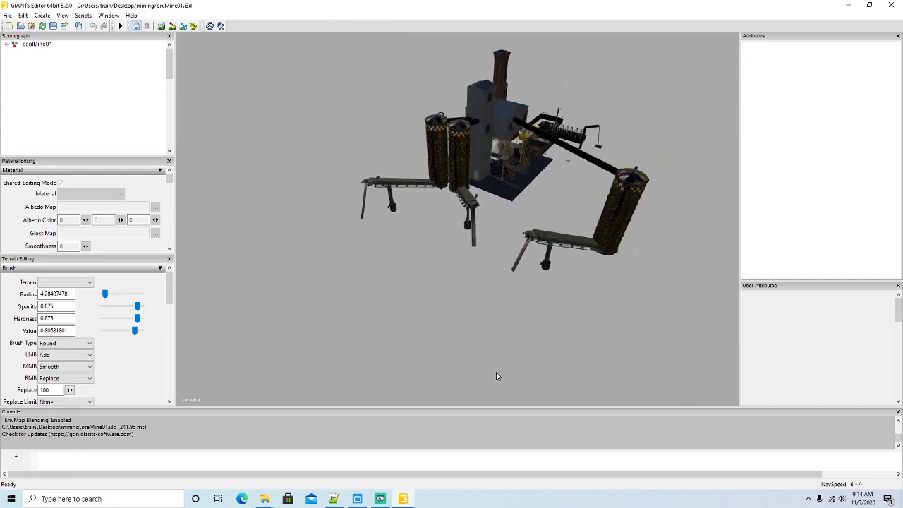
left_click_drag(491, 375, 488, 374, "alt")
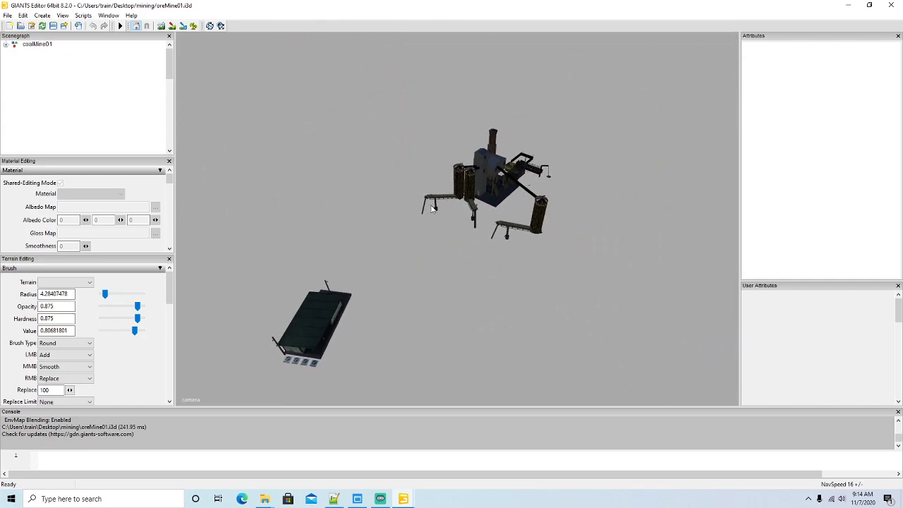
left_click(892, 6)
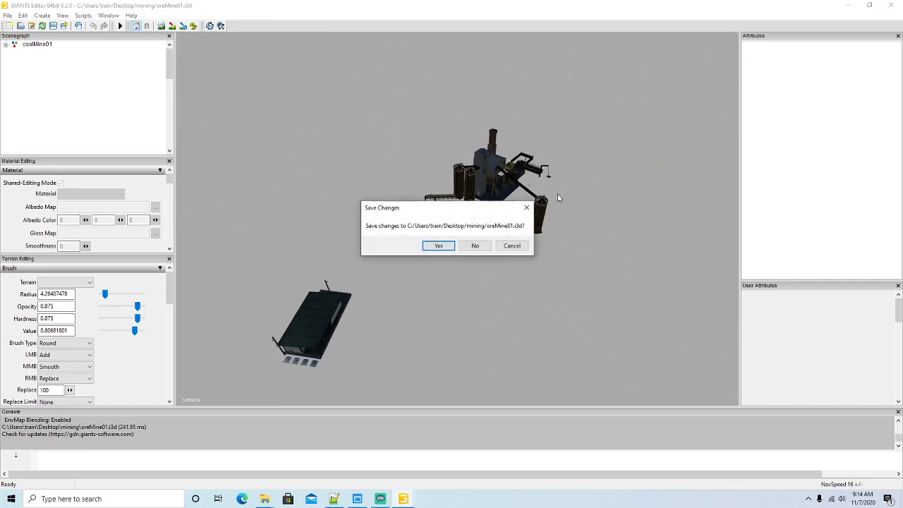
left_click(481, 248)
Step: Open rockCrusher.xml from the placeables/globalCompany folder of 16x/FS19_Ricci_Islands in Notepad++
mouse_move(265, 498)
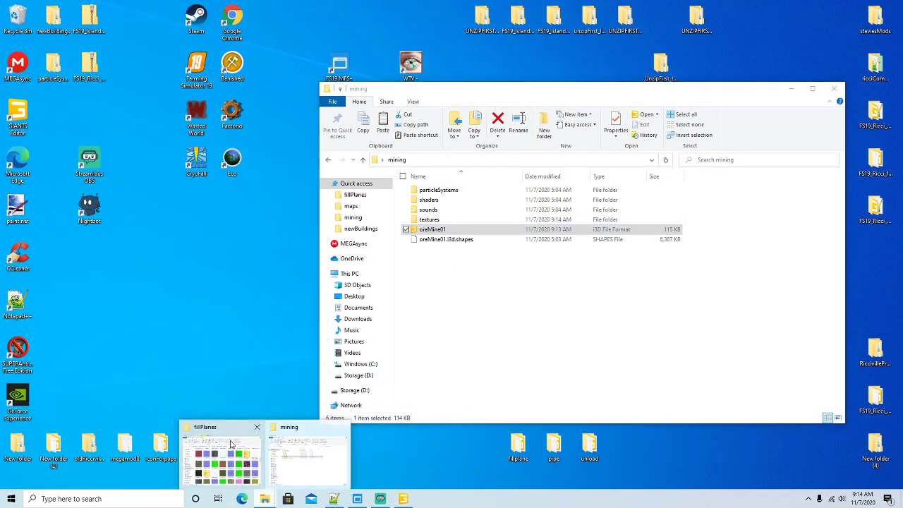
left_click(228, 428)
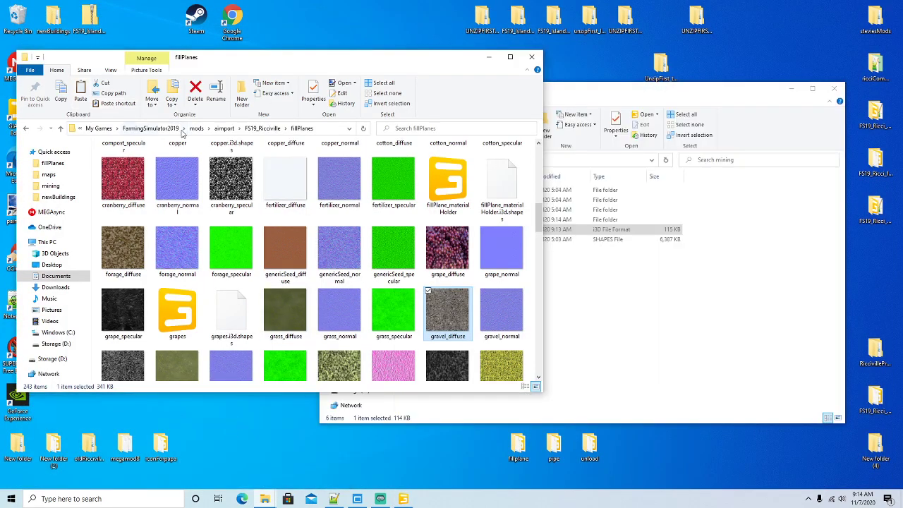
left_click(199, 131)
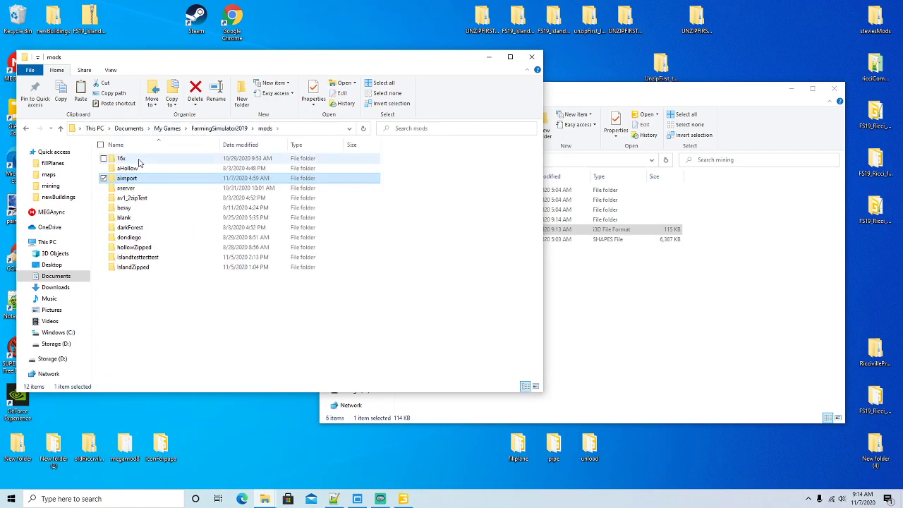
double_click(135, 155)
left_click(134, 170)
double_click(135, 169)
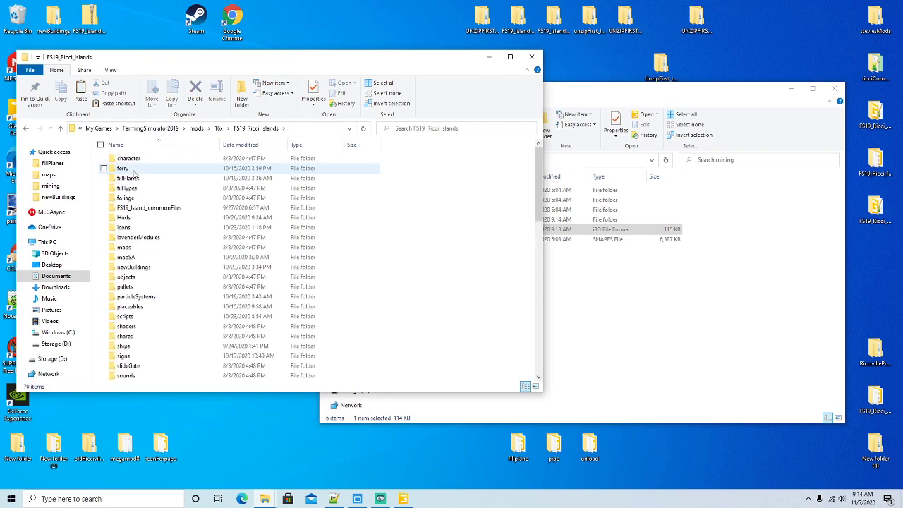
double_click(130, 306)
double_click(138, 198)
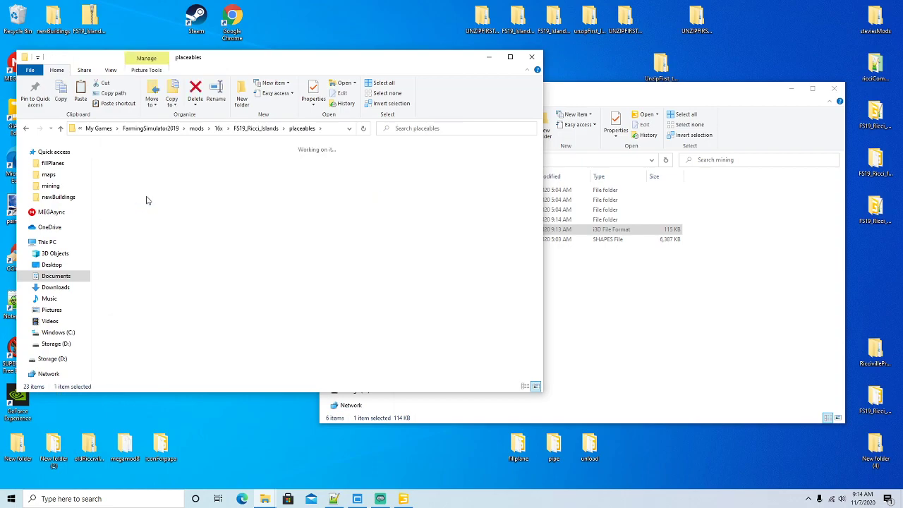
left_click_drag(539, 182, 541, 333)
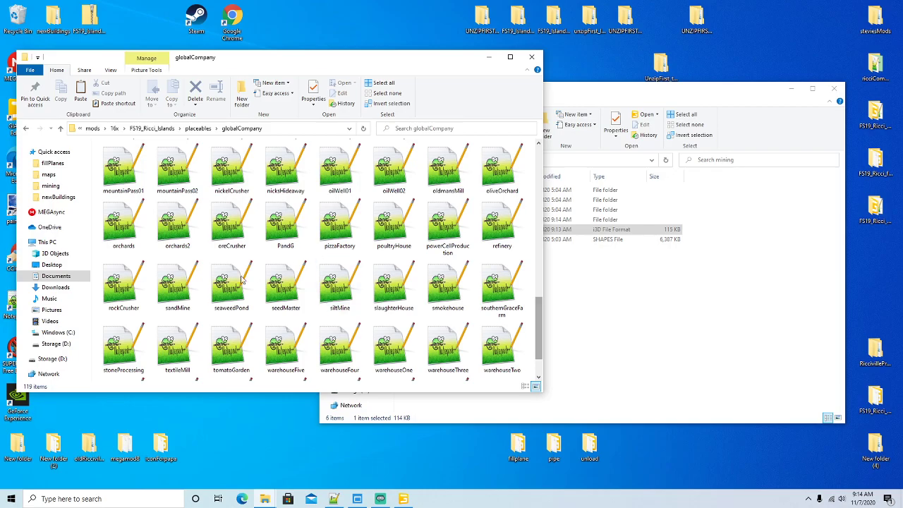
right_click(133, 300)
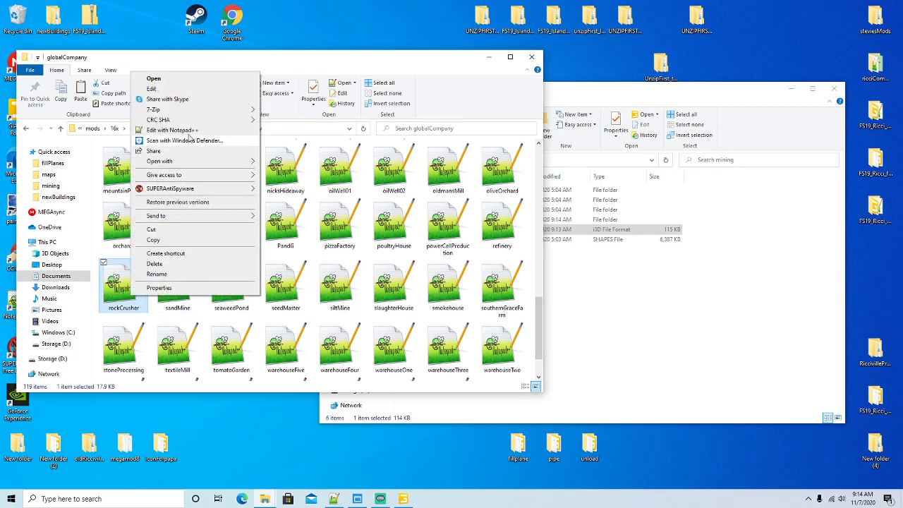
left_click(187, 131)
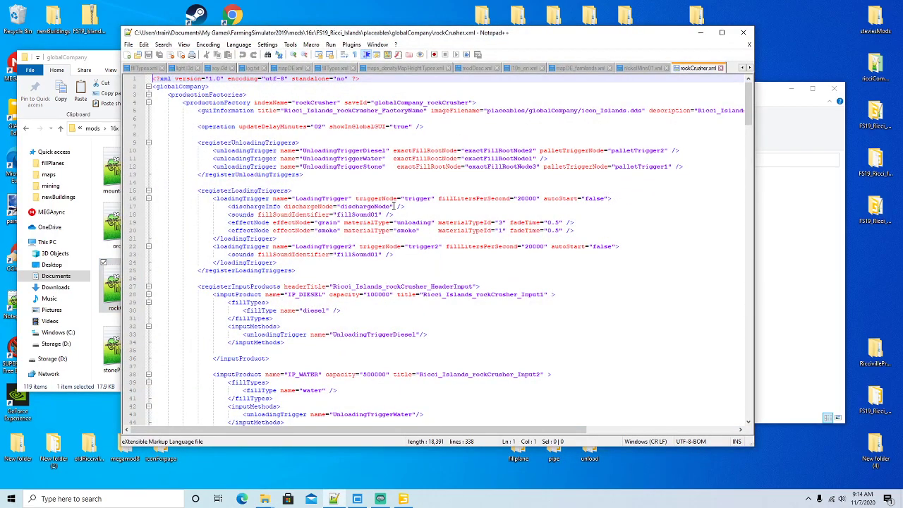
Step: Review the input and output product definitions in the Ricci_Islands rockCrusher.xml, including the gravel heaps, and minimize Notepad++
scroll(393, 206, "down", 3)
scroll(394, 206, "down", 11)
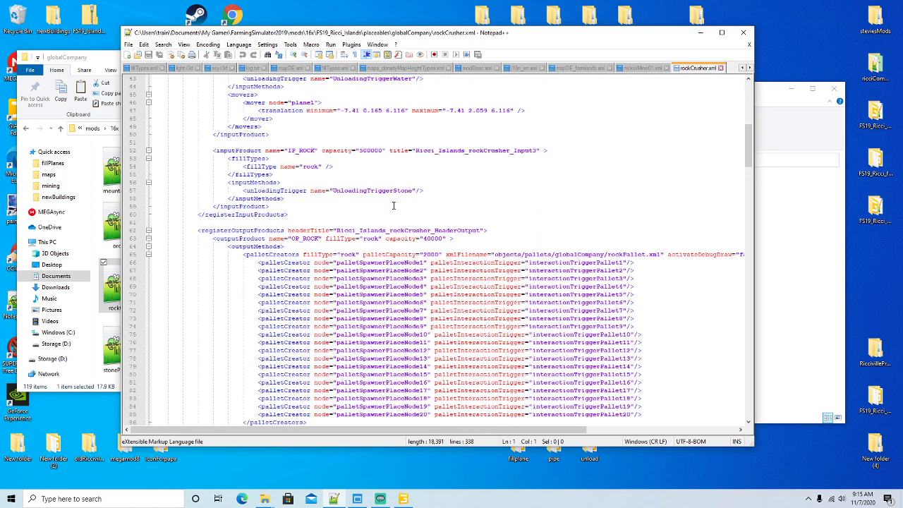
scroll(393, 205, "down", 11)
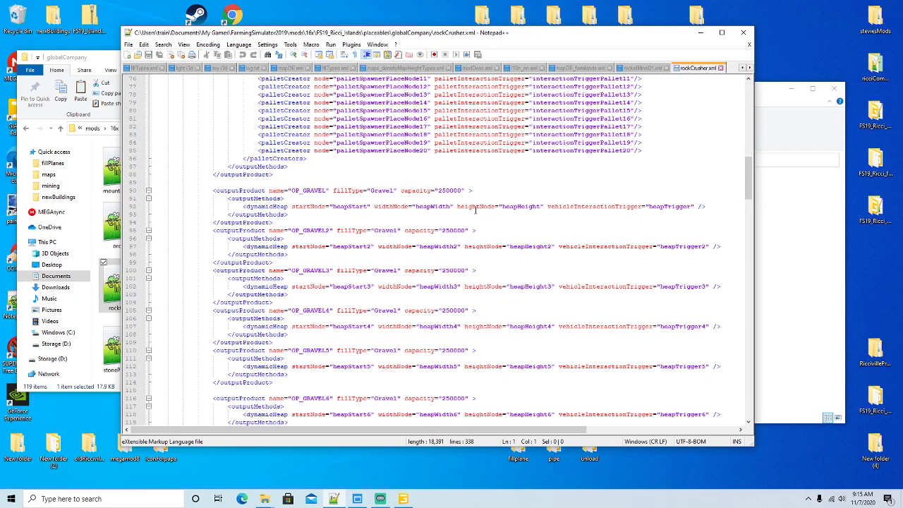
scroll(506, 205, "up", 2)
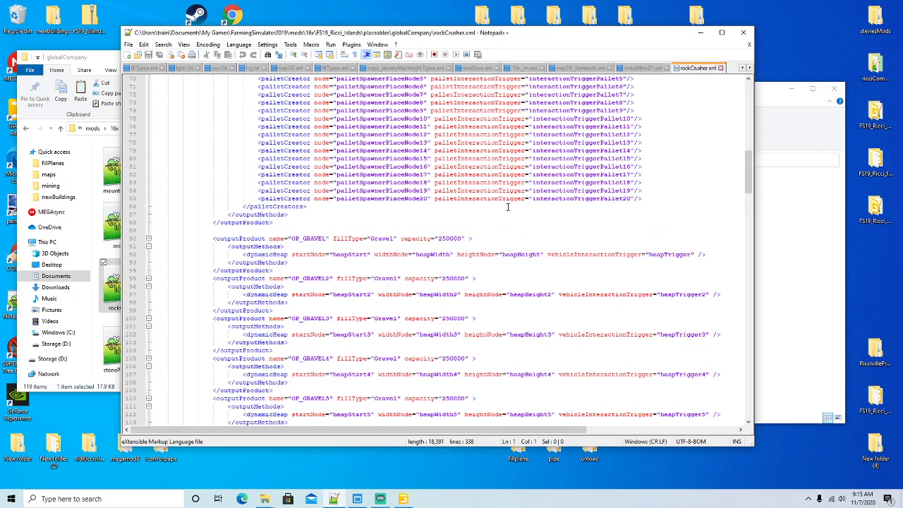
scroll(506, 206, "up", 17)
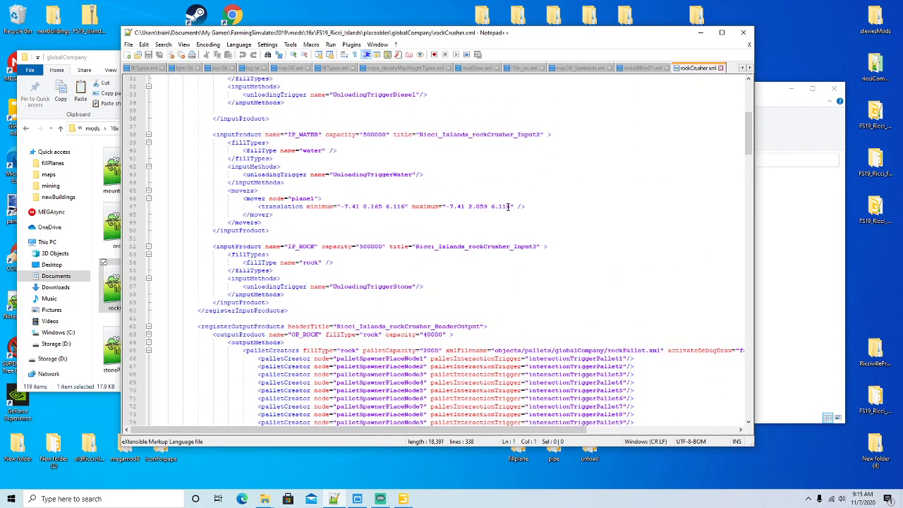
left_click(701, 34)
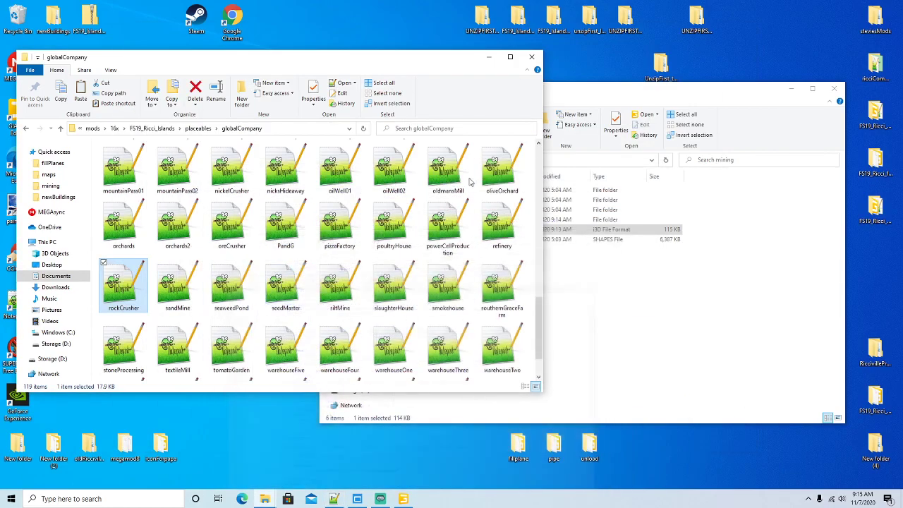
Step: Navigate to the aimport/FS19_Ricciville mod folder, minimize that window, and bring the mining folder forward
left_click(93, 128)
double_click(130, 178)
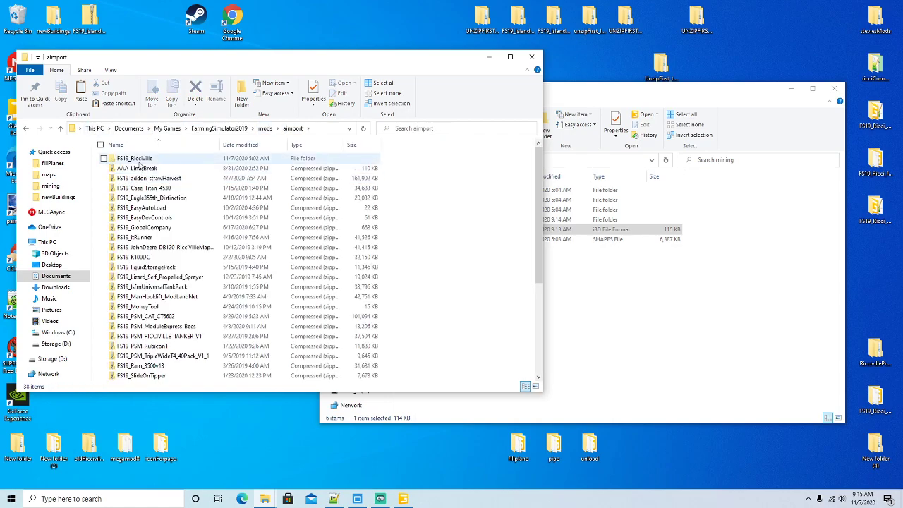
double_click(140, 160)
left_click(583, 105)
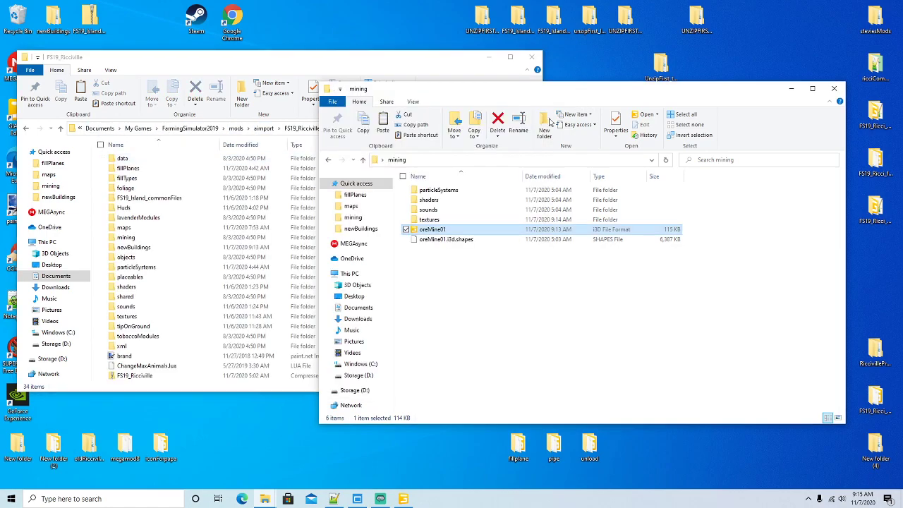
left_click(488, 59)
left_click_drag(583, 105, 583, 88)
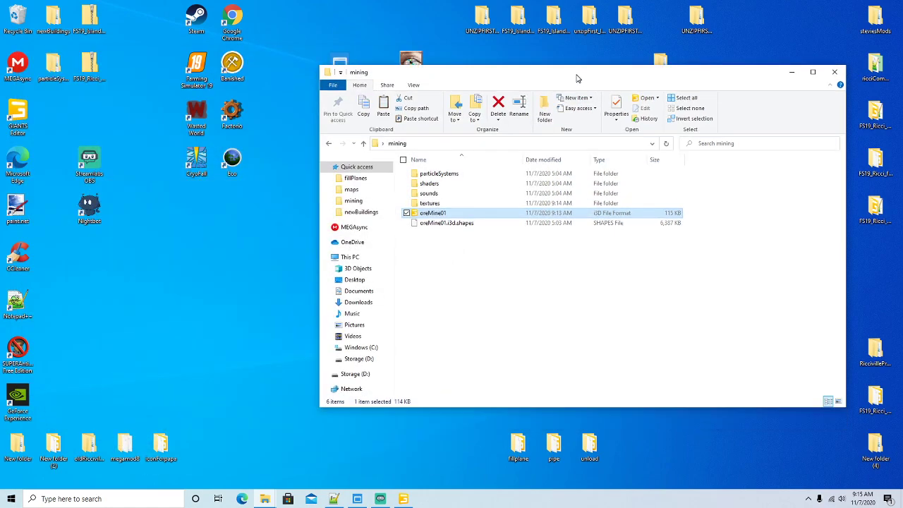
Step: Open oreMine01 in GIANTS Editor and export coalMine01 with its files as rockCrusher into FS19_Ricciville's newBuildings folder, keeping the parent directory structure
double_click(432, 213)
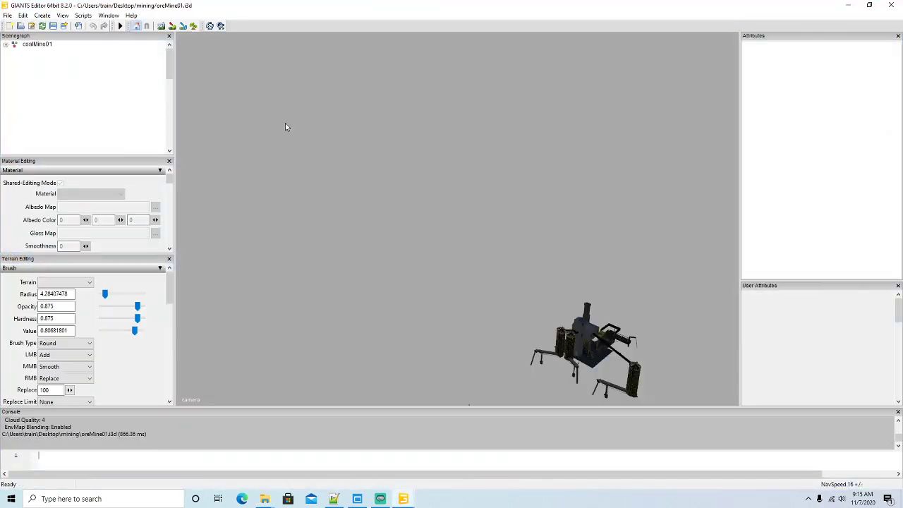
left_click(16, 44)
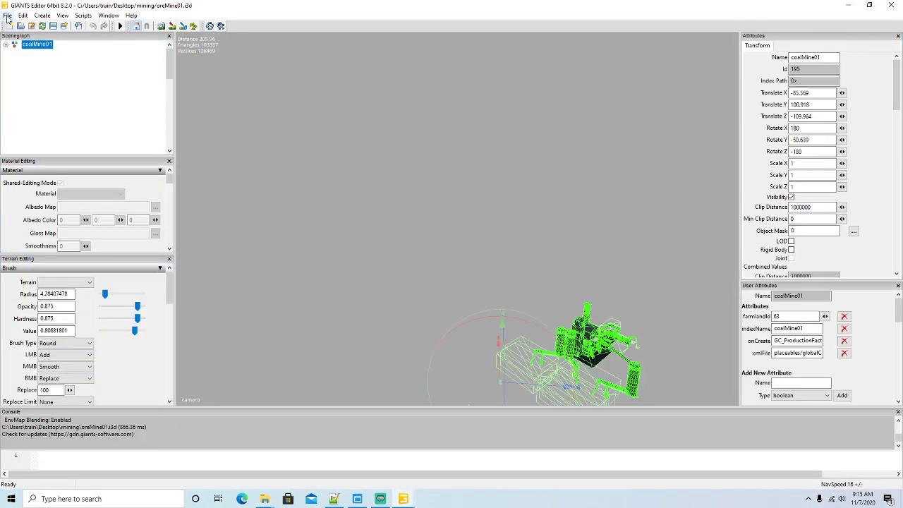
left_click(7, 15)
left_click(41, 146)
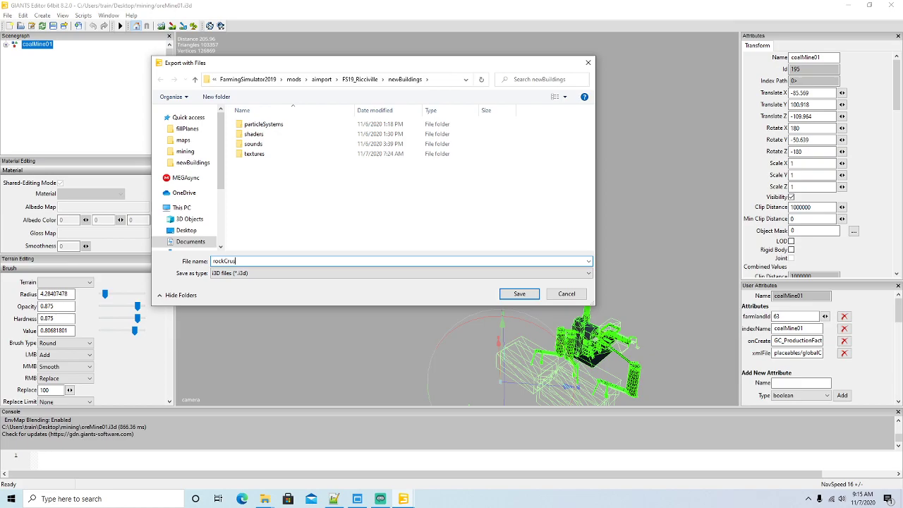
type("rockCrusher")
left_click(519, 294)
left_click(474, 246)
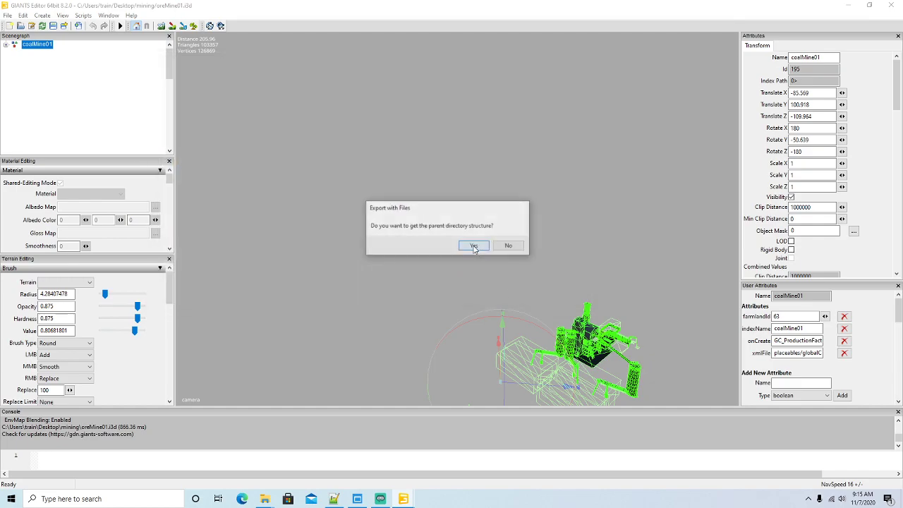
left_click(474, 246)
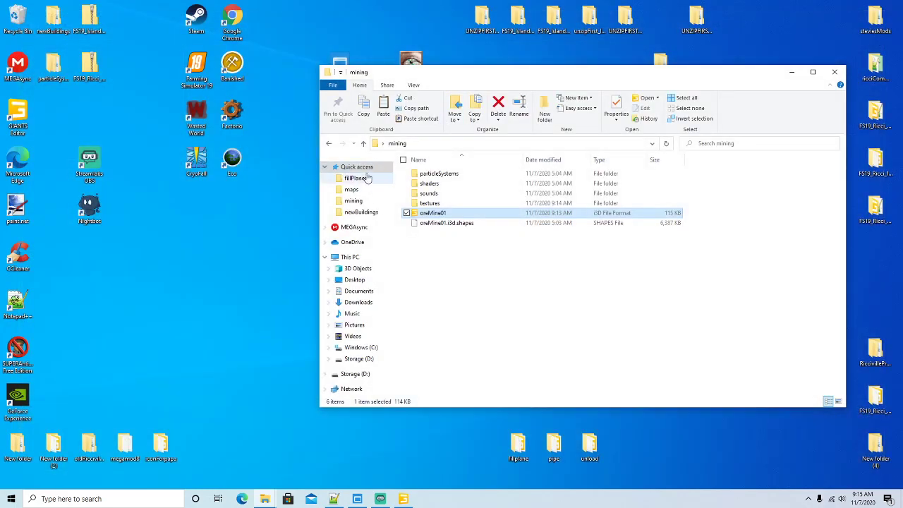
Step: Minimize the mining folder and open the newBuildings folder inside FS19_Ricciville
left_click_drag(503, 77, 513, 74)
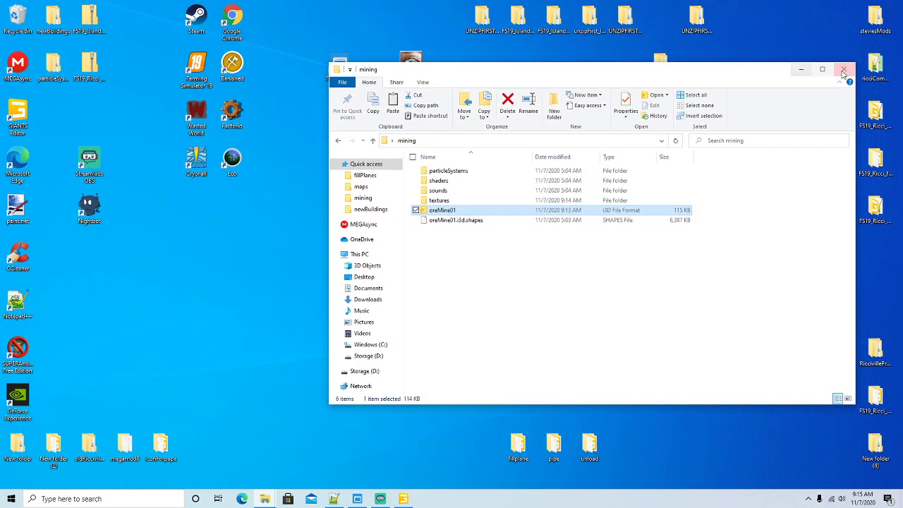
left_click(801, 69)
left_click(266, 500)
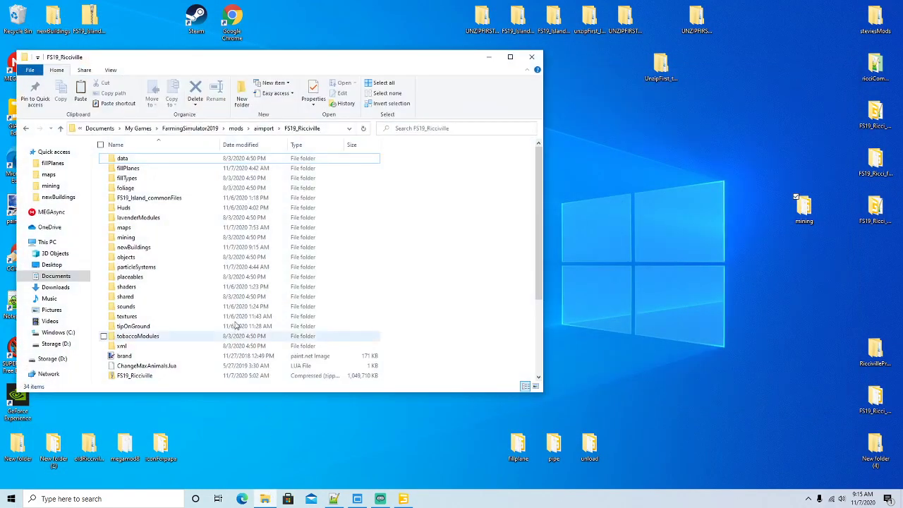
double_click(134, 247)
Step: Open the exported rockCrusher i3d in Notepad++, check its file references, close it, and minimize Notepad++
left_click(134, 198)
right_click(137, 201)
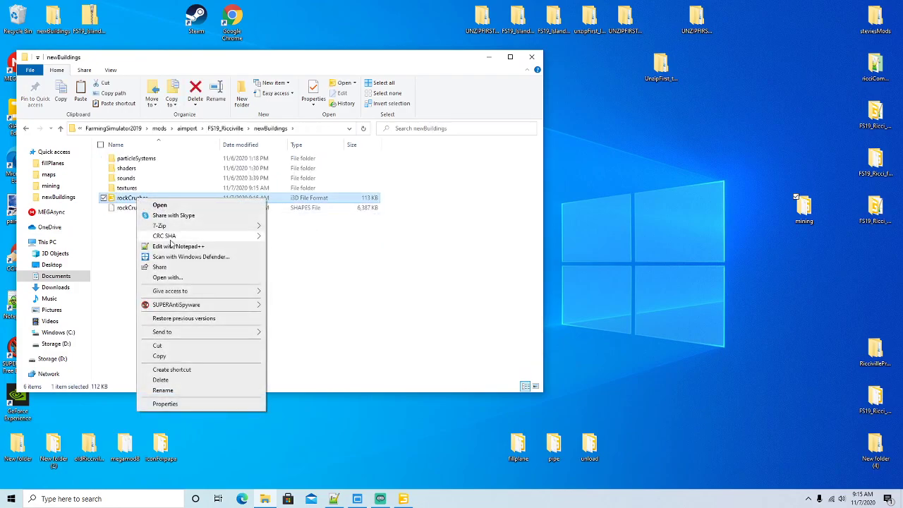
left_click(173, 246)
scroll(439, 202, "down", 1)
scroll(439, 203, "down", 20)
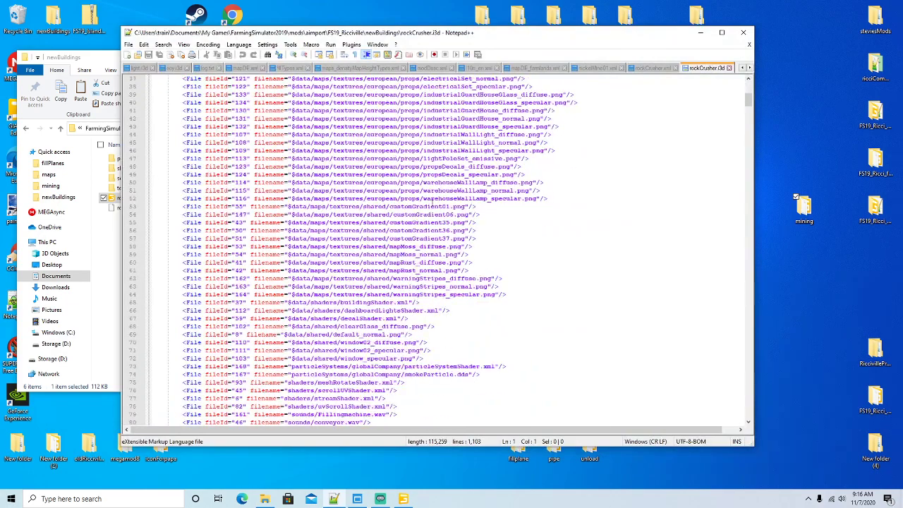
scroll(432, 203, "down", 5)
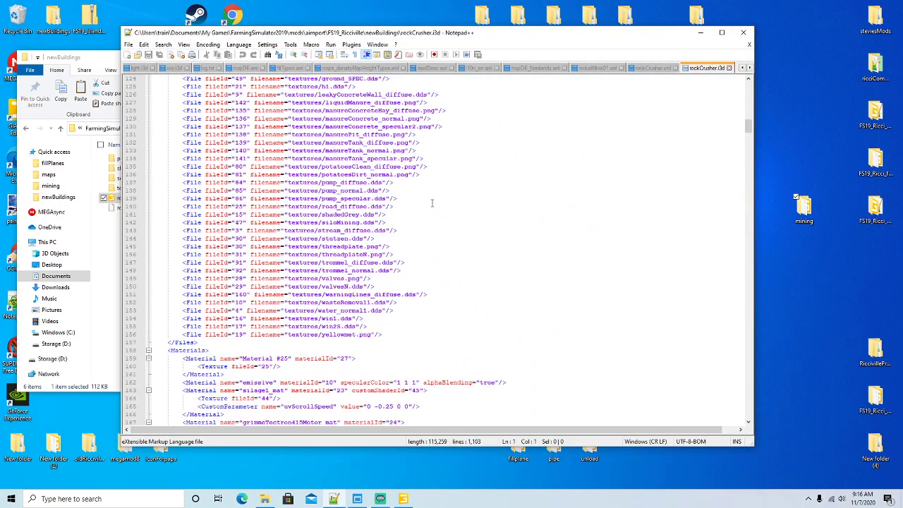
left_click(729, 67)
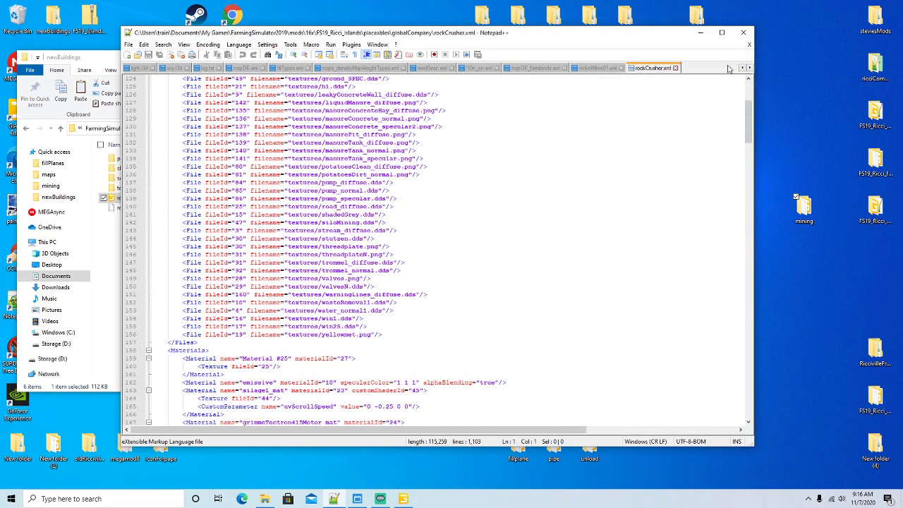
left_click(700, 32)
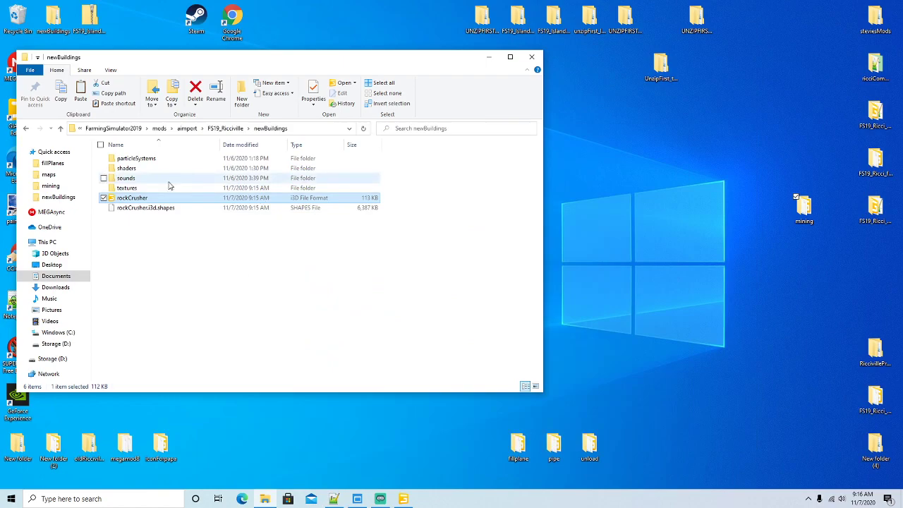
Step: Open the exported rockCrusher in GIANTS Editor to check the model, close it, and minimize the newBuildings folder
double_click(134, 199)
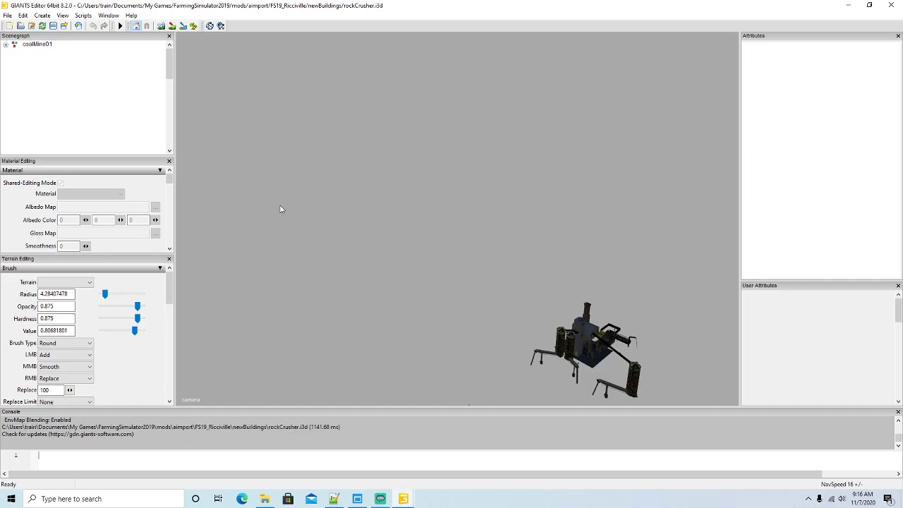
left_click(893, 5)
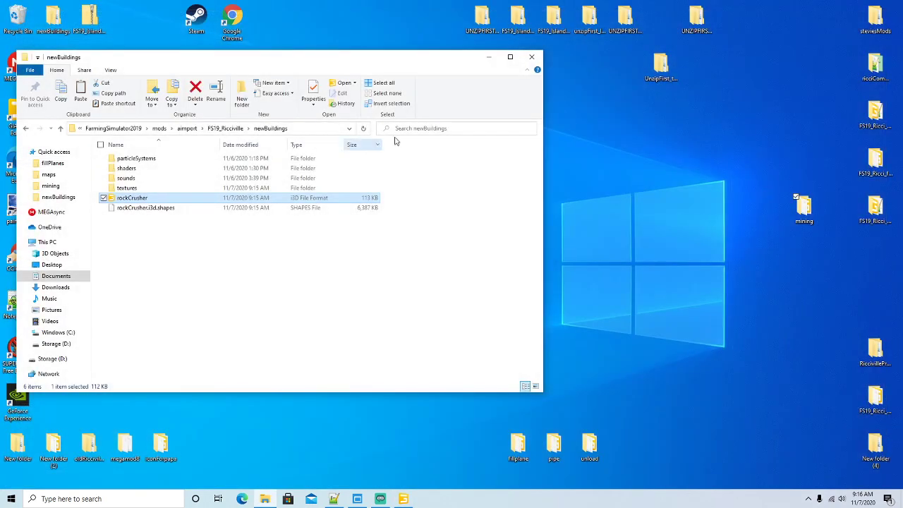
left_click(488, 57)
Step: Switch to the Ricciville map in GIANTS Editor and import rockCrusher from the newBuildings folder
left_click(403, 499)
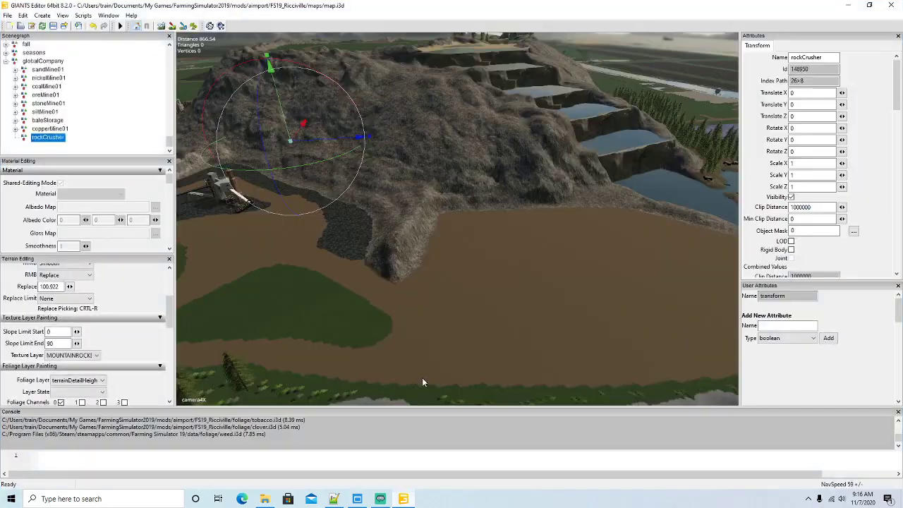
mouse_move(391, 351)
left_mouse_down("alt")
mouse_move(472, 364)
mouse_move(399, 359)
left_mouse_up("alt")
scroll(477, 365, "up", 4)
scroll(398, 358, "down", 3)
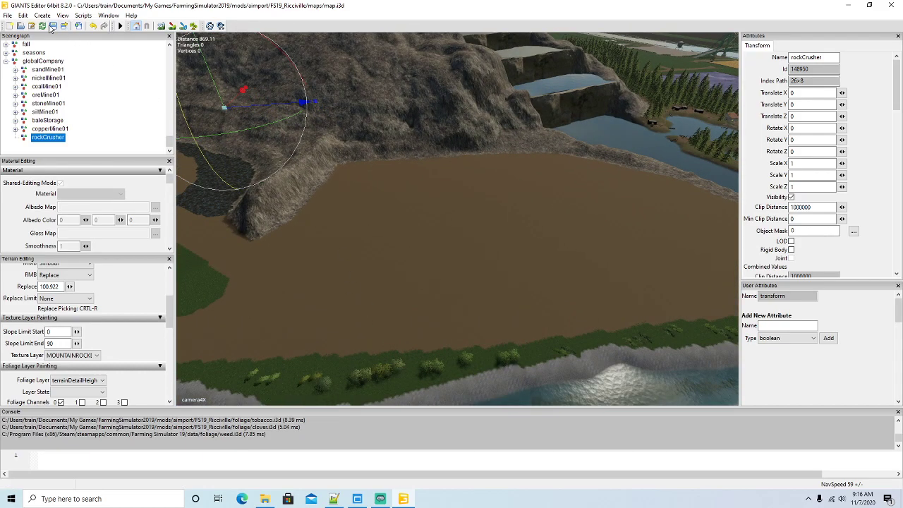
left_click(7, 15)
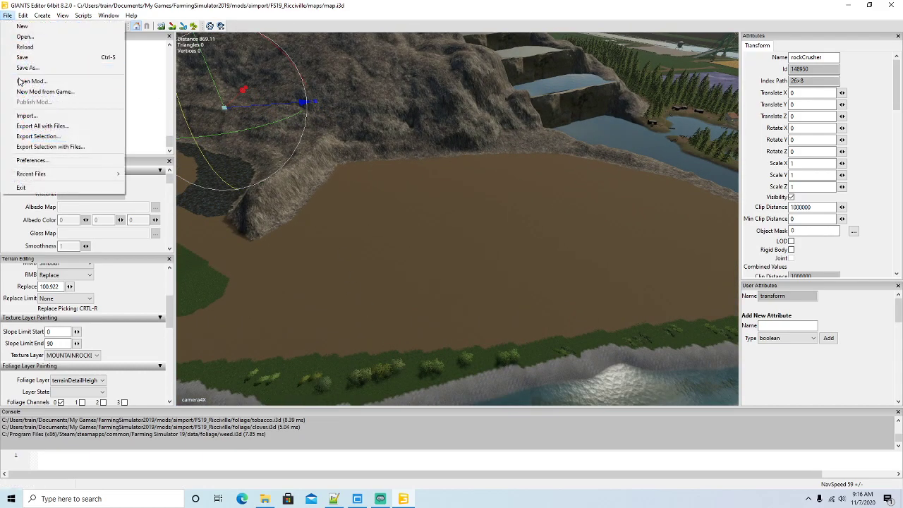
left_click(28, 117)
left_click(266, 163)
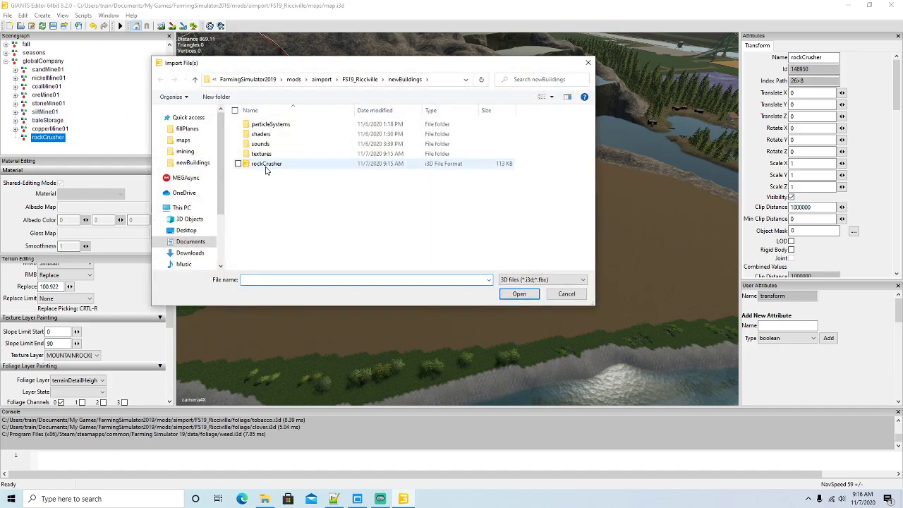
left_click(519, 294)
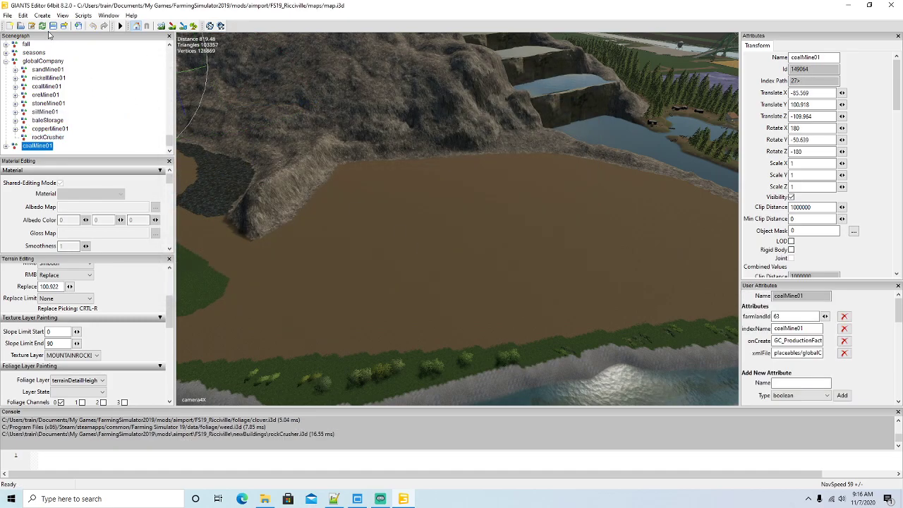
Step: Cut the imported coalMine01 and paste it into the rockCrusher transform group under globalCompany
left_click(22, 15)
left_click(36, 105)
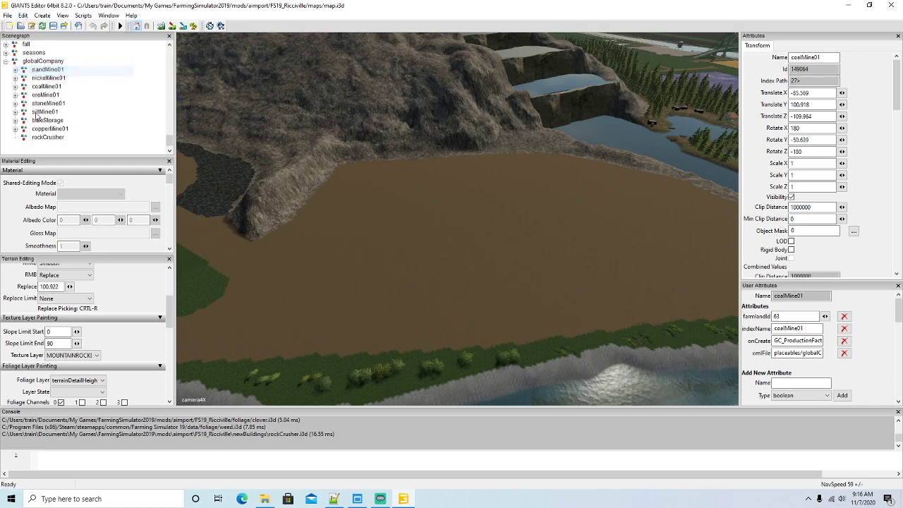
left_click(47, 137)
left_click(23, 16)
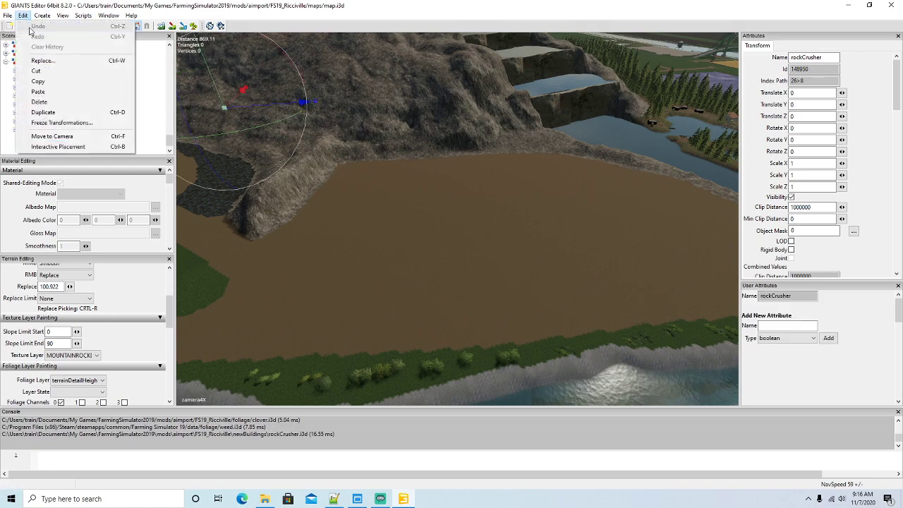
left_click(42, 94)
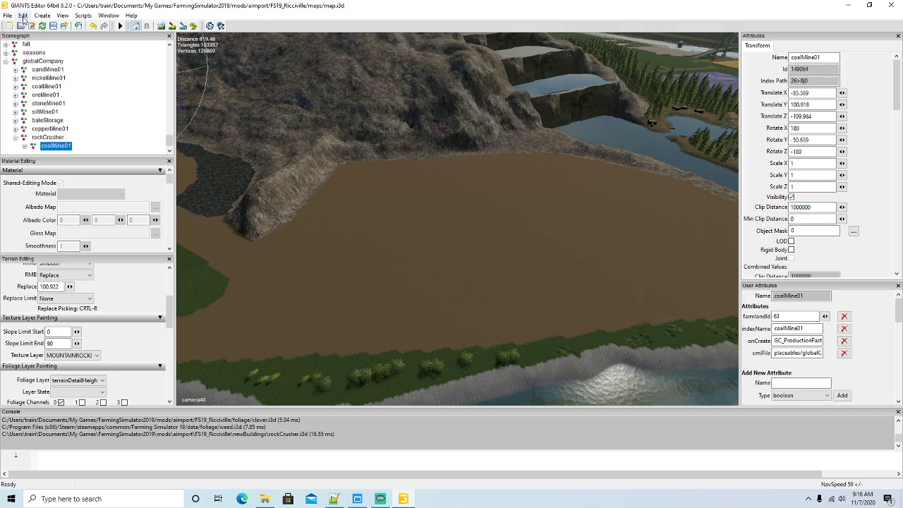
Step: Place the imported coalMine01 on the brown dirt area below the mountain with Interactive Placement and rename it rockCrusher
left_click(23, 16)
left_click(55, 148)
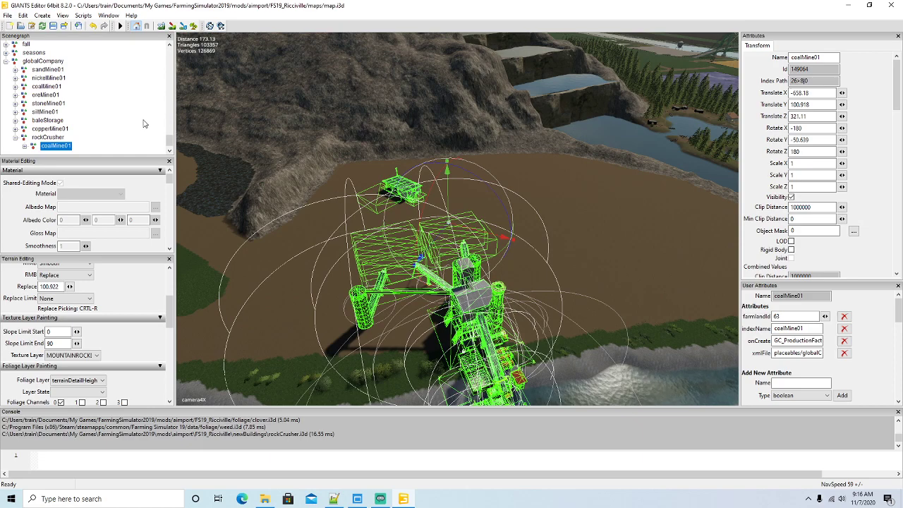
double_click(822, 58)
type("rockCrusher")
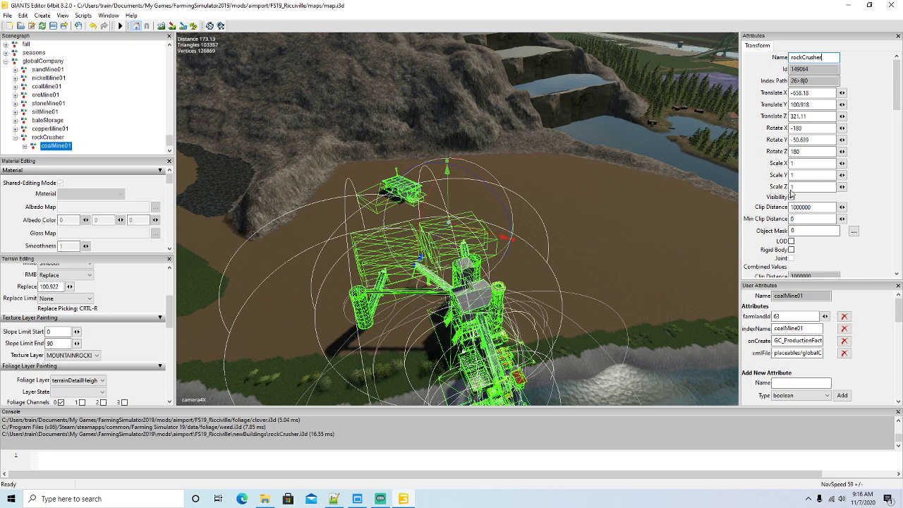
Step: Set the rockCrusher's farmlandId to 60 and its indexName to rockCrusher
left_click_drag(790, 316, 667, 321)
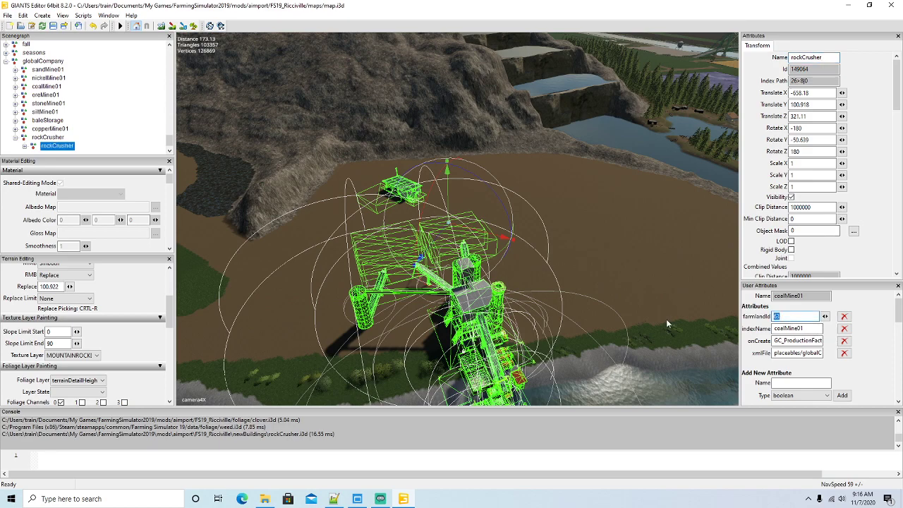
type("60")
key("Tab")
type("f")
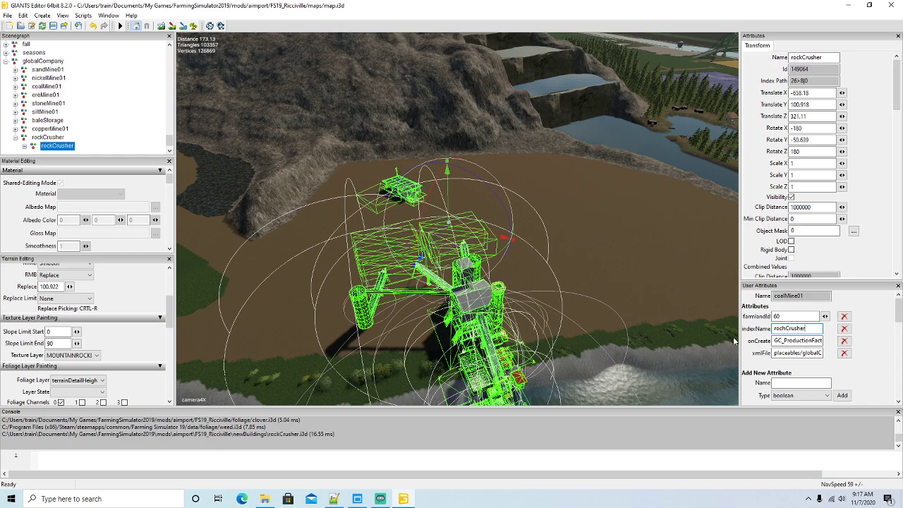
left_click_drag(783, 329, 607, 342)
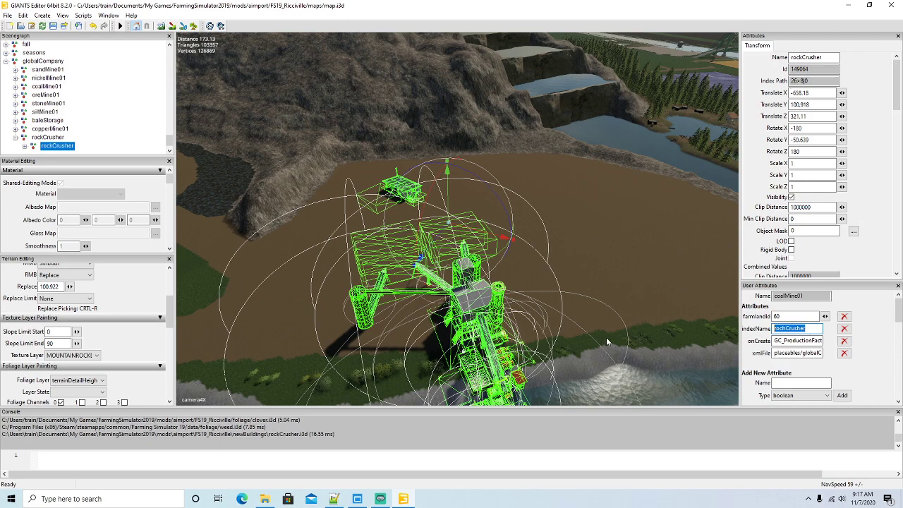
type("ro")
Step: Change the file name at the end of the rockCrusher's xmlFile path to rockCrusher.xml
left_click(817, 353)
key("Right")
key("Right")
key("Right")
key("Right")
key("Right")
key("Right")
key("Right")
key("Right")
key("Right")
key("Right")
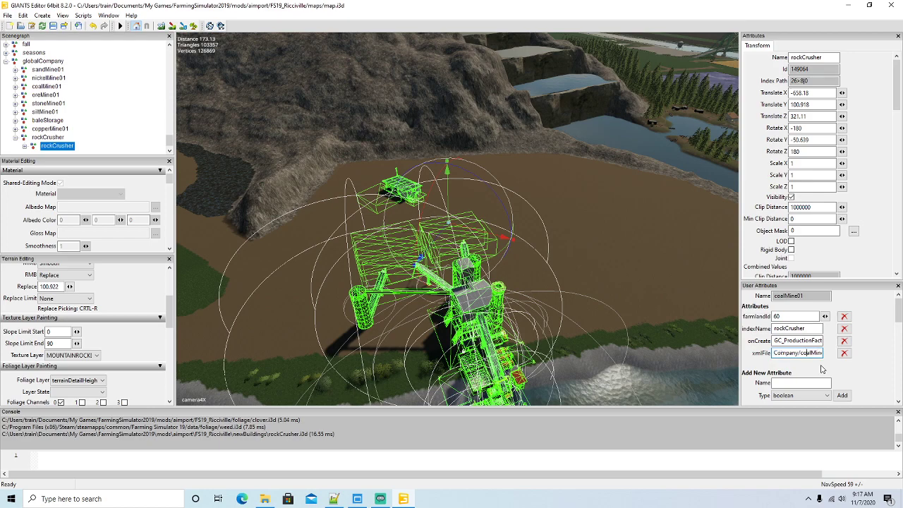
key("Right")
key("Right")
key("Right")
key("BackSpace")
key("BackSpace")
key("BackSpace")
key("BackSpace")
key("BackSpace")
key("BackSpace")
key("BackSpace")
key("BackSpace")
key("BackSpace")
key("BackSpace")
type("rockCrusher")
Step: Rotate the rockCrusher to about -46 degrees on Y and shift it along the mountain to about X -620, Z 265
left_click_drag(583, 284, 585, 285, "alt")
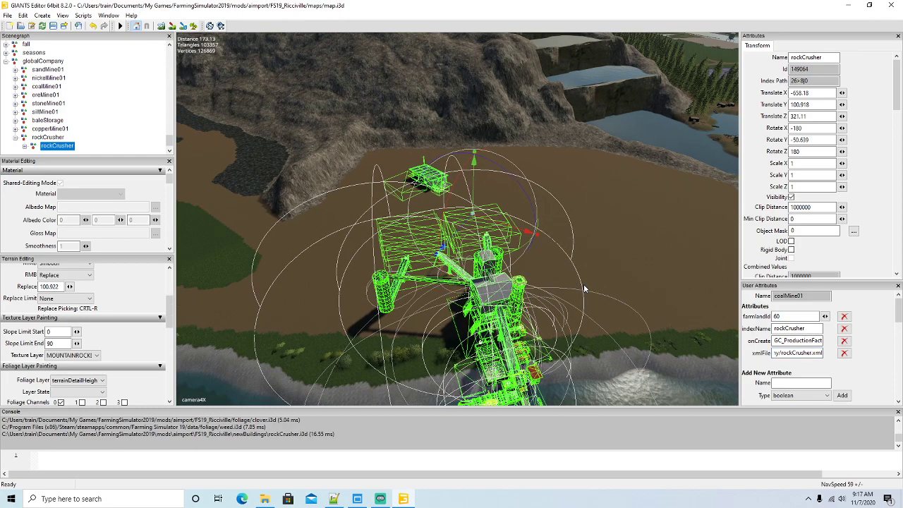
scroll(584, 286, "down", 5)
left_click_drag(469, 344, 535, 312, "alt")
scroll(390, 323, "up", 4)
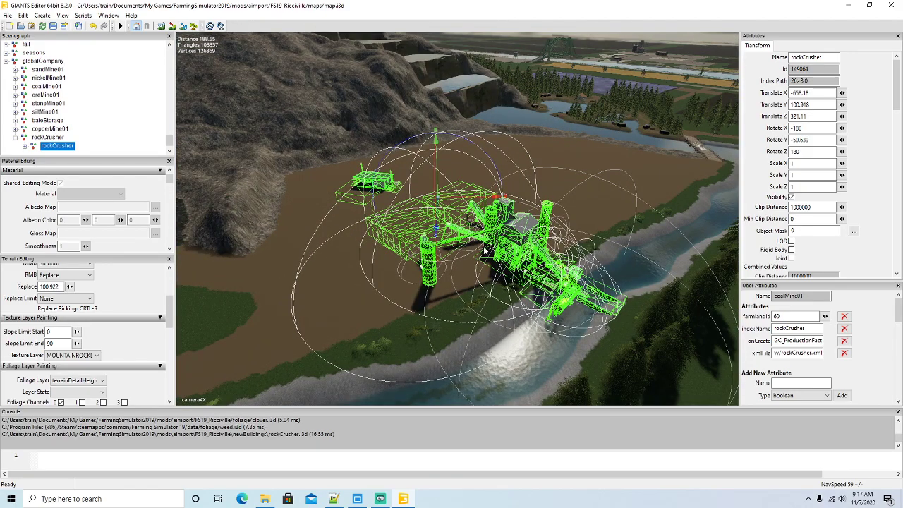
left_click_drag(469, 234, 532, 194)
left_click_drag(470, 248, 424, 206, "alt")
scroll(428, 226, "up", 3)
scroll(425, 206, "up", 5)
left_click_drag(482, 262, 534, 280, "alt")
scroll(534, 280, "down", 5)
left_click_drag(565, 200, 465, 201)
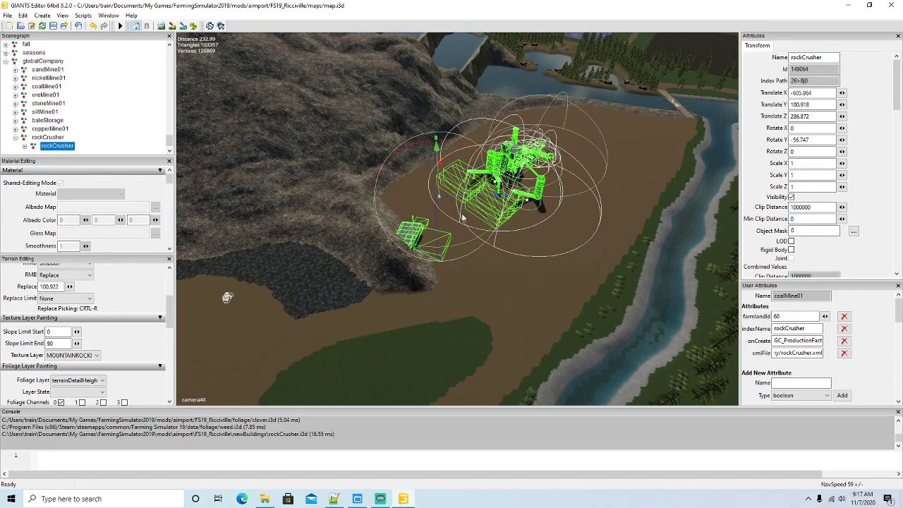
left_click_drag(441, 178, 496, 256)
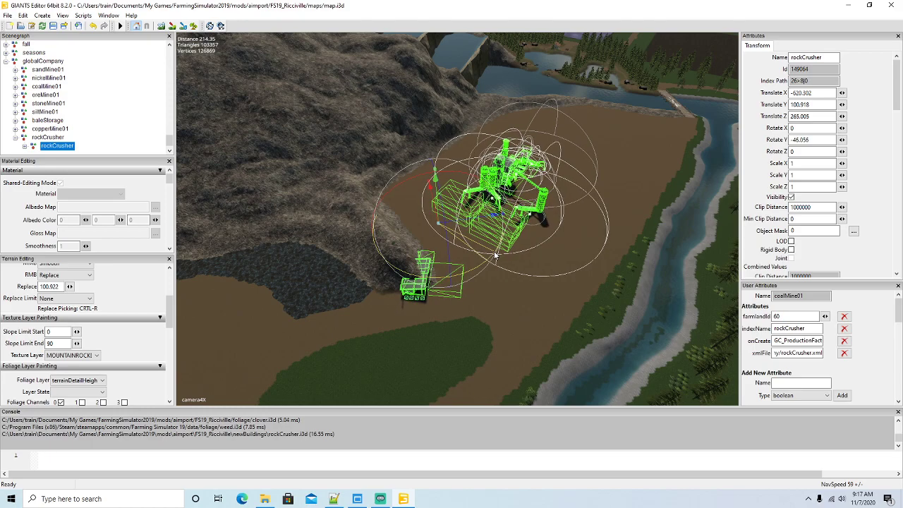
Step: Move the rockCrusher clear of the mountain's tip and flatten that tip with terrain sculpting
scroll(541, 273, "up", 4)
left_click_drag(441, 214, 537, 204)
left_click_drag(520, 264, 491, 286, "alt")
scroll(492, 287, "down", 3)
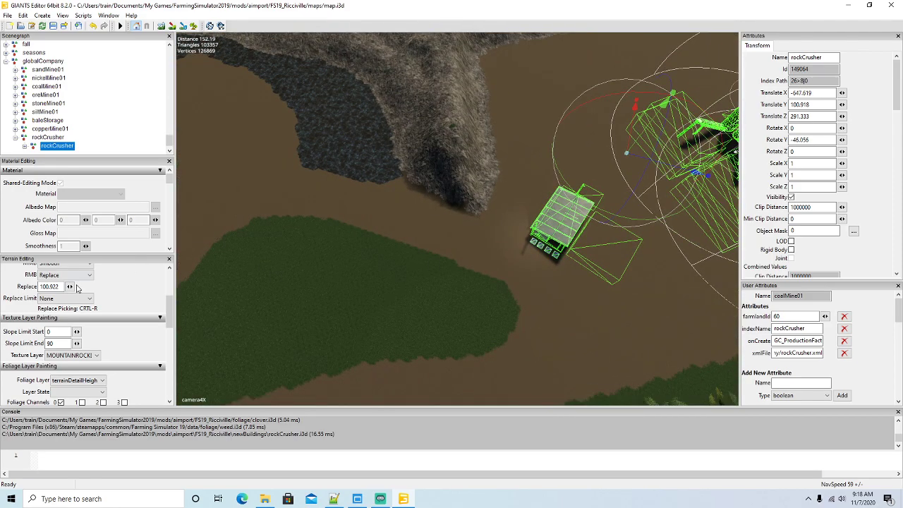
left_click(161, 26)
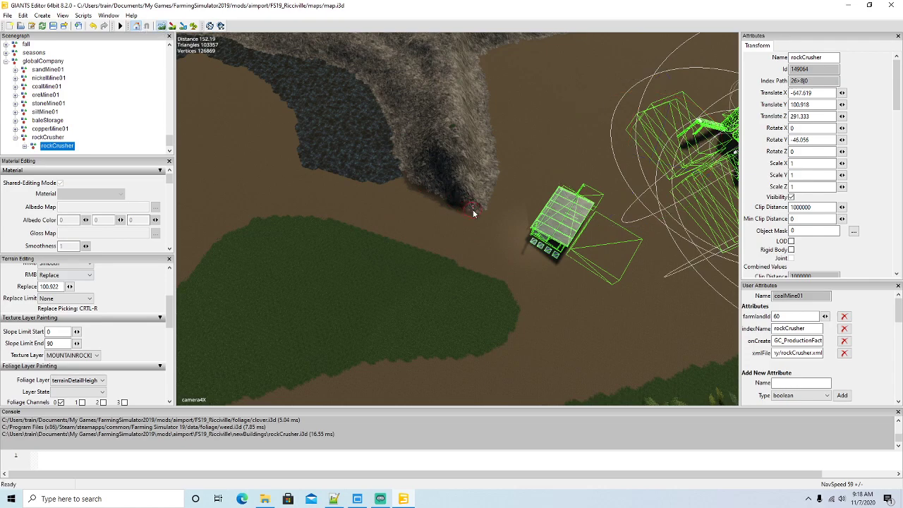
mouse_move(457, 202)
left_mouse_down()
mouse_move(489, 191)
mouse_move(435, 199)
mouse_move(408, 174)
mouse_move(472, 187)
mouse_move(484, 153)
mouse_move(468, 181)
mouse_move(422, 174)
mouse_move(424, 162)
mouse_move(482, 160)
mouse_move(482, 140)
mouse_move(437, 175)
mouse_move(465, 109)
mouse_move(442, 139)
mouse_move(416, 139)
mouse_move(428, 141)
left_mouse_up()
left_click(164, 28)
Step: Move the rockCrusher back so its small building sits on the flattened mountain tip, at about X -620, Z 271
scroll(326, 182, "down", 3)
left_click_drag(326, 182, 430, 168, "alt")
left_click_drag(556, 172, 459, 128)
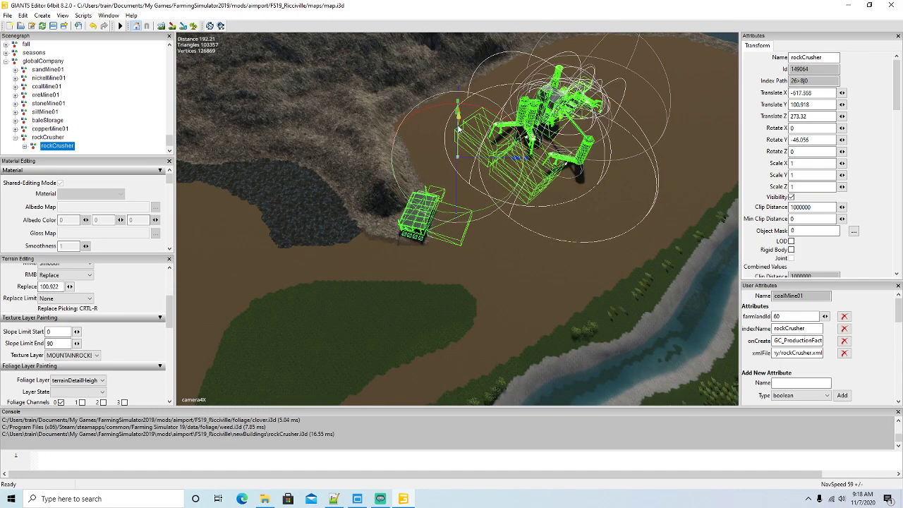
scroll(449, 231, "up", 8)
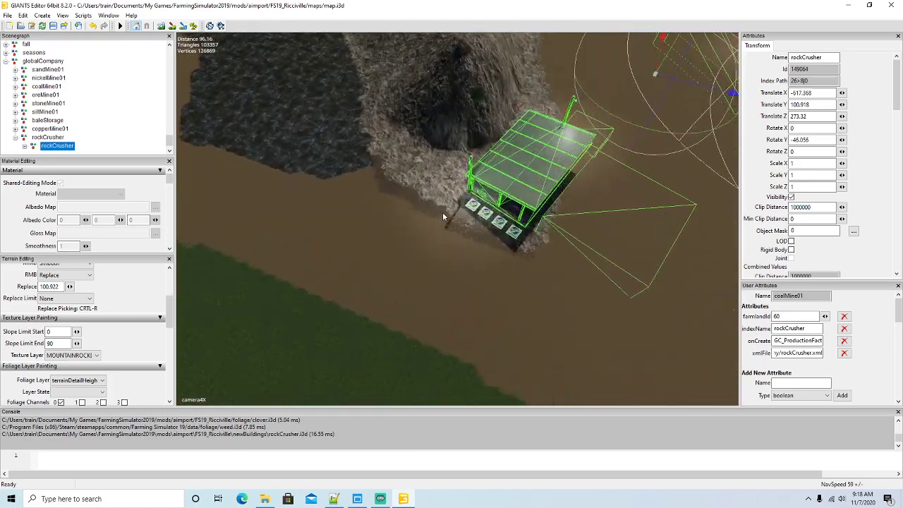
scroll(459, 206, "up", 3)
mouse_move(459, 206)
left_mouse_down("alt")
mouse_move(461, 239)
mouse_move(472, 199)
left_mouse_up("alt")
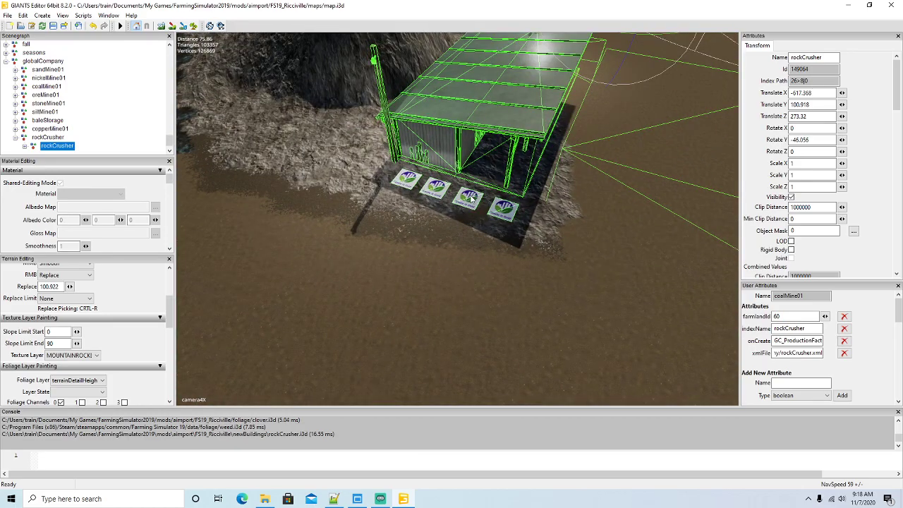
scroll(470, 199, "down", 6)
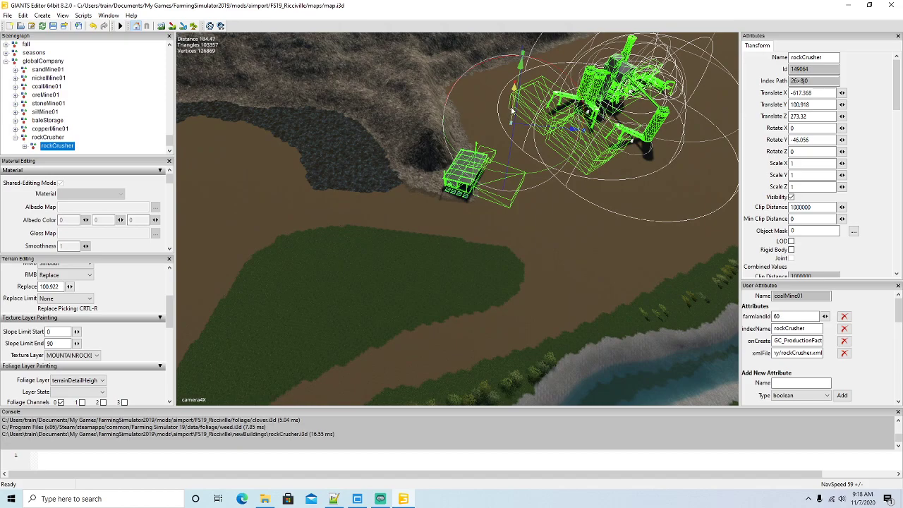
left_click_drag(512, 111, 524, 139)
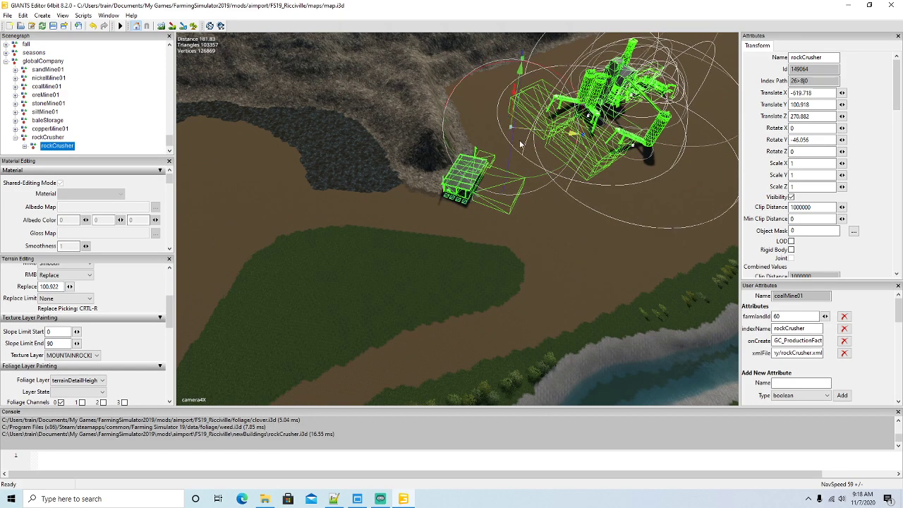
scroll(453, 215, "up", 3)
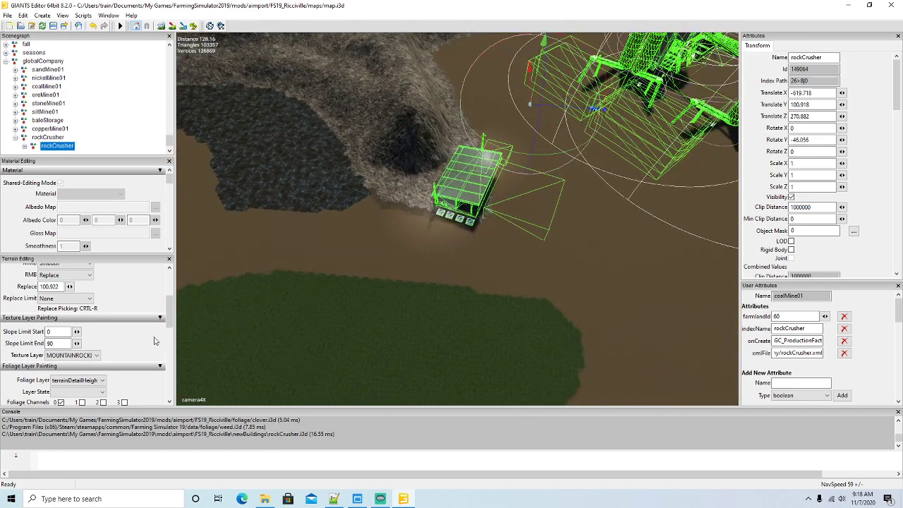
Step: Paint the rocky ground around the rockCrusher's small building with the ROUGHDIRT texture layer
left_click(98, 357)
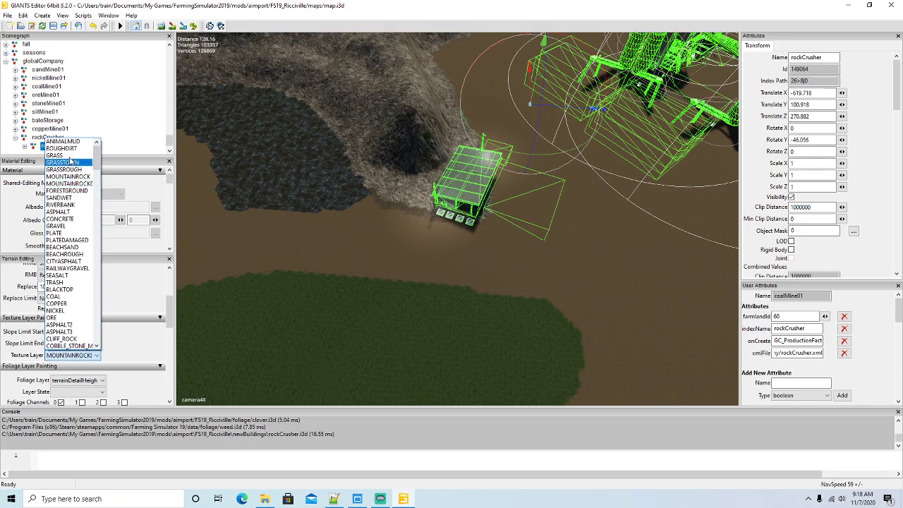
left_click(63, 148)
left_click(174, 27)
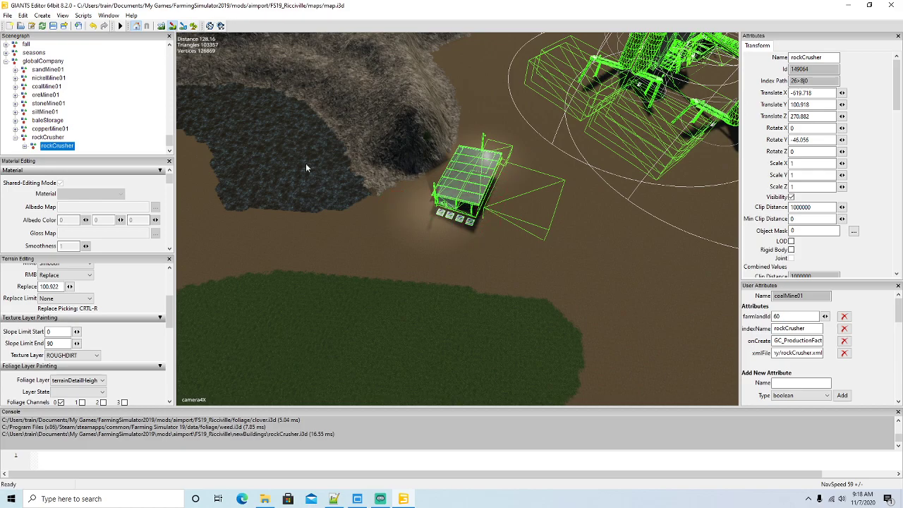
Step: Fine-tune the rockCrusher's position on the dirt area to about X -613, Z 273 and check its surroundings
left_click_drag(276, 134, 365, 179, "alt")
left_click_drag(528, 154, 526, 227)
left_click_drag(505, 144, 504, 127)
left_click_drag(510, 189, 429, 265, "alt")
scroll(463, 227, "up", 5)
scroll(460, 162, "up", 4)
scroll(309, 194, "down", 4)
scroll(324, 233, "down", 3)
scroll(323, 232, "down", 6)
scroll(442, 240, "up", 3)
scroll(428, 265, "down", 6)
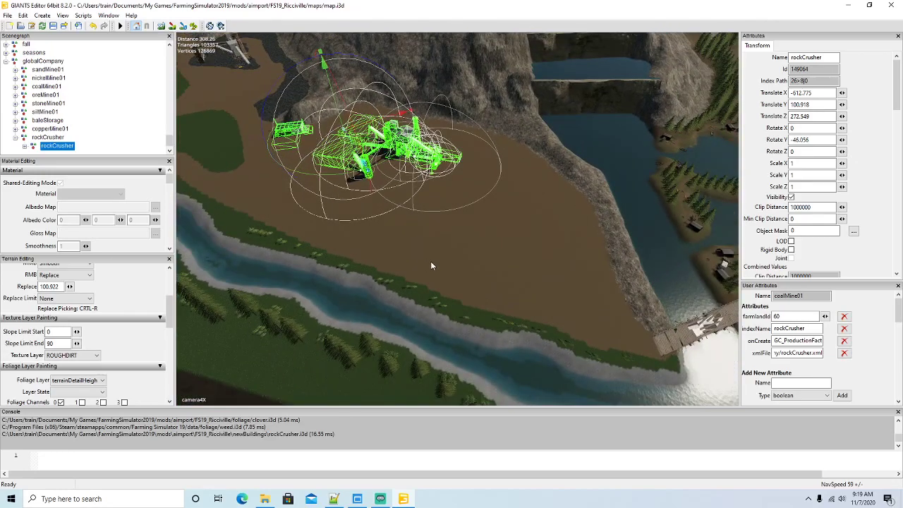
Step: Make the first palletSpawner in the rockCrusher's ExtendedPalletSpawner group visible and move it near the rocky bank, about X 42, Z 207
scroll(95, 107, "down", 1)
left_click(25, 139)
scroll(88, 100, "down", 3)
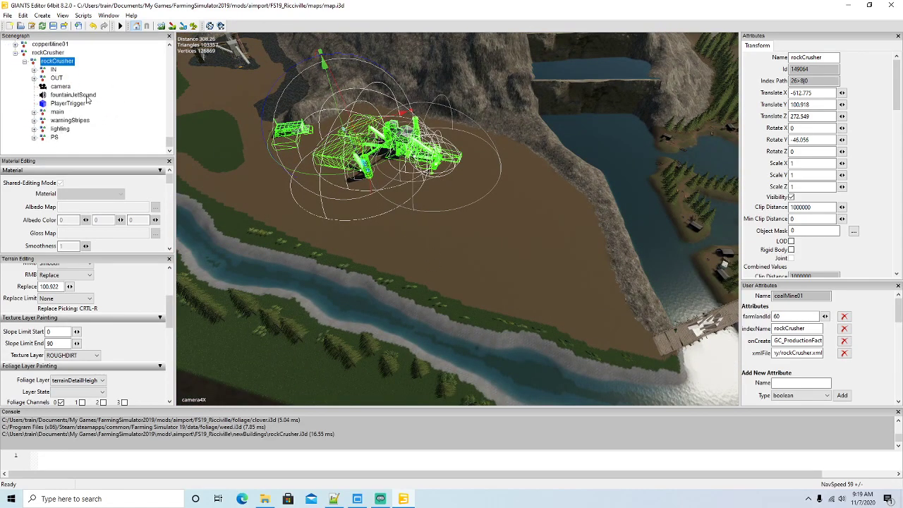
left_click(33, 78)
left_click(43, 104)
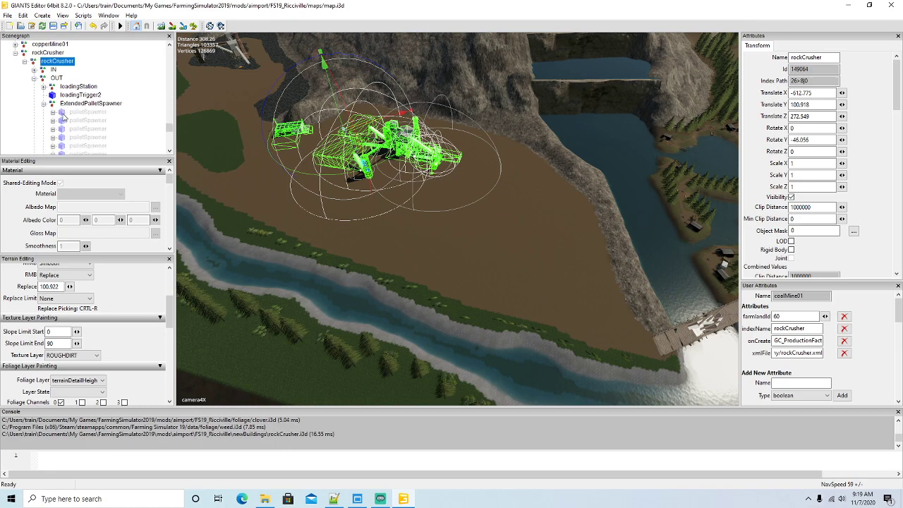
left_click(63, 113)
left_click(793, 199)
left_click_drag(483, 283, 522, 295, "alt")
left_click_drag(599, 209, 547, 278)
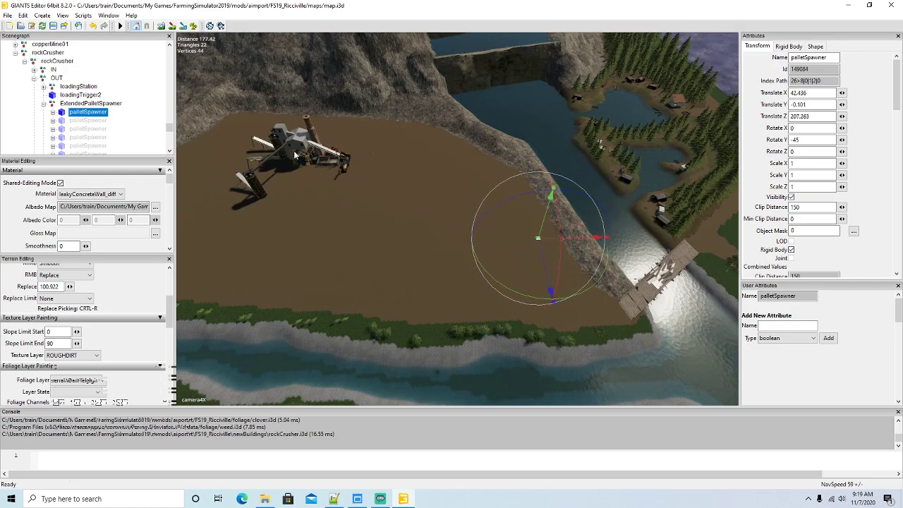
Step: Make the second palletSpawner visible and place it beside the first along the bank, at about X 53, Z 194
left_click(62, 121)
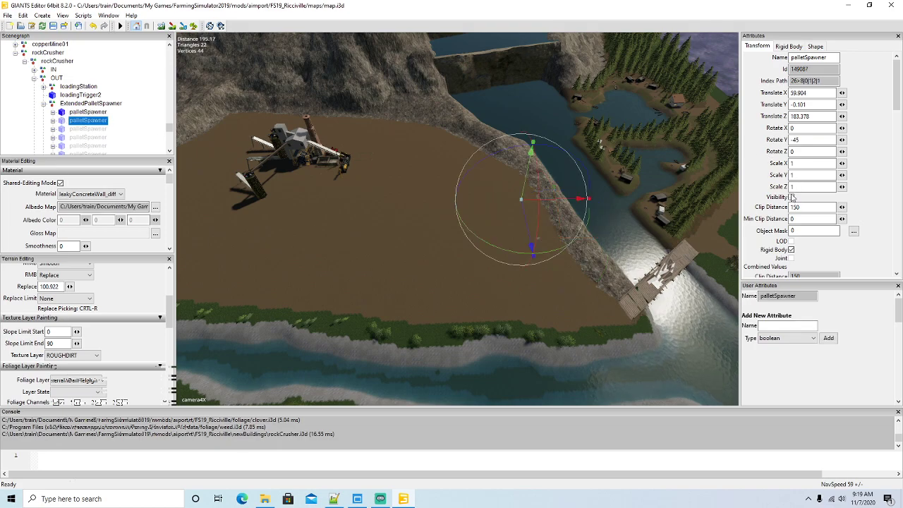
scroll(541, 276, "up", 4)
left_click_drag(566, 245, 583, 254, "alt")
left_click_drag(553, 153, 525, 179, "alt")
left_click_drag(558, 127, 566, 150)
left_click_drag(602, 103, 609, 104)
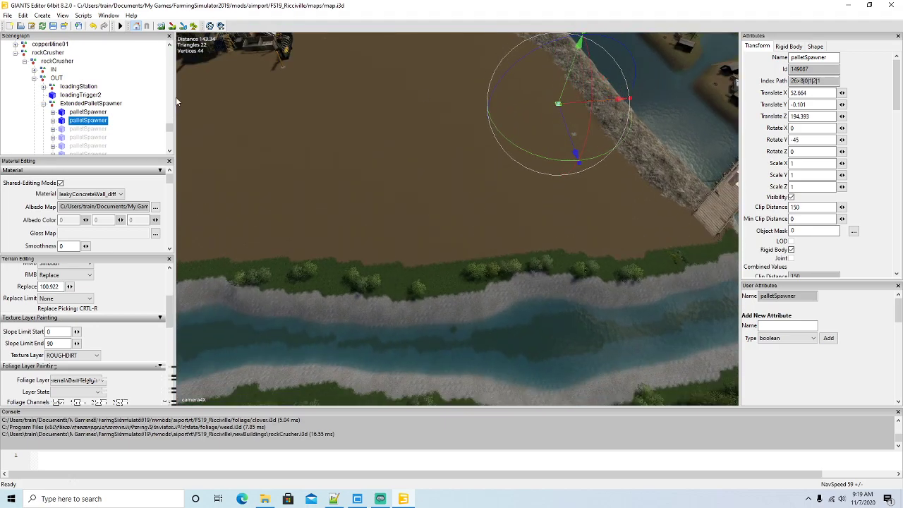
Step: Make the third palletSpawner visible and continue the row along the bank with it, at about X 62, Z 183
left_click(63, 130)
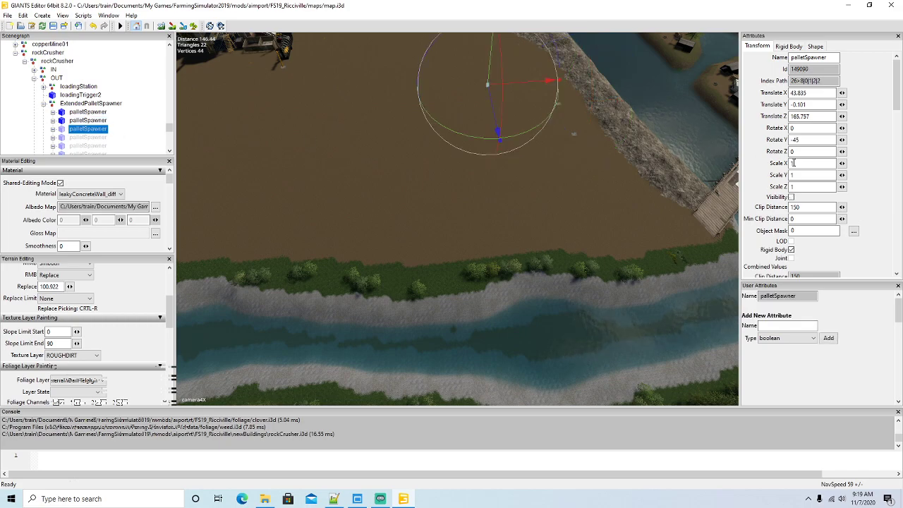
left_click(791, 198)
left_click_drag(542, 193, 529, 156, "alt")
left_click_drag(522, 119, 577, 117)
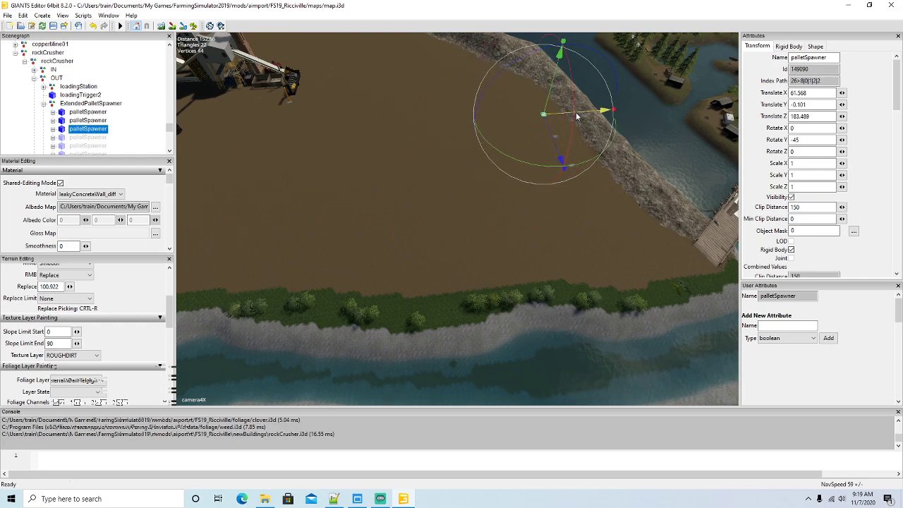
Step: Make the fourth palletSpawner visible and move it to the end of the row, at about X 69, Z 174
left_click(62, 137)
left_click(791, 197)
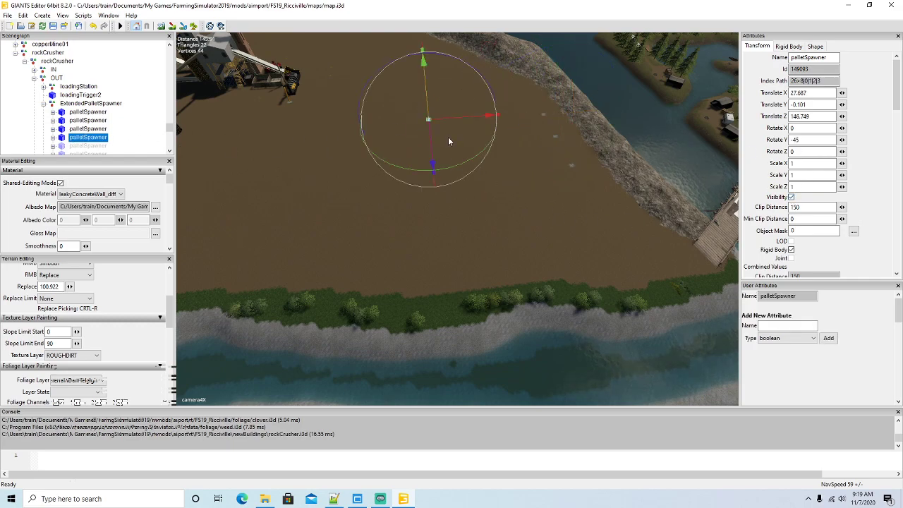
left_click_drag(456, 117, 566, 99)
Step: Make the fifth palletSpawner visible and line it up after the fourth, at about X 72, Z 161
scroll(76, 119, "down", 1)
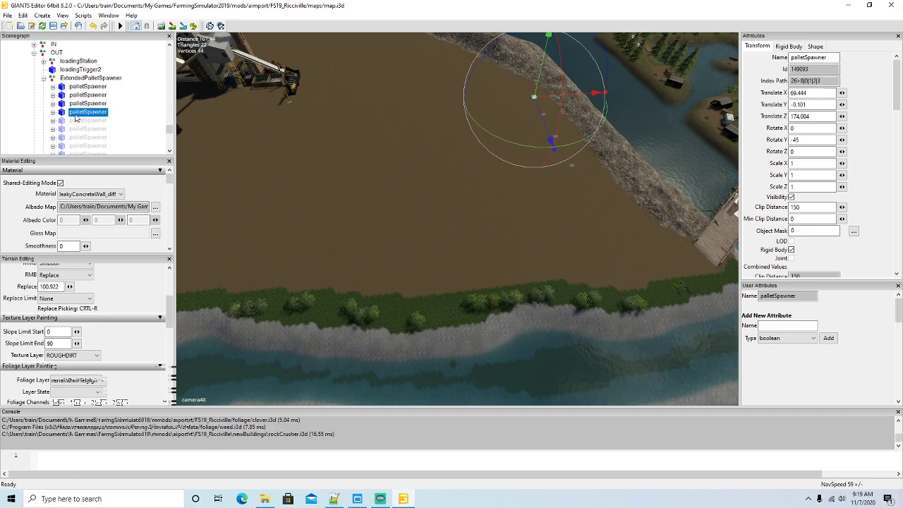
left_click(65, 121)
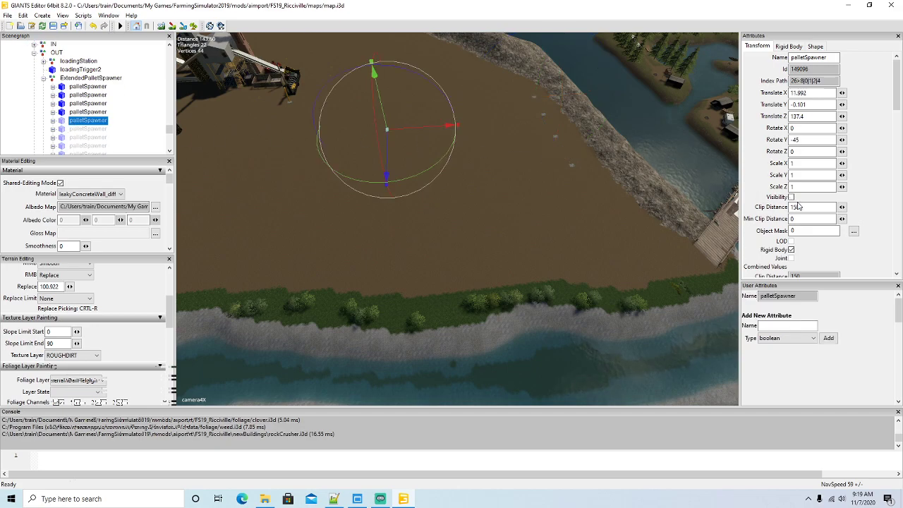
left_click_drag(402, 128, 541, 133)
left_click_drag(459, 198, 616, 184, "alt")
scroll(417, 134, "up", 5)
left_click_drag(624, 154, 491, 131)
left_click_drag(486, 84, 489, 78)
left_click_drag(513, 167, 498, 169, "alt")
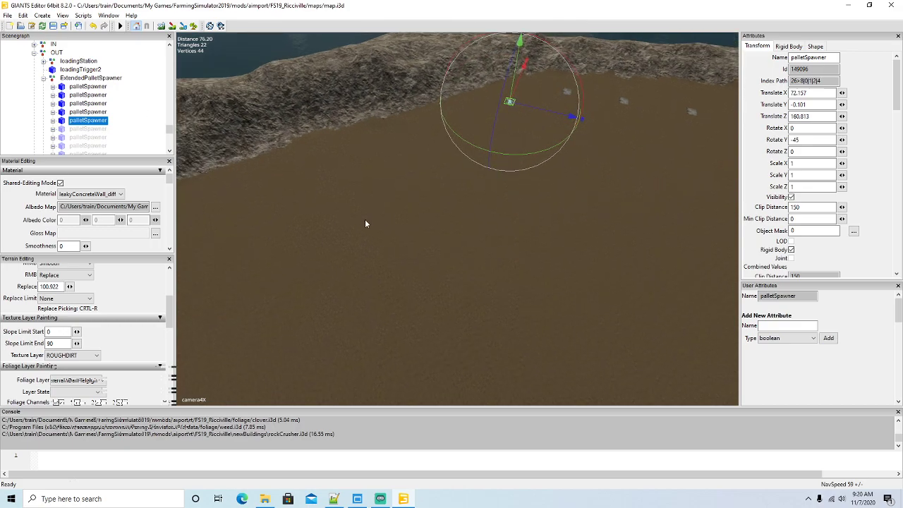
Step: Make the sixth palletSpawner visible and move it past the fifth along the bank, to about X 72, Z 148
scroll(365, 224, "down", 5)
left_click(62, 129)
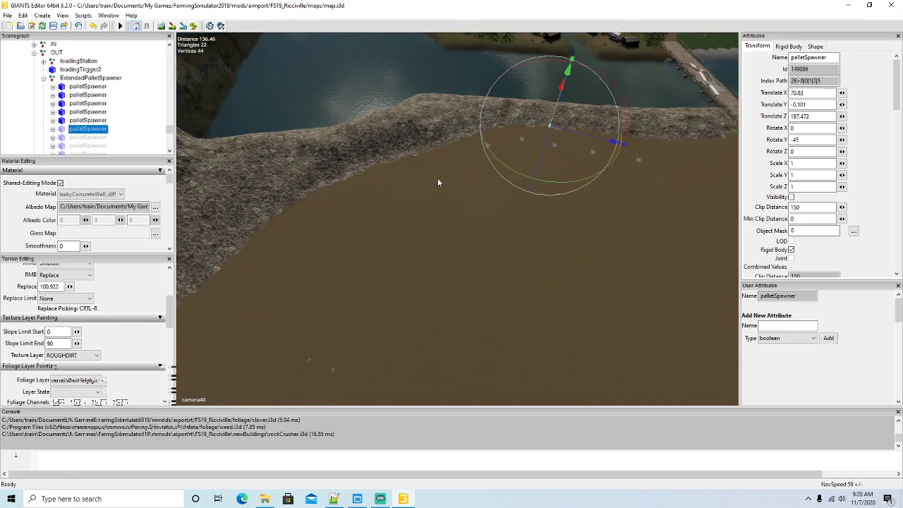
left_click(790, 197)
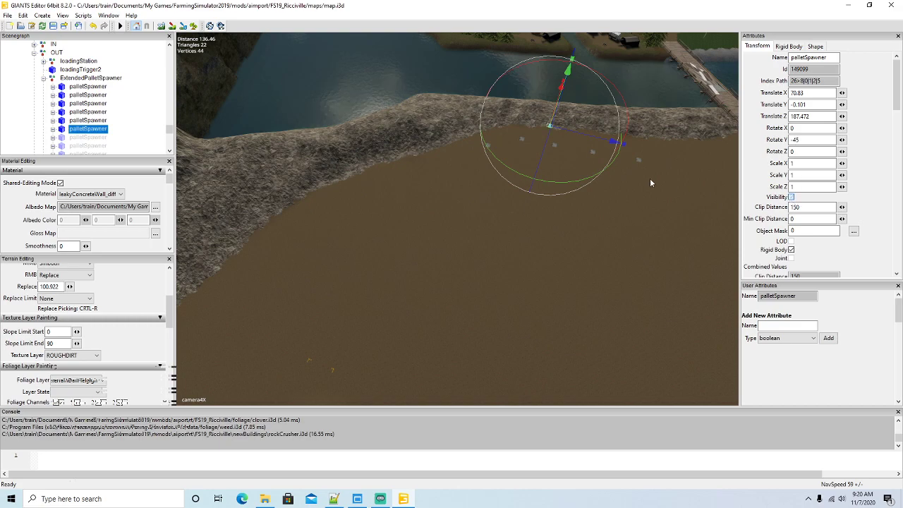
left_click_drag(584, 136, 483, 172)
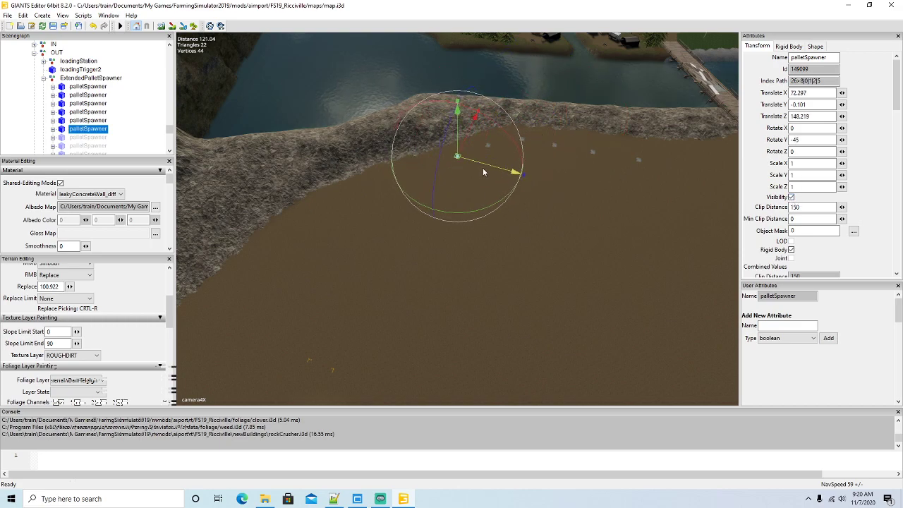
Step: Make the seventh palletSpawner visible and extend the row with it, at about X 74, Z 132
left_click(67, 138)
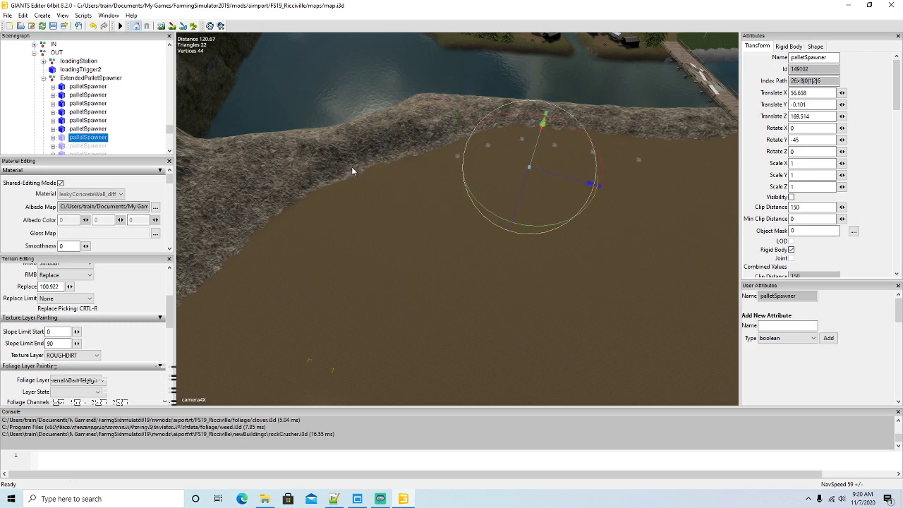
left_click(791, 197)
left_click_drag(570, 184, 473, 178)
left_click_drag(460, 139, 427, 160)
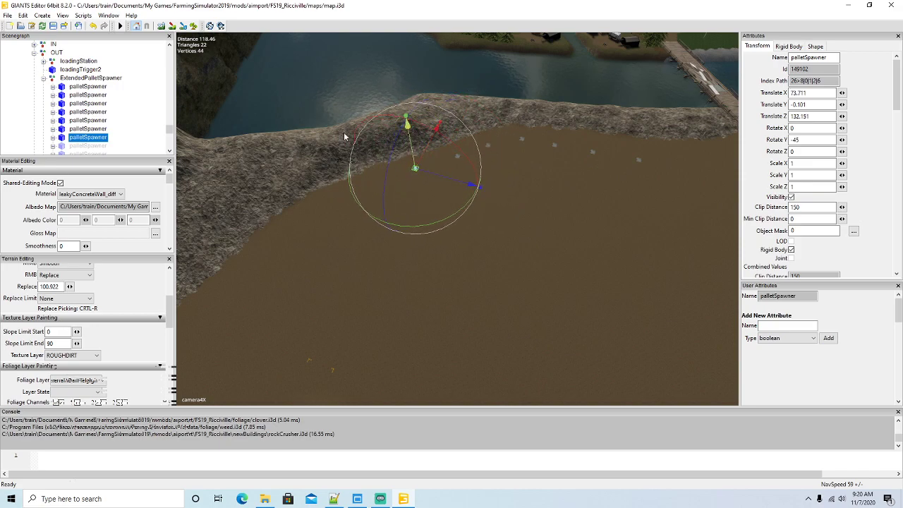
Step: Make the eighth palletSpawner visible and extend the row along the bank with it, at about X 74, Z 117
scroll(115, 99, "down", 1)
left_click(61, 112)
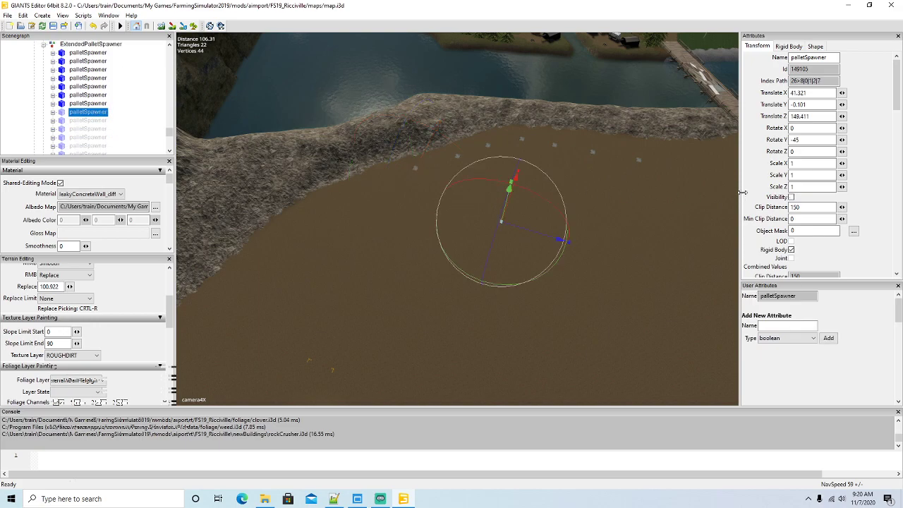
left_click(791, 198)
left_click_drag(547, 240, 459, 263)
Step: Make the ninth palletSpawner visible and place it past the eighth in the row, at about X 72, Z 100
scroll(73, 105, "down", 1)
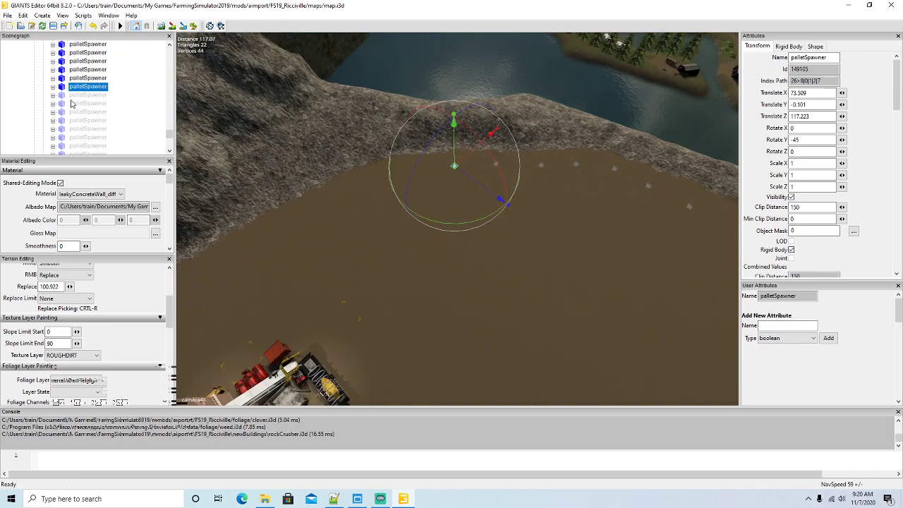
left_click(63, 96)
left_click(791, 198)
left_click_drag(553, 337, 433, 190)
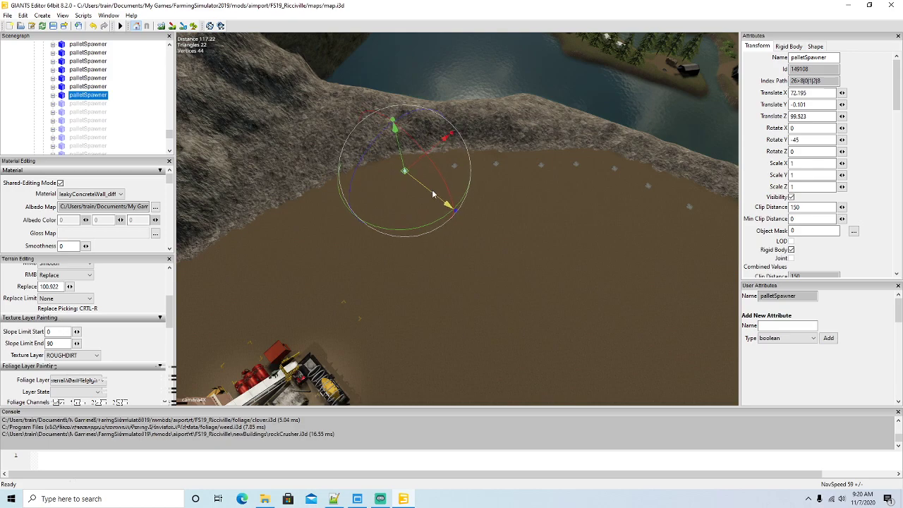
Step: Make the tenth palletSpawner visible and start a second row in front of the first, at about X 61, Z 163
scroll(115, 107, "down", 1)
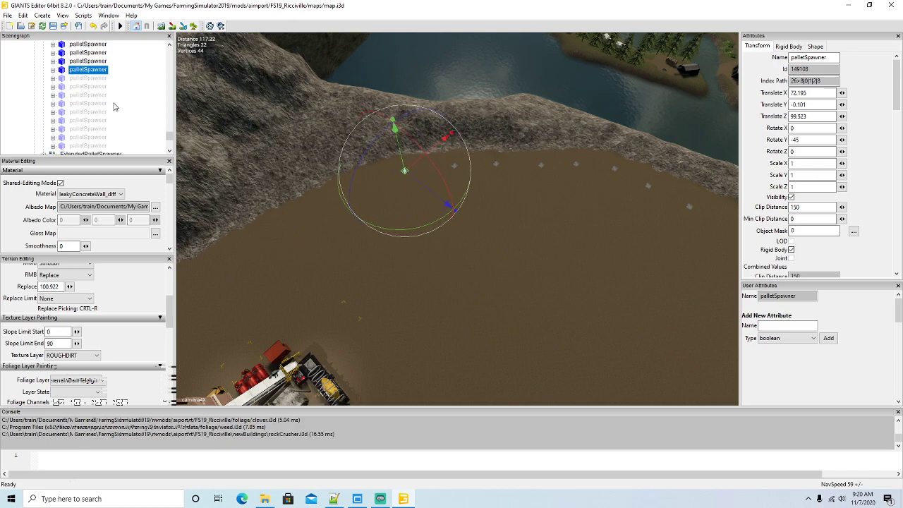
left_click(62, 78)
left_click(791, 197)
left_click_drag(633, 138, 611, 207)
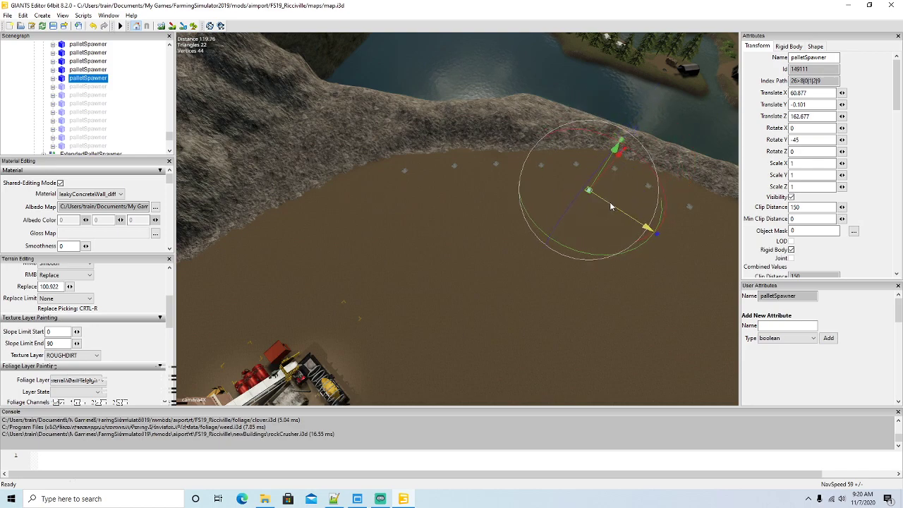
Step: Make the eleventh palletSpawner visible and line it up beside the tenth in the second row, at about X 64, Z 151
left_click(65, 89)
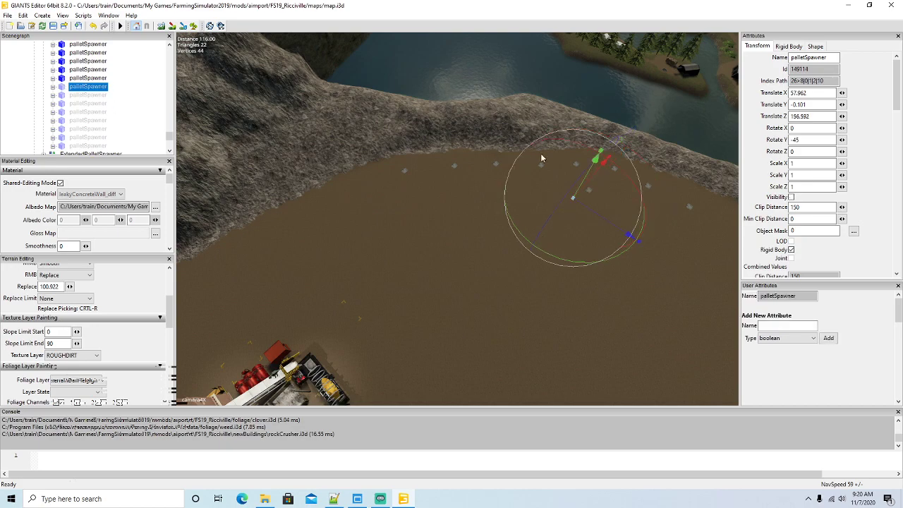
left_click(791, 197)
left_click_drag(616, 225, 589, 211)
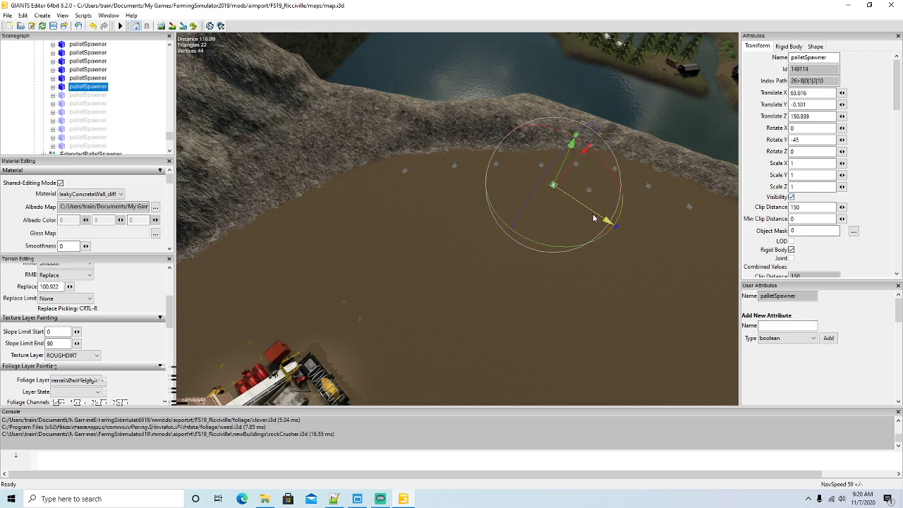
left_click_drag(564, 176, 562, 179)
Step: Make the twelfth and thirteenth palletSpawners visible and add them to the second row, the thirteenth at about X 66, Z 124
left_click(74, 94)
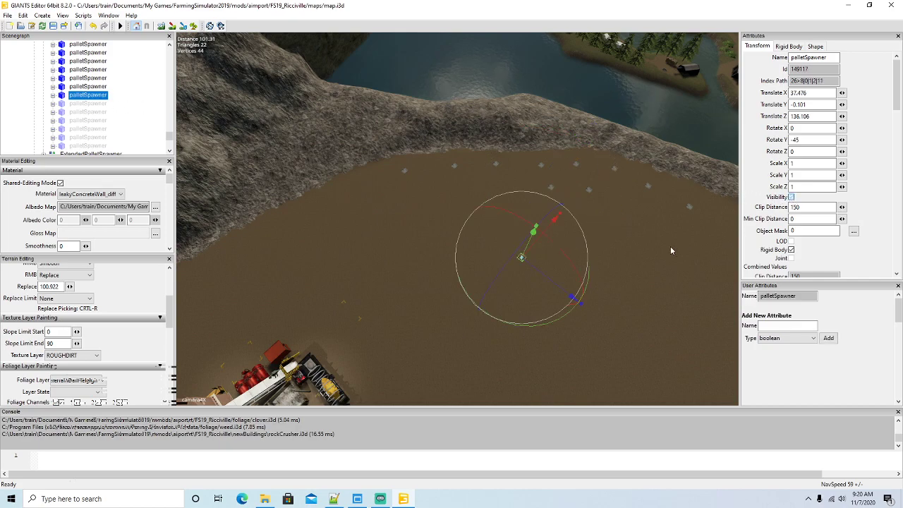
left_click_drag(562, 288, 545, 209)
left_click(64, 106)
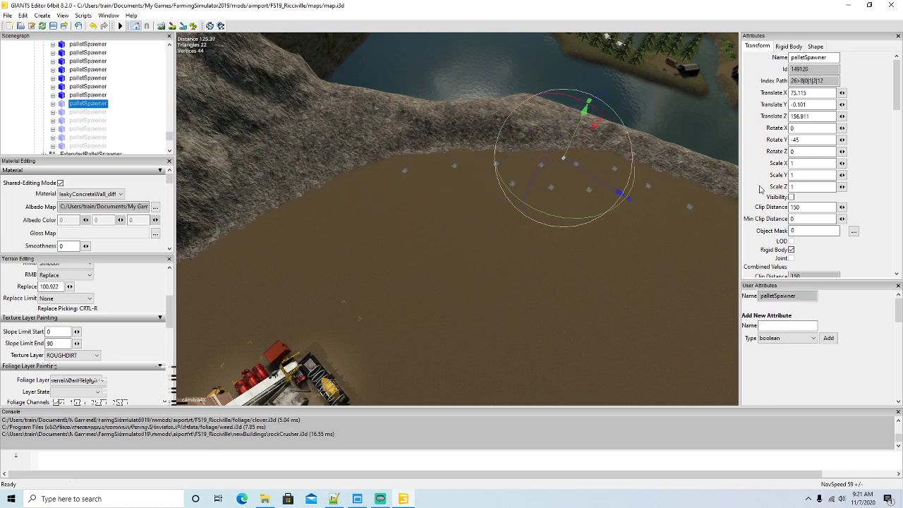
left_click(790, 197)
left_click_drag(584, 160, 491, 194)
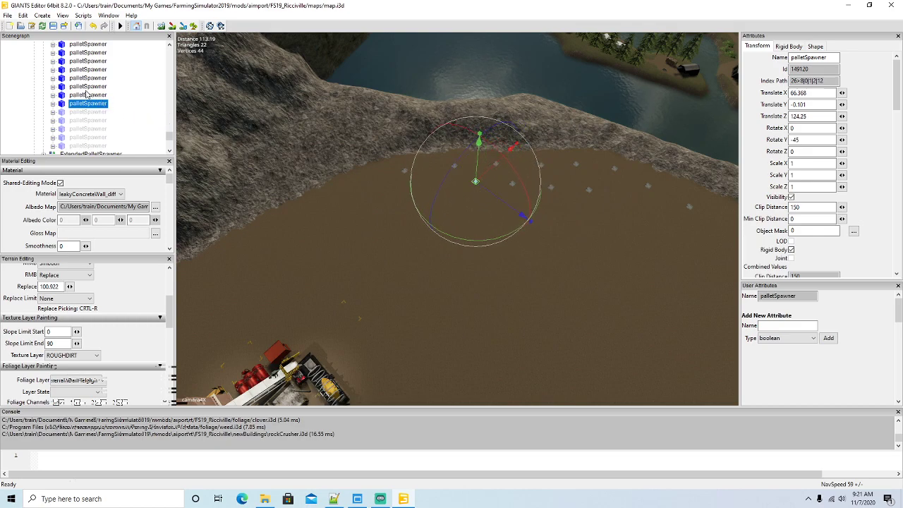
Step: Make the fourteenth palletSpawner visible and place it at the bridge end of the second row, at about X 48, Z 182
left_click(62, 113)
left_click(792, 197)
left_click_drag(552, 227, 531, 284)
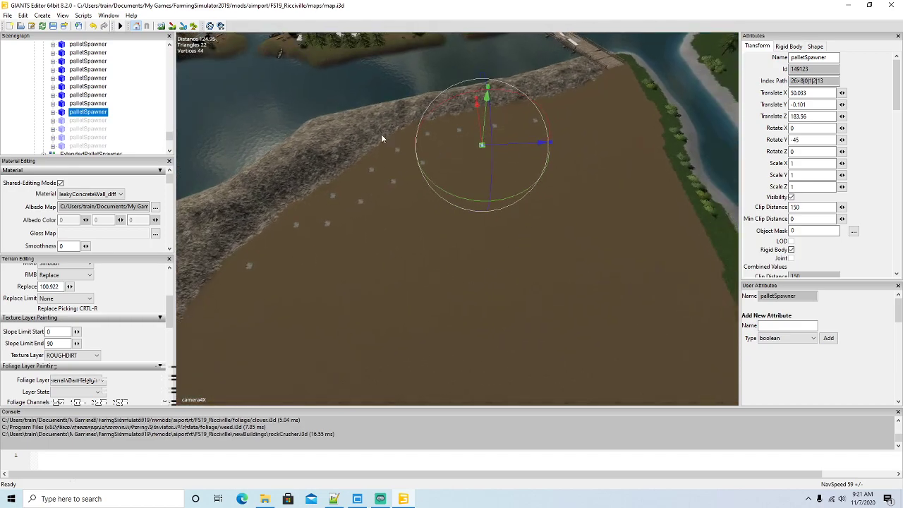
left_click_drag(479, 139, 480, 143)
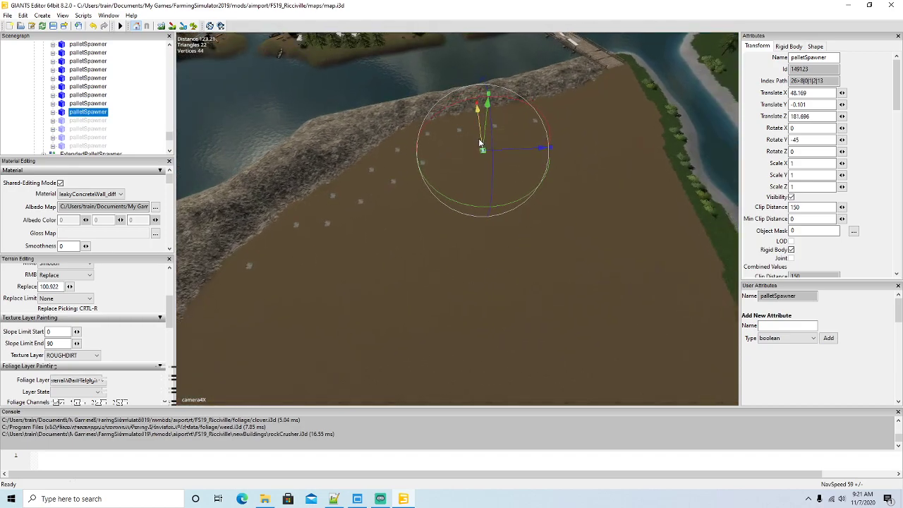
Step: Make the fifteenth palletSpawner visible and move it beyond the fourteenth in the second row, at about X 40, Z 194
left_click(61, 120)
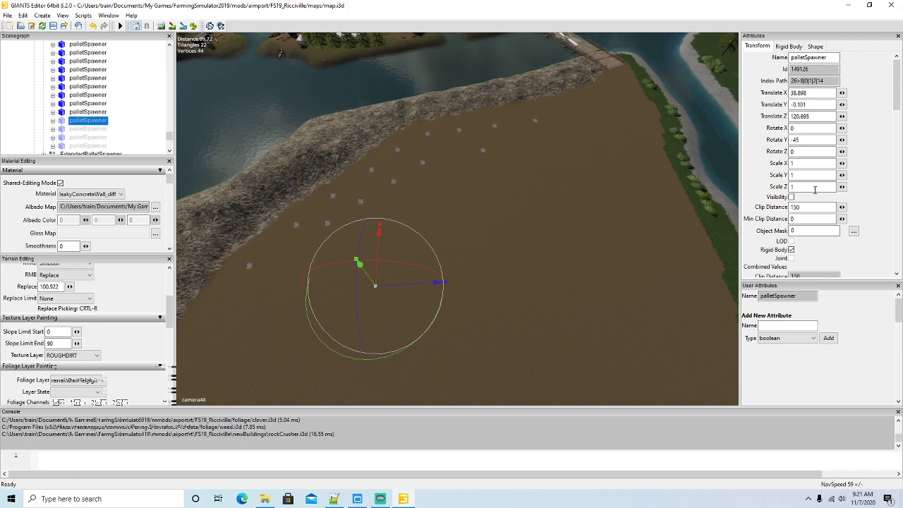
left_click(792, 198)
left_click_drag(380, 281, 355, 244)
scroll(606, 210, "up", 4)
scroll(399, 220, "down", 4)
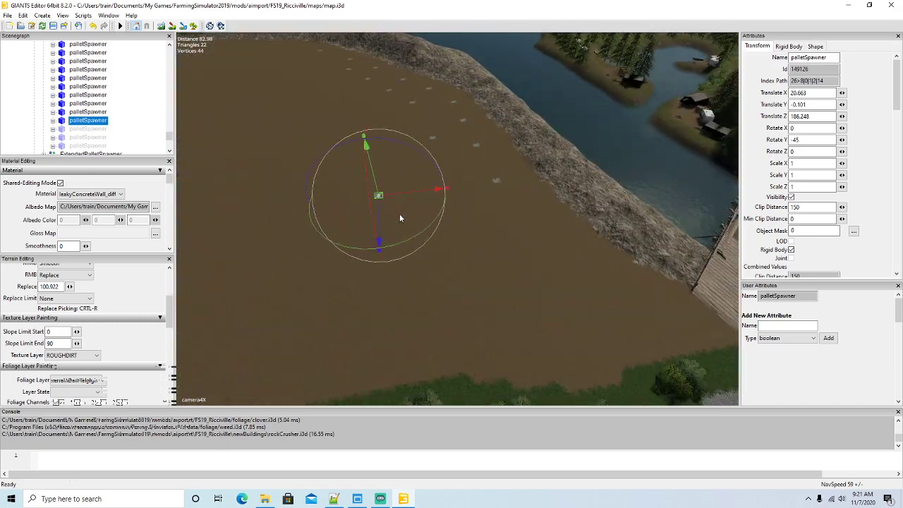
left_click_drag(401, 199, 471, 167)
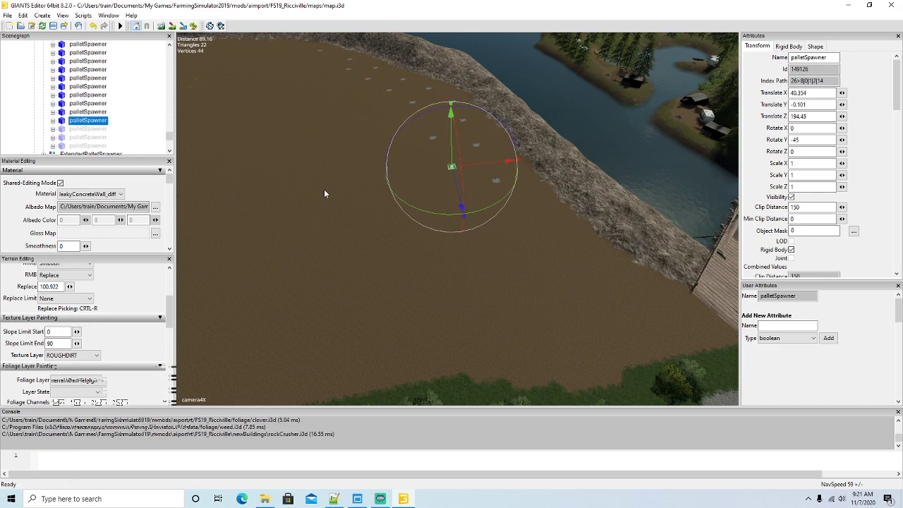
Step: Make the sixteenth palletSpawner visible and start a third row inland with it, at about X 34, Z 182
left_click(64, 130)
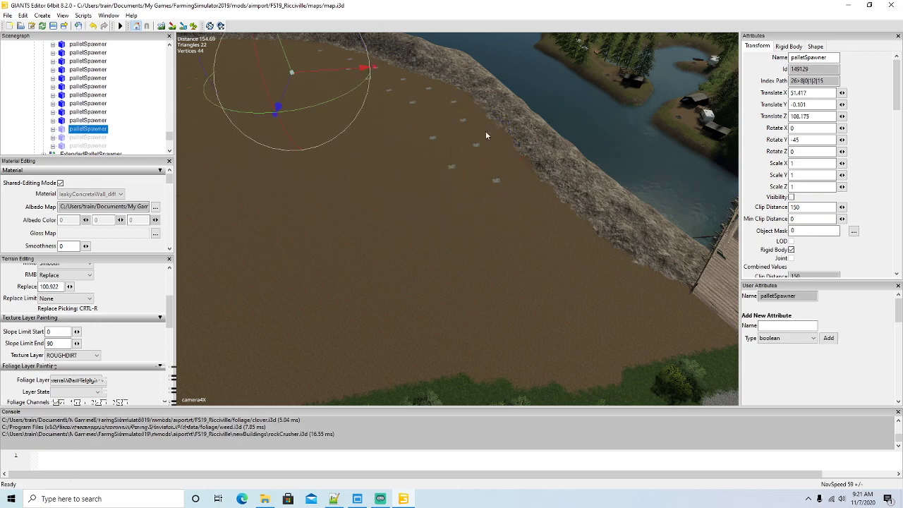
left_click(792, 197)
left_click_drag(504, 229, 510, 290, "alt")
scroll(437, 136, "up", 4)
scroll(512, 275, "down", 5)
left_click_drag(446, 227, 472, 296)
left_click_drag(468, 263, 547, 287)
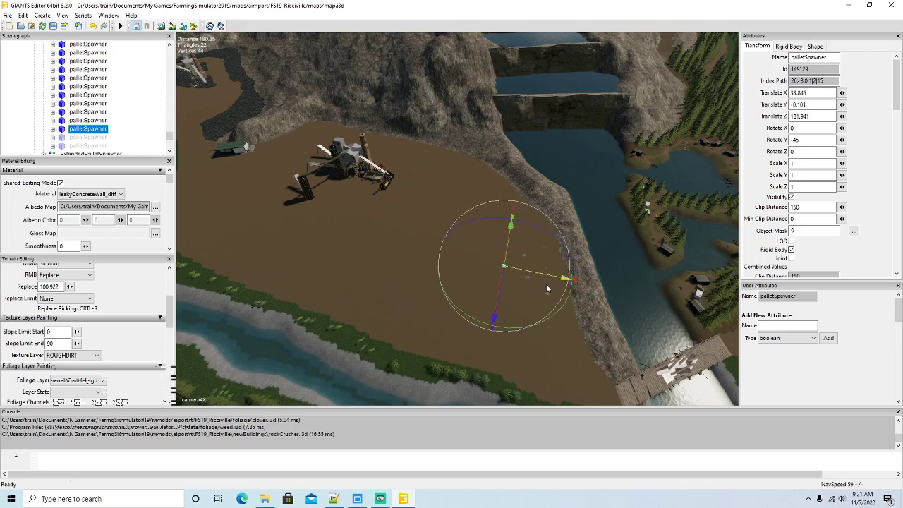
Step: Make the seventeenth palletSpawner visible and place it next to the sixteenth in the third row, at about X 48, Z 168
left_click(64, 138)
left_click(791, 198)
mouse_move(601, 290)
left_mouse_down("alt")
mouse_move(630, 249)
mouse_move(611, 295)
left_mouse_up("alt")
scroll(630, 249, "up", 3)
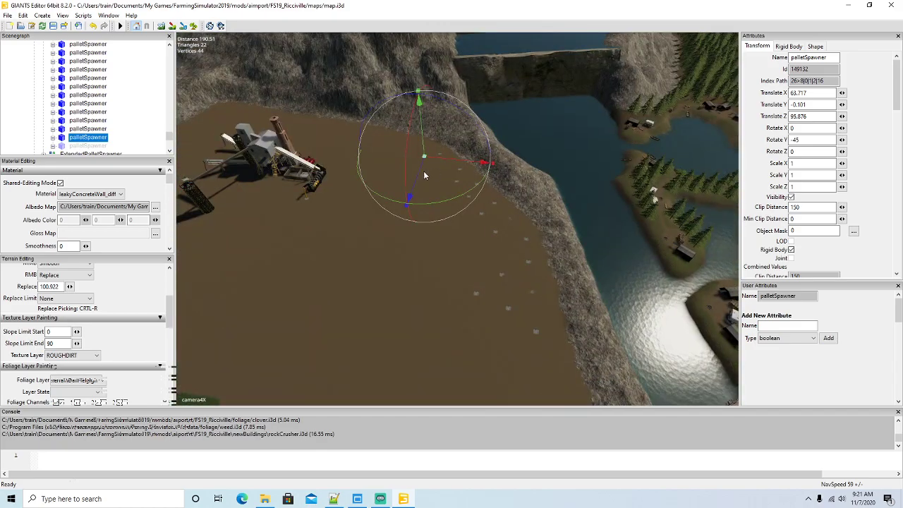
left_click_drag(412, 200, 441, 293)
left_click_drag(439, 242, 484, 271)
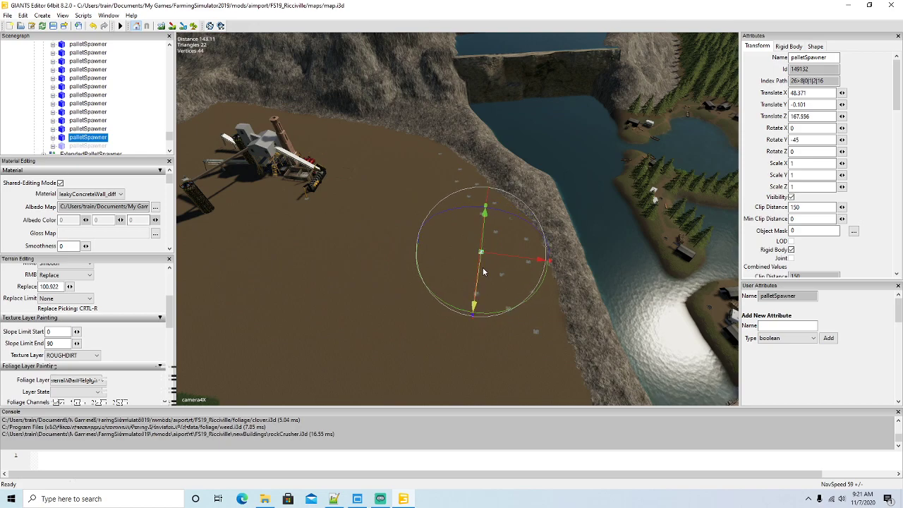
Step: Make the eighteenth palletSpawner visible and move it past the ninth at the far end of the first row, to about X 69, Z 88
left_click(62, 146)
left_click(790, 197)
left_click_drag(613, 230, 685, 259, "alt")
scroll(516, 195, "up", 3)
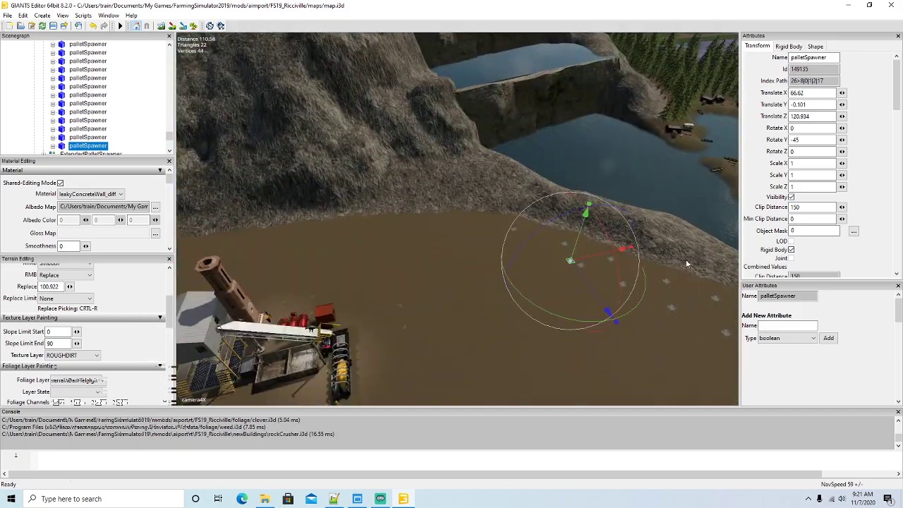
left_click_drag(605, 257, 487, 252)
left_click_drag(510, 224, 490, 304)
Step: Move the thirteenth palletSpawner out of the second row to the end of the first row, at about X 65, Z 77
scroll(452, 303, "up", 3)
left_click_drag(425, 237, 625, 290, "alt")
scroll(625, 291, "down", 5)
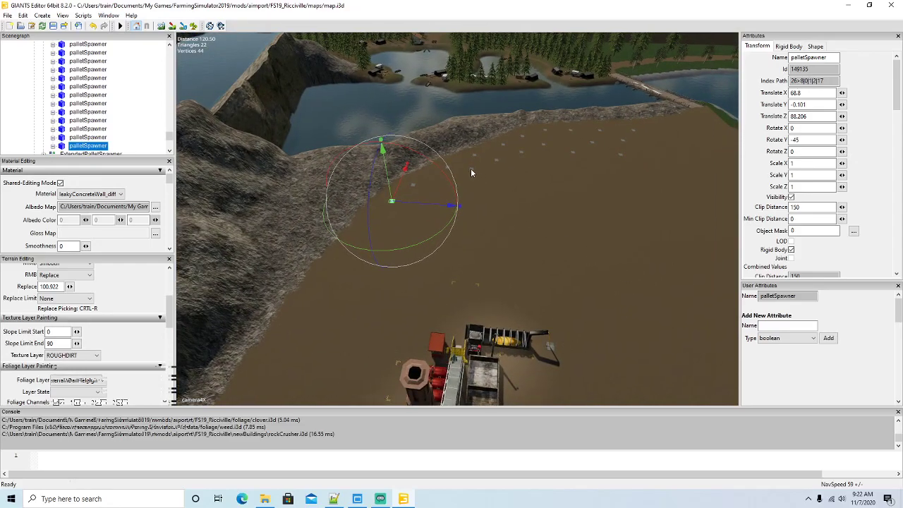
left_click(471, 169)
left_click_drag(455, 181, 393, 223)
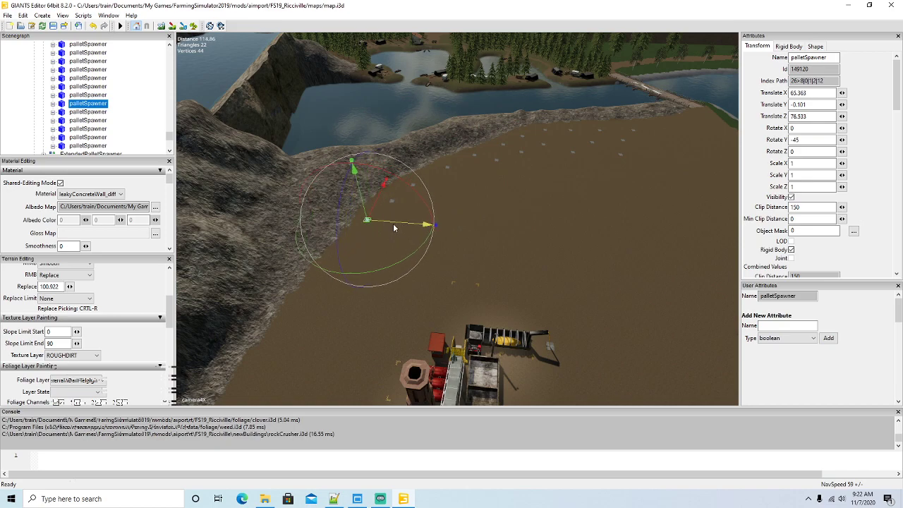
Step: Move the twelfth palletSpawner past the thirteenth at the end of the first row, to about X 58, Z 66
left_click(495, 165)
left_click_drag(517, 163, 338, 275)
left_click_drag(413, 245, 365, 248)
Step: Set the terrain replace height to 100 and level the ground below the crusher's conveyor, inside the striped corner markers
left_click_drag(421, 271, 306, 289, "alt")
scroll(508, 220, "up", 5)
scroll(476, 265, "down", 6)
scroll(482, 263, "up", 10)
scroll(299, 278, "up", 4)
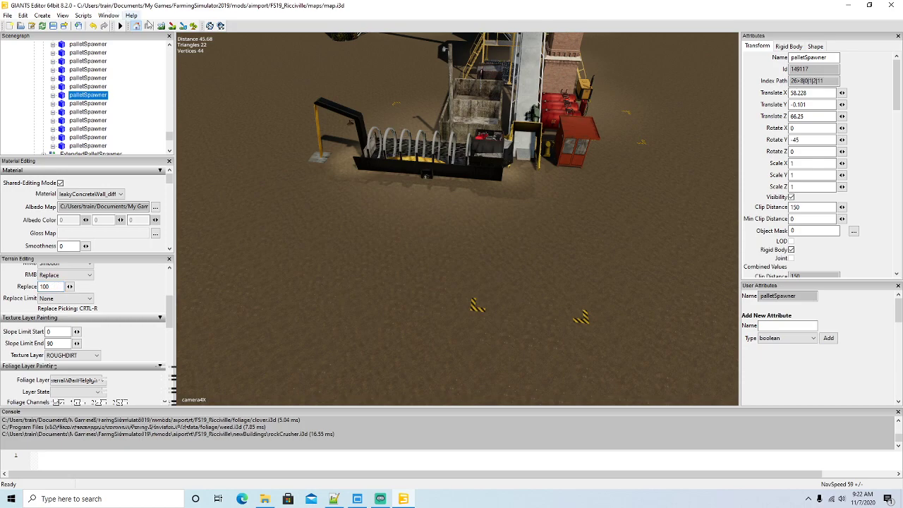
left_click(162, 25)
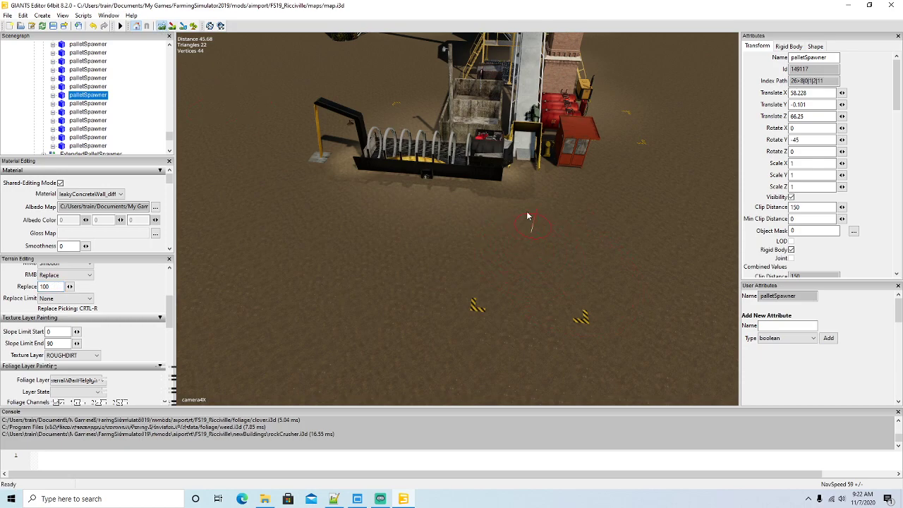
right_click(521, 180)
mouse_move(525, 227)
right_mouse_down()
mouse_move(519, 258)
mouse_move(506, 201)
mouse_move(504, 242)
mouse_move(520, 285)
mouse_move(539, 286)
mouse_move(541, 196)
mouse_move(494, 251)
mouse_move(495, 197)
mouse_move(492, 263)
mouse_move(551, 282)
mouse_move(491, 236)
mouse_move(524, 261)
right_mouse_up()
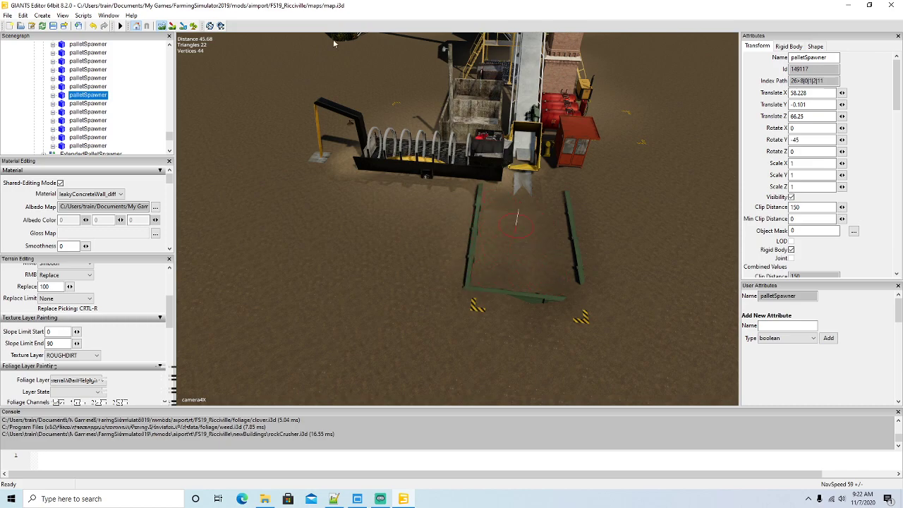
left_click(163, 26)
Step: Choose the GRAVEL texture layer and paint it over the ground around all the palletSpawners, up to the rocky bank
mouse_move(303, 137)
left_mouse_down("alt")
mouse_move(360, 177)
mouse_move(491, 169)
mouse_move(476, 193)
mouse_move(340, 166)
mouse_move(506, 185)
mouse_move(650, 149)
mouse_move(642, 135)
mouse_move(418, 168)
left_mouse_up("alt")
scroll(491, 168, "down", 10)
scroll(418, 168, "down", 5)
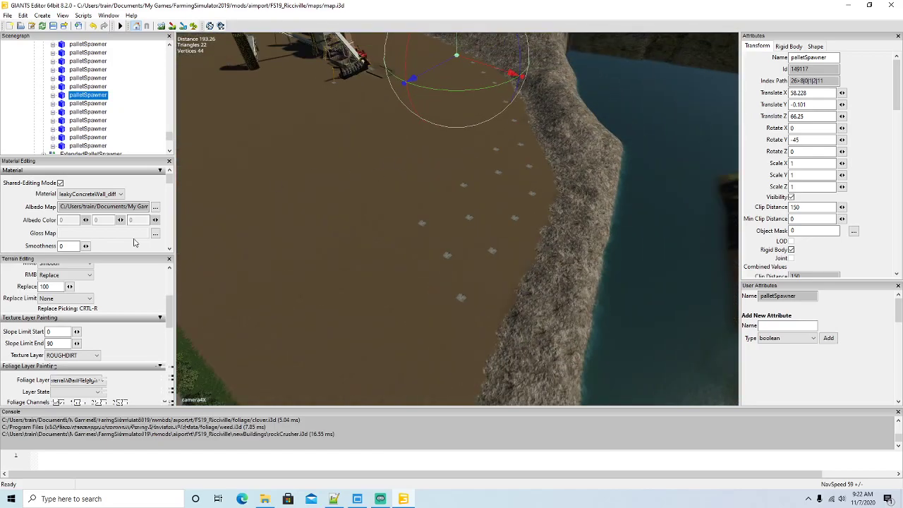
left_click(97, 354)
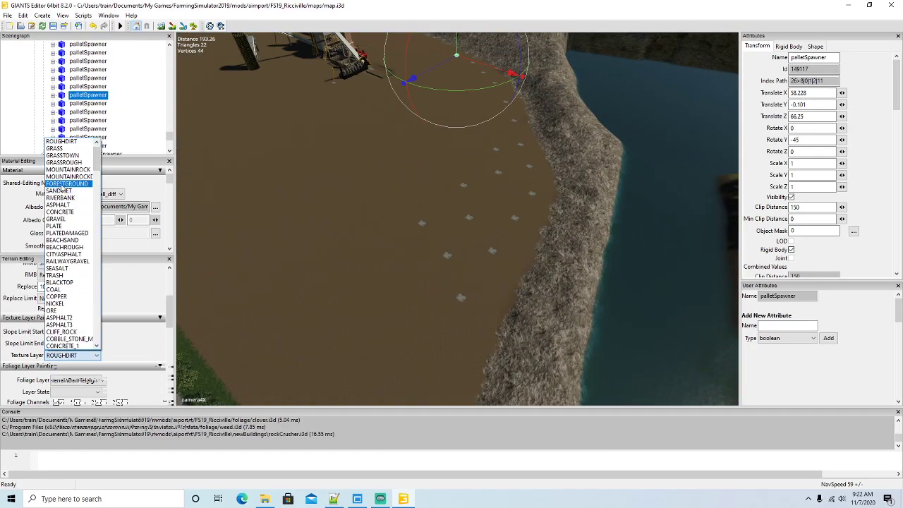
left_click(56, 218)
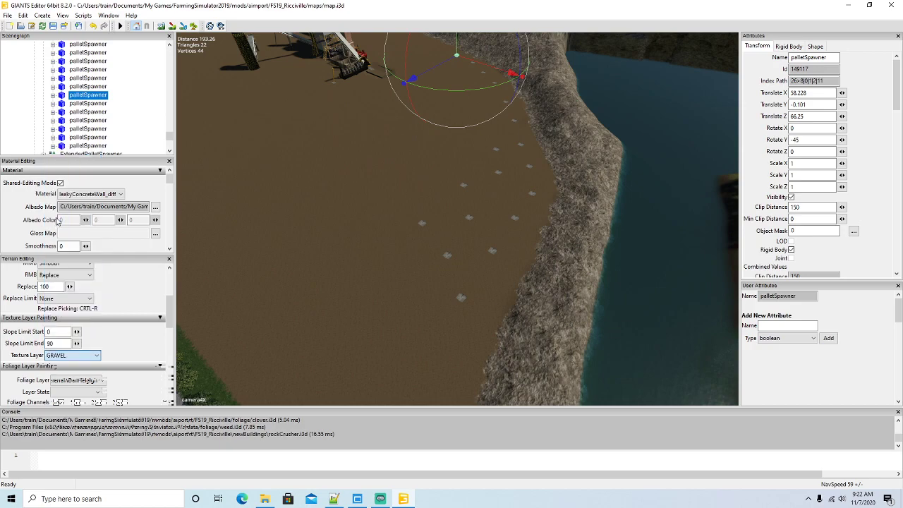
left_click(172, 26)
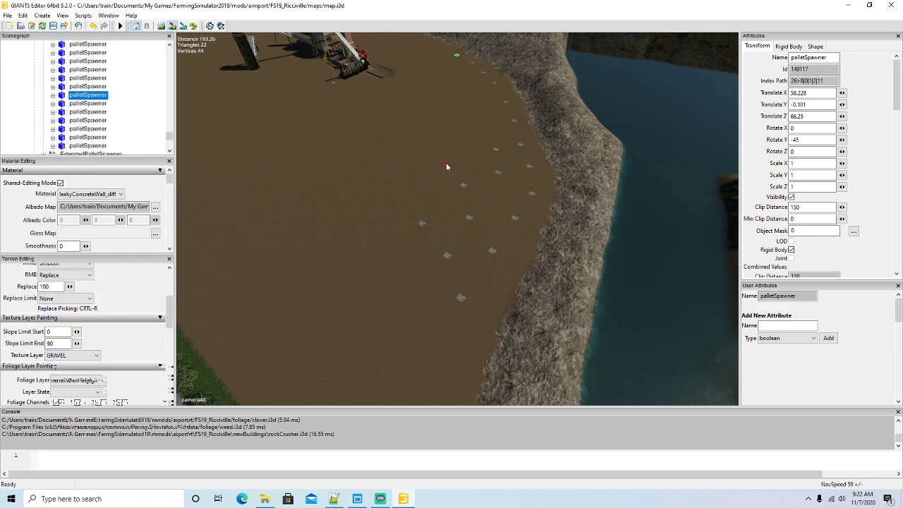
mouse_move(458, 64)
left_mouse_down()
mouse_move(494, 83)
mouse_move(524, 153)
mouse_move(534, 190)
mouse_move(511, 246)
left_mouse_up()
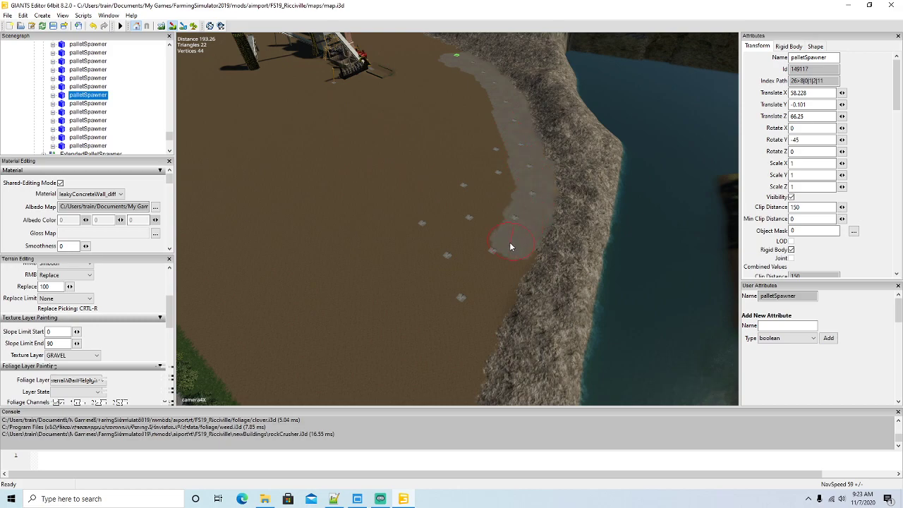
left_click_drag(484, 306, 446, 248)
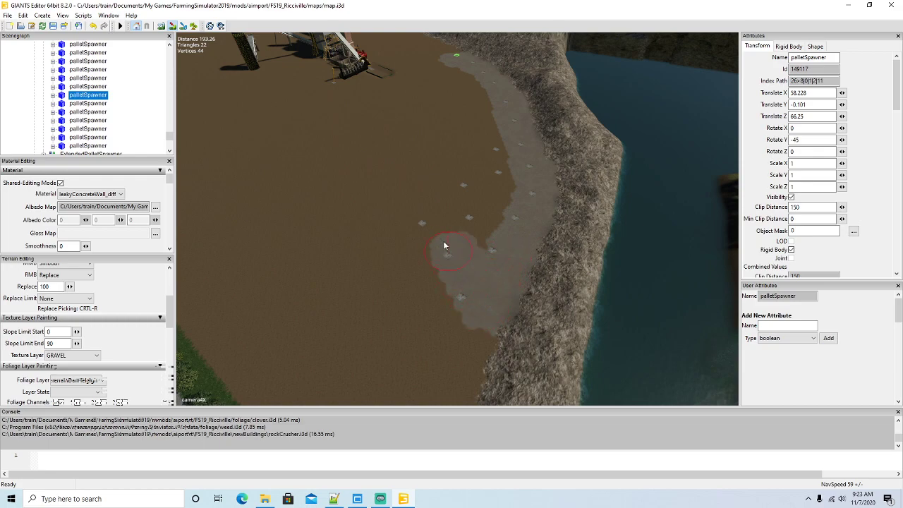
mouse_move(460, 83)
left_mouse_down()
mouse_move(473, 209)
mouse_move(487, 161)
left_mouse_up()
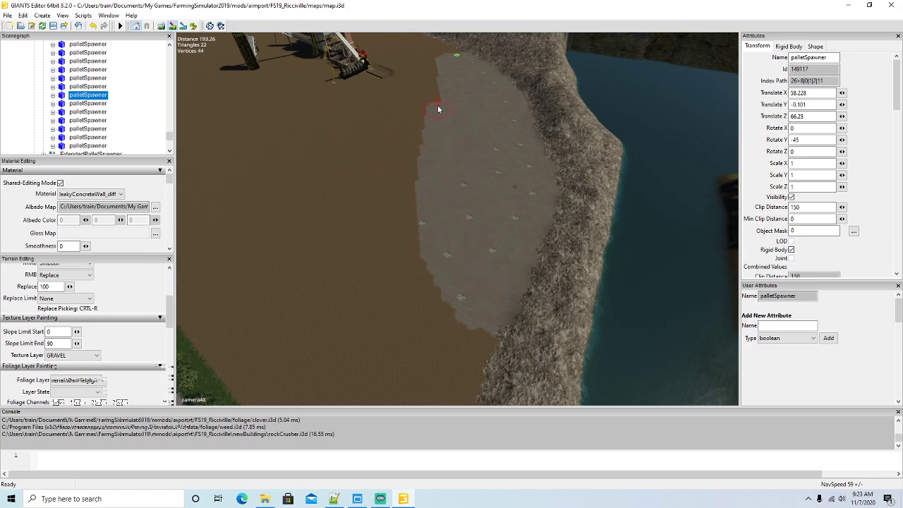
left_click(173, 26)
Step: Continue the GRAVEL painting from the palletSpawner area toward the ground between the rockCrusher and the rocky slope
mouse_move(361, 201)
left_mouse_down("alt")
mouse_move(367, 144)
mouse_move(381, 174)
left_mouse_up("alt")
left_click(171, 27)
left_click(172, 26)
mouse_move(370, 216)
left_mouse_down("alt")
mouse_move(365, 139)
mouse_move(382, 162)
mouse_move(299, 213)
left_mouse_up("alt")
left_click(171, 26)
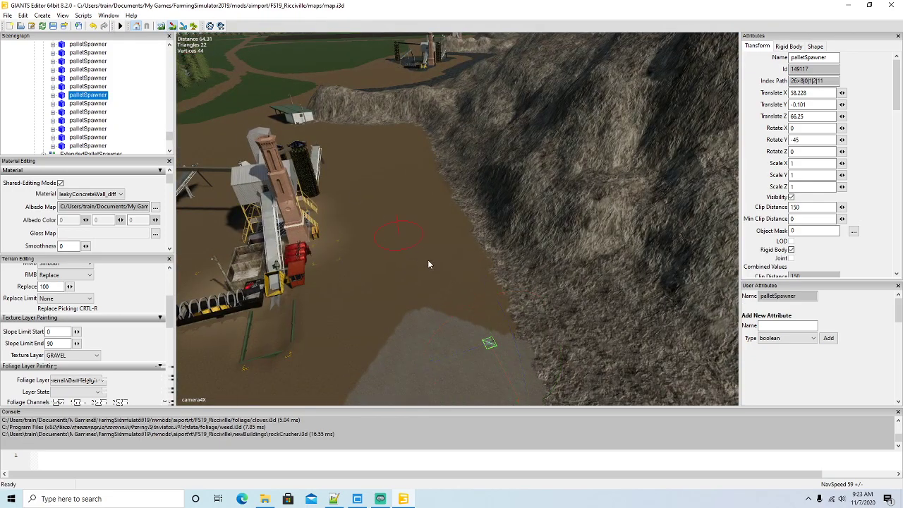
Step: Paint the GRAVEL texture onto the dirt strip along the foot of the cliff beside the rock crusher
left_click_drag(472, 331, 463, 280)
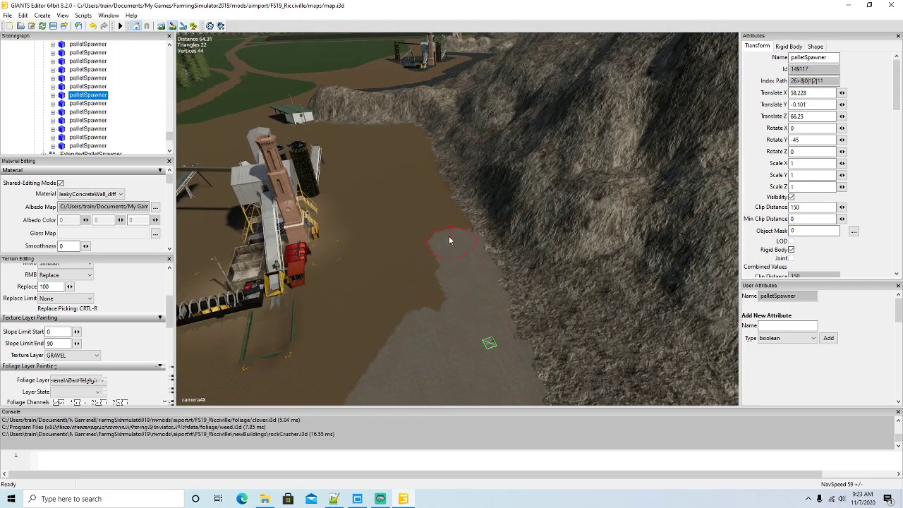
left_click_drag(423, 181, 408, 143)
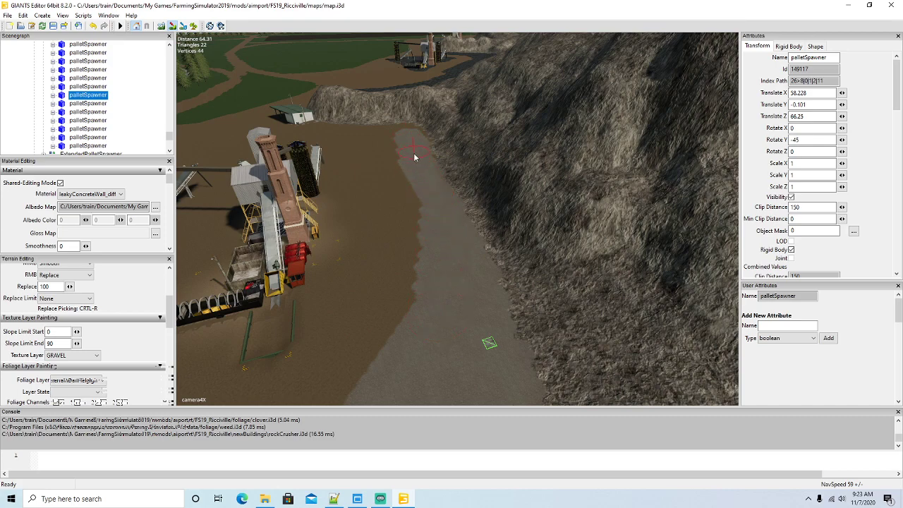
left_click_drag(407, 137, 404, 129)
left_click(176, 29)
Step: Paint a GRAVEL pad on the ground around the rock crusher's machinery and conveyors
mouse_move(409, 236)
left_mouse_down("alt")
mouse_move(357, 255)
mouse_move(303, 210)
mouse_move(373, 282)
mouse_move(381, 262)
left_mouse_up("alt")
left_click(172, 28)
mouse_move(432, 215)
left_mouse_down()
mouse_move(393, 218)
mouse_move(437, 294)
mouse_move(459, 258)
mouse_move(459, 290)
mouse_move(492, 251)
mouse_move(492, 180)
mouse_move(459, 127)
mouse_move(360, 123)
left_mouse_up()
mouse_move(367, 244)
left_mouse_down()
mouse_move(384, 127)
mouse_move(423, 126)
mouse_move(424, 229)
mouse_move(400, 207)
left_mouse_up()
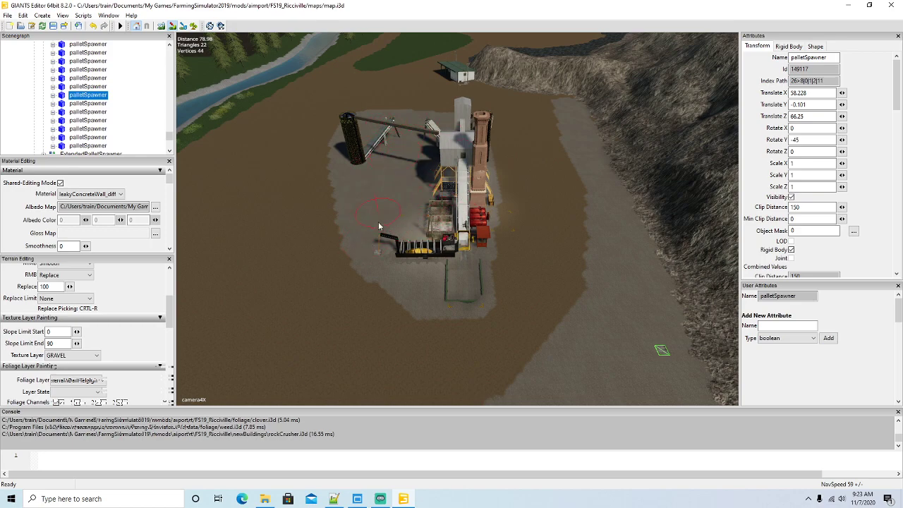
mouse_move(434, 292)
left_mouse_down()
mouse_move(433, 309)
mouse_move(394, 277)
left_mouse_up()
Step: Extend the GRAVEL painting around the silos and along the cliff base towards the green-roofed shed
left_click_drag(284, 176, 283, 91, "alt")
scroll(283, 91, "up", 8)
key("f")
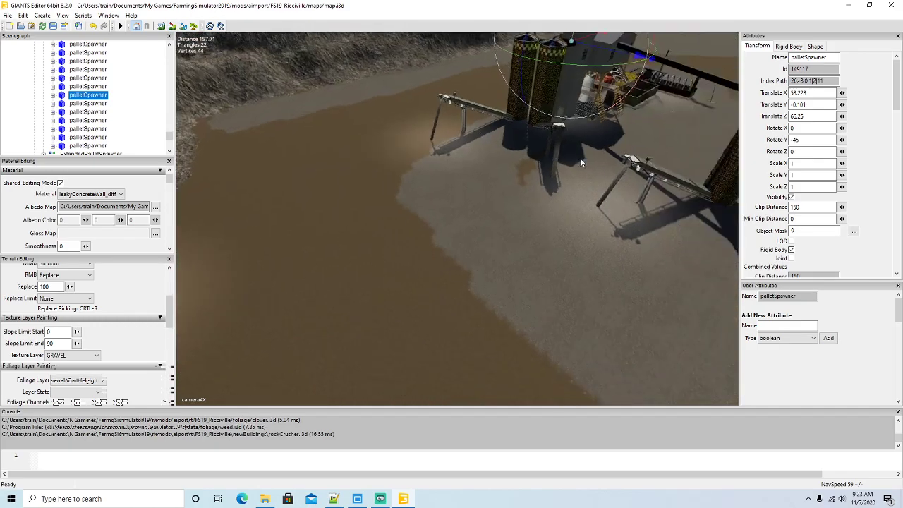
left_click(174, 26)
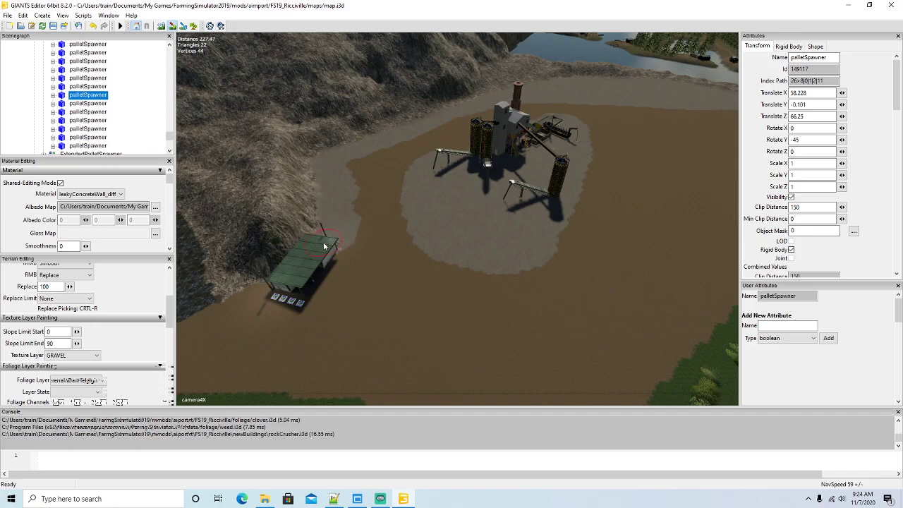
left_click(172, 27)
mouse_move(381, 226)
left_mouse_down("alt")
mouse_move(424, 258)
mouse_move(370, 227)
mouse_move(369, 212)
mouse_move(618, 251)
left_mouse_up("alt")
scroll(369, 212, "up", 5)
scroll(618, 251, "down", 5)
left_click(172, 28)
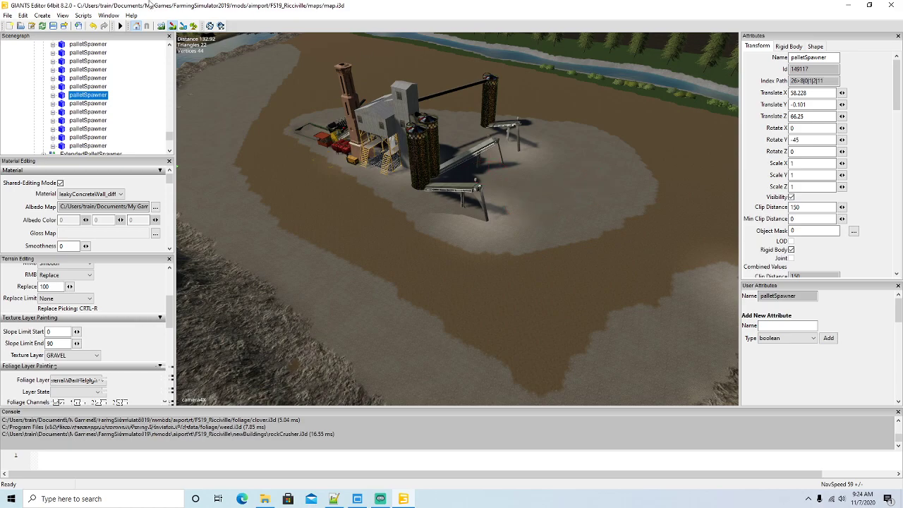
Step: Turn off visibility for the first two palletSpawner nodes in the rockCrusher's first ExtendedPalletSpawner group
left_click(172, 26)
mouse_move(464, 211)
left_mouse_down("alt")
mouse_move(467, 172)
mouse_move(440, 267)
mouse_move(465, 271)
left_mouse_up("alt")
scroll(467, 172, "up", 6)
scroll(440, 263, "down", 5)
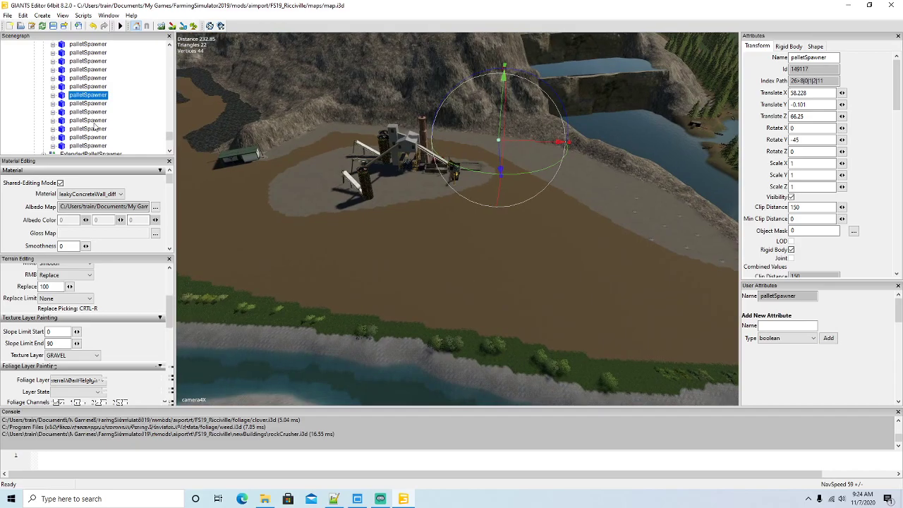
scroll(111, 111, "up", 5)
left_click_drag(407, 198, 390, 206, "alt")
scroll(520, 168, "up", 4)
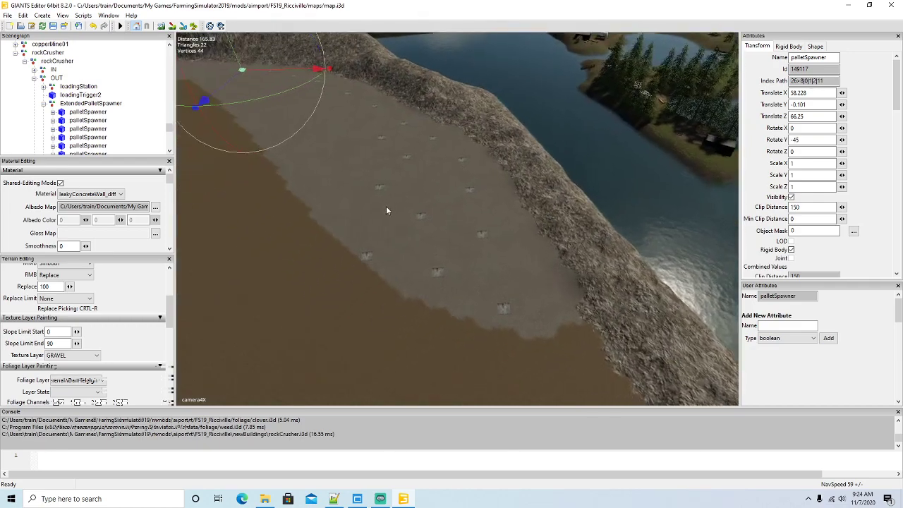
double_click(85, 113)
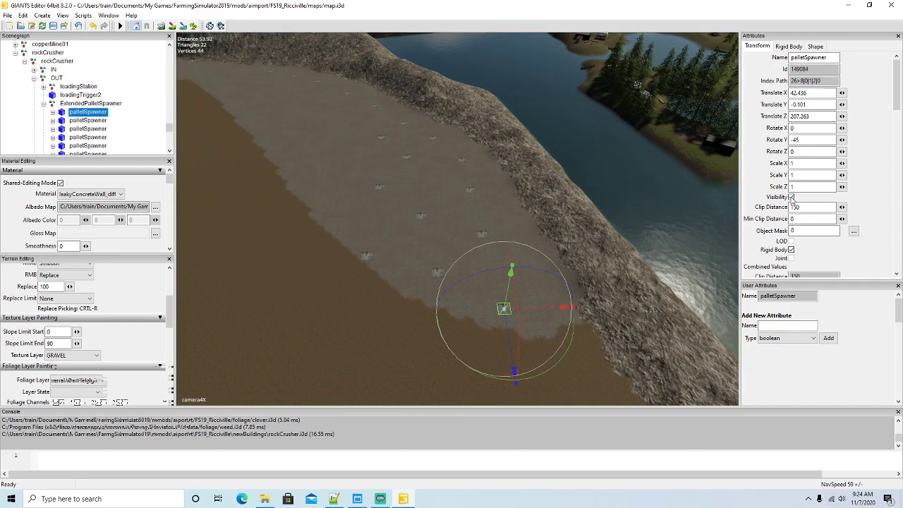
left_click(791, 197)
double_click(63, 121)
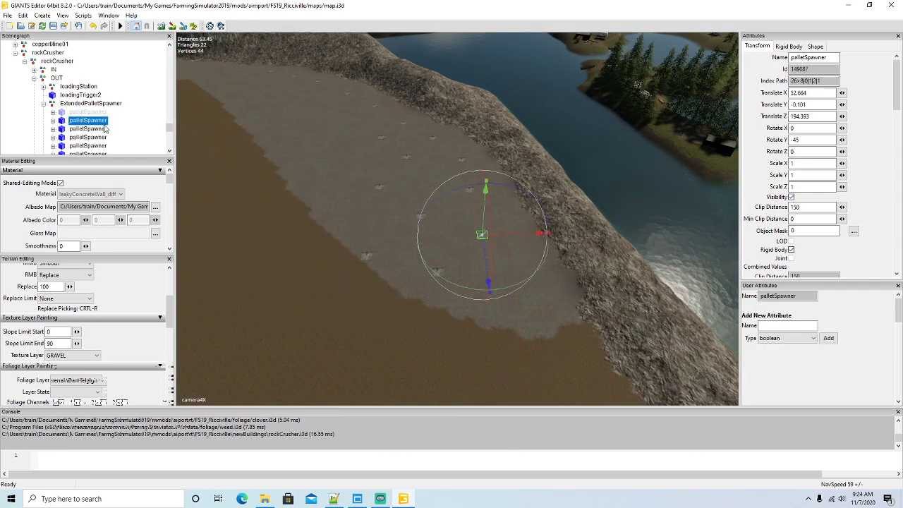
left_click(791, 198)
Step: Turn off visibility for the third, fourth and fifth palletSpawner nodes of the same ExtendedPalletSpawner group
scroll(100, 124, "down", 2)
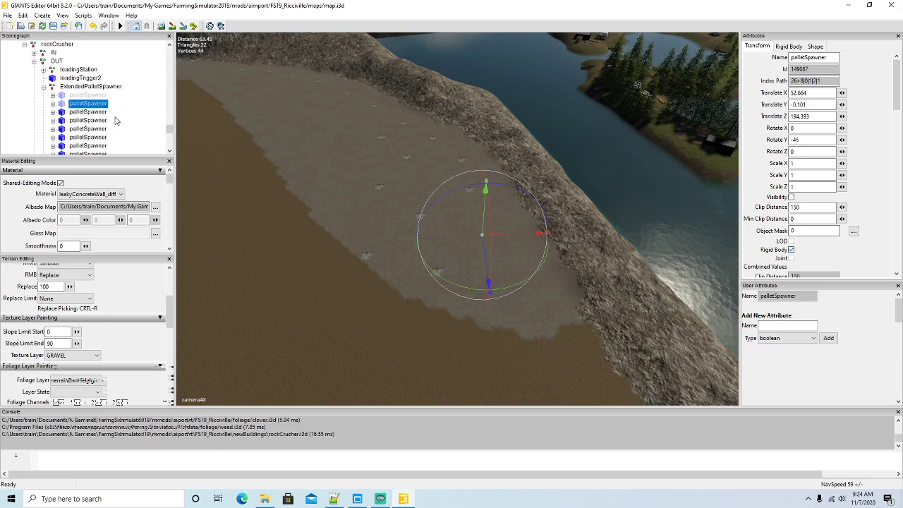
double_click(63, 96)
left_click(791, 197)
left_click(62, 103)
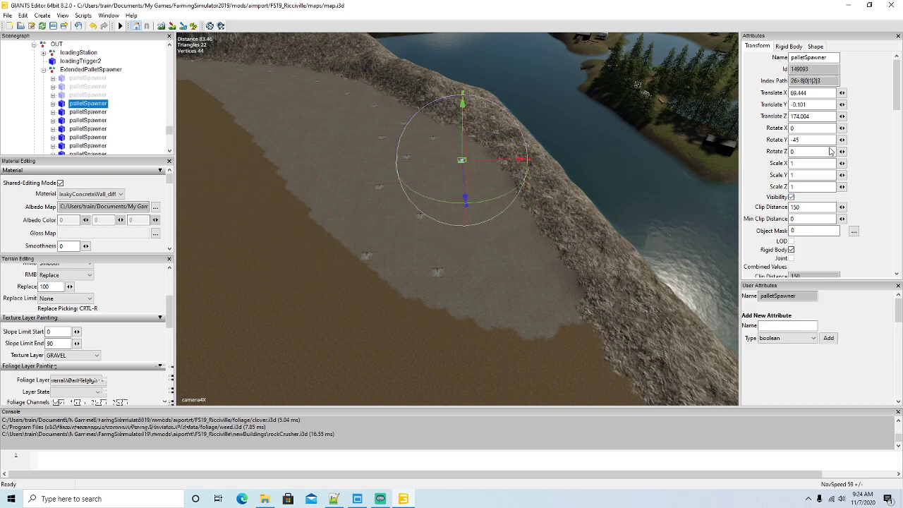
left_click(791, 198)
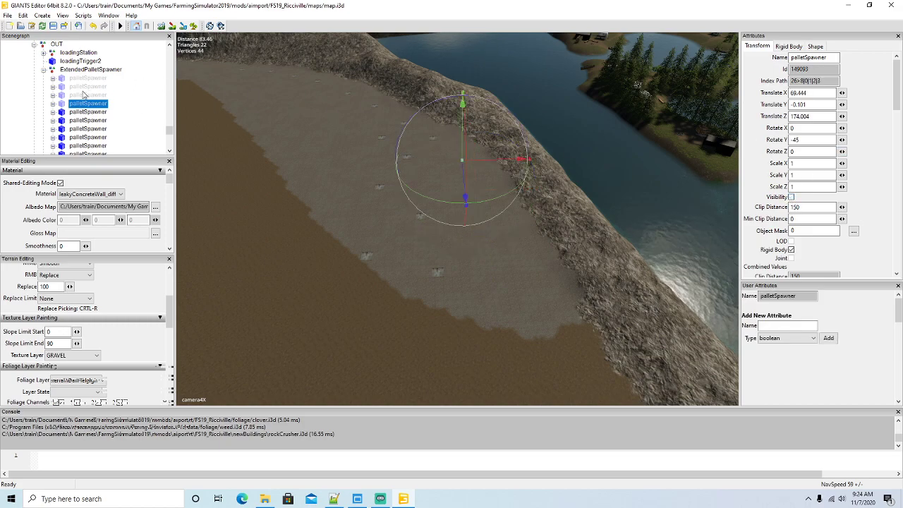
left_click(63, 112)
left_click(791, 198)
Step: Make the sixth, seventh and eighth palletSpawner nodes in the group invisible
left_click(64, 120)
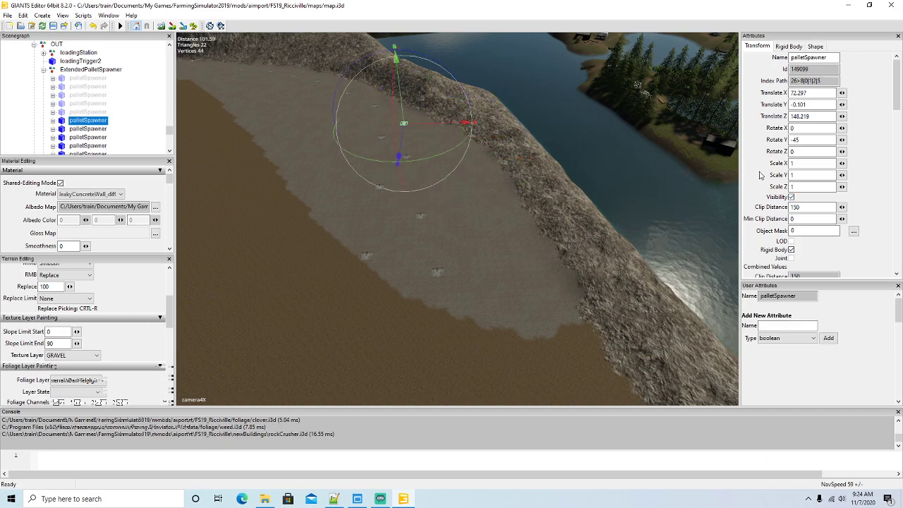
left_click(791, 198)
left_click(62, 129)
left_click(790, 198)
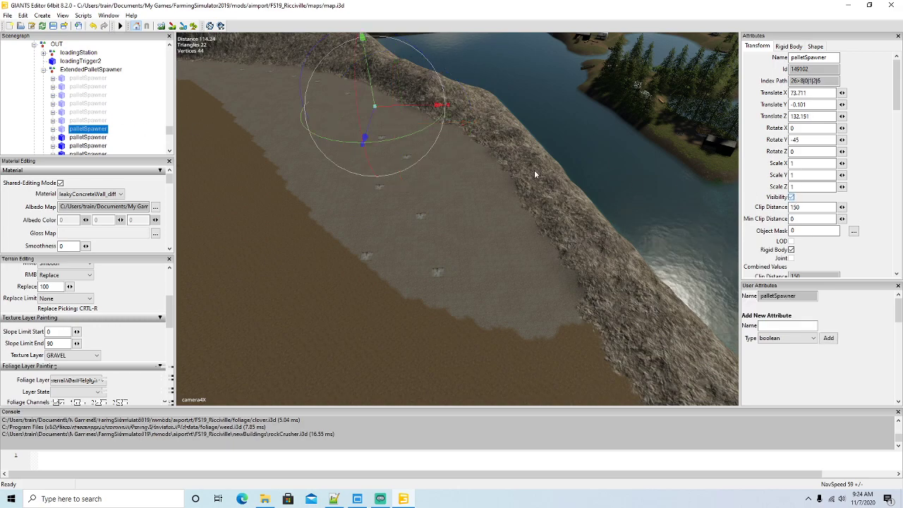
left_click(63, 138)
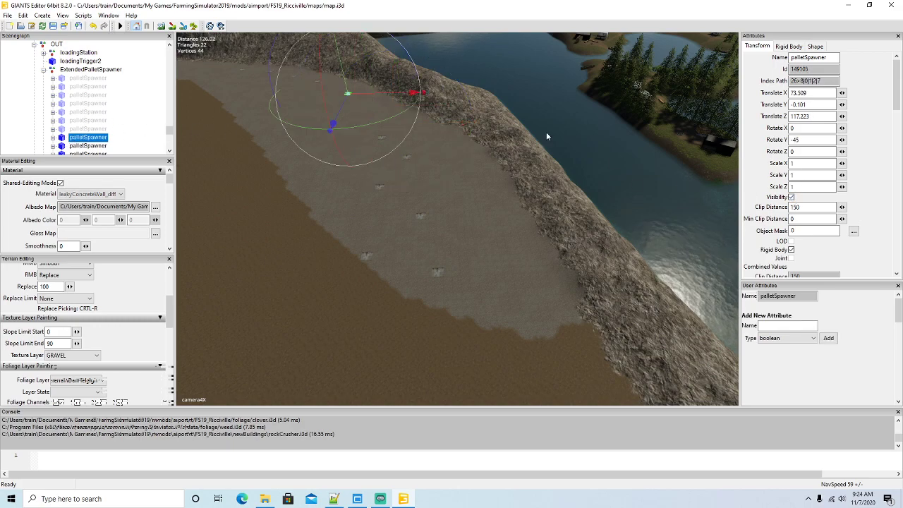
left_click(790, 198)
Step: Make the ninth, tenth and eleventh palletSpawner nodes in the group invisible
scroll(110, 90, "down", 1)
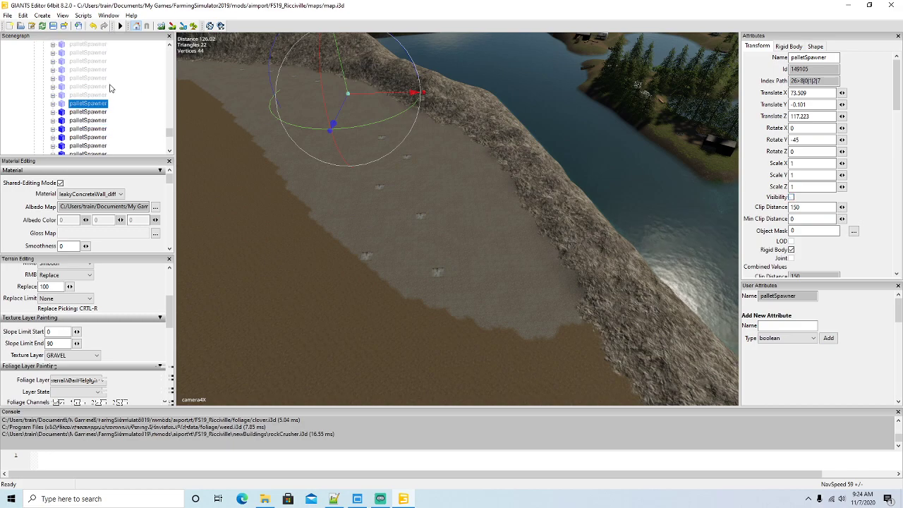
scroll(120, 83, "up", 1)
left_click(62, 96)
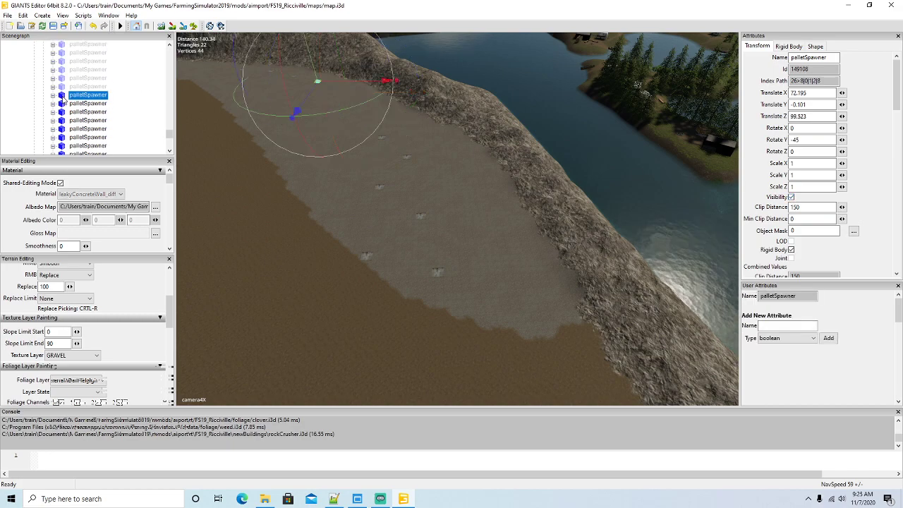
left_click(791, 197)
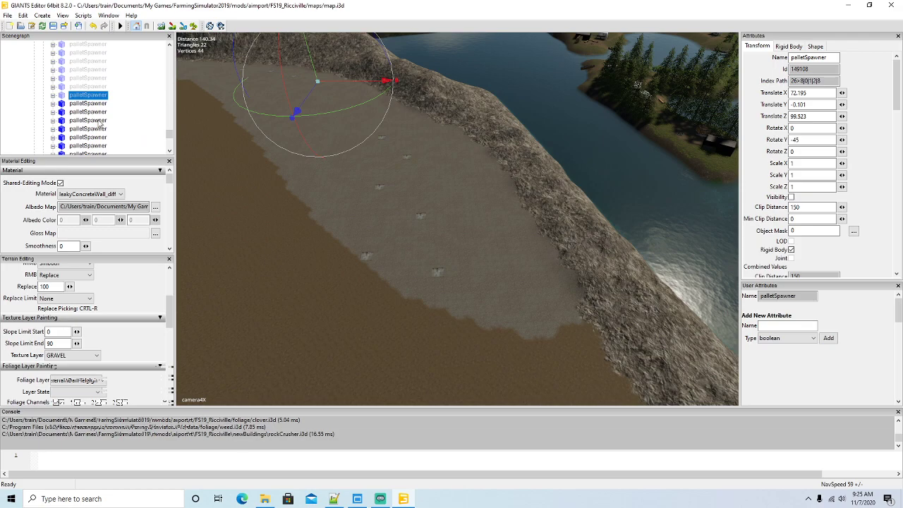
left_click(62, 104)
left_click(791, 198)
left_click(63, 113)
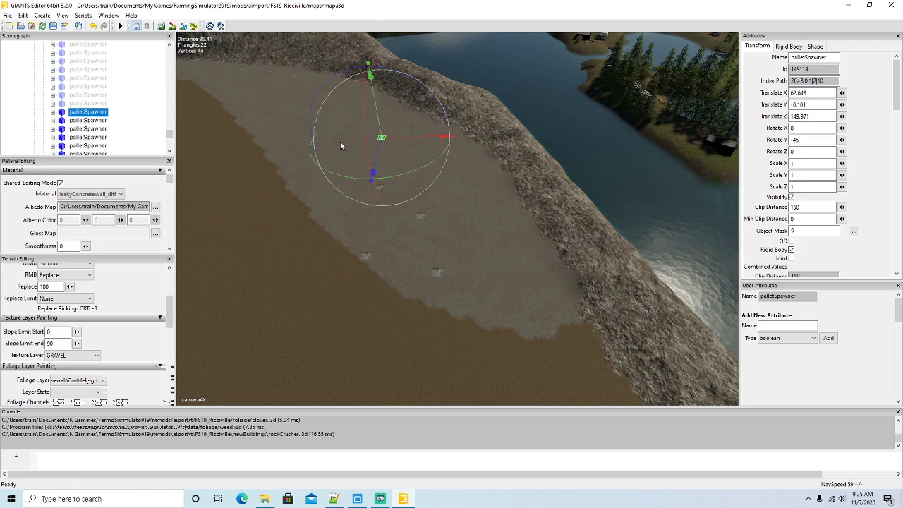
left_click(791, 197)
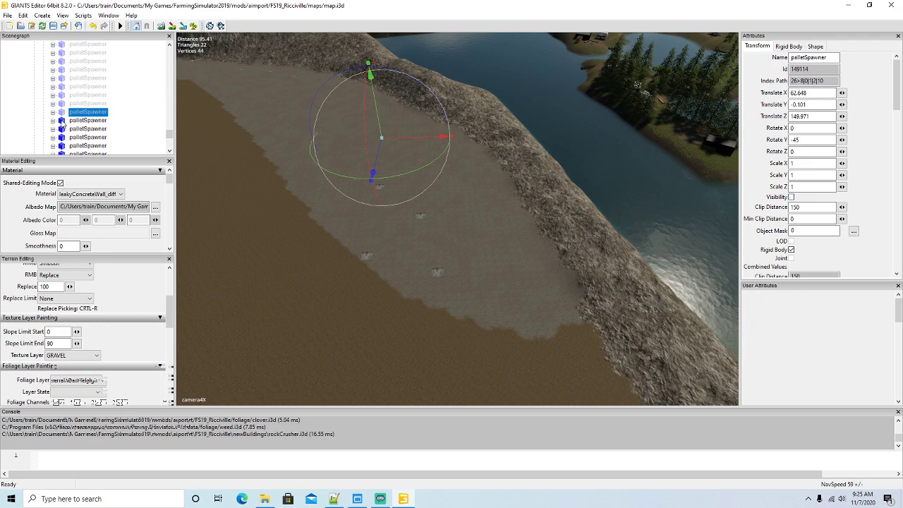
Step: Turn off visibility for the twelfth through fifteenth palletSpawner nodes in the group
left_click(62, 121)
left_click(791, 198)
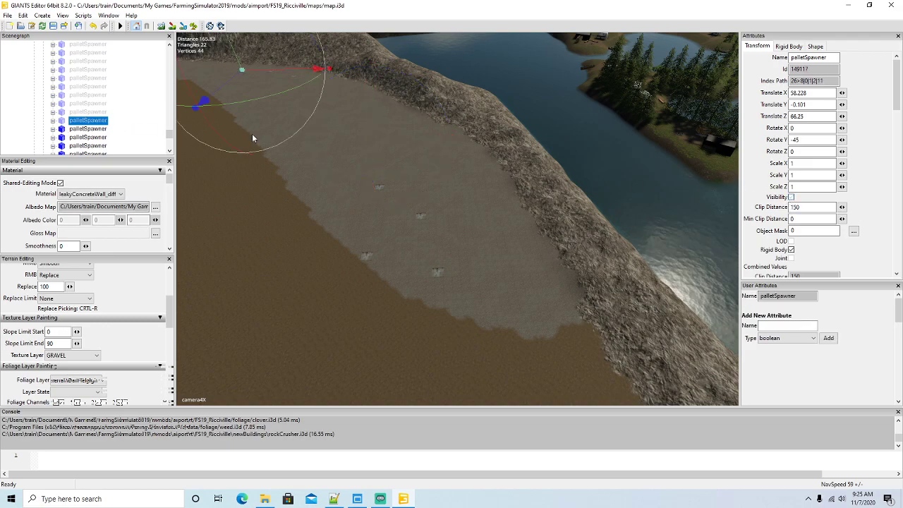
left_click(63, 129)
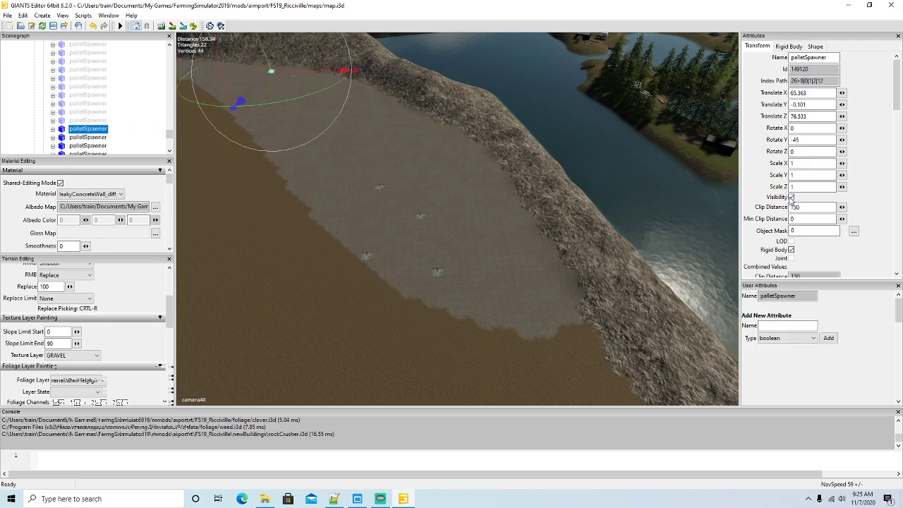
left_click(791, 197)
left_click(64, 138)
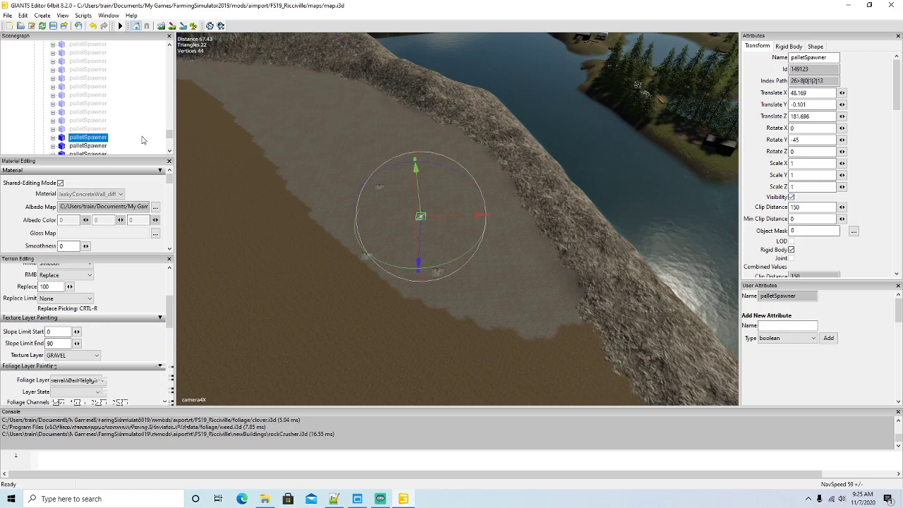
left_click(790, 197)
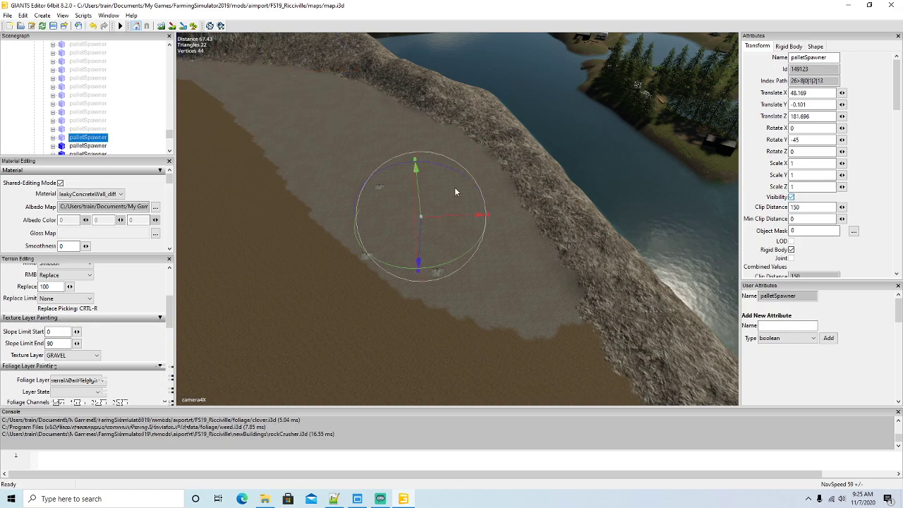
left_click(62, 146)
left_click(791, 197)
Step: Turn off visibility for the last three palletSpawner nodes of the ExtendedPalletSpawner group
scroll(131, 131, "down", 3)
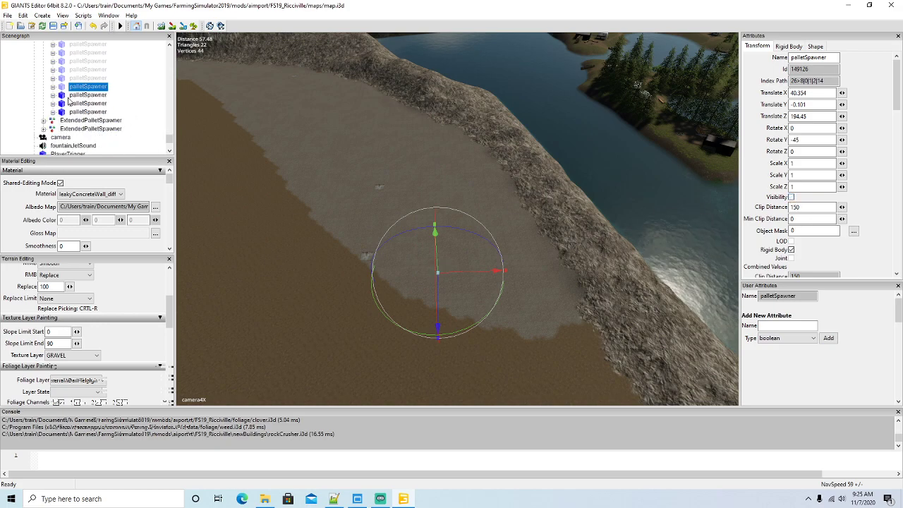
left_click(62, 95)
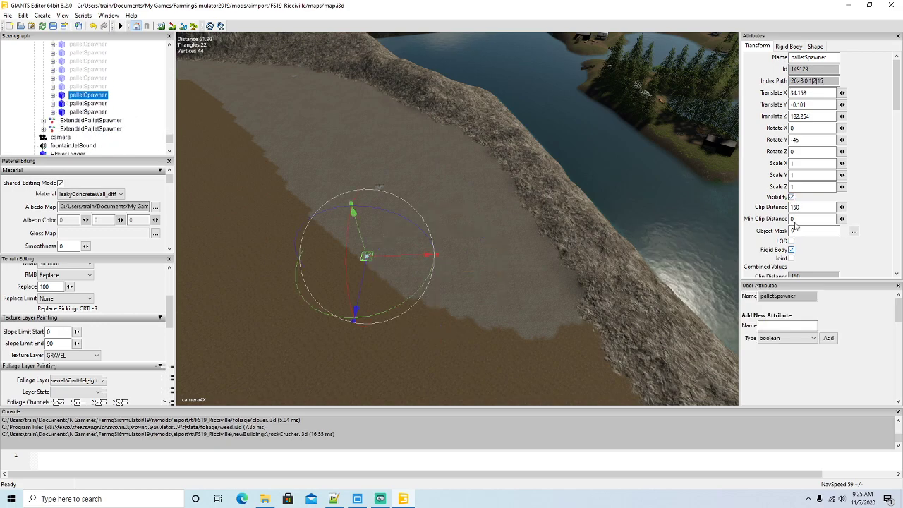
left_click(78, 103)
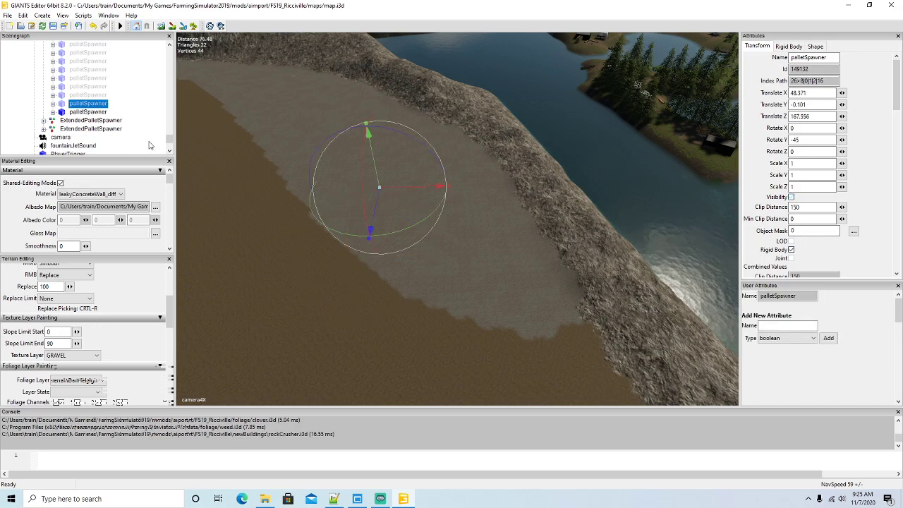
key("Down")
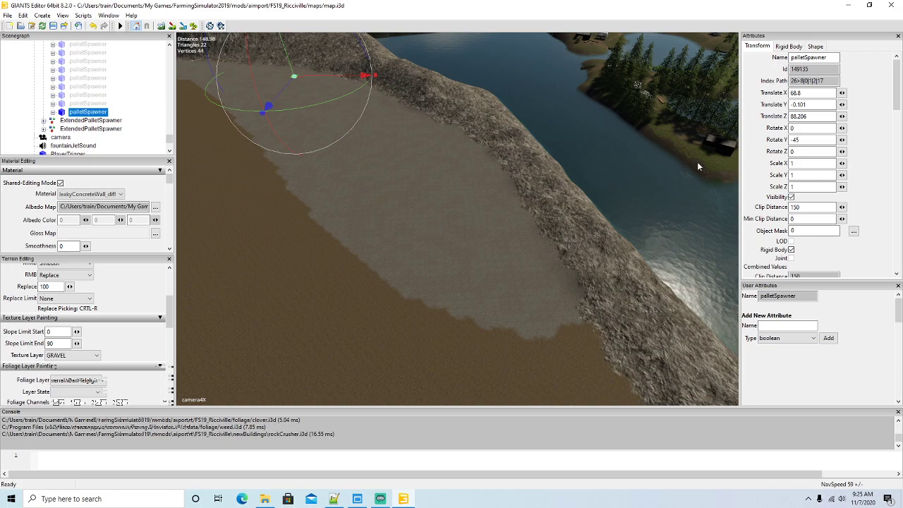
left_click(791, 197)
Step: Collapse the inner rockCrusher node in the scenegraph and select it, then save the map
left_click_drag(371, 251, 612, 320, "alt")
scroll(498, 310, "up", 3)
scroll(672, 322, "down", 6)
scroll(730, 300, "up", 5)
scroll(608, 319, "down", 5)
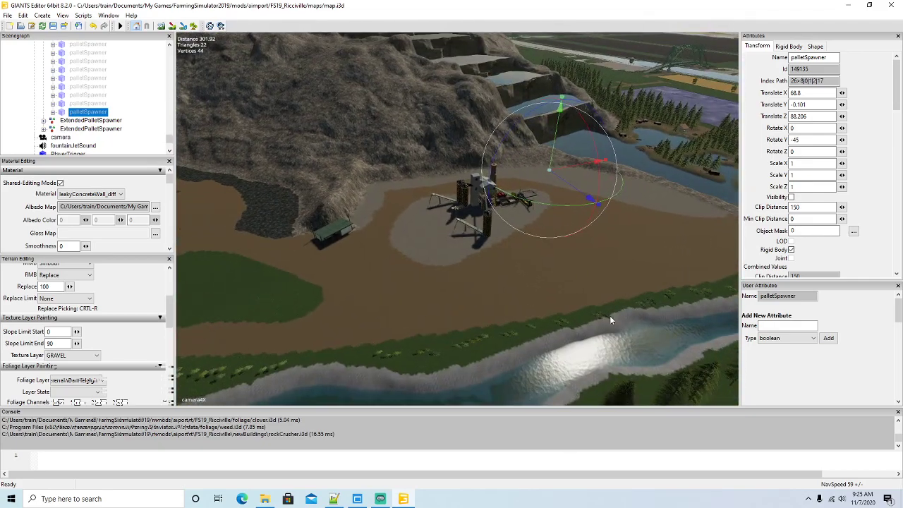
scroll(90, 124, "up", 3)
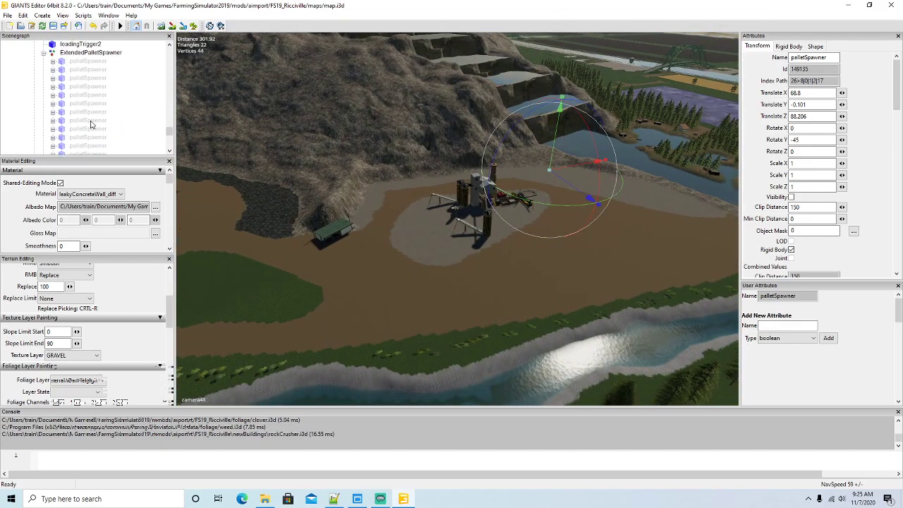
scroll(91, 124, "up", 1)
scroll(38, 109, "up", 1)
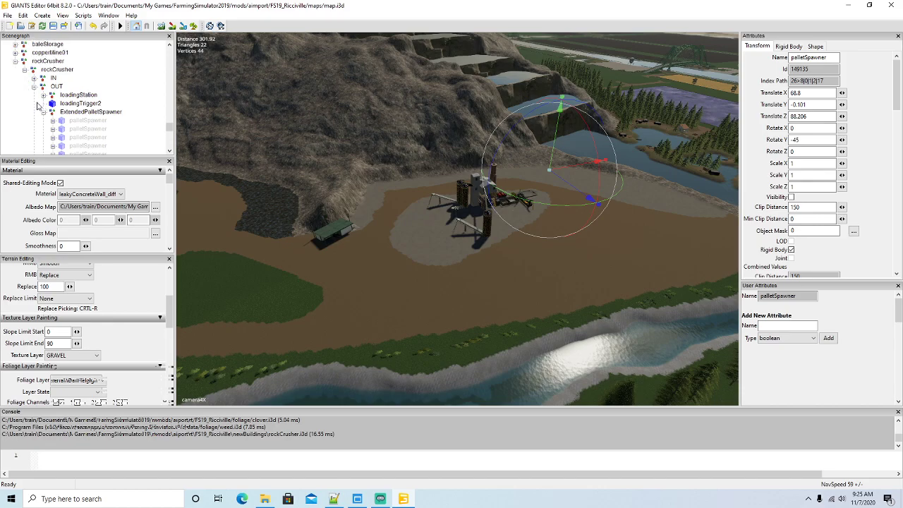
left_click(25, 70)
left_click(34, 142)
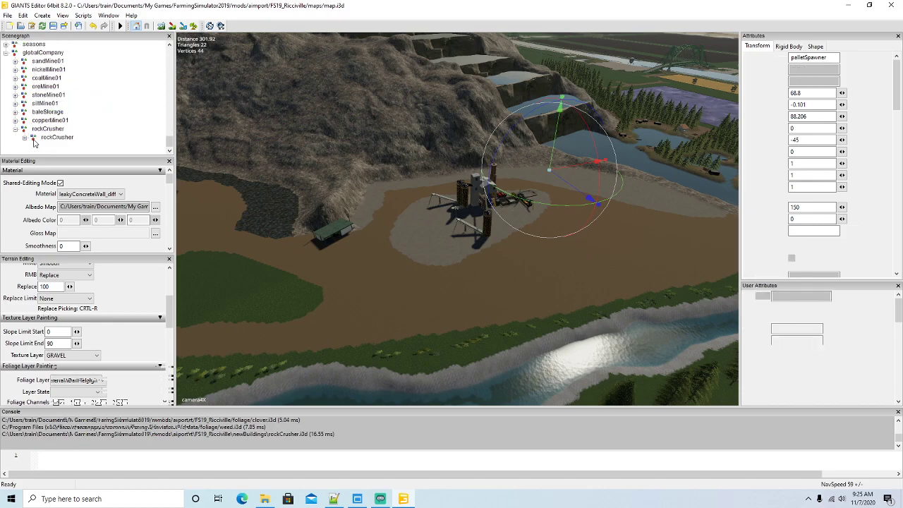
left_click(53, 137)
left_click(53, 26)
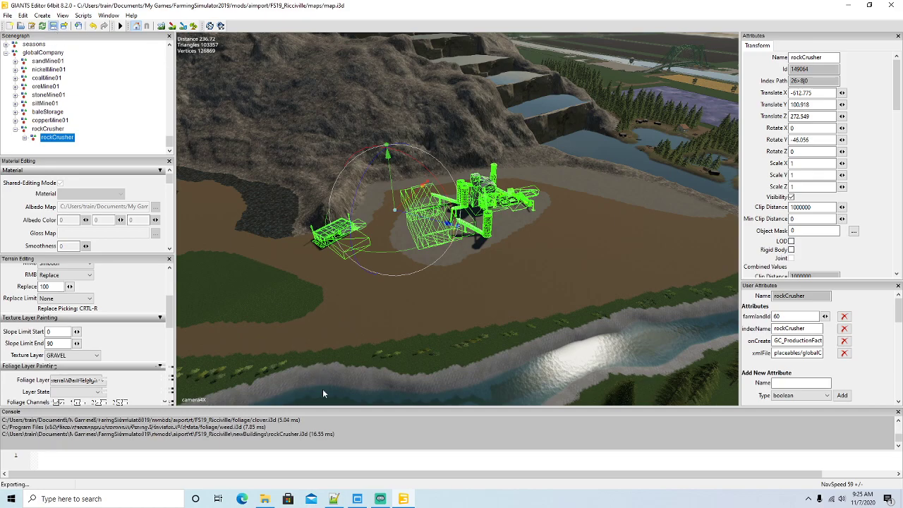
Step: Switch to Notepad++, maximize its window, and bring up the nickelMine01 entries in FS19_Ricciville's l10n_en.xml
left_click(333, 499)
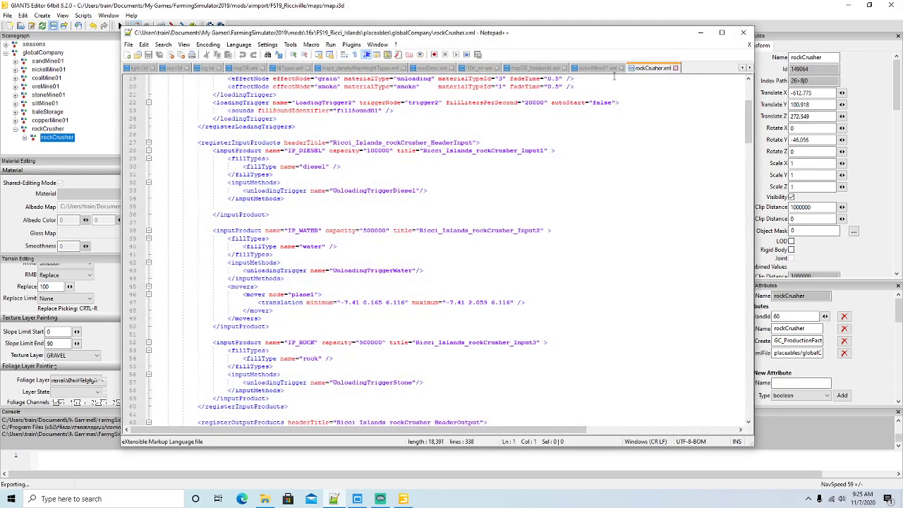
left_click(722, 32)
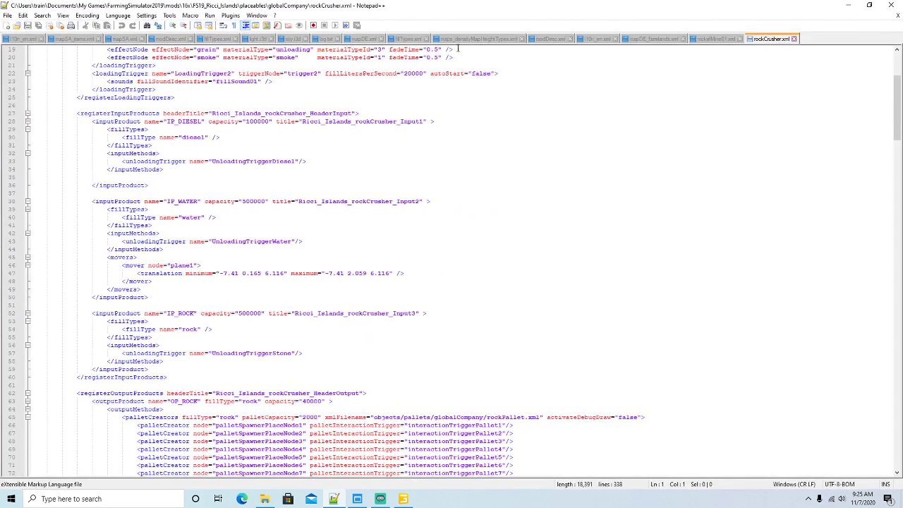
left_click(596, 39)
key("Up")
key("Up")
key("Up")
key("Up")
key("Up")
key("Up")
key("Up")
key("Up")
key("Up")
key("Up")
key("Up")
key("Up")
key("Up")
key("Up")
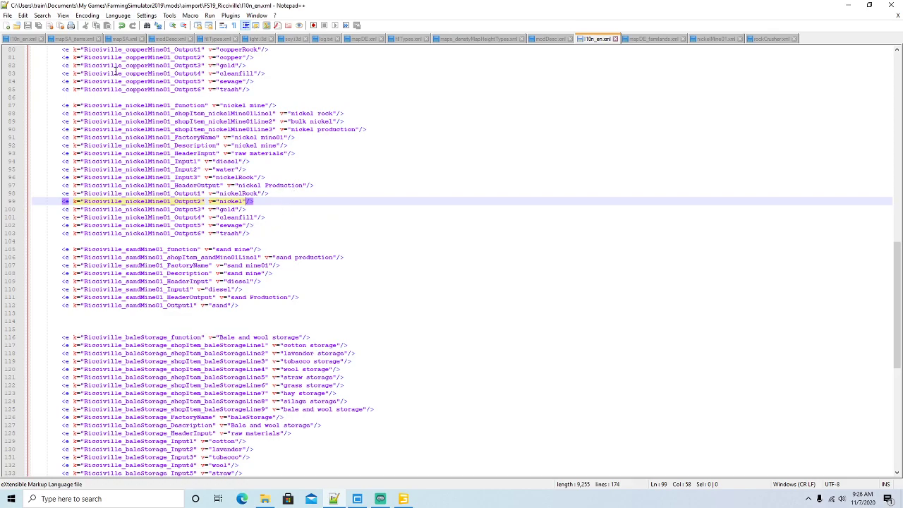
Step: Find the rockCrusher text entries in the FS19_Ricci_Islands l10n_en.xml and examine them as a reference
left_click(23, 39)
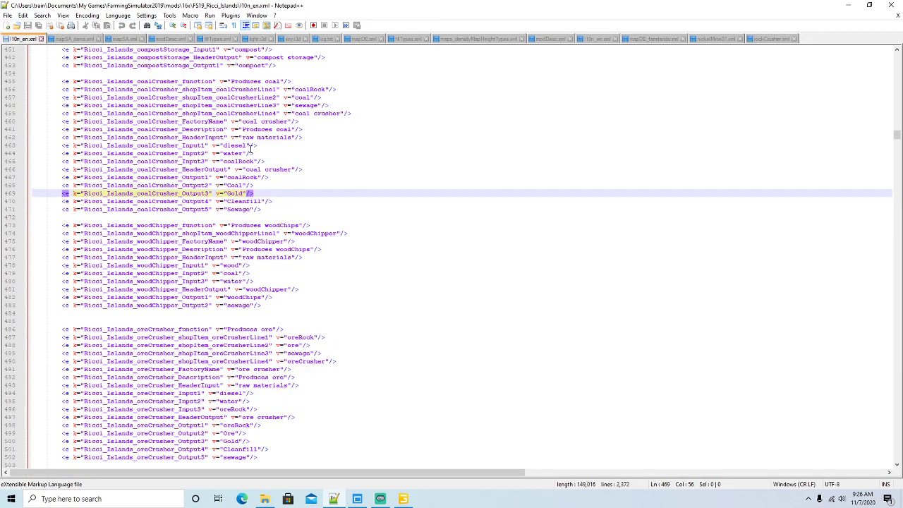
scroll(251, 148, "up", 2)
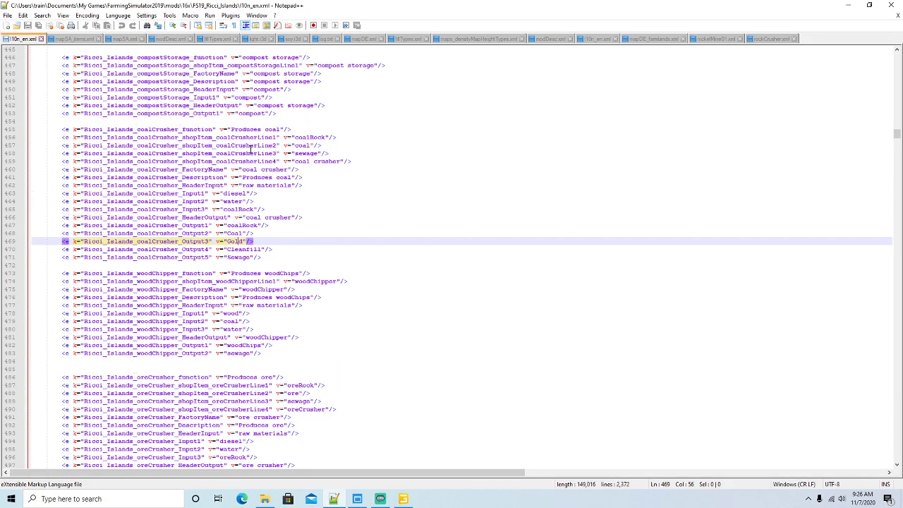
scroll(251, 149, "down", 20)
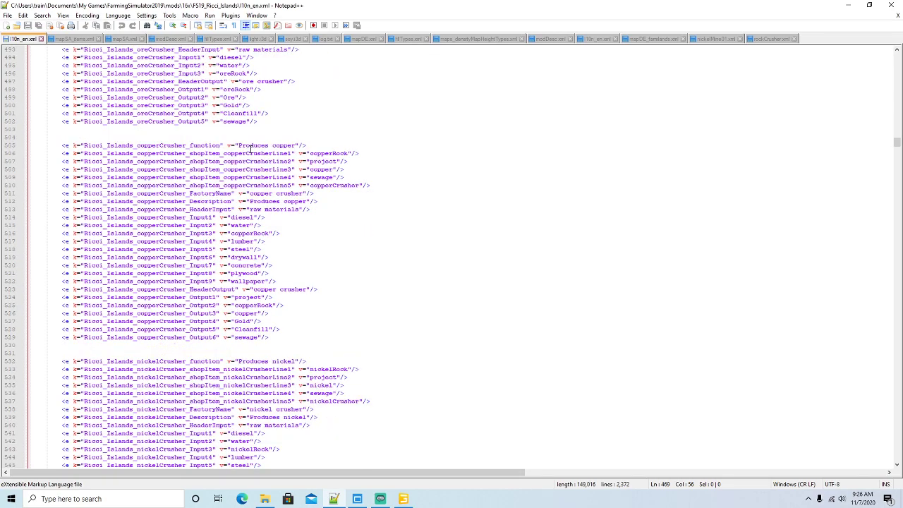
scroll(250, 148, "down", 17)
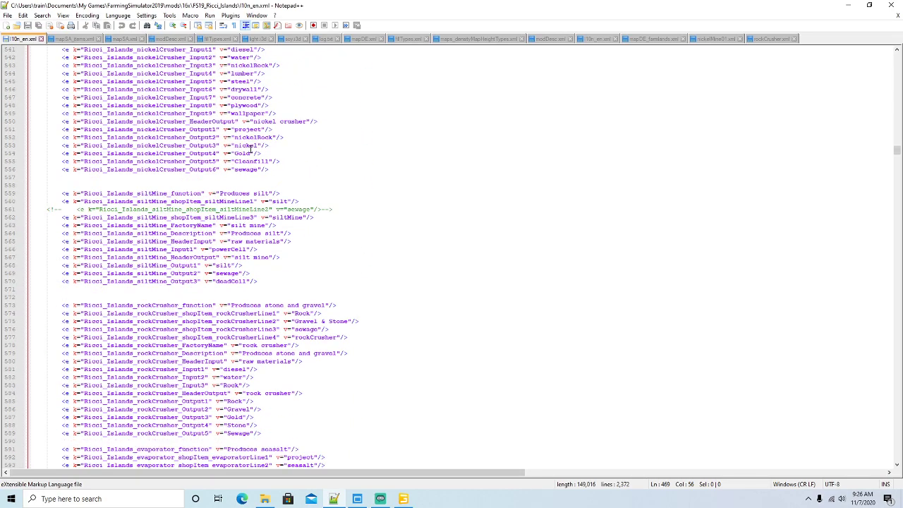
scroll(250, 150, "down", 3)
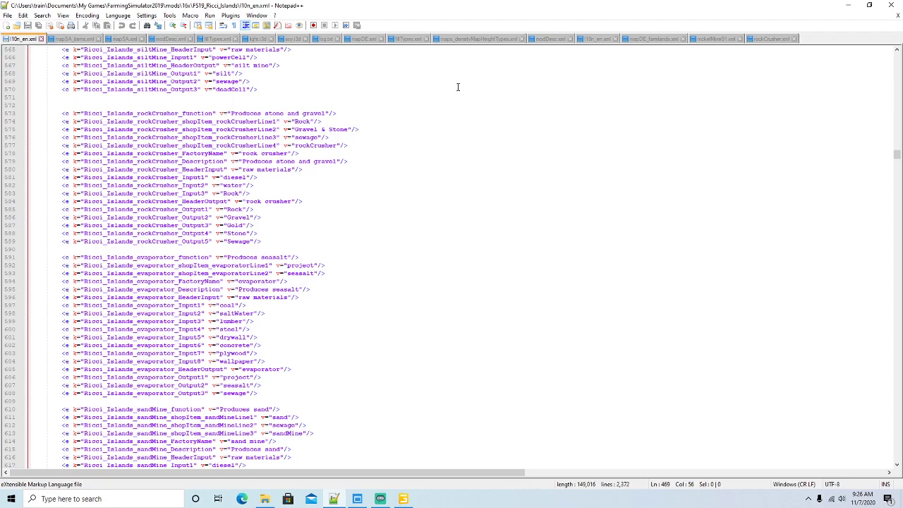
Step: In FS19_Ricciville's l10n_en.xml, duplicate the whole nickelMine01 block directly below the original, separated by a blank line
left_click(594, 39)
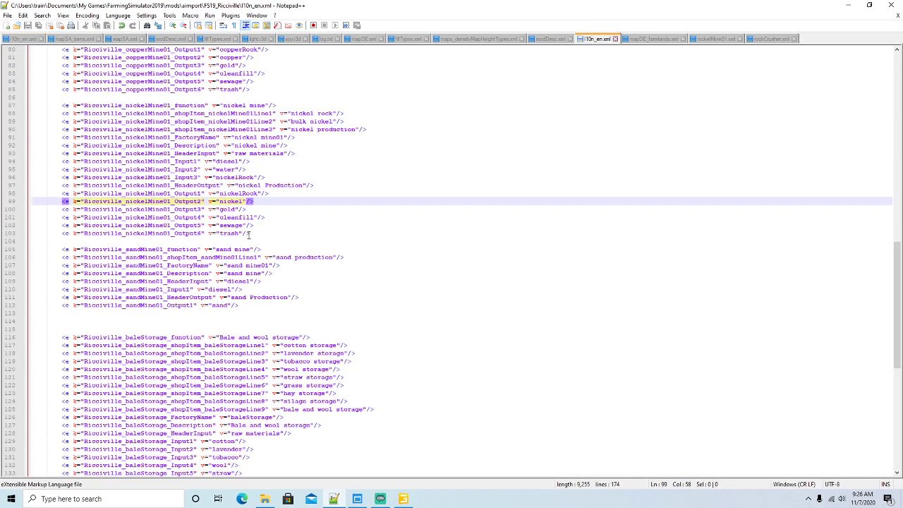
left_click(251, 234)
key("Return")
key("Return")
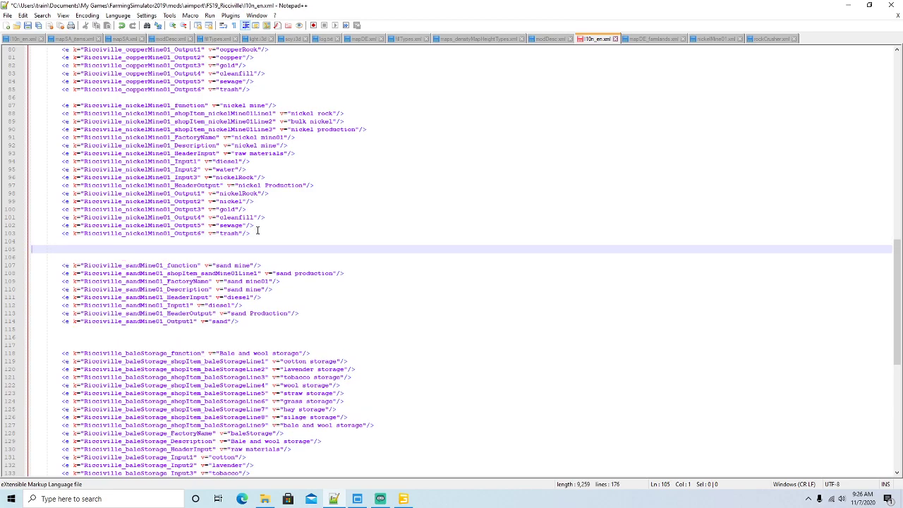
left_click_drag(252, 234, 33, 105)
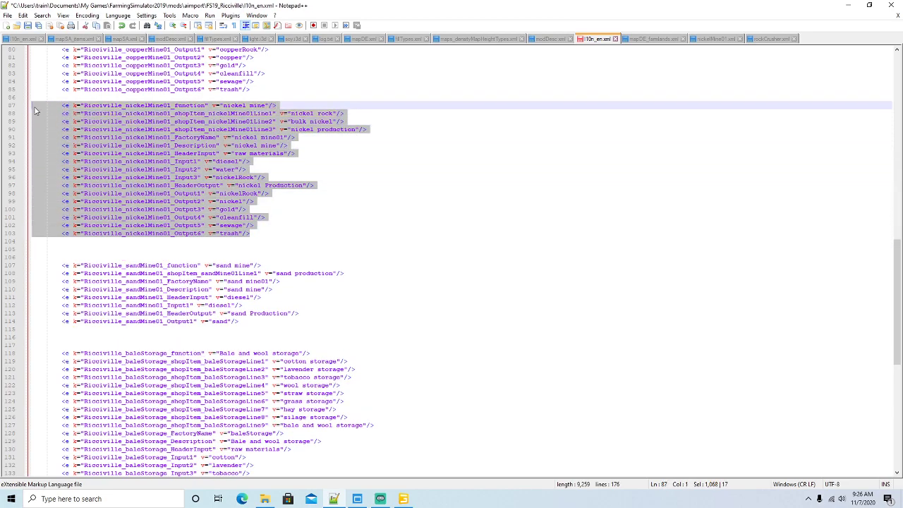
left_click(34, 248)
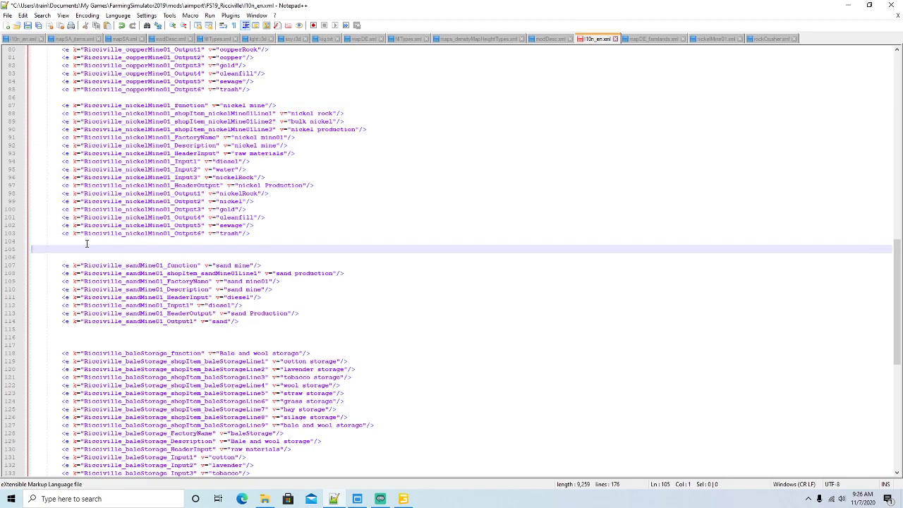
type("<e k=\"Ricciville_nickelMine01_function\" v=\"nickel mine\"/> \t\t<e k=\"Ricciville_nickelMine01_shopItem_nickelMine01Line1\" v=\"nickel rock\"/> \t\t<e k=\"Ricciville_nickelMine01_shopItem_nickelMine01Line2\" v=\"bulk nickel\"/> \t\t<e k=\"Ricciville_nickelMine01_shopItem_nickelMine01Line3\" v=\"nickel production\"/> \t\t<e k=\"Ricciville_nickelMine01_FactoryName\" v=\"nickel mine01\"/> \t\t<e k=\"Ricciville_nickelMine01_Description\" v=\"nickel mine\"/> \t\t<e k=\"Ricciville_nickelMine01_HeaderInput\" v=\"raw materials\"/> \t\t<e k=\"Ricciville_nickelMine01_Input1\" v=\"diesel\"/> \t\t<e k=\"Ricciville_nickelMine01_Input2\" v=\"water\"/> \t\t<e k=\"Ricciville_nickelMine01_Input3\" v=\"nickelRock\"/> \t\t<e k=\"Ricciville_nickelMine01_HeaderOutput\" v=\"nickel Production\"/> \t\t<e k=\"Ricciville_nickelMine01_Output1\" v=\"nickelRock\"/> \t\t<e k=\"Ricciville_nickelMine01_Output2\" v=\"nickel\"/> \t\t<e k=\"Ricciville_nickelMine01_Output3\" v=\"gold\"/> \t\t<e k=\"Ricciville_nickelMine01_Output4\" v=\"cleanfill\"/> \t\t<e k=\"Ricciville_nickelMine01_Output5\" v=\"sewage\"/> \t\t<e k=\"Ricciville_nickelMine01_Output6\" v=\"trash\"/>")
Step: Replace nickelMine01 with rockCrusher one occurrence at a time throughout the duplicated block only, then save the file
left_click_drag(125, 250, 170, 249)
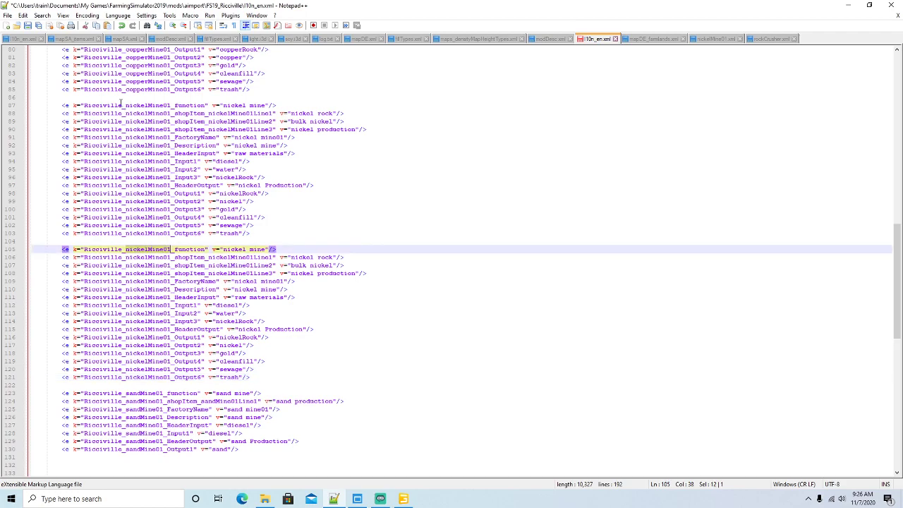
left_click(41, 15)
left_click(57, 110)
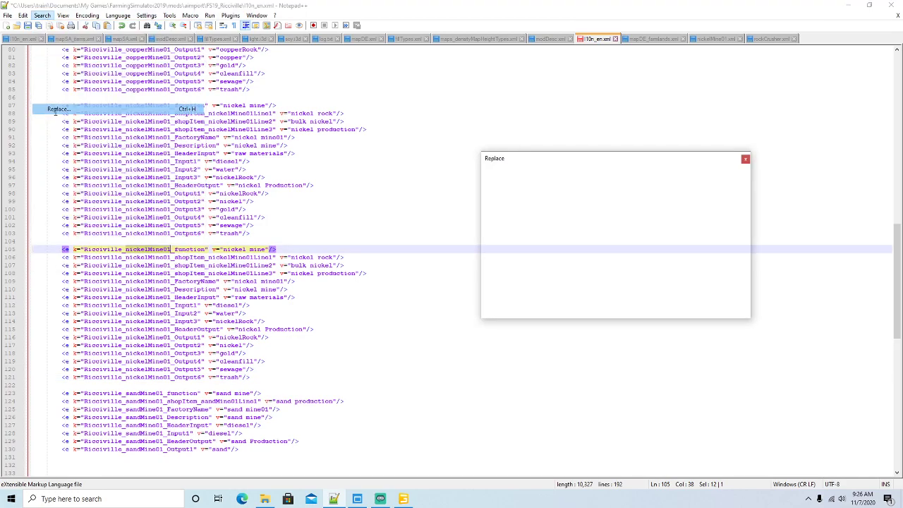
key("Tab")
type("r")
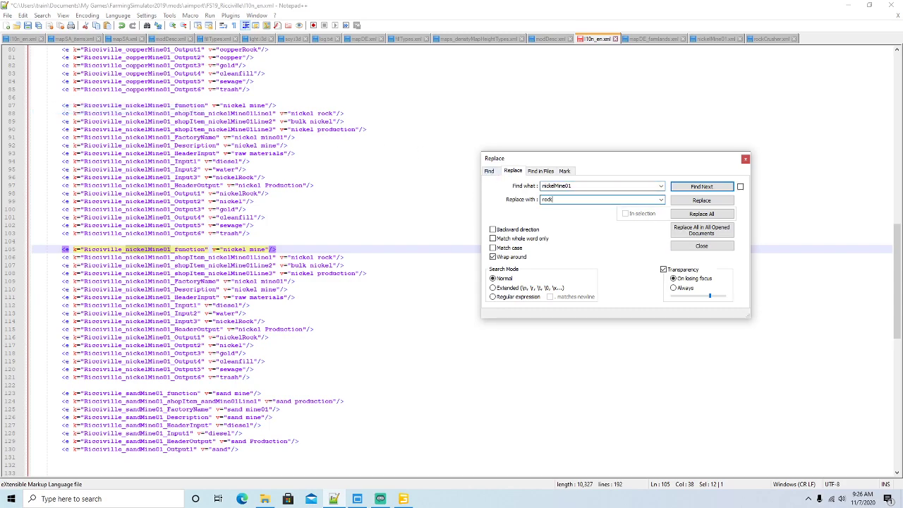
type("ockCrusher")
left_click(696, 202)
left_click(696, 201)
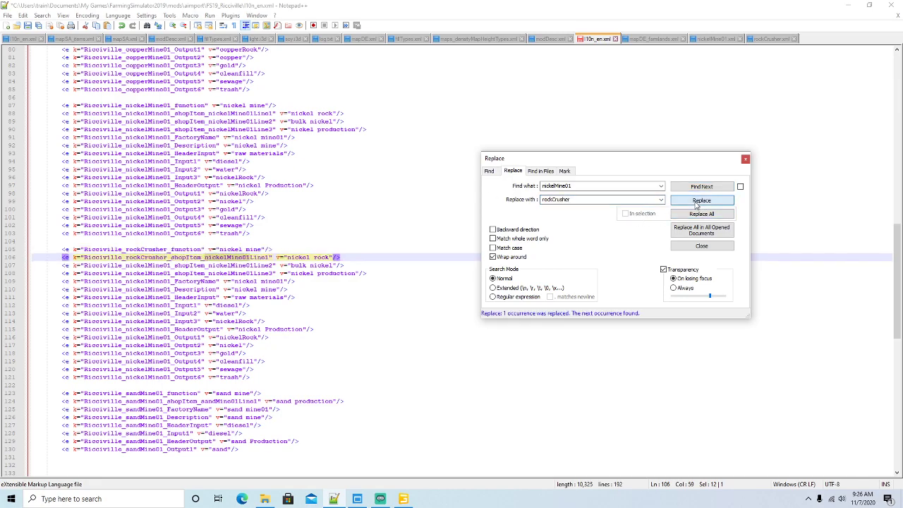
left_click(697, 202)
left_click(696, 202)
left_click(696, 201)
left_click(696, 202)
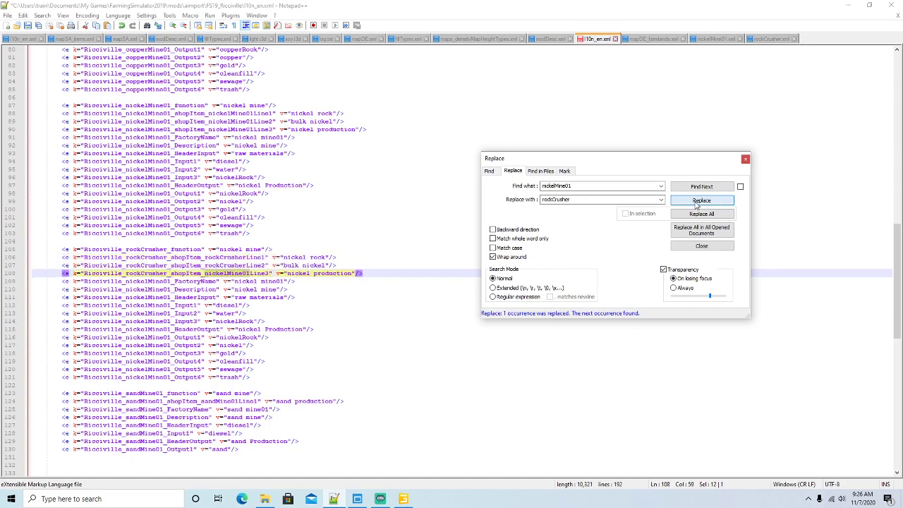
left_click(696, 202)
left_click(696, 201)
left_click(696, 202)
left_click(697, 201)
left_click(696, 202)
left_click(696, 201)
left_click(696, 202)
left_click(697, 202)
left_click(696, 202)
left_click(696, 202)
left_click(697, 202)
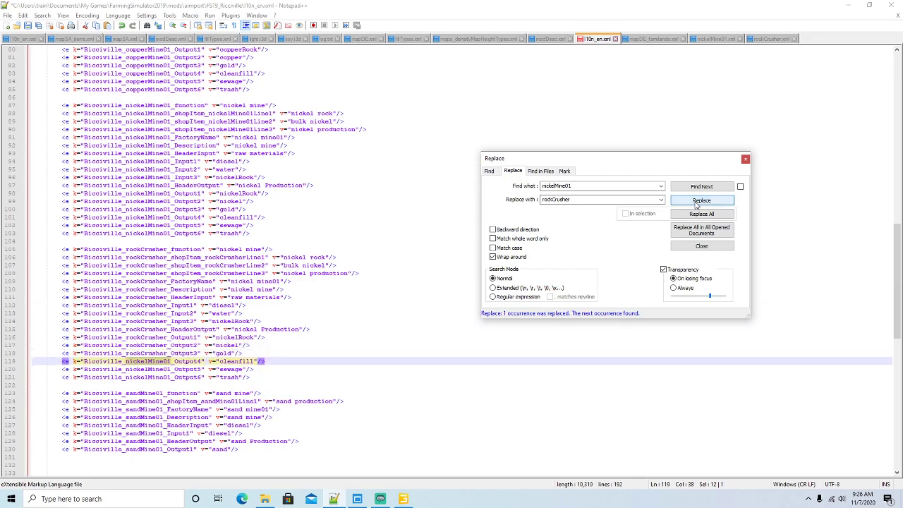
left_click(696, 202)
left_click(696, 201)
left_click(696, 202)
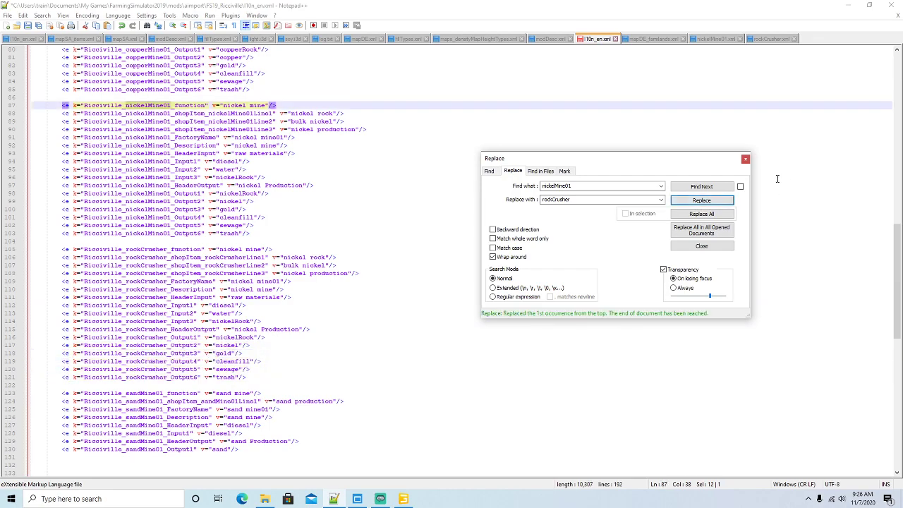
left_click(746, 160)
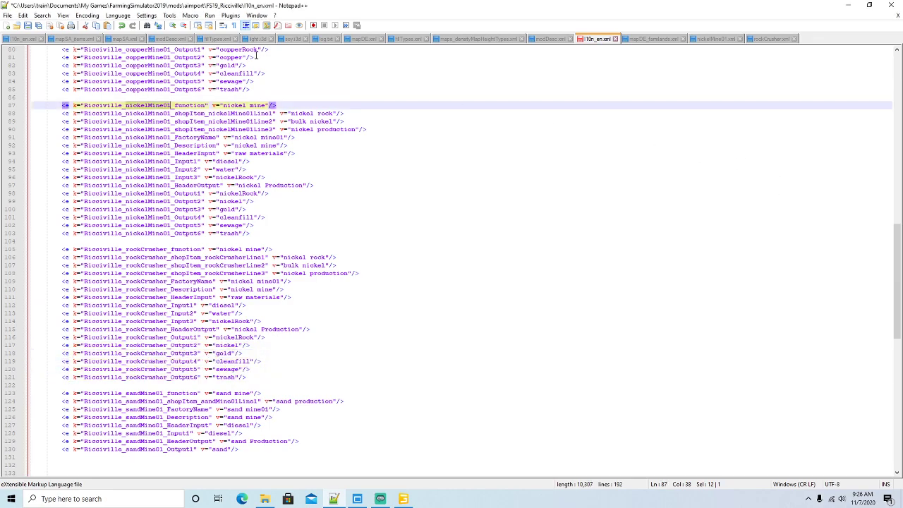
left_click(29, 31)
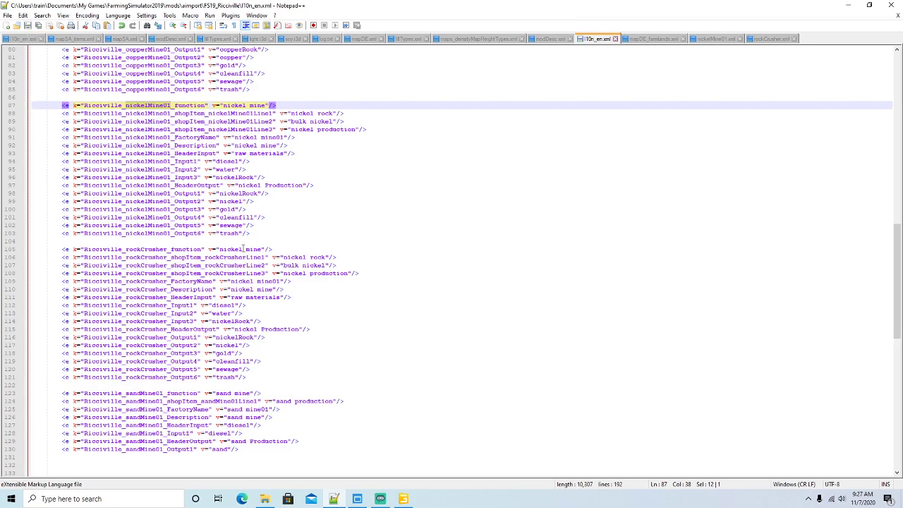
Step: Change the value of the Ricciville_rockCrusher_function entry to "rock crusher"
left_click(262, 249)
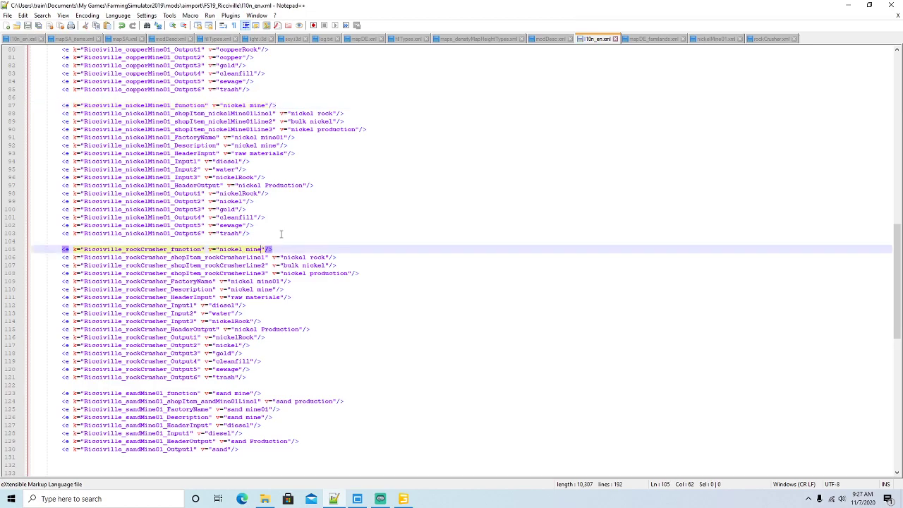
key("BackSpace")
key("BackSpace")
key("BackSpace")
key("BackSpace")
key("BackSpace")
key("BackSpace")
key("BackSpace")
key("BackSpace")
key("BackSpace")
key("BackSpace")
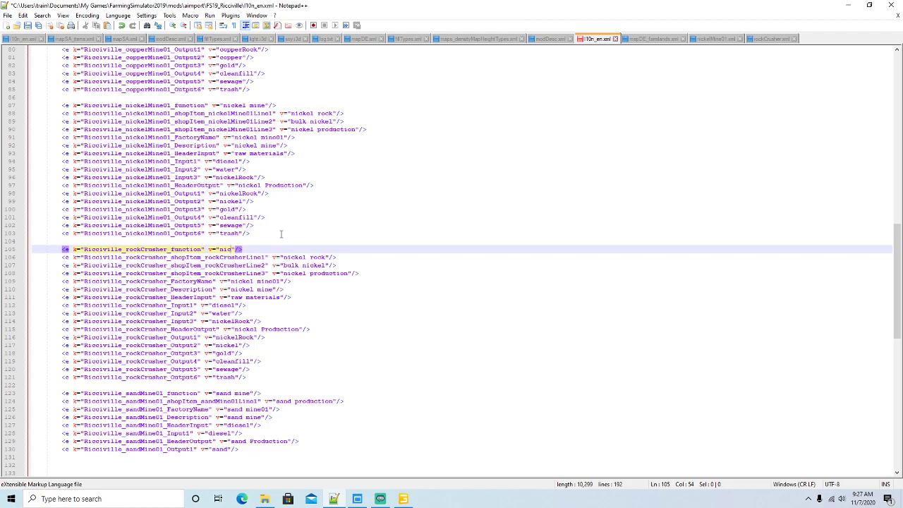
key("BackSpace")
type("rock c")
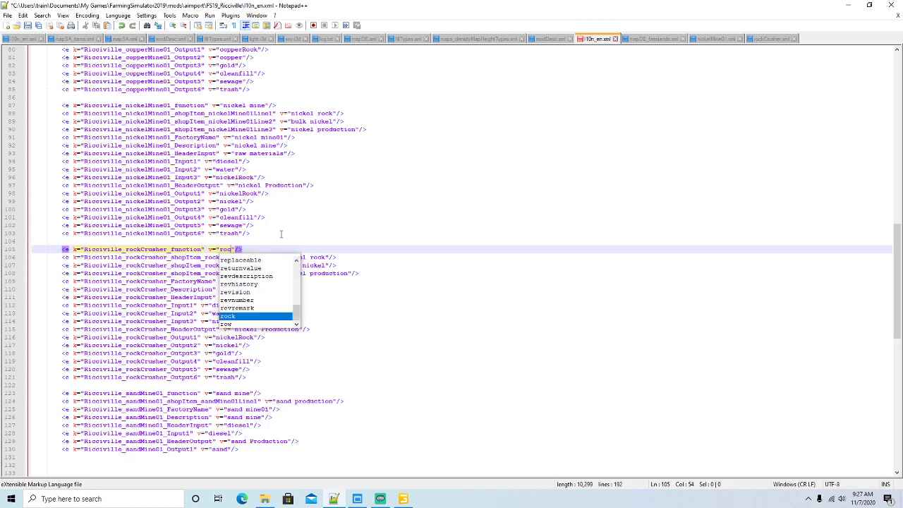
type("rusher")
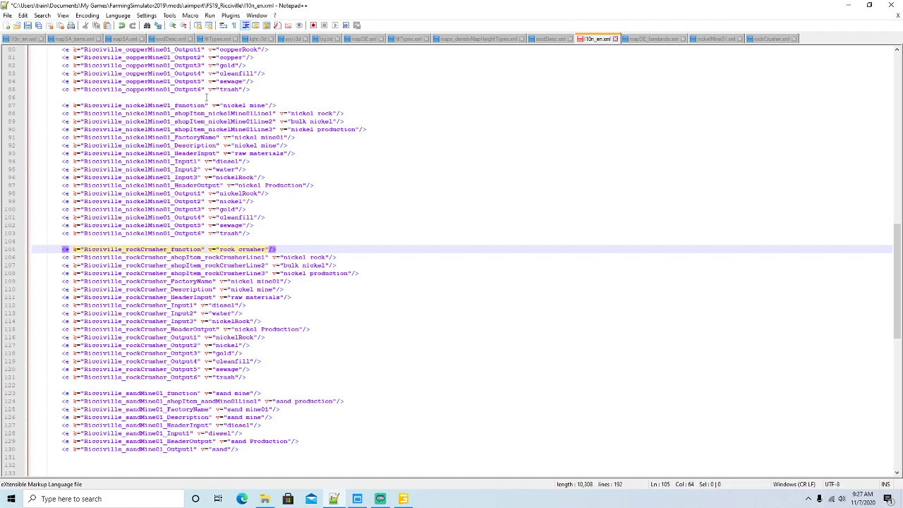
Step: Consult the Ricci_Islands rockCrusher entries, then shorten Ricciville's rockCrusherLine1 value to "rock"
left_click(31, 39)
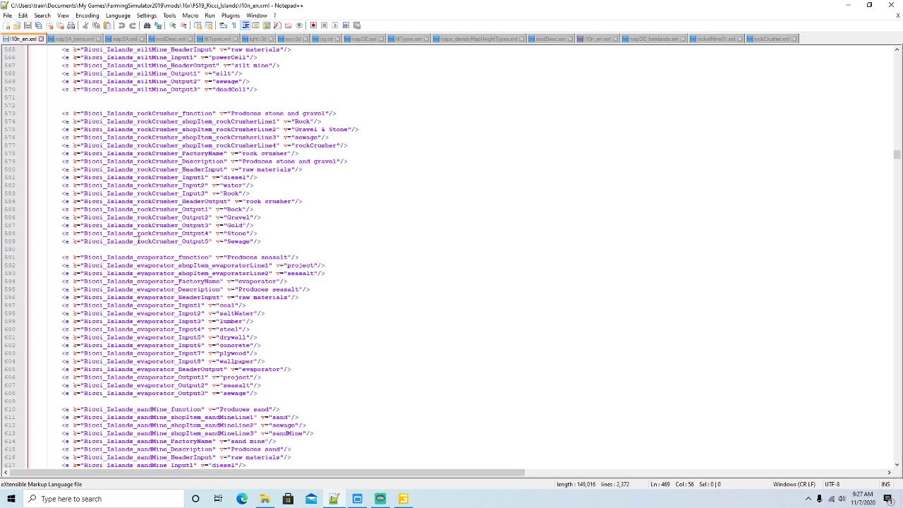
left_click(158, 114)
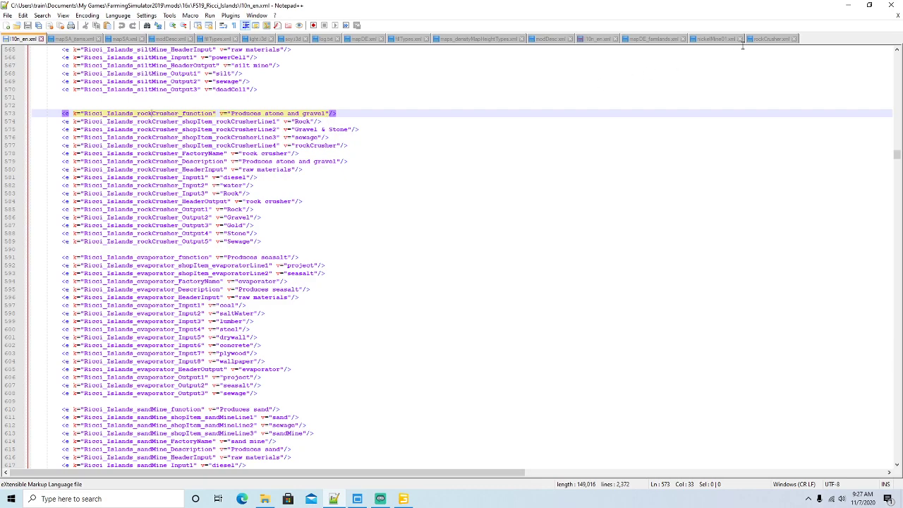
left_click(590, 39)
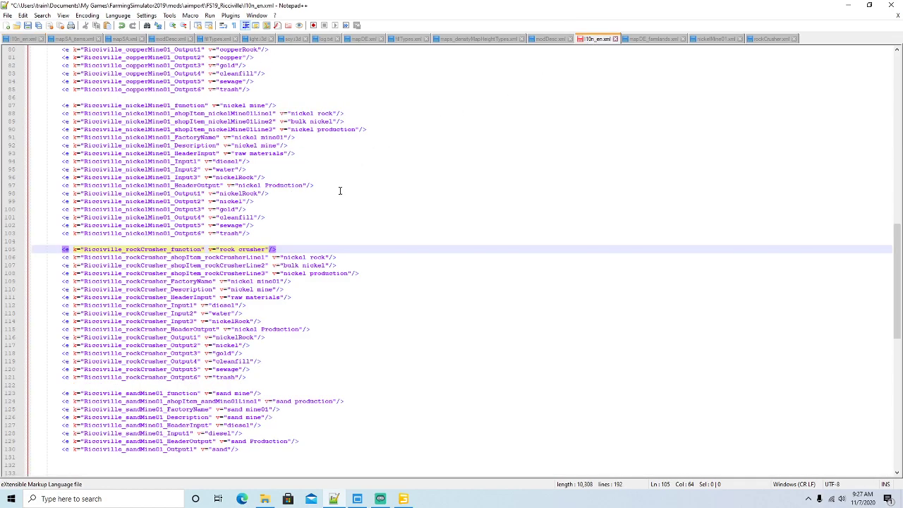
left_click(312, 257)
key("BackSpace")
key("BackSpace")
key("BackSpace")
key("BackSpace")
key("BackSpace")
key("BackSpace")
key("BackSpace")
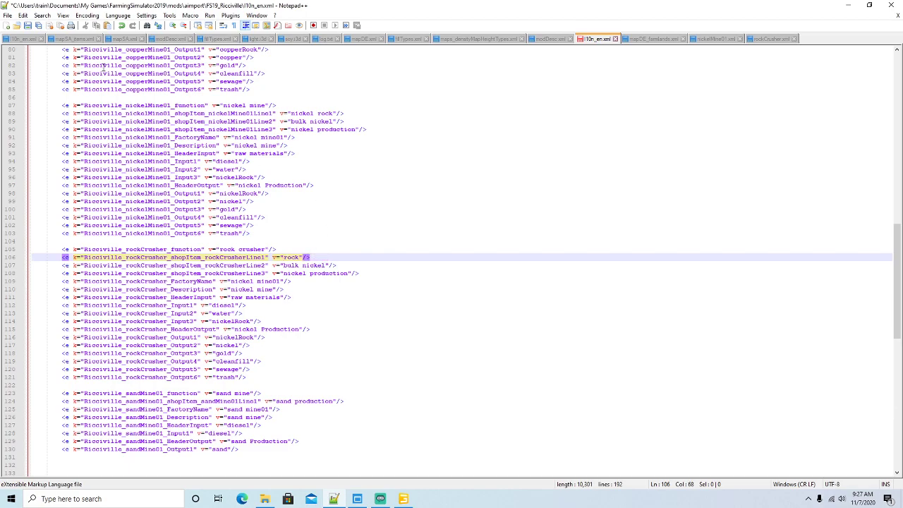
Step: Consult the Ricci_Islands rockCrusherLine2 entry, then set Ricciville's rockCrusherLine2 value to "gravel & stone"
left_click(34, 40)
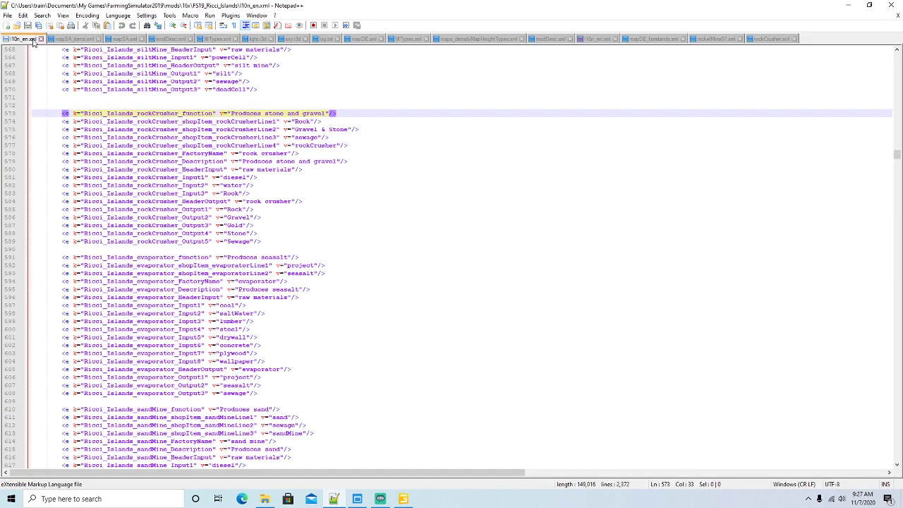
left_click(274, 130)
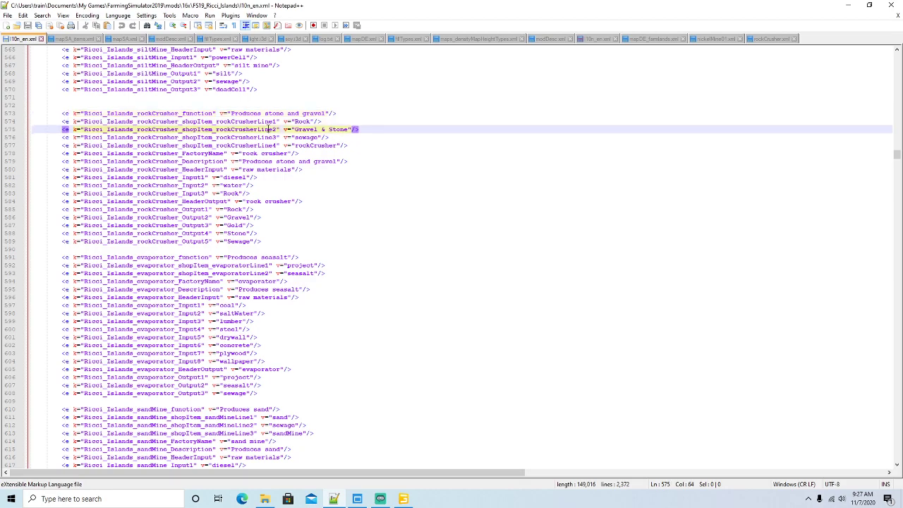
left_click(768, 38)
left_click(593, 40)
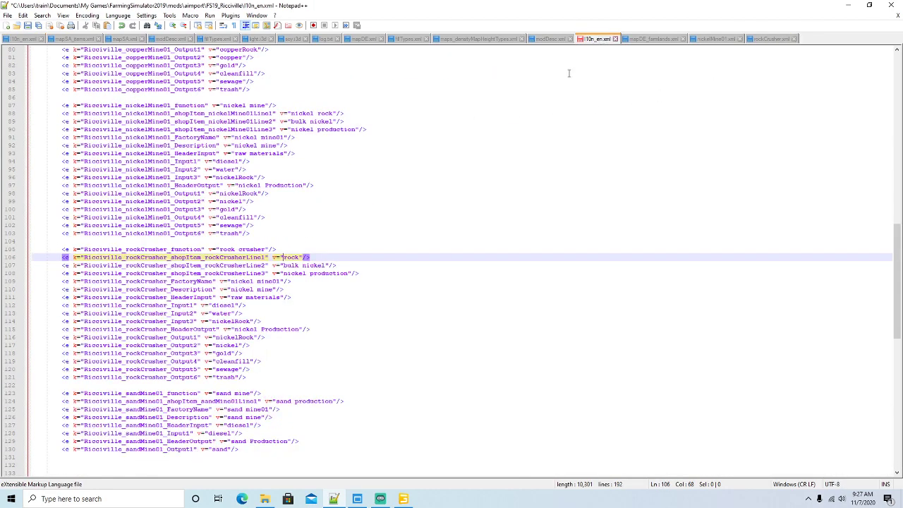
key("Down")
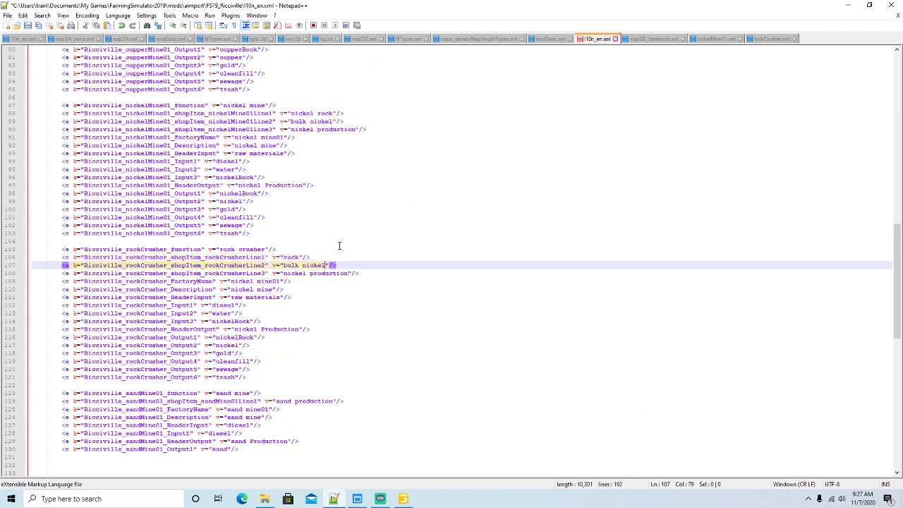
key("BackSpace")
key("BackSpace")
key("BackSpace")
key("BackSpace")
key("BackSpace")
key("BackSpace")
key("BackSpace")
key("BackSpace")
key("BackSpace")
key("BackSpace")
key("BackSpace")
type("gr")
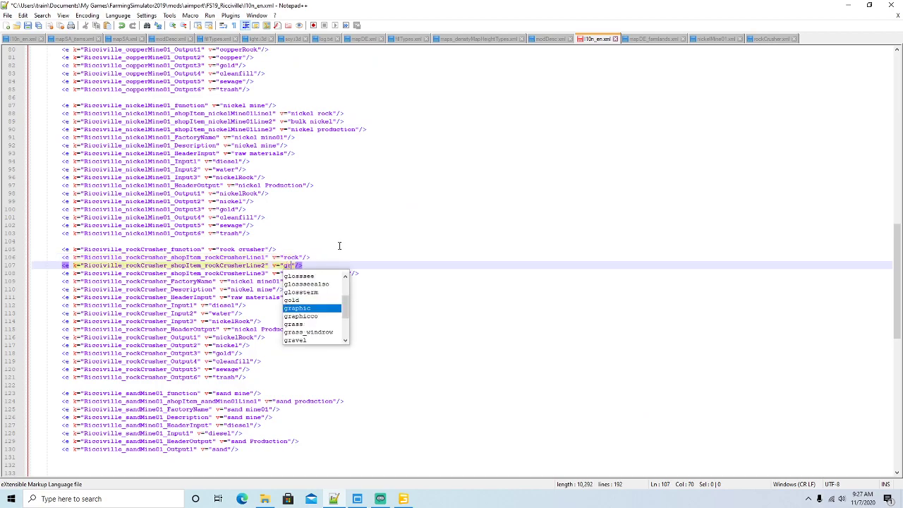
type("avel")
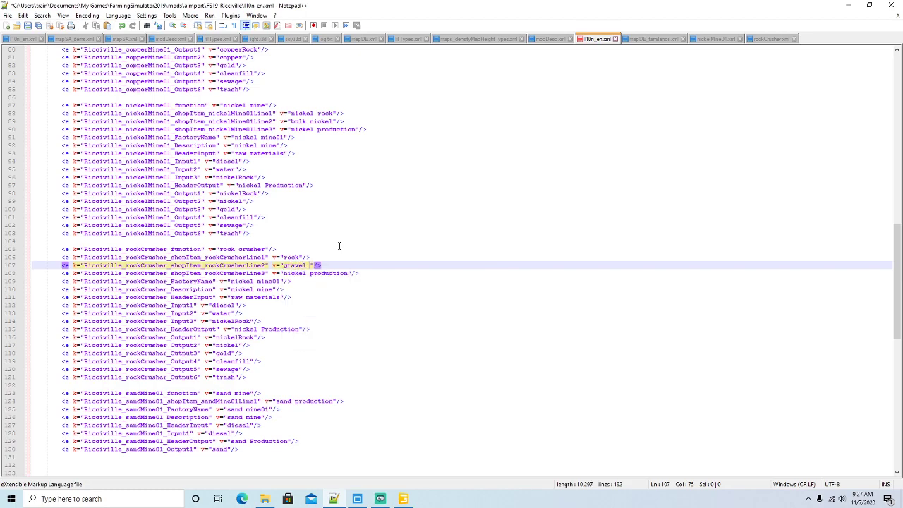
type(" & stone")
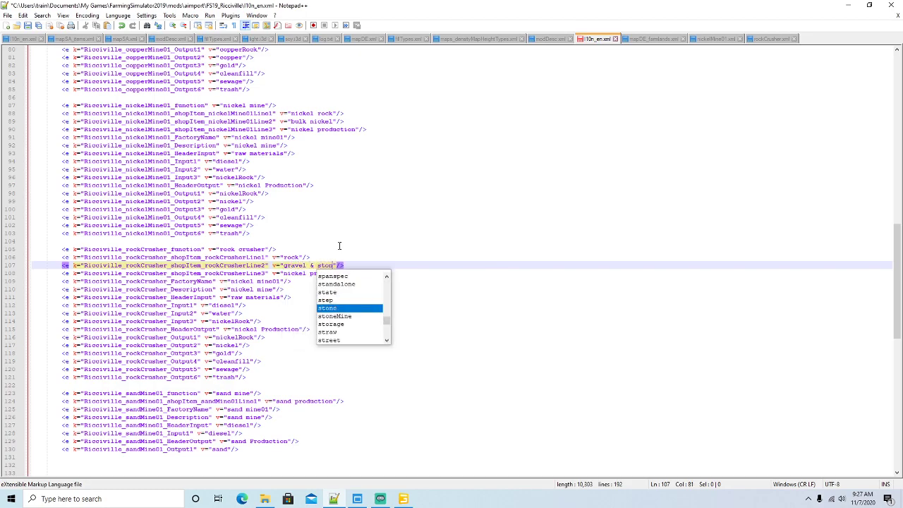
key("Right")
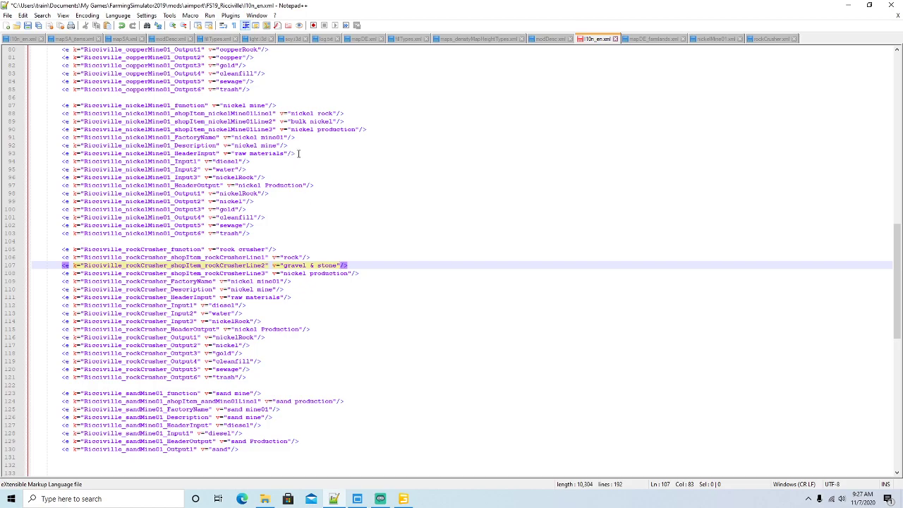
Step: Compare with the Ricci_Islands rockCrusher entries, then change Ricciville's rockCrusherLine3 value to "rock production"
left_click(28, 38)
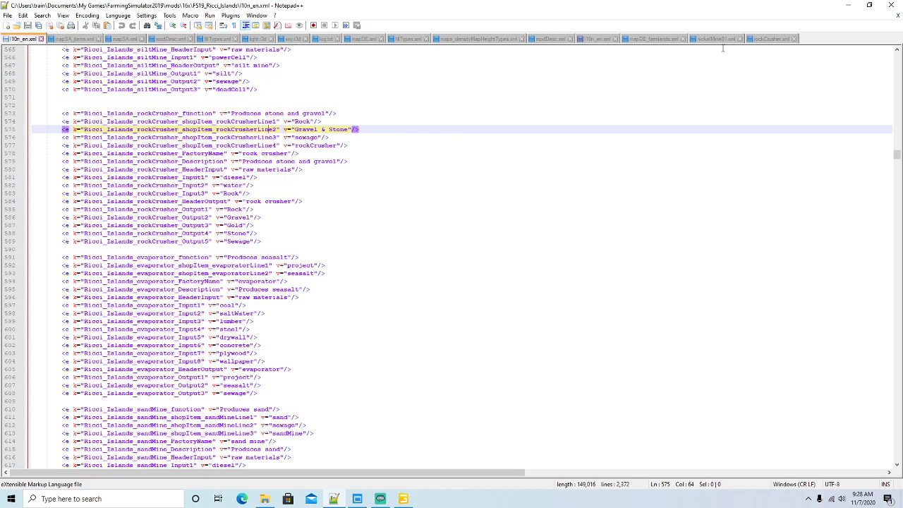
left_click(597, 39)
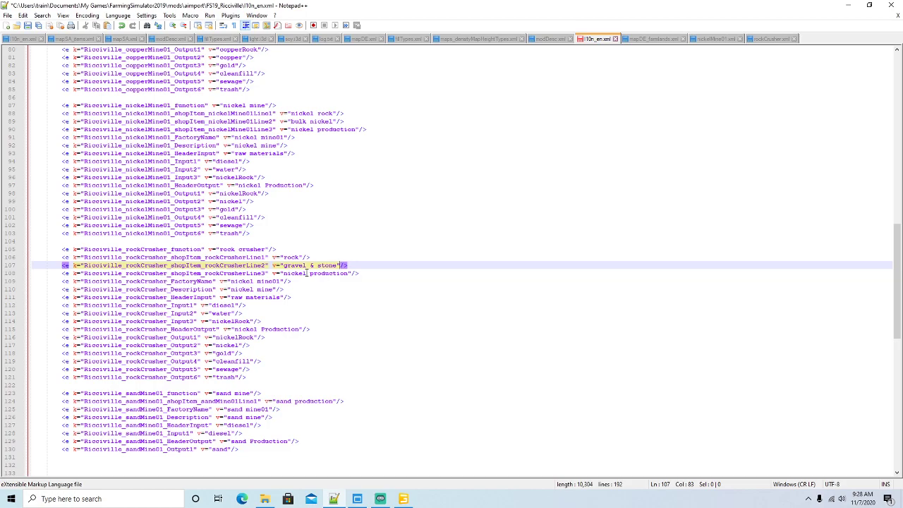
left_click(307, 273)
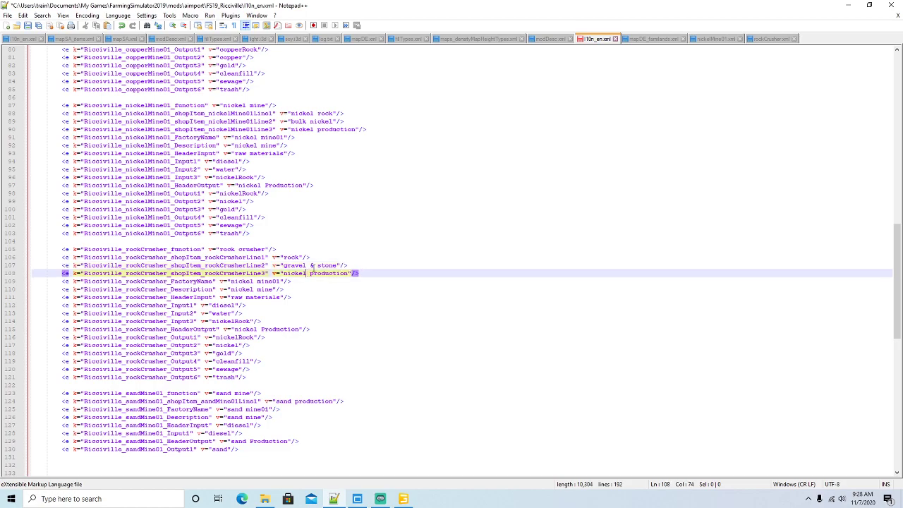
key("BackSpace")
key("BackSpace")
key("BackSpace")
key("BackSpace")
key("BackSpace")
key("BackSpace")
type("rock")
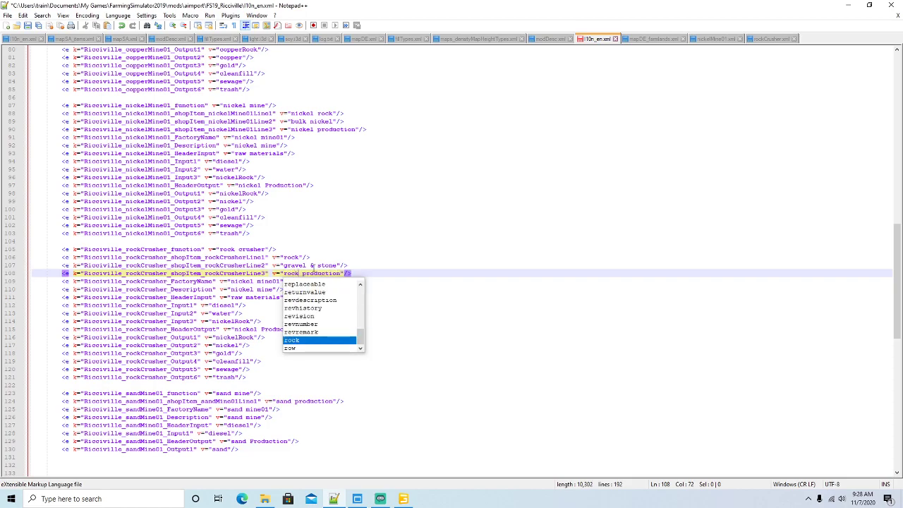
key("Right")
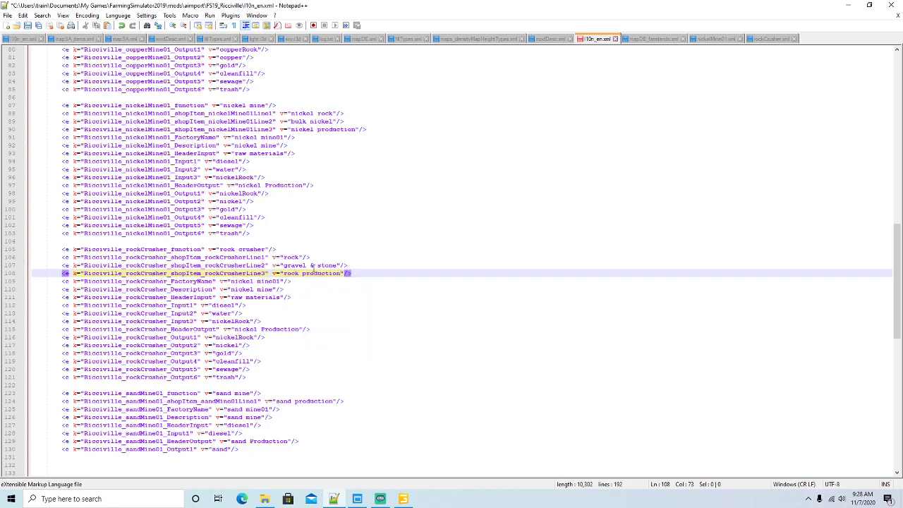
Step: Replace the value of the Ricciville_rockCrusher_FactoryName entry with "rock crusher"
scroll(312, 236, "down", 1)
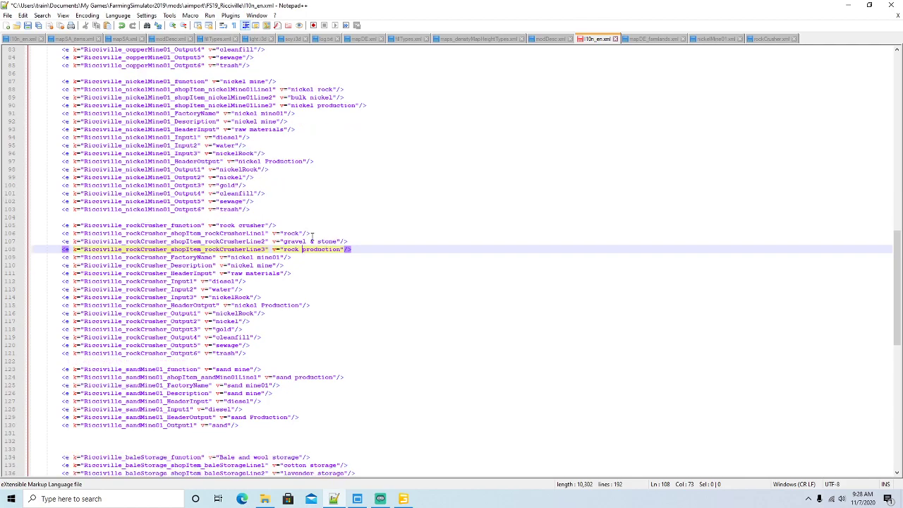
left_click(280, 258)
key("BackSpace")
key("BackSpace")
key("BackSpace")
key("BackSpace")
key("BackSpace")
key("BackSpace")
key("BackSpace")
key("BackSpace")
key("BackSpace")
key("BackSpace")
key("BackSpace")
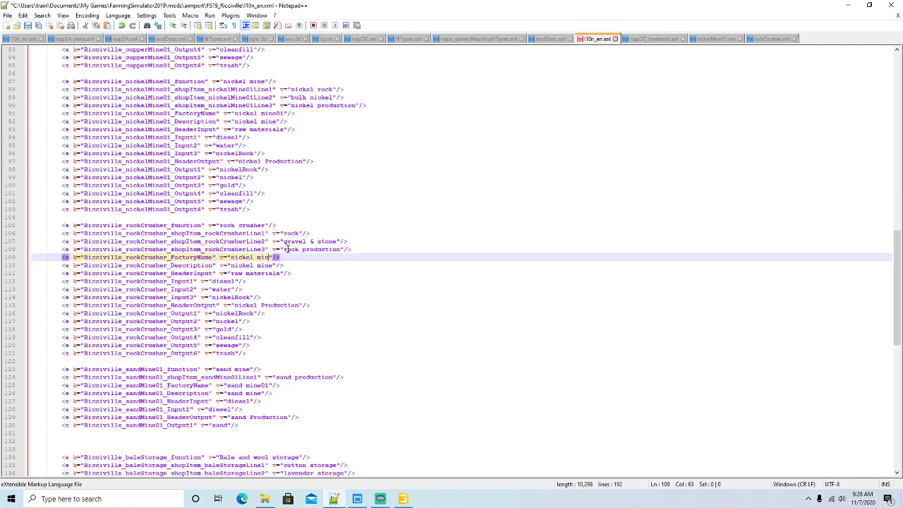
key("BackSpace")
key("BackSpace")
type("rock crusher")
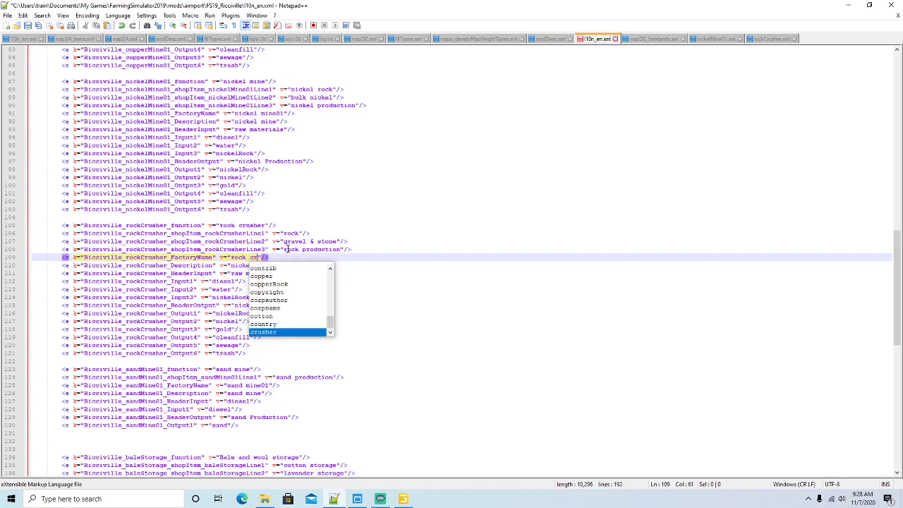
key("Escape")
Step: Replace the value of the Ricciville_rockCrusher_Description entry with "rock crusher"
key("Down")
key("BackSpace")
key("BackSpace")
key("BackSpace")
key("BackSpace")
key("BackSpace")
key("BackSpace")
key("BackSpace")
key("BackSpace")
key("BackSpace")
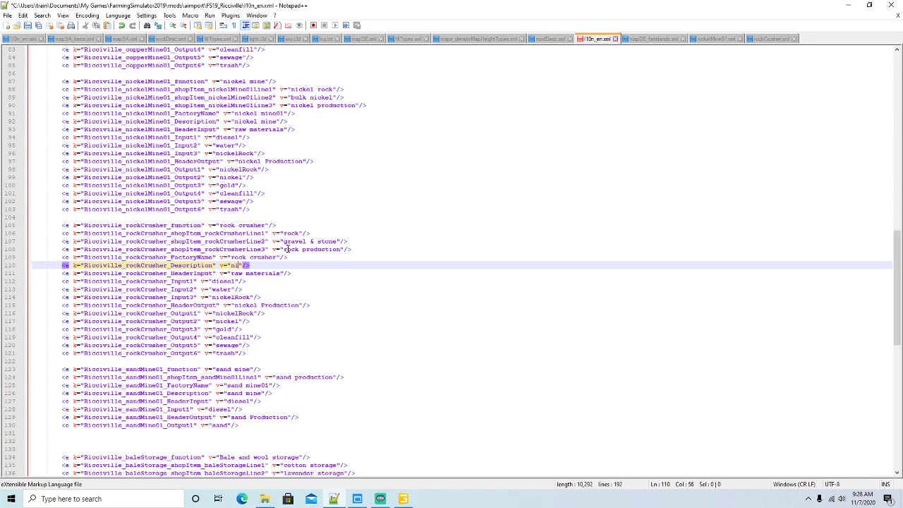
key("BackSpace")
key("BackSpace")
type("rock crusher")
Step: Consult the Ricci_Islands rockCrusher input entries, then set Ricciville's rockCrusher_Input3 value to "rock"
left_click(32, 39)
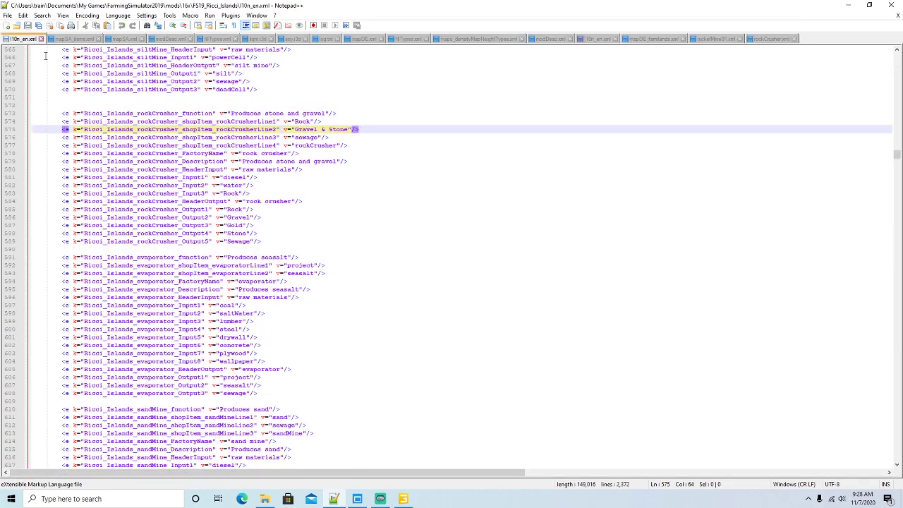
left_click(189, 177)
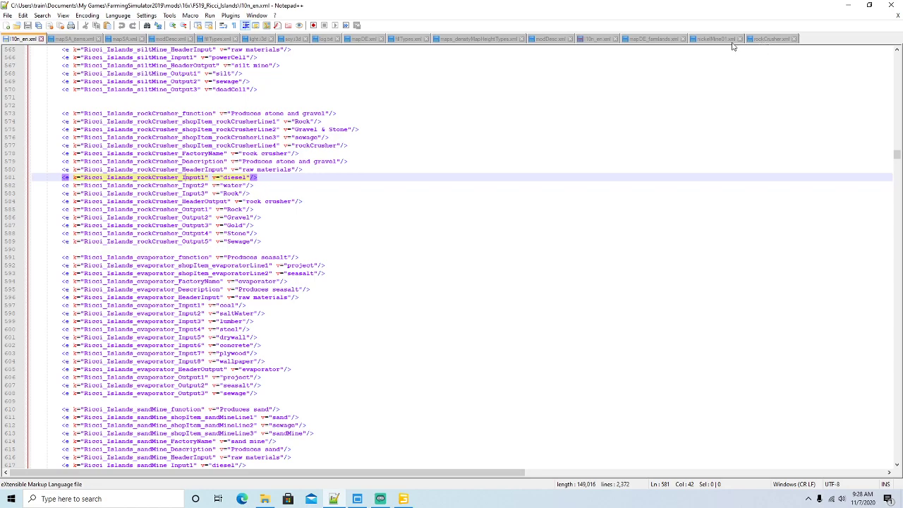
left_click(600, 39)
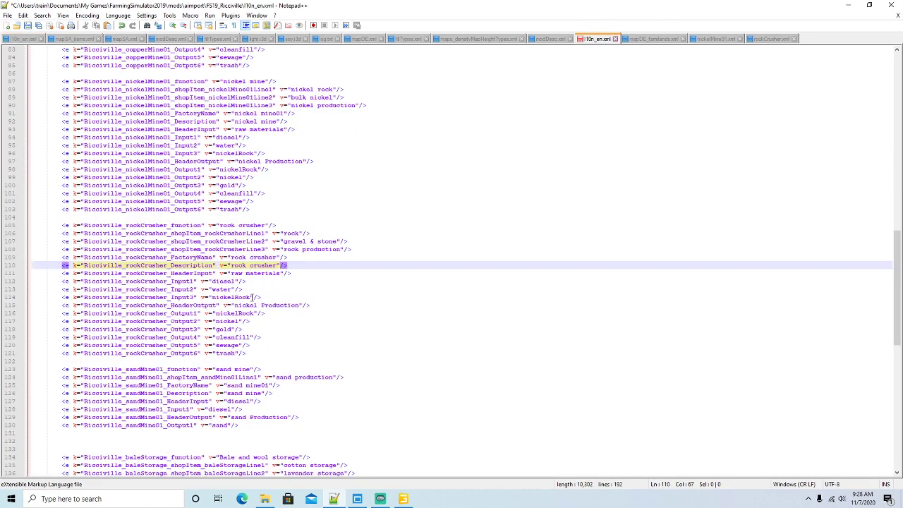
left_click(253, 297)
key("BackSpace")
key("BackSpace")
key("BackSpace")
key("BackSpace")
key("BackSpace")
key("BackSpace")
key("BackSpace")
key("BackSpace")
key("BackSpace")
key("BackSpace")
type("rock")
key("Right")
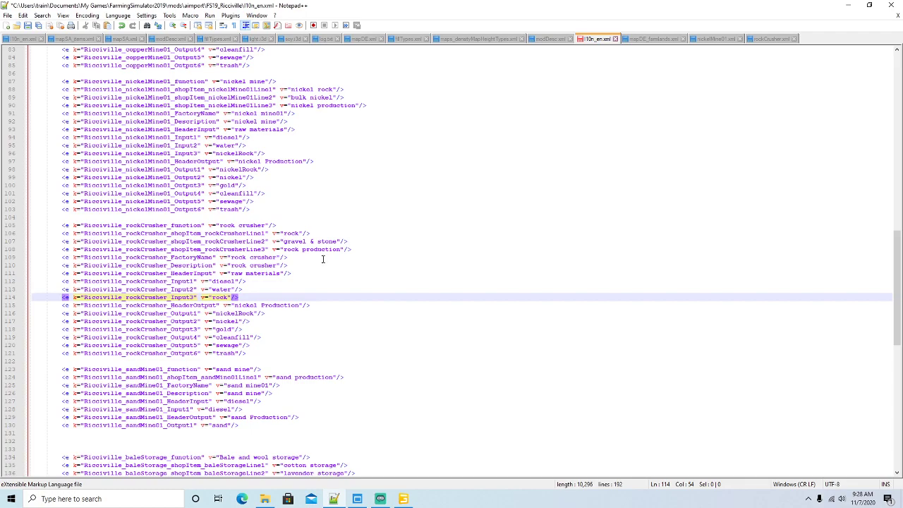
Step: Change the value of the Ricciville_rockCrusher_HeaderOutput entry to "rock Production"
scroll(321, 259, "down", 2)
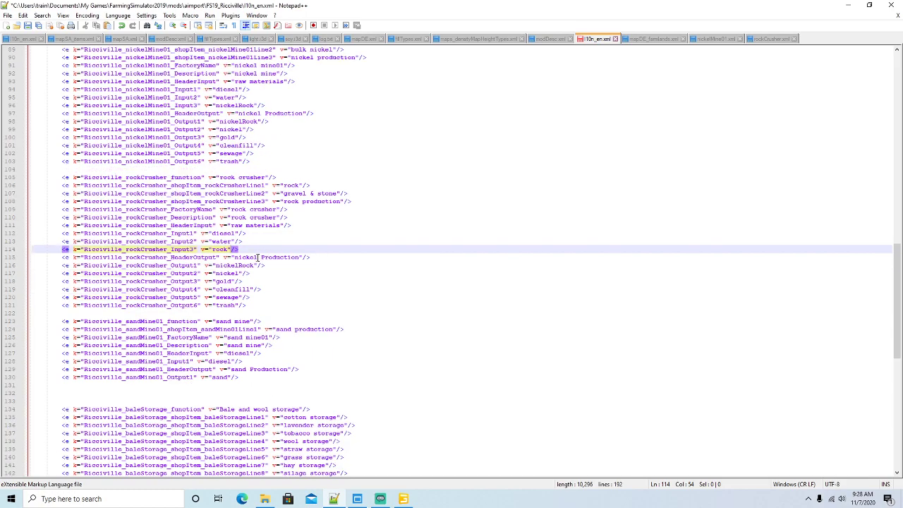
left_click(257, 257)
key("BackSpace")
key("BackSpace")
key("BackSpace")
key("BackSpace")
key("BackSpace")
key("BackSpace")
type("rock")
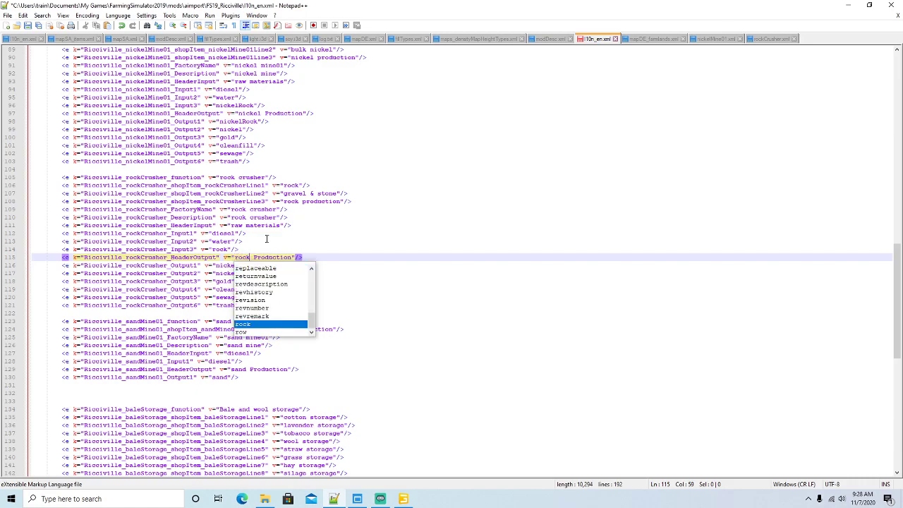
key("Right")
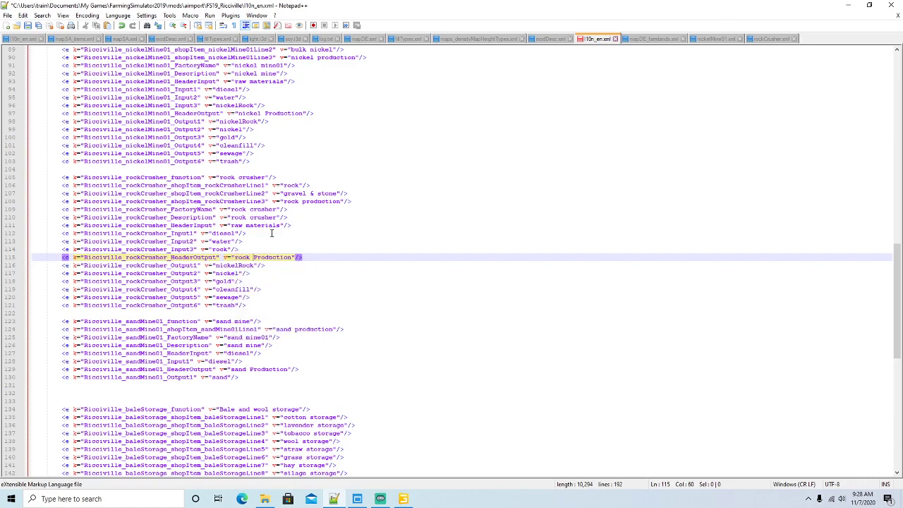
Step: Check the rockCrusher in GIANTS Editor and the Ricci_Islands Output1 entry, then shorten Ricciville's rockCrusher_Output1 value to "Rock"
scroll(310, 217, "down", 1)
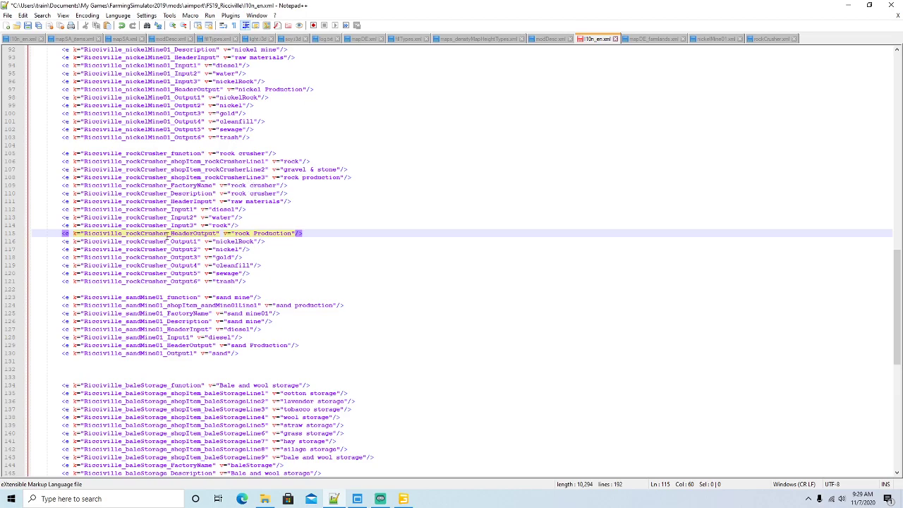
left_click(404, 499)
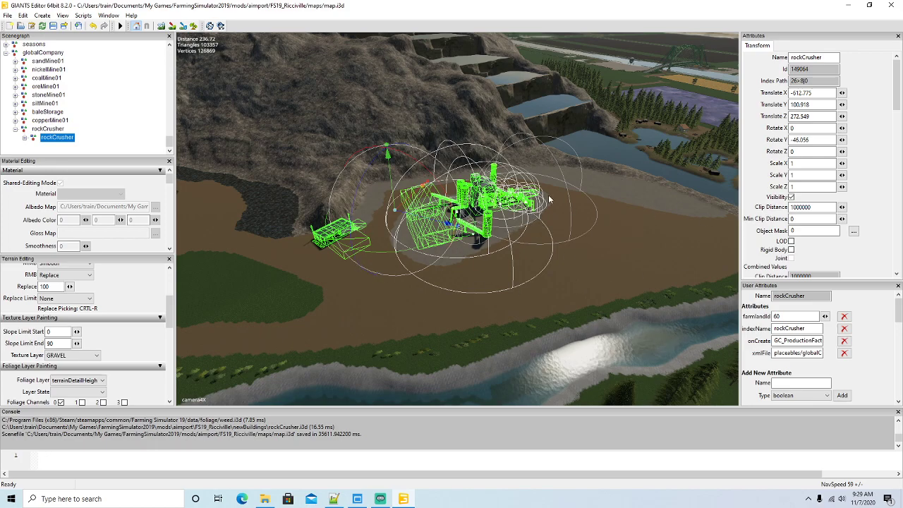
left_click(847, 5)
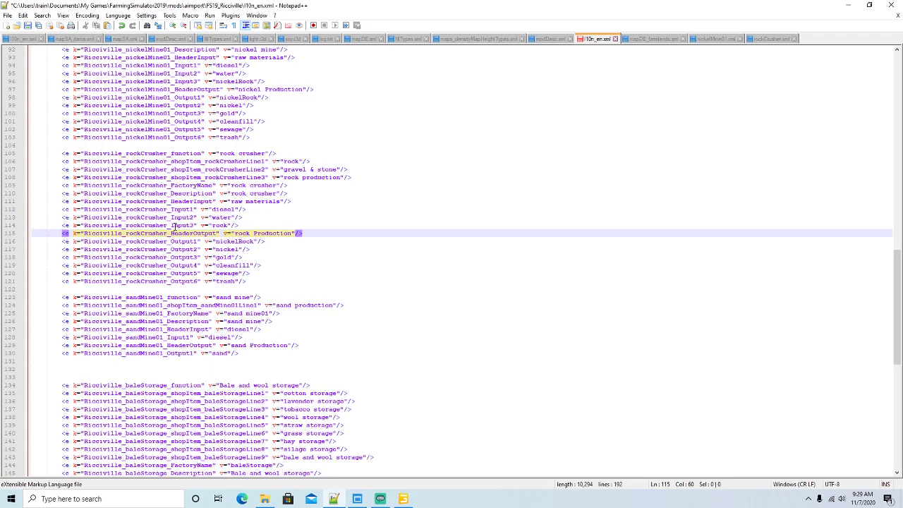
left_click(33, 39)
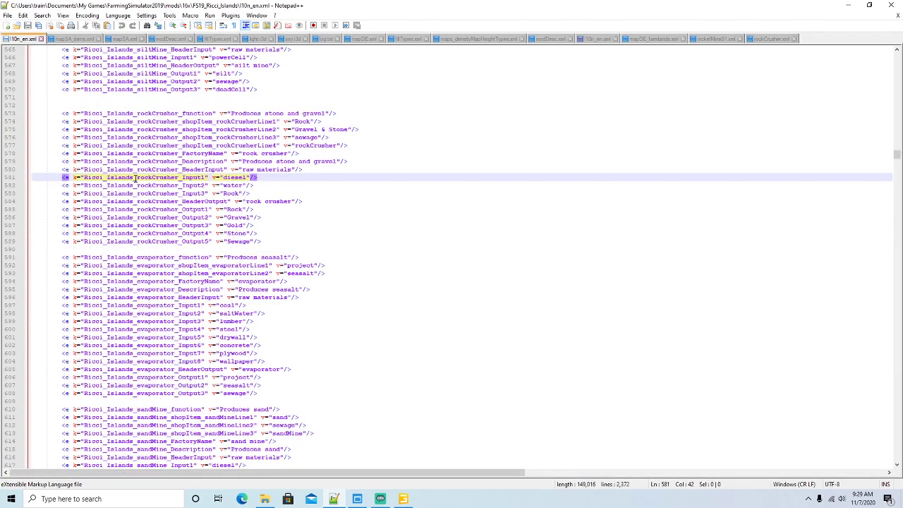
left_click(177, 209)
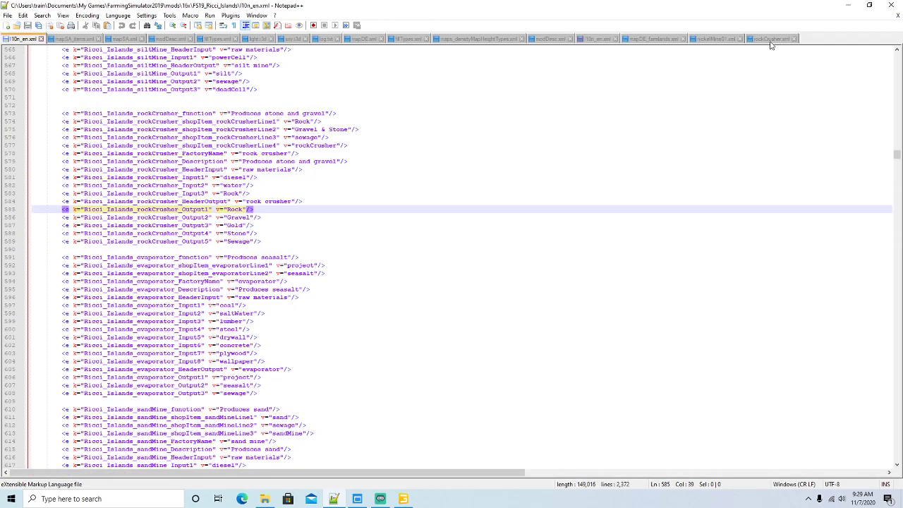
left_click(597, 39)
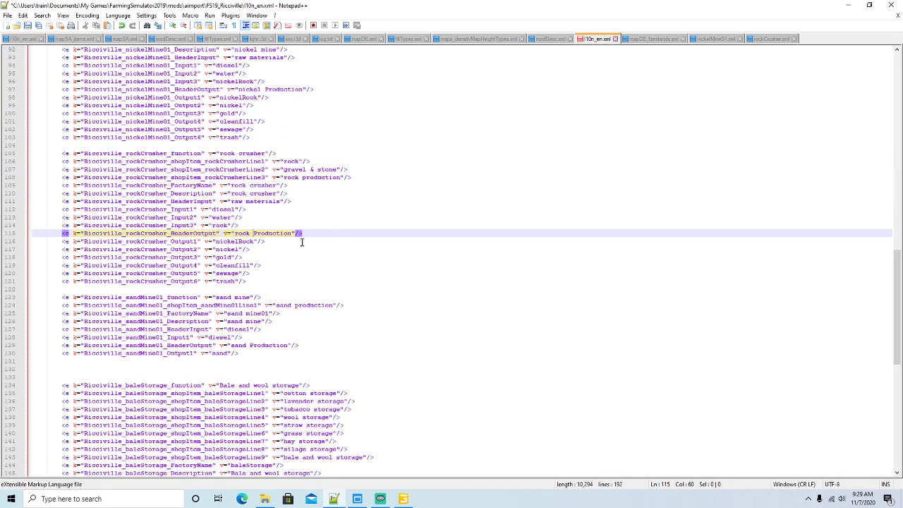
left_click(237, 242)
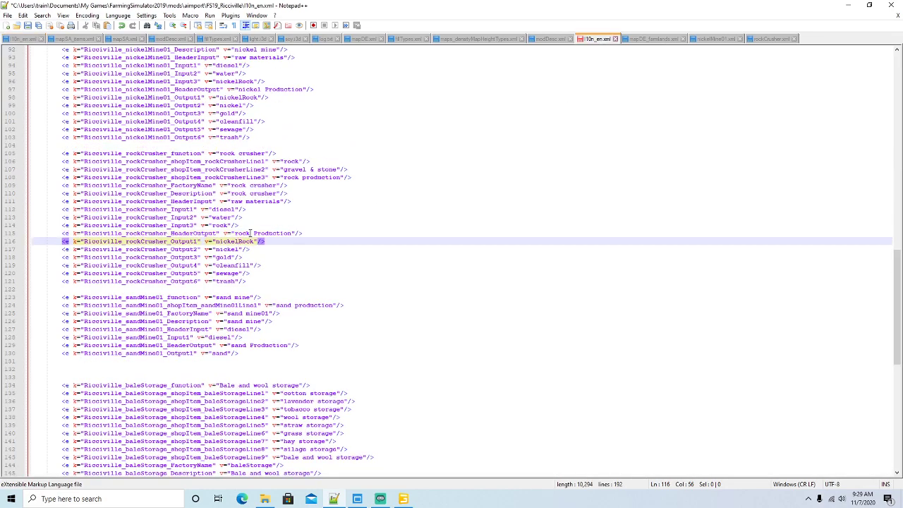
key("BackSpace")
key("BackSpace")
key("BackSpace")
key("BackSpace")
key("BackSpace")
key("BackSpace")
Step: Consult the Ricci_Islands rockCrusher_Output2 entry, then set Ricciville's rockCrusher_Output2 value to "gravel"
left_click(31, 40)
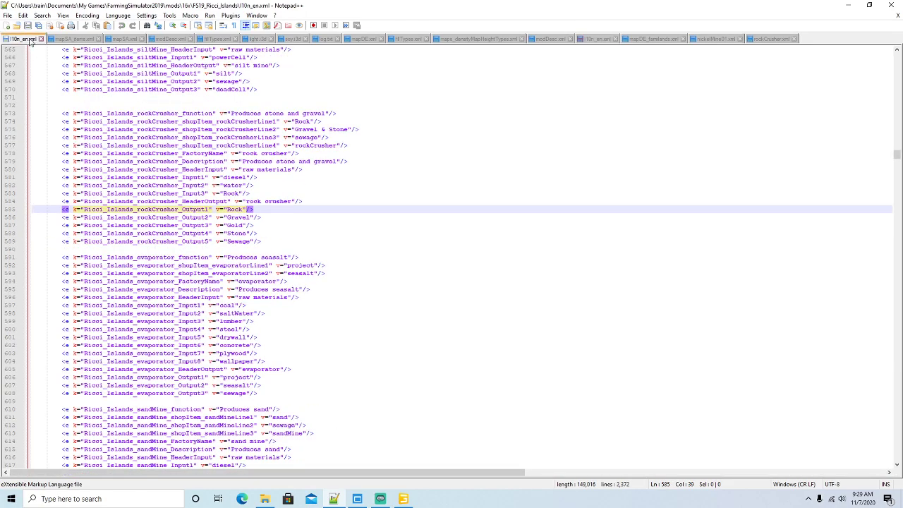
left_click(202, 217)
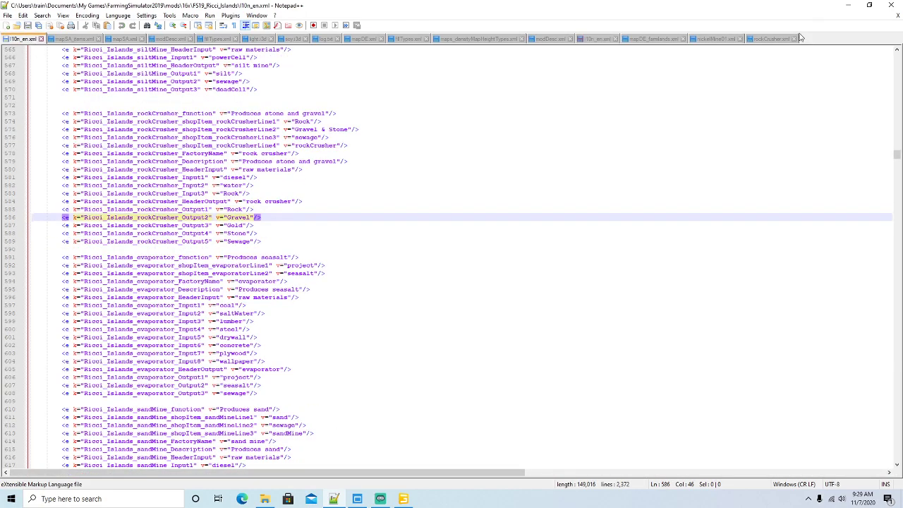
left_click(596, 38)
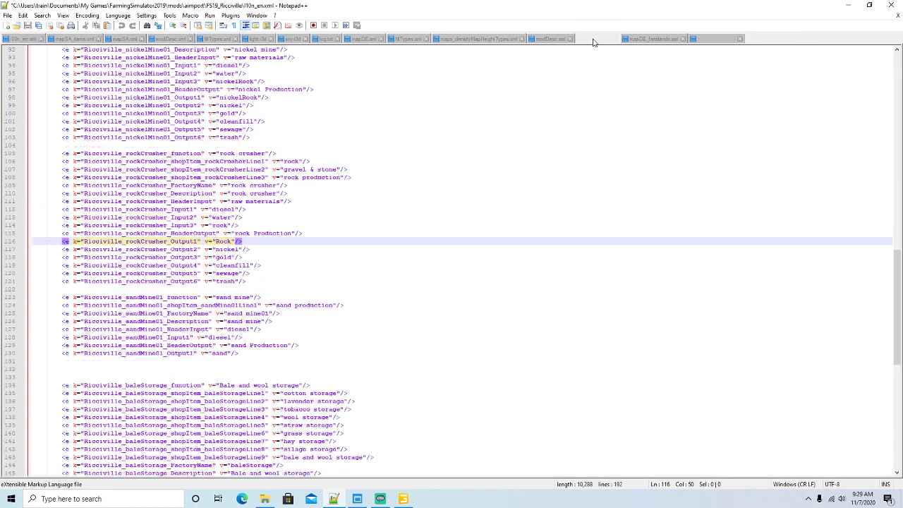
left_click(237, 249)
key("shift+Right")
key("Left")
key("BackSpace")
key("BackSpace")
key("BackSpace")
key("BackSpace")
key("BackSpace")
key("BackSpace")
type("gravel")
key("Right")
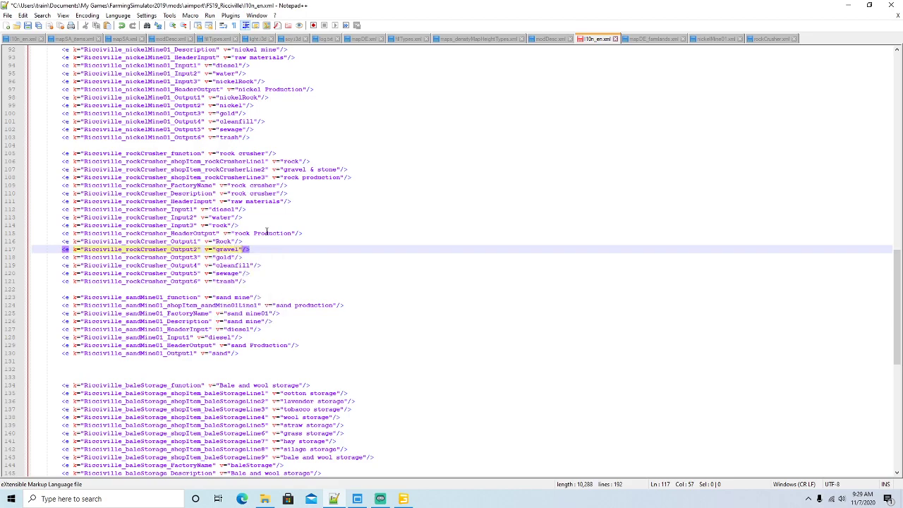
Step: Consult the Ricci_Islands rockCrusher_Output3 entry, then duplicate Ricciville's rockCrusher_Output2 line directly below itself without leaving a blank line
key("ctrl+Tab")
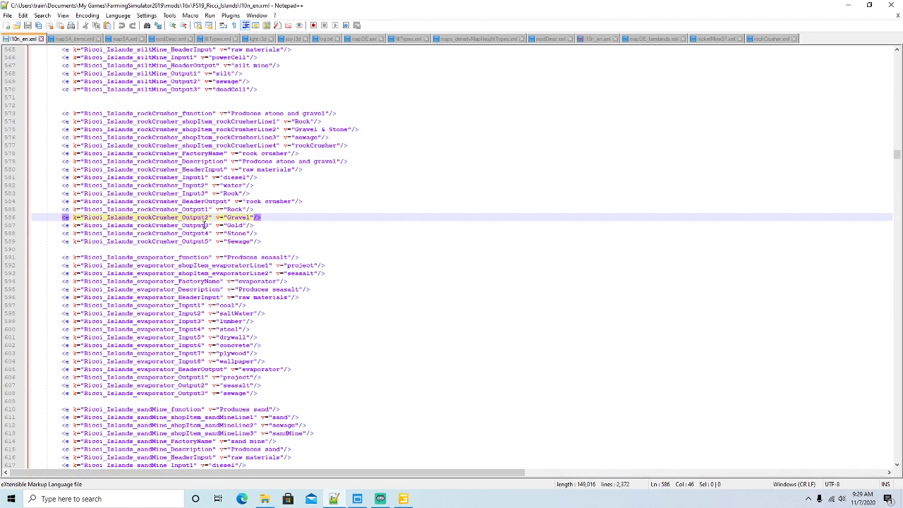
left_click(205, 225)
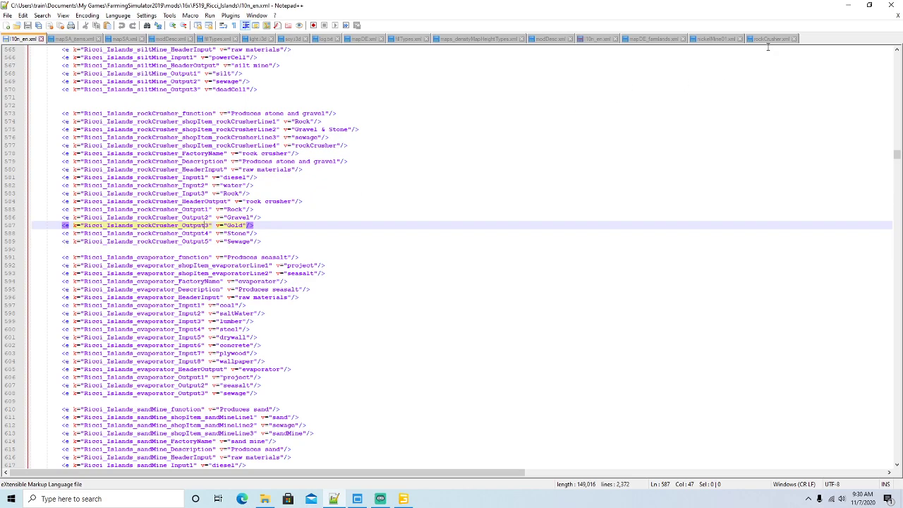
left_click(596, 39)
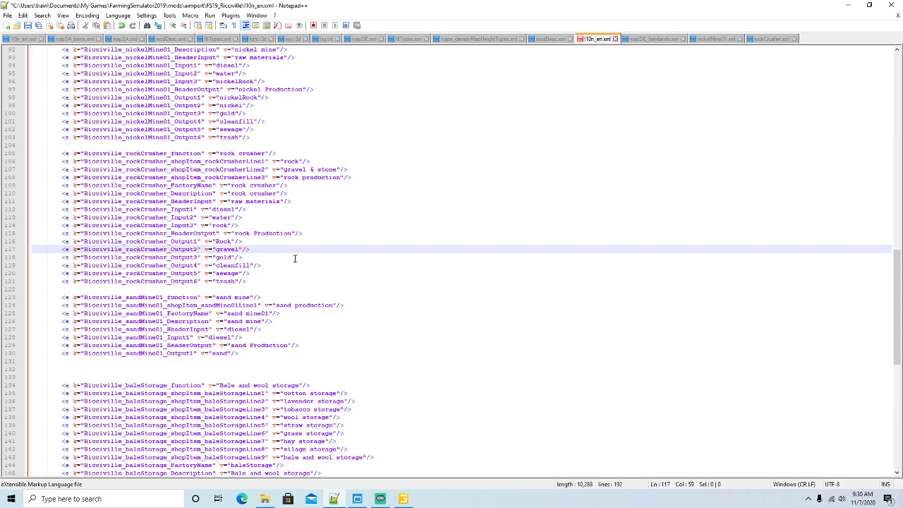
key("Return")
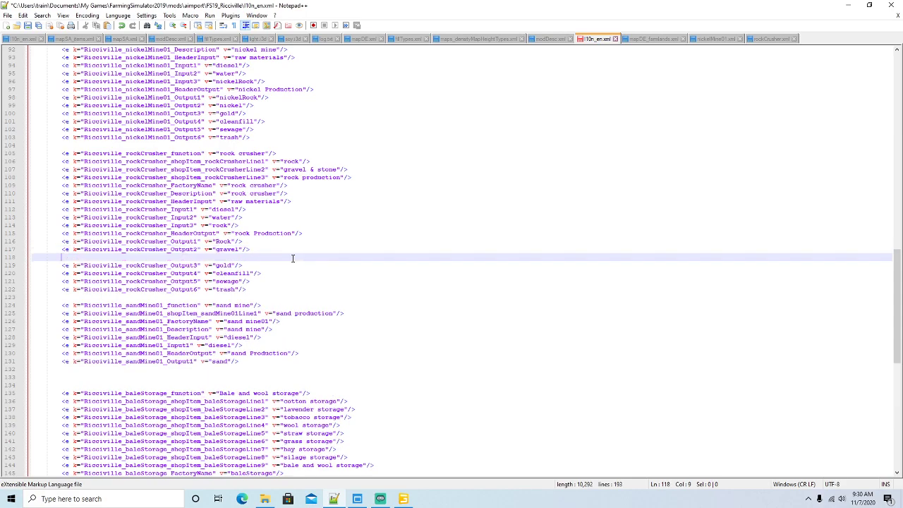
left_click(11, 250)
key("ctrl+c")
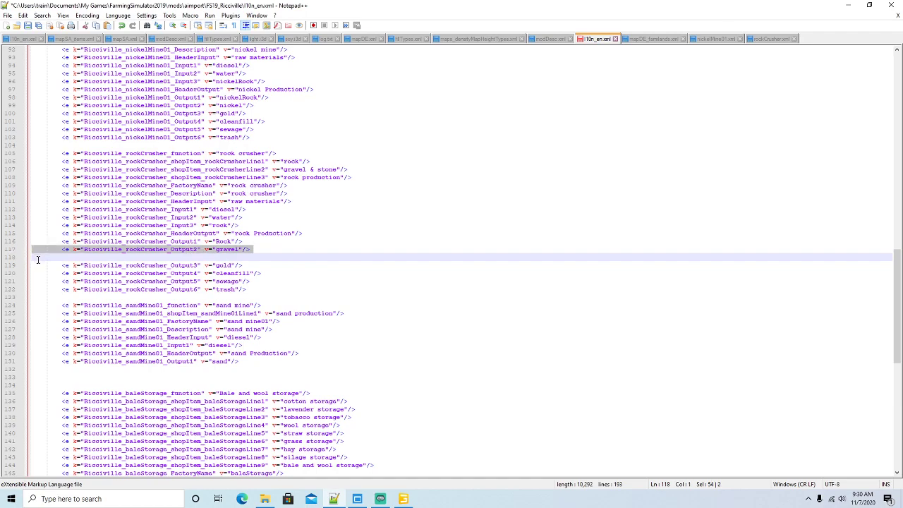
left_click(41, 258)
key("ctrl+v")
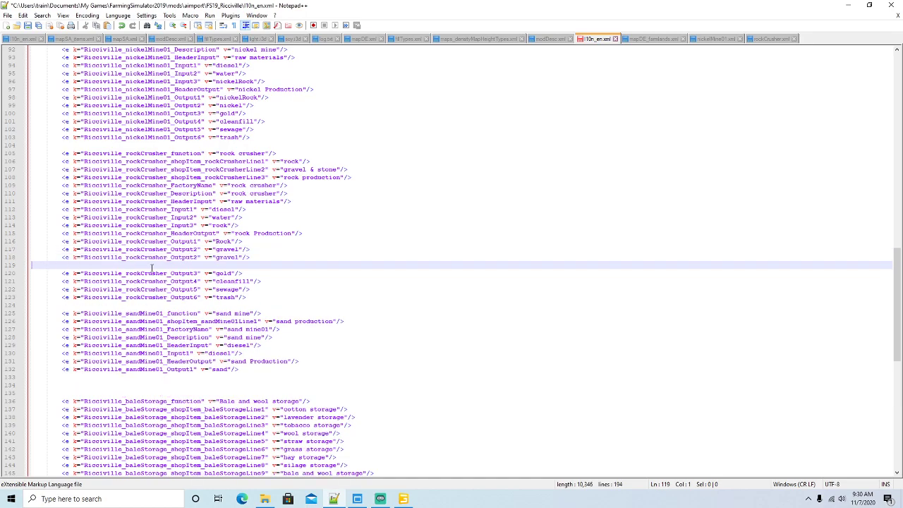
left_click(10, 267)
key("Delete")
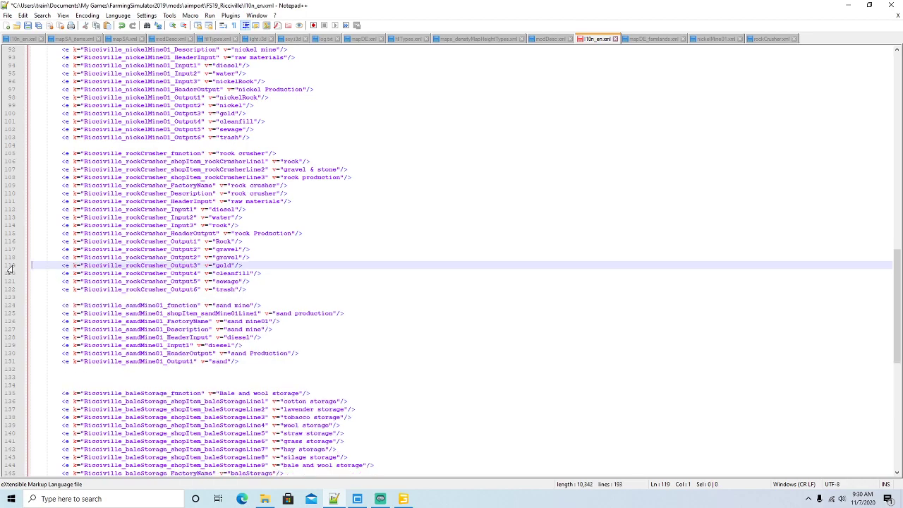
Step: Renumber the Ricciville rockCrusher output keys from the duplicated gravel line through trash as Output3 to Output7
left_click(201, 257)
key("BackSpace")
type("3")
key("Down")
key("BackSpace")
type("4")
key("Down")
key("BackSpace")
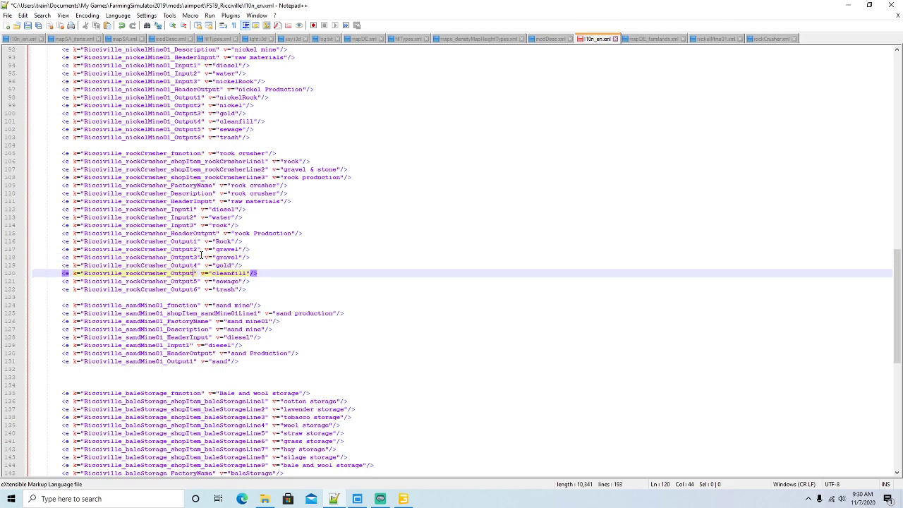
type("5")
key("Down")
key("BackSpace")
type("6")
key("Down")
key("BackSpace")
type("7")
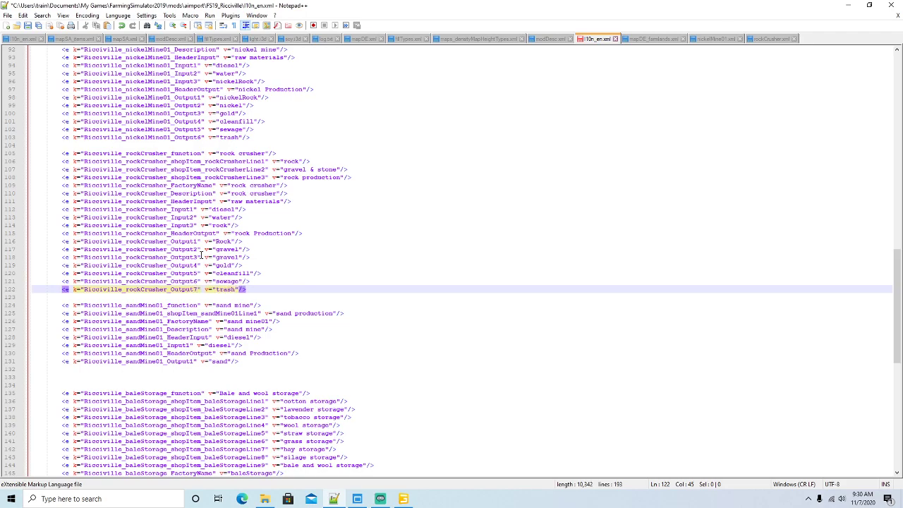
Step: Set Ricciville's rockCrusher_Output3 value to "stone" and save l10n_en.xml
left_click(240, 257)
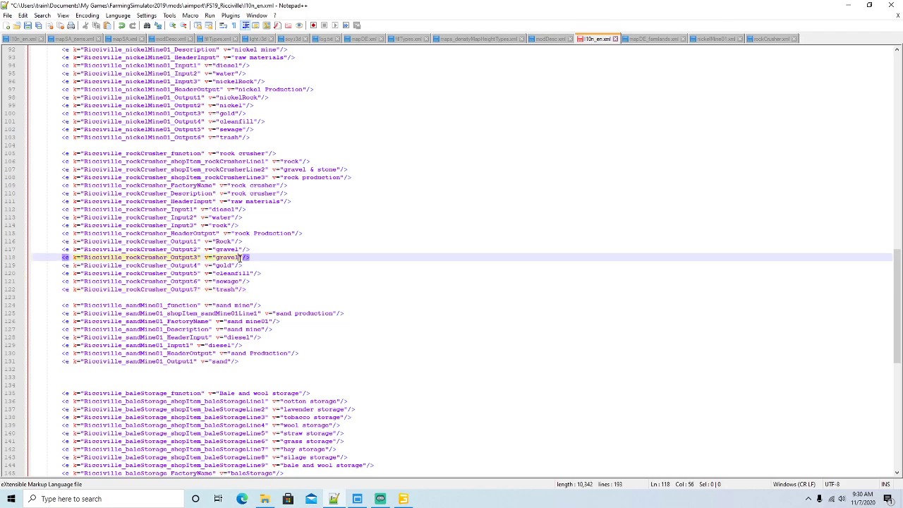
key("BackSpace")
key("BackSpace")
key("BackSpace")
key("BackSpace")
key("BackSpace")
key("BackSpace")
type("stone")
left_click(28, 26)
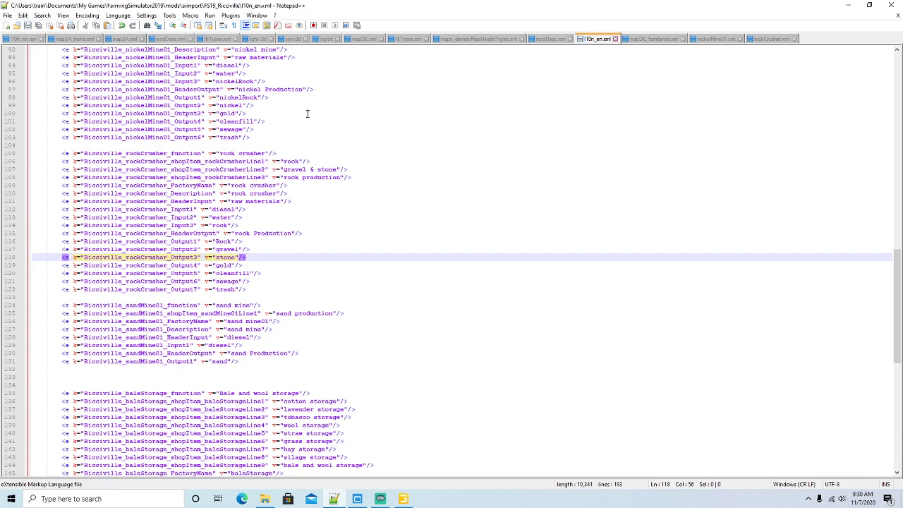
Step: Search Ricciville's fillTypes.xml for "stone" and inspect the fill type categories containing it
left_click(406, 39)
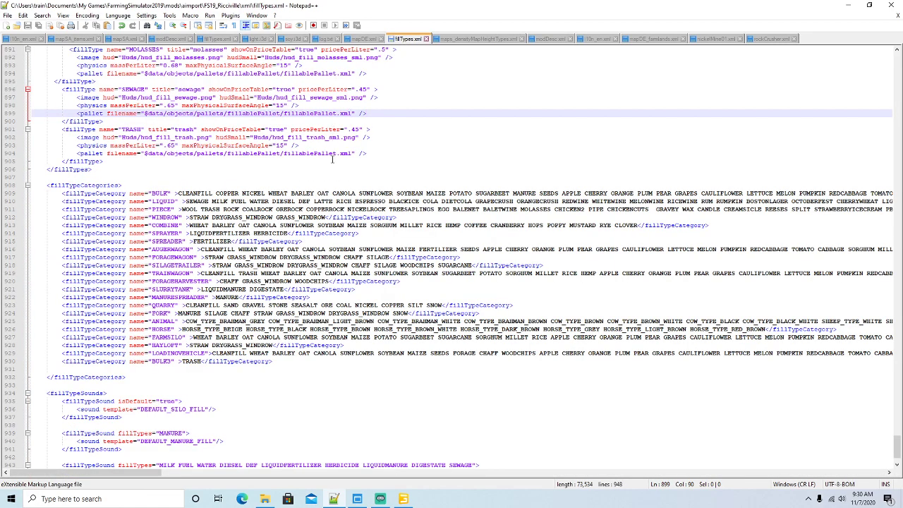
scroll(332, 160, "up", 1)
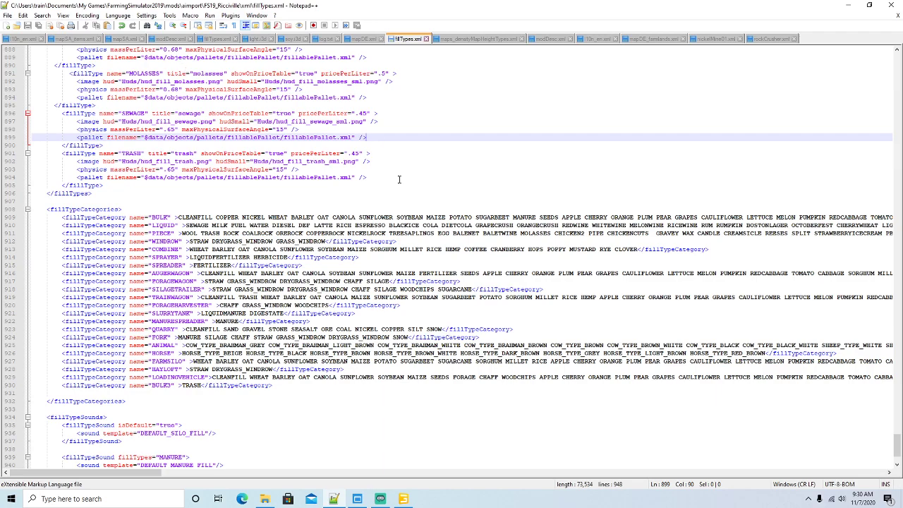
key("ctrl+f")
type("stone")
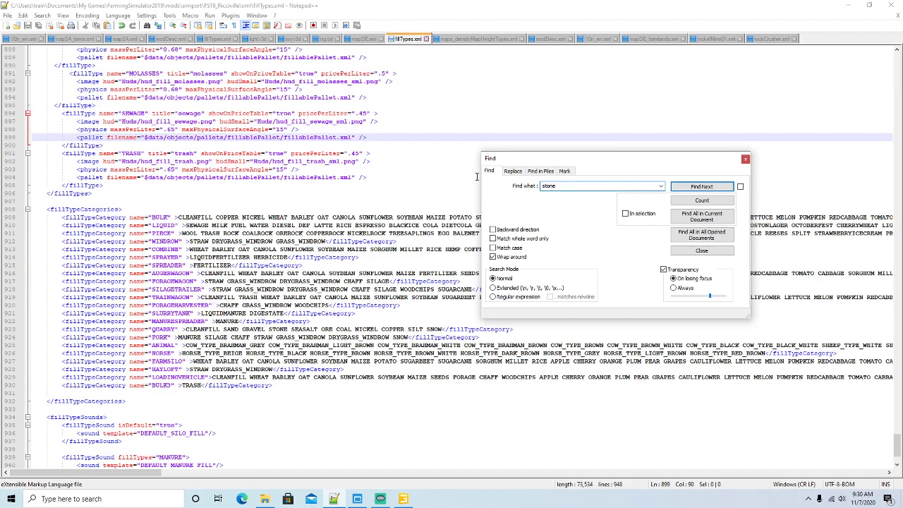
left_click(683, 187)
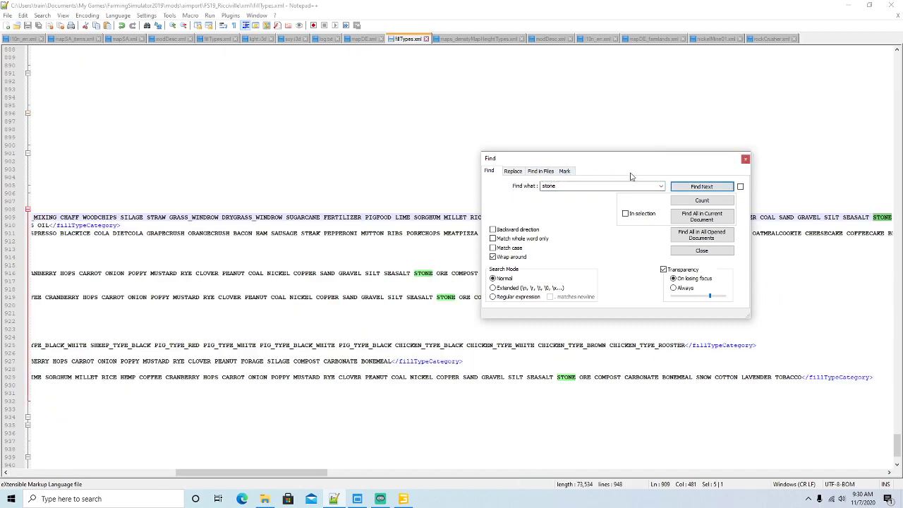
left_click_drag(591, 157, 524, 45)
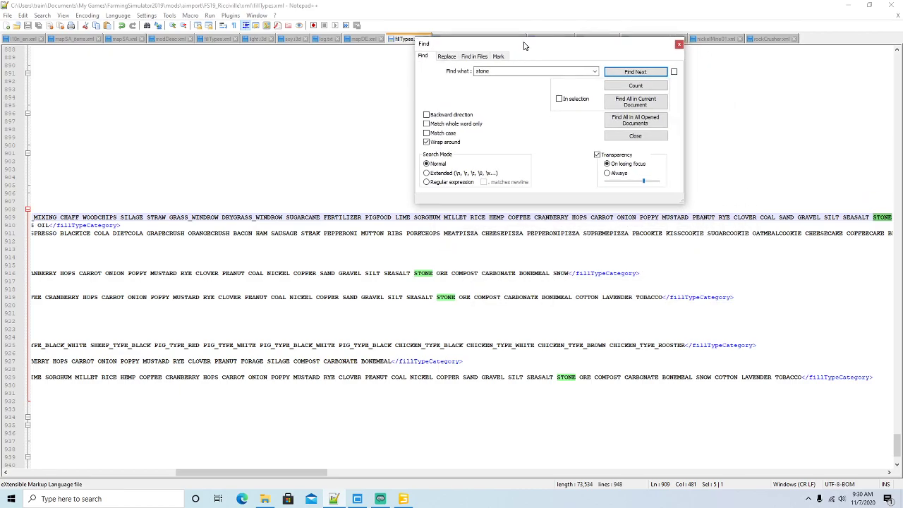
left_click_drag(303, 473, 362, 487)
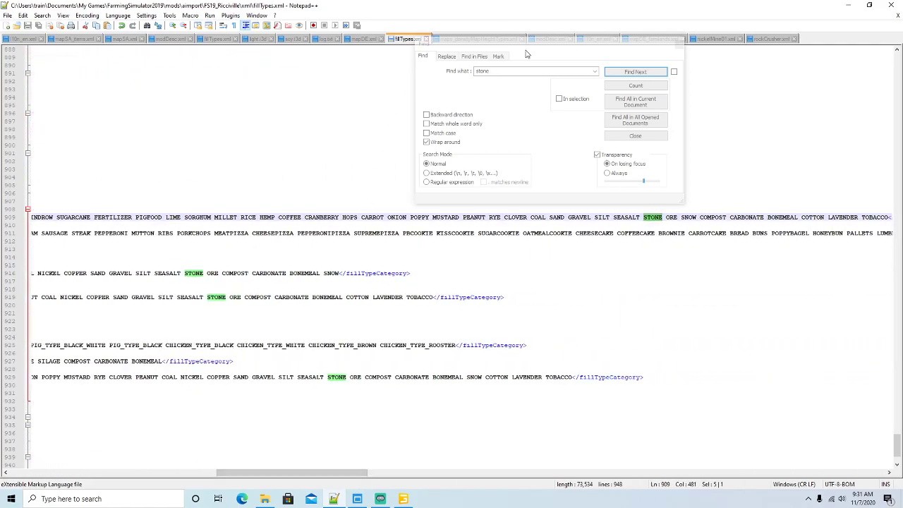
left_click_drag(528, 47, 456, 110)
left_click(608, 108)
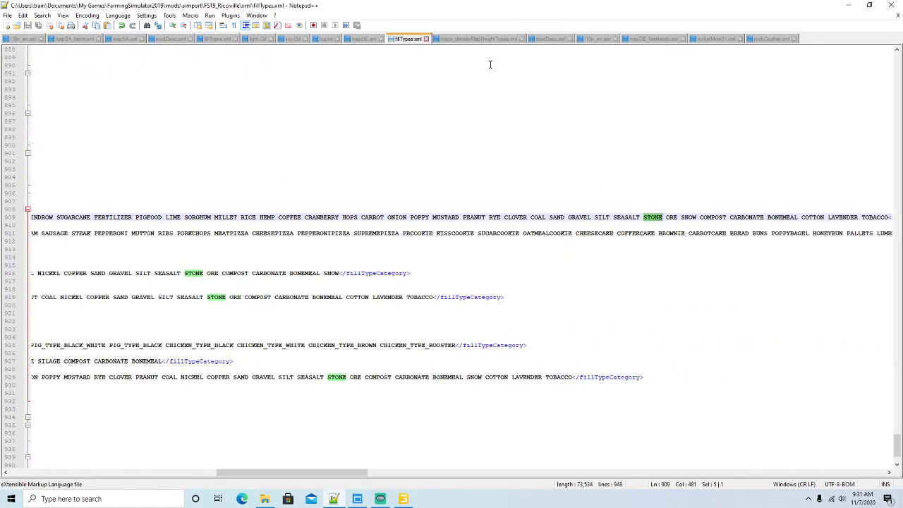
Step: Look through the densityMapHeightType entries in maps_densityMapHeightTypes.xml for the rock crusher's output materials, such as gravel and stone
left_click(483, 39)
scroll(266, 170, "up", 10)
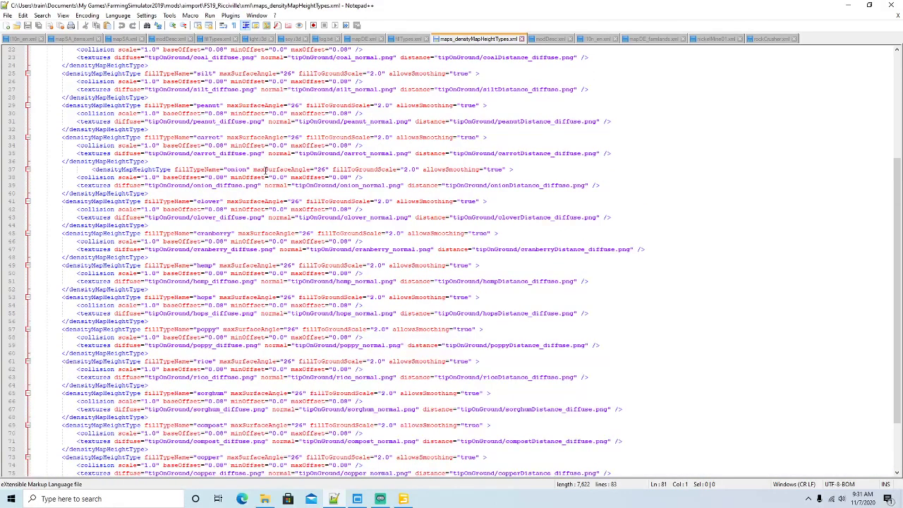
scroll(202, 118, "down", 3)
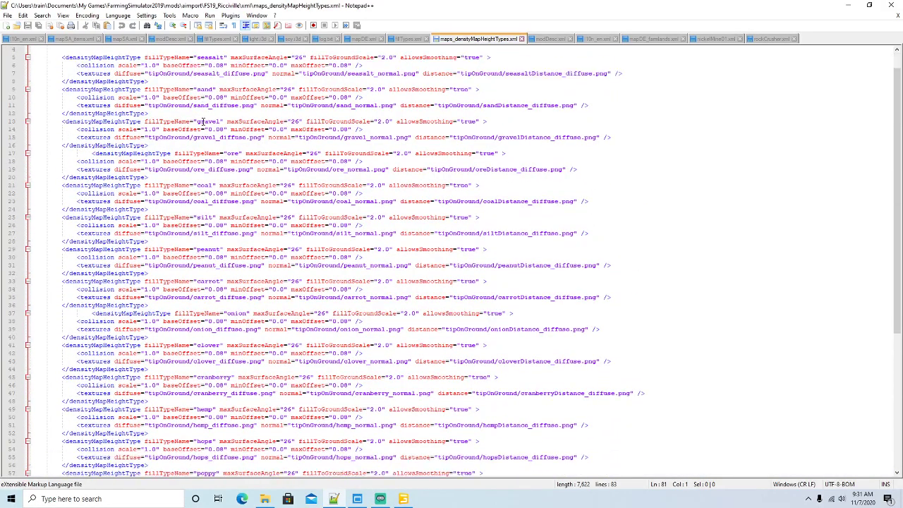
scroll(203, 120, "down", 5)
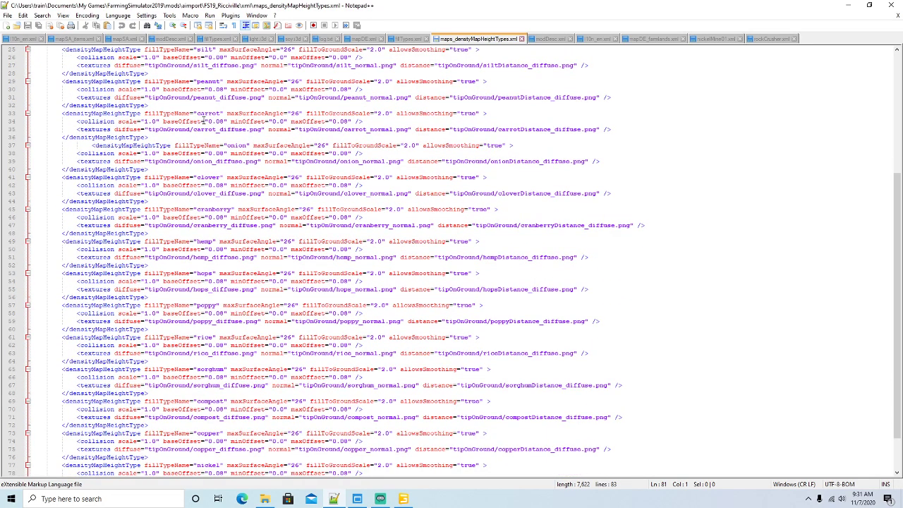
scroll(203, 121, "down", 2)
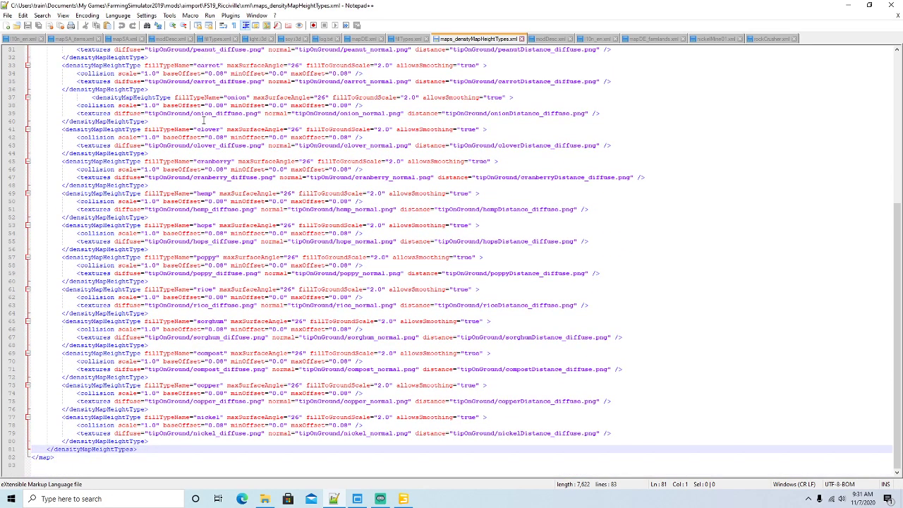
scroll(259, 182, "up", 2)
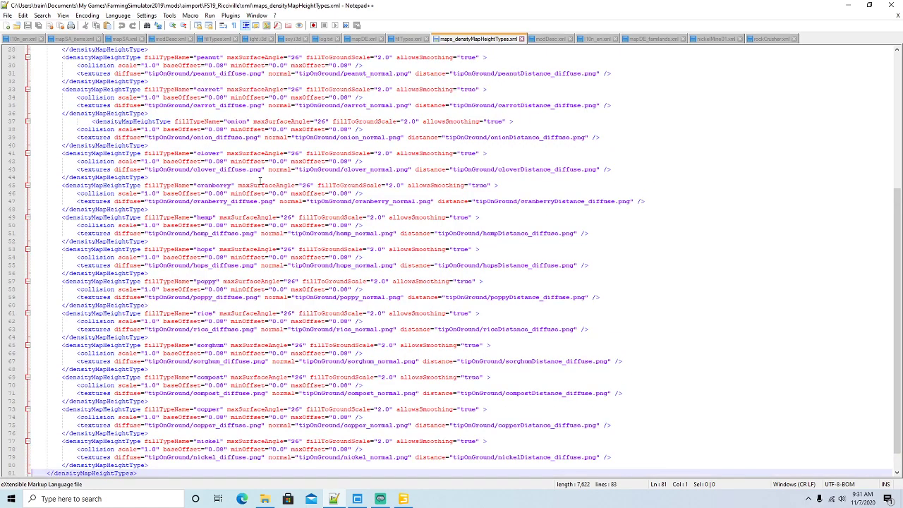
scroll(260, 182, "up", 3)
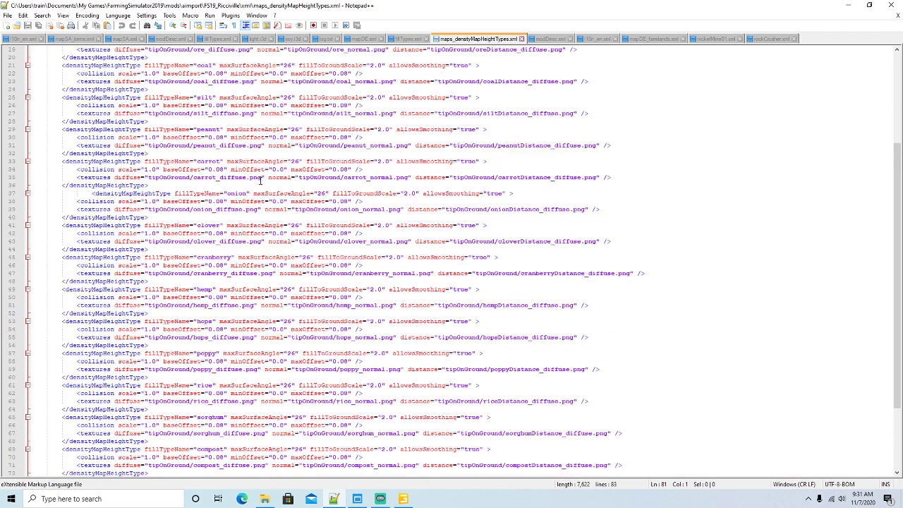
scroll(261, 182, "up", 2)
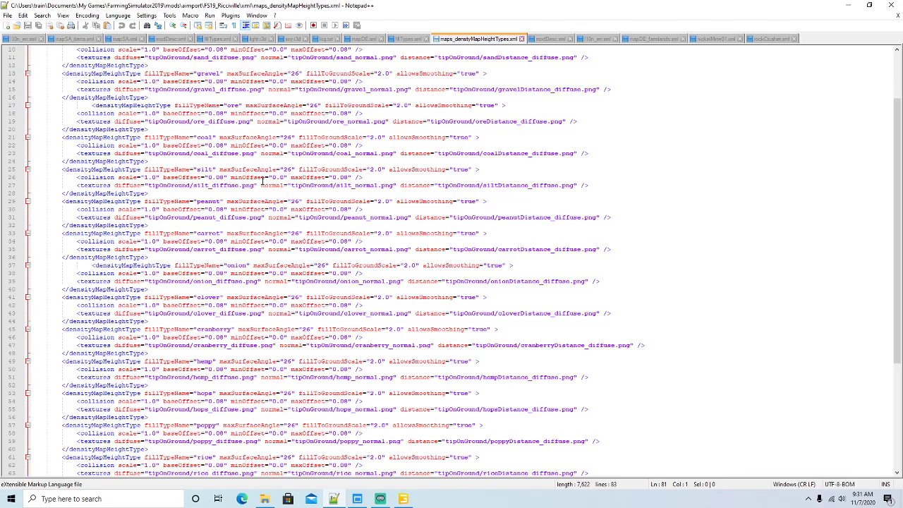
scroll(262, 182, "up", 2)
scroll(263, 180, "up", 1)
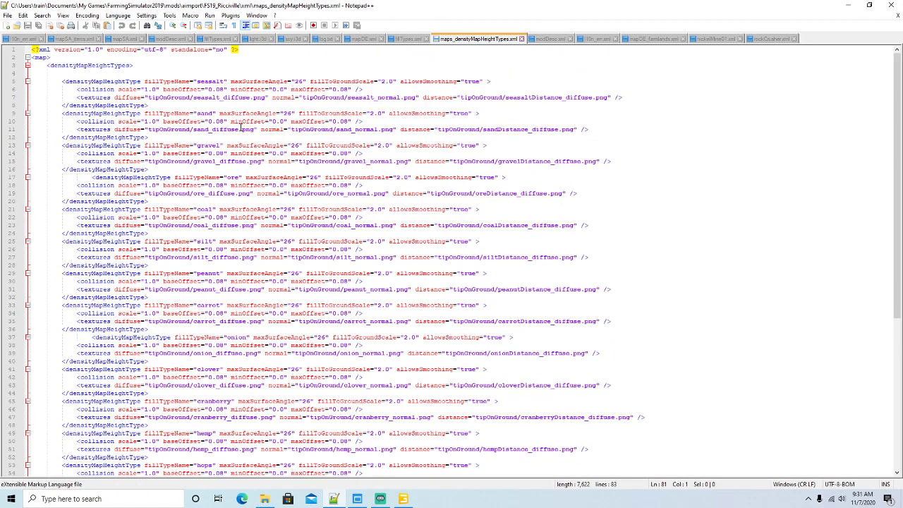
scroll(241, 128, "down", 1)
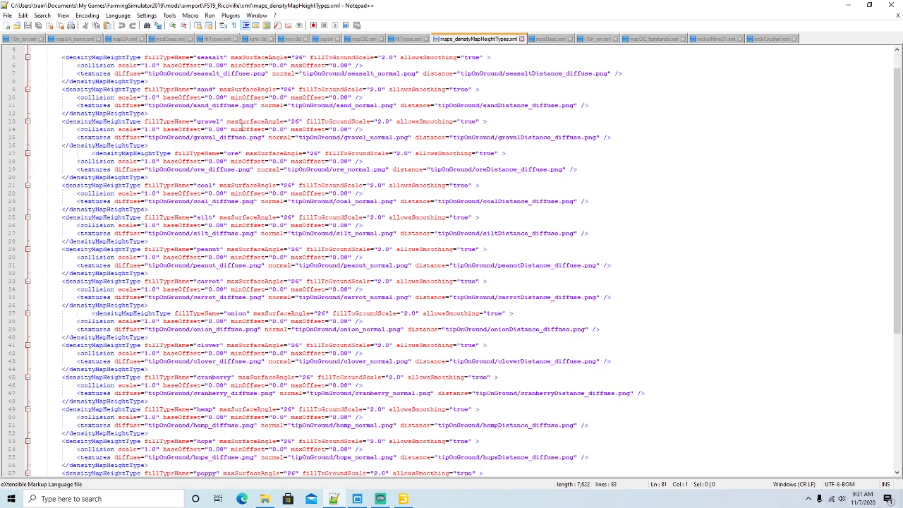
scroll(241, 128, "down", 1)
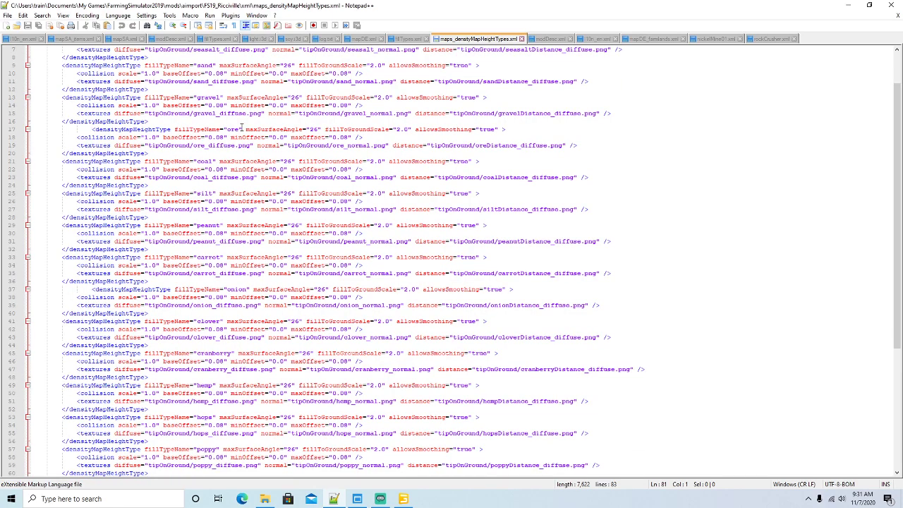
Step: Recheck Ricciville's rockCrusher text entries, examine the registered output products in the Ricci_Islands rockCrusher.xml, and minimize the text editor
left_click(596, 39)
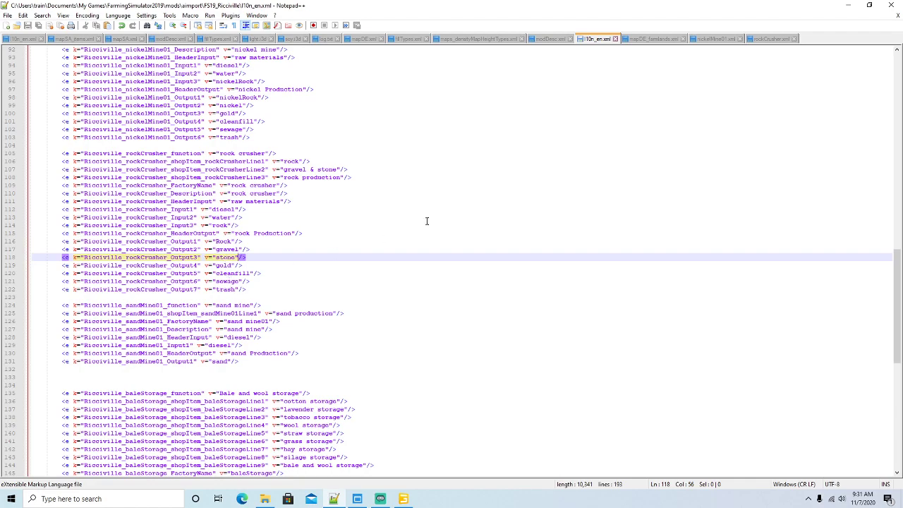
left_click(774, 38)
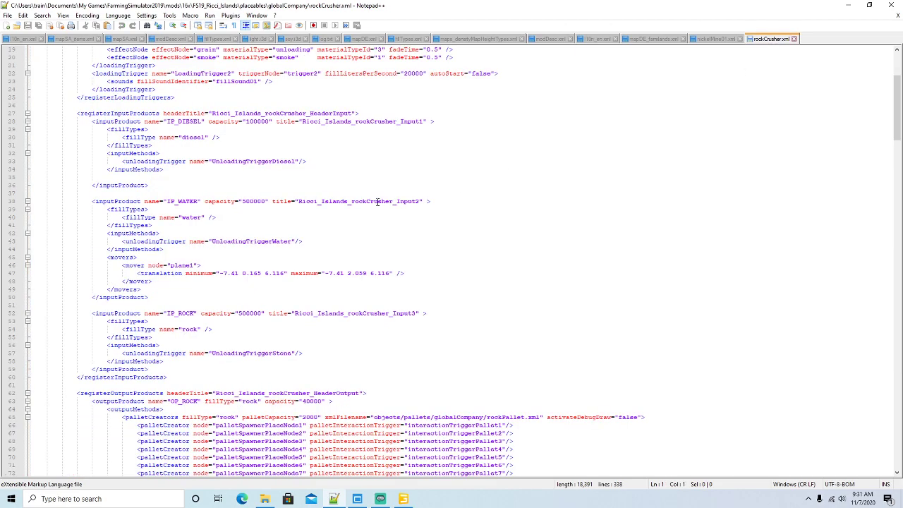
scroll(379, 201, "down", 2)
scroll(379, 201, "down", 4)
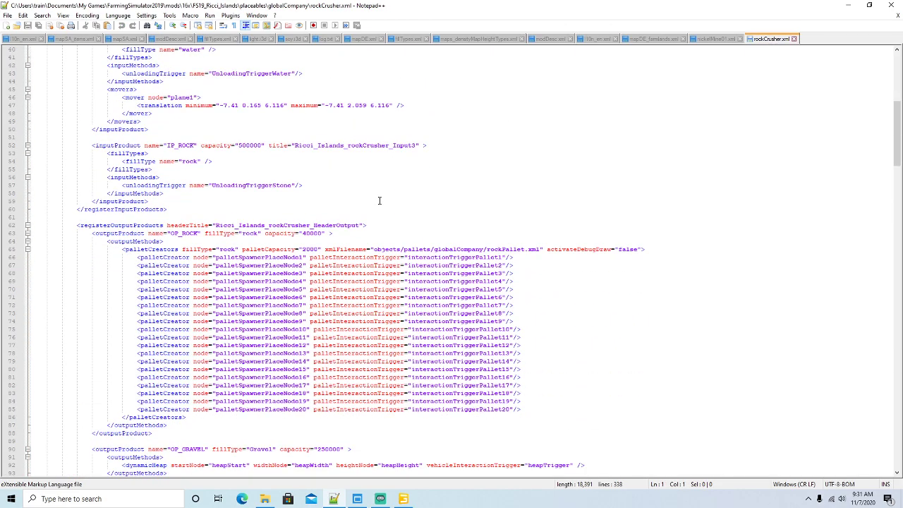
scroll(379, 201, "down", 8)
scroll(379, 201, "down", 13)
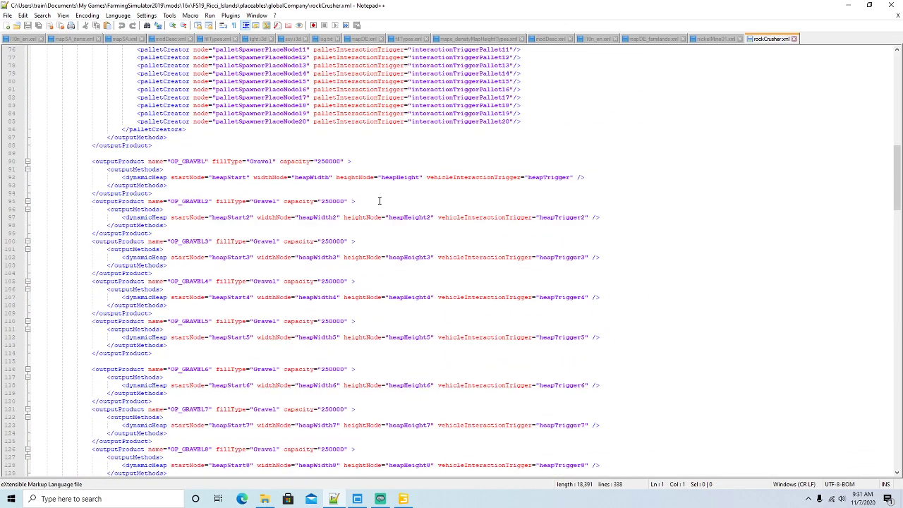
scroll(379, 201, "down", 2)
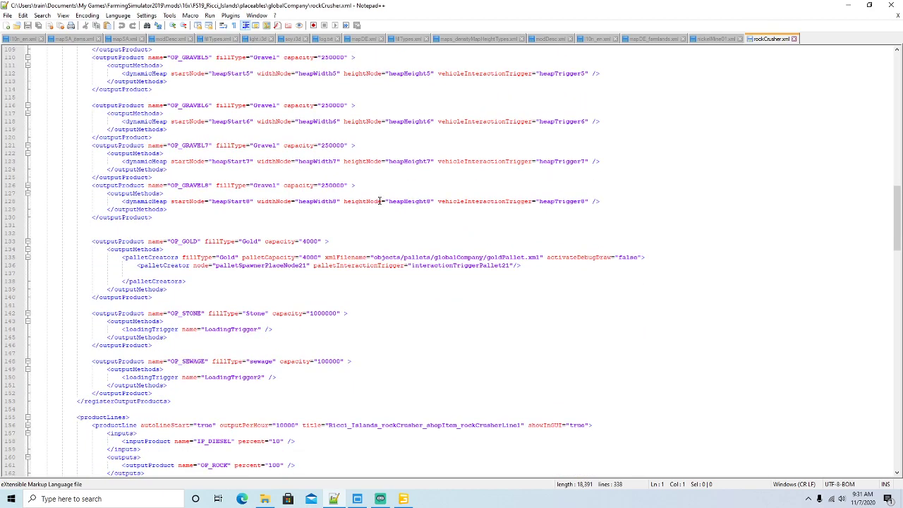
scroll(379, 201, "down", 1)
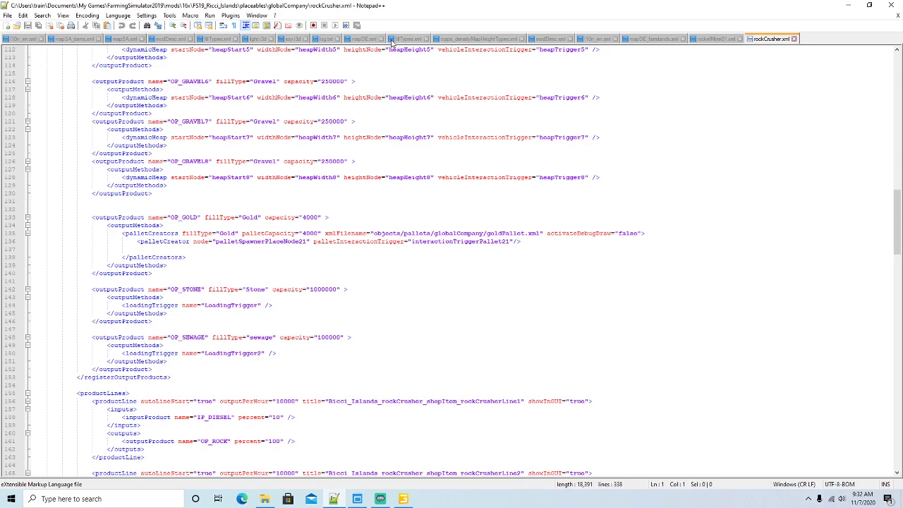
left_click(848, 5)
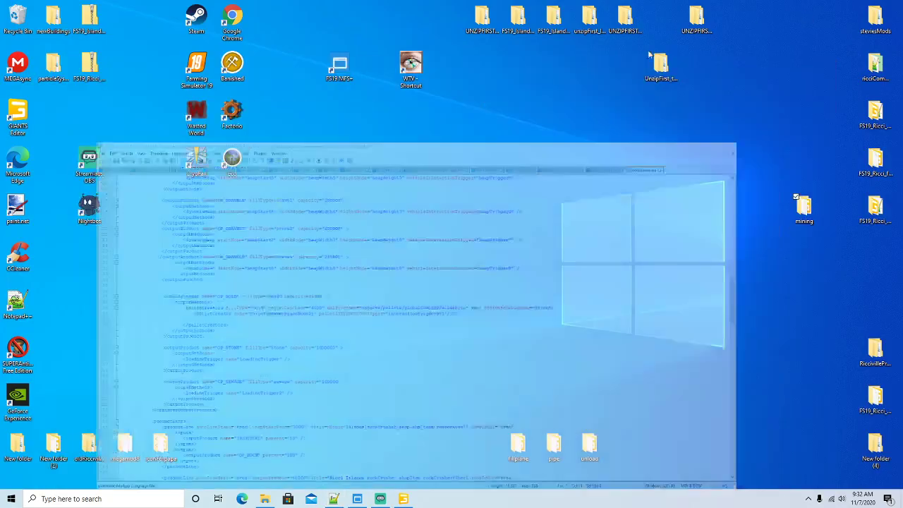
Step: Browse to Ricciville's fillPlanes folder and open the fillPlane_materialHolder i3d file in GIANTS Editor
left_click(263, 498)
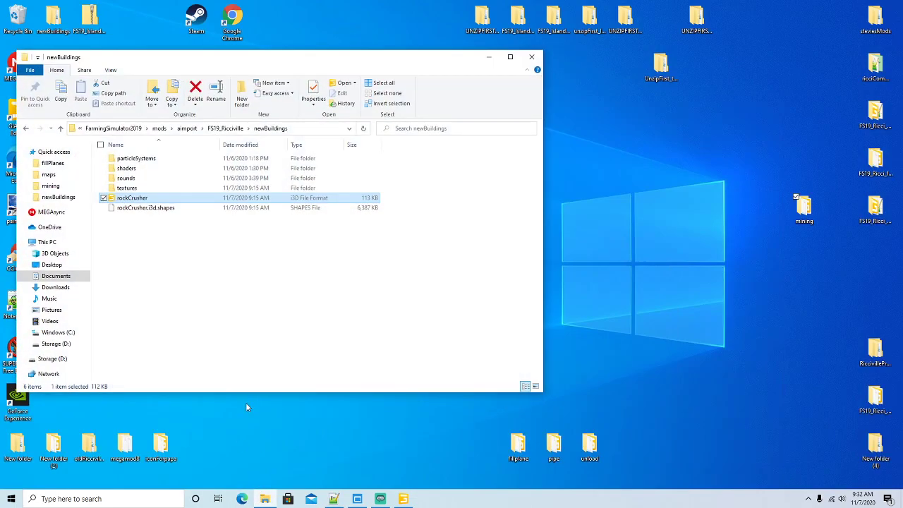
left_click(240, 128)
double_click(134, 169)
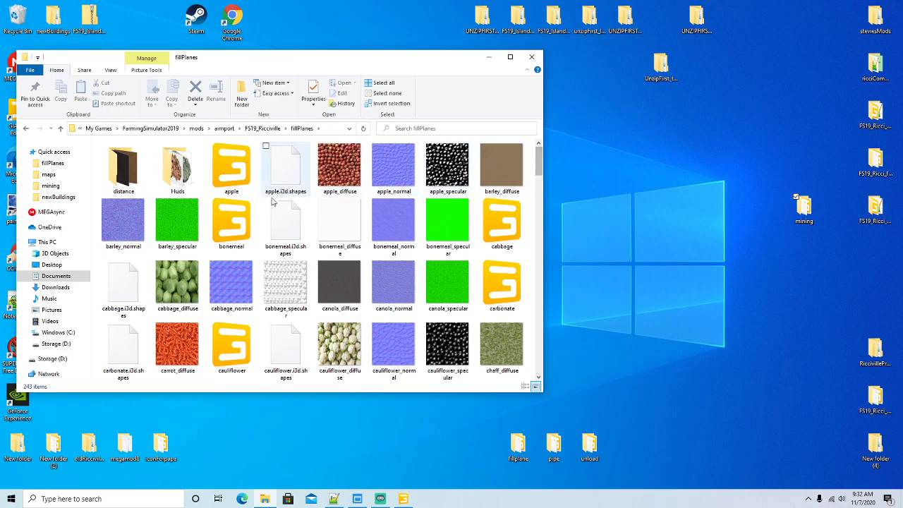
scroll(312, 231, "down", 4)
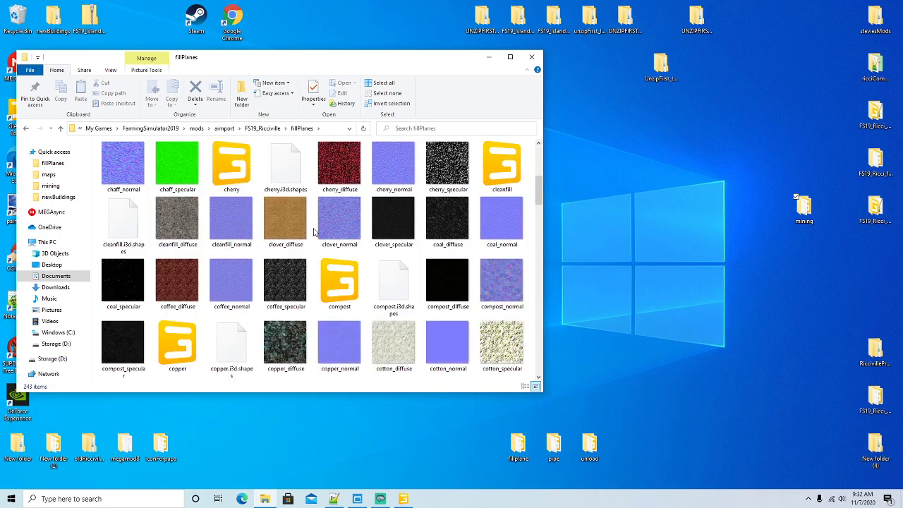
scroll(314, 231, "down", 2)
scroll(314, 231, "down", 3)
scroll(317, 231, "up", 8)
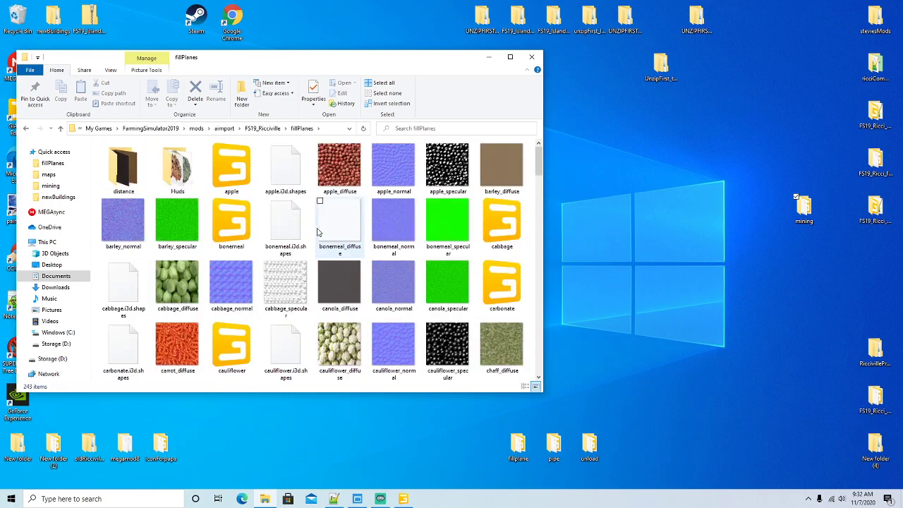
scroll(319, 232, "down", 2)
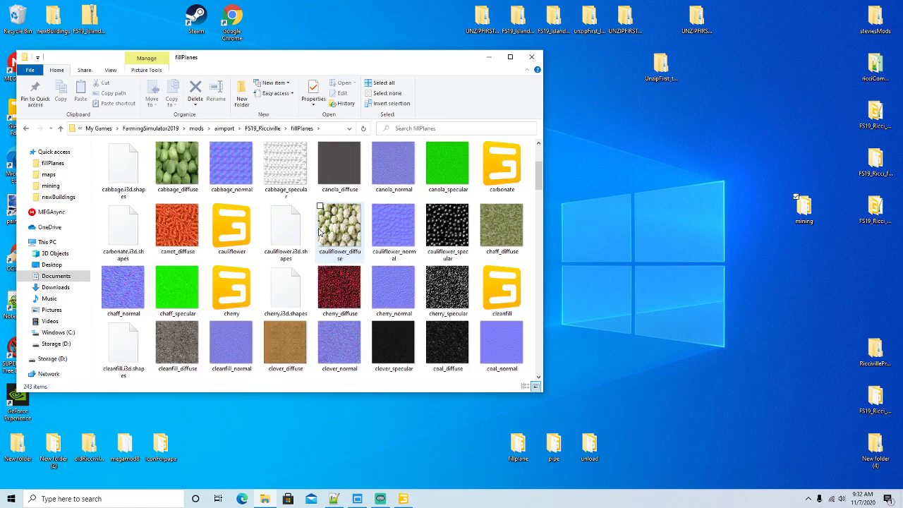
scroll(319, 231, "down", 4)
scroll(319, 231, "down", 3)
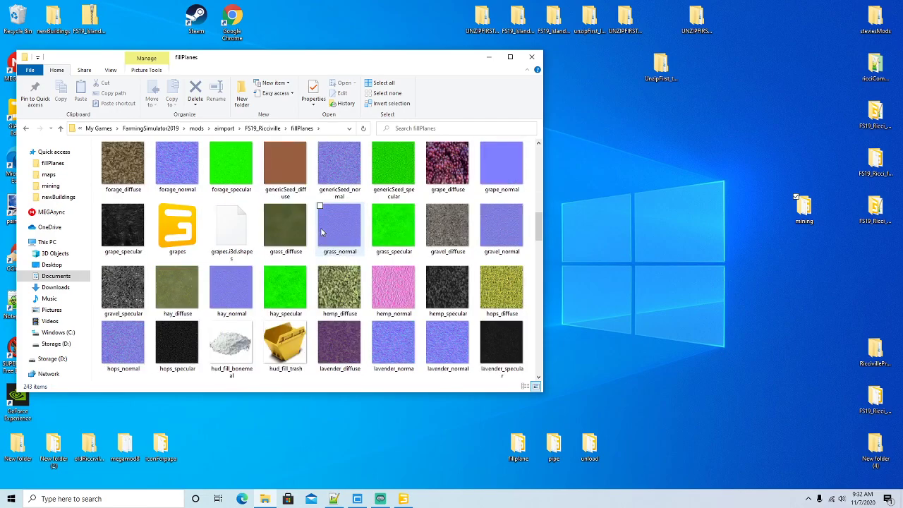
scroll(374, 228, "up", 2)
left_click(447, 226)
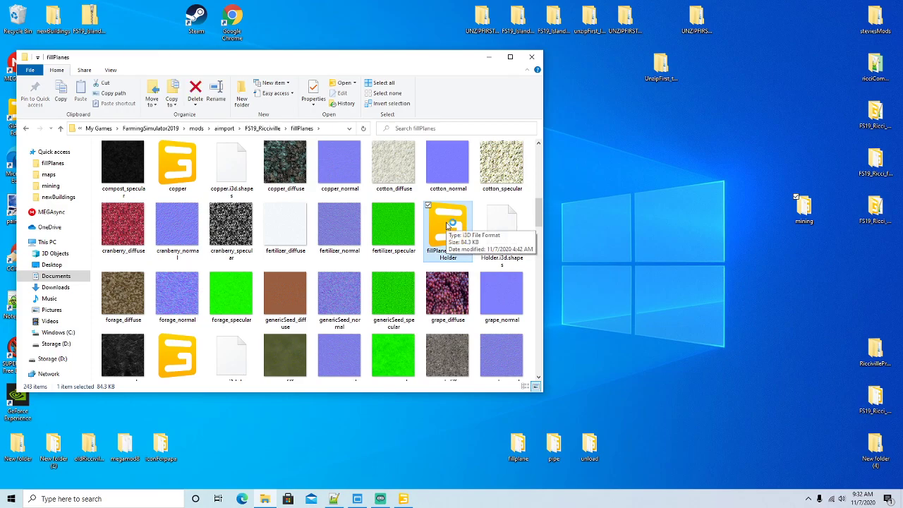
double_click(447, 226)
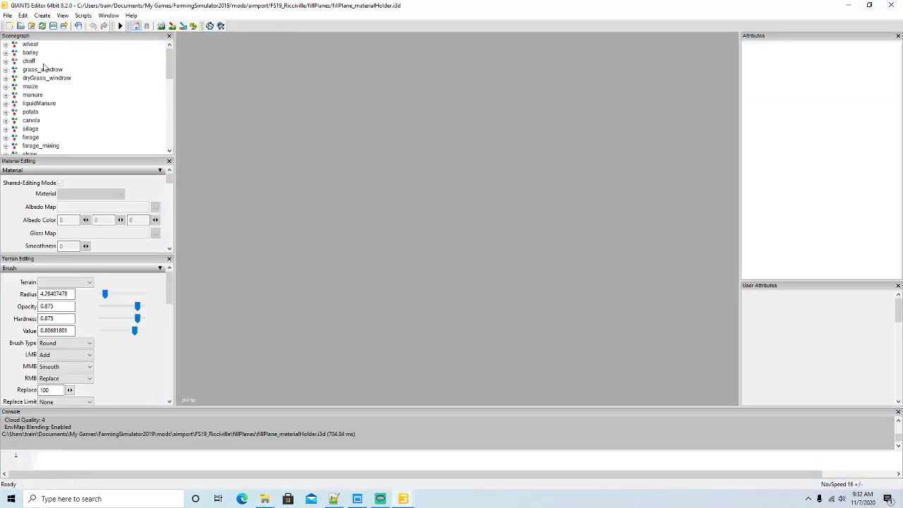
Step: Look through the fill plane material holder's scenegraph for the rock crusher materials, select the stone group, and close the editor
scroll(88, 80, "down", 4)
scroll(88, 81, "down", 4)
scroll(88, 80, "down", 5)
scroll(89, 81, "down", 6)
scroll(88, 81, "down", 6)
scroll(89, 80, "down", 4)
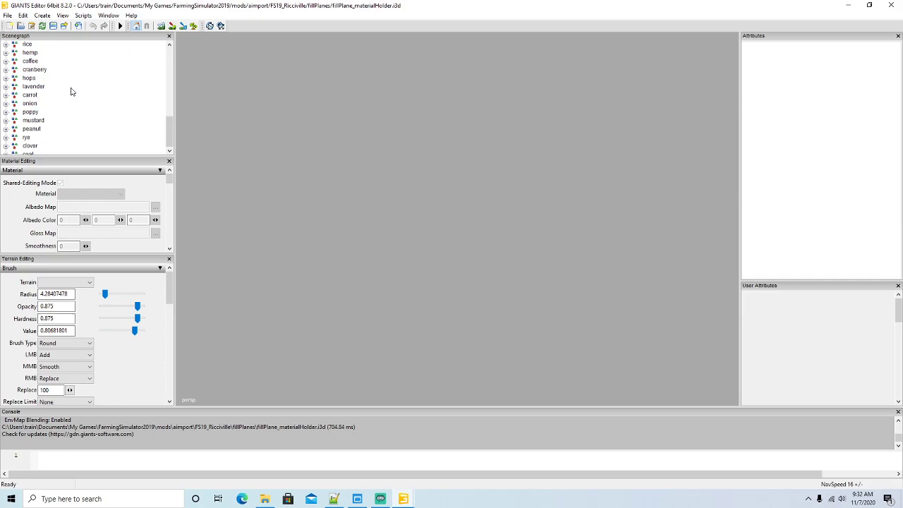
left_click(5, 121)
scroll(90, 103, "down", 6)
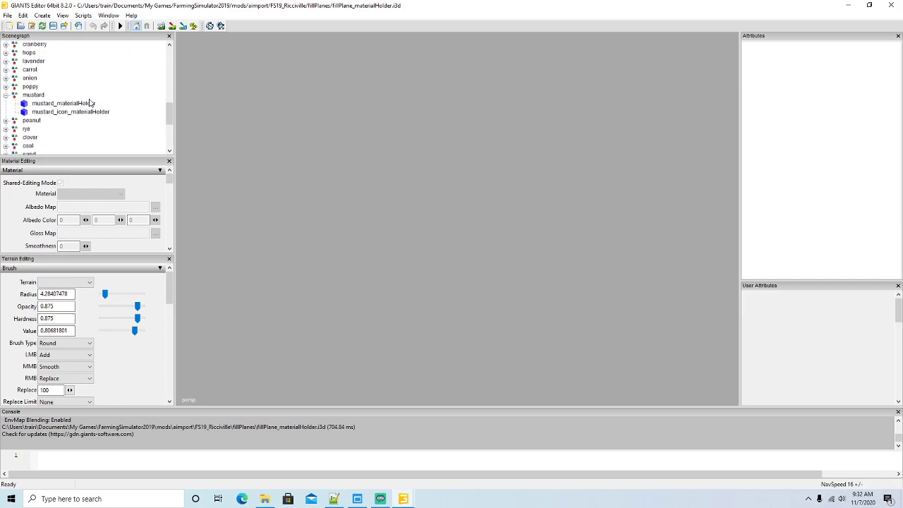
scroll(90, 103, "down", 4)
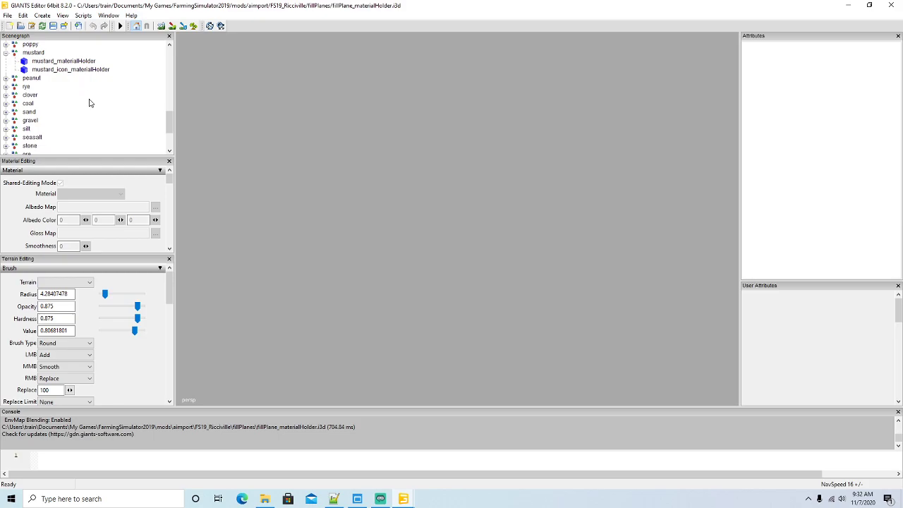
left_click(15, 131)
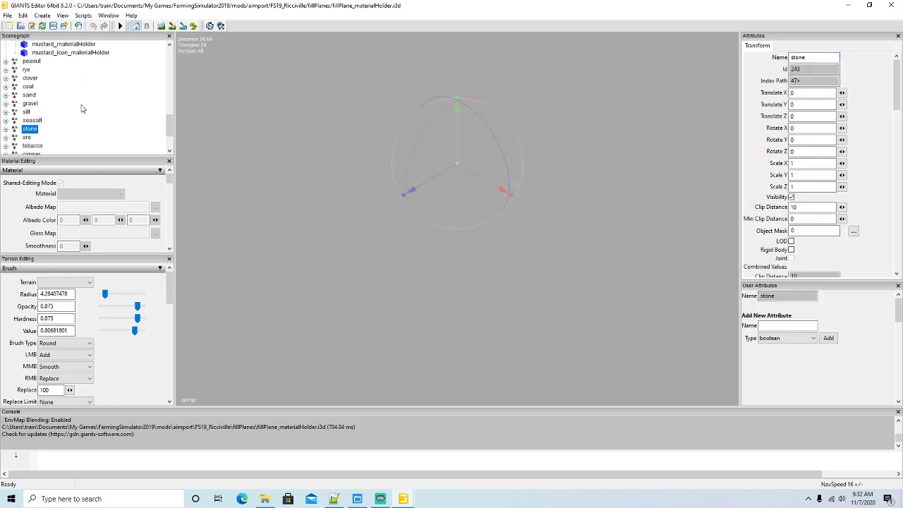
left_click(893, 7)
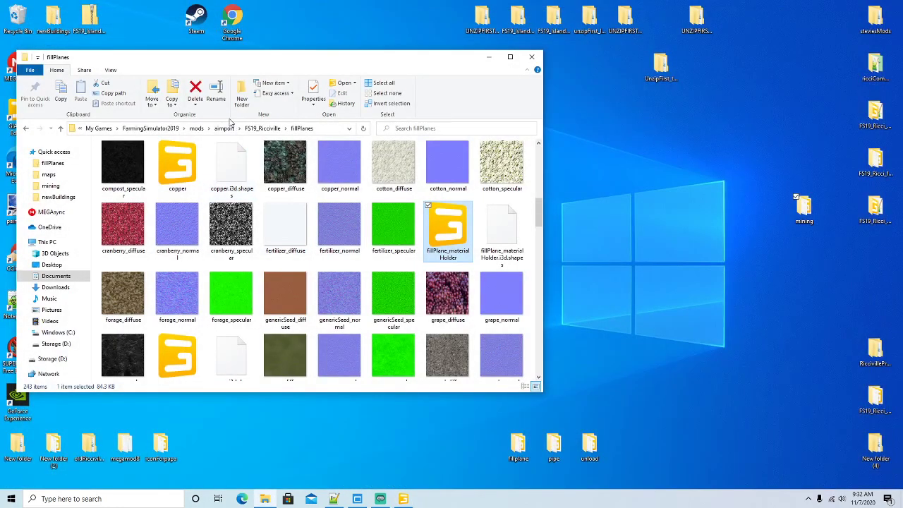
Step: Browse to Ricciville's particleSystems folder and open the effect_materialHolder i3d file in GIANTS Editor
left_click(262, 128)
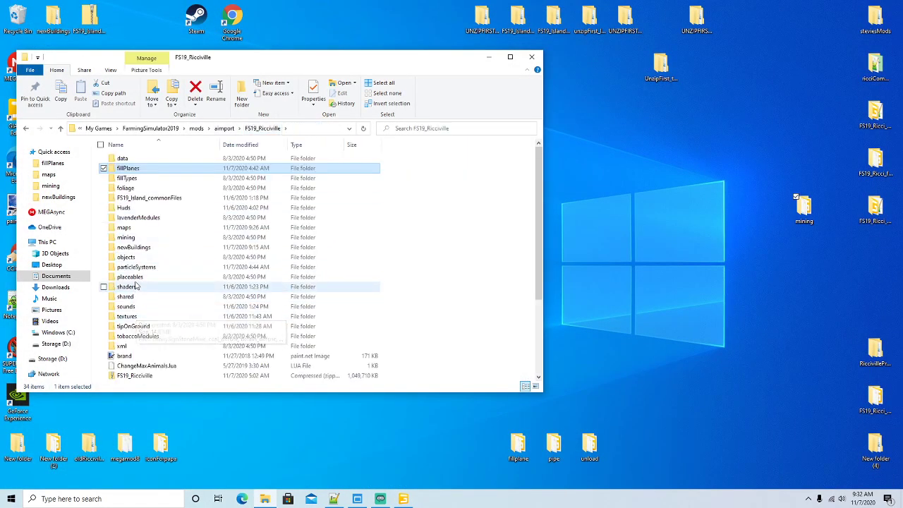
double_click(137, 269)
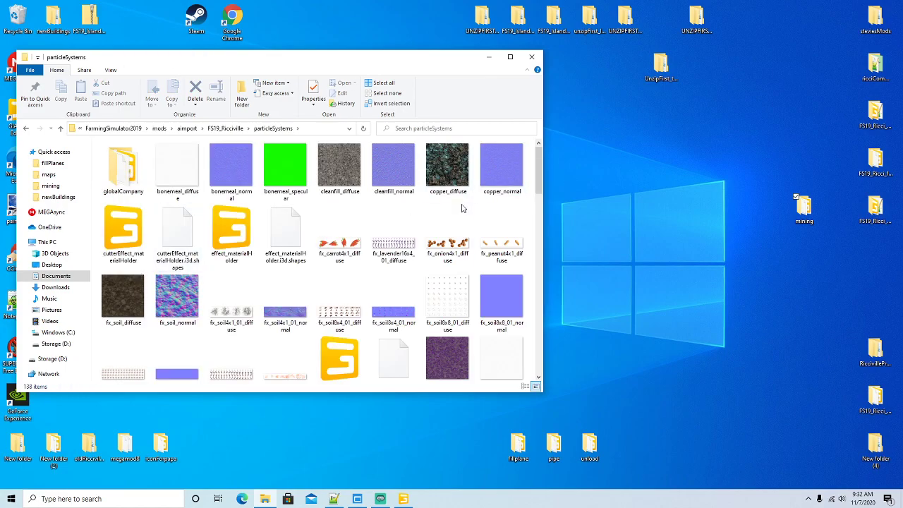
scroll(456, 214, "down", 1)
scroll(449, 215, "up", 1)
left_click(232, 228)
double_click(233, 230)
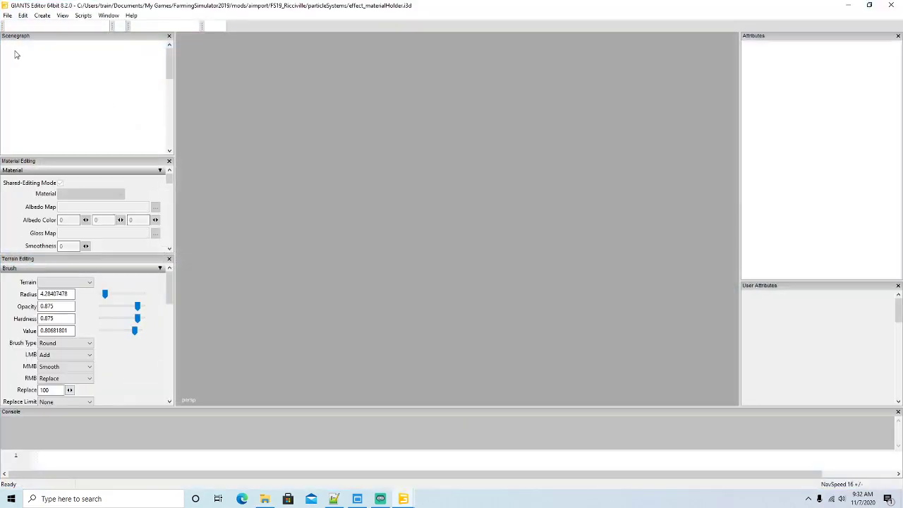
Step: Check the effect material holder's scenegraph for the rock crusher materials such as gravel and stone, and close the editor
scroll(69, 79, "down", 4)
scroll(70, 77, "down", 4)
scroll(70, 76, "down", 3)
scroll(70, 77, "down", 2)
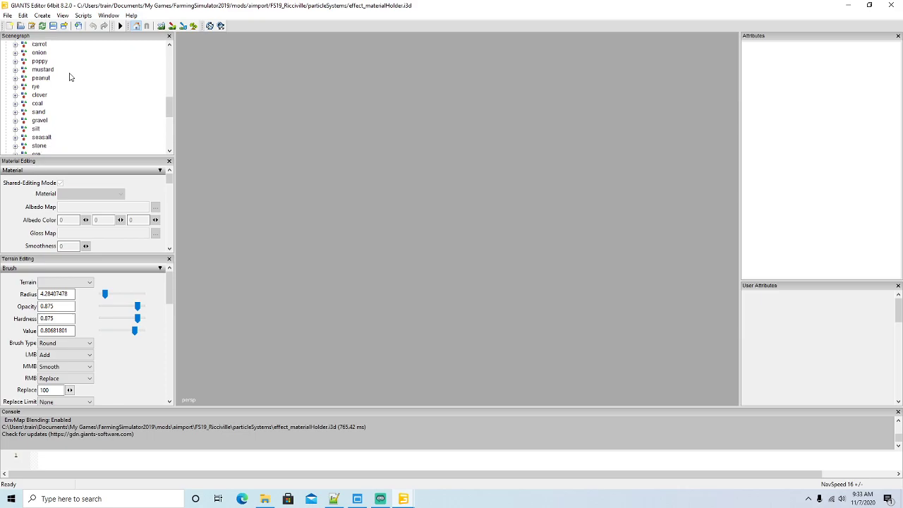
left_click(893, 6)
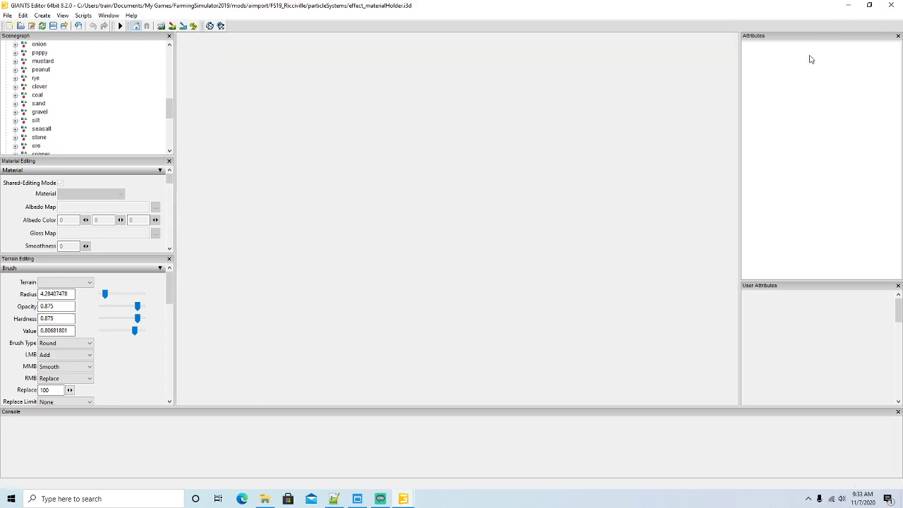
left_click_drag(335, 64, 386, 60)
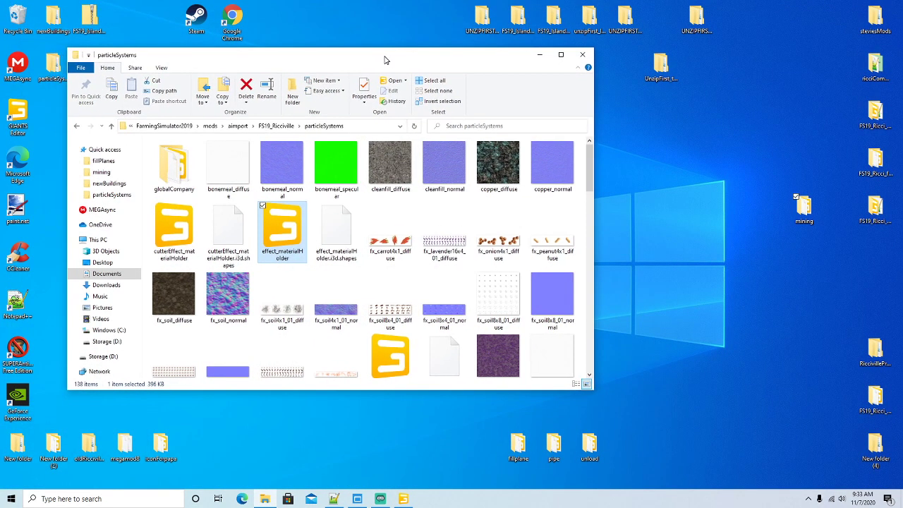
Step: Switch to maps_densityMapHeightTypes.xml in Notepad++ and delete the whole hemp densityMapHeightType entry, including its leftover blank line
left_click(334, 499)
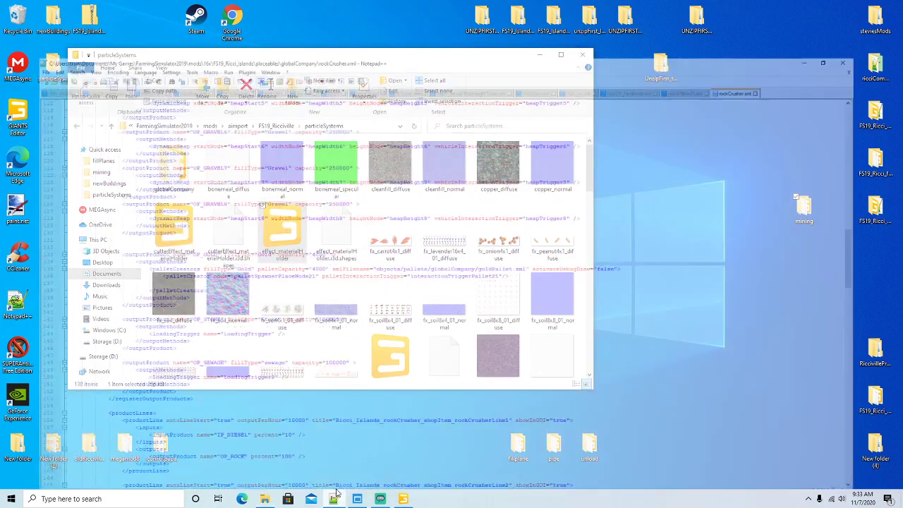
left_click(506, 39)
scroll(362, 173, "down", 1)
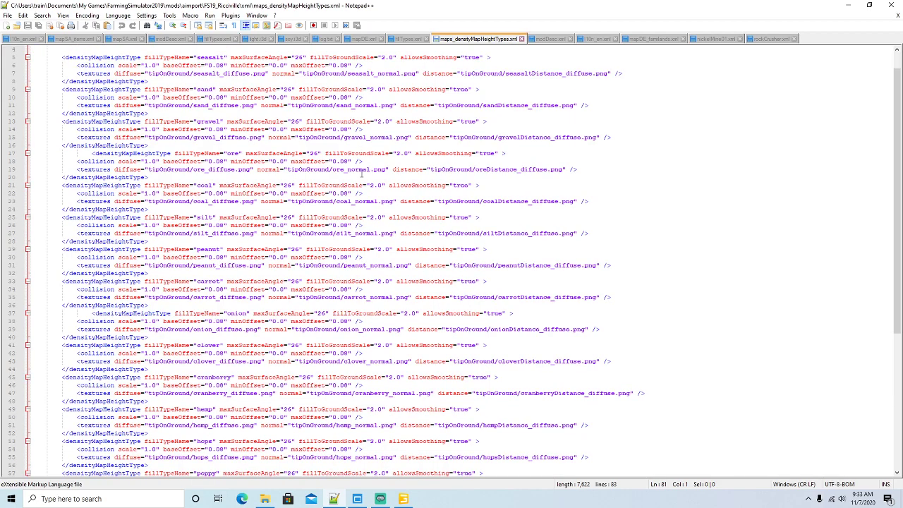
scroll(362, 173, "down", 3)
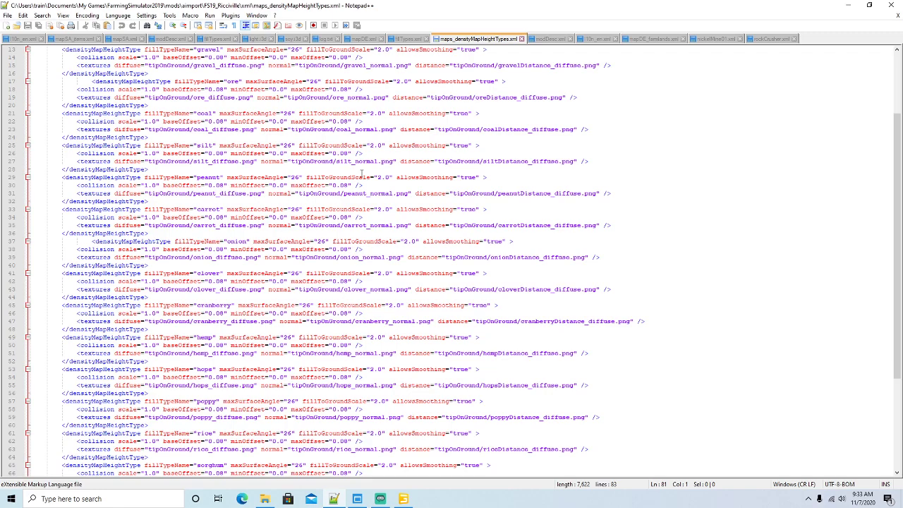
scroll(361, 175, "down", 3)
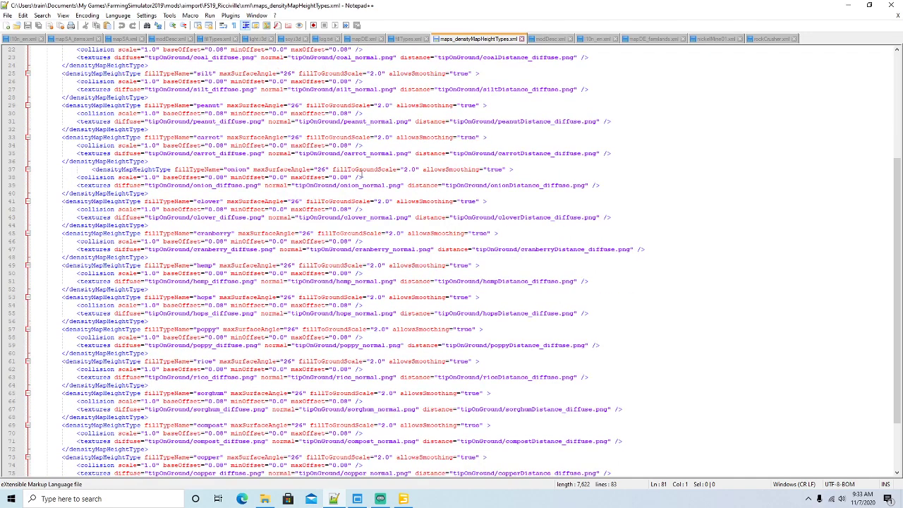
left_click(121, 266)
left_click_drag(148, 288, 36, 266)
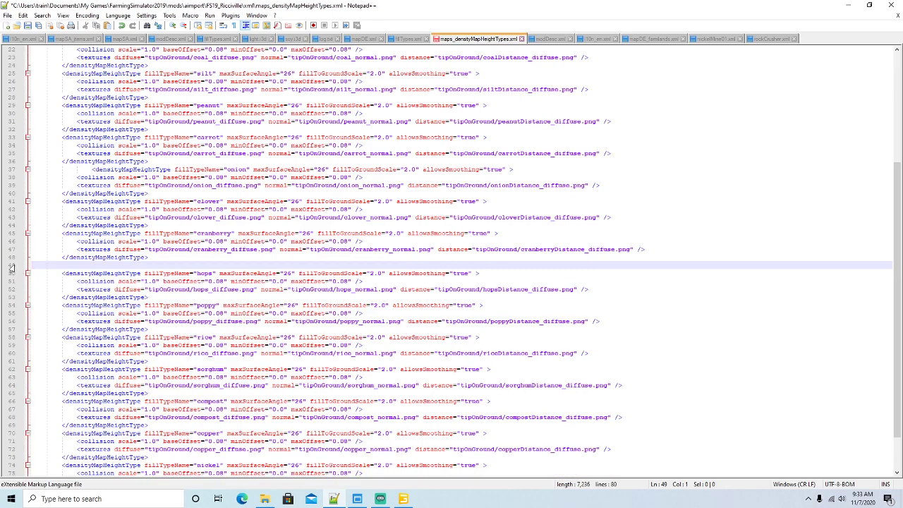
key("Delete")
key("Delete")
Step: Duplicate the nickel densityMapHeightType entry directly below itself at the end of the list
scroll(152, 248, "down", 2)
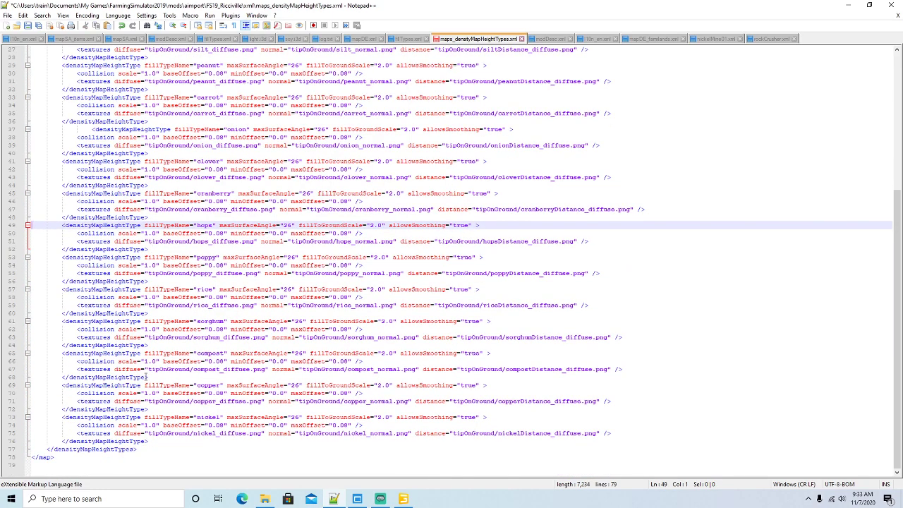
left_click(113, 416)
left_click_drag(148, 441, 37, 419)
key("ctrl+c")
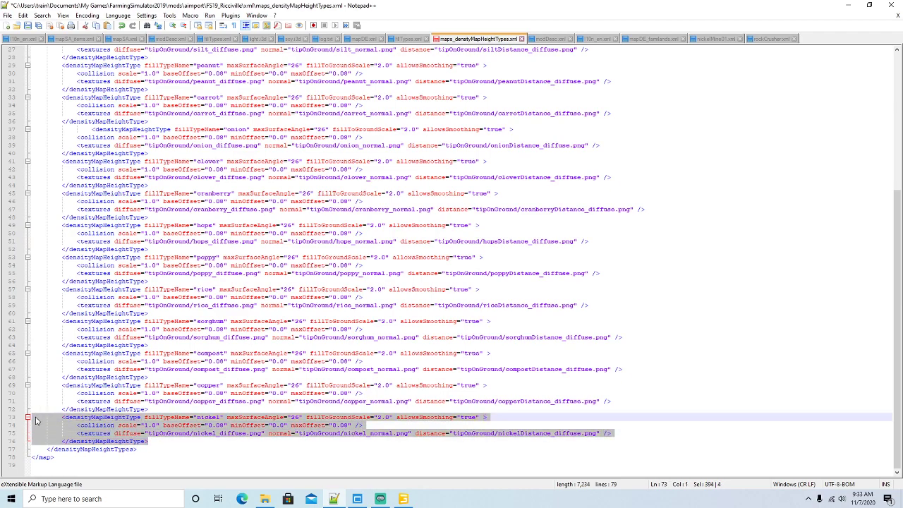
left_click(151, 441)
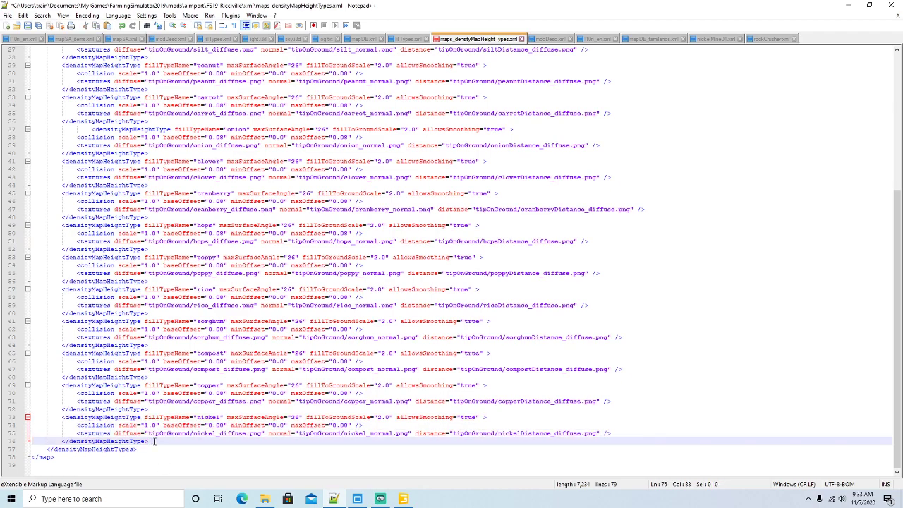
key("Return")
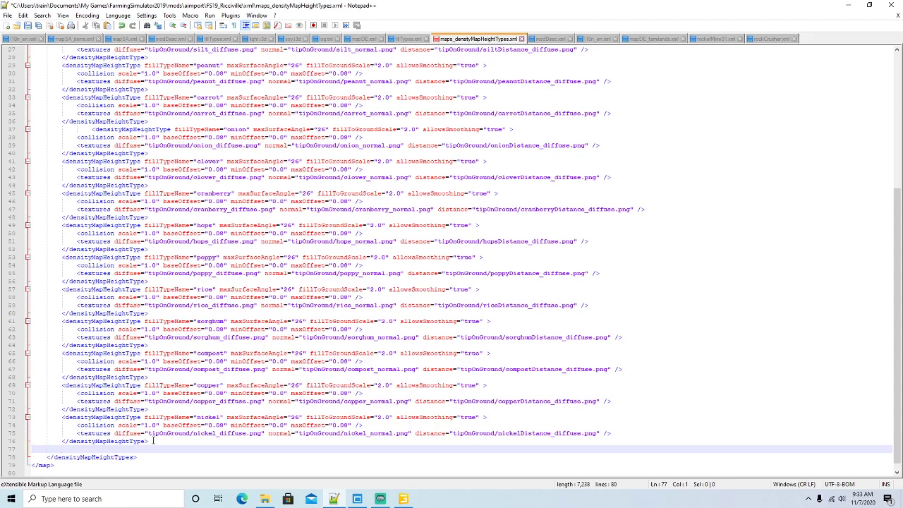
key("ctrl+v")
scroll(153, 441, "down", 1)
Step: Set the fillTypeName of the duplicated nickel entry to "stone"
left_click(221, 416)
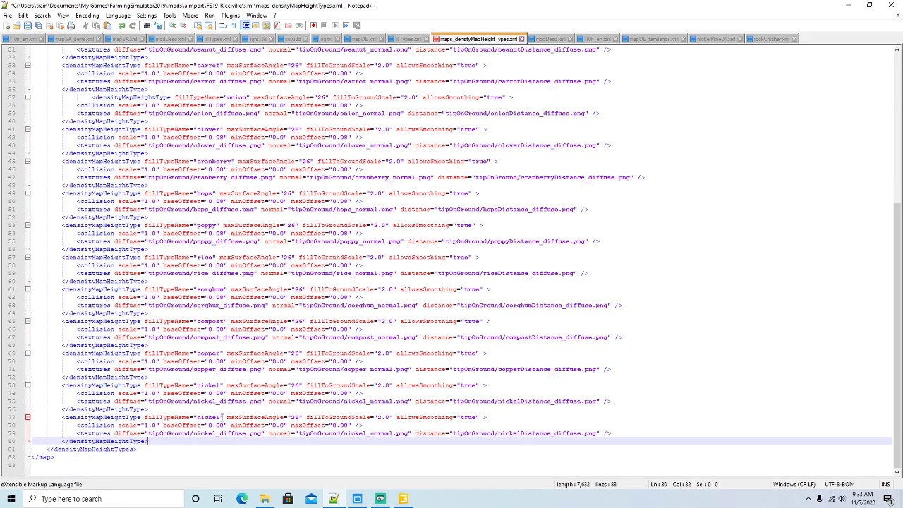
key("BackSpace")
key("BackSpace")
key("BackSpace")
key("BackSpace")
key("BackSpace")
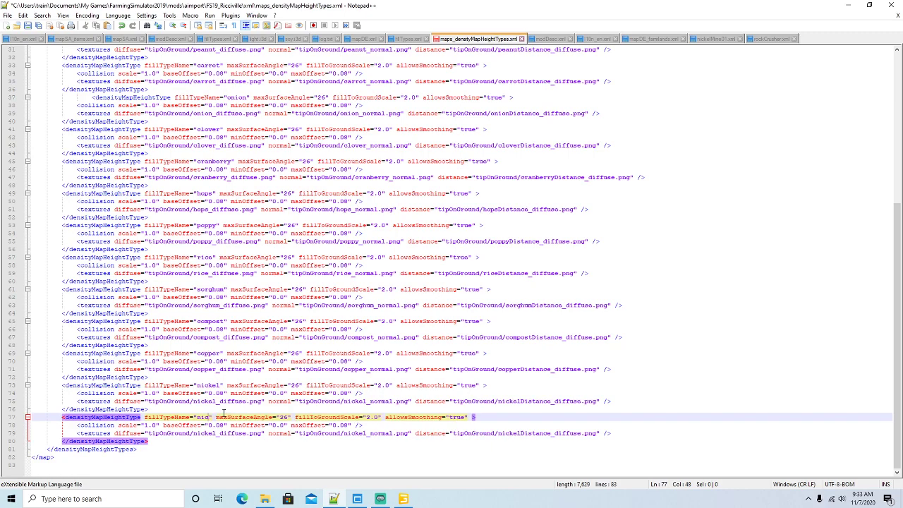
key("BackSpace")
type("stone")
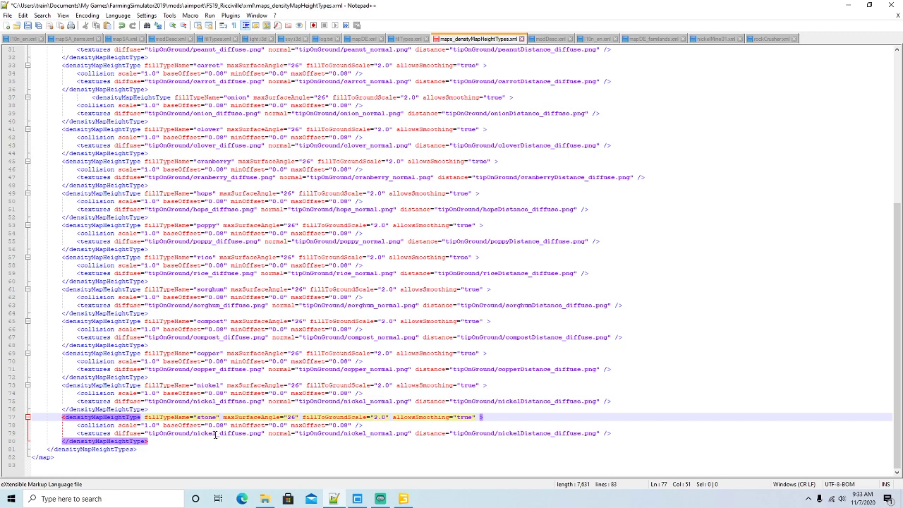
Step: Change the stone entry's diffuse texture path to tipOnGround/stone_diffuse.png
left_click(215, 433)
key("BackSpace")
key("BackSpace")
key("BackSpace")
key("BackSpace")
key("BackSpace")
key("BackSpace")
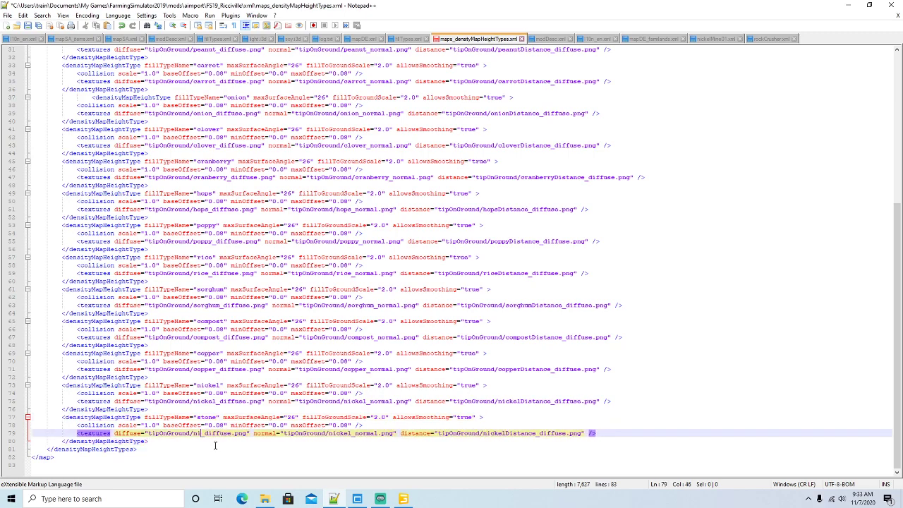
type("stone")
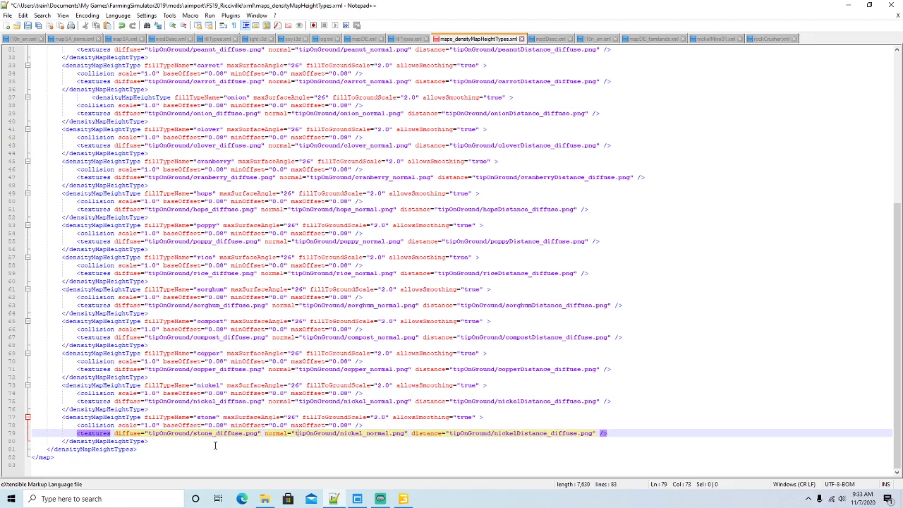
Step: Replace "nickel" with "stone" in the stone entry's normal texture file name
key("BackSpace")
key("BackSpace")
key("BackSpace")
key("BackSpace")
key("BackSpace")
key("BackSpace")
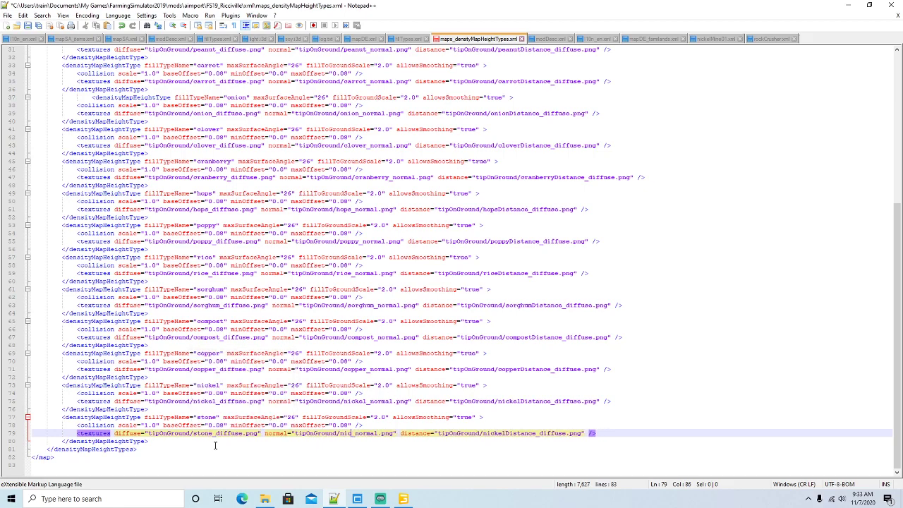
type("stone")
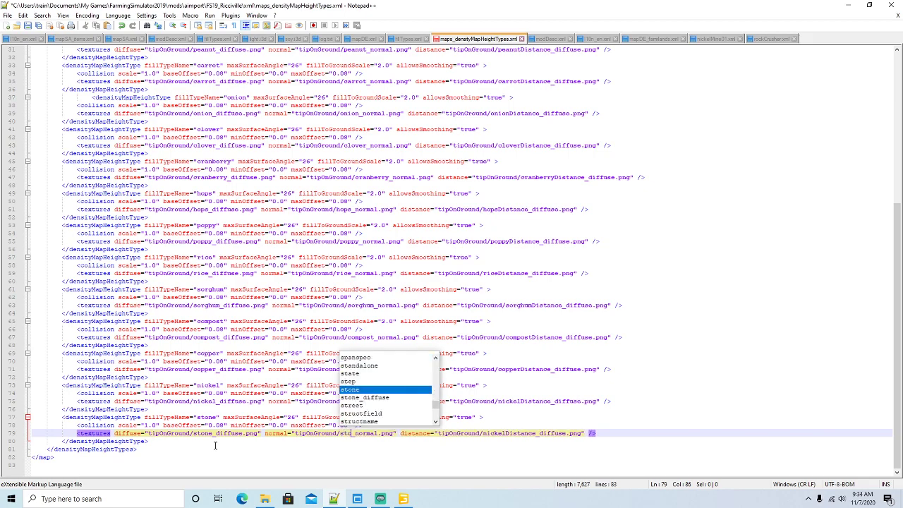
Step: Change the stone entry's distance texture path to tipOnGround/stoneDistance_diffuse.png and save the file
key("Right")
key("Right")
key("Right")
key("Right")
key("Right")
key("Right")
key("Right")
key("Right")
key("Right")
key("Right")
key("Right")
key("Right")
key("Right")
key("Right")
key("Right")
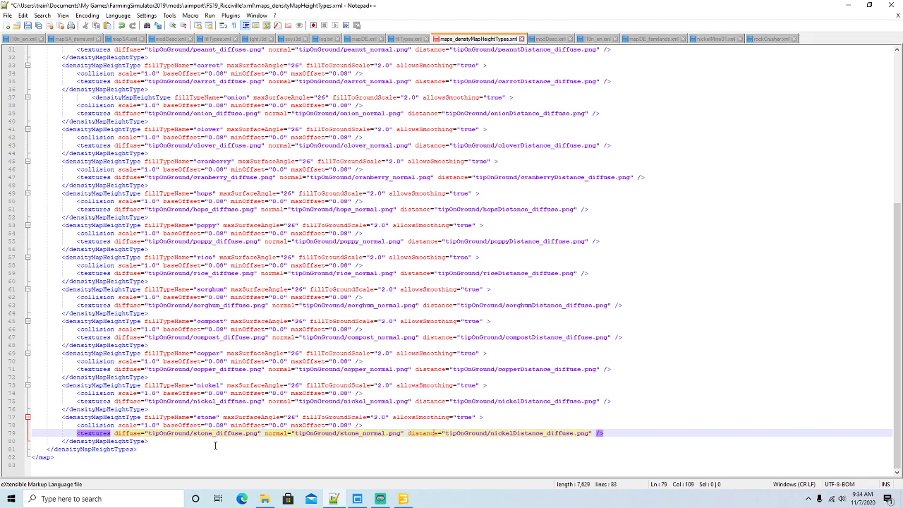
key("BackSpace")
key("BackSpace")
key("BackSpace")
key("BackSpace")
key("BackSpace")
type("stone")
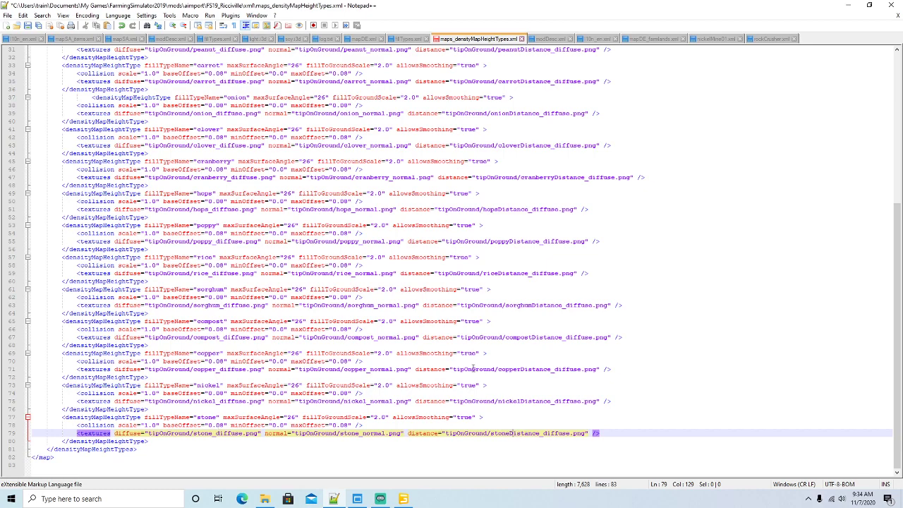
left_click(28, 25)
Step: Check the FS19_Ricciville tipOnGround folder for the stone diffuse, normal and distance textures
left_click(267, 499)
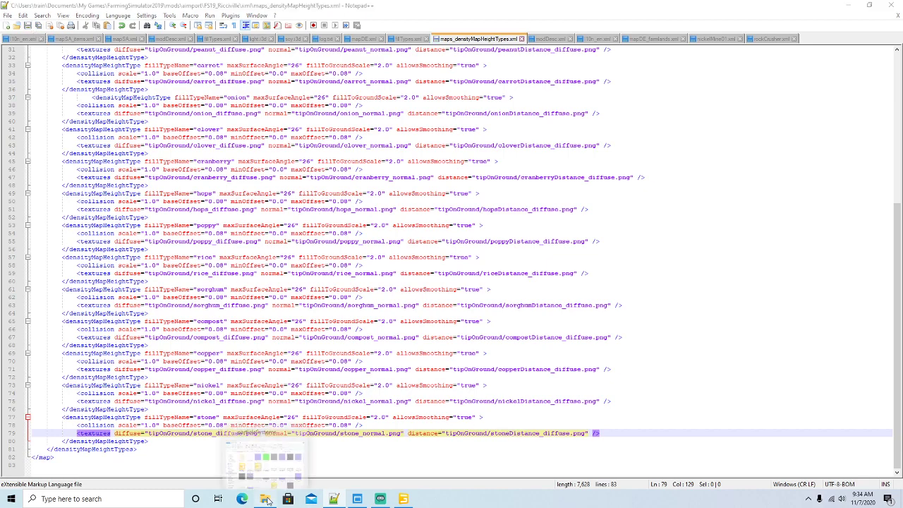
left_click(281, 127)
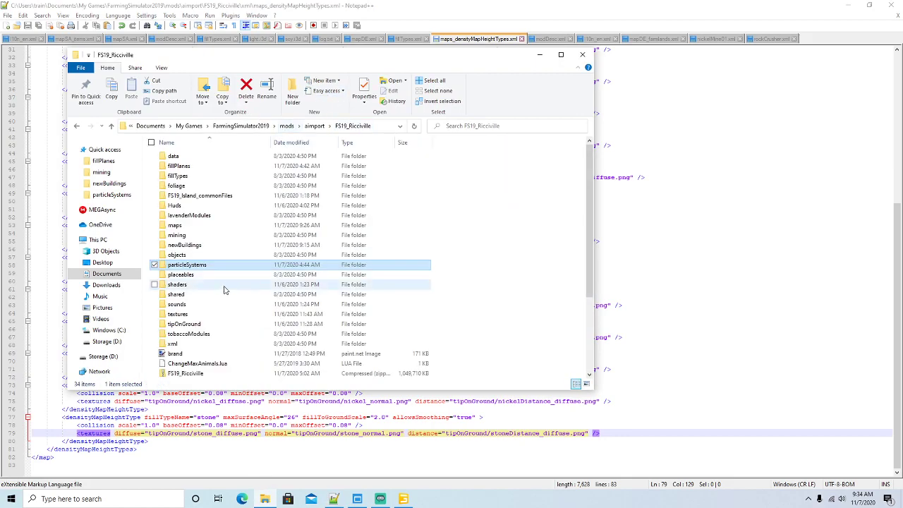
double_click(194, 326)
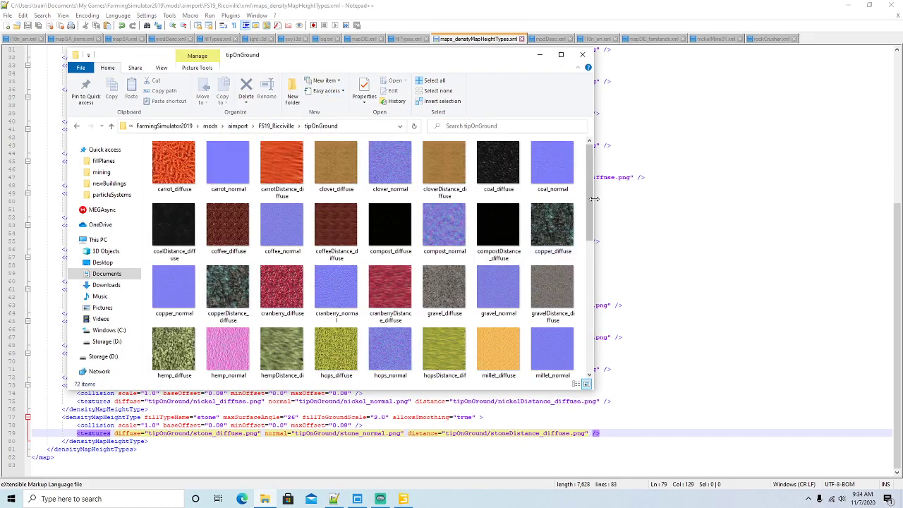
left_click_drag(592, 202, 591, 330)
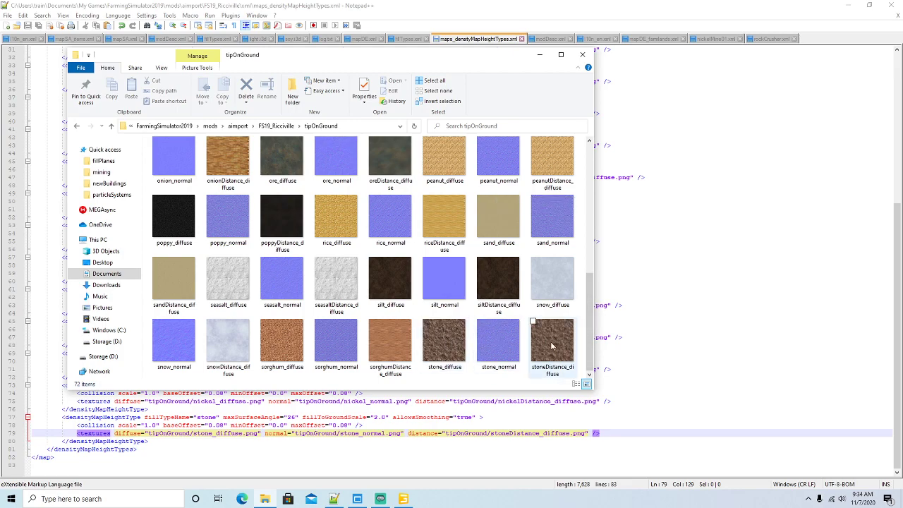
left_click(540, 54)
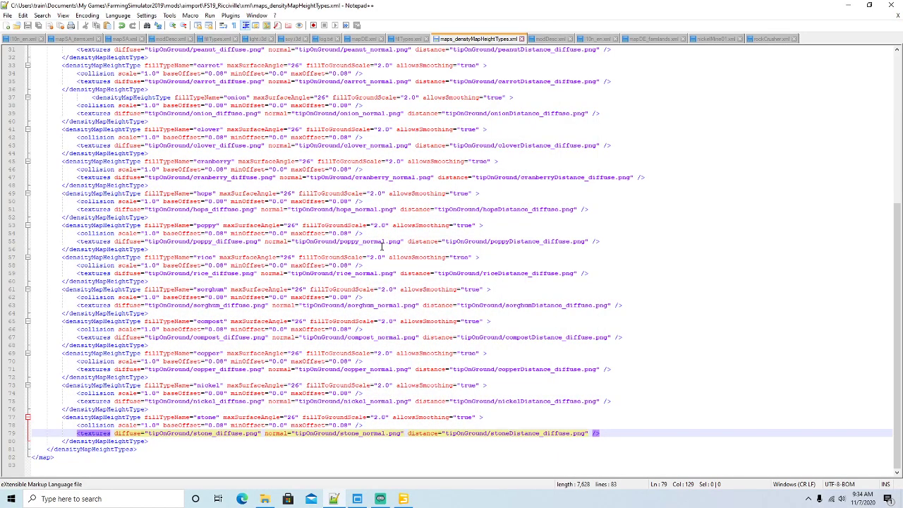
Step: Search maps_densityMapHeightTypes.xml for "stone" and step through its occurrences
key("ctrl+f")
type("stone")
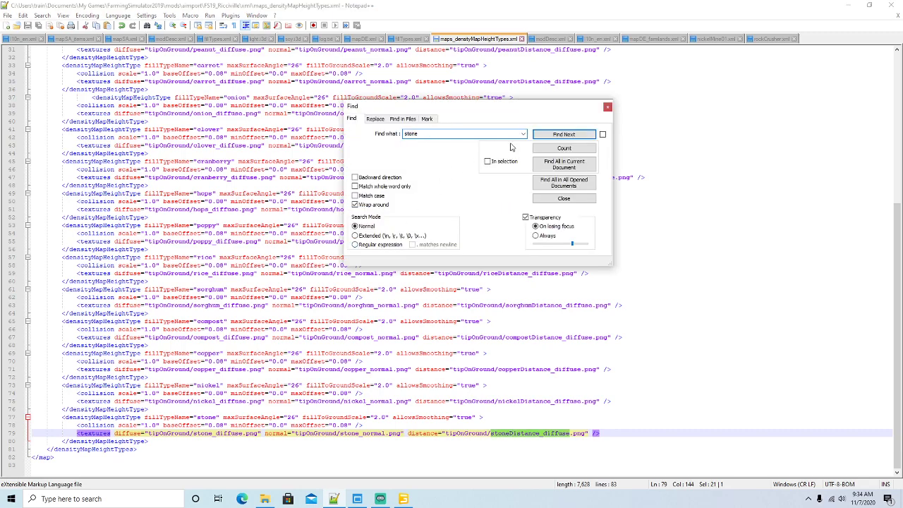
left_click(541, 135)
left_click(541, 135)
left_click(541, 135)
left_click(542, 135)
left_click(542, 136)
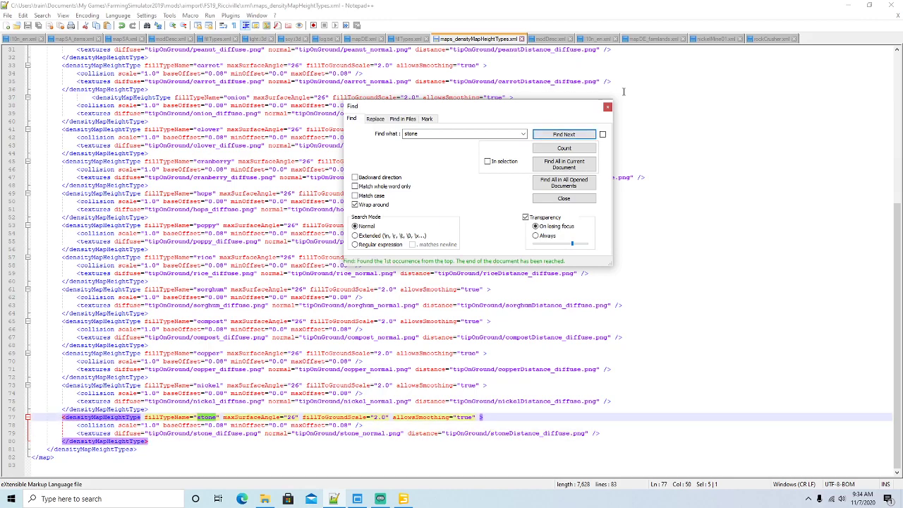
left_click(607, 107)
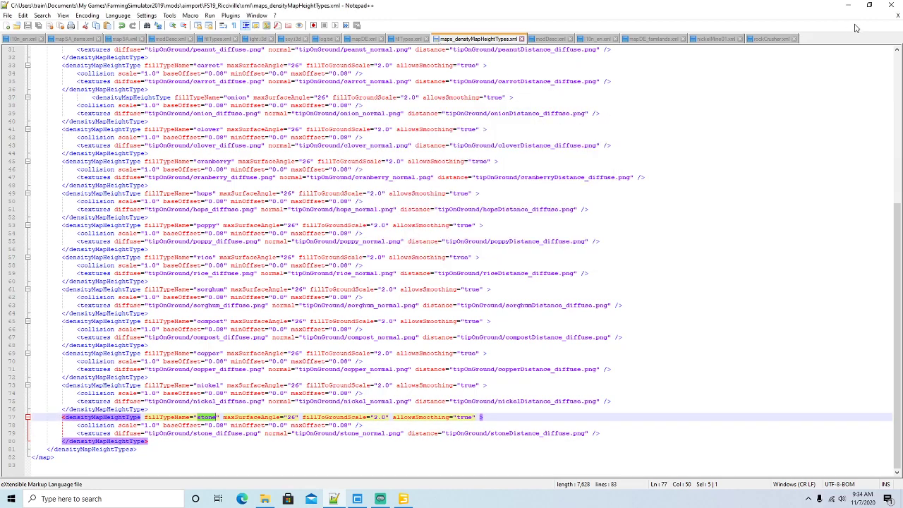
Step: Review the rockCrusher input and output entries in the Ricciville l10n_en.xml, line by line
left_click(596, 39)
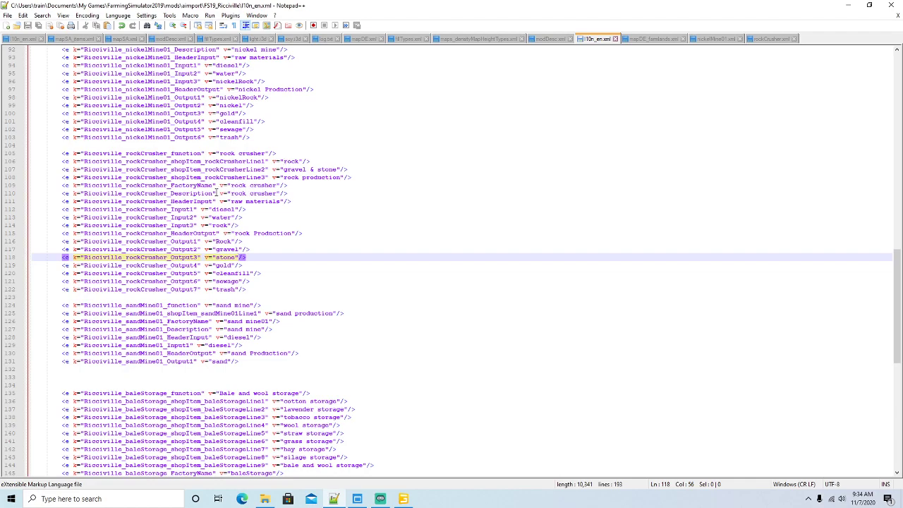
left_click(212, 209)
left_click(219, 217)
left_click(223, 226)
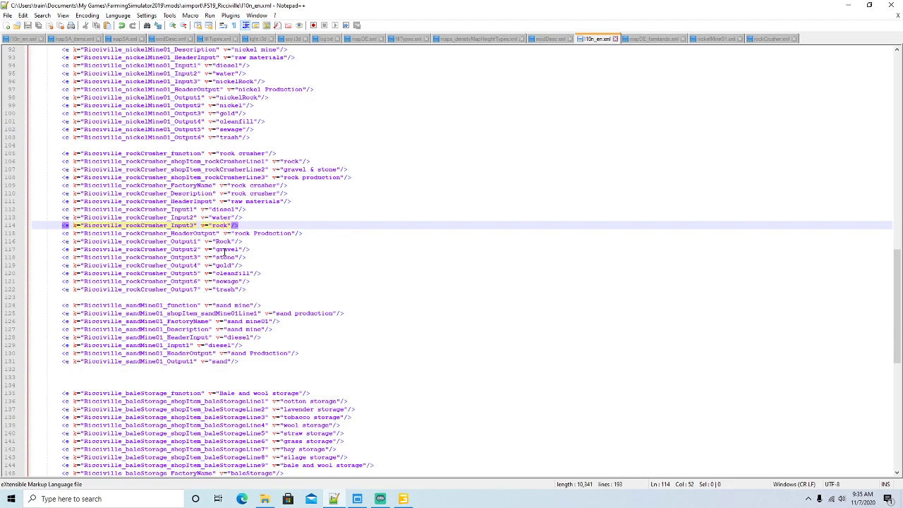
key("Down")
key("Down")
key("Down")
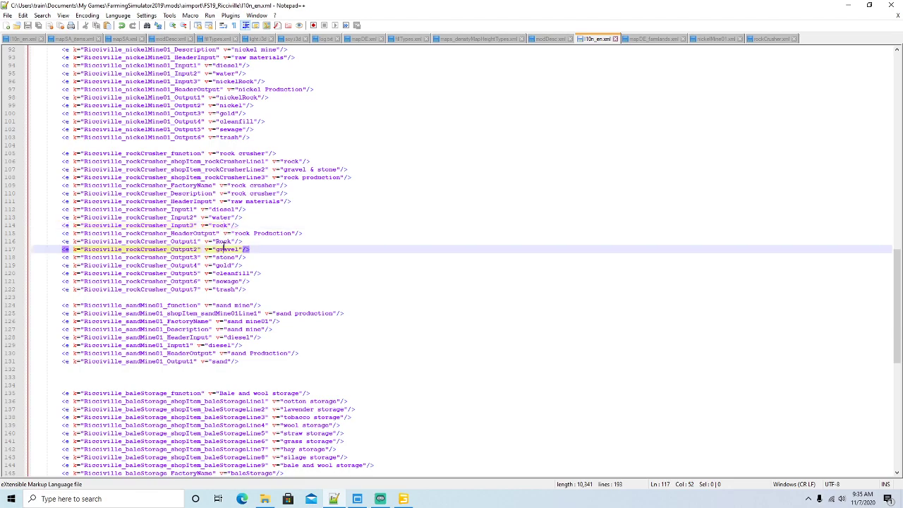
left_click(225, 259)
left_click(225, 267)
left_click(227, 274)
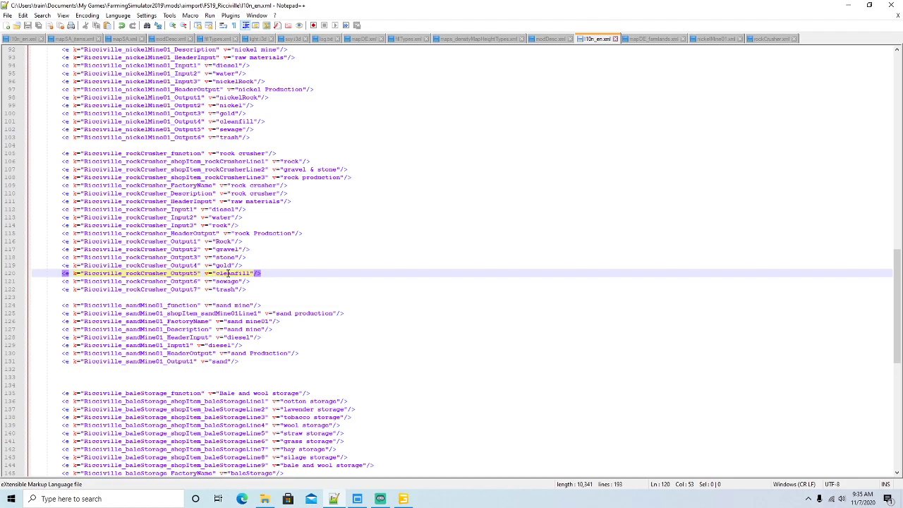
left_click(228, 282)
left_click(229, 290)
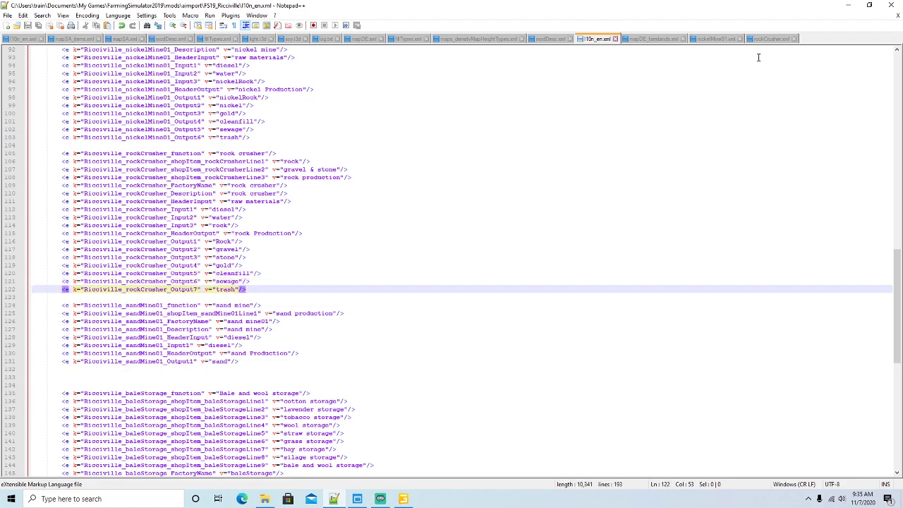
Step: Close nickelMine01.xml and bring up the FS19_Ricci_Islands rockCrusher.xml
left_click(707, 40)
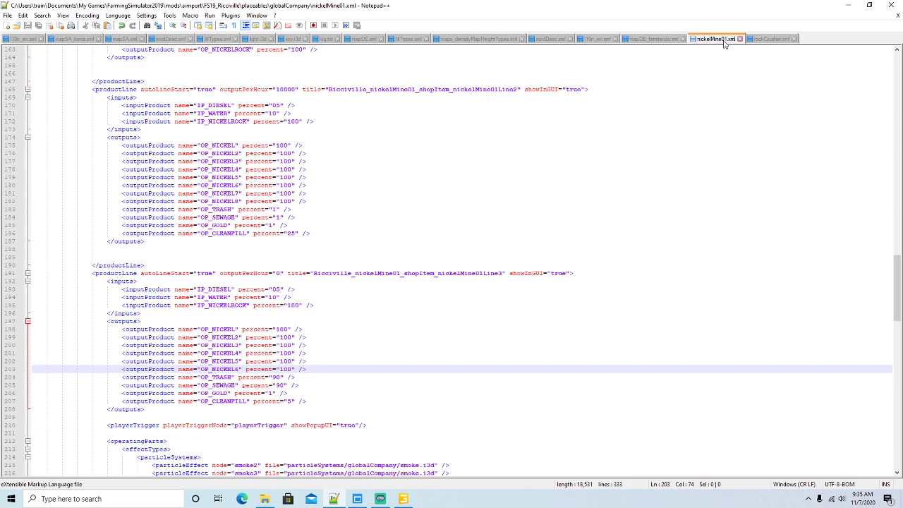
left_click(740, 39)
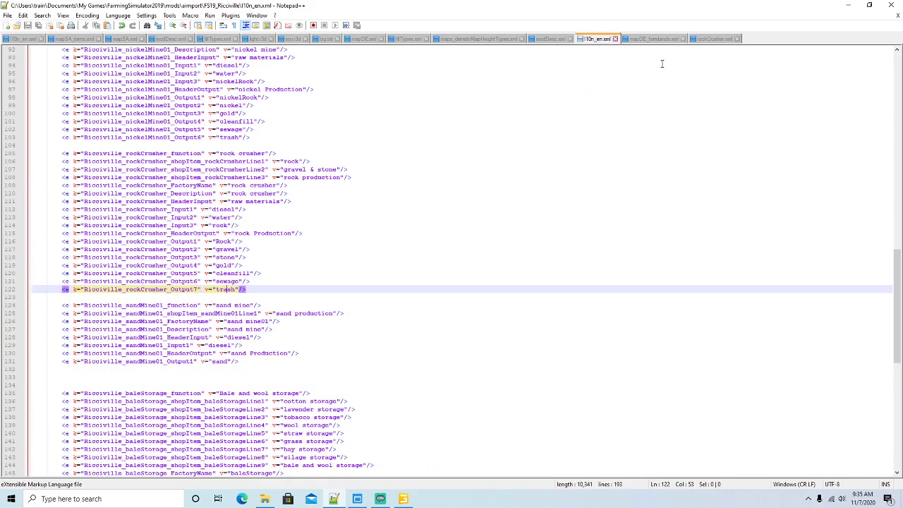
left_click(709, 39)
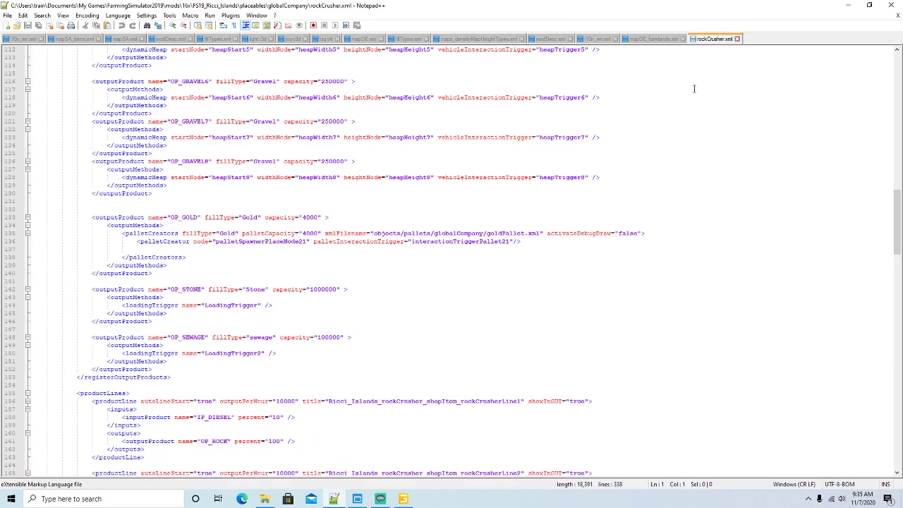
scroll(693, 89, "up", 1)
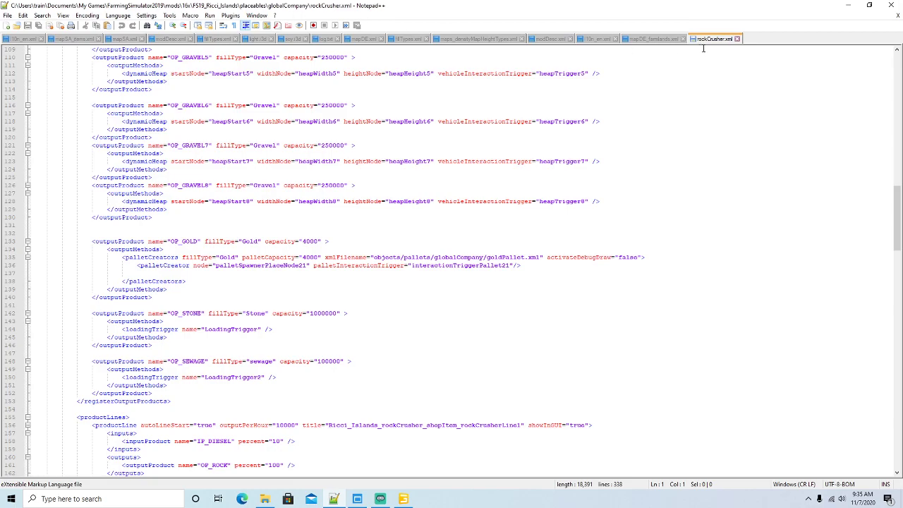
Step: Open the placeables/globalCompany folder inside FS19_Ricciville in File Explorer
left_click(265, 499)
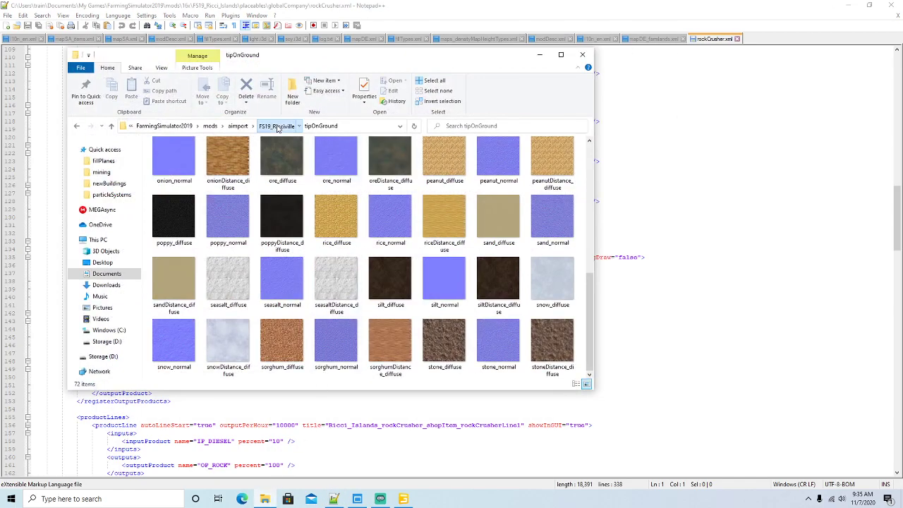
left_click(278, 126)
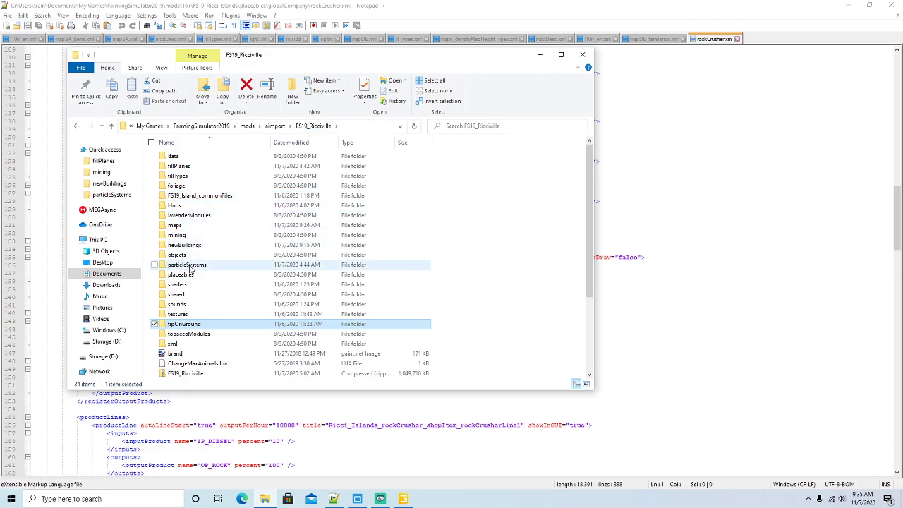
left_click(189, 276)
double_click(189, 276)
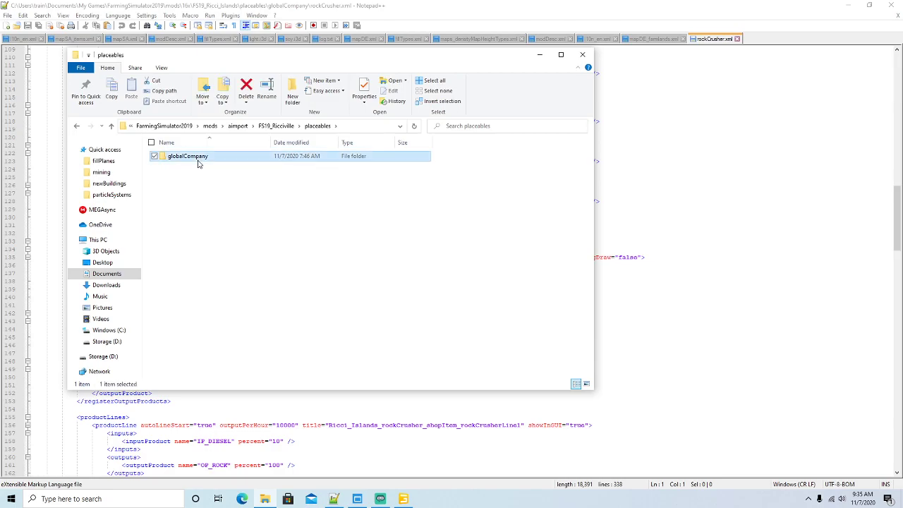
double_click(197, 158)
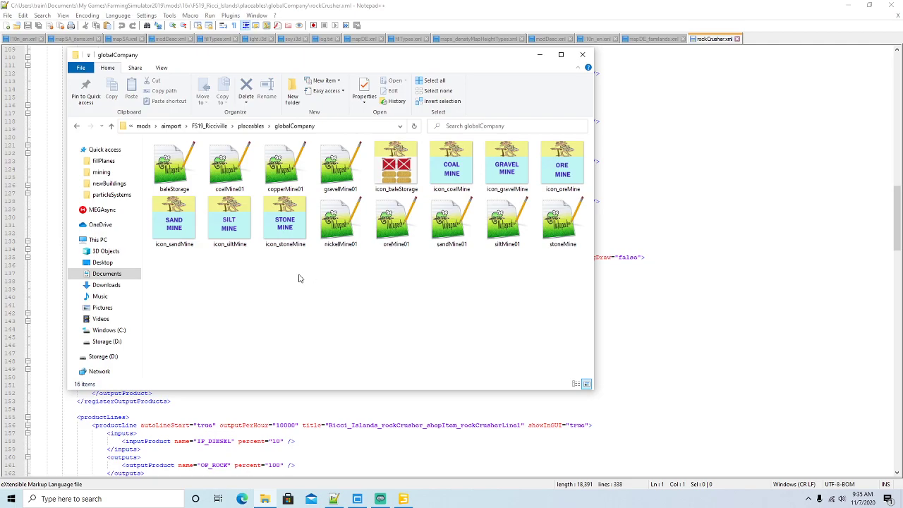
left_click_drag(343, 59, 388, 85)
left_click(597, 40)
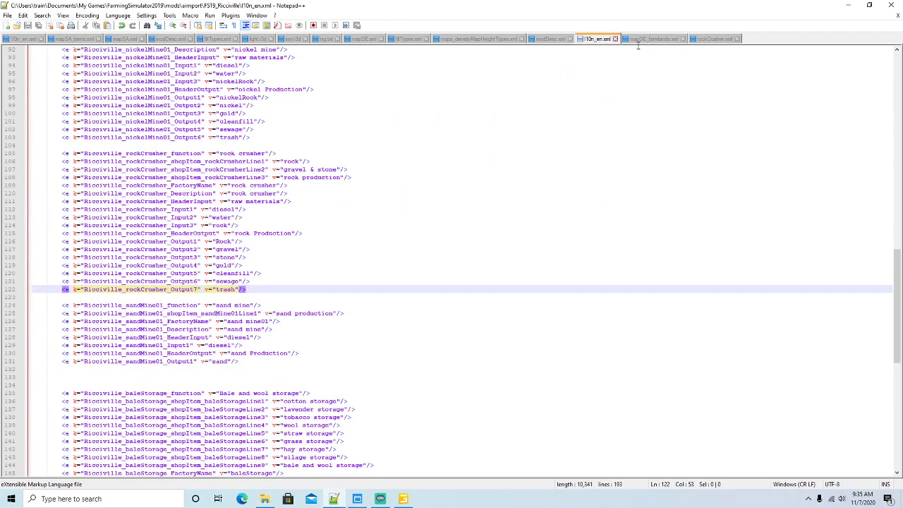
left_click(265, 499)
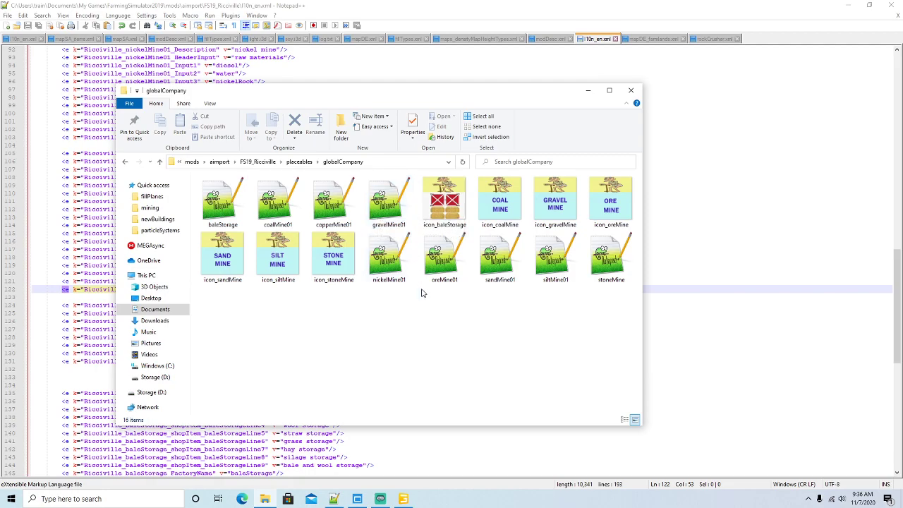
right_click(389, 264)
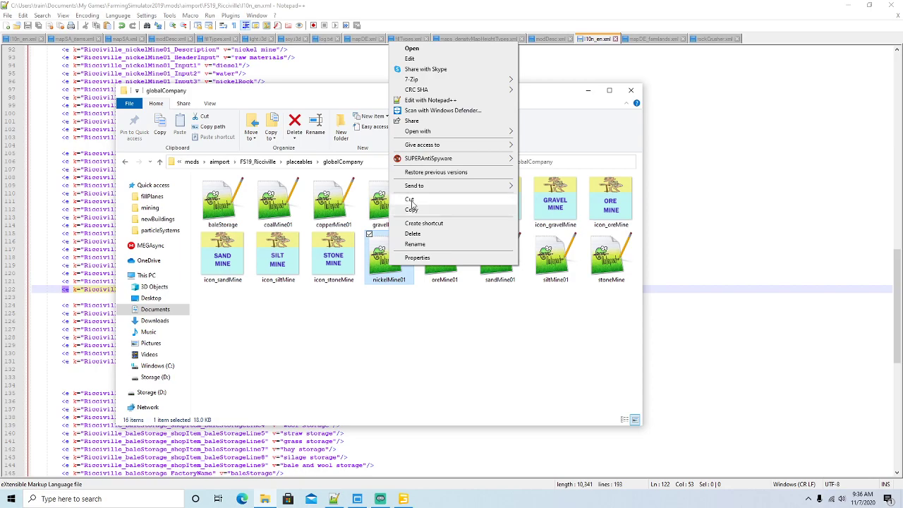
left_click(411, 200)
right_click(412, 325)
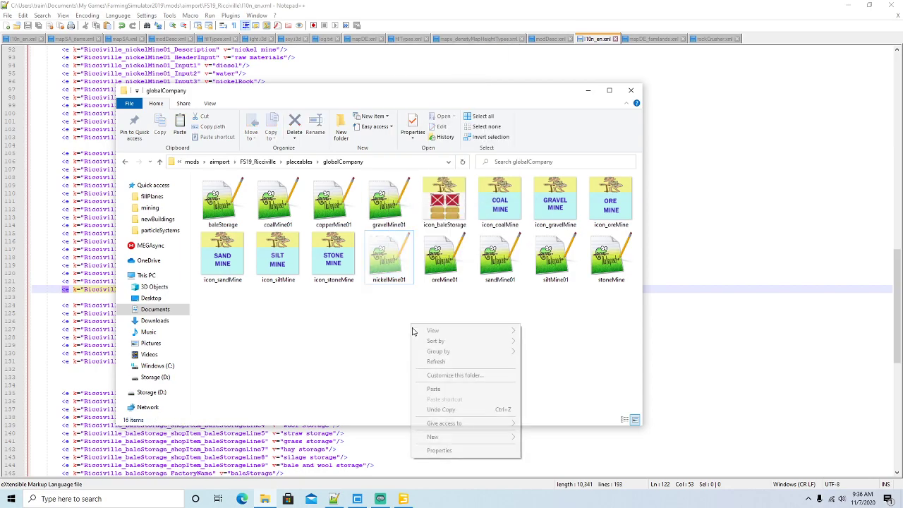
left_click(433, 391)
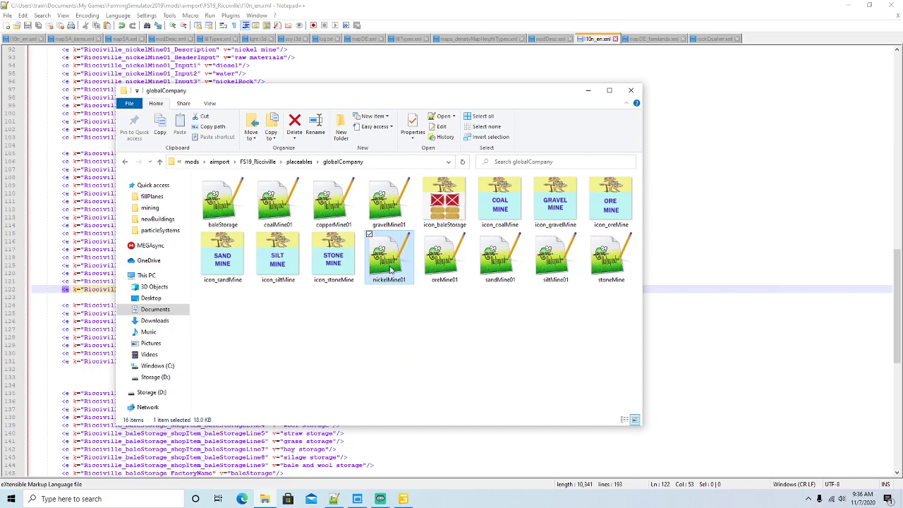
Step: Duplicate the nickelMine01 file within the globalCompany folder
right_click(391, 270)
left_click(413, 210)
right_click(418, 342)
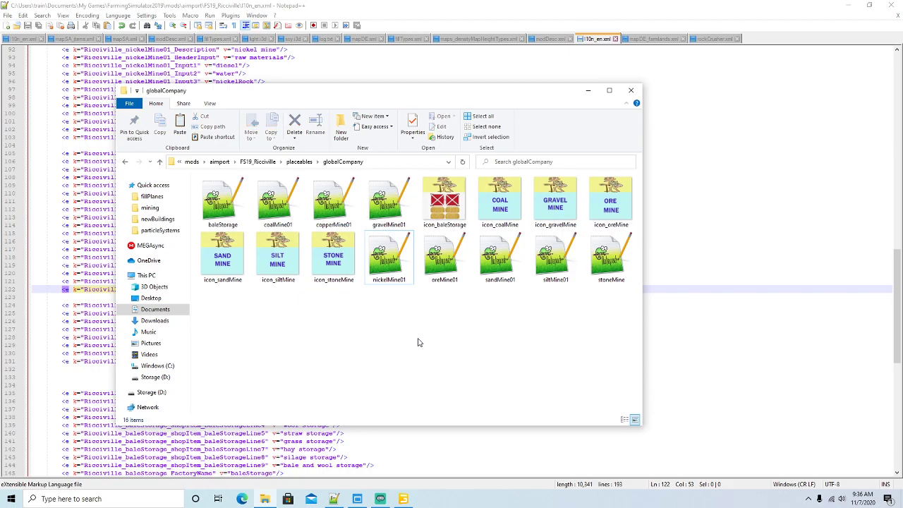
right_click(418, 342)
left_click(442, 402)
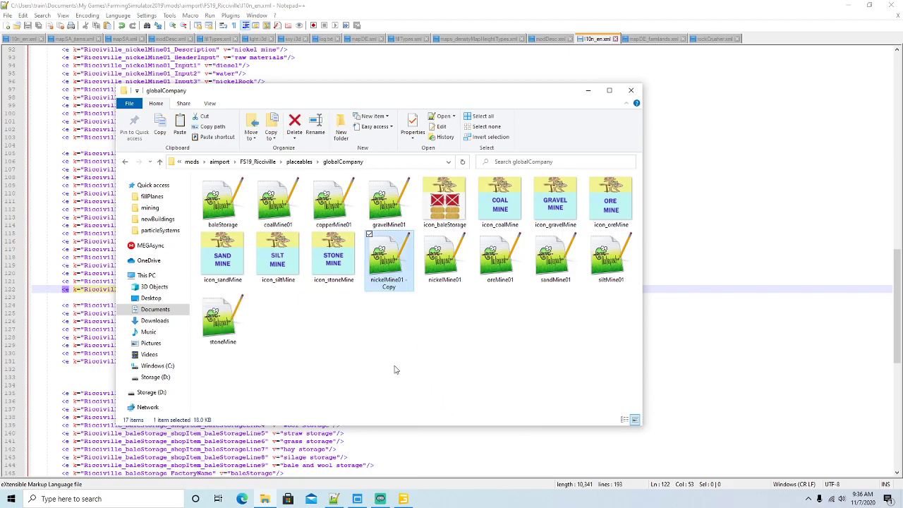
Step: Rename the copy of nickelMine01 as rockCrusher
right_click(390, 272)
left_click(413, 252)
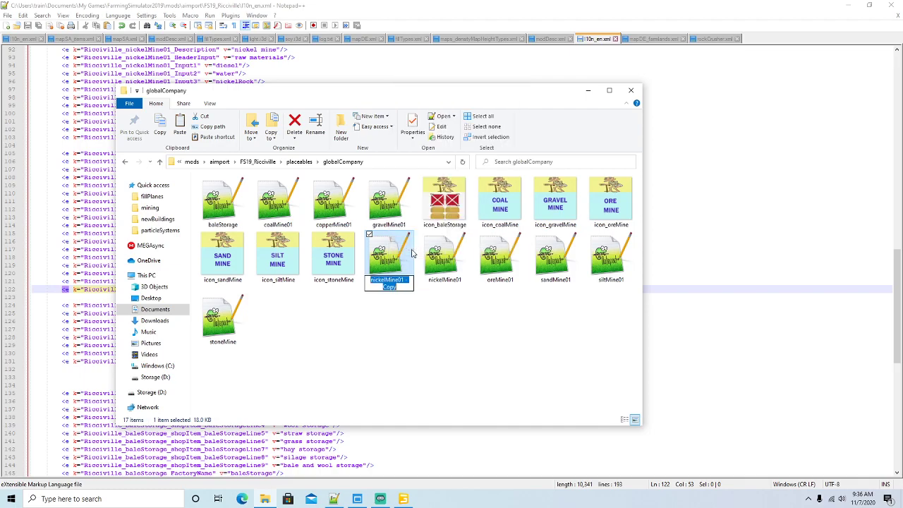
type("rockCrusher")
key("Return")
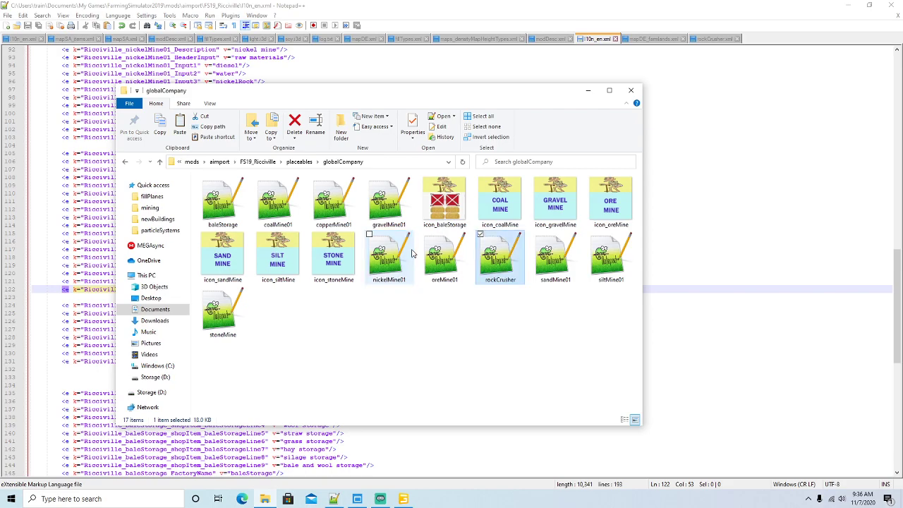
Step: Open the rockCrusher file from the globalCompany folder in Notepad++
right_click(506, 261)
left_click(545, 315)
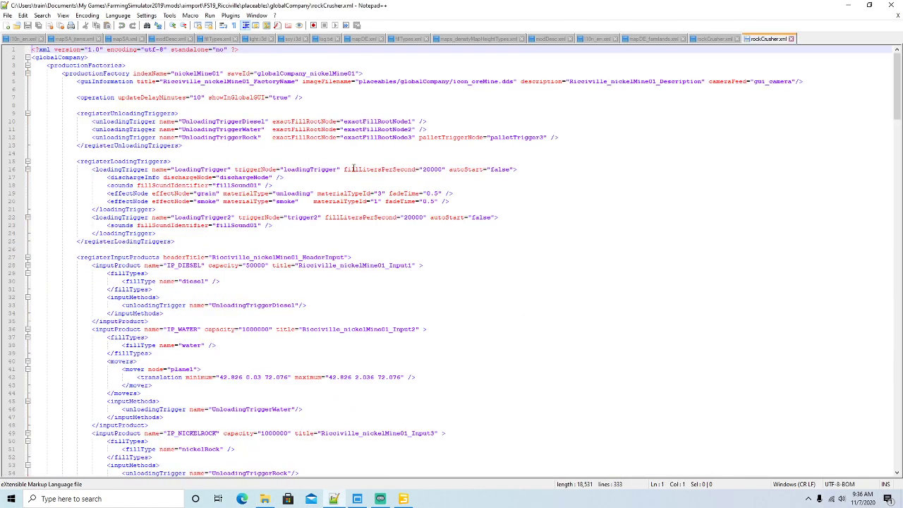
Step: Replace every occurrence of nickelMine01 with rockCrusher throughout rockCrusher.xml and save the file
left_click_drag(173, 72, 220, 73)
left_click(42, 15)
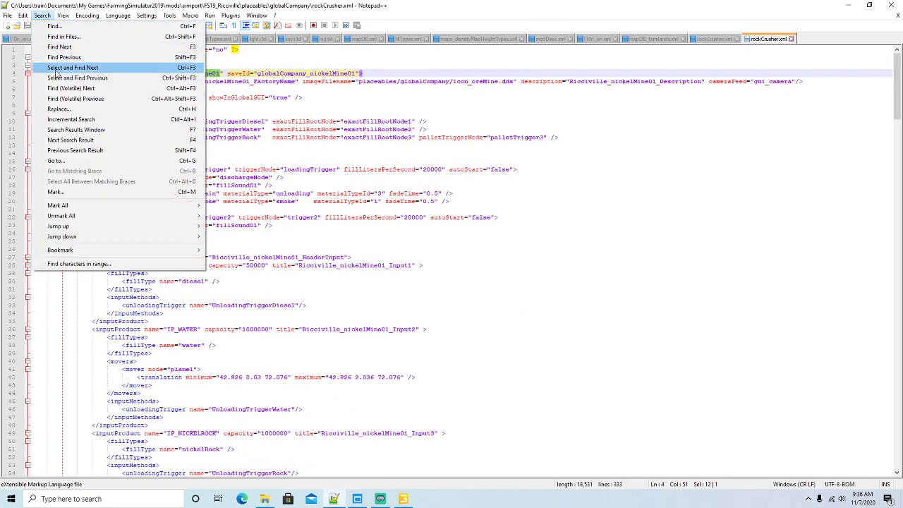
left_click(60, 109)
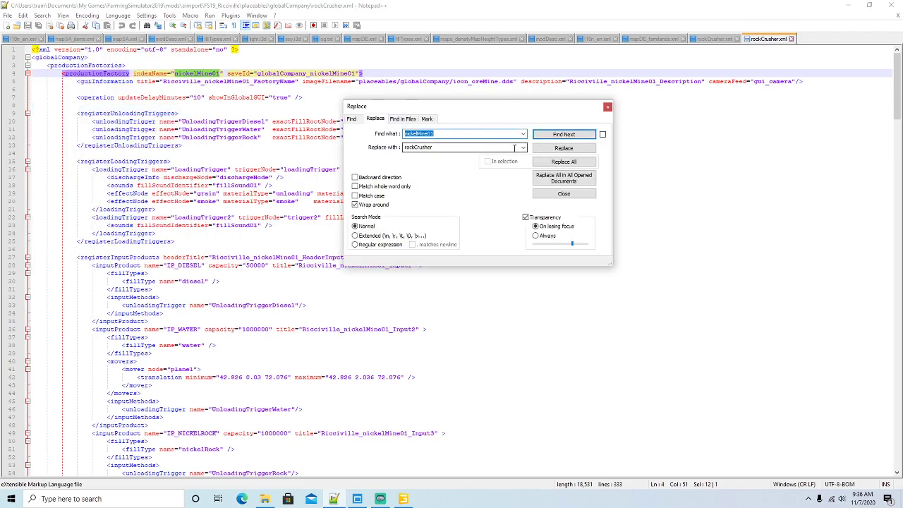
left_click(549, 151)
left_click(563, 148)
left_click(563, 148)
left_click(548, 152)
left_click(549, 151)
left_click(549, 152)
left_click(549, 152)
left_click(549, 152)
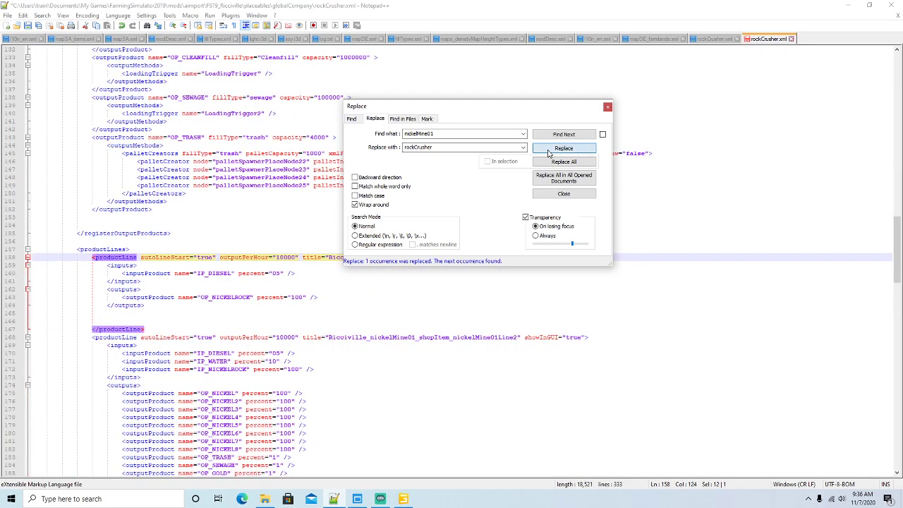
left_click(549, 152)
left_click(548, 152)
left_click(549, 152)
left_click(549, 152)
left_click(549, 152)
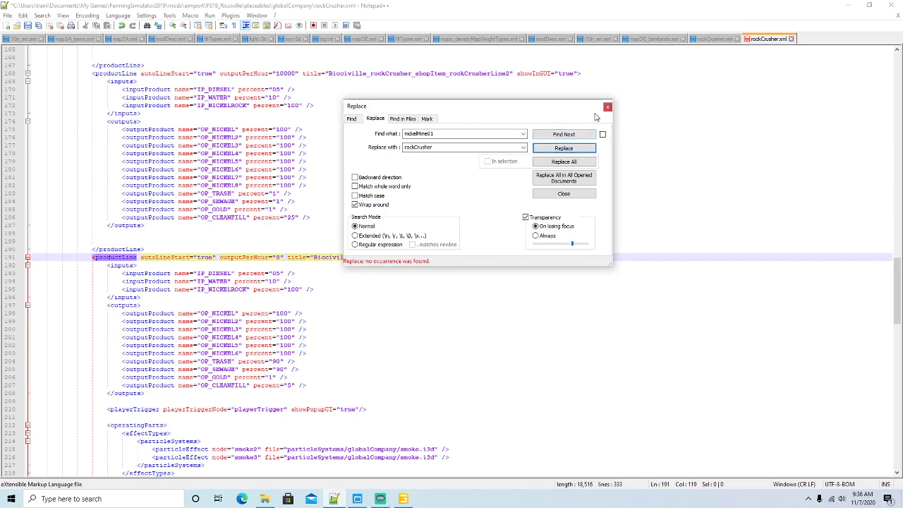
left_click(607, 106)
left_click(27, 26)
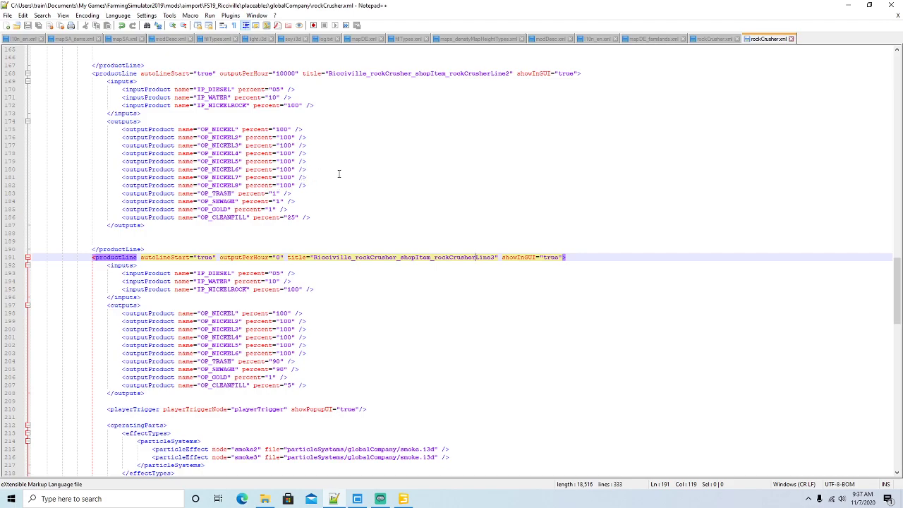
Step: Review the product lines, output products, unloading triggers and input products in rockCrusher.xml for entries that need adapting
scroll(337, 174, "up", 7)
scroll(336, 174, "down", 7)
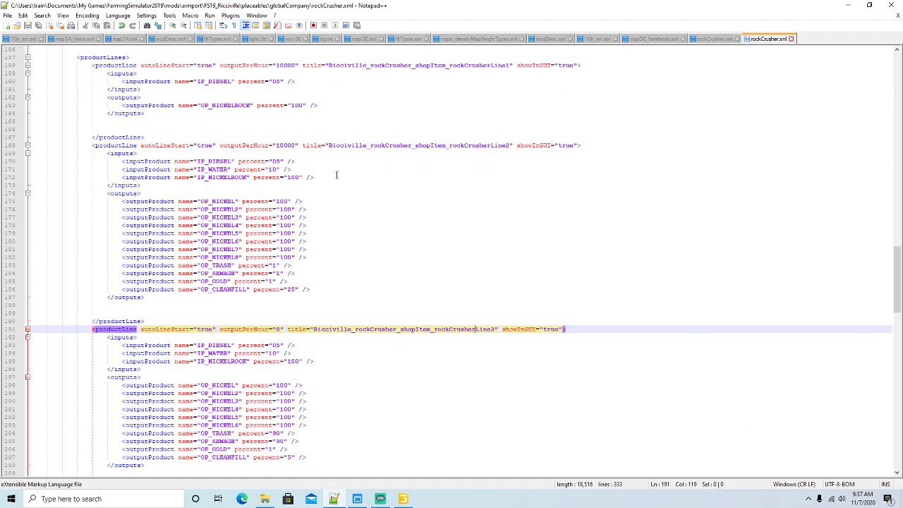
scroll(337, 175, "down", 5)
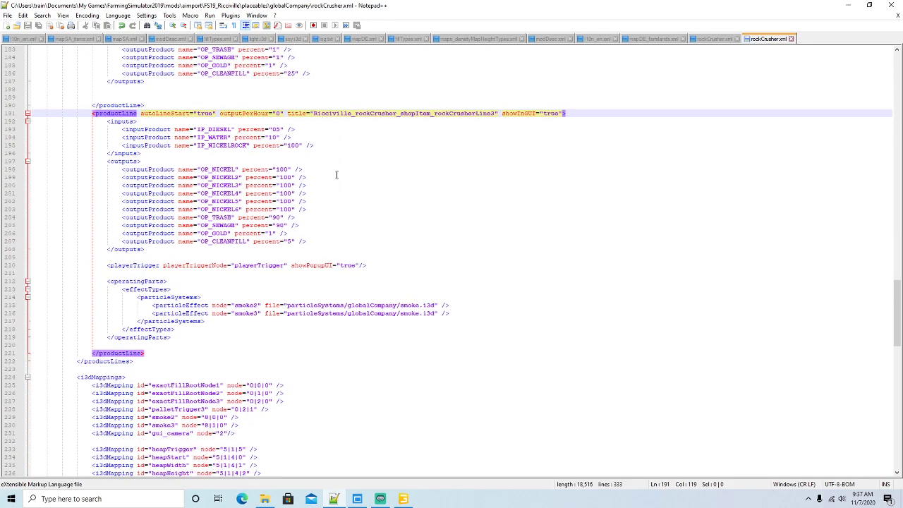
scroll(337, 174, "up", 9)
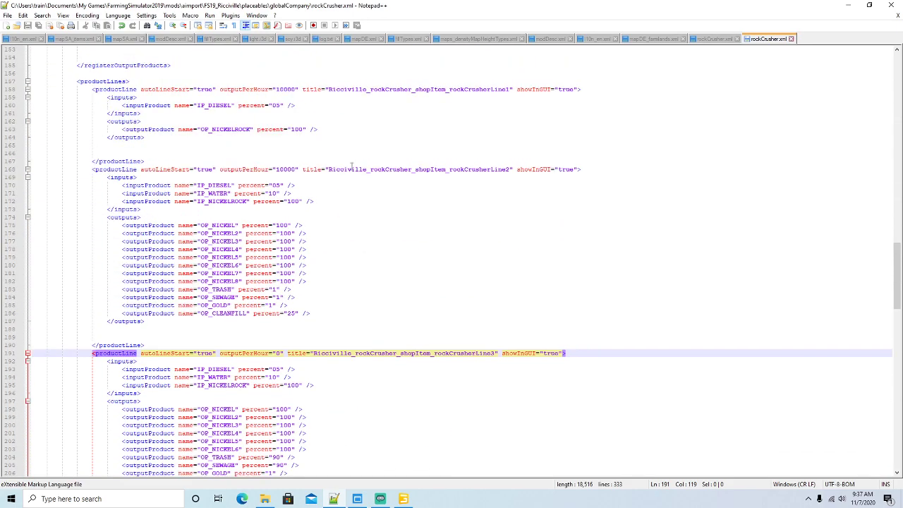
scroll(375, 143, "up", 20)
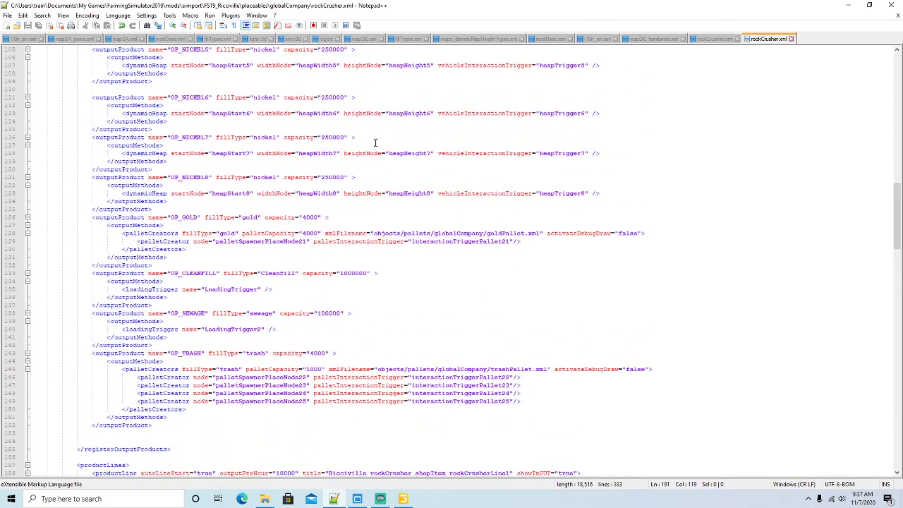
scroll(375, 143, "up", 19)
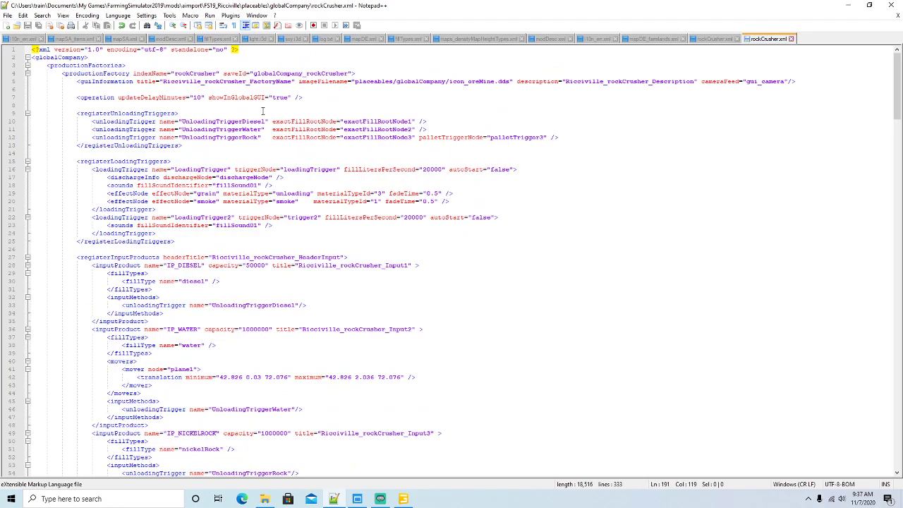
left_click(256, 121)
left_click(245, 137)
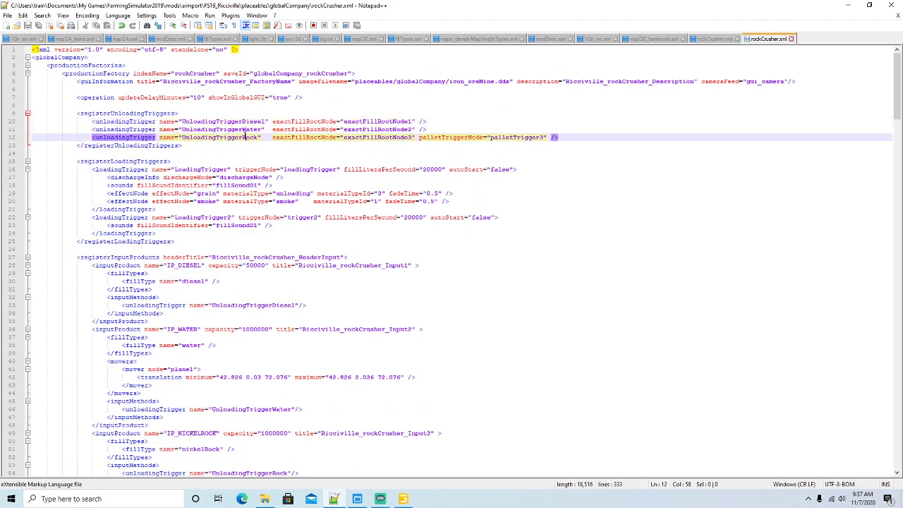
scroll(246, 137, "down", 4)
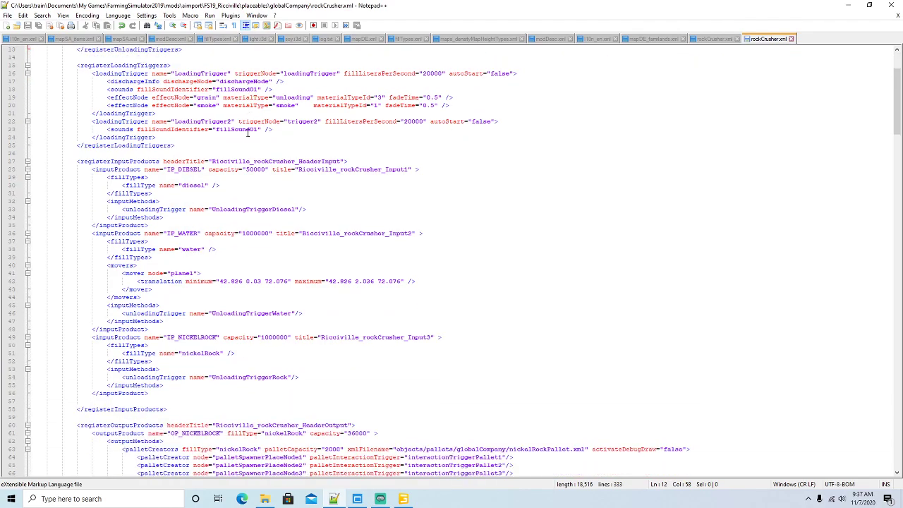
scroll(240, 133, "down", 1)
left_click(184, 145)
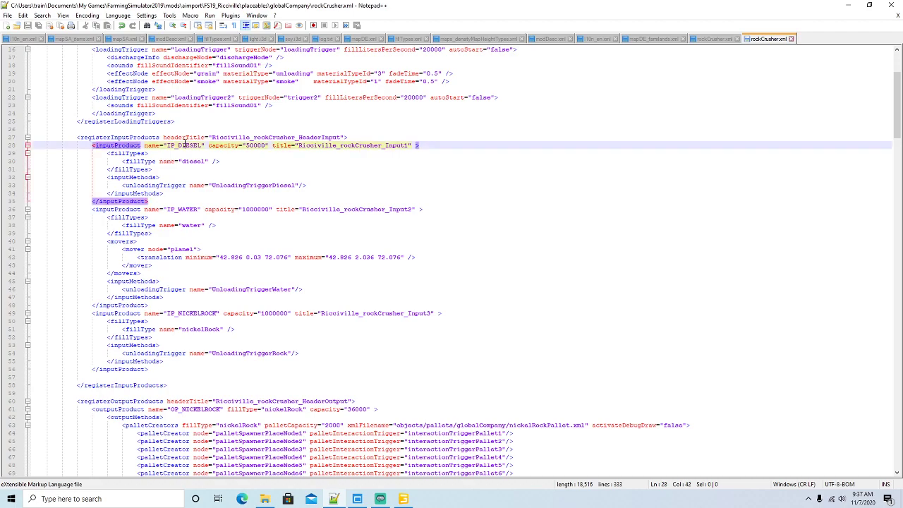
left_click(142, 209)
scroll(204, 200, "down", 2)
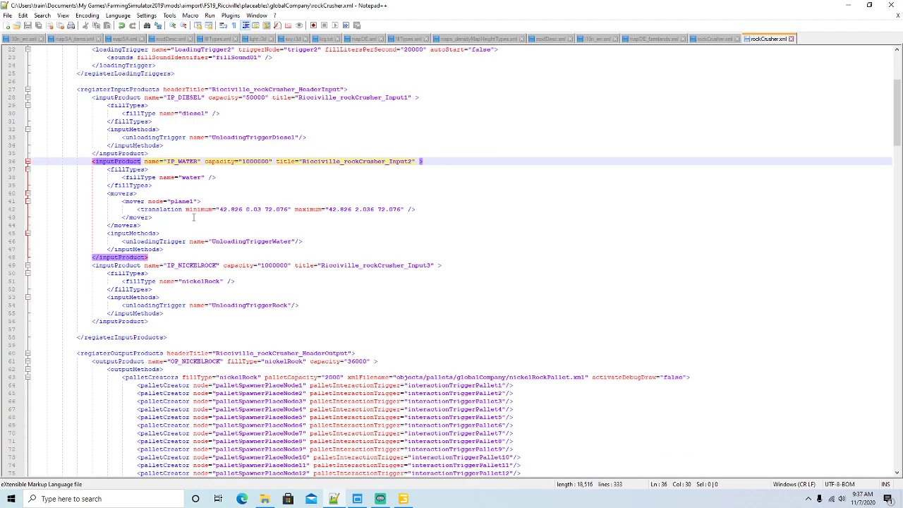
scroll(194, 228, "down", 1)
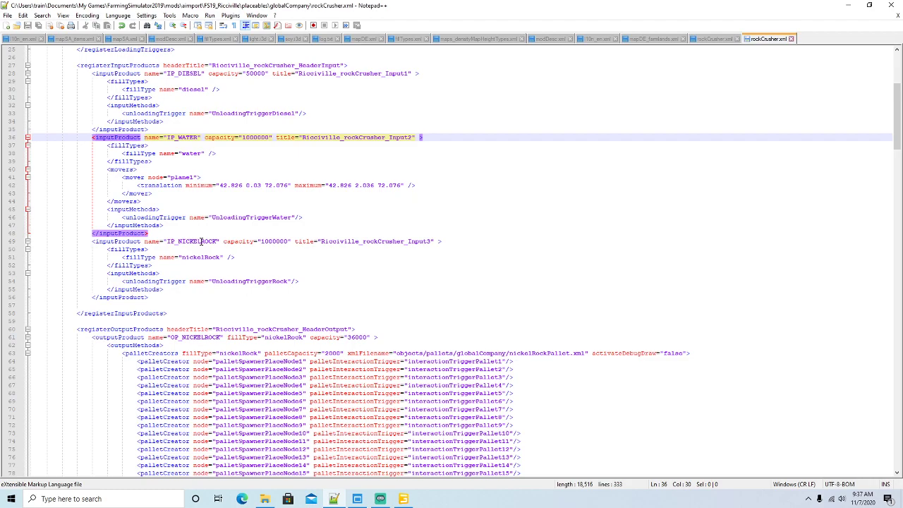
Step: Rename the input product IP_NICKELROCK as IP_ROCK
left_click(201, 241)
key("BackSpace")
key("BackSpace")
key("BackSpace")
key("BackSpace")
key("BackSpace")
key("BackSpace")
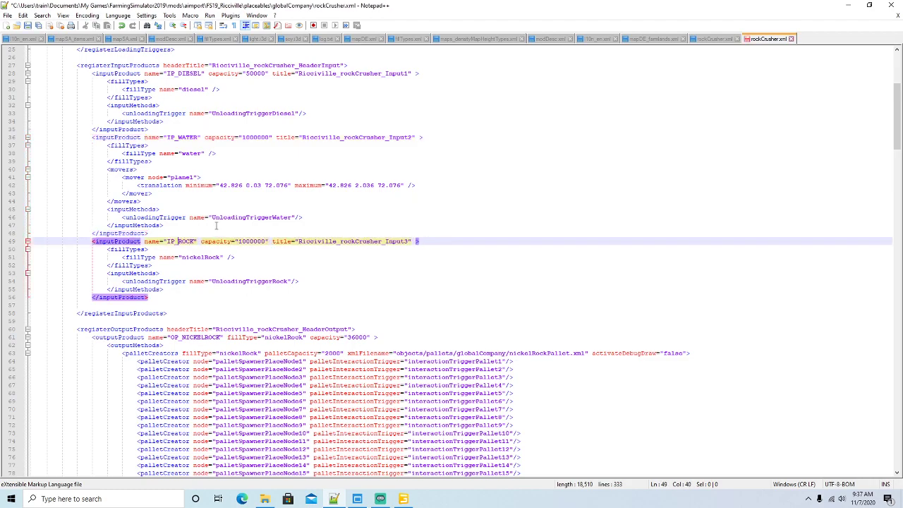
Step: Set the fill type name of the IP_ROCK input product to rock and save the file
left_click(210, 257)
key("BackSpace")
type("r")
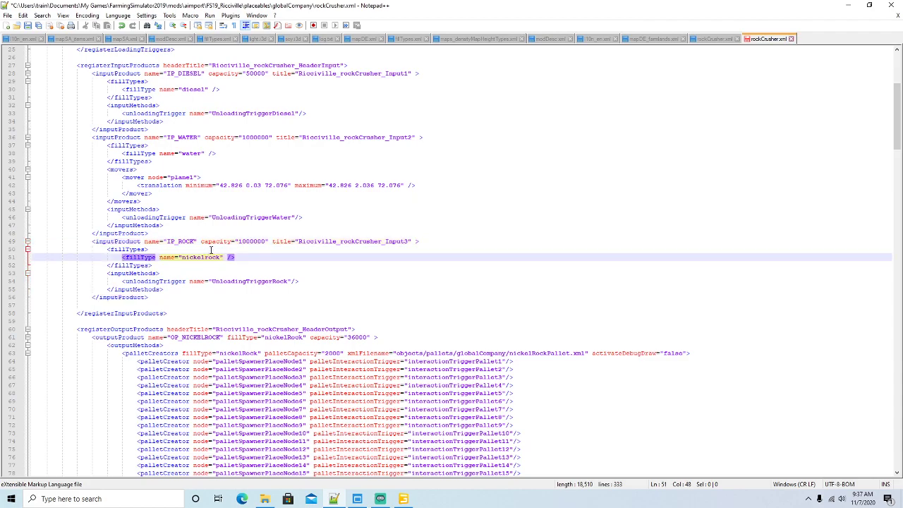
key("BackSpace")
key("BackSpace")
key("BackSpace")
key("BackSpace")
key("BackSpace")
key("BackSpace")
left_click(27, 25)
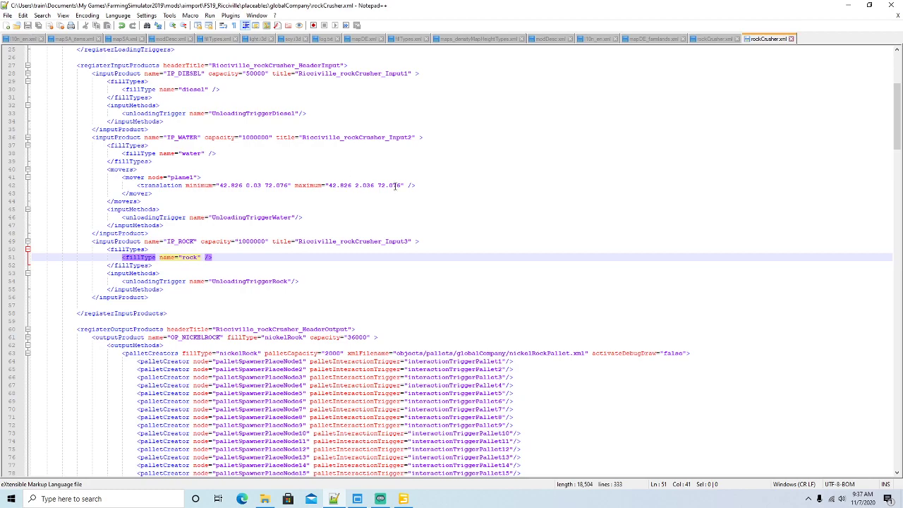
Step: Rename the output product OP_NICKELROCK as OP_ROCK
scroll(395, 186, "down", 4)
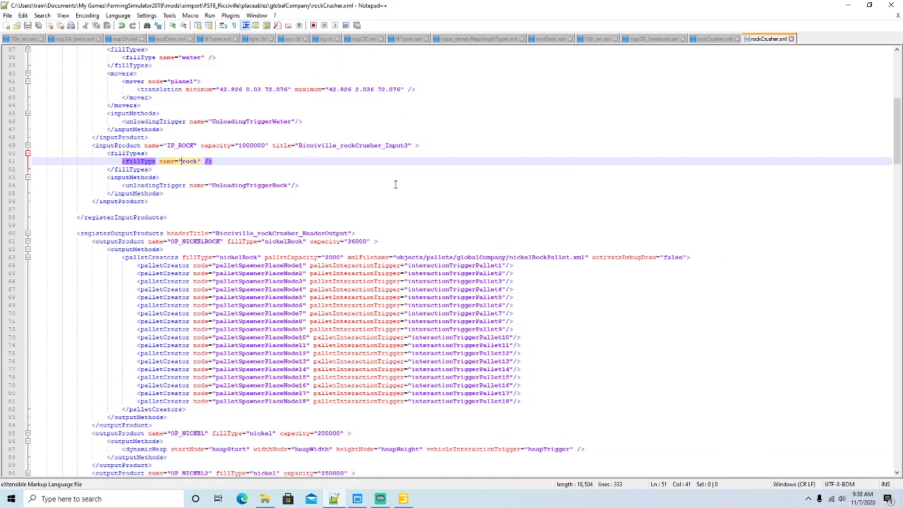
scroll(339, 188, "down", 1)
left_click(204, 218)
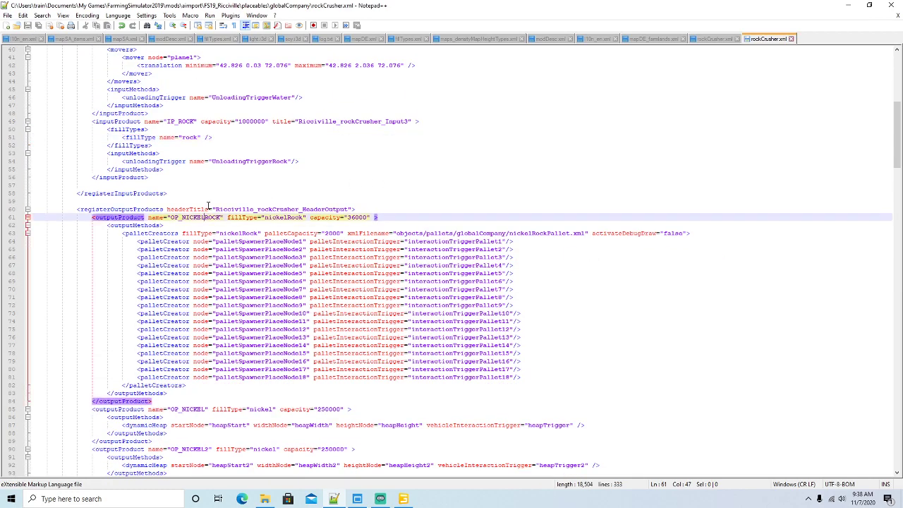
key("BackSpace")
key("BackSpace")
key("BackSpace")
key("BackSpace")
key("BackSpace")
key("BackSpace")
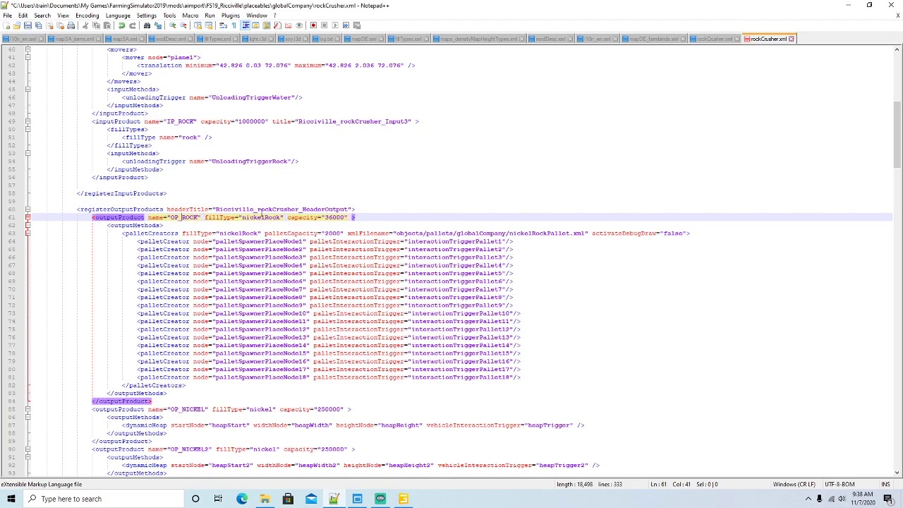
Step: Set the fillType of the OP_ROCK output product with 36000 capacity to rock
left_click(265, 216)
key("BackSpace")
key("BackSpace")
key("BackSpace")
key("BackSpace")
key("BackSpace")
key("BackSpace")
key("BackSpace")
type("r")
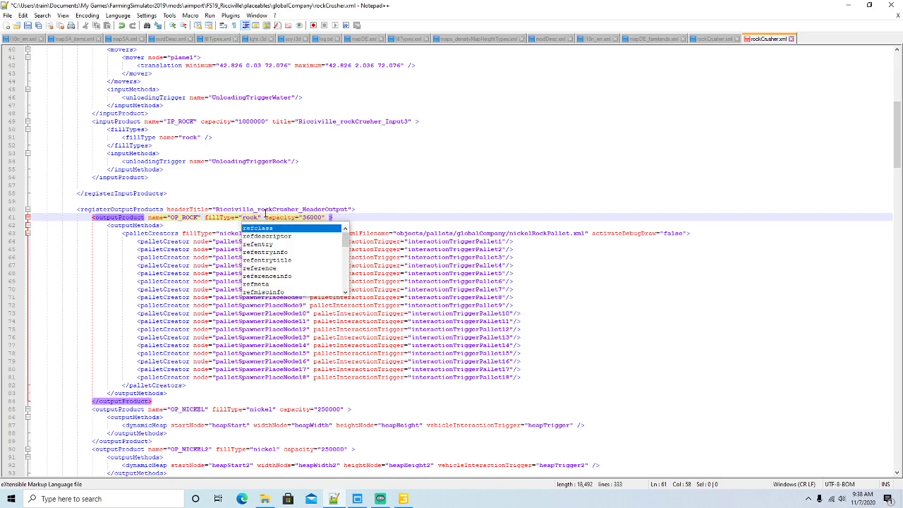
key("Right")
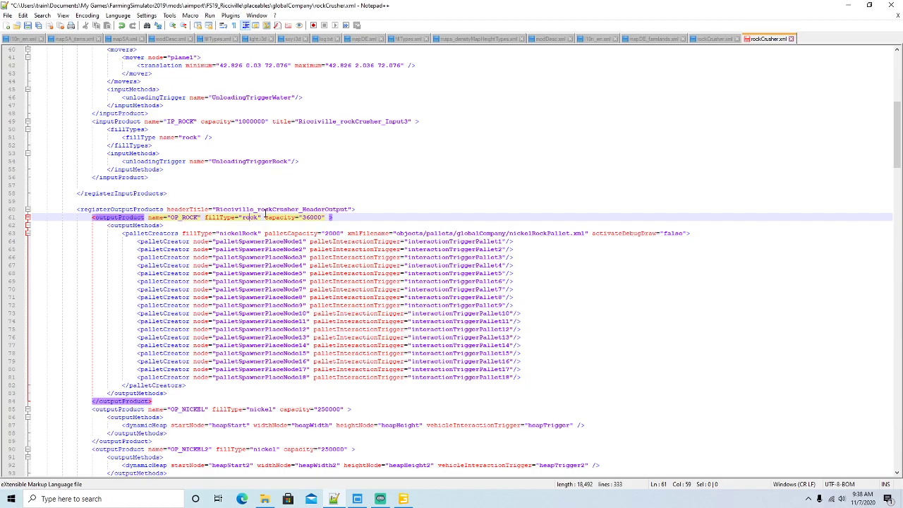
Step: Set the fillType in the palletCreators line of the OP_ROCK output product to rock
left_click(244, 233)
key("BackSpace")
key("BackSpace")
key("BackSpace")
key("BackSpace")
key("BackSpace")
key("BackSpace")
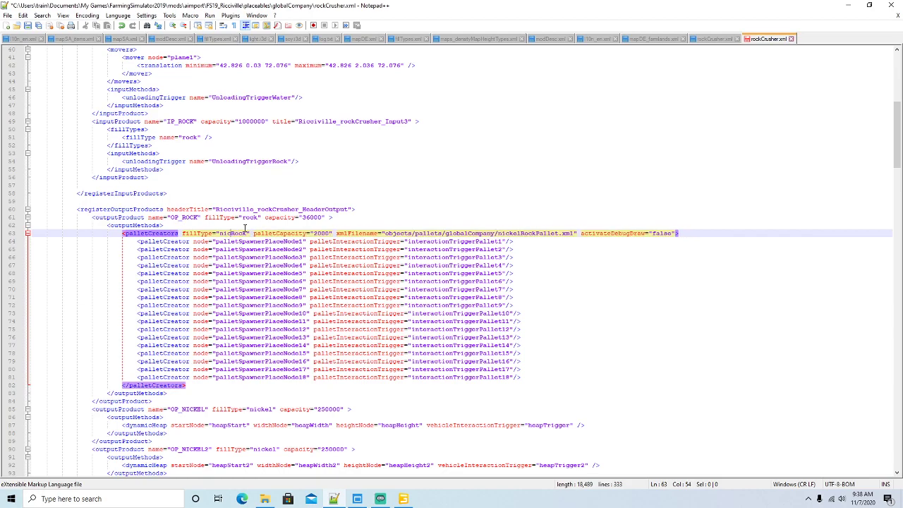
key("BackSpace")
type("r")
key("Right")
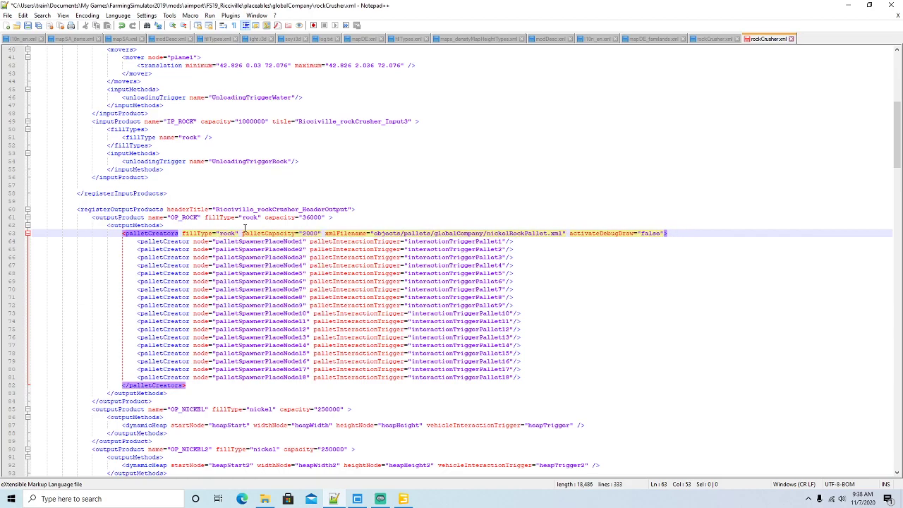
Step: Point the palletCreators xmlFilename to objects/pallets/globalCompany/rockPallet.xml and save the file
left_click(509, 234)
key("BackSpace")
key("BackSpace")
key("BackSpace")
key("BackSpace")
key("BackSpace")
key("BackSpace")
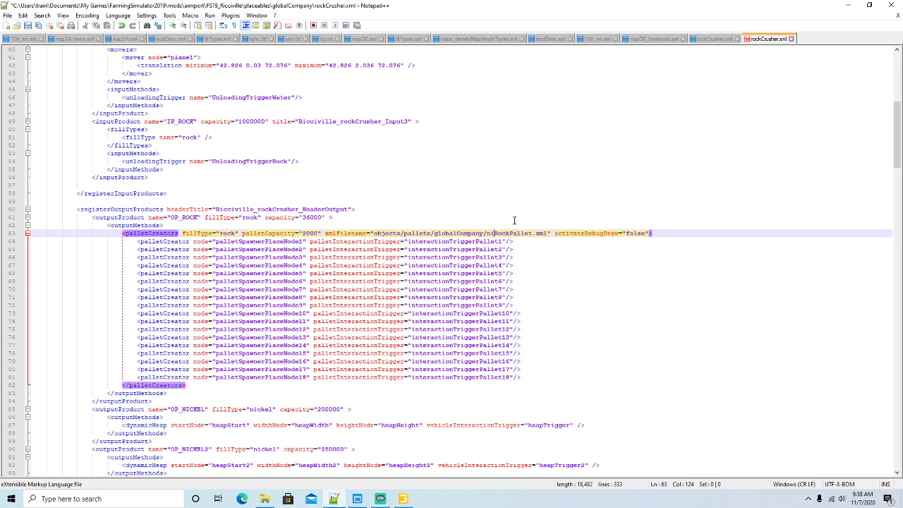
type("C")
key("BackSpace")
key("BackSpace")
type("r")
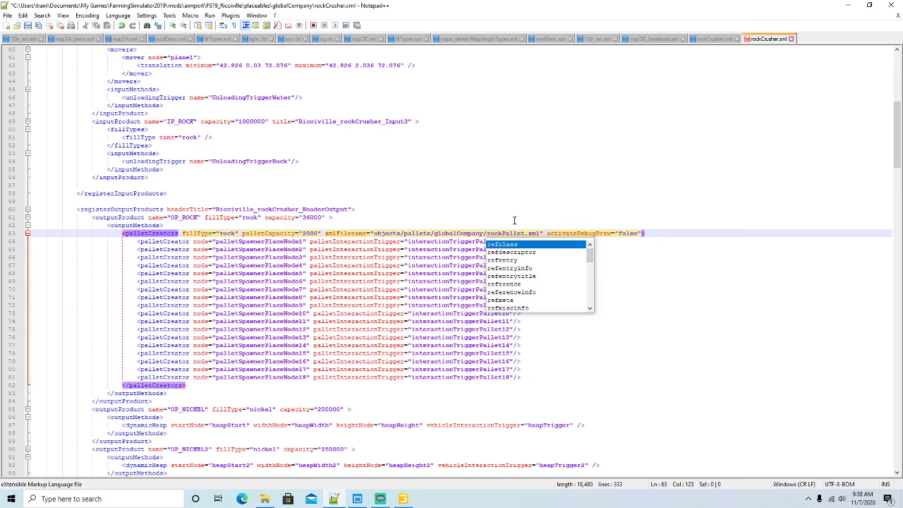
key("Right")
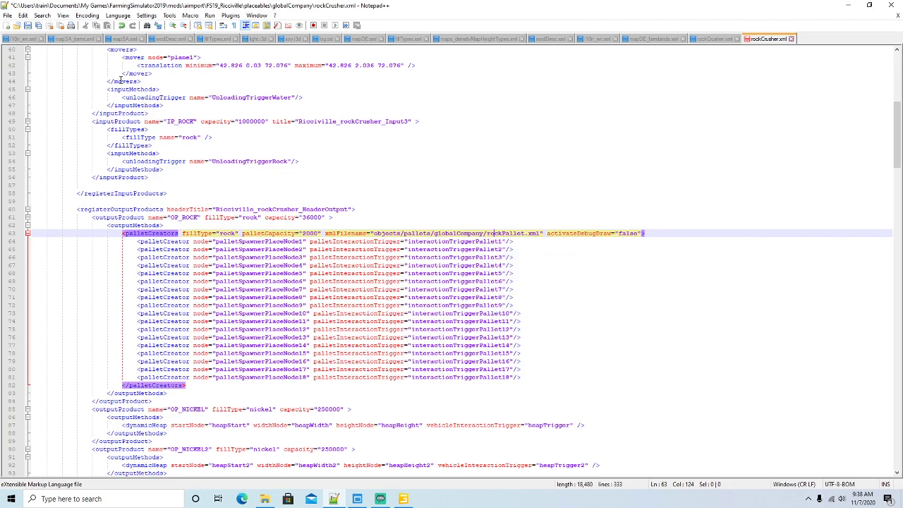
left_click(27, 26)
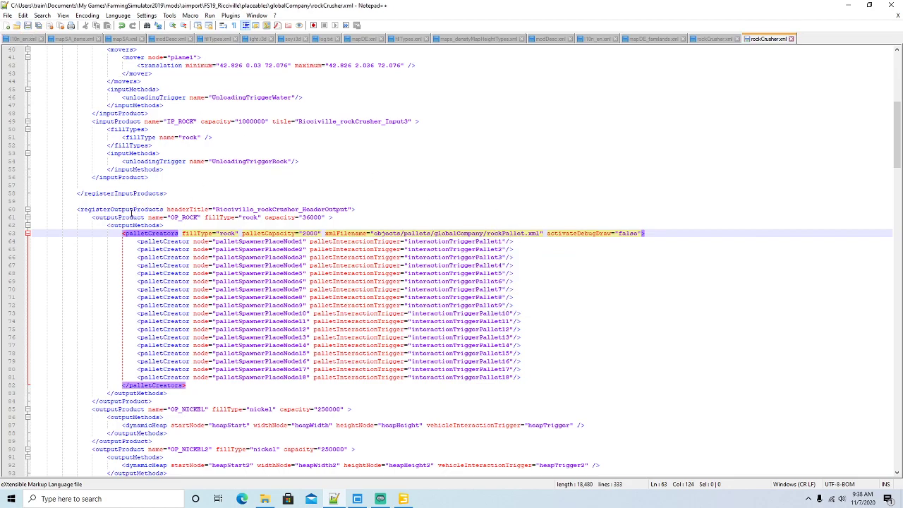
Step: Rename the output product OP_NICKEL on line 85 as OP_ROCK
left_click(161, 217)
scroll(283, 187, "down", 4)
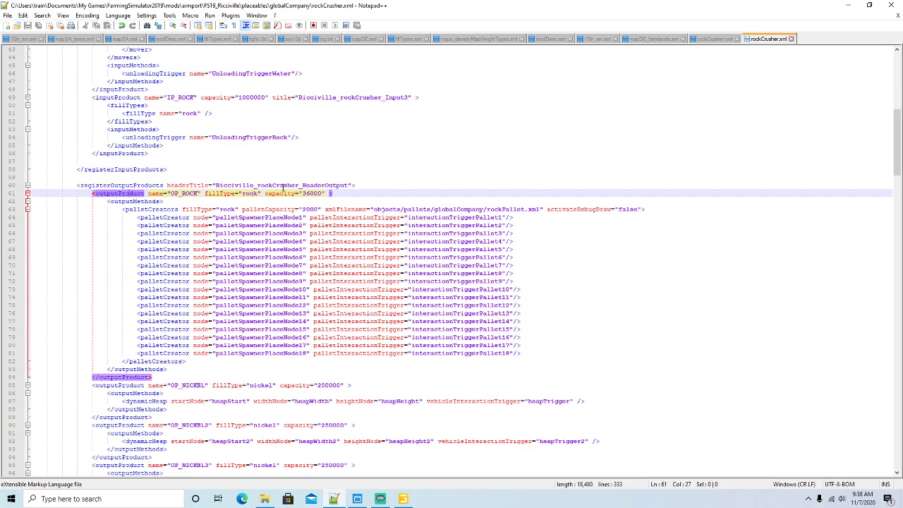
scroll(283, 187, "down", 5)
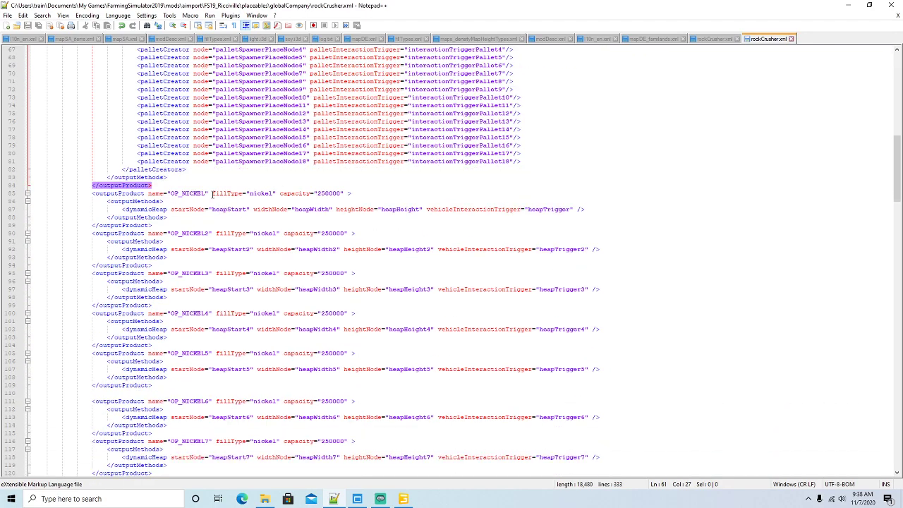
left_click(206, 193)
key("BackSpace")
key("BackSpace")
key("BackSpace")
key("BackSpace")
key("BackSpace")
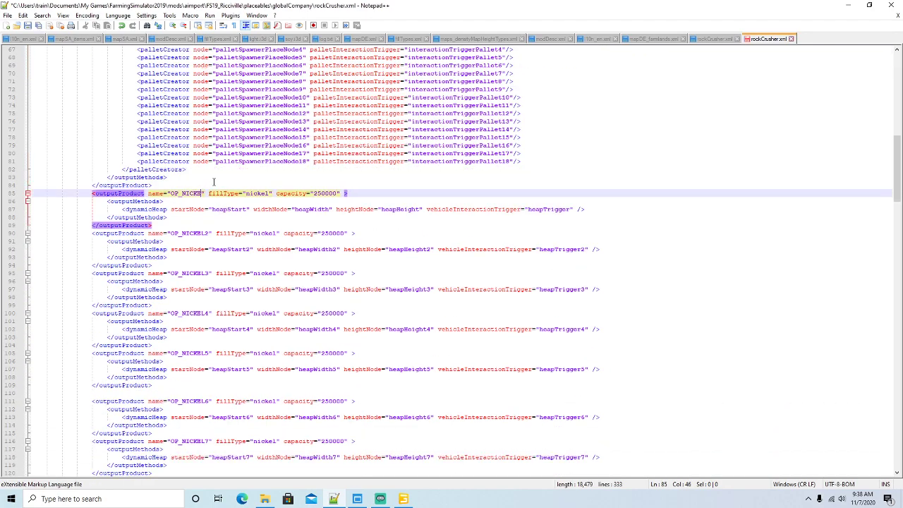
type("ROC")
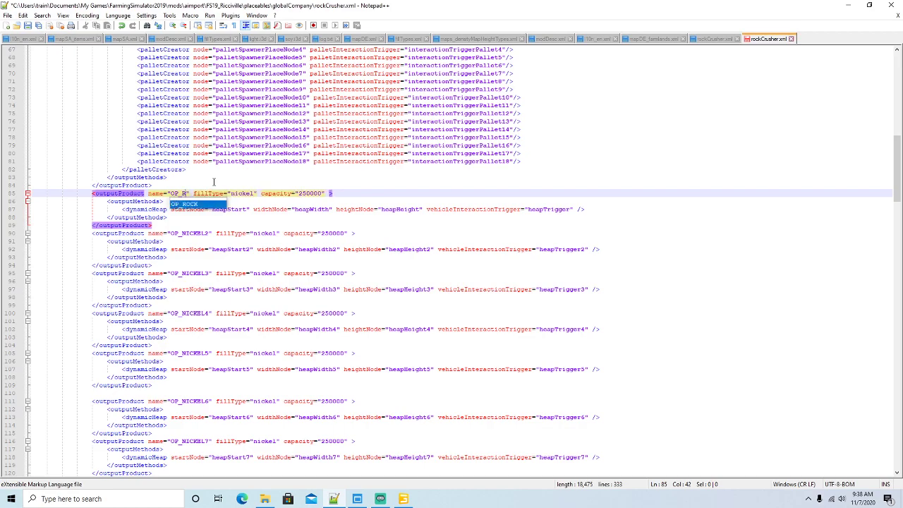
type("K")
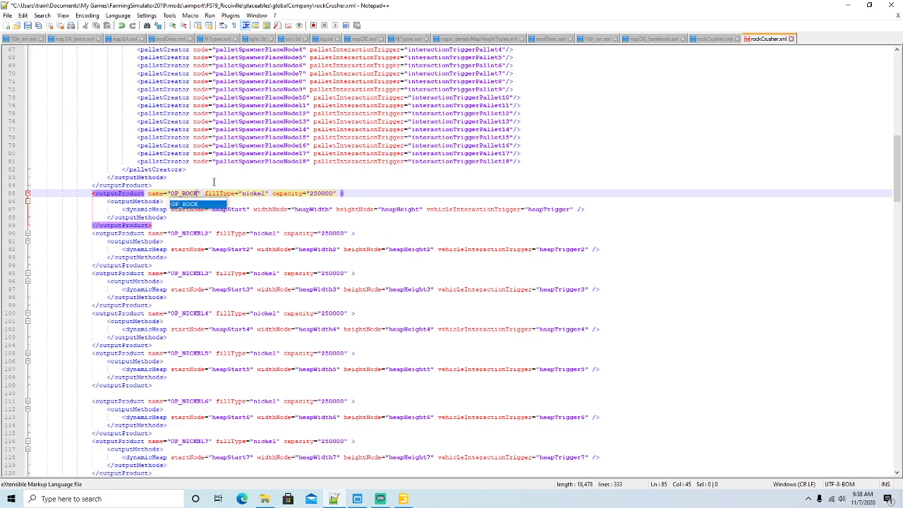
Step: Set the fillType of the OP_ROCK output product on line 85 to rock
key("Right")
key("Right")
key("Right")
key("Right")
key("Right")
key("Right")
key("Right")
key("Right")
key("Right")
key("Right")
key("Right")
key("Right")
key("Right")
key("Right")
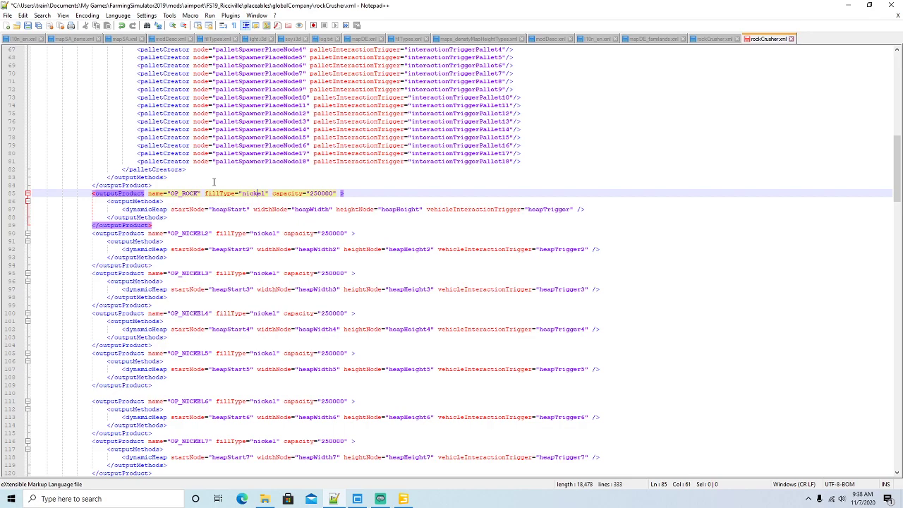
key("BackSpace")
key("BackSpace")
key("BackSpace")
key("BackSpace")
key("BackSpace")
key("BackSpace")
type("rock")
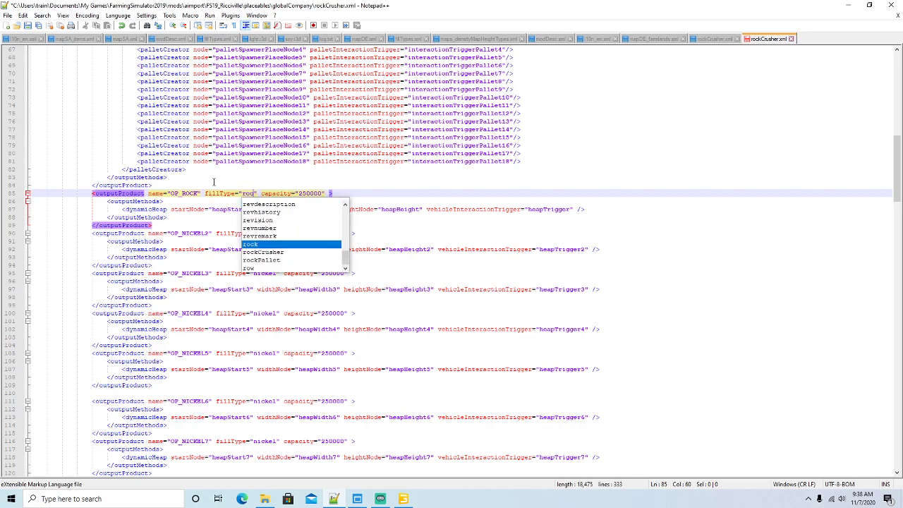
key("Right")
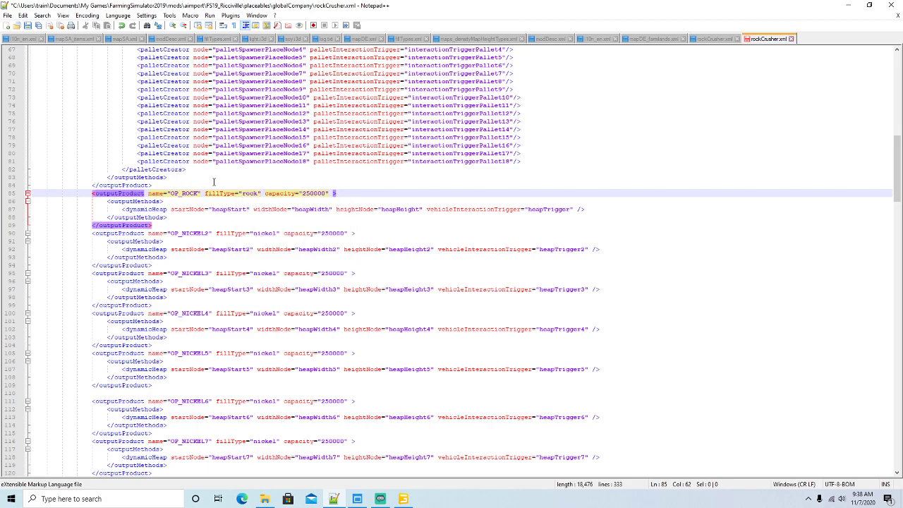
Step: Rename the output product OP_NICKEL2 on line 90 as OP_ROCK2
left_click_drag(205, 234, 211, 218)
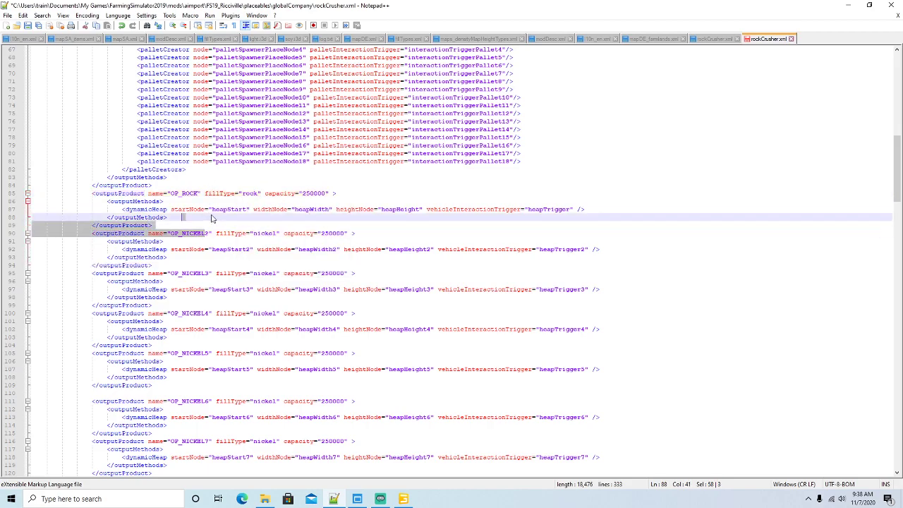
left_click(205, 234)
key("BackSpace")
key("BackSpace")
key("BackSpace")
key("BackSpace")
key("BackSpace")
key("BackSpace")
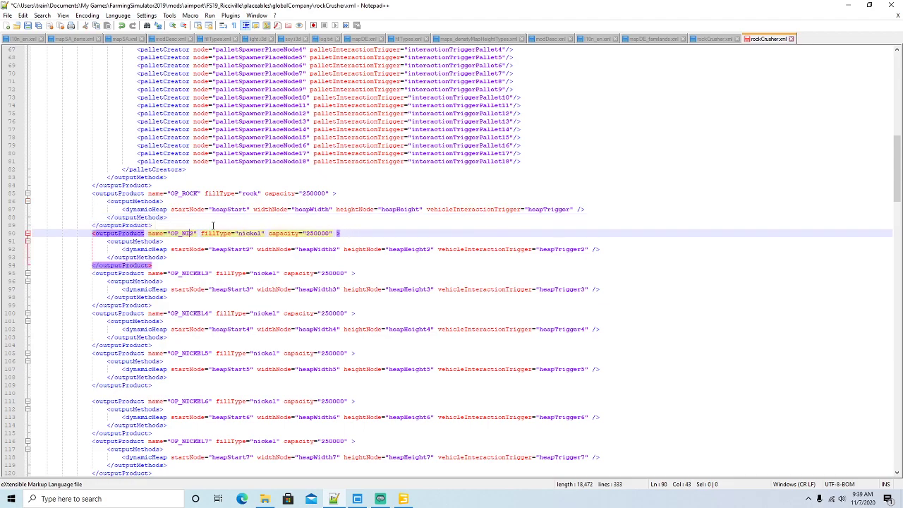
type("ROC")
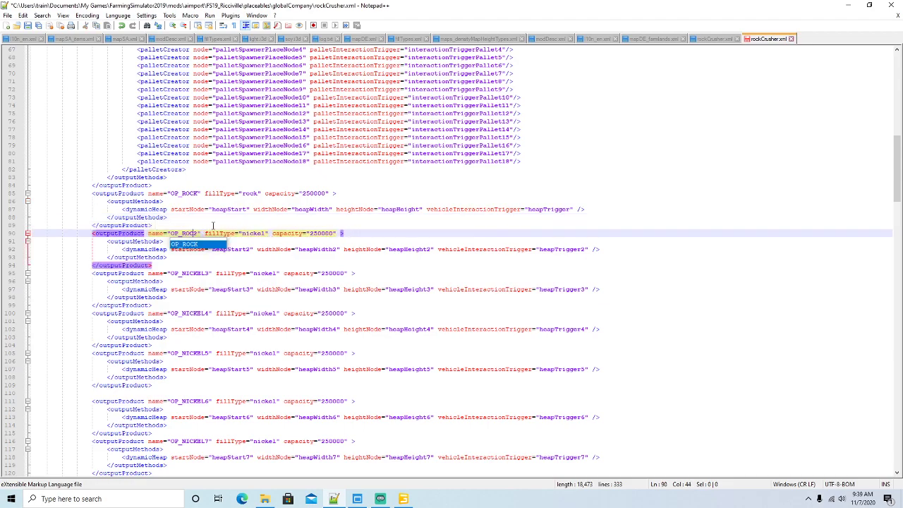
type("K")
Step: Set the fillType of the OP_ROCK2 output product on line 90 to rock
key("Right")
key("Right")
key("Right")
key("Right")
key("Right")
key("Right")
key("Right")
key("Right")
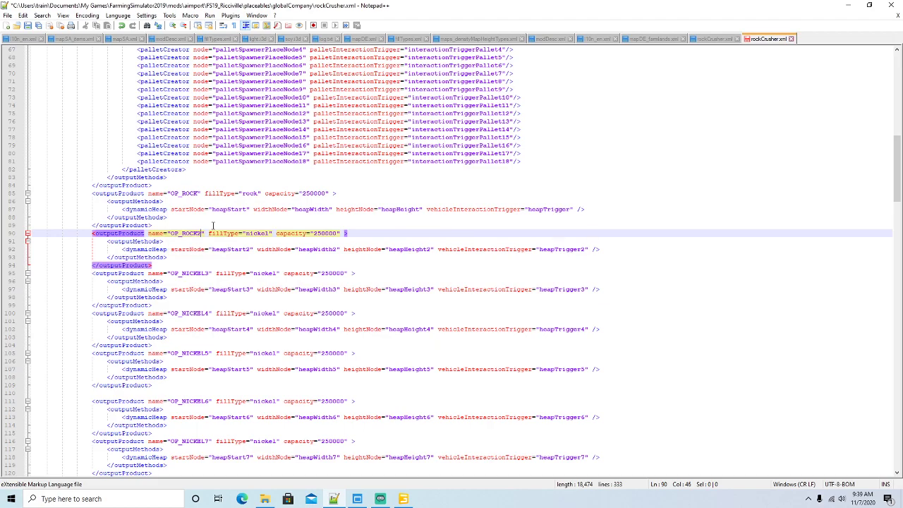
key("Right")
key("Right")
key("Right")
key("BackSpace")
key("BackSpace")
key("BackSpace")
key("BackSpace")
key("BackSpace")
key("BackSpace")
type("rock")
key("Right")
Step: Remove NICKEL from the output product name OP_NICKEL3 on line 95, keeping the OP_ prefix and the number 3
left_click(204, 273)
key("BackSpace")
key("BackSpace")
key("BackSpace")
key("BackSpace")
key("BackSpace")
key("BackSpace")
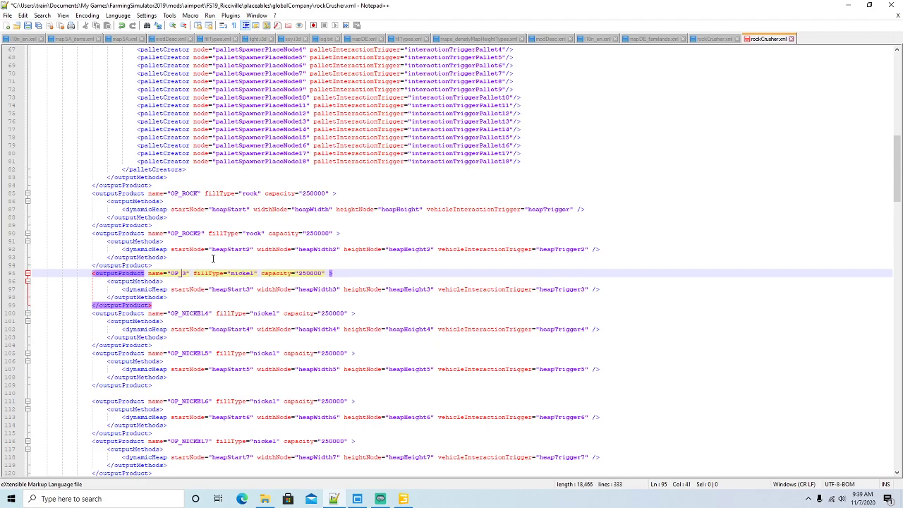
Step: Rename the output product OP_ROCK on line 85 as OP_GRAVEL
left_click(197, 193)
key("BackSpace")
key("BackSpace")
key("BackSpace")
key("BackSpace")
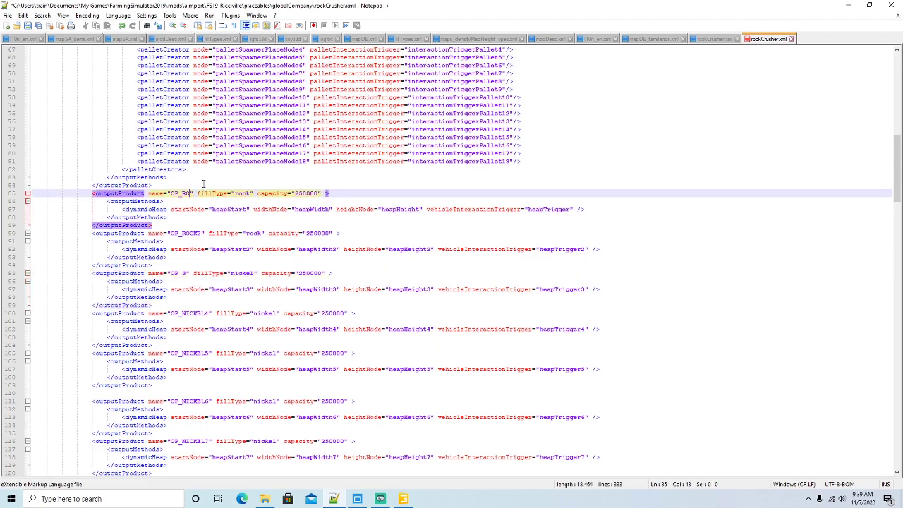
type("GRAVE")
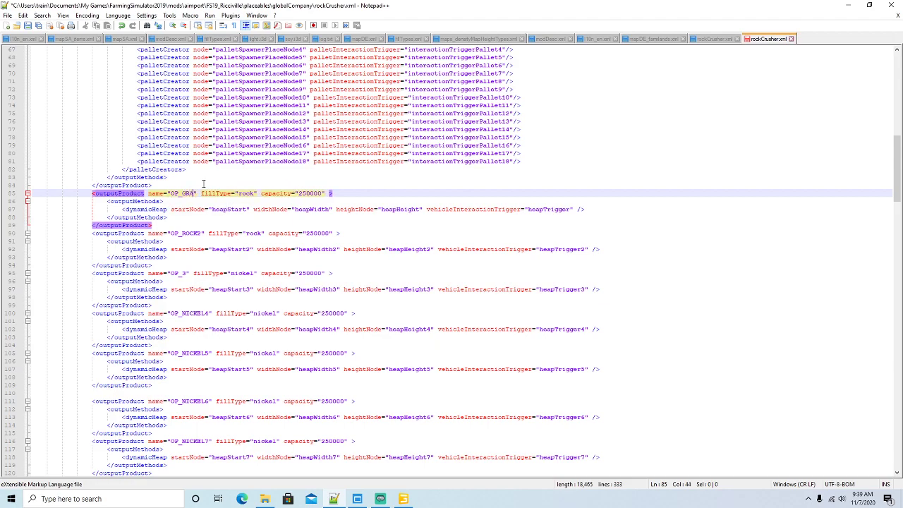
type("L")
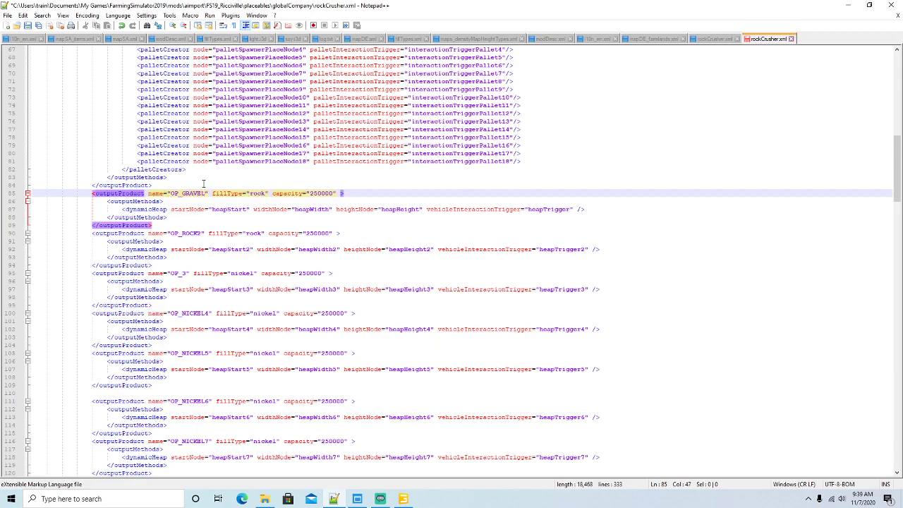
Step: Set the fillType of the OP_GRAVEL output product on line 85 to gravel
key("Right")
key("Right")
key("Right")
key("Right")
key("Right")
key("Right")
key("Right")
key("Right")
key("Right")
key("Right")
key("Right")
key("Right")
key("Right")
key("Right")
key("Right")
key("Right")
key("Right")
key("BackSpace")
key("BackSpace")
key("BackSpace")
key("BackSpace")
type("gravel")
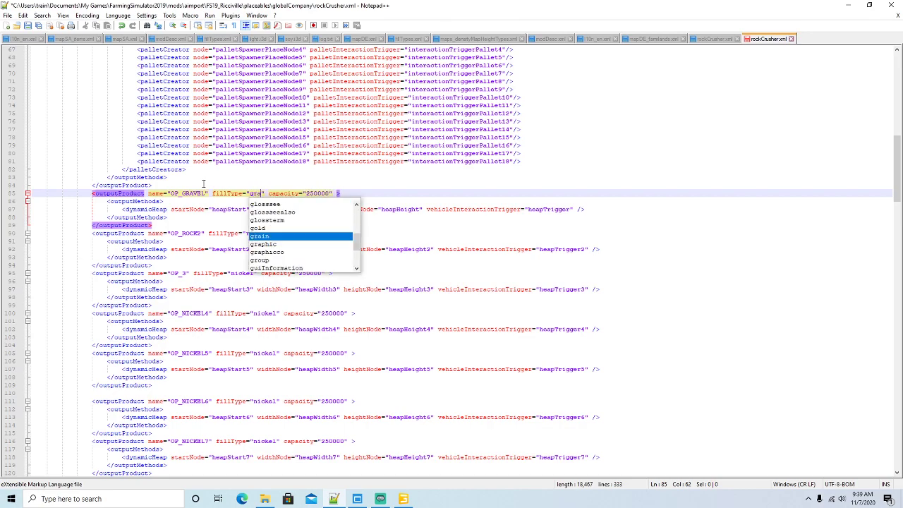
Step: Rename the output product OP_ROCK2 on line 90 as OP_GRAVEL2
left_click(200, 233)
key("BackSpace")
key("BackSpace")
key("BackSpace")
key("BackSpace")
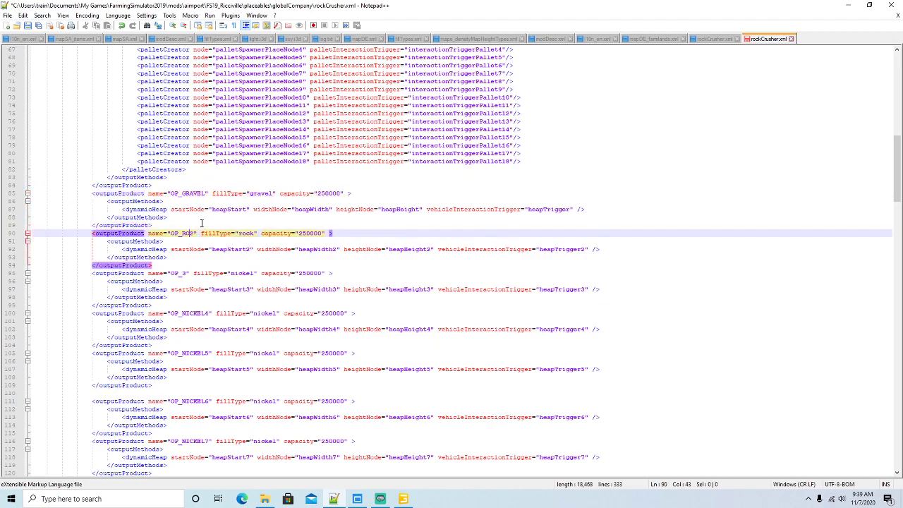
type("GRAVE")
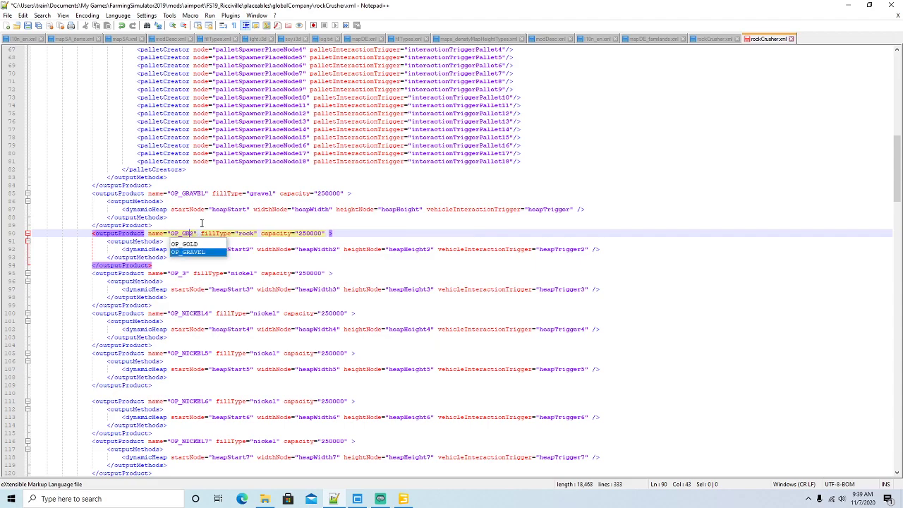
type("L")
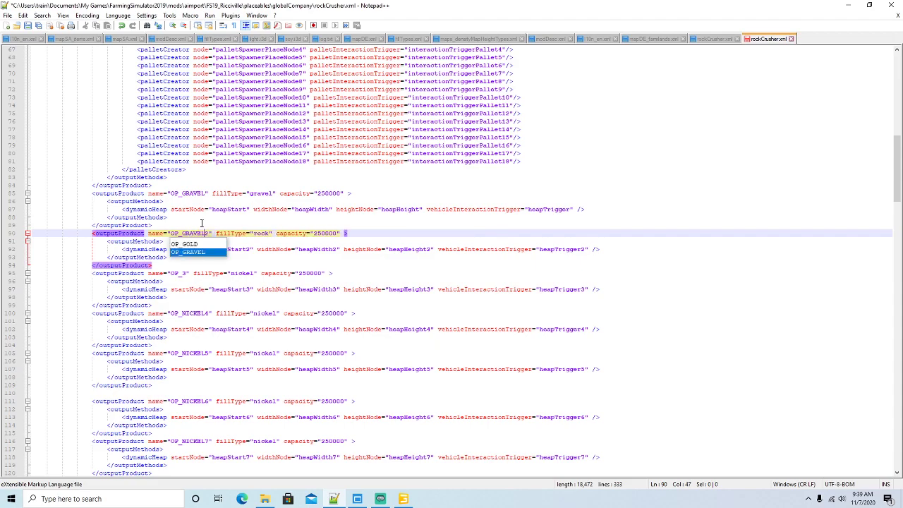
Step: Set the fillType of the OP_GRAVEL2 output product on line 90 to gravel
key("Right")
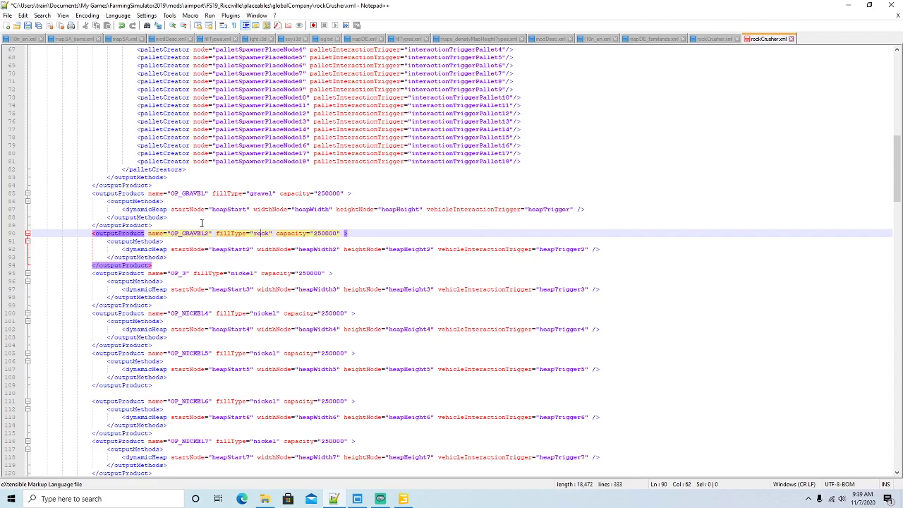
key("BackSpace")
key("BackSpace")
key("BackSpace")
key("BackSpace")
type("grav")
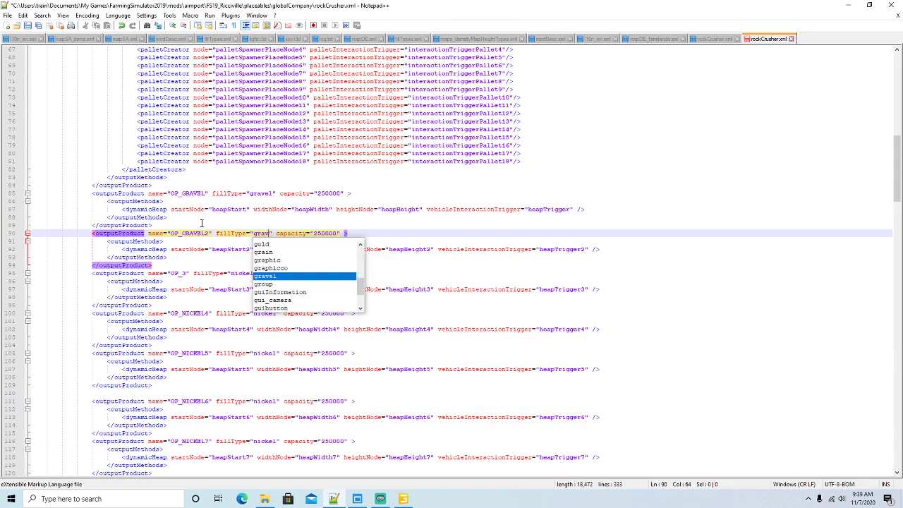
type("el")
key("Right")
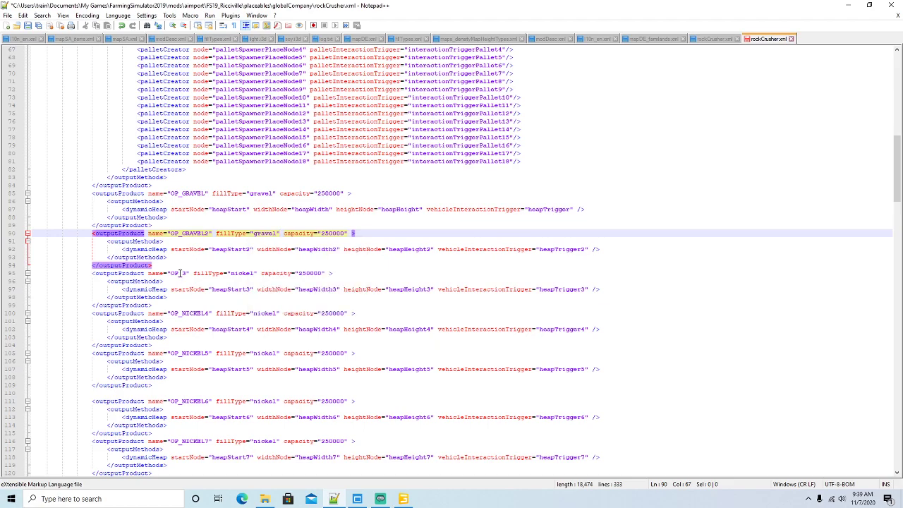
Step: Complete the output product name on line 95 as OP_GRAVEL3
left_click(180, 273)
type("GRAV")
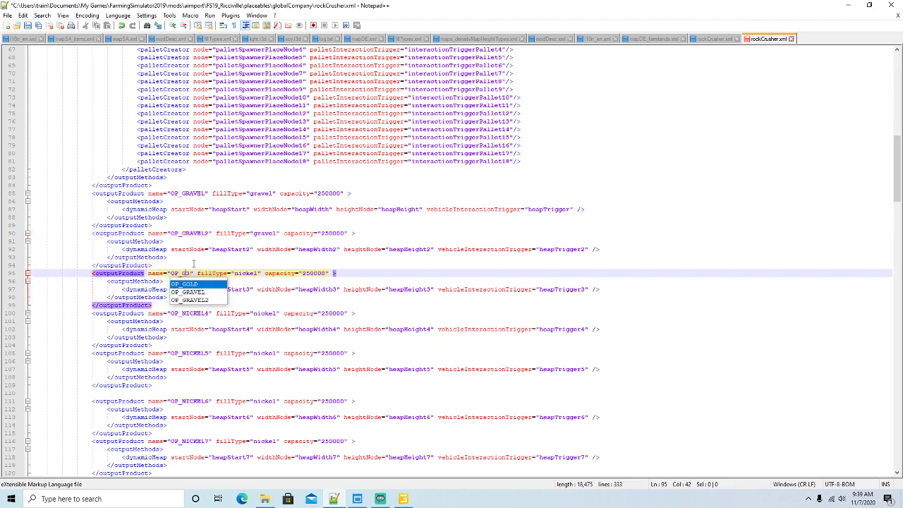
type("EL")
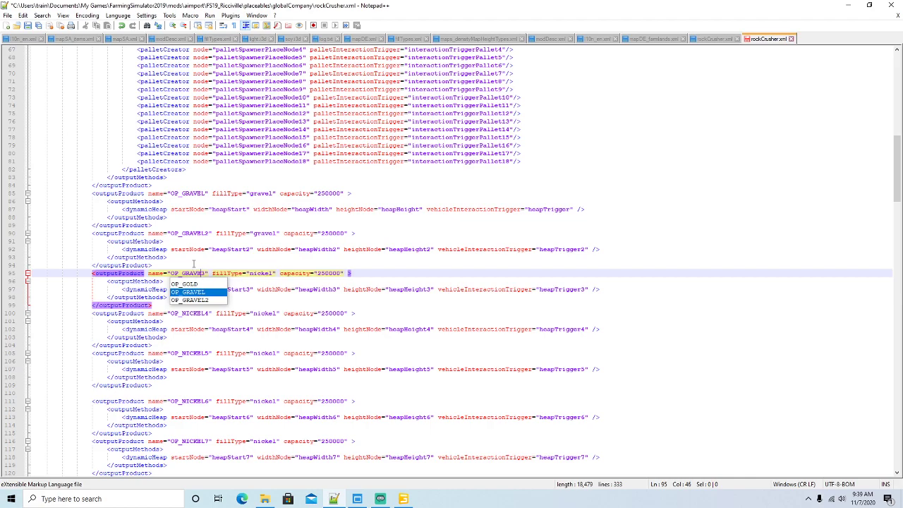
Step: Set the fillType of the OP_GRAVEL3 output product on line 95 to gravel
key("Right")
key("Right")
key("Right")
key("Right")
key("Right")
key("Right")
key("Right")
key("Right")
key("Right")
key("Right")
key("Right")
key("Right")
key("Right")
key("Right")
key("Right")
key("Right")
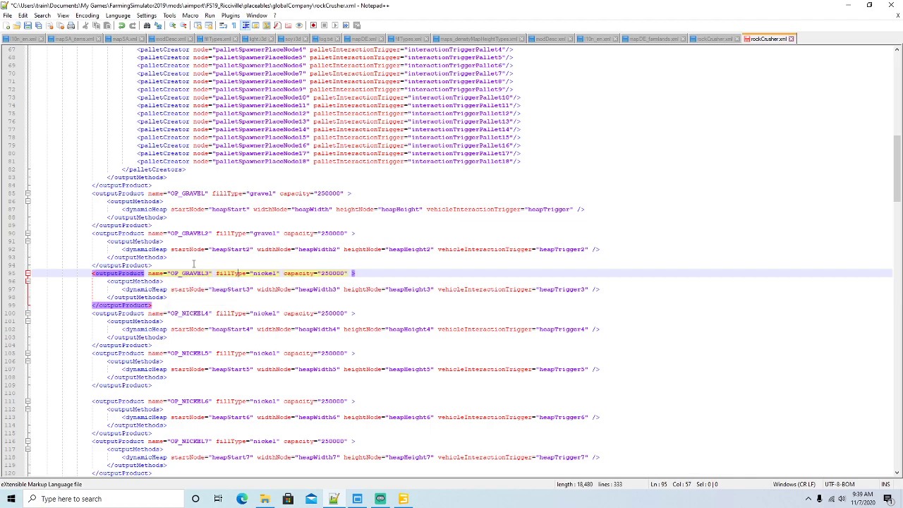
key("BackSpace")
key("BackSpace")
key("BackSpace")
key("BackSpace")
key("BackSpace")
key("BackSpace")
type("gravel")
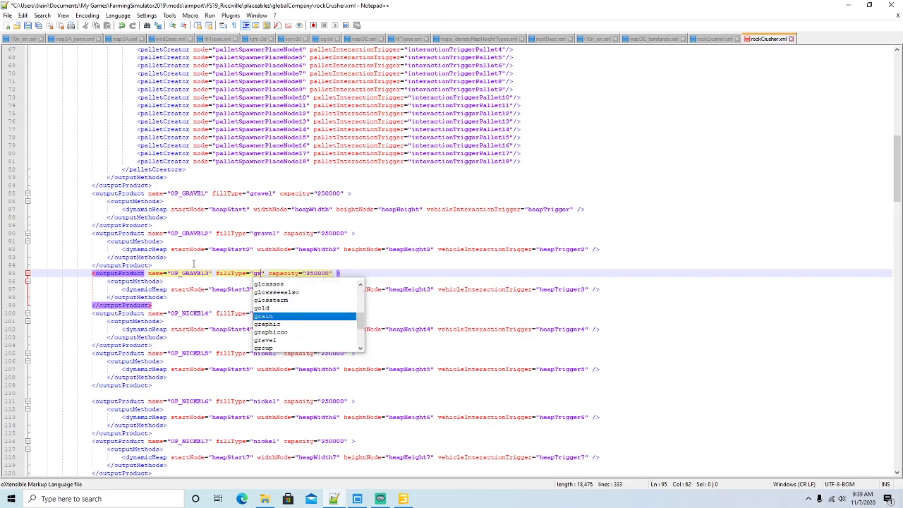
key("Right")
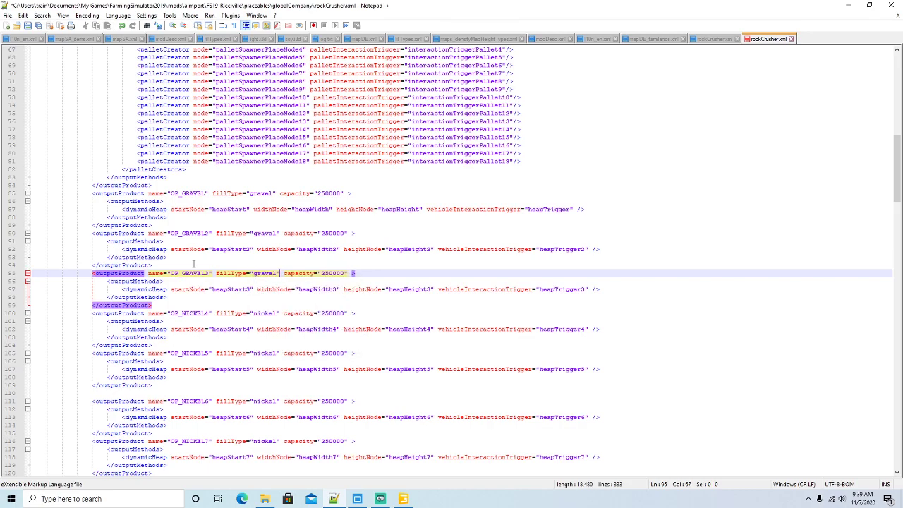
Step: Rename the output product OP_NICKEL4 on line 100 as OP_GRAVEL4
scroll(222, 244, "down", 2)
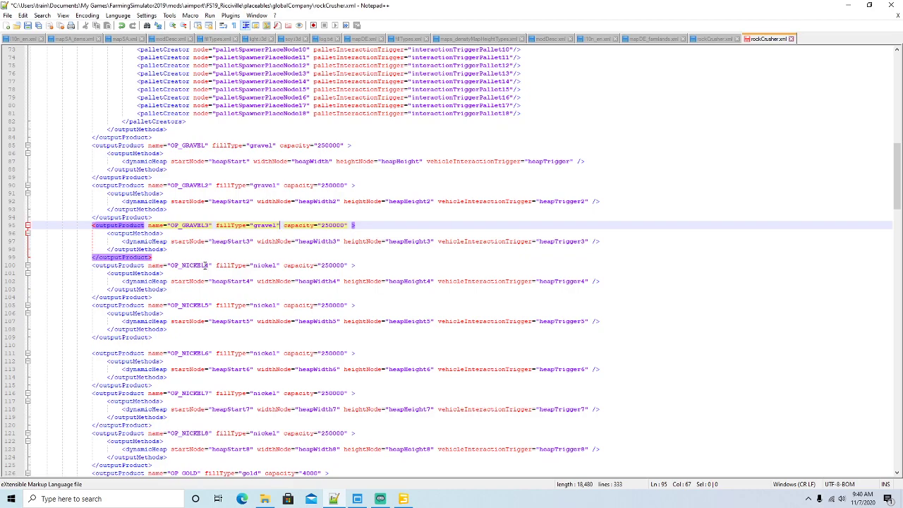
left_click(205, 265)
key("BackSpace")
key("BackSpace")
key("BackSpace")
key("BackSpace")
key("BackSpace")
key("BackSpace")
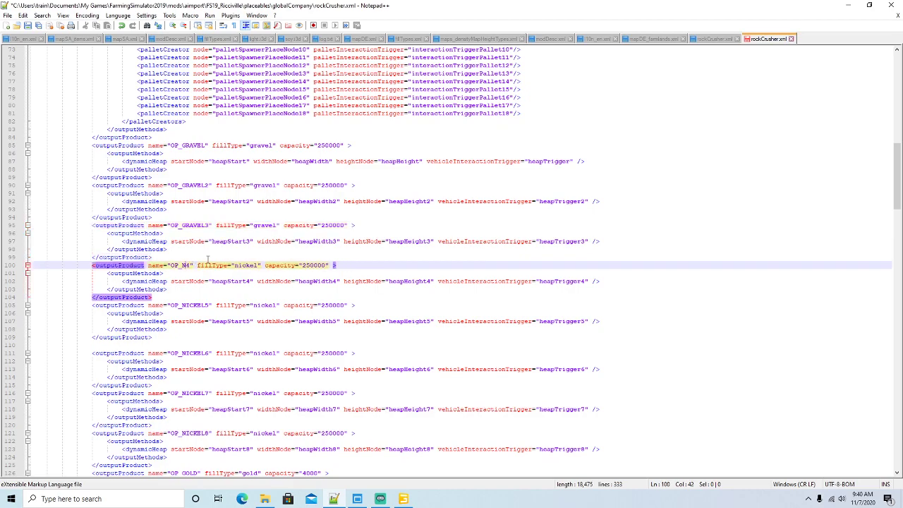
type("GRAVE")
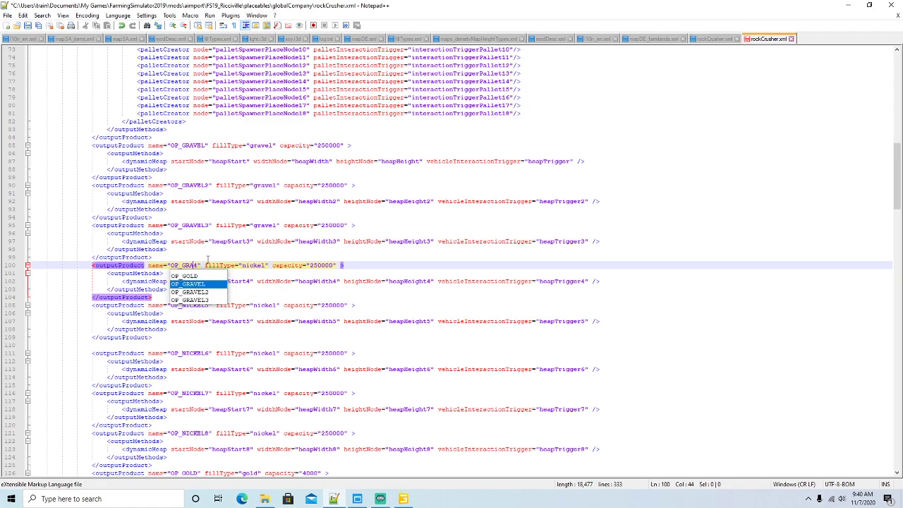
type("L4")
Step: Set the fillType of the OP_GRAVEL4 output product on line 100 to gravel
key("Right")
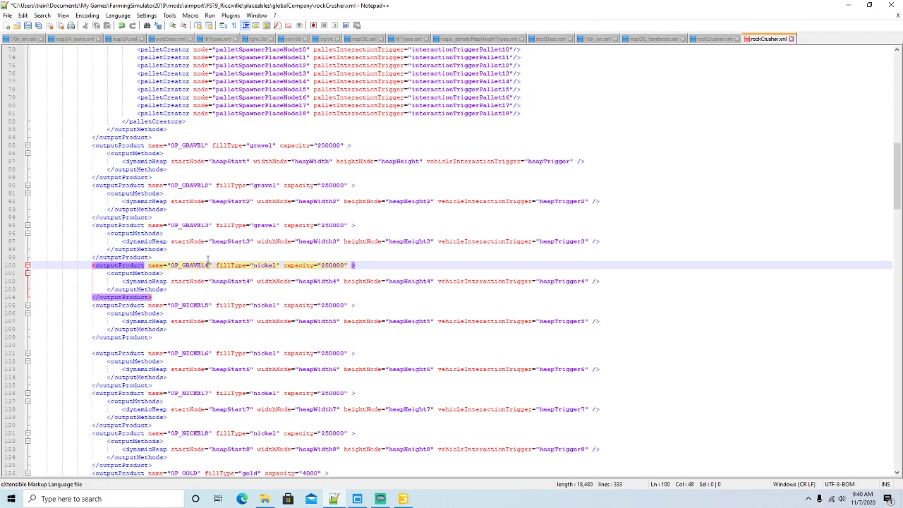
key("BackSpace")
key("BackSpace")
key("BackSpace")
key("BackSpace")
key("BackSpace")
key("BackSpace")
type("gravel")
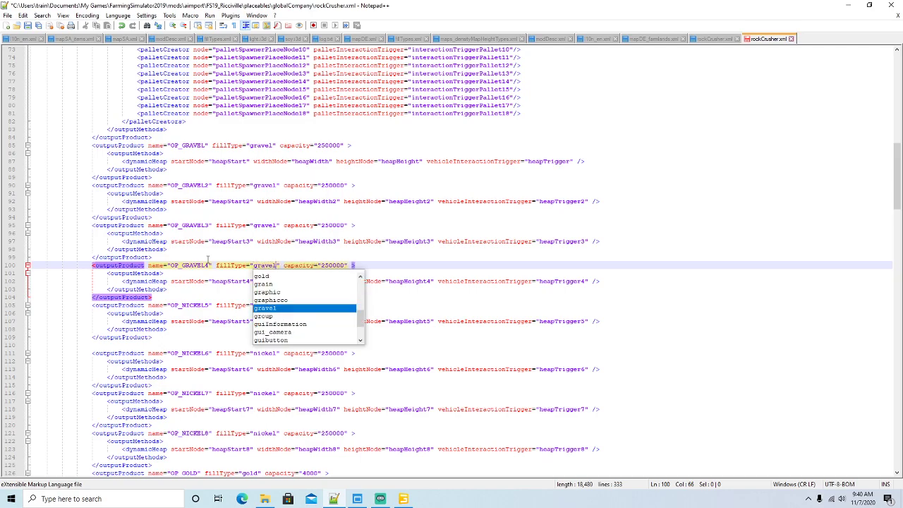
key("Right")
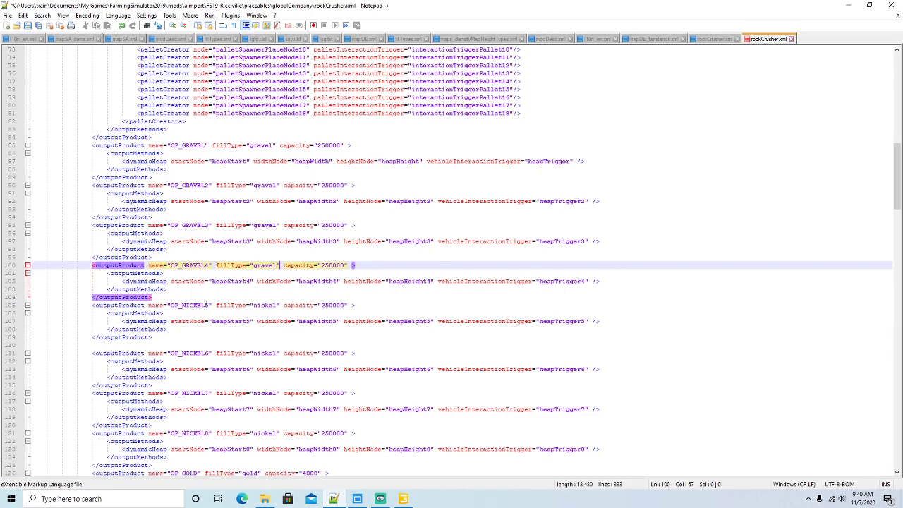
Step: Rename the output product OP_NICKEL5 on line 105 as OP_GRAVEL5
left_click(205, 304)
key("BackSpace")
key("BackSpace")
key("BackSpace")
key("BackSpace")
key("BackSpace")
key("BackSpace")
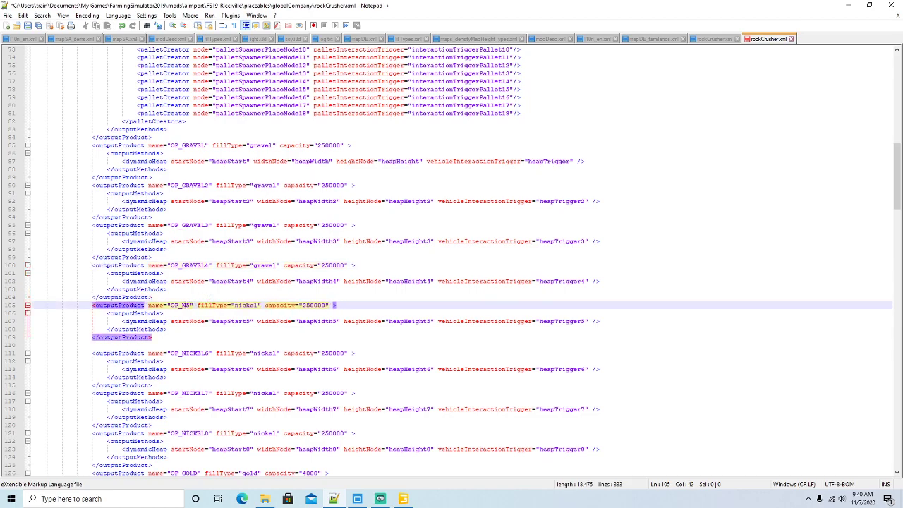
type("GRAVEL")
Step: Set the fillType of the OP_GRAVEL5 output product on line 105 to gravel
key("Right")
key("Right")
key("Right")
key("Right")
key("Right")
key("Right")
key("Right")
key("Right")
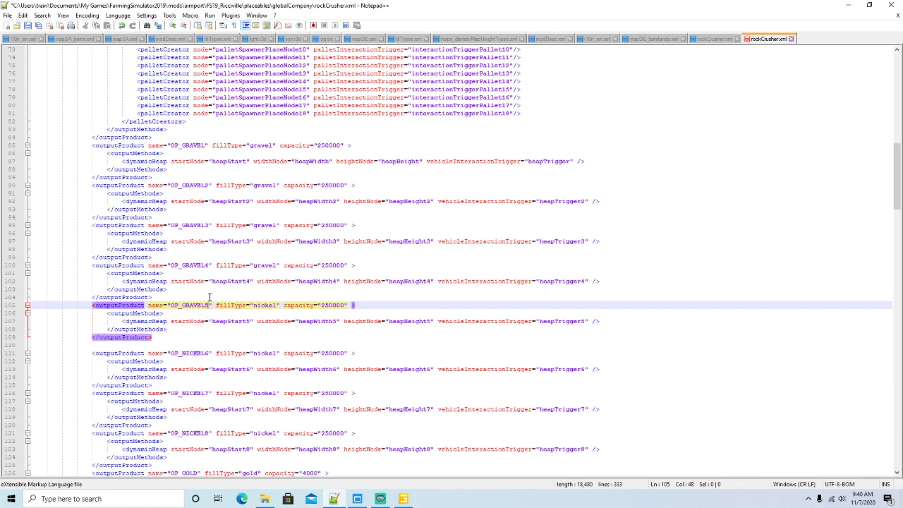
key("Right")
key("Right")
key("BackSpace")
key("BackSpace")
key("BackSpace")
key("BackSpace")
key("BackSpace")
key("Delete")
type("gravel")
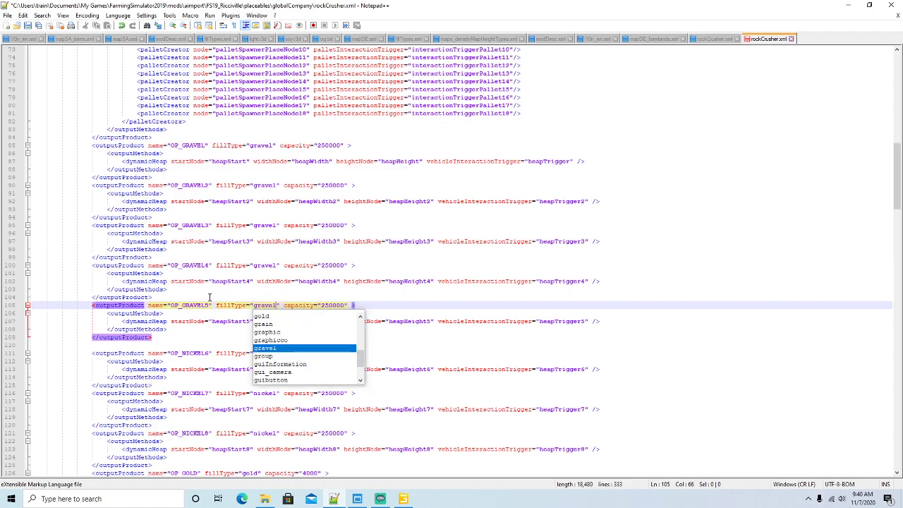
key("Escape")
Step: Rename the output product OP_NICKEL6 on line 111 as OP_GRAVEL6
scroll(237, 275, "down", 3)
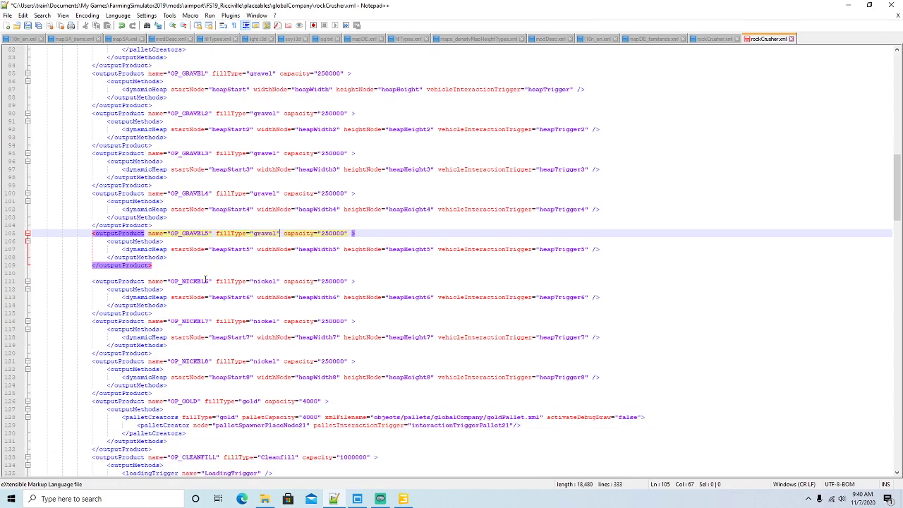
left_click(203, 281)
key("BackSpace")
key("BackSpace")
key("BackSpace")
key("BackSpace")
key("BackSpace")
key("BackSpace")
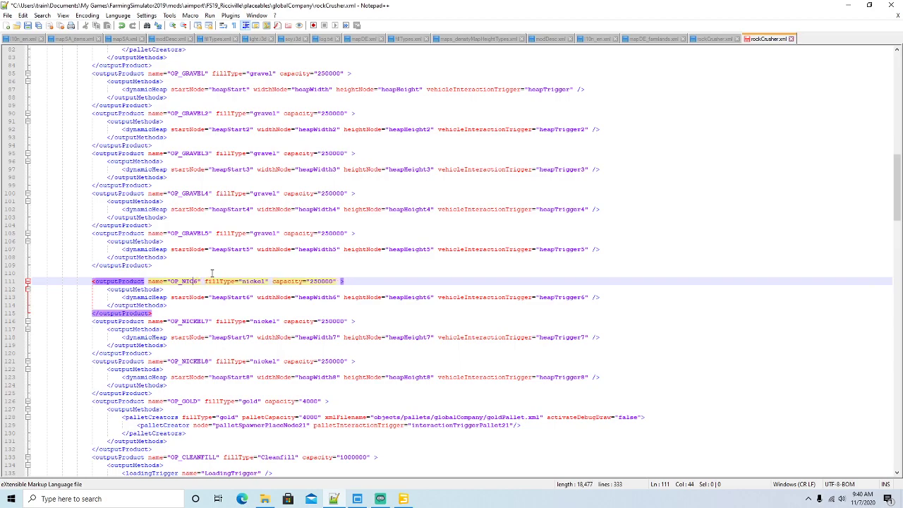
type("GRA")
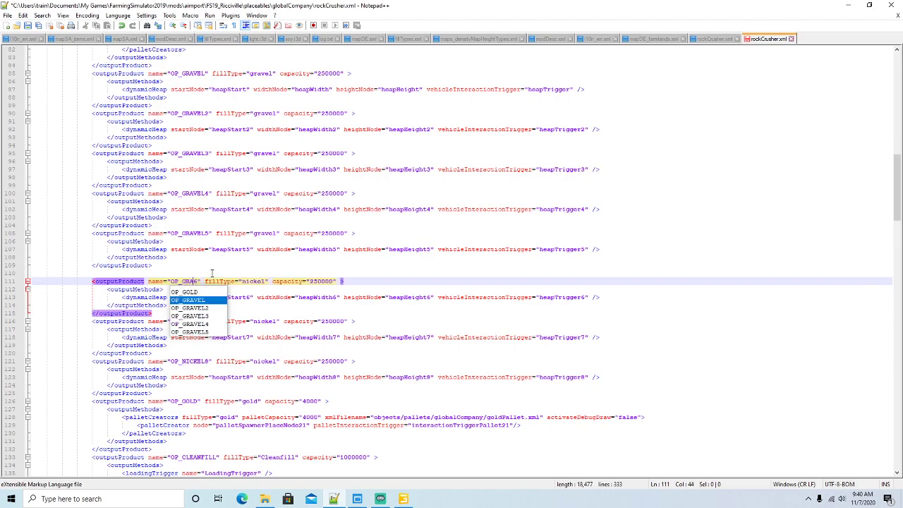
type("VEL")
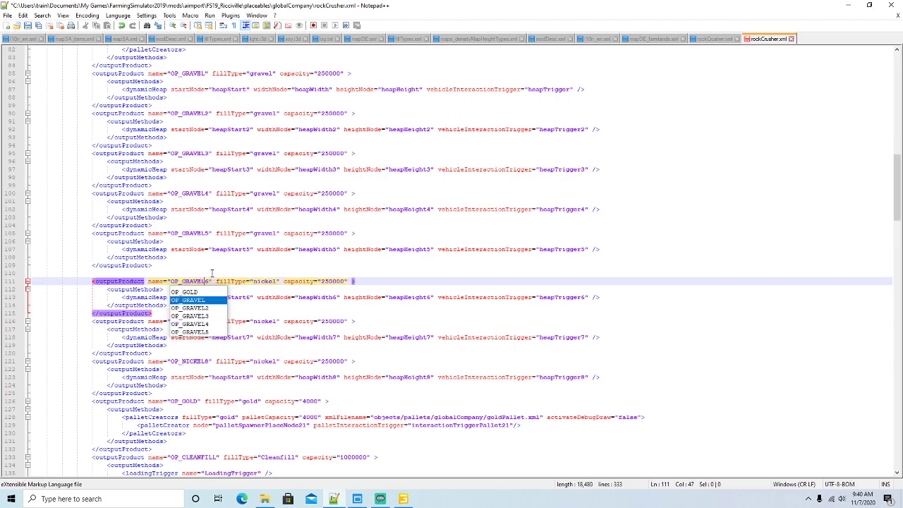
Step: Set the fillType of the OP_GRAVEL6 output product on line 111 to gravel
key("Right")
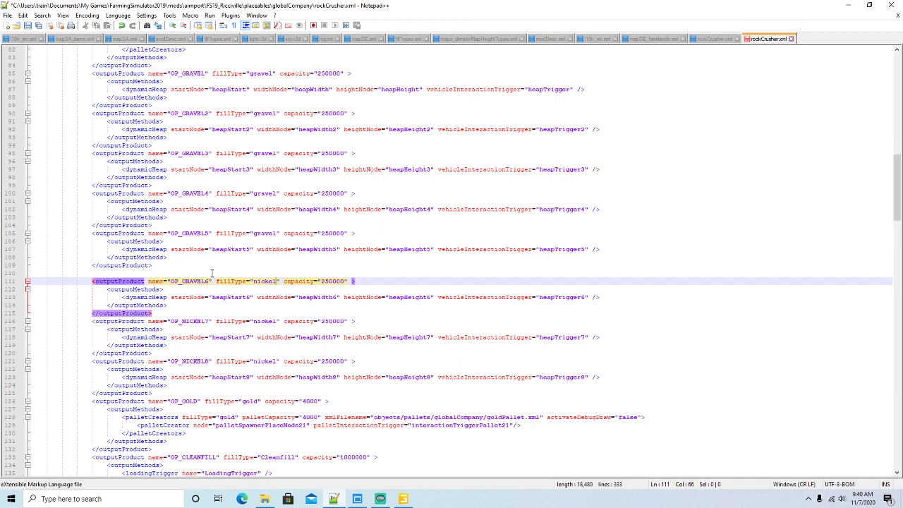
key("BackSpace")
key("BackSpace")
key("BackSpace")
key("BackSpace")
key("BackSpace")
key("BackSpace")
type("gravel")
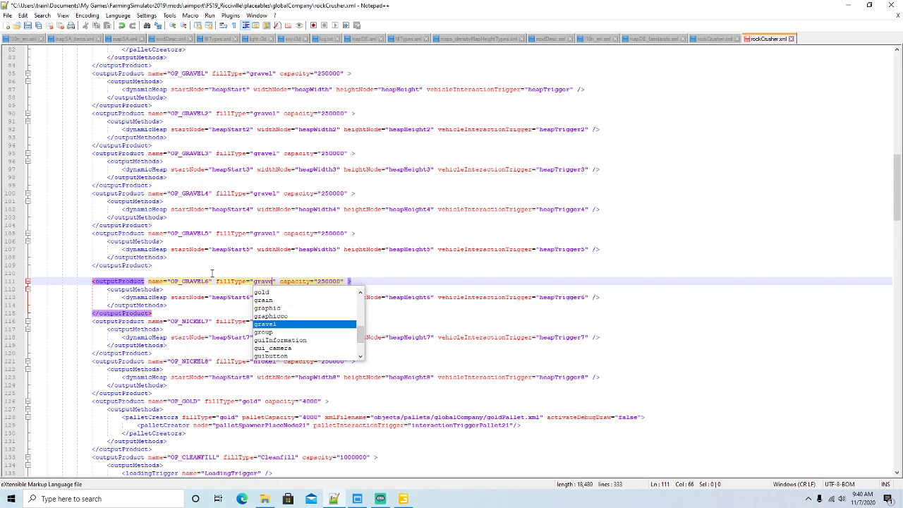
key("Escape")
Step: Rename the output product OP_NICKEL7 on line 116 as OP_GRAVEL7
scroll(211, 273, "down", 3)
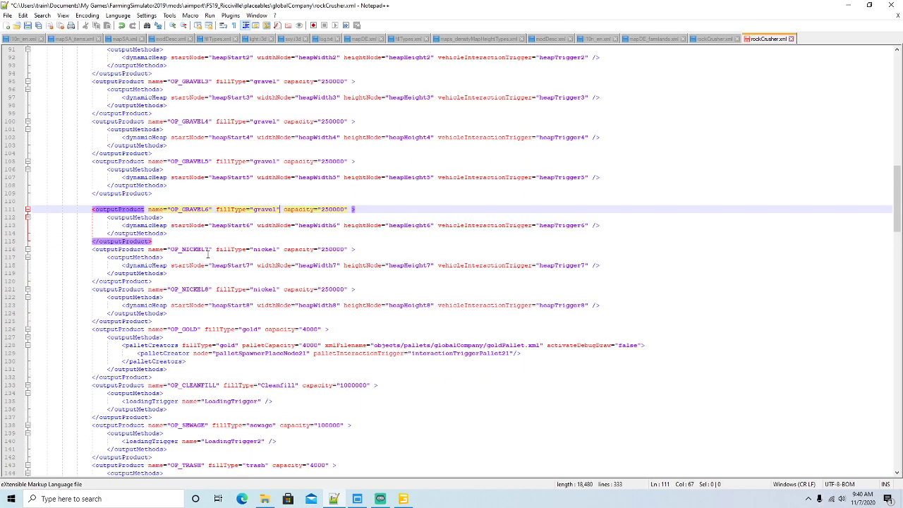
left_click(204, 249)
key("BackSpace")
key("BackSpace")
key("BackSpace")
key("BackSpace")
key("BackSpace")
key("BackSpace")
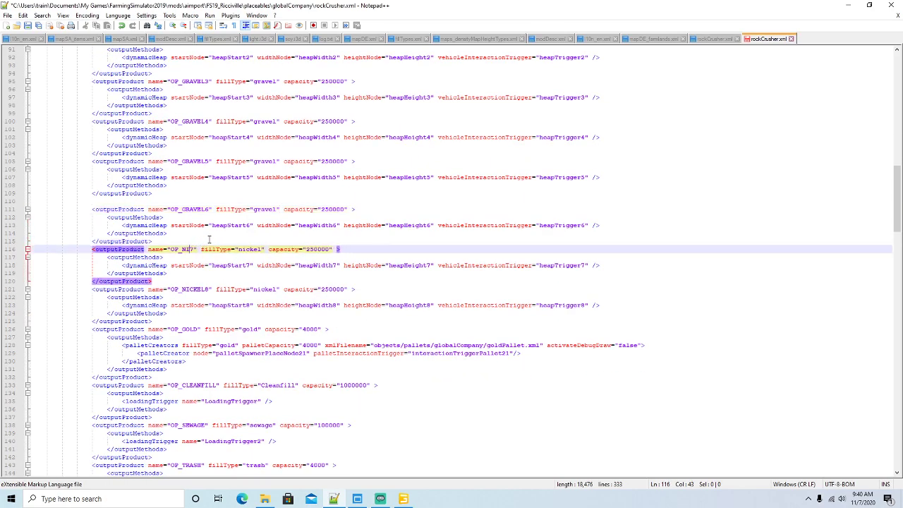
type("GRAVE")
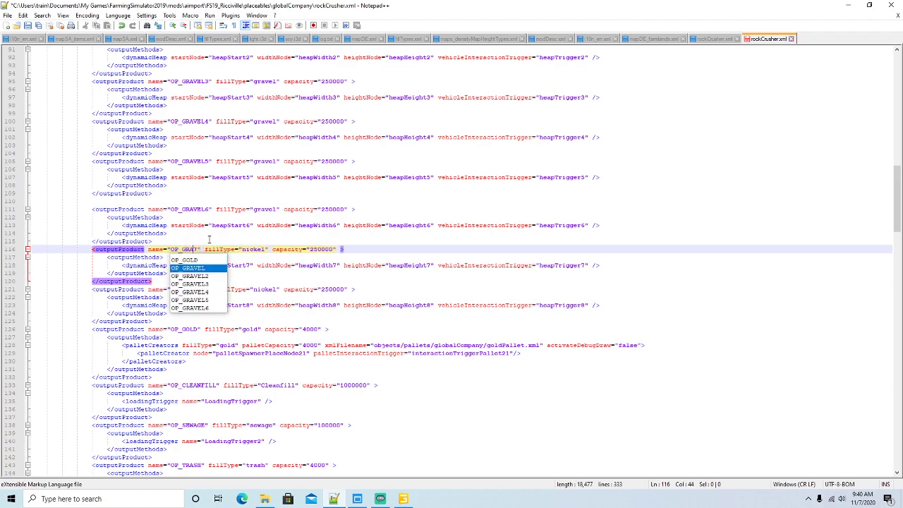
type("L")
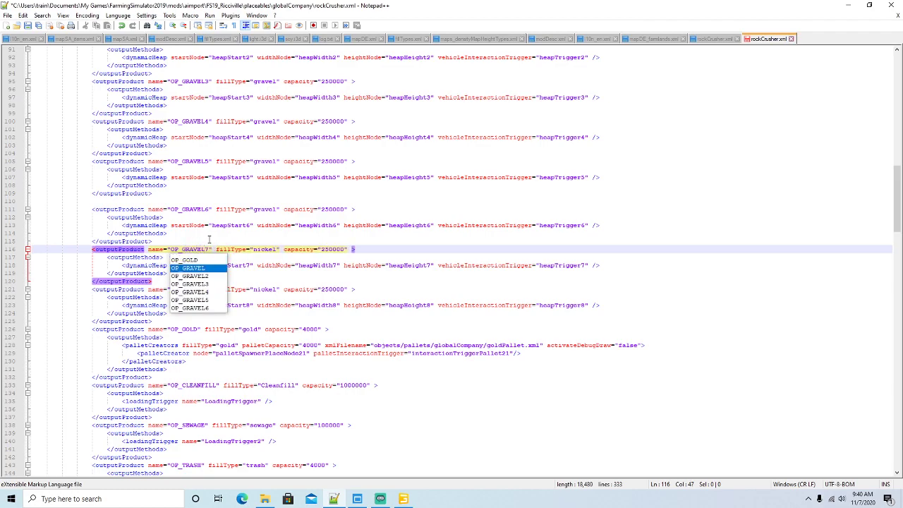
Step: Set the fillType of the OP_GRAVEL7 output product on line 116 to gravel
key("Right")
key("BackSpace")
key("BackSpace")
key("BackSpace")
key("BackSpace")
key("BackSpace")
key("BackSpace")
type("gravel")
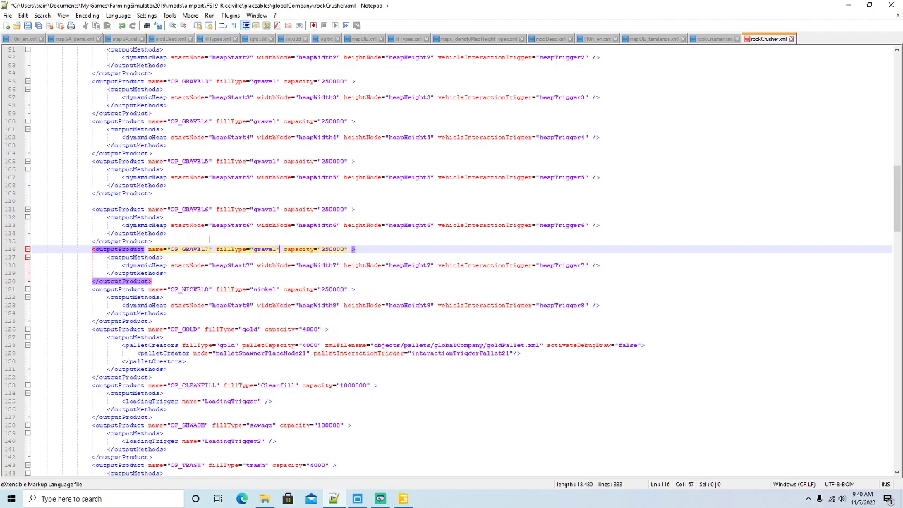
Step: Rename the output product OP_NICKEL8 on line 121 as OP_GRAVEL8
left_click(206, 289)
key("BackSpace")
key("BackSpace")
key("BackSpace")
key("BackSpace")
key("BackSpace")
key("BackSpace")
type("GRA")
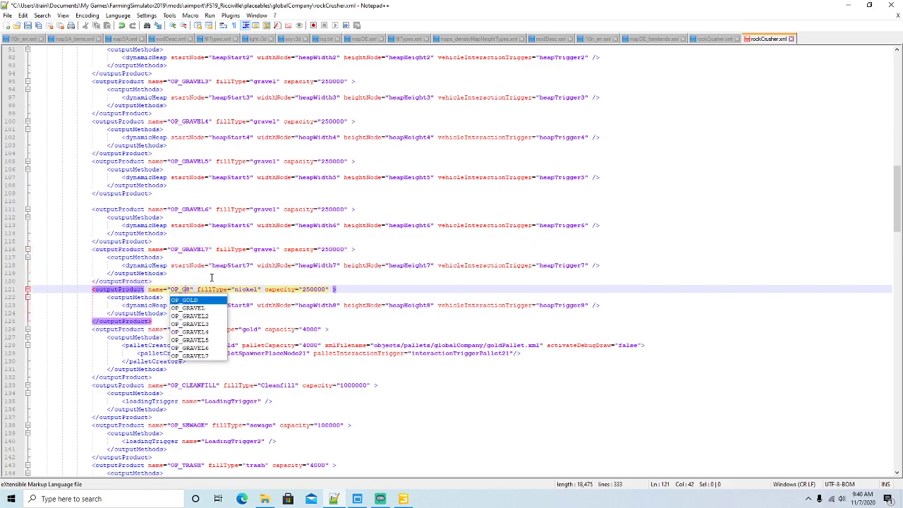
type("VEL")
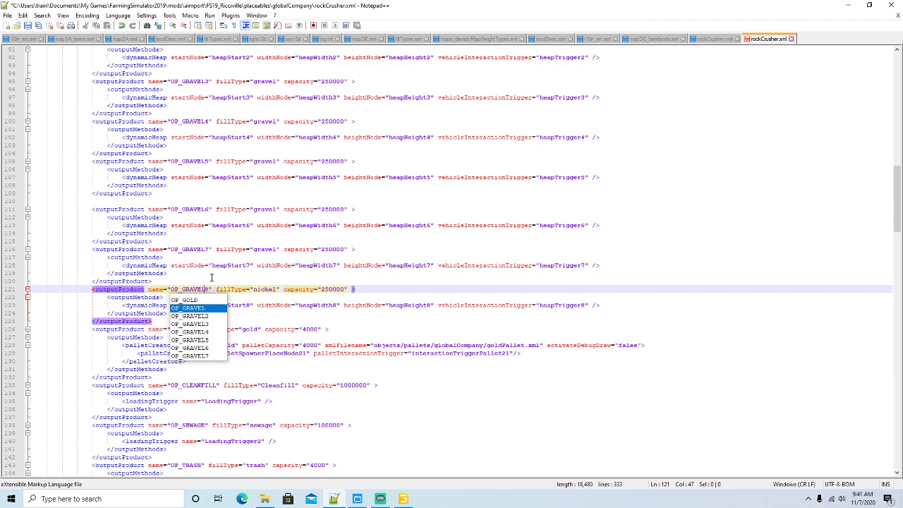
key("Escape")
Step: Set the fillType of the OP_GRAVEL8 output product on line 121 to gravel
key("Right")
key("Right")
key("Right")
key("Right")
key("Right")
key("Right")
key("Right")
key("Right")
key("Right")
key("Right")
key("Right")
key("Right")
key("Right")
key("Right")
key("Right")
key("Right")
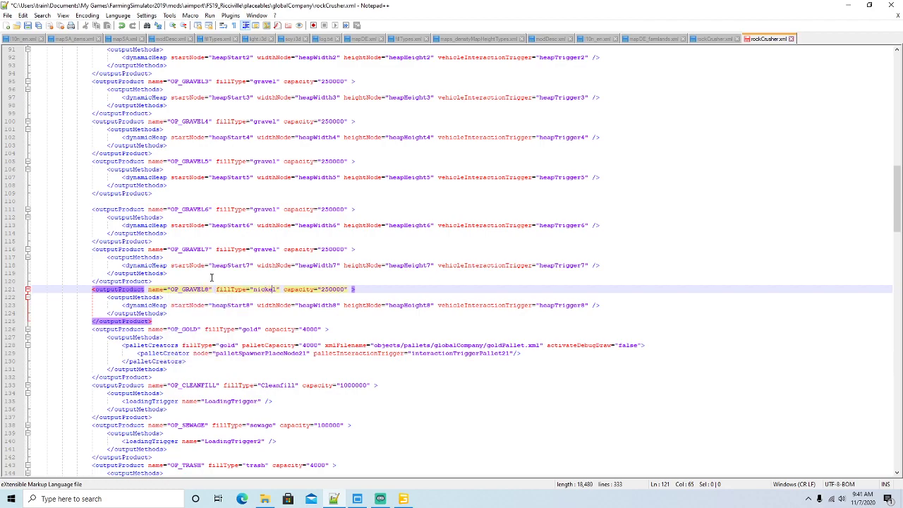
key("BackSpace")
key("BackSpace")
key("BackSpace")
key("BackSpace")
key("BackSpace")
type("grave")
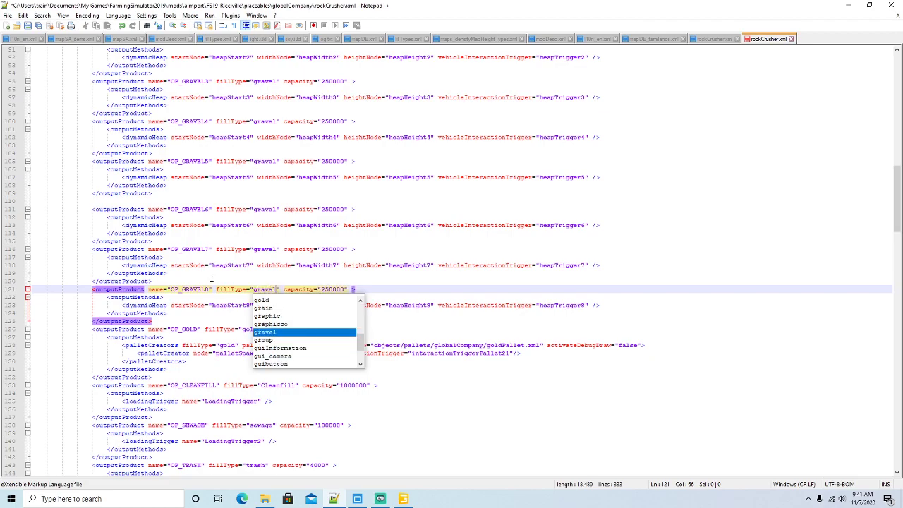
type("l")
Step: Review the tag pairs of the output products from OP_GRAVEL8 through gold, cleanfill, sewage and trash
scroll(217, 204, "down", 2)
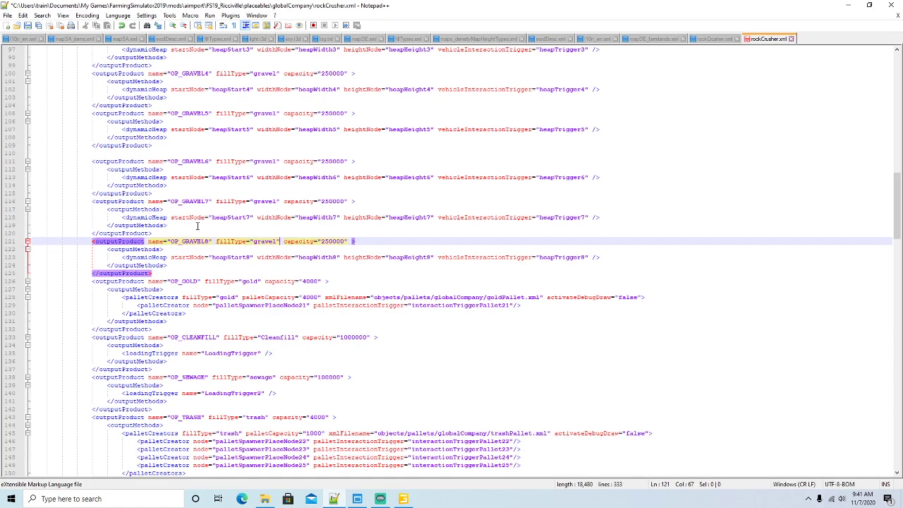
left_click(123, 241)
scroll(250, 206, "down", 2)
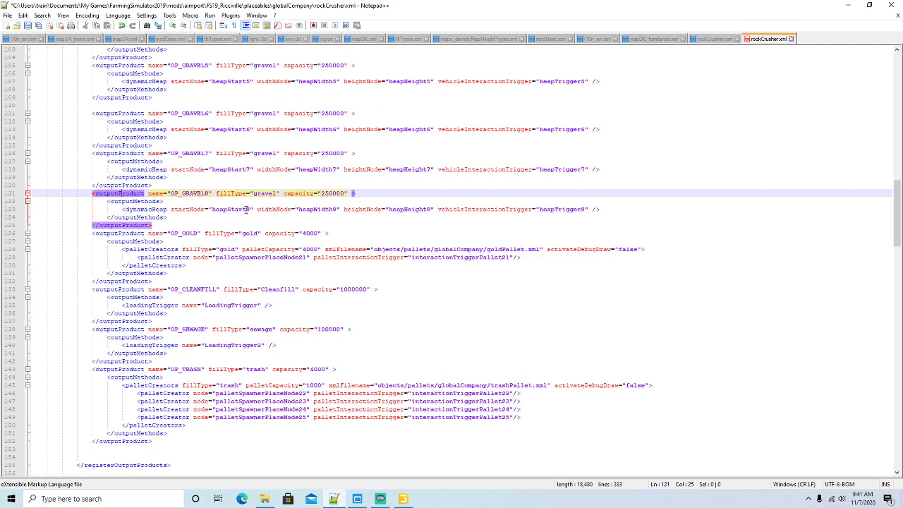
left_click(125, 233)
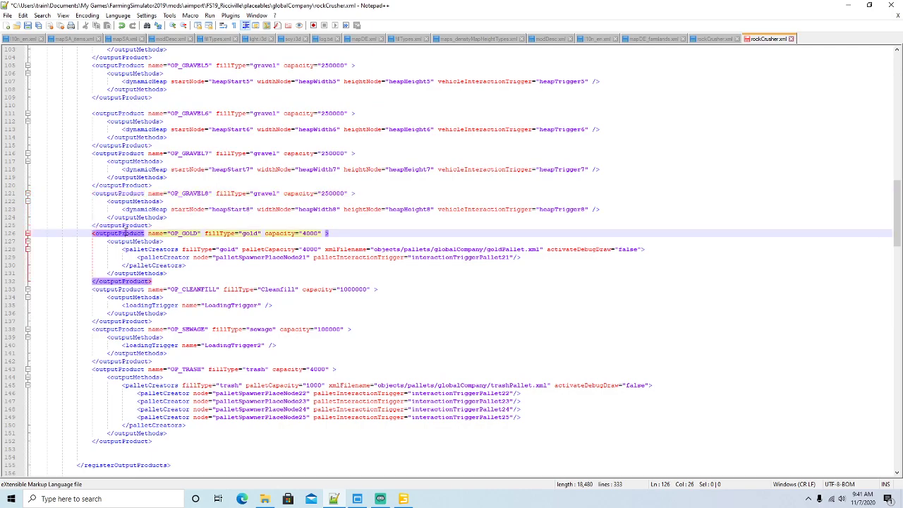
left_click(121, 290)
left_click(122, 328)
left_click(122, 368)
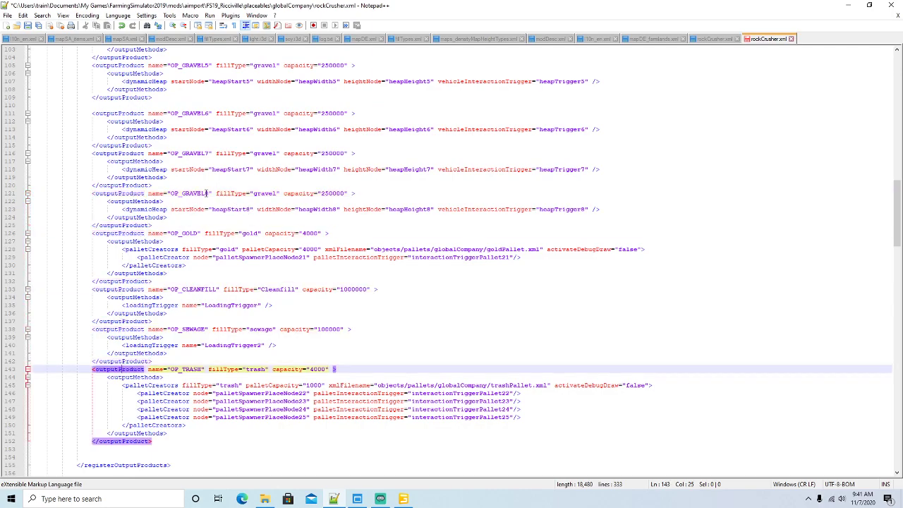
Step: Copy the whole OP_STONE output product block from the FS19_Ricci_Islands rockCrusher.xml
left_click(714, 38)
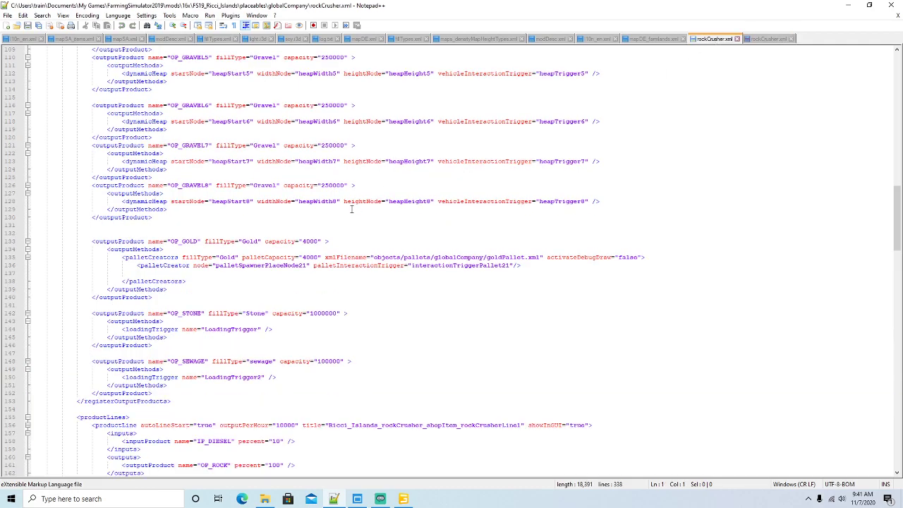
scroll(351, 210, "down", 1)
left_click(134, 289)
left_click_drag(153, 321, 41, 294)
key("ctrl+c")
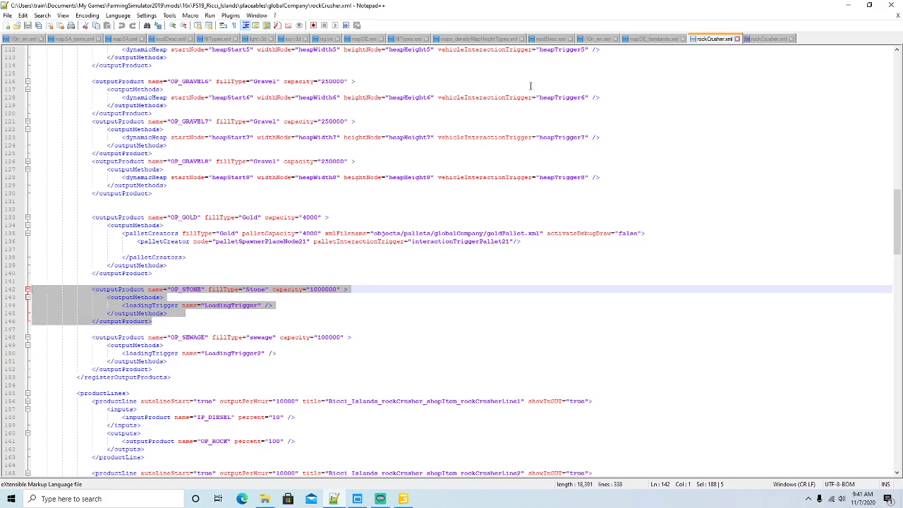
Step: Paste the OP_STONE output product block into the Ricciville rockCrusher.xml, on a new line between the OP_GRAVEL8 and OP_GOLD blocks
left_click(759, 39)
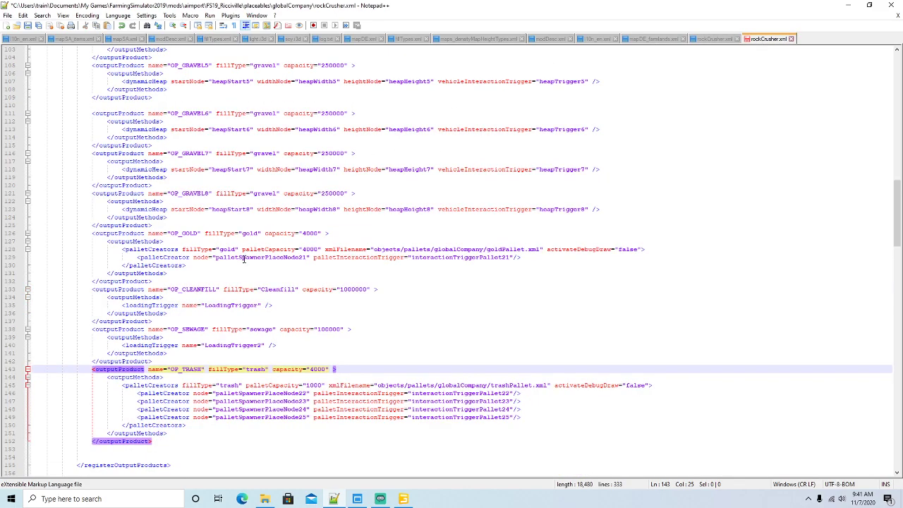
left_click(128, 195)
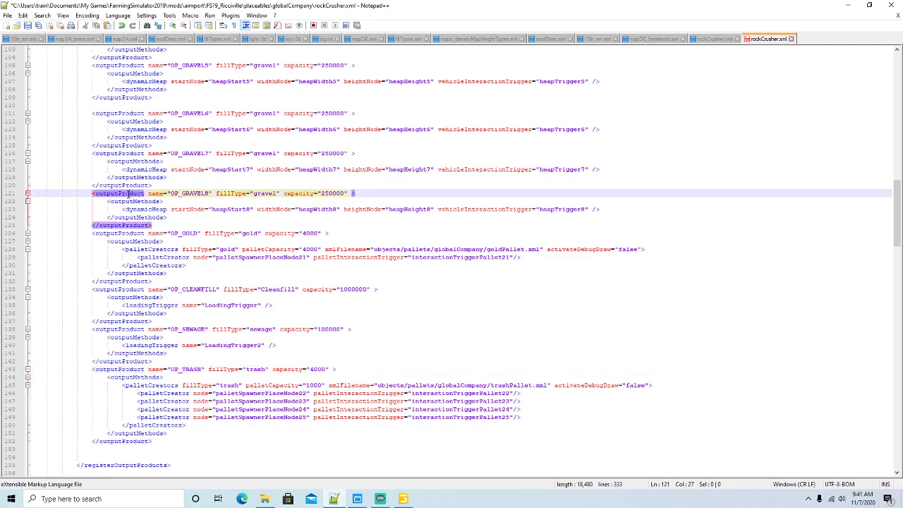
left_click(153, 225)
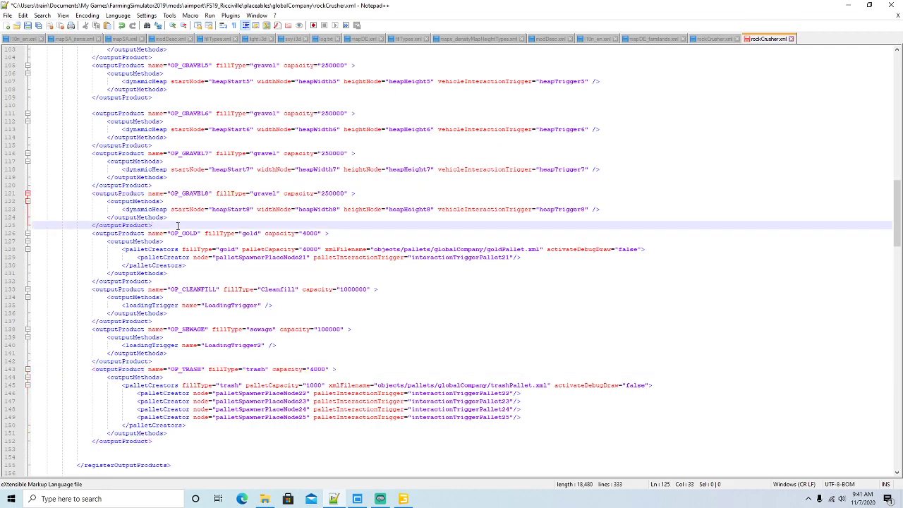
key("Return")
key("Left")
key("Left")
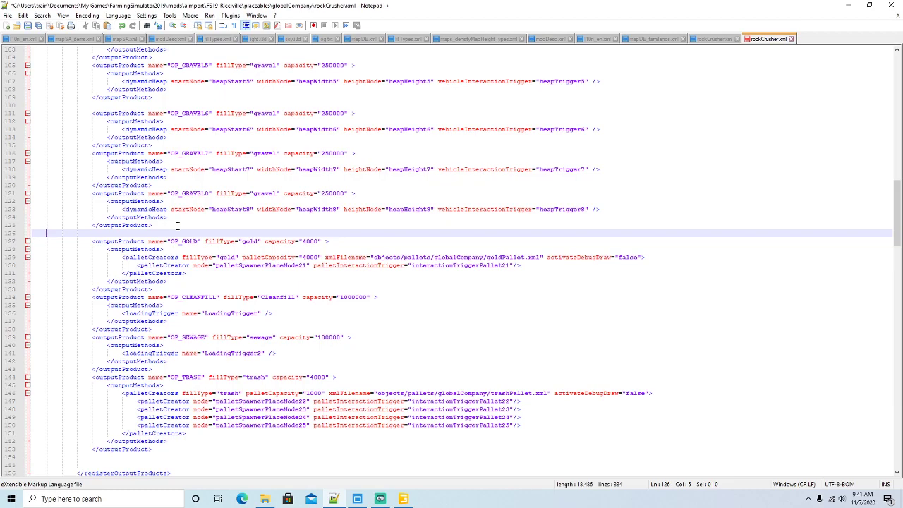
key("ctrl+v")
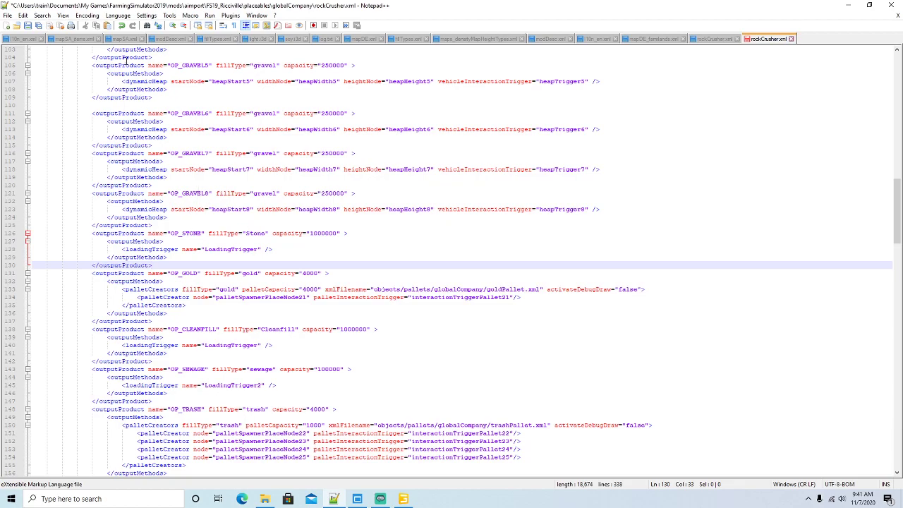
Step: Compare the rockCrusher output entries in the Ricciville l10n_en.xml with the output products registered in rockCrusher.xml
left_click(599, 40)
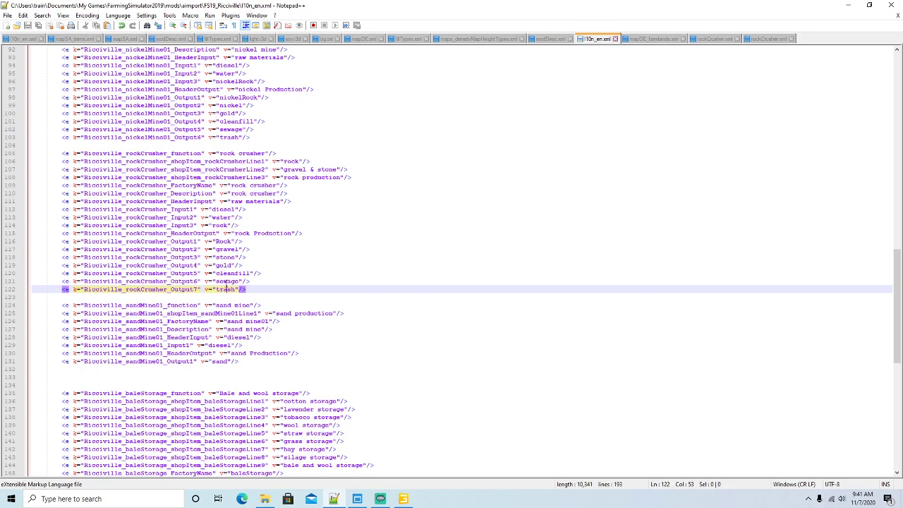
left_click(767, 39)
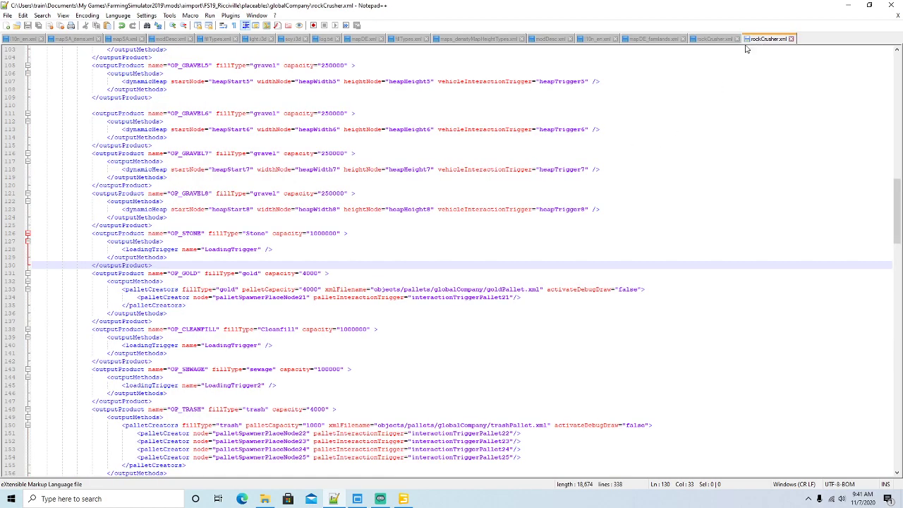
scroll(353, 282, "down", 4)
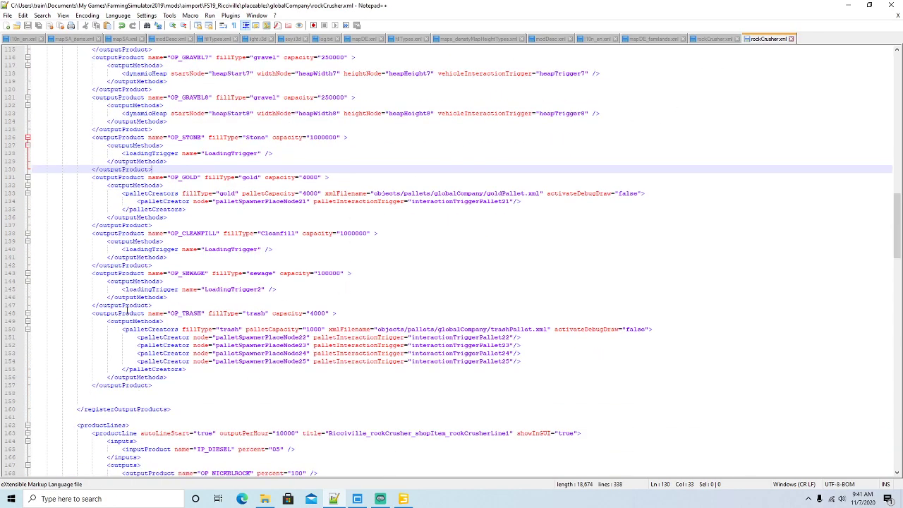
left_click(127, 312)
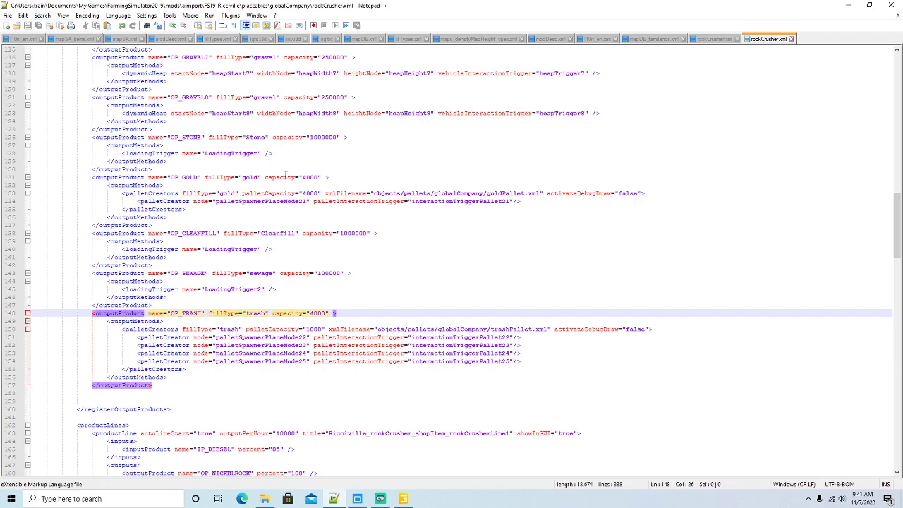
Step: Change the output product of rockCrusherLine1 from nickel rock to OP_ROCK and save the file
scroll(283, 169, "down", 10)
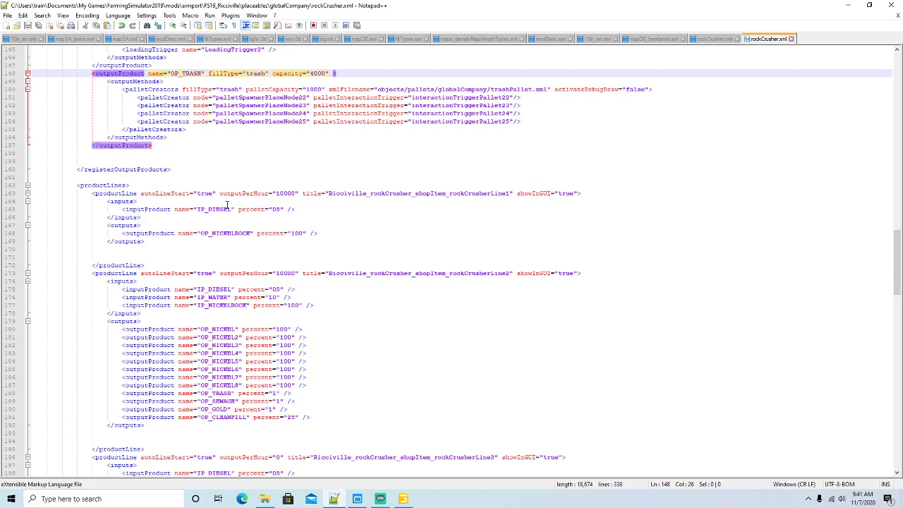
left_click(237, 233)
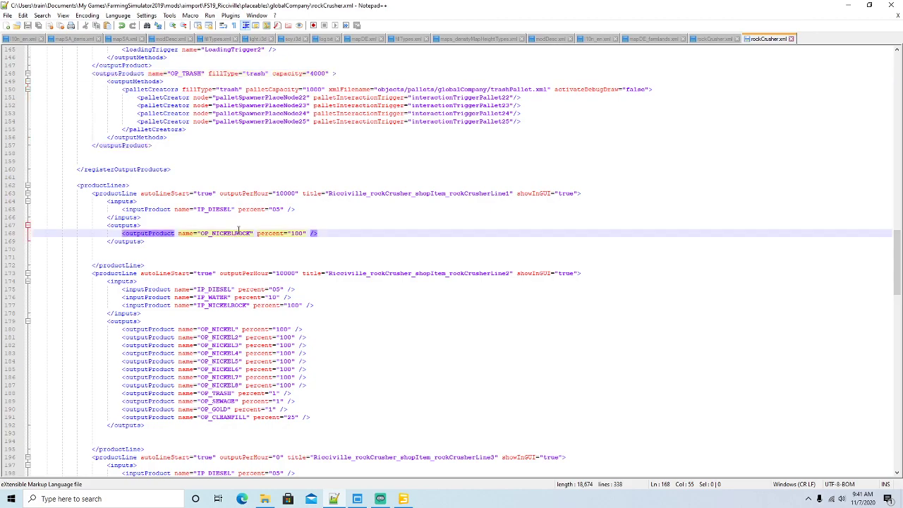
key("BackSpace")
key("BackSpace")
key("BackSpace")
key("BackSpace")
key("BackSpace")
key("BackSpace")
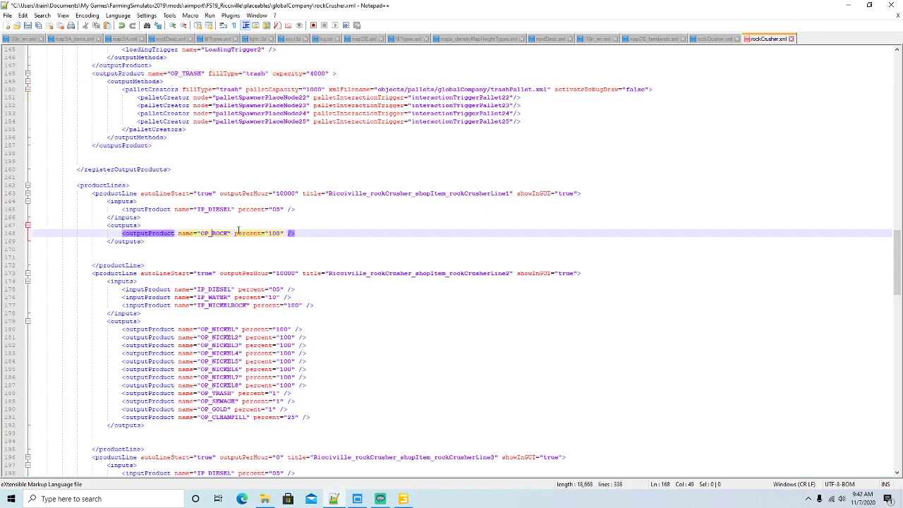
key("ctrl+s")
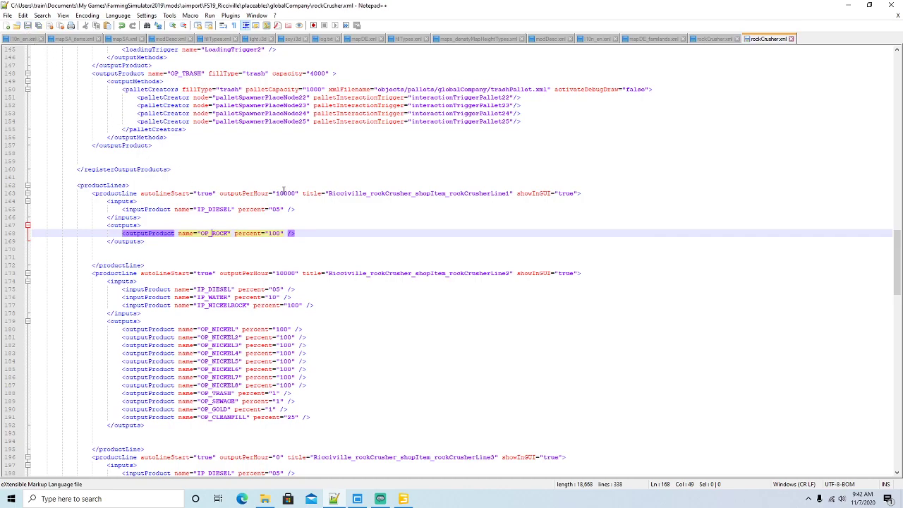
Step: Set outputPerHour to 20000 for both rockCrusherLine1 and rockCrusherLine2, saving the file
left_click(279, 193)
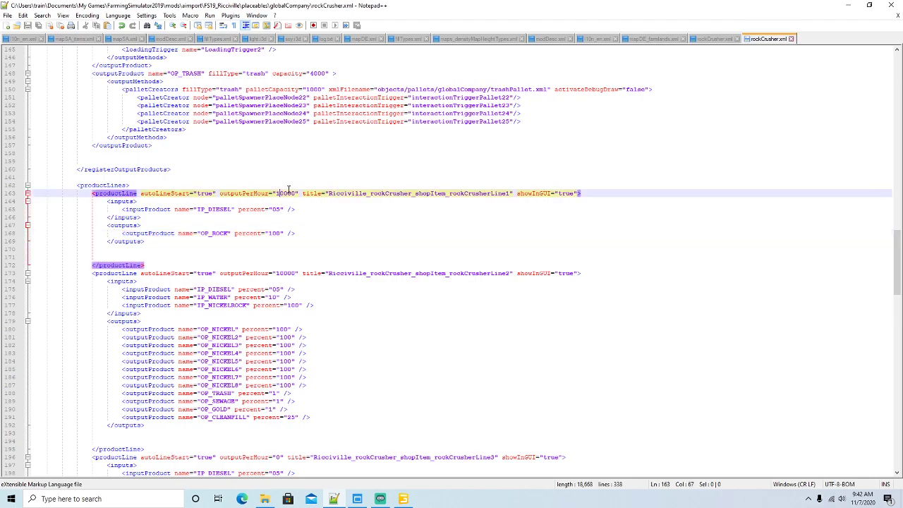
key("BackSpace")
type("2")
key("ctrl+s")
left_click(281, 272)
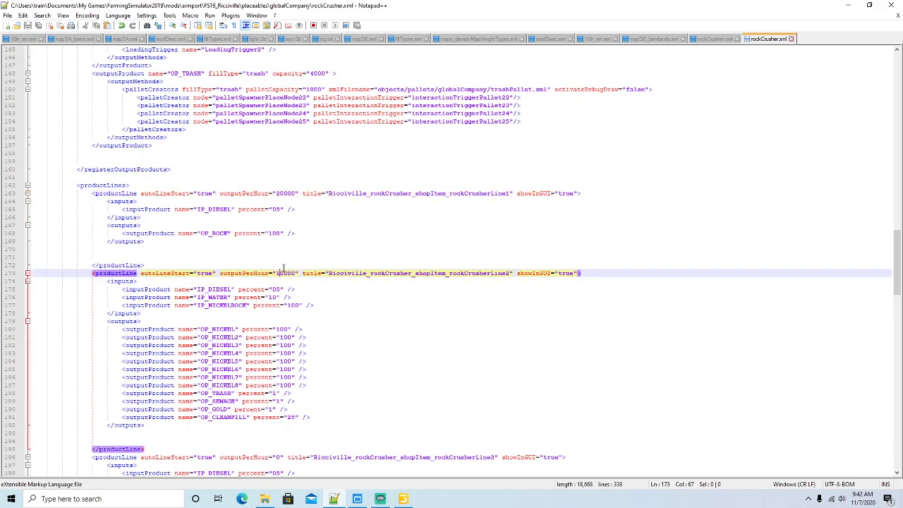
key("BackSpace")
type("2")
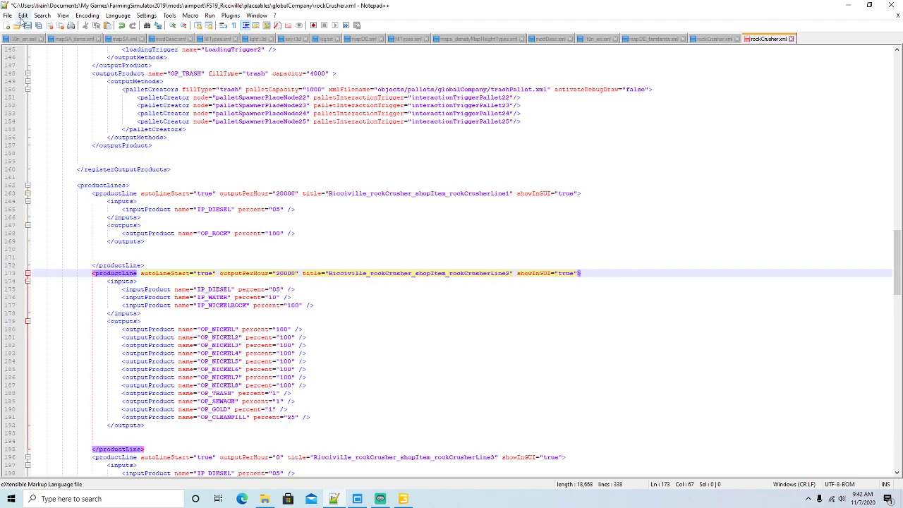
left_click(27, 26)
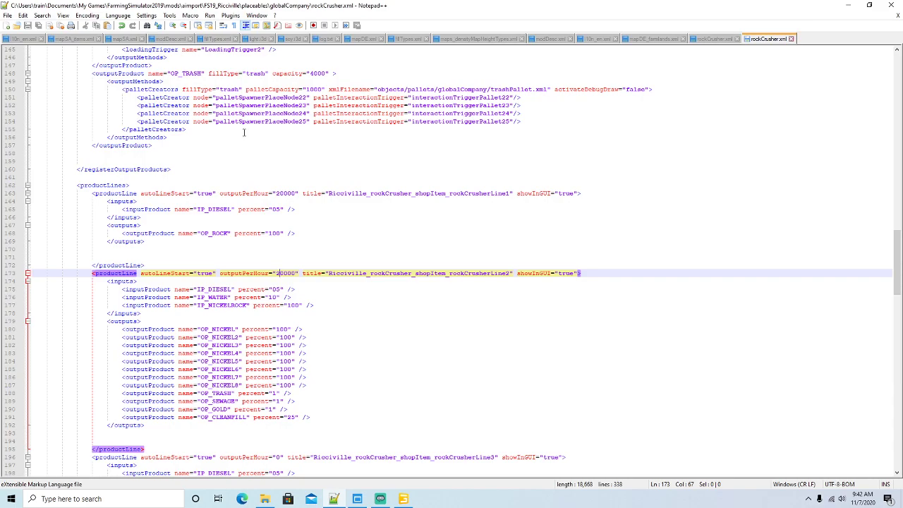
Step: Rename the nickel rock input of rockCrusherLine2 to IP_ROCK and save the file
scroll(282, 178, "down", 2)
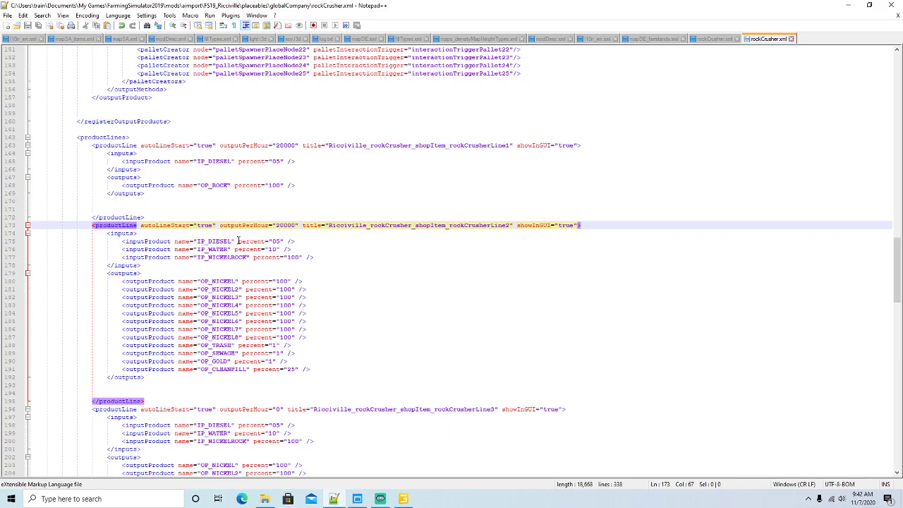
key("Down")
key("Down")
key("Down")
key("Down")
key("BackSpace")
key("BackSpace")
key("BackSpace")
key("BackSpace")
key("BackSpace")
key("BackSpace")
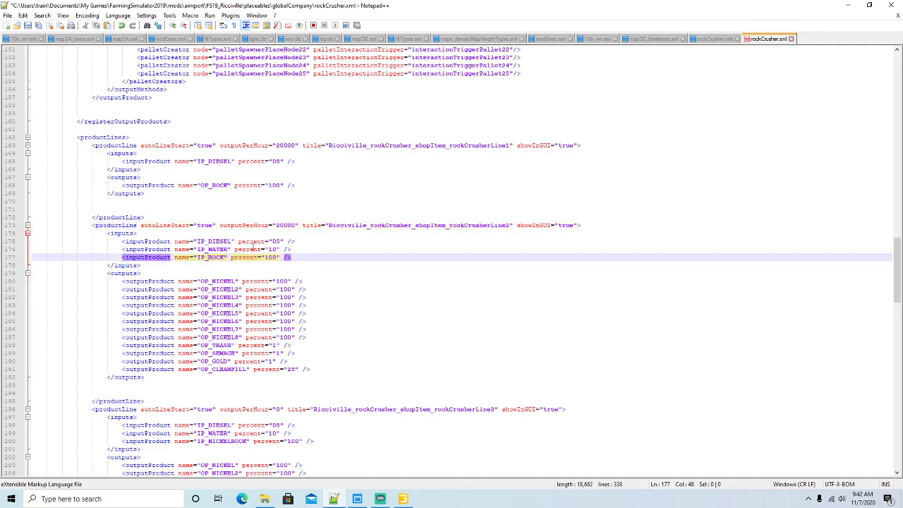
left_click(27, 25)
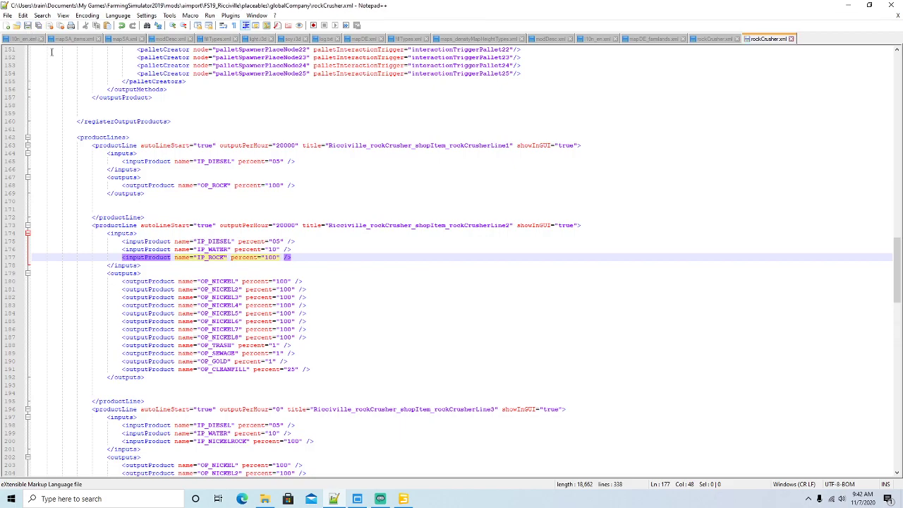
Step: Rename the OP_NICKEL output of rockCrusherLine2 to OP_GRAVEL
scroll(224, 173, "down", 2)
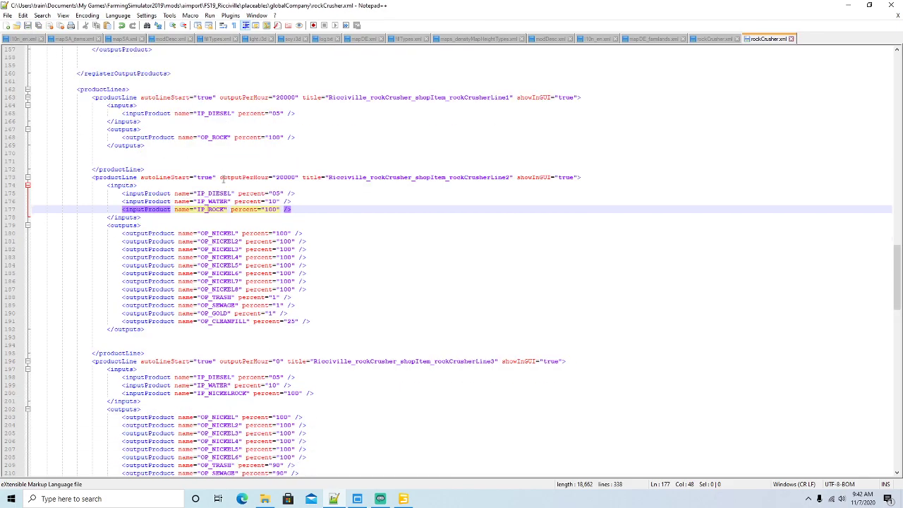
left_click(237, 232)
key("BackSpace")
key("BackSpace")
key("BackSpace")
key("BackSpace")
key("BackSpace")
key("BackSpace")
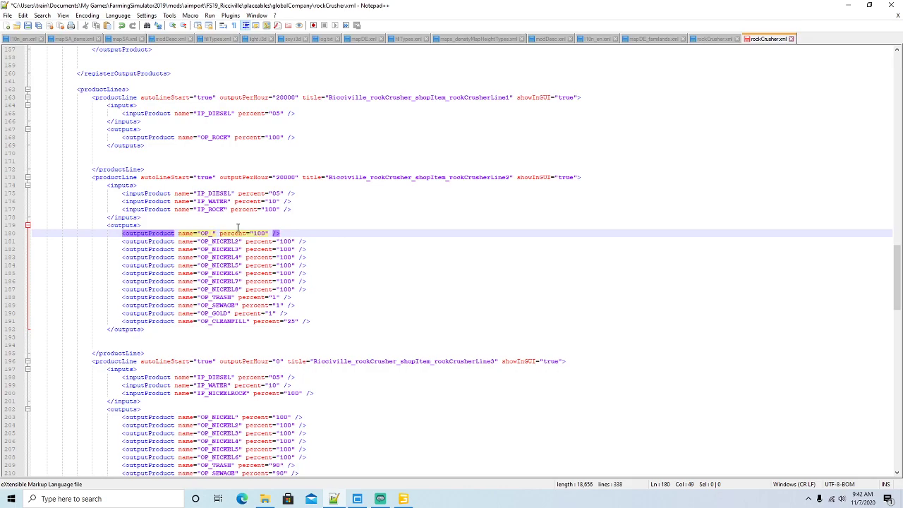
type("GRAVEL")
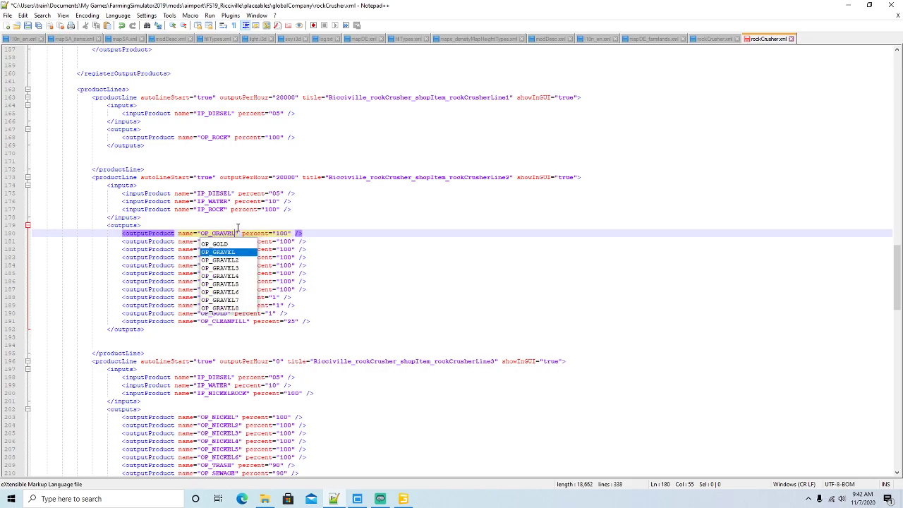
key("Escape")
Step: Rename the OP_NICKEL2 output of rockCrusherLine2 to OP_GRAVEL2
key("Down")
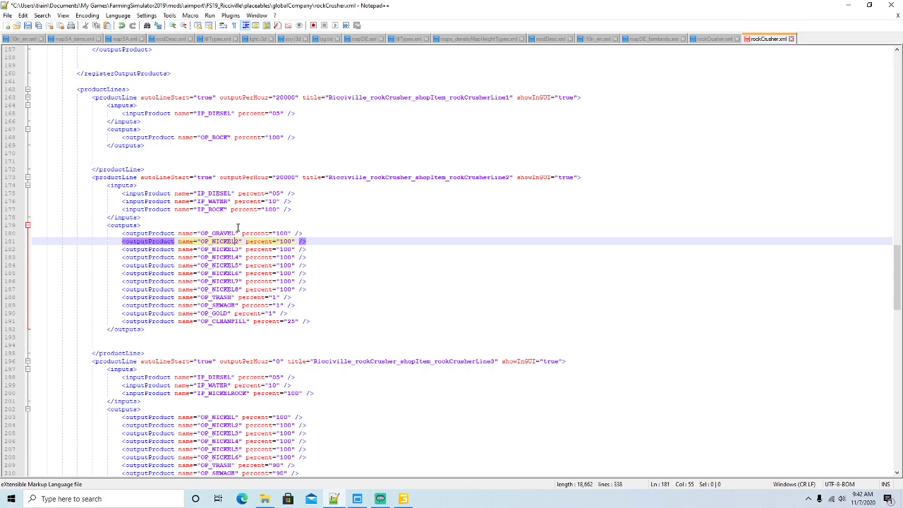
key("BackSpace")
key("BackSpace")
key("BackSpace")
key("BackSpace")
key("BackSpace")
key("BackSpace")
type("GRAVEL")
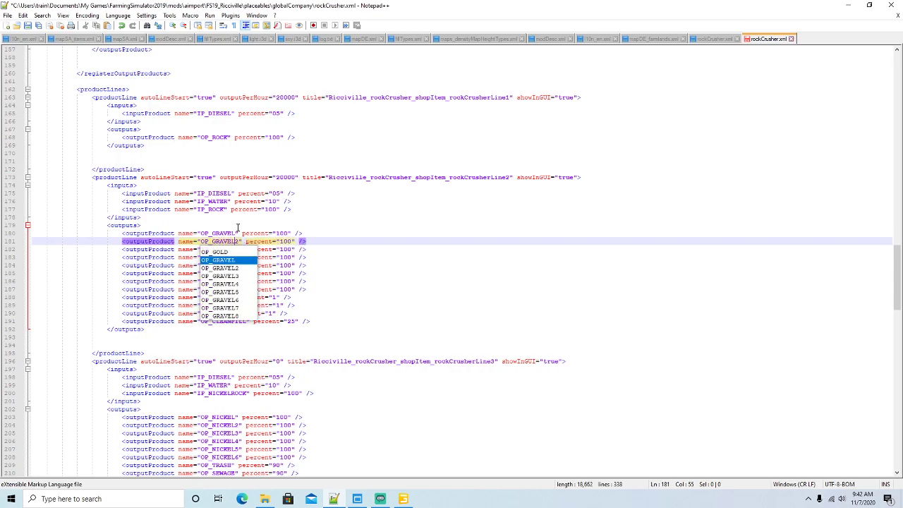
key("Escape")
Step: Rename the OP_NICKEL3 output of rockCrusherLine2 to OP_GRAVEL3
key("Down")
key("BackSpace")
key("BackSpace")
key("BackSpace")
key("BackSpace")
key("BackSpace")
key("BackSpace")
type("GRAVEL")
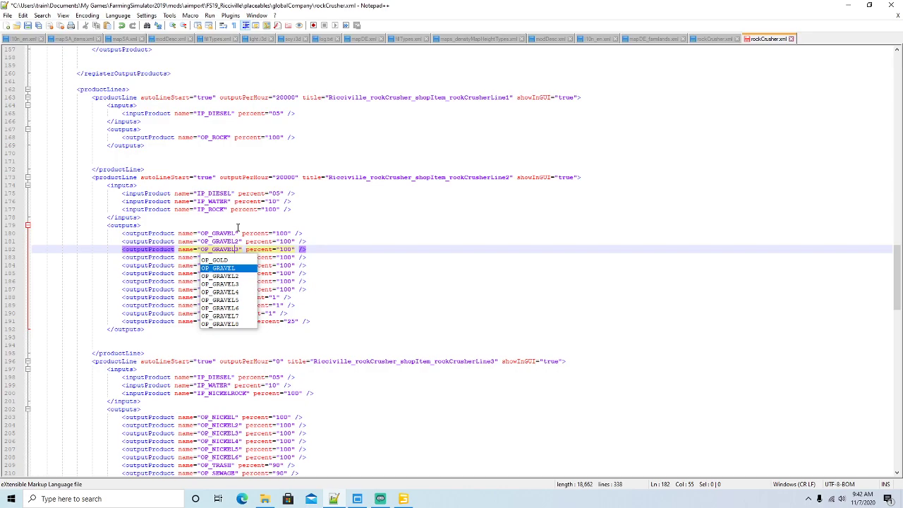
key("Escape")
Step: Rename the OP_NICKEL4 output of rockCrusherLine2 to OP_GRAVEL4
key("Down")
key("BackSpace")
key("BackSpace")
key("BackSpace")
key("BackSpace")
key("BackSpace")
key("BackSpace")
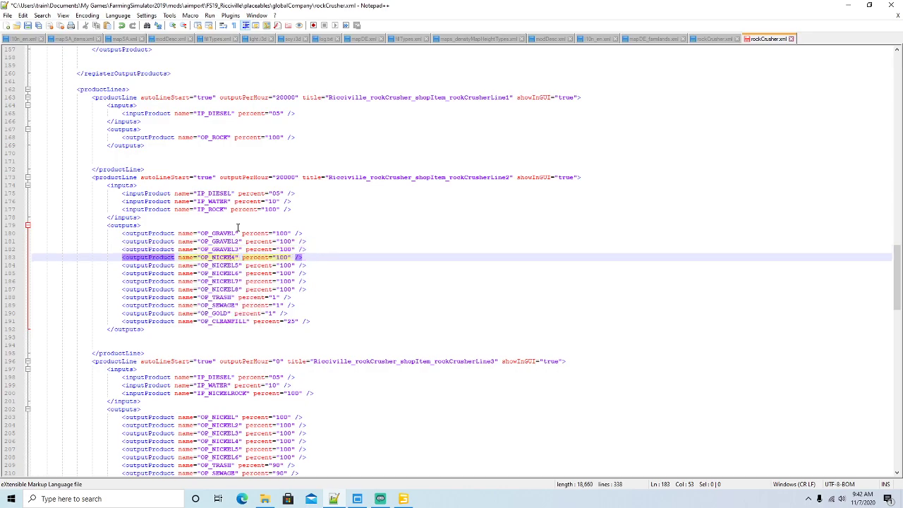
type("GRAVEL")
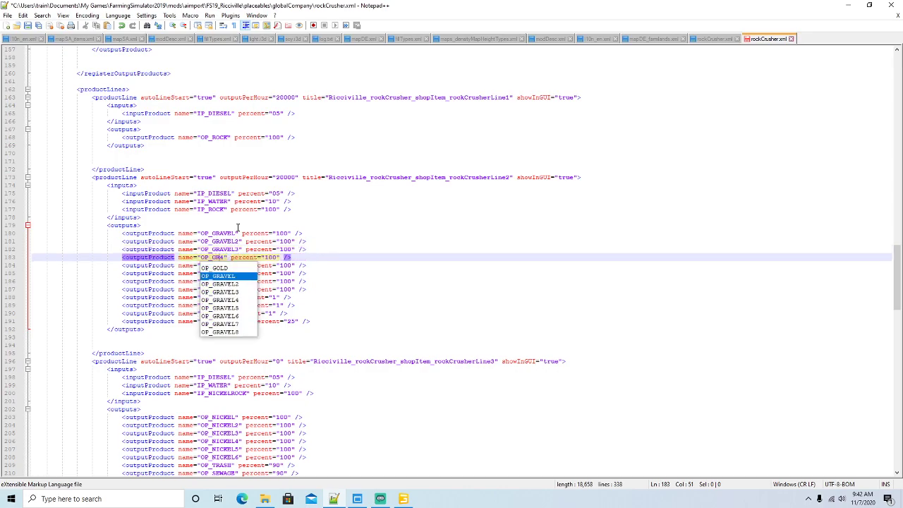
key("Escape")
Step: Rename the OP_NICKEL5 output of rockCrusherLine2 to OP_GRAVEL5
key("Down")
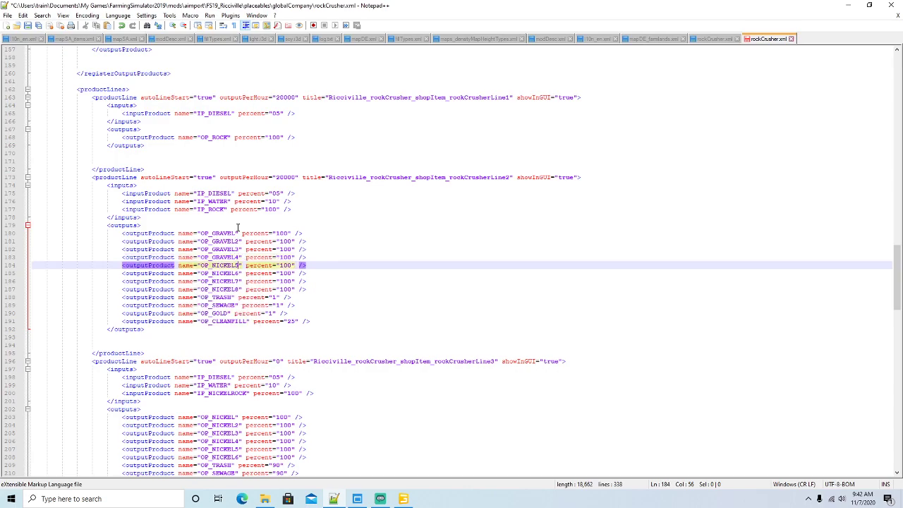
key("BackSpace")
key("BackSpace")
key("BackSpace")
key("BackSpace")
key("BackSpace")
key("BackSpace")
type("GRAVEL")
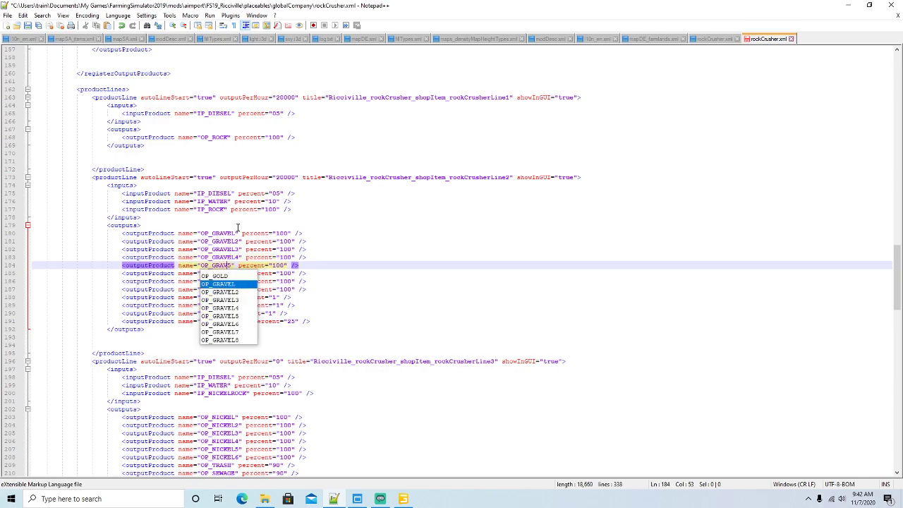
key("Escape")
Step: Rename the OP_NICKEL6 output of rockCrusherLine2 to OP_GRAVEL6
key("Down")
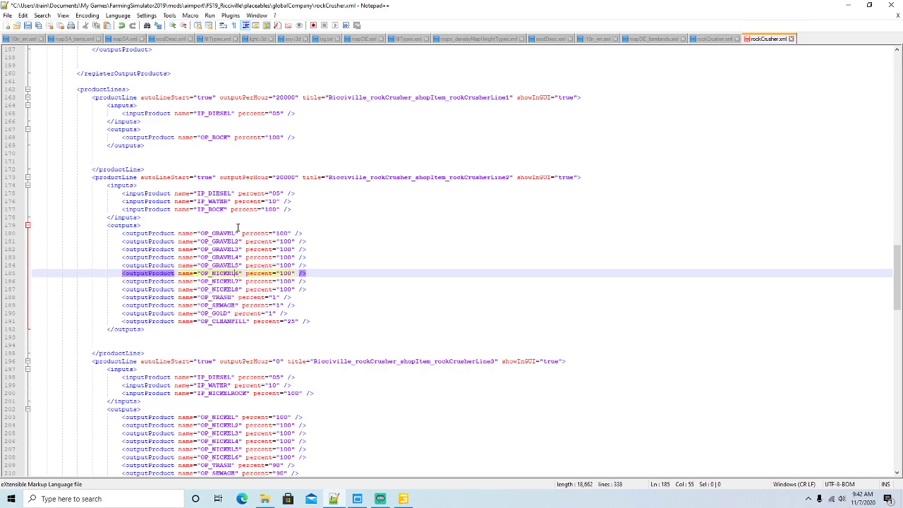
key("Left")
key("BackSpace")
key("BackSpace")
key("BackSpace")
key("BackSpace")
key("BackSpace")
key("BackSpace")
type("GRAVEL")
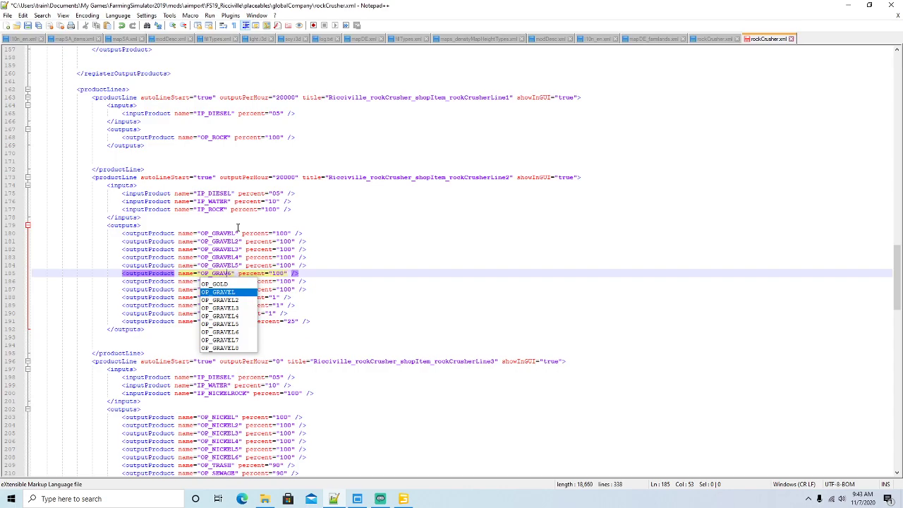
key("Escape")
Step: Rename the OP_NICKEL7 output of rockCrusherLine2 to OP_GRAVEL7
key("Down")
key("Left")
key("BackSpace")
key("BackSpace")
key("BackSpace")
key("BackSpace")
key("BackSpace")
key("BackSpace")
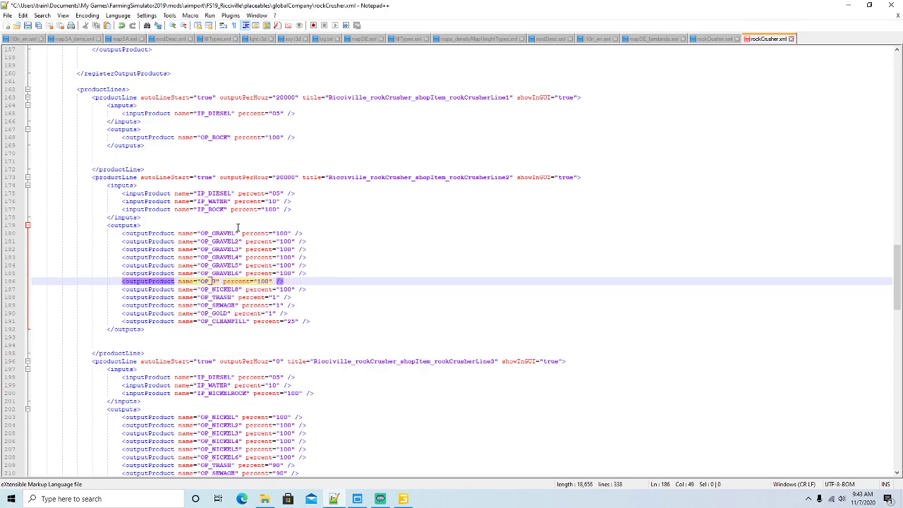
type("GRAVEL")
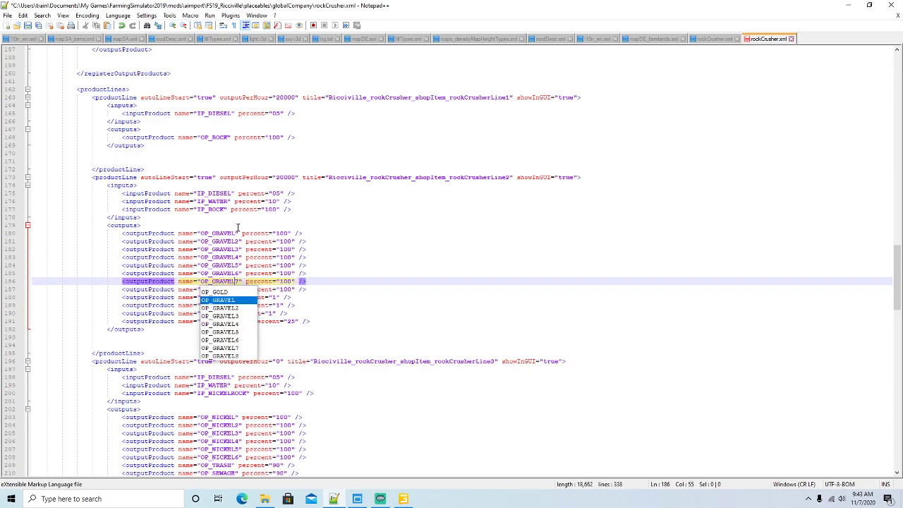
key("Right")
Step: Rename the OP_NICKEL8 output of rockCrusherLine2 to OP_GRAVEL8
key("Down")
key("BackSpace")
key("BackSpace")
key("BackSpace")
key("BackSpace")
key("BackSpace")
key("BackSpace")
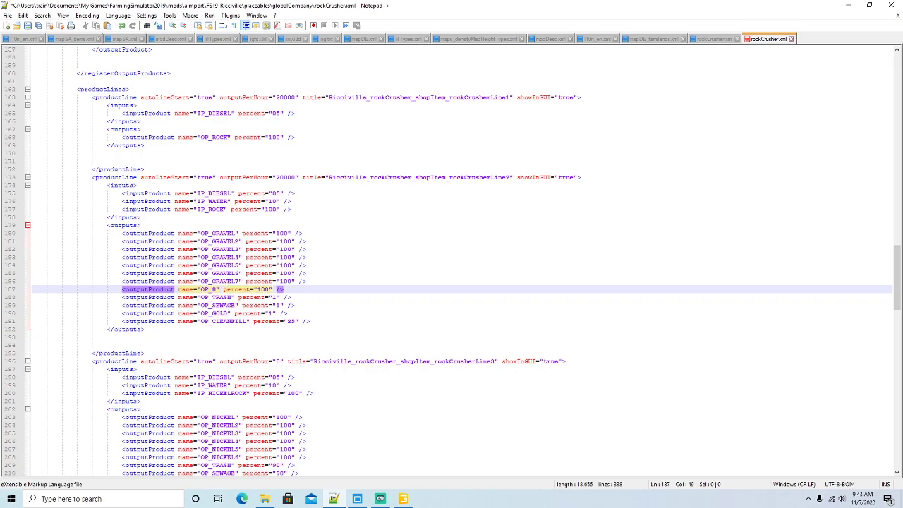
type("GRAVEL")
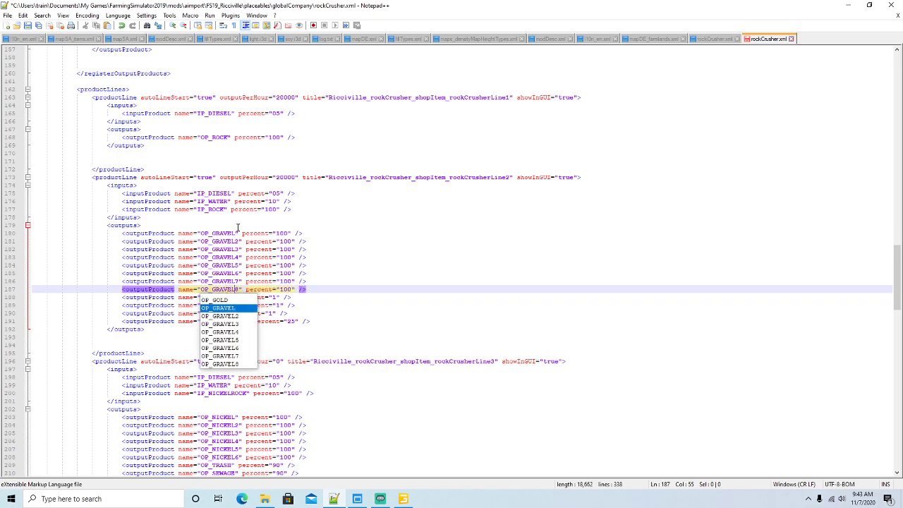
key("Right")
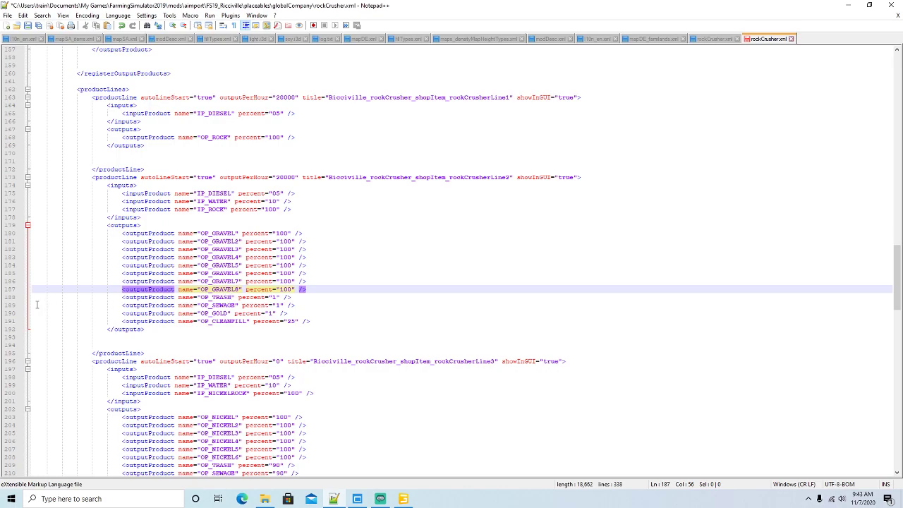
Step: Copy the OP_SEWAGE output line from rockCrusherLine2 into the rockCrusherLine1 outputs below OP_ROCK, without a leftover blank line
left_click(7, 306)
key("ctrl+c")
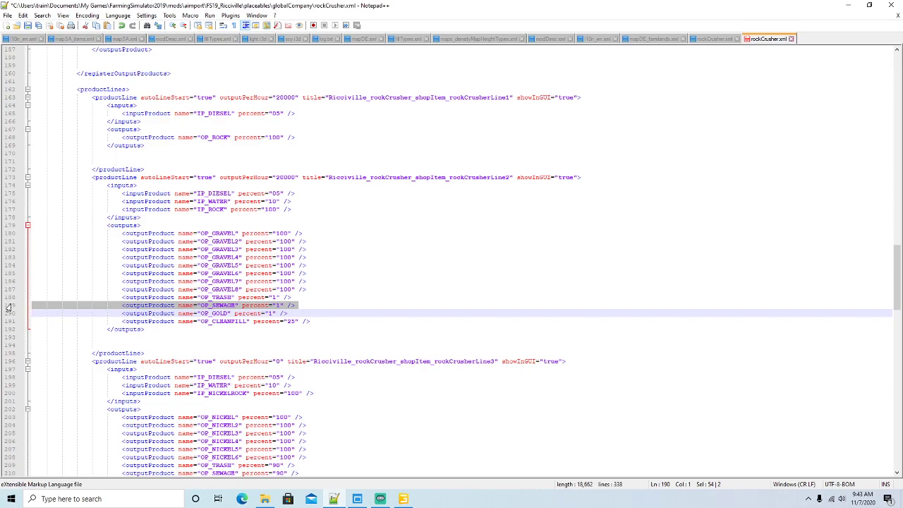
left_click(299, 138)
key("Return")
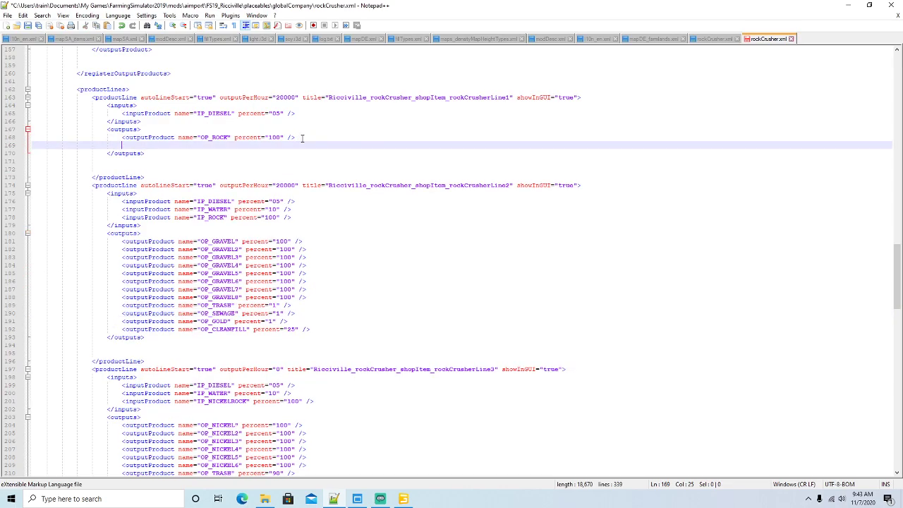
key("BackSpace")
key("BackSpace")
key("BackSpace")
key("ctrl+v")
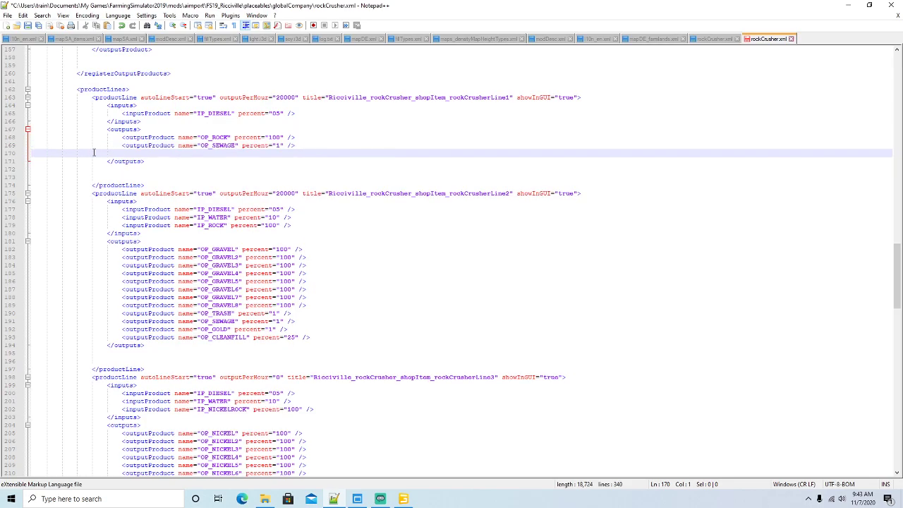
left_click(7, 154)
key("Delete")
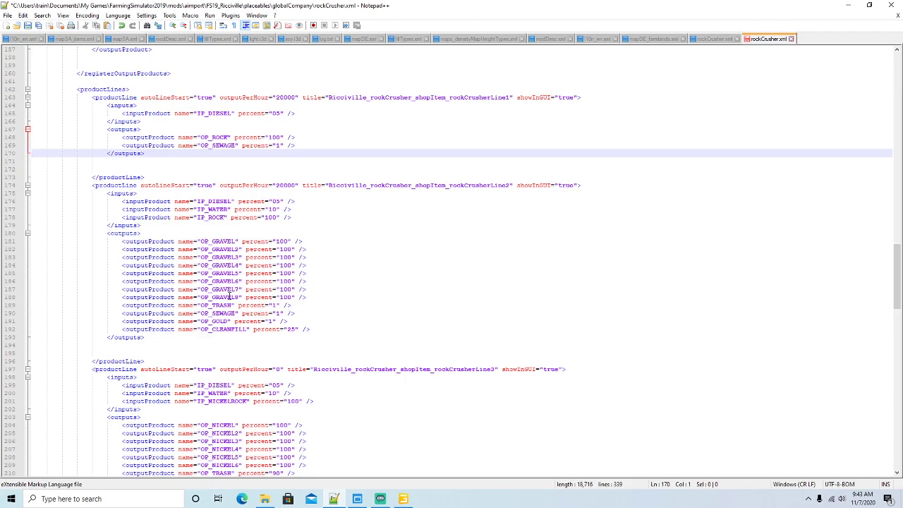
Step: Rename the OP_SEWAGE output of rockCrusherLine2 to OP_STONE
left_click(236, 313)
key("BackSpace")
key("BackSpace")
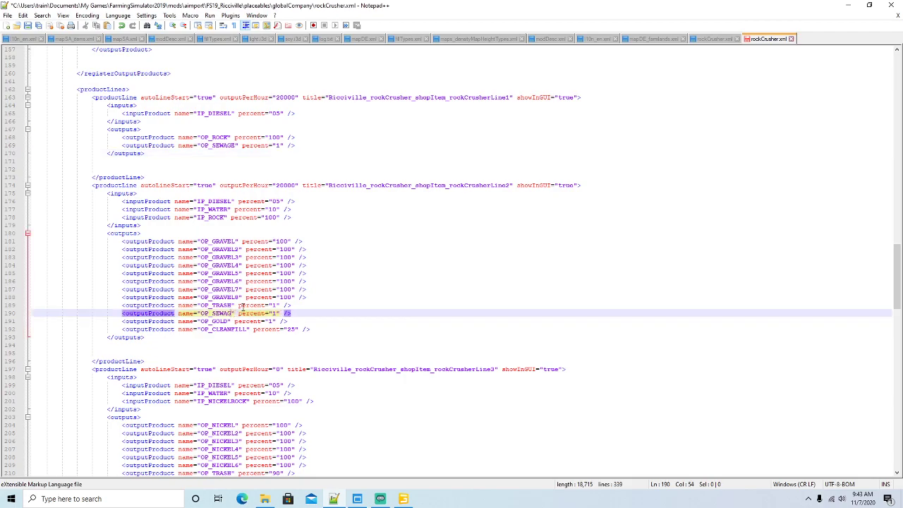
key("BackSpace")
key("BackSpace")
key("BackSpace")
type("T")
key("BackSpace")
type("TON")
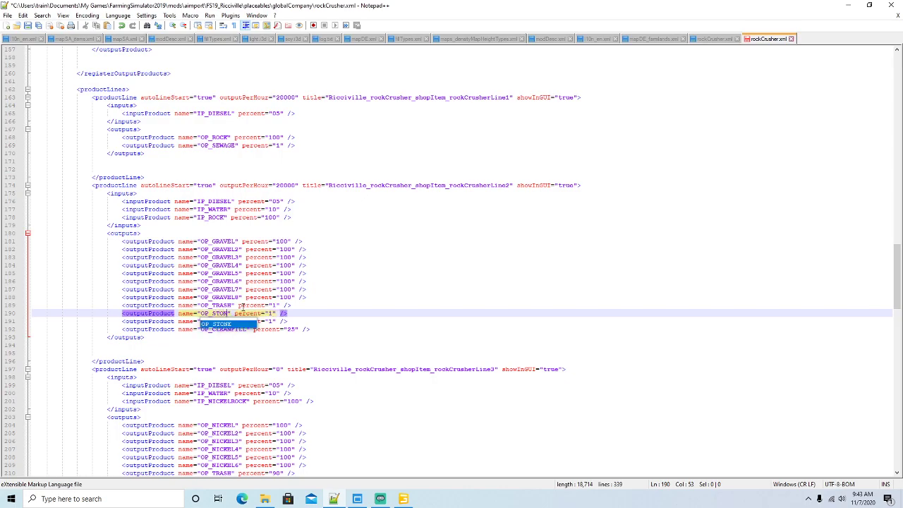
type("E")
key("Right")
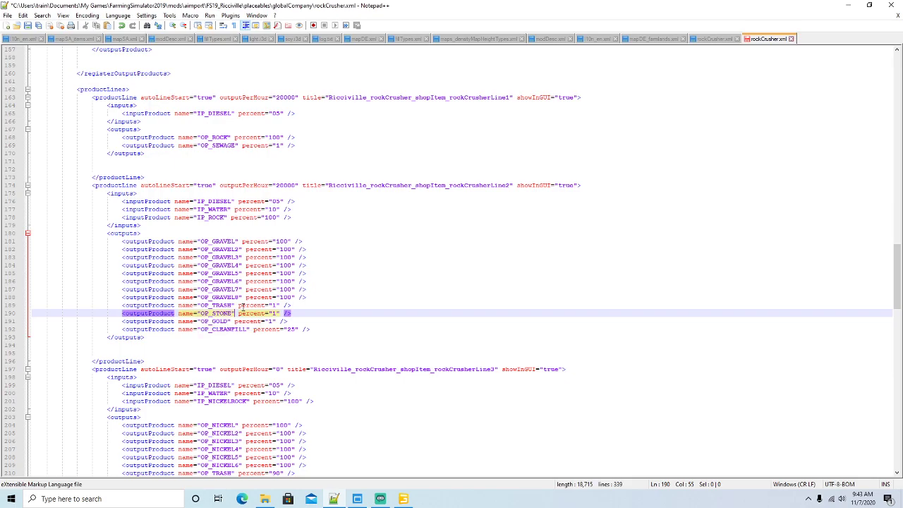
Step: Set the percent of the OP_STONE output in rockCrusherLine2 to 100
scroll(325, 247, "down", 1)
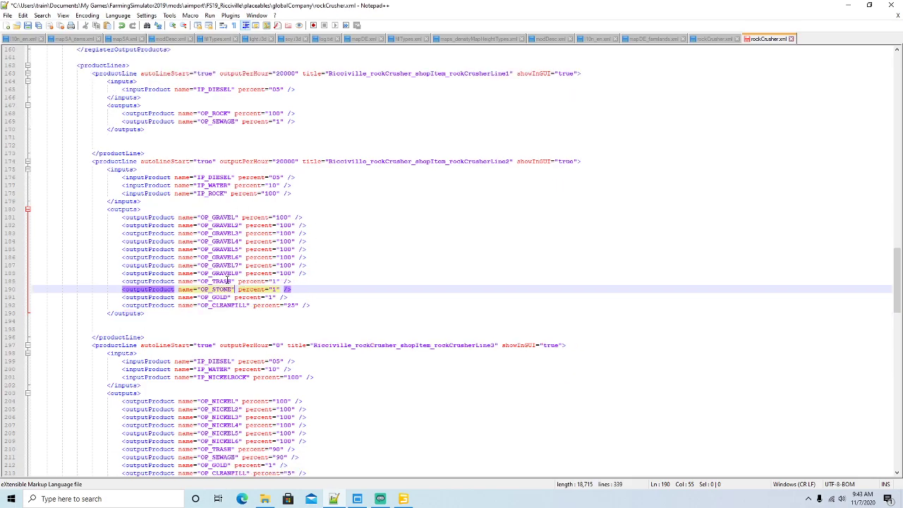
left_click(275, 286)
type("00")
Step: Rename the IP_NICKELROCK input of rockCrusherLine3 to IP_ROCK
scroll(295, 216, "down", 4)
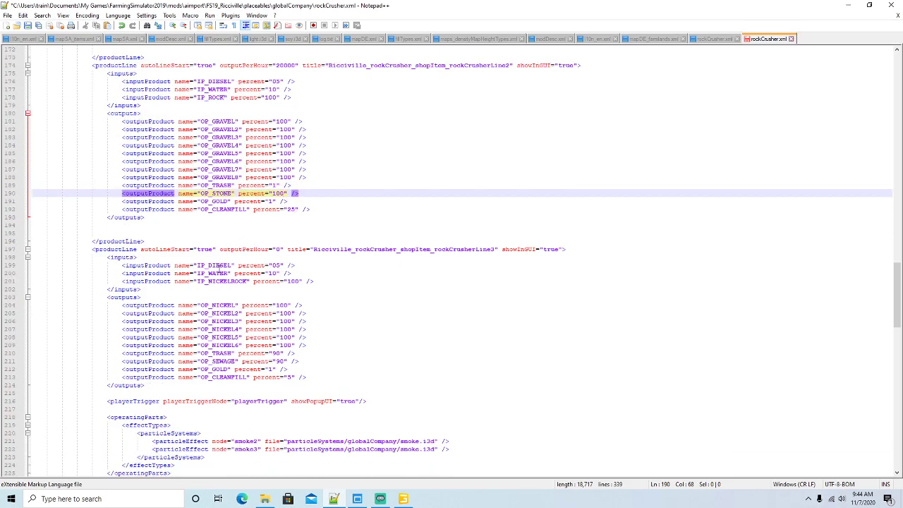
left_click(231, 282)
key("BackSpace")
key("BackSpace")
key("BackSpace")
key("BackSpace")
key("BackSpace")
key("BackSpace")
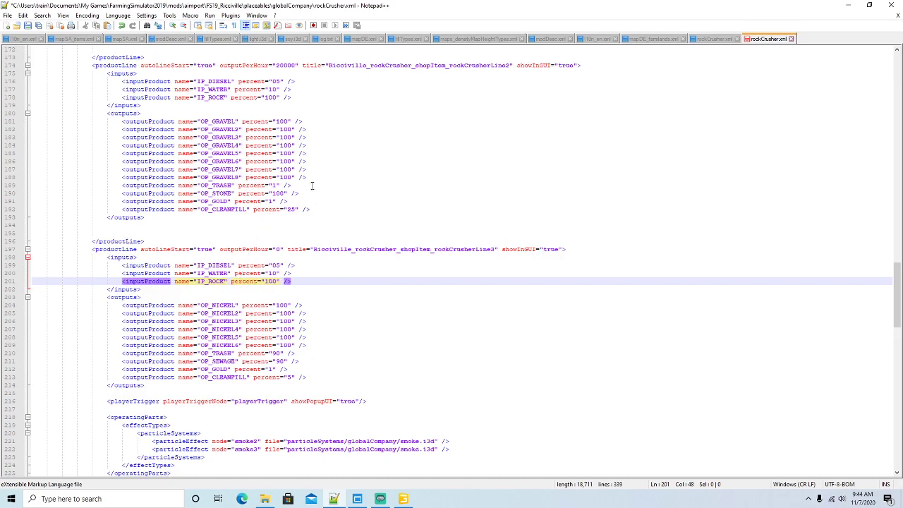
Step: Replace the six OP_NICKEL outputs of rockCrusherLine3 with the OP_GRAVEL to OP_GRAVEL6 lines copied from rockCrusherLine2, and save the file
left_click_drag(307, 161, 37, 120)
key("ctrl+c")
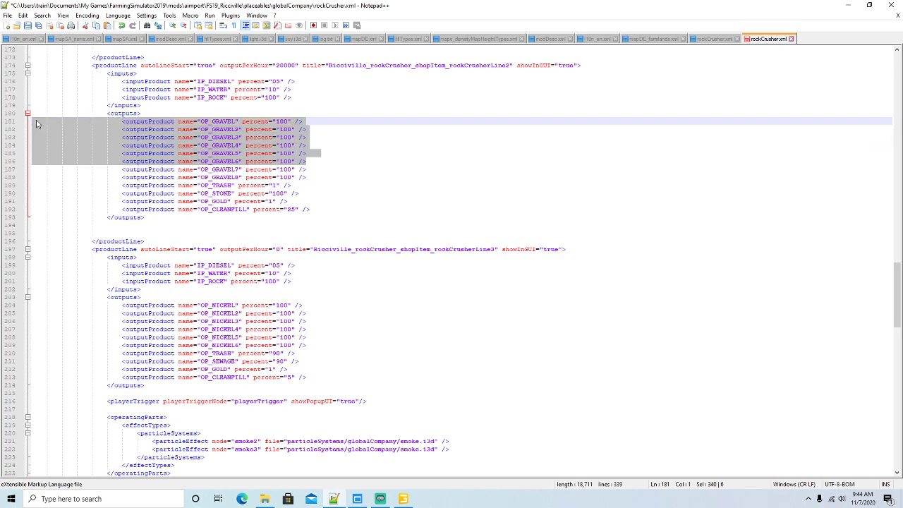
left_click_drag(306, 345, 33, 309)
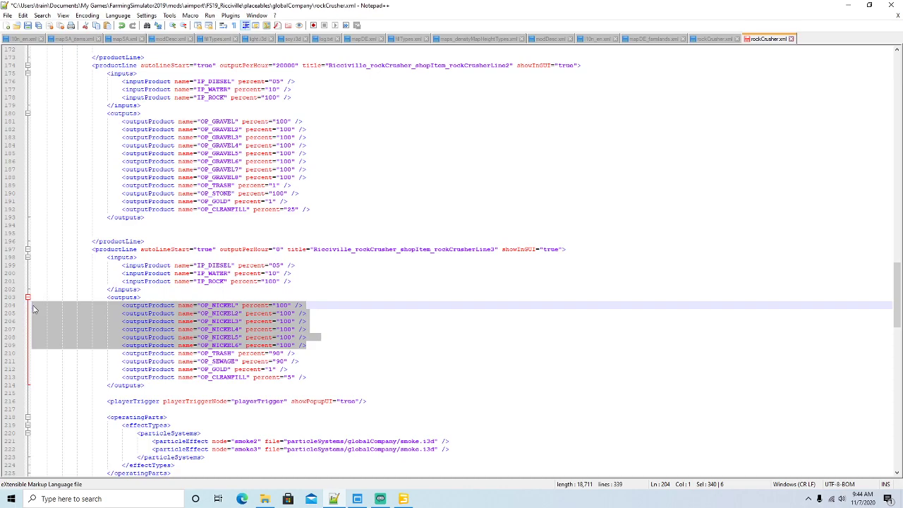
key("ctrl+v")
key("ctrl+s")
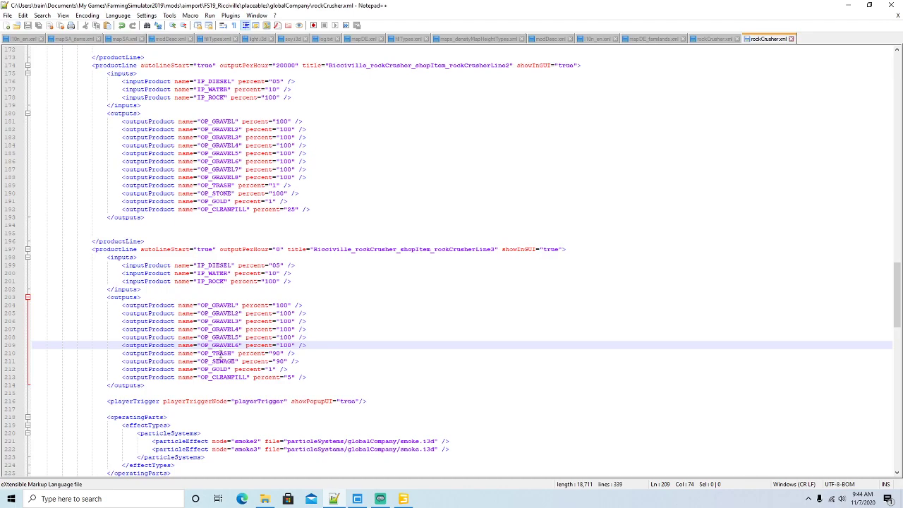
Step: Rename the OP_GRAVEL6 output of rockCrusherLine3 to OP_STONE and save rockCrusher.xml
left_click(241, 346)
key("BackSpace")
key("BackSpace")
key("BackSpace")
key("BackSpace")
key("BackSpace")
key("BackSpace")
key("BackSpace")
type("STONE")
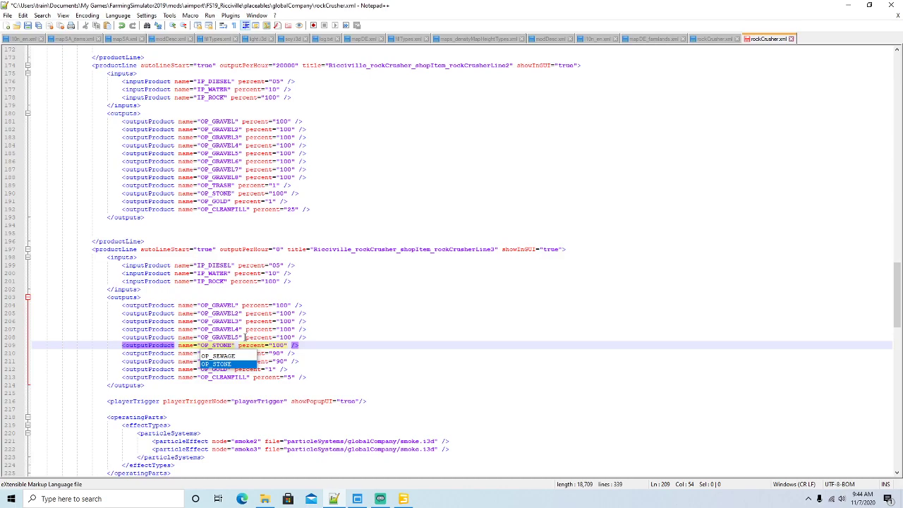
key("Right")
key("ctrl+s")
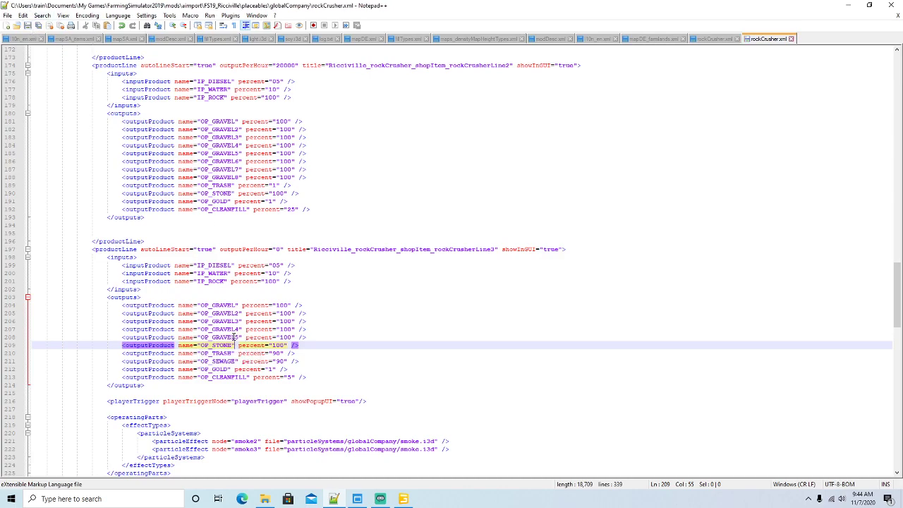
Step: Check the rock crusher product lines against the l10n_en.xml entries, and close the FS19_Ricci_Islands copy of rockCrusher.xml
left_click(598, 39)
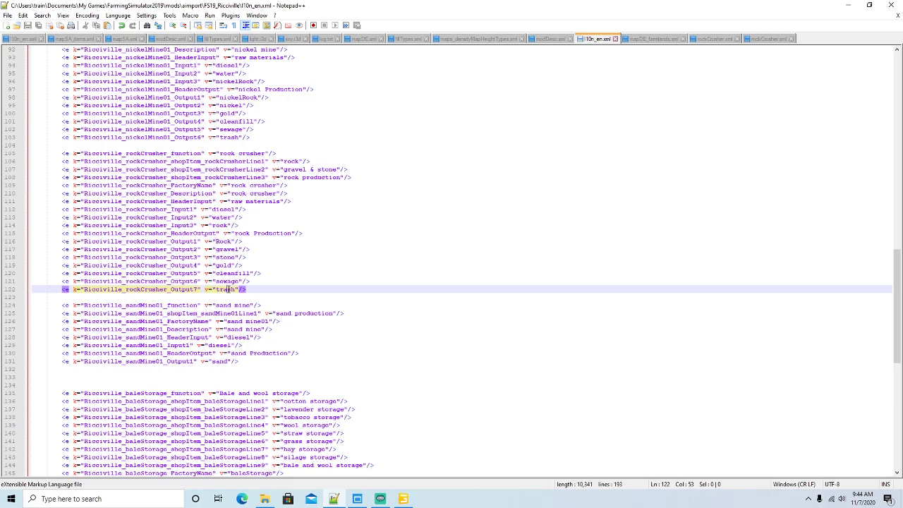
left_click(766, 40)
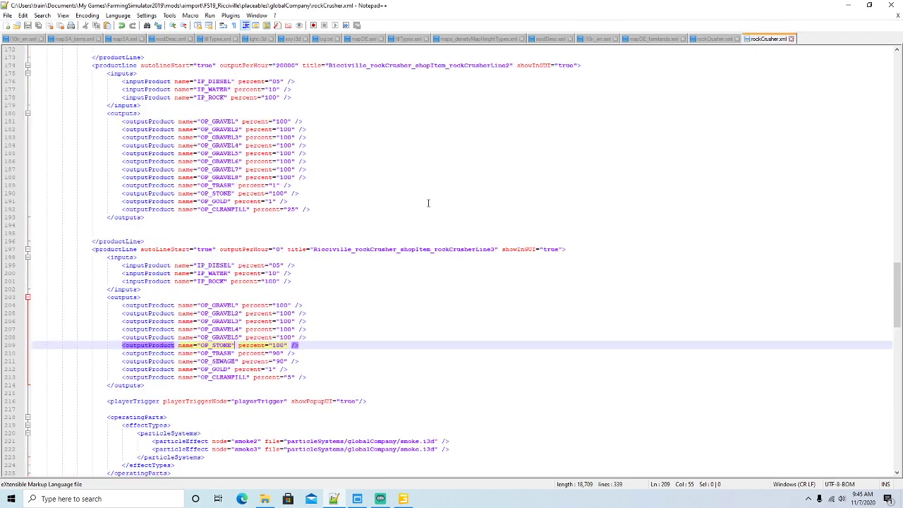
scroll(428, 208, "down", 5)
scroll(428, 203, "up", 8)
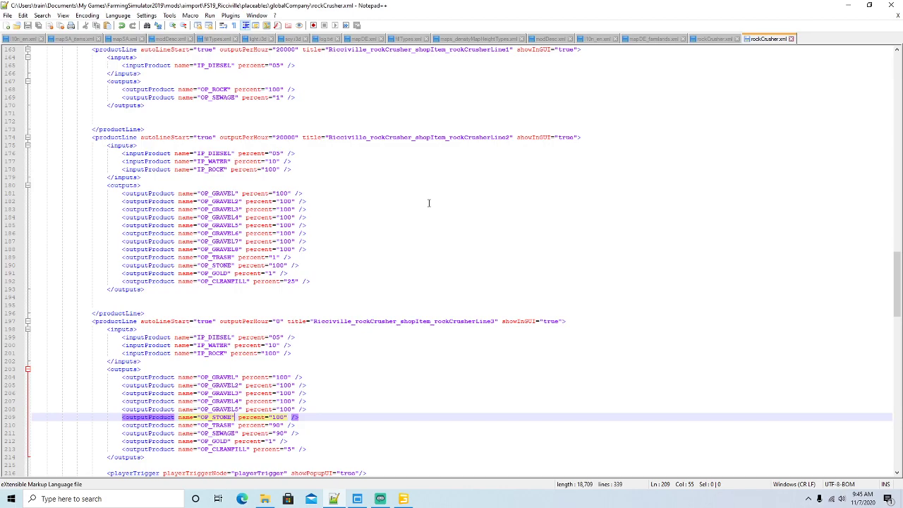
scroll(428, 203, "up", 1)
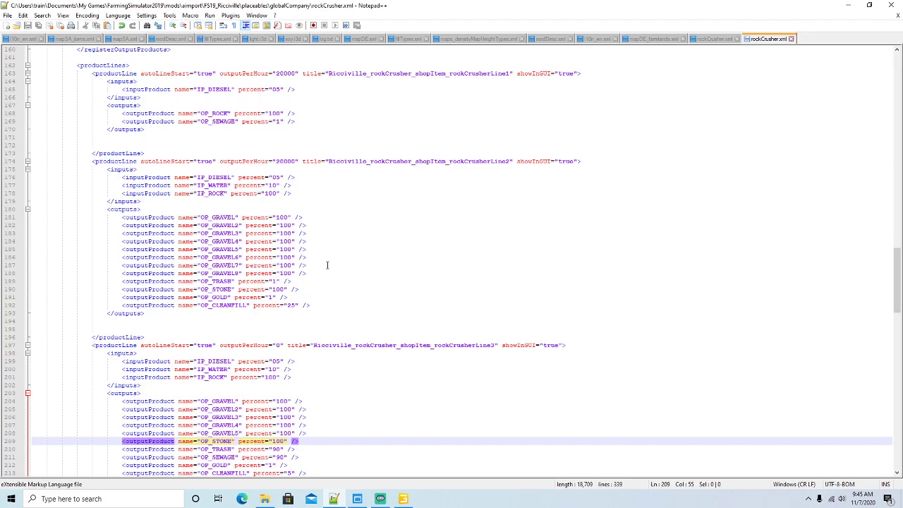
scroll(327, 265, "up", 17)
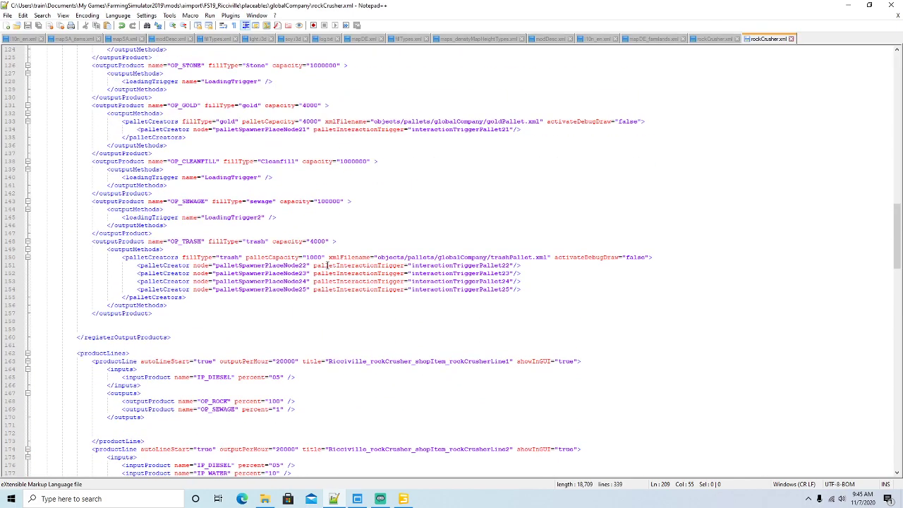
left_click(712, 40)
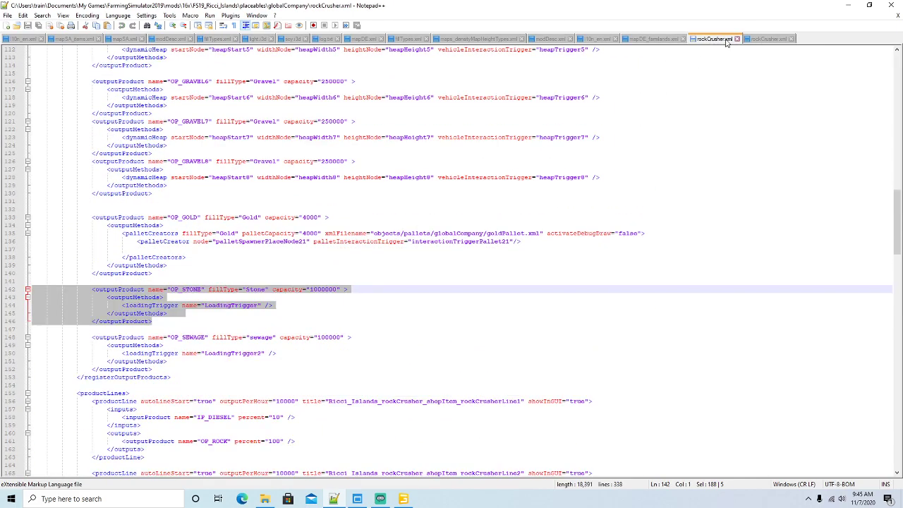
left_click(736, 40)
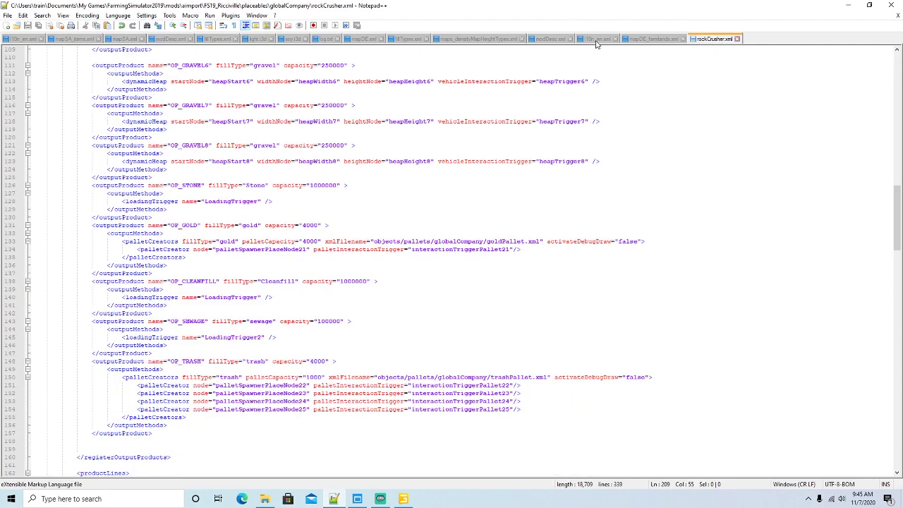
Step: Compare the rock crusher output entries in l10n_en.xml with the stone, gold, cleanfill, sewage and trash outputs registered in rockCrusher.xml
left_click(597, 39)
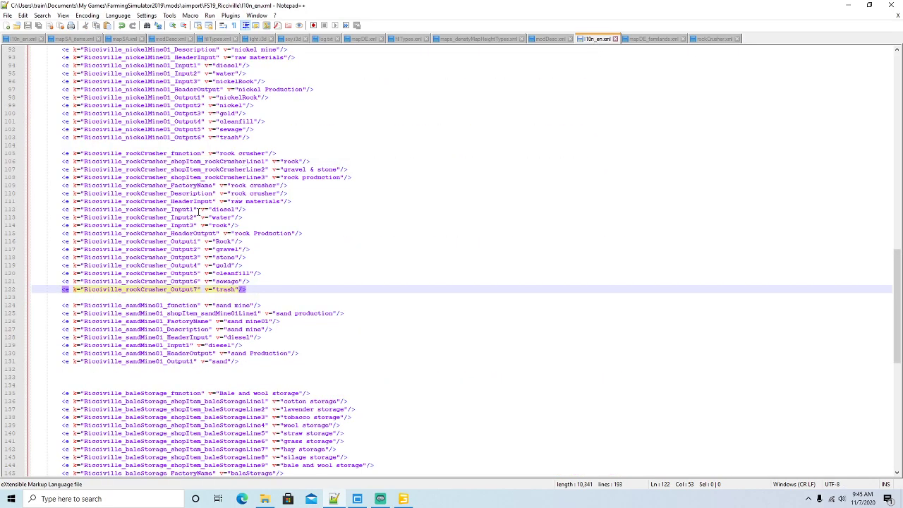
left_click(712, 39)
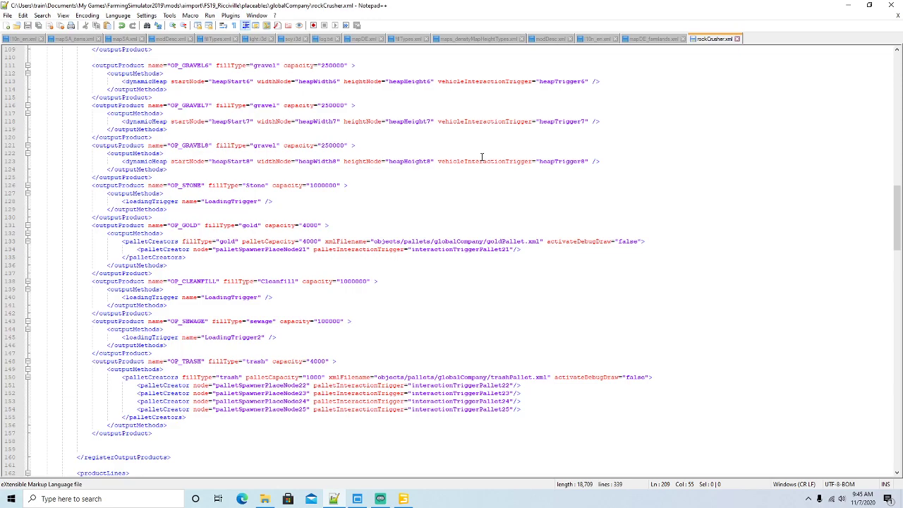
scroll(481, 157, "down", 1)
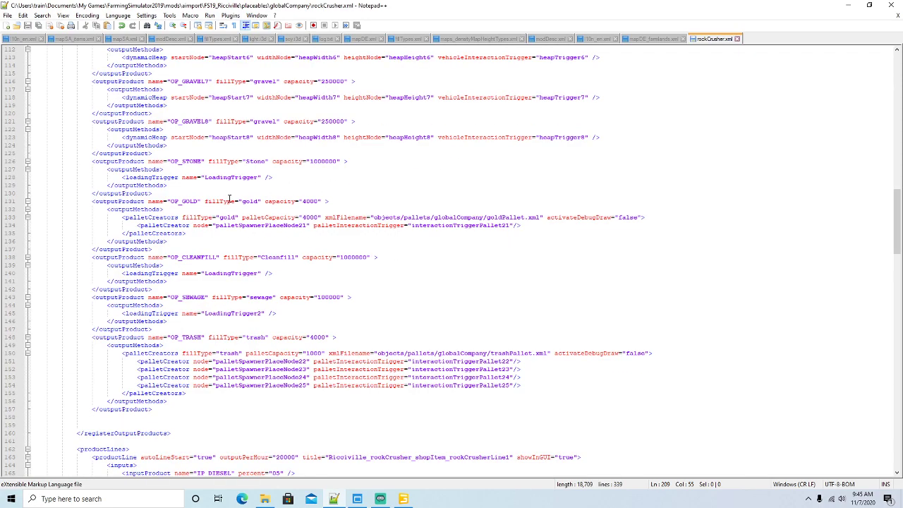
left_click(106, 200)
left_click(117, 256)
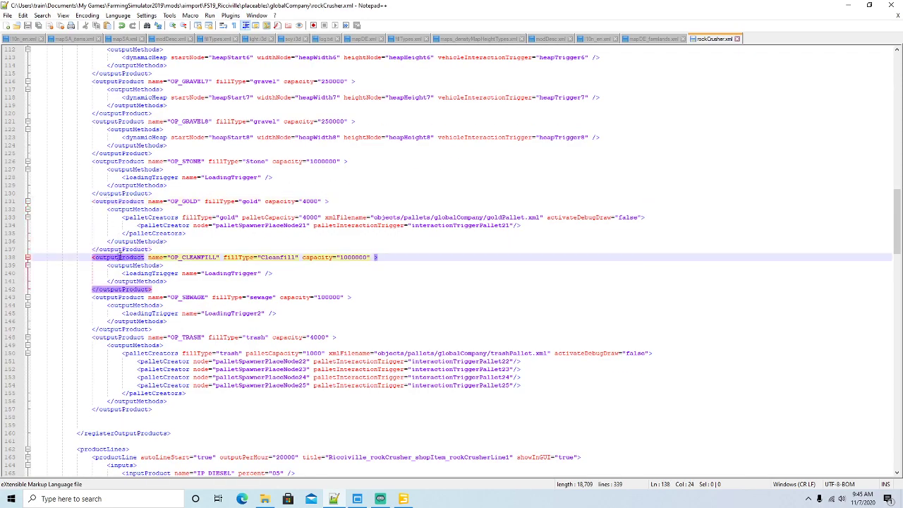
left_click(111, 297)
left_click(114, 336)
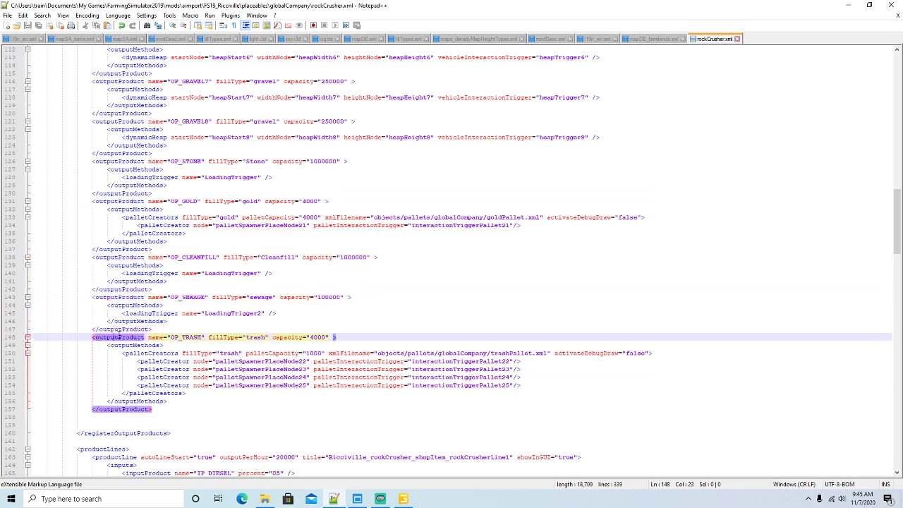
scroll(328, 269, "up", 5)
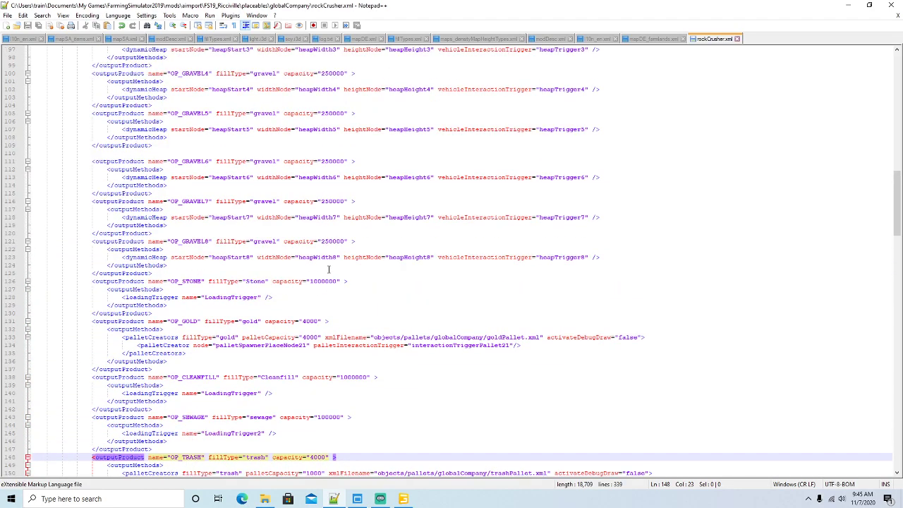
left_click(140, 281)
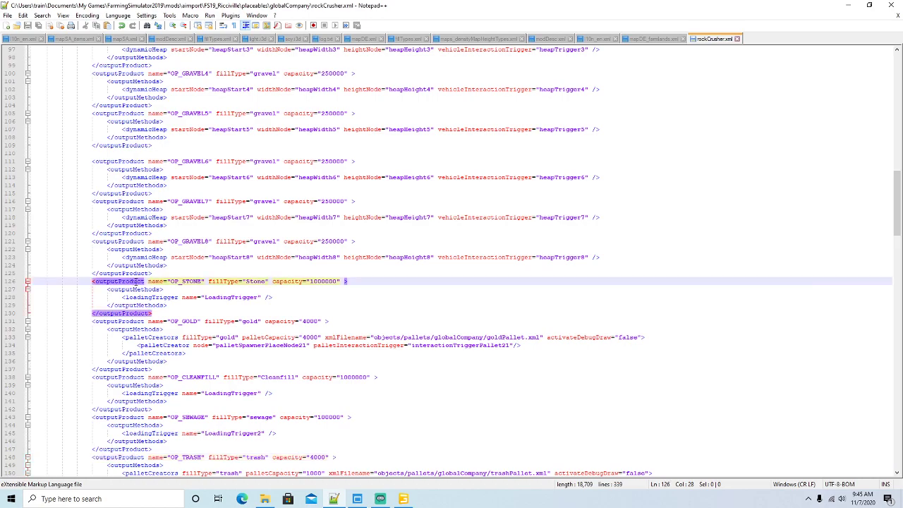
Step: Switch to GIANTS Editor and save the map.i3d scene with the placed rock crusher
left_click(848, 5)
left_click(588, 90)
left_click(403, 499)
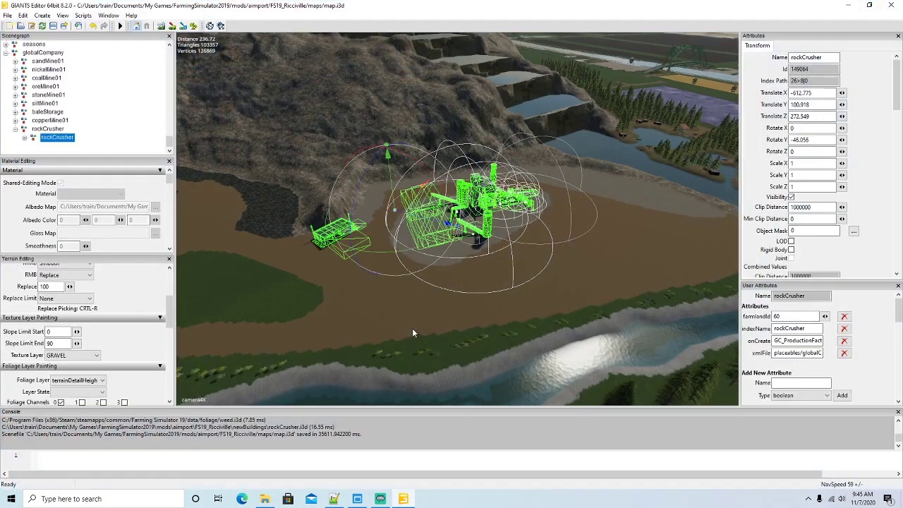
left_click(53, 28)
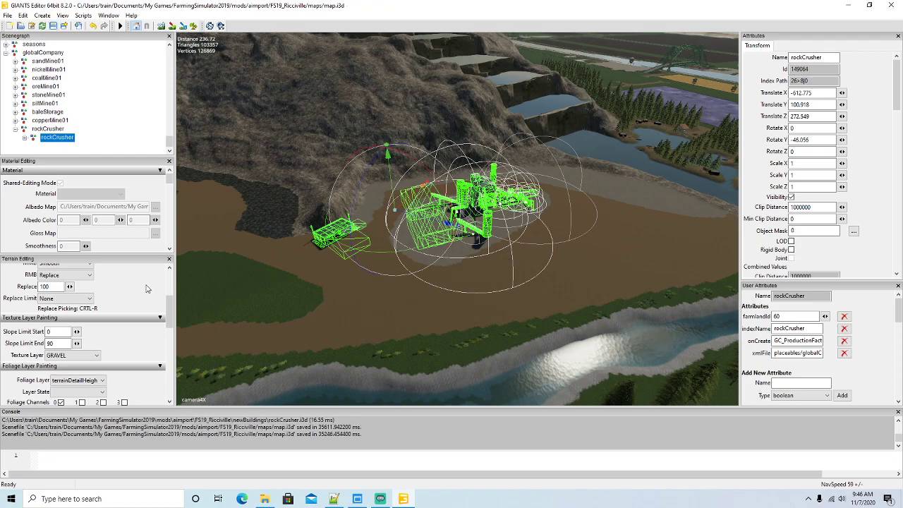
Step: Switch to Notepad++, change the farmland 60 comment in mapDE_farmlands.xml from "lower sand pit" to "lower rock crusher", and save the file
left_click(334, 498)
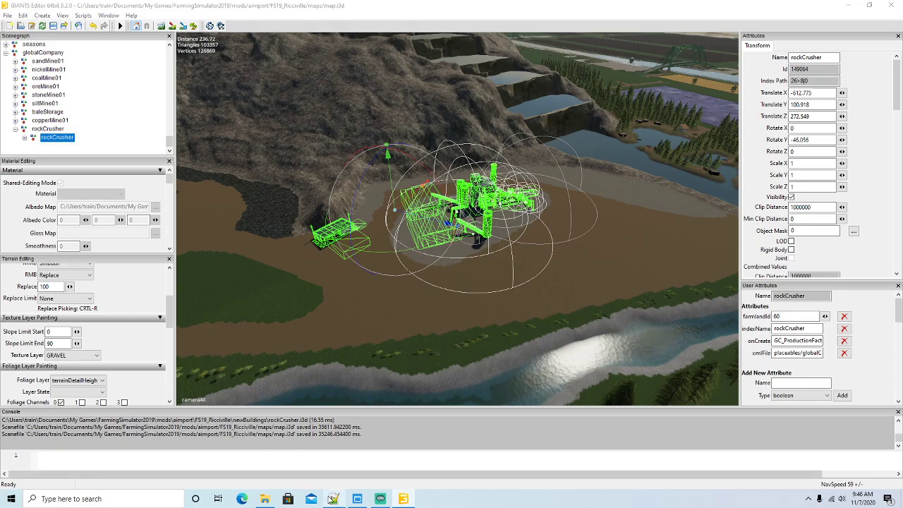
left_click(644, 39)
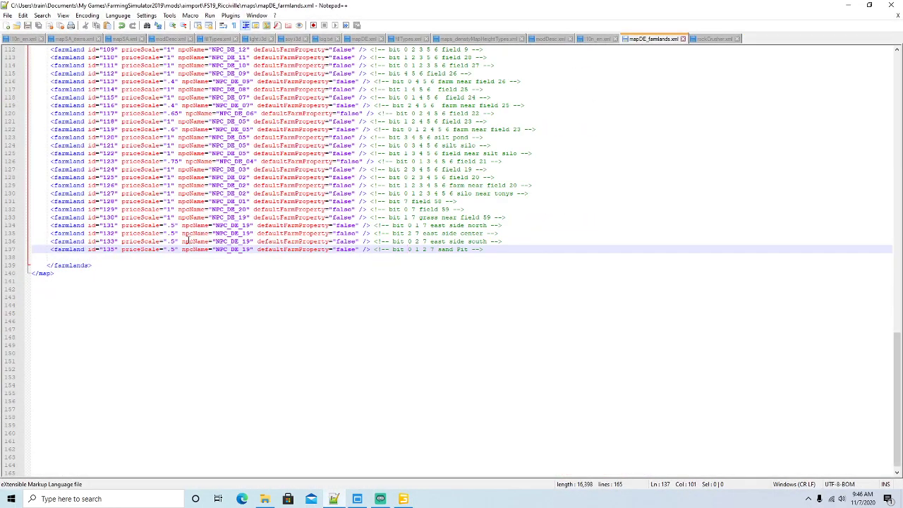
scroll(203, 230, "up", 20)
scroll(203, 229, "up", 7)
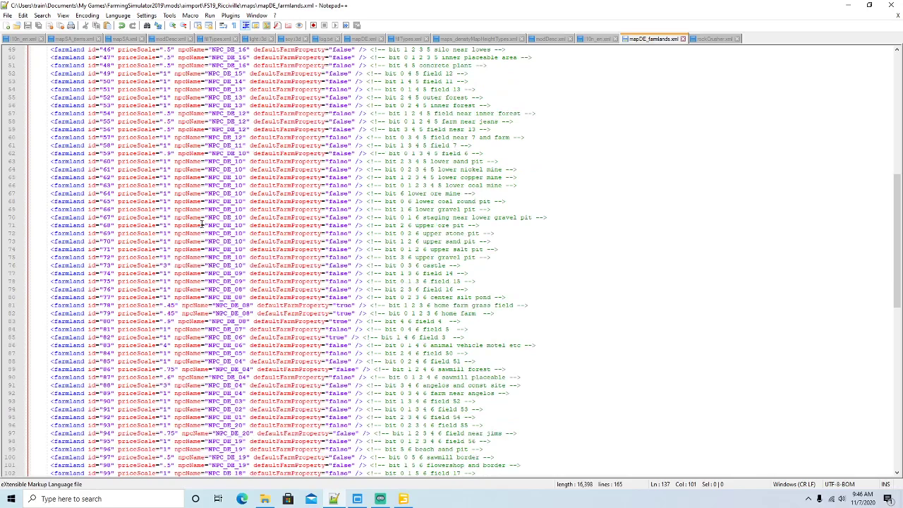
left_click(112, 161)
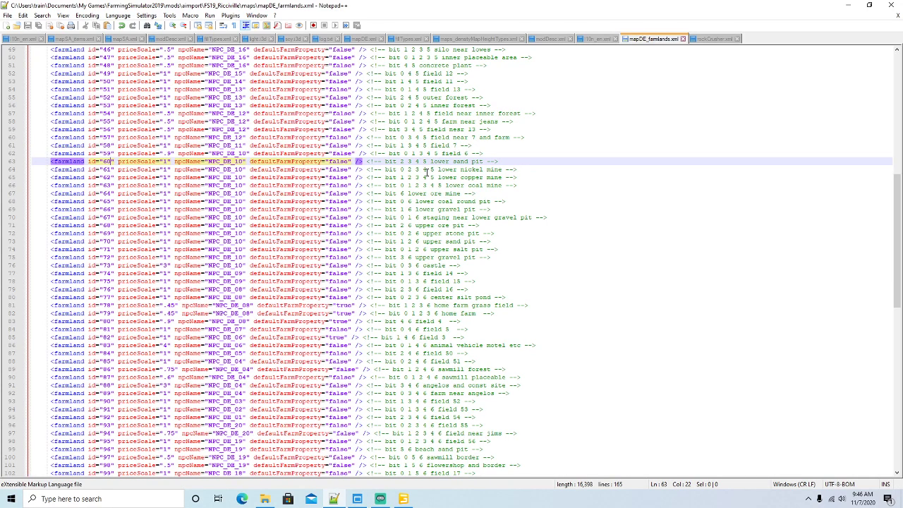
left_click(484, 161)
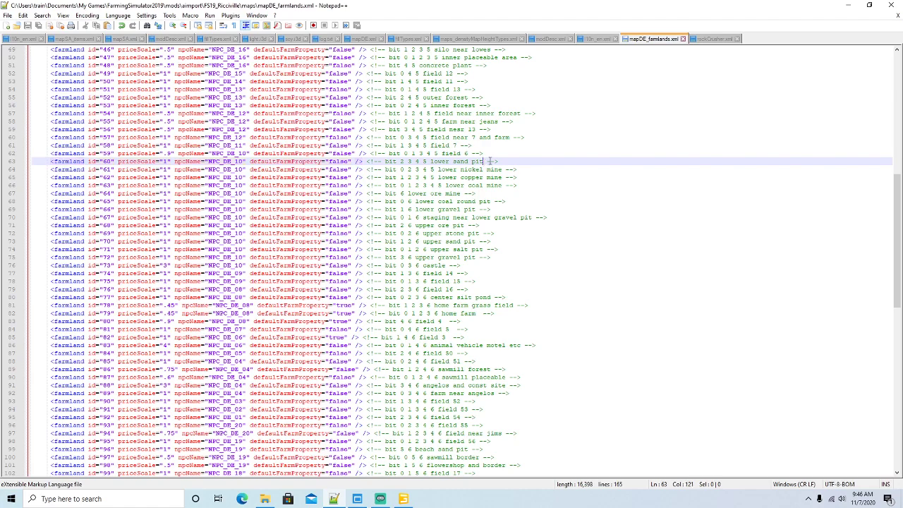
key("BackSpace")
key("BackSpace")
key("BackSpace")
key("BackSpace")
key("BackSpace")
key("BackSpace")
key("BackSpace")
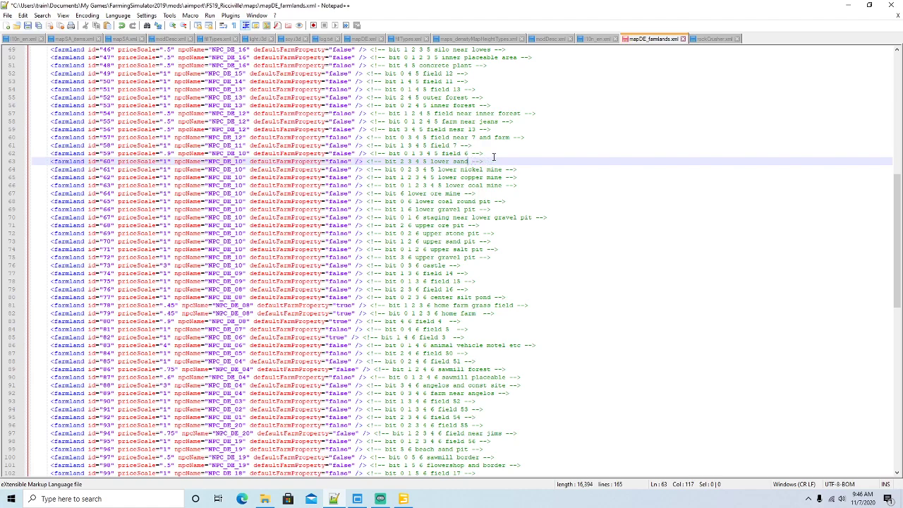
key("BackSpace")
type("rock c")
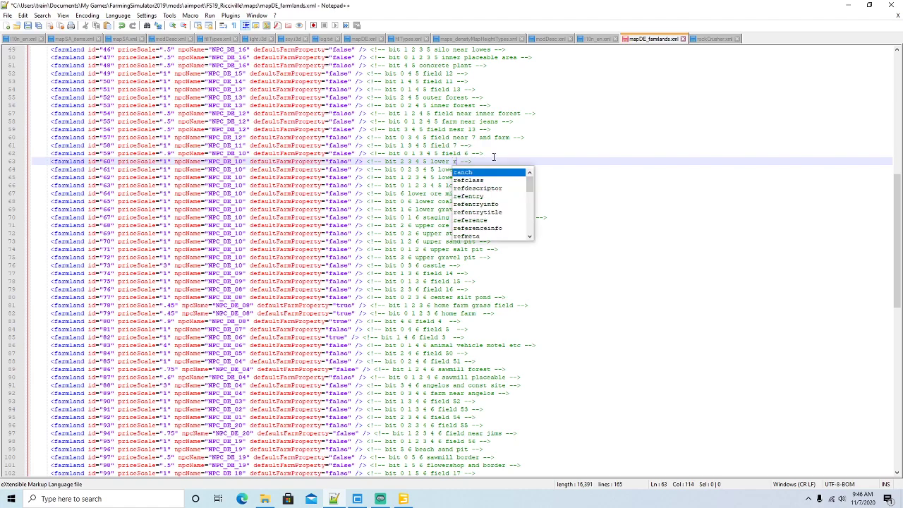
type("rusher")
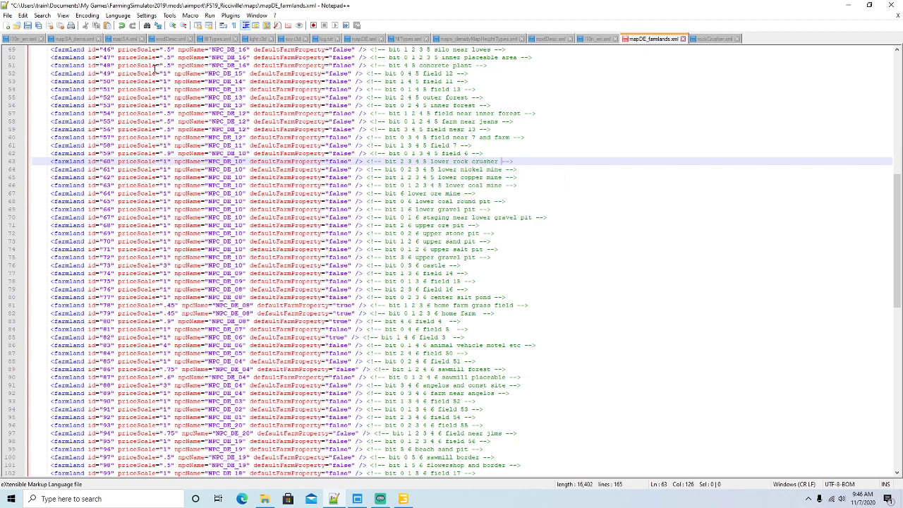
left_click(28, 26)
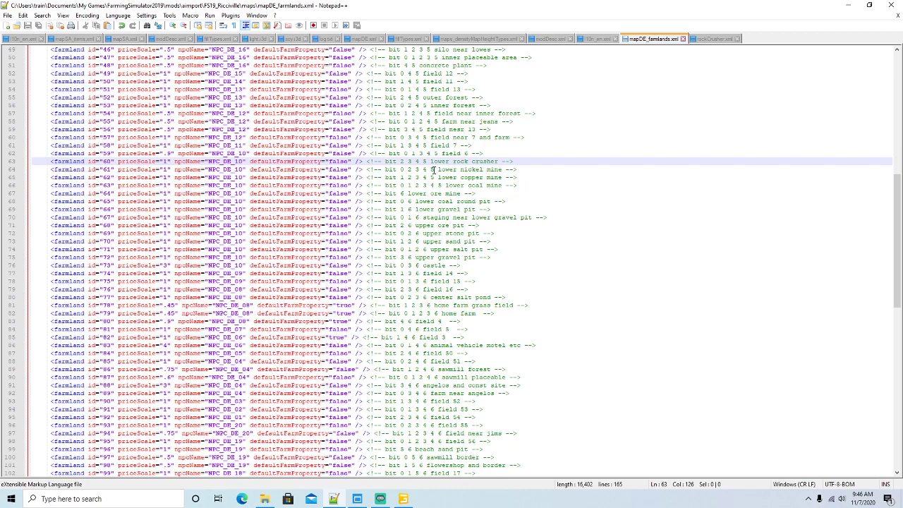
Step: Switch to GIANTS Editor and set info layer painting to the farmland layer with only channels 2, 3, 4 and 5 enabled, for value 60
left_click(848, 5)
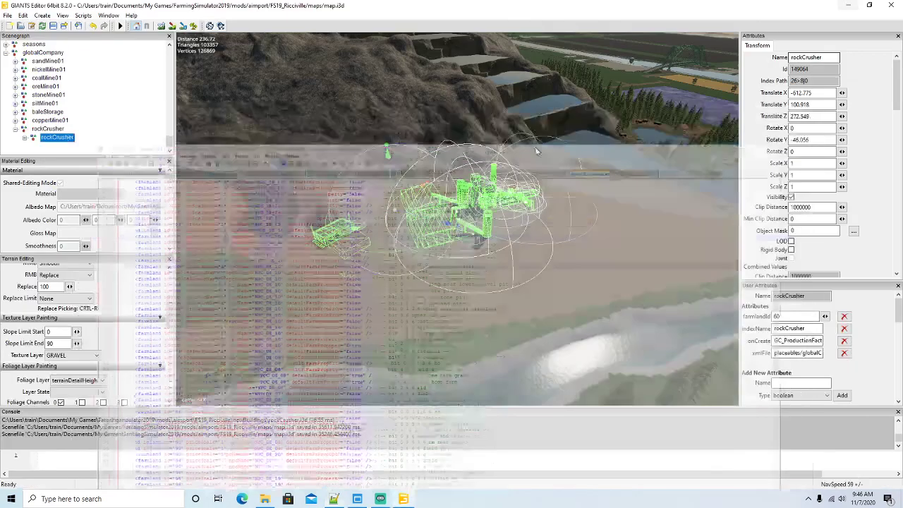
scroll(167, 319, "down", 5)
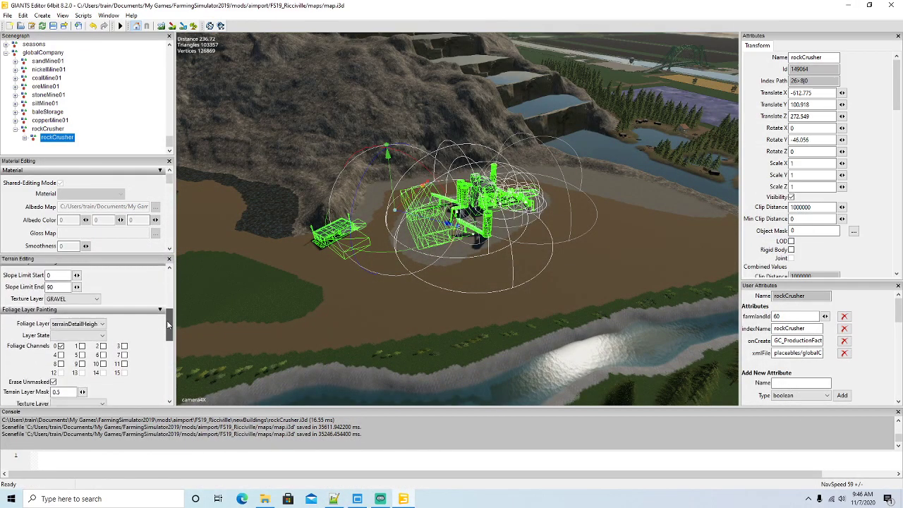
left_click(70, 316)
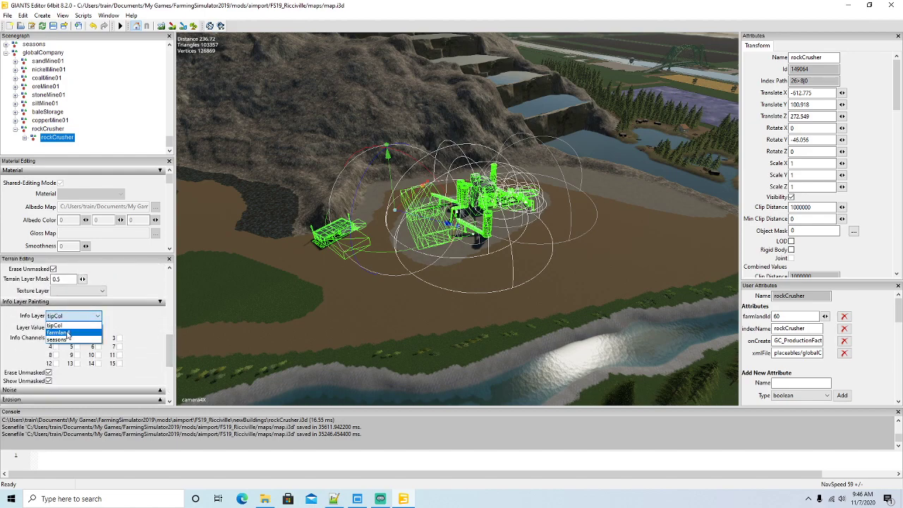
left_click(63, 335)
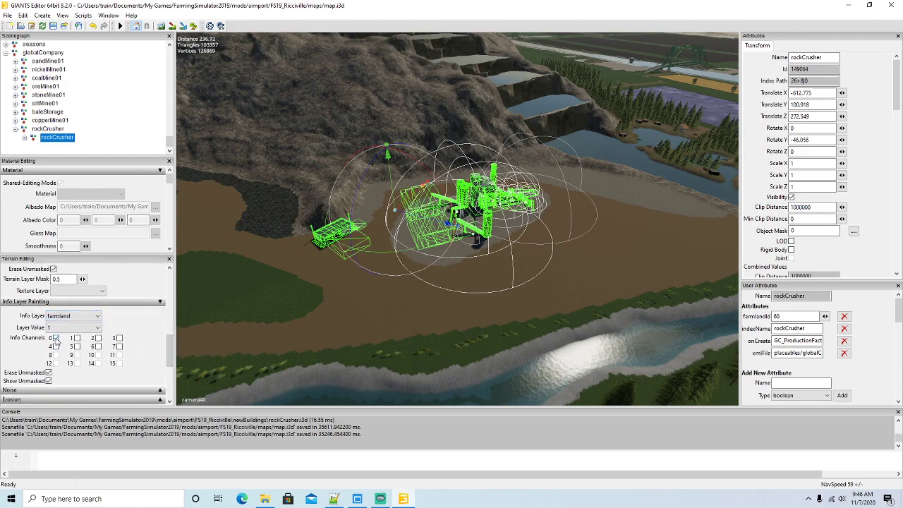
left_click(120, 339)
left_click(56, 347)
left_click(77, 347)
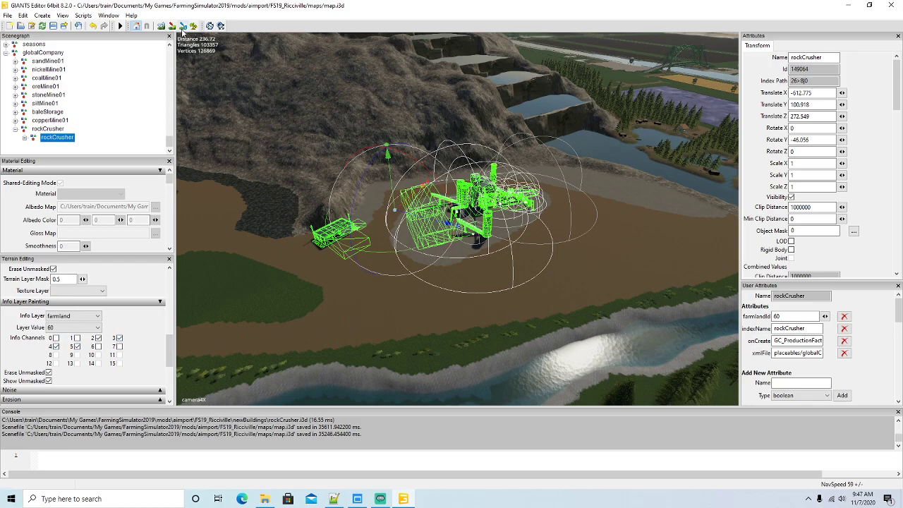
Step: Paint farmland 60 along the plot border beside the rock crusher's detached part down toward the river, and save the map scene
left_click(183, 26)
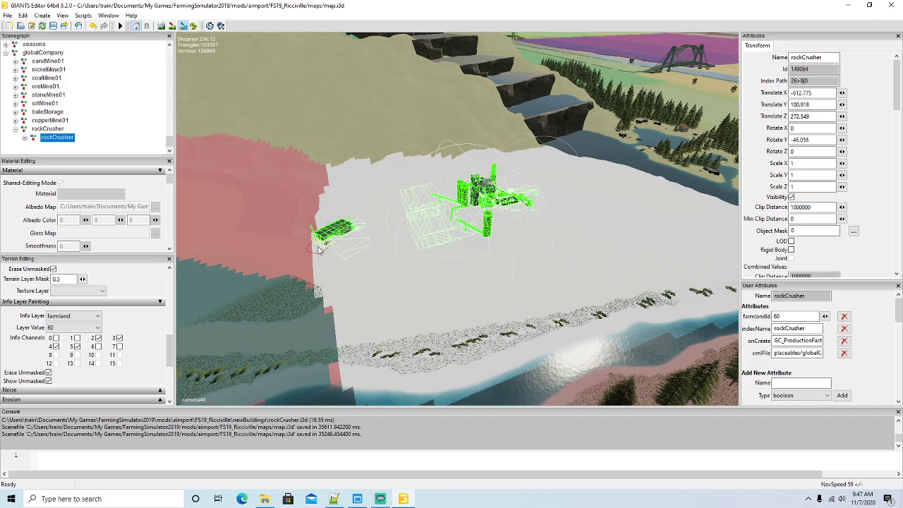
mouse_move(315, 245)
left_mouse_down()
mouse_move(333, 309)
mouse_move(330, 261)
mouse_move(357, 356)
mouse_move(344, 373)
left_mouse_up()
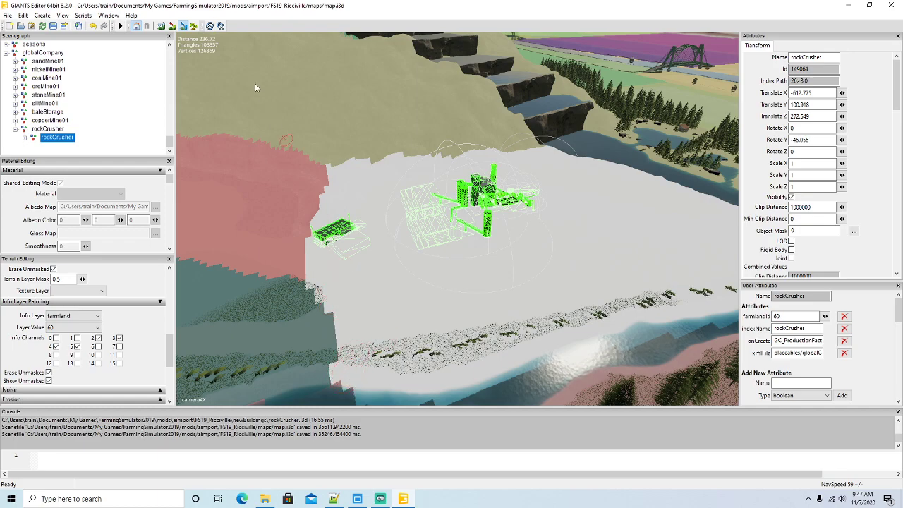
left_click(184, 28)
mouse_move(404, 264)
left_mouse_down("alt")
mouse_move(432, 271)
mouse_move(419, 269)
left_mouse_up("alt")
left_click(53, 25)
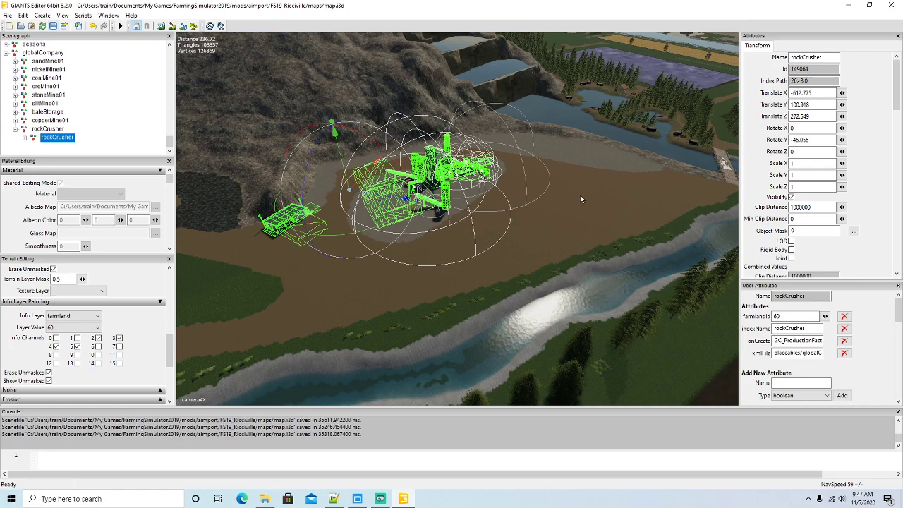
Step: Leave the map editor, check the active mod folder in FS19_MFS+, and launch Farming Simulator 19
left_click(851, 8)
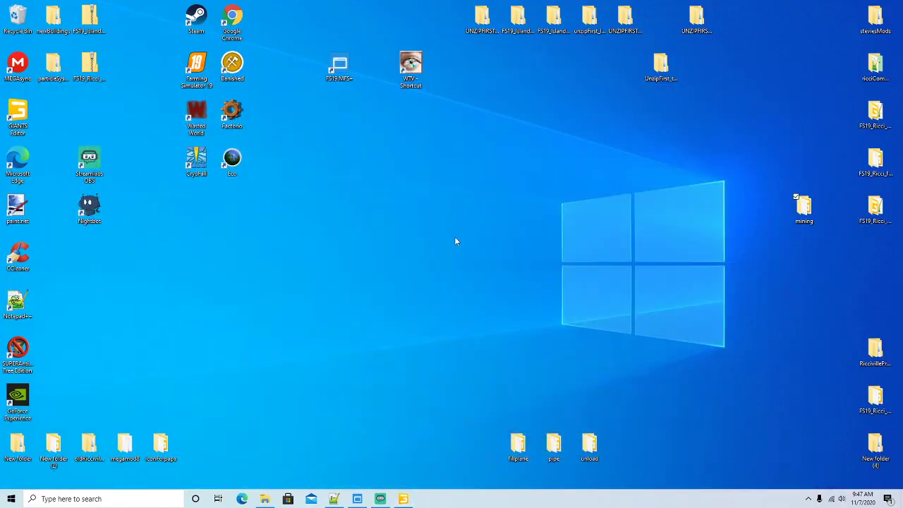
left_click(357, 499)
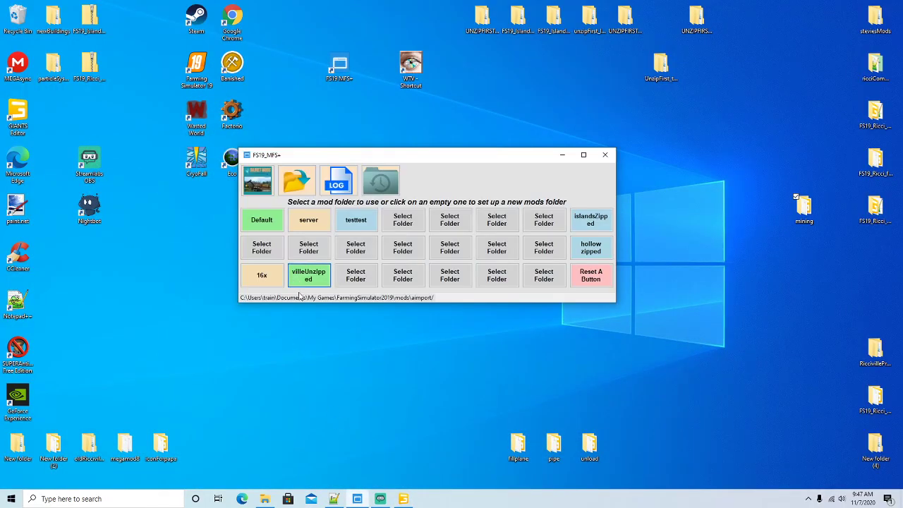
right_click(199, 68)
left_click(208, 77)
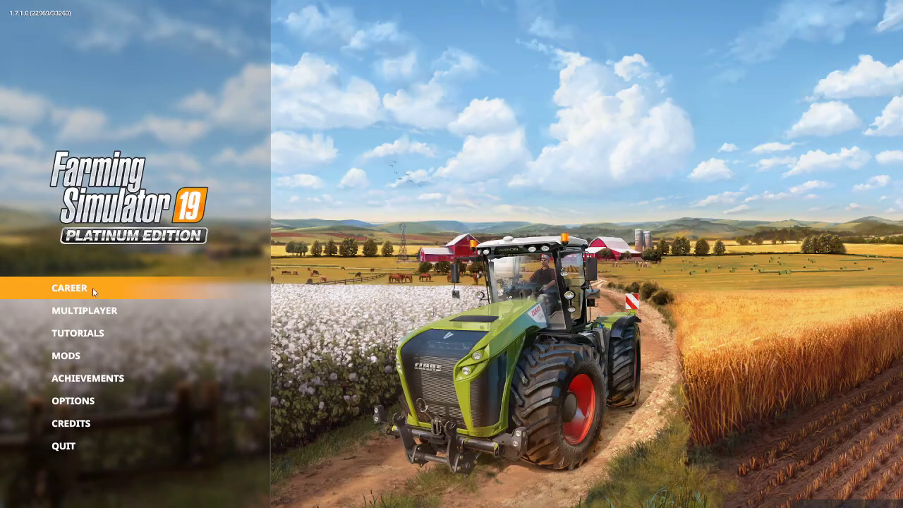
Step: Start a new career as New farmer on the FS19_Ricciville map with the default character and enter the game
left_click(96, 289)
left_click(182, 381)
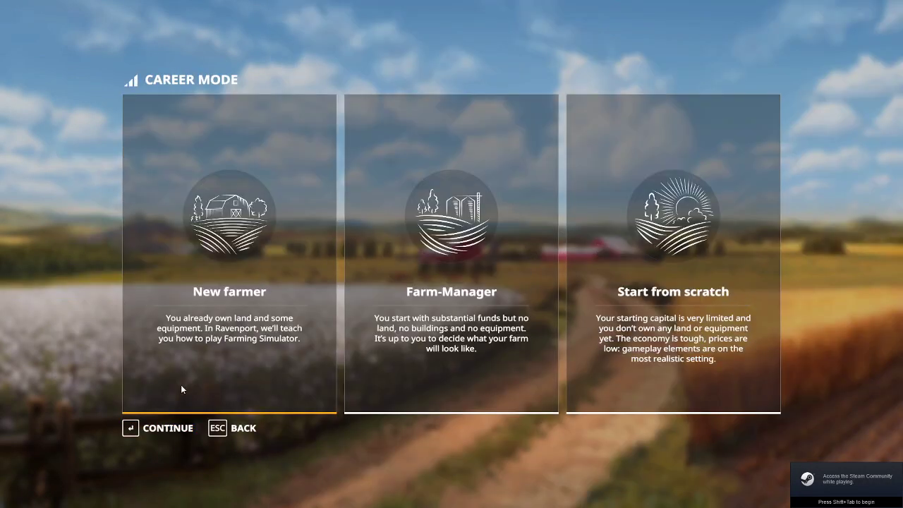
left_click(174, 429)
key("Right")
left_click(174, 429)
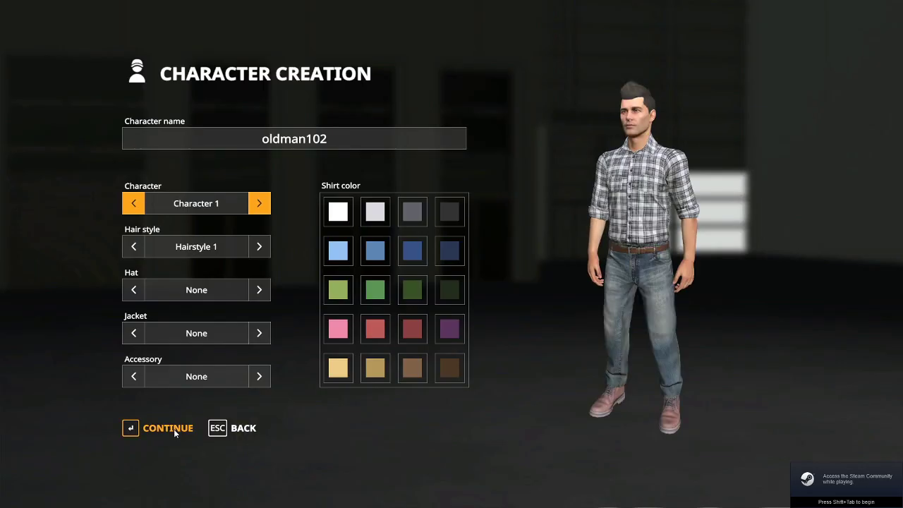
left_click(173, 429)
left_click(163, 430)
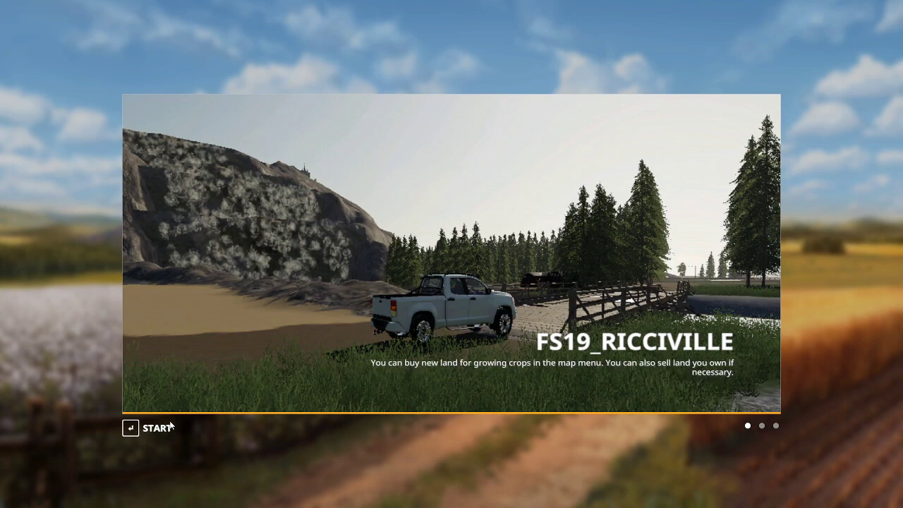
left_click(156, 432)
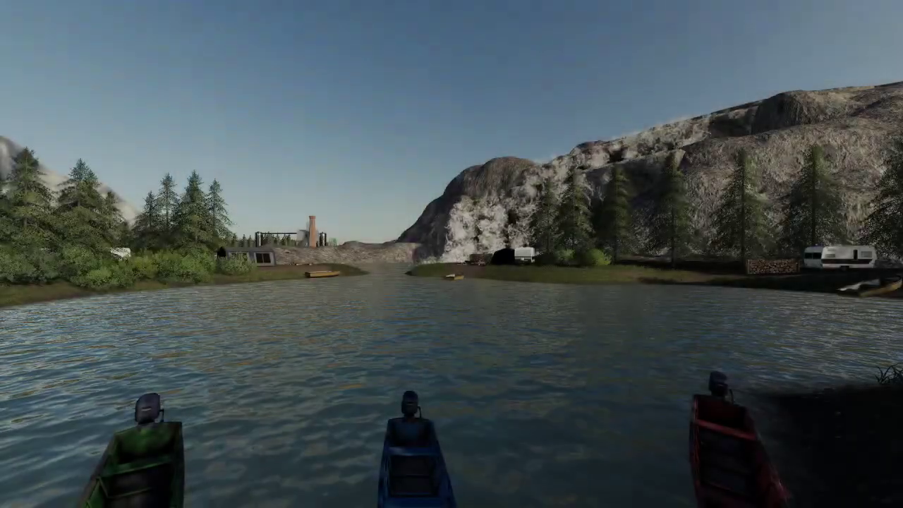
left_click(451, 254)
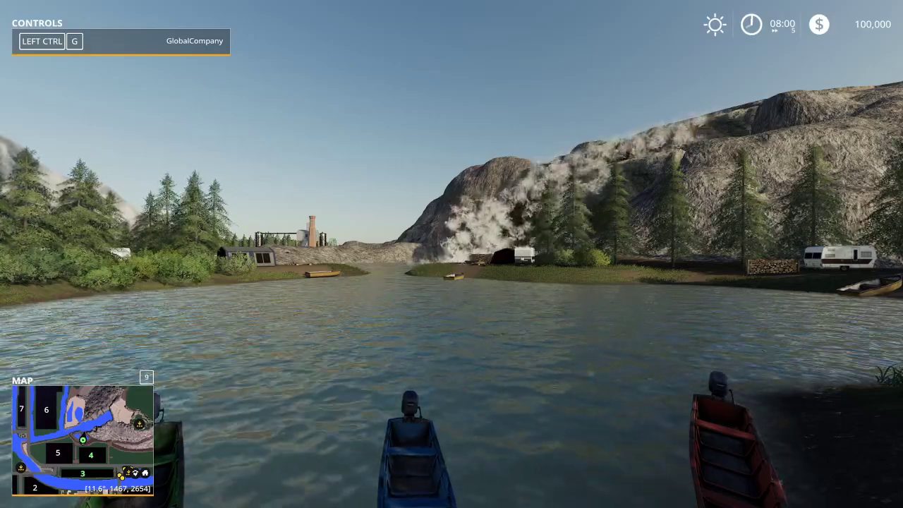
Step: Add 50000000 in money and set the player speed multiplier to 4x, switched on with its warning off
key("ctrl+e")
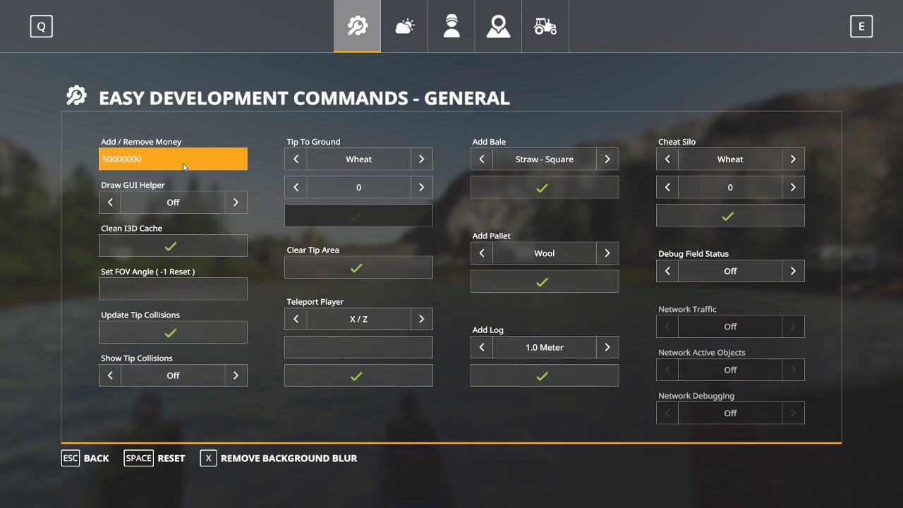
left_click(444, 29)
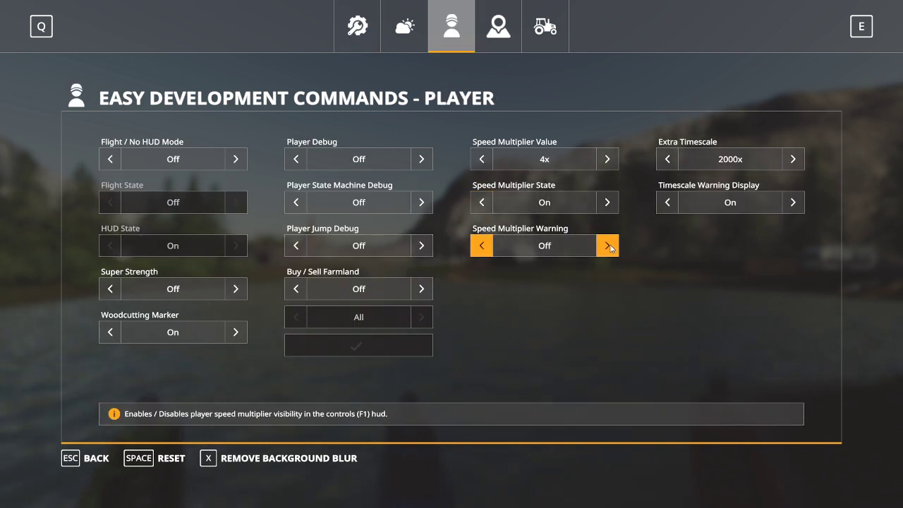
key("Escape")
Step: Walk from the boats along the dirt road to the rock crusher site east of field 6
key("w")
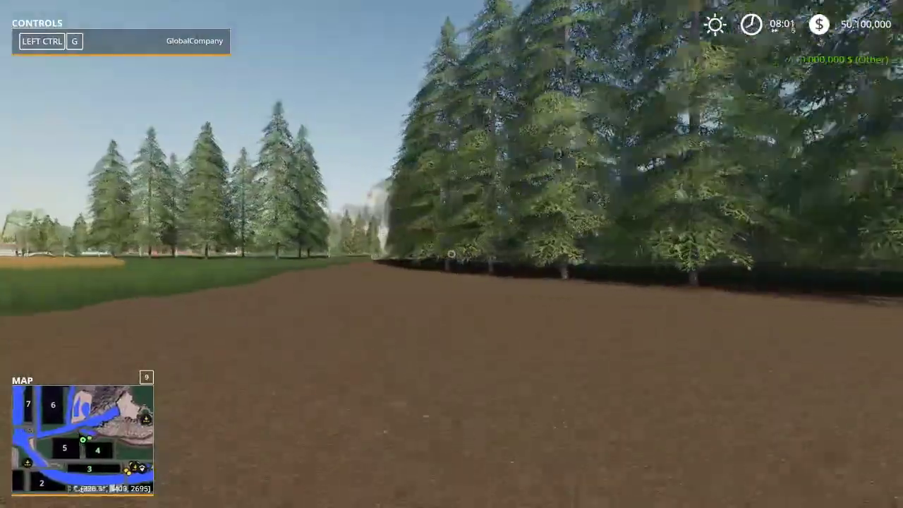
key("w")
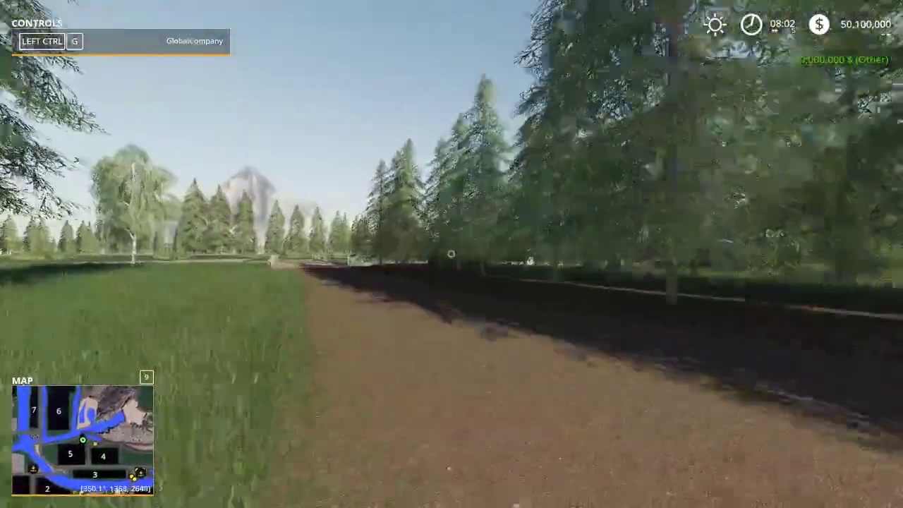
key("w")
key("w")
key("w")
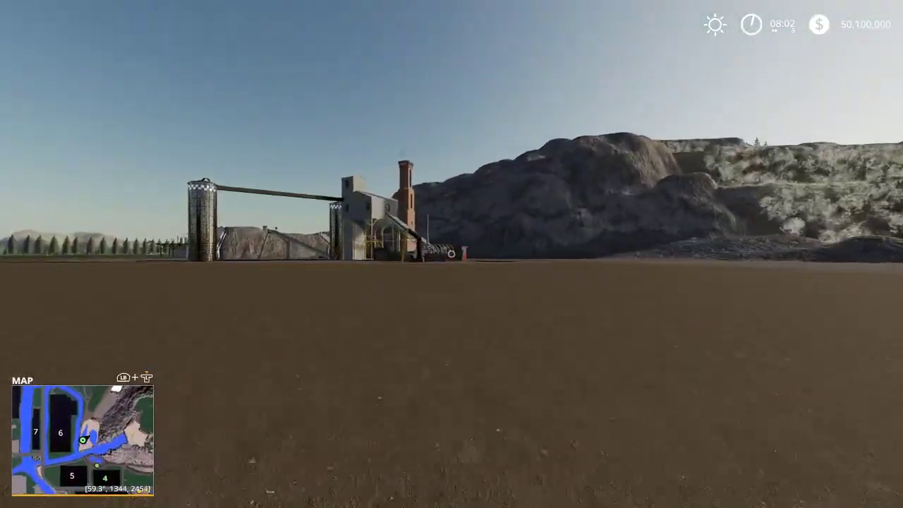
key("w")
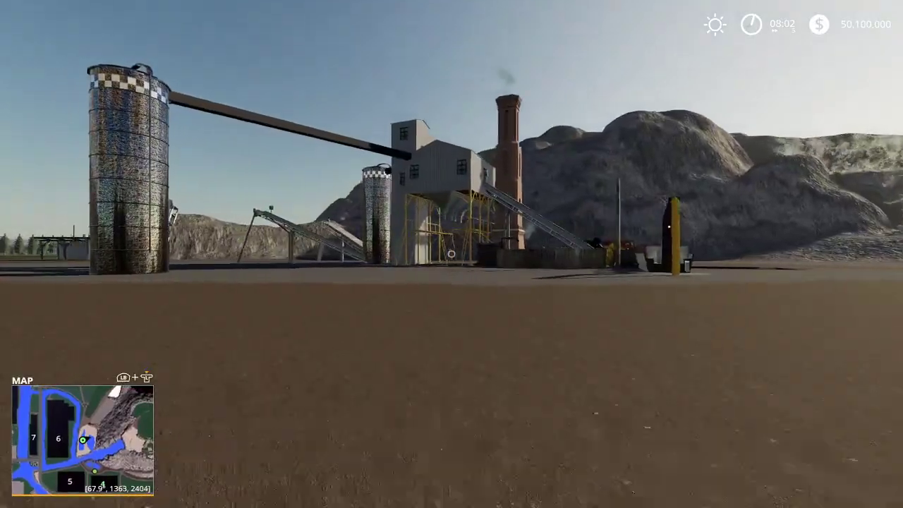
key("w")
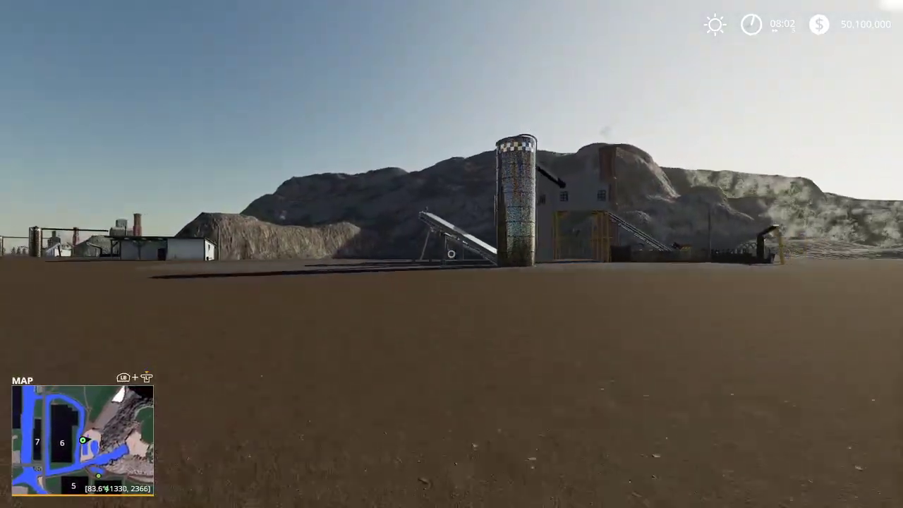
Step: Buy the rock crusher's land parcel east of field 6 on the map and return to the game
key("Escape")
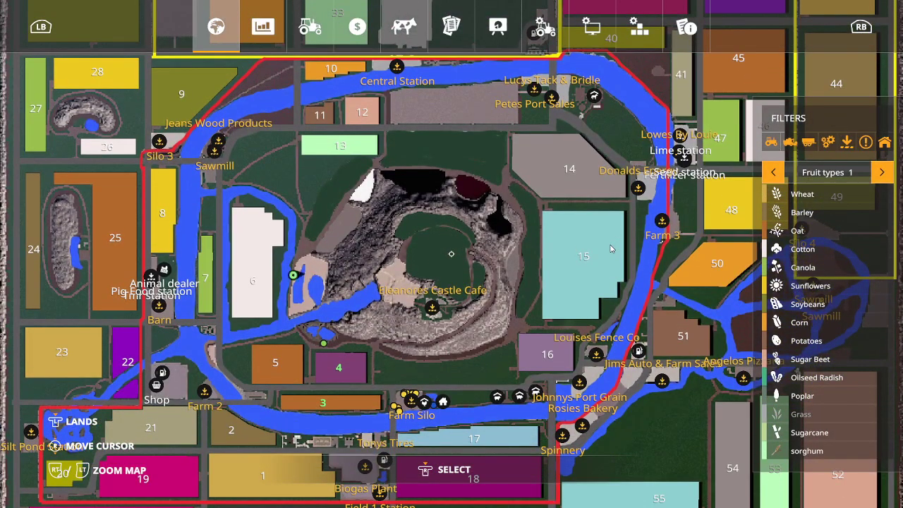
left_click(67, 419)
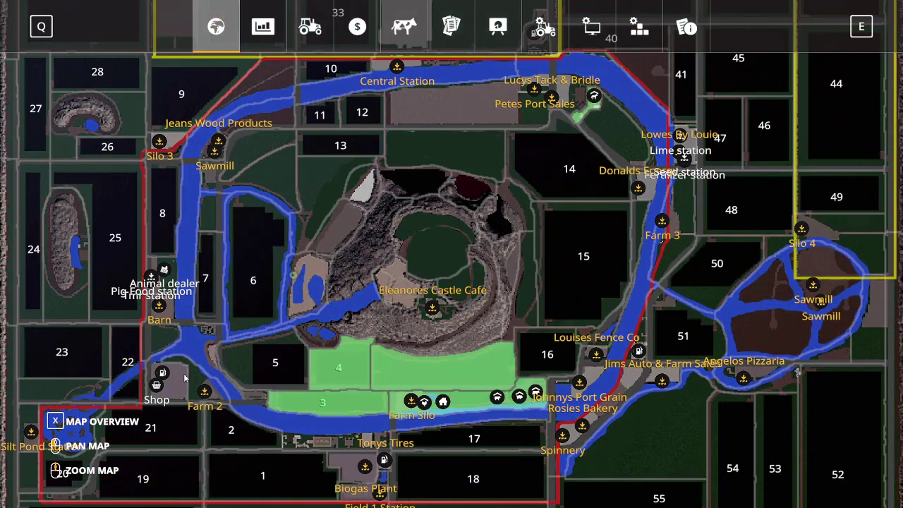
left_click(300, 301)
left_click(462, 469)
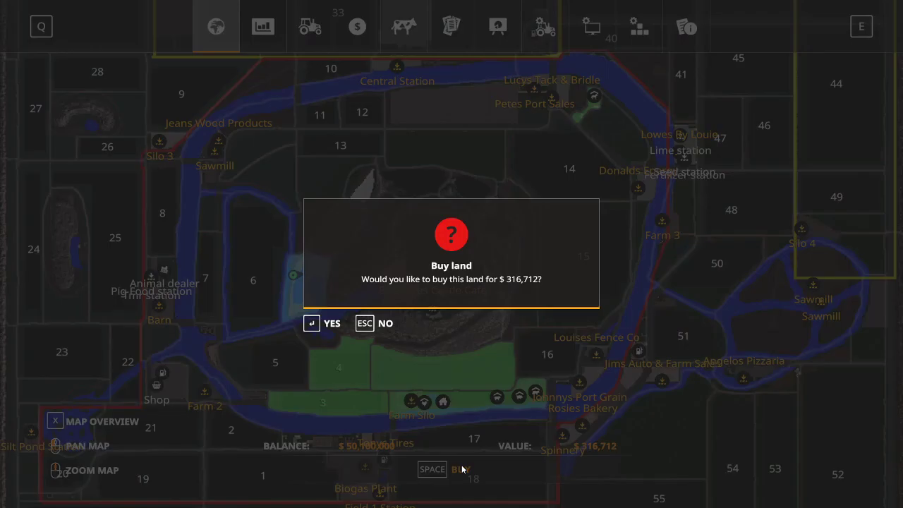
left_click(329, 325)
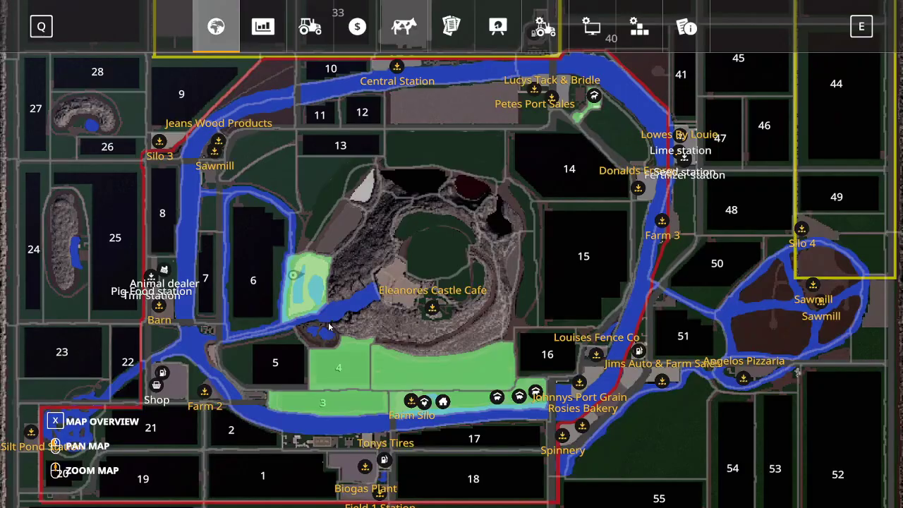
key("Escape")
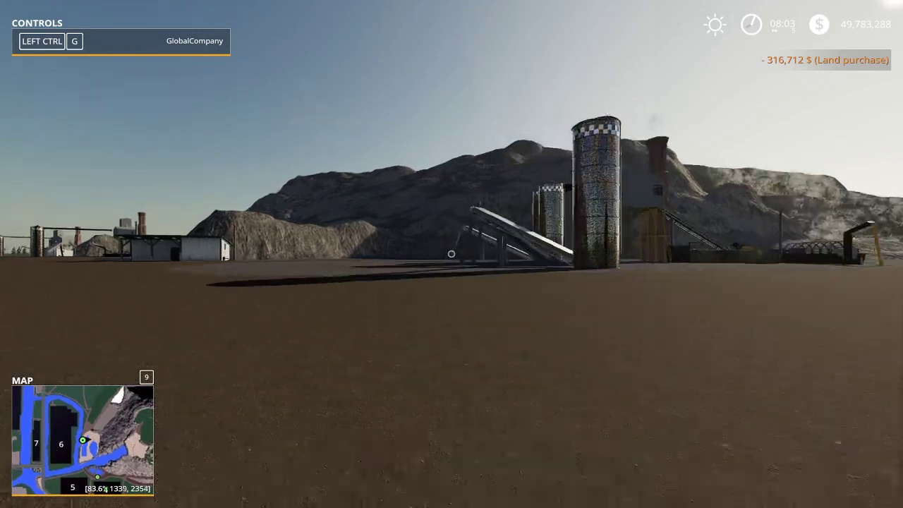
Step: Examine the raw materials and products of the rock crusher's rock and gravel & stone production lines at its building
key("w")
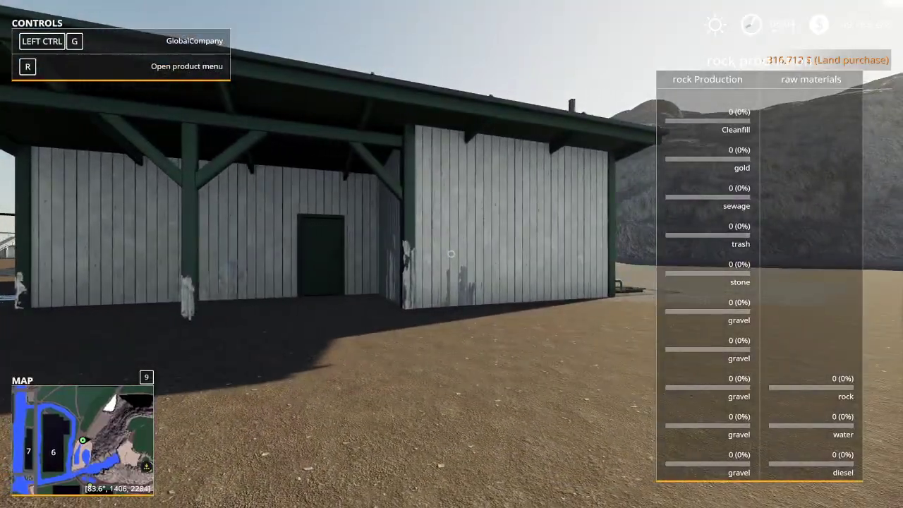
key("r")
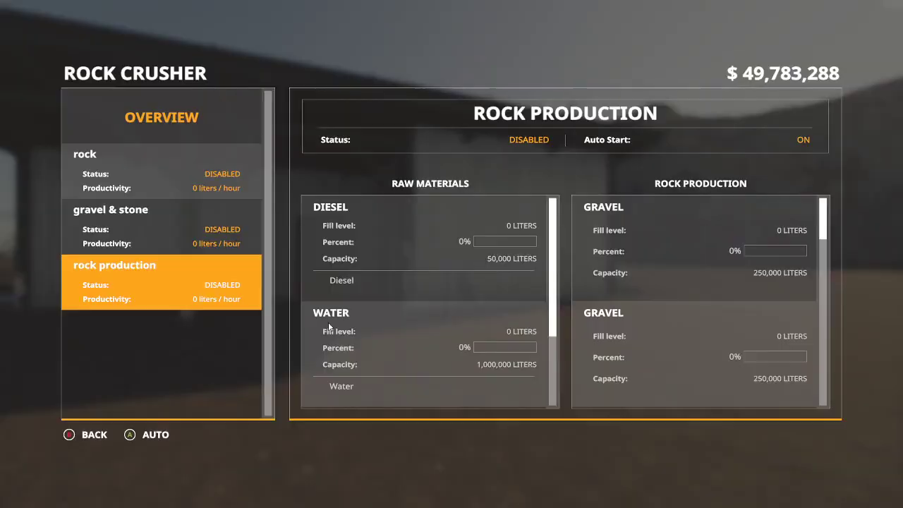
left_click(179, 185)
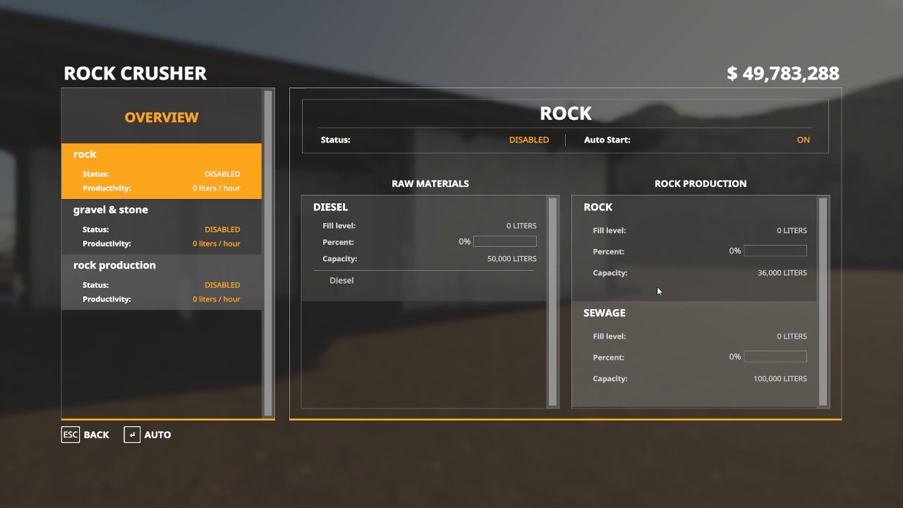
left_click(163, 233)
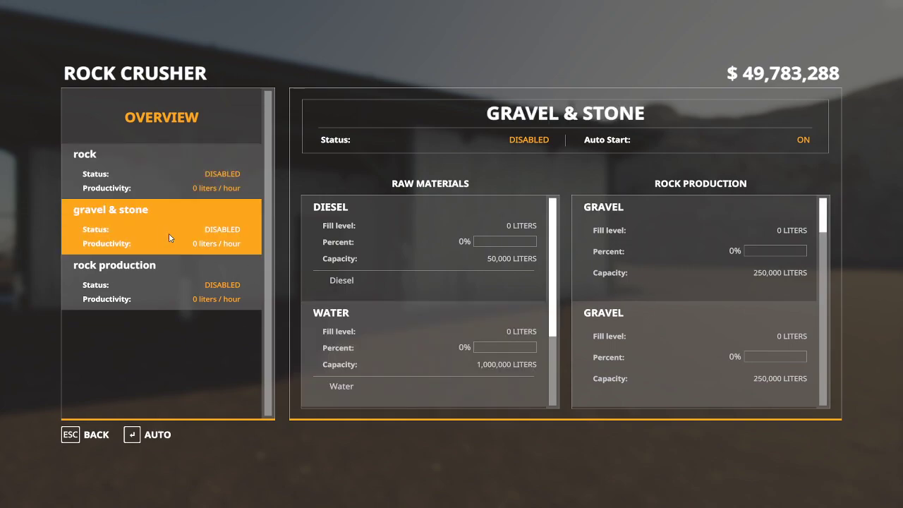
scroll(372, 274, "down", 1)
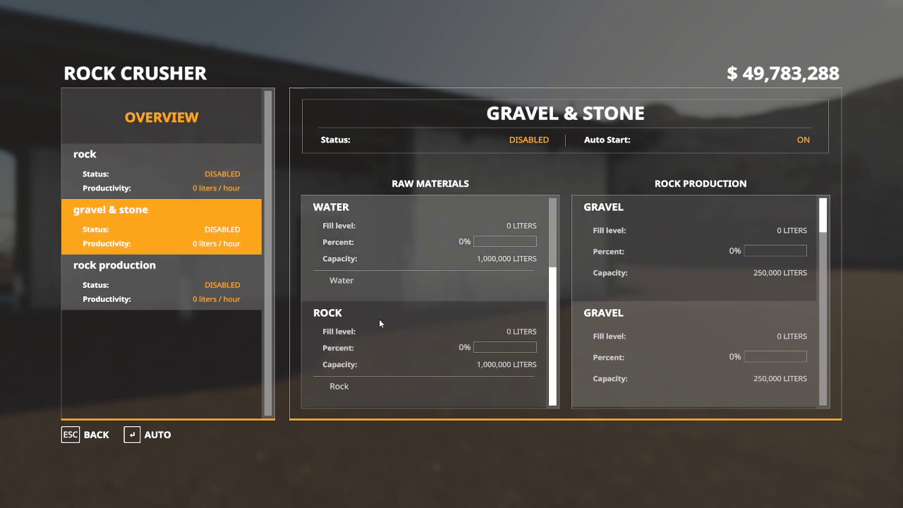
scroll(653, 281, "down", 1)
scroll(656, 276, "down", 3)
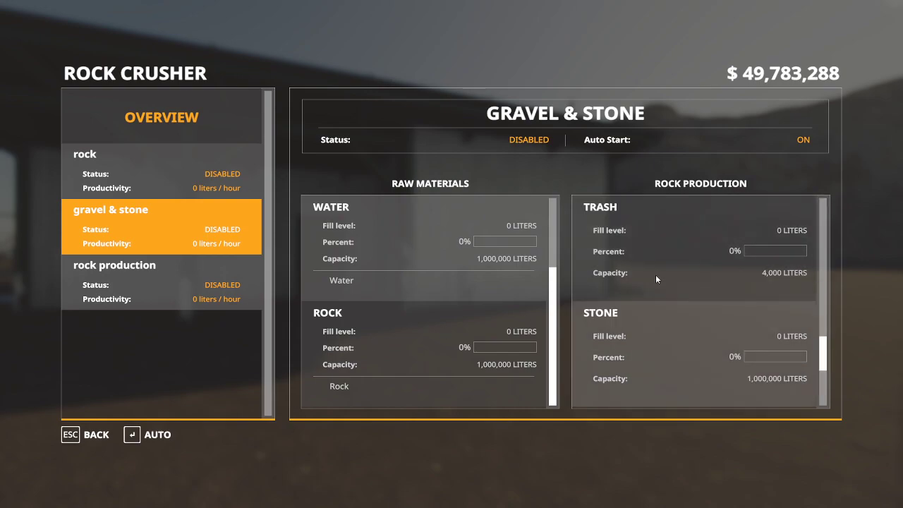
scroll(655, 280, "down", 2)
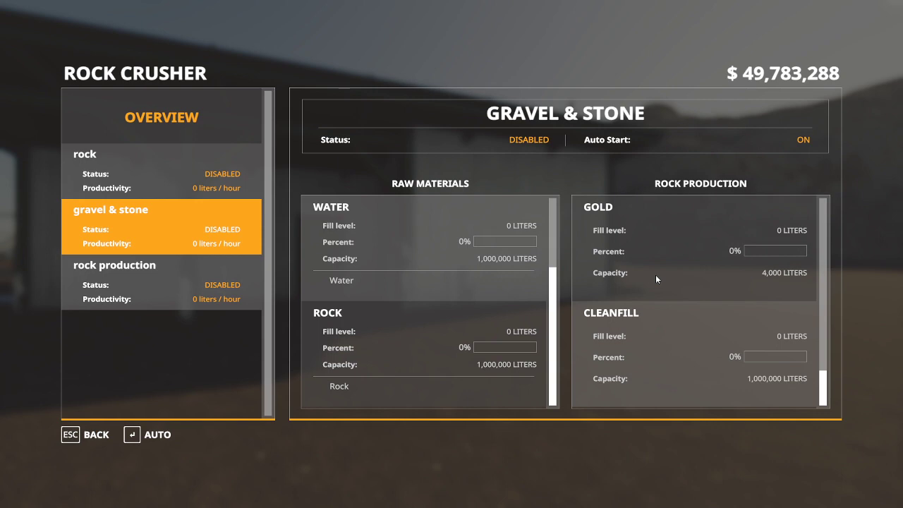
key("Escape")
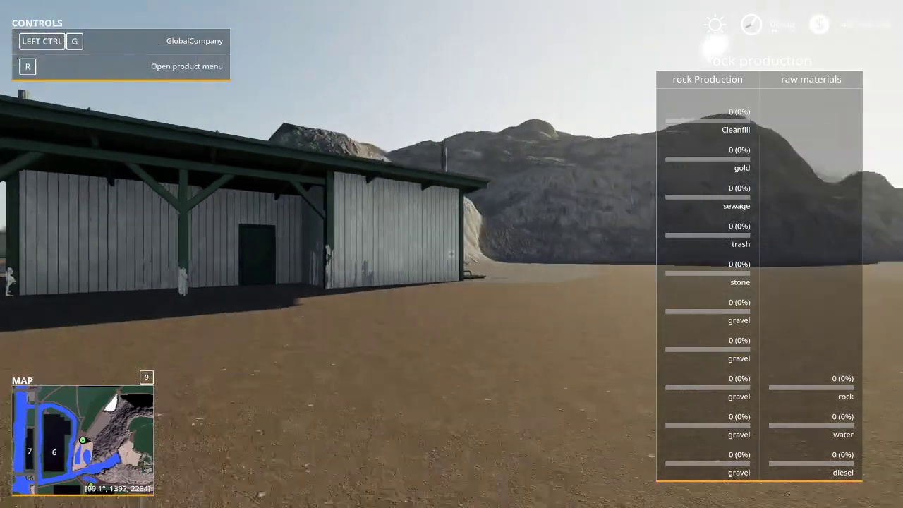
Step: Move to open ground near the plant and lease a Kenworth K100 Daycab from the shop's trucks
key("d")
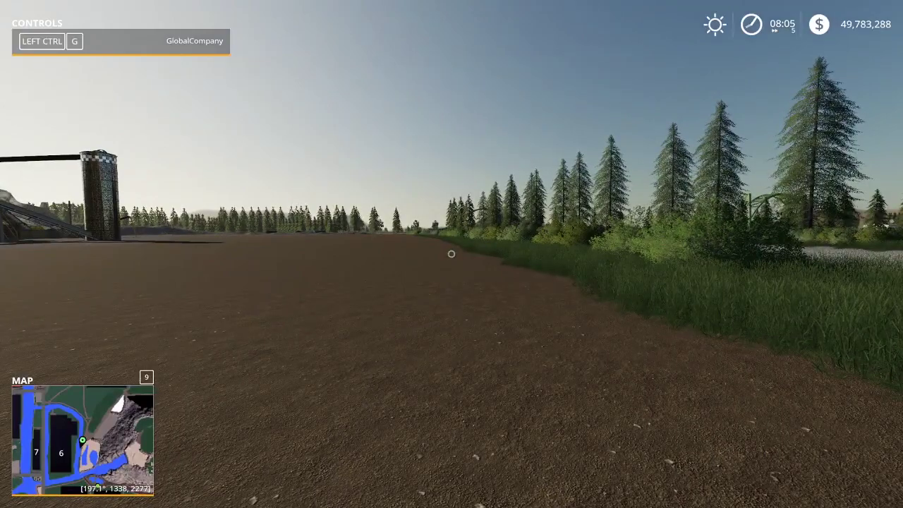
key("s")
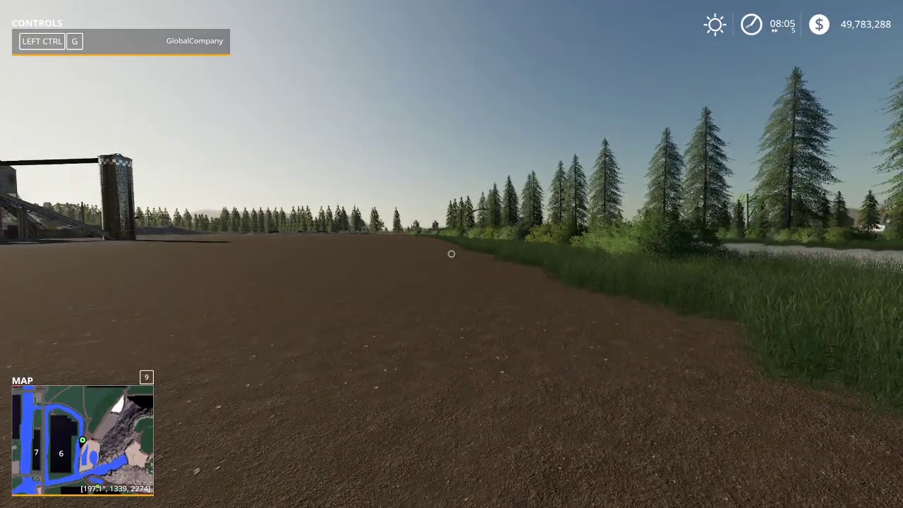
key("p")
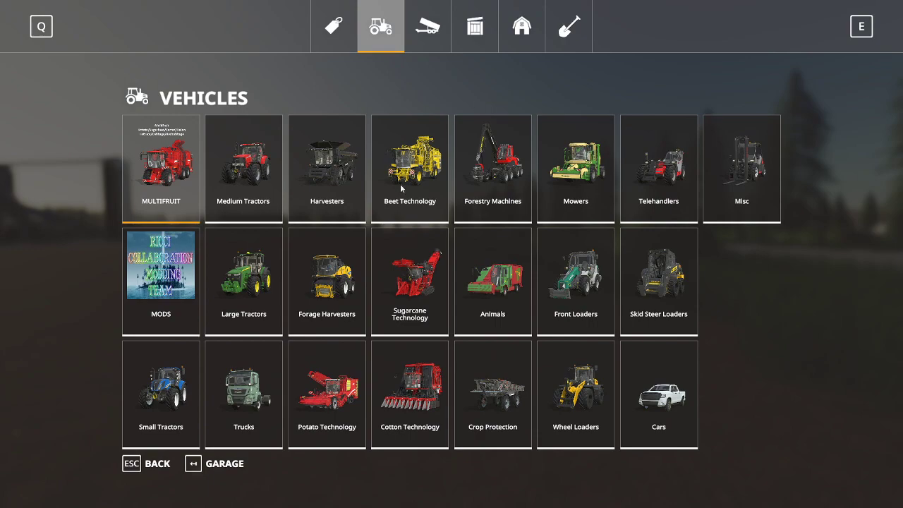
left_click(243, 410)
scroll(398, 270, "down", 5)
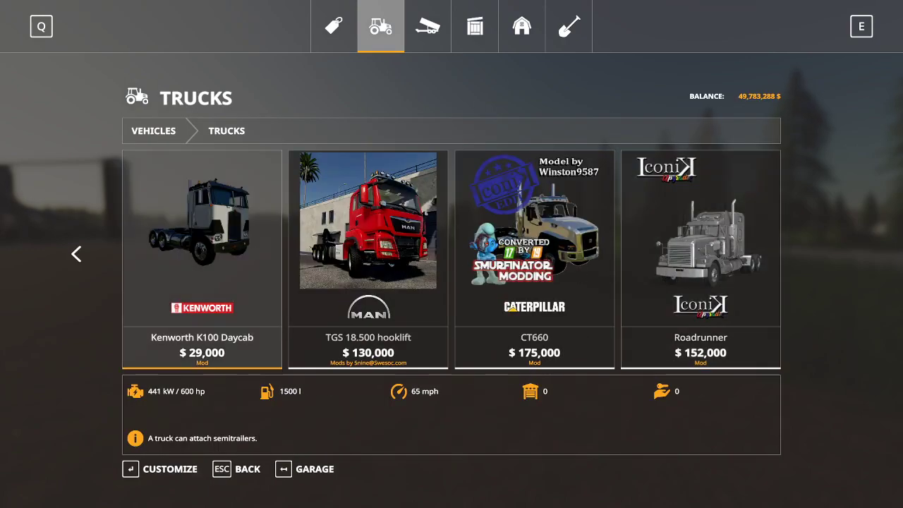
left_click(253, 249)
key("space")
left_click(329, 324)
left_click(319, 321)
key("Escape")
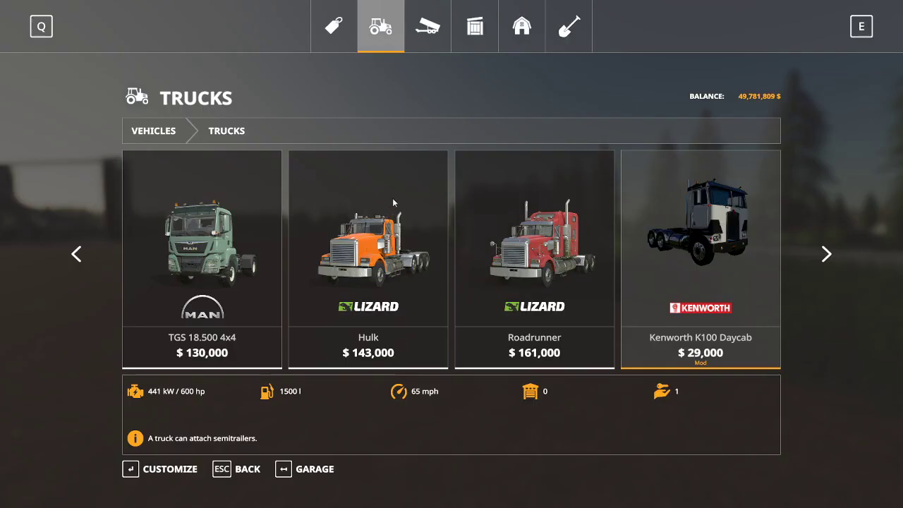
Step: Find the FS19_RICCIVILLE_TANKER among the shop's trailers and lease it with the Standard design
left_click(438, 31)
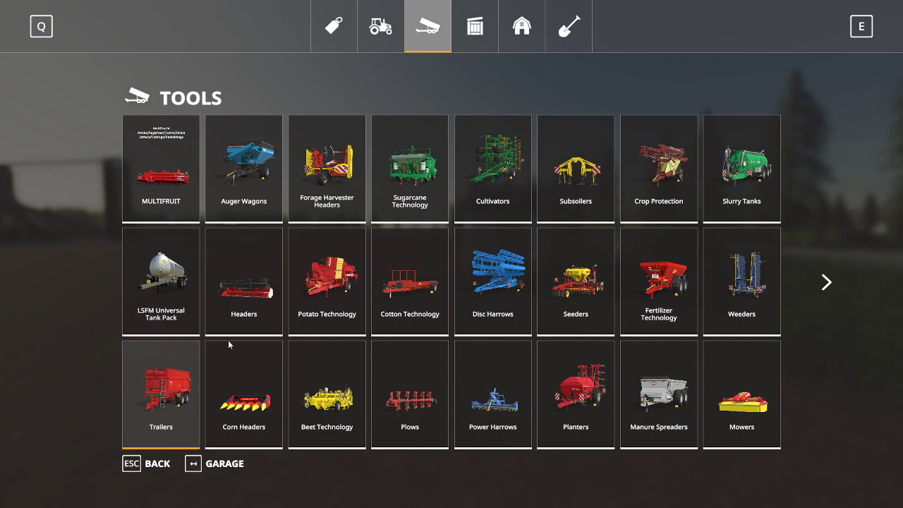
left_click(167, 370)
scroll(360, 259, "down", 2)
scroll(360, 260, "down", 10)
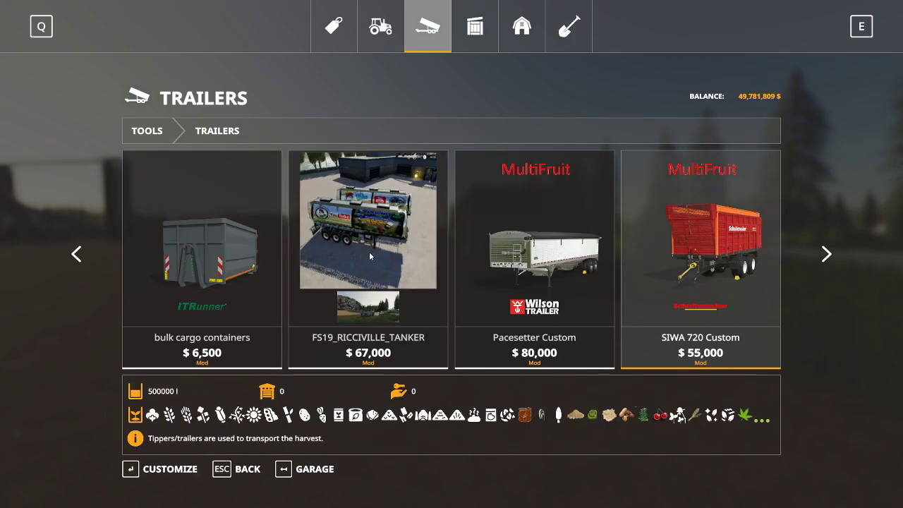
left_click(369, 251)
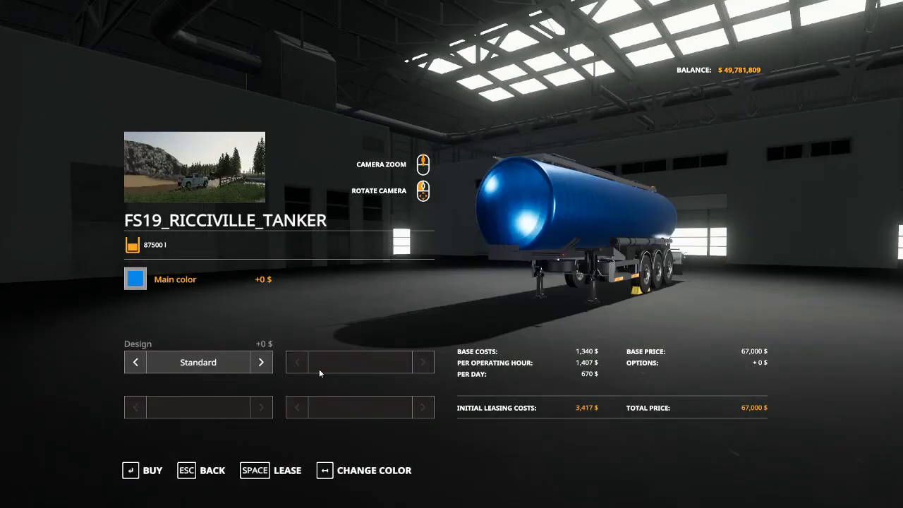
left_click(286, 471)
left_click(328, 326)
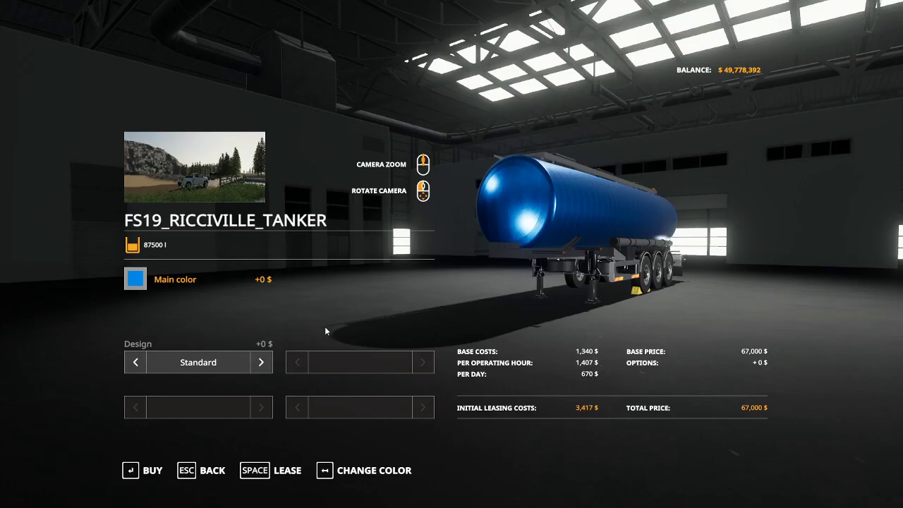
Step: Return to the trailer list and lease the Strautmann Slide on Tipper 5
left_click(211, 471)
scroll(393, 290, "down", 4)
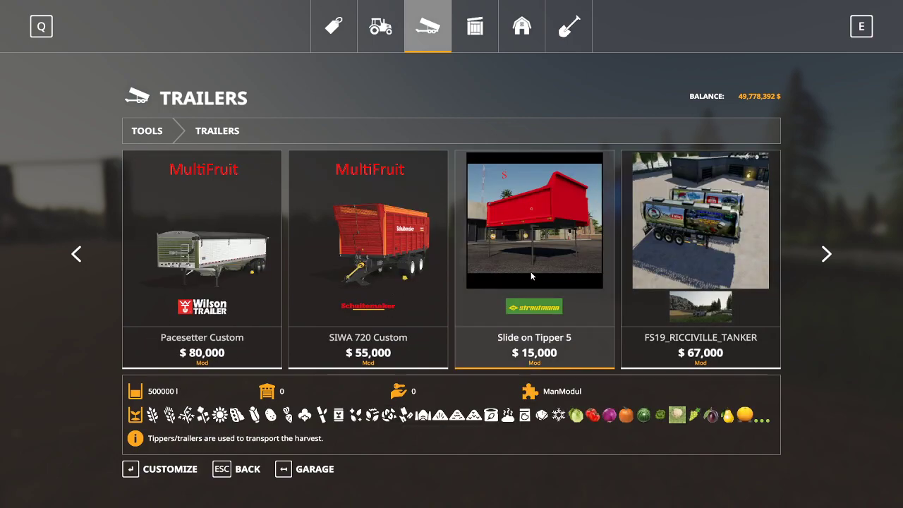
left_click(531, 276)
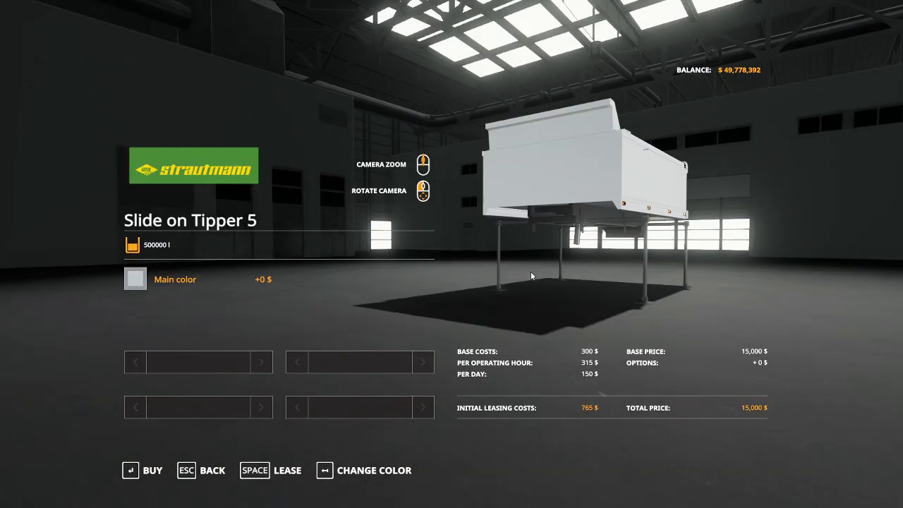
left_click(277, 472)
left_click(329, 326)
left_click(328, 322)
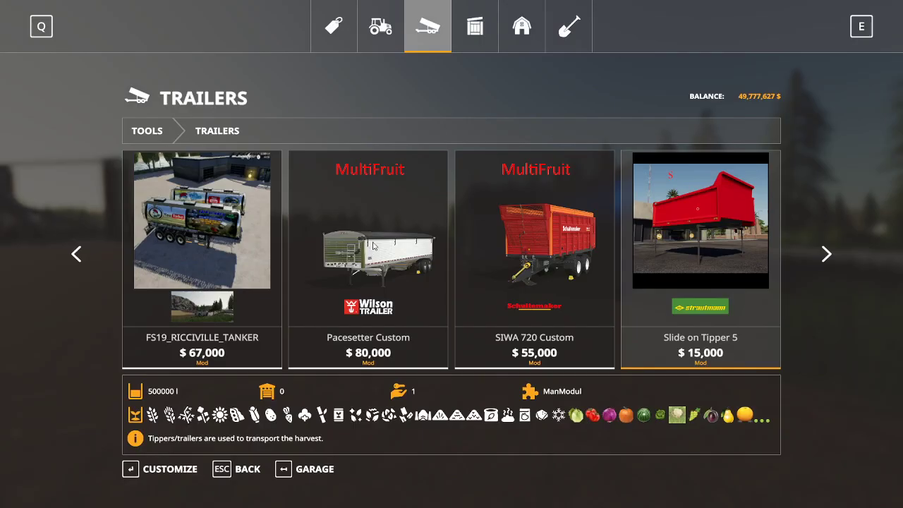
Step: Lease the Lizard Flatdeck from the mod vehicles with no attachers and Standard wheels, and return to the game
left_click(386, 47)
left_click(178, 270)
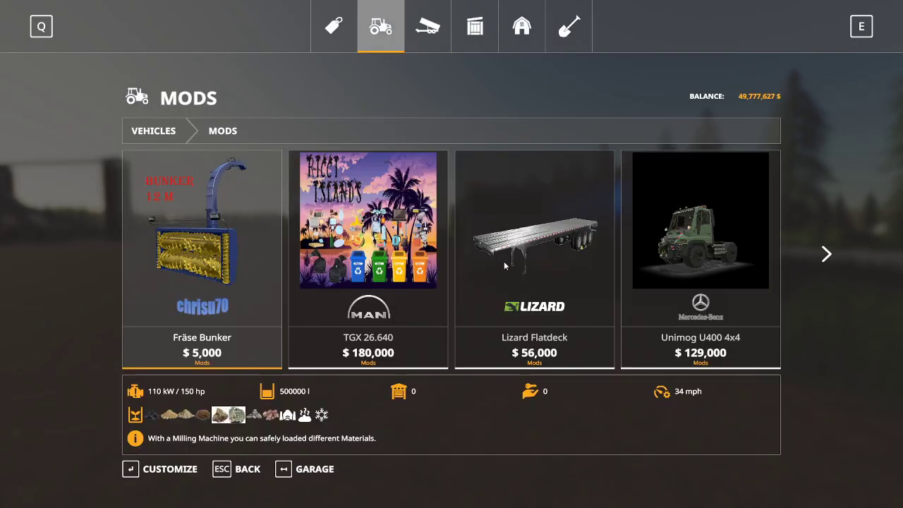
left_click(505, 264)
left_click(286, 470)
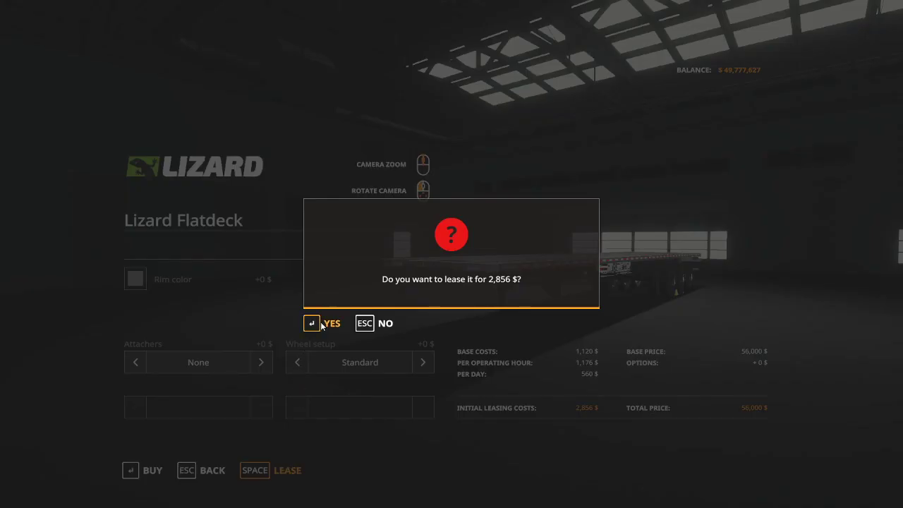
left_click(326, 323)
key("Escape")
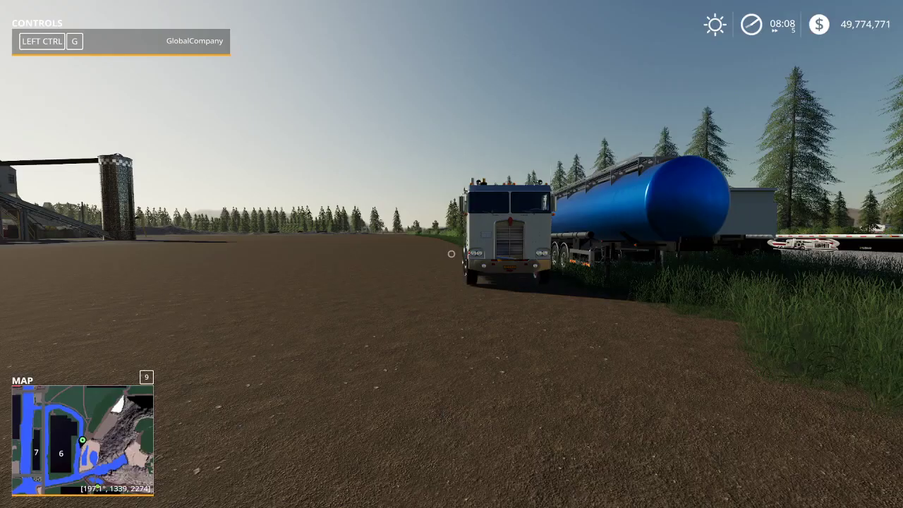
Step: Walk to the leased Kenworth, get in and couple it to the blue tanker
key("s")
key("d")
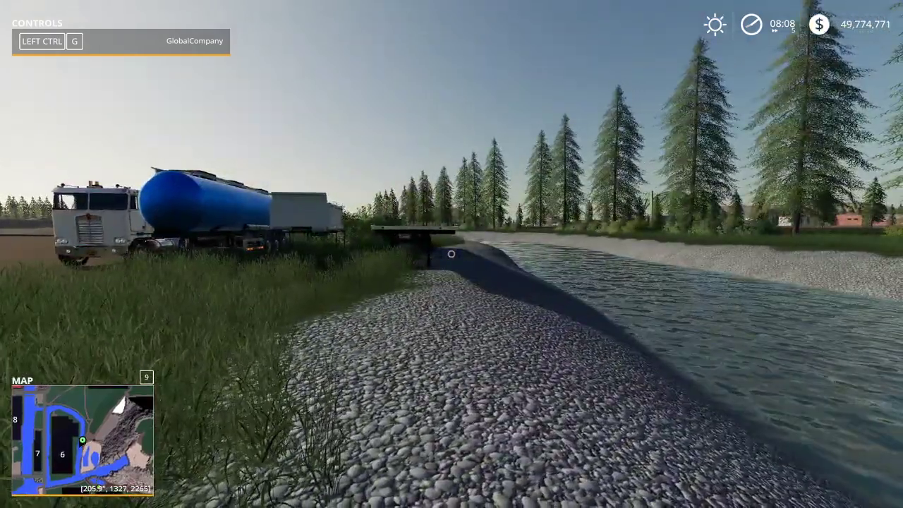
key("a")
key("w")
key("e")
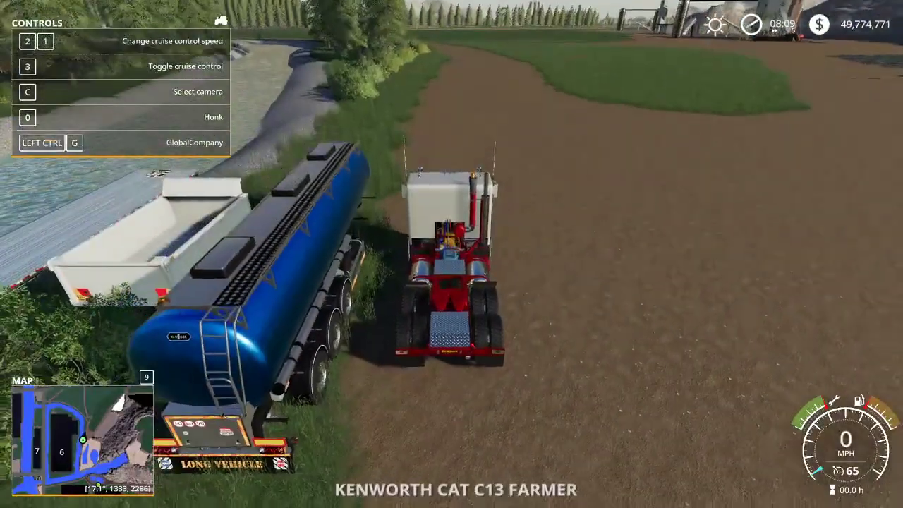
scroll(452, 254, "down", 5)
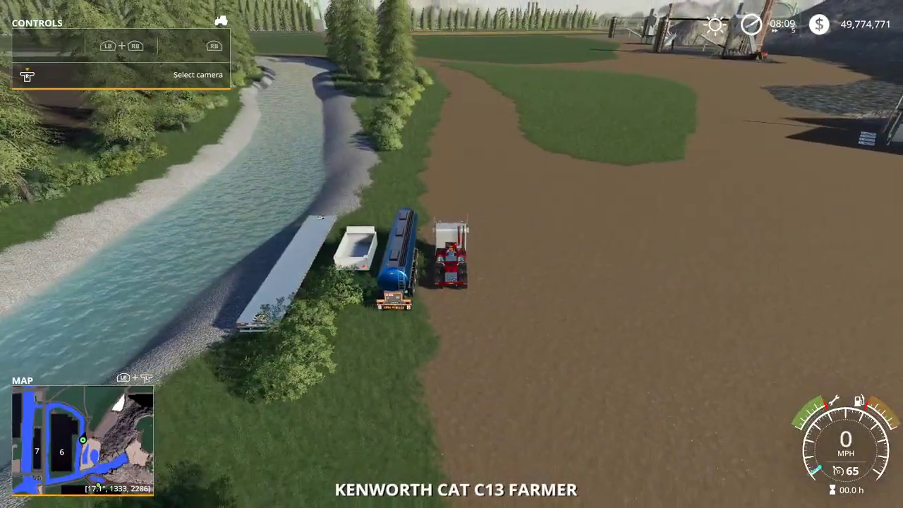
key("w")
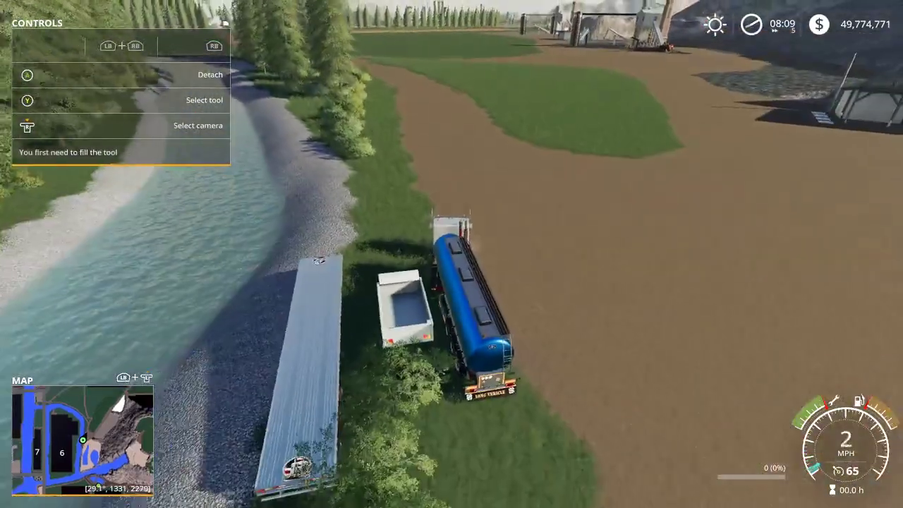
Step: Fill the coupled tanker with diesel through the Easy Development Commands vehicle settings and return to the game
key("ctrl+0")
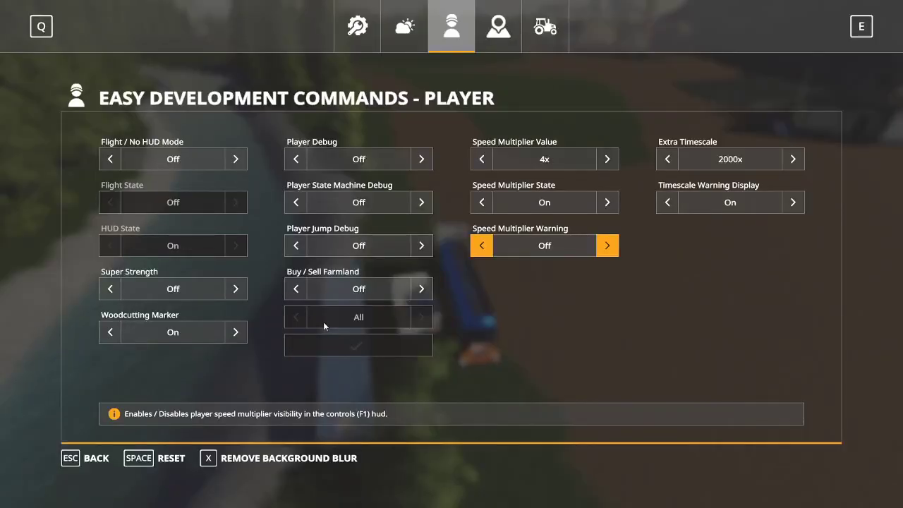
left_click(543, 24)
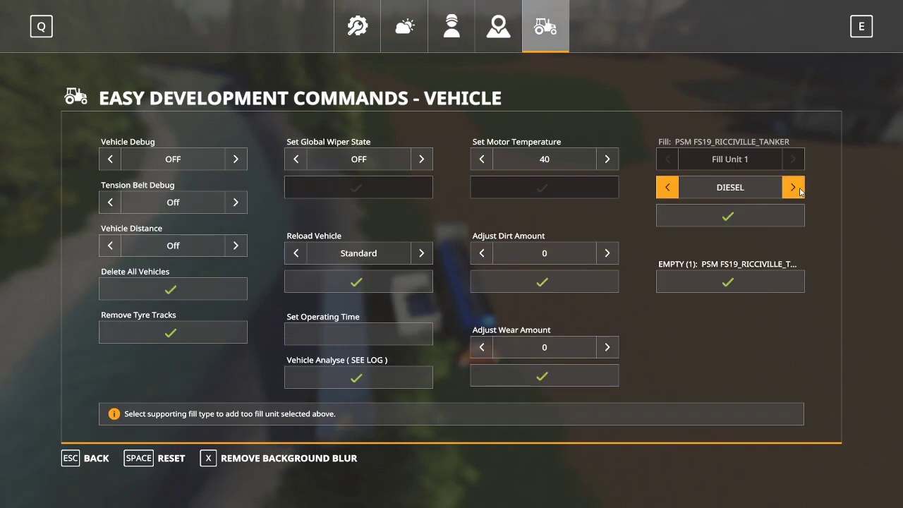
key("Escape")
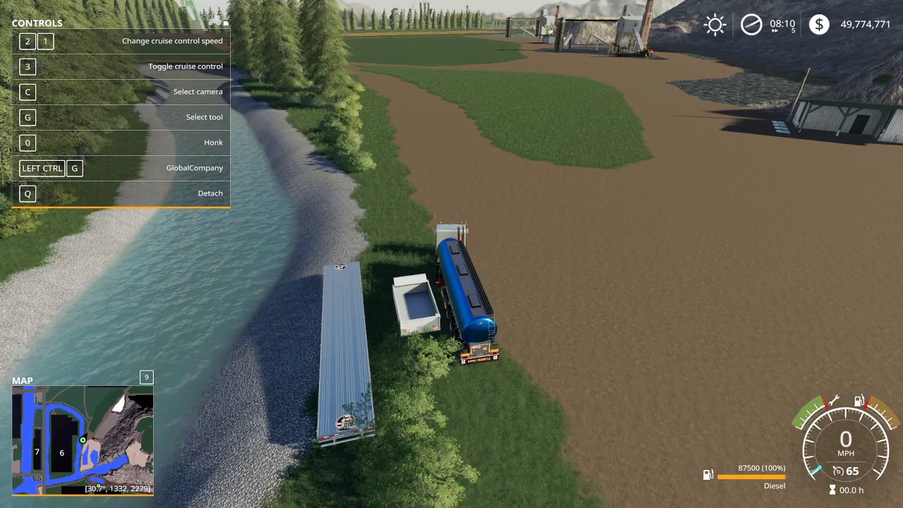
Step: Drive the diesel tanker across the yard to the rock crusher's marked unloading area by the red tanks and unload diesel
key("w")
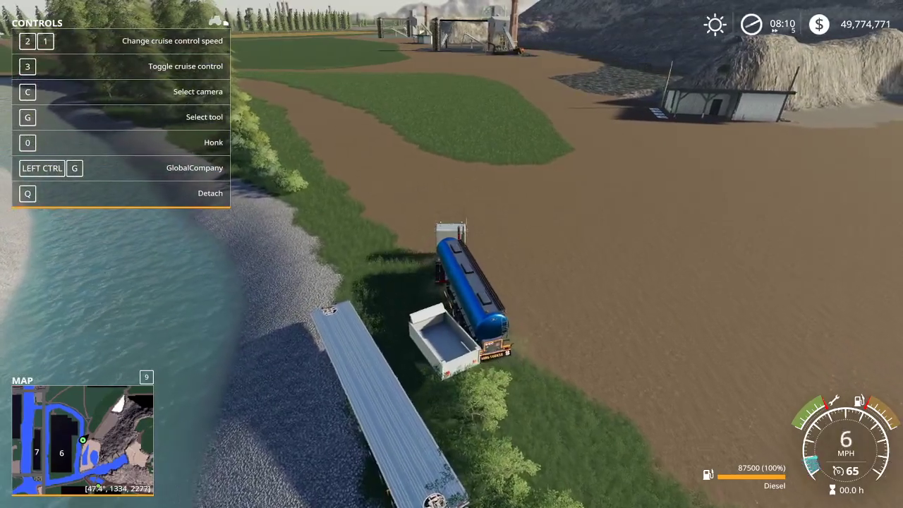
key("w")
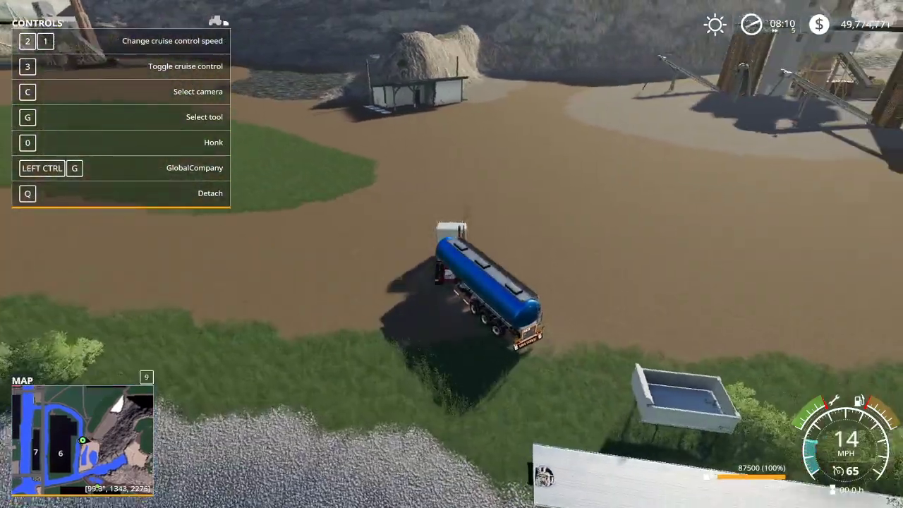
key("w")
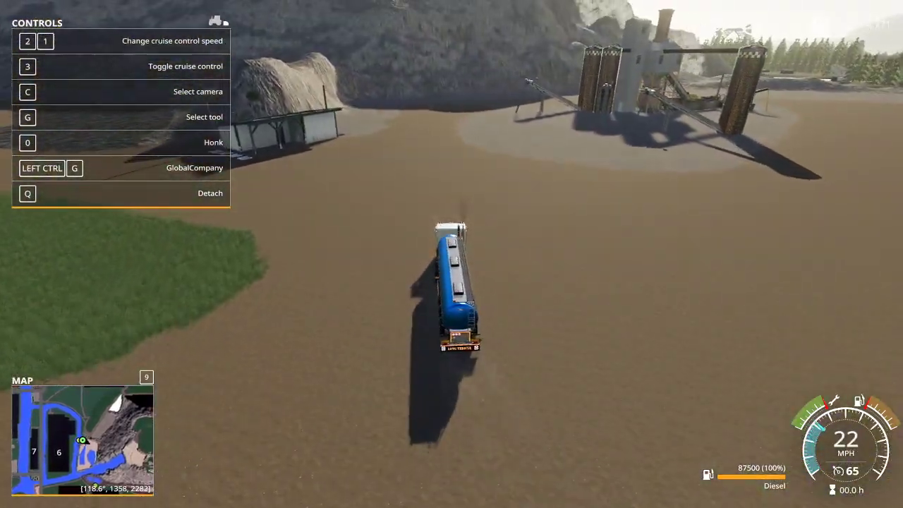
key("w")
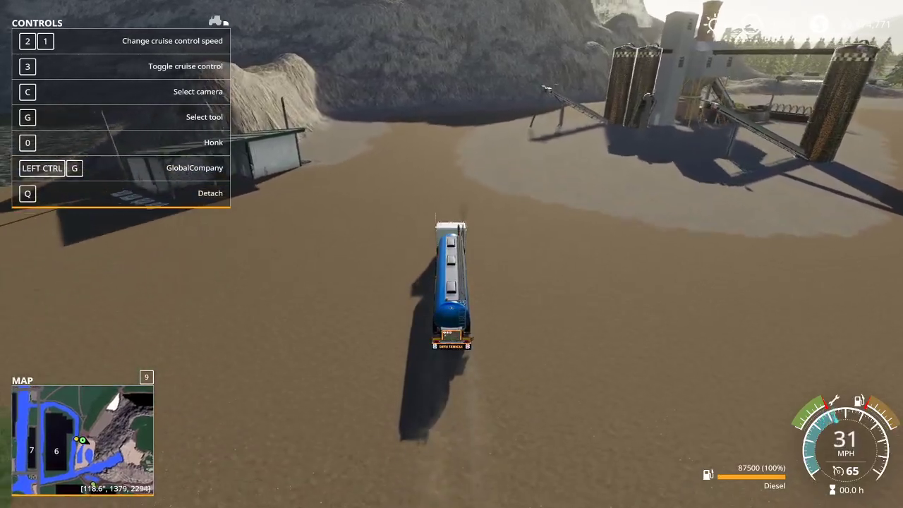
key("w")
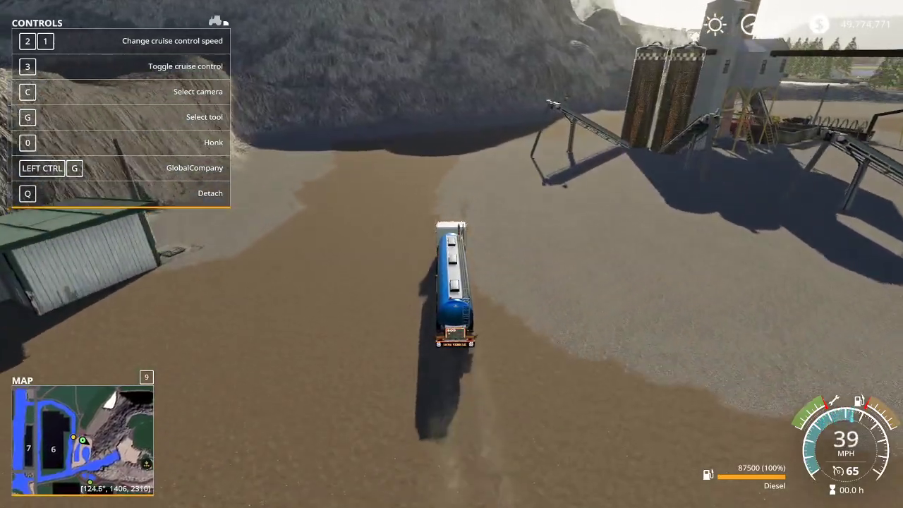
key("w")
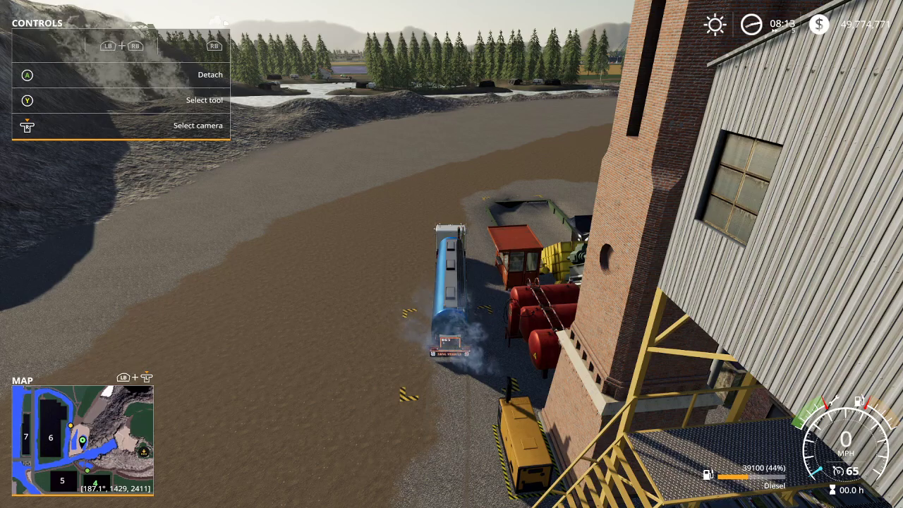
Step: Empty the tanker's remaining diesel and refill it with water through the Easy Development Commands vehicle settings
key("ctrl+KP_0")
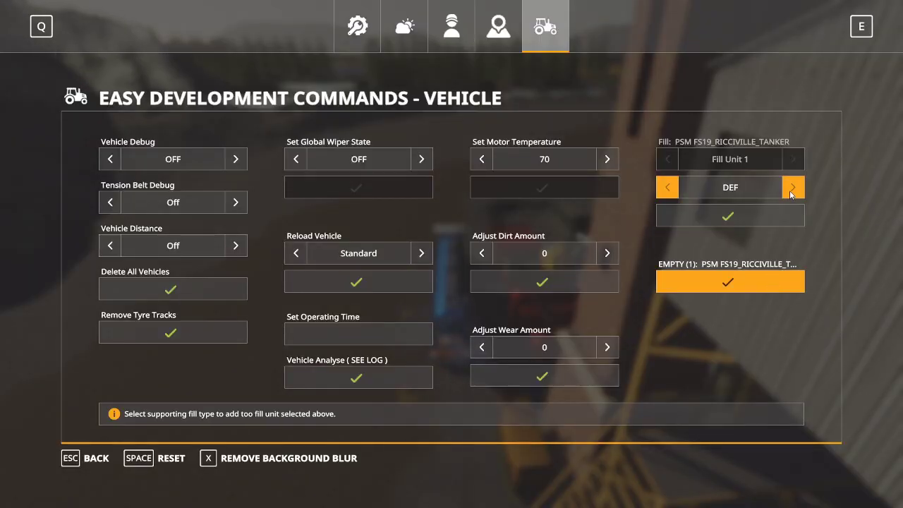
left_click(782, 217)
key("Escape")
Step: Drive the water tanker forward from the red tanks and around the outside of the rock crusher's fenced pen
key("w")
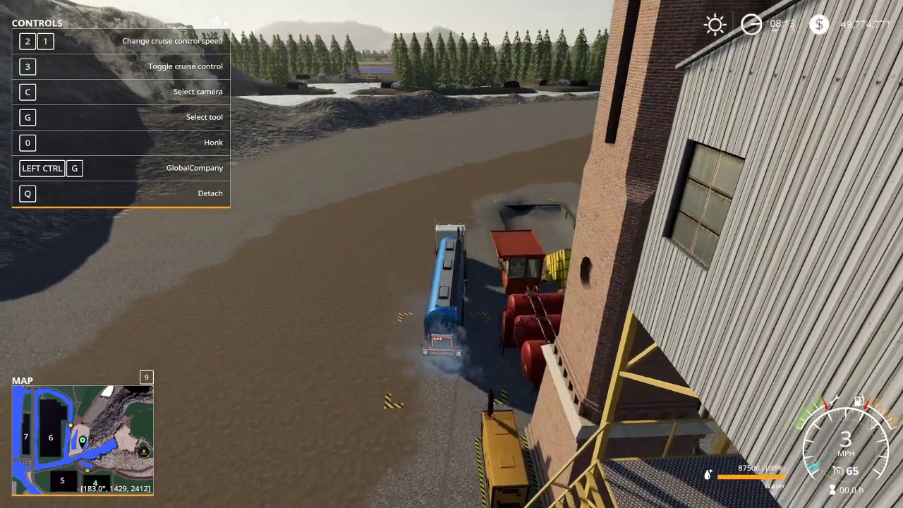
key("w")
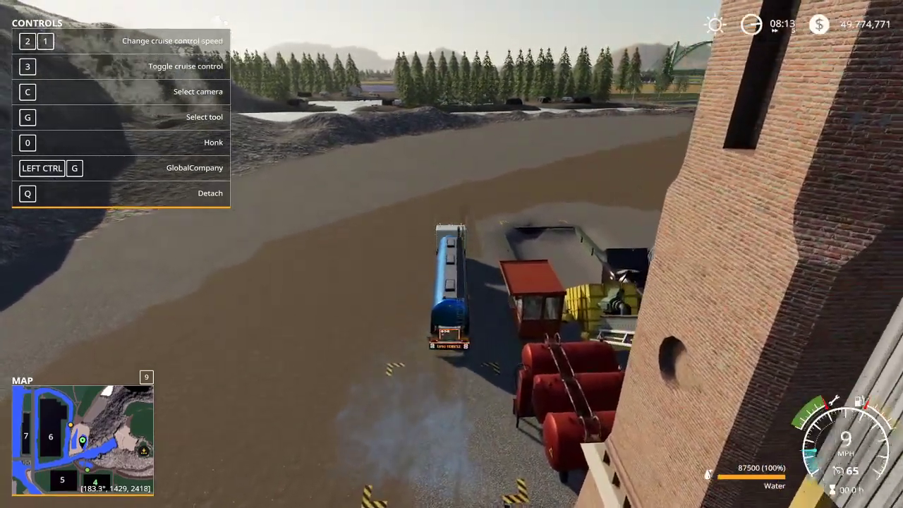
key("w")
key("a")
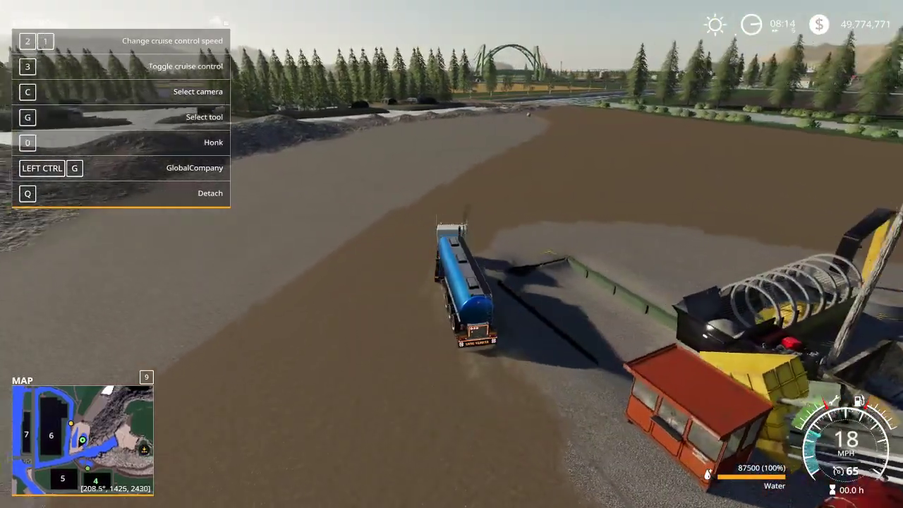
key("w")
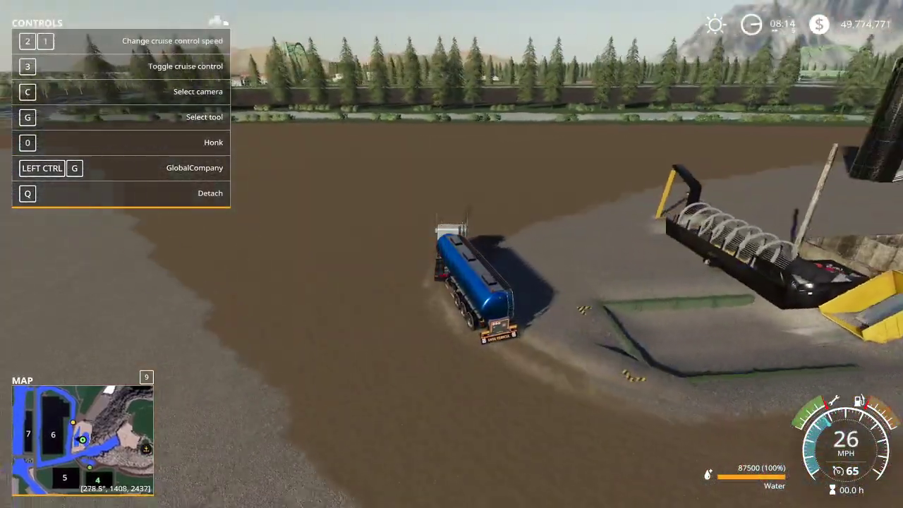
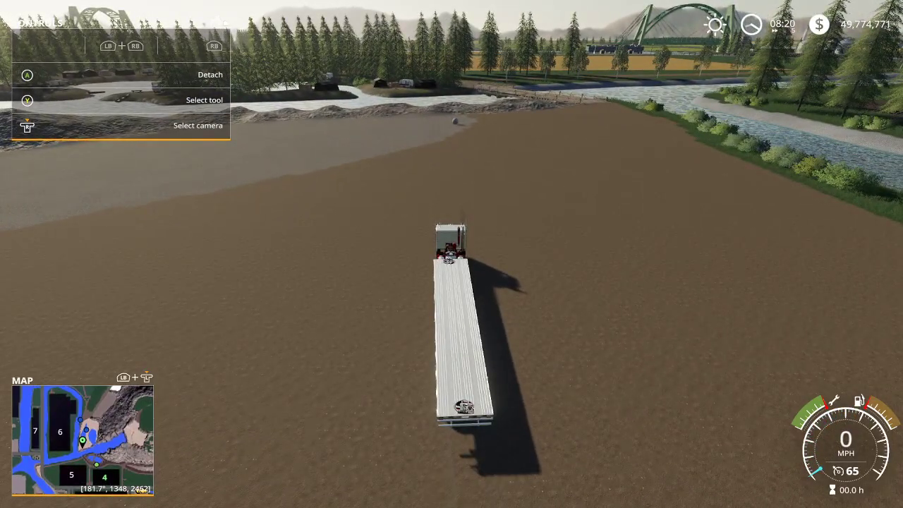
Step: Fast-forward the game time to 10:35 and turn on the flatdeck's autoloader for rocks
key("8")
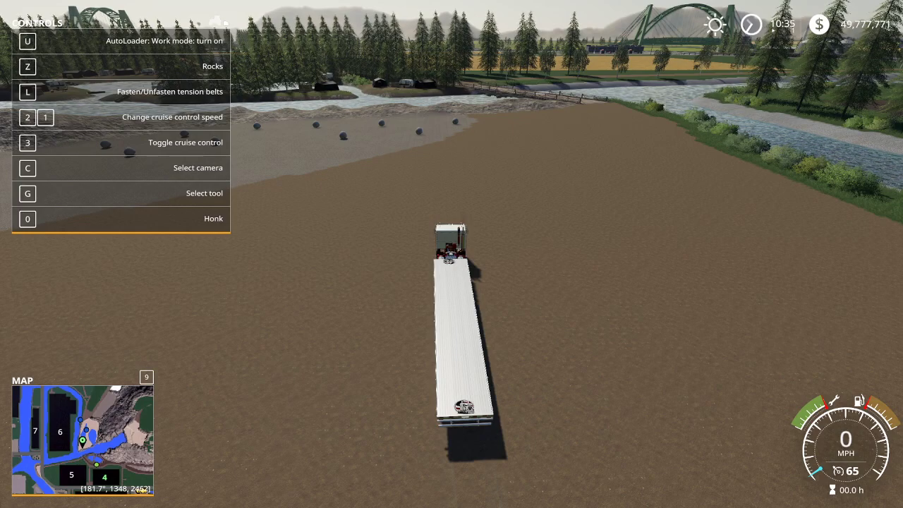
key("w")
key("d")
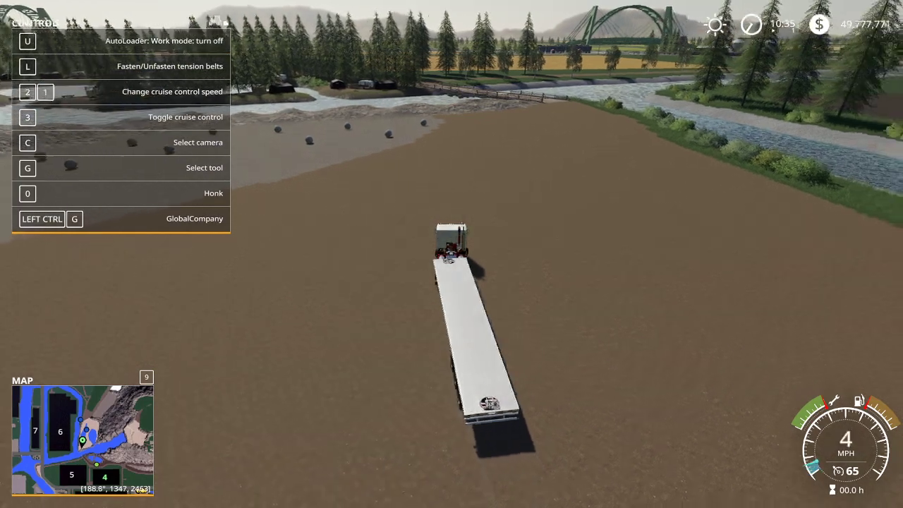
Step: Drive over the rocks scattered on the gravel to load nine onto the flatdeck and haul them to the crusher's pen
key("w")
key("a")
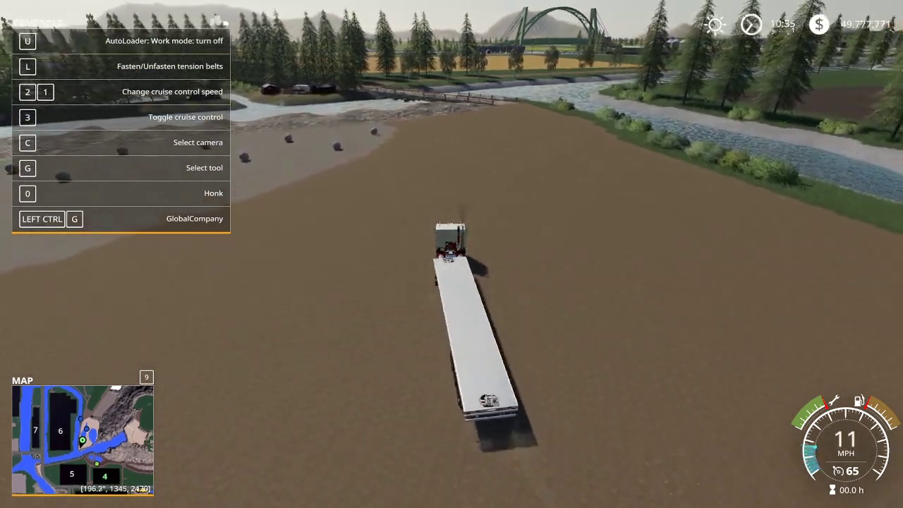
key("w")
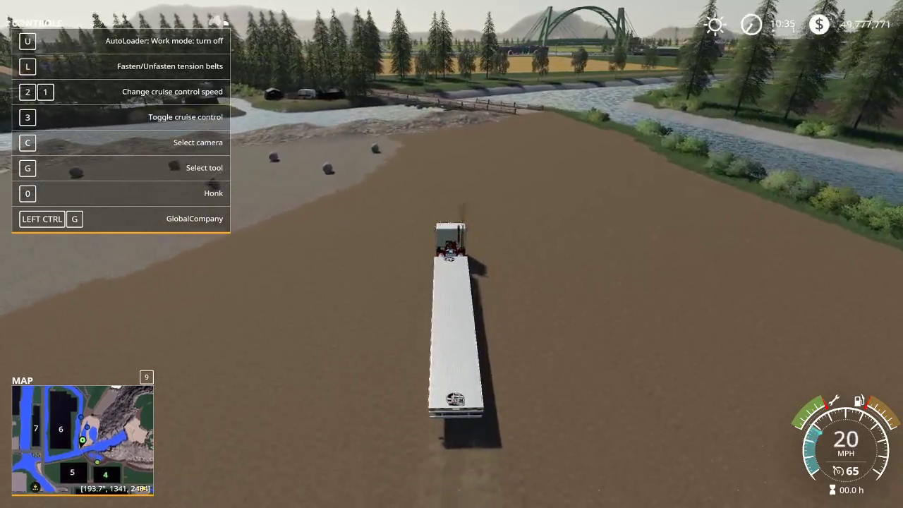
key("d")
key("w")
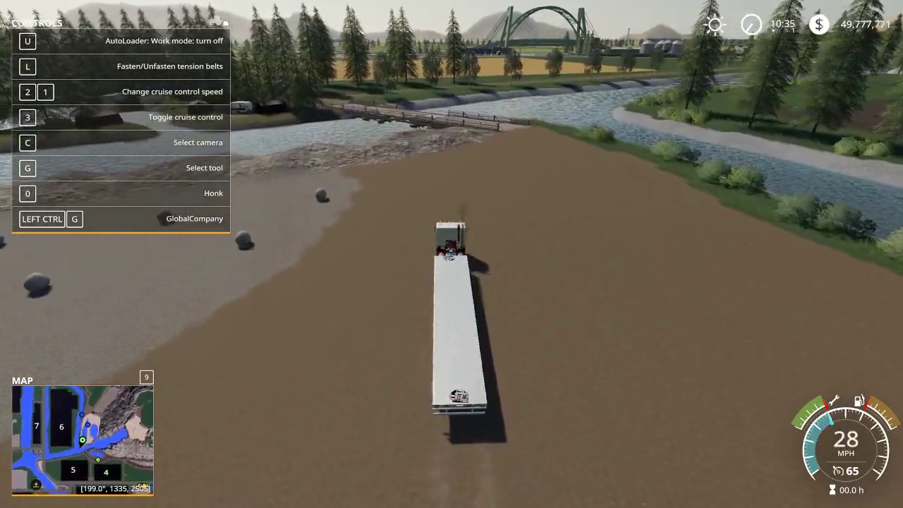
key("a")
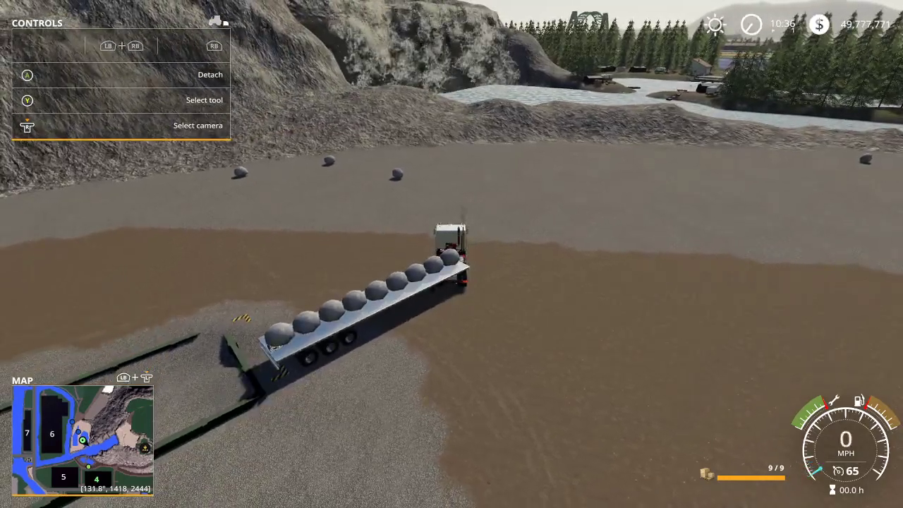
Step: Unload the rocks into the crusher's pen, park the truck near the blue tanker and get out
key("g")
key("y")
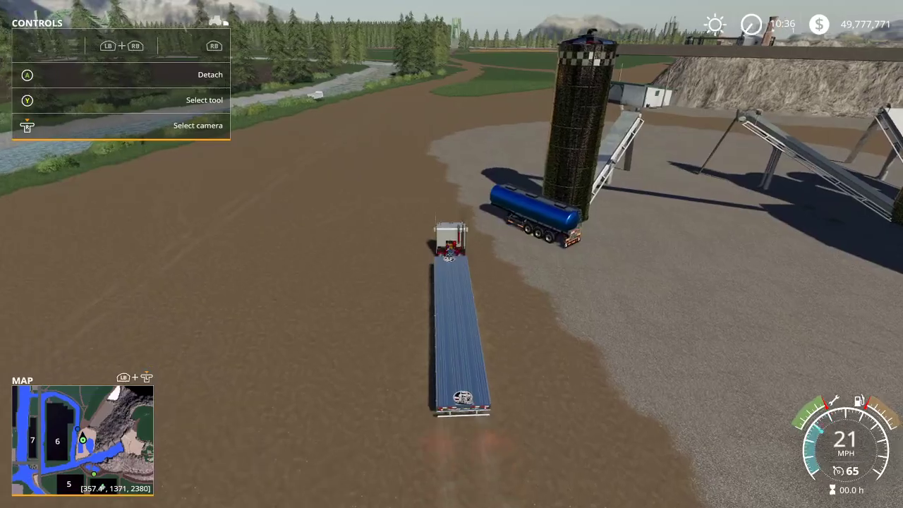
key("e")
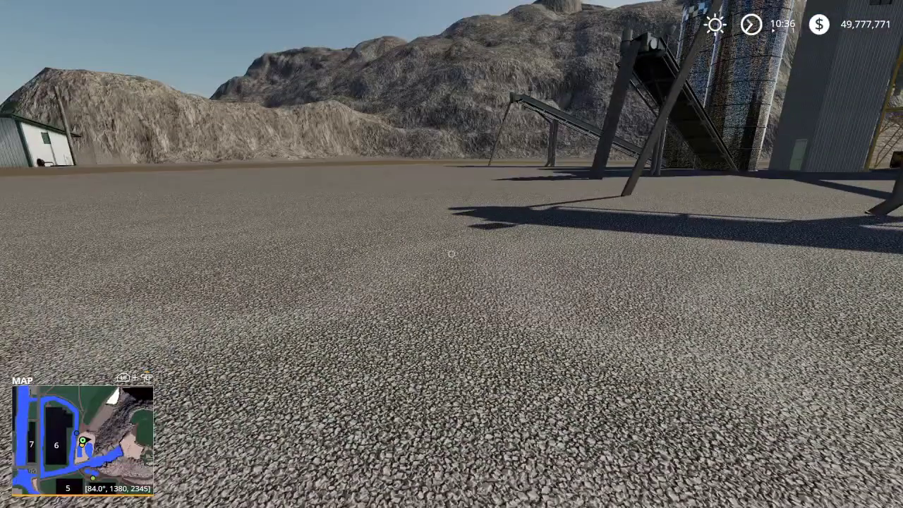
Step: Fast-forward the game time to 11:03 and walk around the crusher's output piles
key("8")
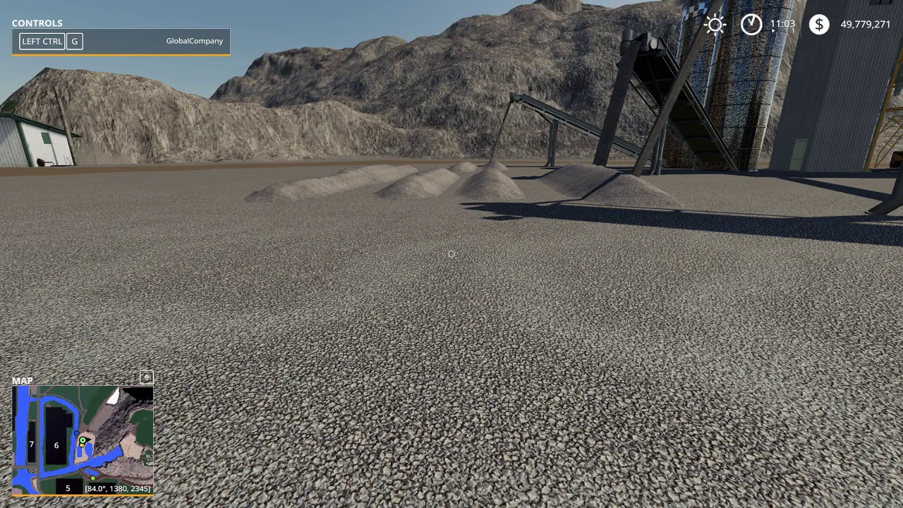
key("w")
key("s")
key("a")
key("a")
key("w")
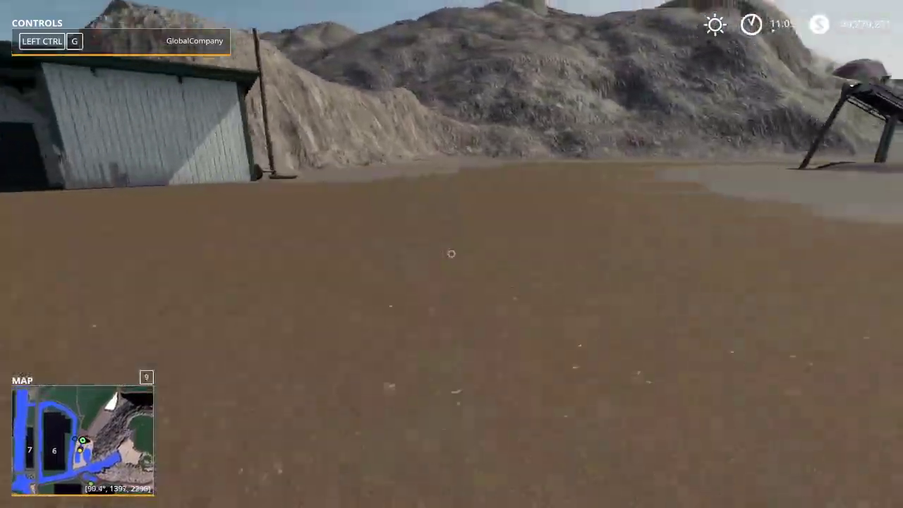
key("w")
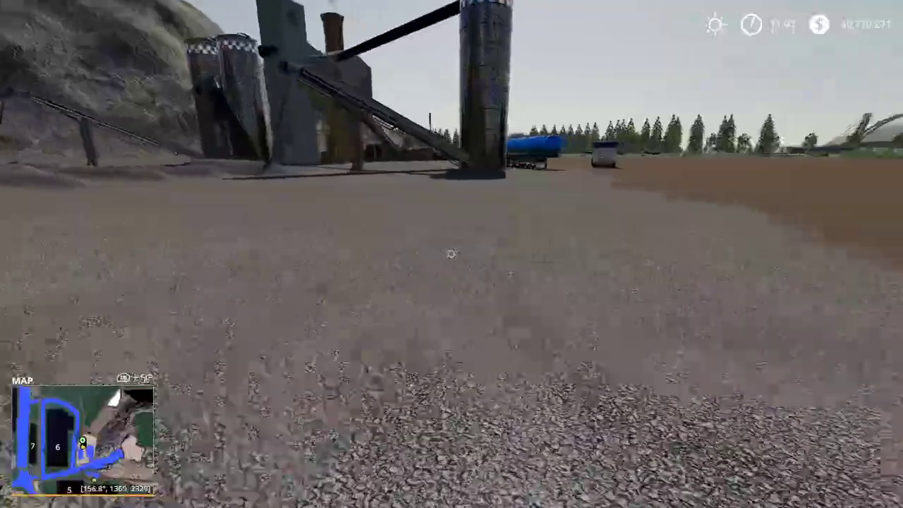
Step: Lease the chrisu70 Fräse Bunker from the shop's mod vehicles
key("p")
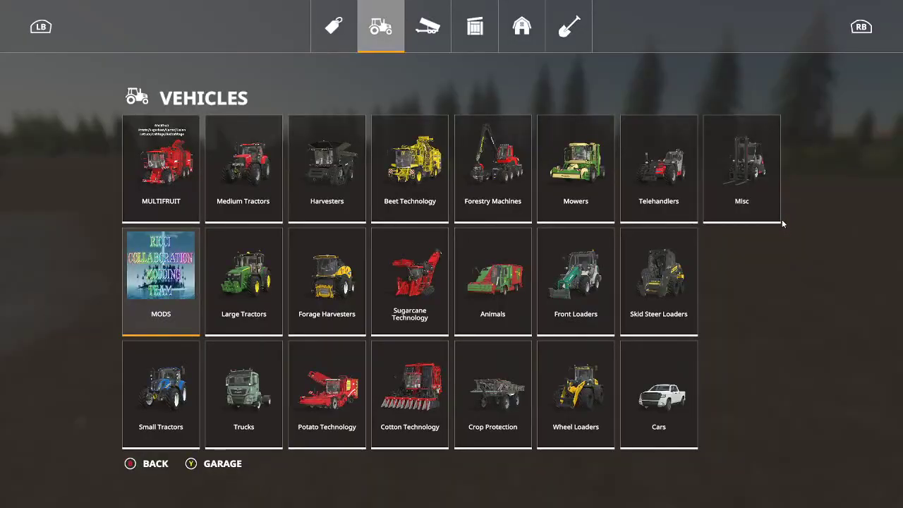
left_click(182, 267)
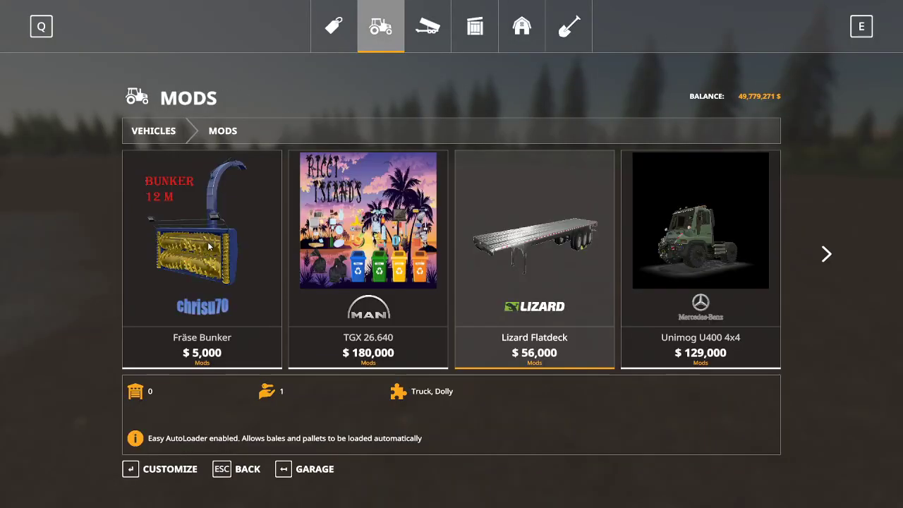
left_click(209, 245)
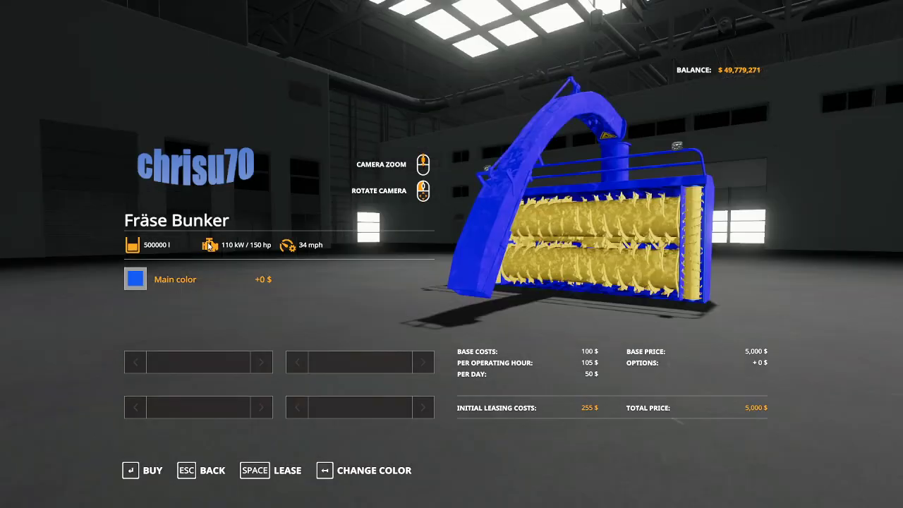
left_click(286, 476)
left_click(329, 324)
left_click(329, 323)
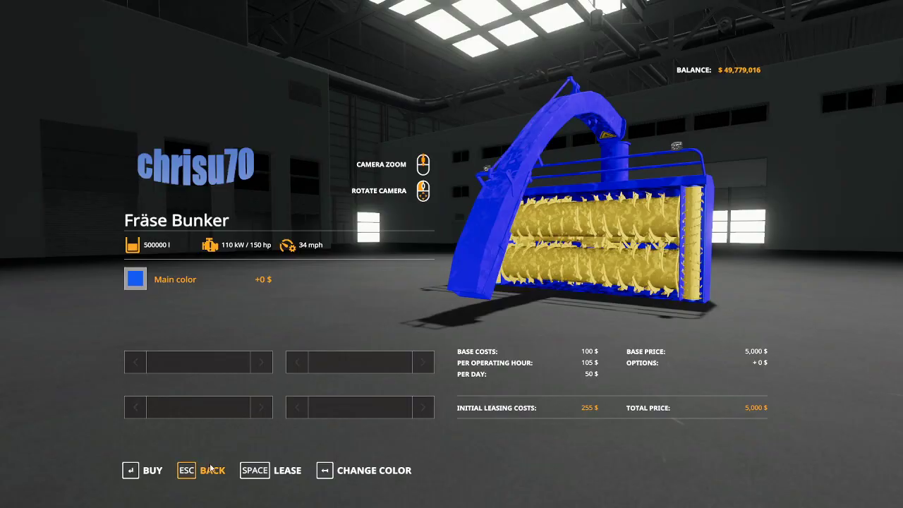
left_click(209, 470)
Step: Lease the Mercedes-Benz Unimog U400 4x4 with the U400_Base body and Trelleborg standard wheels
left_click(662, 246)
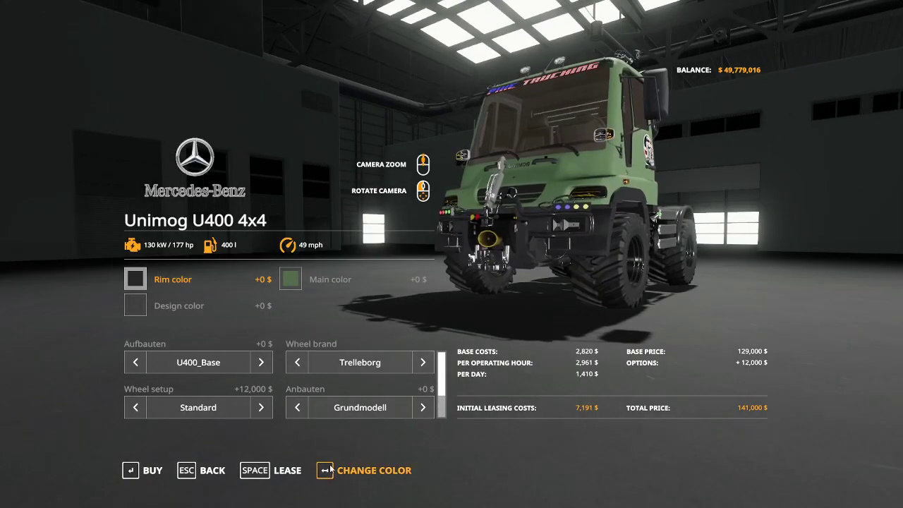
left_click(280, 469)
left_click(339, 326)
left_click(337, 324)
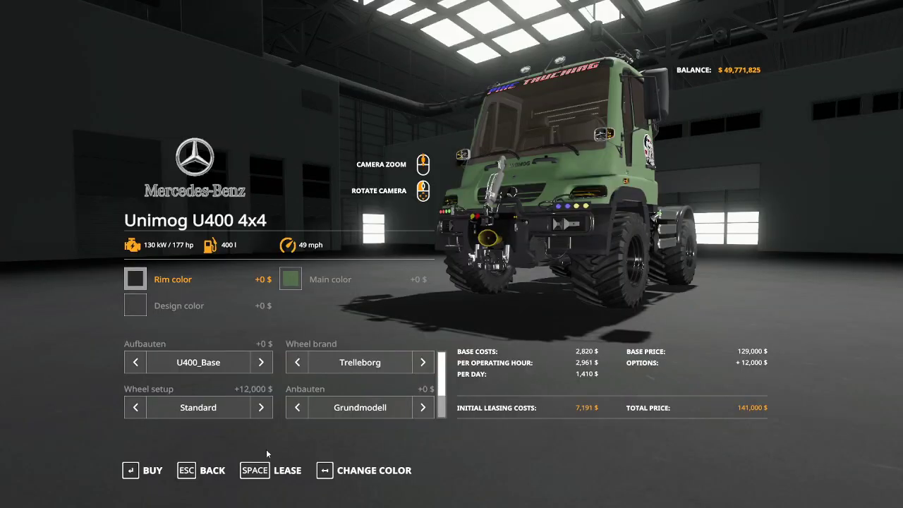
left_click(211, 470)
Step: Lease the Strautmann AR_SEK 802_UNIMOG U400 4x4 tipper with the Capacity 500000 configuration and leave the shop
scroll(564, 258, "down", 1)
left_click(662, 256)
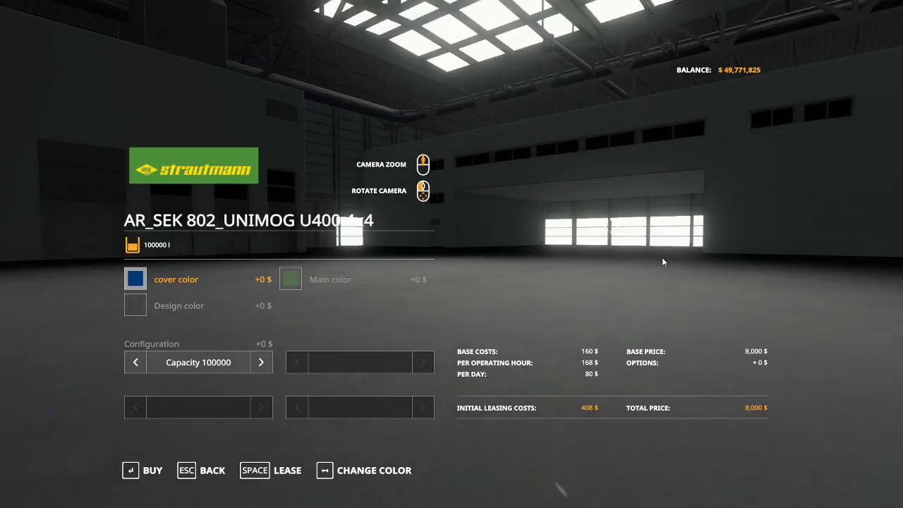
left_click(261, 361)
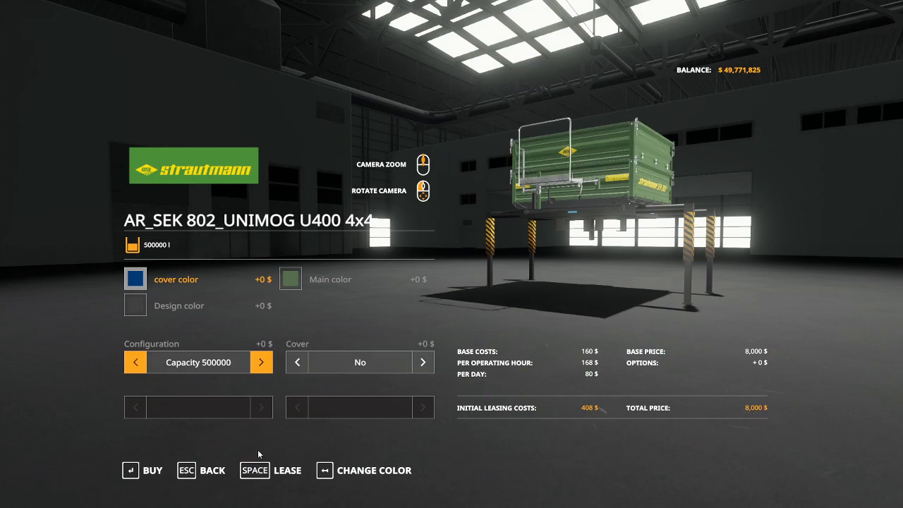
left_click(288, 466)
left_click(340, 323)
left_click(330, 322)
key("Escape")
key("Escape")
Step: Walk to the leased equipment by the river and get into the Unimog
key("w")
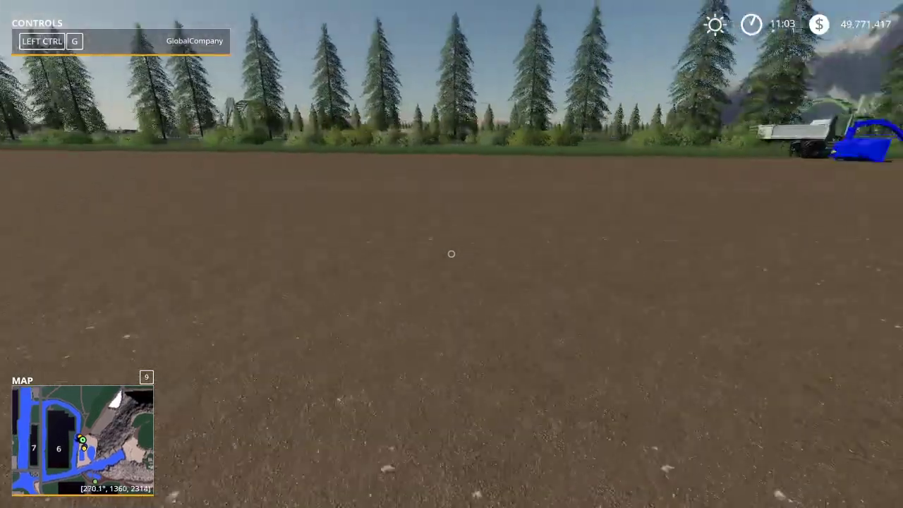
key("w")
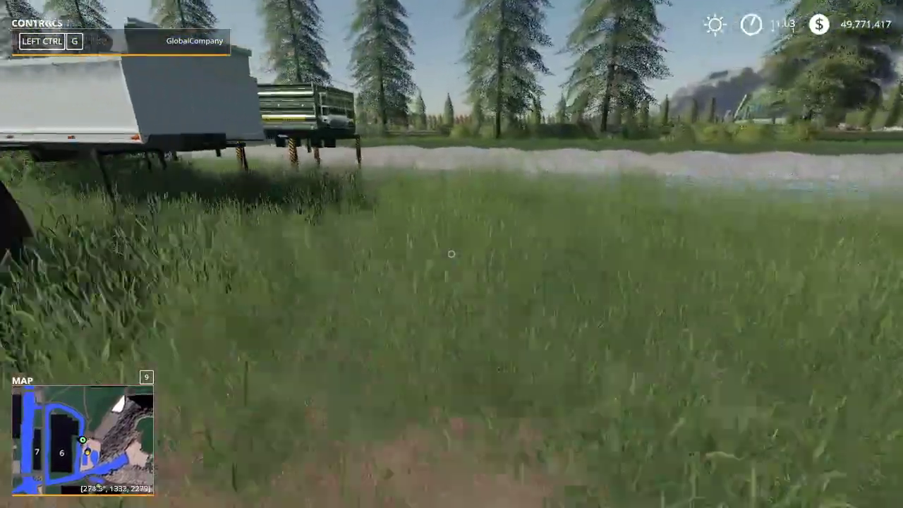
key("e")
scroll(452, 254, "down", 10)
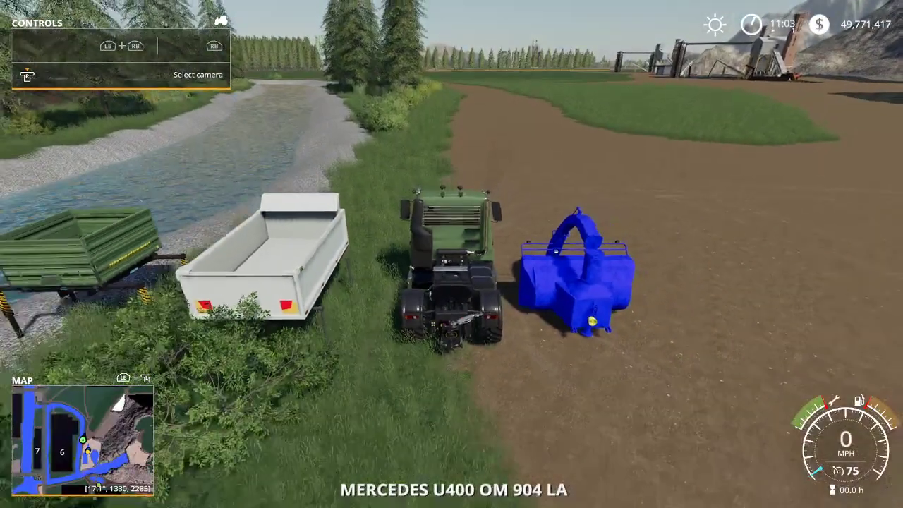
Step: Maneuver the Unimog behind the blue Fräse Bunker and attach it to the front
key("w")
key("a")
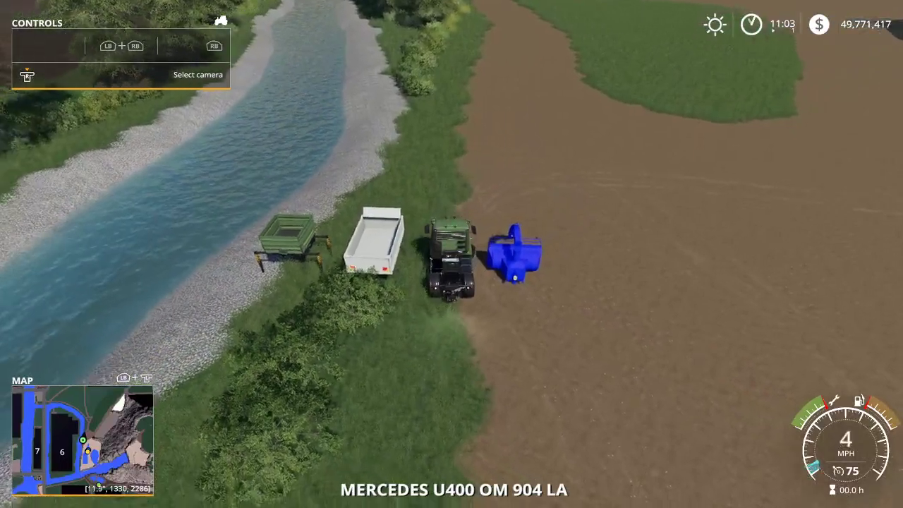
key("d")
key("w")
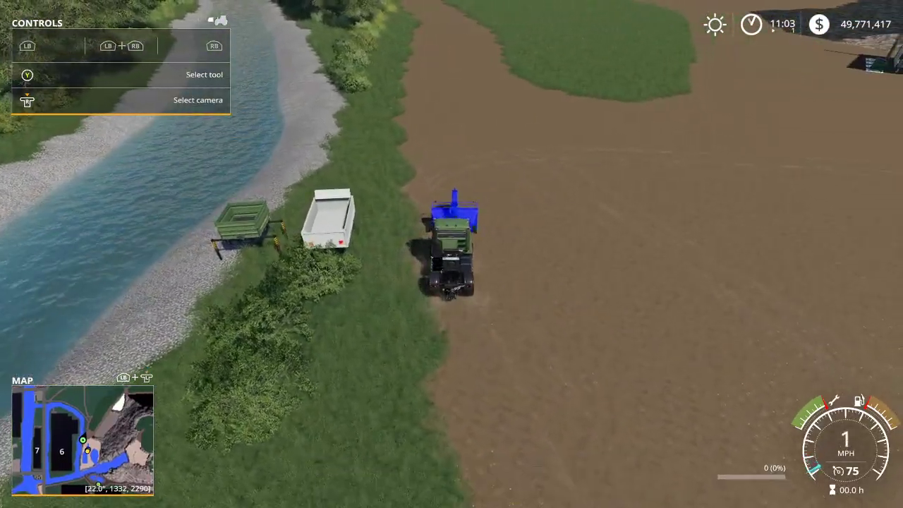
key("q")
Step: Mount the green Strautmann tipper on the Unimog, gather gravel into it and drive away from the piles
key("w")
key("a")
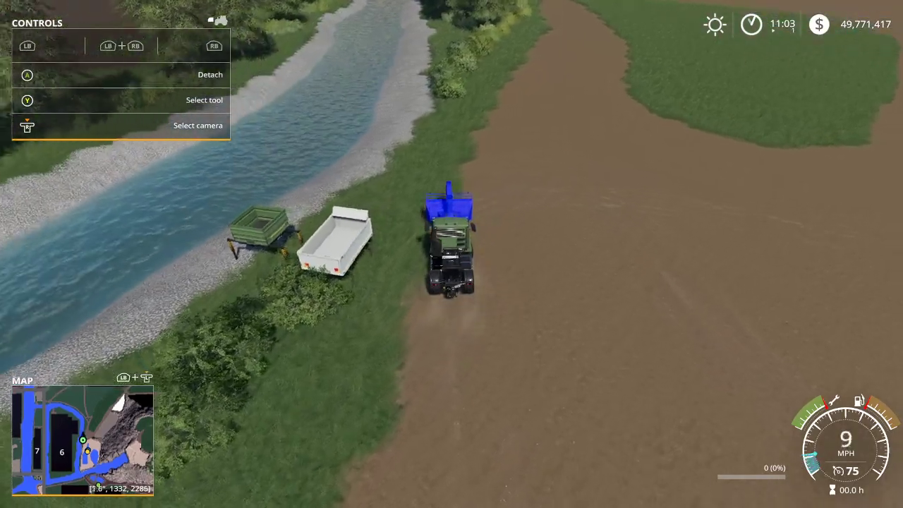
key("w")
key("d")
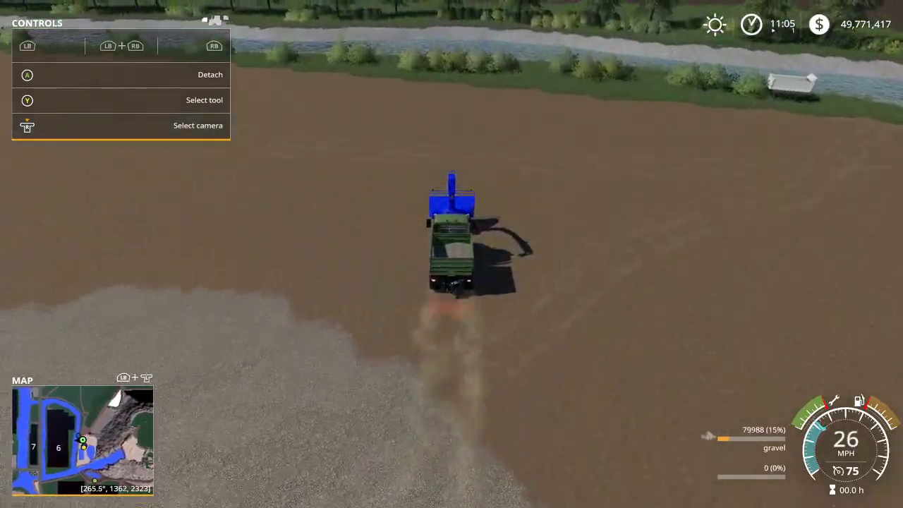
Step: Leave the Unimog, get into the Kenworth truck and detach the Lizard Flatdeck from it
key("c")
key("e")
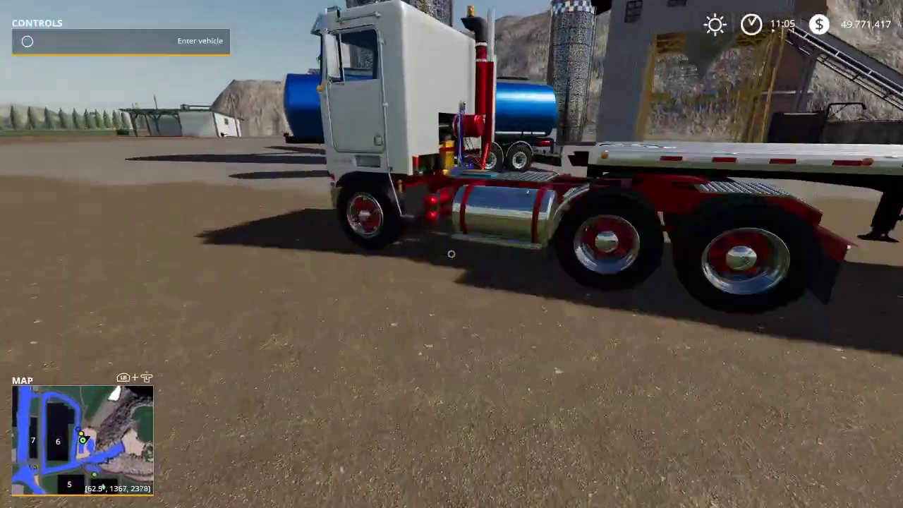
key("e")
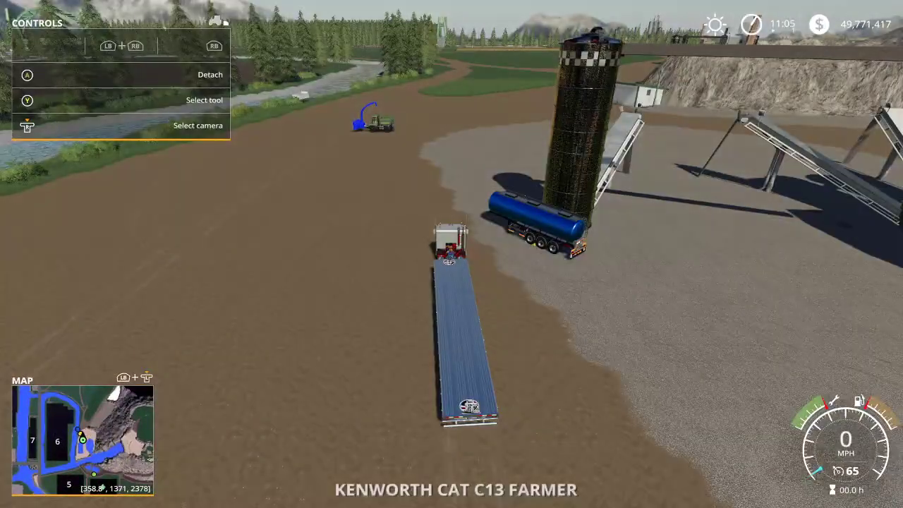
key("w")
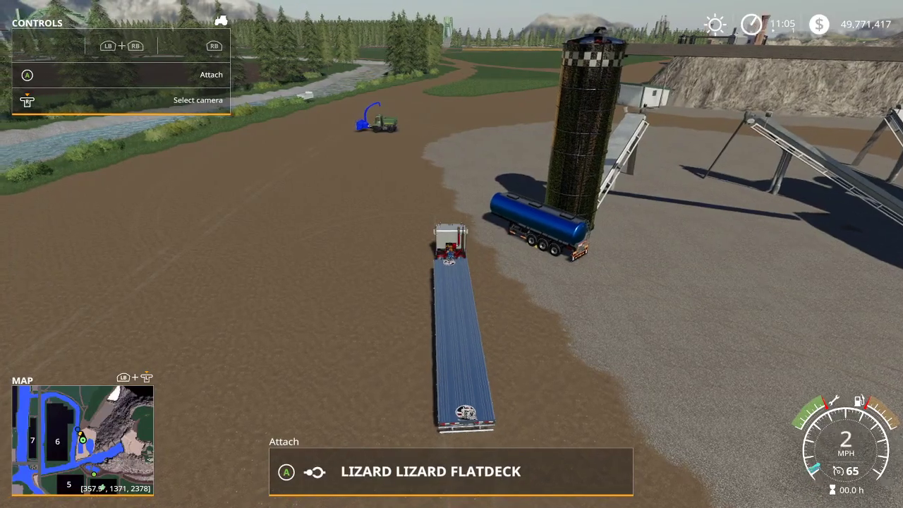
key("a")
key("w")
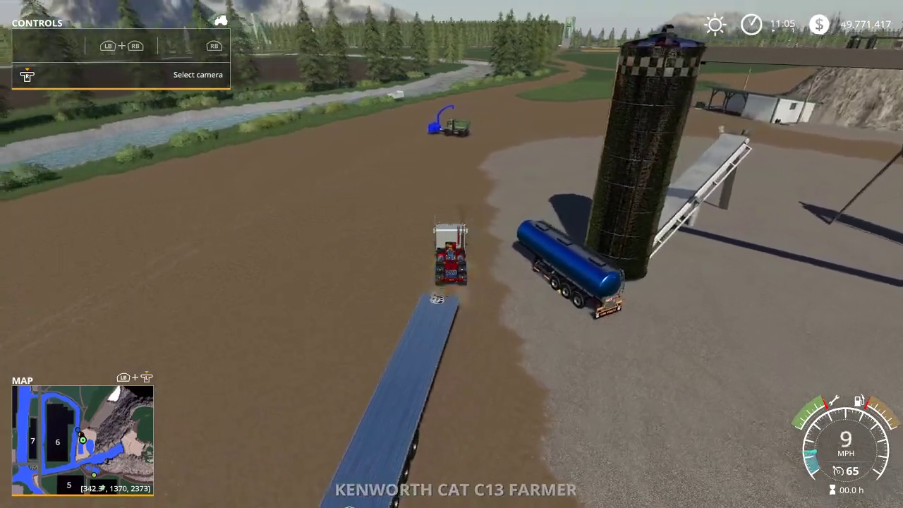
Step: Drive the Kenworth to the riverbank, mount the white slide-on tipper and take it under the crusher's loading hopper
key("w")
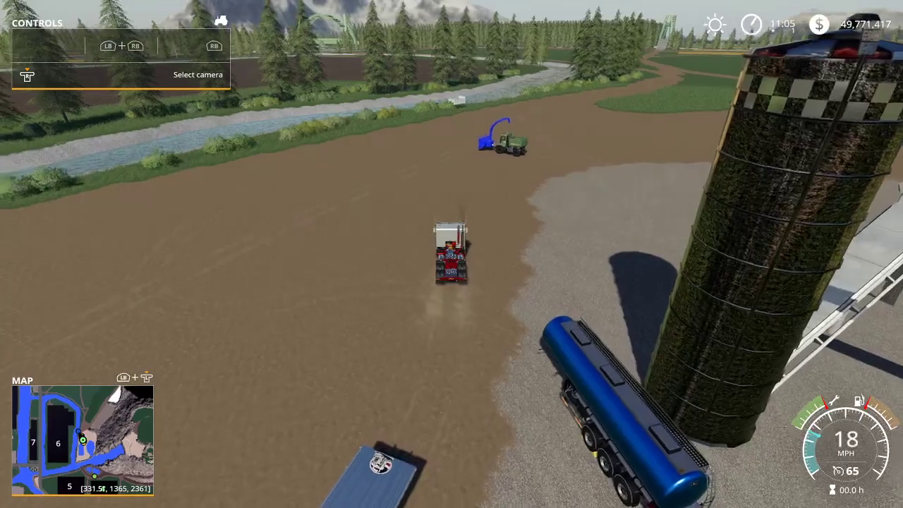
key("w")
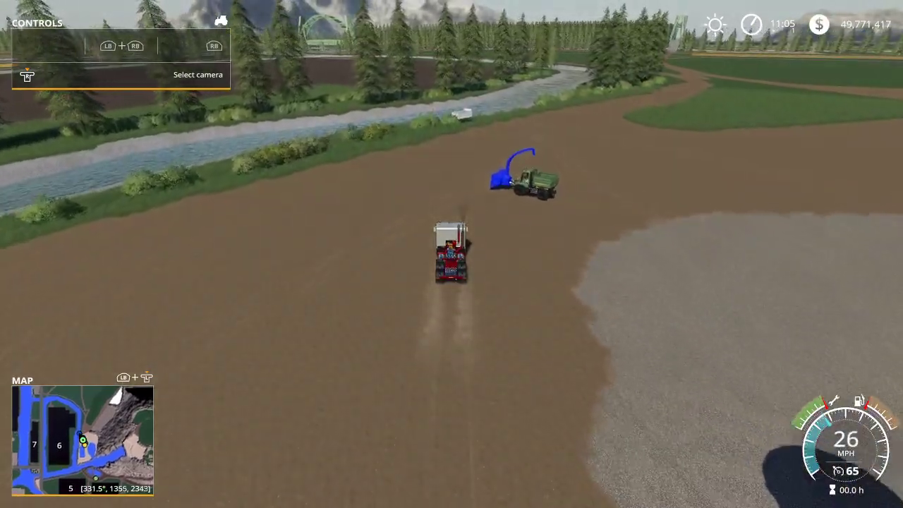
key("w")
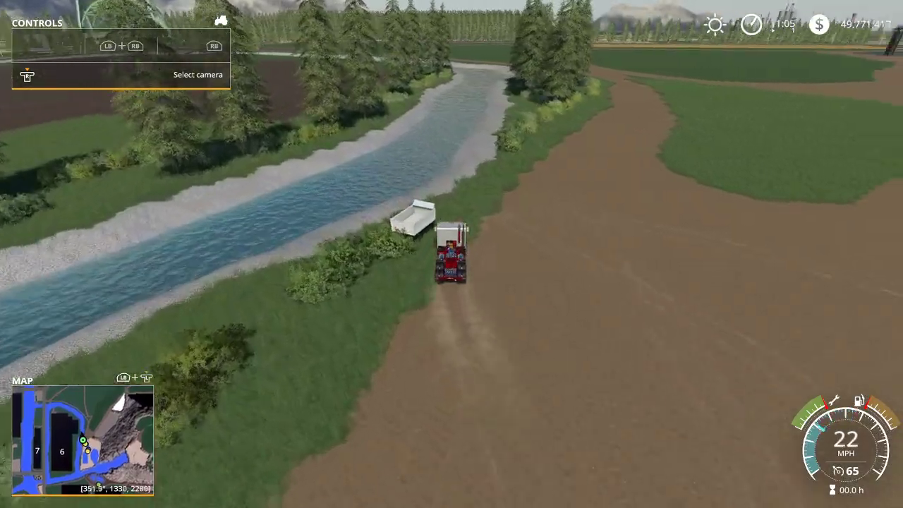
key("w")
key("s")
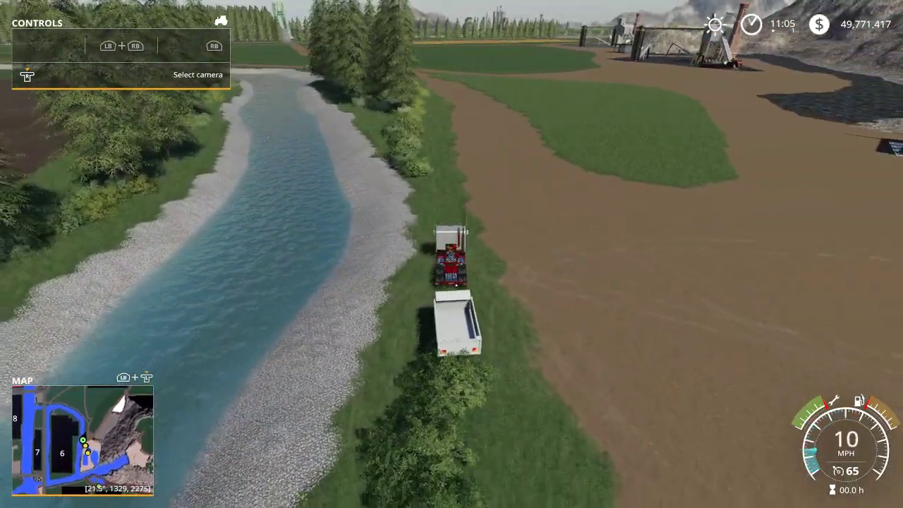
key("s")
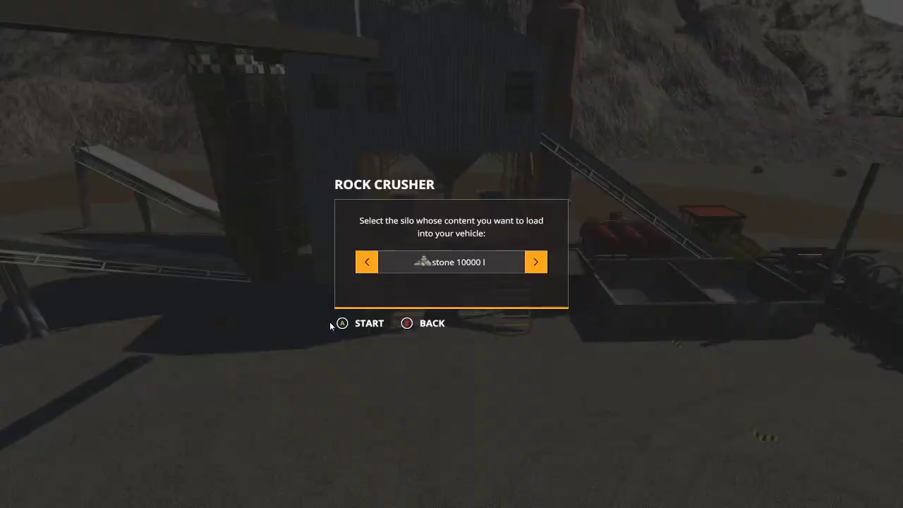
Step: Load 10000 l of stone from the rock crusher's silo and empty the tipper through Easy Development Commands
left_click(330, 322)
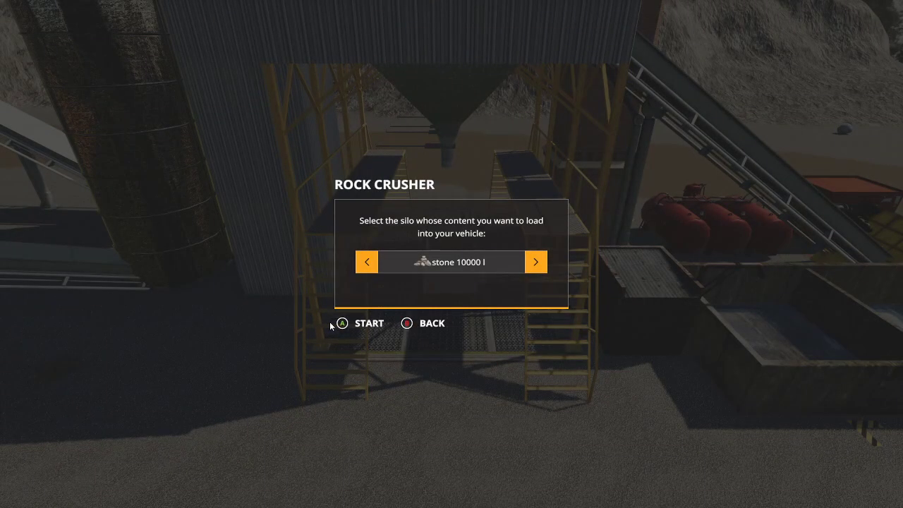
left_click(346, 323)
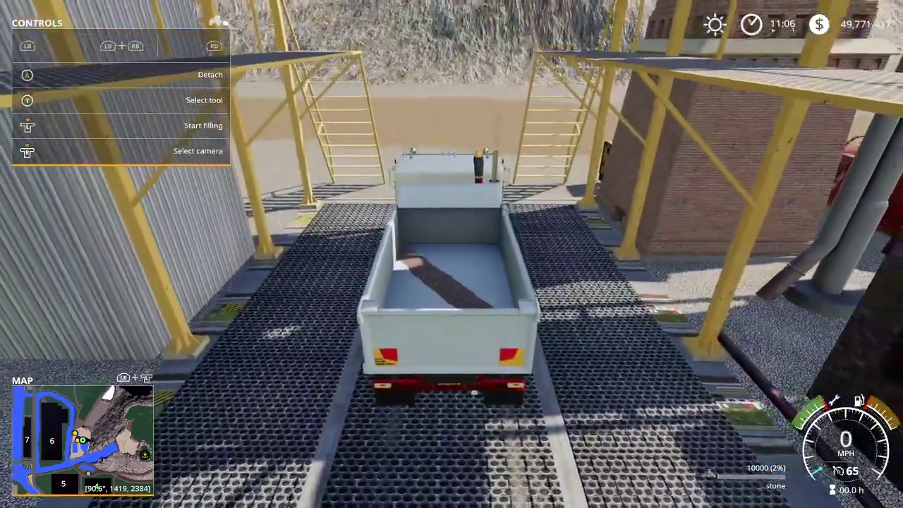
key("ctrl+d")
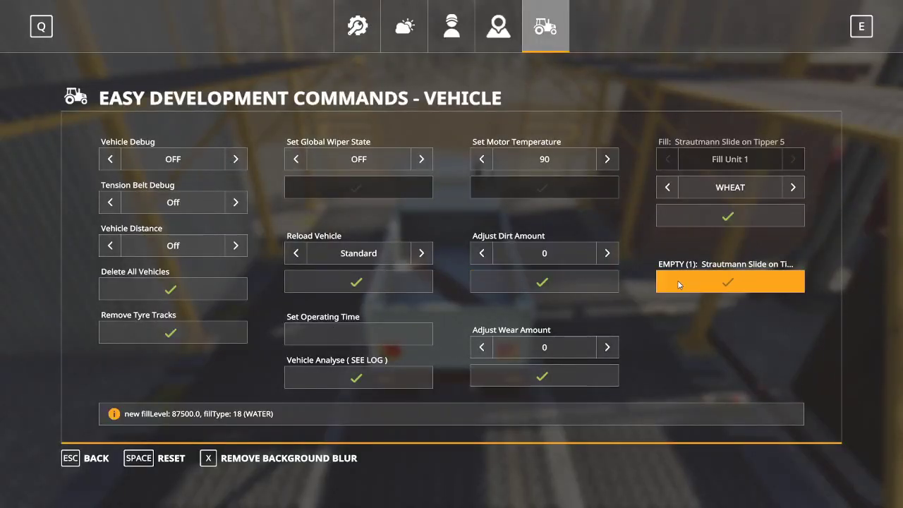
key("Escape")
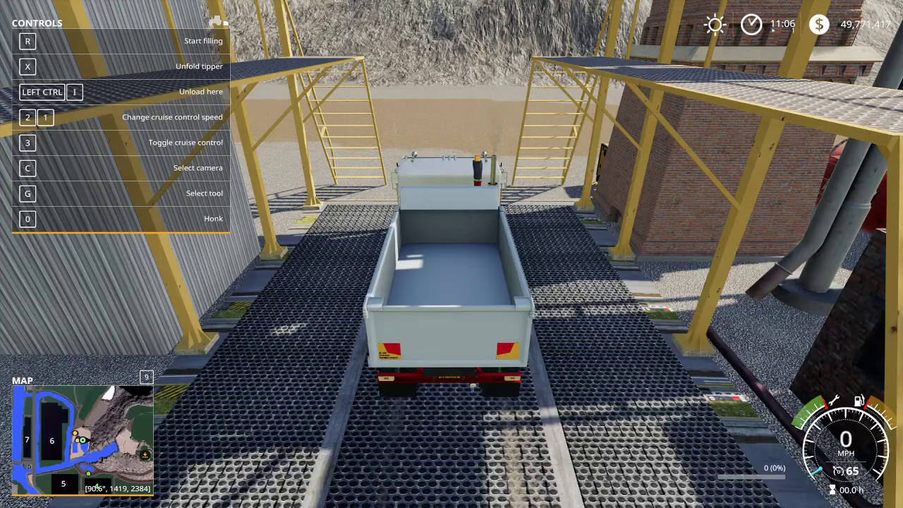
Step: Fill the tipper with the rock crusher's next silo product, get out of the truck and back away
key("r")
key("Right")
key("Return")
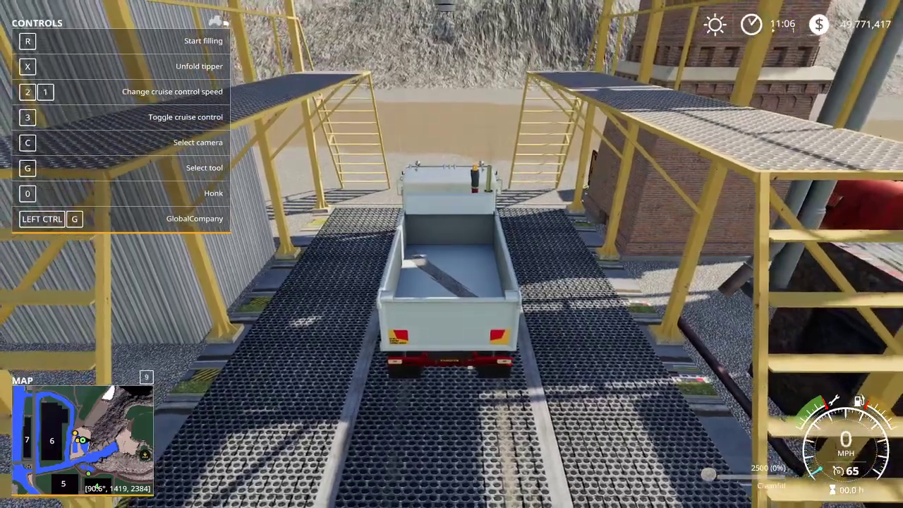
key("e")
key("s")
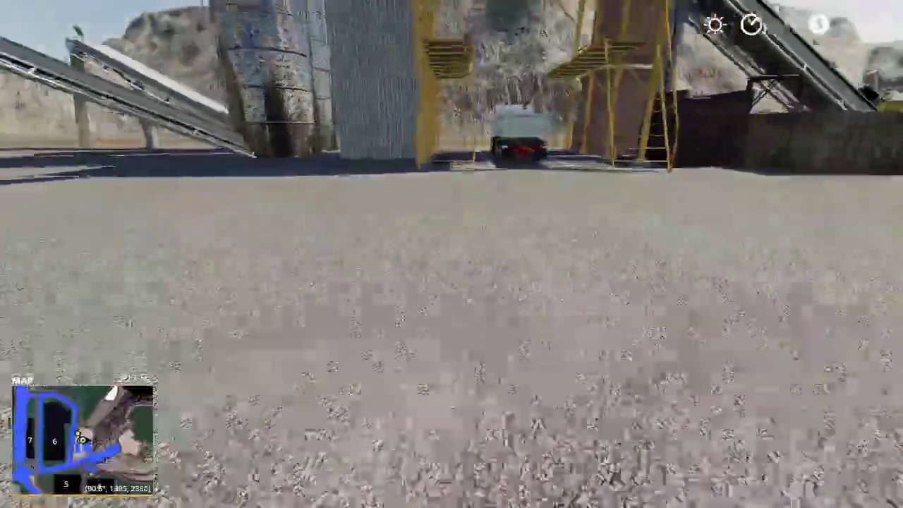
Step: Walk away from the crusher and lease the MAN TGX 26.640 garbage truck from the store's vehicle mods
key("w")
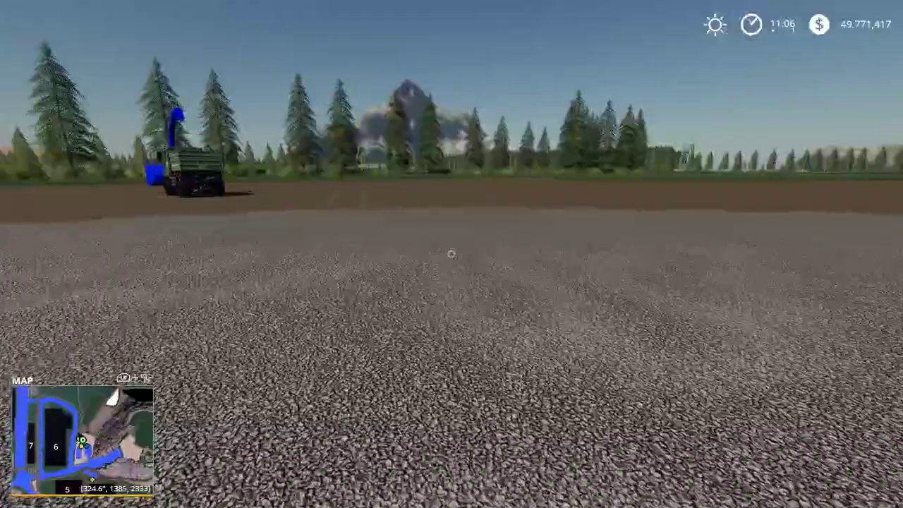
key("p")
left_click(171, 284)
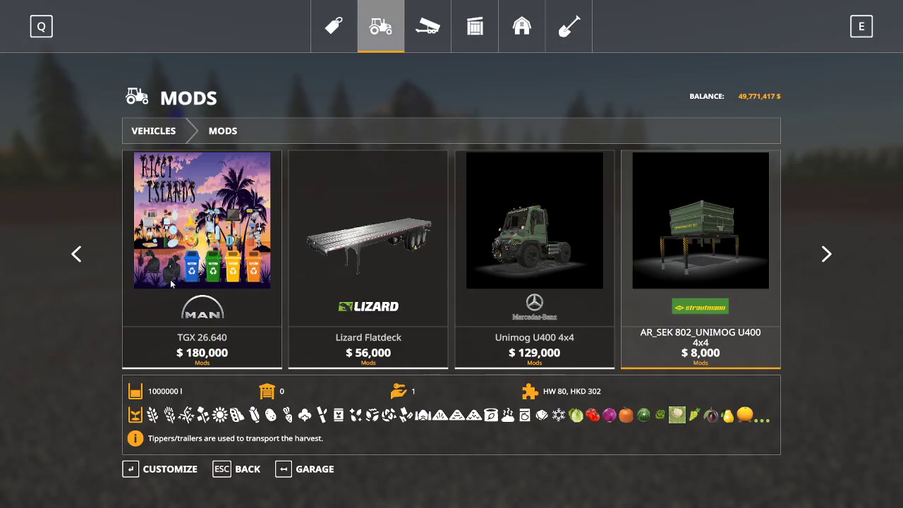
left_click(215, 361)
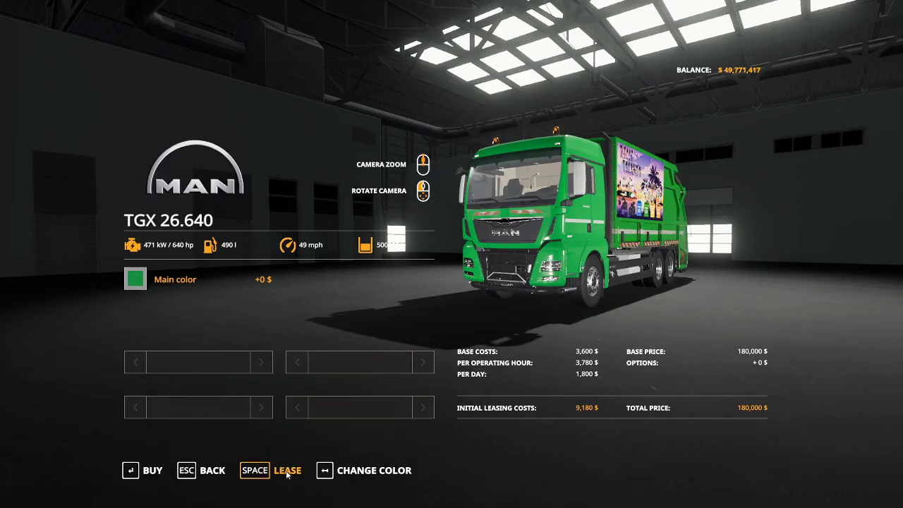
left_click(287, 472)
left_click(331, 322)
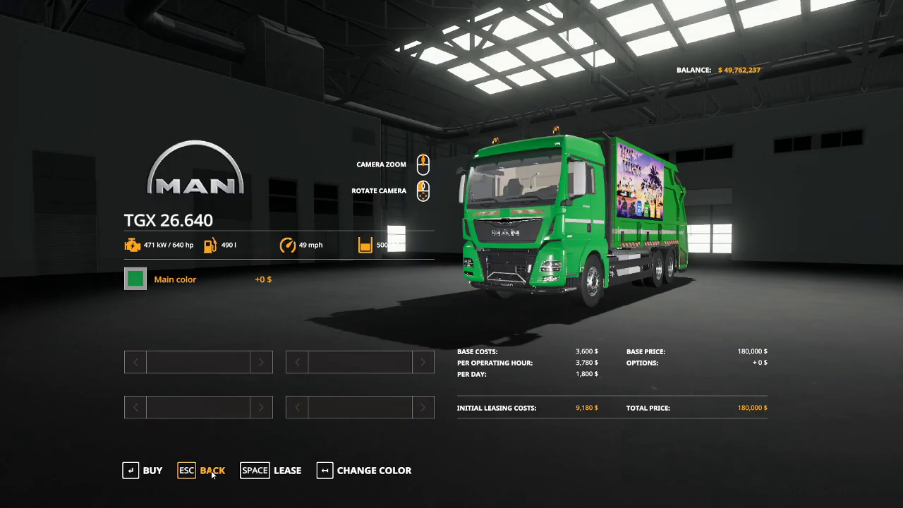
left_click(212, 471)
Step: Lease the URAL 4320-60 ACV/ATZ Liquid tanker with tank type ACV-10N and return to the map
scroll(404, 267, "down", 5)
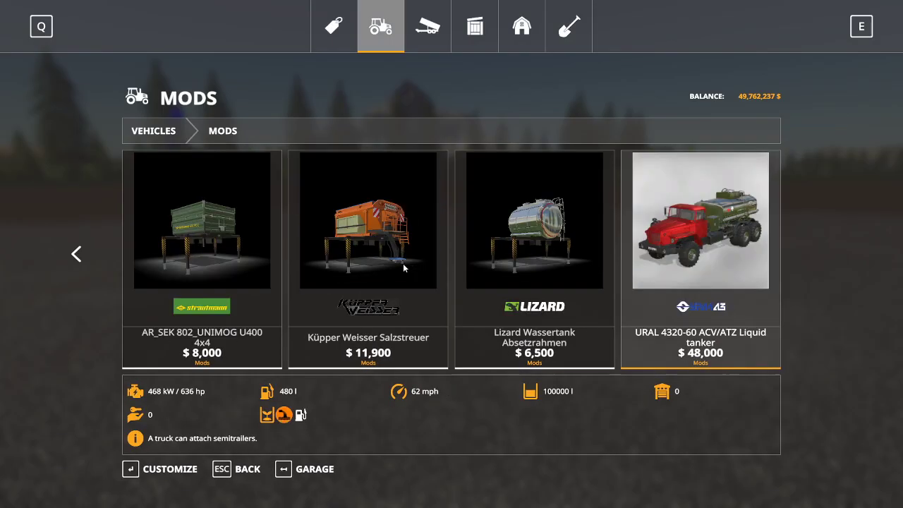
left_click(721, 280)
left_click(294, 471)
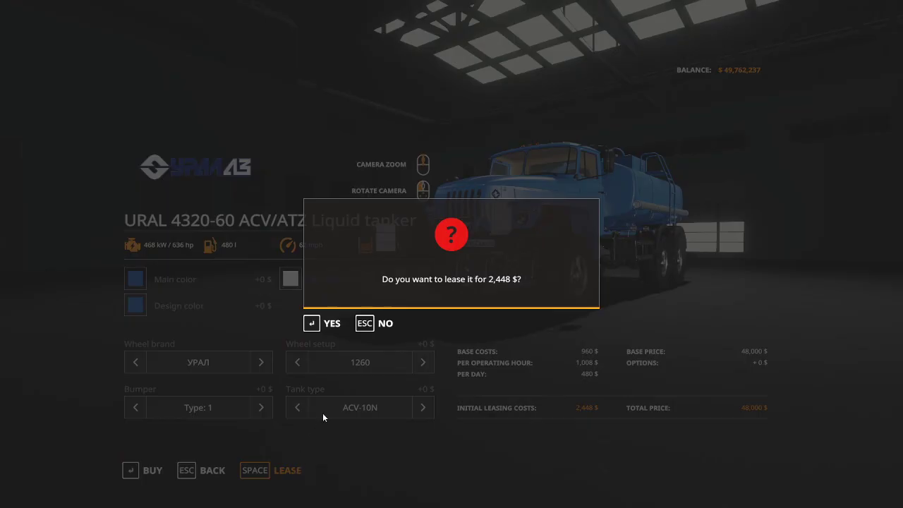
left_click(334, 329)
left_click(332, 326)
key("Escape")
key("Escape")
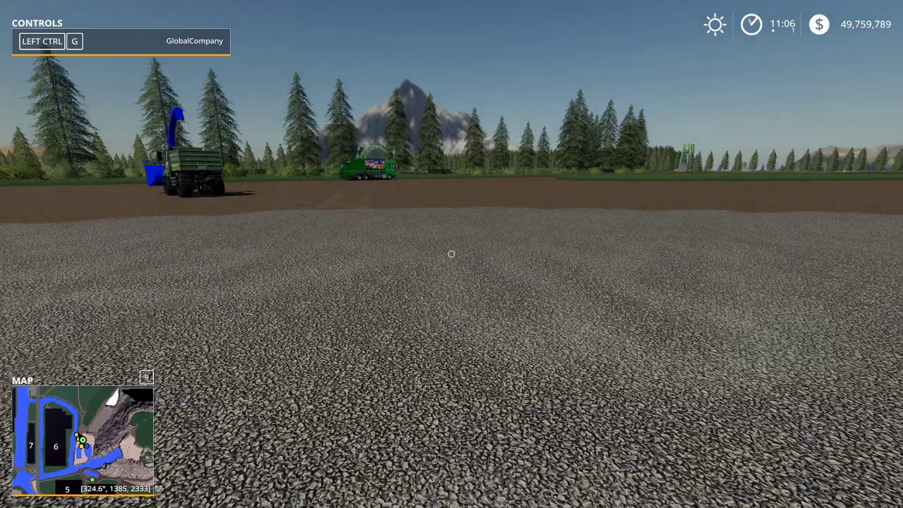
Step: Get into the MAN TGX 26.640, drive it to the green-roofed shed and stop beside the ground markers to load trash
key("w")
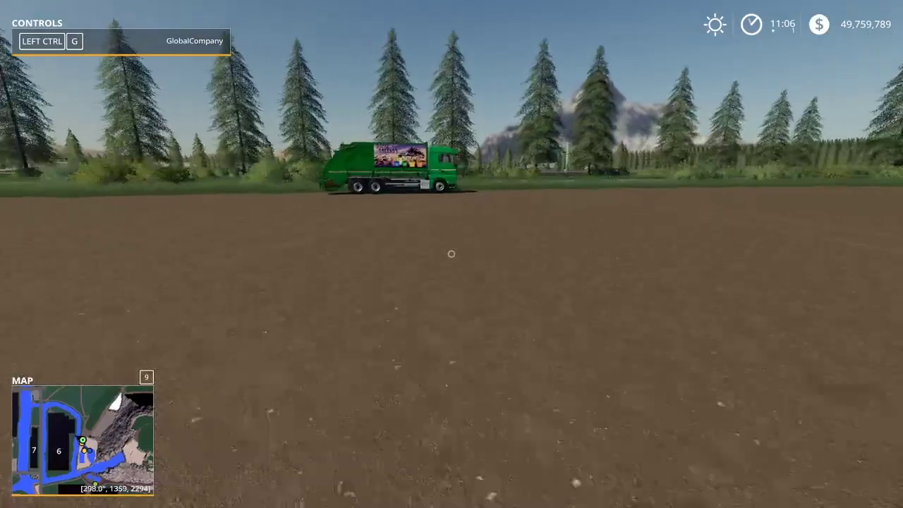
key("e")
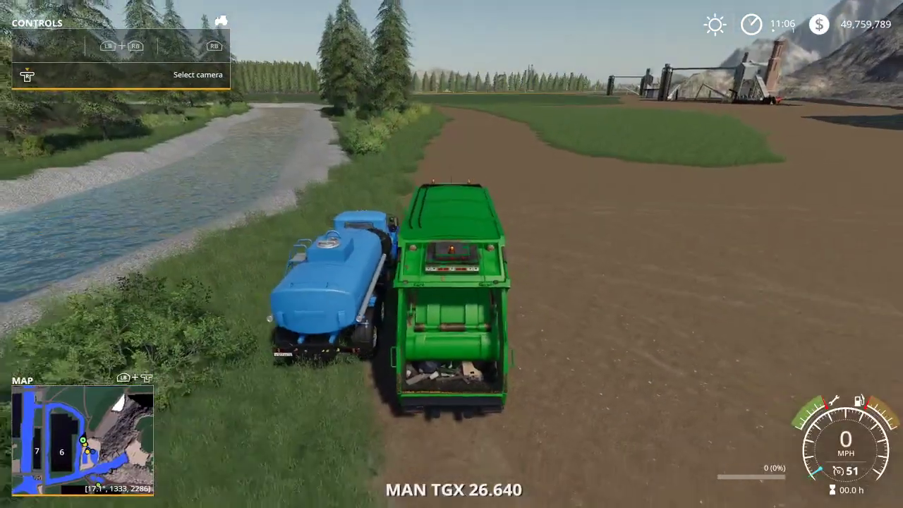
scroll(451, 254, "down", 8)
key("w")
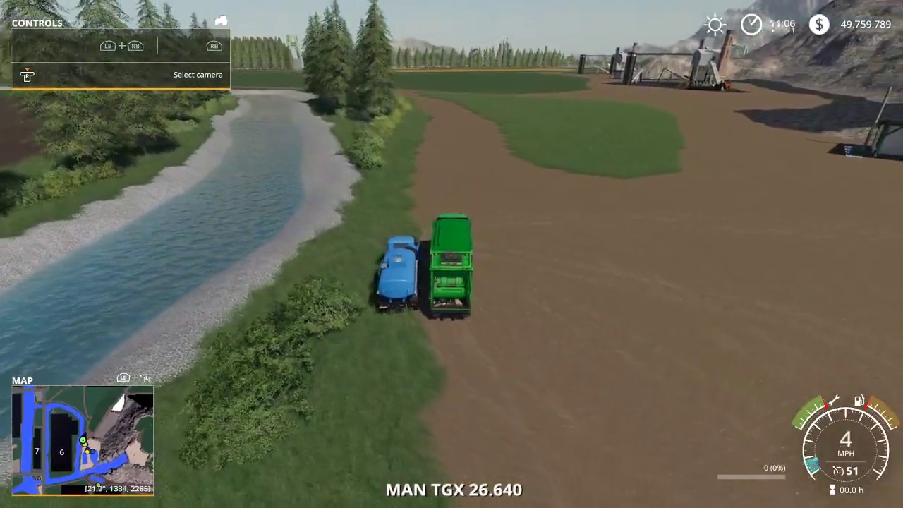
key("d")
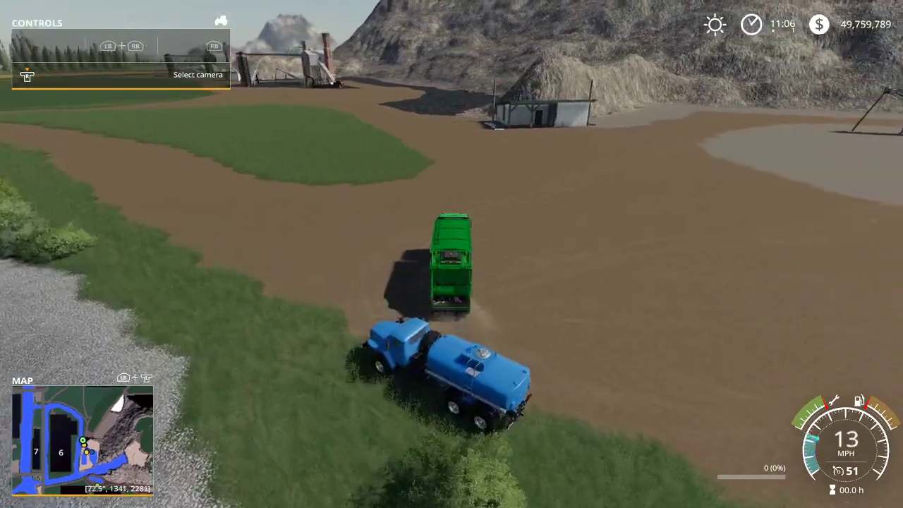
key("w")
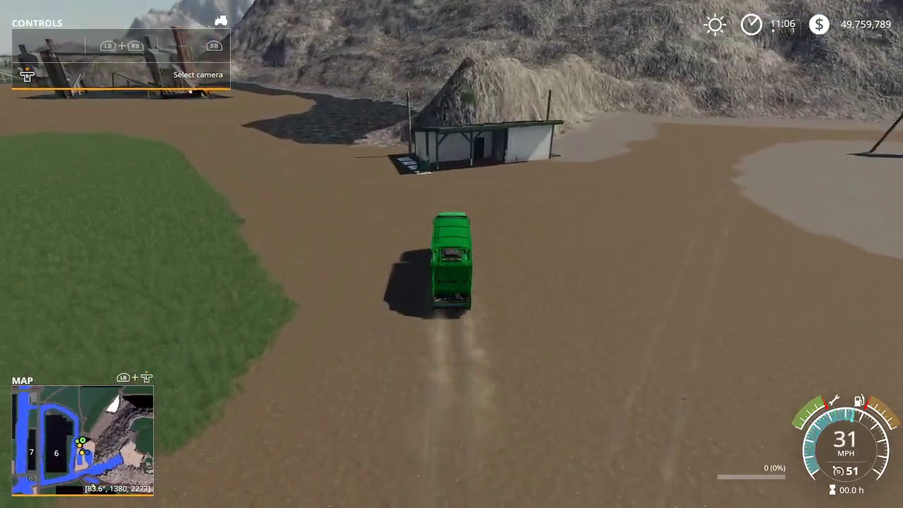
key("s")
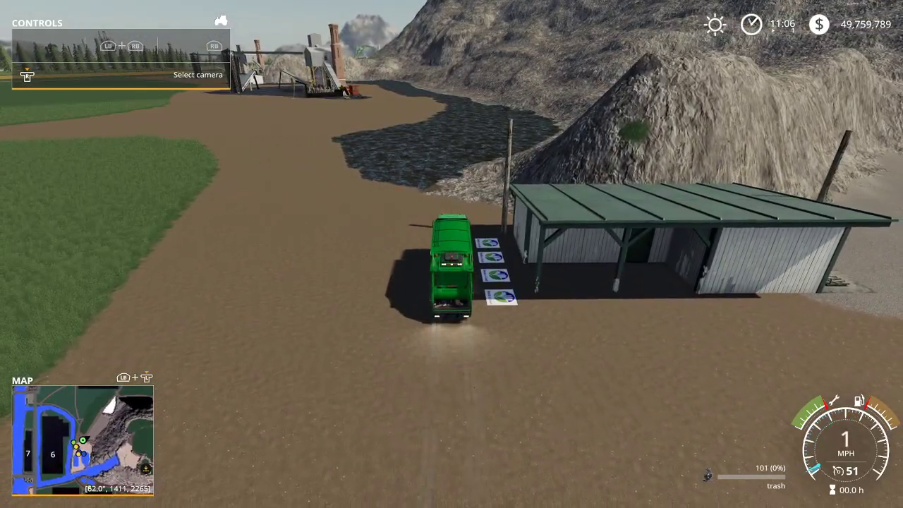
Step: Leave the MAN garbage truck, walk to the blue URAL tanker by the river, get in and drive it off the grass
key("e")
key("s")
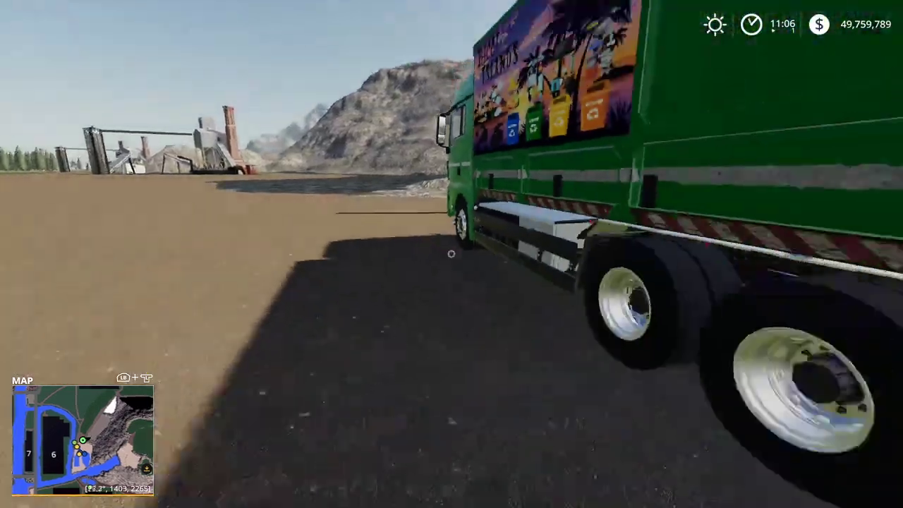
key("d")
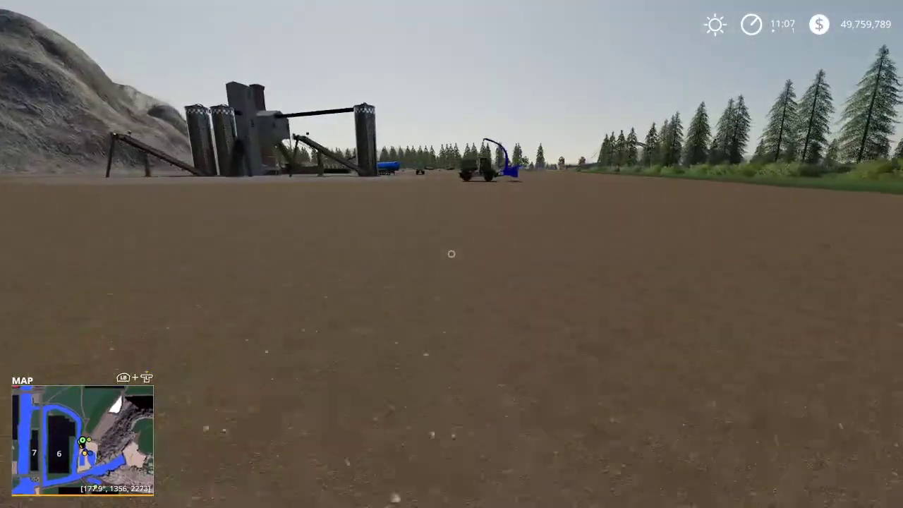
key("w")
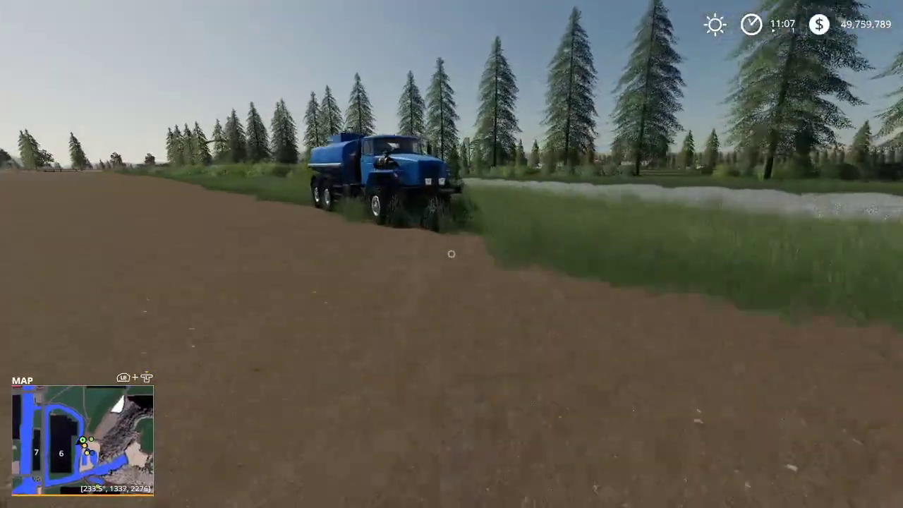
key("e")
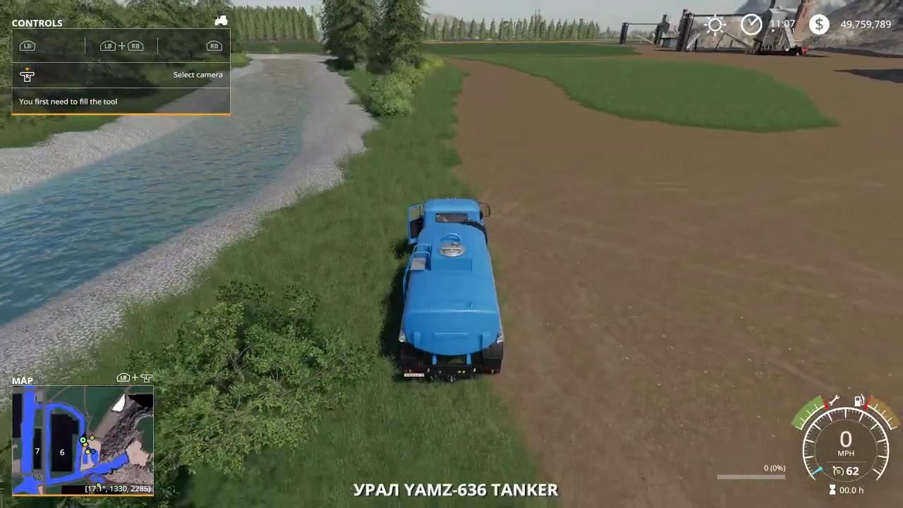
key("w")
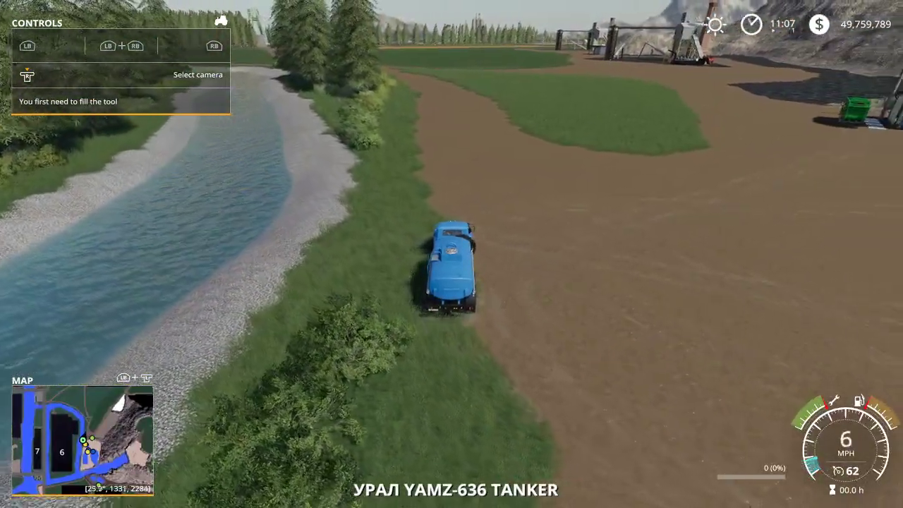
key("d")
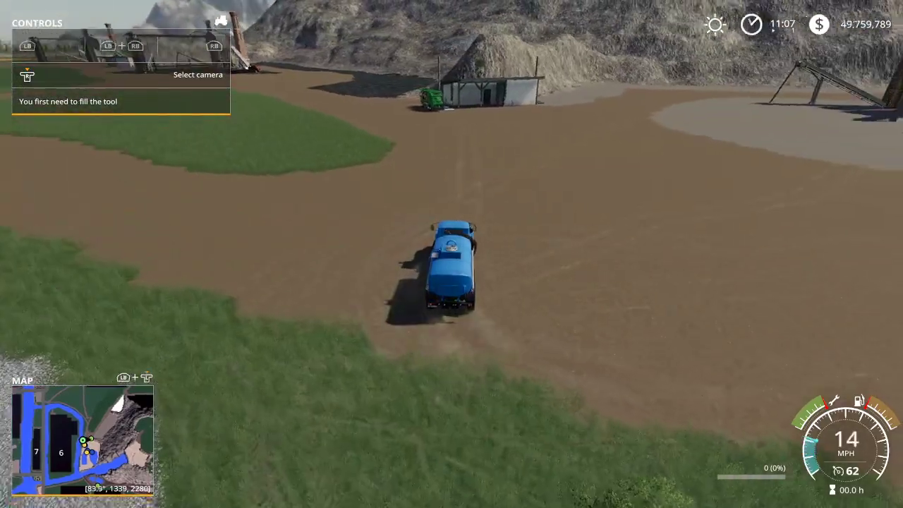
Step: Teleport to the gas station south of field 57, near Marys Beach Bonanza, using the overview map
key("w")
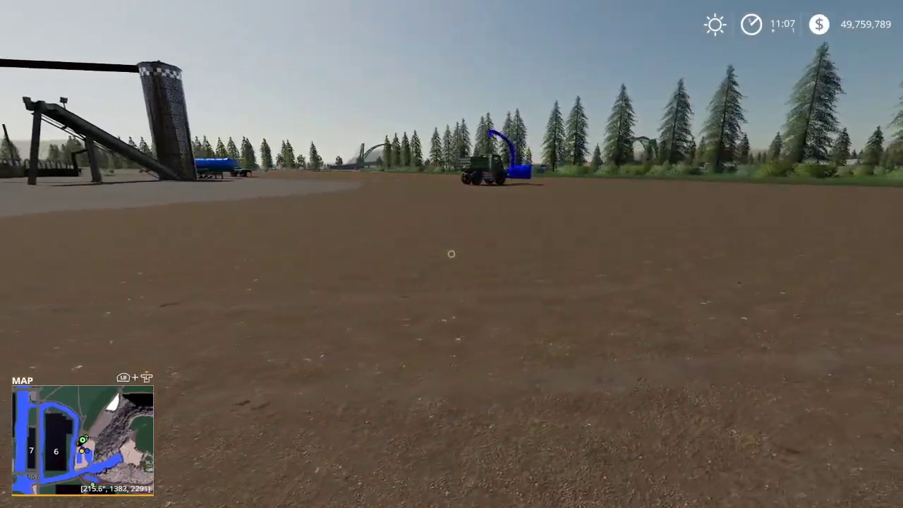
key("Escape")
scroll(332, 325, "up", 5)
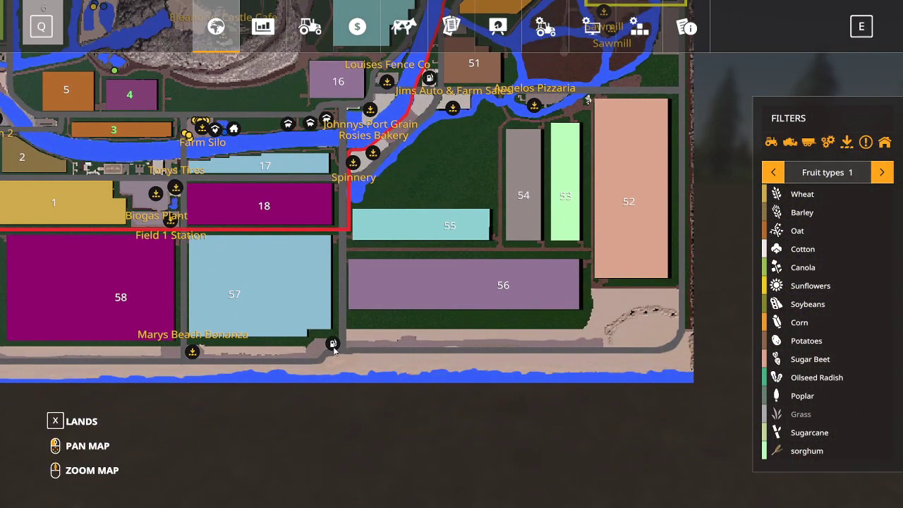
mouse_move(334, 345)
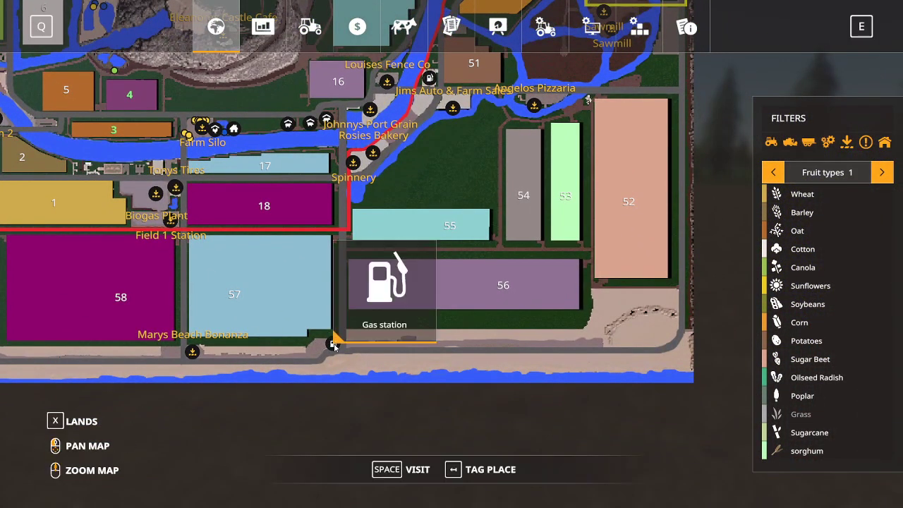
left_click(416, 469)
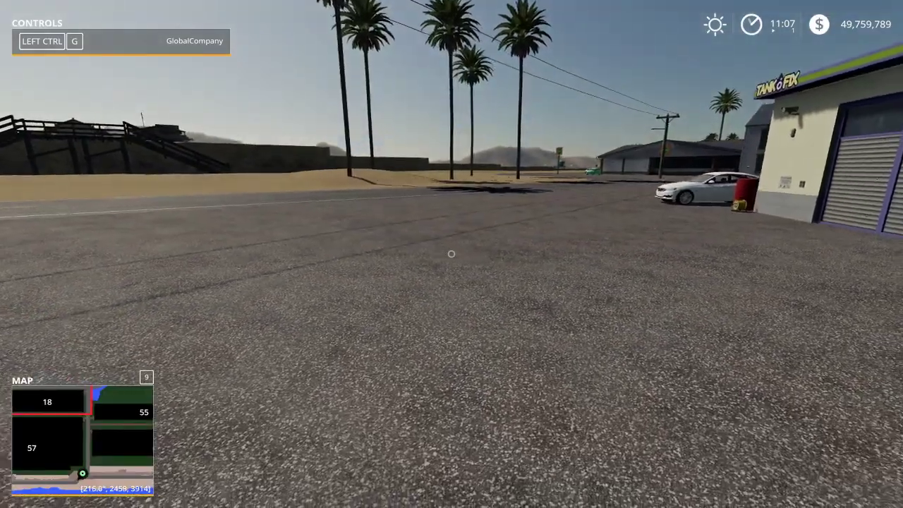
Step: Run east along the beach road from the gas station to the conveyor site on the sand south of field 52
key("w")
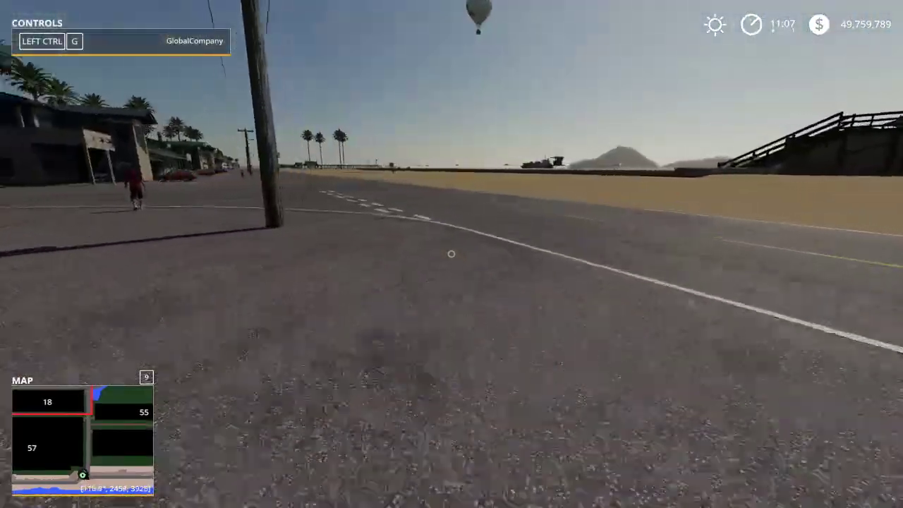
key("w")
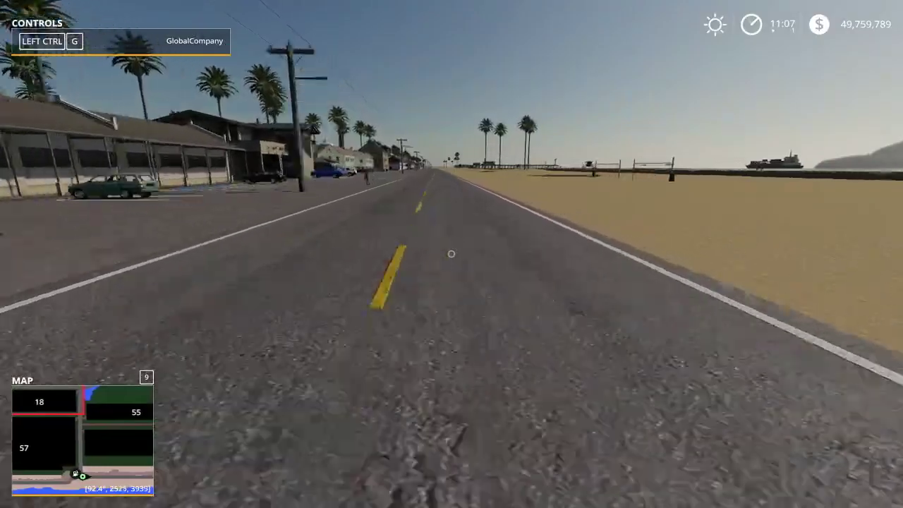
key("w")
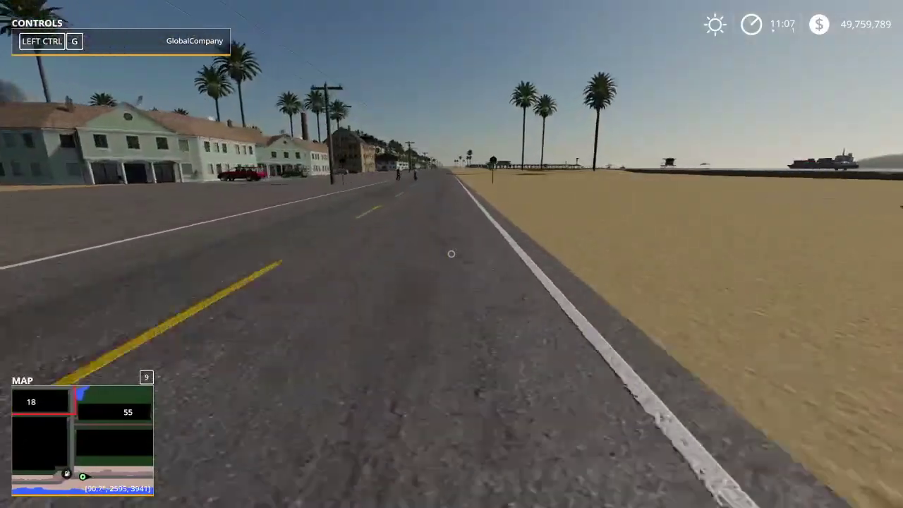
key("w")
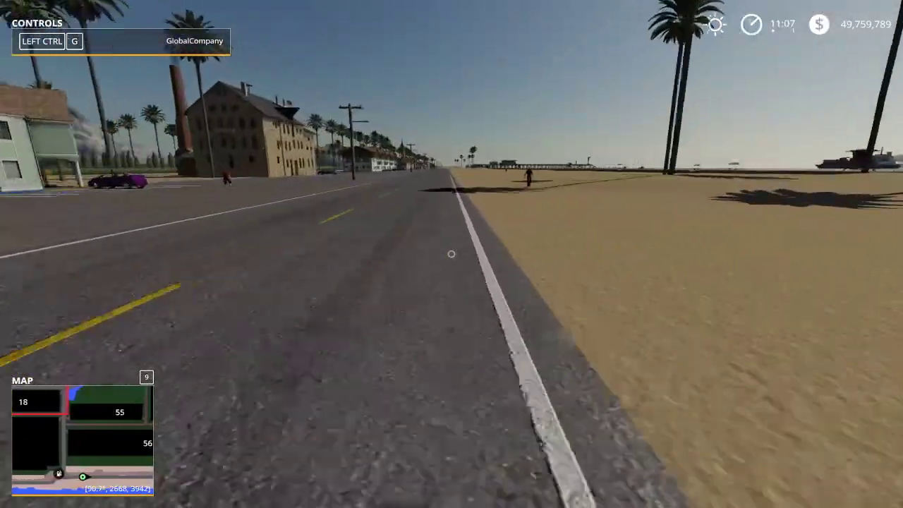
key("w")
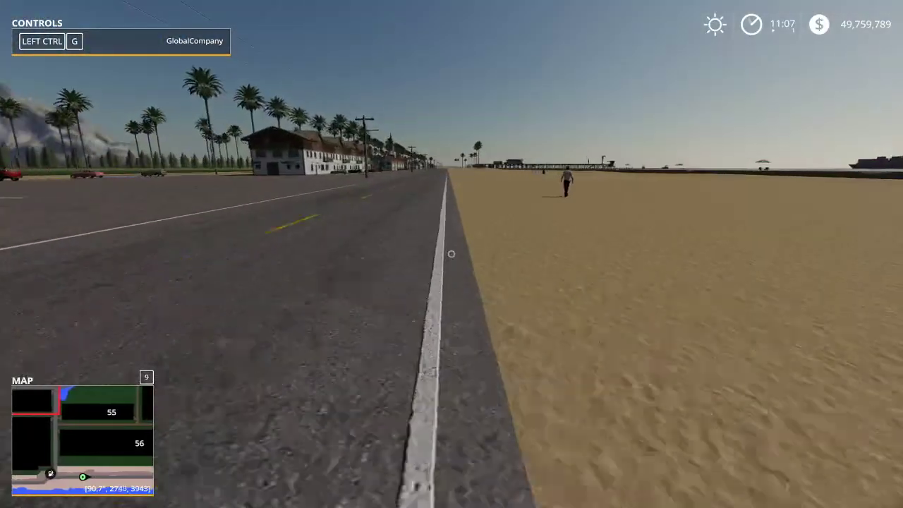
key("w")
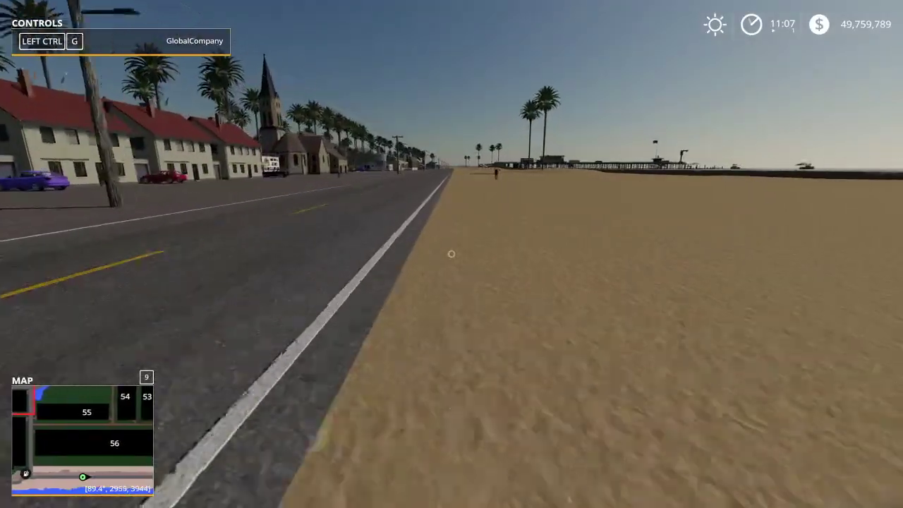
key("w")
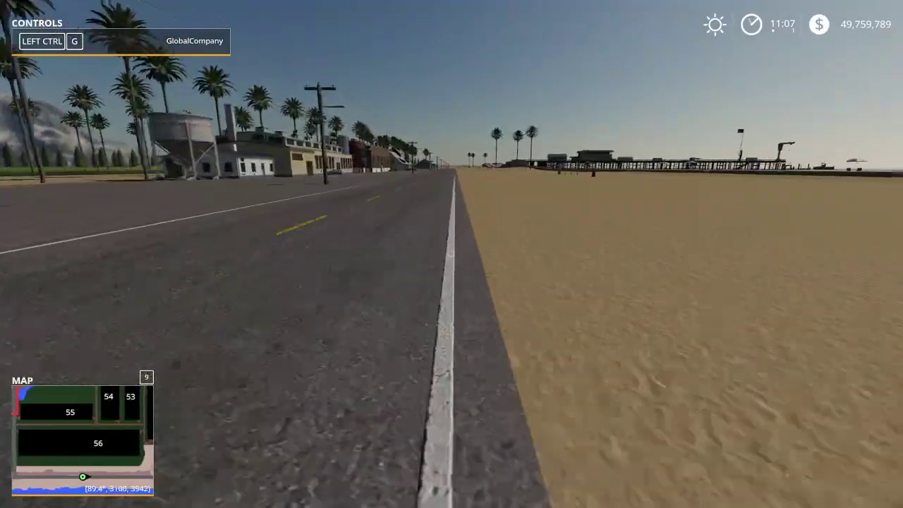
key("w")
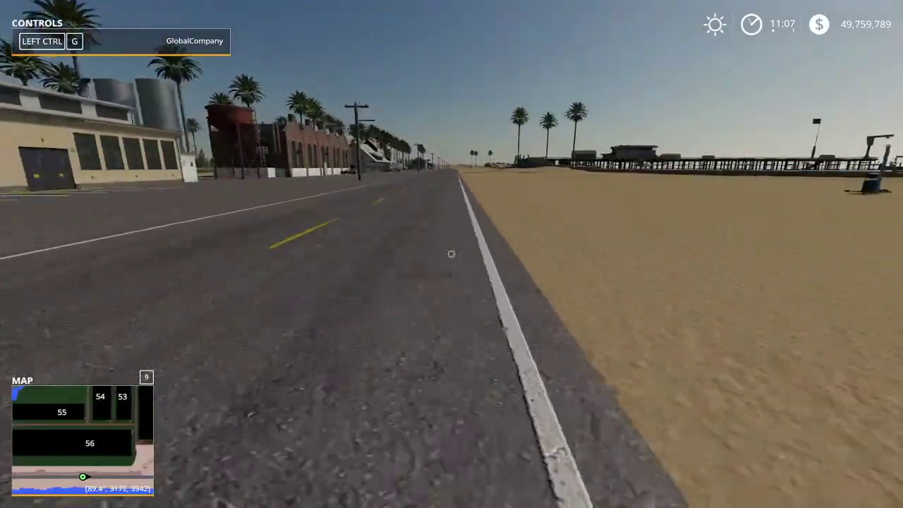
key("w")
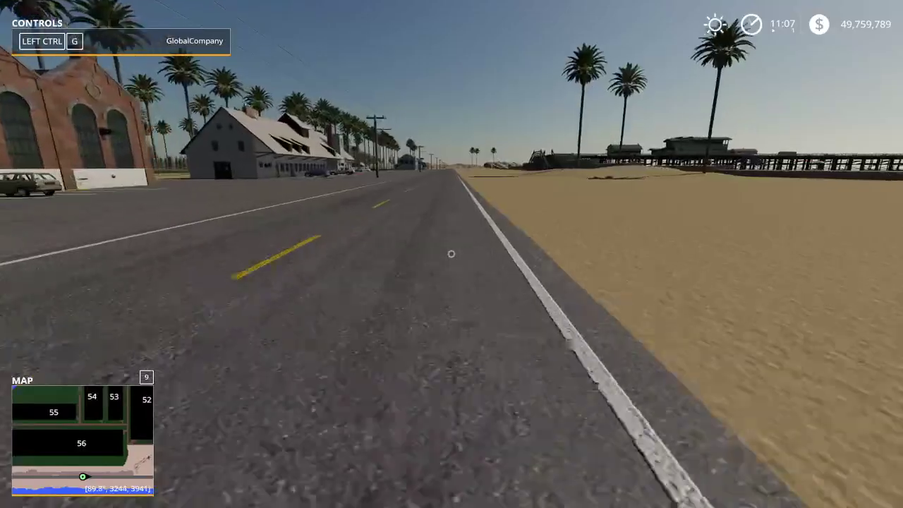
key("w")
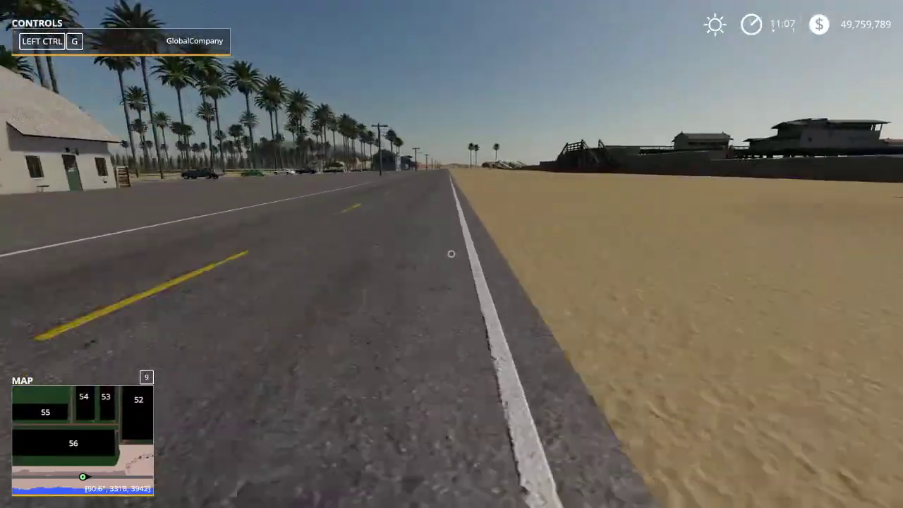
key("w")
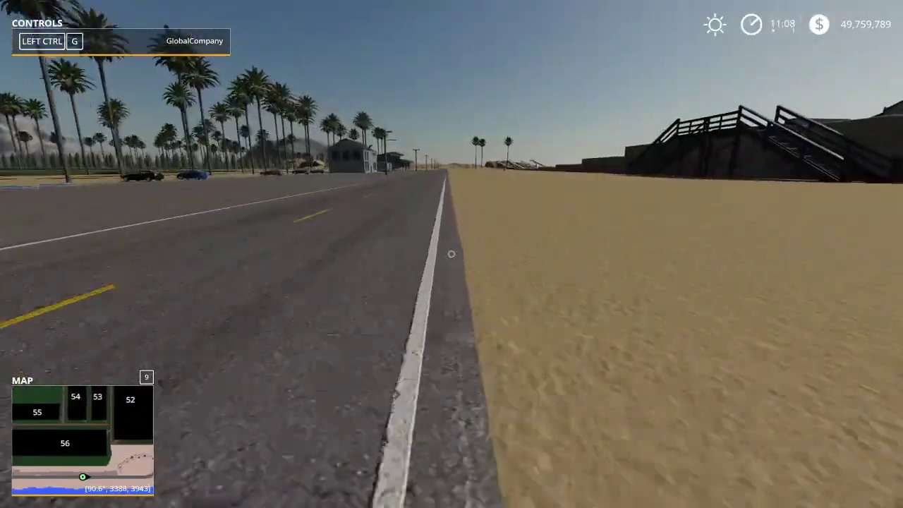
key("w")
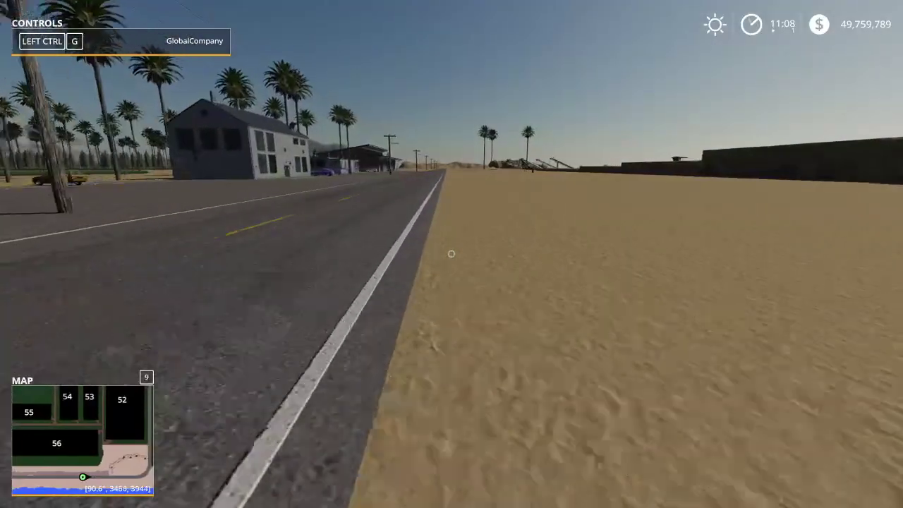
key("w")
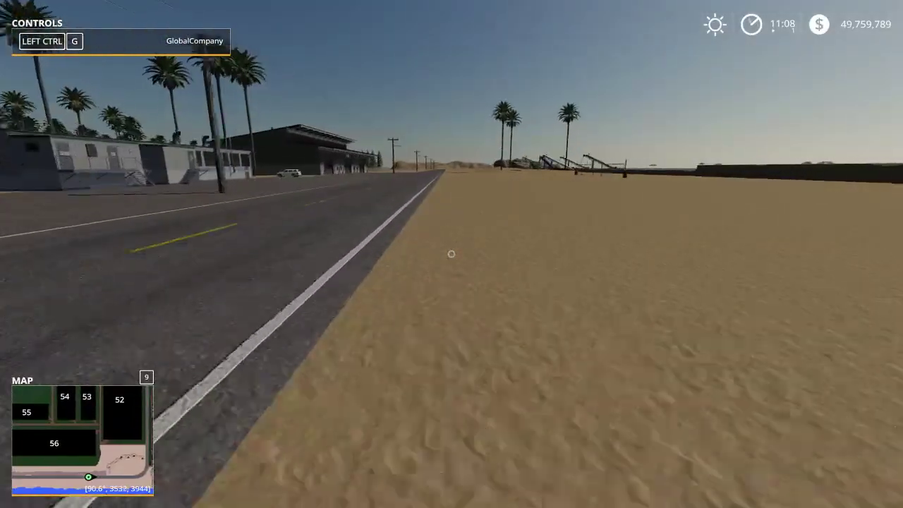
key("w")
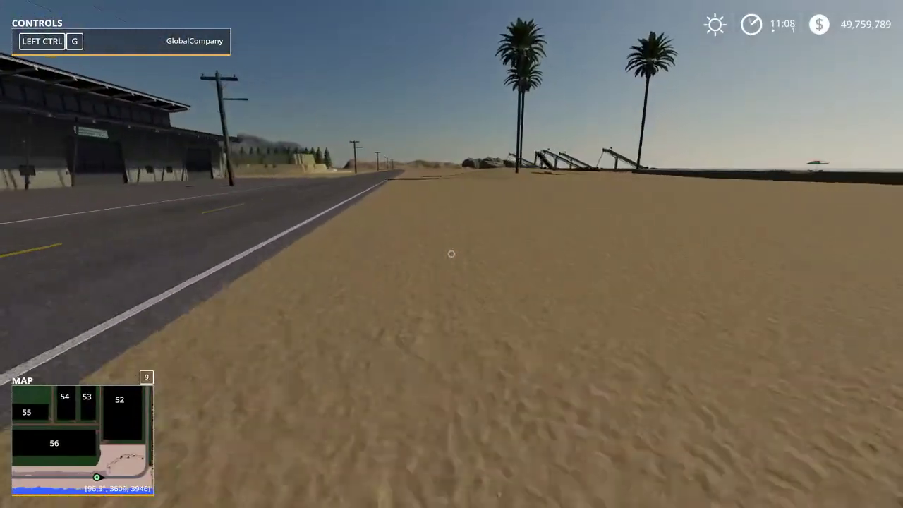
key("w")
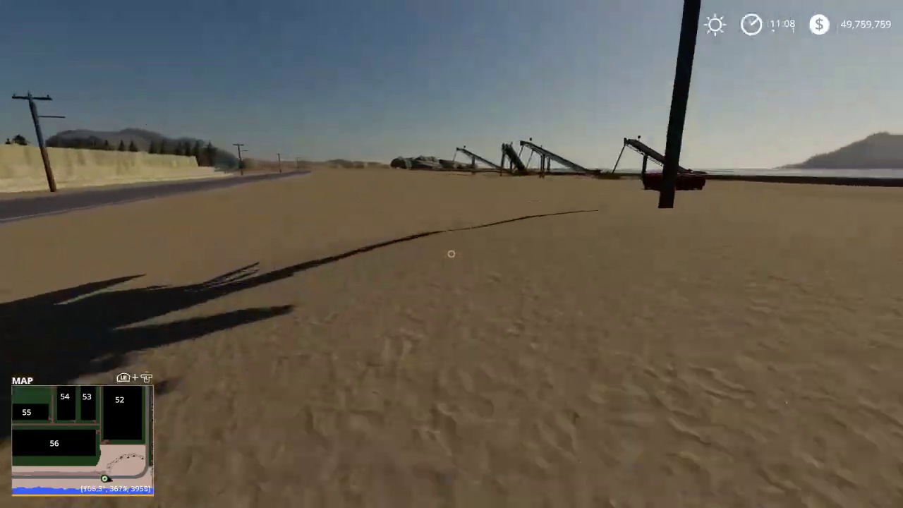
Step: Buy the small beach land parcel beside the current position for $56,012 and return to the map
key("Escape")
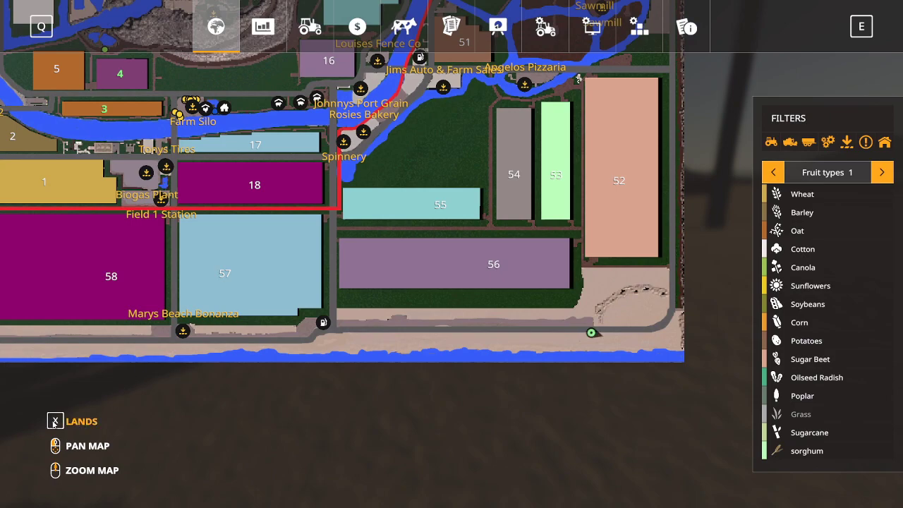
left_click(54, 422)
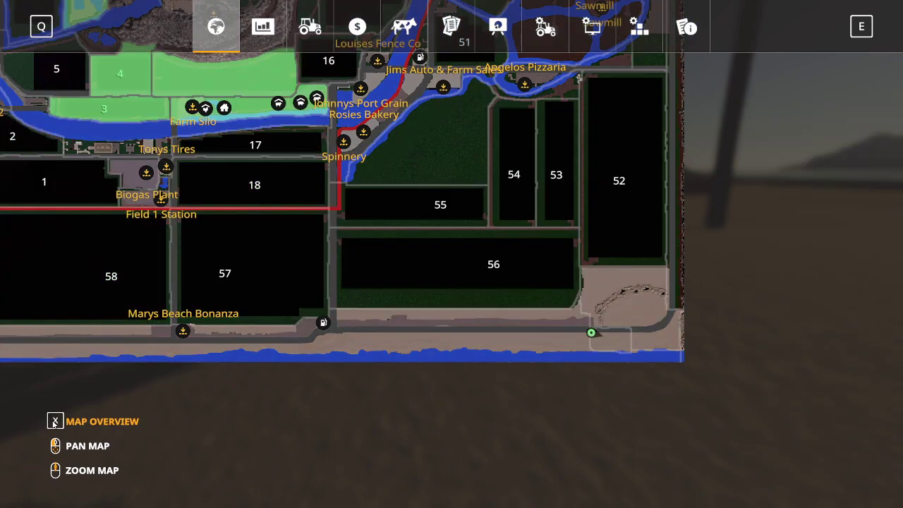
left_click(614, 343)
left_click(460, 470)
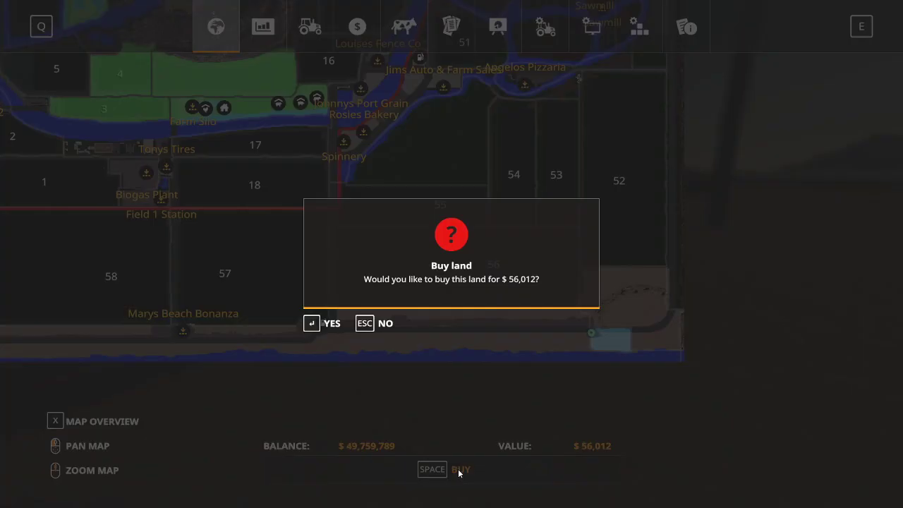
left_click(331, 323)
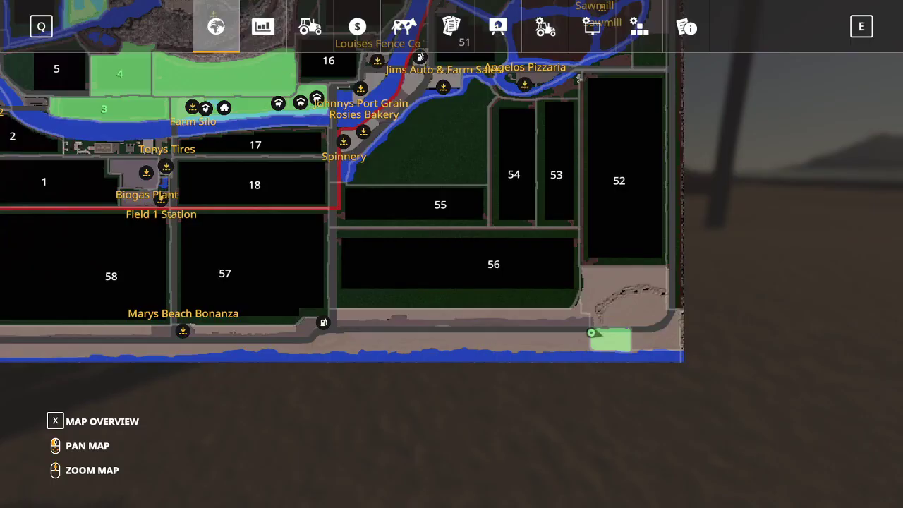
key("Escape")
Step: Walk to the red tanks to view the sand production levels, then go back to the road
key("w")
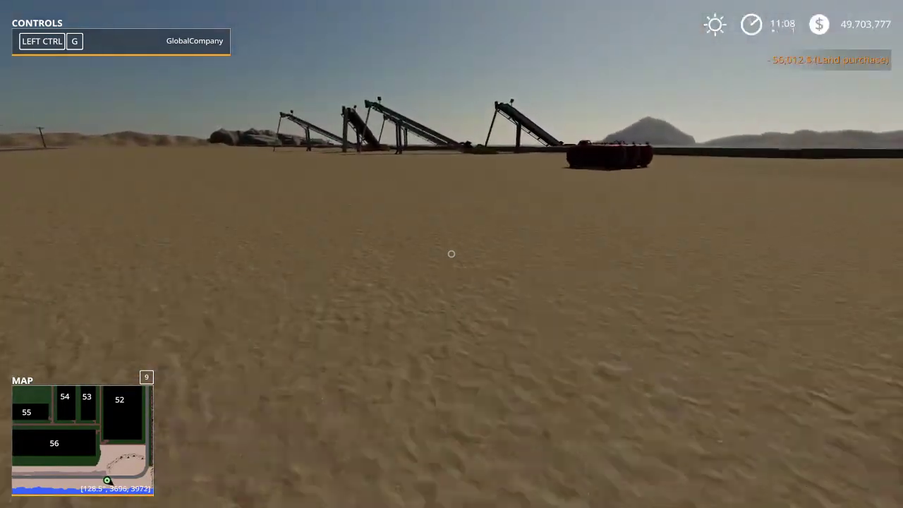
key("w")
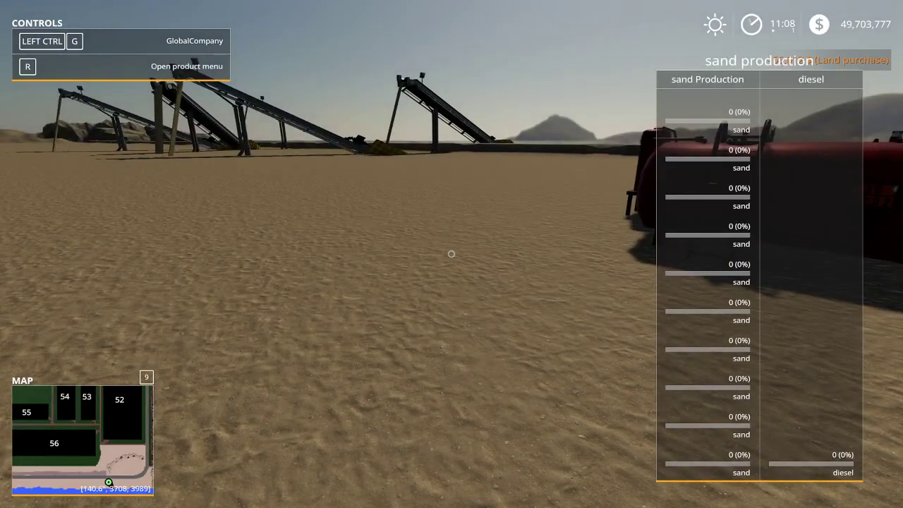
key("w")
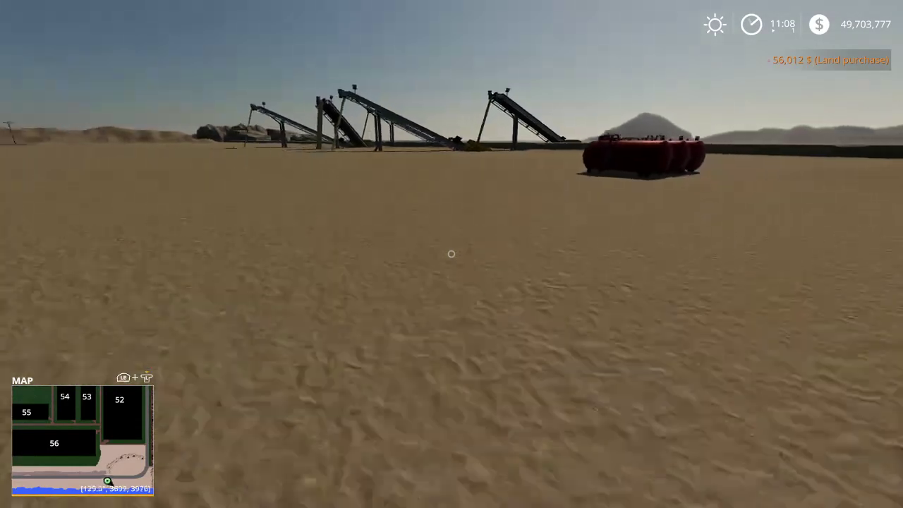
key("w")
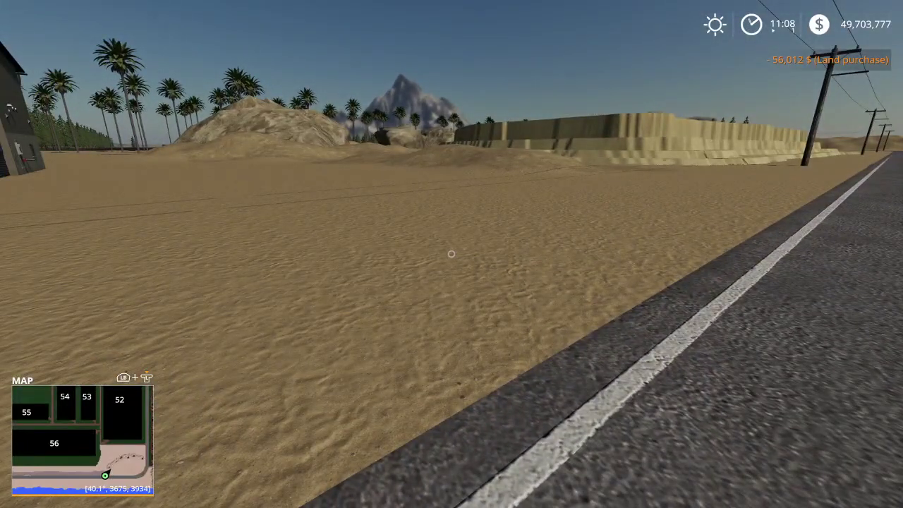
key("s")
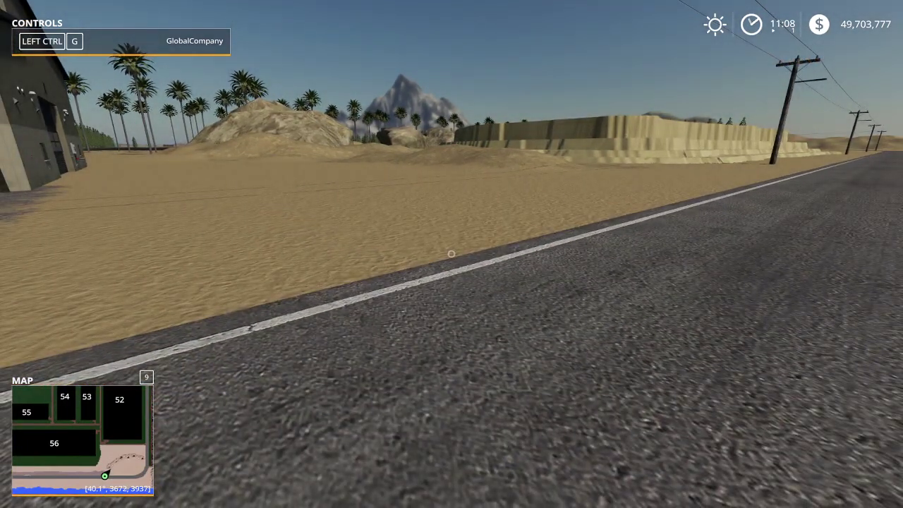
Step: Lease the Kenworth K100 Daycab from the truck category of the shop
key("p")
left_click(248, 384)
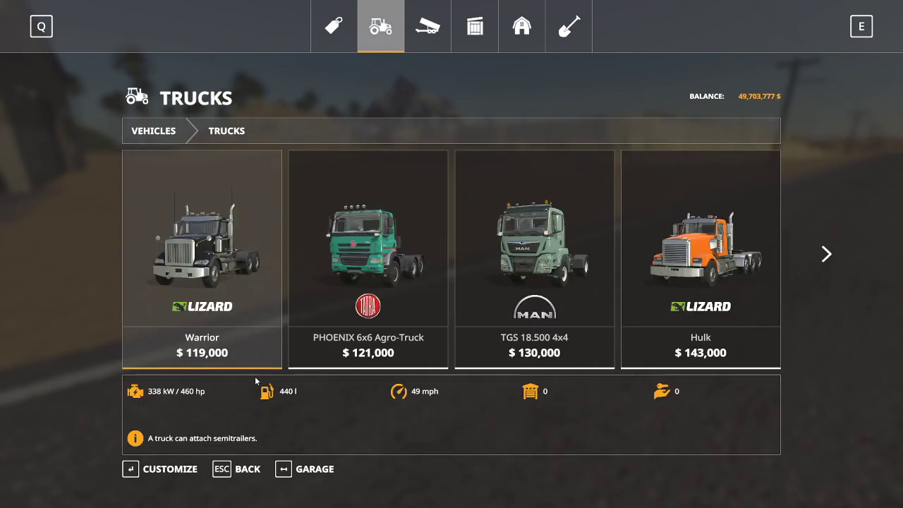
scroll(383, 271, "down", 6)
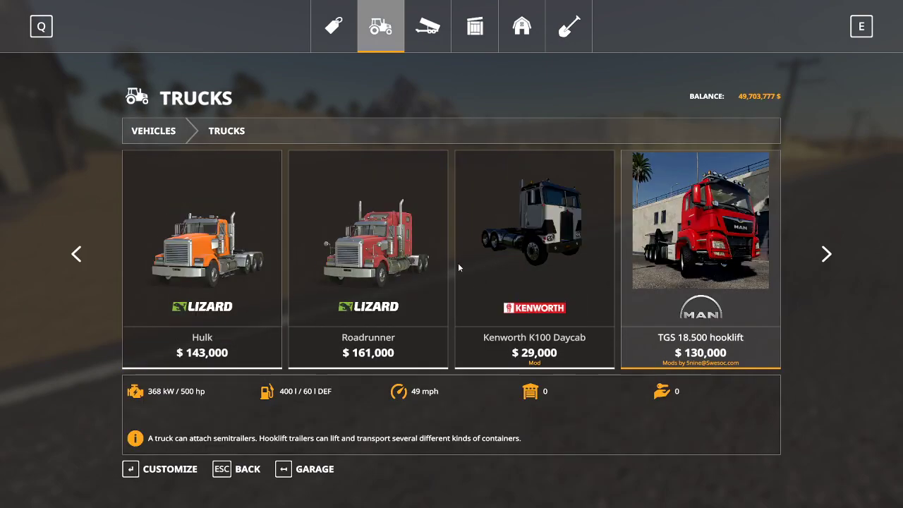
left_click(479, 266)
left_click(478, 267)
left_click(278, 470)
left_click(332, 326)
left_click(331, 327)
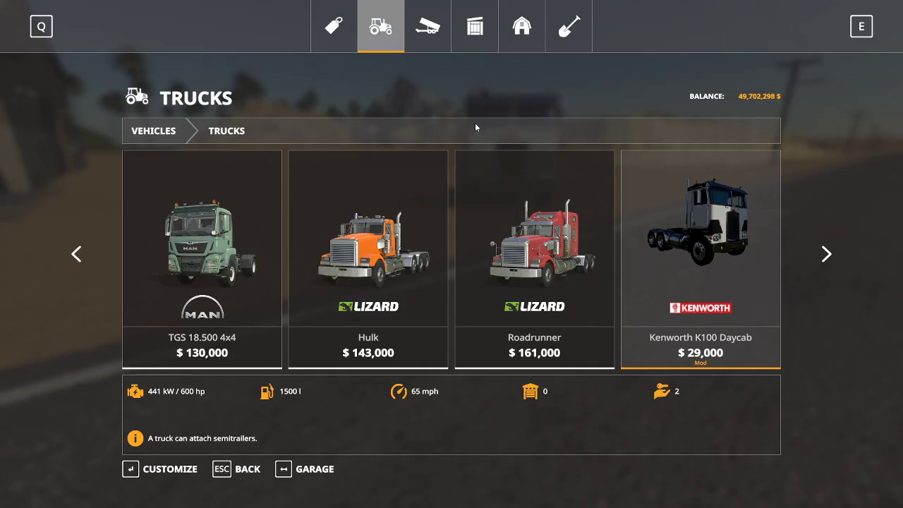
Step: Lease the FS19_RICCIVILLE_TANKER trailer and leave the shop
left_click(429, 30)
left_click(168, 370)
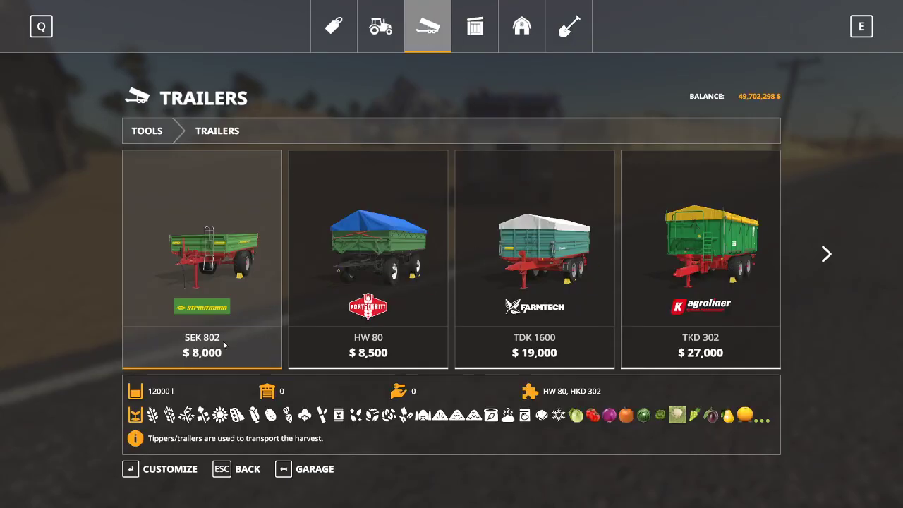
scroll(391, 266, "down", 15)
scroll(391, 268, "down", 4)
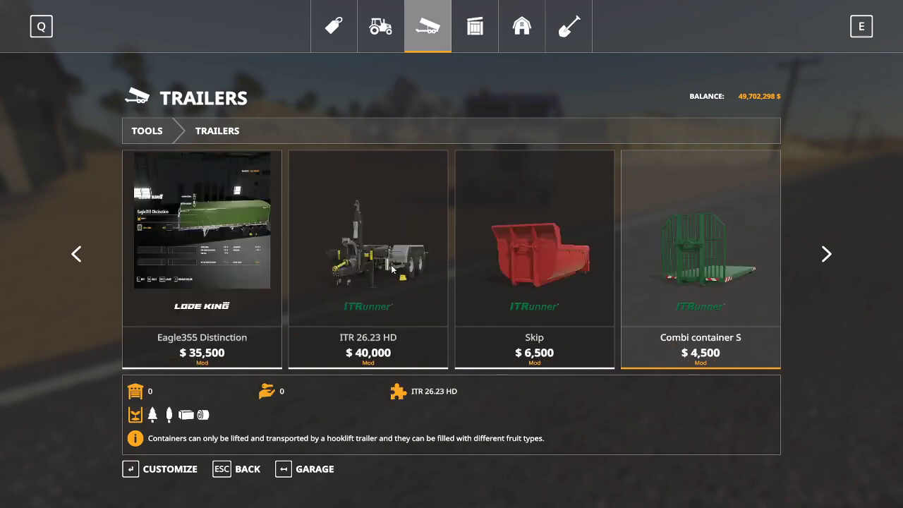
scroll(391, 268, "down", 7)
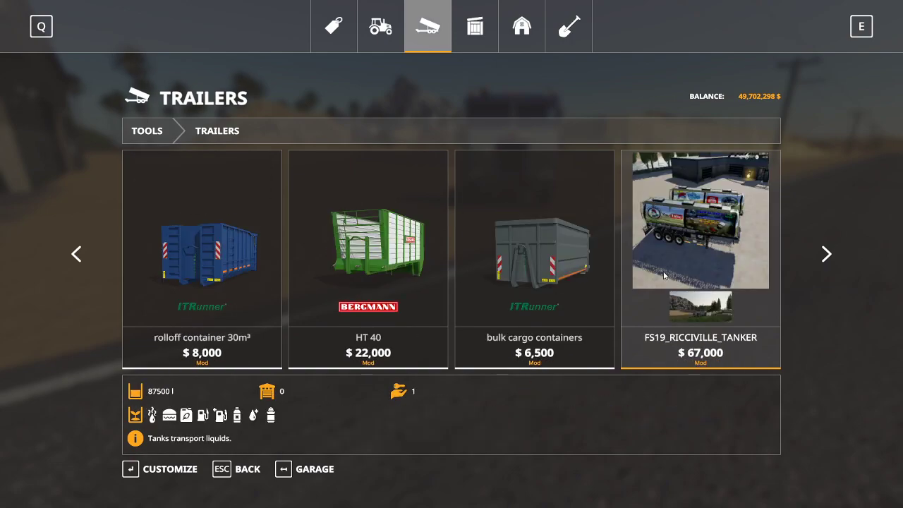
left_click(663, 275)
left_click(279, 470)
left_click(331, 323)
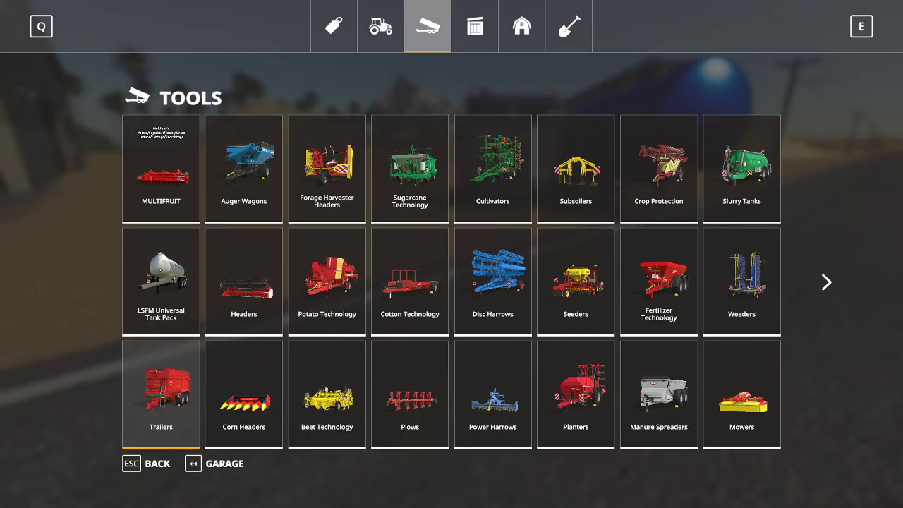
key("Escape")
Step: Get into the Kenworth, line it up with the blue tanker trailer beside the road and couple the trailer
key("e")
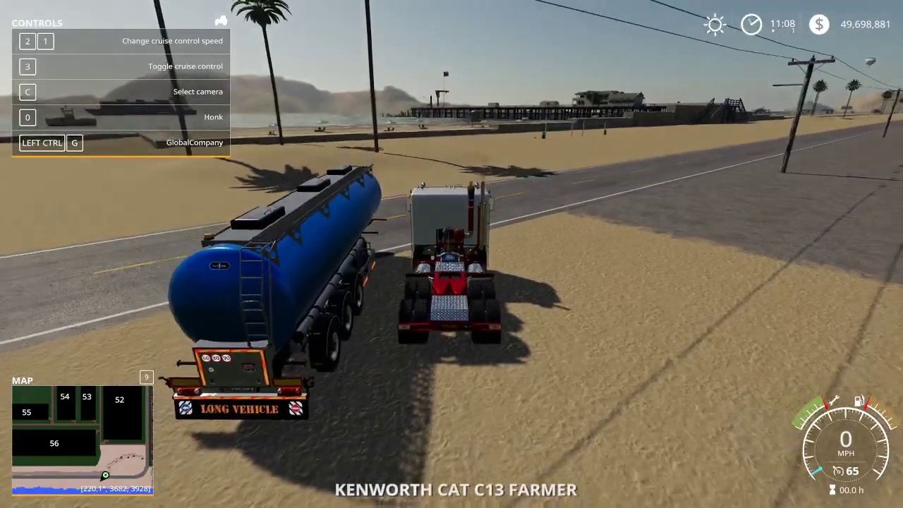
scroll(451, 254, "down", 8)
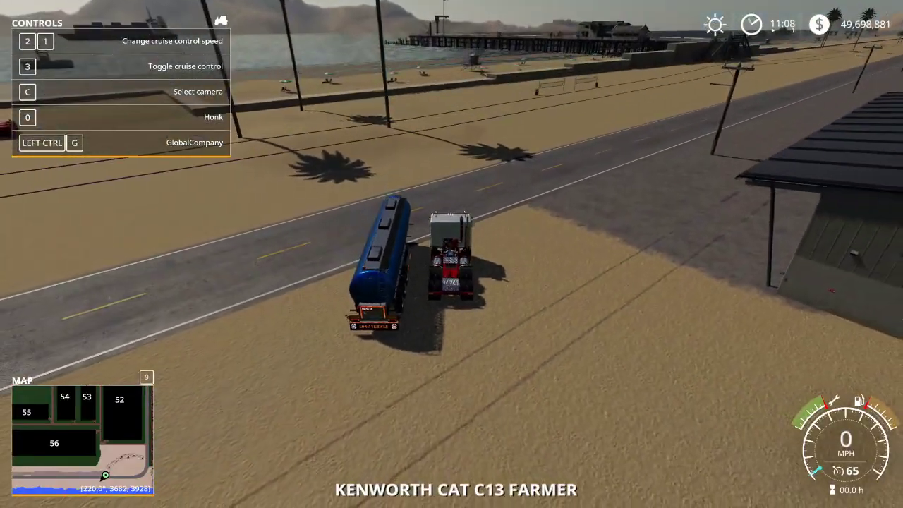
key("w")
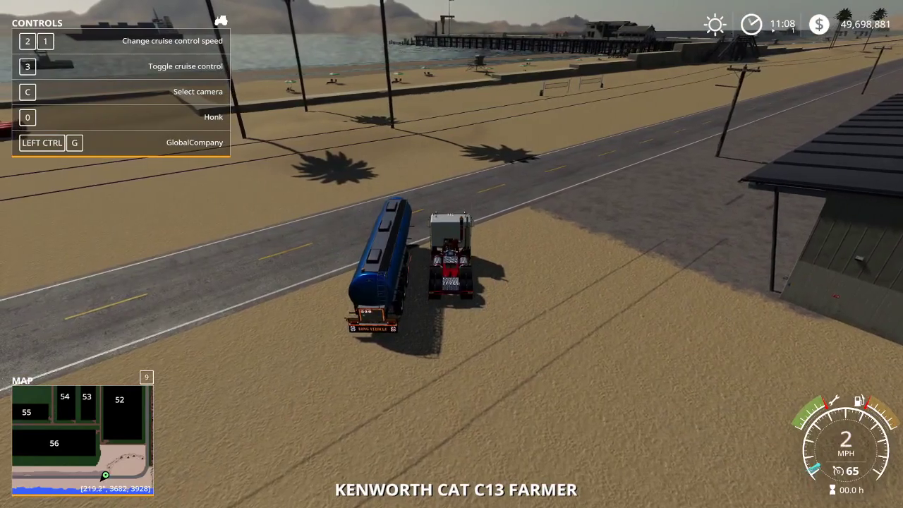
key("a")
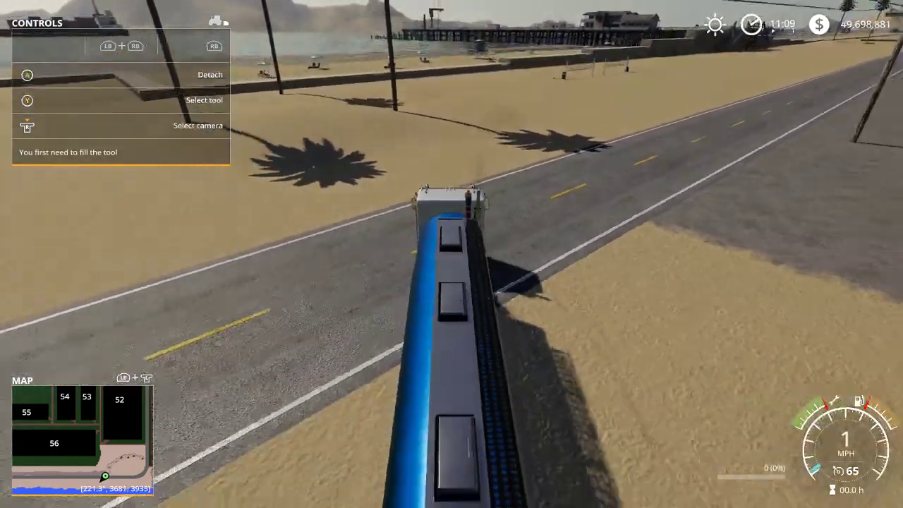
Step: Fill the tanker trailer with DIESEL through Easy Development Commands and drive it beside the red beach tanks to unload
key("ctrl+shift+e")
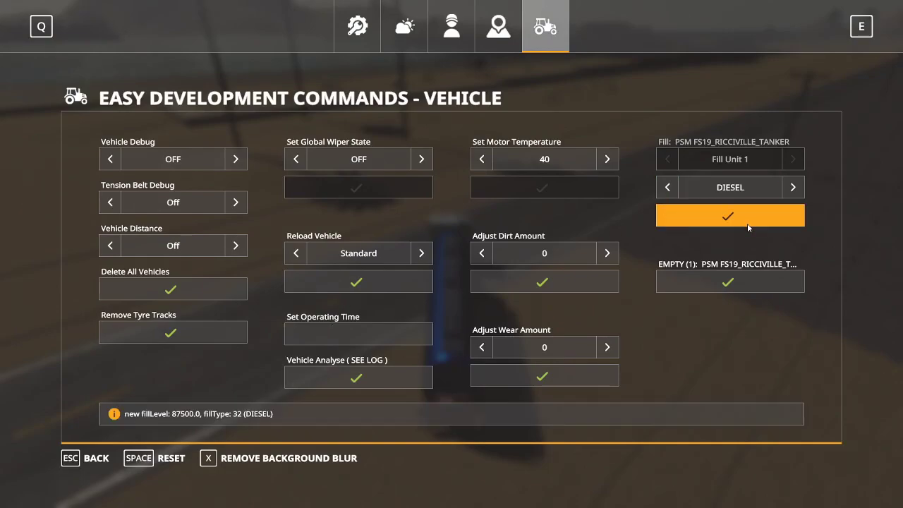
key("Escape")
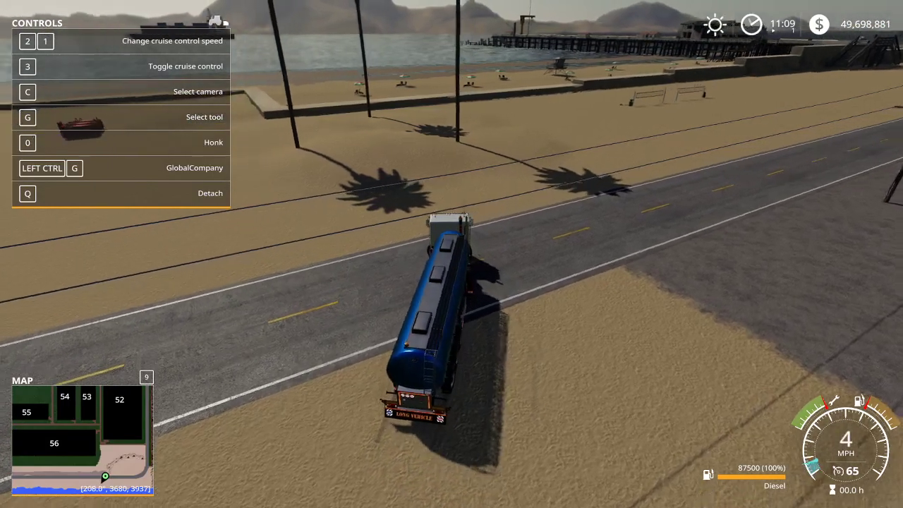
key("w")
key("a")
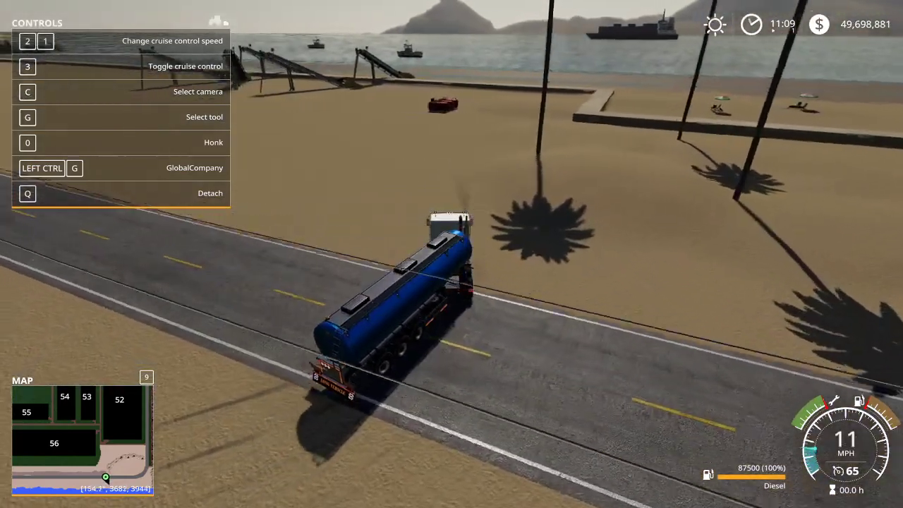
key("w")
key("a")
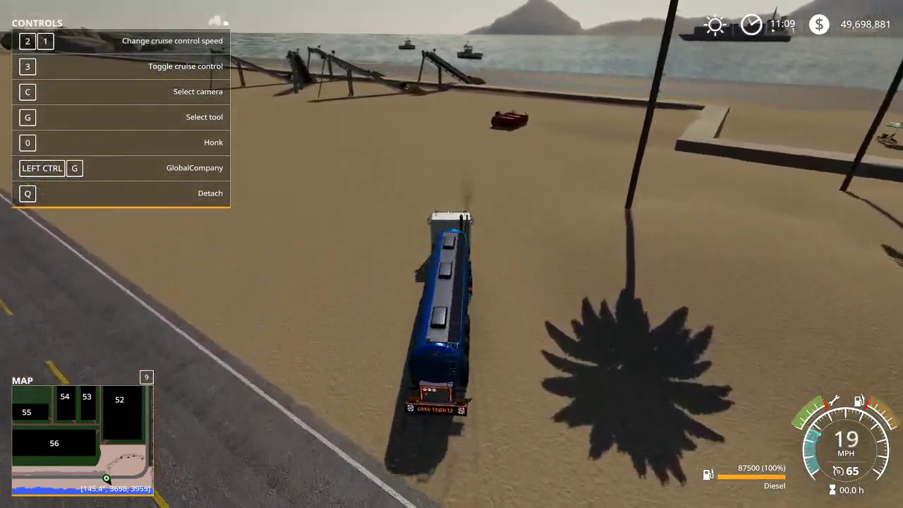
key("w")
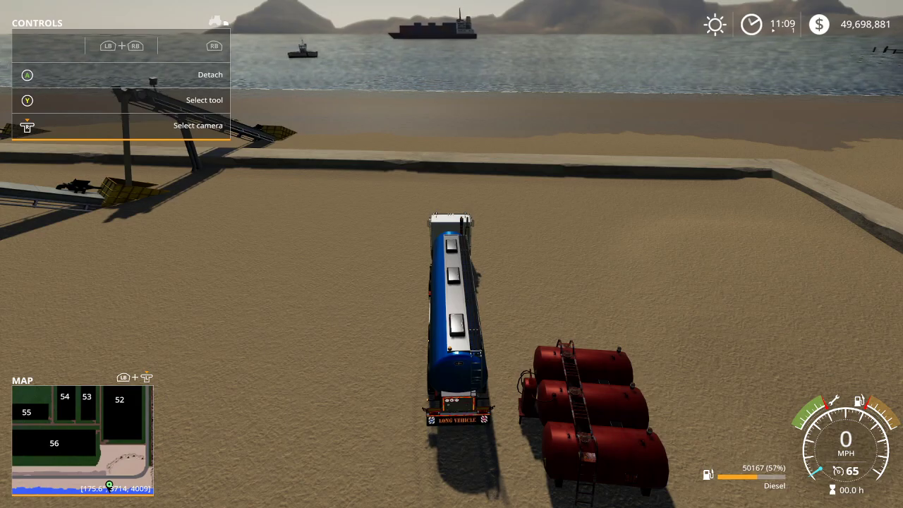
Step: Leave the truck, fast-forward game time at the beach conveyors, restore normal speed and walk around the sand heaps
key("e")
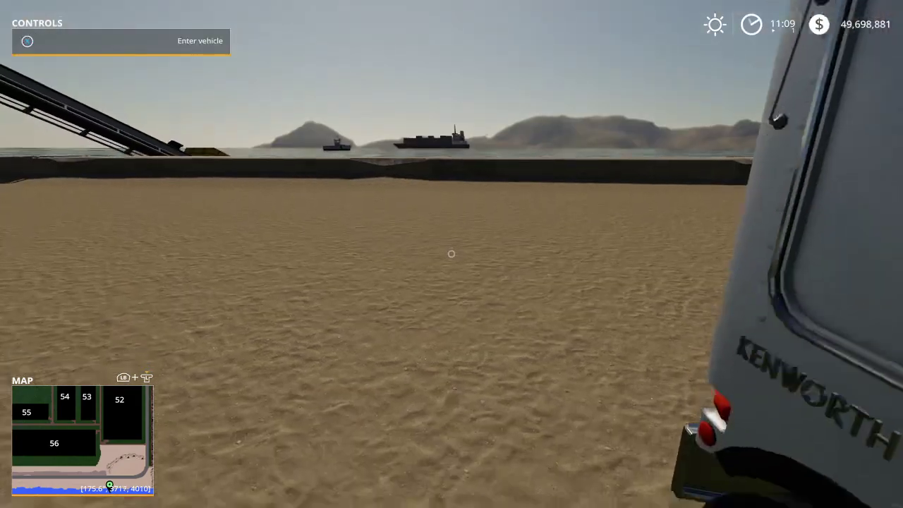
key("w")
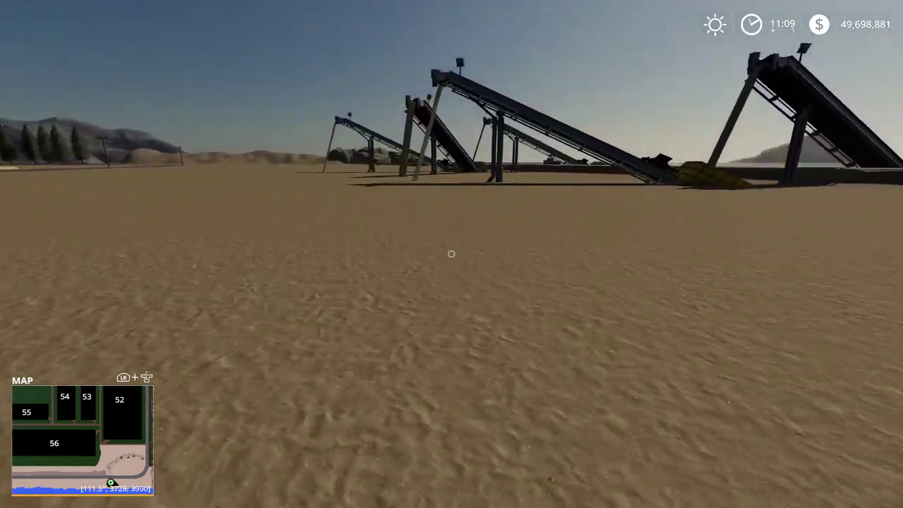
key("8")
key("8")
key("8")
key("8")
key("8")
key("8")
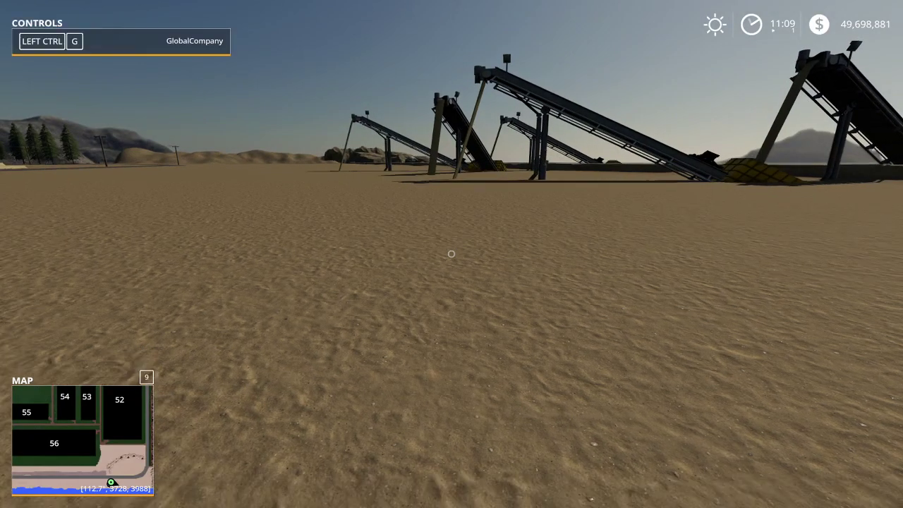
key("7")
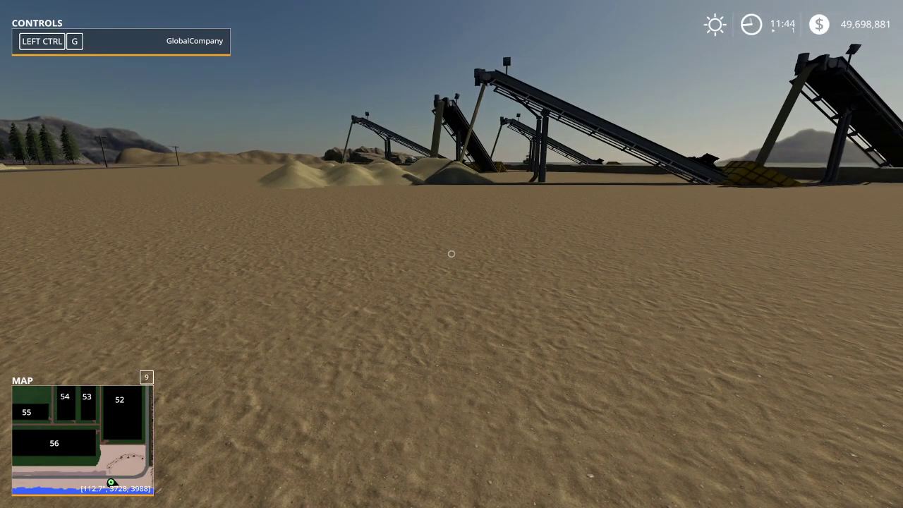
key("w")
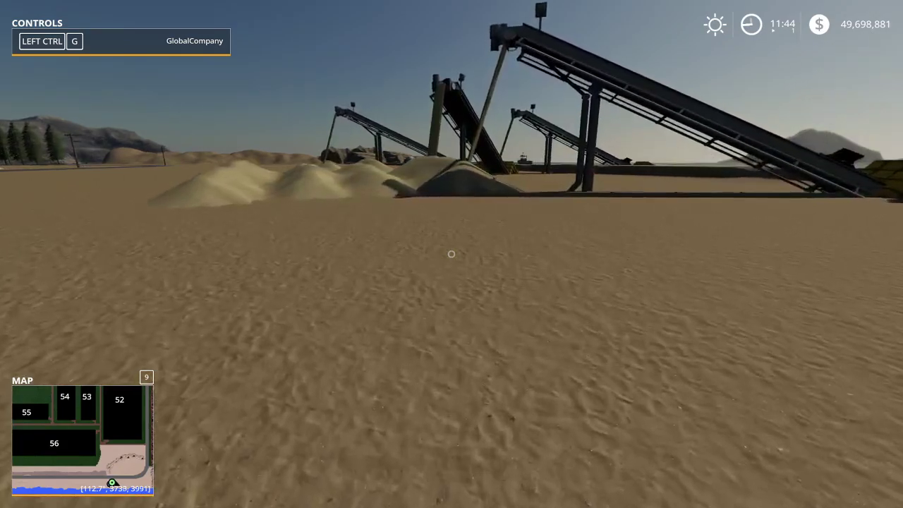
key("w")
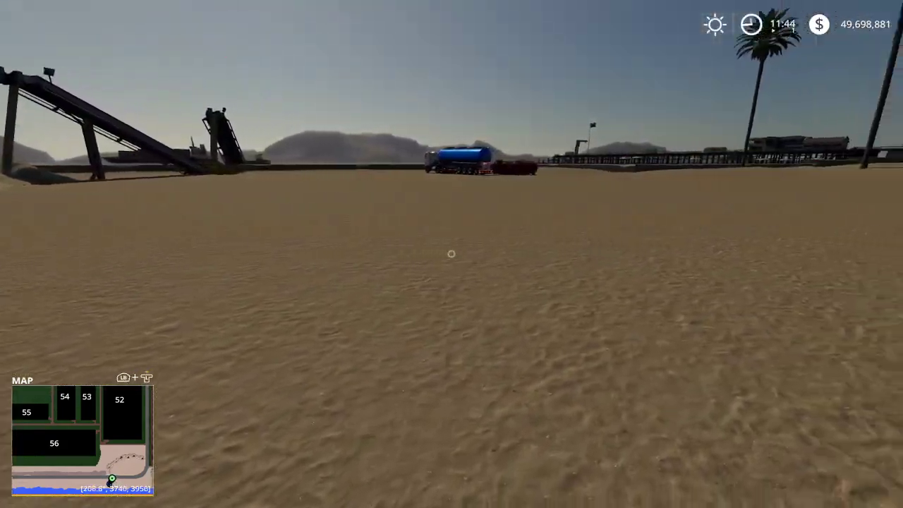
Step: Quit the current game from the game settings without saving
key("Escape")
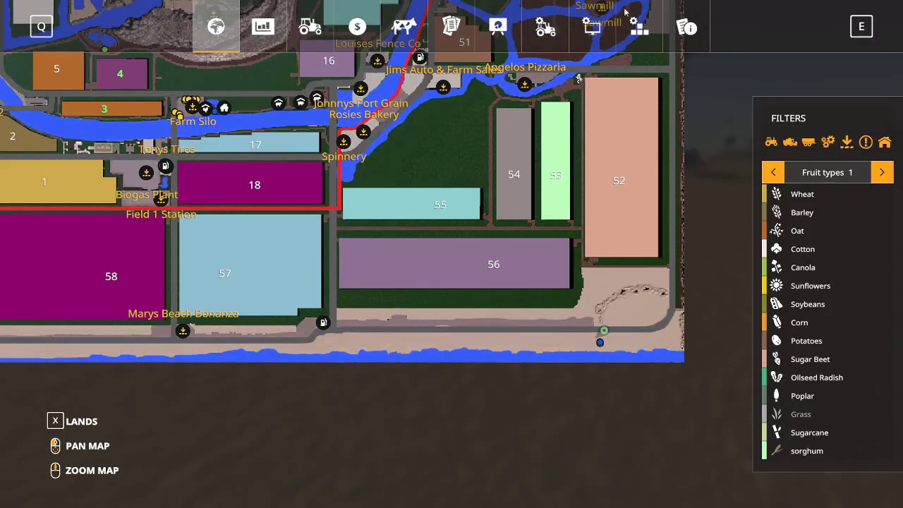
left_click(555, 47)
left_click(255, 457)
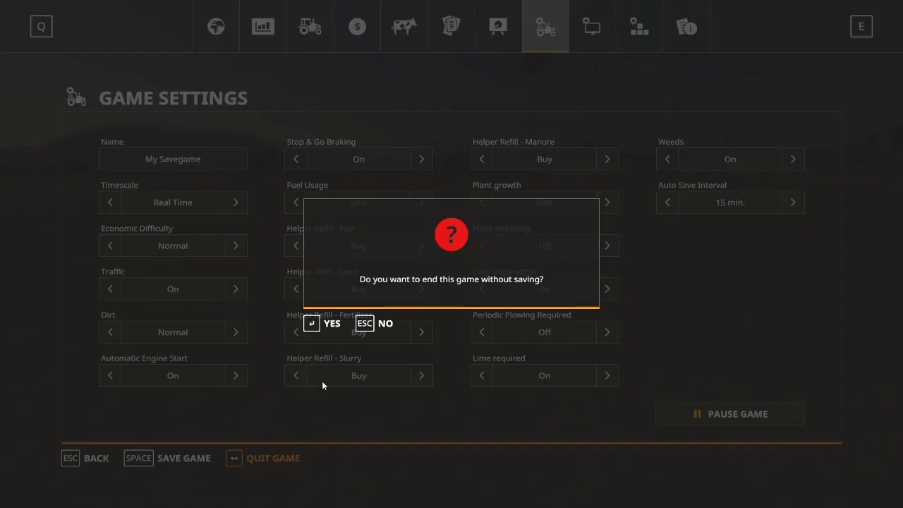
key("Return")
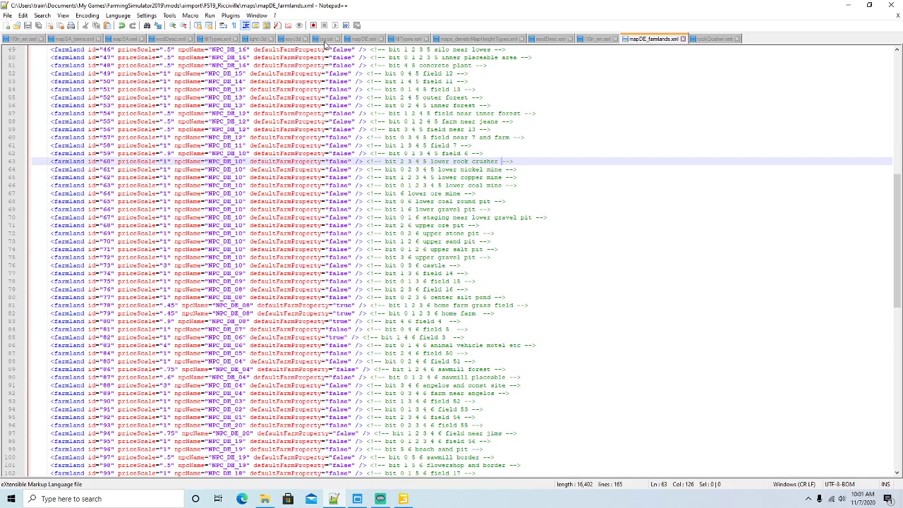
Step: In Notepad++, open log.txt, reload its modified version and go to the beginning of the file
left_click(324, 39)
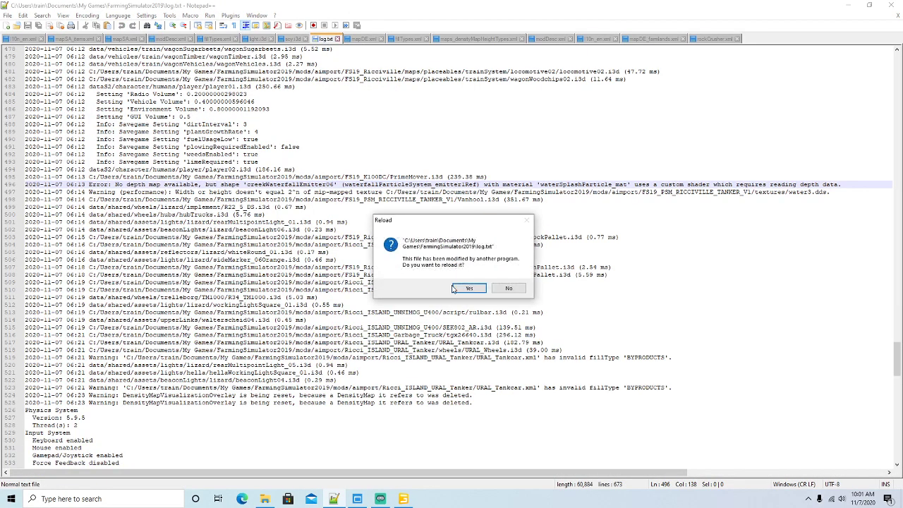
left_click(470, 289)
left_click_drag(898, 362, 899, 62)
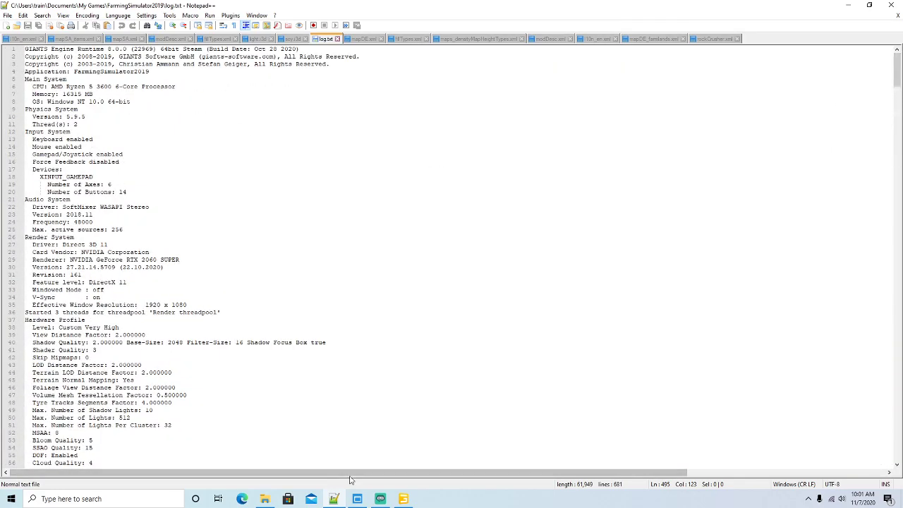
Step: Examine the game log for errors and warnings, highlighting the start of the creekWaterfallEmitter06 depth map entry
scroll(292, 173, "down", 4)
scroll(292, 173, "down", 20)
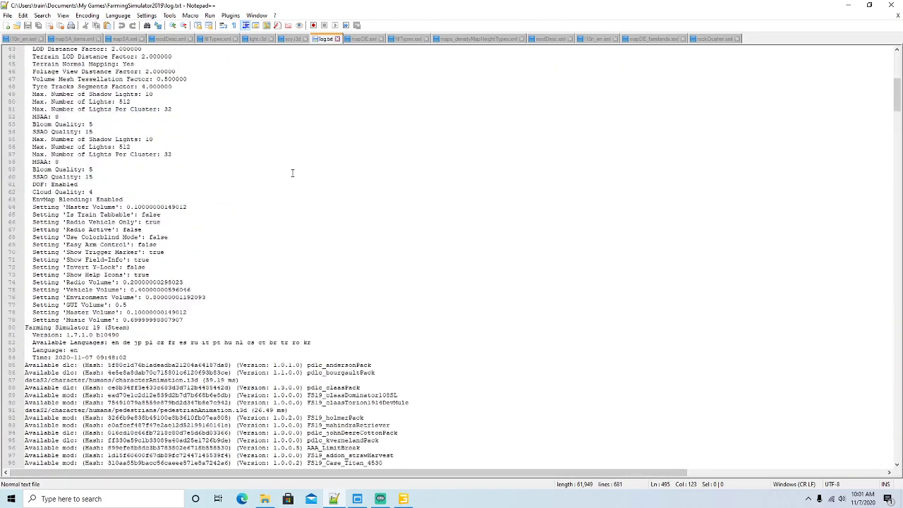
scroll(292, 173, "down", 20)
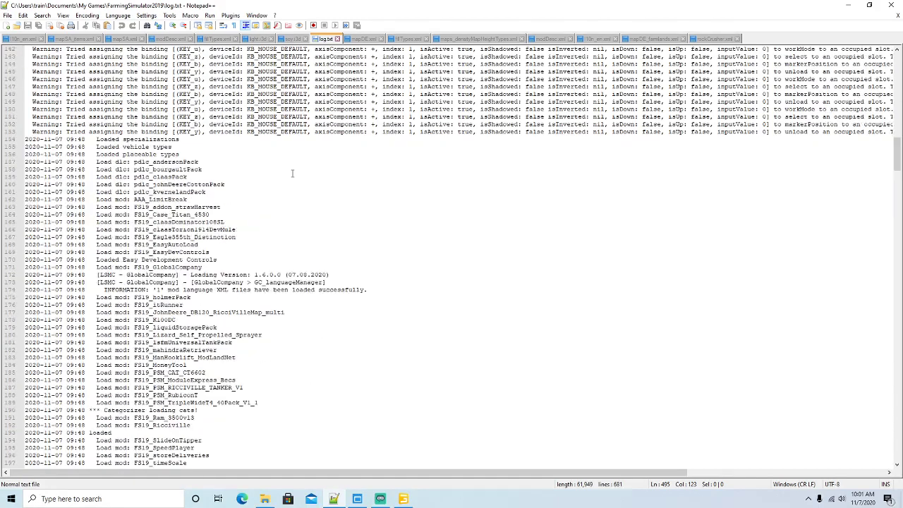
scroll(292, 173, "up", 4)
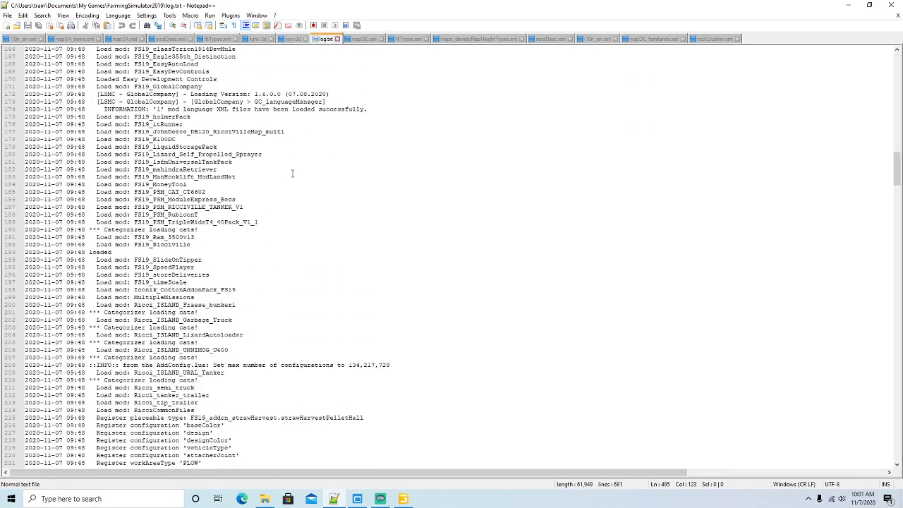
scroll(292, 173, "down", 20)
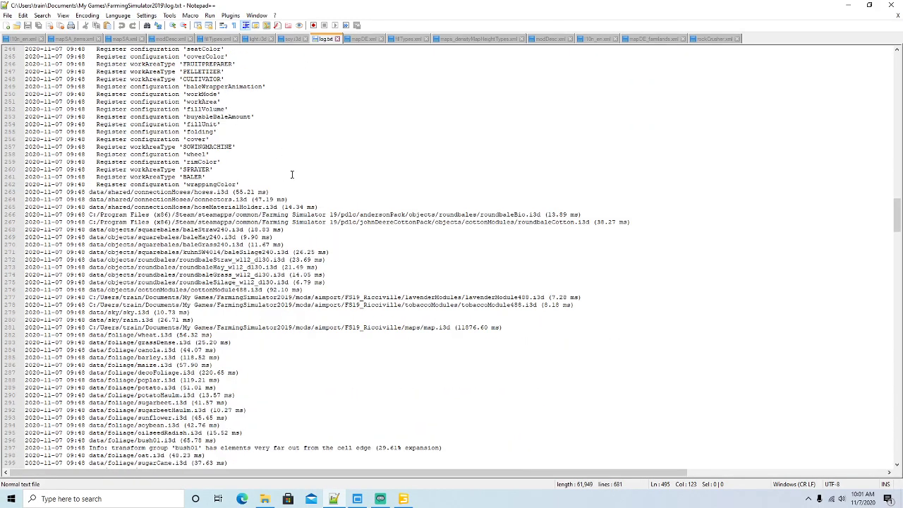
scroll(292, 173, "down", 12)
scroll(292, 174, "down", 7)
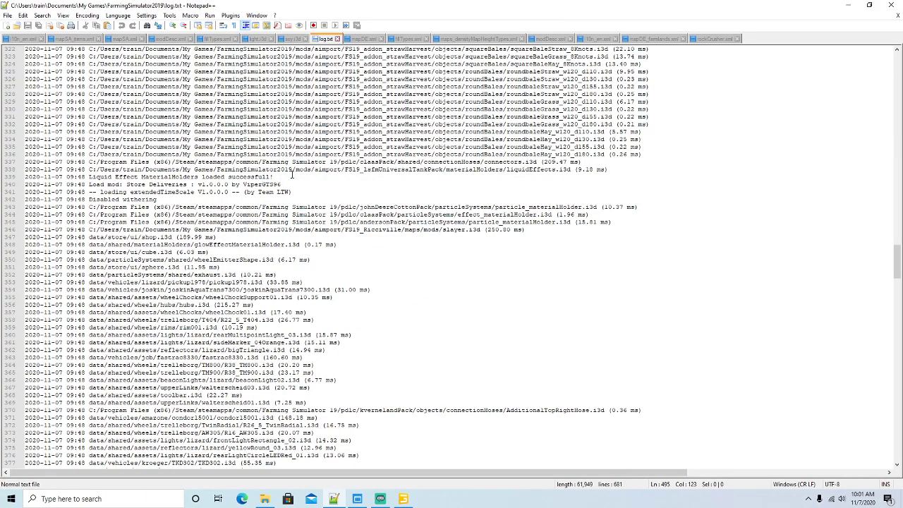
scroll(292, 174, "down", 20)
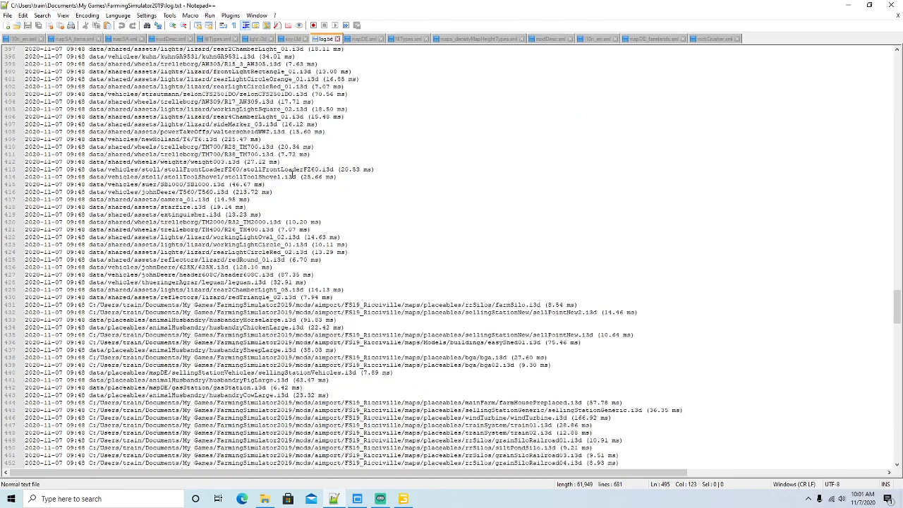
scroll(292, 175, "down", 11)
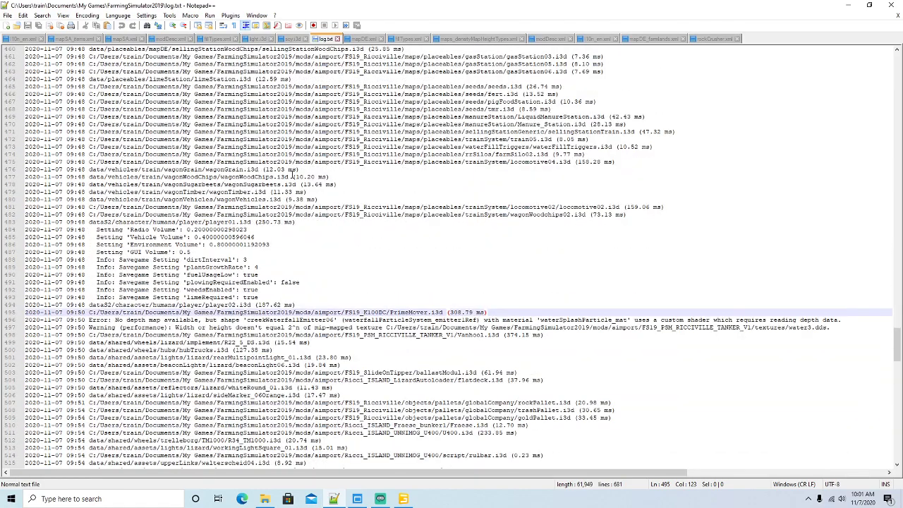
scroll(292, 174, "down", 4)
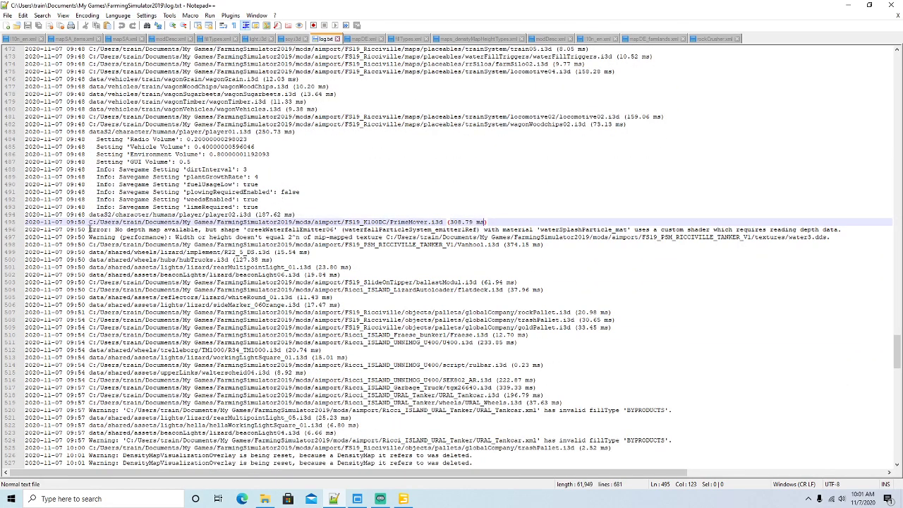
left_click_drag(89, 229, 357, 230)
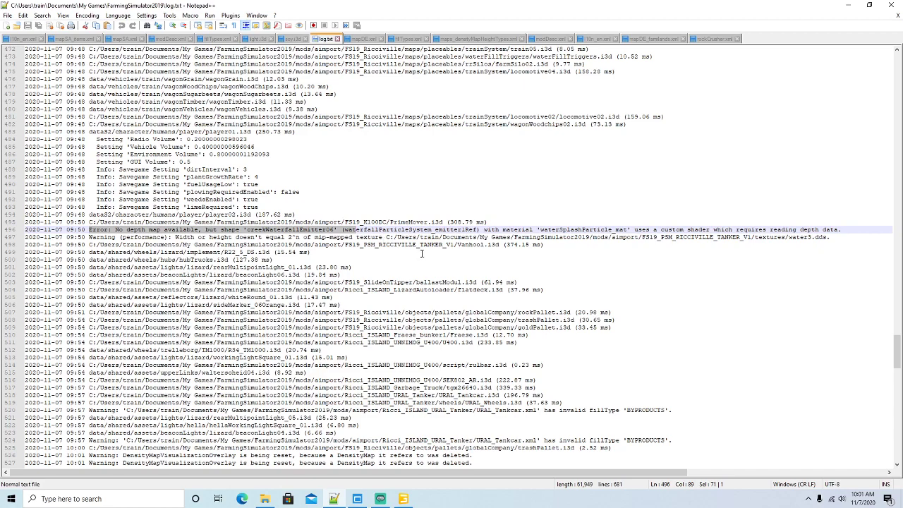
scroll(422, 252, "down", 3)
scroll(421, 252, "down", 1)
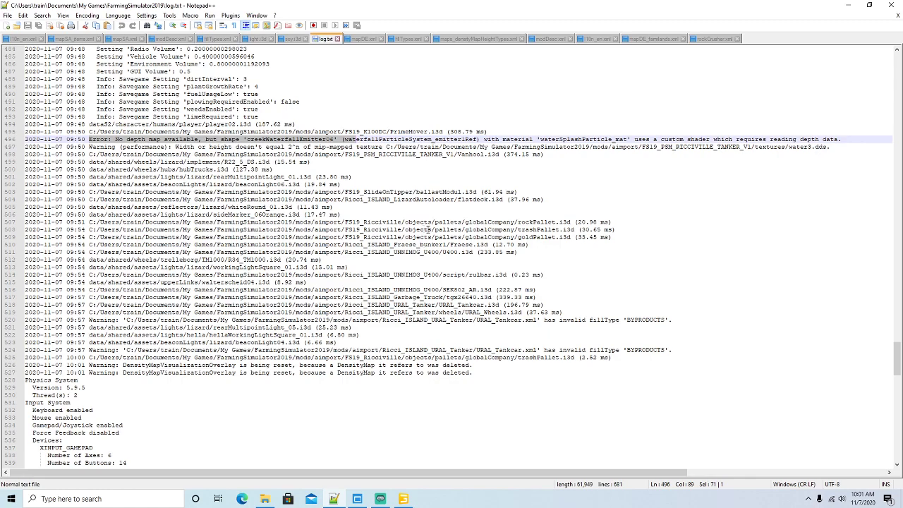
Step: Close rockCrusher.xml and minimise Notepad++ to return to the desktop
left_click(715, 39)
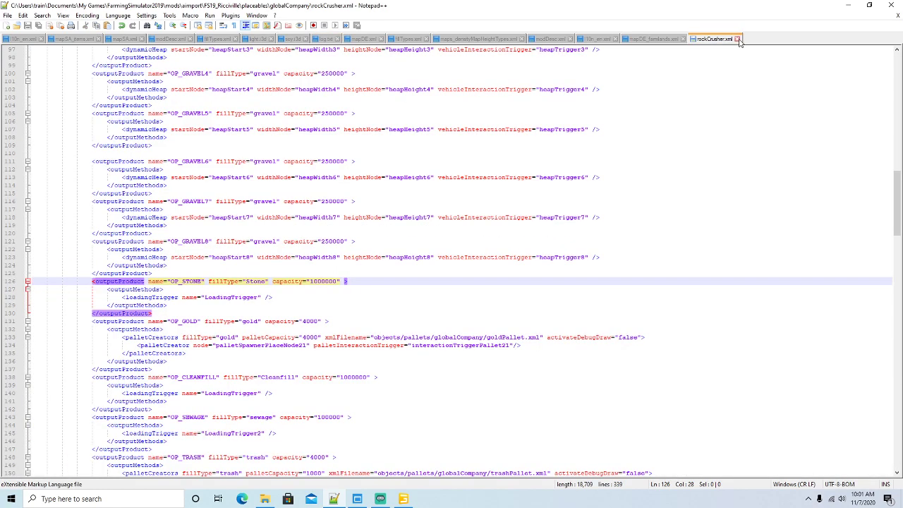
left_click(737, 40)
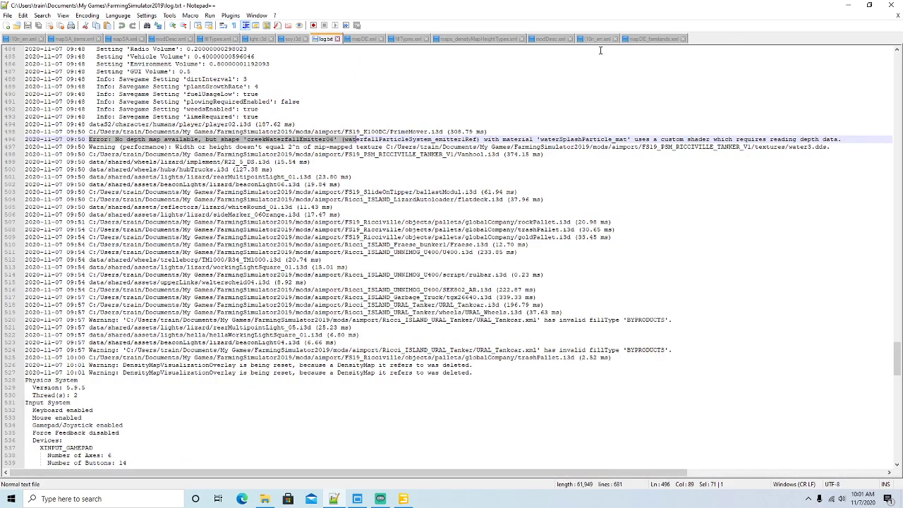
left_click(849, 5)
left_click(562, 155)
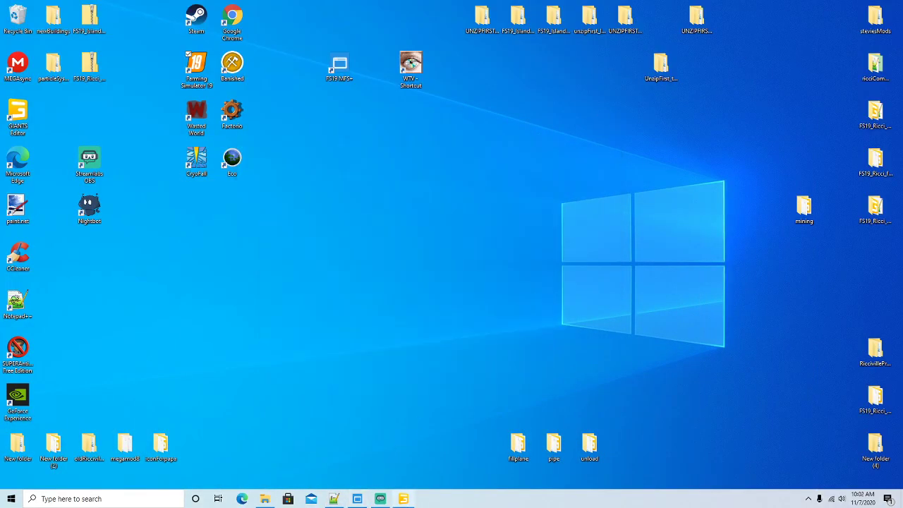
Step: Switch to GIANTS Editor, select the PlayerTrigger at the stone mine building and collapse the stoneMine group in the scenegraph
left_click(404, 498)
left_click_drag(469, 292, 474, 267, "alt")
left_click_drag(474, 265, 543, 326, "alt")
scroll(379, 261, "up", 10)
scroll(401, 250, "up", 8)
scroll(423, 253, "up", 5)
scroll(422, 254, "up", 4)
scroll(449, 254, "up", 4)
scroll(481, 251, "up", 8)
scroll(520, 273, "down", 5)
scroll(518, 251, "up", 8)
scroll(518, 252, "down", 8)
scroll(560, 317, "down", 6)
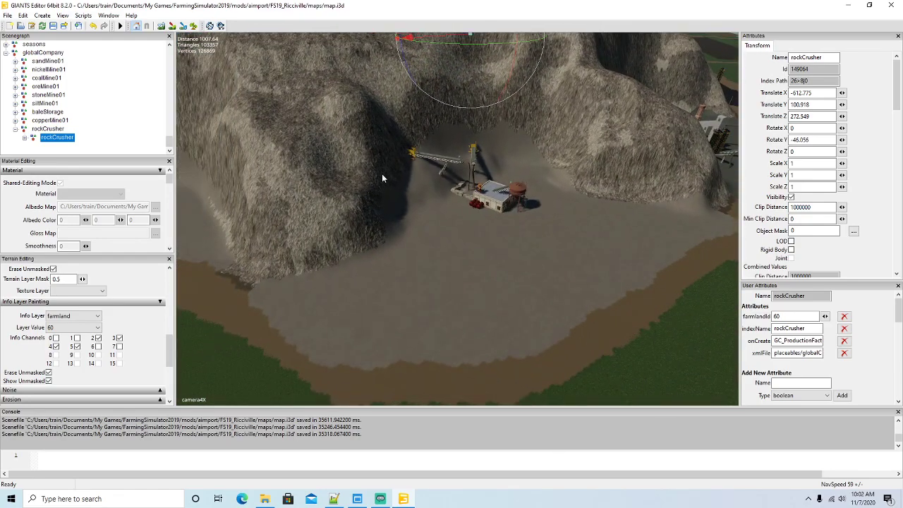
left_click(488, 204)
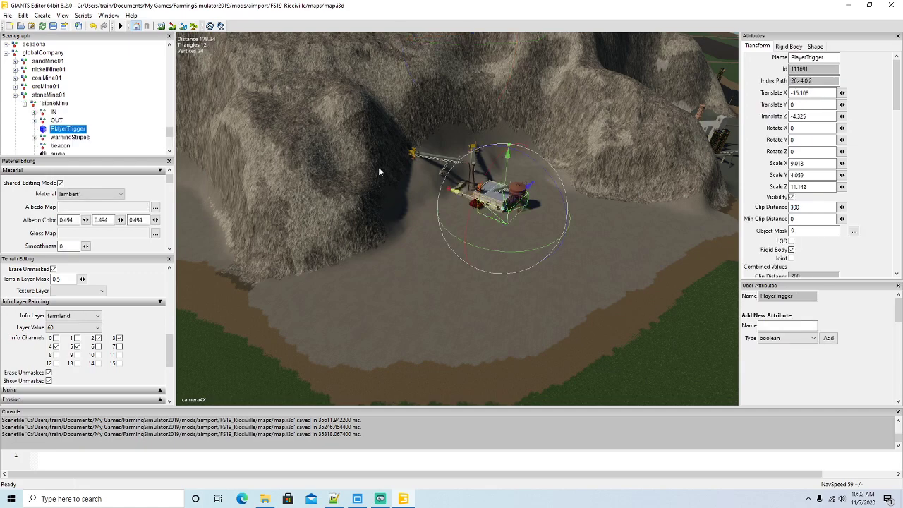
left_click(24, 104)
Step: Examine the terrain, dirt tracks and grass strip around the stone mine and return to its building
left_click_drag(494, 305, 425, 332, "alt")
scroll(480, 315, "up", 3)
scroll(481, 321, "up", 1)
scroll(510, 307, "down", 4)
scroll(460, 353, "down", 5)
scroll(480, 367, "up", 3)
scroll(425, 332, "down", 5)
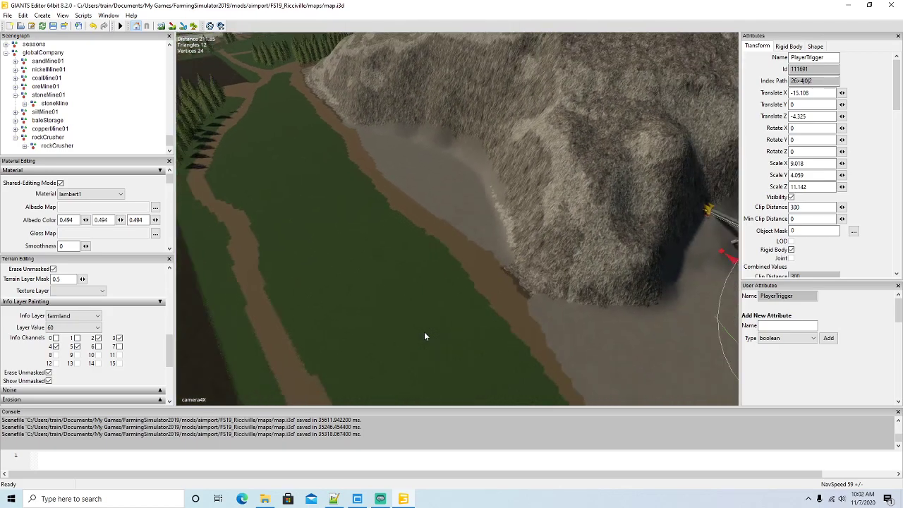
scroll(424, 337, "down", 3)
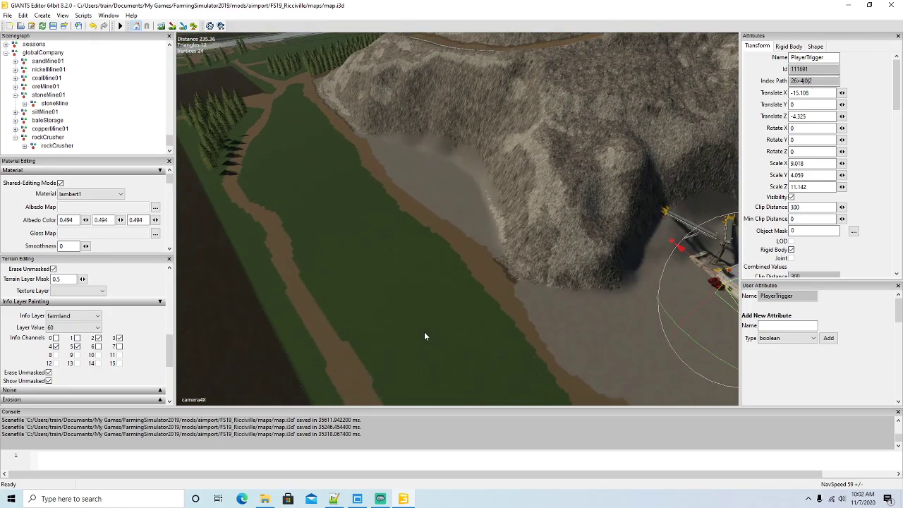
left_click_drag(431, 314, 436, 328, "alt")
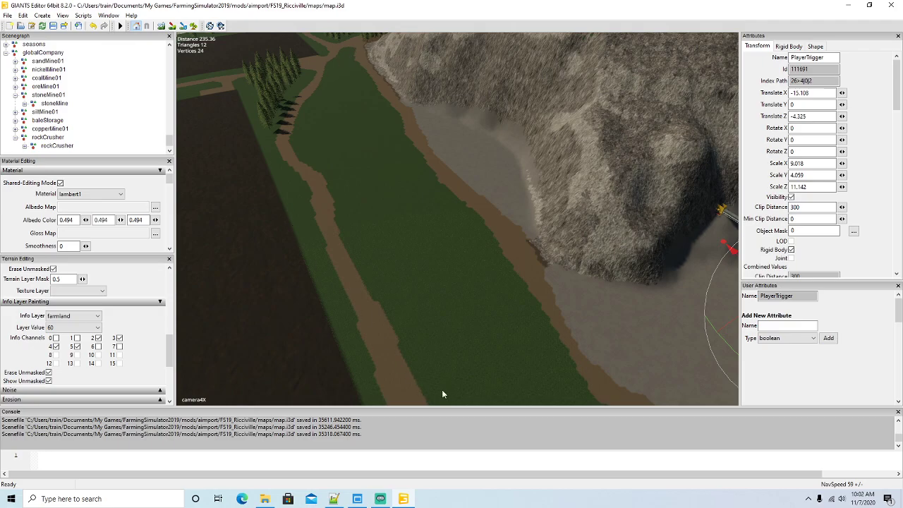
left_click_drag(443, 315, 481, 310, "alt")
scroll(573, 313, "up", 5)
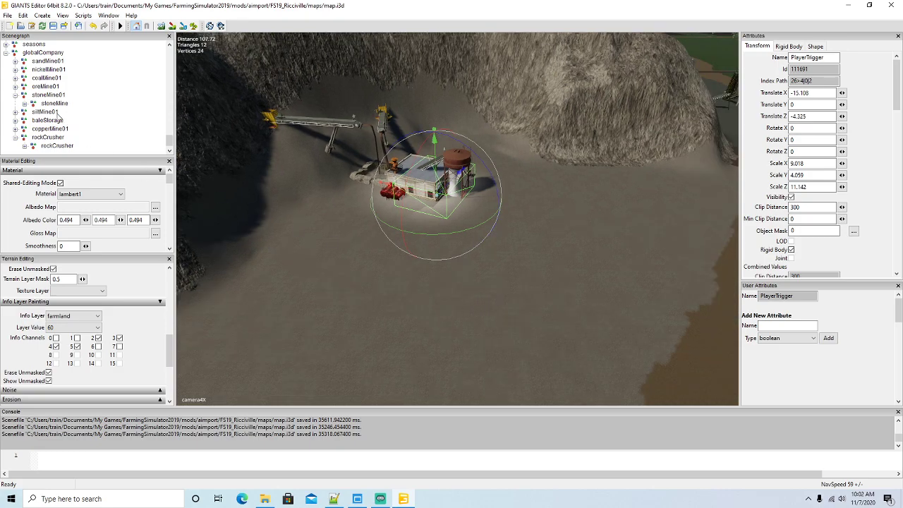
Step: Collapse the rockCrusher group, select the stoneMine transform group inside stoneMine01 and minimise GIANTS Editor
left_click(16, 137)
left_click(34, 105)
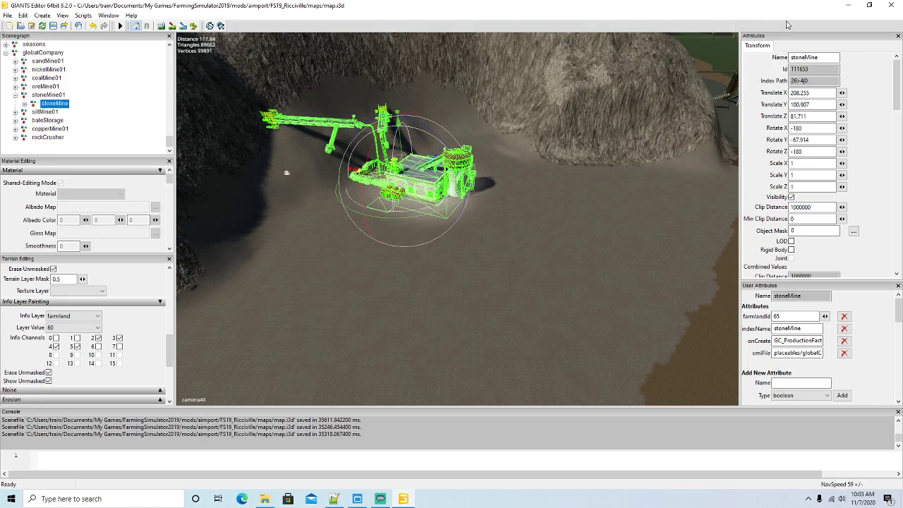
left_click(848, 6)
Step: Open the mapSA i3d file from the mods/16x/FS19_Ricci_Islands folder in GIANTS Editor
left_click(264, 499)
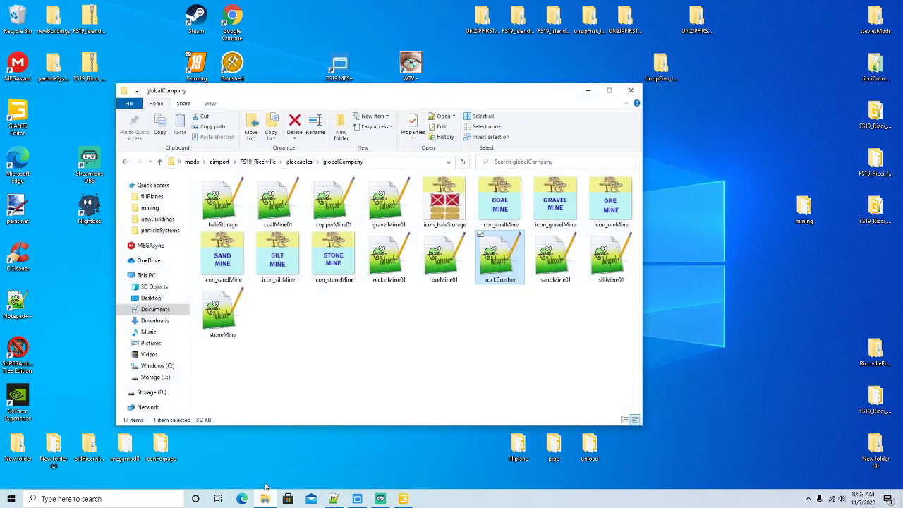
left_click(192, 162)
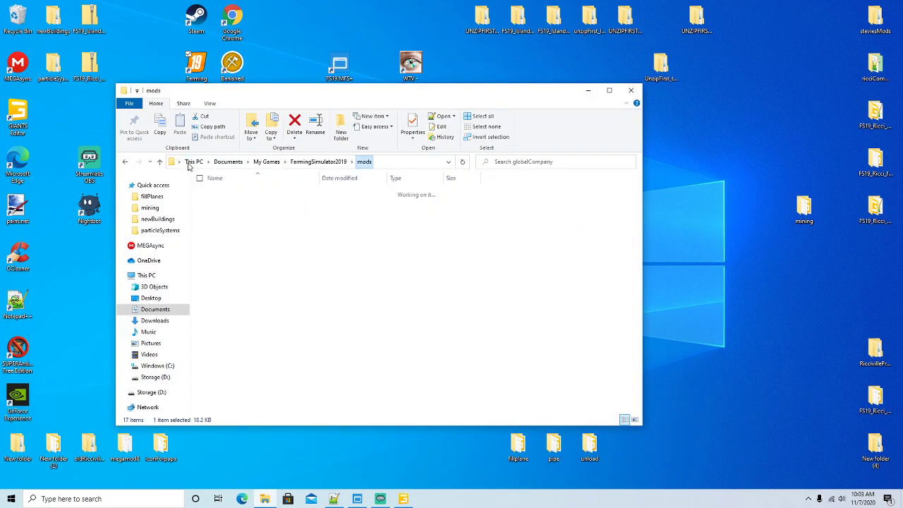
double_click(221, 194)
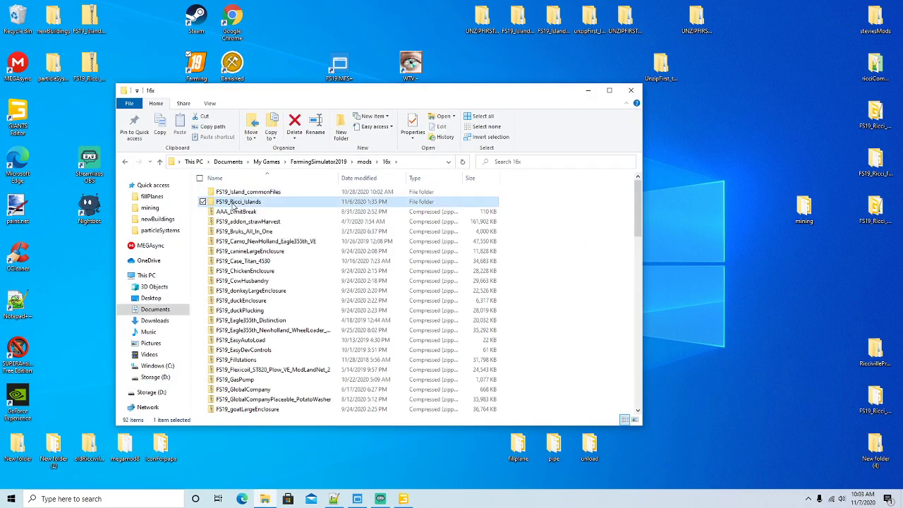
double_click(227, 201)
scroll(237, 273, "down", 5)
scroll(237, 273, "down", 8)
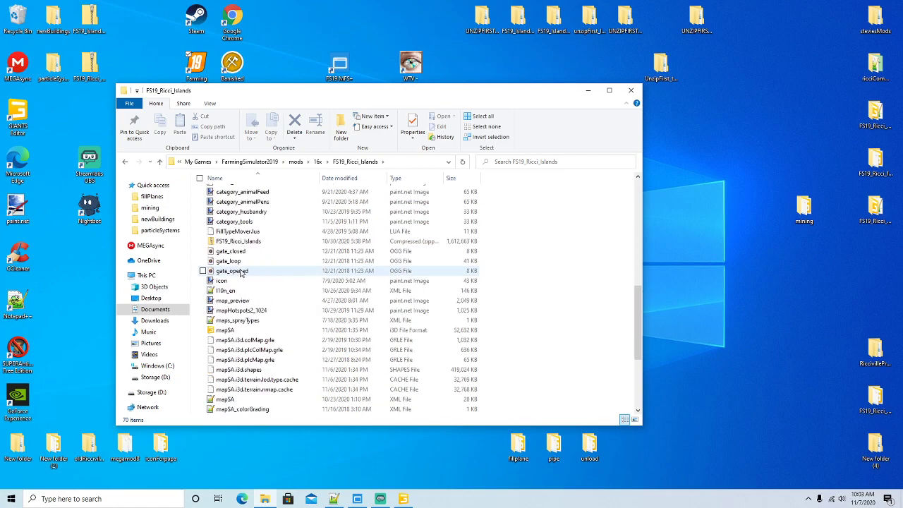
left_click(230, 332)
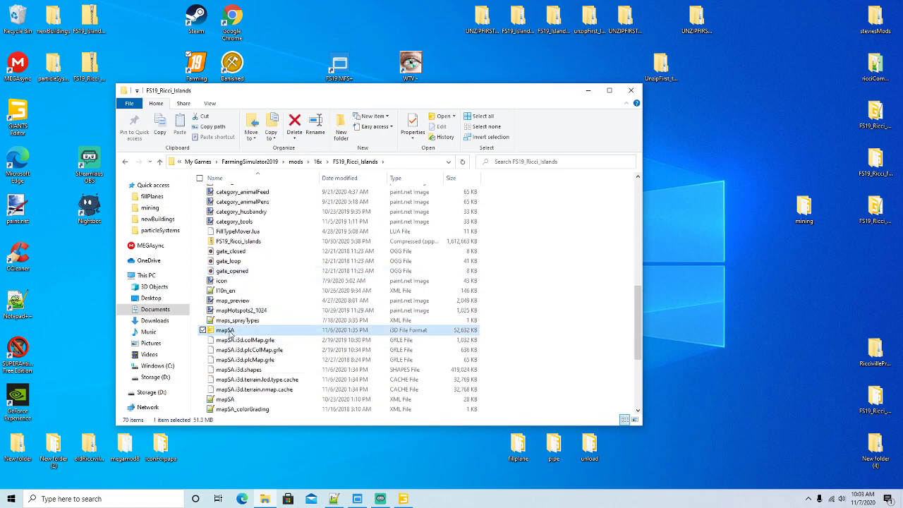
double_click(230, 331)
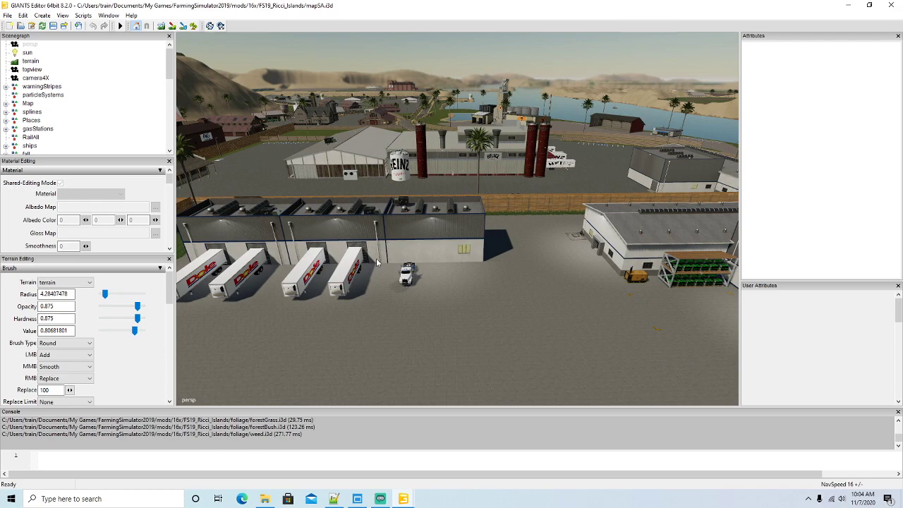
type("+++++++++++++++++++++++++++++++++++++++")
key("BackSpace")
key("BackSpace")
key("BackSpace")
key("BackSpace")
key("BackSpace")
key("BackSpace")
key("BackSpace")
key("BackSpace")
key("BackSpace")
key("BackSpace")
key("BackSpace")
key("BackSpace")
key("BackSpace")
key("BackSpace")
key("BackSpace")
key("BackSpace")
key("BackSpace")
key("BackSpace")
key("BackSpace")
key("BackSpace")
Step: Select the warningStripes group in the scenegraph and raise the camera navigation speed to 68
left_click(18, 88)
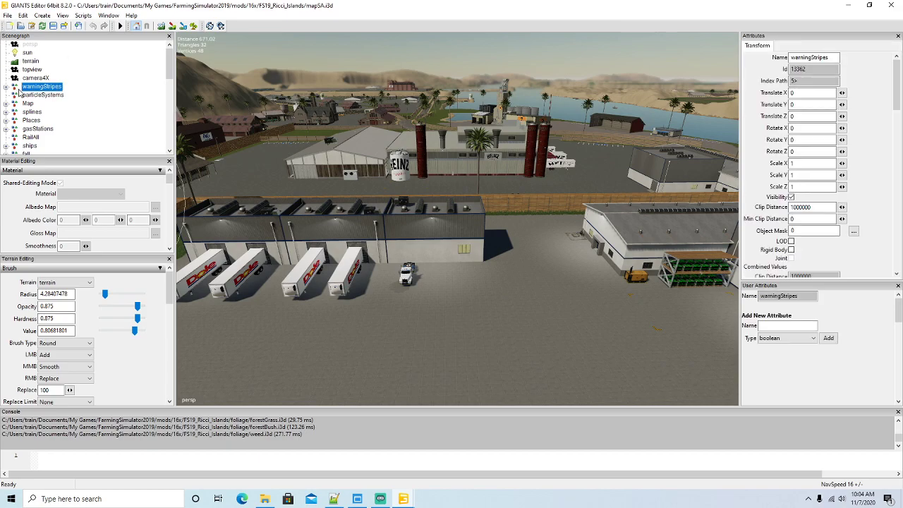
key("plus")
key("plus")
key("plus")
key("plus")
key("plus")
key("plus")
key("plus")
key("plus")
key("plus")
key("plus")
key("plus")
key("plus")
key("plus")
key("plus")
key("plus")
key("plus")
key("plus")
key("plus")
key("plus")
Step: Expand the globalCompany and stoneProcessing groups in the scenegraph and select the nested stoneProcessing object
scroll(74, 106, "down", 4)
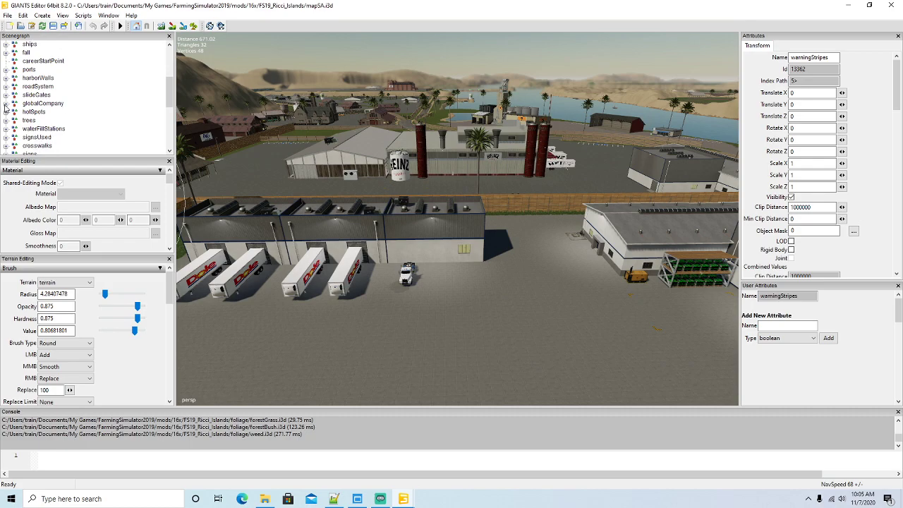
left_click(6, 105)
scroll(71, 110, "down", 2)
scroll(70, 111, "down", 4)
scroll(71, 111, "down", 3)
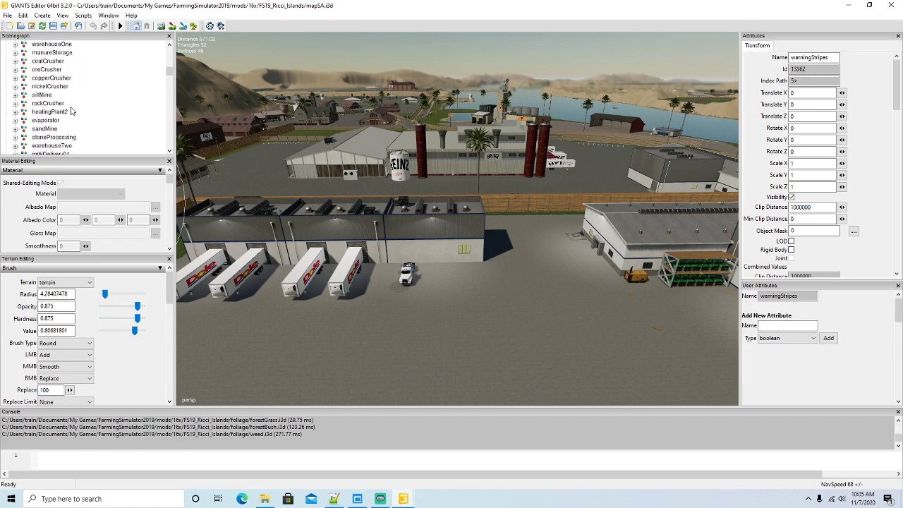
left_click(16, 137)
scroll(53, 124, "down", 2)
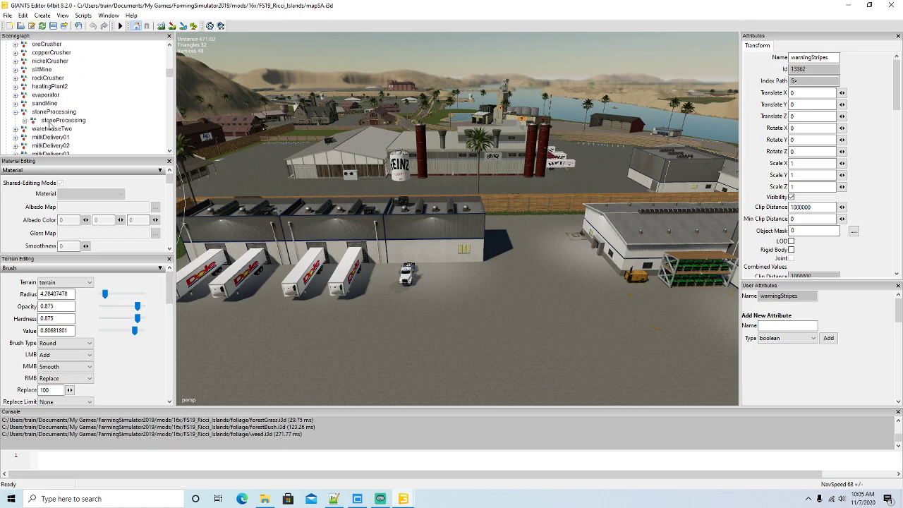
left_click(60, 120)
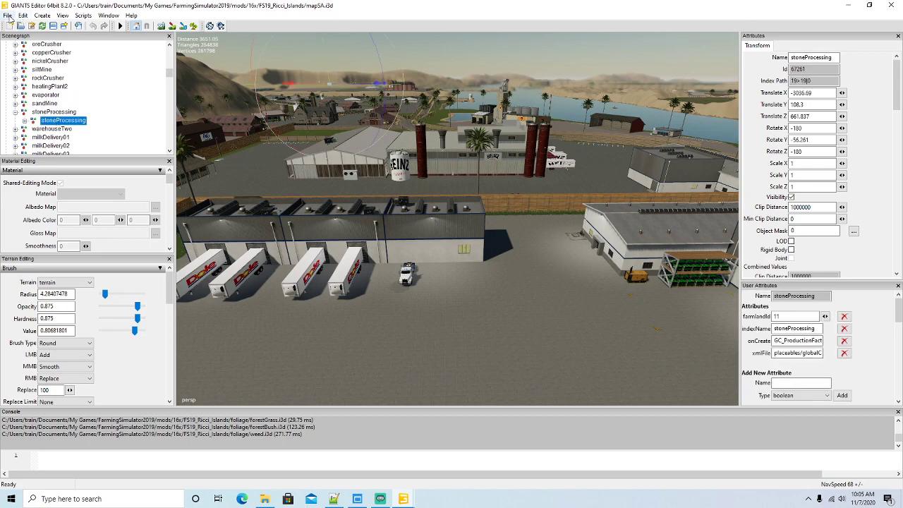
Step: Locate the mining folder on the desktop and return to the mapSA scene in GIANTS Editor
left_click(848, 5)
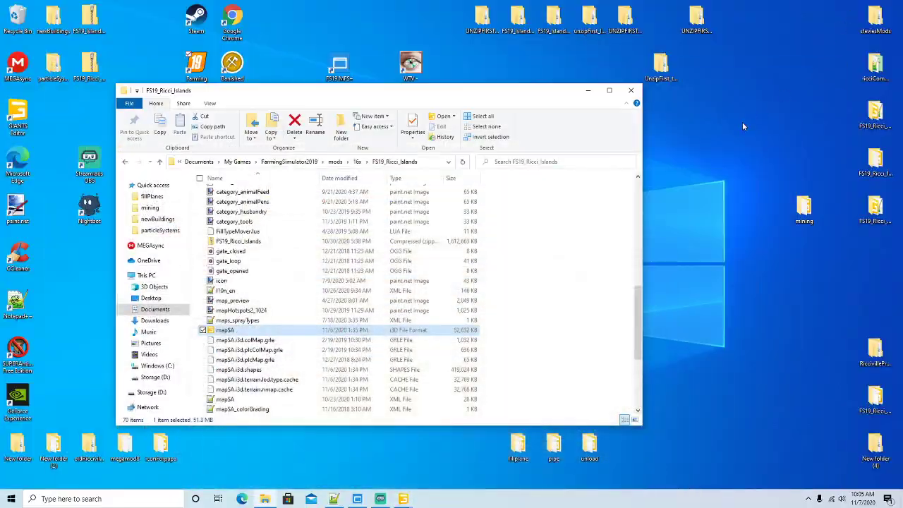
left_click(802, 208)
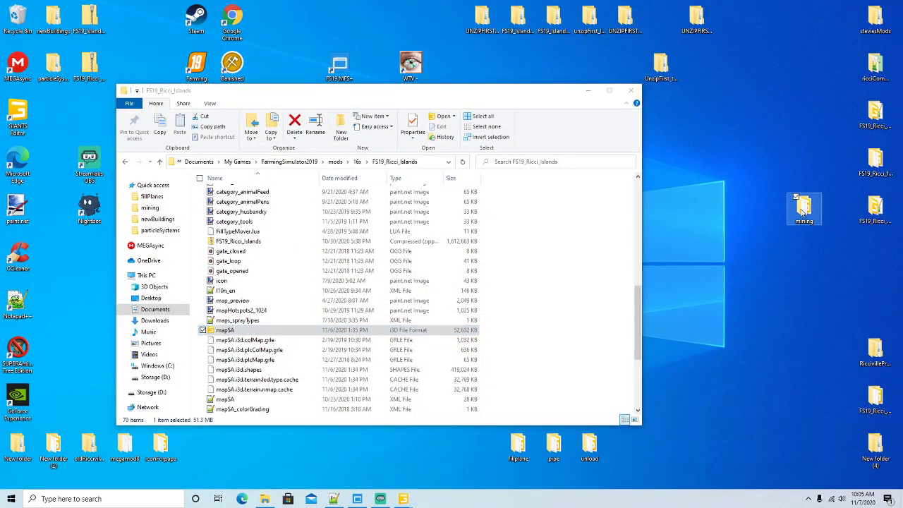
left_click(404, 499)
left_click(453, 457)
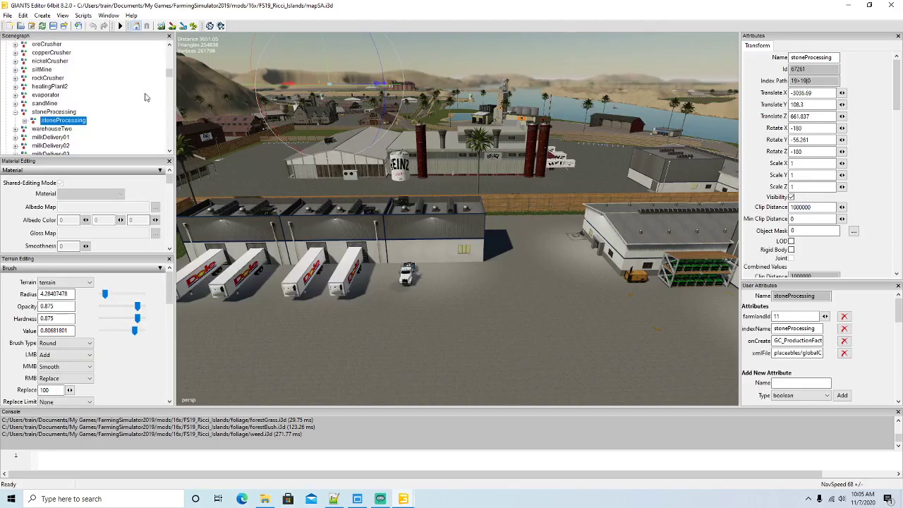
Step: Export the selected stoneProcessing object with its files as stoneProcessing into the Desktop mining folder, accepting the parent directory structure
left_click(7, 15)
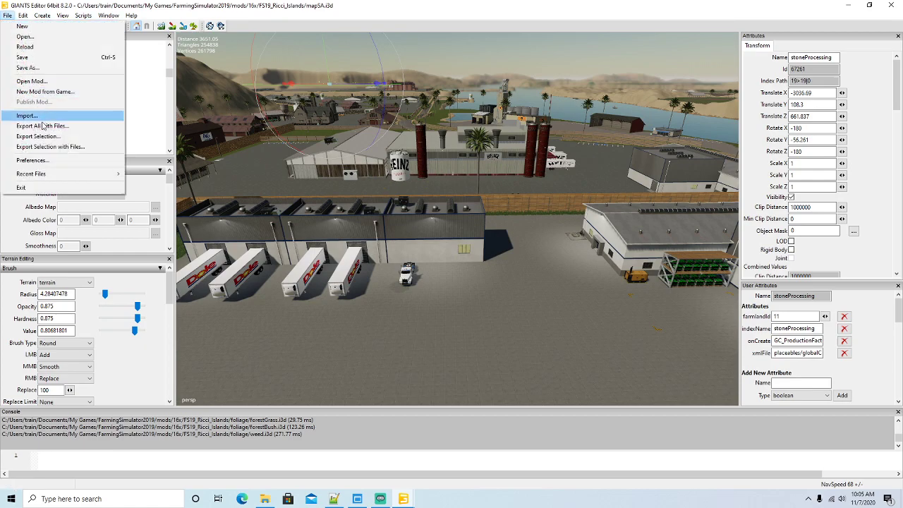
left_click(43, 147)
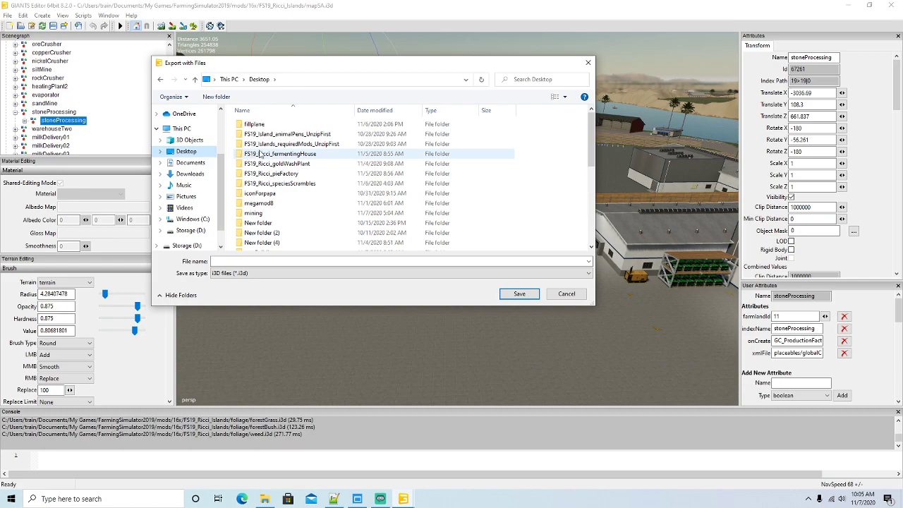
left_click(252, 215)
double_click(252, 215)
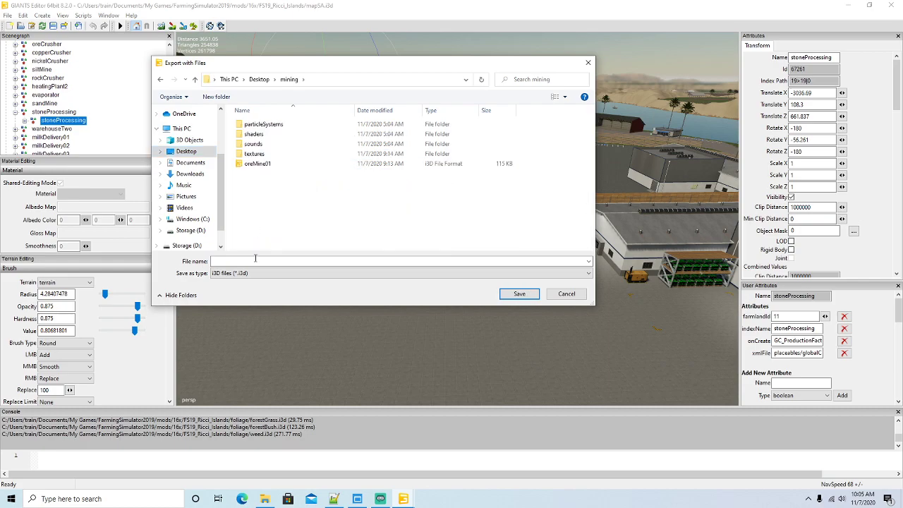
left_click(247, 262)
type("stoneProcessing")
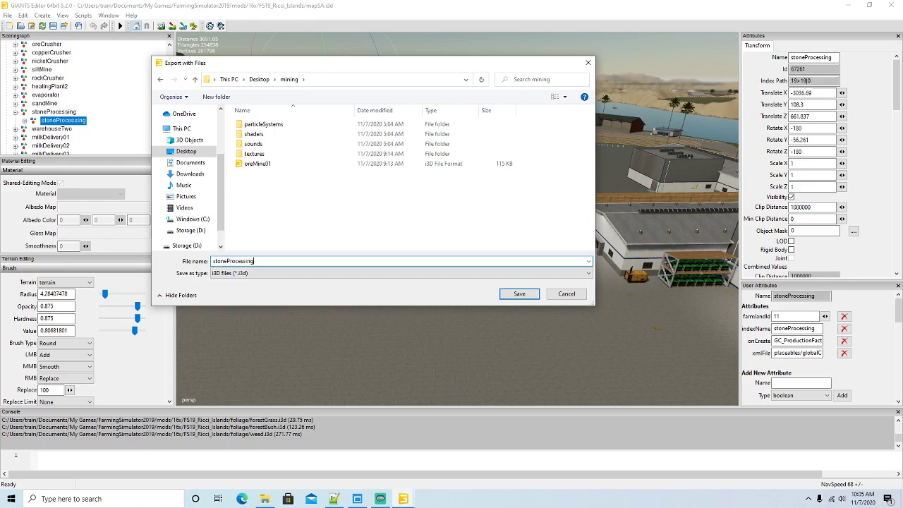
left_click(519, 293)
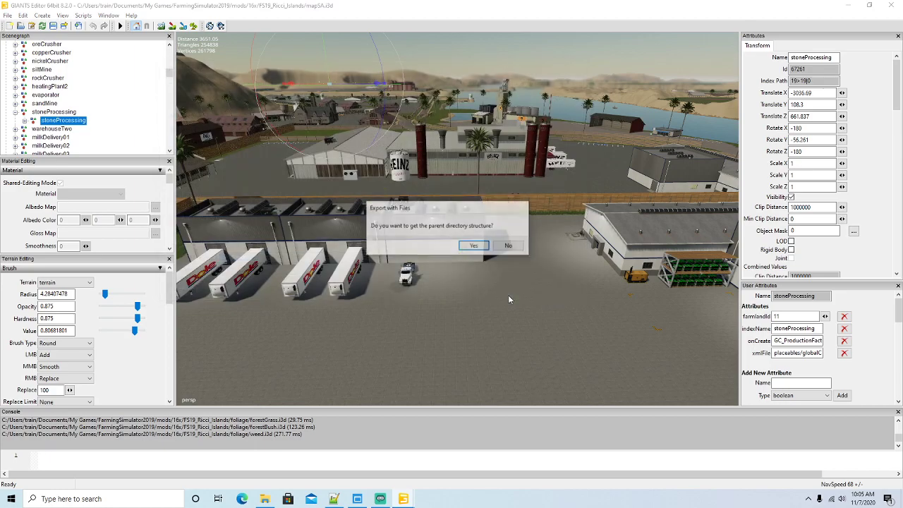
left_click(474, 246)
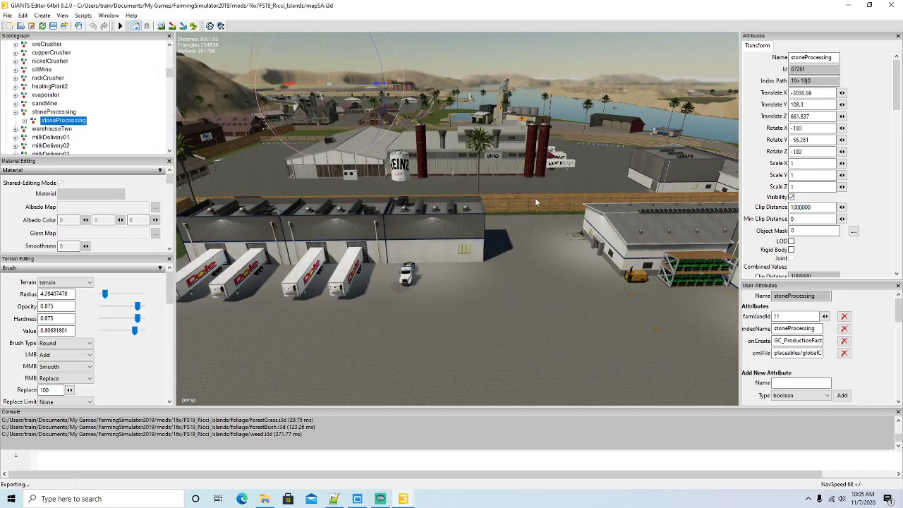
Step: Close the mapSA scene and open the exported stoneProcessing.i3d from the desktop mining folder in Notepad++
left_click(894, 6)
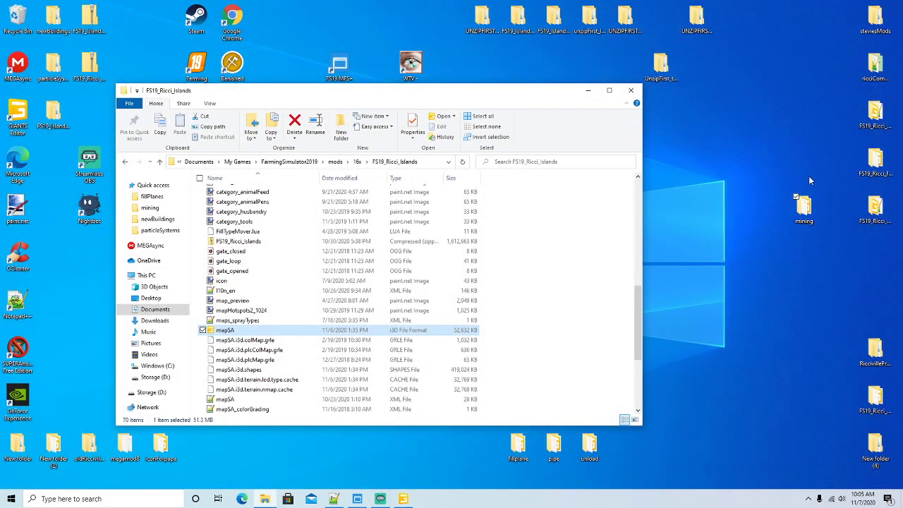
double_click(804, 205)
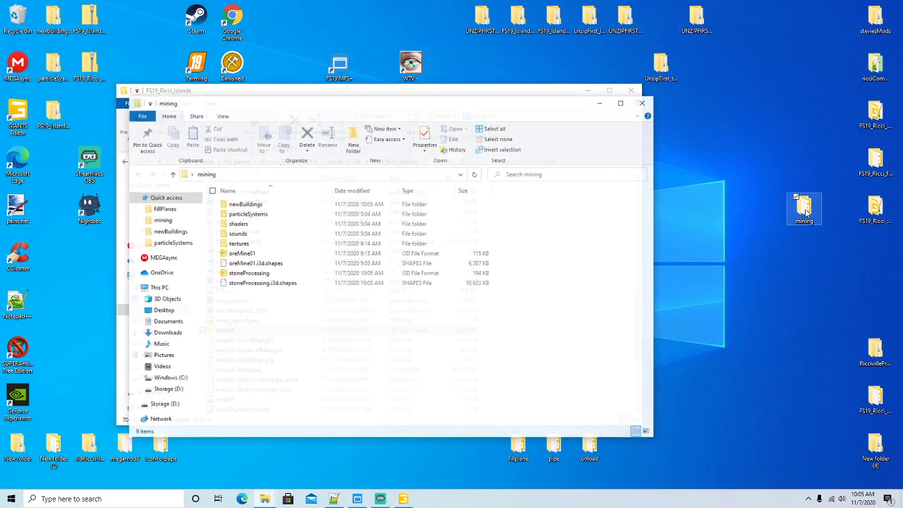
left_click_drag(335, 98, 428, 79)
left_click(332, 242)
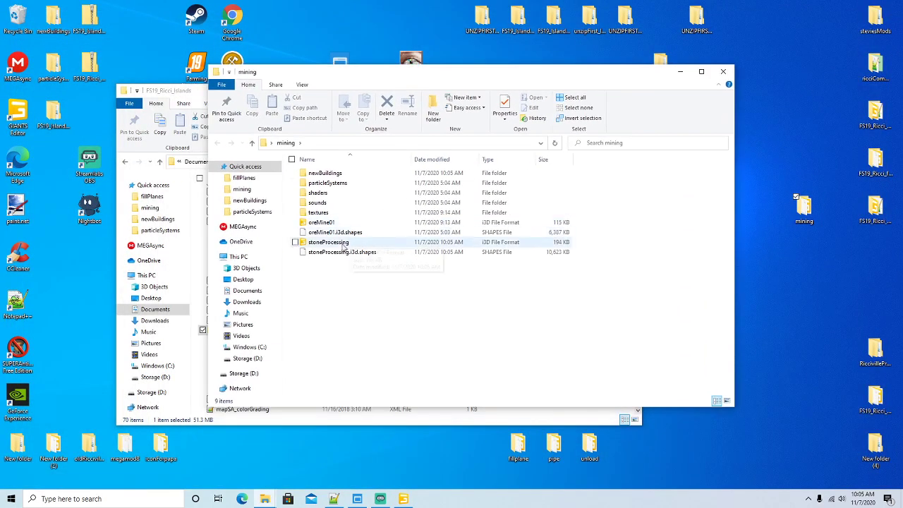
right_click(345, 246)
left_click(374, 292)
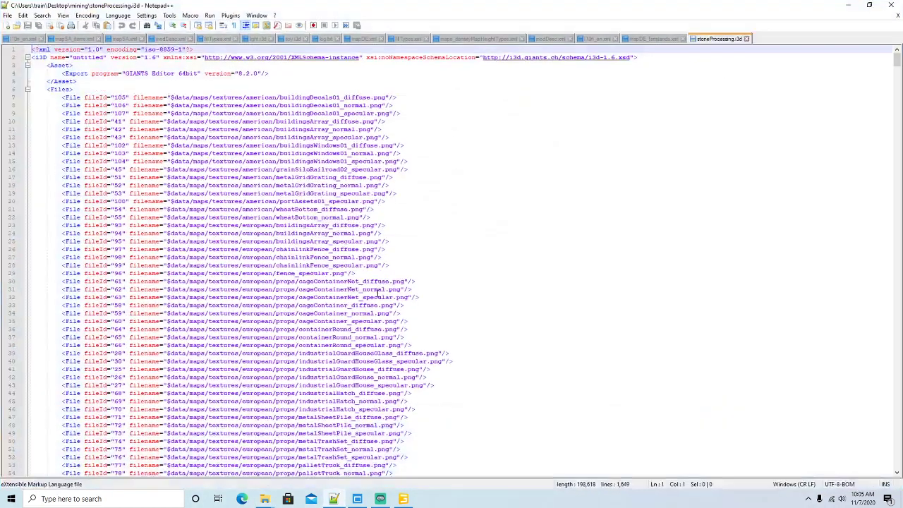
Step: Review the file references in stoneProcessing.i3d and reduce Notepad++ to a smaller window in front of the folder
scroll(426, 215, "down", 16)
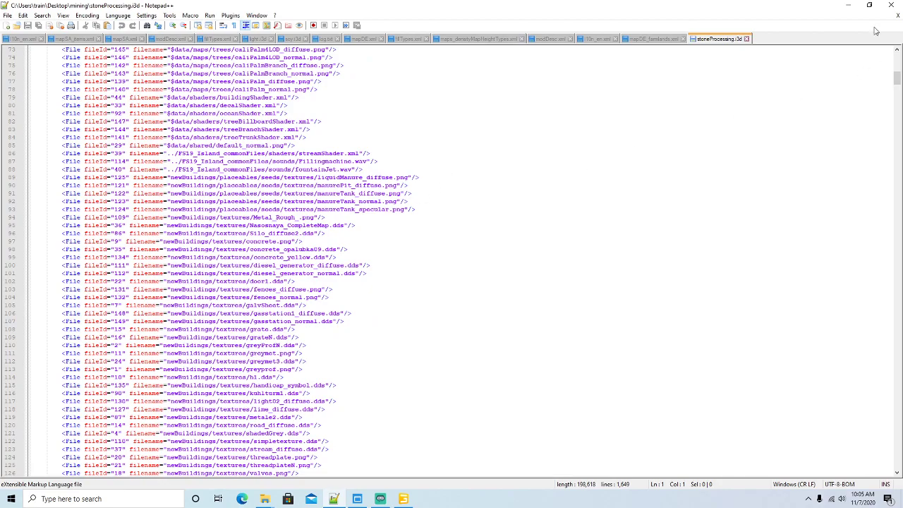
left_click(869, 5)
left_click_drag(567, 39, 540, 113)
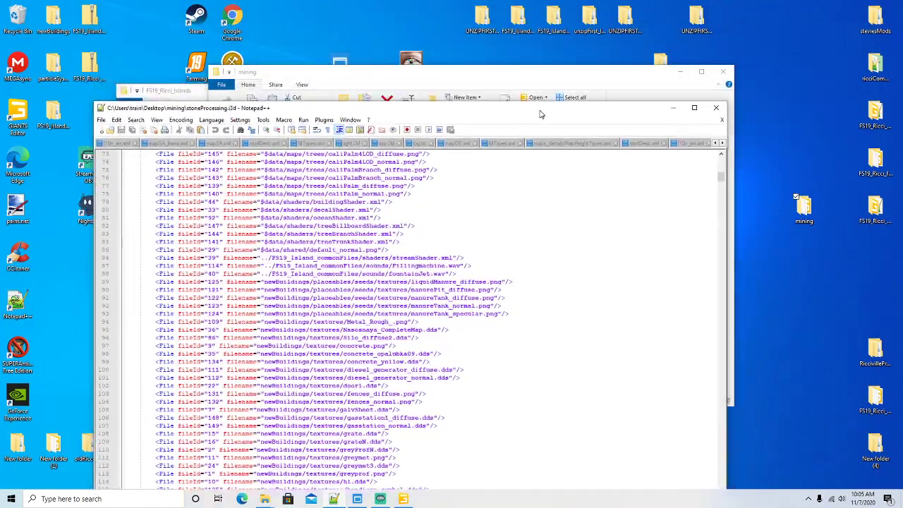
Step: Open the exported stoneProcessing.i3d in GIANTS Editor to preview the model and close it again
left_click(546, 85)
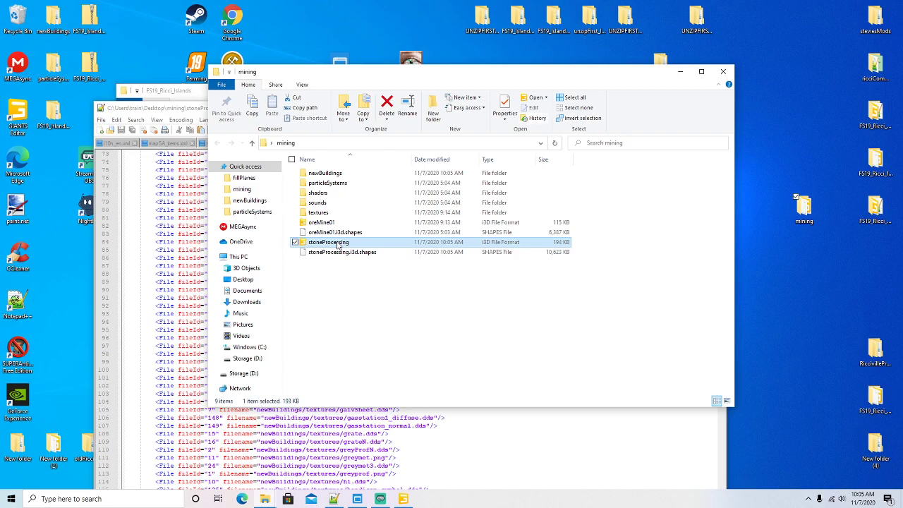
double_click(338, 242)
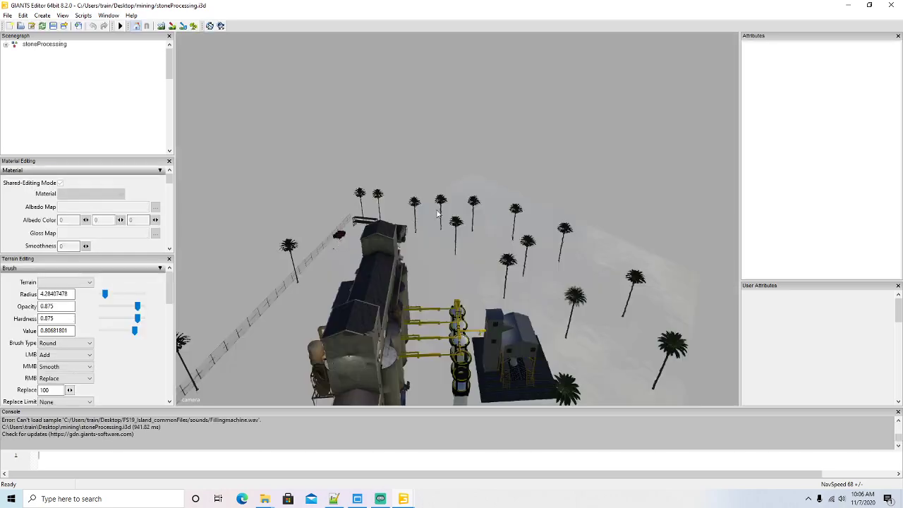
left_click(893, 6)
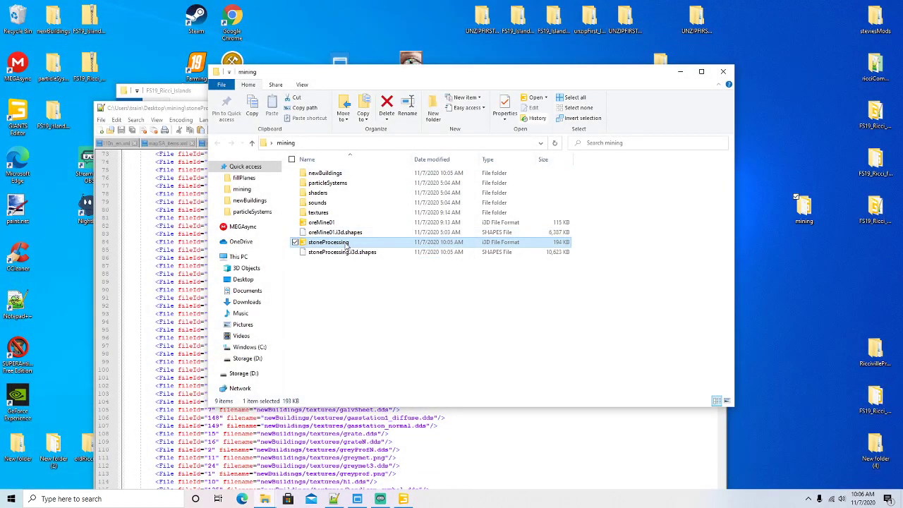
Step: Rearrange the mining folder and Notepad++ windows so the folder contents and the i3d file references show together
right_click(346, 244)
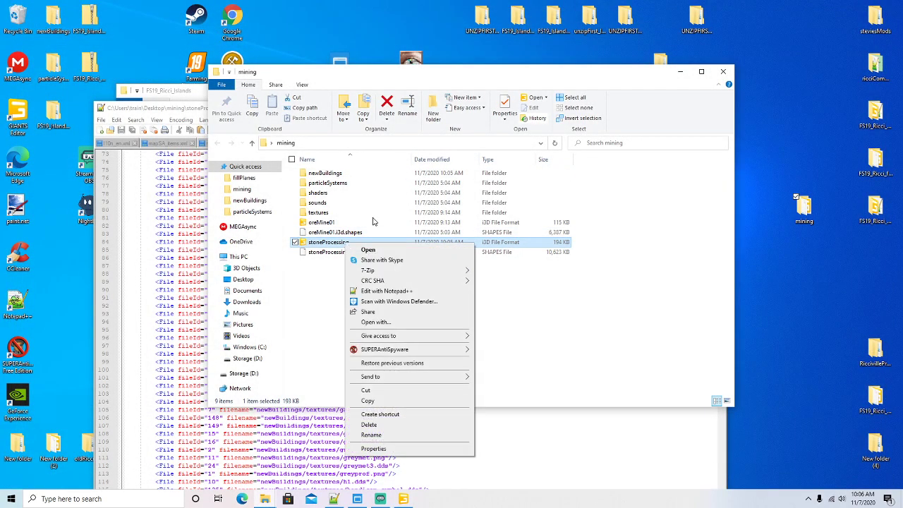
left_click(572, 412)
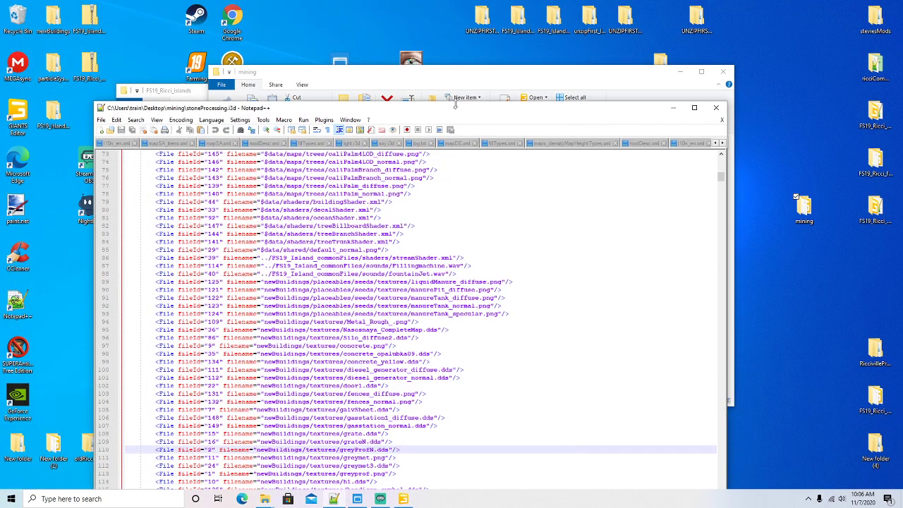
left_click_drag(460, 110, 501, 111)
left_click_drag(491, 77, 255, 59)
left_click(572, 115)
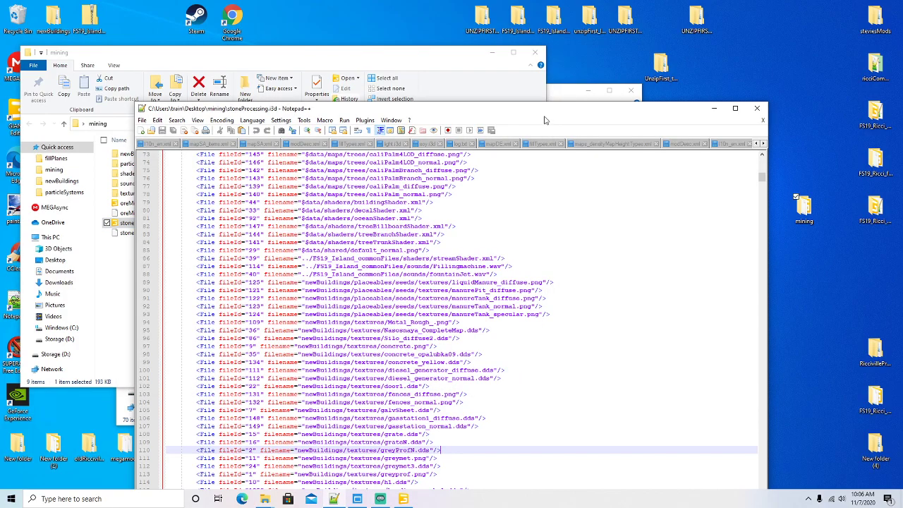
scroll(487, 240, "up", 1)
left_click_drag(530, 110, 473, 204)
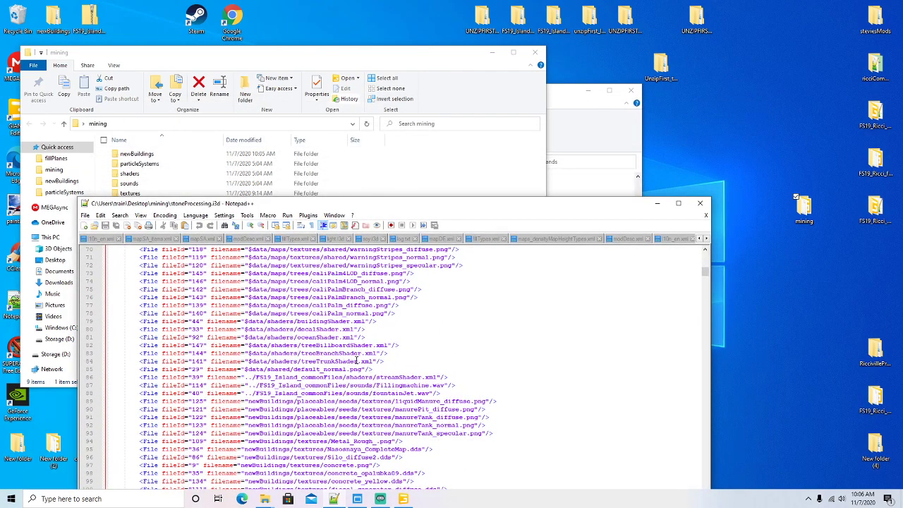
Step: Open the newBuildings subfolder of the mining folder
left_click(246, 65)
double_click(145, 155)
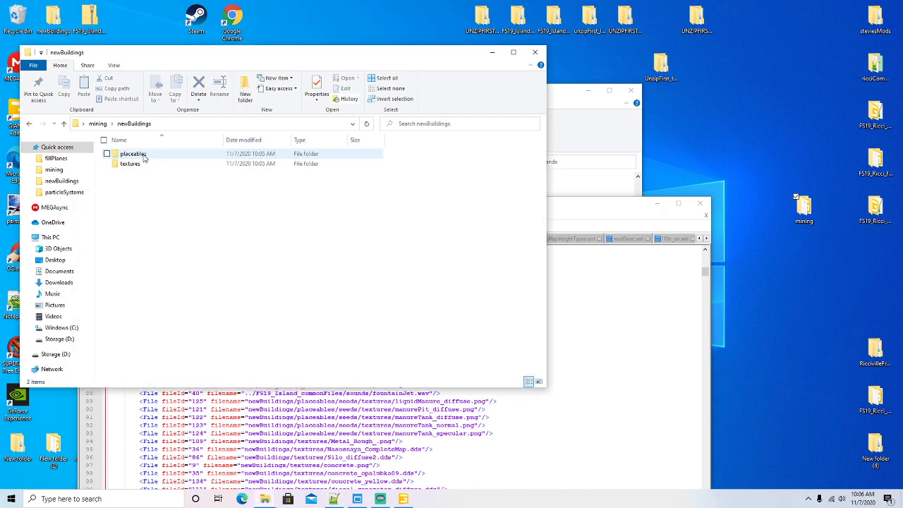
Step: Copy the five manure texture files from the placeables/seeds/textures subfolder of newBuildings
double_click(129, 155)
double_click(129, 154)
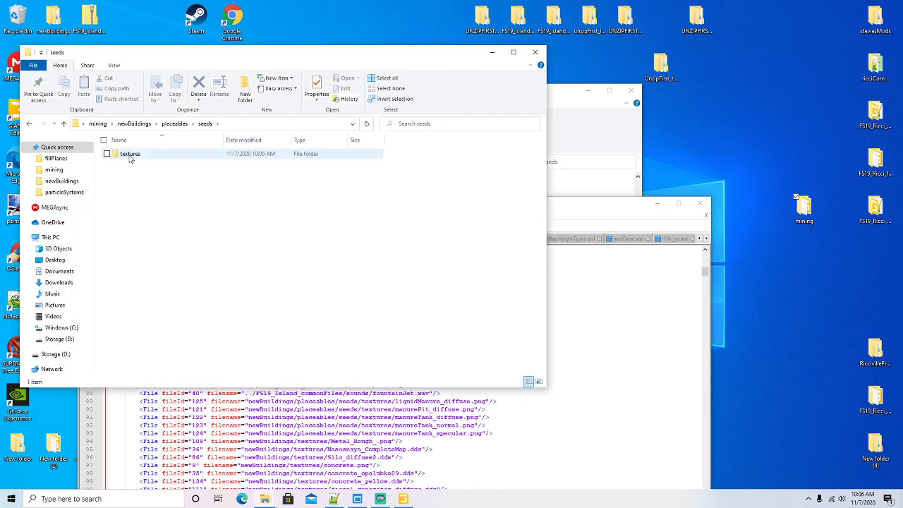
double_click(129, 154)
left_click(127, 158)
left_click(181, 161, "ctrl")
left_click(237, 161, "ctrl")
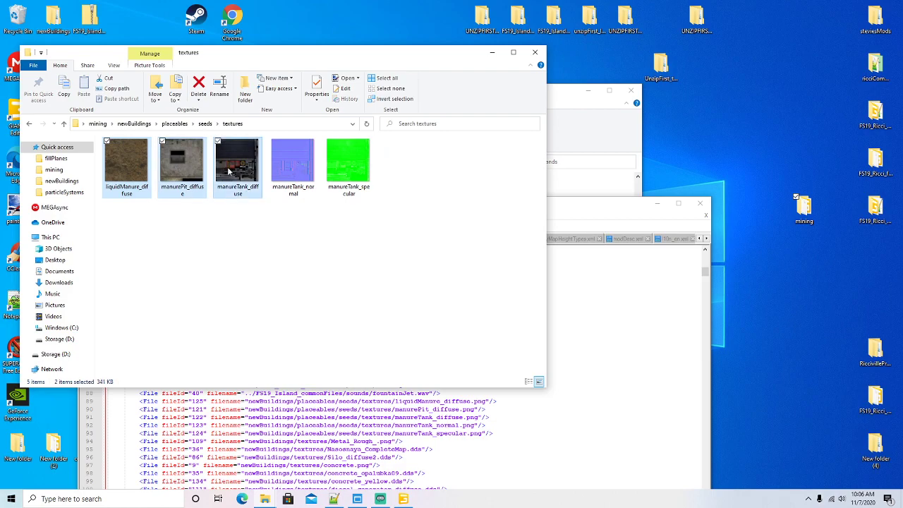
left_click(292, 161, "ctrl")
left_click(350, 185, "ctrl")
right_click(351, 184)
left_click(377, 331)
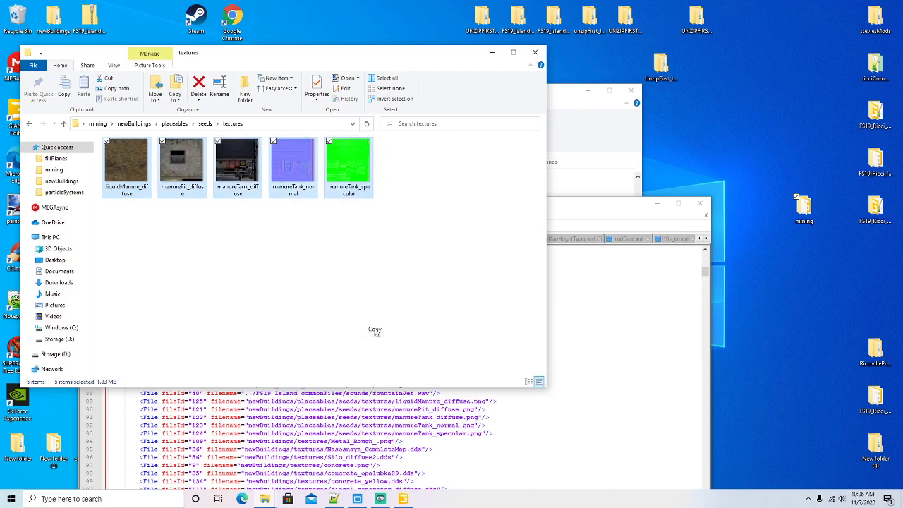
Step: Paste the five manure textures into mining/textures, comparing the same-named files individually and continuing without marking any for replacement
left_click(96, 123)
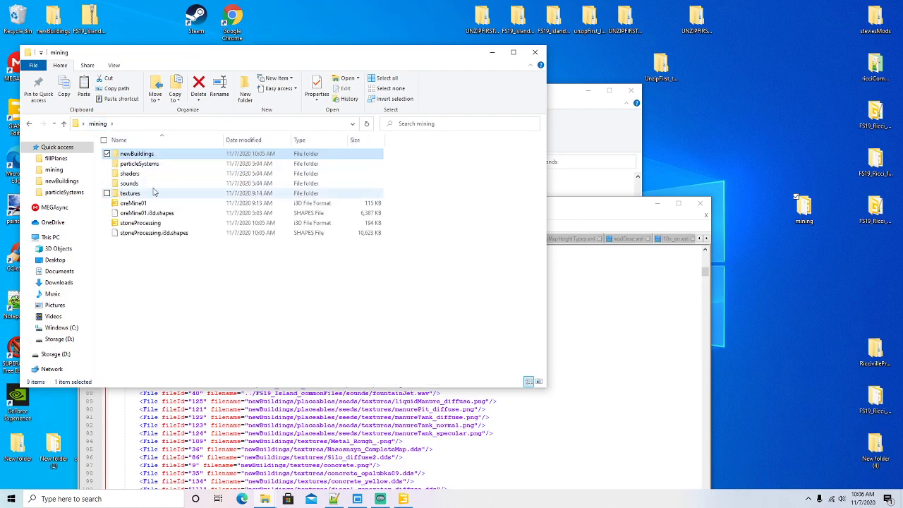
double_click(129, 194)
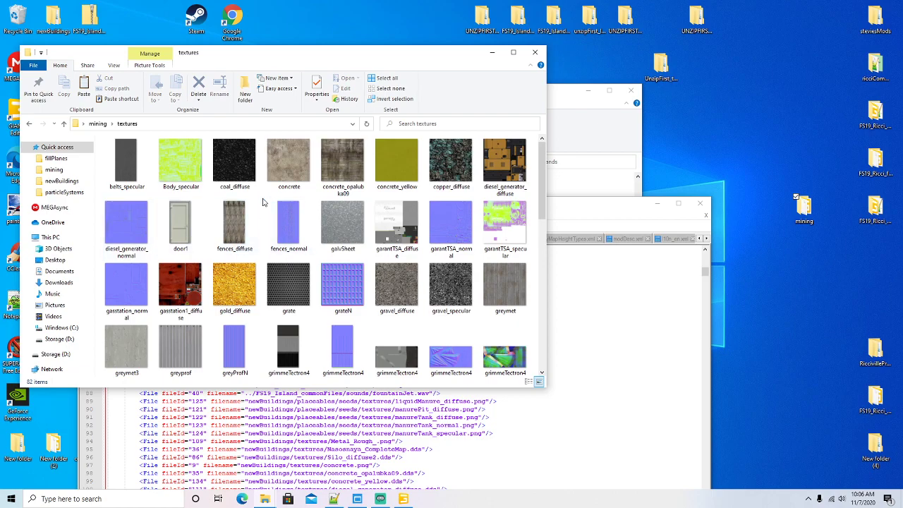
right_click(263, 203)
left_click(286, 264)
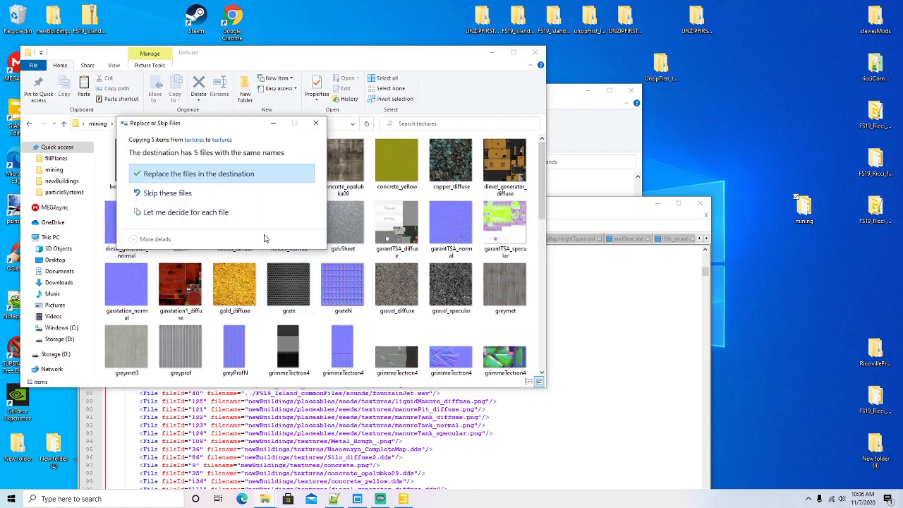
left_click(209, 213)
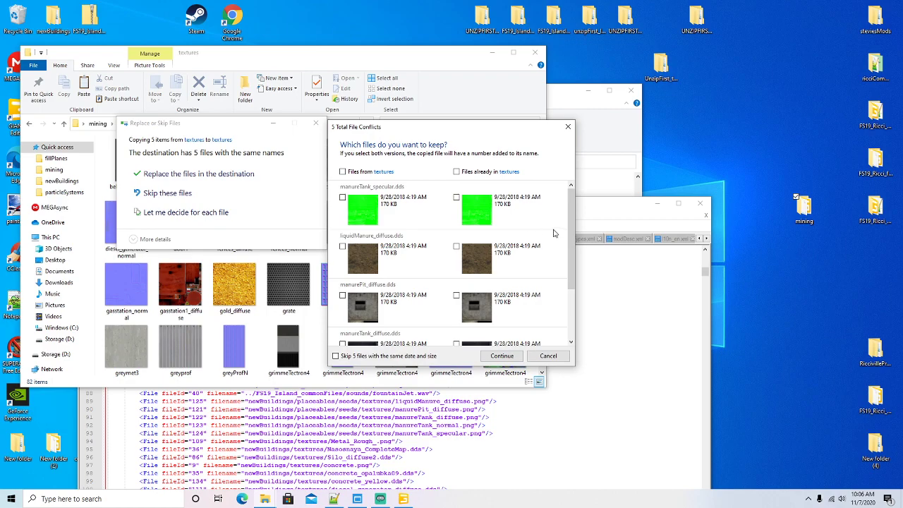
left_click_drag(573, 233, 572, 293)
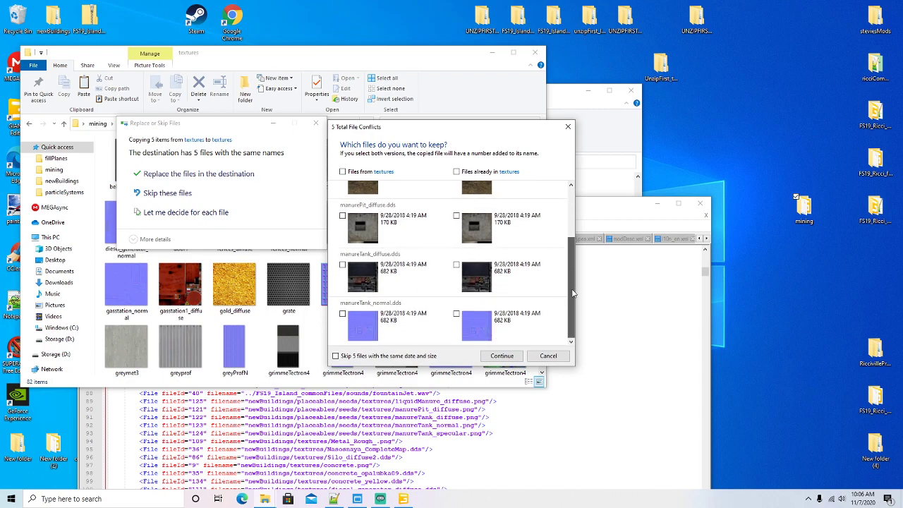
left_click(492, 353)
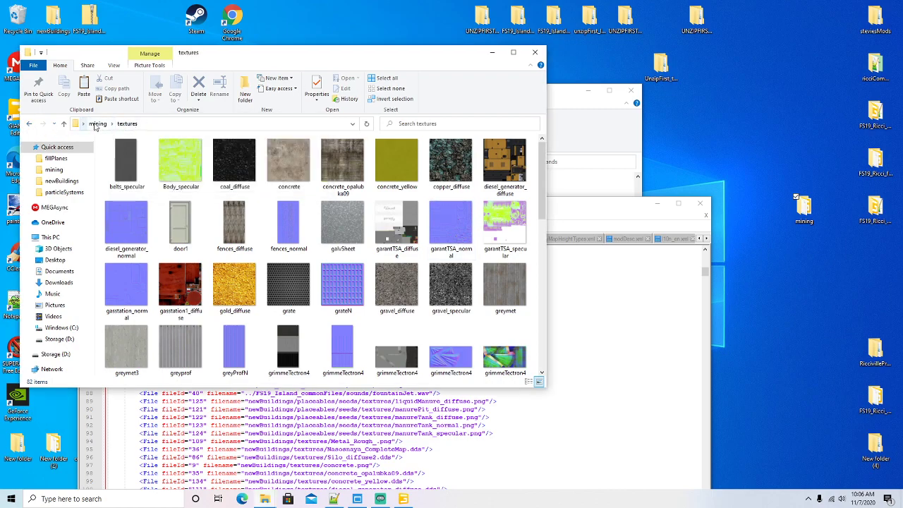
Step: Show the newBuildings/textures folder in Details view and copy all of its files
left_click(32, 124)
double_click(147, 157)
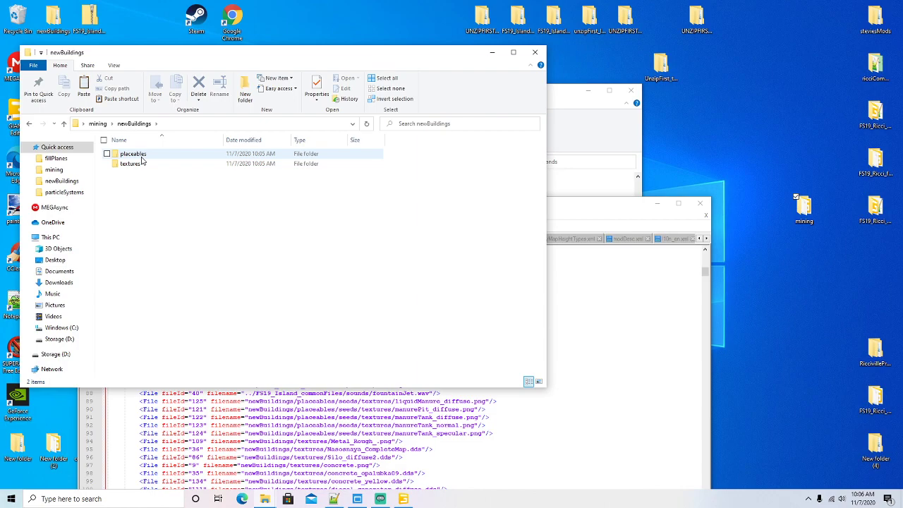
double_click(137, 154)
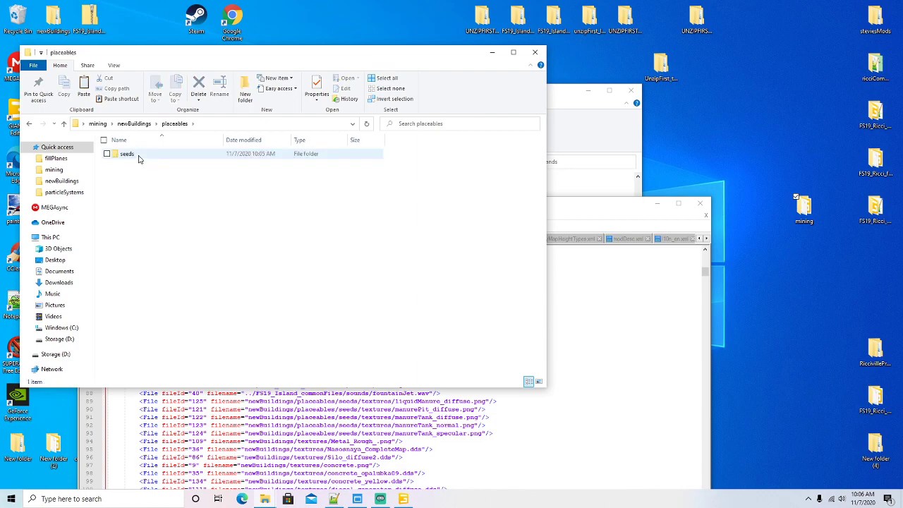
left_click(30, 124)
double_click(120, 165)
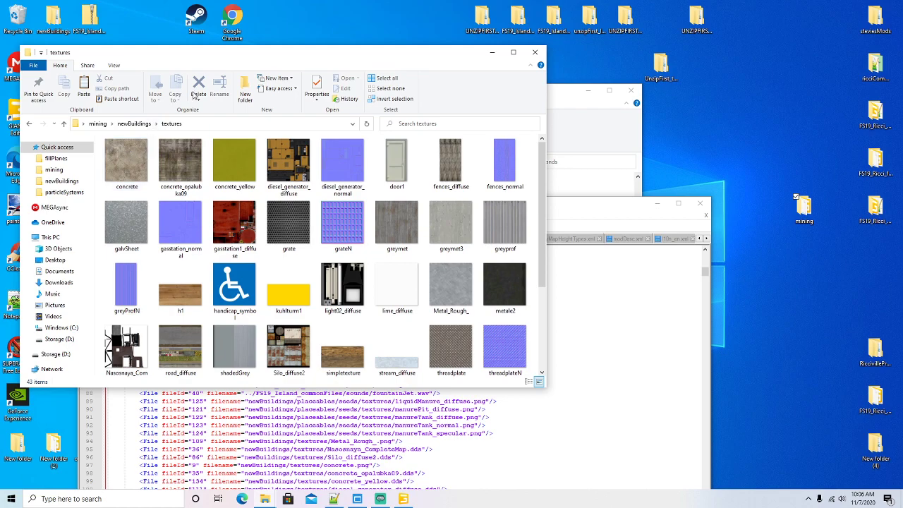
left_click(114, 65)
left_click(212, 91)
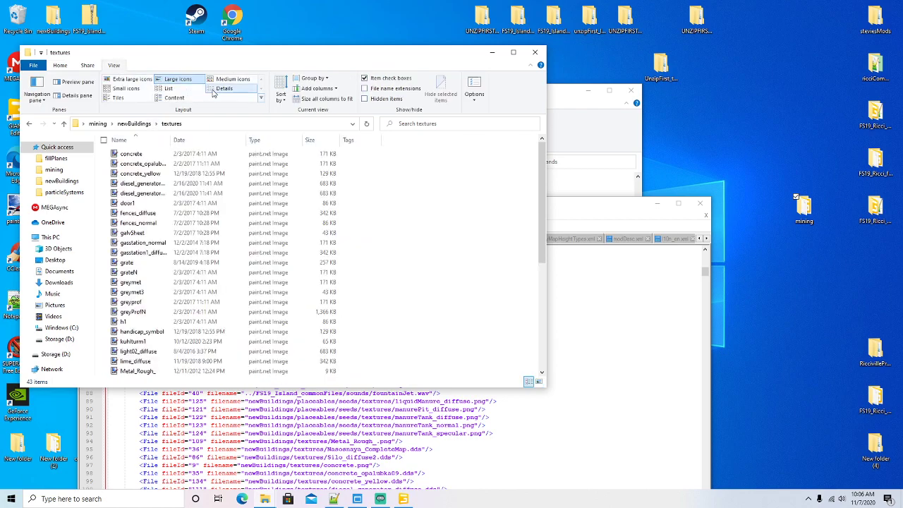
left_click(104, 140)
right_click(140, 172)
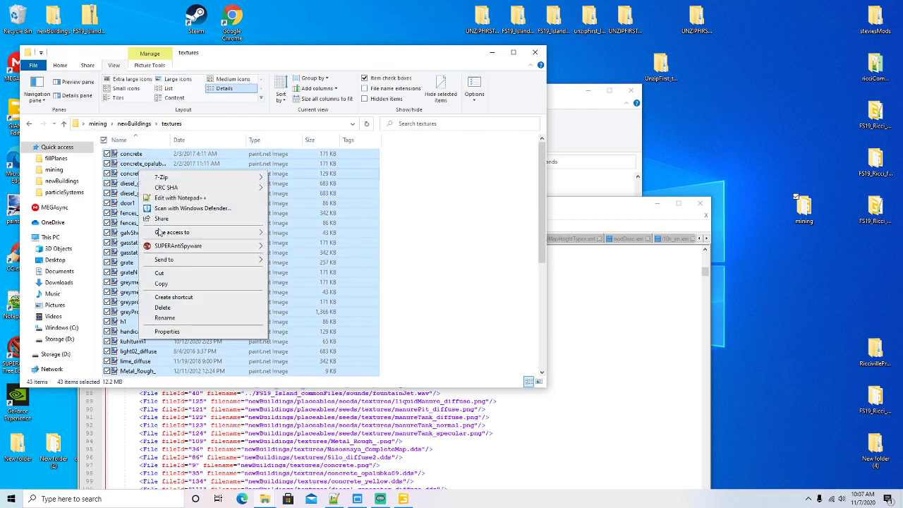
left_click(161, 284)
Step: Paste the newBuildings textures into mining/textures, comparing the same-named files individually and continuing without marking any for replacement
left_click(97, 123)
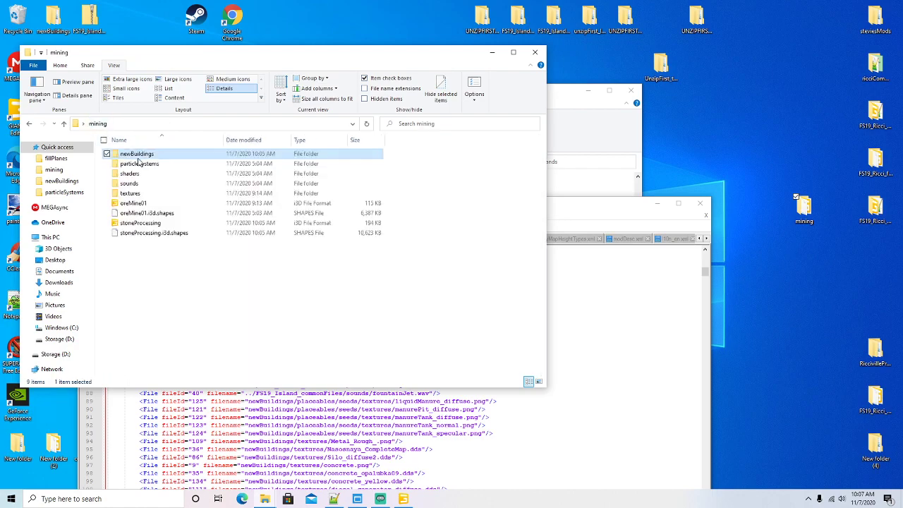
double_click(130, 194)
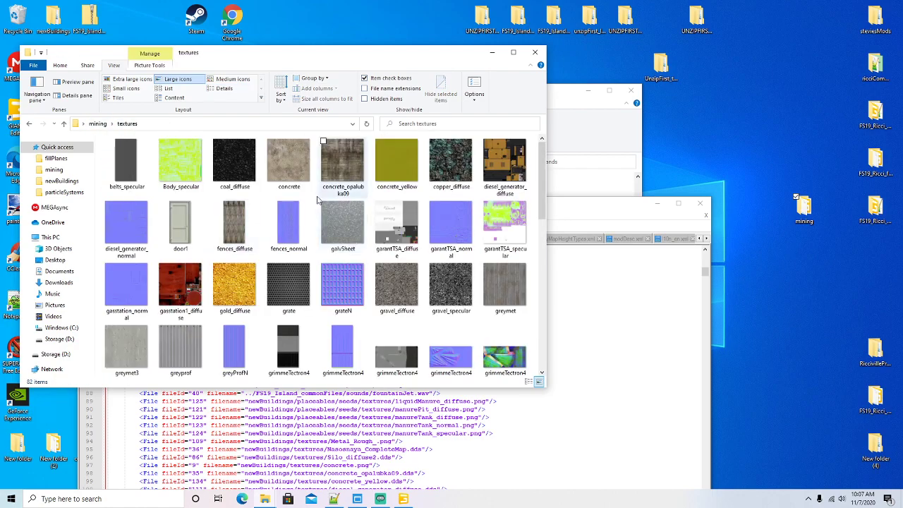
right_click(314, 200)
left_click(332, 261)
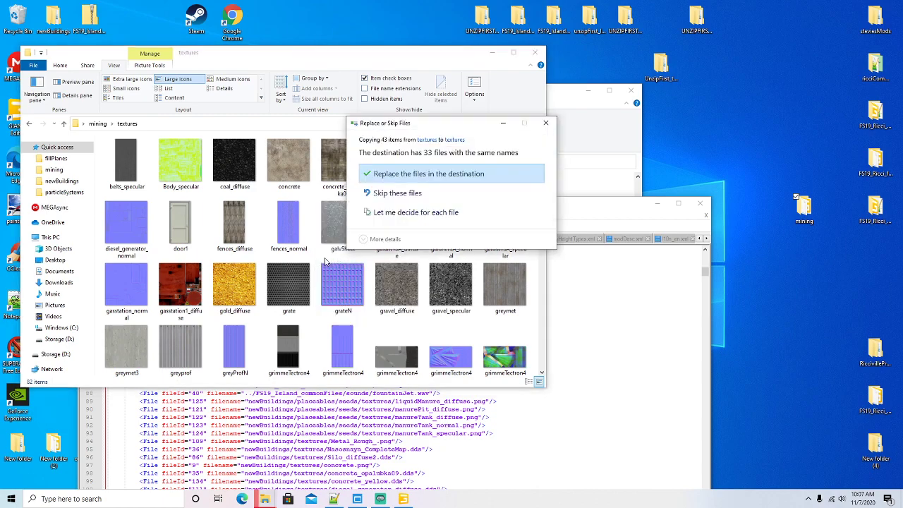
left_click(379, 209)
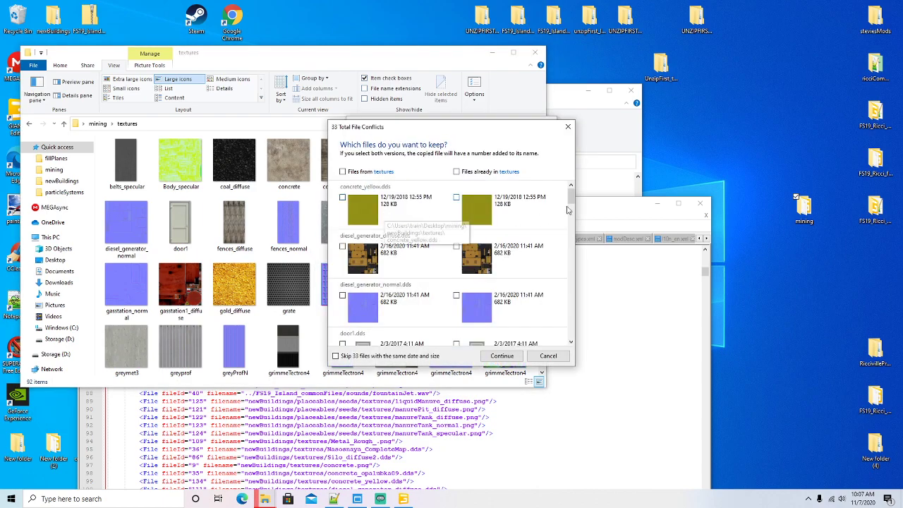
left_click_drag(571, 205, 569, 339)
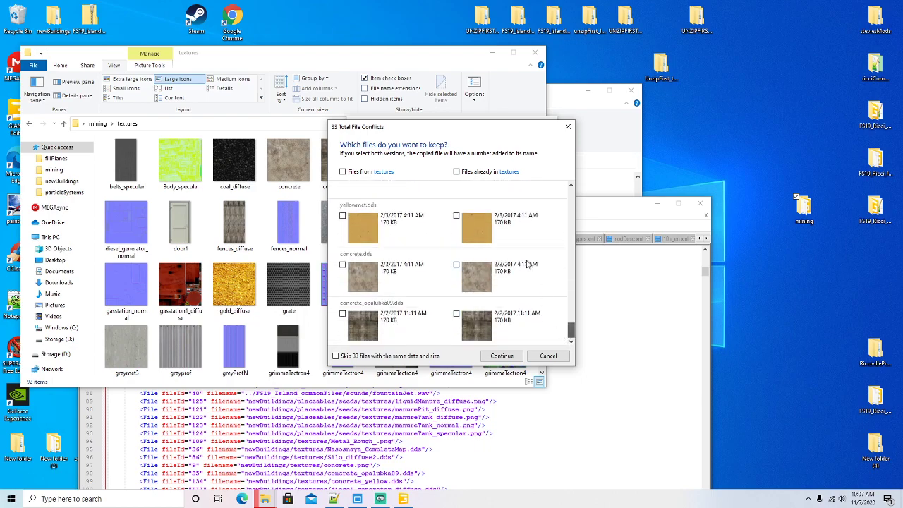
left_click(501, 356)
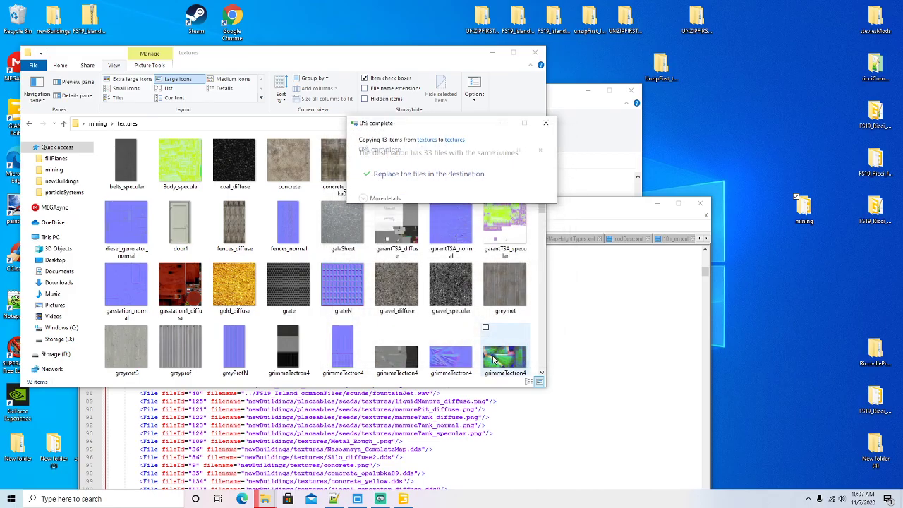
Step: In Notepad++, replace newBuildings/placeables/seeds/textures with textures in the liquidManure_diffuse reference of stoneProcessing.i3d
left_click_drag(594, 213, 600, 48)
scroll(366, 189, "down", 2)
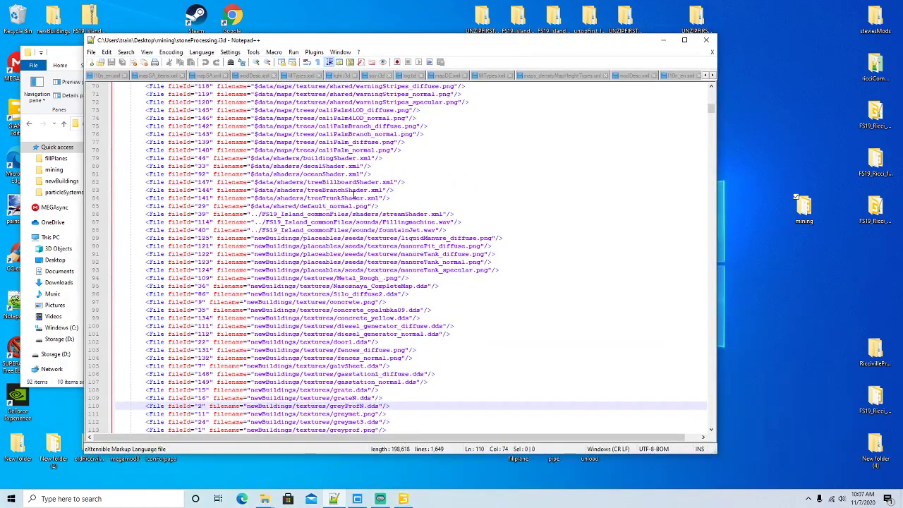
left_click_drag(254, 238, 381, 238)
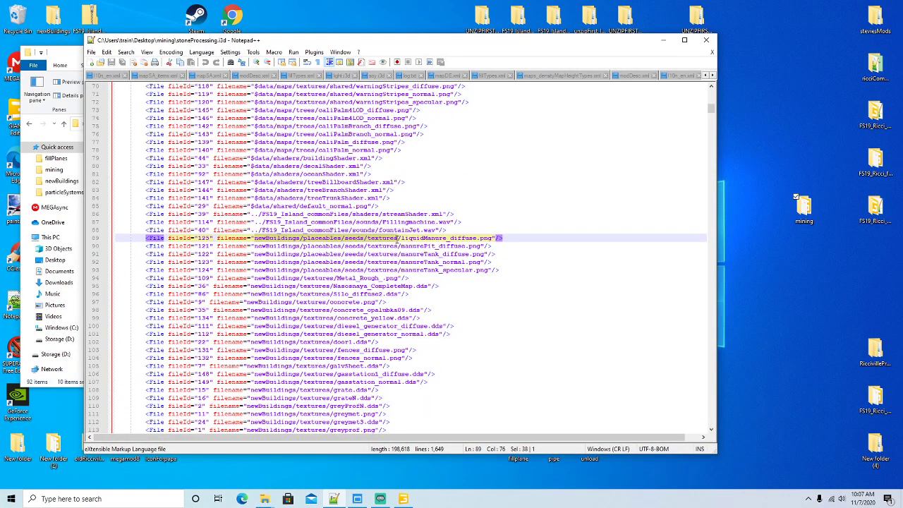
left_click(126, 52)
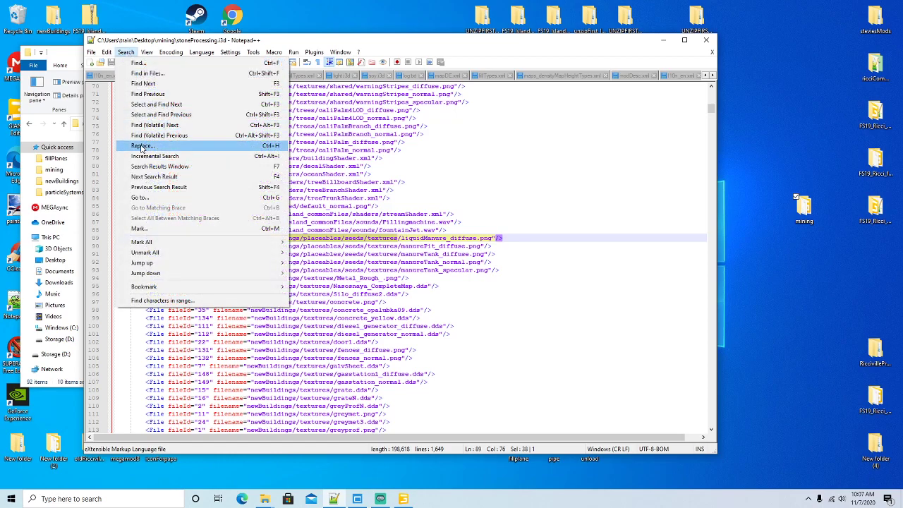
left_click(144, 148)
key("Tab")
type("te")
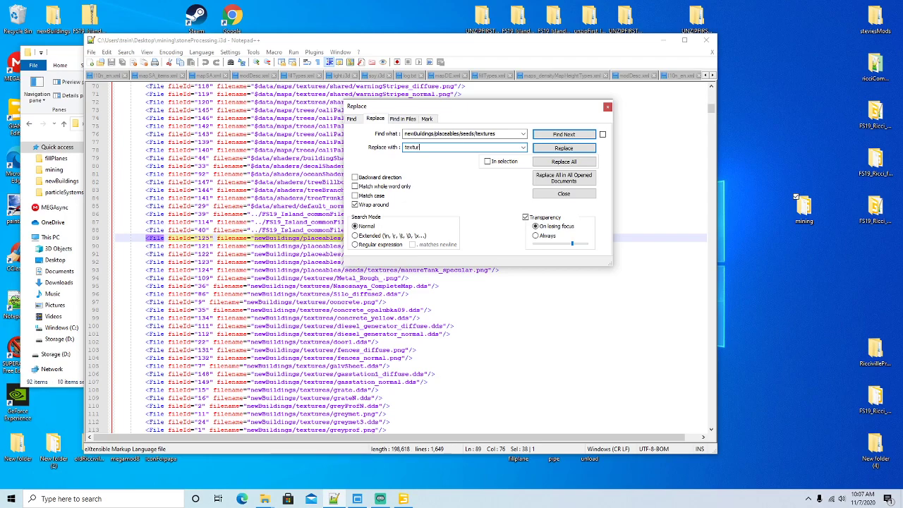
left_click(563, 148)
Step: Apply the same path replacement to the manurePit and manureTank texture references one by one and save stoneProcessing.i3d
left_click_drag(531, 112, 603, 86)
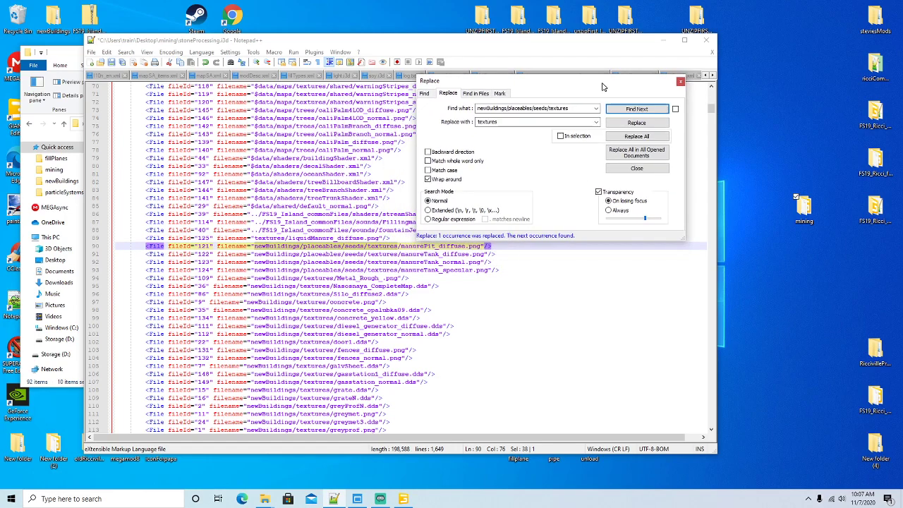
left_click(624, 123)
left_click(624, 124)
left_click(625, 123)
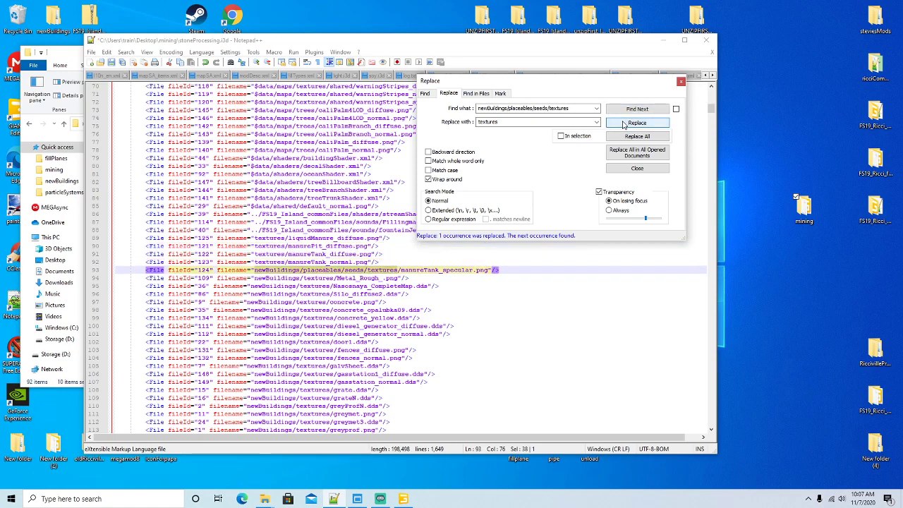
left_click(625, 124)
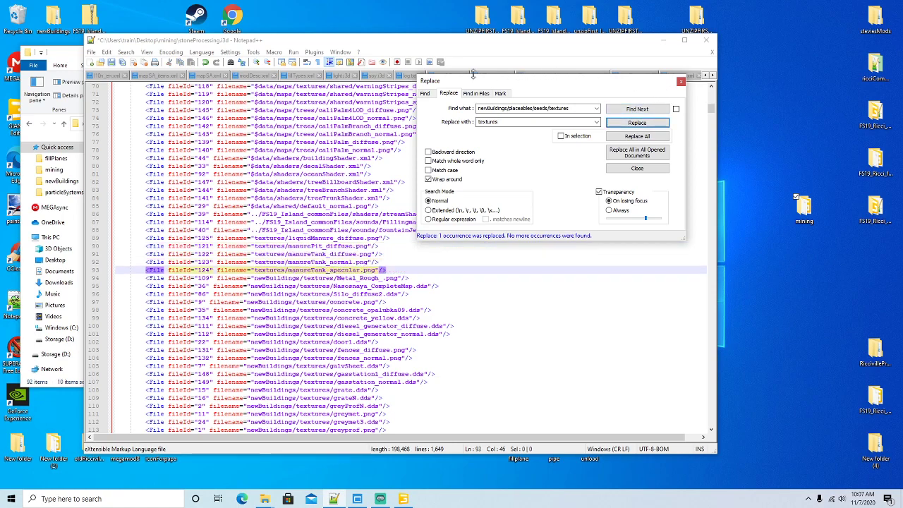
left_click(681, 83)
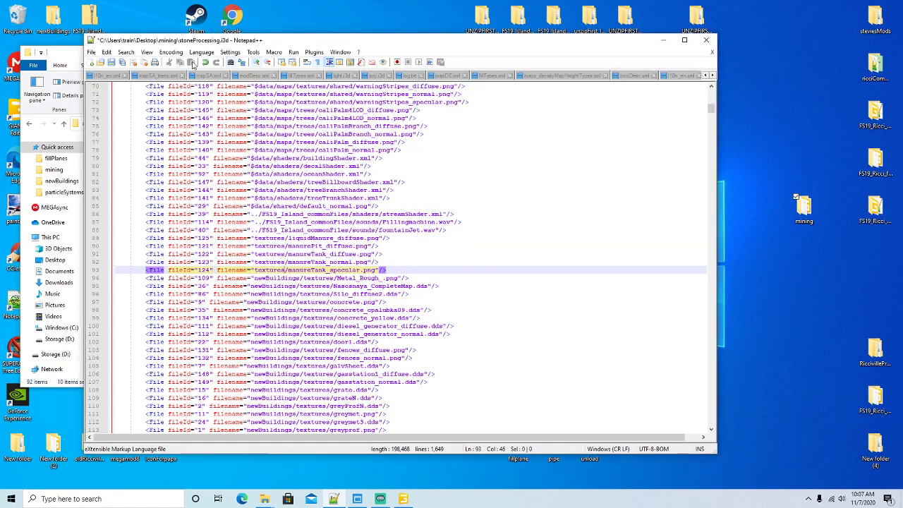
left_click(112, 63)
Step: Replace every occurrence of newBuildings/textures with textures in stoneProcessing.i3d
scroll(431, 204, "down", 2)
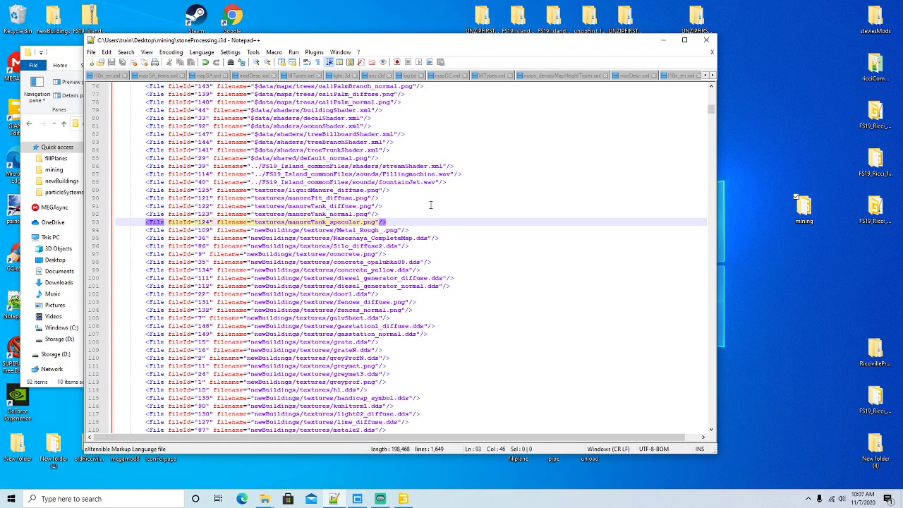
left_click_drag(254, 230, 333, 230)
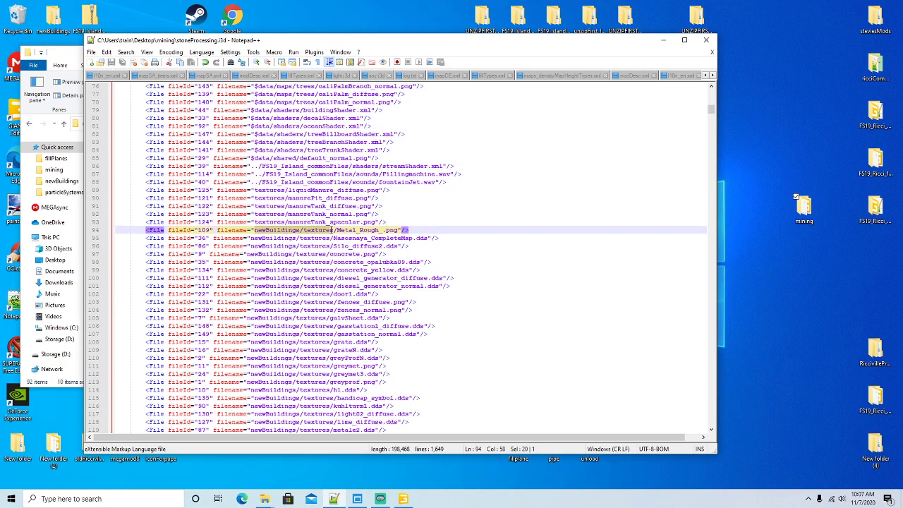
left_click(126, 53)
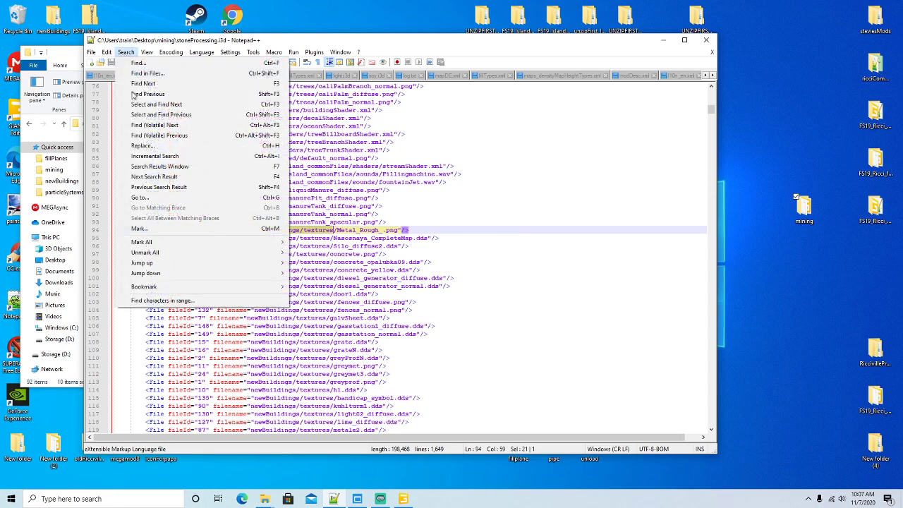
left_click(141, 144)
double_click(493, 122)
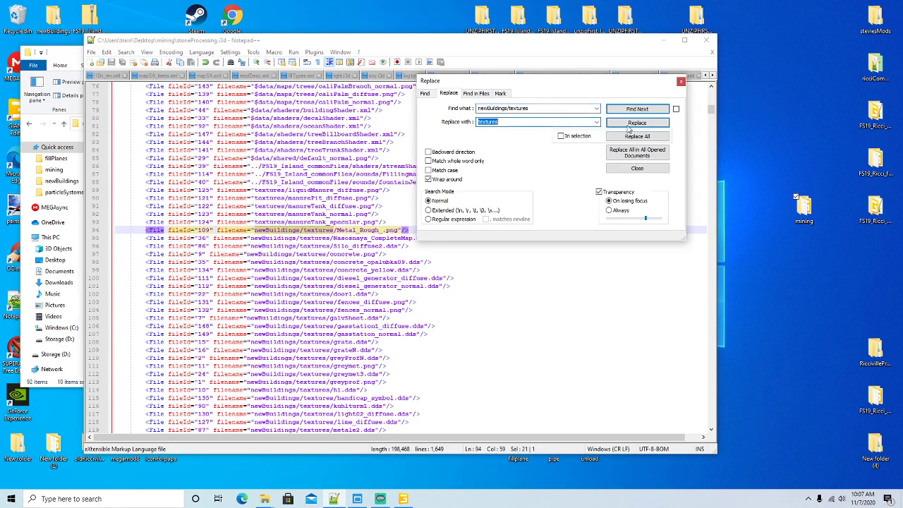
left_click(634, 136)
left_click(680, 81)
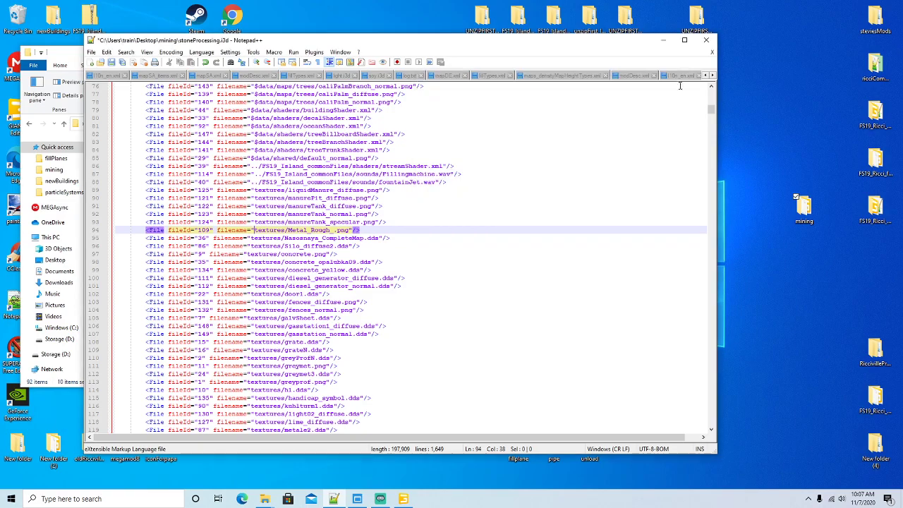
Step: Check the remaining file references in stoneProcessing.i3d, shift Notepad++ aside and bring the mining textures folder to the front
scroll(447, 230, "down", 7)
scroll(448, 229, "down", 3)
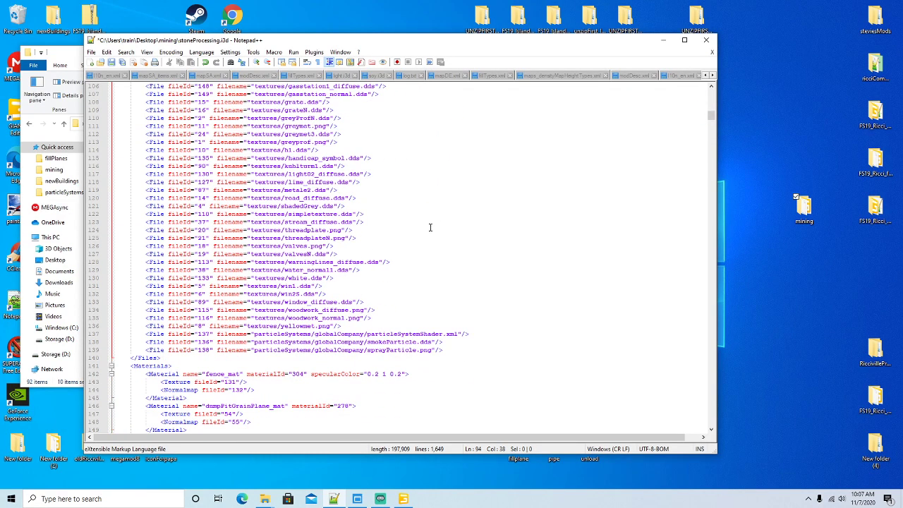
left_click_drag(492, 57, 610, 55)
left_click(91, 53)
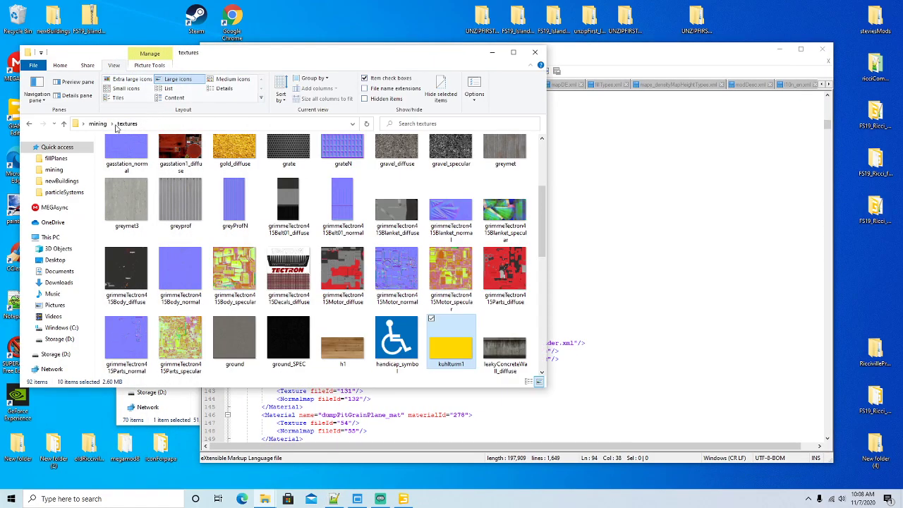
Step: Compare the files in mining/particleSystems/globalCompany with the particle system references in stoneProcessing.i3d
left_click(97, 123)
double_click(137, 168)
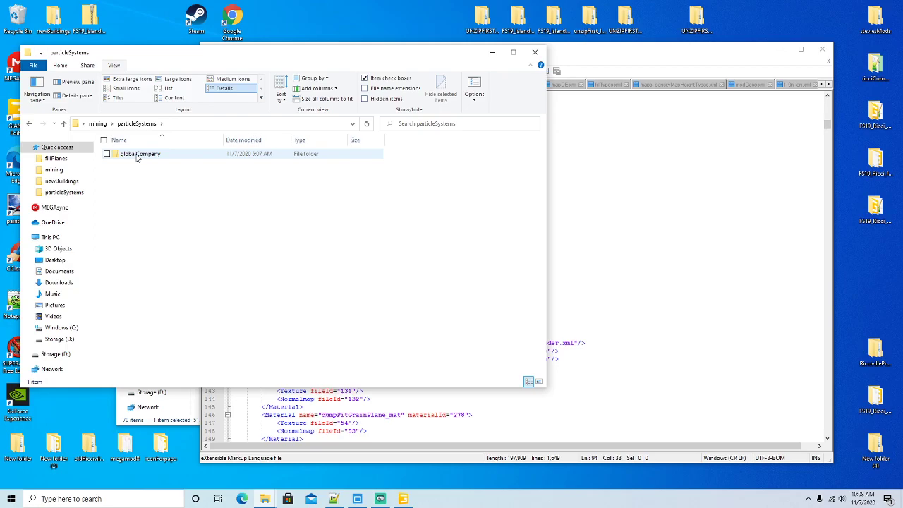
double_click(134, 155)
left_click(695, 165)
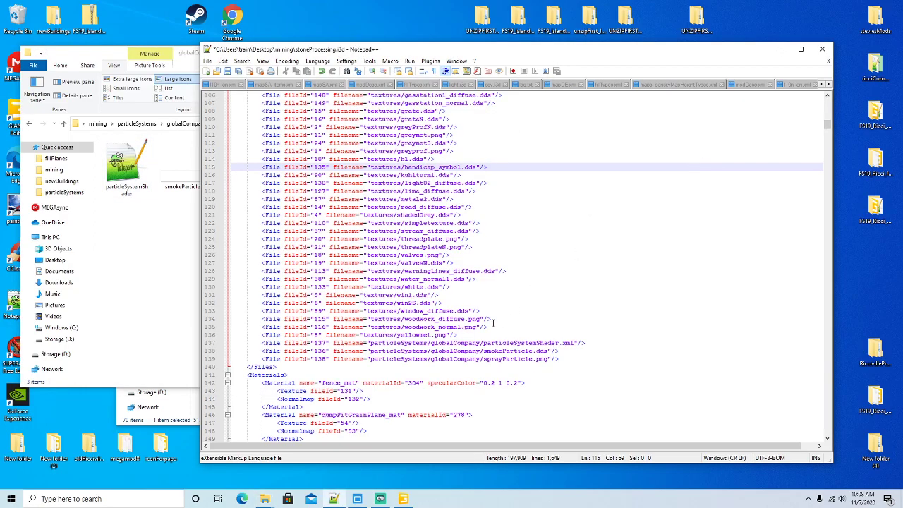
left_click_drag(605, 55, 549, 37)
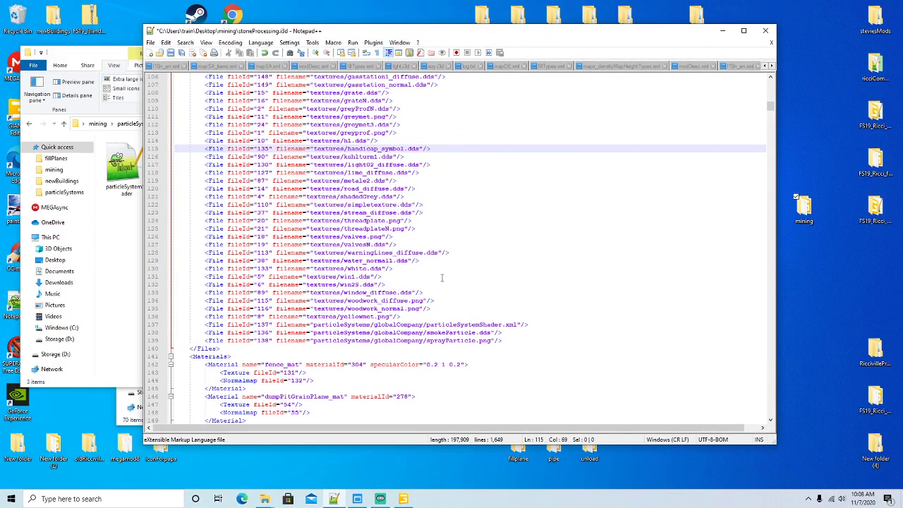
scroll(440, 279, "up", 11)
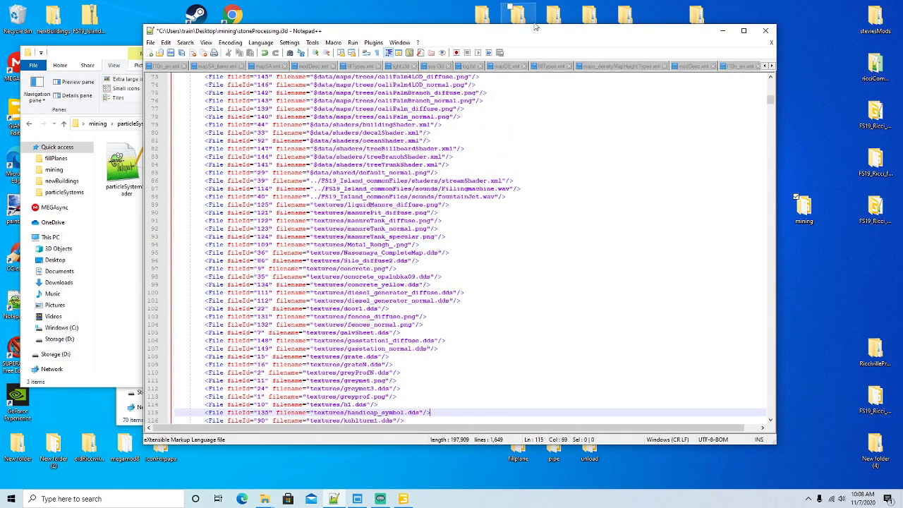
left_click_drag(534, 37, 500, 118)
left_click(436, 70)
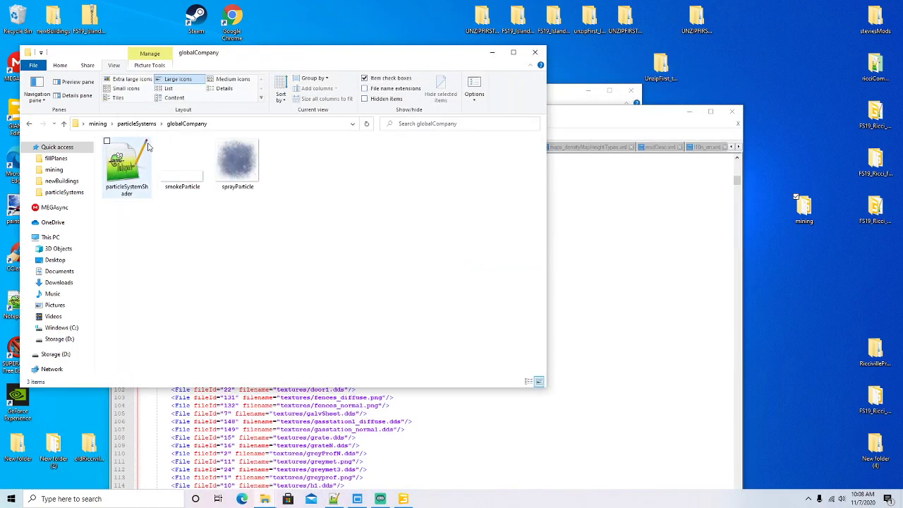
Step: Compare the contents of the mining textures and shaders folders with the texture and shader references in stoneProcessing.i3d
left_click(97, 124)
double_click(128, 197)
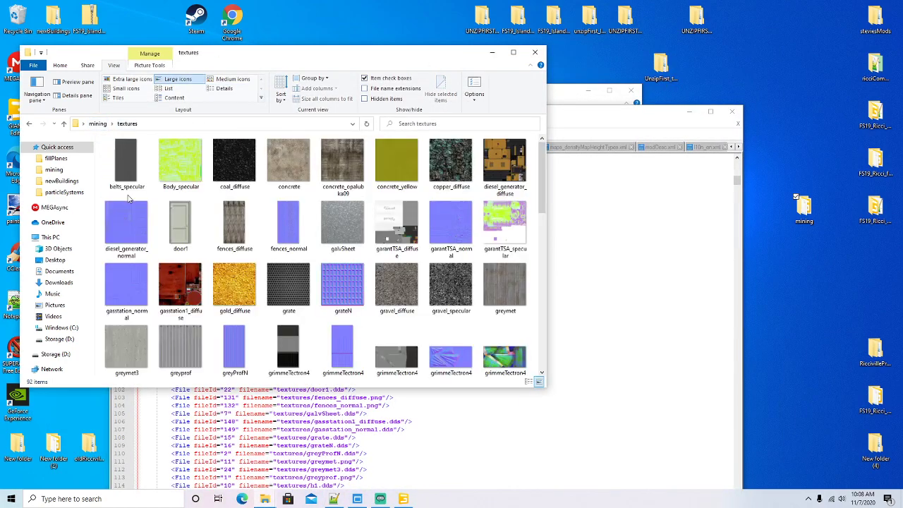
left_click(585, 125)
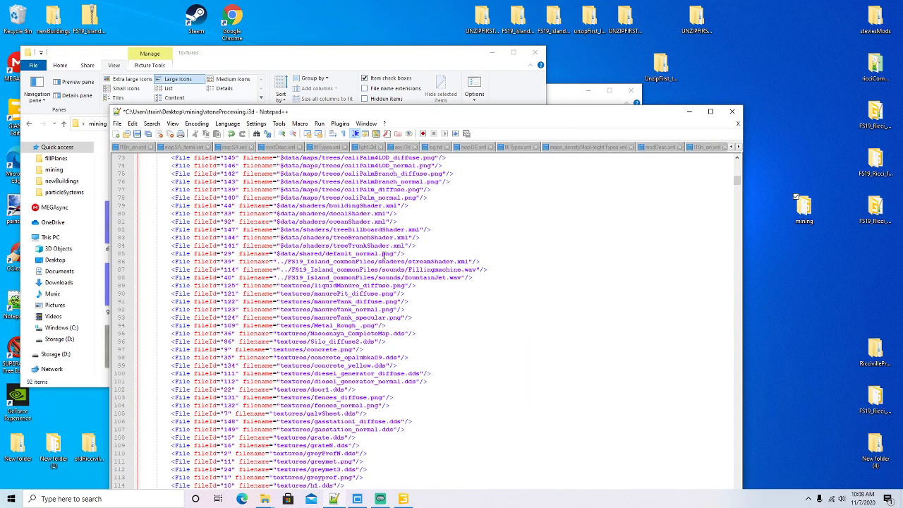
left_click_drag(540, 120, 673, 126)
left_click(211, 197)
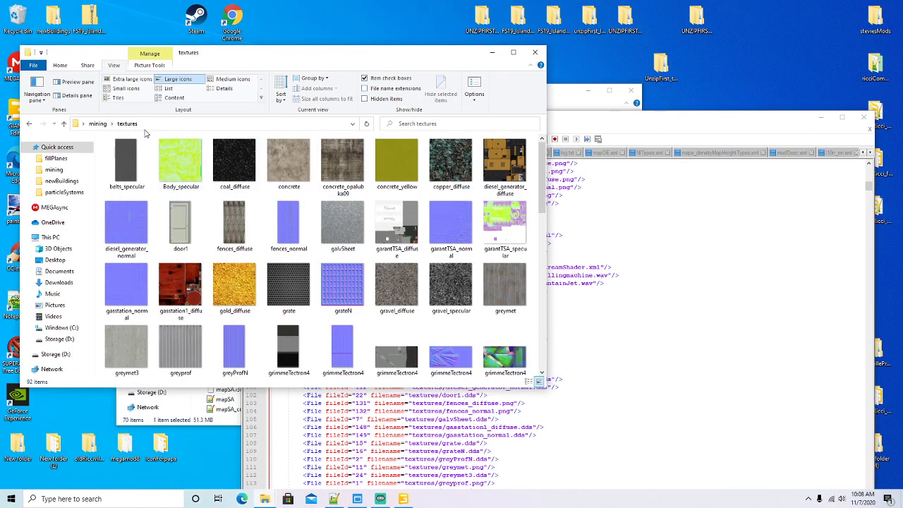
left_click(98, 124)
double_click(126, 182)
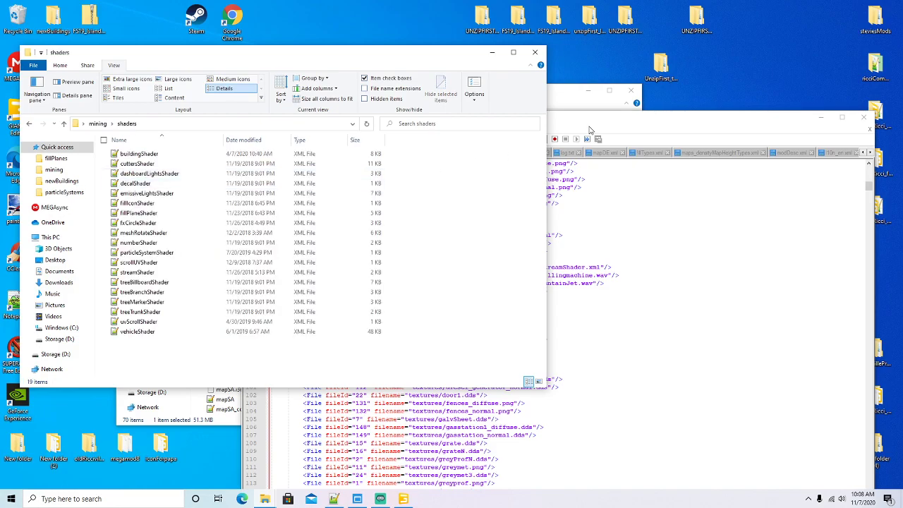
left_click(568, 228)
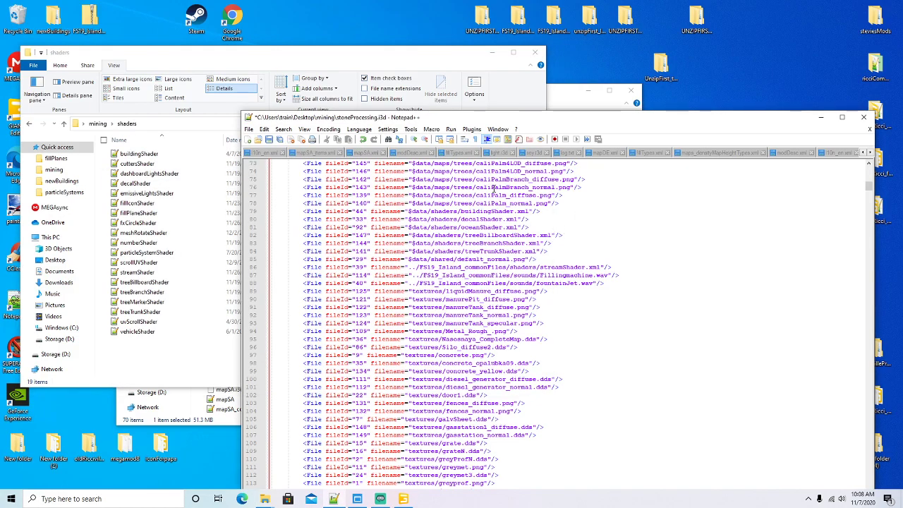
left_click_drag(544, 119, 549, 109)
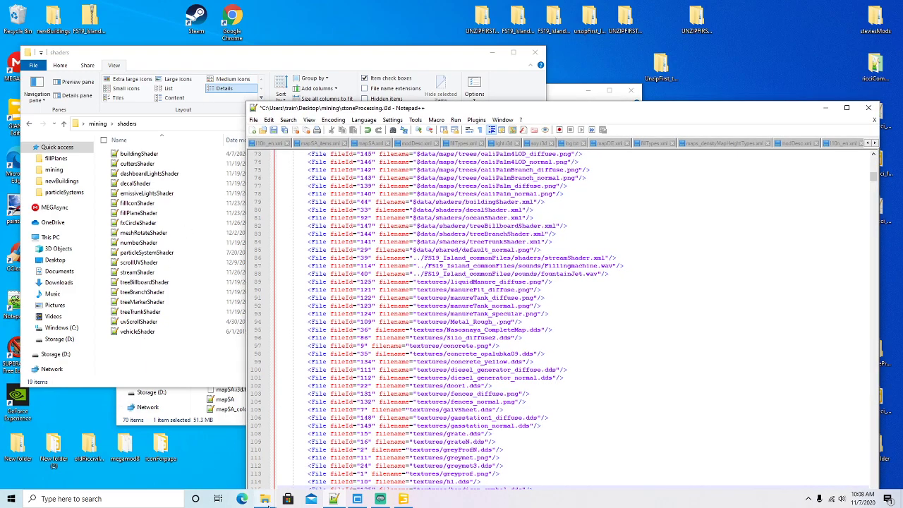
Step: Find streamShader in the shaders folder of FS19_Island_commonFiles inside the 16x mods folder and copy it
mouse_move(264, 499)
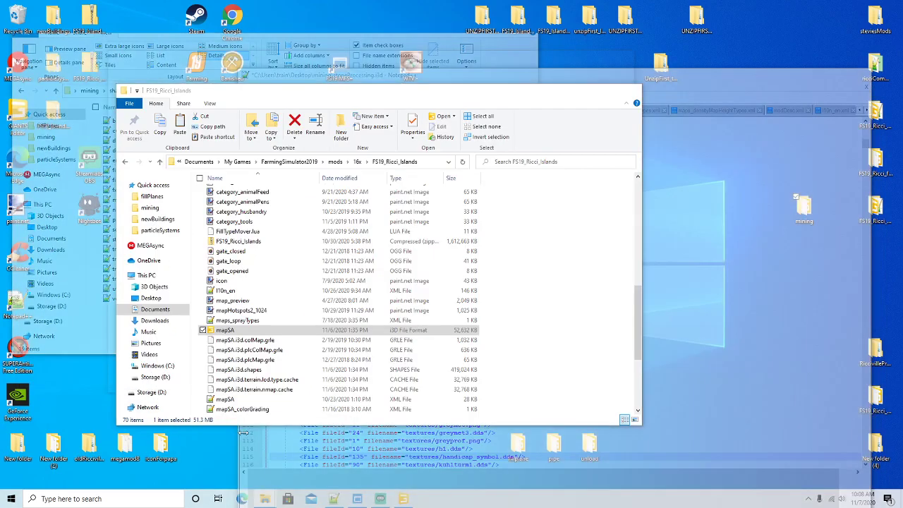
left_click(244, 441)
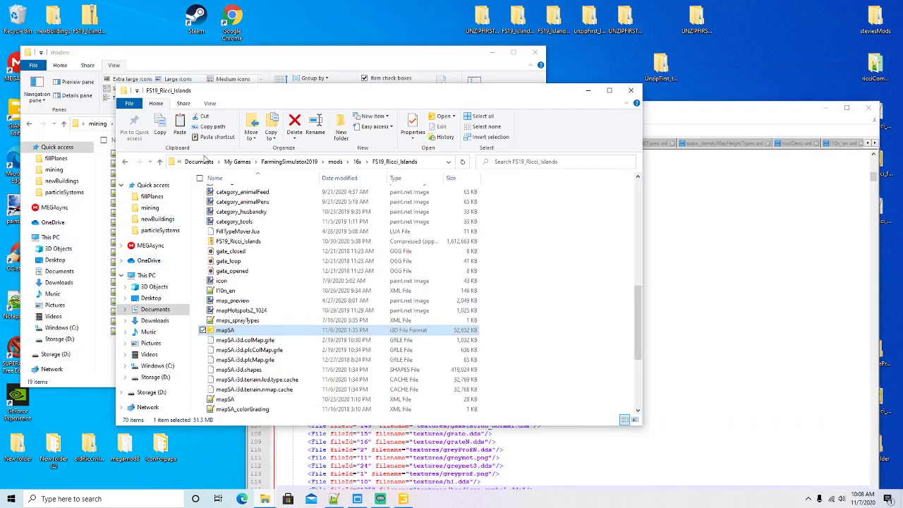
left_click_drag(257, 94, 179, 86)
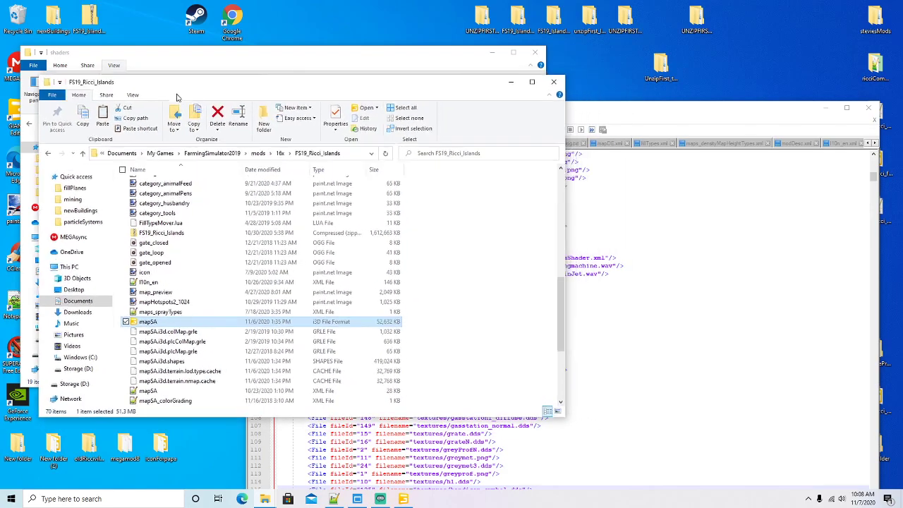
left_click(280, 153)
double_click(168, 186)
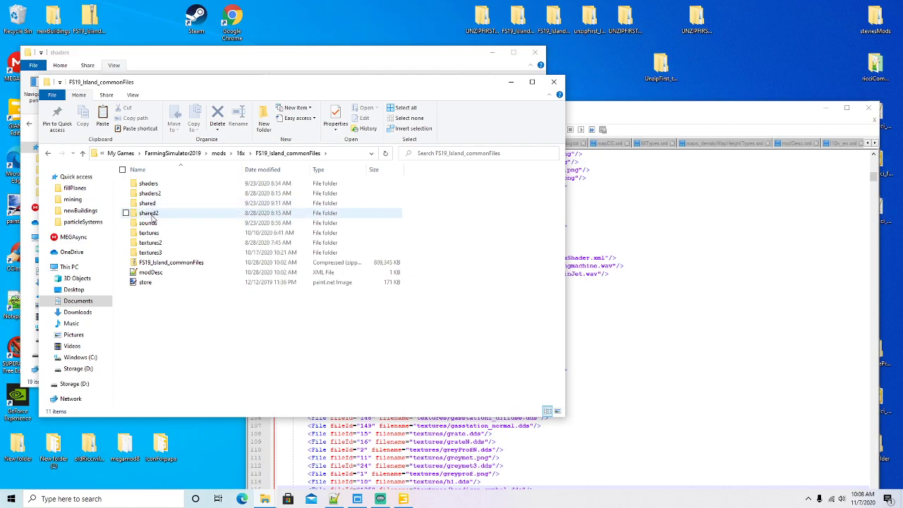
double_click(149, 185)
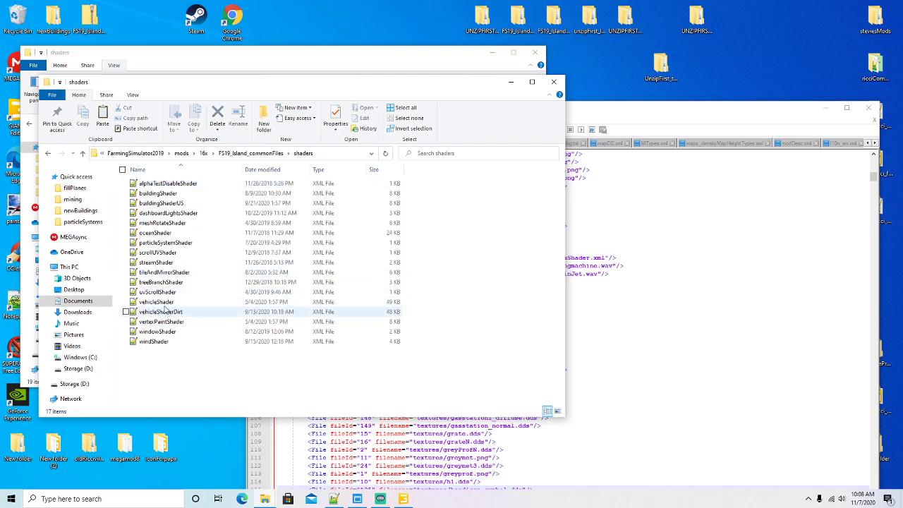
left_click(156, 263)
right_click(155, 264)
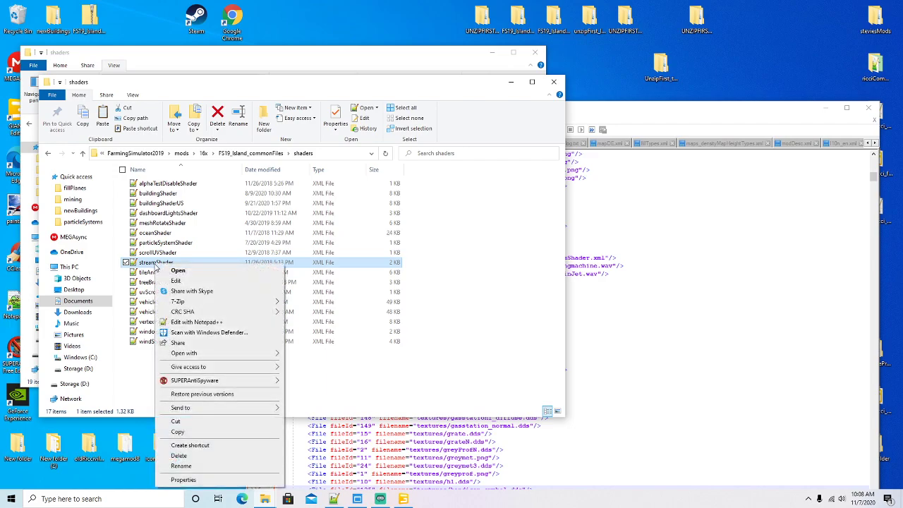
left_click(178, 432)
Step: Try to paste streamShader into the mining shaders folder, skipping the file that already exists there
left_click_drag(304, 90, 290, 144)
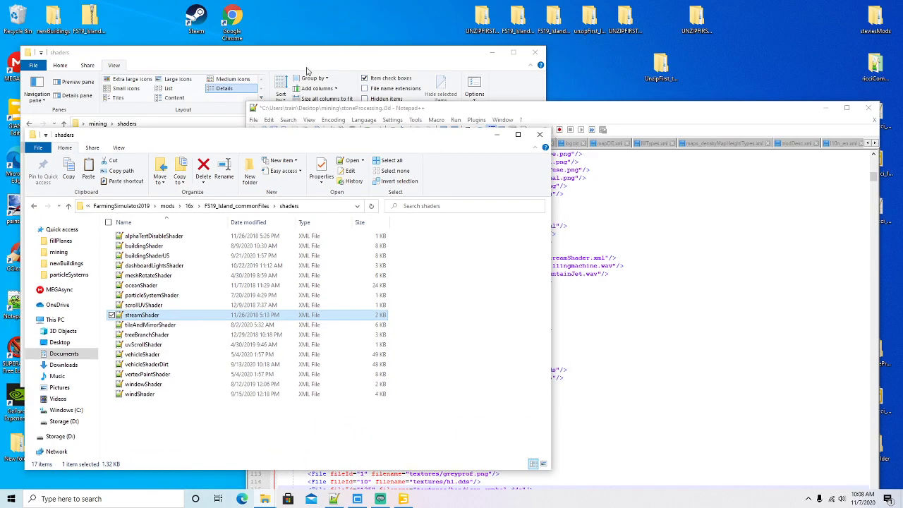
left_click(308, 63)
right_click(488, 211)
left_click(509, 277)
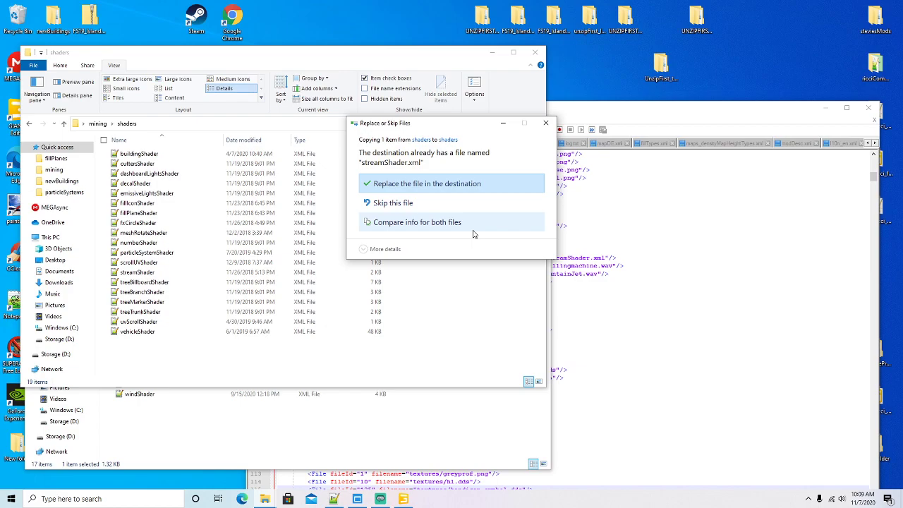
left_click(412, 203)
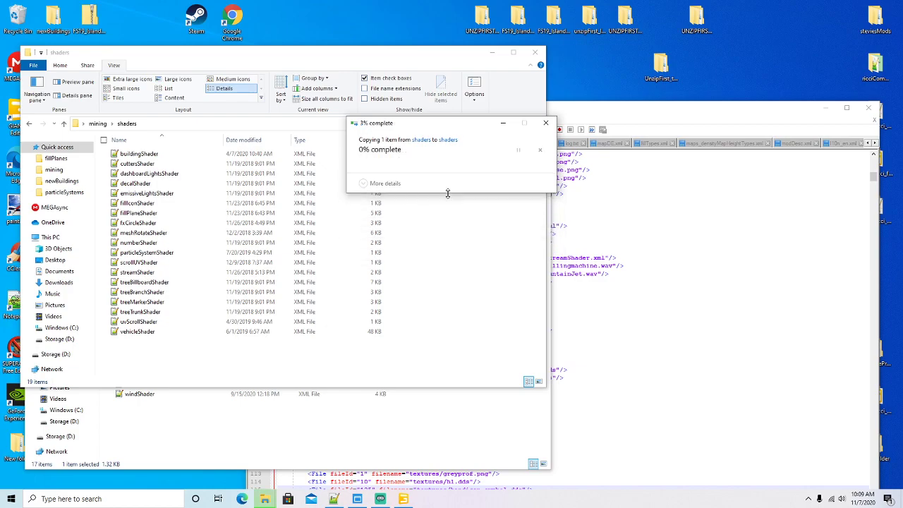
Step: In Notepad++, shorten the streamShader reference on line 86 of stoneProcessing.i3d to shaders/streamShader.xml and save the file
left_click(577, 155)
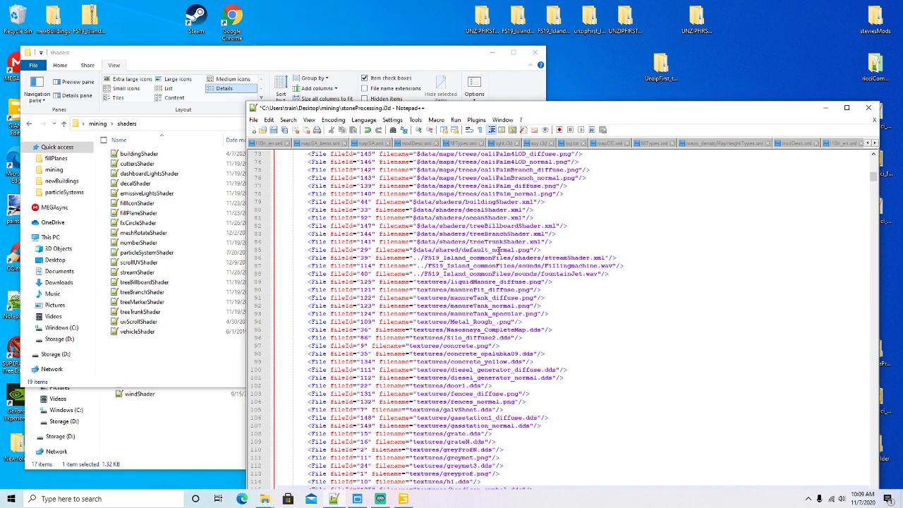
triple_click(516, 257)
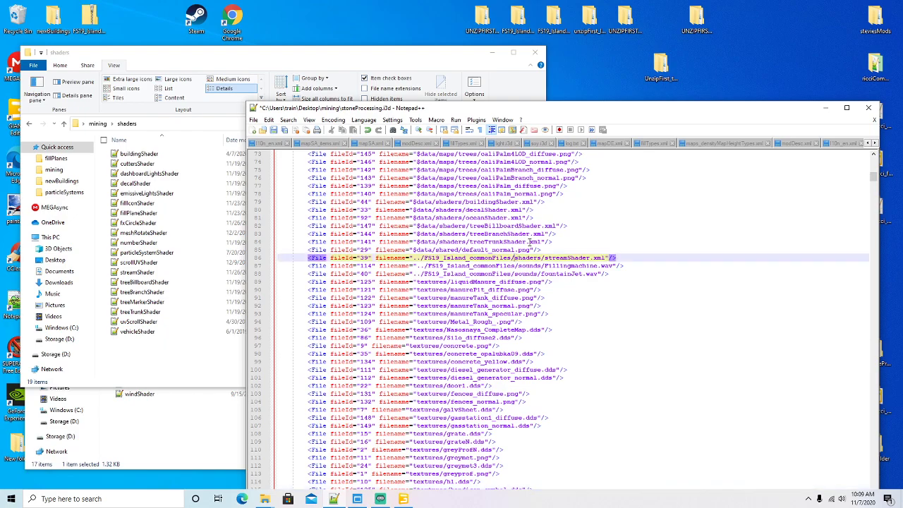
key("BackSpace")
key("BackSpace")
key("BackSpace")
key("BackSpace")
key("BackSpace")
key("BackSpace")
key("BackSpace")
key("BackSpace")
key("BackSpace")
key("BackSpace")
key("BackSpace")
key("BackSpace")
key("BackSpace")
key("BackSpace")
key("BackSpace")
key("BackSpace")
key("BackSpace")
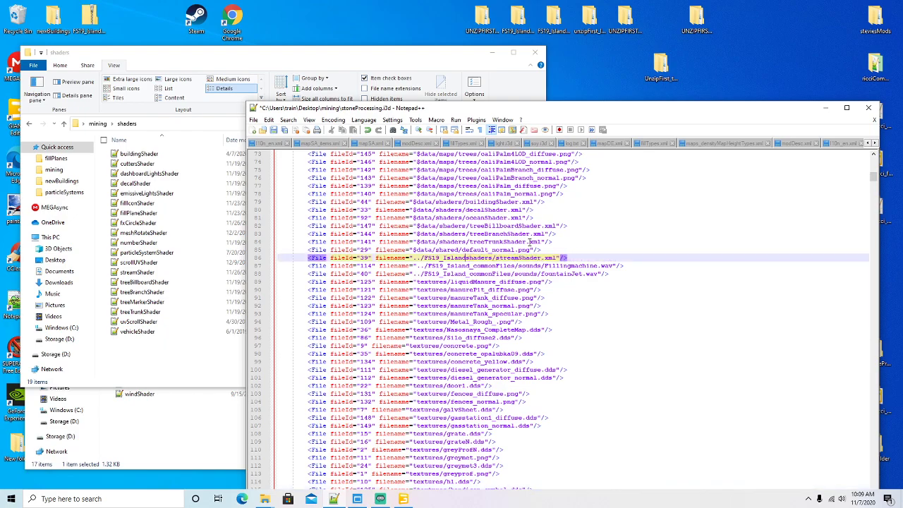
key("BackSpace")
key("BackSpace")
key("BackSpace")
key("BackSpace")
key("BackSpace")
key("BackSpace")
key("BackSpace")
key("BackSpace")
key("BackSpace")
key("BackSpace")
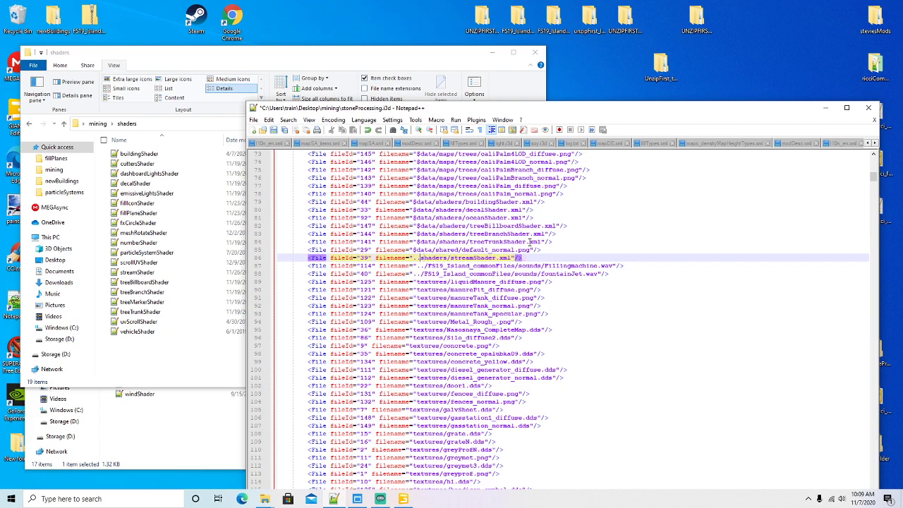
left_click(274, 130)
Step: Check the files in the mining sounds folder and shorten the Fillingmachine reference in stoneProcessing.i3d to sounds/Fillingmachine.wav
left_click(180, 70)
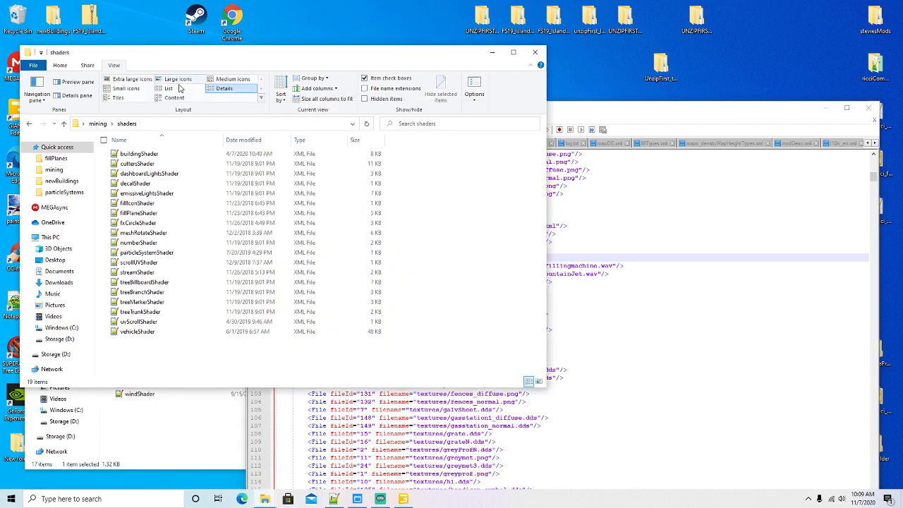
left_click(98, 127)
double_click(131, 184)
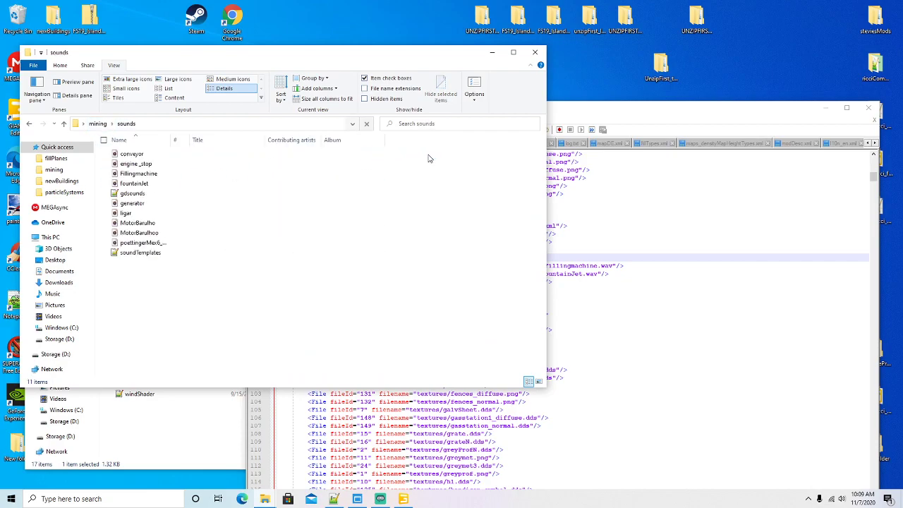
left_click(616, 121)
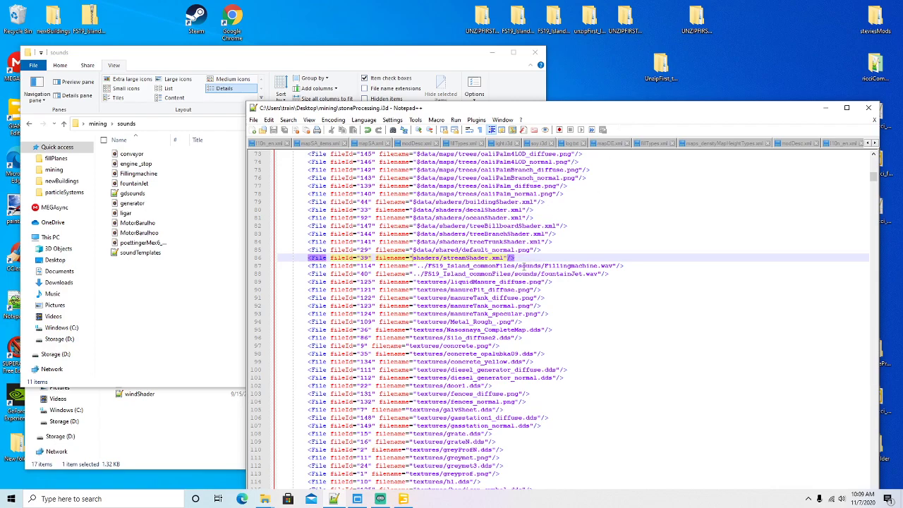
left_click(518, 266)
key("BackSpace")
key("BackSpace")
key("BackSpace")
key("BackSpace")
key("BackSpace")
key("BackSpace")
key("BackSpace")
key("BackSpace")
key("BackSpace")
key("BackSpace")
key("BackSpace")
key("BackSpace")
key("BackSpace")
key("BackSpace")
key("BackSpace")
key("BackSpace")
key("BackSpace")
key("BackSpace")
key("BackSpace")
key("BackSpace")
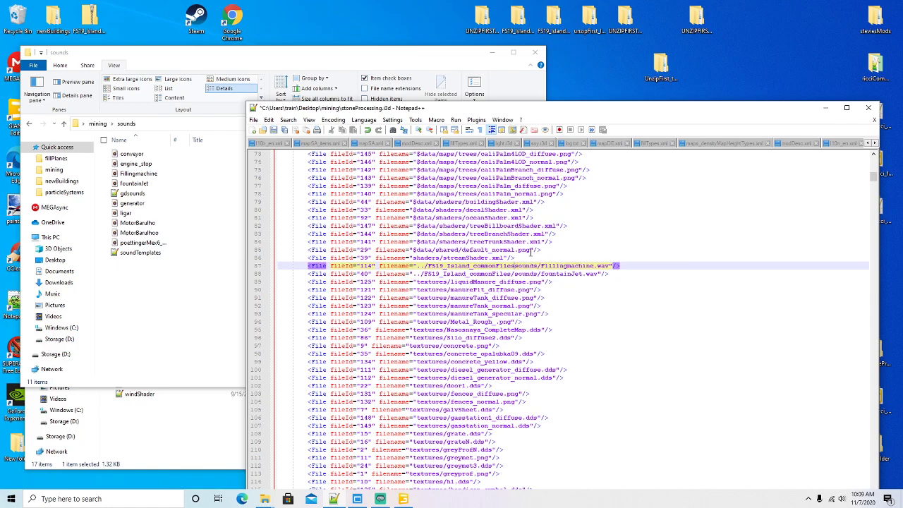
key("BackSpace")
key("BackSpace")
key("BackSpace")
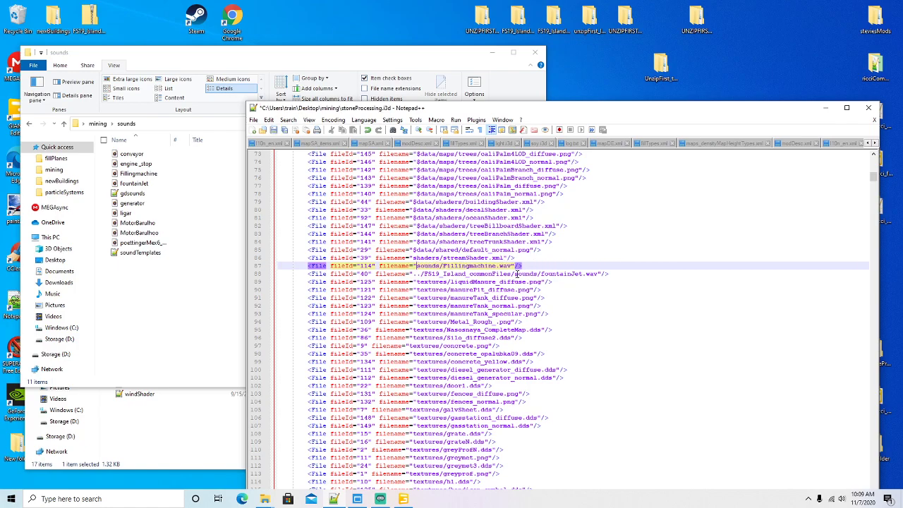
Step: Shorten the fountainJet reference on line 88 to sounds/fountainJet.wav and save stoneProcessing.i3d
left_click(516, 274)
key("BackSpace")
key("BackSpace")
key("BackSpace")
key("BackSpace")
key("BackSpace")
key("BackSpace")
key("BackSpace")
key("BackSpace")
key("BackSpace")
key("BackSpace")
key("BackSpace")
key("BackSpace")
key("BackSpace")
key("BackSpace")
key("BackSpace")
key("BackSpace")
key("BackSpace")
key("BackSpace")
key("BackSpace")
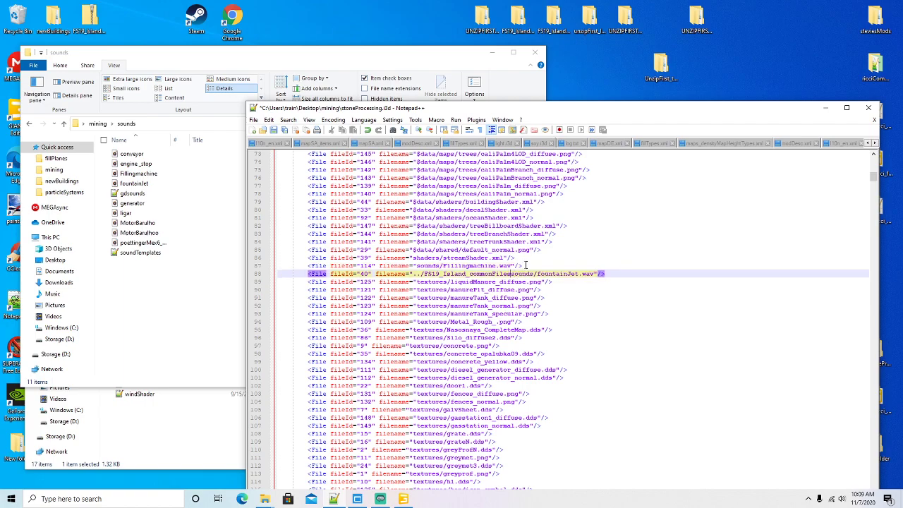
key("BackSpace")
key("BackSpace")
key("BackSpace")
key("BackSpace")
key("BackSpace")
key("BackSpace")
key("BackSpace")
key("BackSpace")
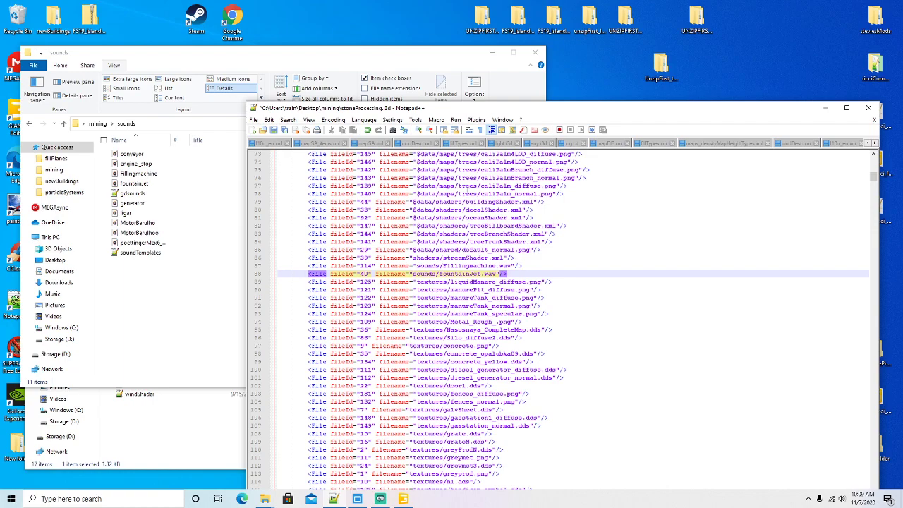
key("ctrl+s")
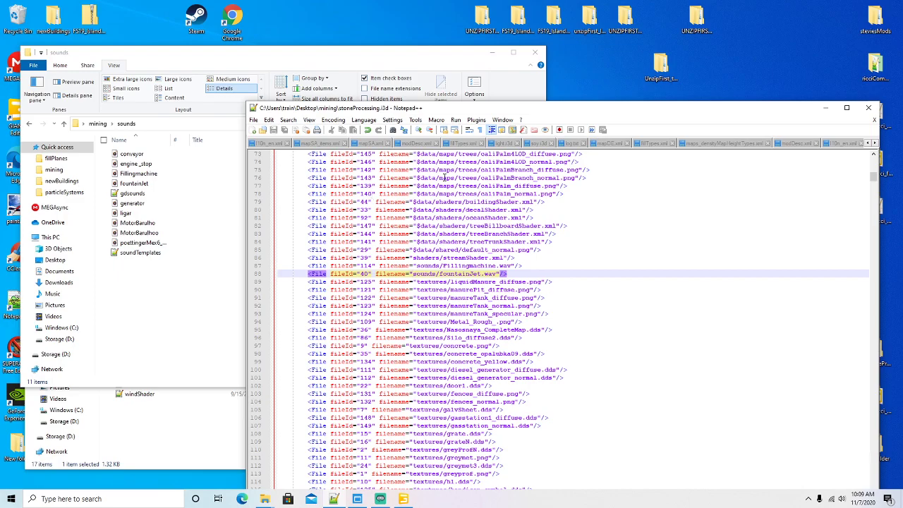
Step: Shift Notepad++ aside and switch to Streamlabs OBS to read the stream chat
left_click_drag(618, 113, 499, 53)
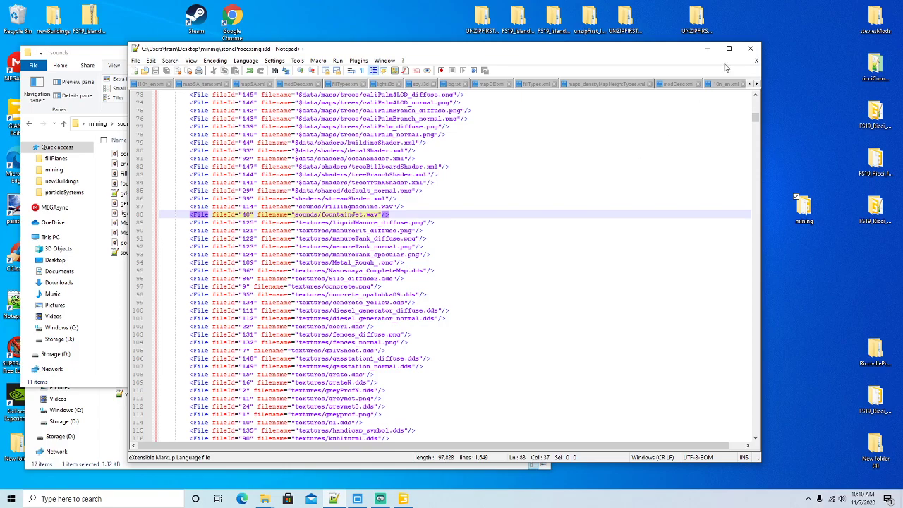
right_click(235, 22)
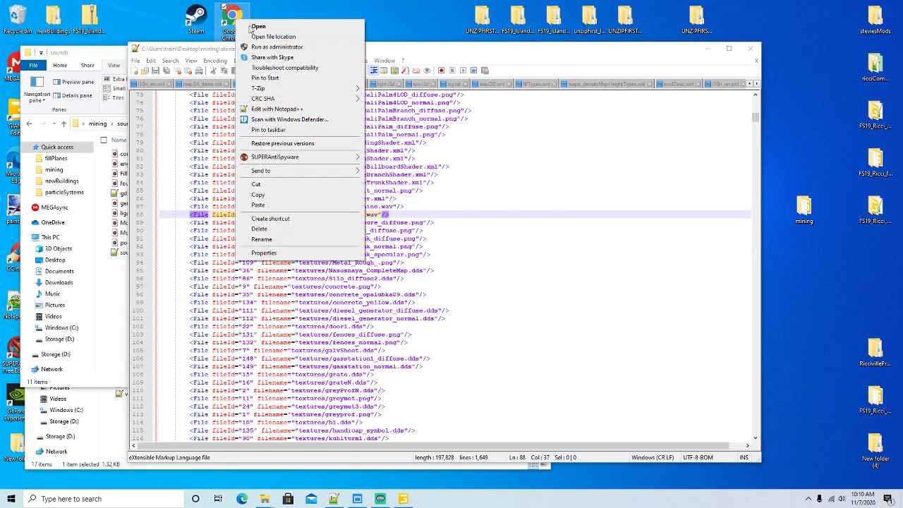
left_click(380, 499)
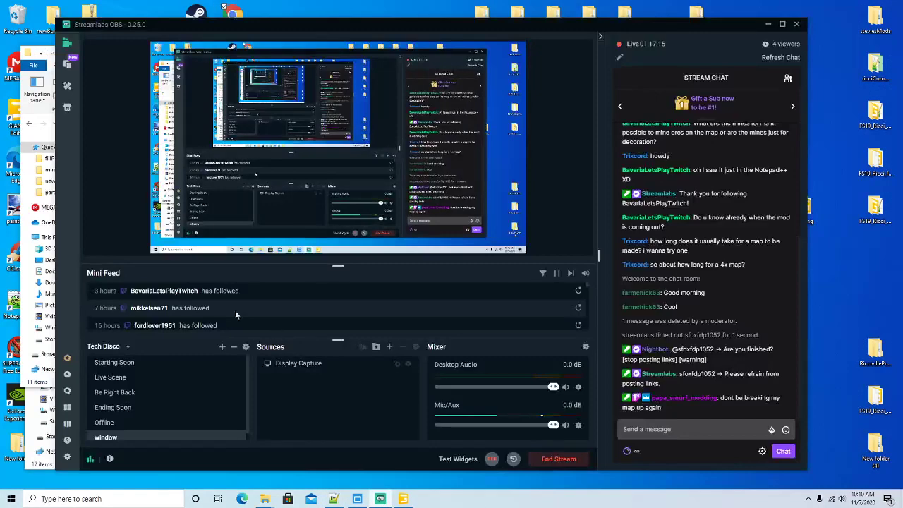
Step: Minimise the GIANTS Editor window in front and switch to a maximised Notepad++ showing stoneProcessing.i3d
left_click(117, 395)
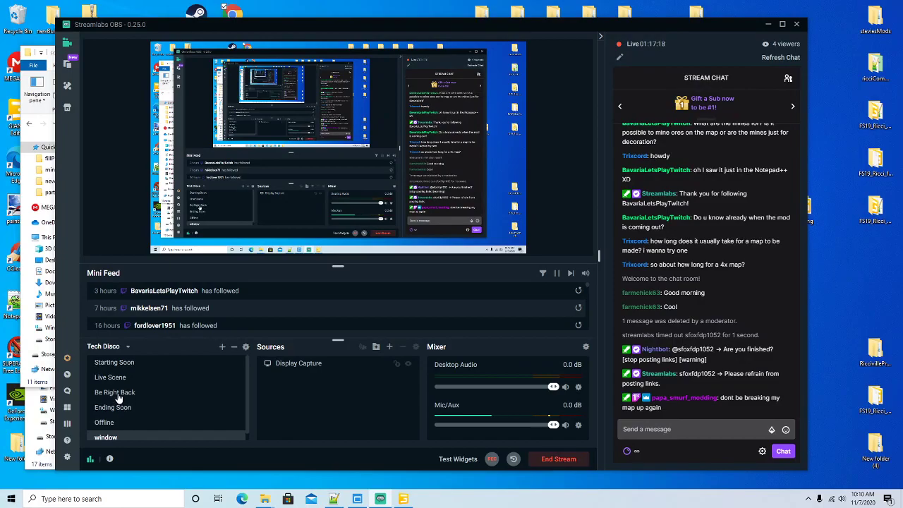
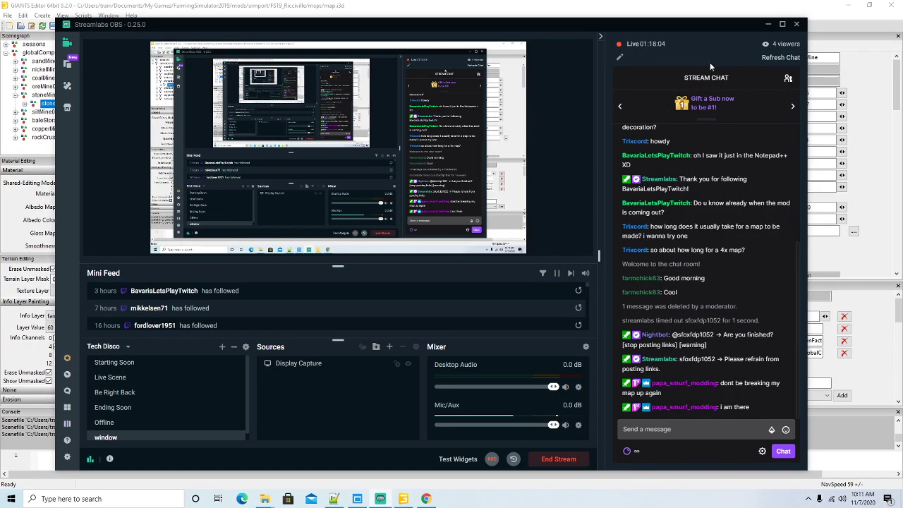
left_click(745, 12)
left_click(848, 6)
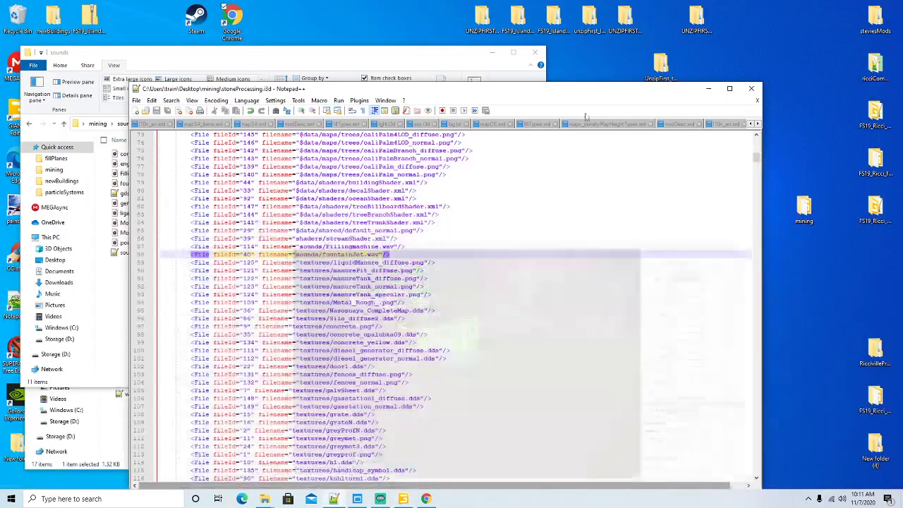
left_click_drag(492, 85, 479, 56)
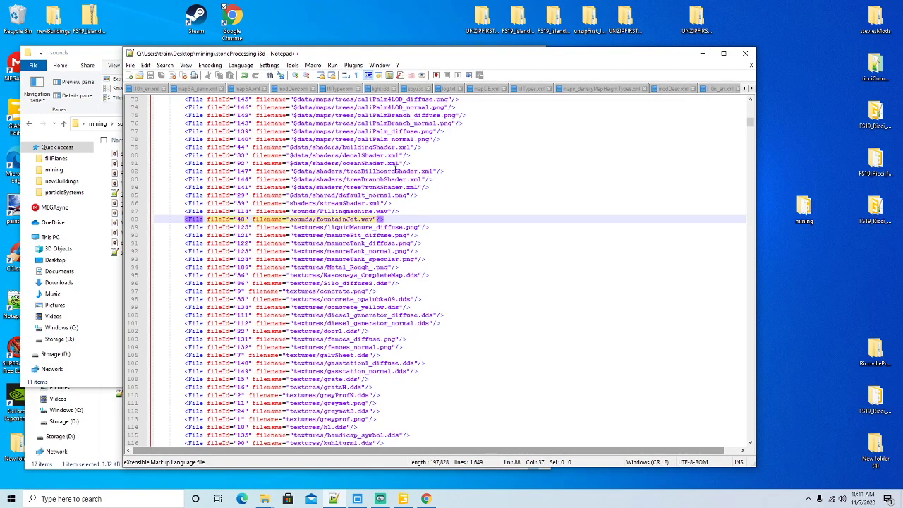
left_click(723, 53)
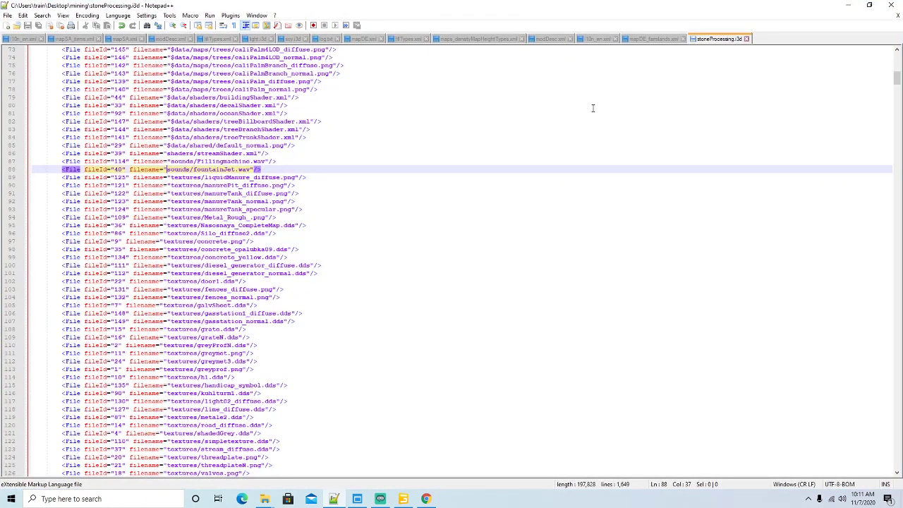
Step: Review the texture, shader and sound references in stoneProcessing.i3d and close the file
scroll(311, 204, "down", 4)
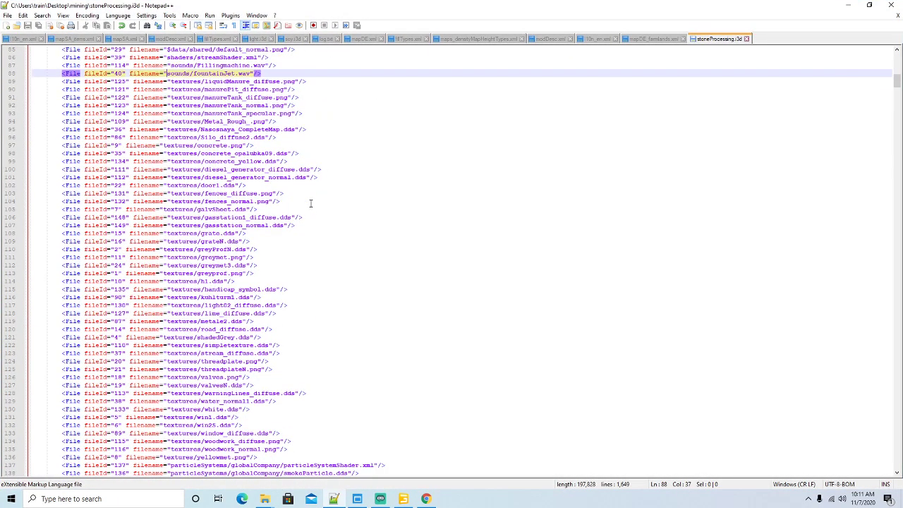
scroll(311, 203, "up", 7)
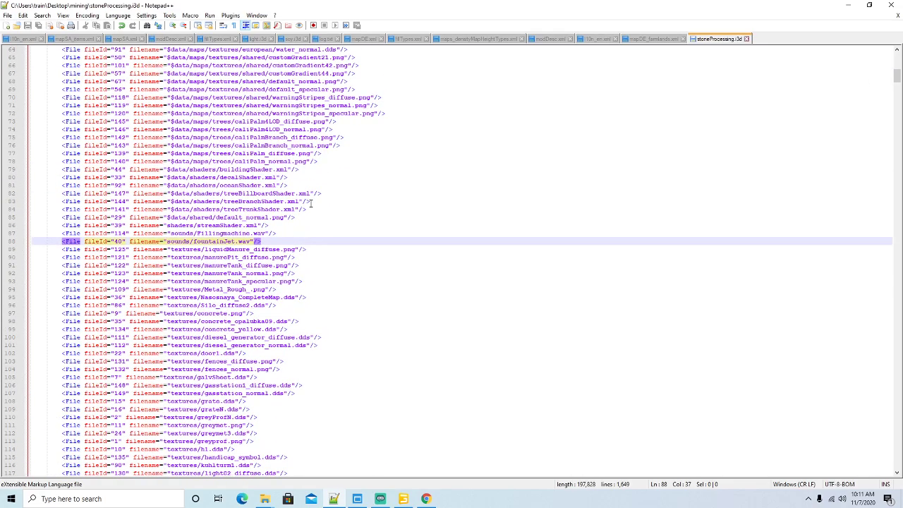
scroll(337, 206, "up", 19)
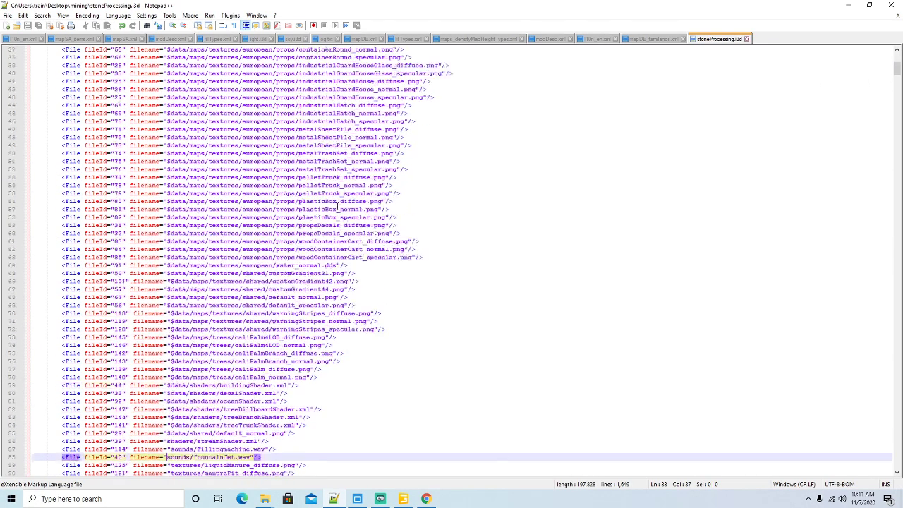
scroll(336, 206, "up", 2)
scroll(346, 201, "down", 12)
left_click(746, 39)
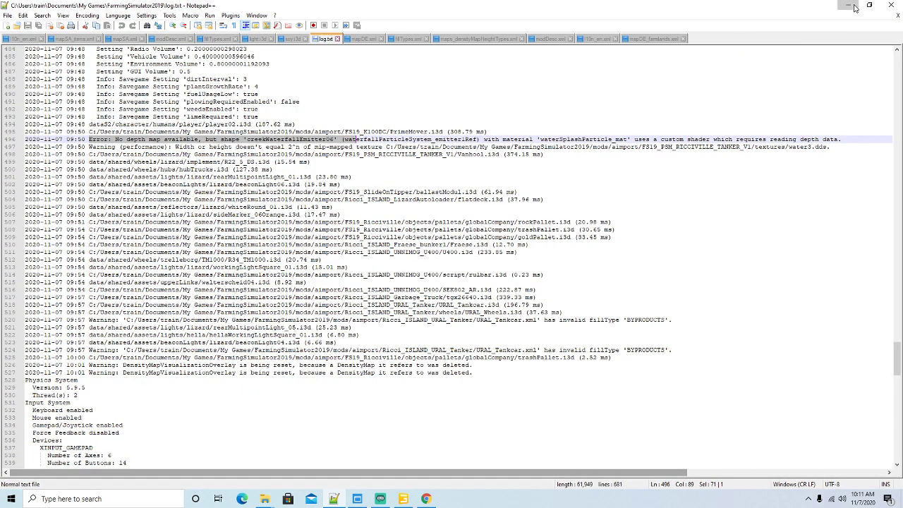
Step: Minimise Notepad++, return File Explorer to the mining folder and open stoneProcessing in GIANTS Editor
left_click(849, 6)
left_click_drag(259, 55, 498, 79)
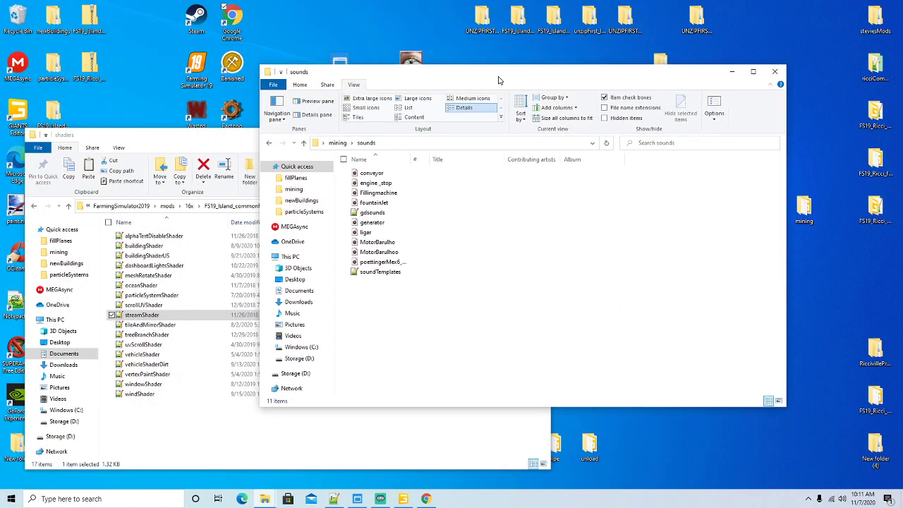
left_click(336, 142)
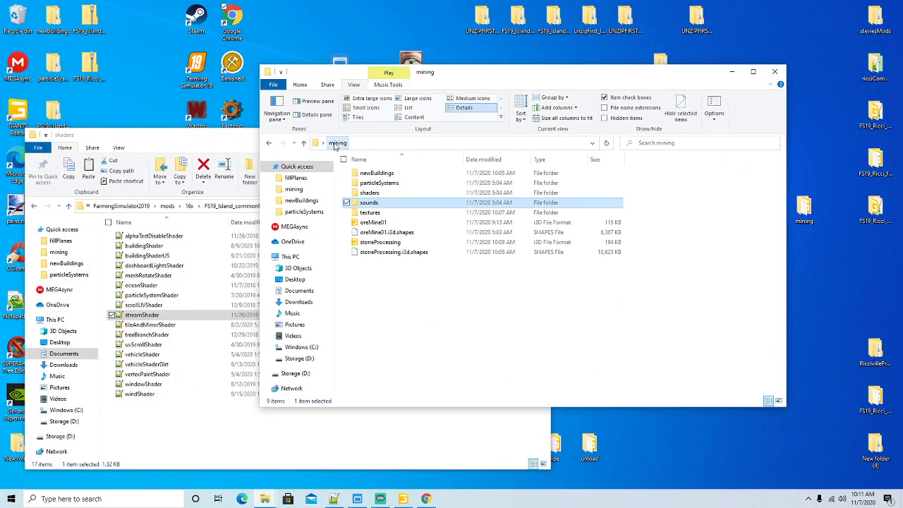
left_click(376, 243)
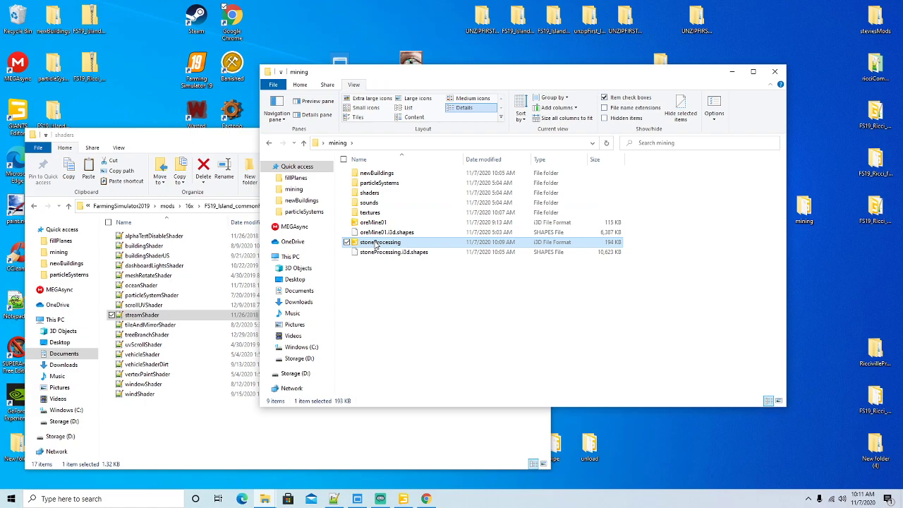
double_click(378, 243)
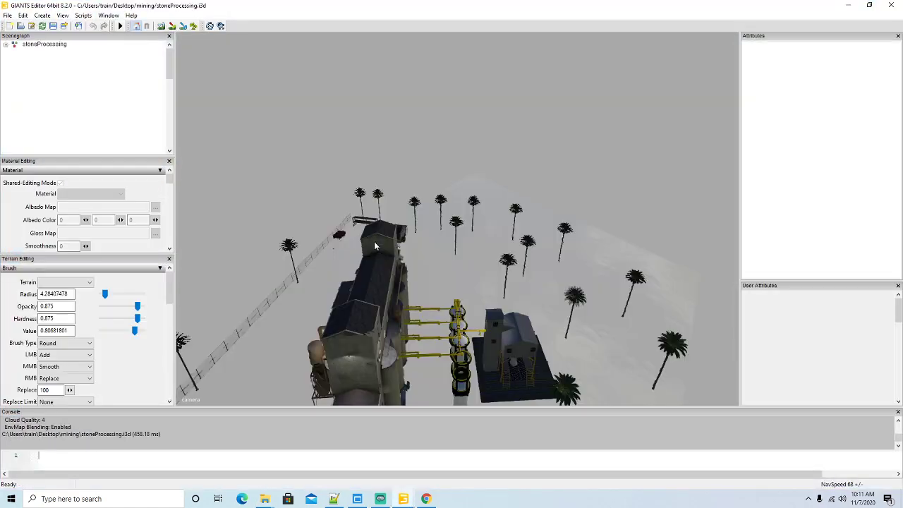
Step: Delete the large water plane riverWaterPlane09 lying under the stone processing site
left_click_drag(425, 283, 409, 291, "alt")
mouse_move(409, 291)
left_mouse_down("alt")
mouse_move(512, 284)
mouse_move(421, 285)
mouse_move(343, 338)
mouse_move(413, 323)
left_mouse_up("alt")
scroll(402, 299, "down", 10)
scroll(343, 338, "up", 2)
scroll(365, 331, "up", 2)
left_click(421, 318)
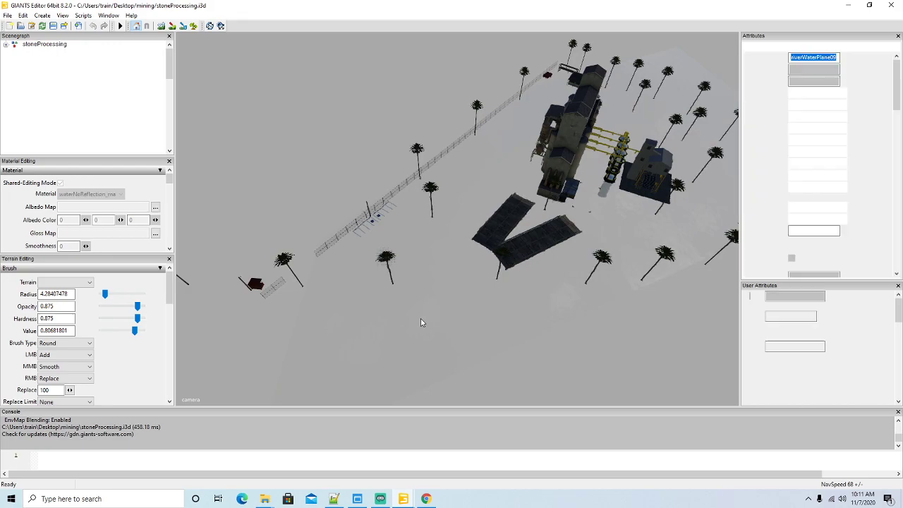
left_click_drag(419, 280, 437, 279, "alt")
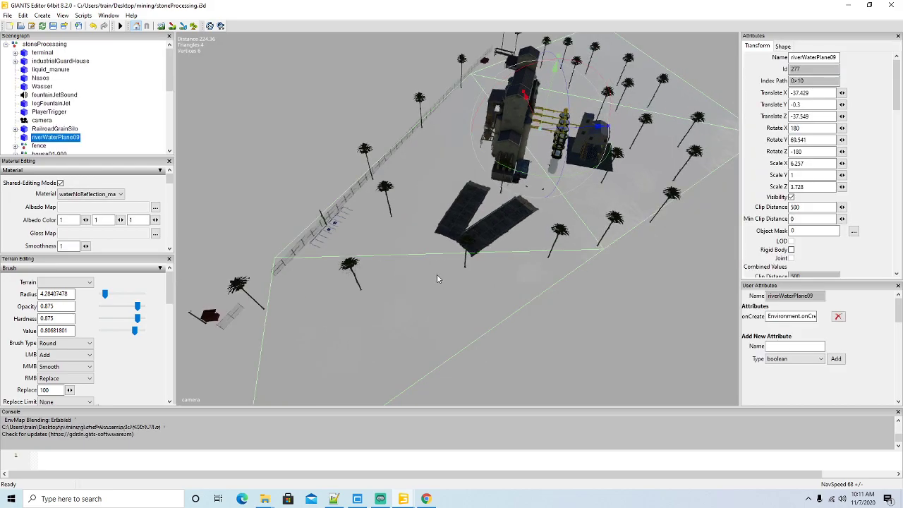
left_click(434, 276)
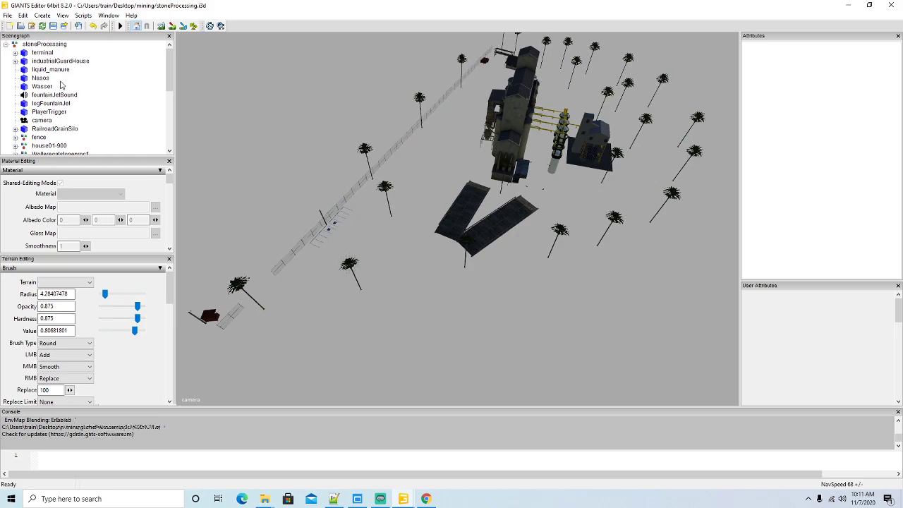
Step: Delete the fence group and the trees group from the stoneProcessing scene
left_click(27, 138)
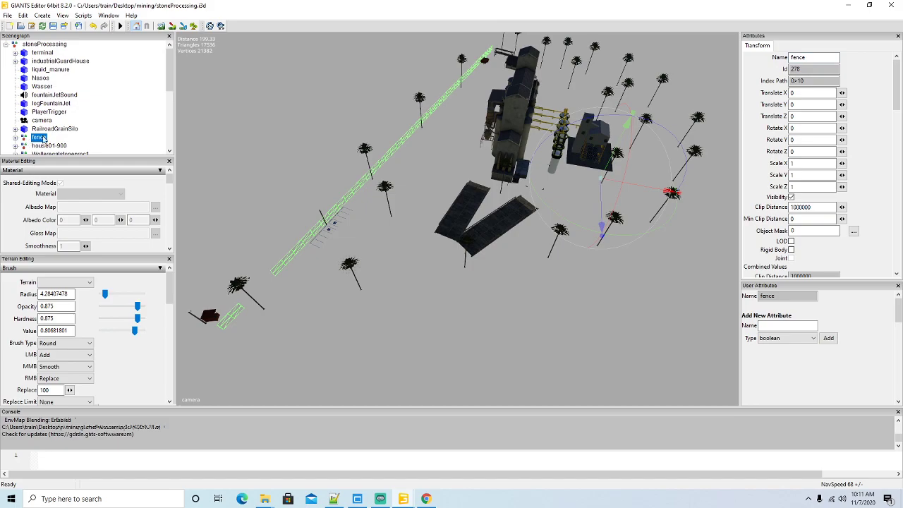
key("Delete")
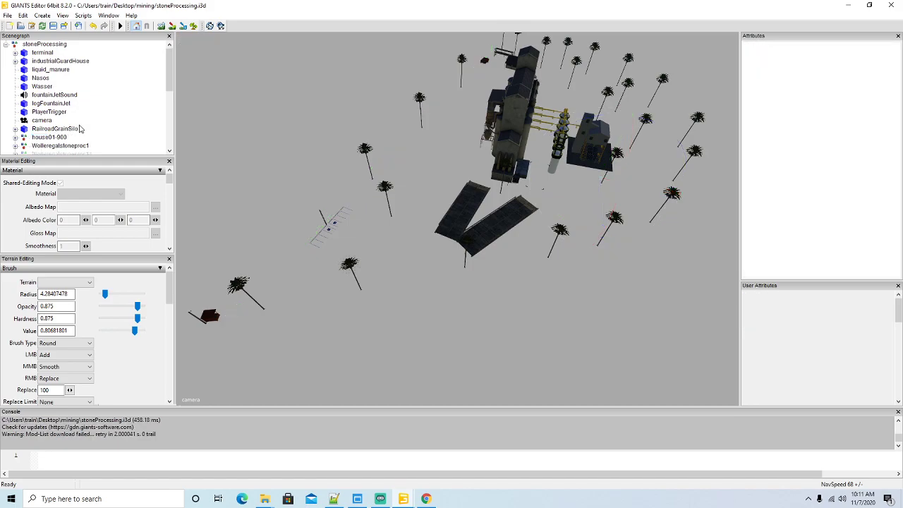
scroll(80, 129, "down", 1)
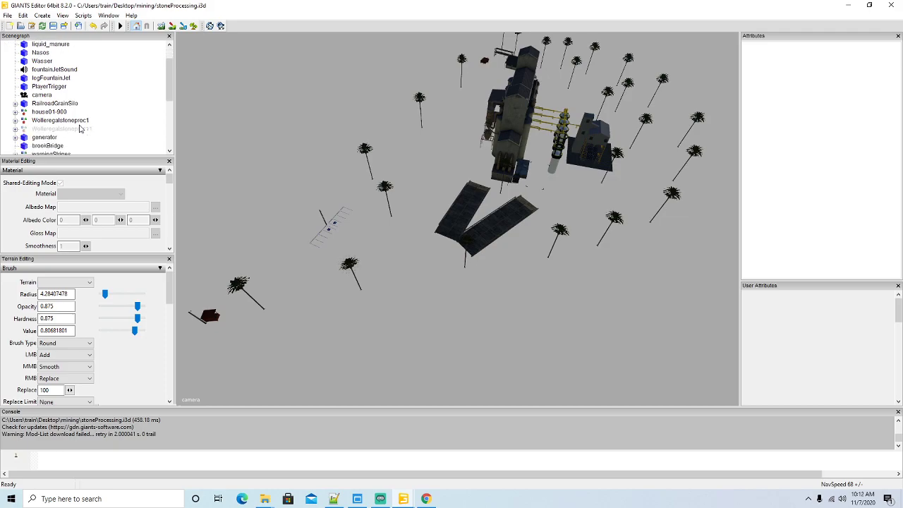
scroll(80, 129, "down", 1)
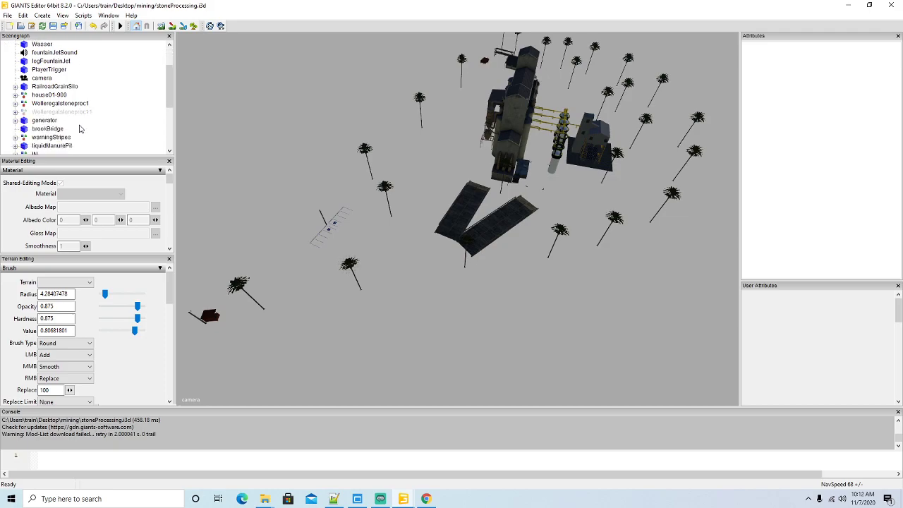
scroll(80, 129, "down", 1)
scroll(80, 128, "down", 2)
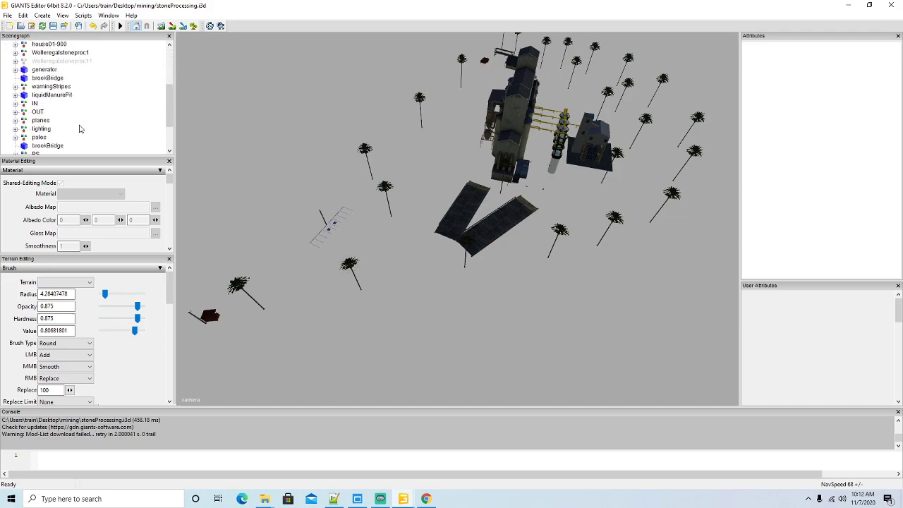
scroll(80, 128, "down", 1)
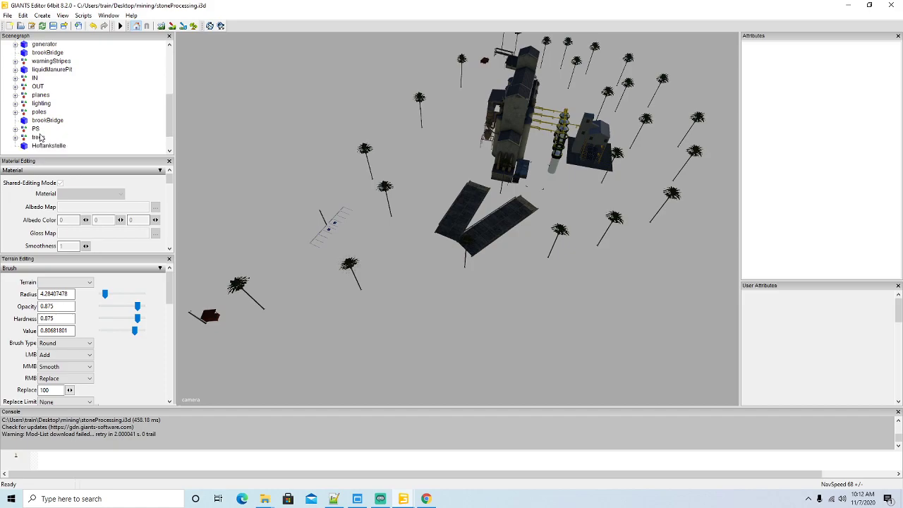
left_click(24, 139)
key("Delete")
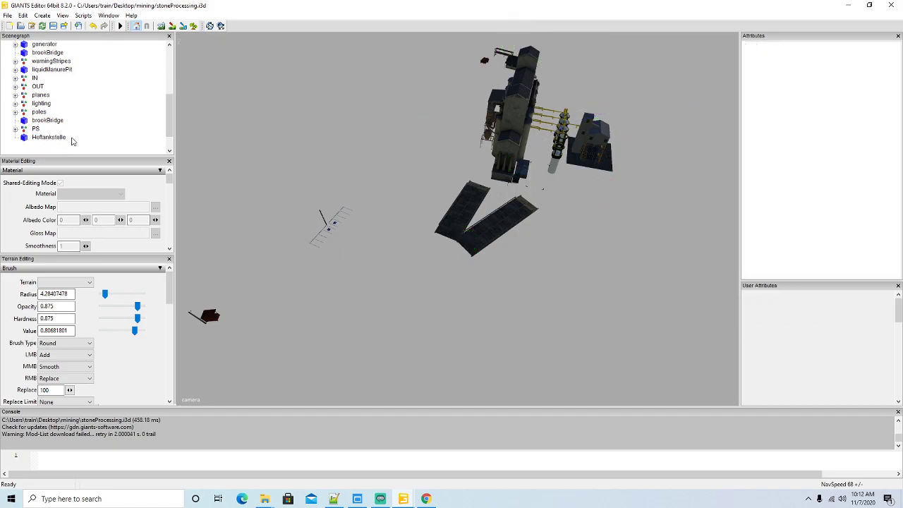
Step: Delete both brookBridge objects that form the V-shaped ramp in front of the silo building
left_click_drag(360, 240, 470, 261, "alt")
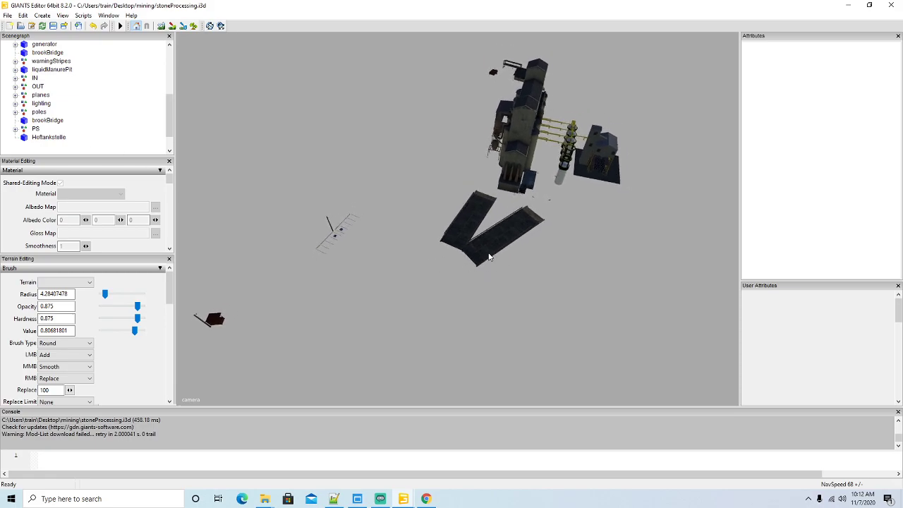
left_click(489, 257)
key("Delete")
left_click(461, 244)
key("Delete")
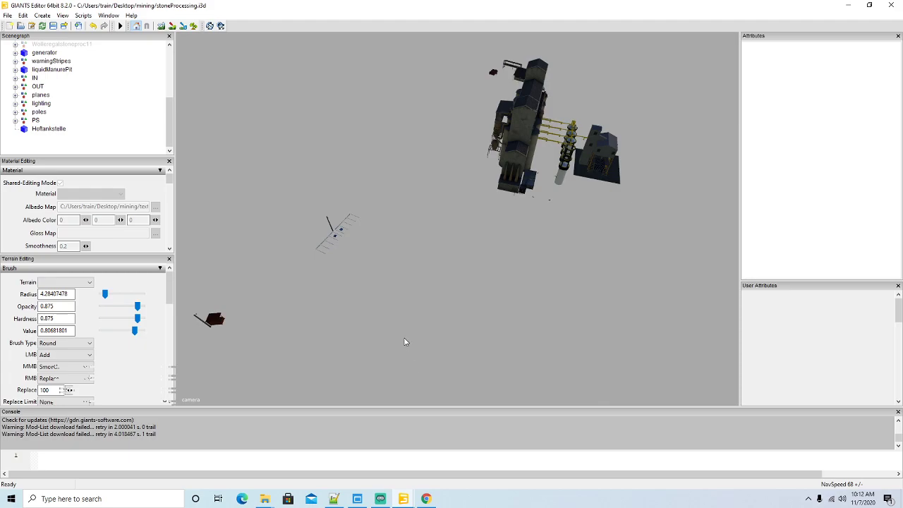
Step: Check the admin voice channel in Discord in Chrome and minimise the browser again
left_click(426, 499)
scroll(106, 340, "down", 2)
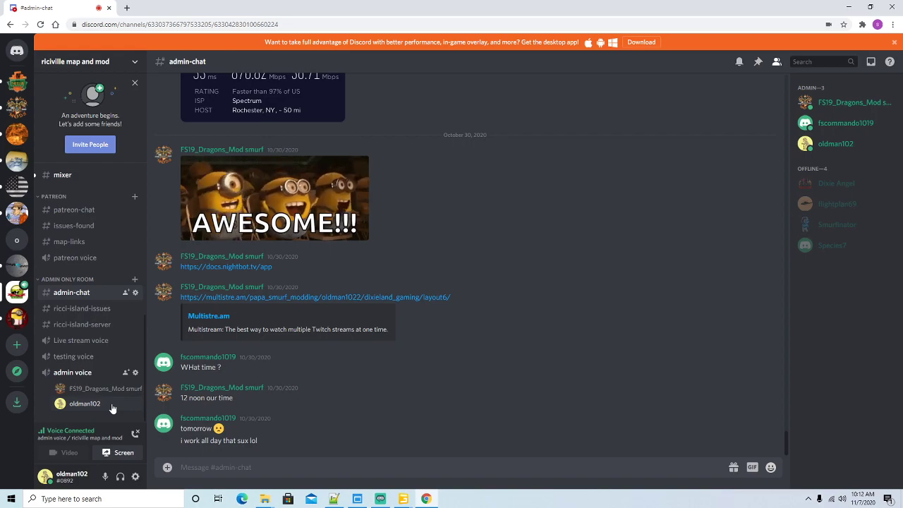
left_click(850, 8)
Step: Delete the poles group from the stoneProcessing scene
left_click_drag(455, 296, 361, 272, "alt")
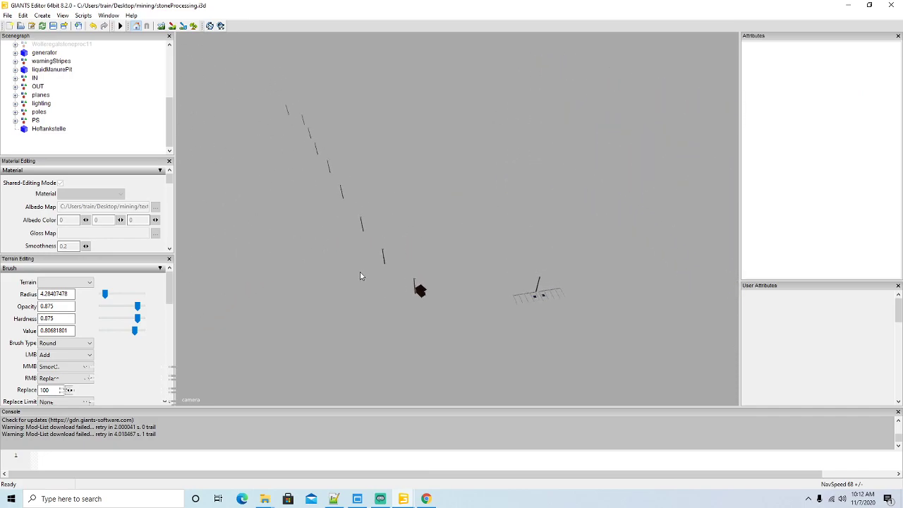
left_click(36, 113)
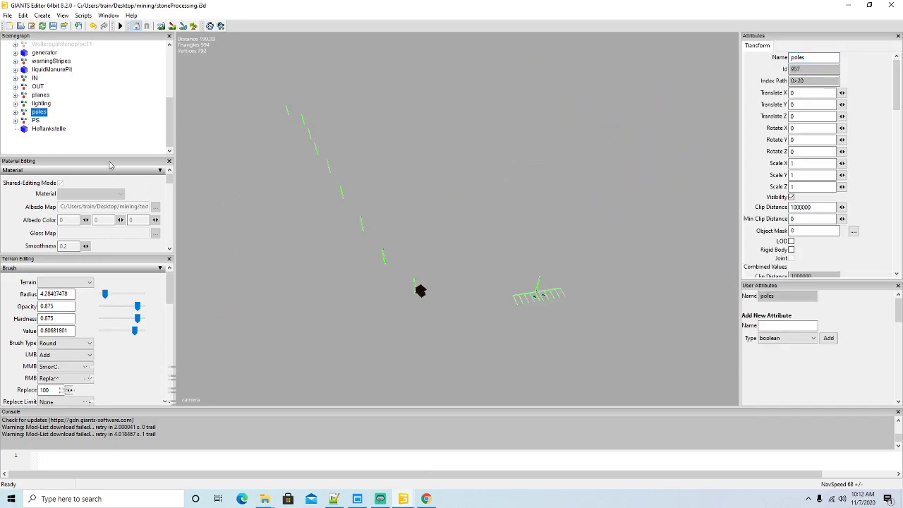
mouse_move(344, 294)
left_mouse_down("alt")
mouse_move(465, 284)
mouse_move(361, 299)
left_mouse_up("alt")
key("Delete")
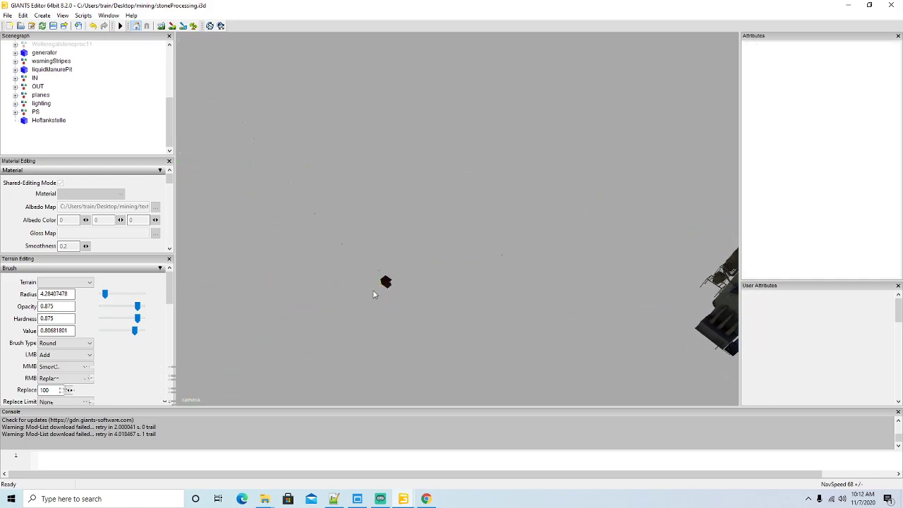
Step: Delete the isolated industrialGuardHouse together with its child objects
left_click(386, 283)
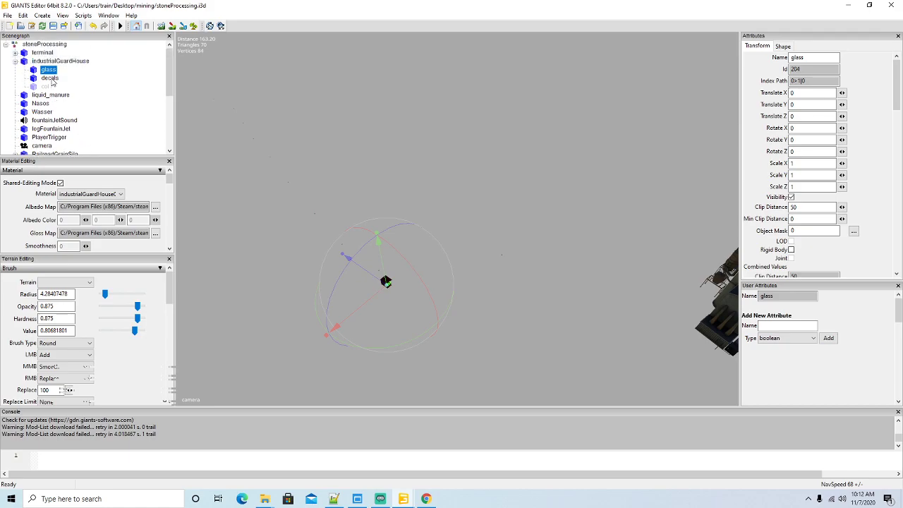
left_click(386, 282)
key("Delete")
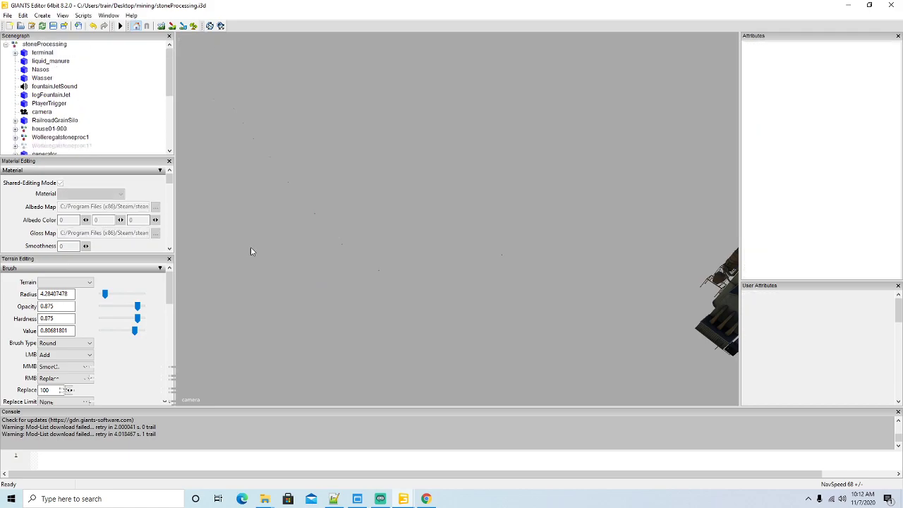
Step: Bring the remaining stone processing buildings back into view and inspect the overall layout
left_click_drag(368, 306, 585, 312, "alt")
scroll(436, 261, "up", 4)
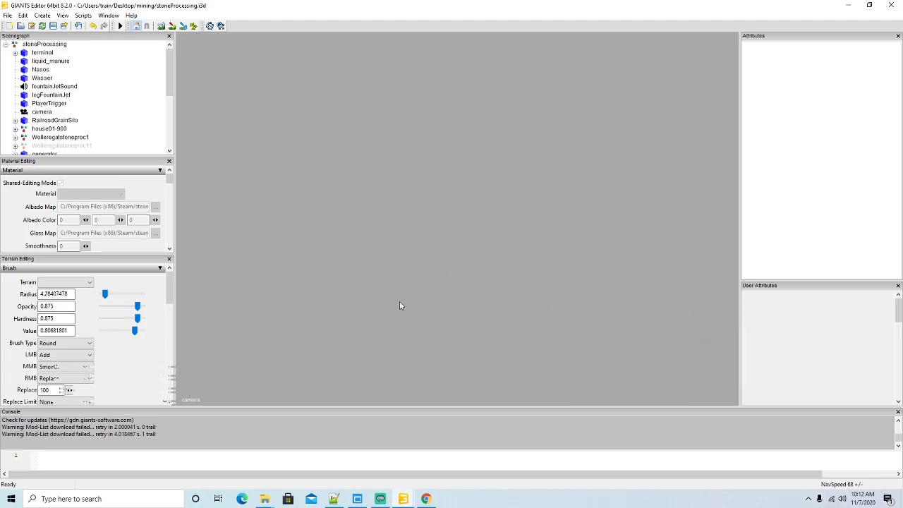
left_click_drag(401, 306, 316, 253, "alt")
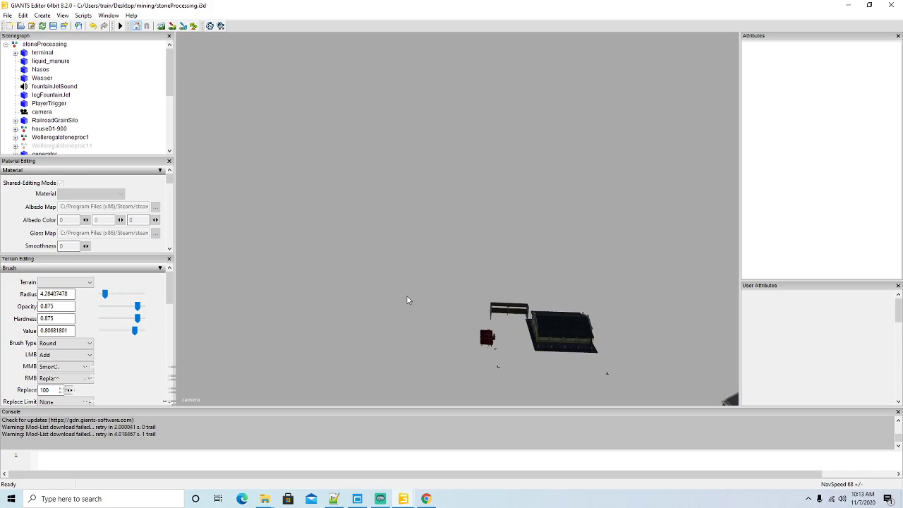
scroll(407, 296, "down", 5)
left_click_drag(407, 300, 454, 335, "alt")
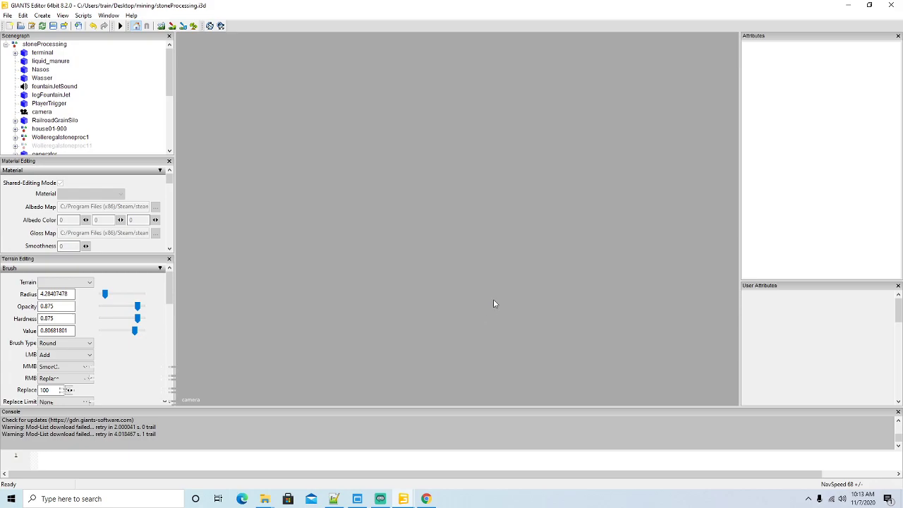
left_click(82, 15)
left_click(92, 36)
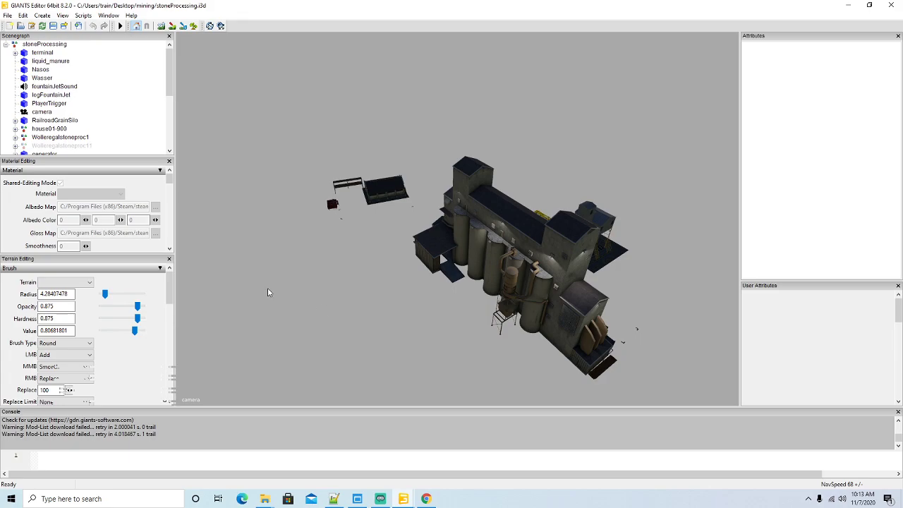
Step: Check the admin voice channel in Discord in Chrome and return to the stoneProcessing scene in GIANTS Editor
left_click(426, 499)
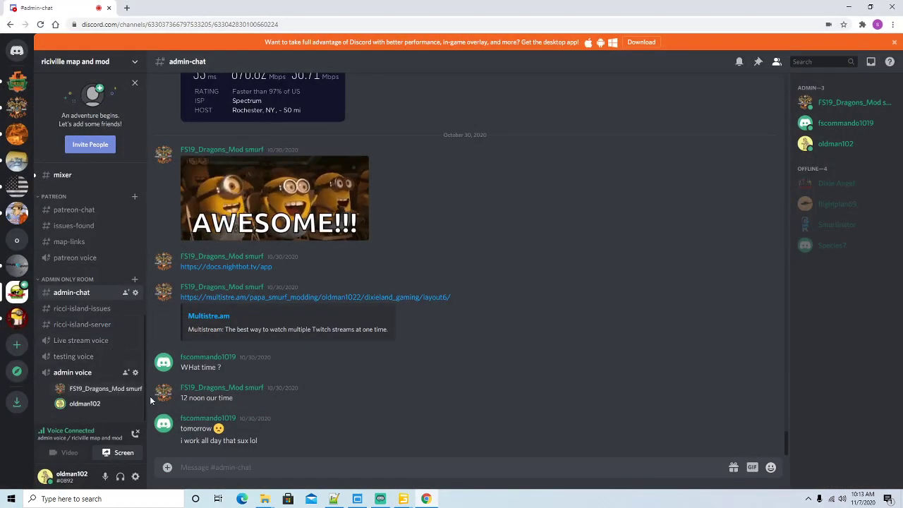
left_click(849, 7)
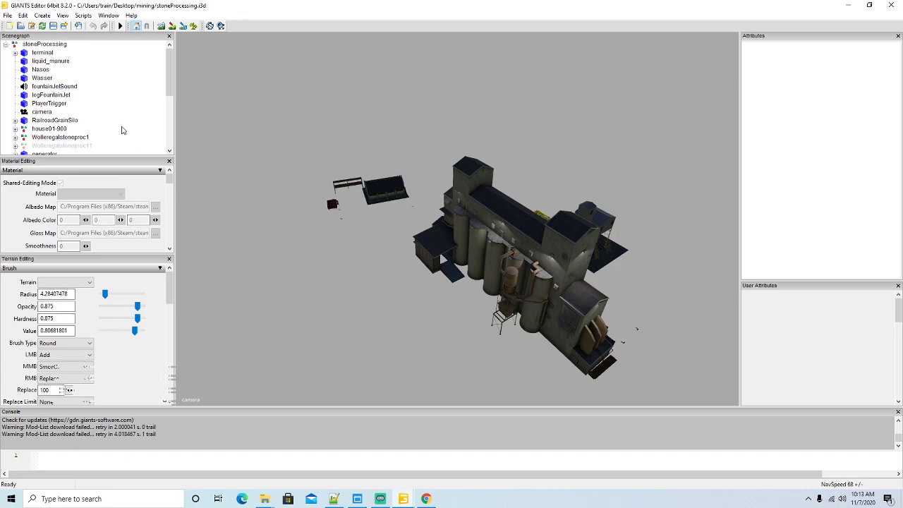
mouse_move(373, 312)
left_mouse_down("alt")
mouse_move(572, 340)
mouse_move(437, 341)
mouse_move(367, 327)
left_mouse_up("alt")
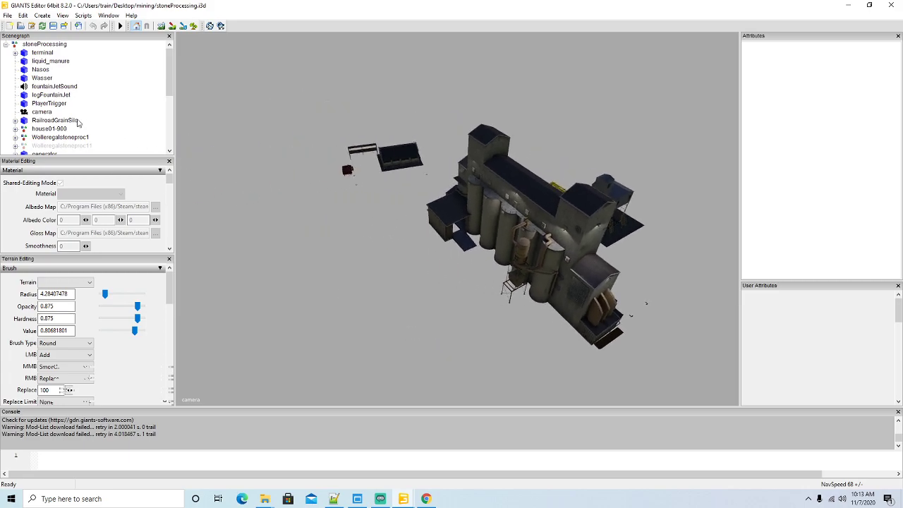
Step: Select the whole stoneProcessing group and examine which objects remain around the main silo building
left_click(16, 45)
scroll(324, 213, "down", 5)
left_click_drag(323, 213, 612, 300, "alt")
scroll(543, 274, "up", 5)
scroll(477, 241, "up", 2)
scroll(468, 233, "up", 4)
scroll(553, 283, "down", 5)
scroll(527, 306, "up", 4)
left_click_drag(522, 311, 579, 309, "alt")
scroll(578, 309, "down", 4)
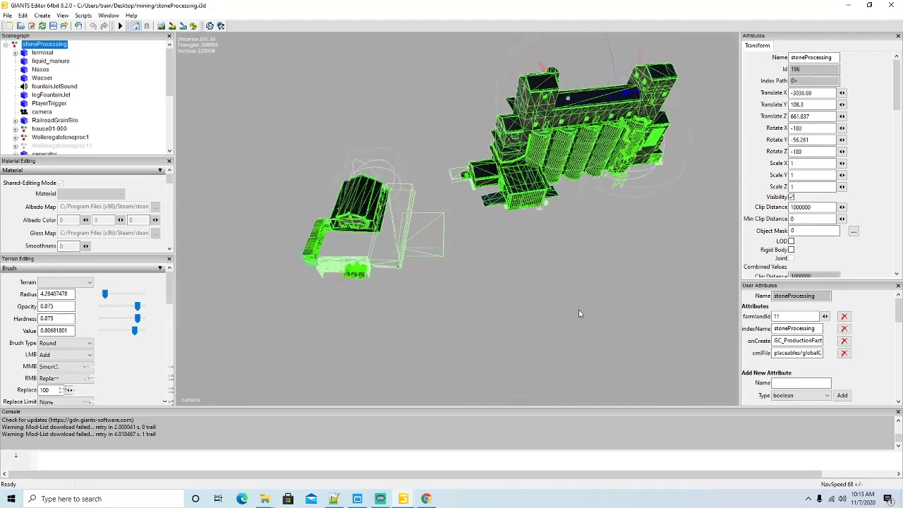
scroll(572, 305, "up", 4)
scroll(569, 311, "down", 3)
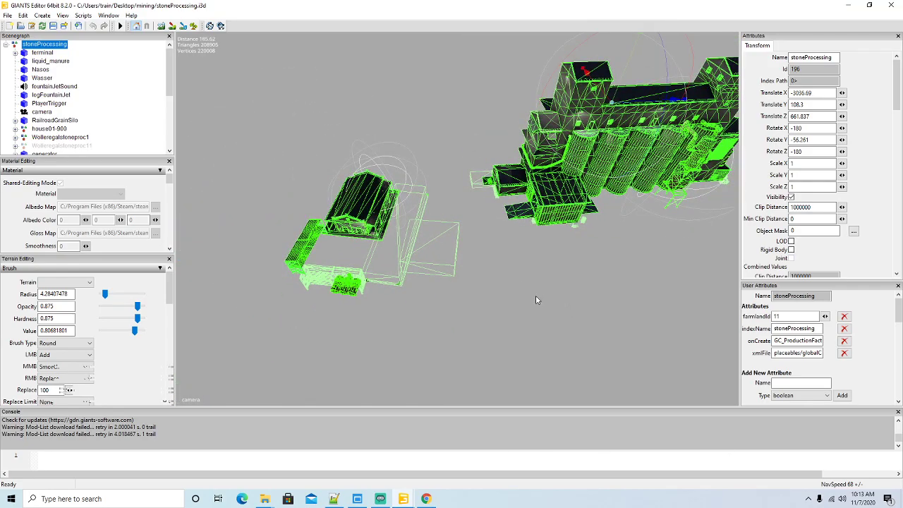
Step: Delete the house01-900 building and the Wolleregalstoneproc1 and Wolleregalstoneproc11 rack groups from the scene
left_click(326, 224)
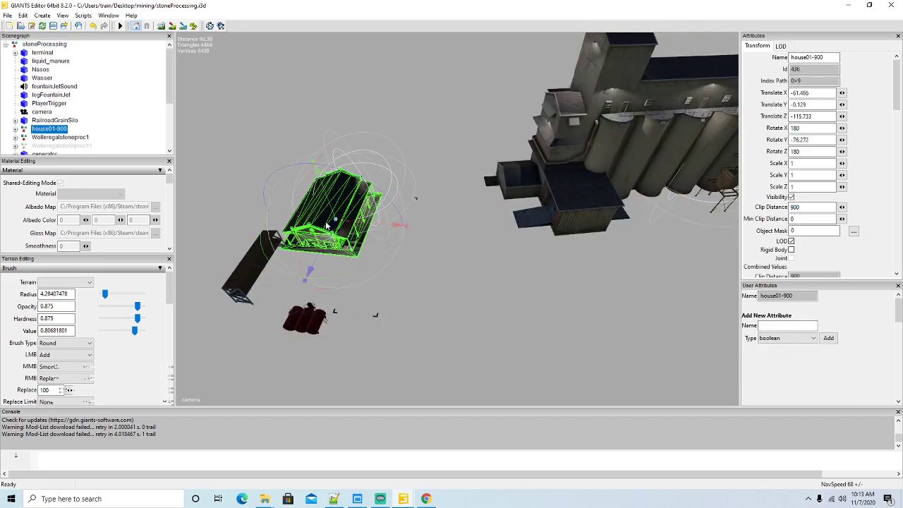
key("Delete")
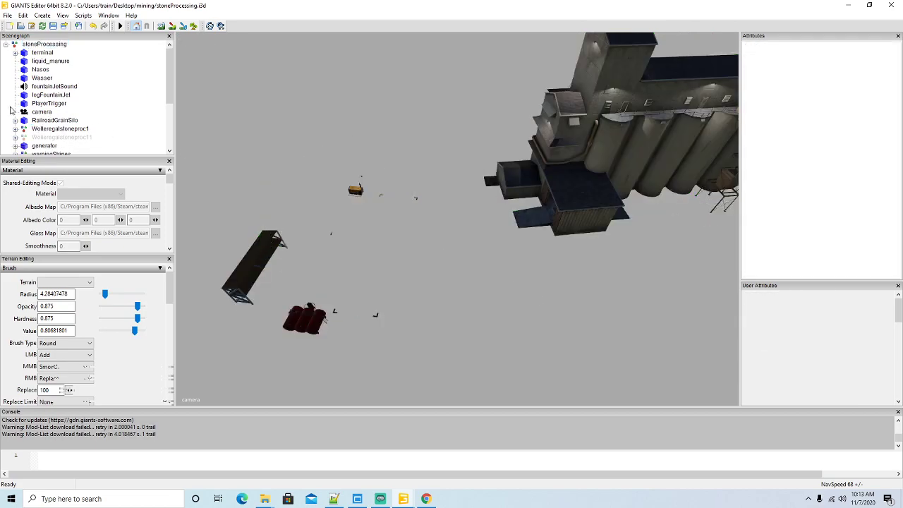
left_click(24, 130)
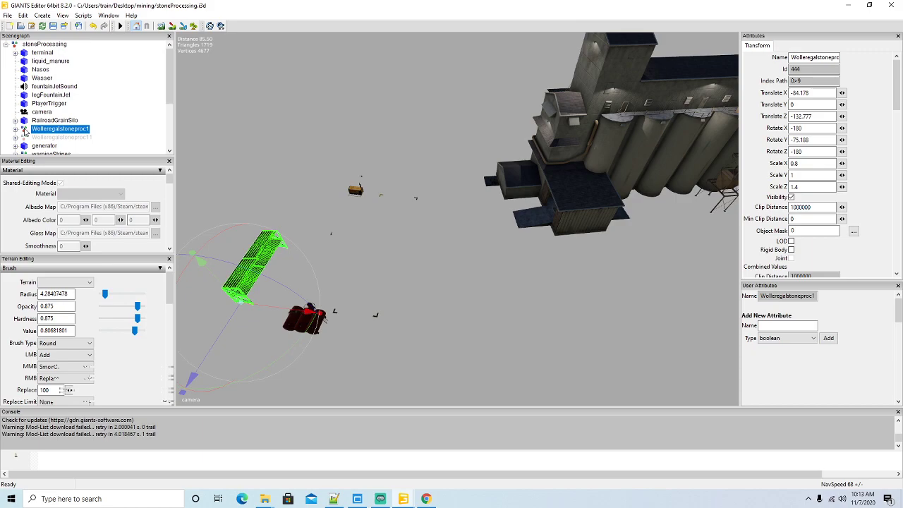
key("Delete")
left_click(25, 130)
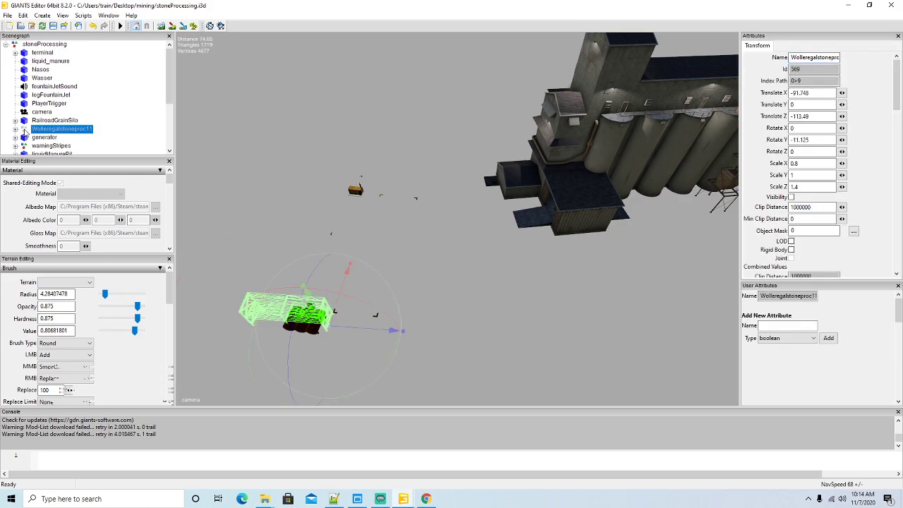
key("Delete")
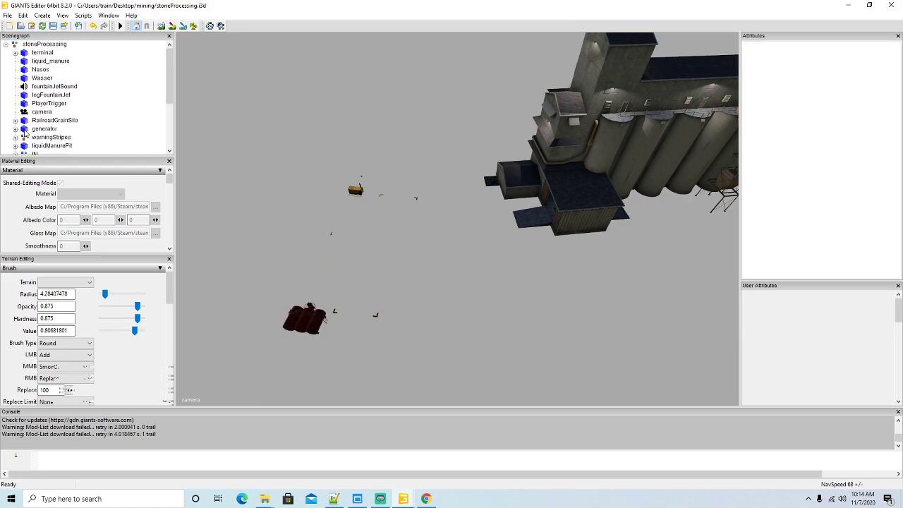
Step: Delete the first two outdoorlighting groups in the lighting group, starting with the one left floating beside the generator
left_click_drag(435, 299, 394, 295, "alt")
scroll(394, 295, "up", 5)
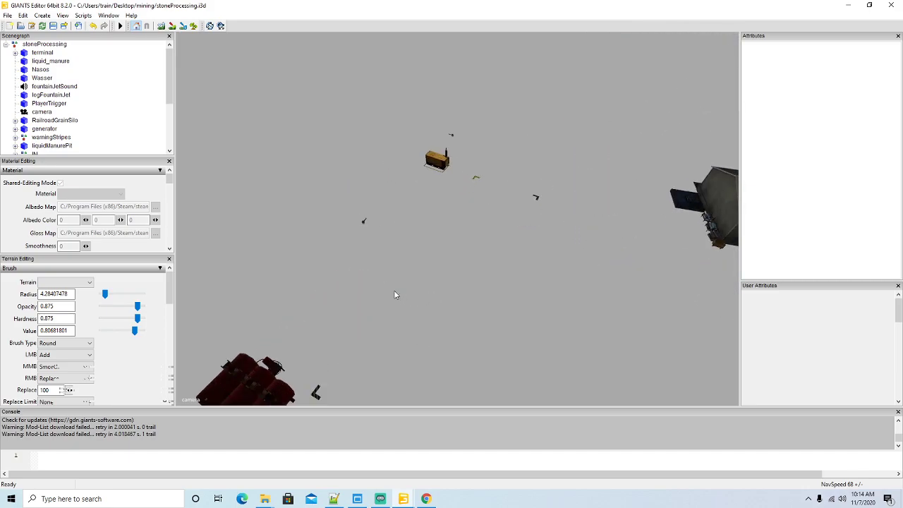
left_click(286, 225)
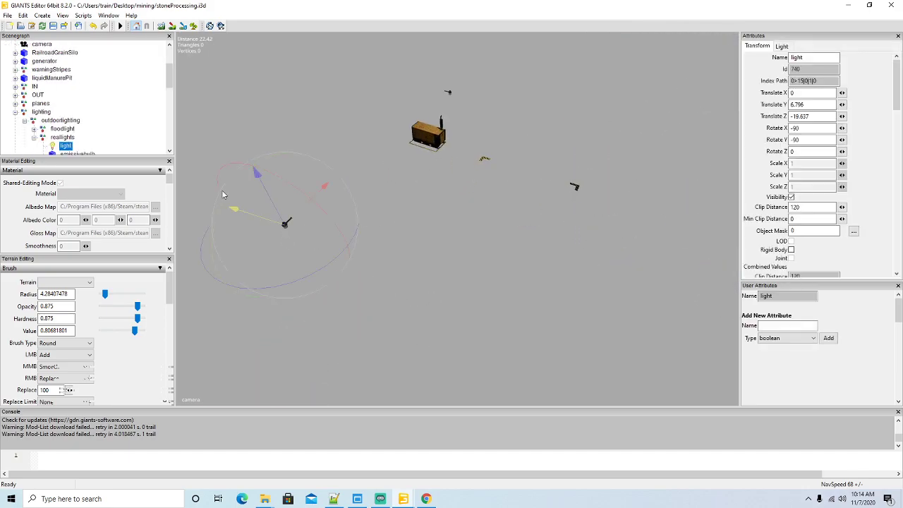
left_click(25, 121)
left_click(33, 122)
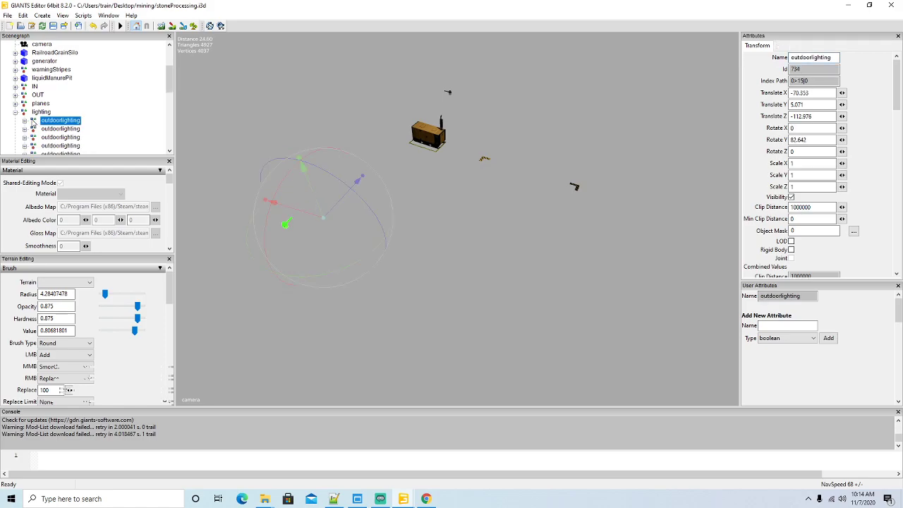
key("Delete")
left_click(32, 122)
key("Delete")
Step: Inspect the remaining stone processing buildings from all sides and save the stoneProcessing.i3d scene
left_click_drag(477, 283, 511, 279, "alt")
scroll(511, 280, "down", 7)
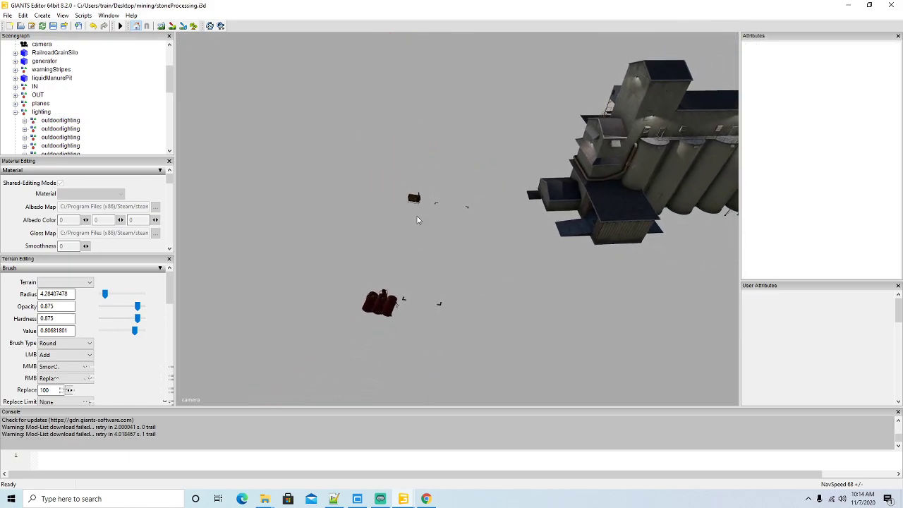
left_click_drag(423, 274, 428, 276, "alt")
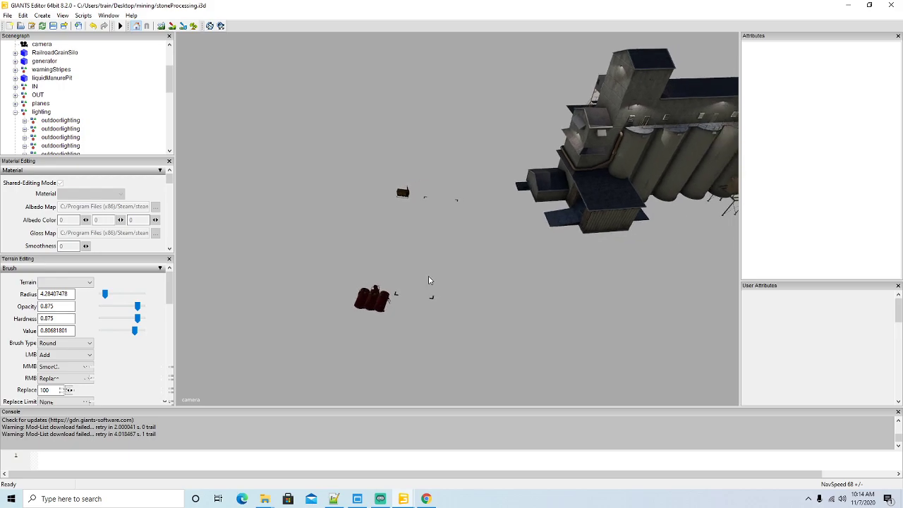
left_click_drag(401, 240, 562, 220, "alt")
scroll(414, 189, "up", 5)
left_click_drag(500, 228, 515, 243, "alt")
scroll(580, 239, "down", 5)
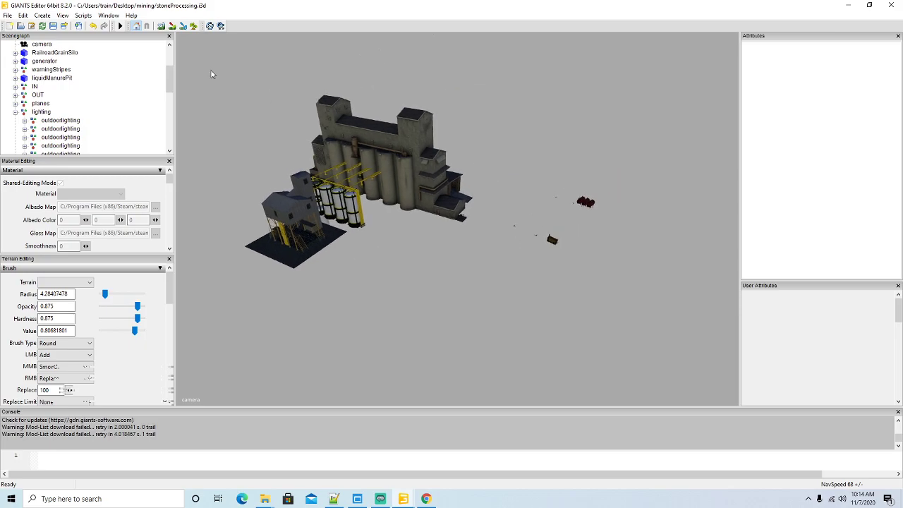
left_click(53, 26)
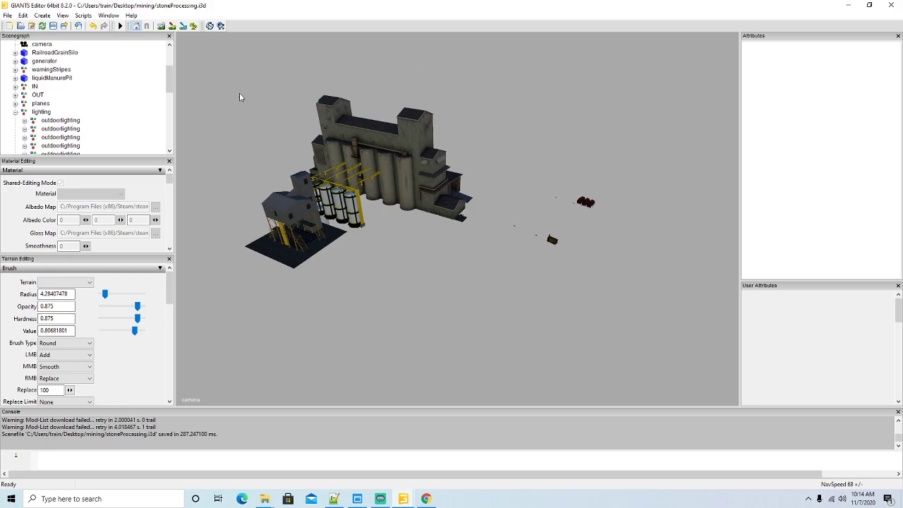
Step: Minimise GIANTS Editor, switch to Discord in Chrome and reconnect to the admin voice channel
left_click(849, 11)
left_click(427, 499)
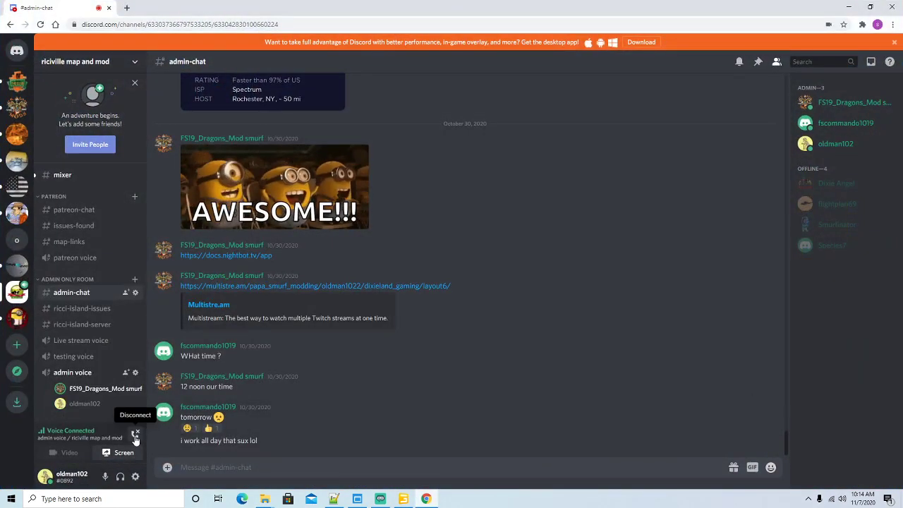
left_click(136, 435)
left_click(78, 430)
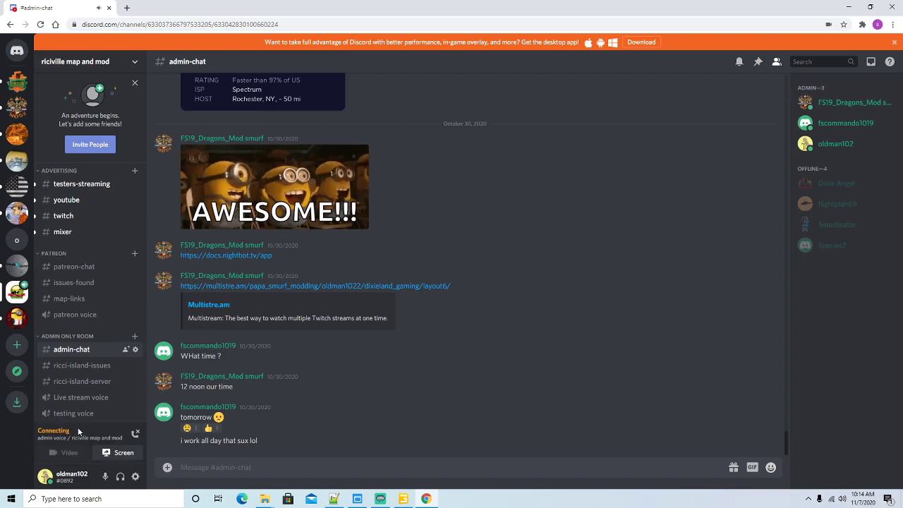
scroll(125, 378, "down", 2)
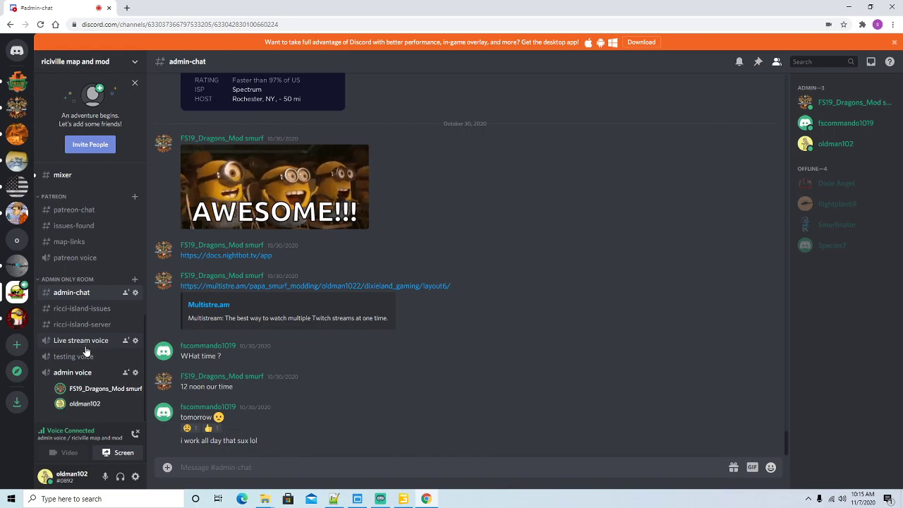
Step: Move from the admin voice channel to the Live stream voice channel and minimise the browser
left_click(134, 433)
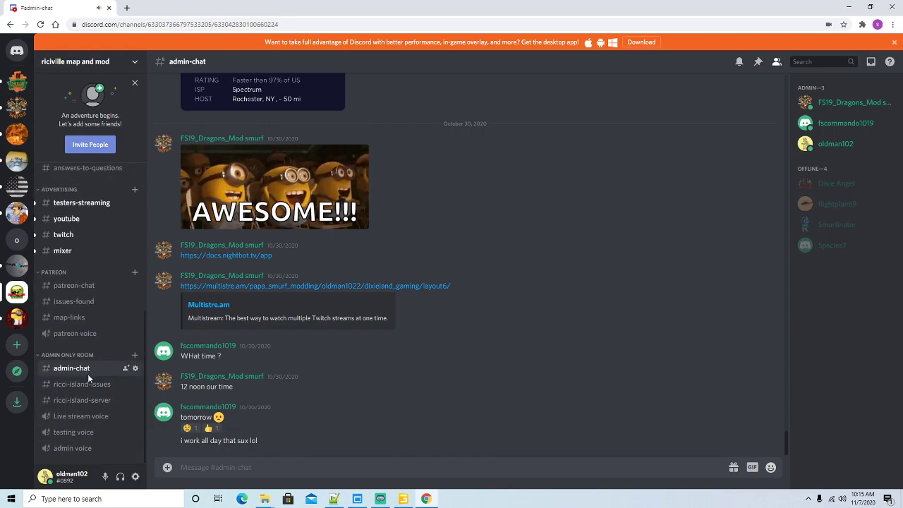
left_click(84, 416)
scroll(105, 394, "down", 2)
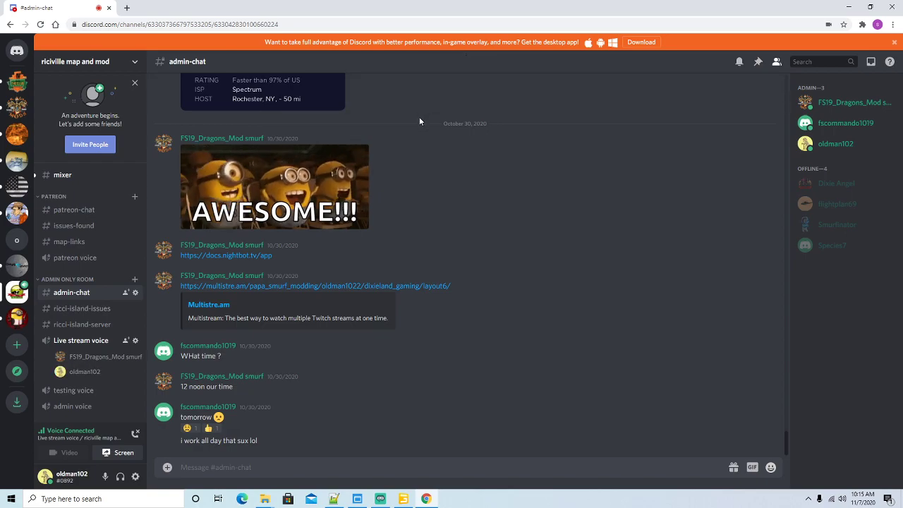
left_click(851, 8)
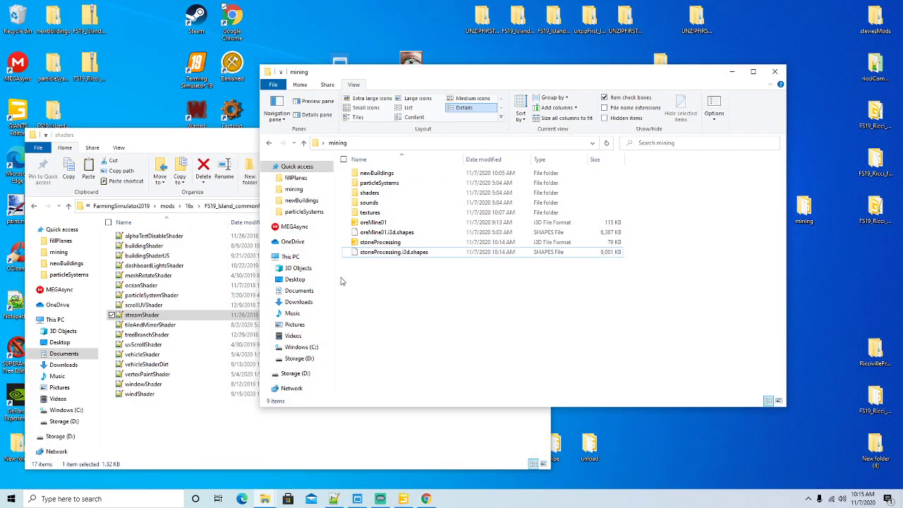
Step: Open stoneProcessing.i3d from the mining folder in Notepad++ and review its texture, shader, particle and sound file paths
right_click(378, 245)
left_click(409, 292)
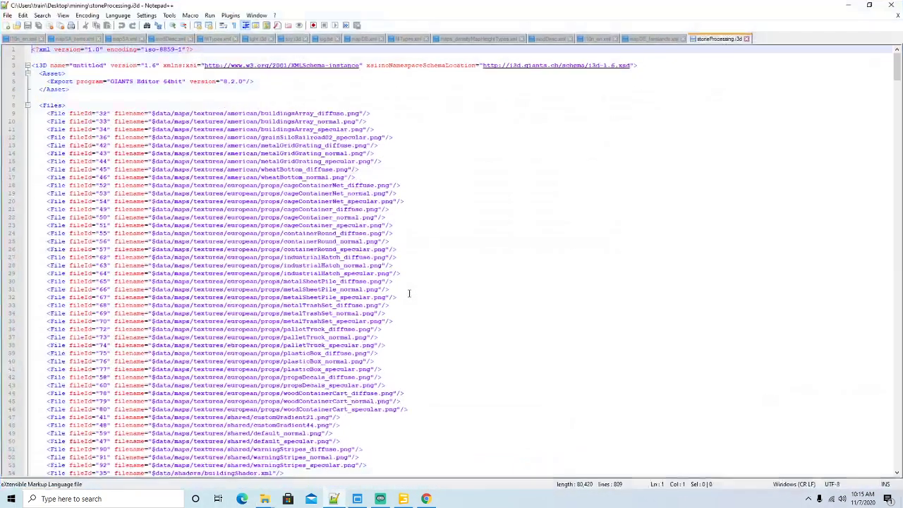
scroll(407, 282, "down", 9)
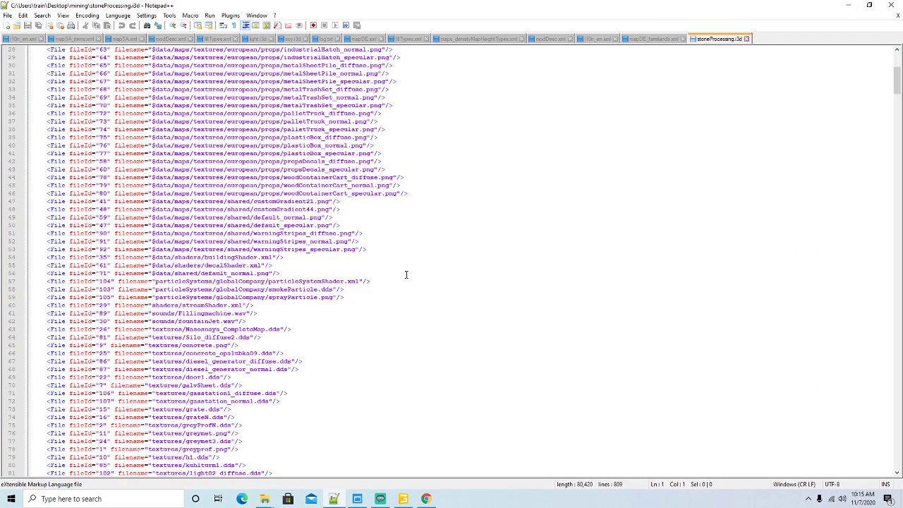
scroll(346, 280, "down", 1)
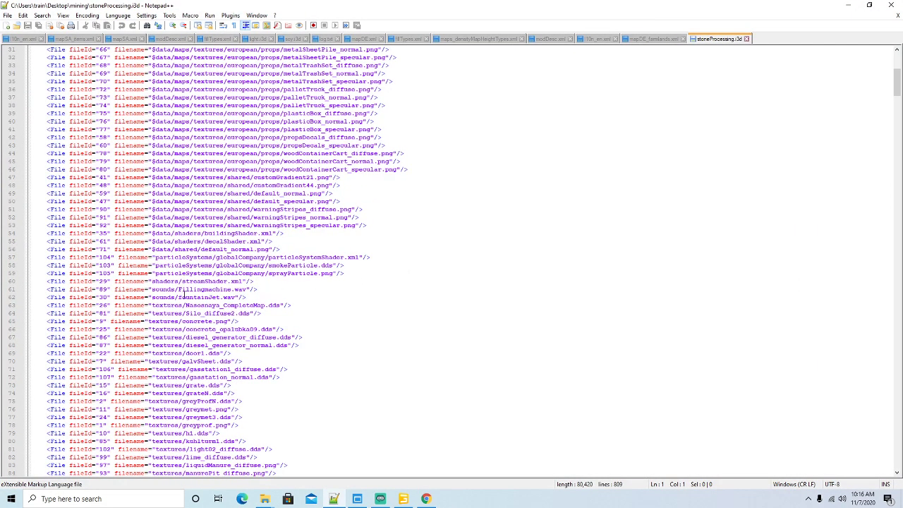
scroll(210, 290, "down", 1)
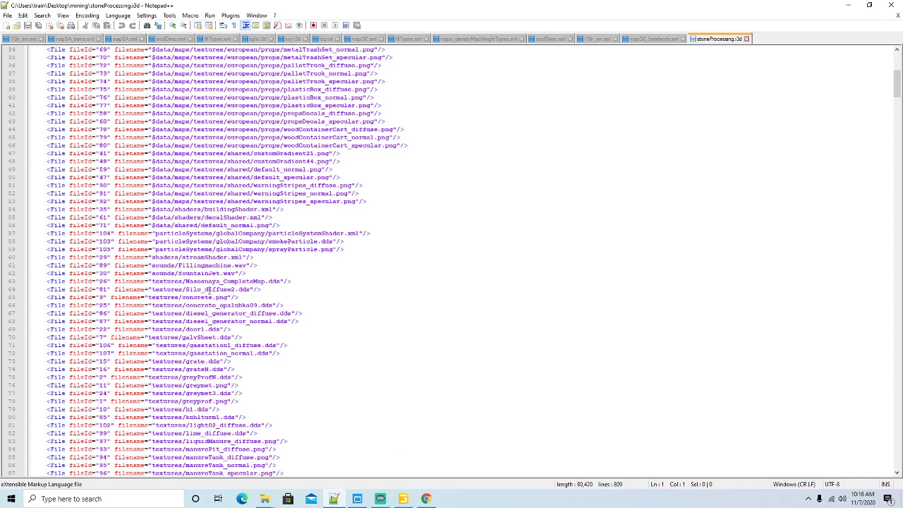
scroll(210, 290, "down", 1)
scroll(209, 290, "down", 2)
scroll(209, 290, "up", 6)
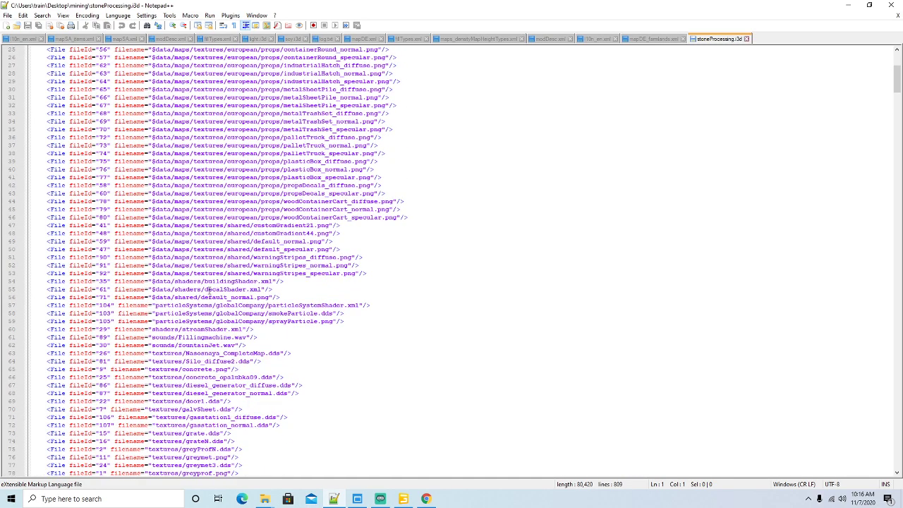
Step: Minimise Notepad++, check the files in the mining folder's sounds subfolder and return to the mining folder
left_click(848, 5)
left_click(369, 204)
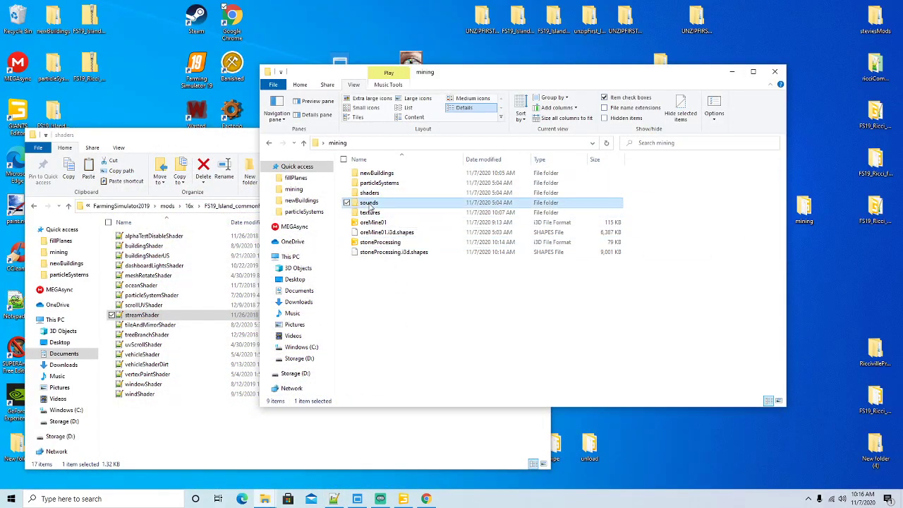
double_click(370, 205)
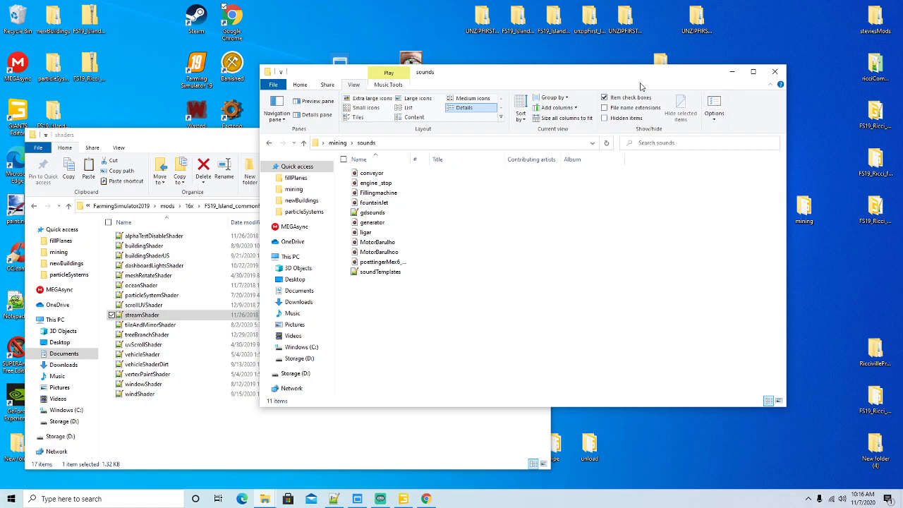
left_click_drag(611, 81, 633, 80)
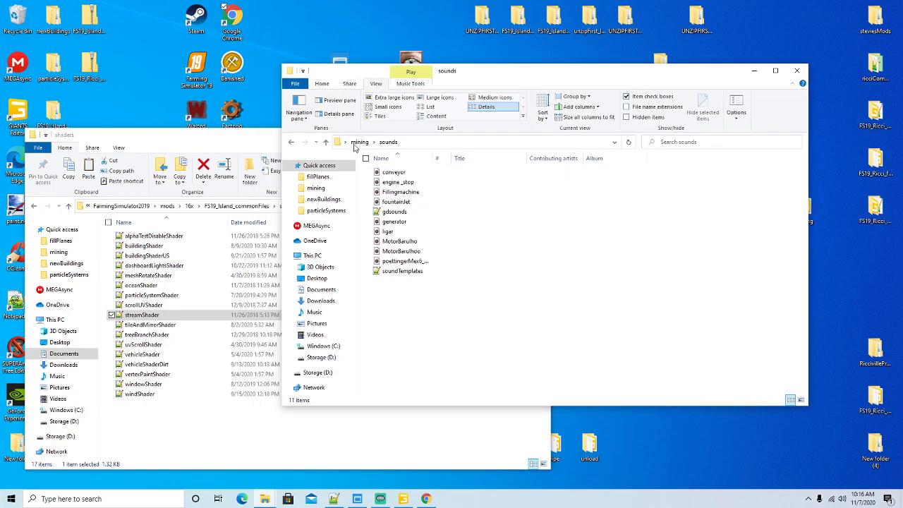
left_click(359, 142)
Step: In the other File Explorer window, open the newBuildings folder of FS19_Ricciville inside mods/aimport
left_click(203, 150)
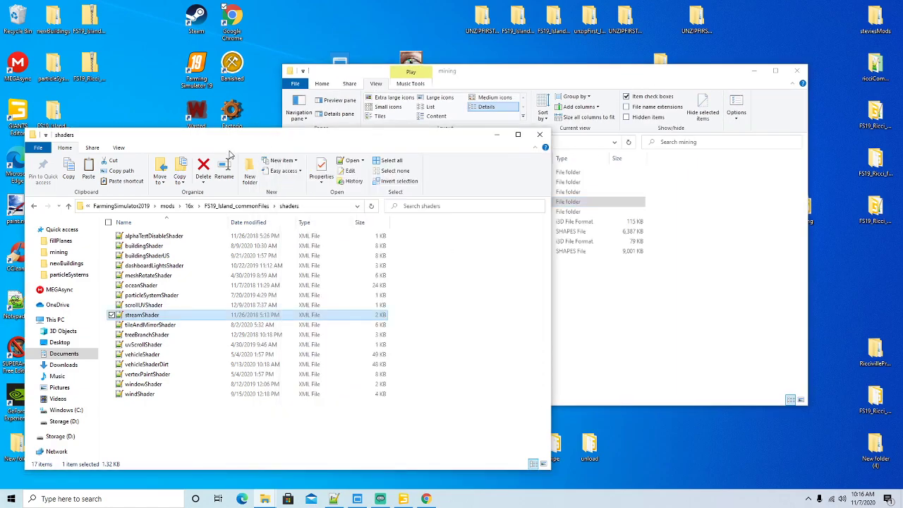
left_click_drag(216, 146, 212, 107)
left_click(163, 167)
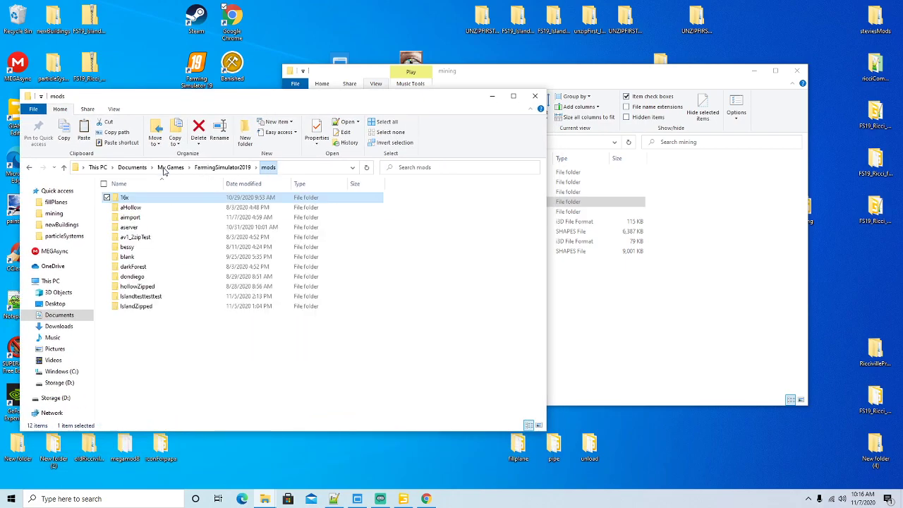
double_click(132, 218)
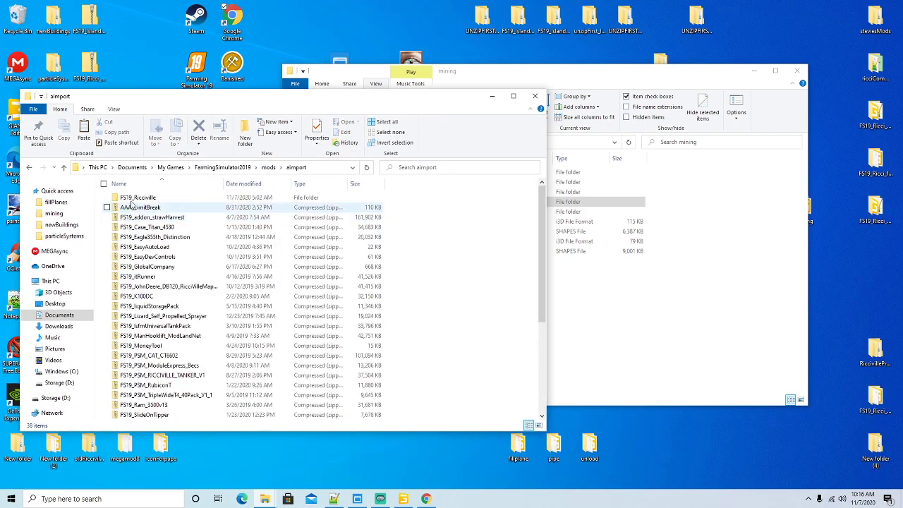
double_click(132, 199)
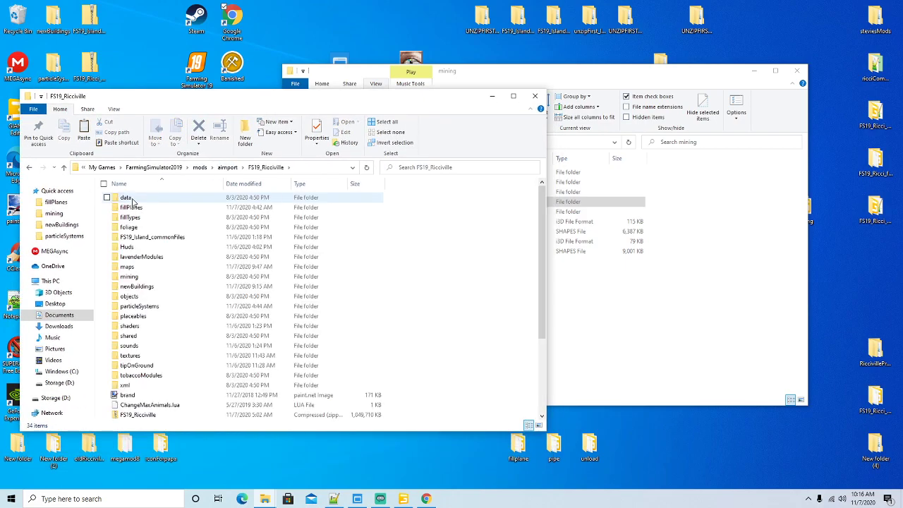
double_click(143, 288)
Step: Delete rockCrusher and rockCrusher.i3d.shapes from newBuildings and bring the mining folder window to the front
left_click(138, 237)
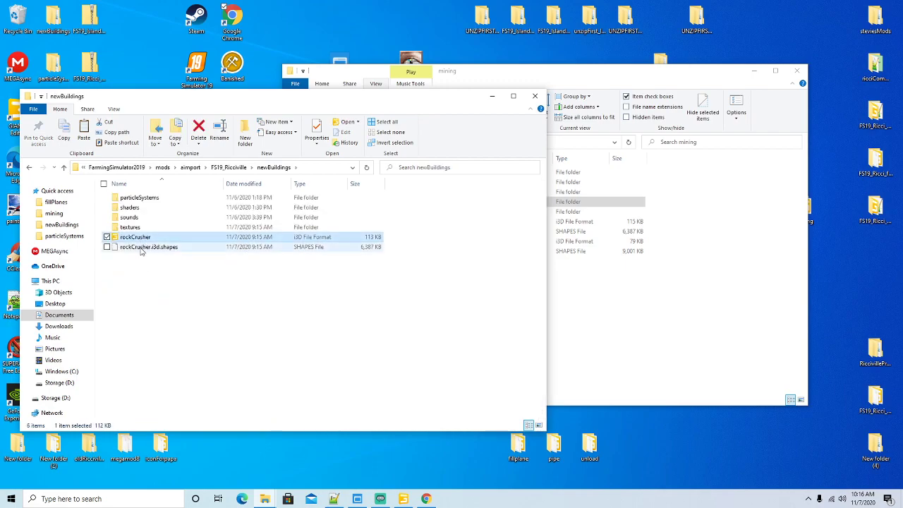
right_click(141, 251)
left_click(165, 390)
left_click(637, 77)
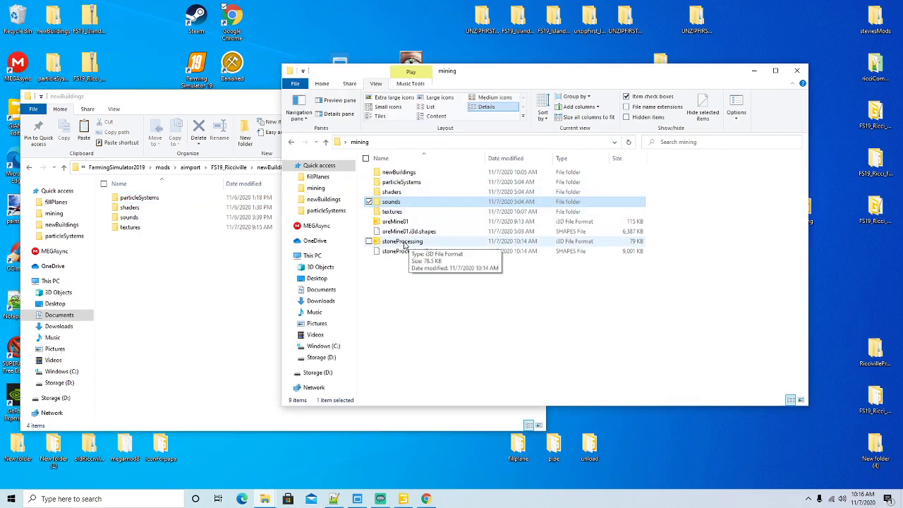
Step: Minimize the map.i3d window and open the stoneProcessing i3D file from the desktop's mining folder in GIANTS Editor
left_click(406, 498)
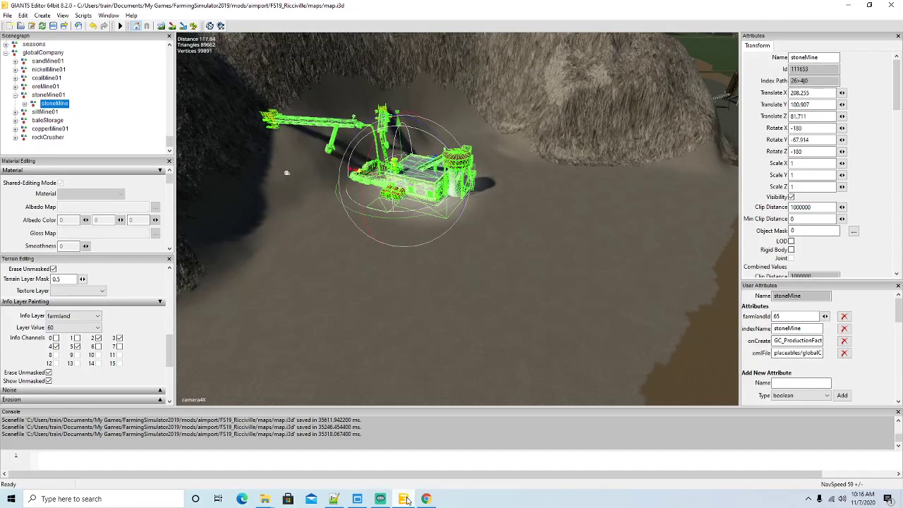
left_click(848, 5)
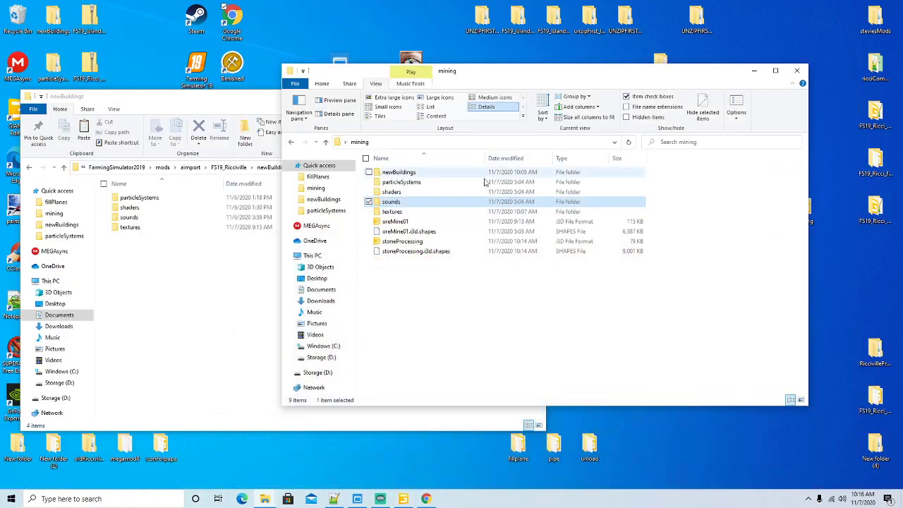
left_click(403, 242)
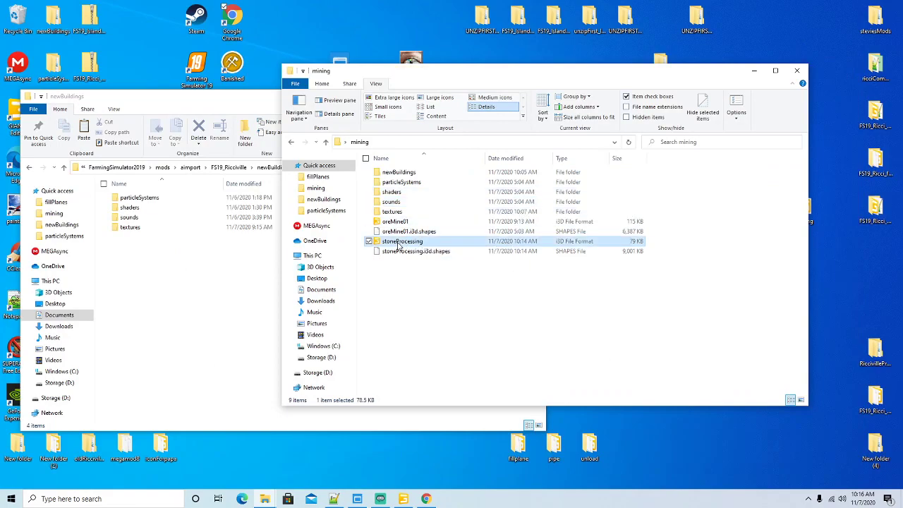
double_click(398, 242)
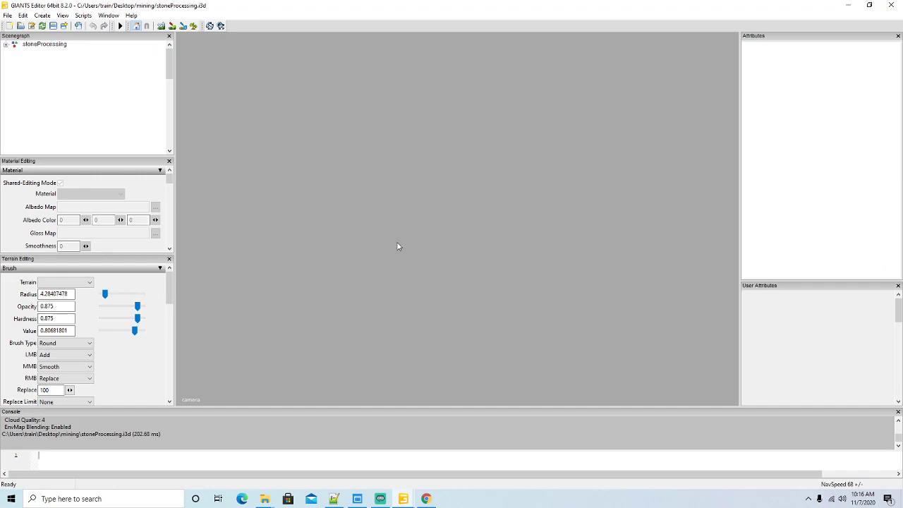
Step: Set Translate X, Y and Z of the stoneProcessing group to 0 and save the scene
left_click(17, 48)
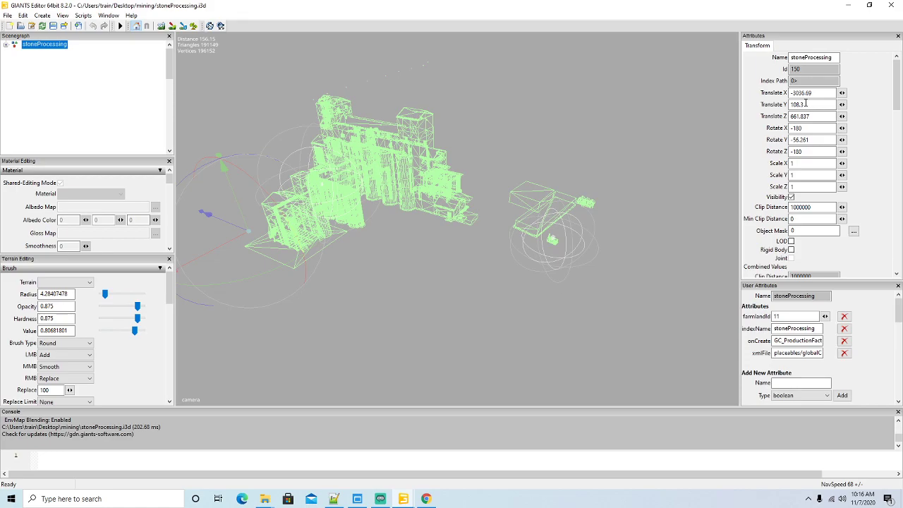
left_click_drag(820, 93, 642, 91)
type("0")
left_click(805, 105)
left_click_drag(807, 105, 721, 106)
type("0")
left_click_drag(811, 116, 661, 124)
type("0")
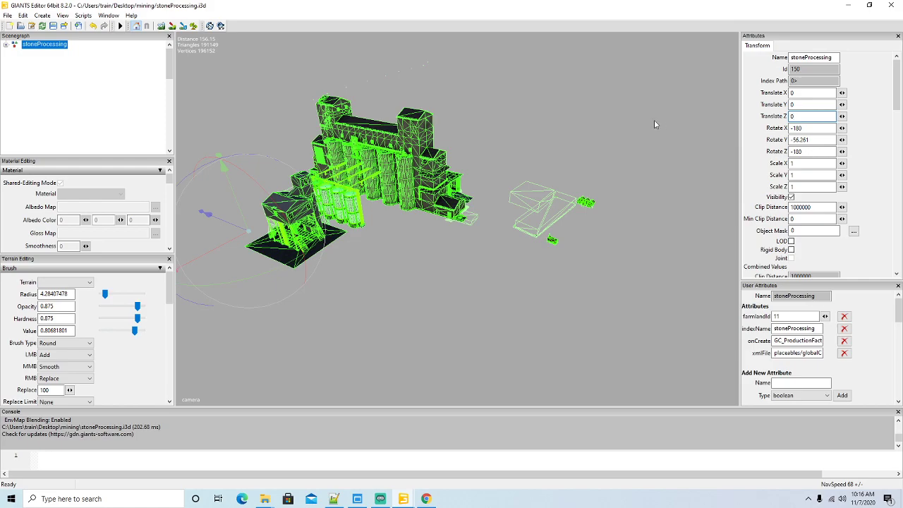
left_click(54, 27)
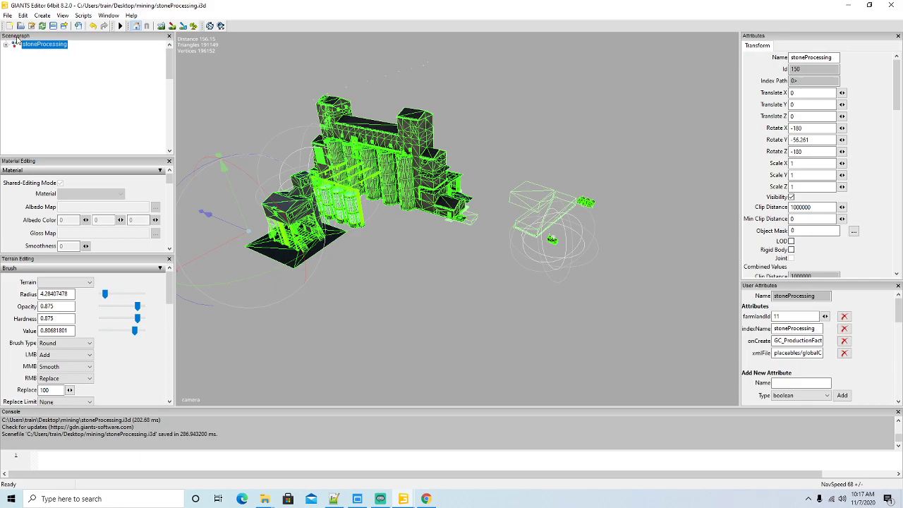
Step: Start exporting the stoneProcessing selection with files and browse to Documents/My Games/FarmingSimulator2019/mods/aimport/FS19_Ricciville/newBuildings
left_click(7, 15)
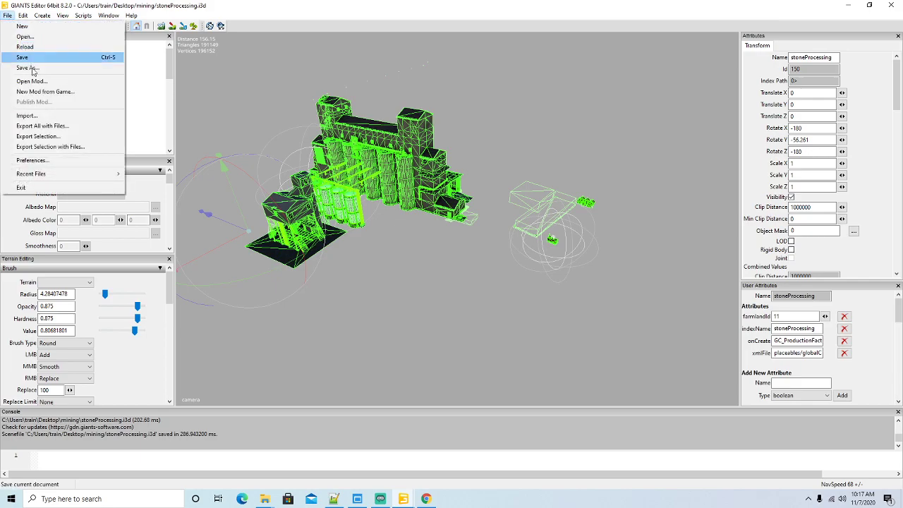
left_click(40, 148)
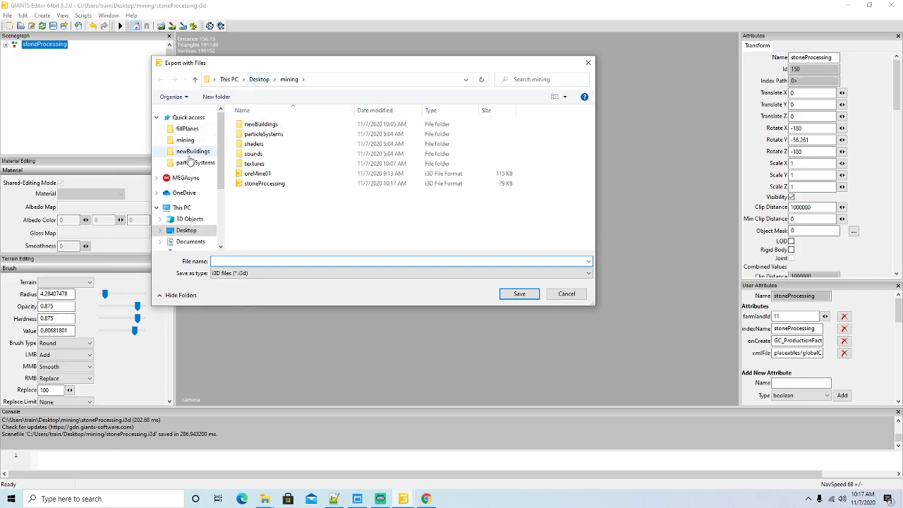
left_click(189, 241)
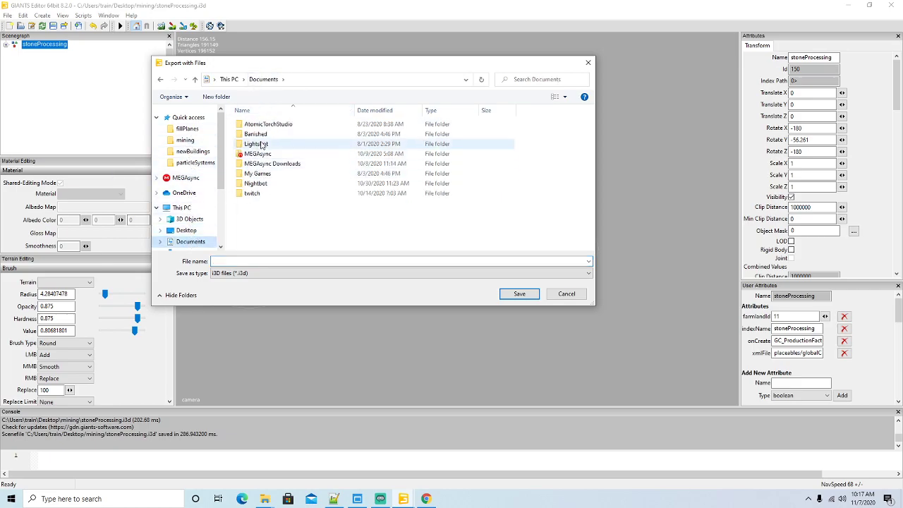
double_click(258, 173)
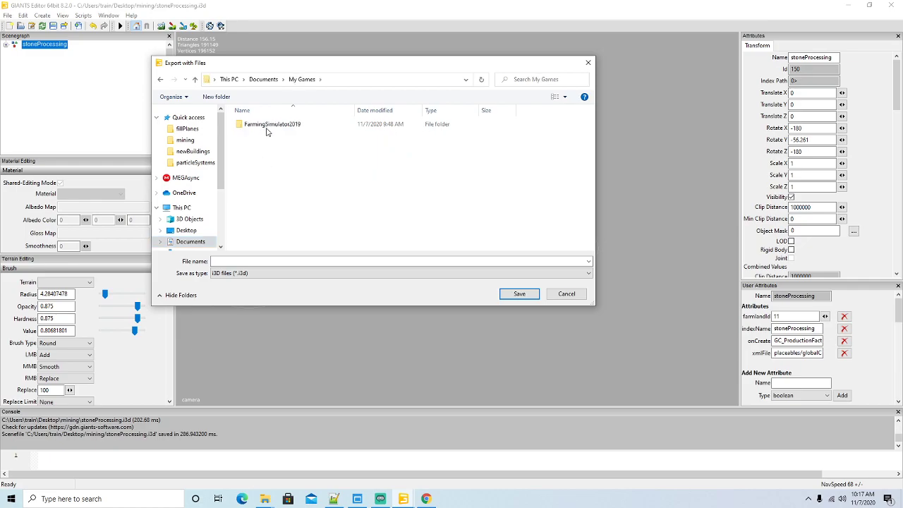
double_click(268, 124)
double_click(252, 163)
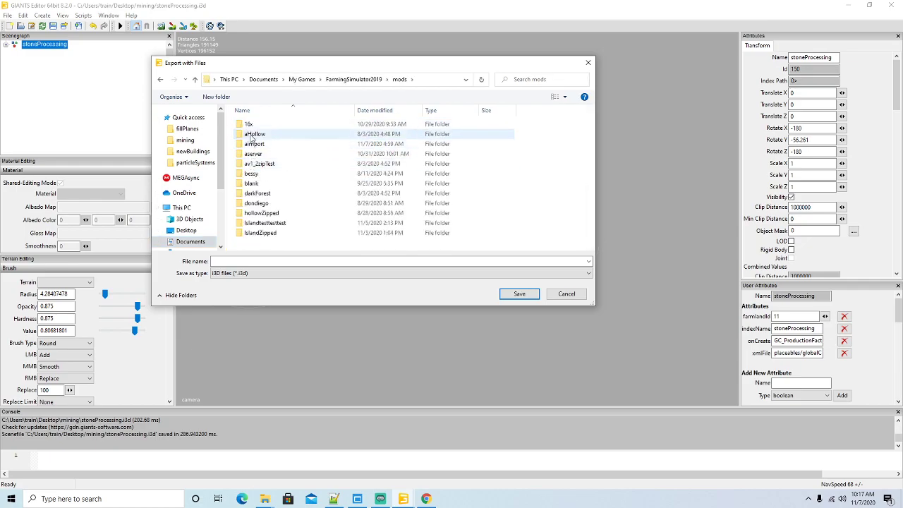
left_click(253, 145)
double_click(252, 145)
double_click(253, 124)
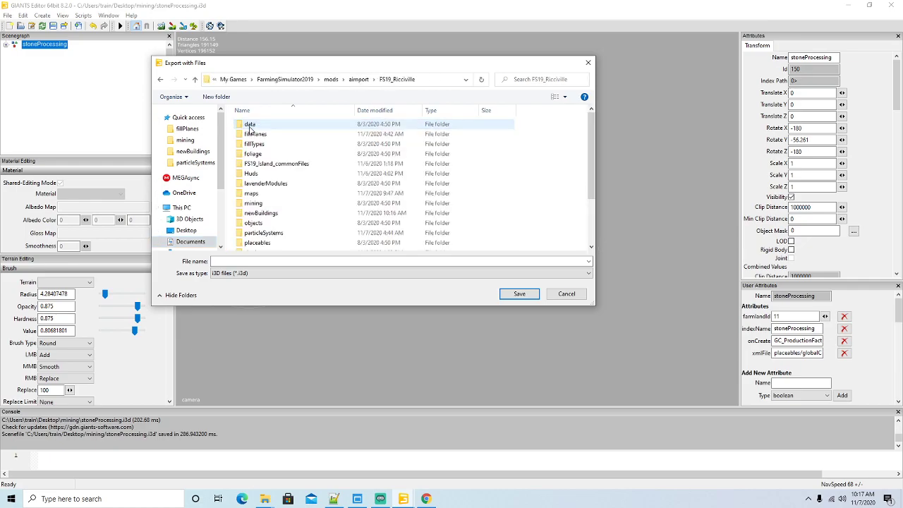
double_click(259, 213)
Step: Name the export stoneProcessing and save it in the newBuildings folder
left_click(242, 258)
type("stone")
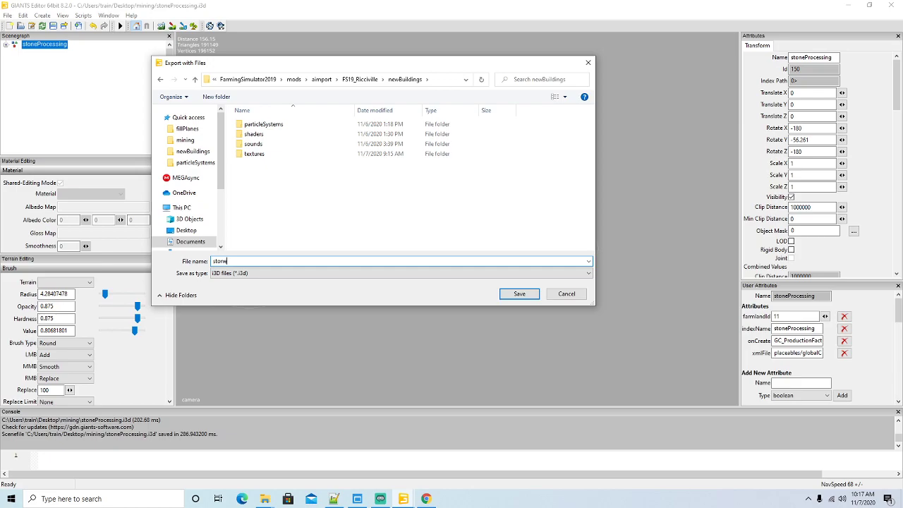
type("Processing")
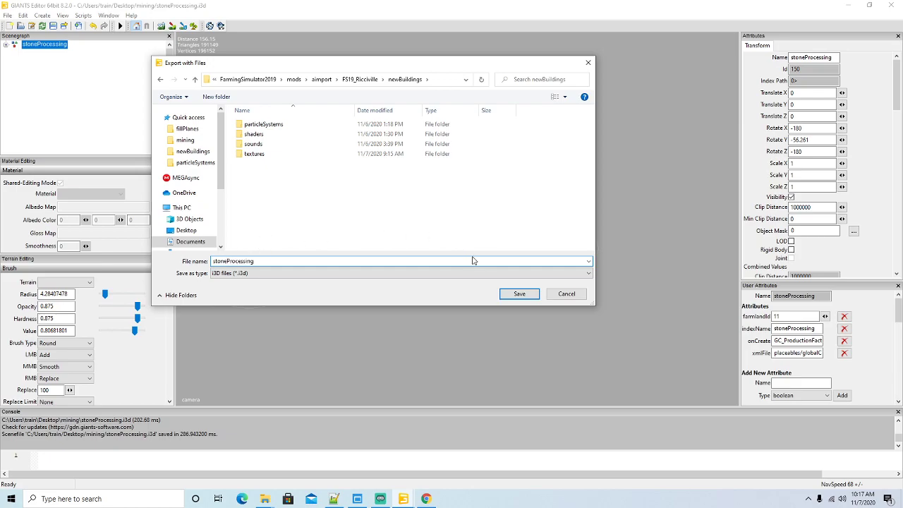
left_click(517, 293)
left_click(474, 246)
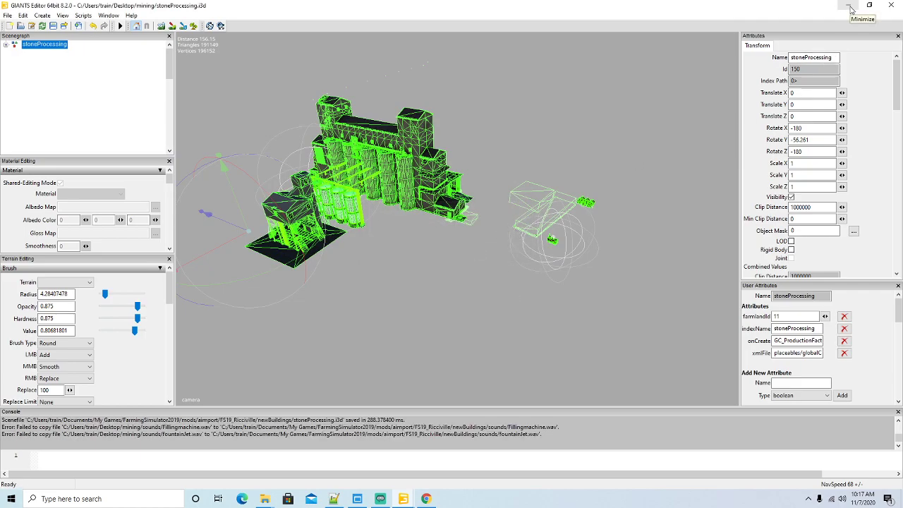
Step: Examine the file paths in the exported stoneProcessing.i3d from newBuildings in Notepad++, and close that document
left_click(850, 8)
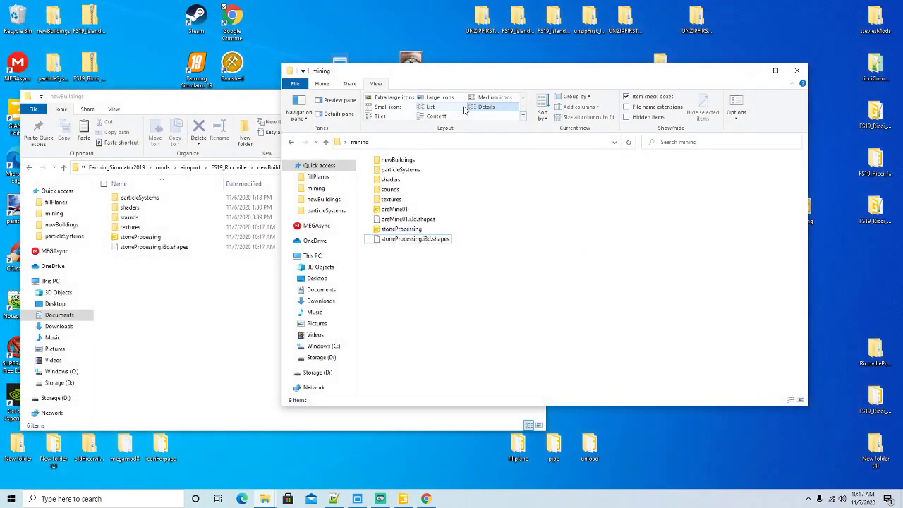
left_click(180, 104)
left_click_drag(255, 100, 282, 76)
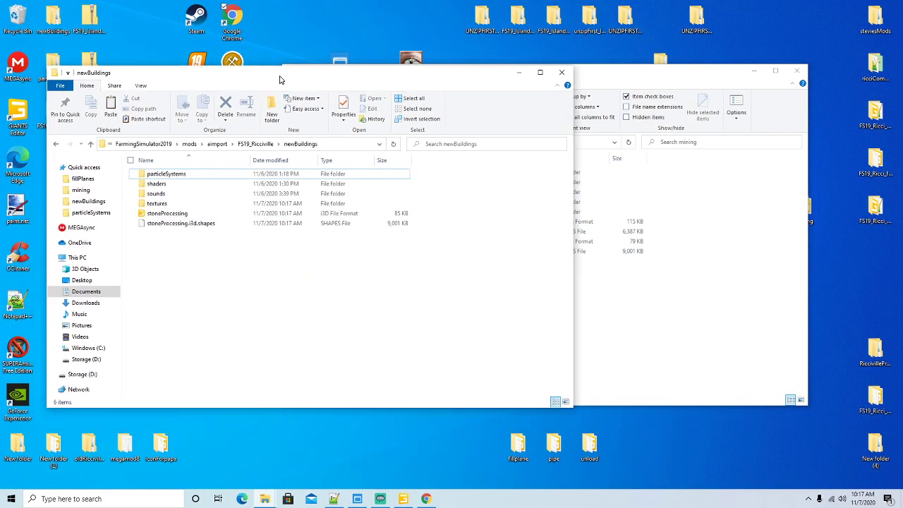
right_click(177, 217)
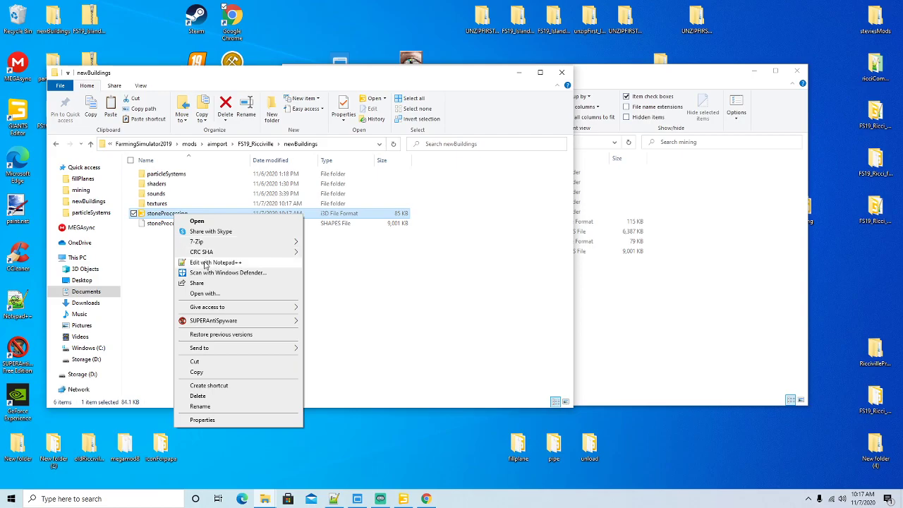
left_click(236, 261)
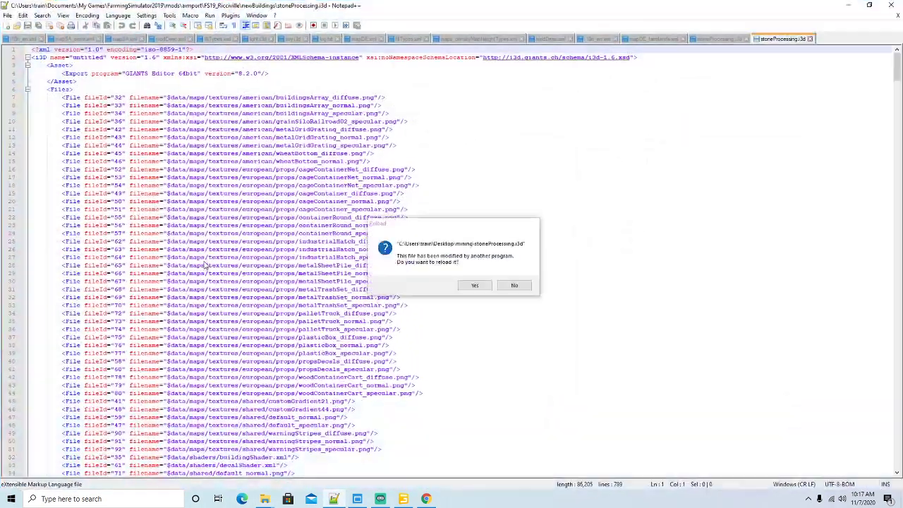
left_click(476, 286)
scroll(448, 244, "down", 10)
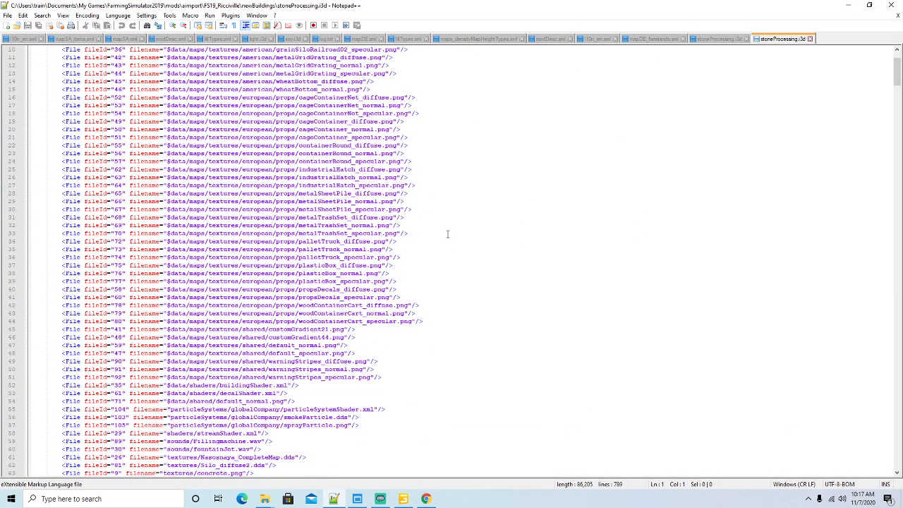
scroll(447, 234, "down", 9)
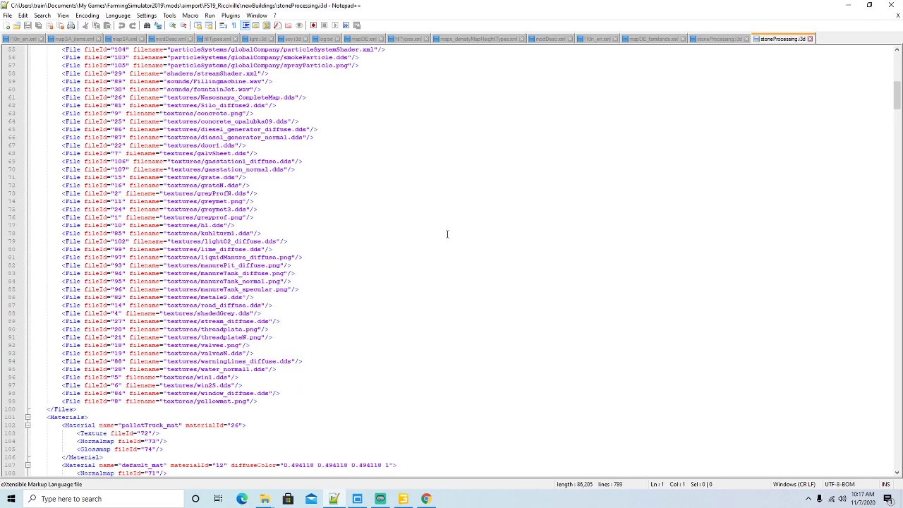
left_click(810, 38)
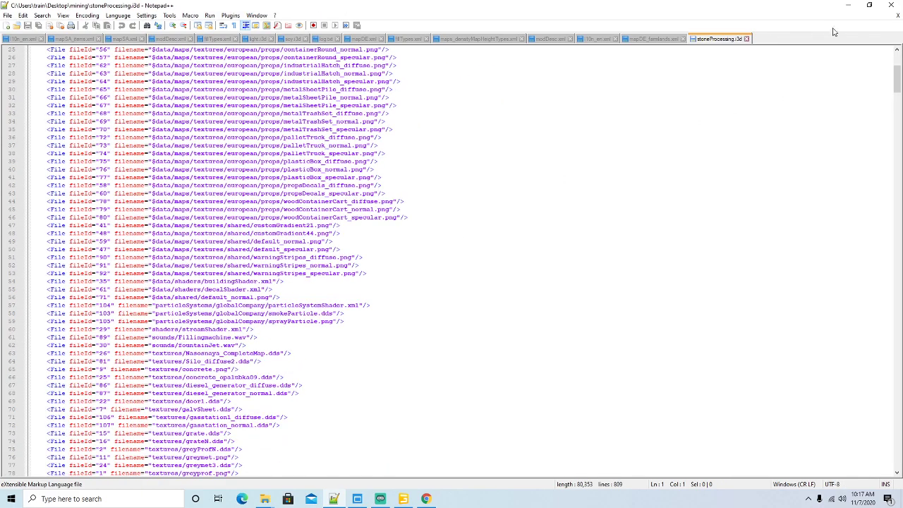
left_click(848, 6)
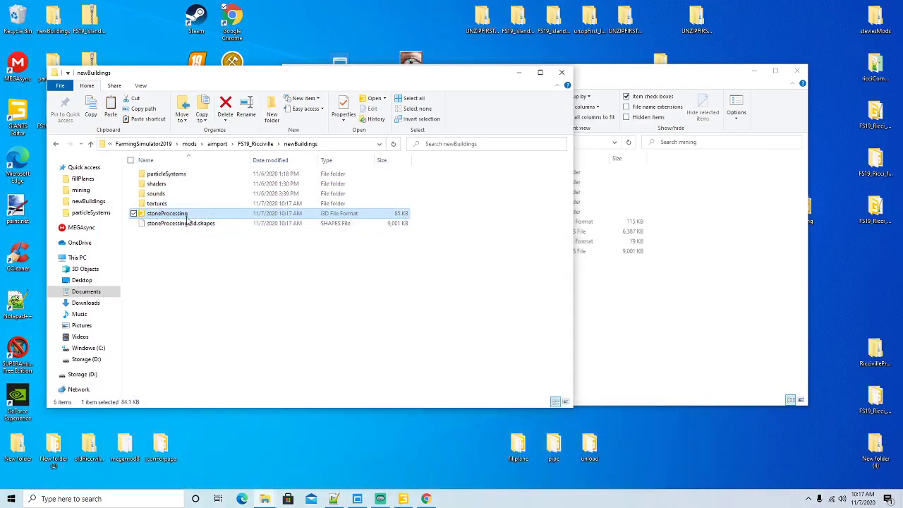
Step: Check the exported stoneProcessing model from newBuildings in GIANTS Editor, closing the browser and the model's window
double_click(169, 213)
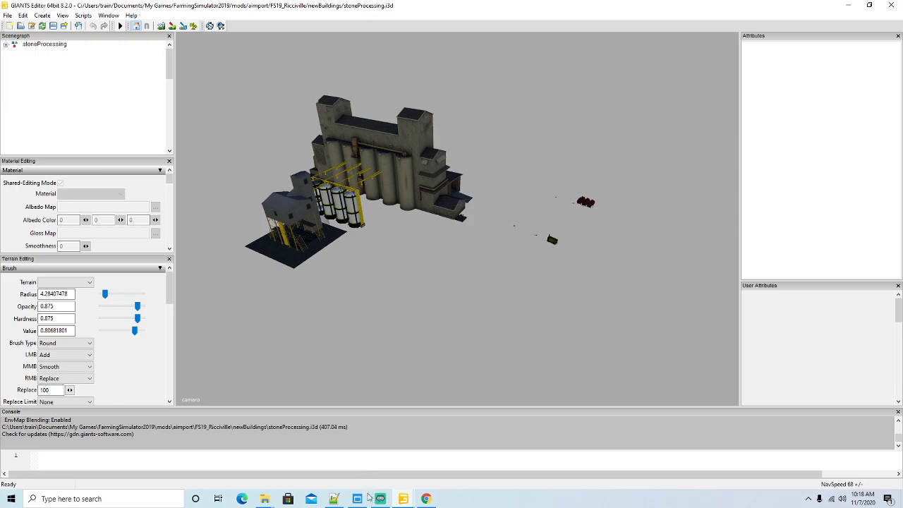
left_click(426, 499)
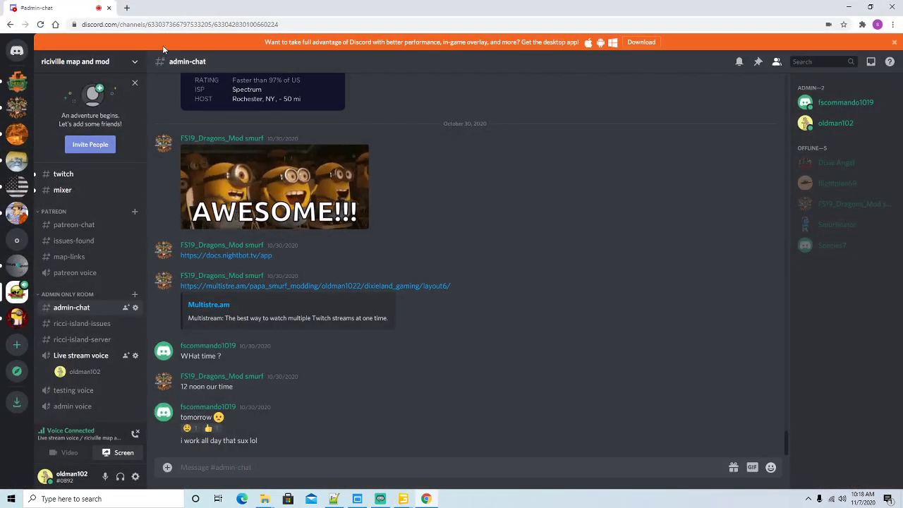
left_click(894, 8)
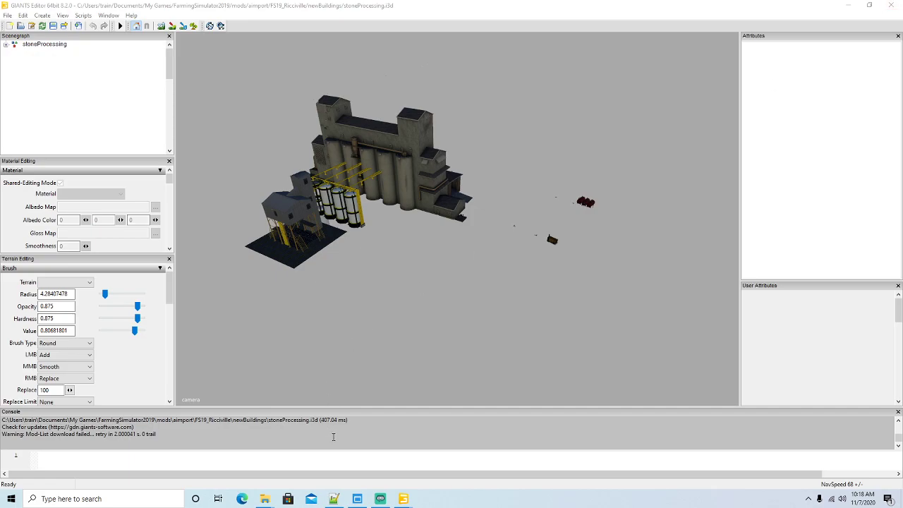
scroll(333, 436, "up", 1)
scroll(334, 437, "down", 1)
left_click(886, 16)
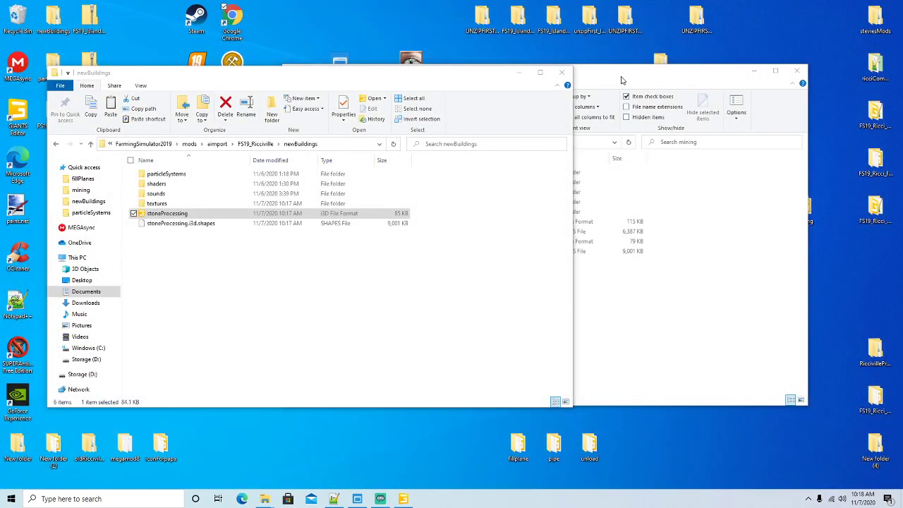
Step: Close the mining folder window and minimize the newBuildings folder window
left_click(623, 80)
left_click(797, 71)
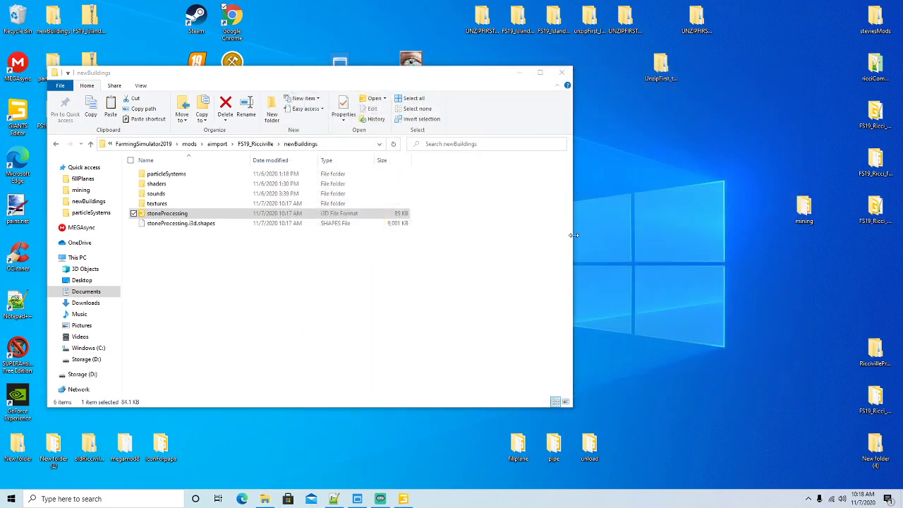
left_click(518, 73)
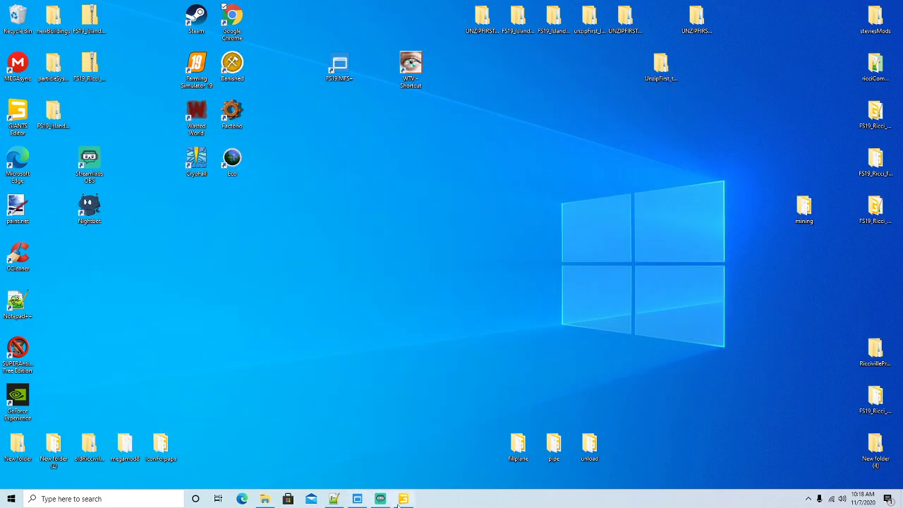
Step: Switch back to map.i3d in GIANTS Editor, delete stoneMine from the stoneMine01 group and select that group
left_click(380, 498)
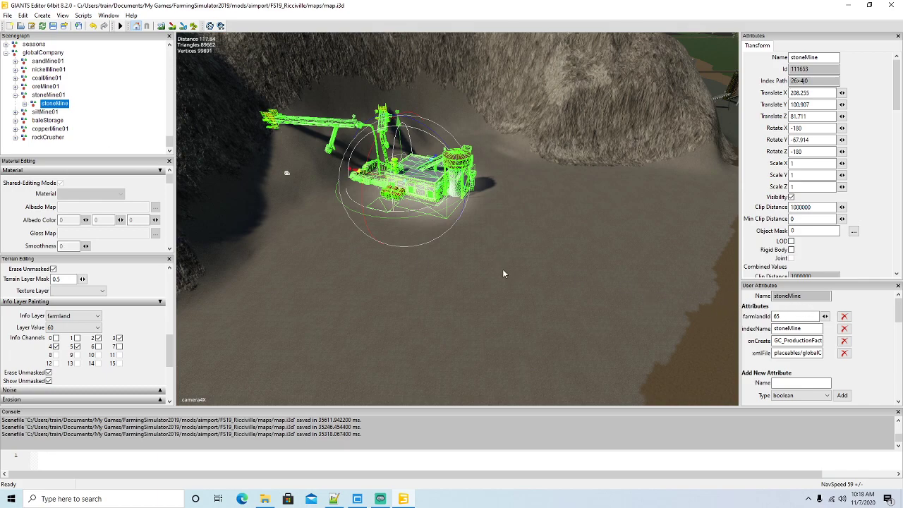
key("Delete")
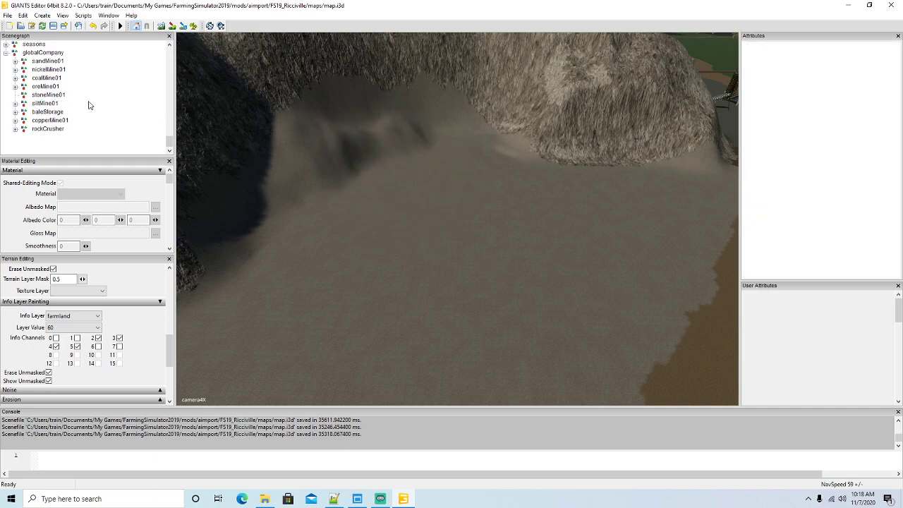
left_click(26, 96)
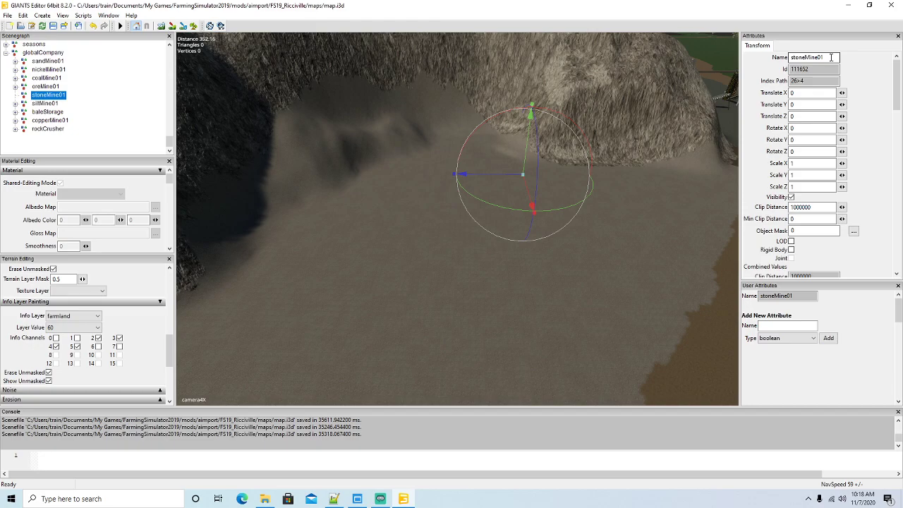
Step: Switch to Notepad++ and close the mining folder's stoneProcessing.i3d document
left_click(335, 499)
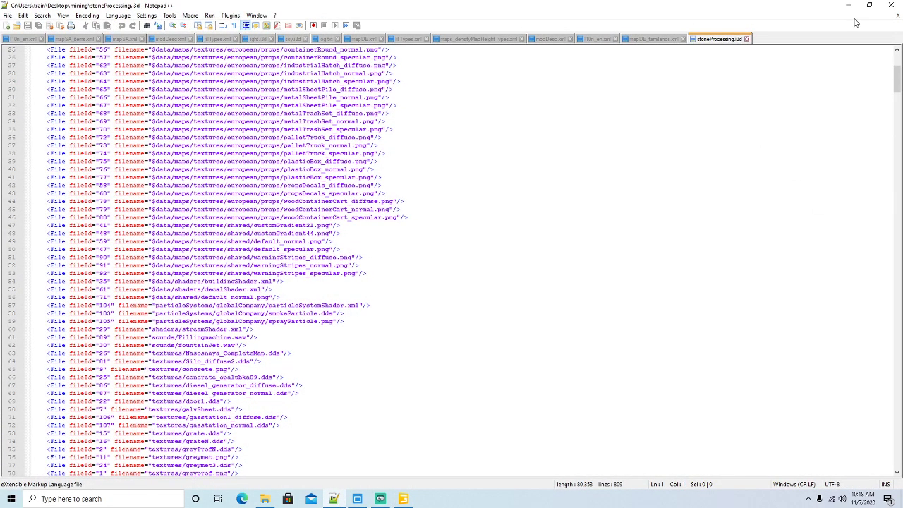
left_click(747, 39)
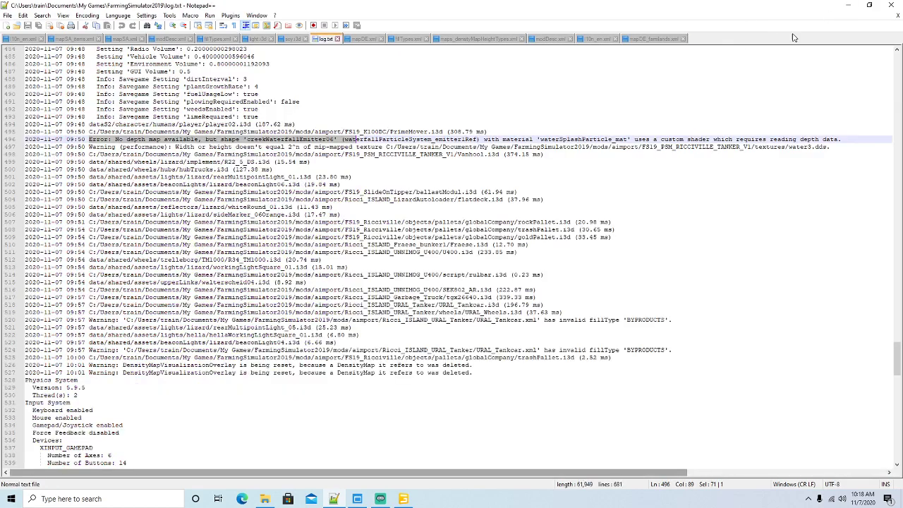
Step: Switch back to the map in GIANTS Editor and rename the empty stoneMine01 group as stoneProcessing
left_click(848, 5)
left_click_drag(827, 56, 699, 52)
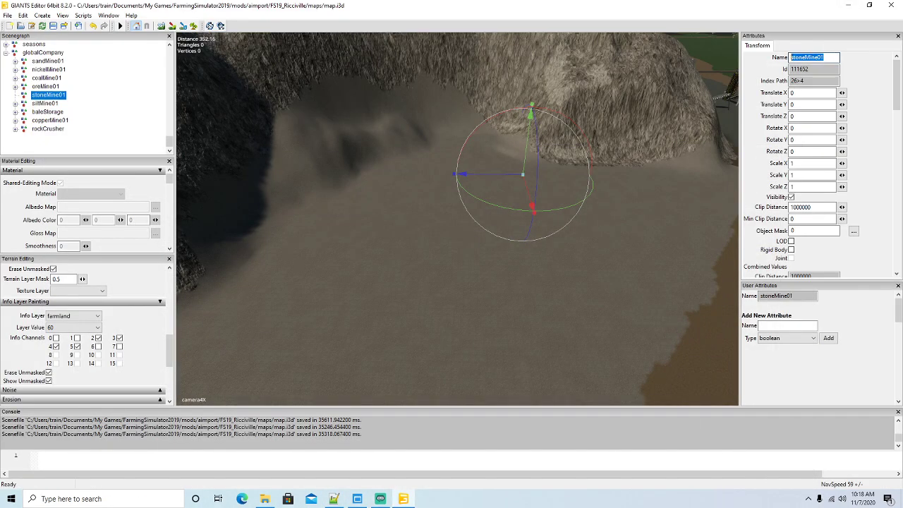
type("sto")
key("Return")
Step: Import stoneProcessing.i3d from the newBuildings folder and move the imported building into the stoneProcessing group under globalCompany
left_click(7, 14)
left_click(26, 117)
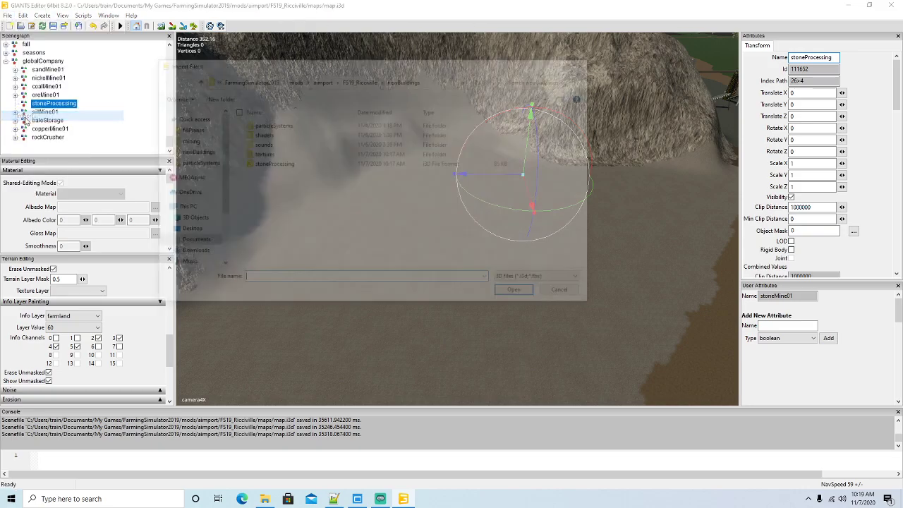
left_click(268, 164)
left_click(520, 293)
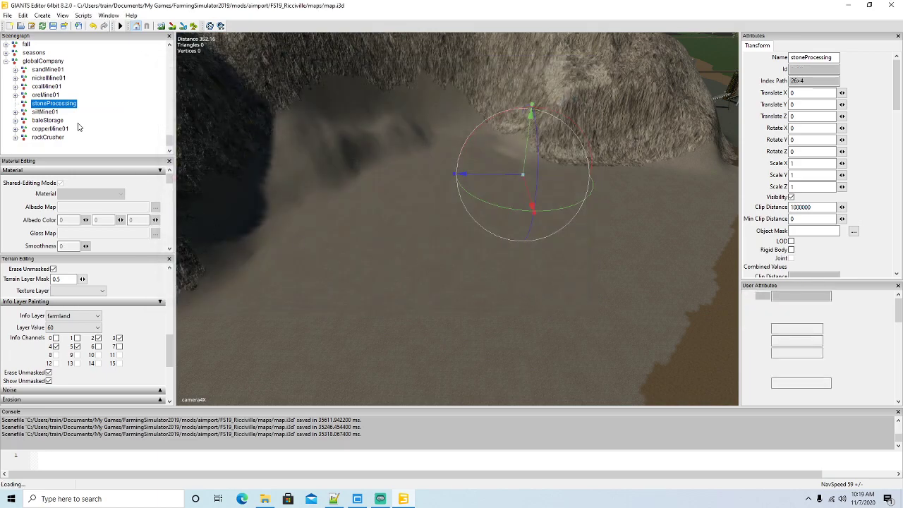
left_click(22, 15)
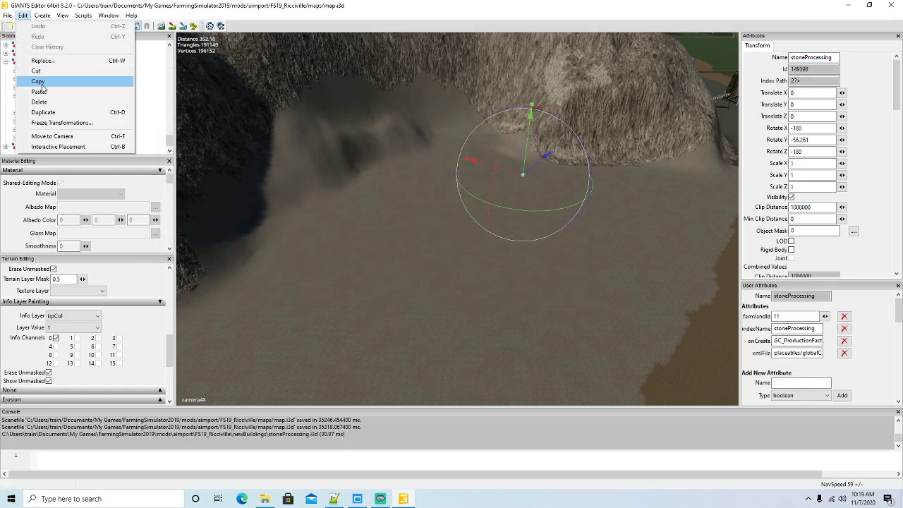
left_click(40, 82)
left_click(31, 103)
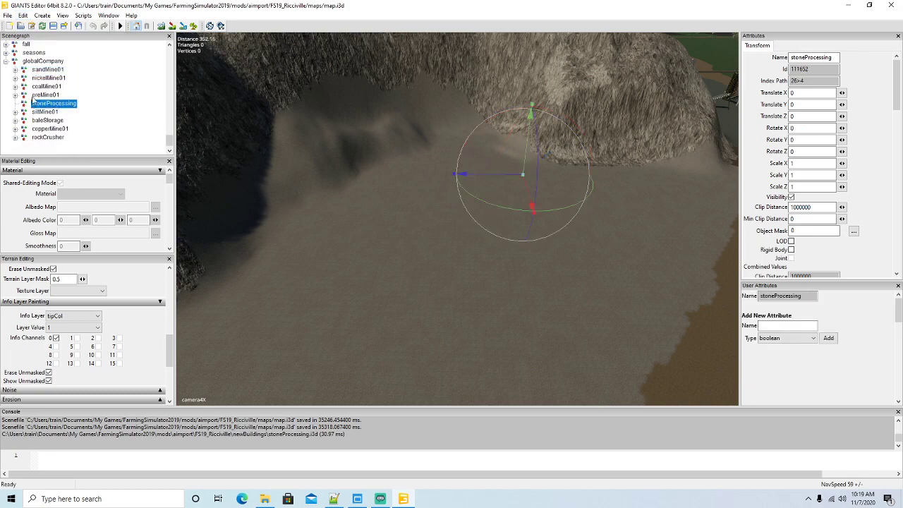
left_click(22, 15)
left_click(41, 94)
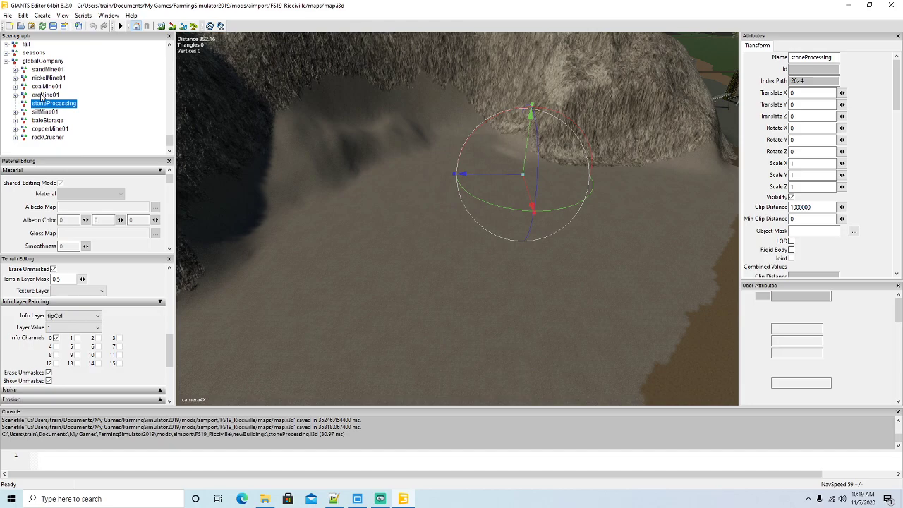
Step: Place the stoneProcessing building on the bare ground beside the mountain with Interactive Placement and set its farmlandId to 65
left_click(22, 15)
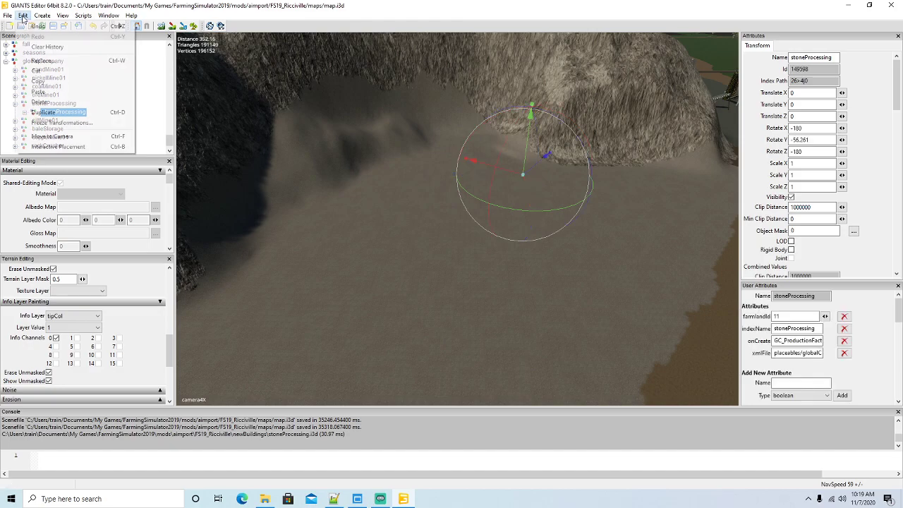
left_click(47, 147)
left_click(434, 242)
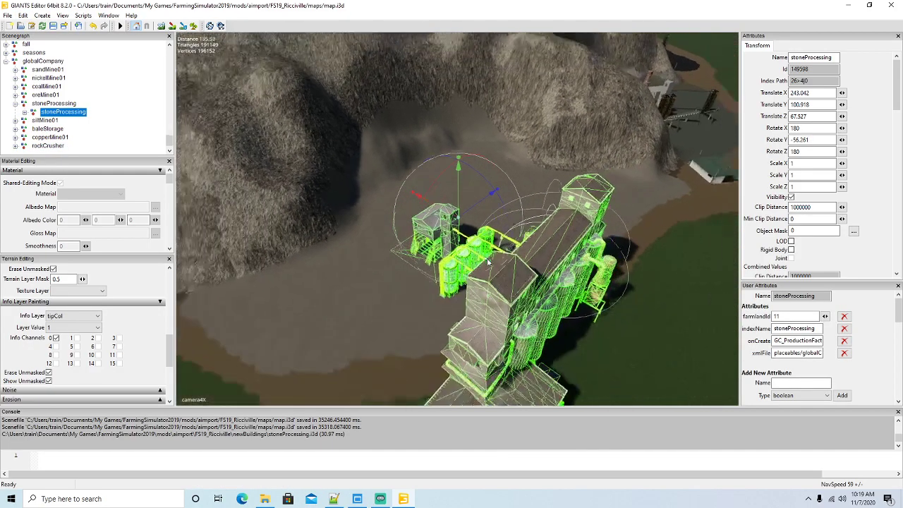
scroll(489, 262, "down", 3)
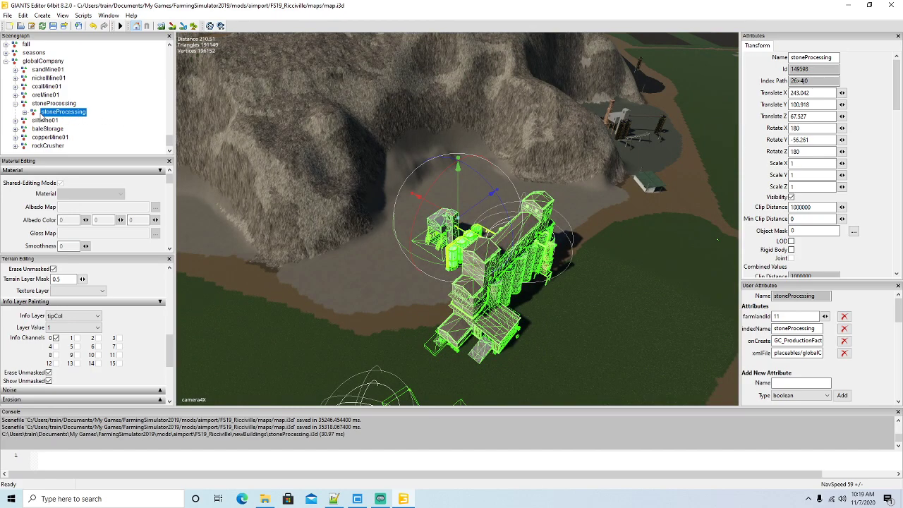
left_click_drag(784, 315, 685, 328)
type("65")
Step: Rotate the building to about 55.7° around Y and move it towards the road junction, at about X 343.9, Z -80.2
left_click_drag(542, 299, 607, 313, "alt")
scroll(664, 301, "up", 6)
scroll(607, 317, "down", 5)
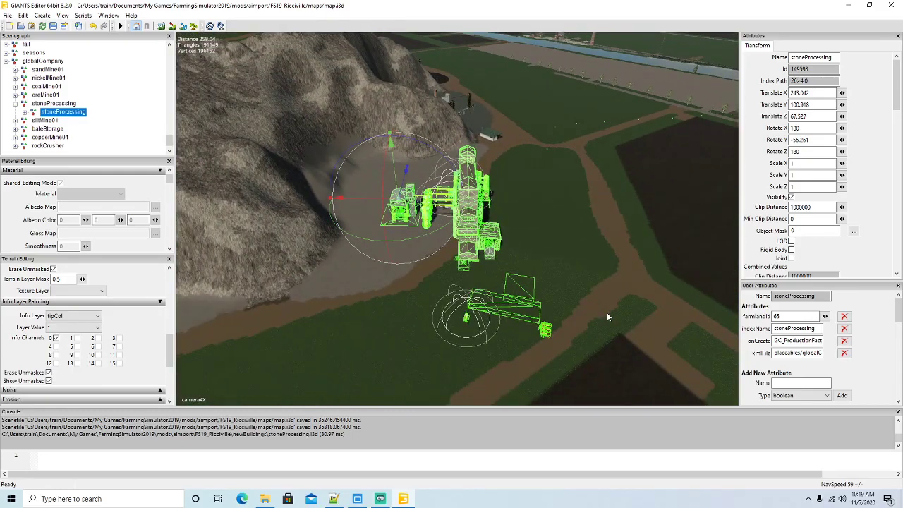
left_click_drag(415, 238, 381, 152)
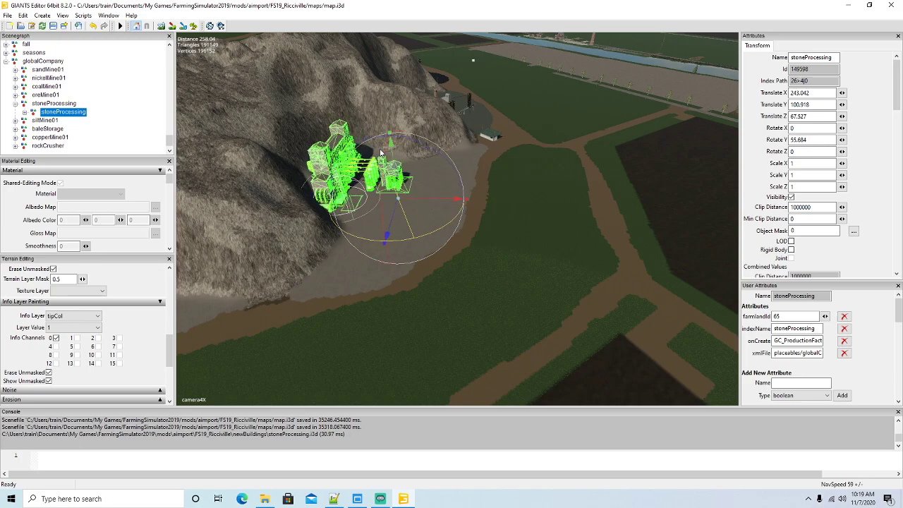
left_click_drag(420, 203, 527, 315)
scroll(532, 315, "down", 5)
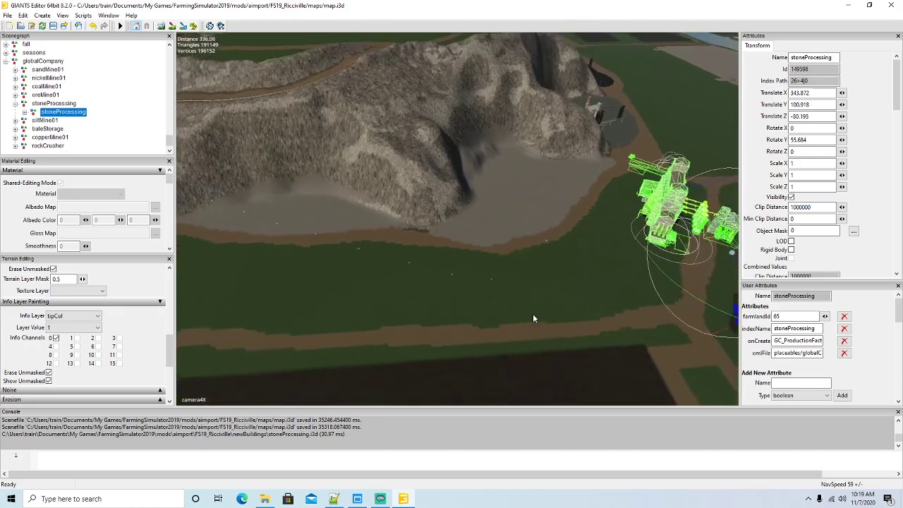
Step: Expand the building's lighting group and check its outdoorlighting objects one by one for lights placed away from the building
left_click(24, 112)
scroll(88, 115, "down", 3)
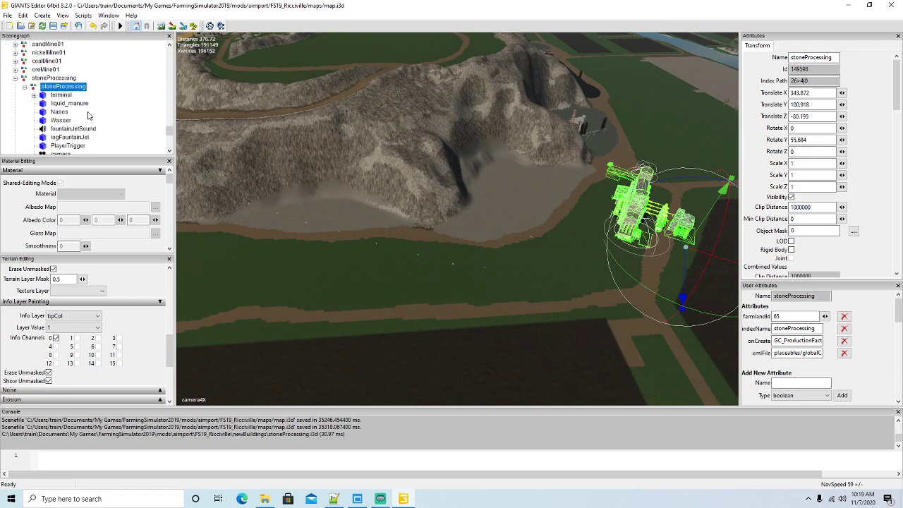
scroll(89, 115, "down", 2)
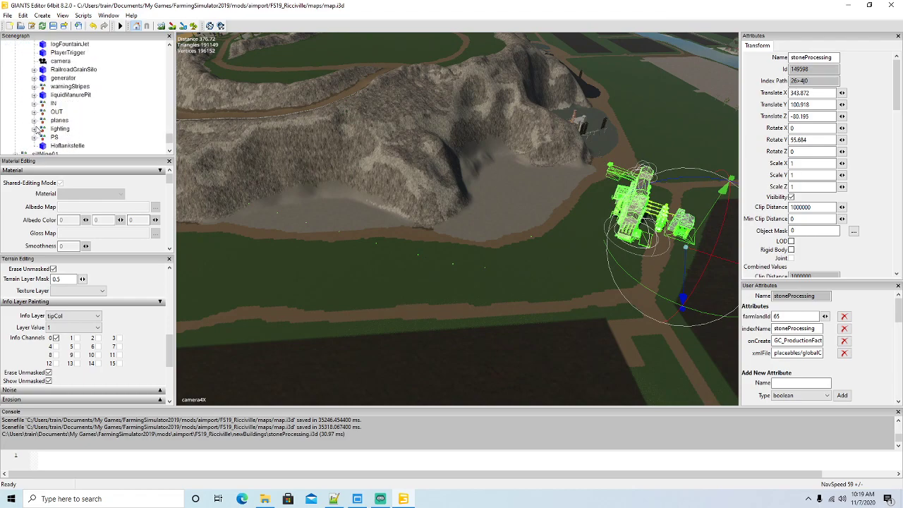
left_click(34, 129)
scroll(111, 121, "down", 3)
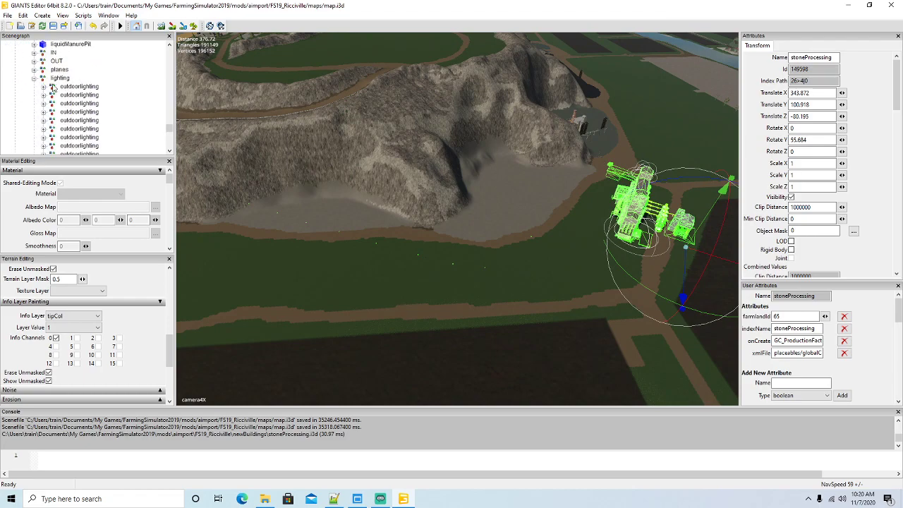
left_click(70, 86)
left_click(51, 95)
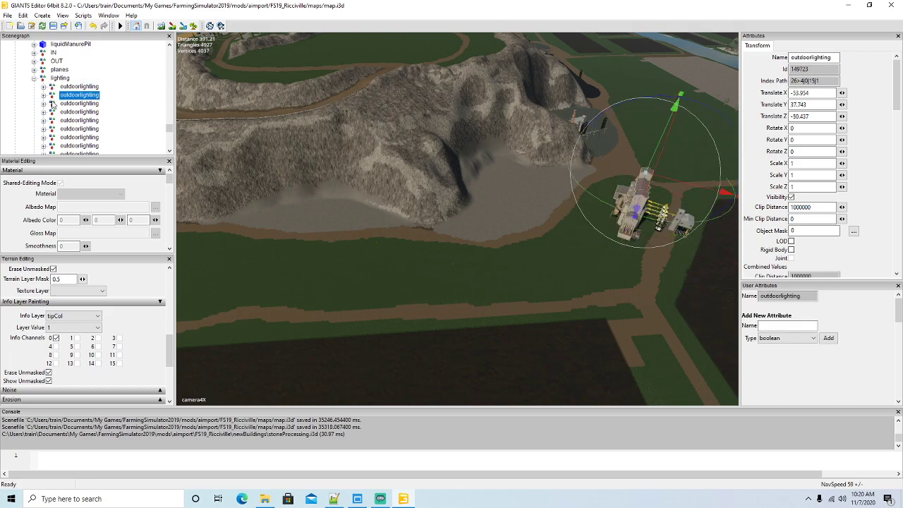
left_click(52, 103)
left_click(51, 112)
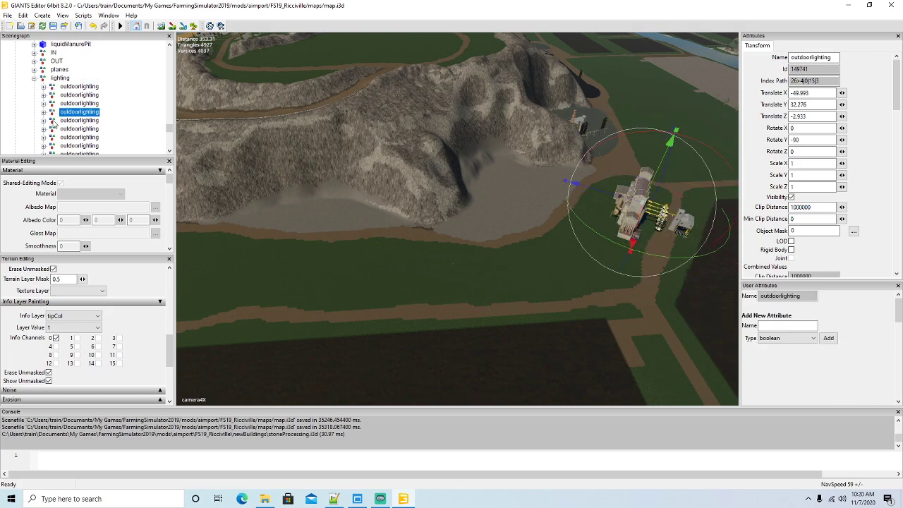
left_click(53, 121)
left_click(52, 130)
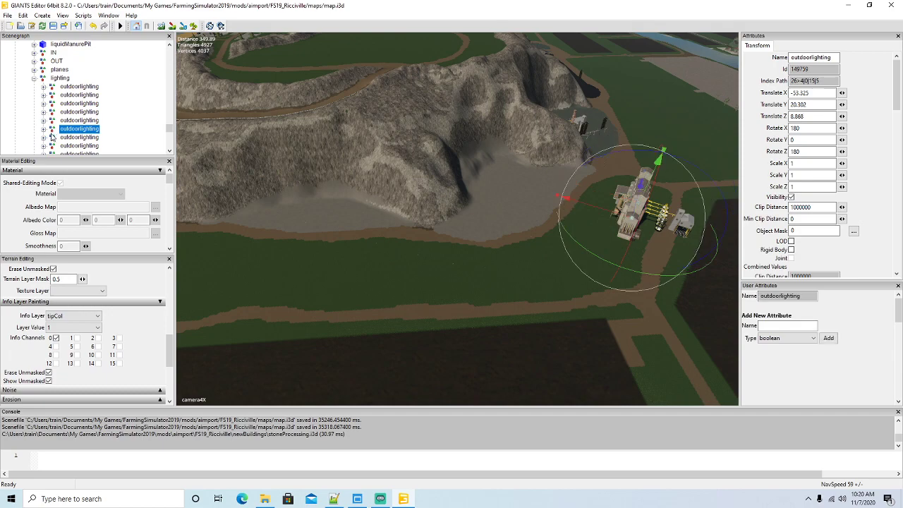
left_click(52, 137)
scroll(94, 121, "down", 1)
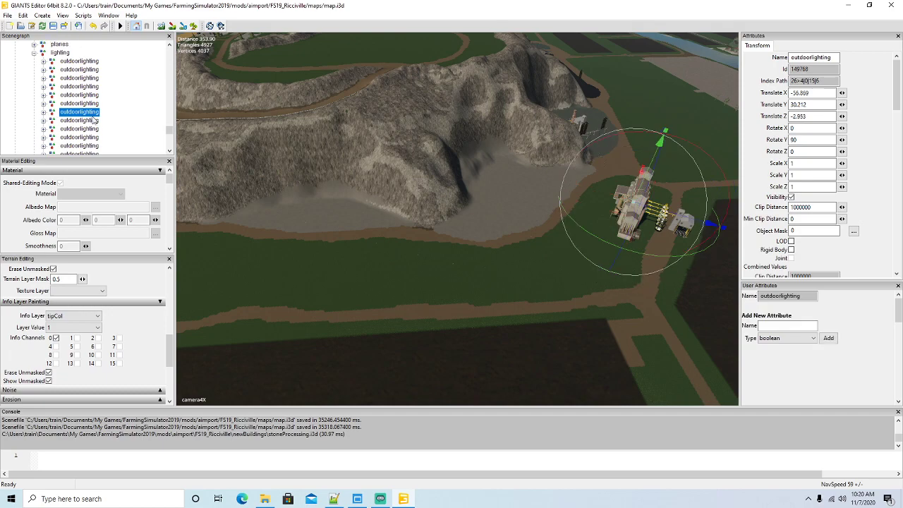
left_click(51, 121)
left_click(52, 130)
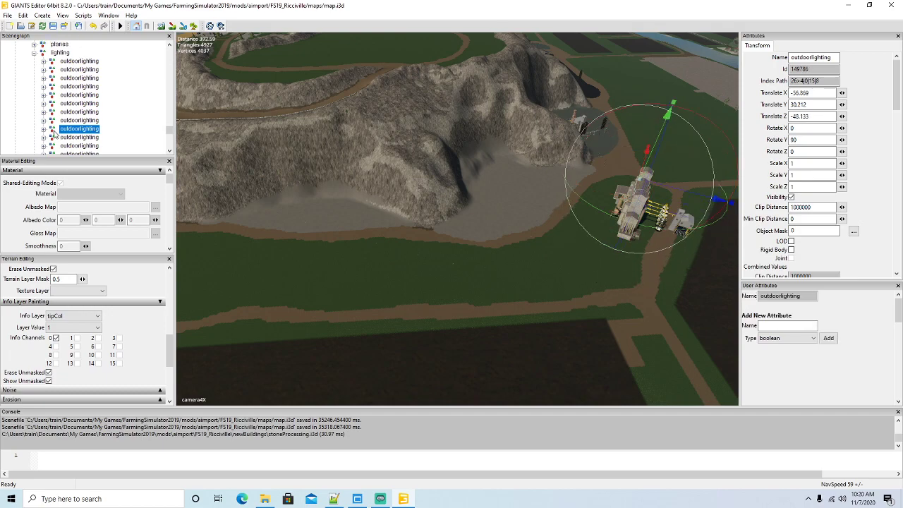
left_click(54, 138)
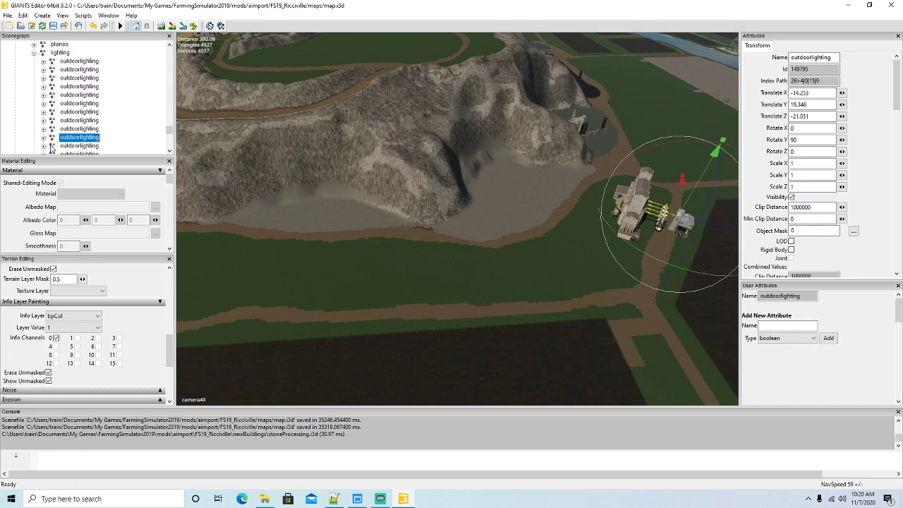
left_click(51, 146)
scroll(50, 131, "down", 2)
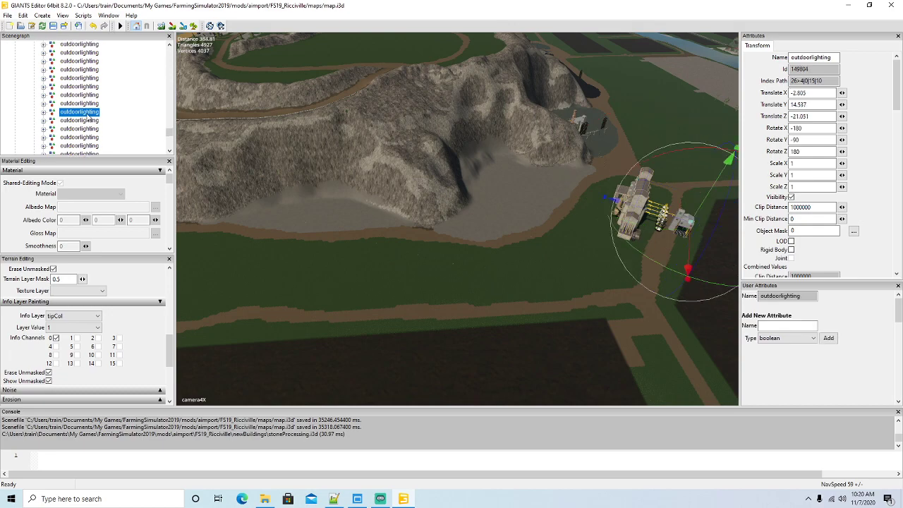
Step: Delete the ten stray outdoorlighting objects that lie away from the building in its lighting group
left_click(54, 97)
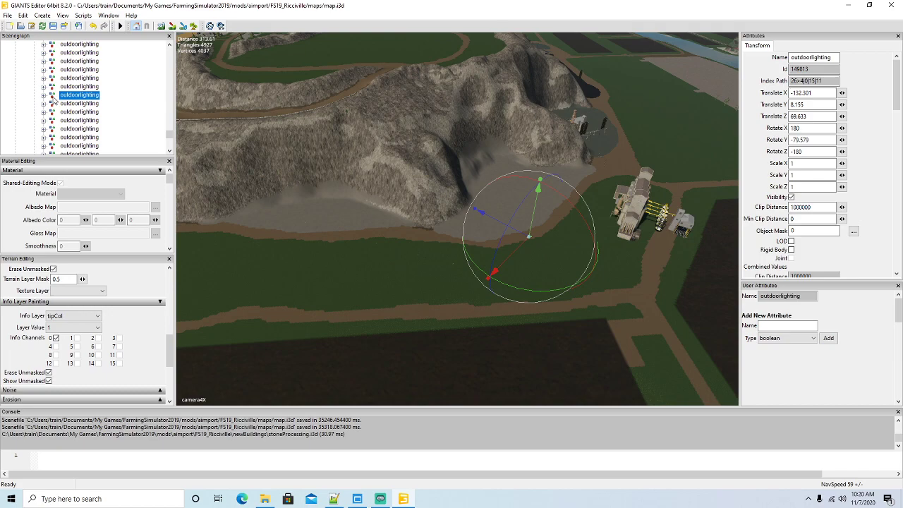
key("Delete")
left_click(53, 98)
key("Delete")
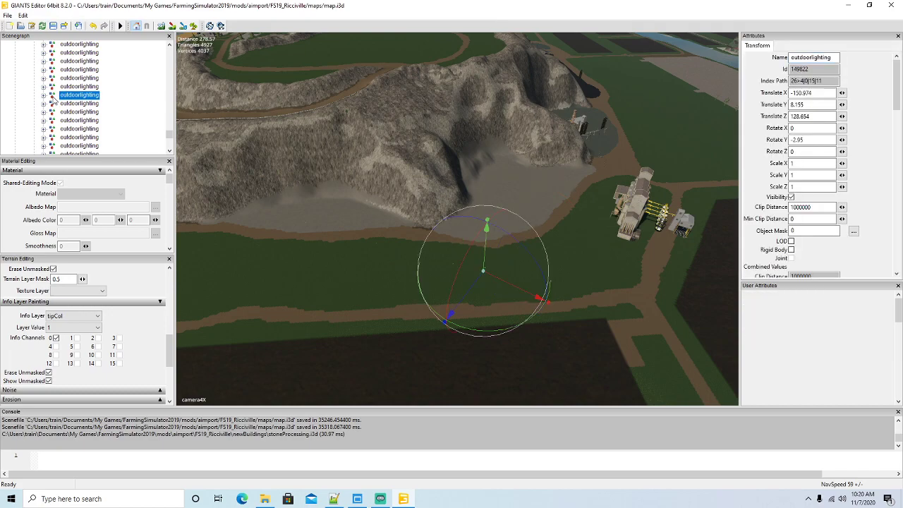
left_click(53, 96)
key("Delete")
left_click(53, 96)
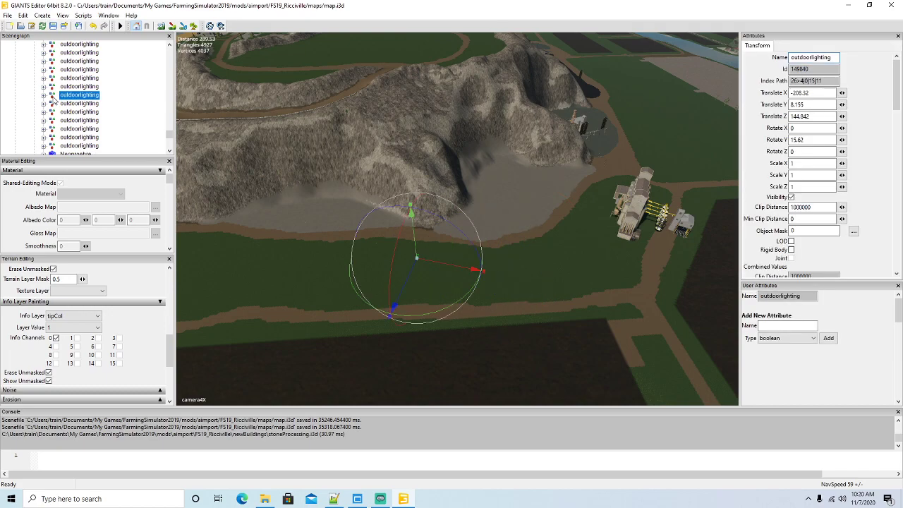
key("Delete")
left_click(53, 96)
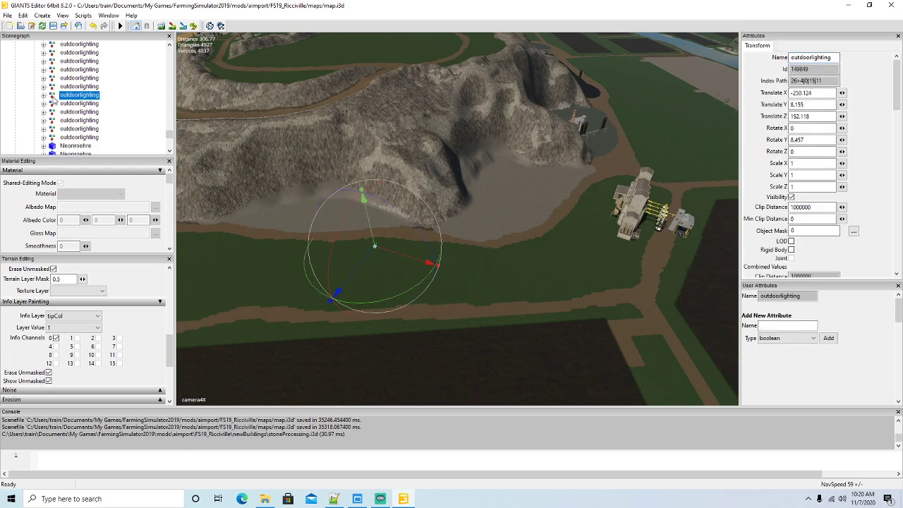
key("Delete")
left_click(53, 97)
key("Delete")
left_click(52, 96)
key("Delete")
left_click(53, 96)
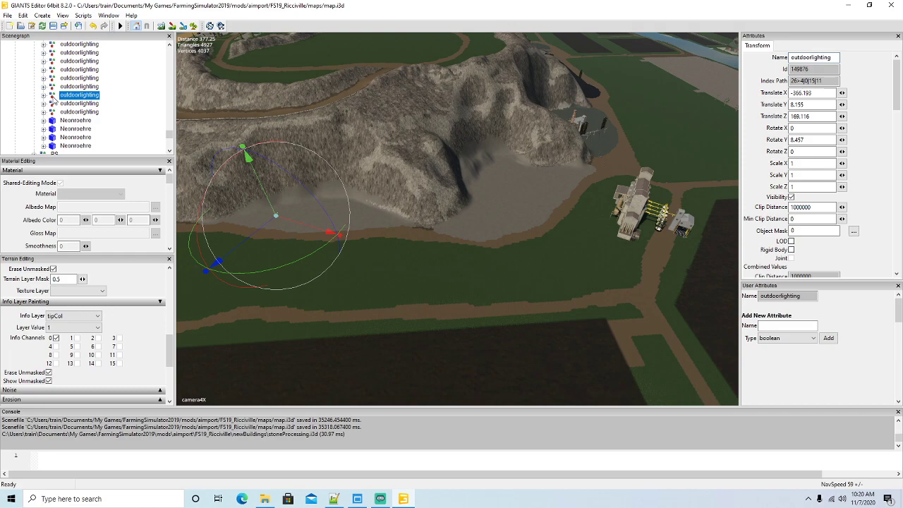
key("Delete")
left_click(52, 97)
key("Delete")
left_click(52, 96)
key("Delete")
Step: Check the positions of the four Neonroehre lights and collapse the lighting group
left_click(52, 96)
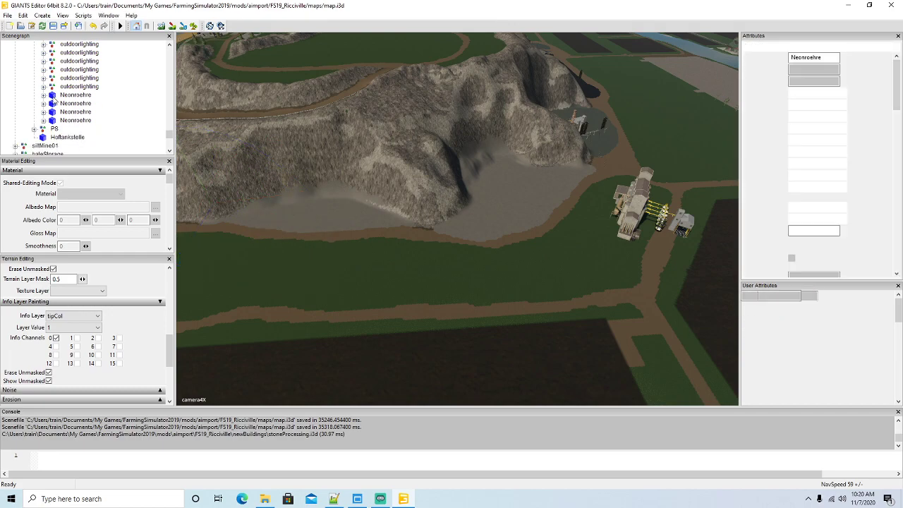
left_click(46, 105)
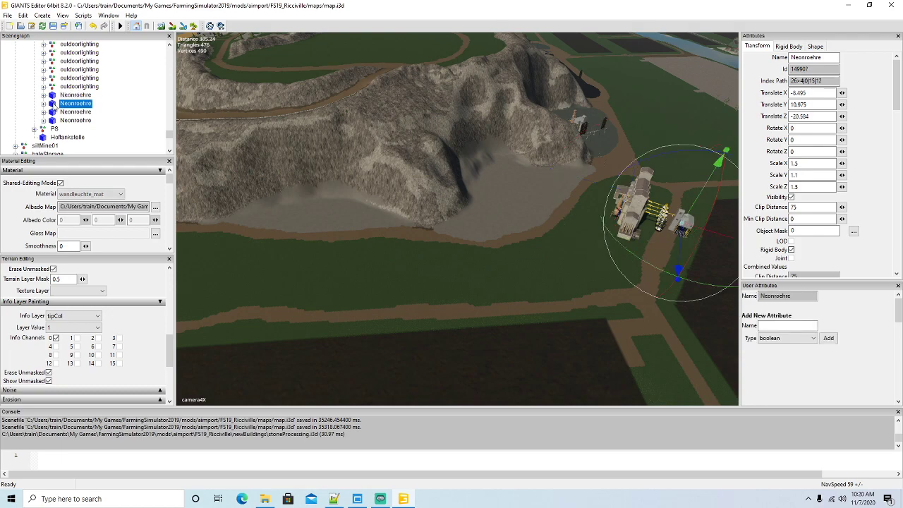
left_click(52, 113)
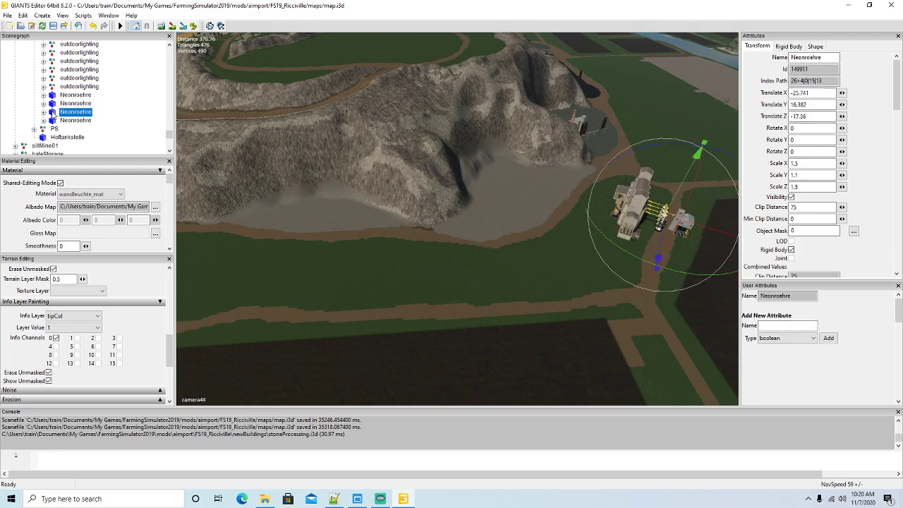
left_click(53, 120)
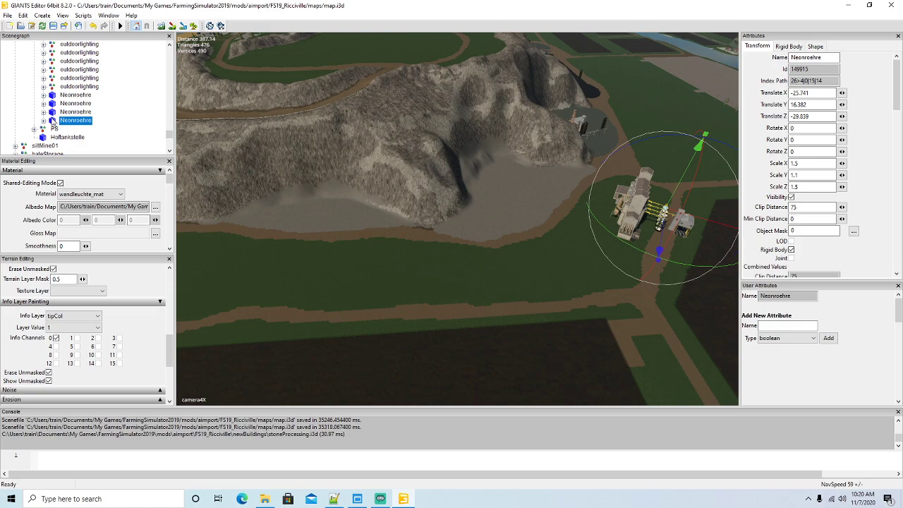
scroll(53, 96, "up", 3)
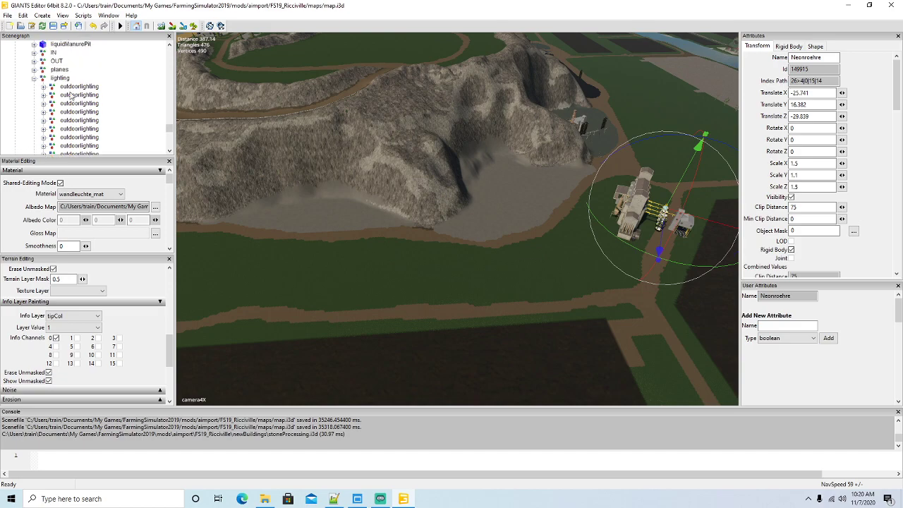
left_click(34, 78)
Step: Select the whole inner stoneProcessing object and examine which of its parts lie away from the building
left_click_drag(396, 257, 451, 248, "alt")
scroll(451, 248, "up", 5)
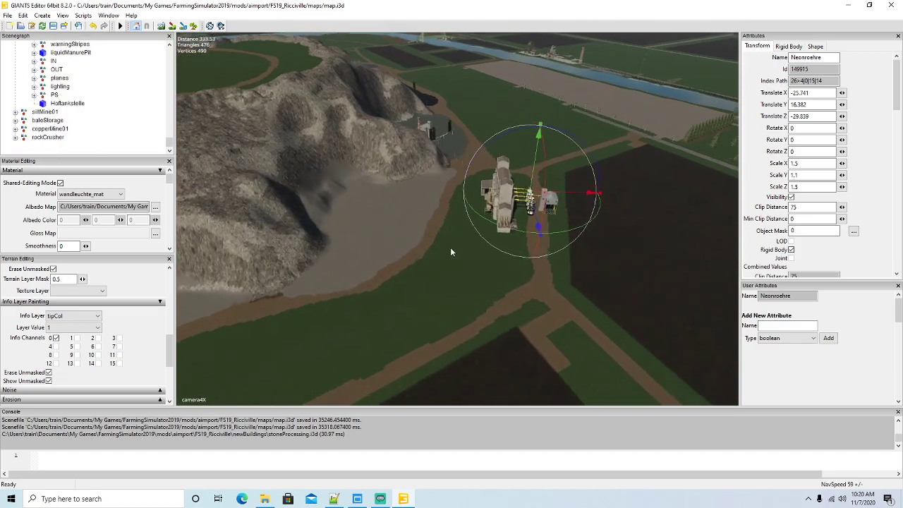
scroll(88, 102, "up", 6)
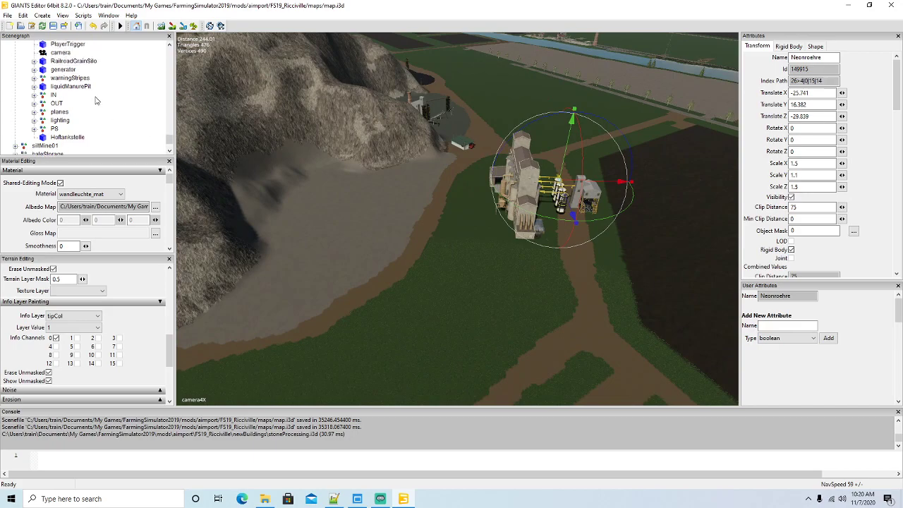
left_click(33, 98)
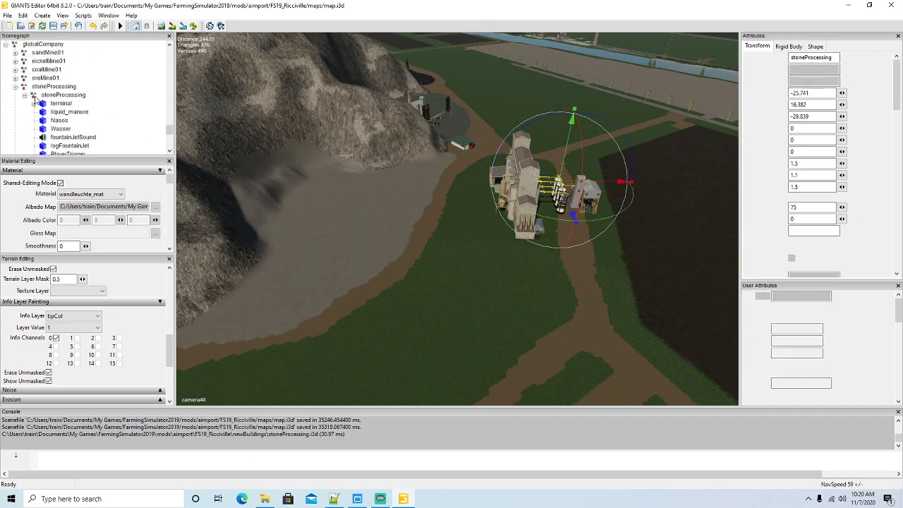
left_click(26, 96)
left_click_drag(375, 263, 353, 297, "alt")
scroll(397, 219, "up", 8)
scroll(403, 312, "down", 8)
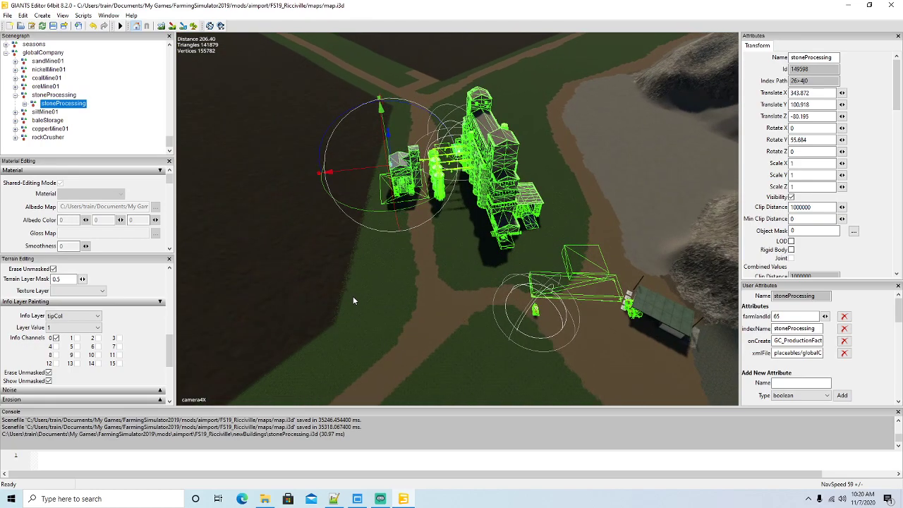
scroll(353, 297, "down", 4)
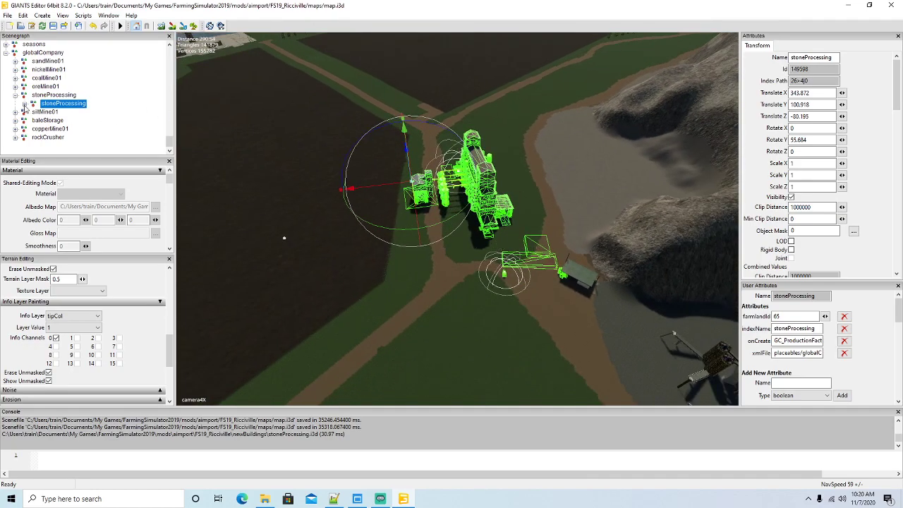
Step: Move the PlayerTrigger from the road junction into the field beside the building, at about X 55.3, Z -3.6
left_click(539, 248)
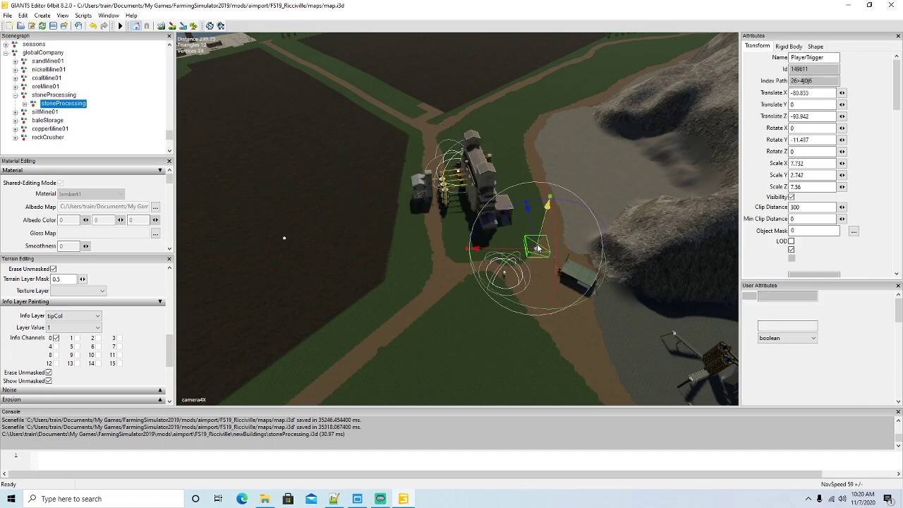
left_click_drag(513, 251, 309, 243)
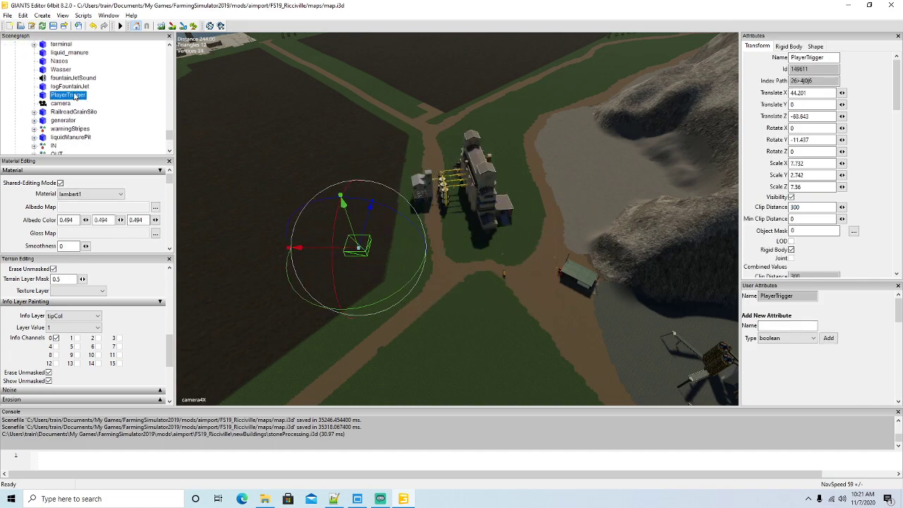
scroll(88, 97, "up", 3)
left_click_drag(304, 248, 283, 190)
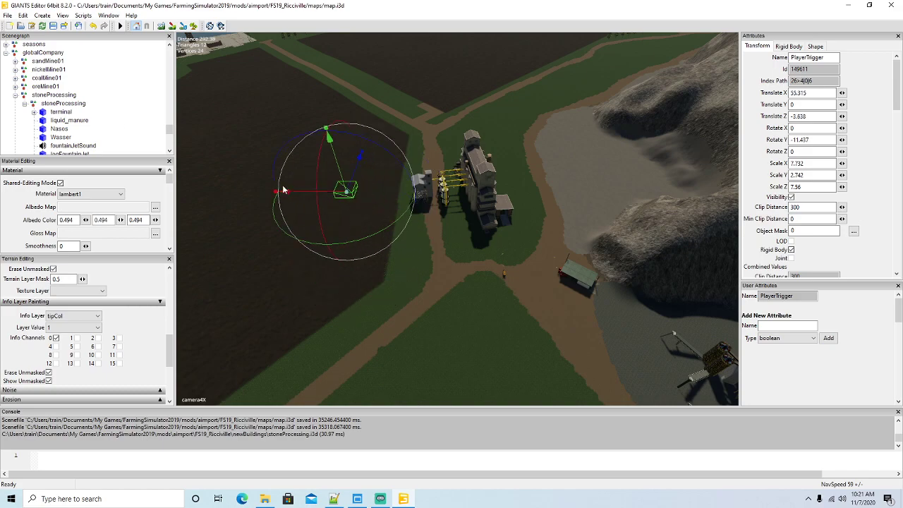
Step: Move palletTrigger1 of the building's IN group next to the PlayerTrigger, at about X 62.0, Z -5.7
left_click(34, 105)
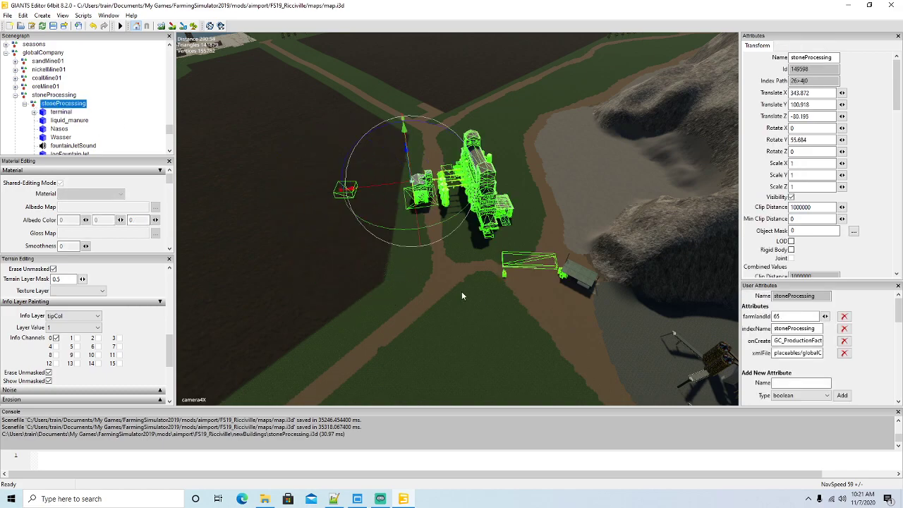
left_click(518, 264)
left_click_drag(469, 259, 249, 248)
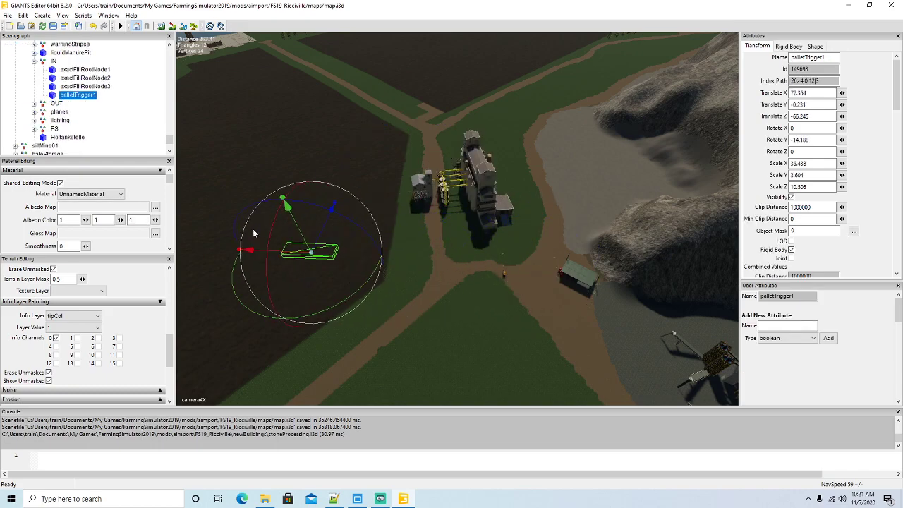
left_click_drag(332, 206, 364, 166)
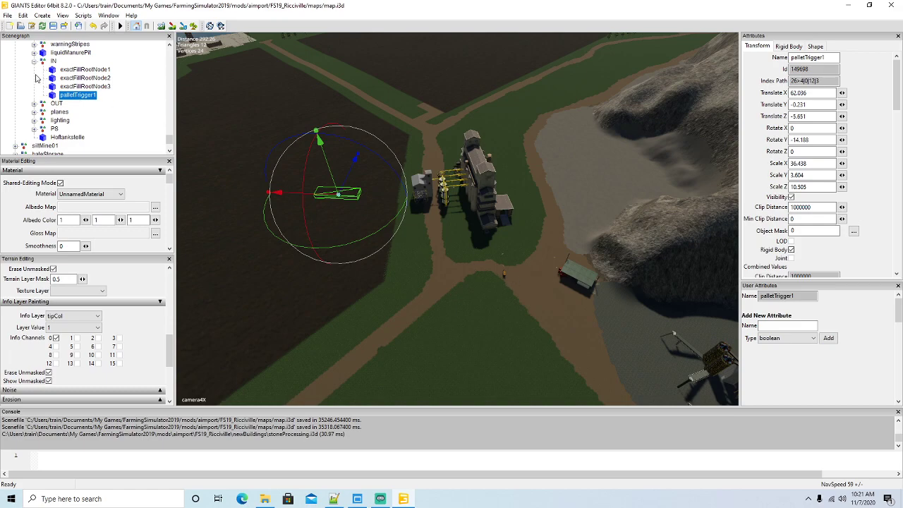
Step: Move exactFillRootNode3 over to the other triggers in the field, at about X 45.2, Z -11.7
scroll(50, 73, "up", 5)
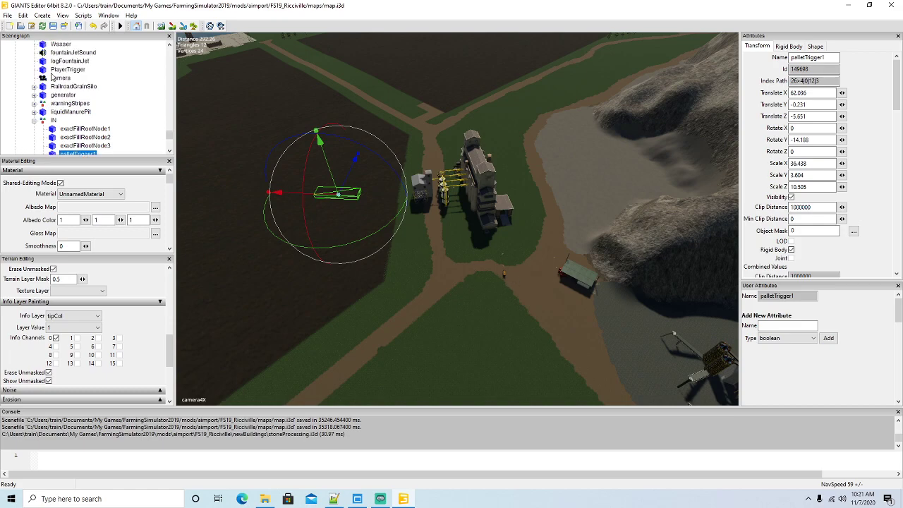
left_click(35, 62)
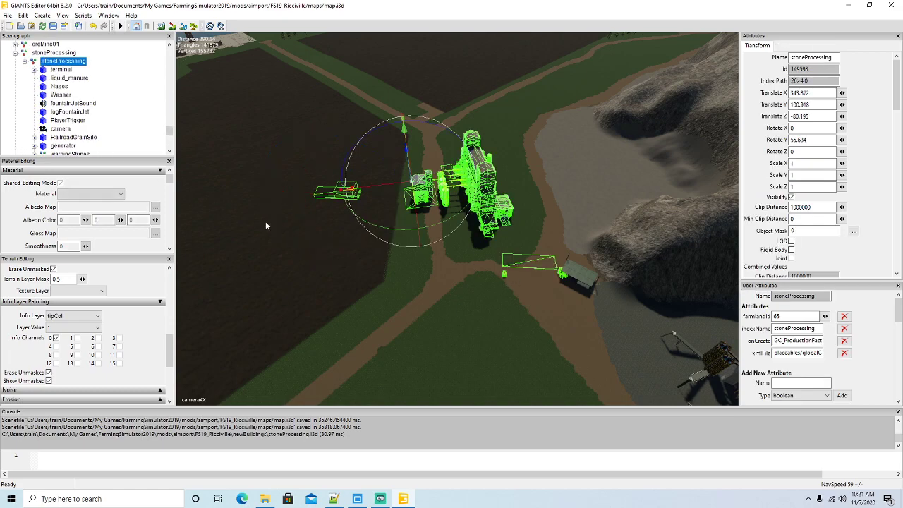
left_click(525, 266)
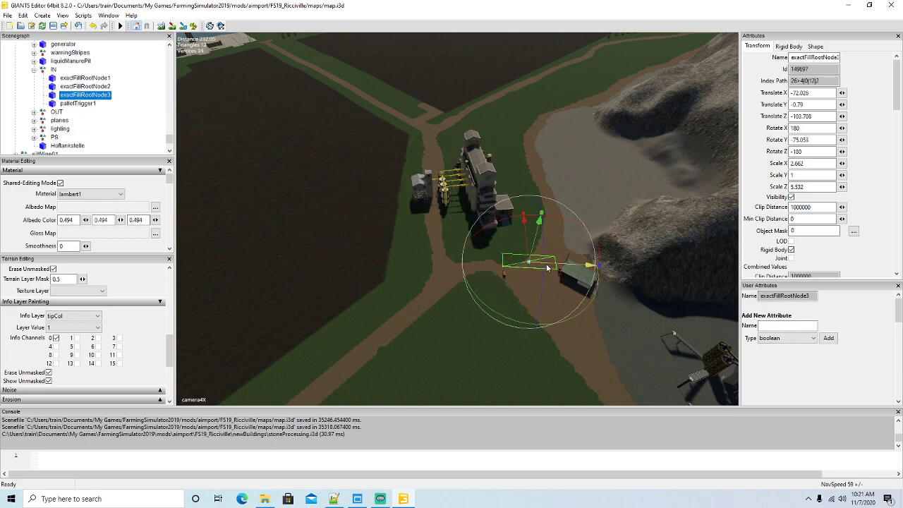
left_click_drag(553, 267, 381, 201)
Step: Select the whole generator object at the road junction and move it beside the building's small house, at about X 8.3, Z -29.7
scroll(42, 64, "up", 5)
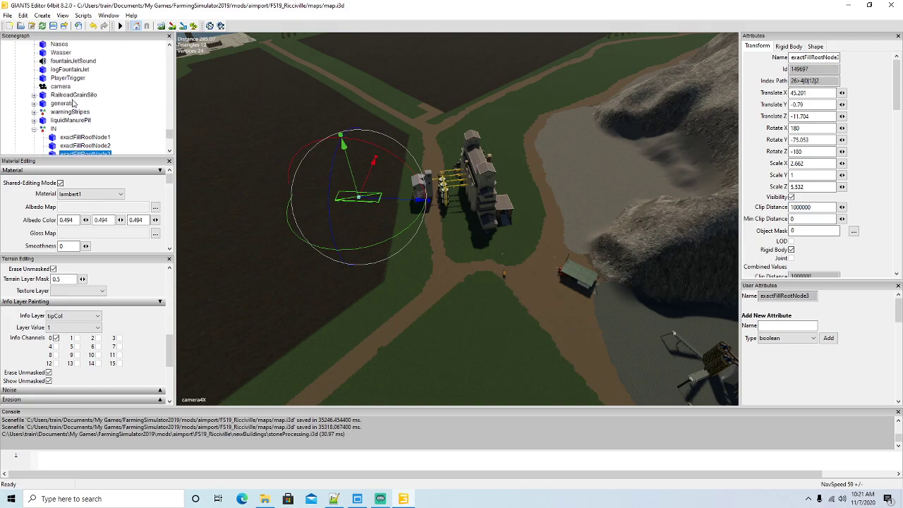
left_click(63, 86)
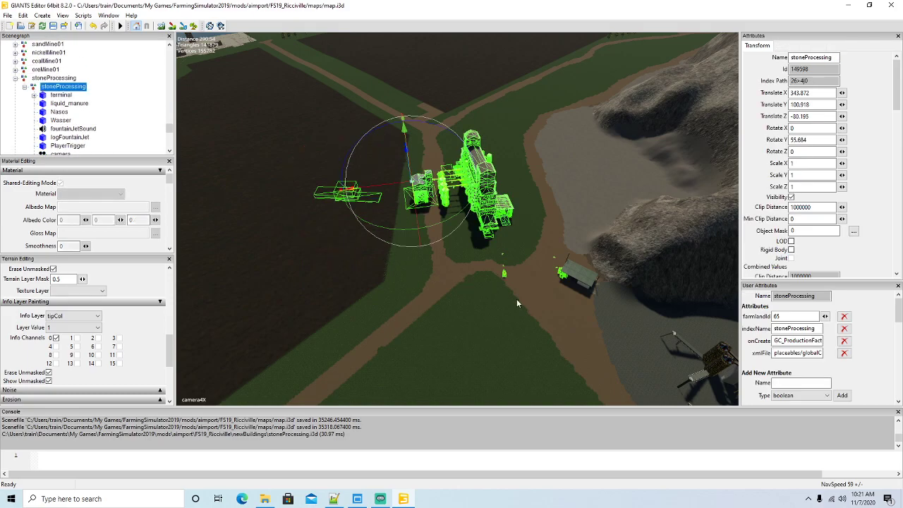
left_click_drag(481, 318, 534, 333, "alt")
scroll(470, 324, "up", 4)
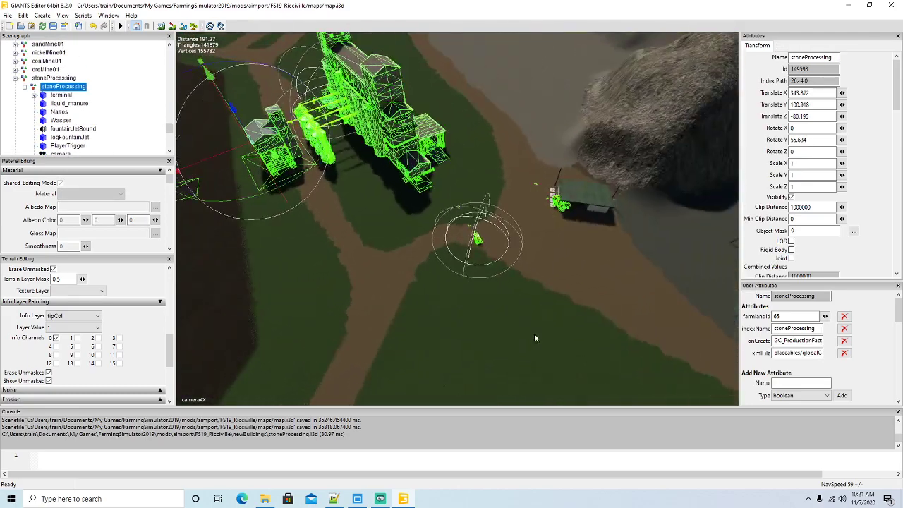
left_click(477, 238)
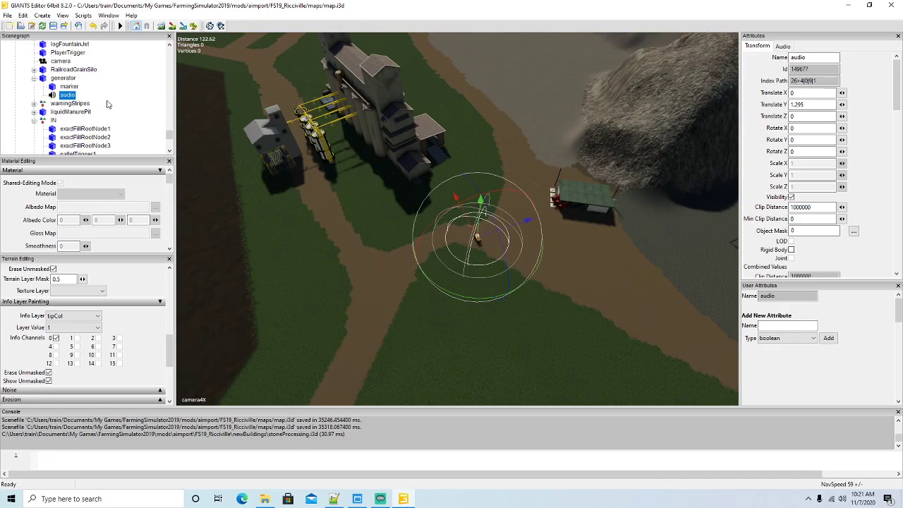
left_click(44, 79)
left_click(33, 78)
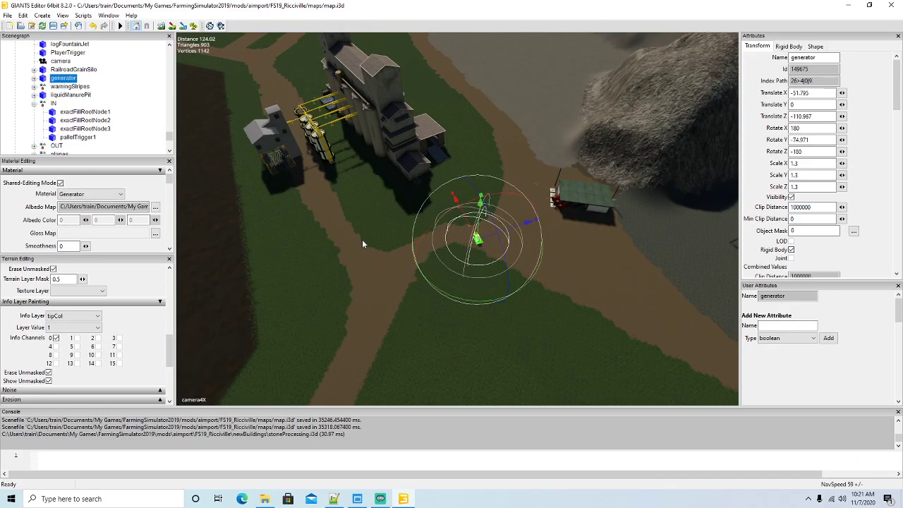
left_click_drag(463, 245, 295, 136)
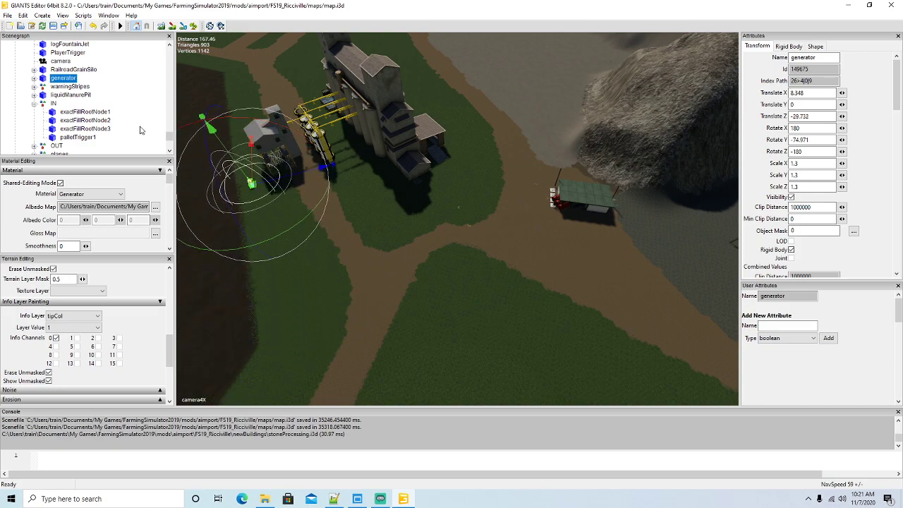
Step: Collapse the IN group and move the Hoftankstelle fuel station into the field near the generator, at about X 26.0, Z -8.8
left_click(35, 104)
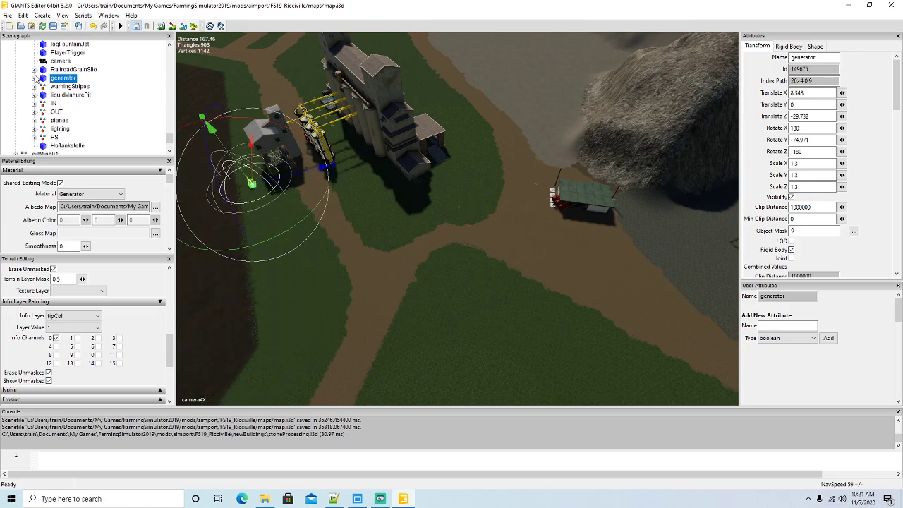
left_click(50, 147)
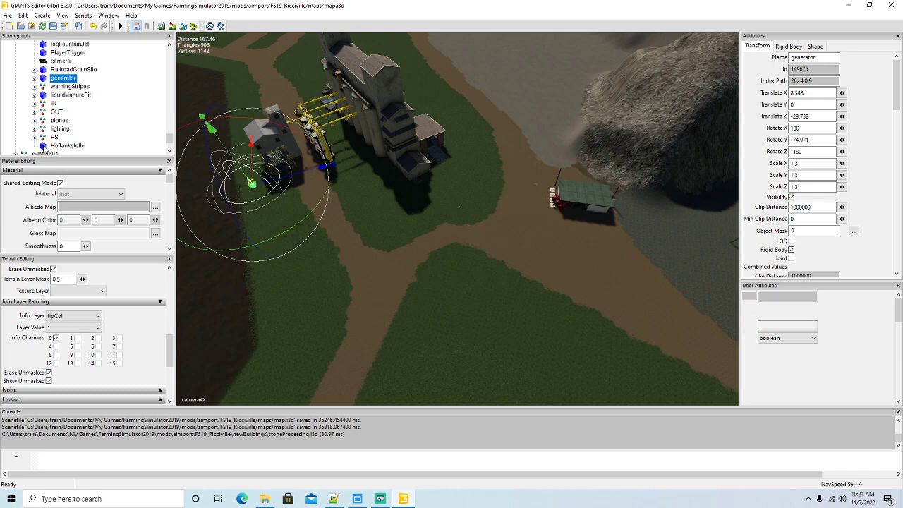
left_click_drag(545, 215, 280, 323)
left_click_drag(232, 299, 286, 136)
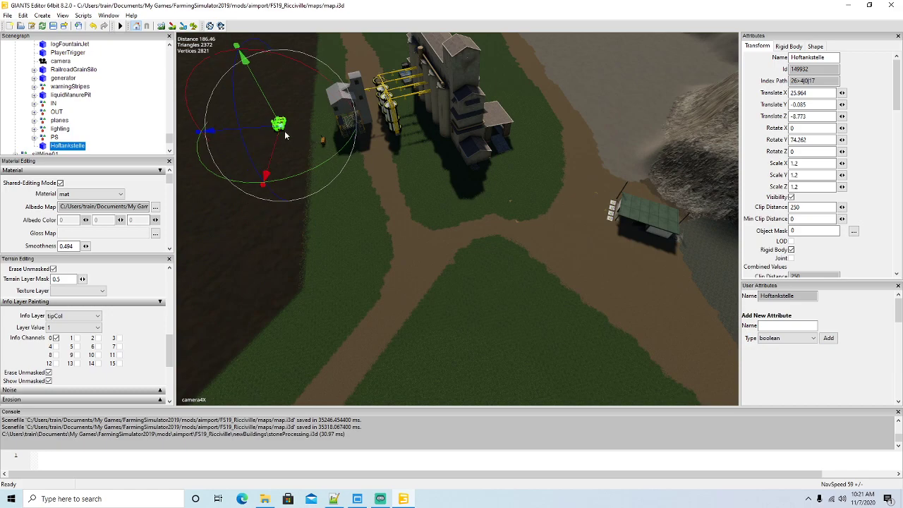
Step: Move the second warningStripes group with its four corners from the road to the triggers, at about X 49.9, Z 4.6
left_click(517, 223)
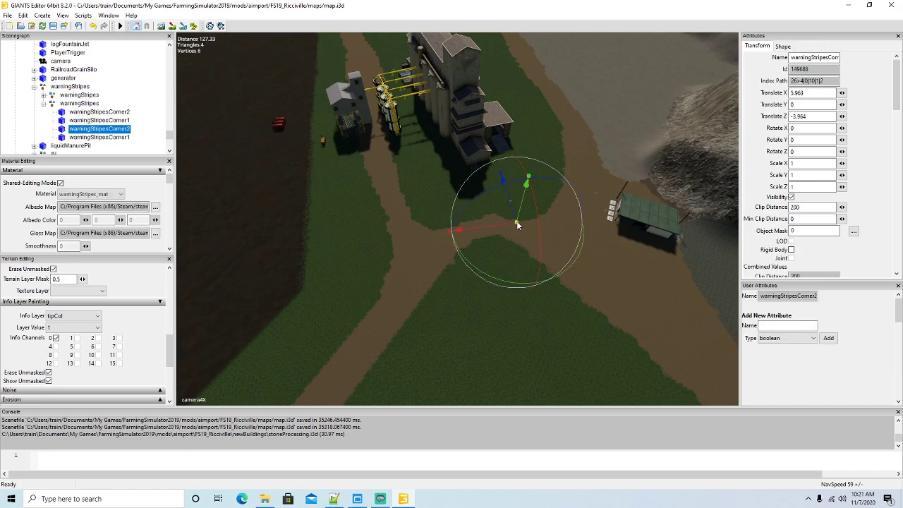
left_click(51, 104)
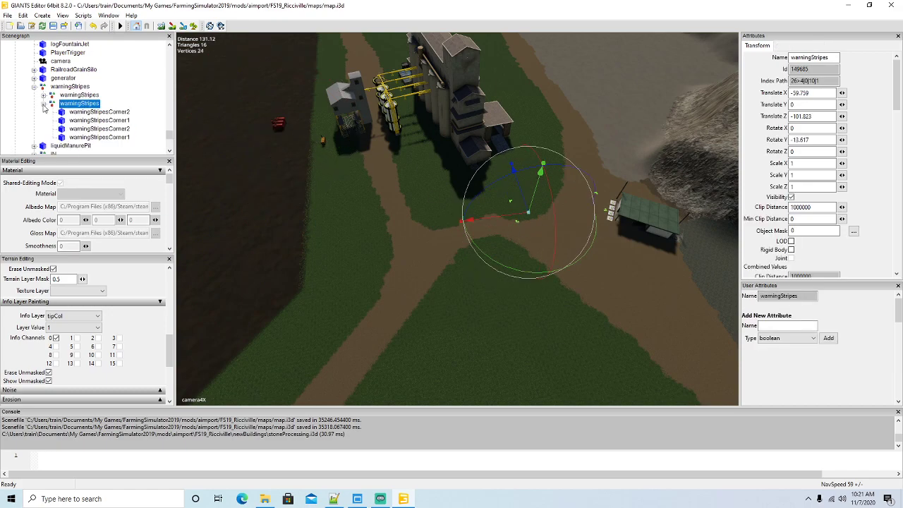
left_click(43, 104)
left_click_drag(443, 220, 267, 91)
Step: Move the whole stoneProcessing building into the pit below the cliffs, at about X 307.6, Z 57.0, rotated about 27.6° around Y
scroll(75, 93, "up", 4)
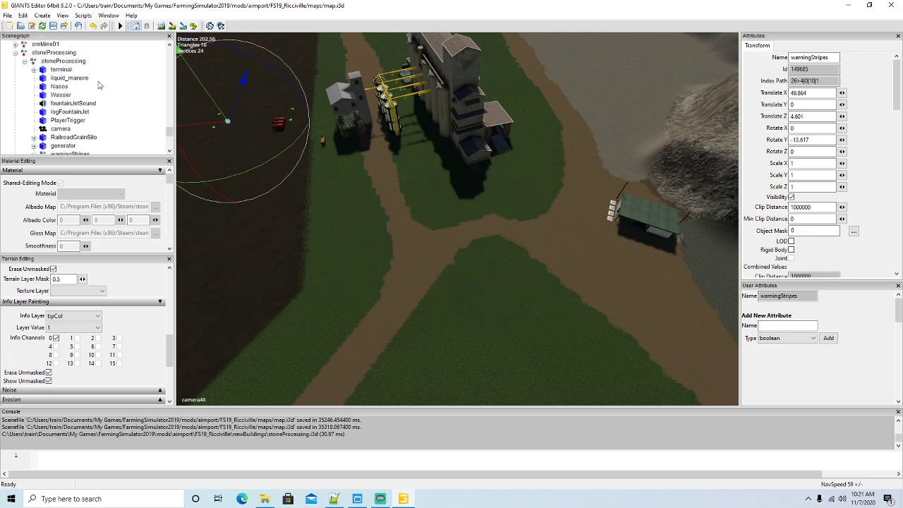
left_click(33, 96)
left_click(25, 96)
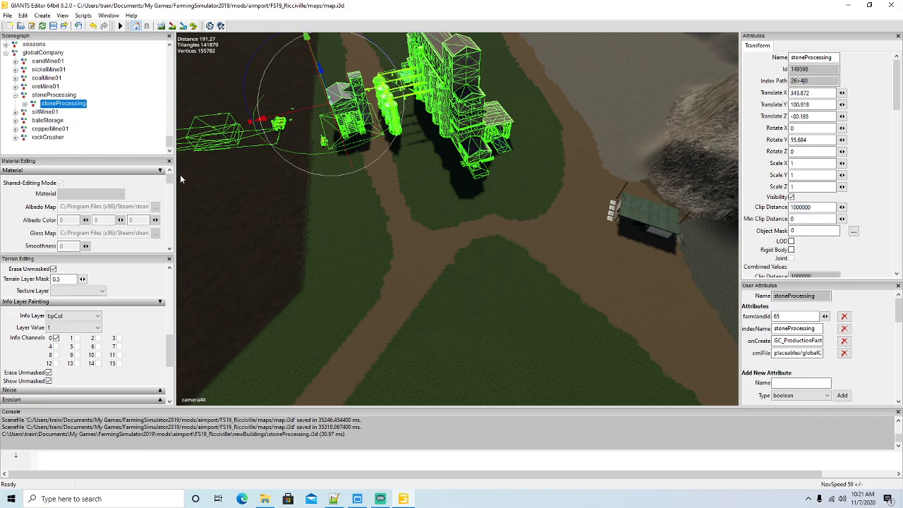
scroll(303, 231, "down", 5)
left_click_drag(303, 230, 498, 238, "alt")
scroll(330, 143, "up", 4)
scroll(296, 153, "up", 4)
scroll(498, 238, "down", 5)
scroll(555, 223, "down", 1)
left_click_drag(554, 217, 404, 309)
left_click_drag(447, 275, 514, 292)
scroll(382, 307, "up", 6)
scroll(504, 296, "down", 5)
scroll(455, 264, "up", 6)
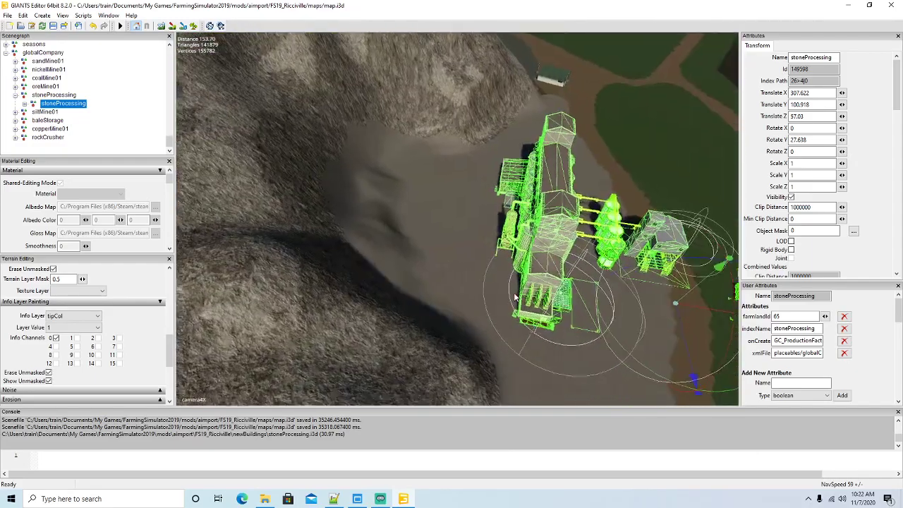
Step: Fine-tune the building in the pit to a Y rotation of about 30.9° and a position of about X 310.9, Z 54.5
scroll(514, 292, "down", 4)
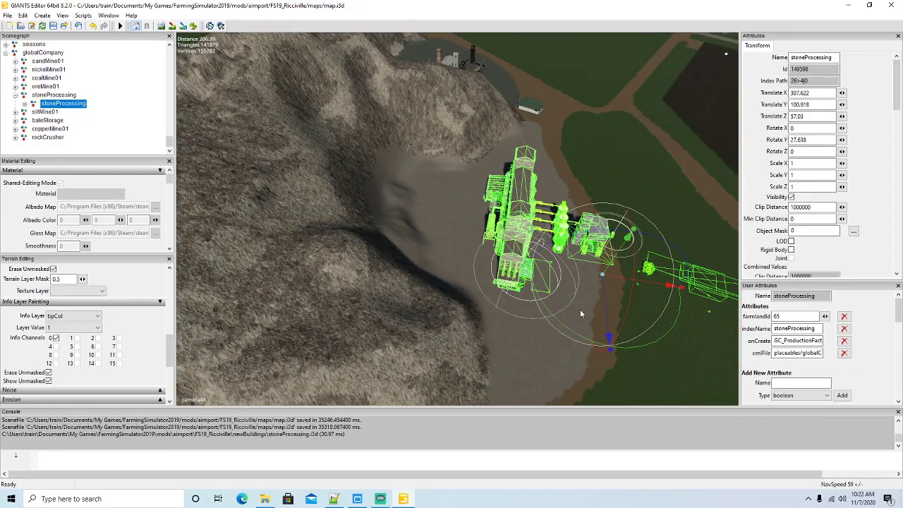
left_click_drag(646, 285, 644, 343)
scroll(553, 323, "up", 5)
left_click_drag(553, 323, 514, 265, "alt")
scroll(634, 270, "up", 6)
scroll(389, 257, "down", 5)
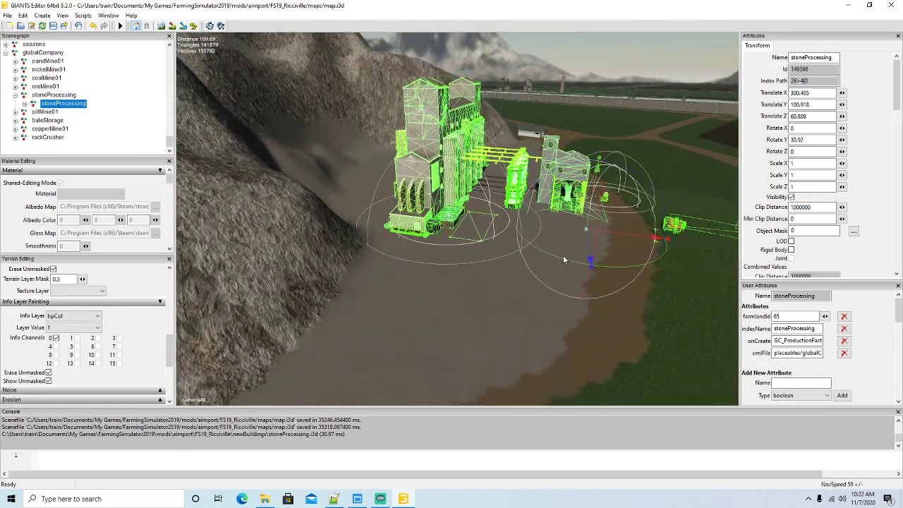
left_click_drag(629, 234, 670, 242)
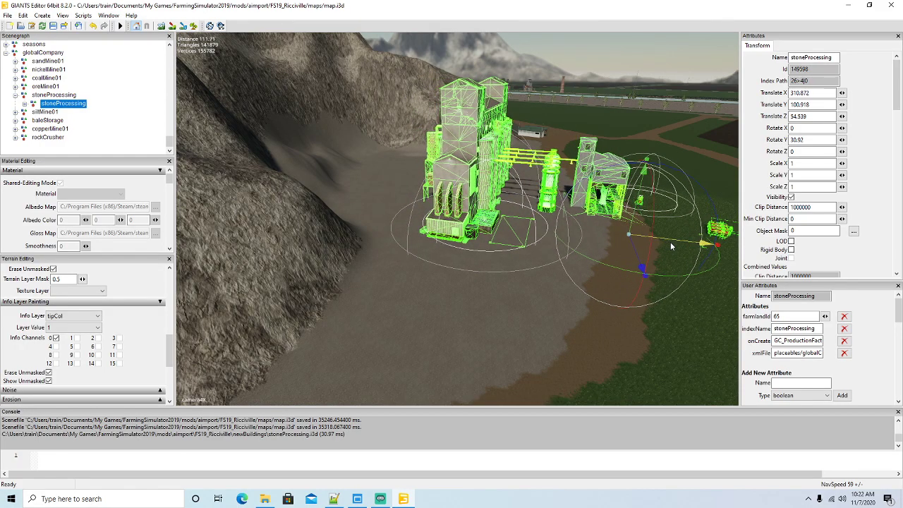
Step: Inspect the building from several sides to check its clearance from the cliffs and the road
scroll(507, 283, "up", 4)
left_click_drag(507, 284, 449, 291, "alt")
scroll(506, 311, "down", 8)
scroll(569, 268, "up", 4)
scroll(569, 268, "up", 4)
scroll(431, 316, "down", 8)
scroll(479, 294, "up", 5)
scroll(462, 315, "down", 3)
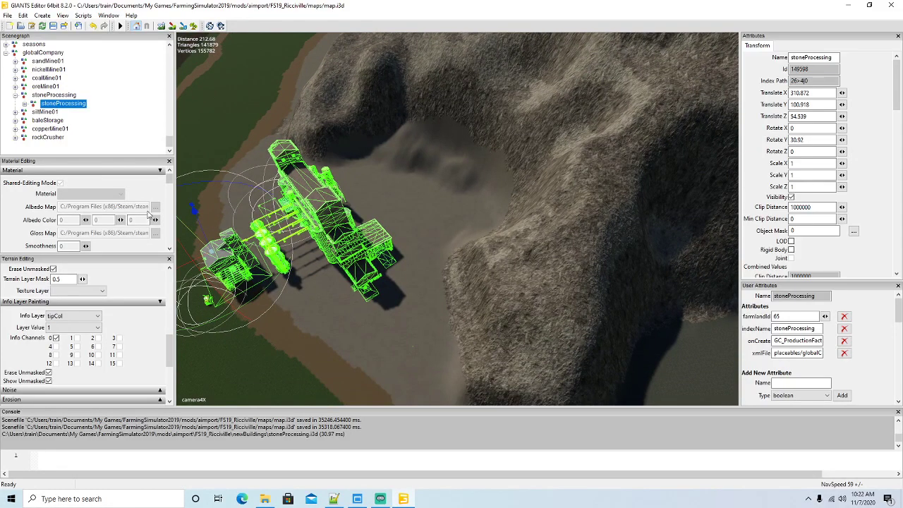
Step: Sculpt the terrain at the foot of the cliff behind the building to widen the pit floor
left_click(162, 27)
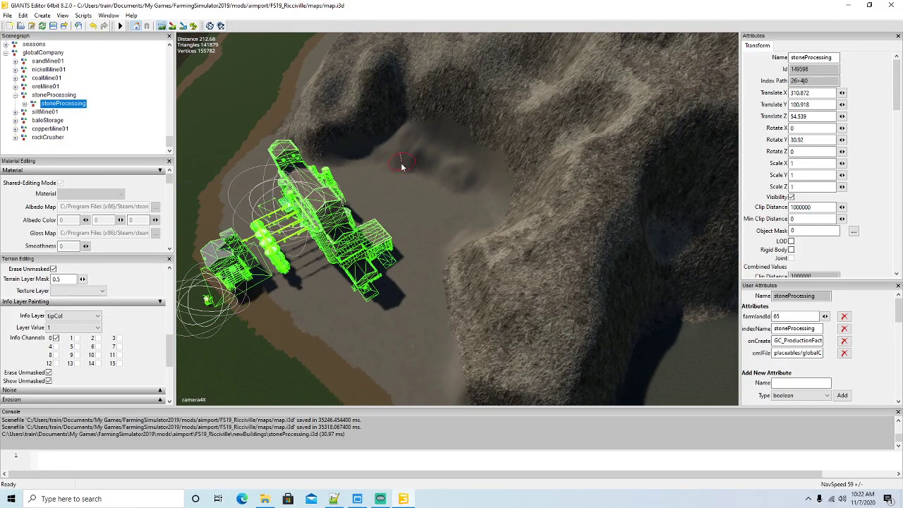
mouse_move(350, 154)
left_mouse_down()
mouse_move(427, 173)
mouse_move(494, 211)
mouse_move(367, 154)
mouse_move(401, 144)
mouse_move(493, 177)
mouse_move(374, 136)
mouse_move(462, 132)
mouse_move(497, 161)
mouse_move(379, 115)
mouse_move(354, 134)
mouse_move(374, 158)
mouse_move(363, 162)
mouse_move(476, 216)
mouse_move(365, 157)
mouse_move(358, 143)
mouse_move(516, 204)
mouse_move(477, 230)
mouse_move(523, 180)
mouse_move(467, 112)
mouse_move(419, 121)
mouse_move(378, 161)
mouse_move(438, 195)
left_mouse_up()
mouse_move(488, 218)
left_mouse_down()
mouse_move(463, 208)
mouse_move(435, 109)
mouse_move(462, 171)
left_mouse_up()
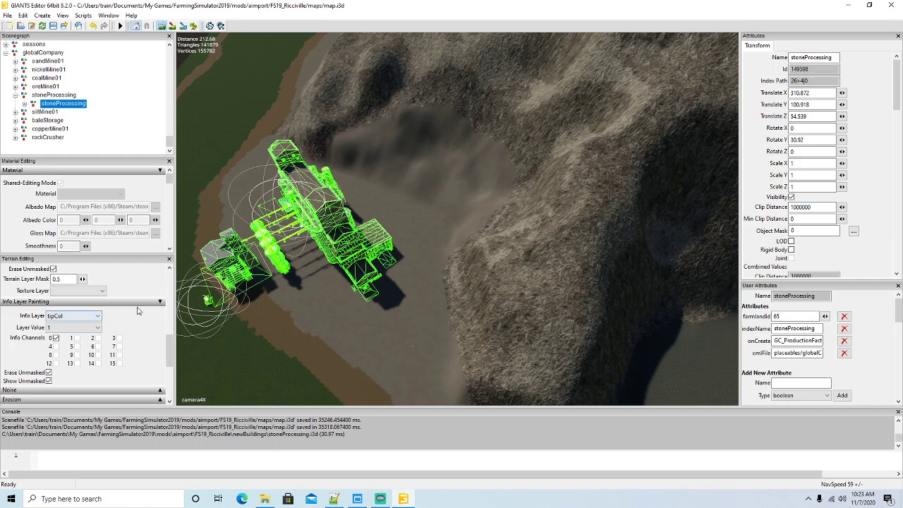
left_click_drag(169, 343, 169, 321)
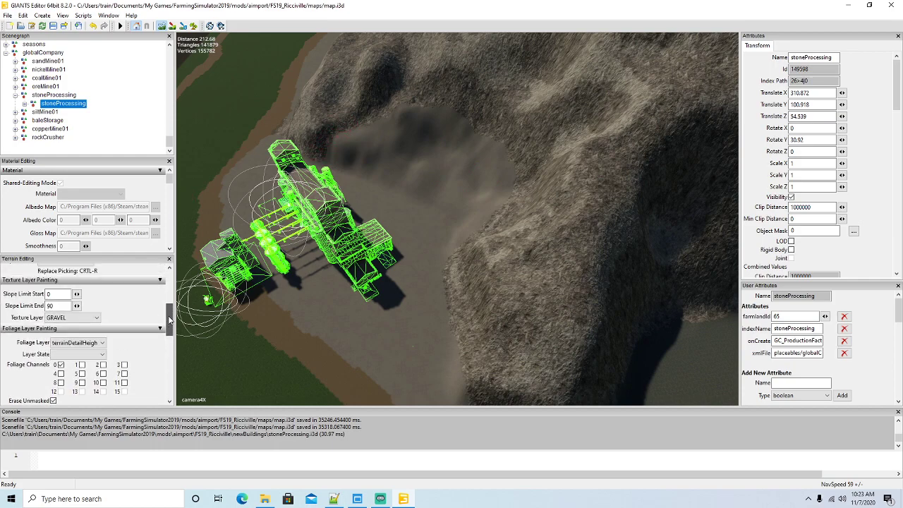
Step: Paint the freshly sculpted ground at the cliff foot behind the building with the mountain rock texture layer
left_click(71, 318)
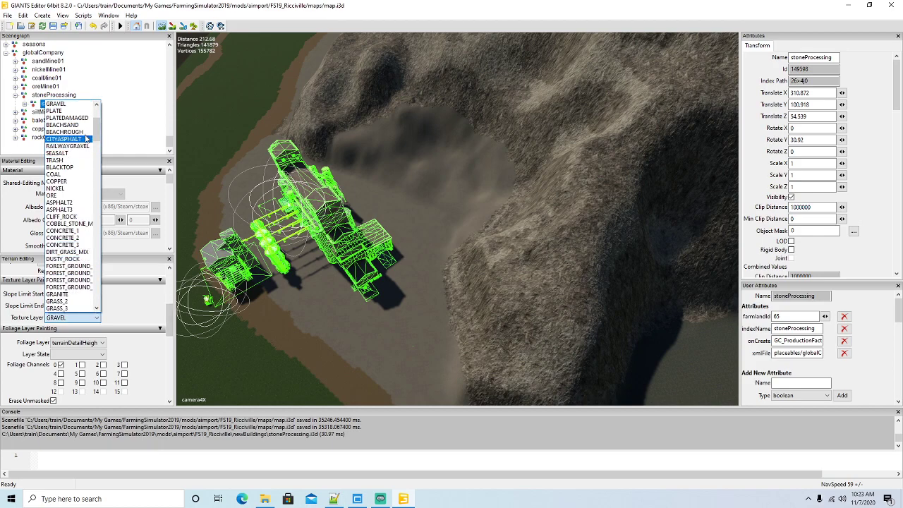
scroll(83, 191, "down", 3)
scroll(83, 194, "up", 5)
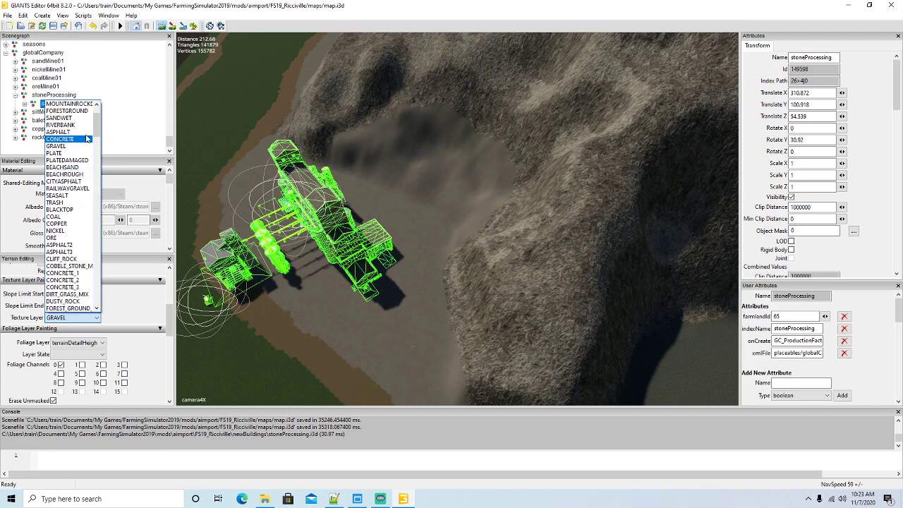
left_click(84, 103)
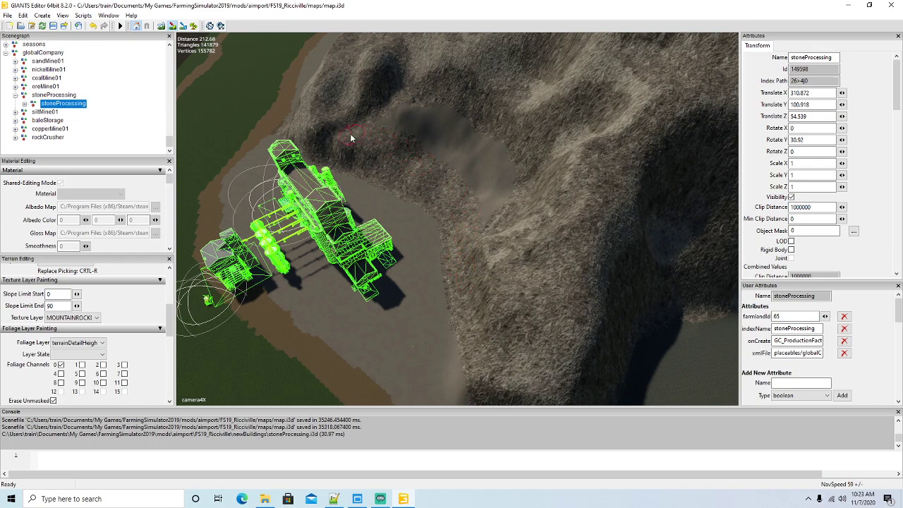
left_click_drag(393, 129, 513, 165)
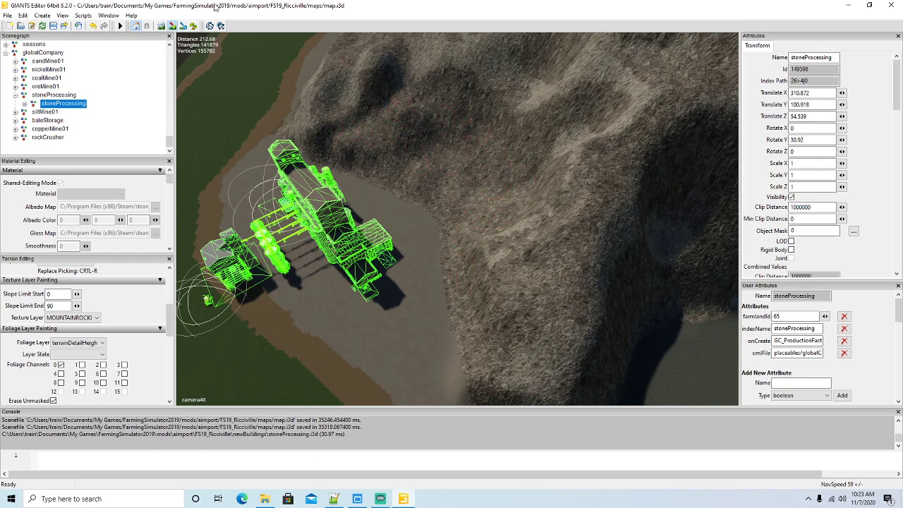
left_click(173, 26)
Step: Rotate the whole stoneProcessing building around Y to about 36.7° so it follows the pit
mouse_move(539, 234)
left_mouse_down("alt")
mouse_move(482, 274)
mouse_move(578, 243)
mouse_move(410, 202)
left_mouse_up("alt")
scroll(410, 203, "down", 8)
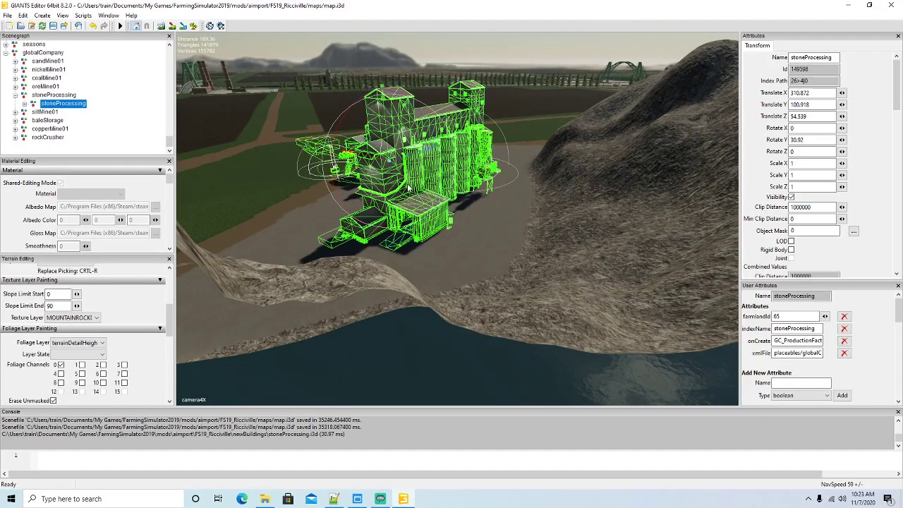
left_click_drag(408, 187, 372, 211)
scroll(373, 211, "up", 5)
left_click_drag(413, 234, 530, 259, "alt")
scroll(530, 259, "down", 5)
scroll(522, 262, "down", 5)
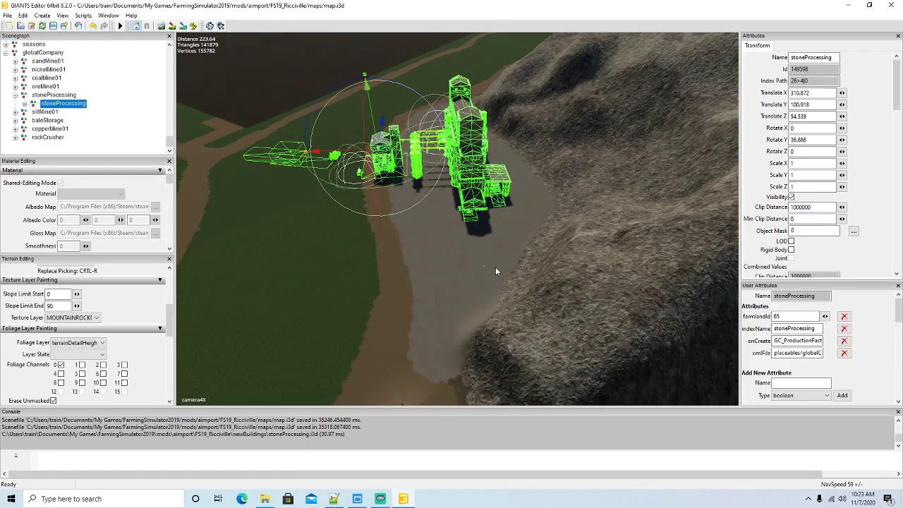
Step: Identify the tiny stray object on the pit floor beyond the building and collapse its smoke emitter node
left_click_drag(497, 271, 538, 321, "alt")
scroll(533, 261, "up", 2)
scroll(534, 259, "up", 3)
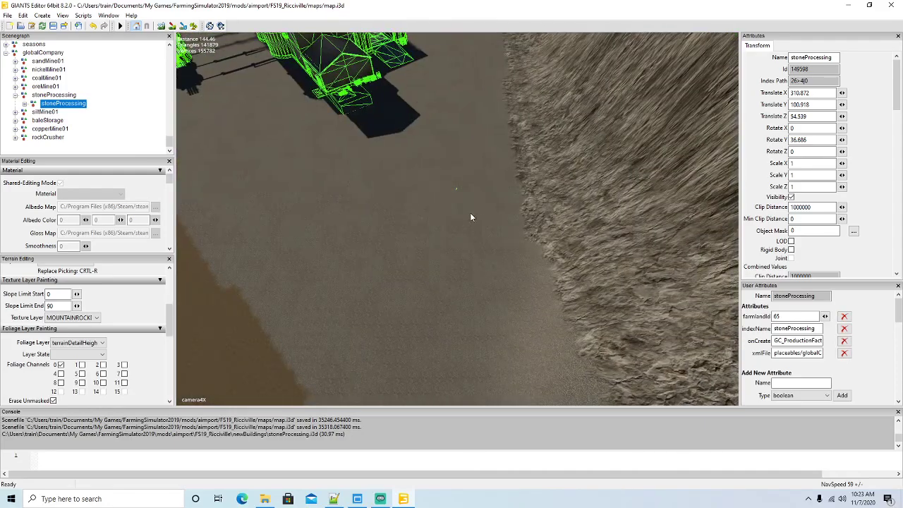
left_click(456, 188)
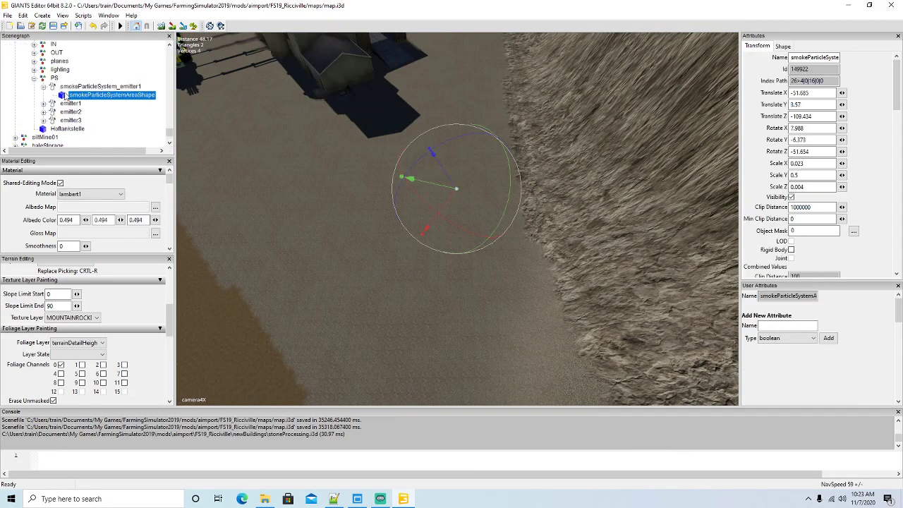
left_click(44, 87)
scroll(468, 288, "down", 3)
left_click_drag(469, 288, 419, 270, "alt")
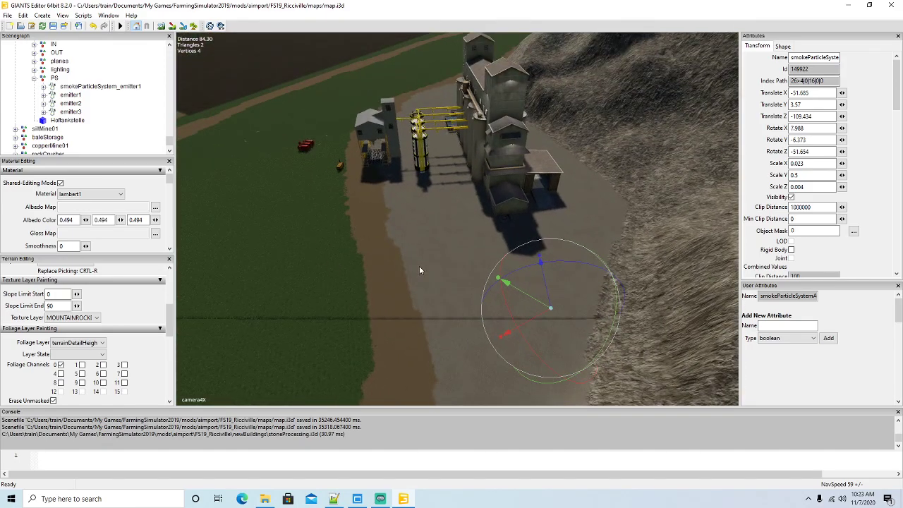
Step: Lower the whole stoneProcessing building to a Y position of about 100.85 so its legs meet the ground
left_click_drag(425, 272, 487, 240, "alt")
scroll(372, 225, "up", 6)
scroll(532, 291, "down", 5)
scroll(542, 304, "up", 5)
scroll(542, 304, "up", 5)
scroll(531, 276, "down", 5)
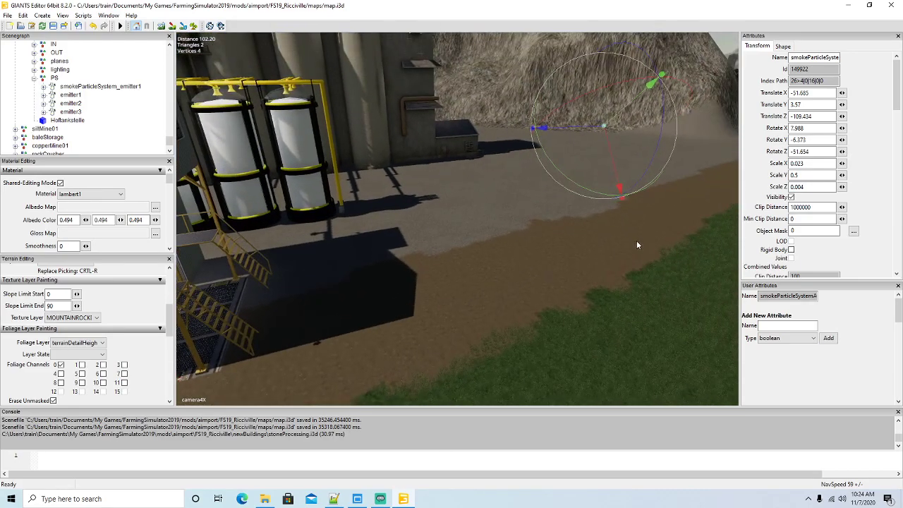
scroll(636, 241, "up", 3)
scroll(80, 96, "up", 4)
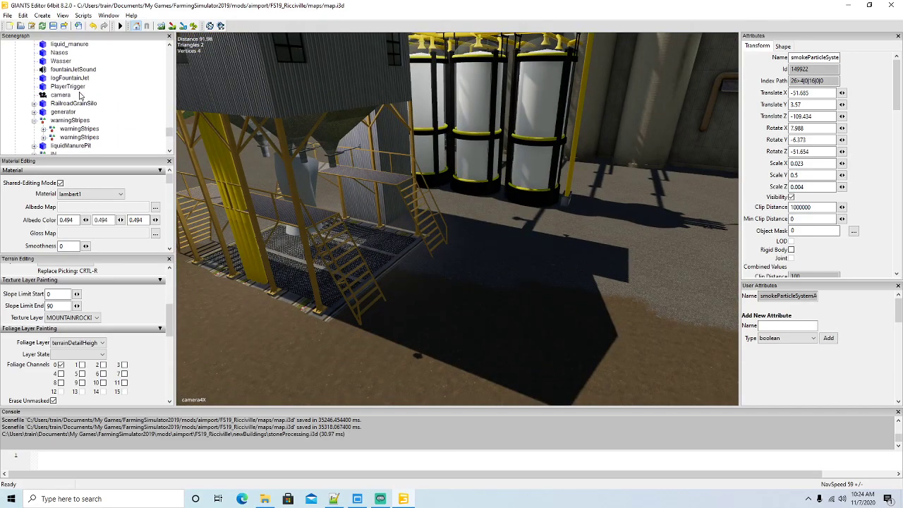
scroll(80, 96, "up", 2)
left_click(43, 87)
left_click_drag(434, 246, 288, 177, "alt")
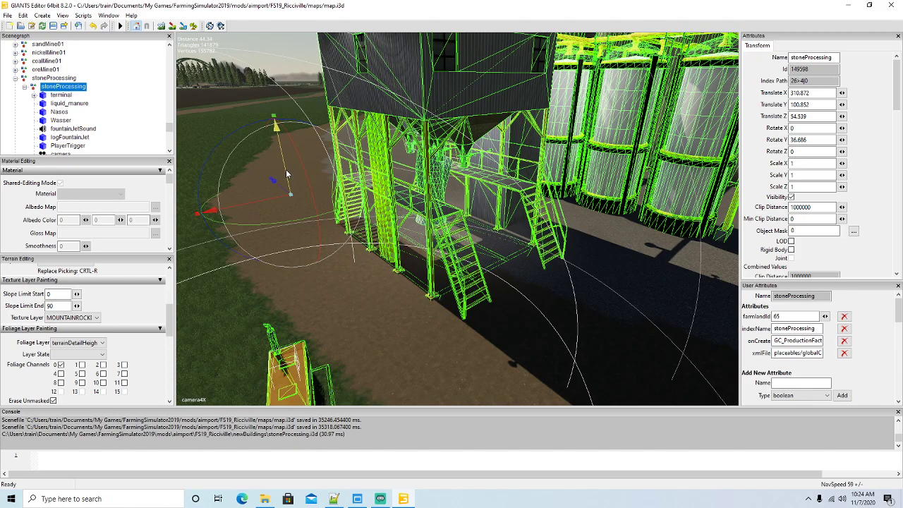
Step: Inspect the lowered building from the road side and the far end to check how it sits in the pit
scroll(323, 213, "down", 5)
left_click_drag(324, 214, 361, 225, "alt")
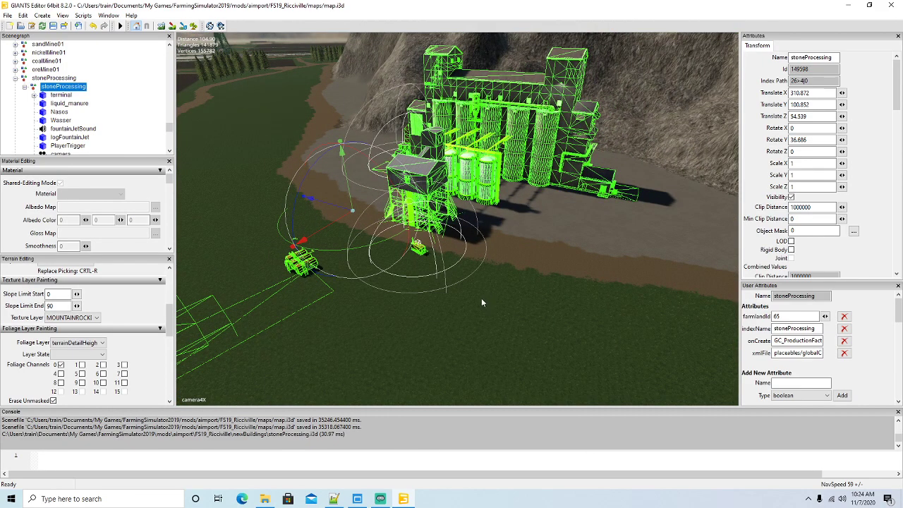
mouse_move(481, 302)
left_mouse_down("alt")
mouse_move(505, 301)
mouse_move(493, 305)
left_mouse_up("alt")
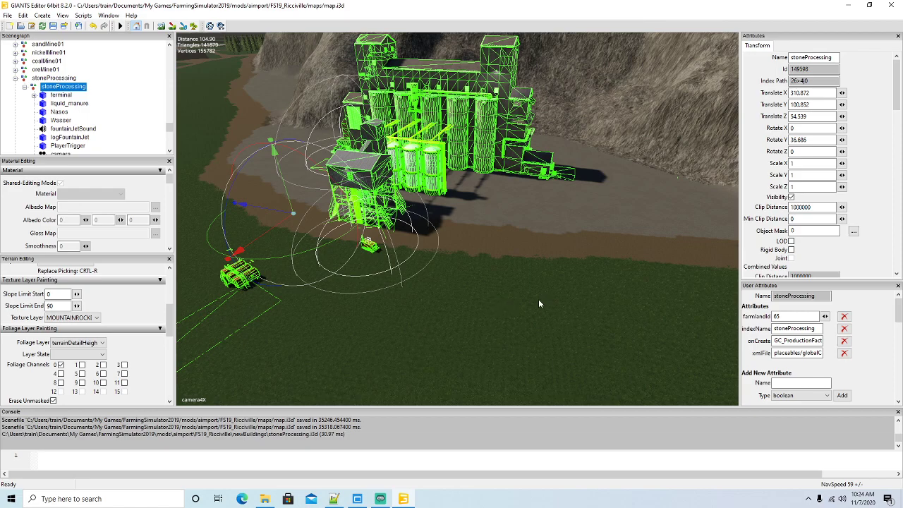
left_click_drag(533, 306, 671, 287, "alt")
scroll(464, 247, "up", 5)
scroll(670, 287, "down", 3)
left_click_drag(553, 294, 561, 294, "alt")
scroll(560, 297, "up", 3)
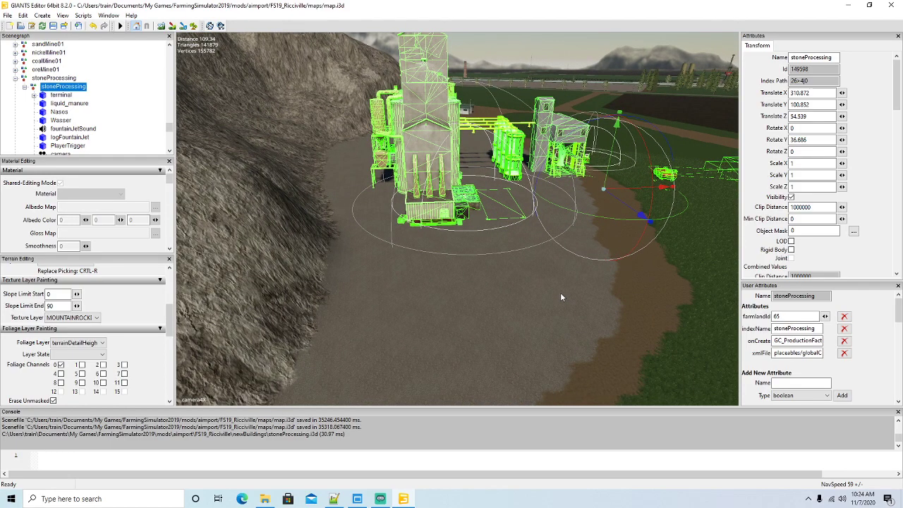
scroll(570, 287, "up", 5)
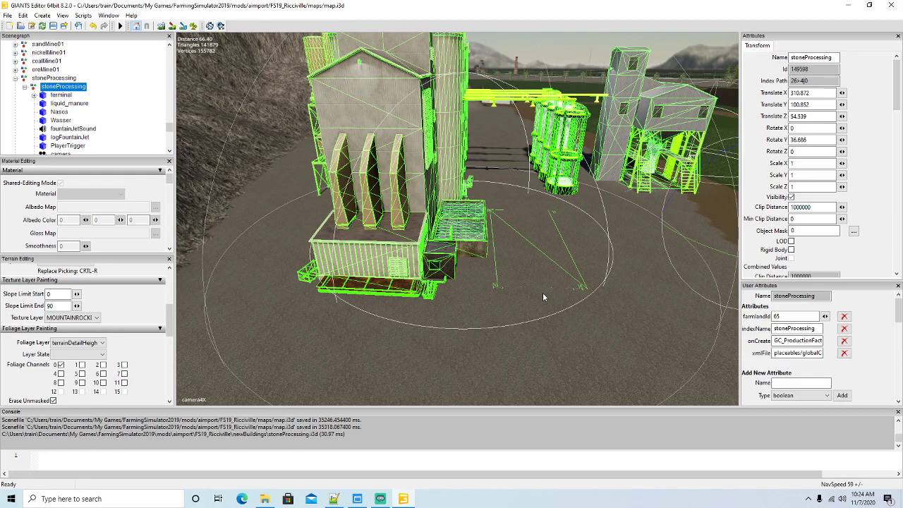
Step: Raise the exactFillRootNode2 trigger beside the water basin to about Y -0.73 and shift it to about X -35.1, Z 11.9
scroll(542, 292, "up", 2)
left_click(515, 257)
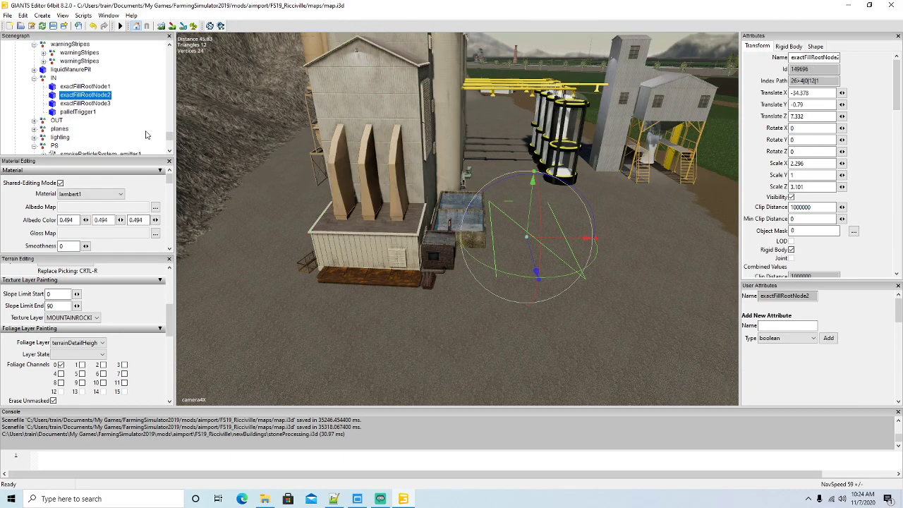
left_click_drag(321, 264, 365, 279, "alt")
scroll(365, 279, "up", 3)
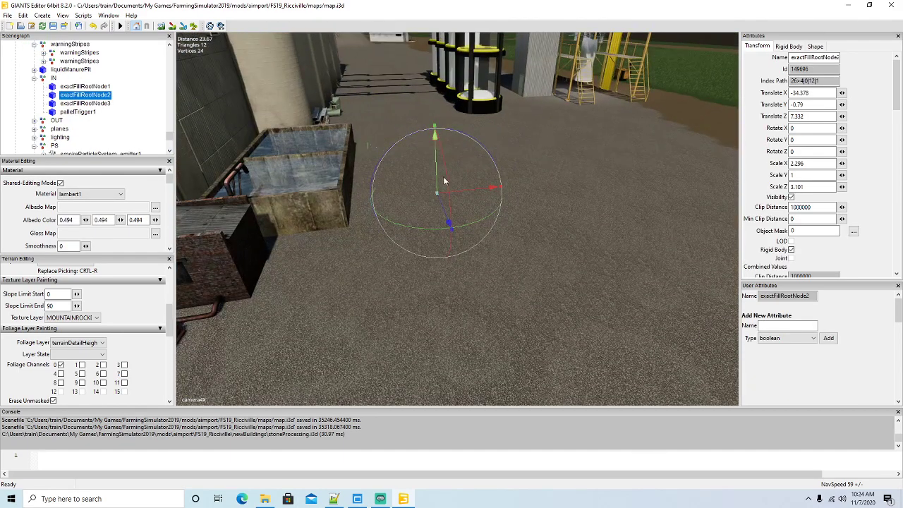
left_click_drag(437, 172, 437, 171)
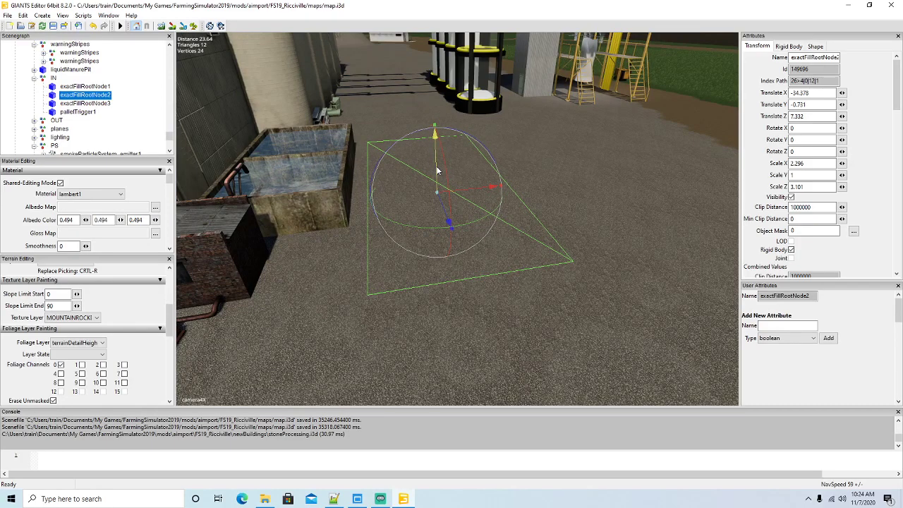
scroll(437, 171, "down", 8)
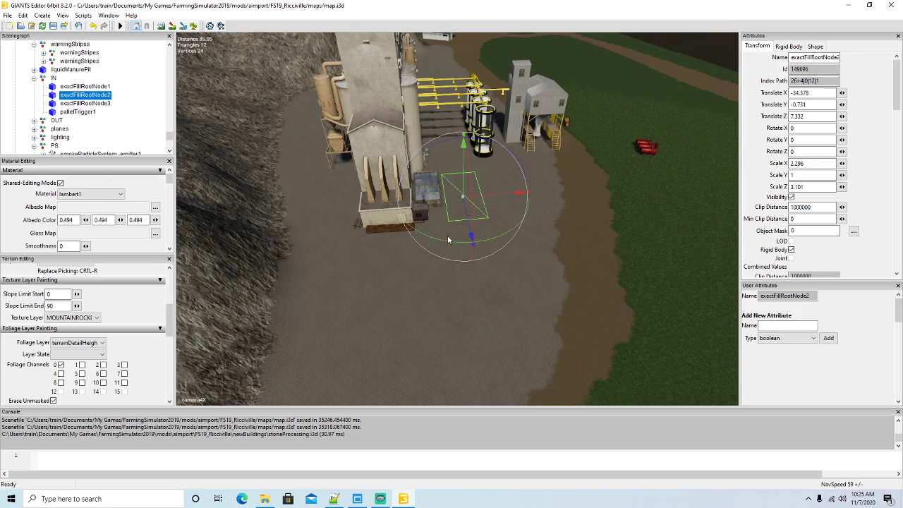
scroll(446, 277, "up", 3)
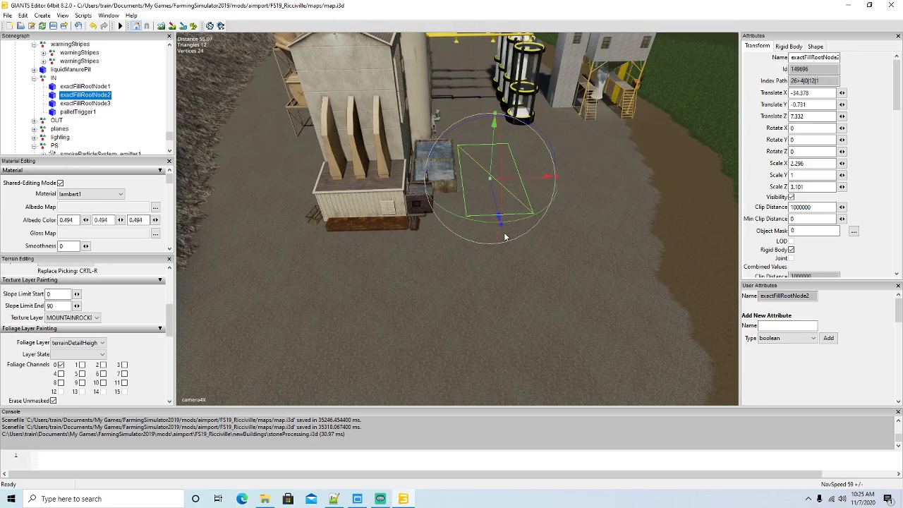
left_click_drag(531, 179, 490, 221)
scroll(494, 232, "down", 3)
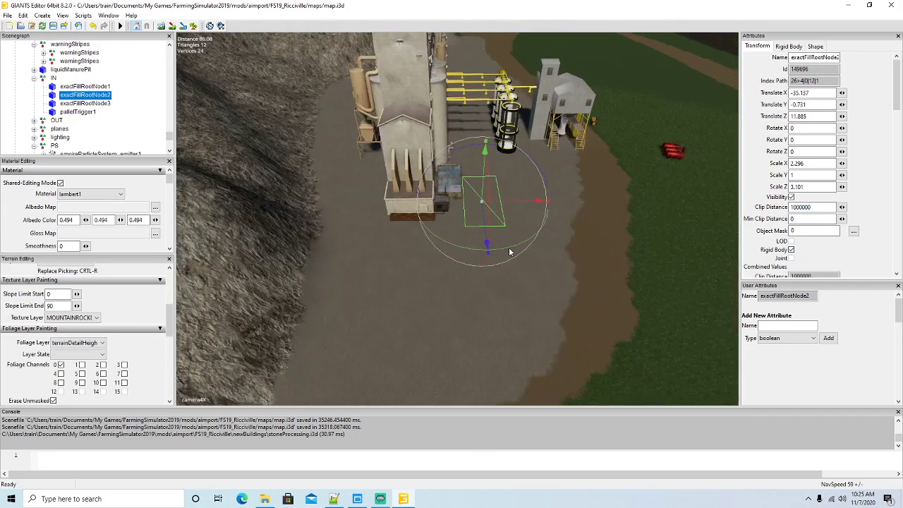
Step: Move the red Hoftankstelle fuel tanks from the field to the building's end, about X -51.6, Z 24.1, rotated about 0.7° around Y
left_click(673, 156)
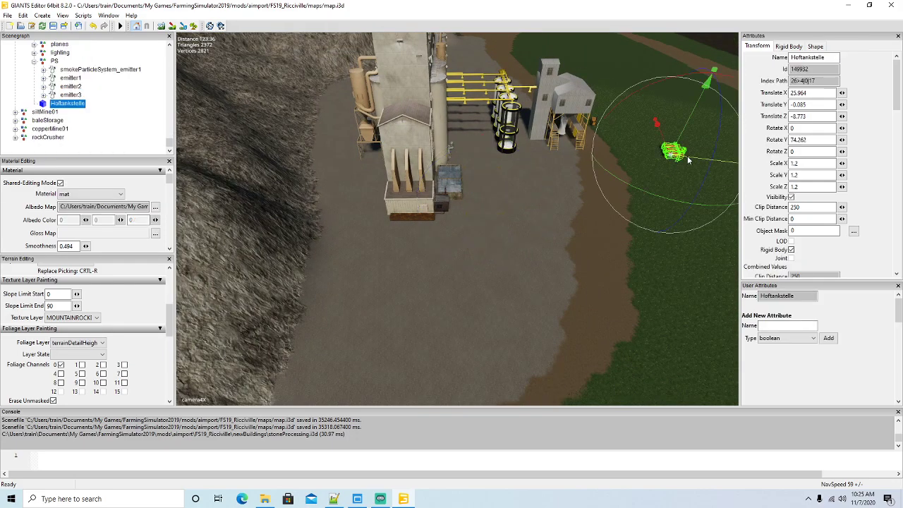
left_click_drag(686, 156, 492, 164)
left_click_drag(493, 110, 369, 312)
scroll(431, 330, "up", 4)
left_click_drag(431, 319, 415, 298)
scroll(584, 324, "up", 5)
mouse_move(583, 325)
left_mouse_down("alt")
mouse_move(621, 317)
mouse_move(489, 326)
mouse_move(538, 284)
mouse_move(578, 301)
mouse_move(576, 288)
mouse_move(536, 266)
mouse_move(628, 301)
mouse_move(480, 301)
mouse_move(534, 298)
mouse_move(521, 302)
left_mouse_up("alt")
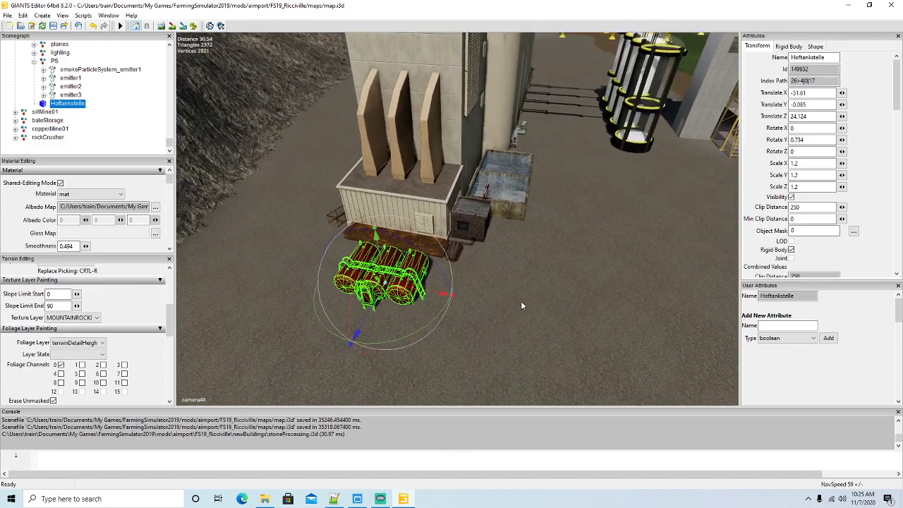
Step: Fine-tune the Hoftankstelle tanks in front of the annex to about X -48.1, Z 23.2
scroll(520, 305, "up", 5)
key("f")
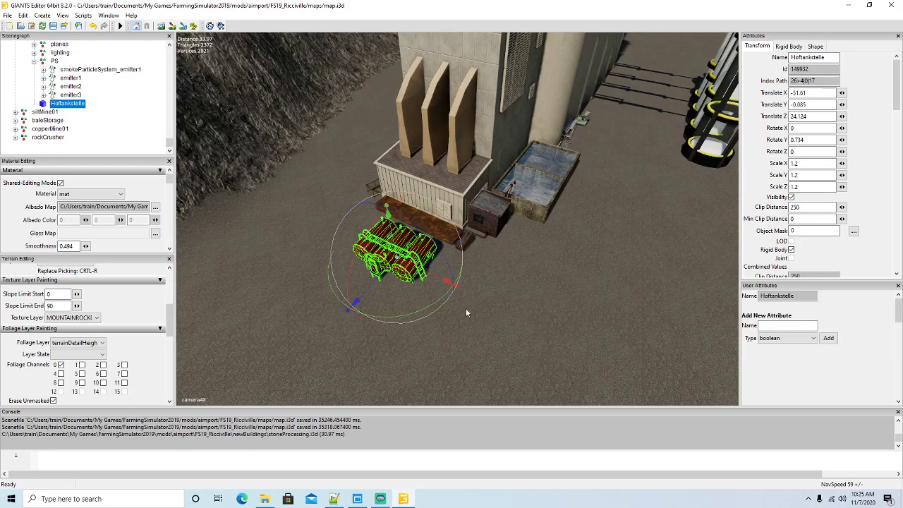
left_click_drag(510, 311, 496, 313, "alt")
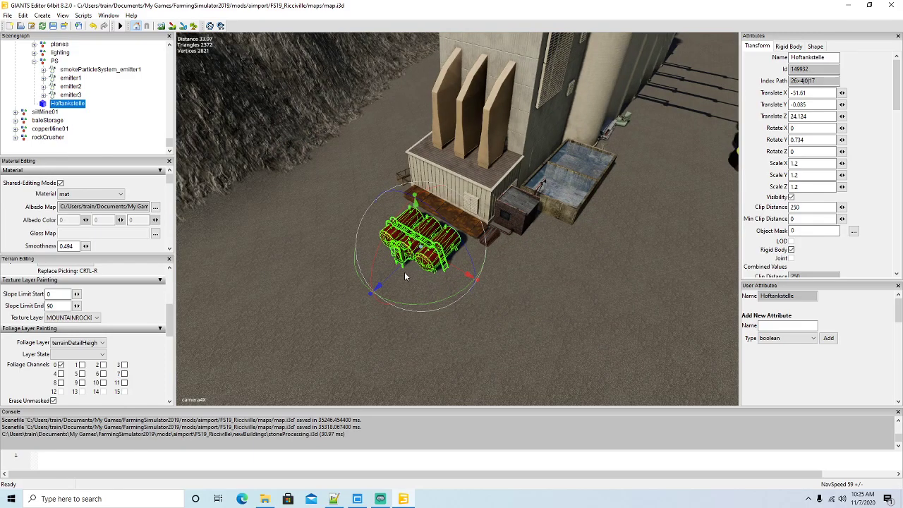
left_click_drag(378, 287, 385, 281)
mouse_move(458, 271)
left_mouse_down()
mouse_move(475, 277)
mouse_move(454, 268)
left_mouse_up()
scroll(521, 308, "down", 6)
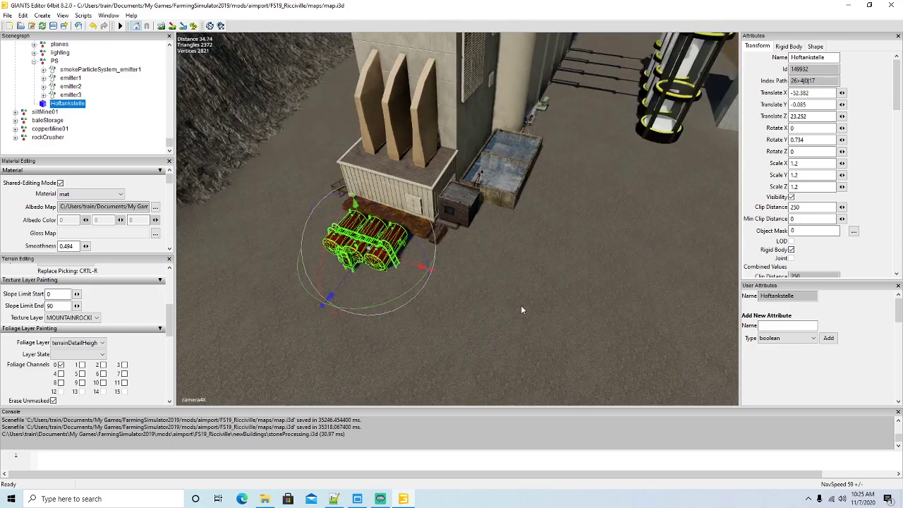
left_click_drag(521, 308, 555, 305, "alt")
scroll(441, 292, "up", 5)
scroll(555, 305, "up", 5)
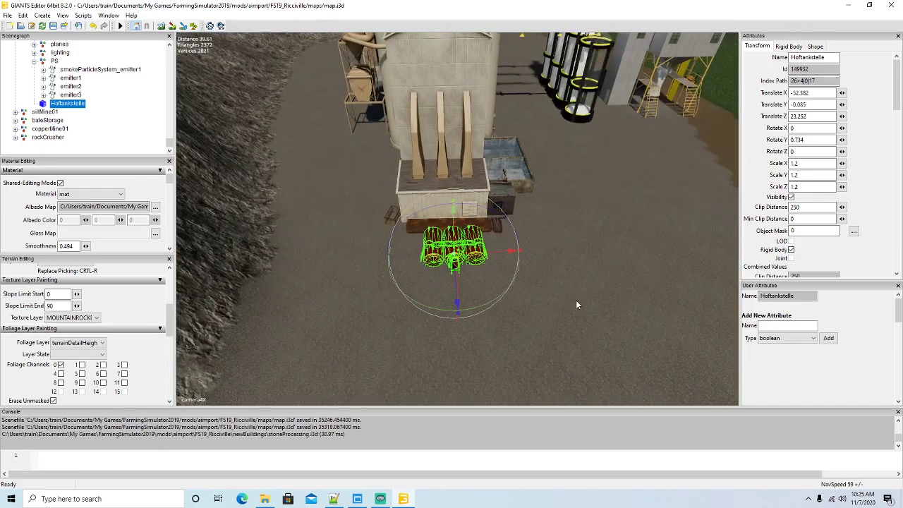
left_click_drag(510, 255, 540, 257)
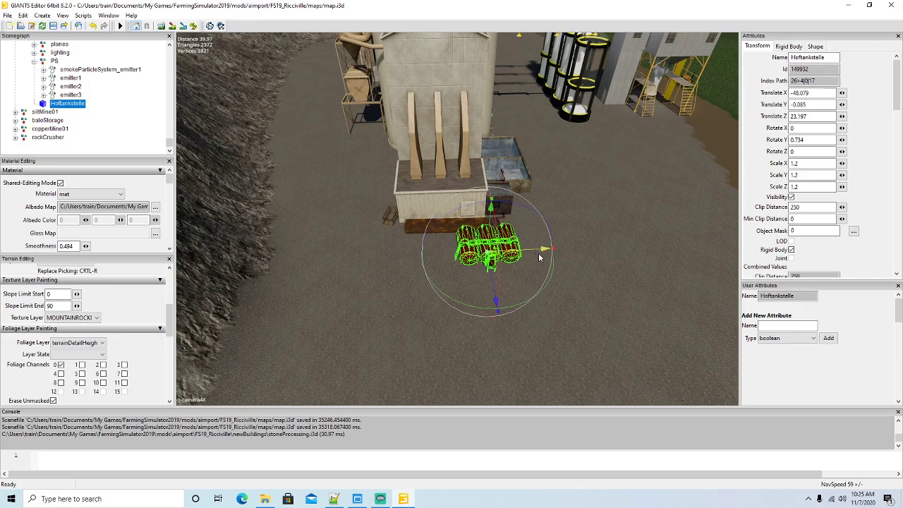
Step: Select the exactFillRootNode2 trigger again and check its clearance from the red fuel tanks
scroll(538, 253, "down", 5)
left_click(520, 212)
scroll(541, 258, "down", 4)
scroll(545, 258, "up", 2)
scroll(544, 261, "up", 2)
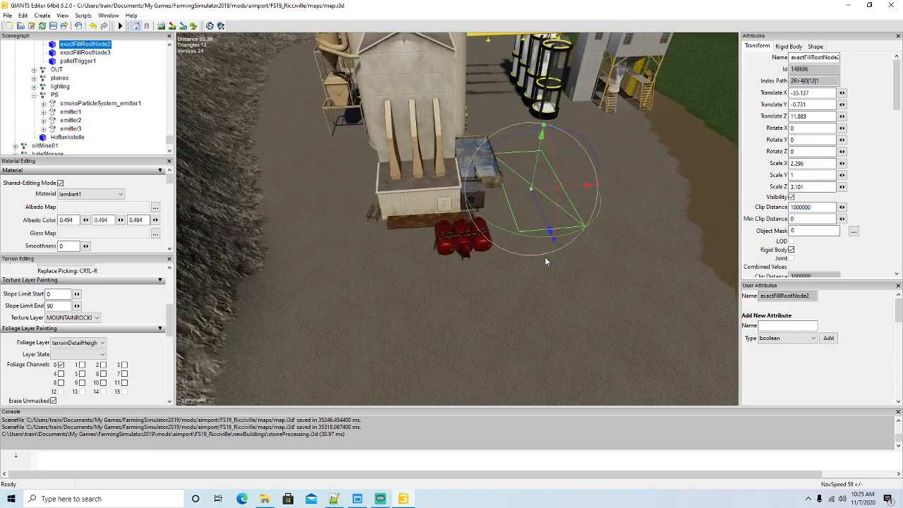
scroll(559, 273, "down", 4)
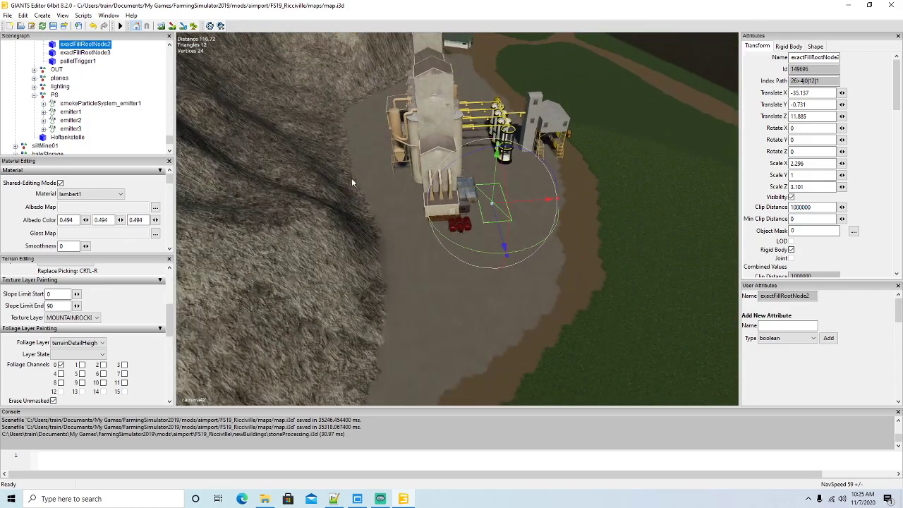
Step: Move the generator from beside the far loading building to open ground near the red fuel tanks, about X -57.9, Z 27.0
left_click(50, 137)
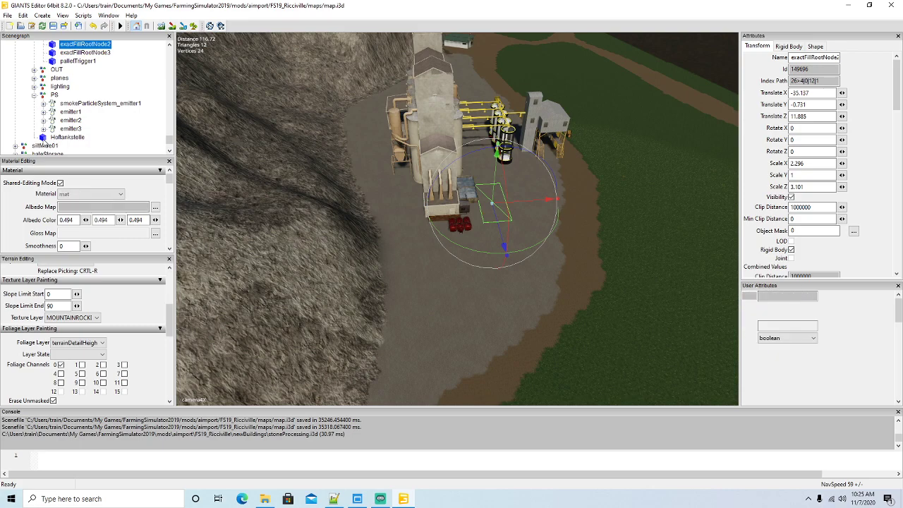
left_click(35, 96)
scroll(76, 101, "up", 2)
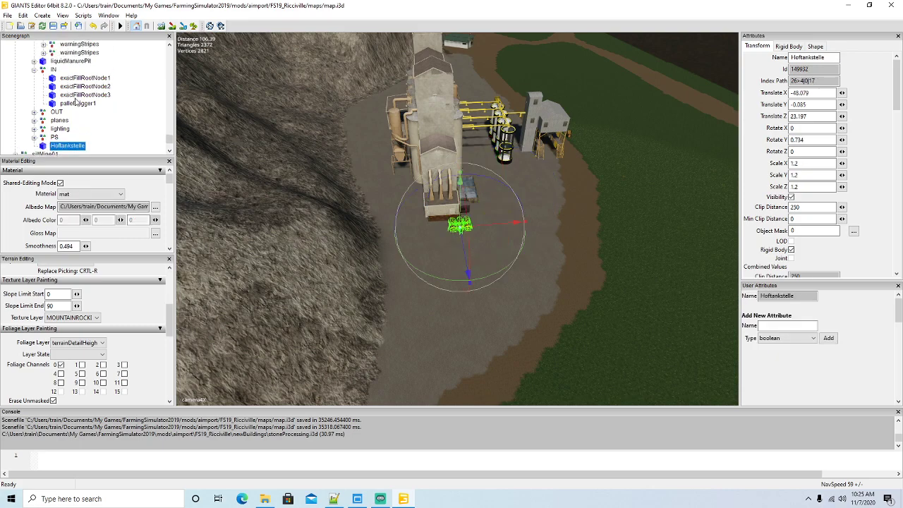
left_click(34, 71)
scroll(39, 79, "up", 2)
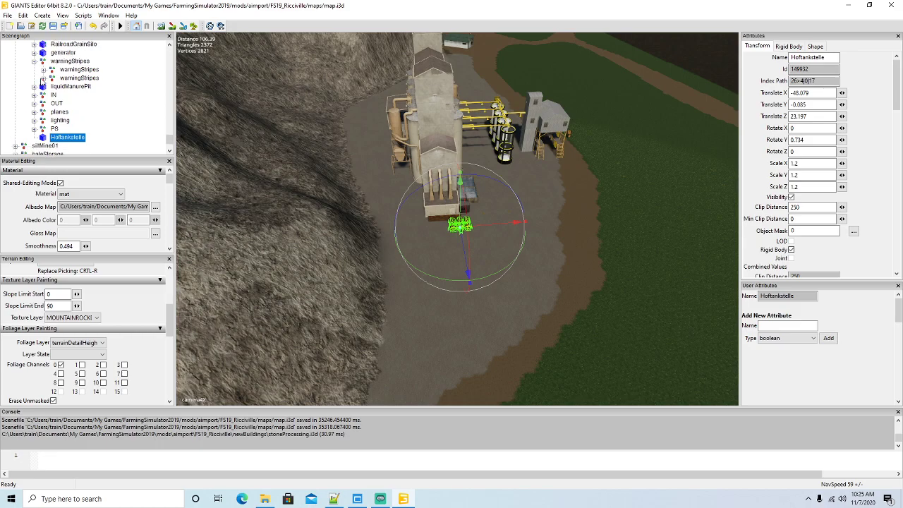
left_click(44, 79)
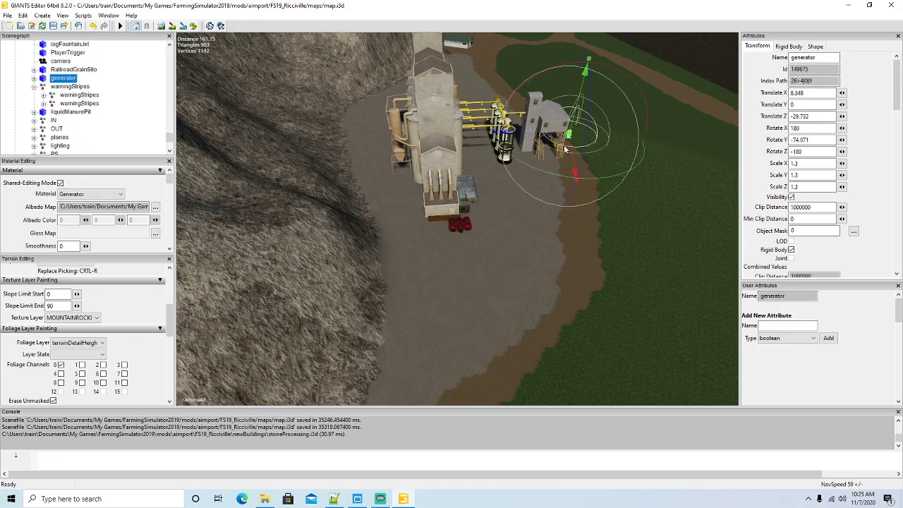
left_click_drag(575, 184, 438, 286)
left_click_drag(458, 297, 533, 309, "alt")
scroll(503, 315, "up", 3)
scroll(529, 305, "up", 5)
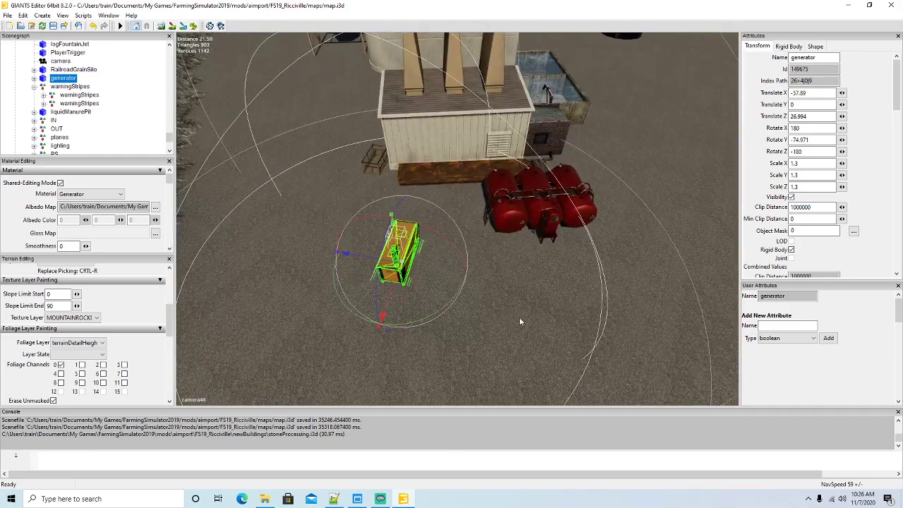
Step: Rotate the generator to about 4.5° around Y and move it beside the fuel tanks, about X -55.0, Z 22.9
left_click_drag(449, 307, 374, 286)
left_click_drag(411, 215, 434, 170)
left_click_drag(377, 221, 572, 244)
scroll(335, 214, "up", 4)
scroll(539, 256, "down", 5)
scroll(531, 247, "up", 4)
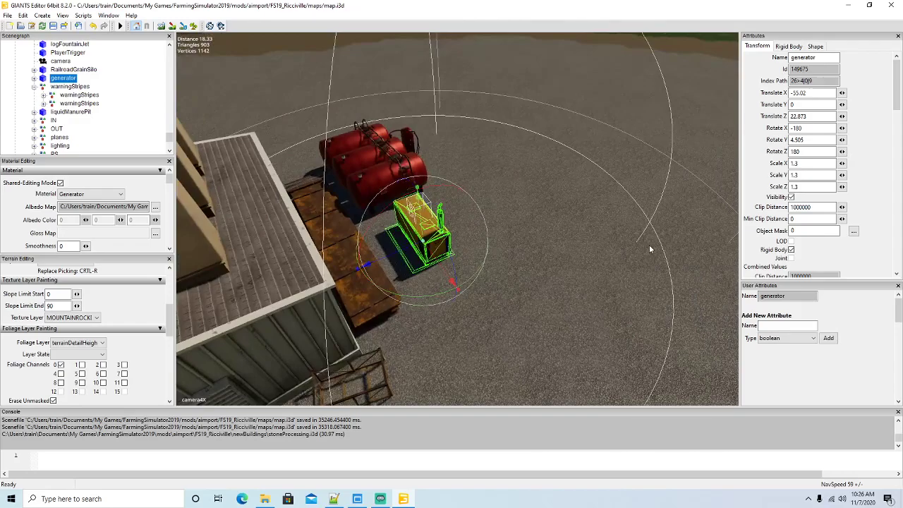
scroll(572, 244, "down", 3)
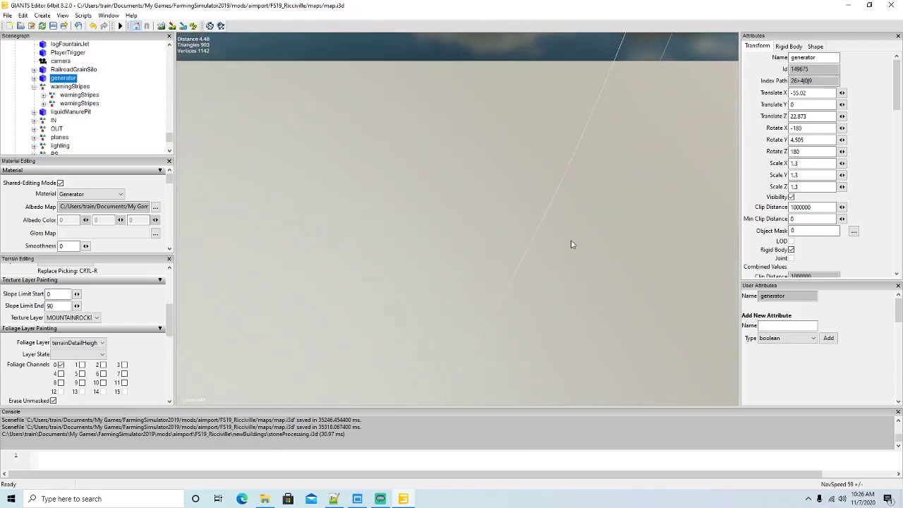
scroll(572, 245, "up", 3)
Step: Delete the metalSheetPile and oldMetalPile03 props along the annex wall
left_click(324, 241)
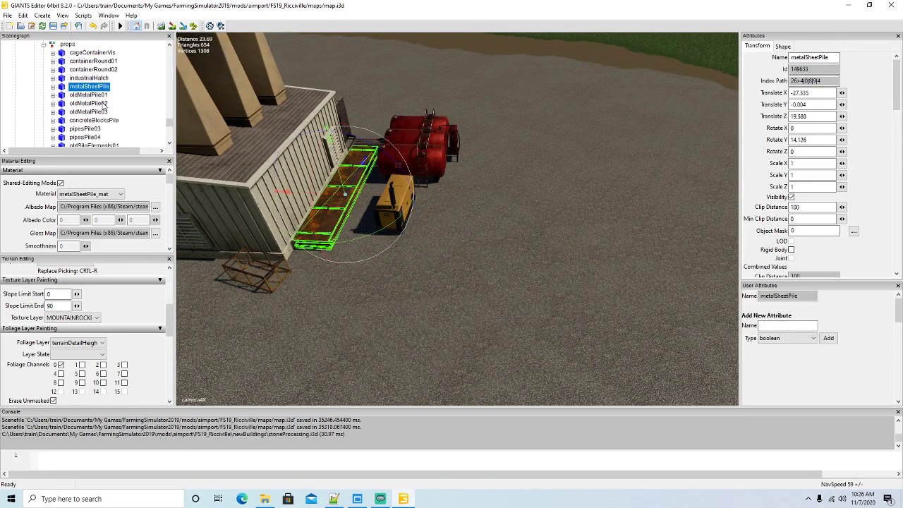
key("Delete")
left_click(366, 149)
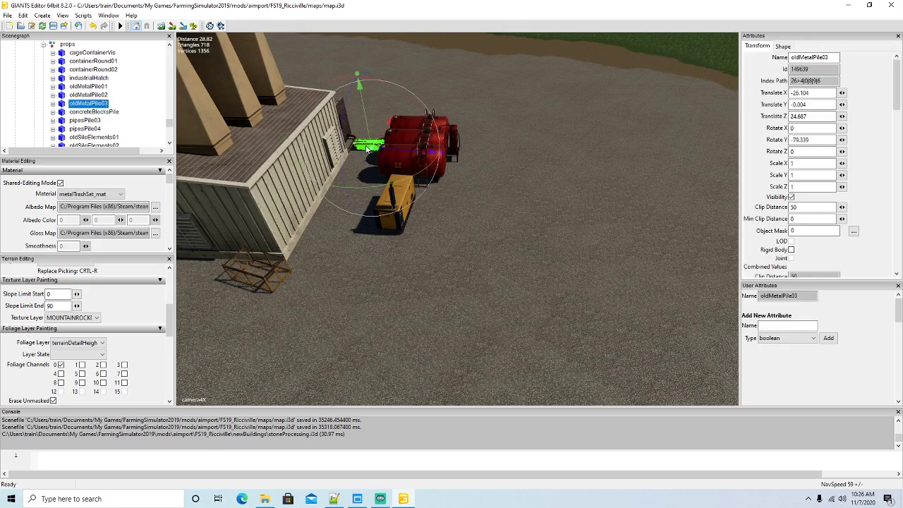
key("Delete")
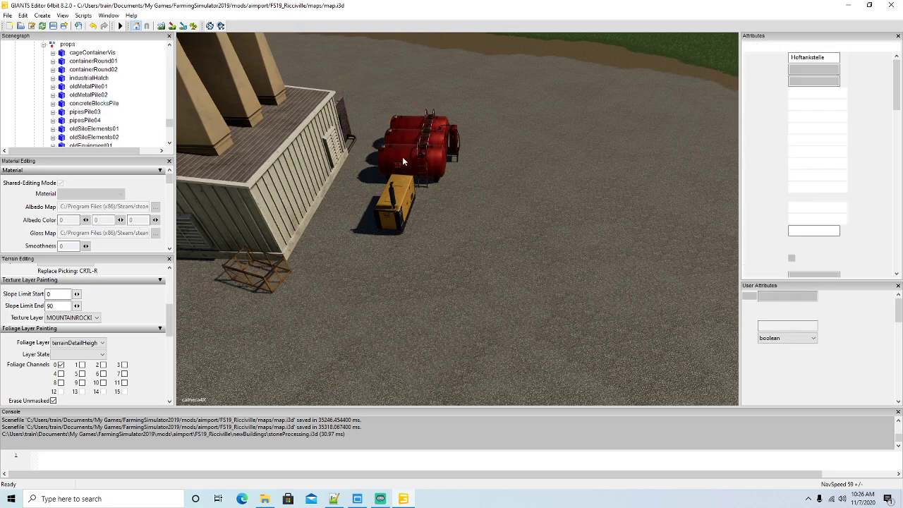
Step: Move the Hoftankstelle fuel tanks closer to the annex wall, about X -47.7, Z 20.0
left_click(402, 157)
left_click_drag(453, 169, 408, 165)
left_click_drag(409, 231, 400, 178, "alt")
key("f")
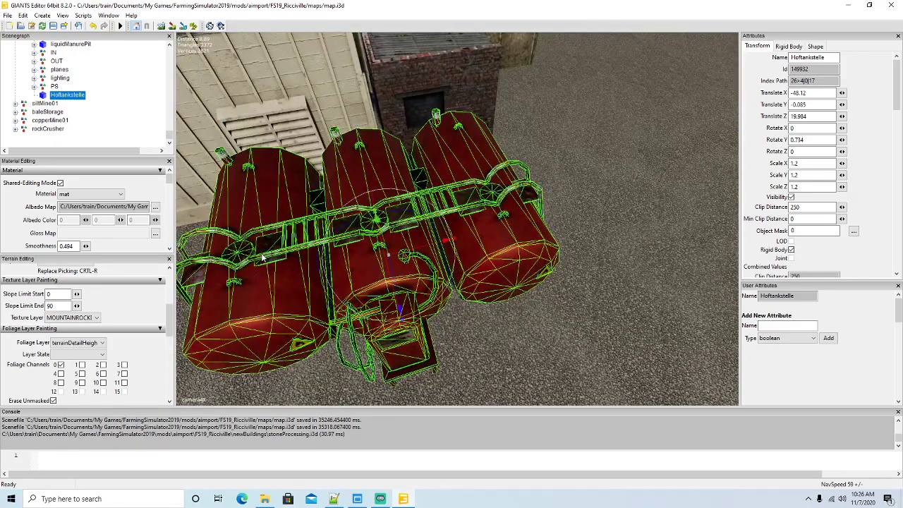
scroll(260, 254, "down", 5)
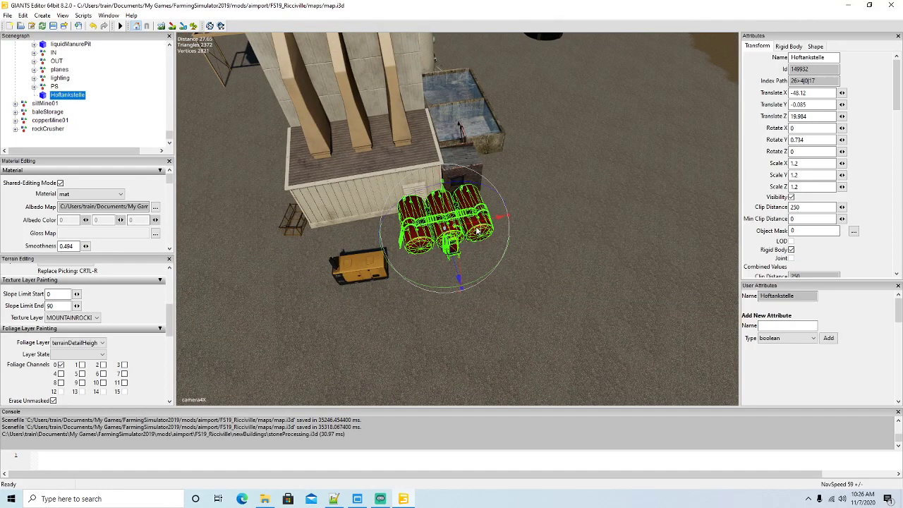
left_click_drag(475, 226, 480, 227)
scroll(88, 99, "up", 4)
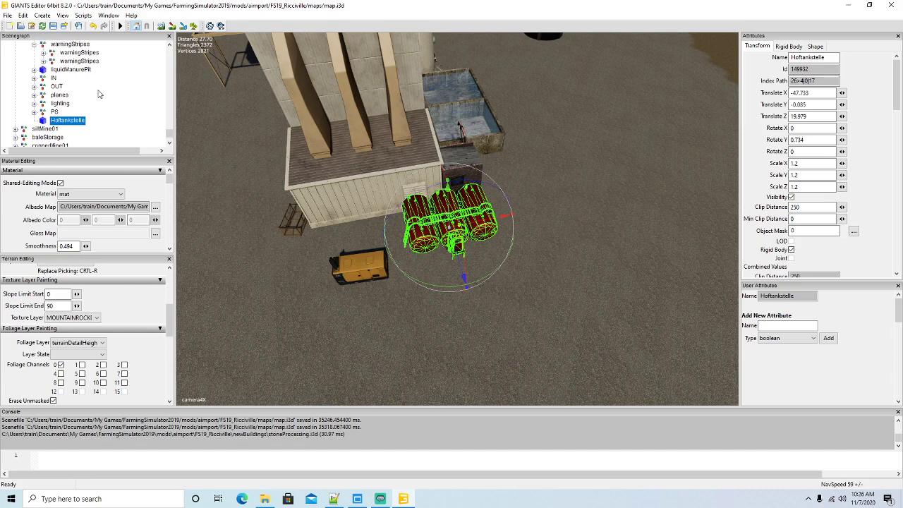
Step: Move the generator closer to the annex wall, about X -54.8, Z 20.1
scroll(99, 94, "up", 1)
left_click(63, 111)
left_click_drag(365, 226, 365, 194)
left_click_drag(423, 276, 343, 273, "alt")
scroll(342, 273, "up", 5)
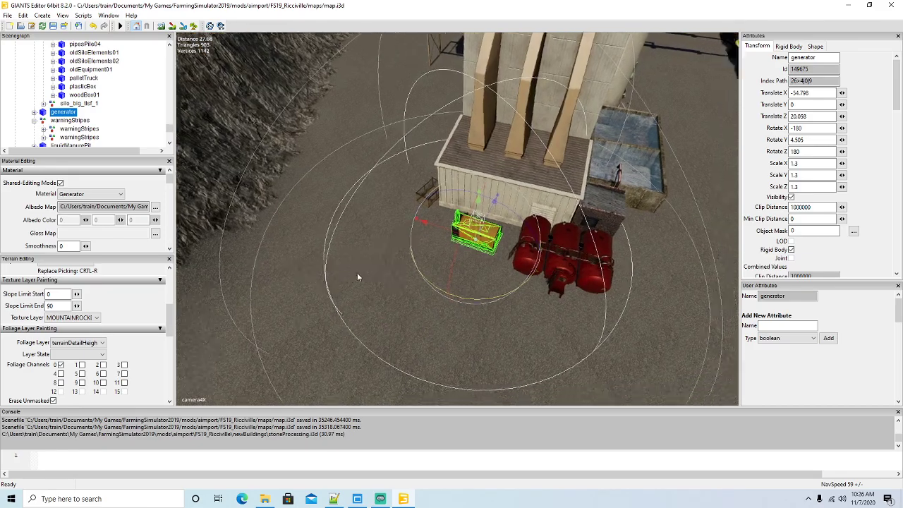
Step: Align the generator with the annex wall at about -1.9° around Y and fine-tune it to about X -55.3, Z 19.3
left_click_drag(539, 263, 558, 206)
left_click_drag(516, 301, 523, 303)
left_click_drag(539, 261, 455, 261)
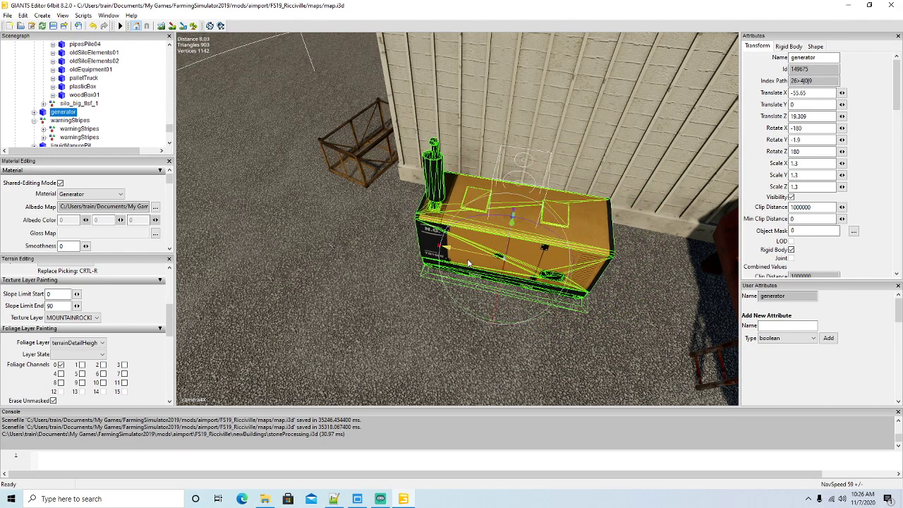
scroll(501, 303, "down", 10)
scroll(492, 302, "up", 3)
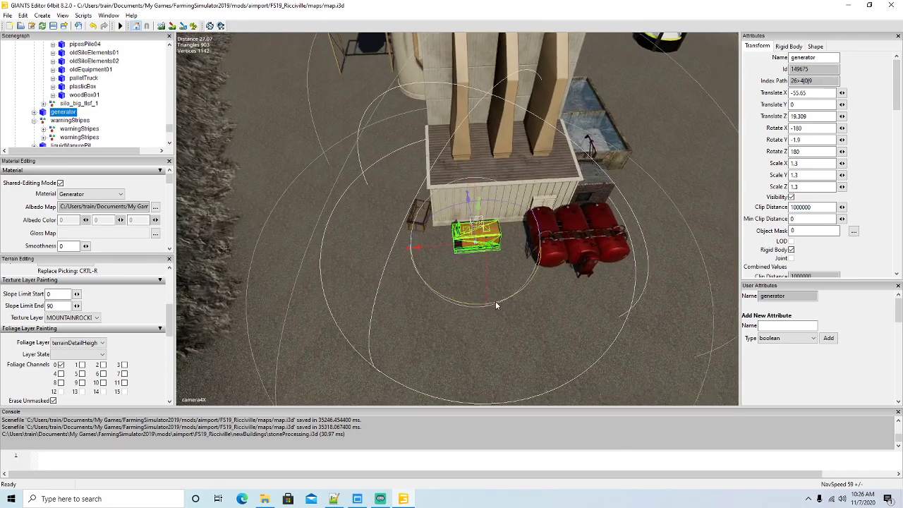
left_click_drag(451, 246, 459, 246)
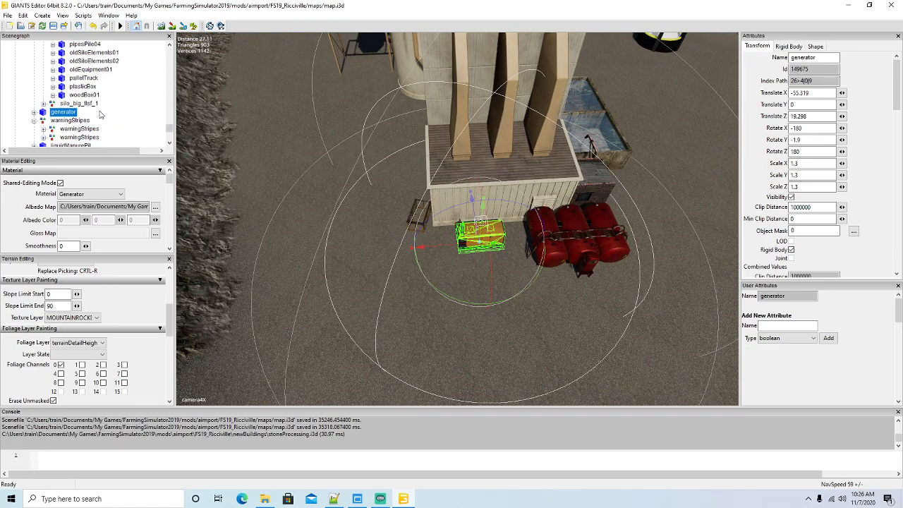
Step: Locate smokeParticleSystem_emitter1 from the PS group and its smokeParticleSystemAreaShape in the scene
scroll(99, 112, "down", 3)
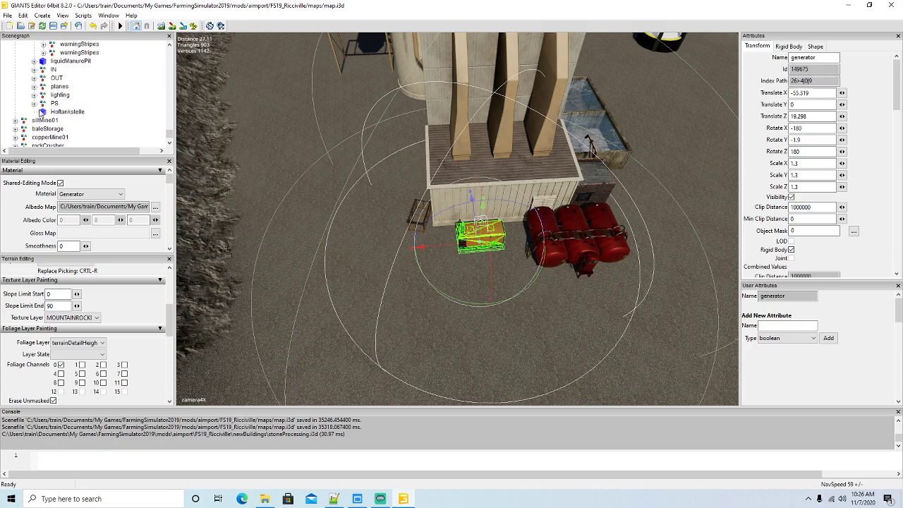
left_click(35, 105)
left_click(56, 114)
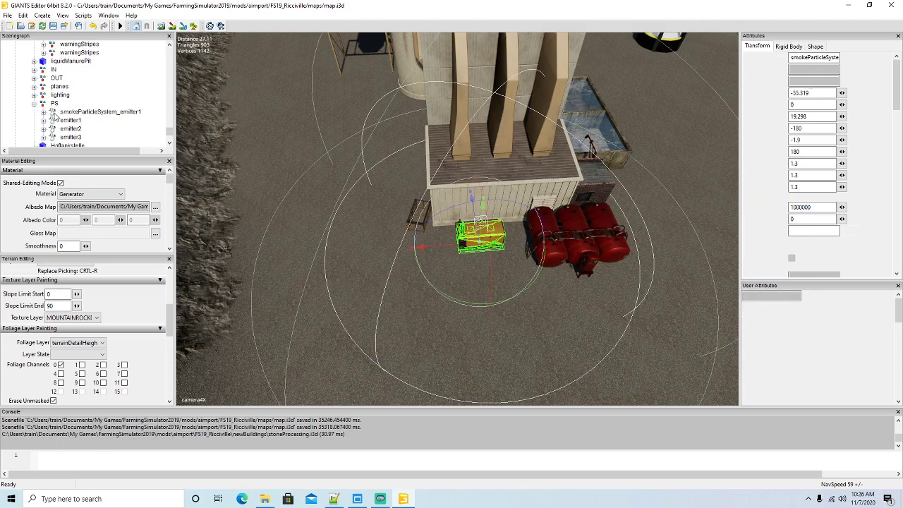
key("f")
scroll(355, 235, "up", 5)
left_click_drag(355, 235, 316, 239, "alt")
scroll(357, 221, "up", 2)
scroll(316, 239, "down", 3)
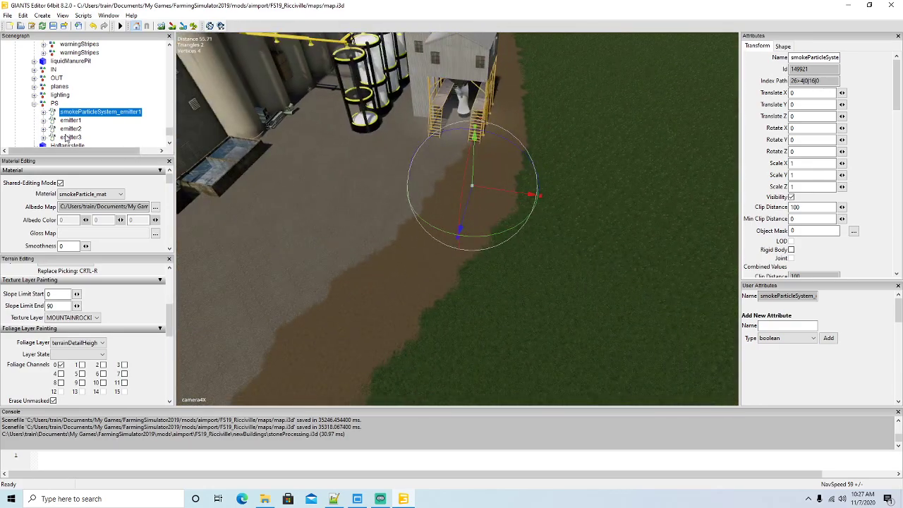
left_click(43, 112)
left_click(106, 120)
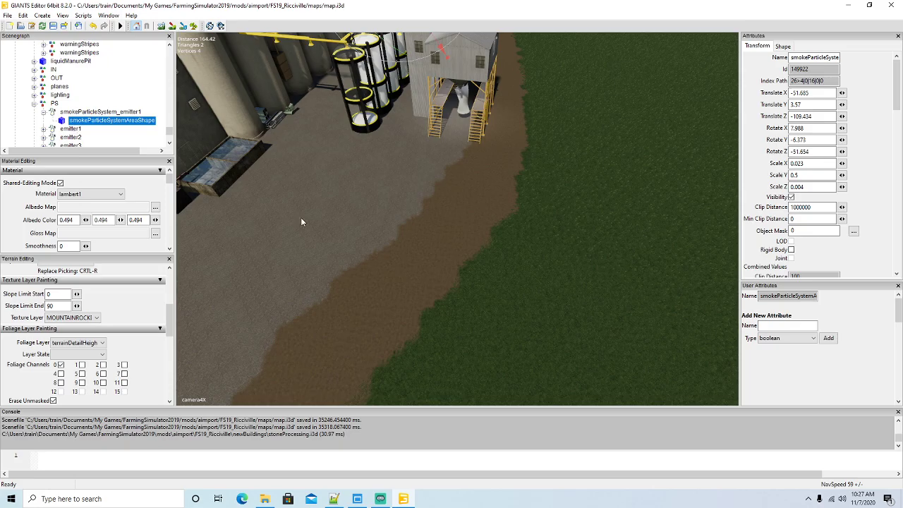
key("f")
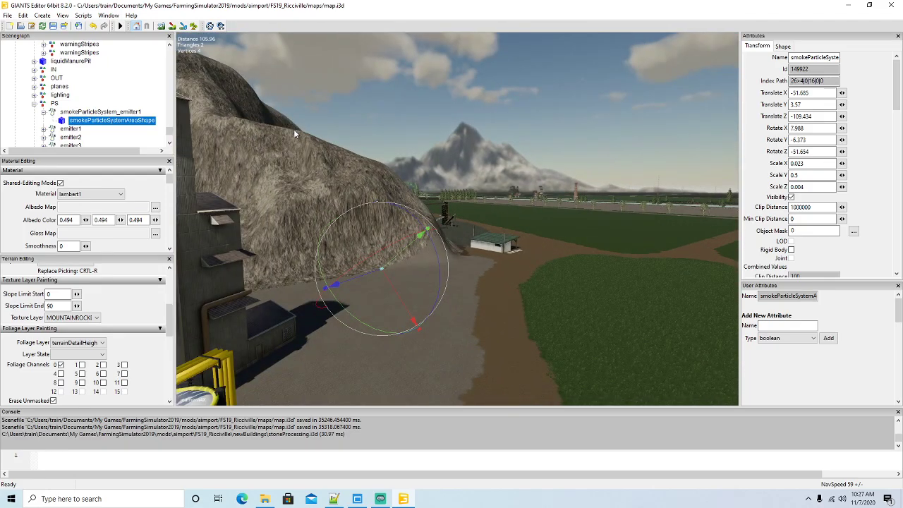
left_click_drag(294, 133, 252, 176, "alt")
Step: Place smokeParticleSystem_emitter1 on the generator's exhaust outlet with Interactive Placement
left_click_drag(413, 239, 681, 299, "alt")
scroll(178, 213, "down", 5)
scroll(663, 269, "up", 5)
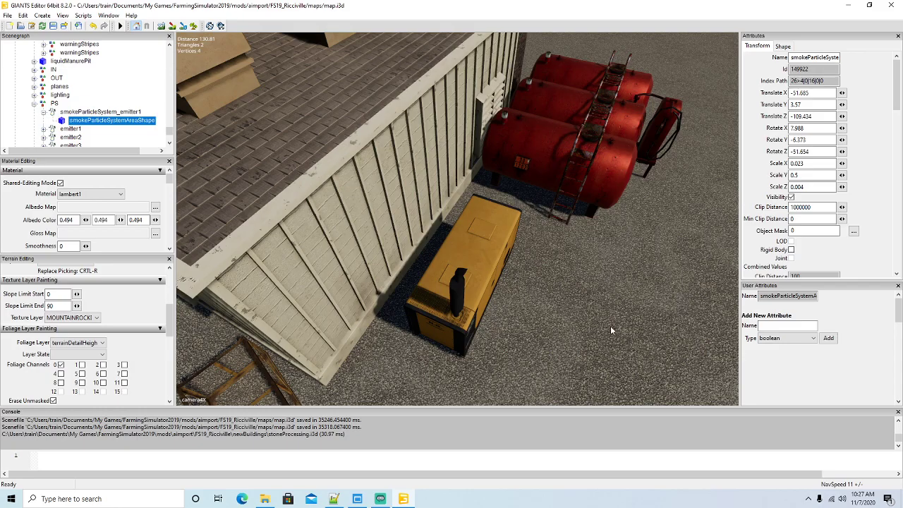
left_click_drag(600, 345, 442, 303, "alt")
scroll(558, 356, "up", 3)
scroll(456, 312, "down", 3)
scroll(443, 304, "up", 3)
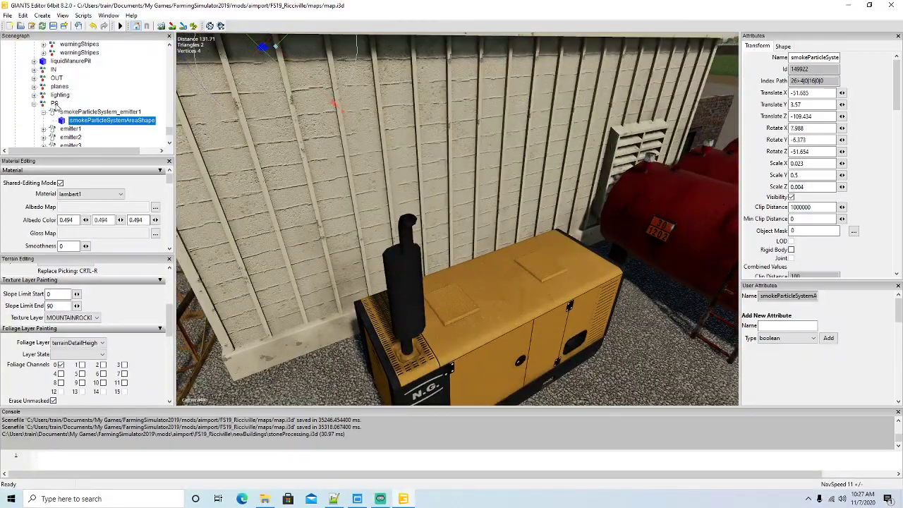
left_click(77, 112)
left_click(22, 15)
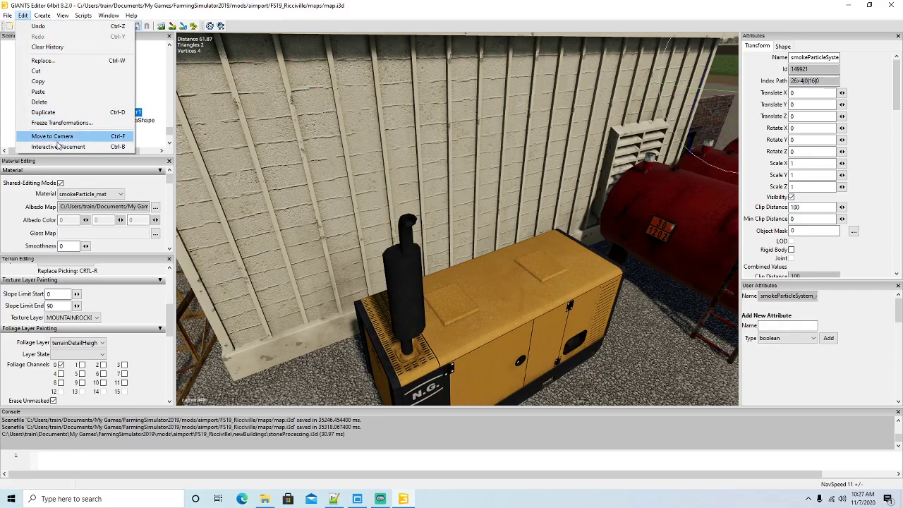
left_click(70, 146)
left_click(413, 224)
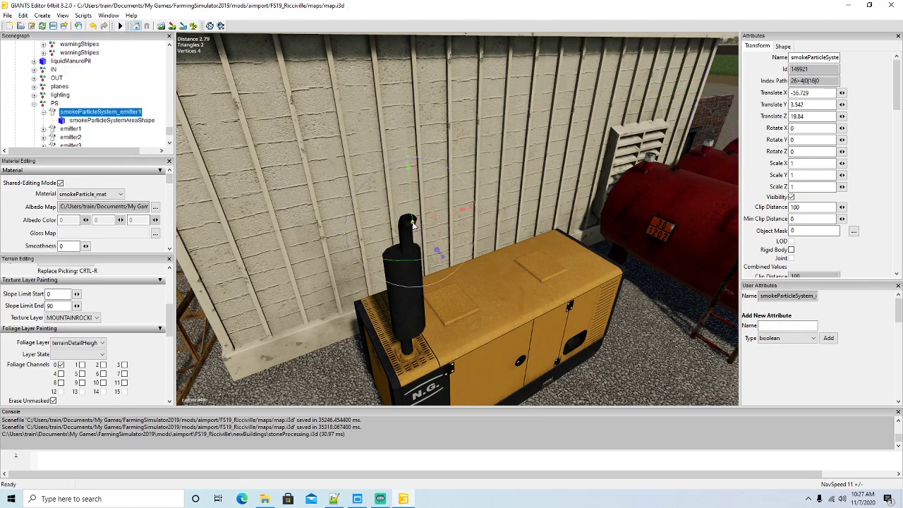
Step: Place the emitter's smokeParticleSystemAreaShape on the same exhaust outlet with Interactive Placement
left_click(64, 121)
left_click(23, 15)
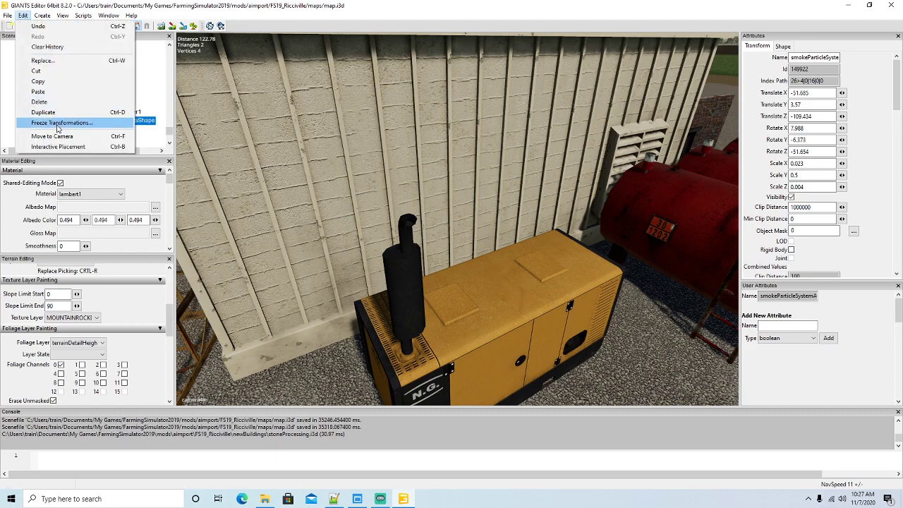
left_click(60, 146)
left_click(415, 226)
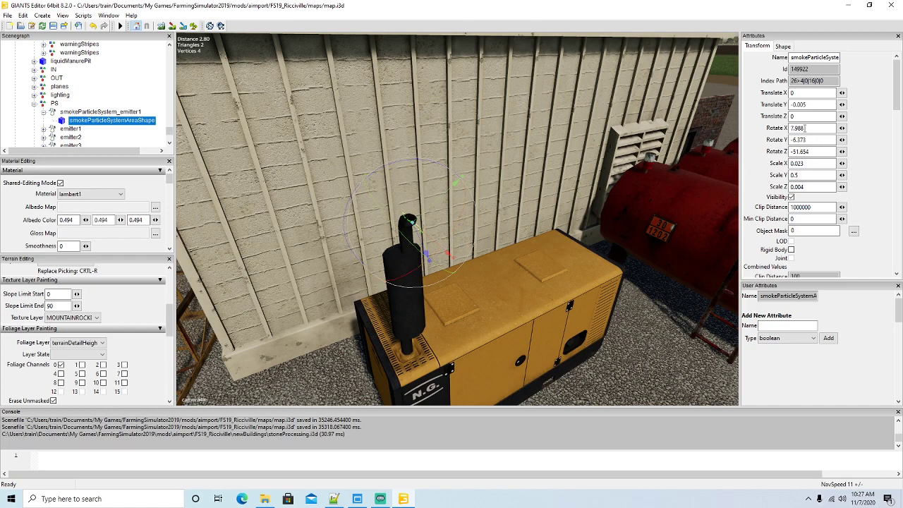
Step: Fit the smoke area shape to the exhaust opening with Rotate Z 0, Rotate X about 34° and Scale X about 0.019
left_click_drag(815, 152, 682, 156)
type("0")
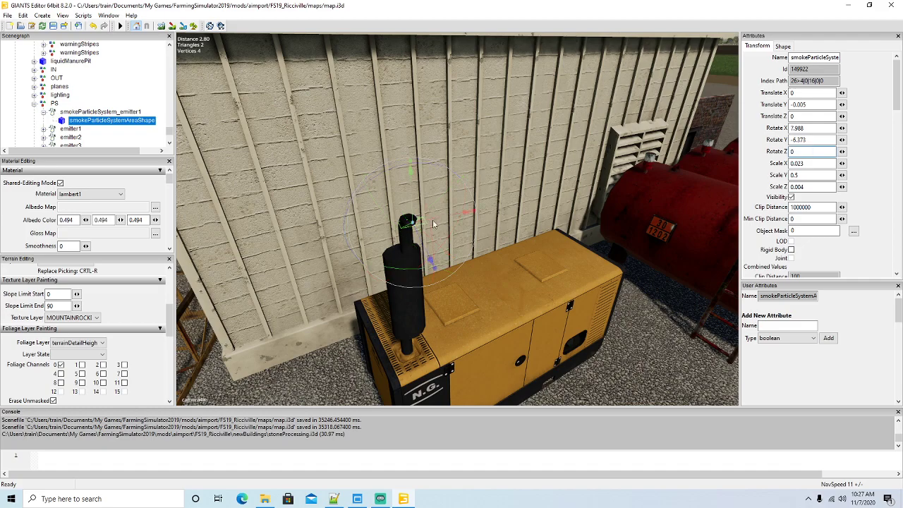
left_click_drag(437, 221, 412, 209)
scroll(494, 229, "down", 10)
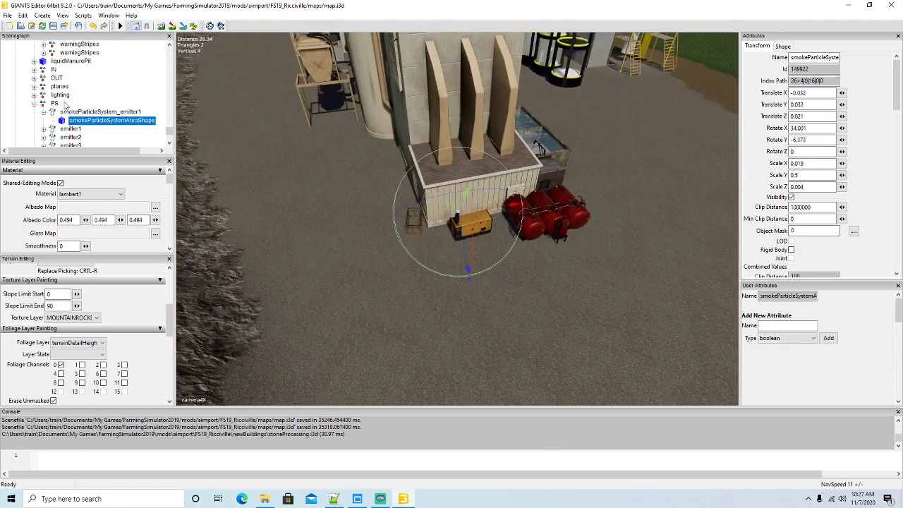
Step: Check where emitter1, emitter2, emitter3 and their pPlaneShape2 planes sit relative to the building
scroll(78, 112, "down", 1)
left_click(44, 96)
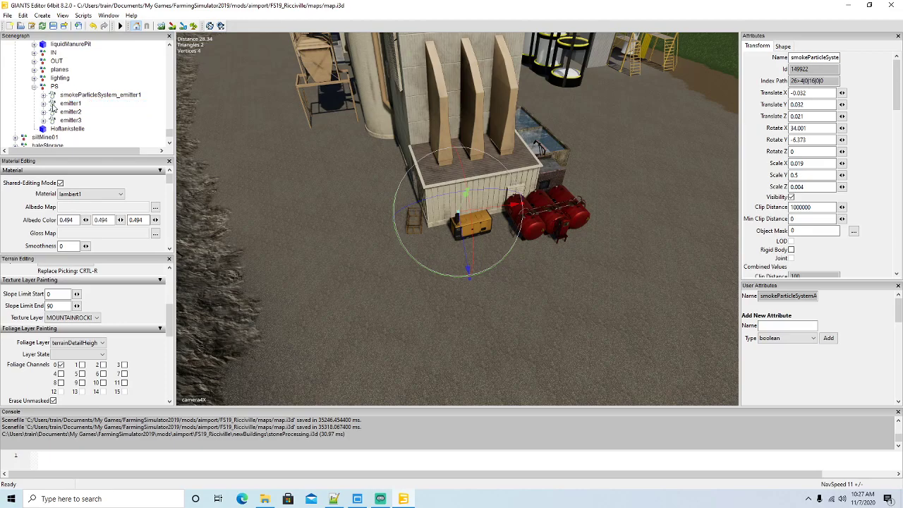
left_click(53, 104)
left_click_drag(346, 174, 297, 157, "alt")
scroll(411, 107, "up", 4)
scroll(297, 157, "down", 5)
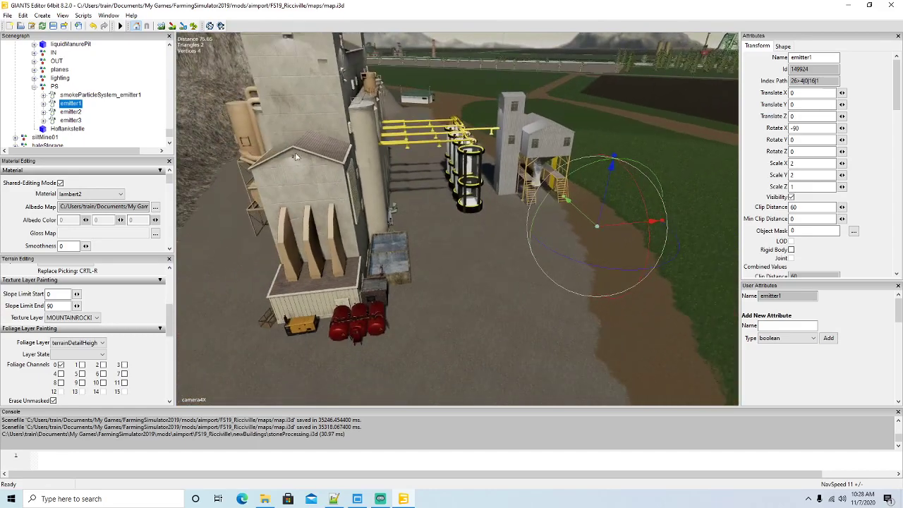
left_click(43, 104)
left_click(62, 111)
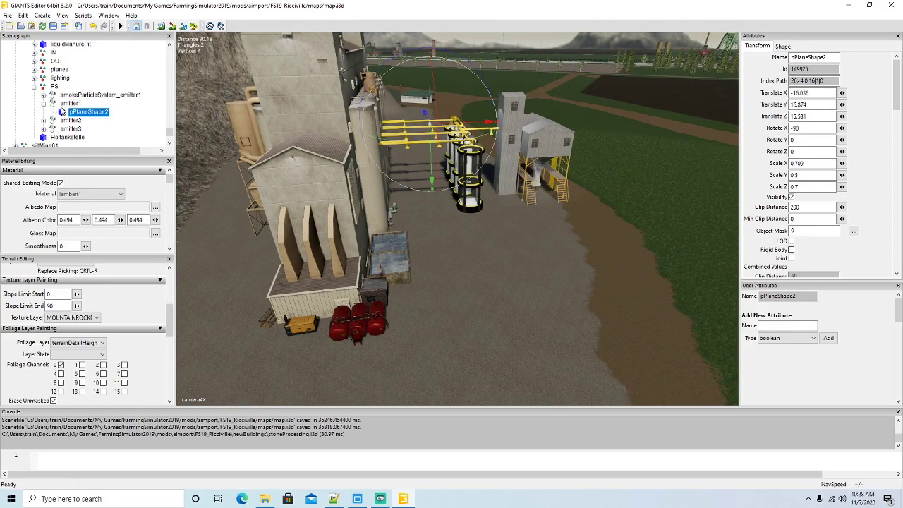
left_click(43, 121)
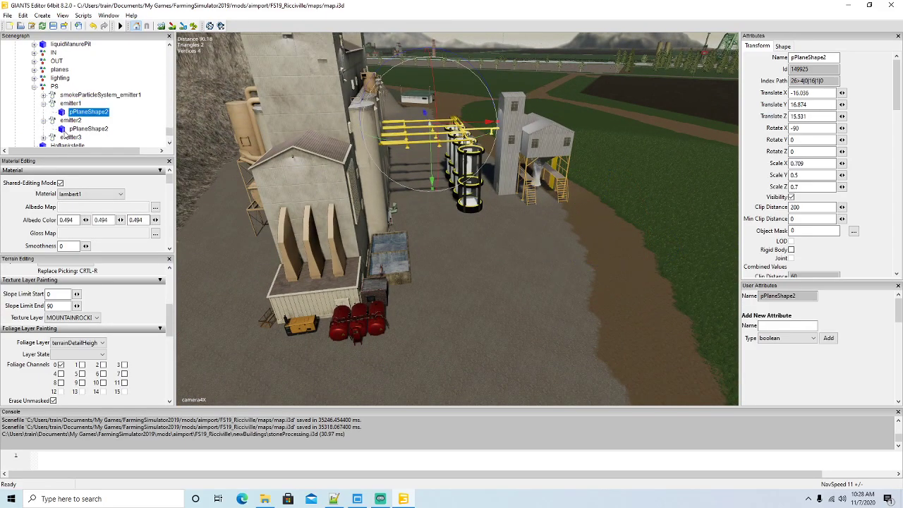
left_click(62, 128)
left_click(43, 137)
left_click(62, 128)
scroll(59, 115, "up", 1)
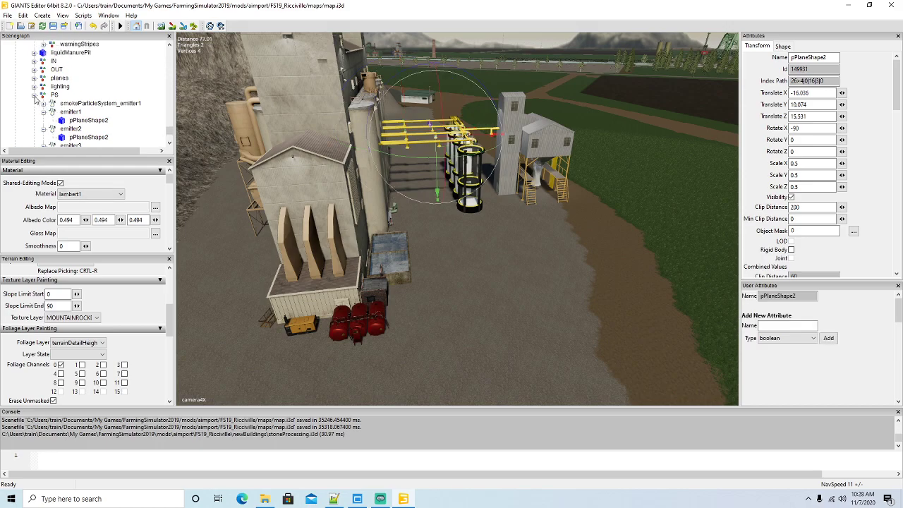
Step: Collapse the PS and RailroadGrainSilo groups in the scenegraph and return to the stoneProcessing node
left_click(34, 95)
left_click(43, 95)
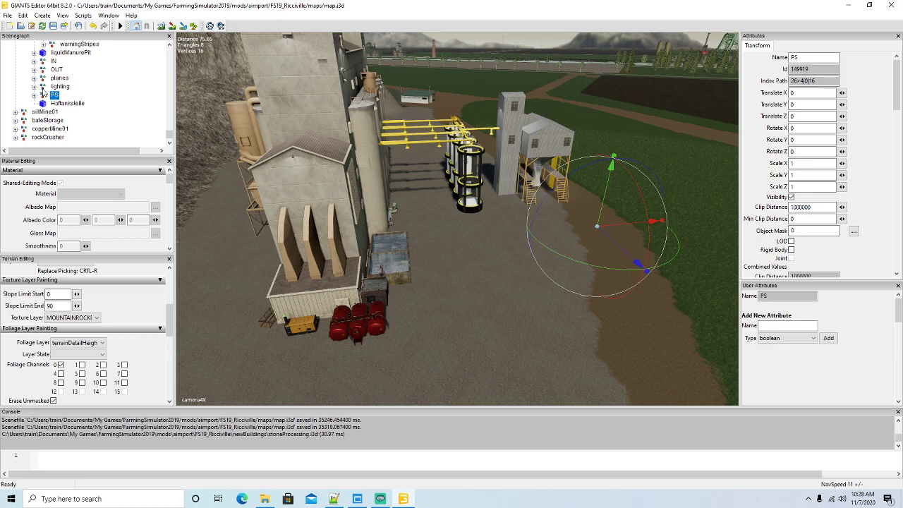
left_click_drag(393, 279, 368, 290, "alt")
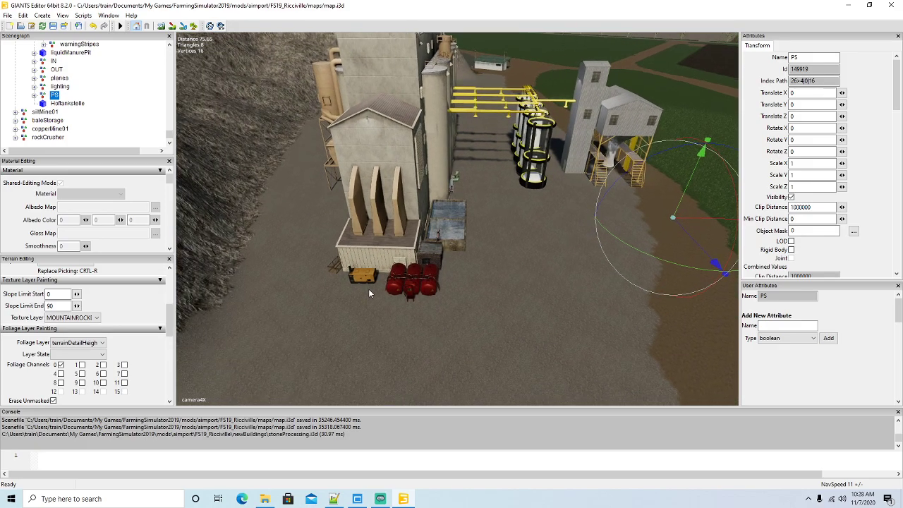
scroll(368, 289, "down", 3)
scroll(368, 289, "down", 3)
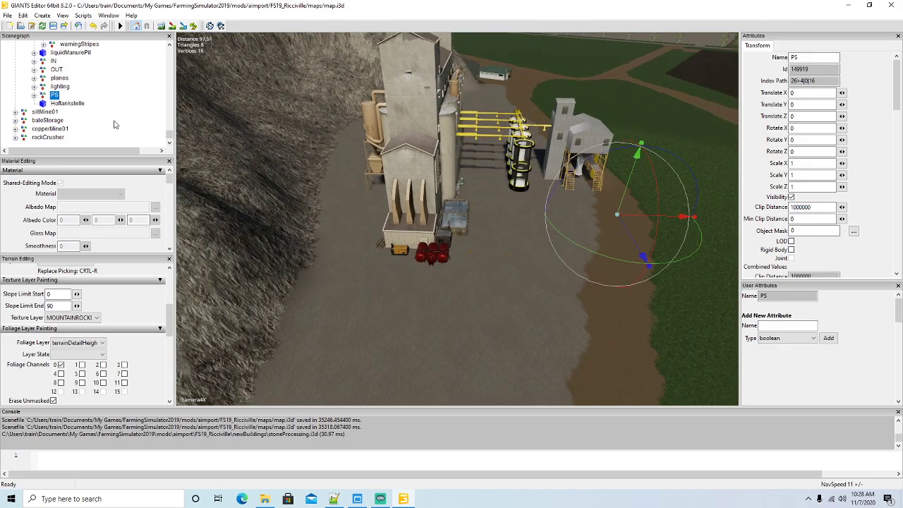
scroll(112, 111, "up", 6)
left_click_drag(410, 231, 437, 221, "alt")
scroll(90, 87, "up", 3)
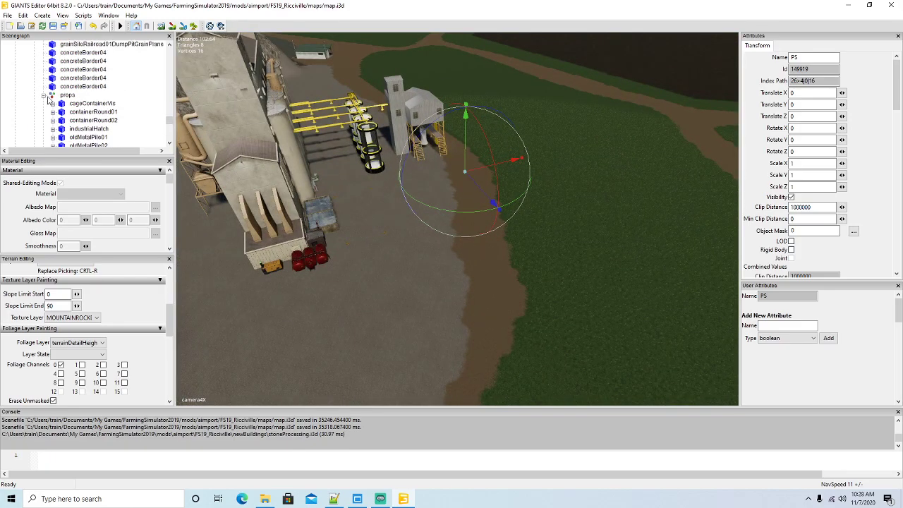
scroll(49, 100, "up", 4)
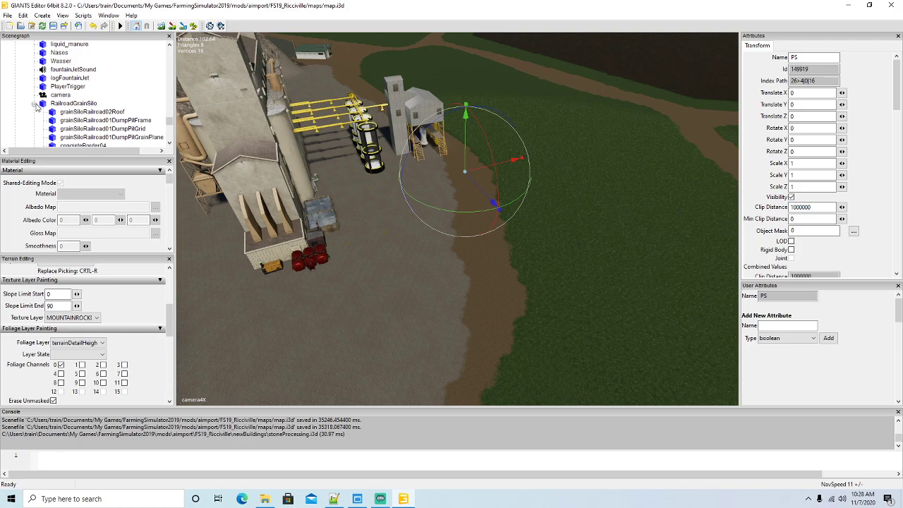
left_click(34, 105)
scroll(40, 103, "up", 2)
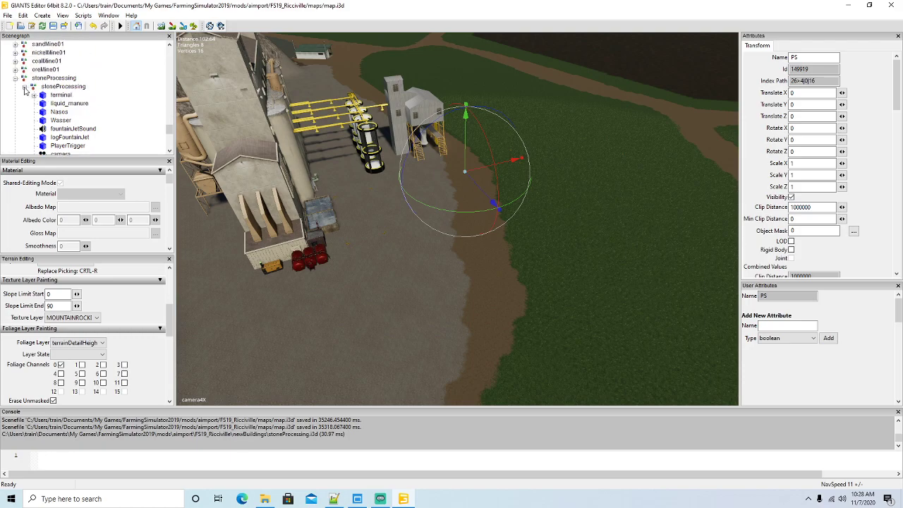
Step: Delete the stray second warningStripes group lying on the grass beyond the stone processing building
left_click(36, 88)
mouse_move(407, 215)
left_mouse_down("alt")
mouse_move(461, 167)
mouse_move(425, 152)
mouse_move(405, 219)
left_mouse_up("alt")
scroll(460, 167, "up", 2)
scroll(425, 152, "up", 5)
scroll(406, 218, "down", 2)
scroll(402, 224, "up", 3)
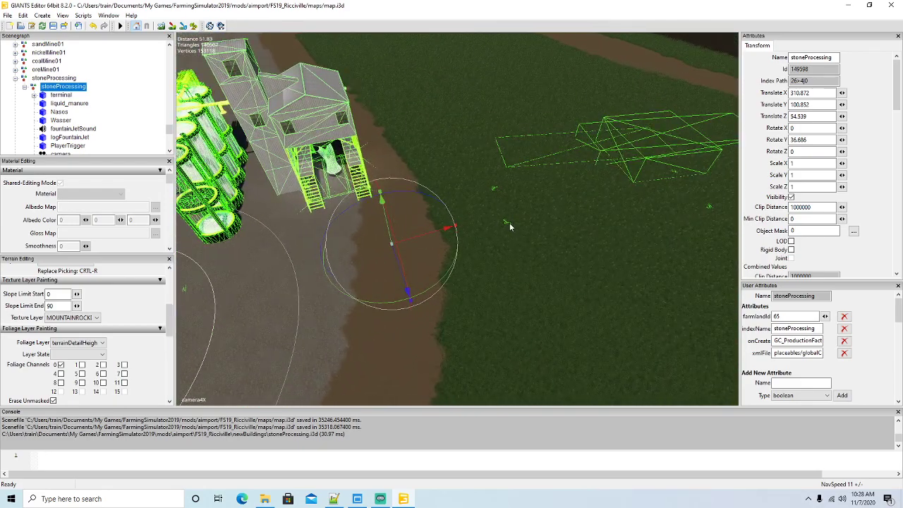
left_click(505, 226)
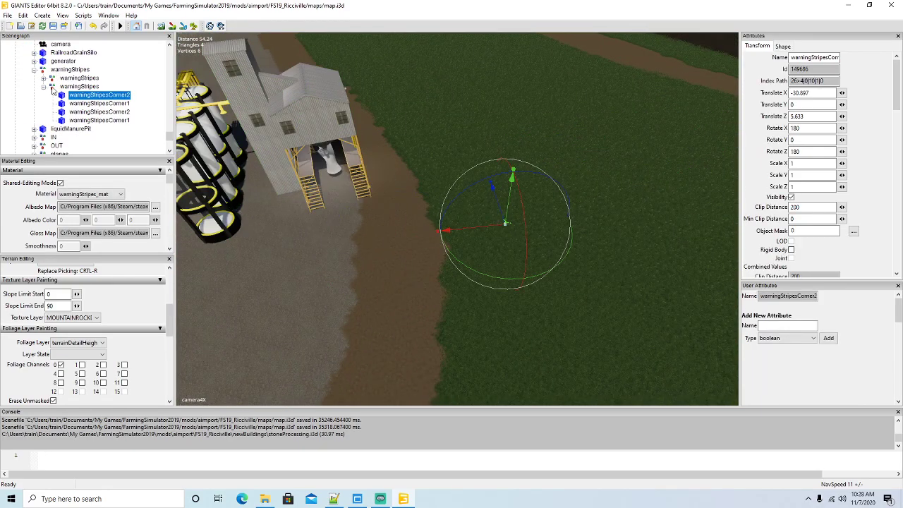
left_click(52, 87)
left_click(43, 87)
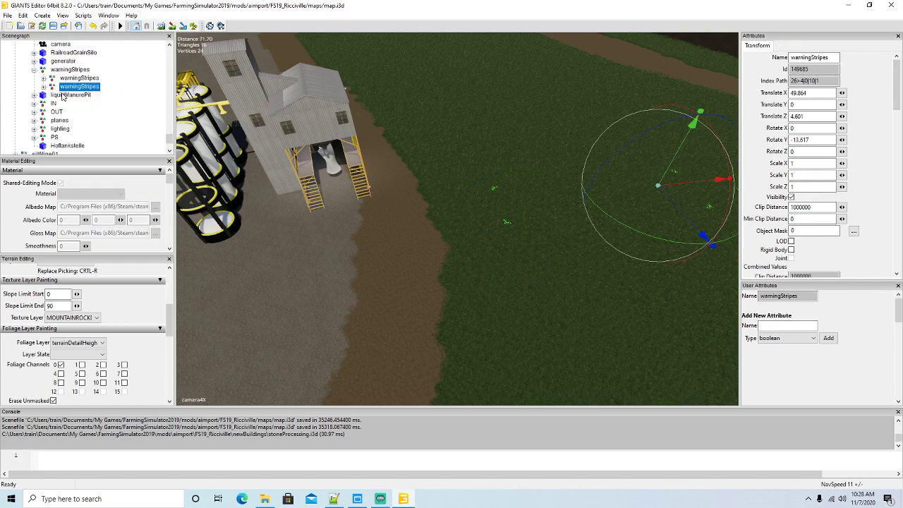
key("Delete")
Step: Delete the stray exactFillRootNode3 trigger on the grass from the IN group
scroll(73, 92, "up", 3)
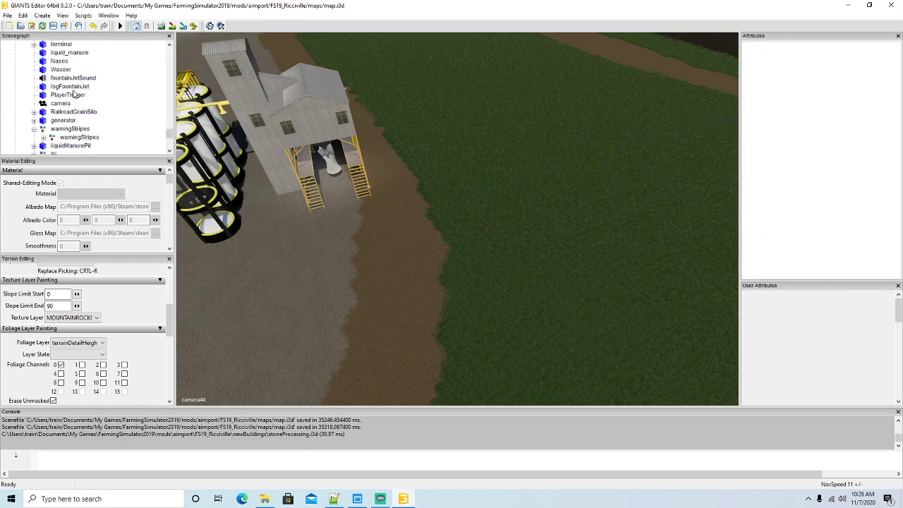
left_click(33, 87)
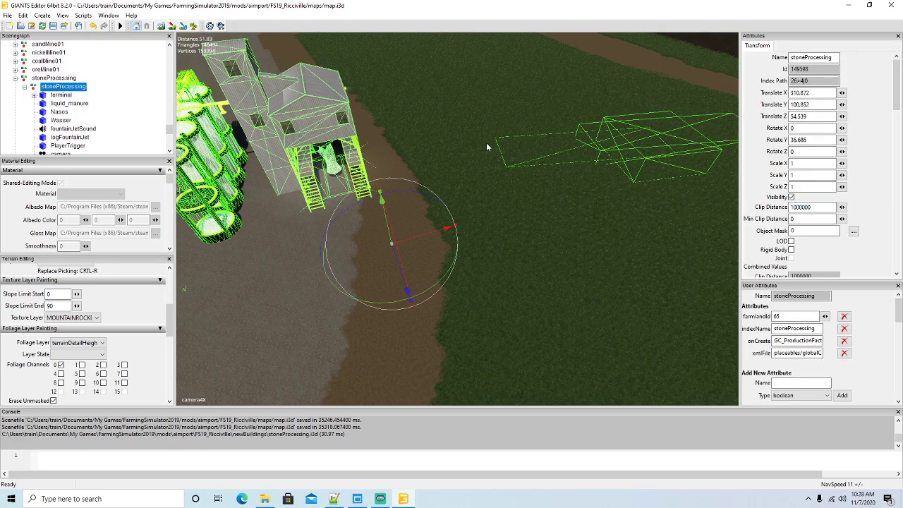
left_click(517, 156)
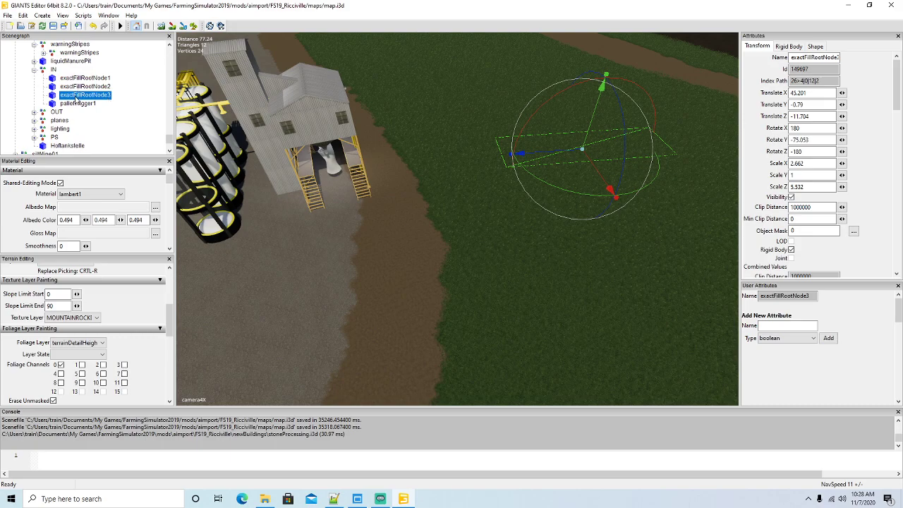
key("Delete")
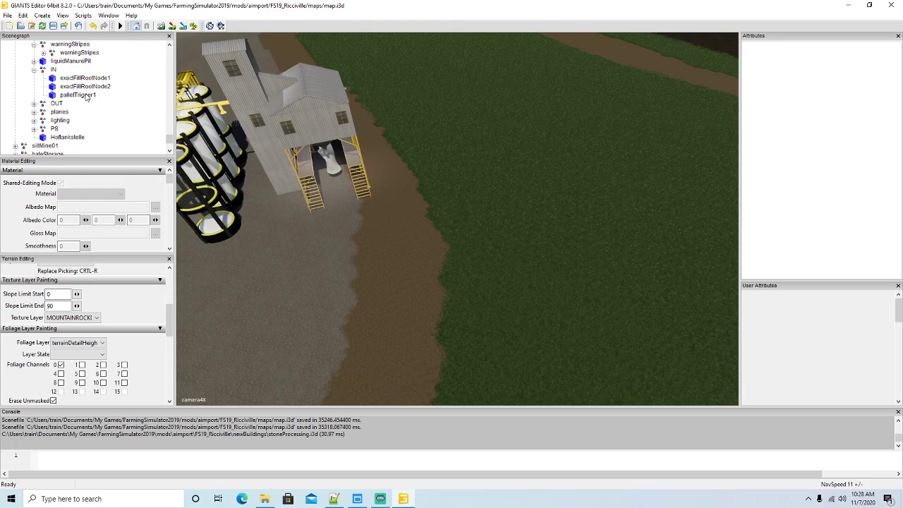
Step: Identify the remaining trigger box on the grass by selecting palletTrigger1 from the displayed stoneProcessing group
scroll(86, 98, "up", 10)
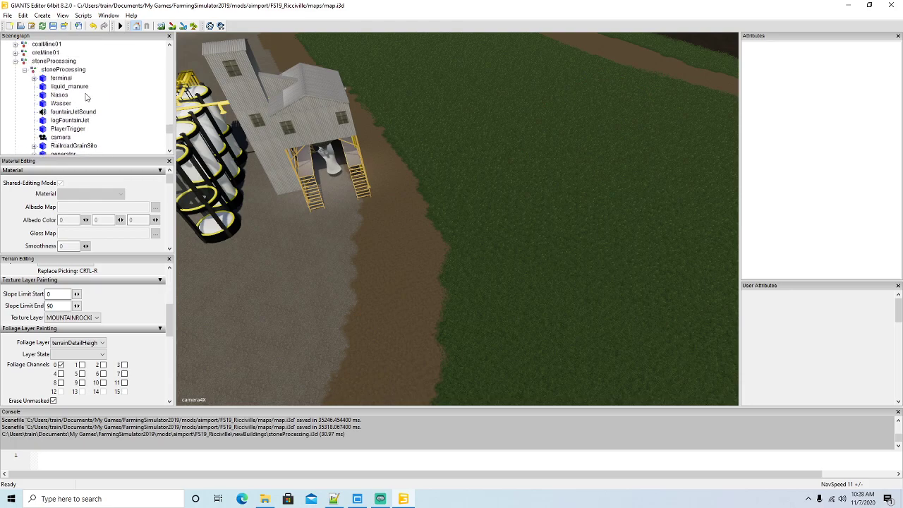
left_click(37, 82)
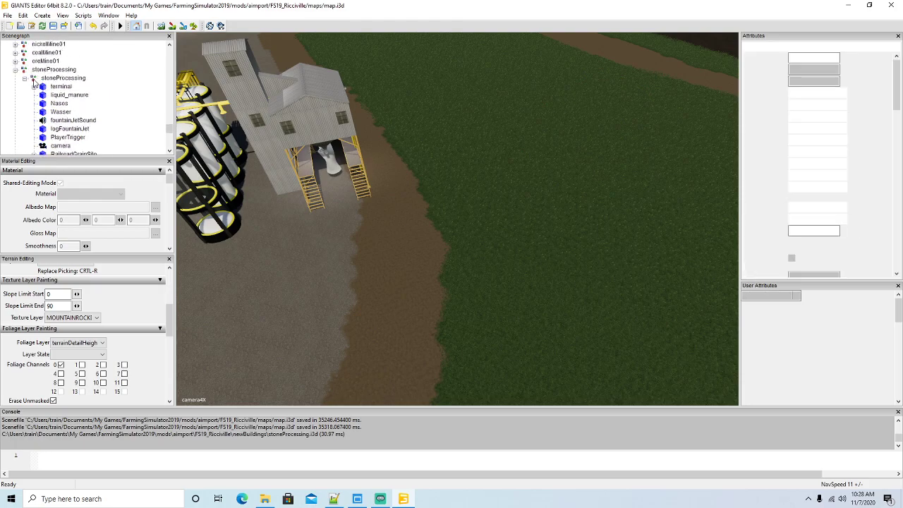
left_click(593, 143)
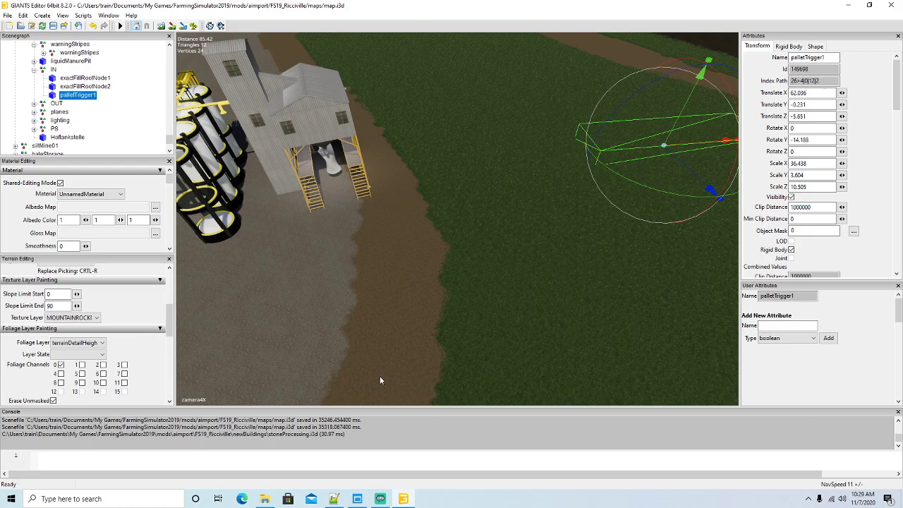
Step: Switch to File Explorer and browse to mods/16x/FS19_Ricci_Islands/placeables/globalCompany, where the stoneProcessing file is stored
left_click(265, 498)
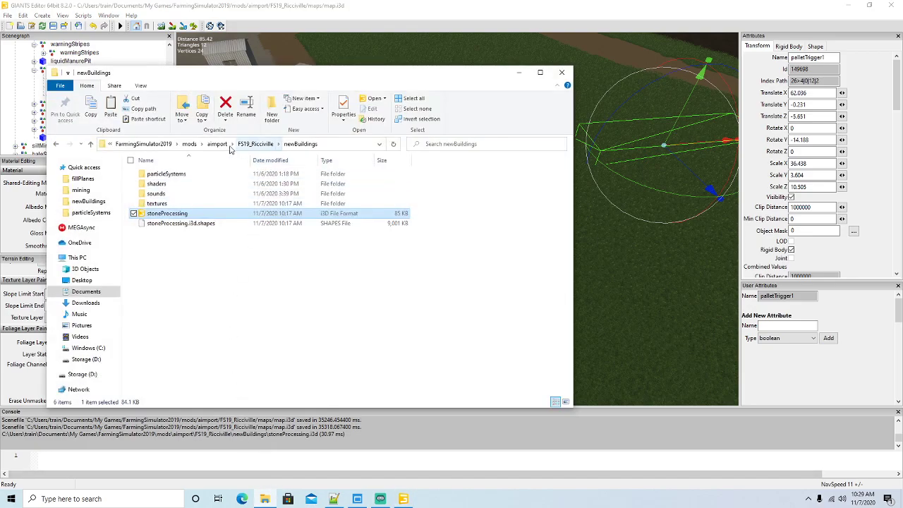
left_click(189, 144)
double_click(164, 173)
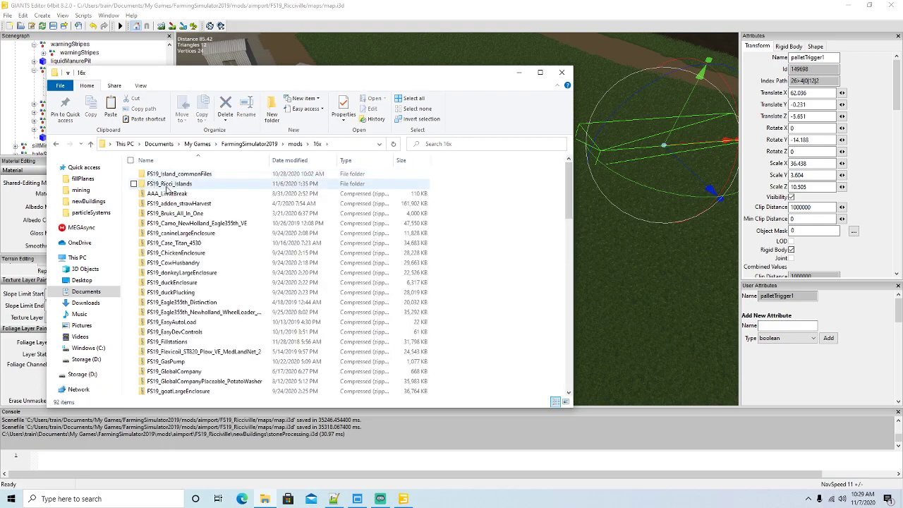
double_click(168, 184)
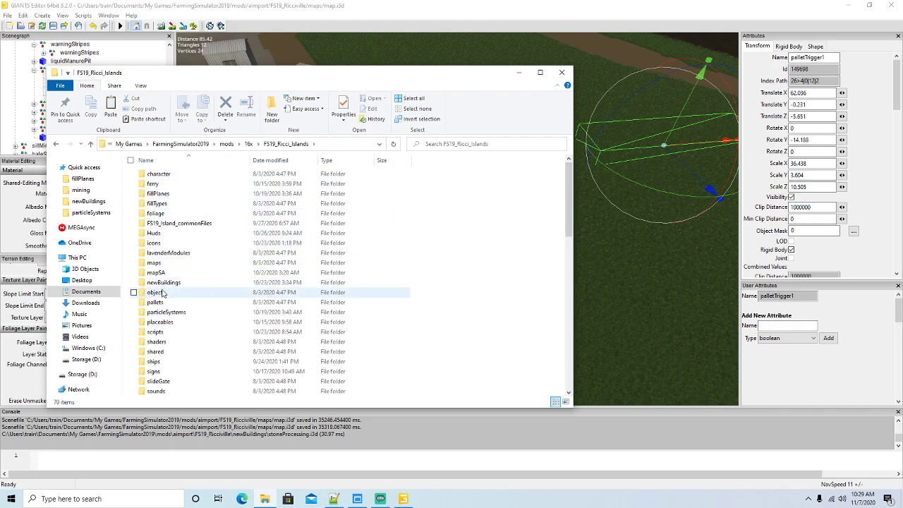
double_click(161, 322)
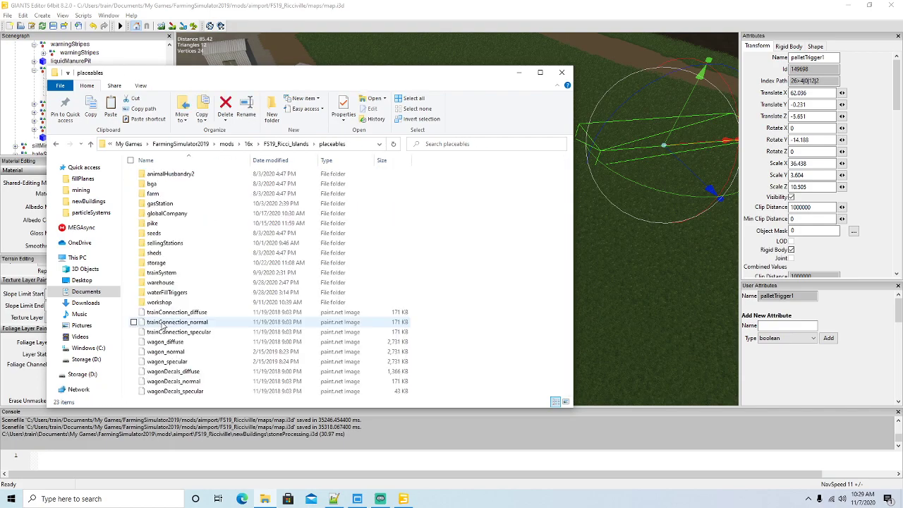
double_click(170, 218)
left_click_drag(569, 197, 569, 361)
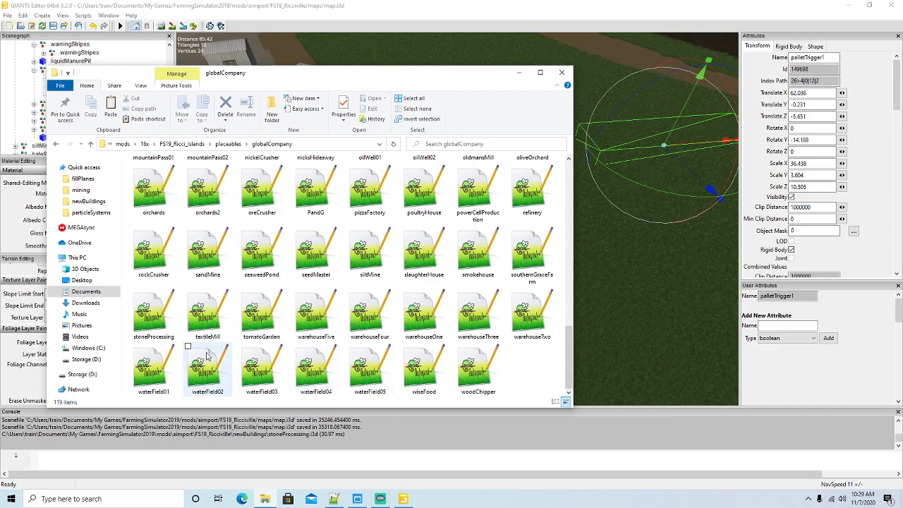
Step: Open stoneProcessing.xml in Notepad++ and review its input products and unloading triggers
right_click(155, 338)
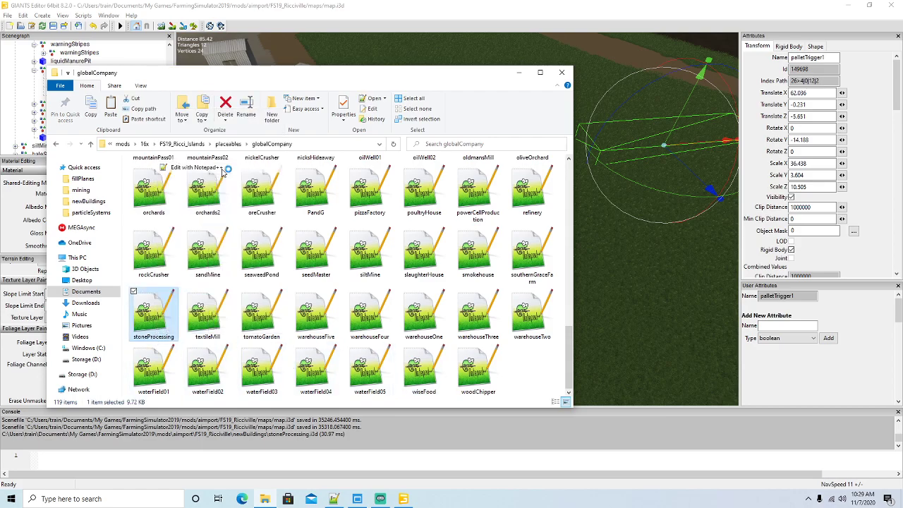
left_click(224, 169)
scroll(387, 174, "down", 5)
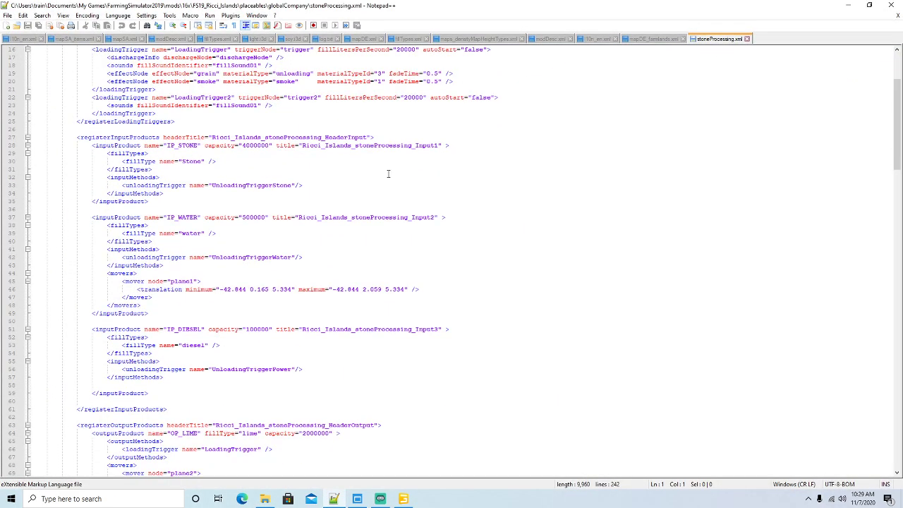
scroll(388, 173, "down", 2)
scroll(387, 173, "down", 1)
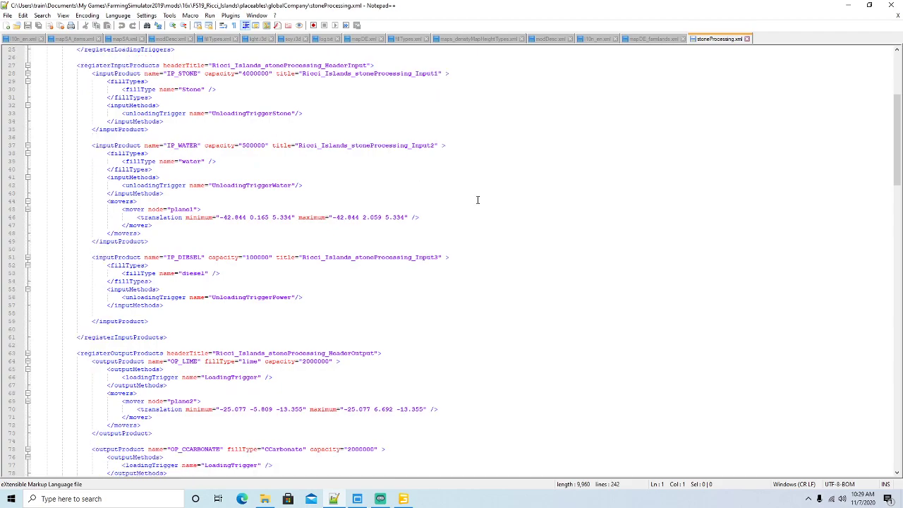
Step: Switch back to GIANTS Editor and delete palletTrigger1 from the IN group
left_click(848, 5)
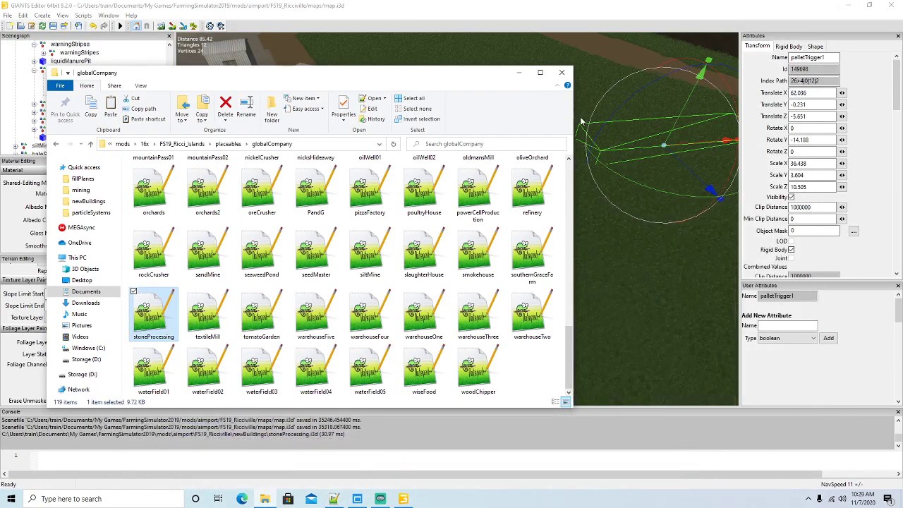
left_click(519, 72)
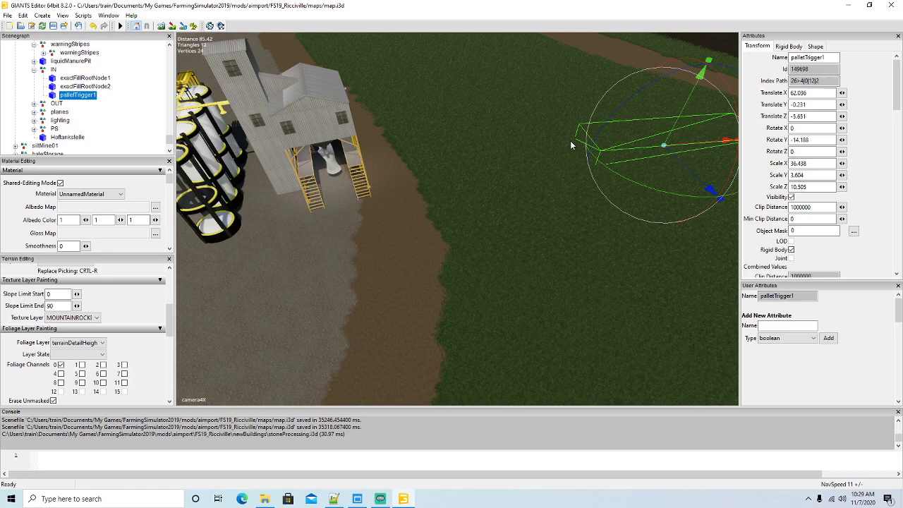
key("Delete")
Step: Move PlayerTrigger from the grass to the ground near the building's generator, at about X -50.1, Z 45.9 with Rotate Y about 3.8°
scroll(509, 190, "down", 4)
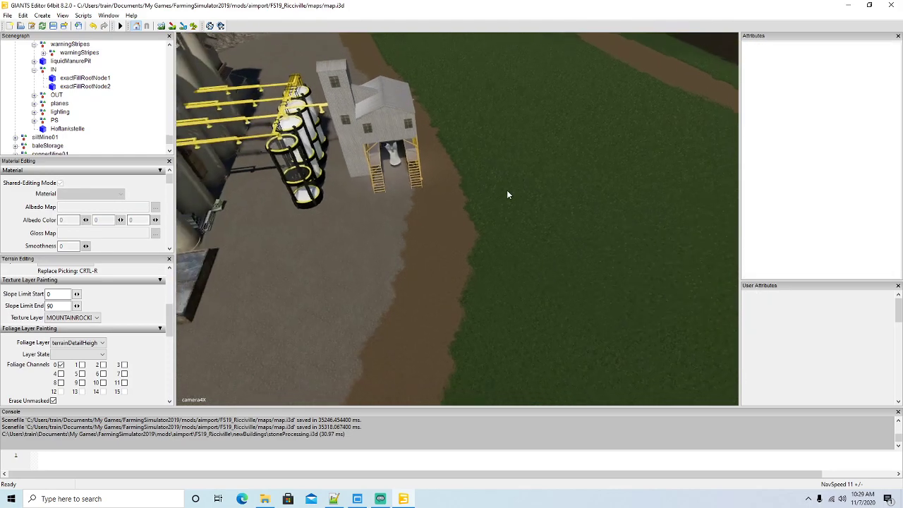
left_click_drag(508, 190, 496, 198, "alt")
scroll(496, 199, "down", 7)
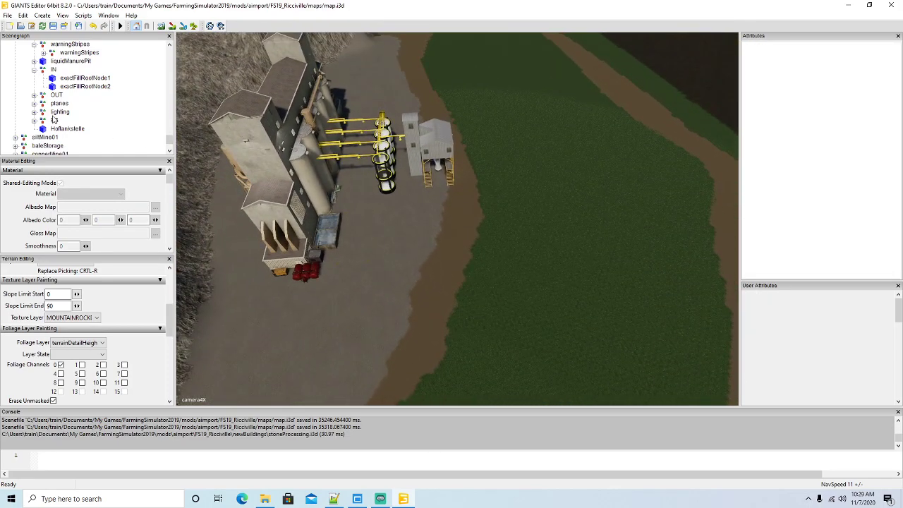
scroll(82, 101, "up", 3)
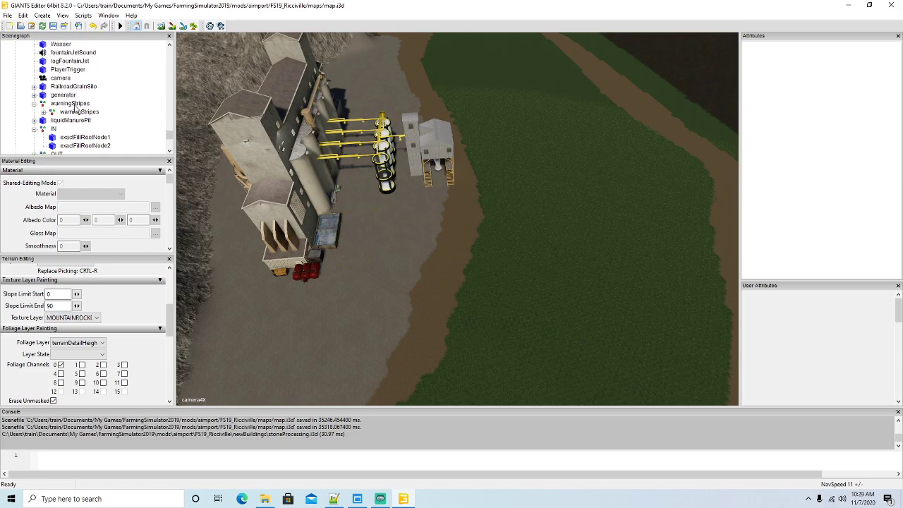
scroll(76, 109, "up", 3)
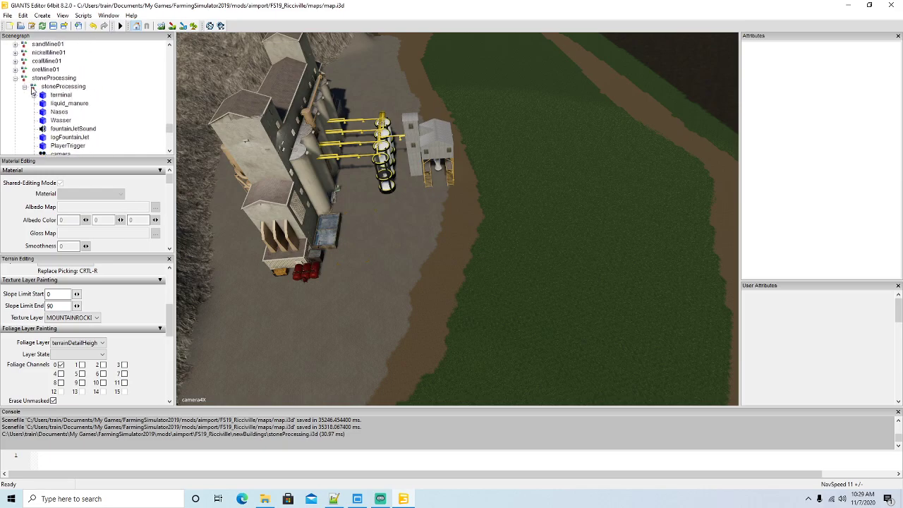
left_click(34, 87)
left_click(628, 192)
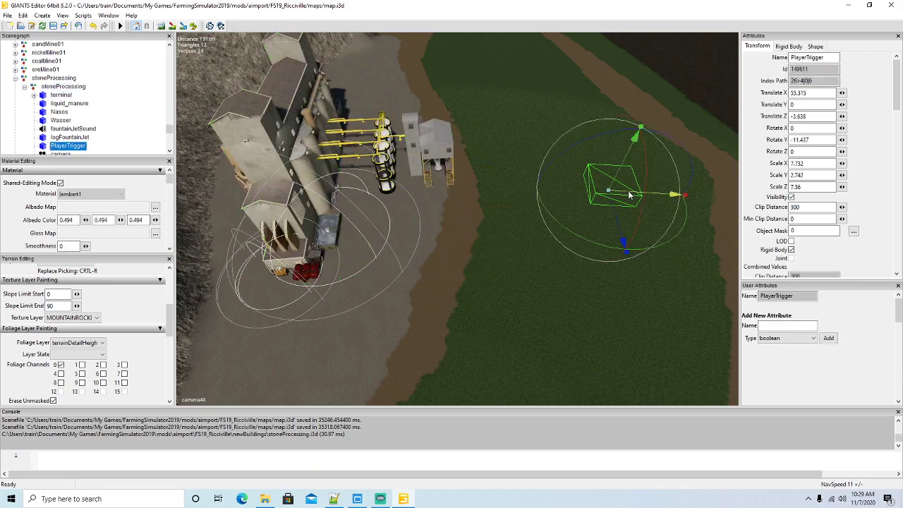
left_click_drag(628, 192, 319, 312, "alt")
scroll(321, 313, "up", 3)
left_click_drag(460, 275, 478, 259)
left_click_drag(428, 247, 433, 245)
left_click_drag(483, 256, 541, 281, "alt")
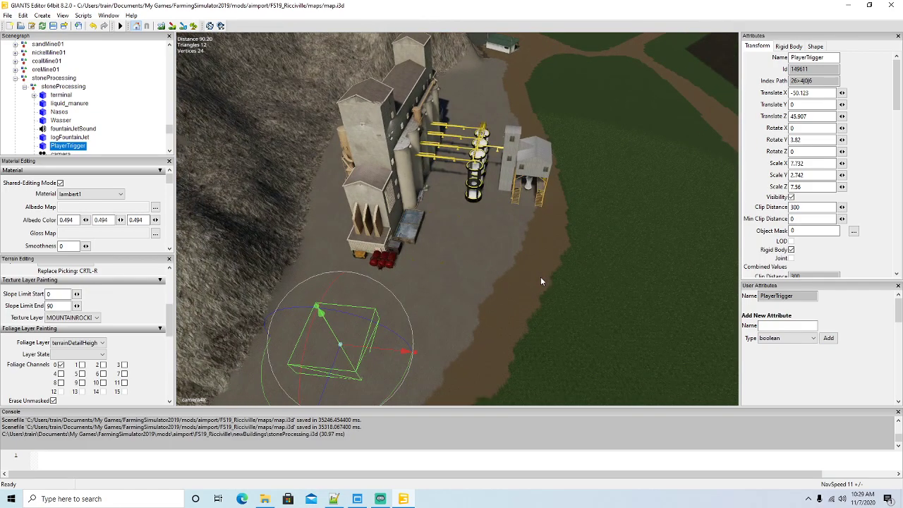
Step: Select the whole stoneProcessing group and examine the triggers and warning stripes around the water pit
left_click(32, 87)
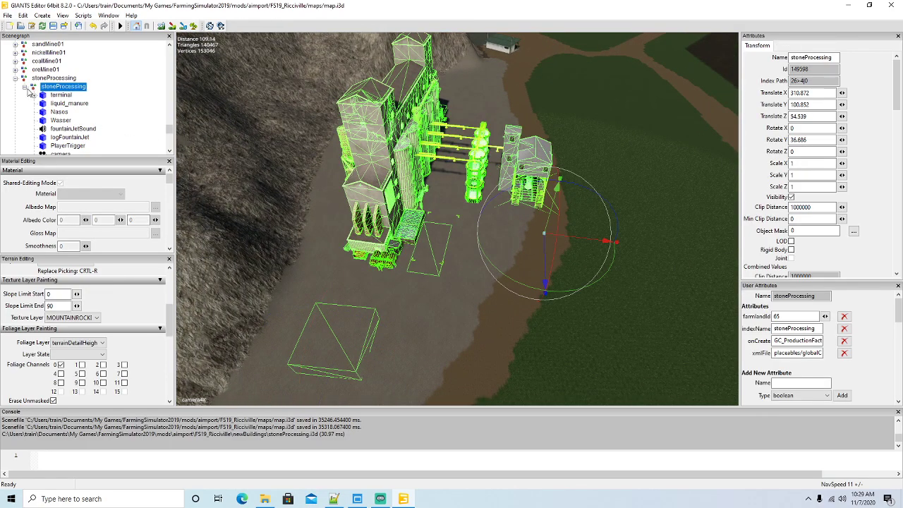
left_click(25, 87)
left_click(25, 104)
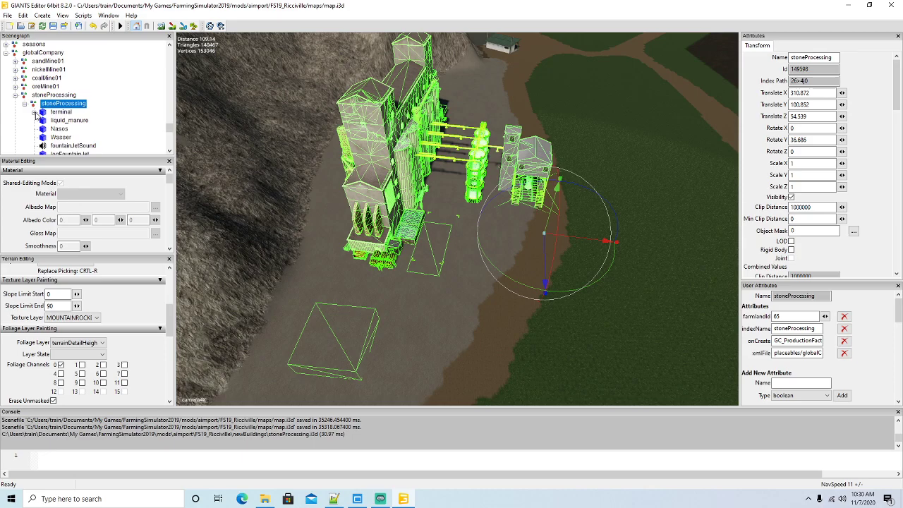
left_click_drag(451, 254, 342, 251, "alt")
scroll(520, 227, "up", 2)
scroll(520, 227, "up", 4)
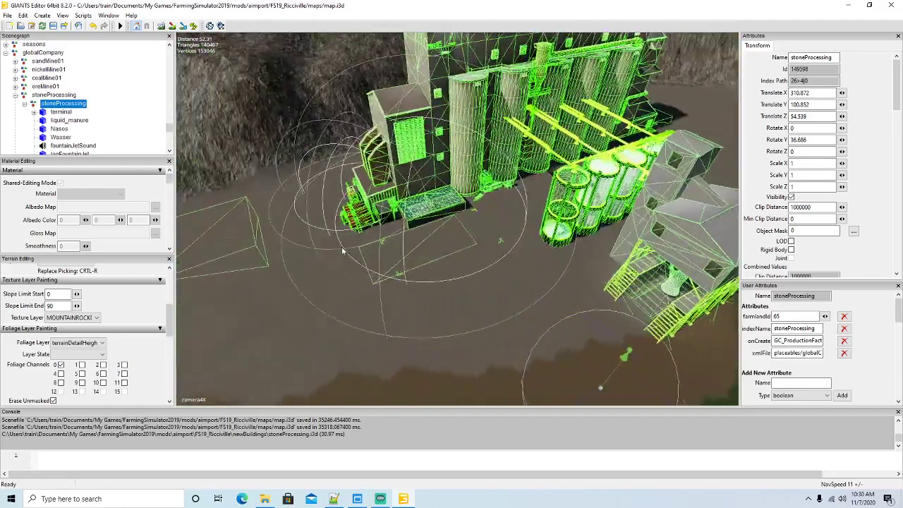
Step: Move the inner warningStripes group out in front of the water pit, to about X -35.67, Y 0.065, Z 9.15
scroll(342, 250, "down", 2)
scroll(342, 250, "down", 3)
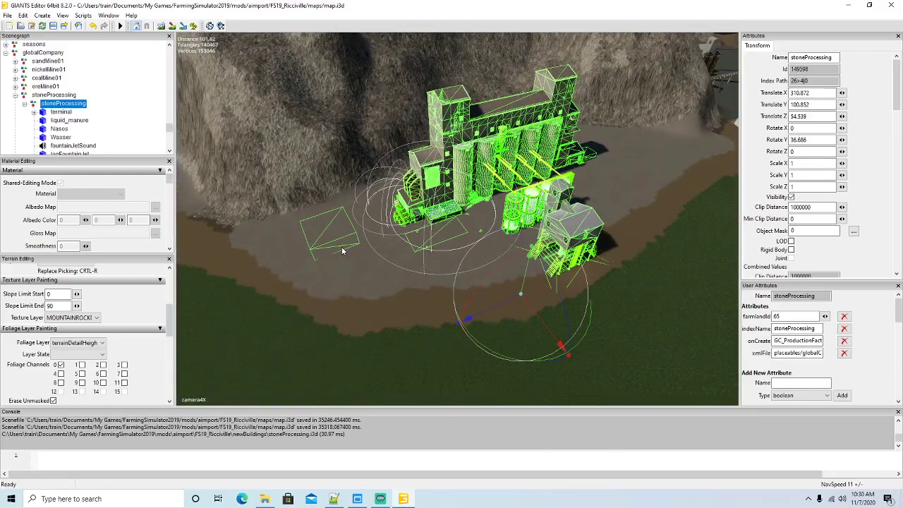
scroll(371, 278, "up", 6)
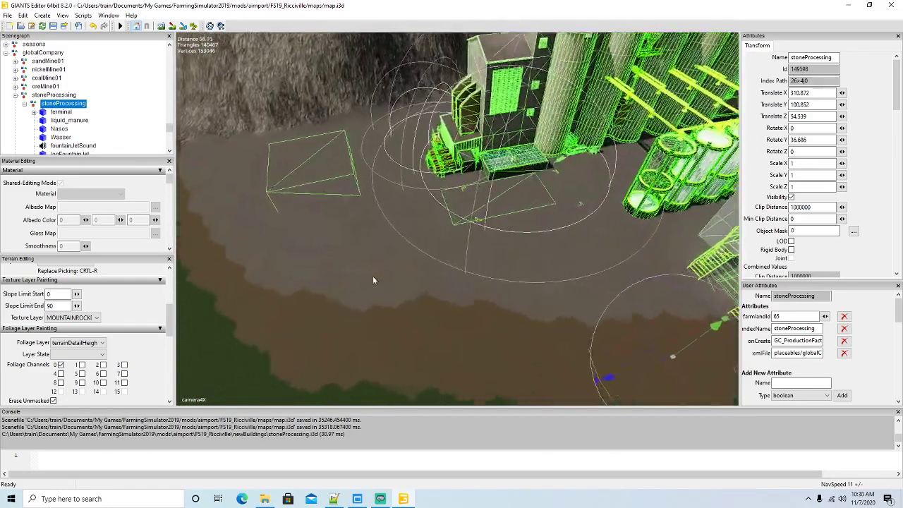
scroll(374, 260, "up", 5)
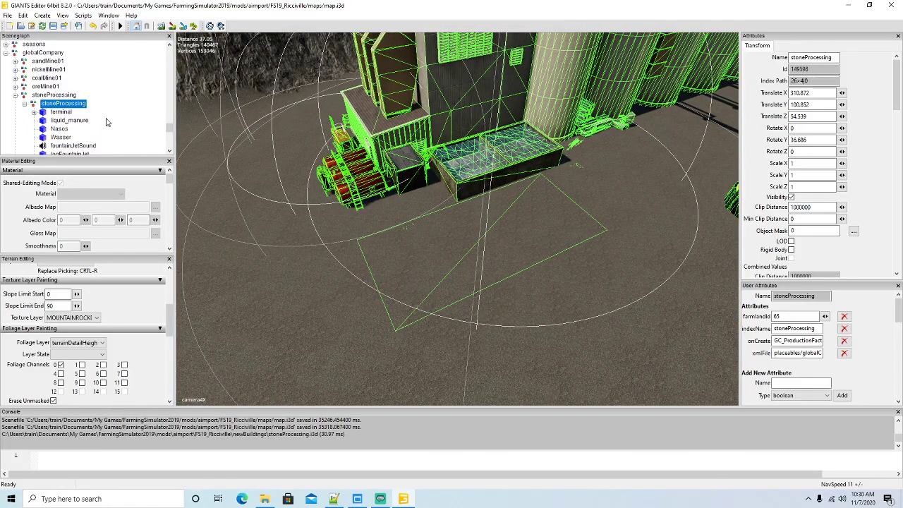
scroll(106, 123, "down", 4)
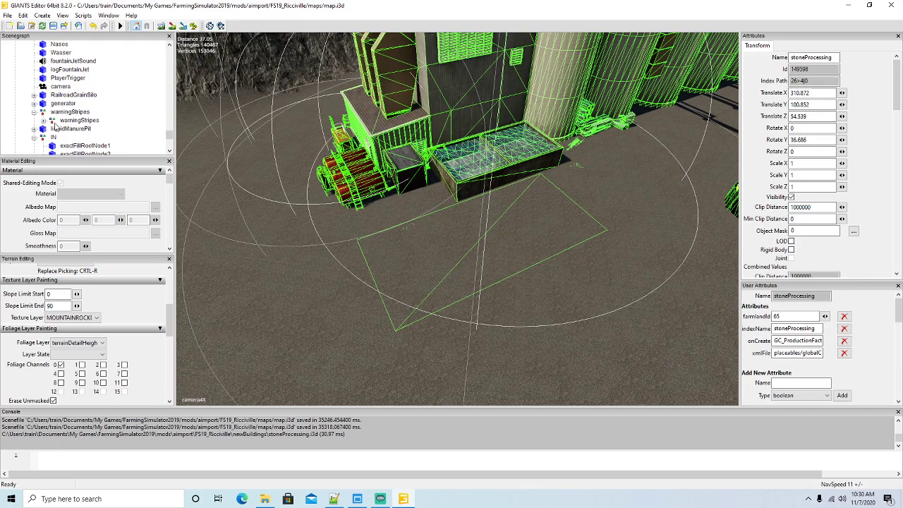
left_click(78, 120)
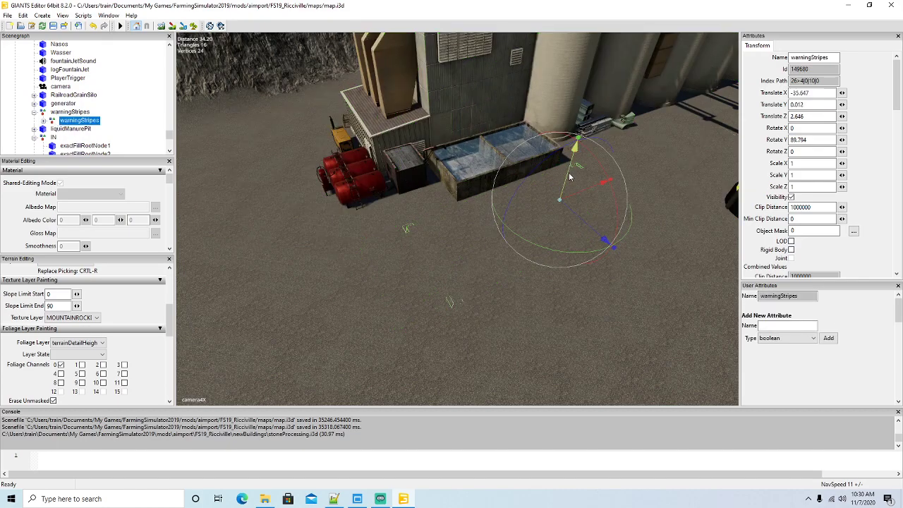
left_click_drag(570, 177, 503, 221)
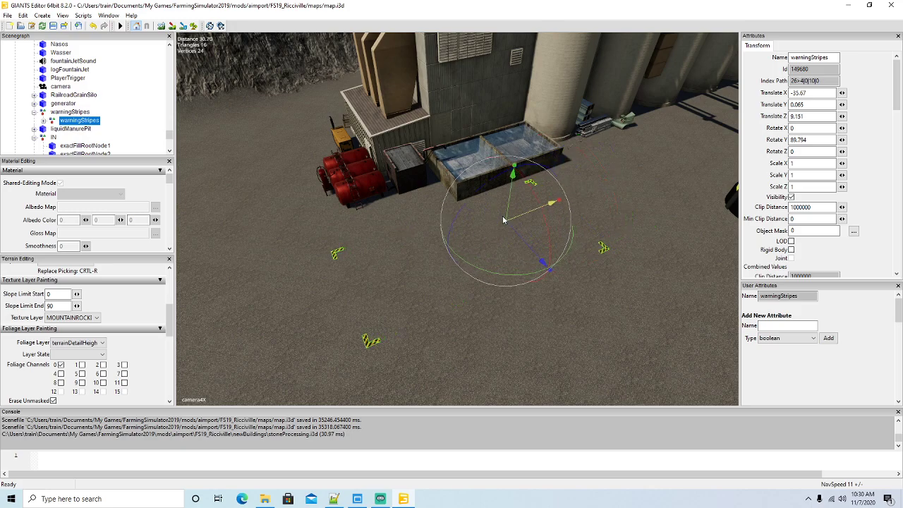
left_click_drag(486, 258, 550, 255, "alt")
scroll(551, 255, "down", 4)
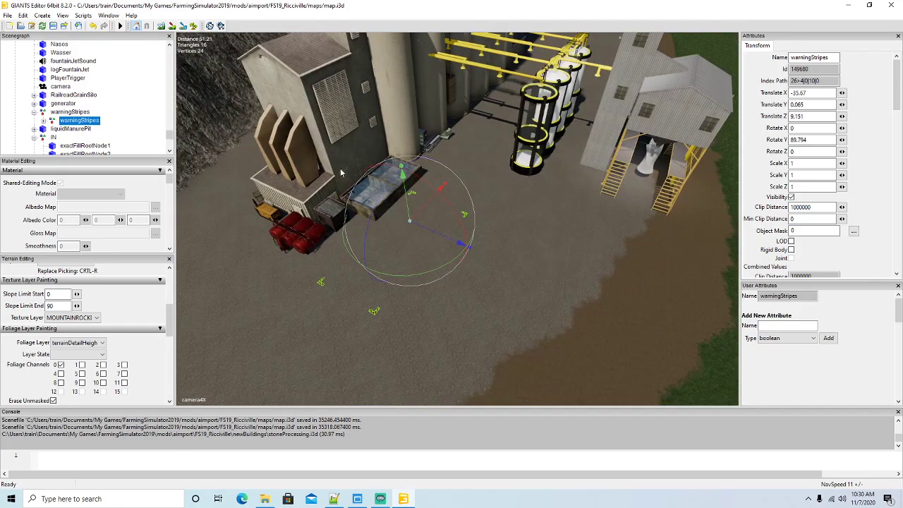
Step: Examine how exactFillRootNode1 in the IN group sits over the grate inside the building's unloading bay
scroll(63, 135, "down", 1)
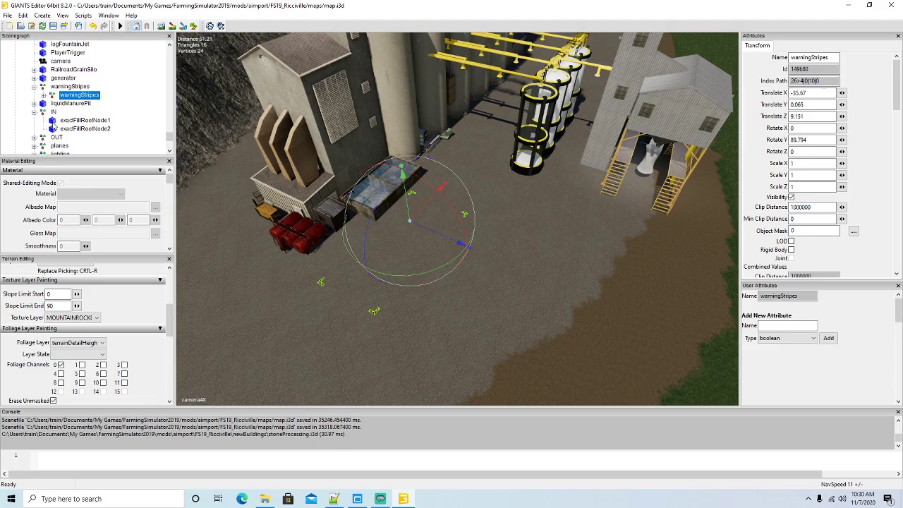
left_click(63, 121)
key("f")
scroll(394, 205, "up", 10)
left_click_drag(395, 205, 681, 253, "alt")
scroll(419, 203, "up", 7)
scroll(505, 207, "up", 2)
scroll(506, 212, "up", 4)
left_click_drag(469, 225, 567, 218, "alt")
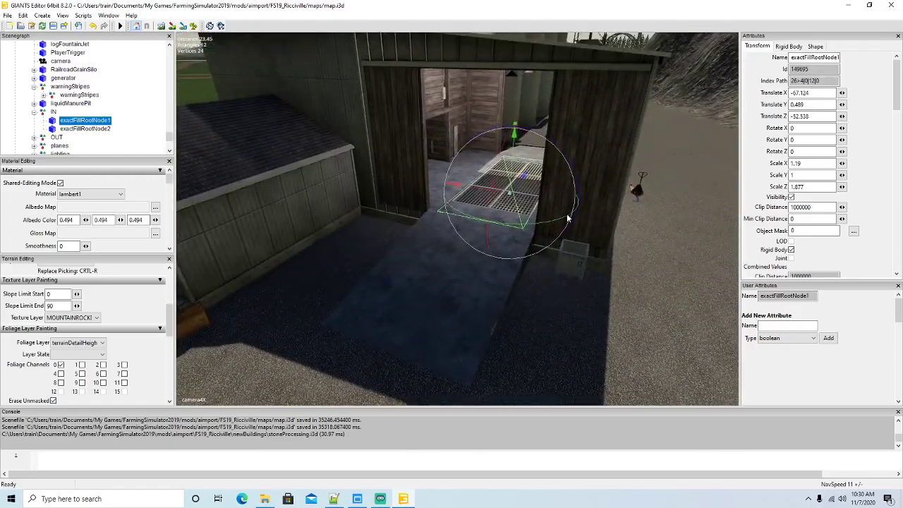
scroll(568, 218, "up", 4)
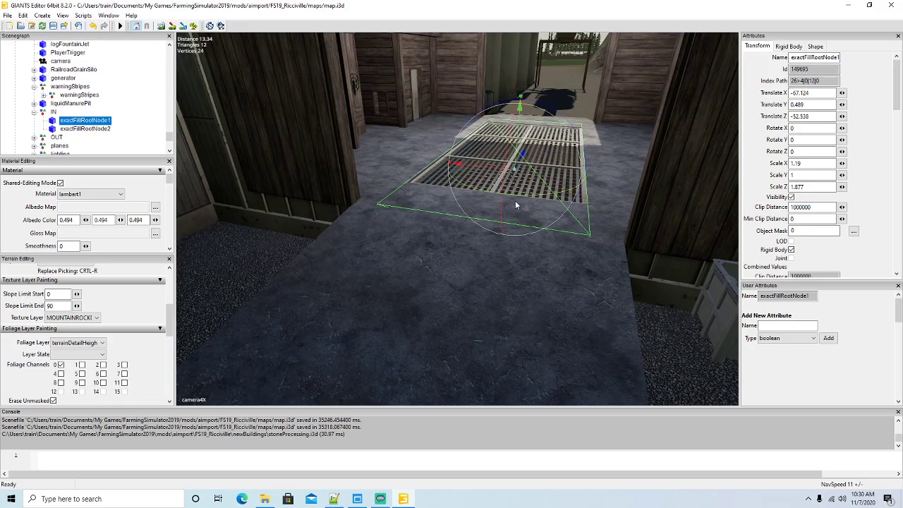
left_click_drag(515, 206, 527, 208, "alt")
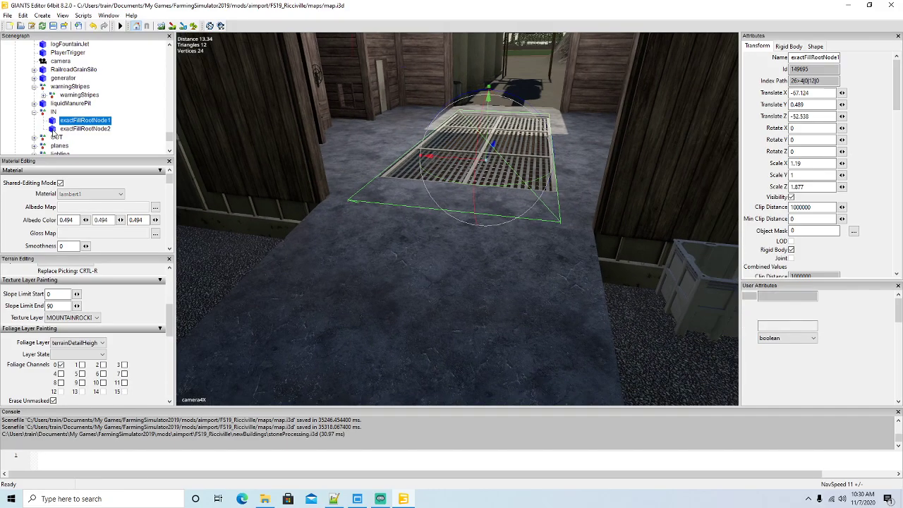
Step: Shift exactFillRootNode2 to about Z 13.8 so it fits between the warning stripes in front of the water pit
left_click(84, 128)
key("f")
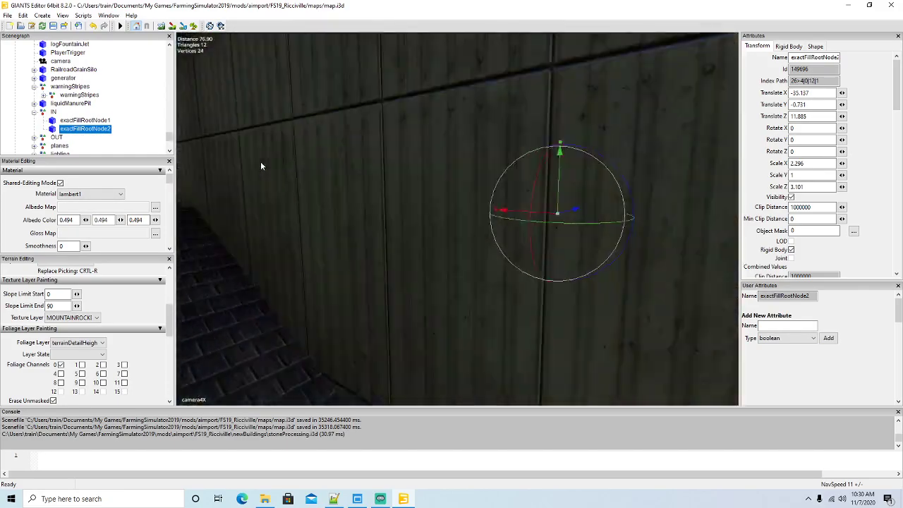
scroll(261, 163, "up", 5)
left_click_drag(261, 163, 586, 283, "alt")
scroll(323, 148, "up", 10)
scroll(496, 244, "down", 5)
scroll(550, 233, "up", 5)
scroll(462, 286, "down", 6)
scroll(462, 286, "down", 3)
scroll(327, 272, "up", 5)
scroll(586, 283, "down", 6)
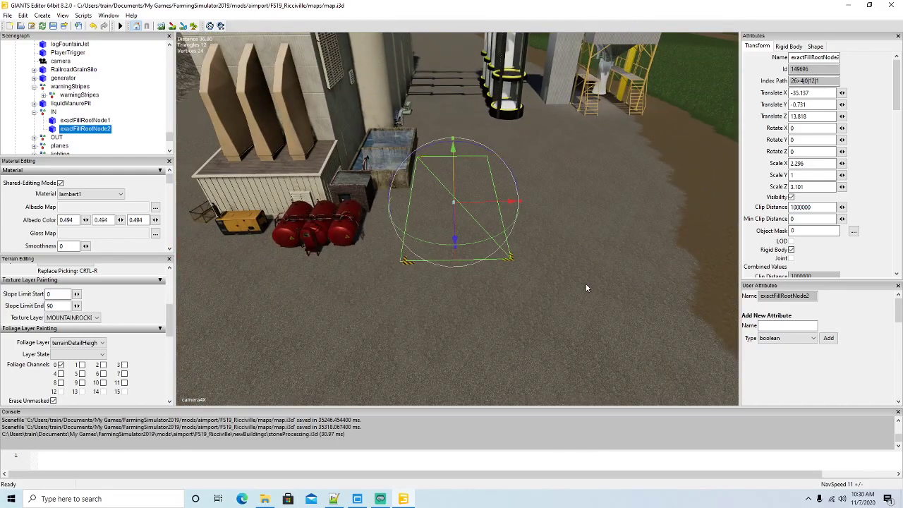
Step: Locate the loading objects in the OUT group and move loadingTrigger2 beside the small shed to about X -49.6, Z -73.6
left_click(33, 113)
left_click(34, 120)
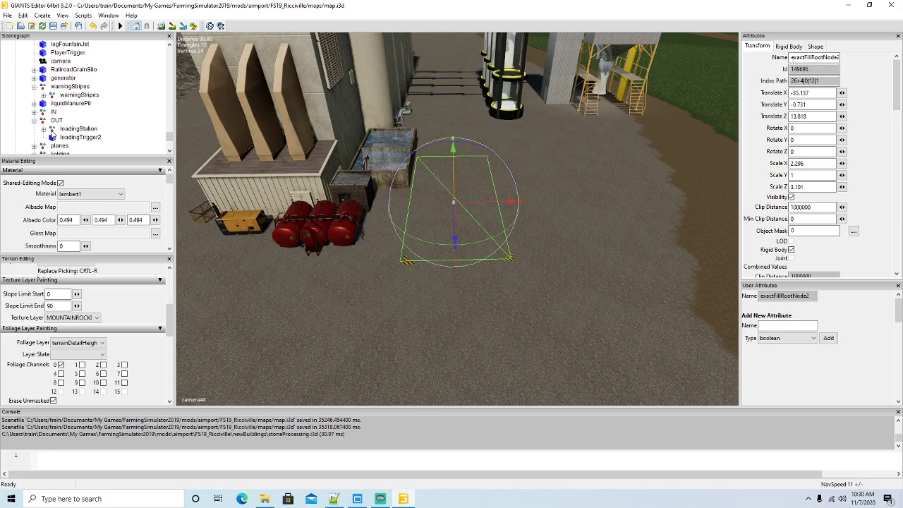
left_click(52, 131)
key("f")
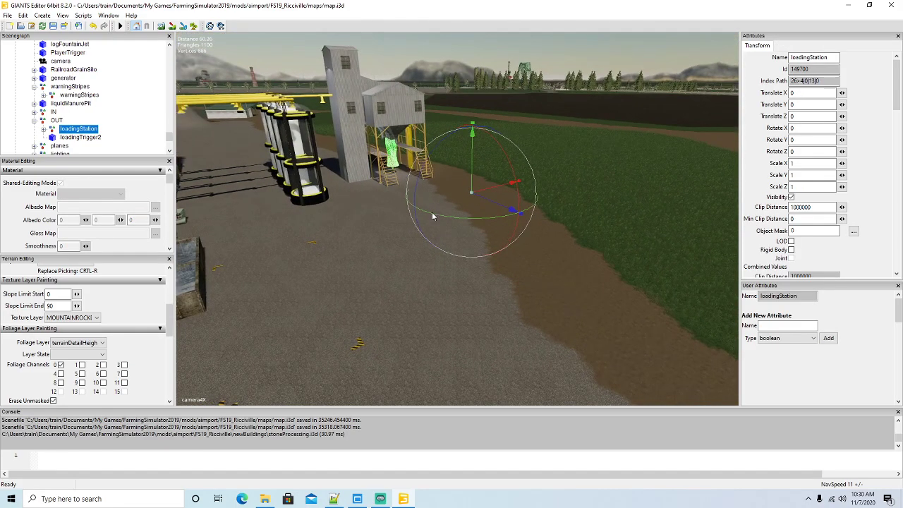
left_click(52, 139)
key("f")
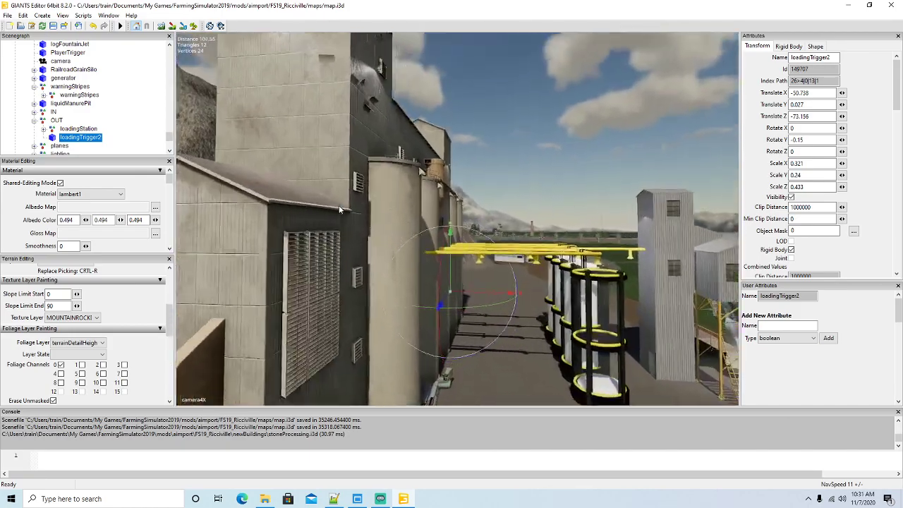
left_click_drag(339, 210, 346, 219, "alt")
scroll(346, 220, "up", 7)
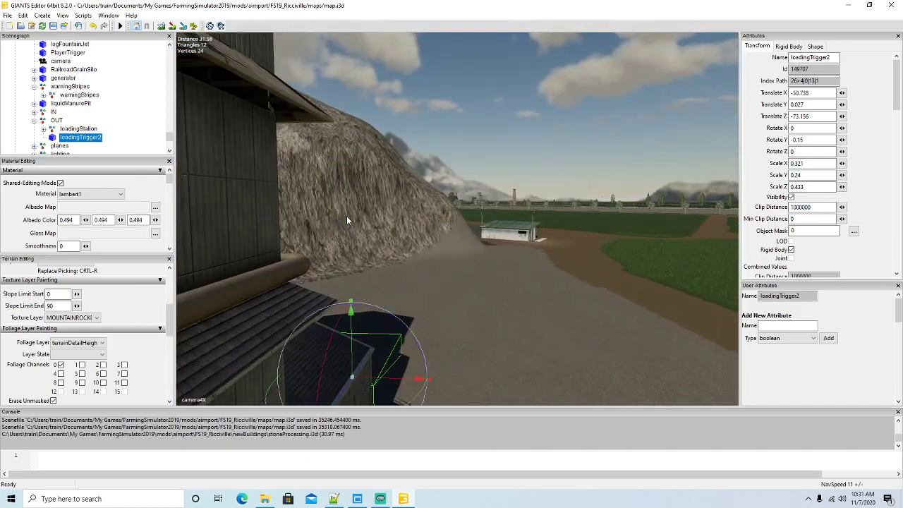
scroll(347, 220, "up", 5)
left_click_drag(347, 220, 420, 300, "alt")
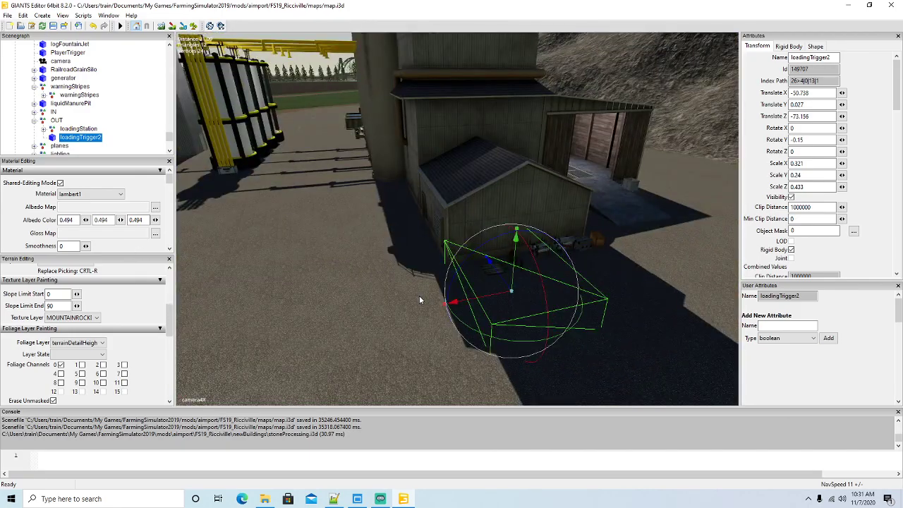
left_click_drag(507, 285, 498, 309)
scroll(510, 321, "down", 6)
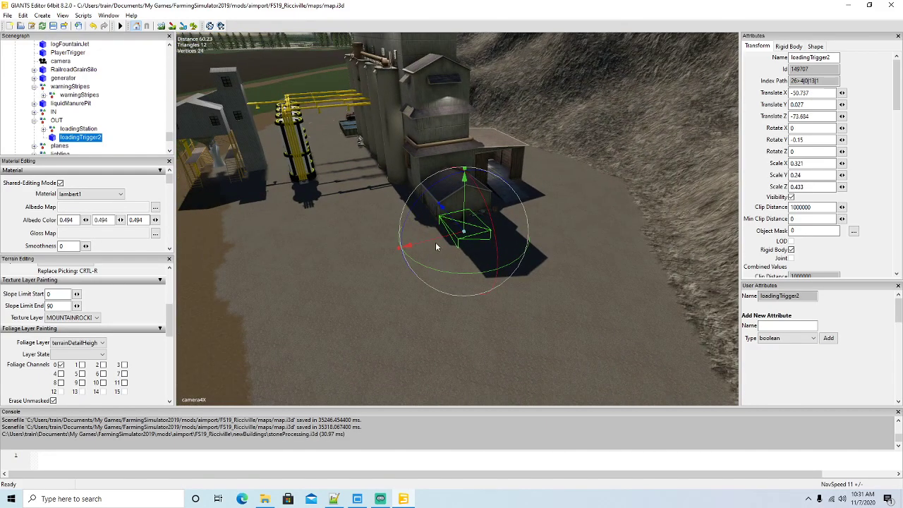
left_click_drag(434, 244, 437, 251)
scroll(445, 282, "down", 4)
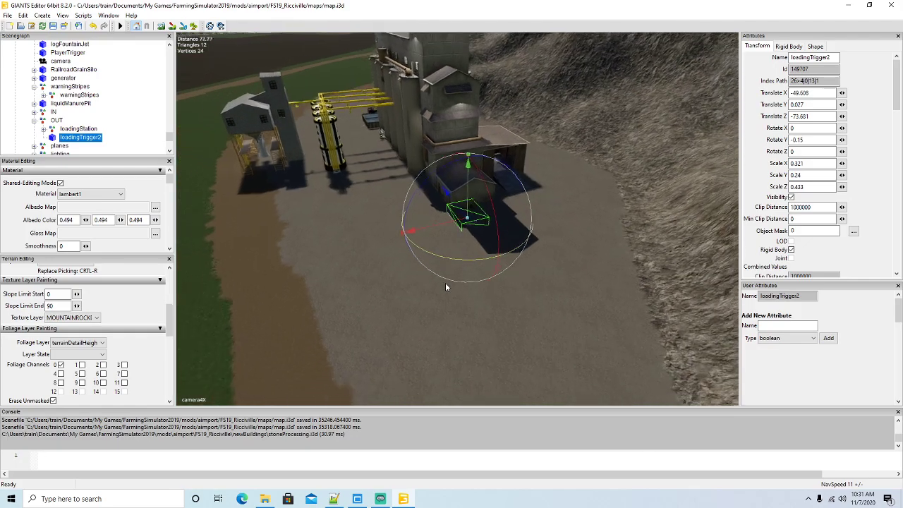
Step: Duplicate the last ExtendedPalletSpawner in the OUT group of oreMine01
right_click_drag(445, 283, 489, 292)
key("w")
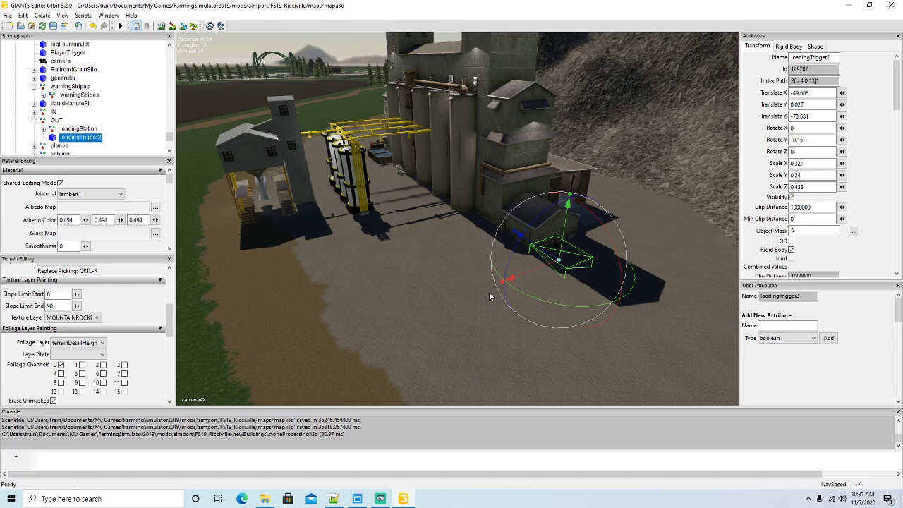
right_click_drag(489, 292, 603, 317)
key("w")
key("s")
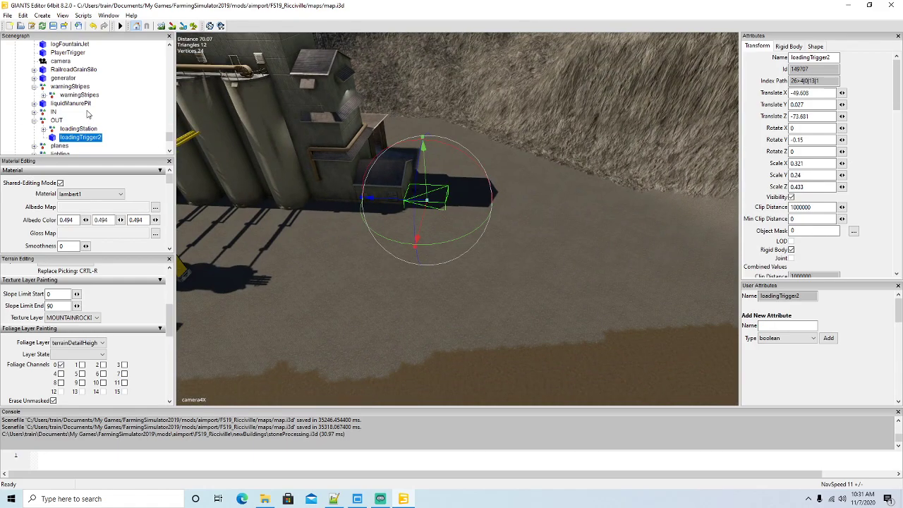
scroll(88, 113, "up", 4)
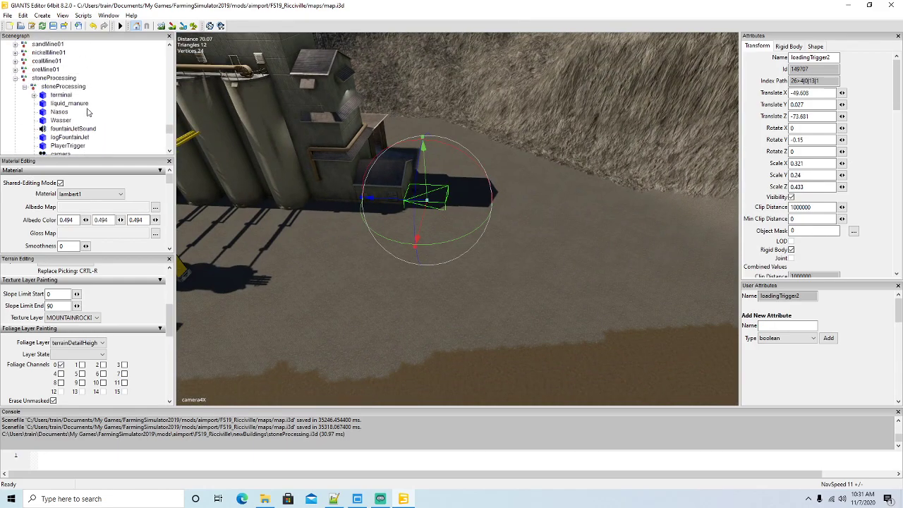
left_click(16, 70)
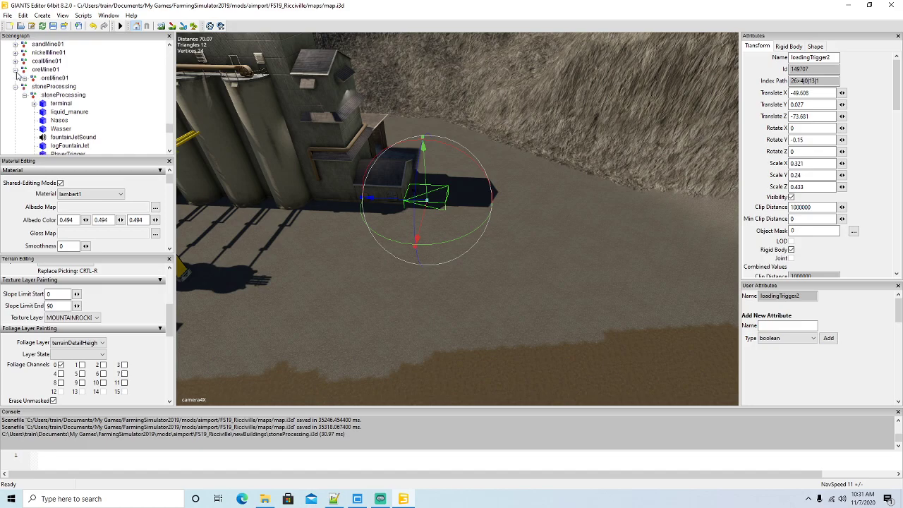
left_click(24, 79)
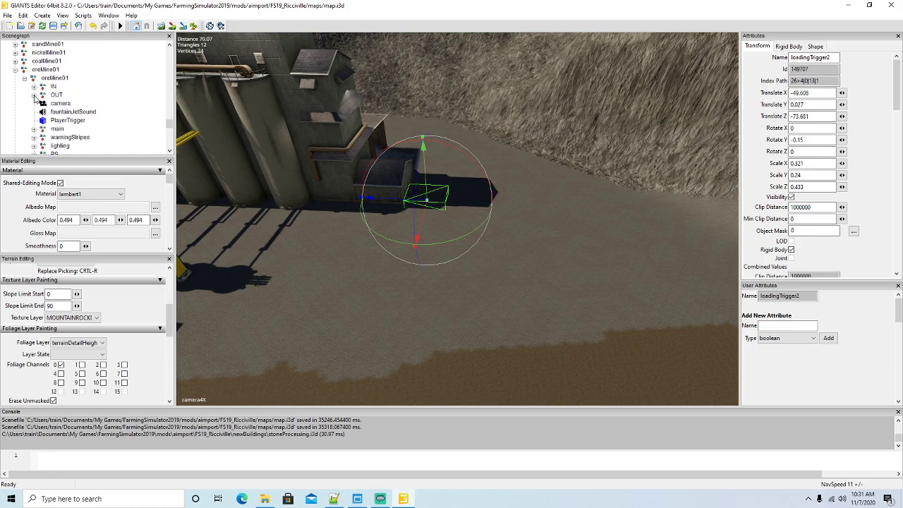
left_click(34, 95)
scroll(97, 105, "down", 1)
left_click(43, 120)
scroll(102, 128, "down", 1)
left_click(44, 95)
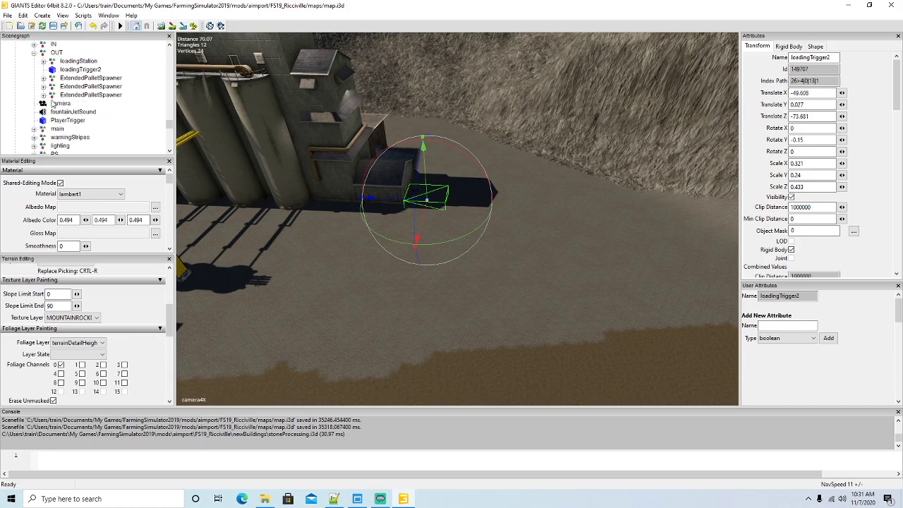
left_click(79, 94)
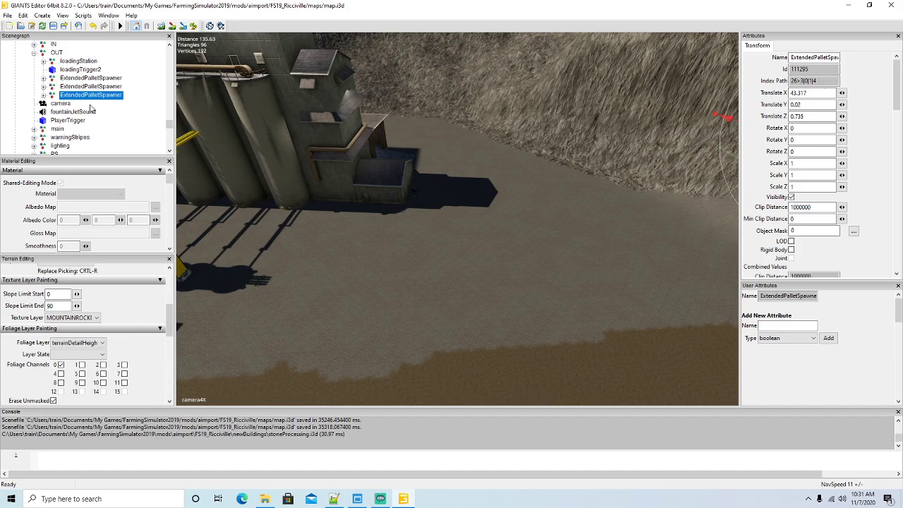
key("Delete")
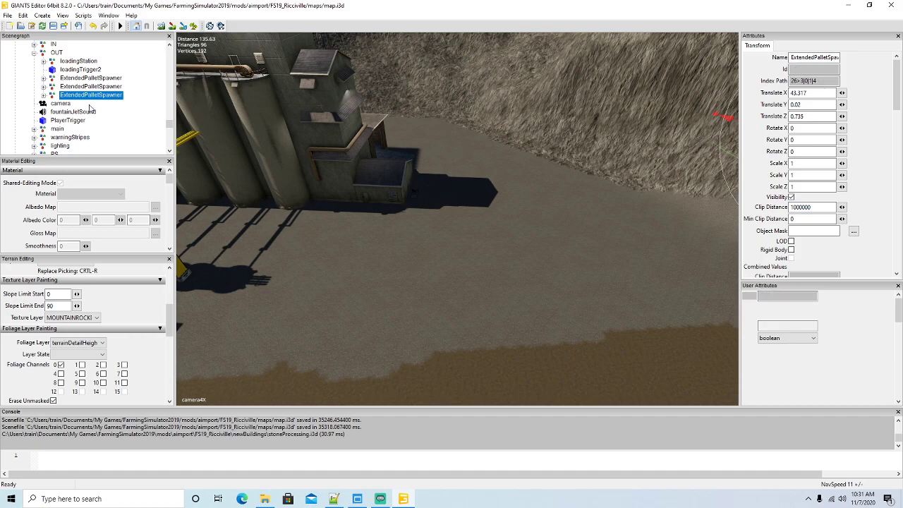
Step: Cut the duplicated ExtendedPalletSpawner and paste it into the OUT group of stoneProcessing
scroll(88, 104, "down", 4)
scroll(88, 105, "down", 4)
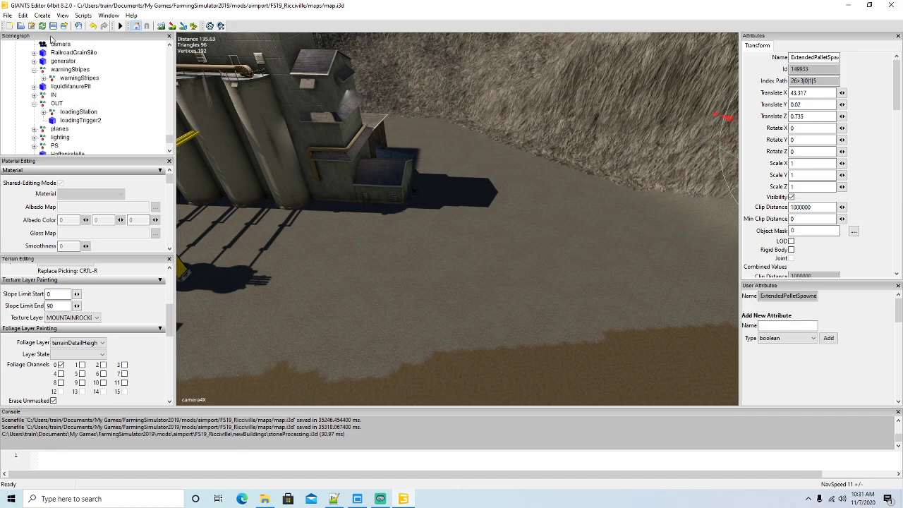
left_click(22, 15)
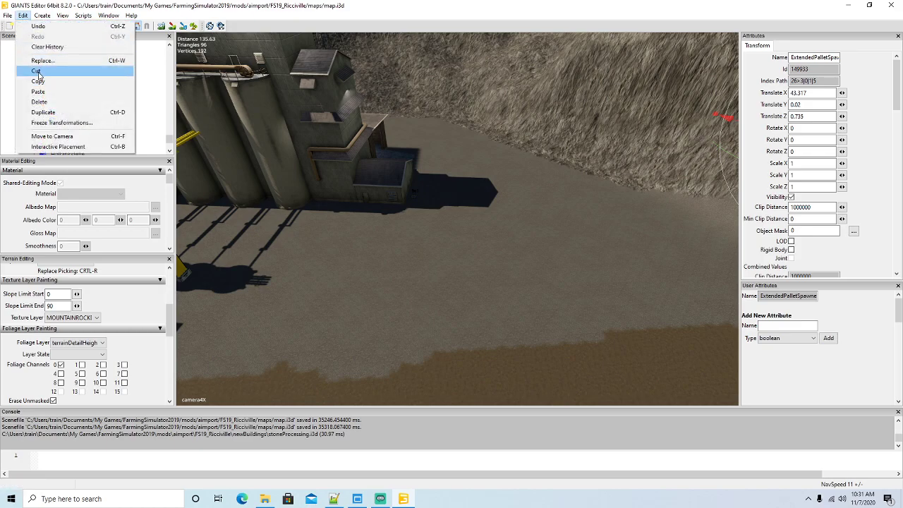
left_click(36, 71)
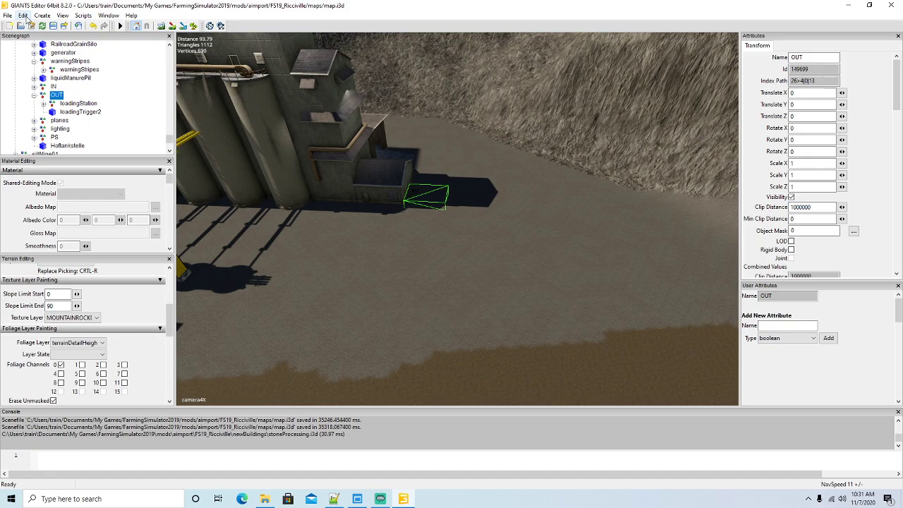
left_click(23, 15)
left_click(40, 97)
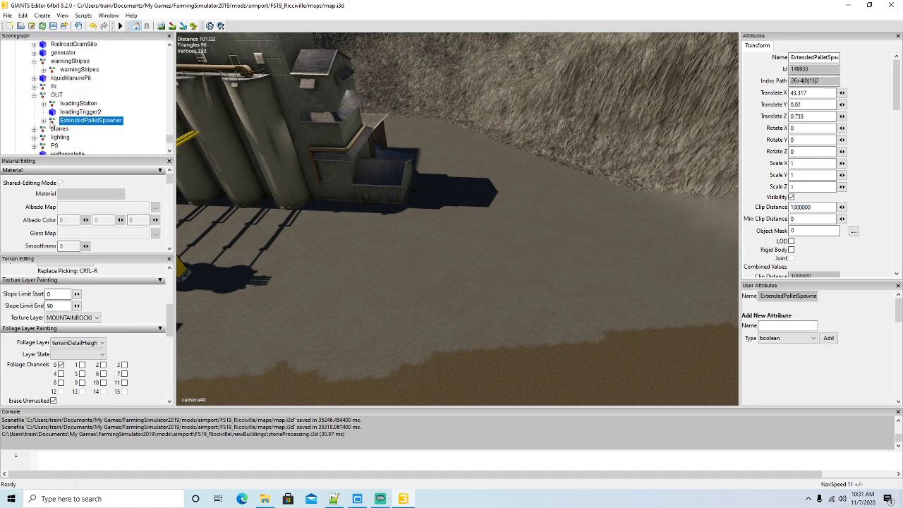
Step: Place the first palletSpawner of the pasted ExtendedPalletSpawner on the open ground in front of the stone processing building
left_click(44, 122)
left_click(67, 130)
left_click(22, 15)
left_click(53, 136)
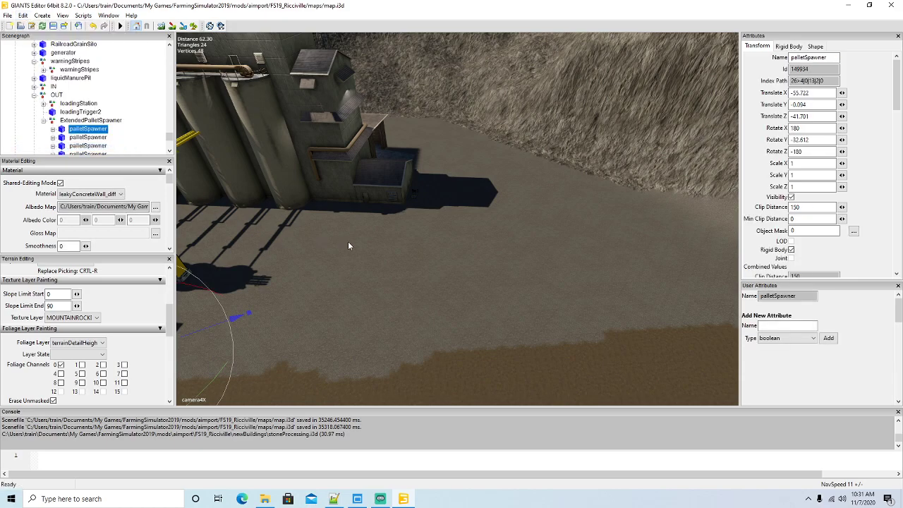
Step: Delete all palletSpawners in the pasted ExtendedPalletSpawner except the first one
left_click(64, 138)
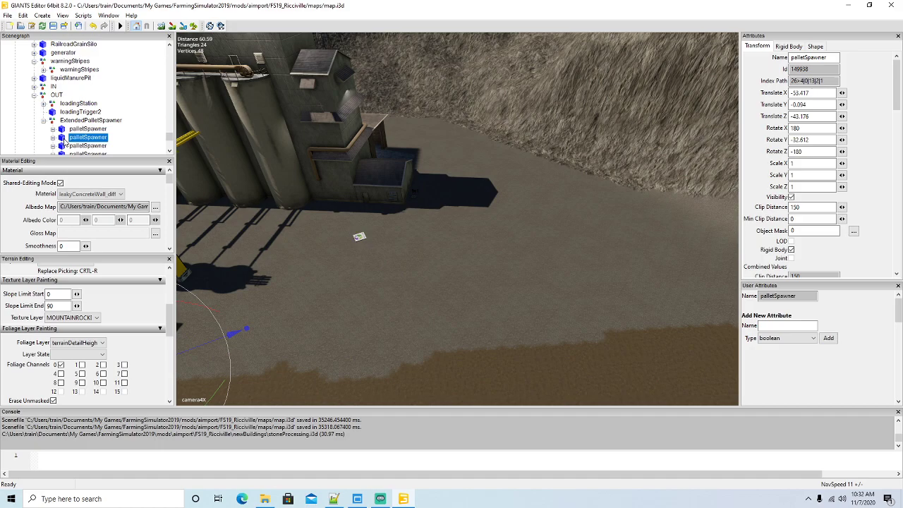
key("Delete")
key("Delete")
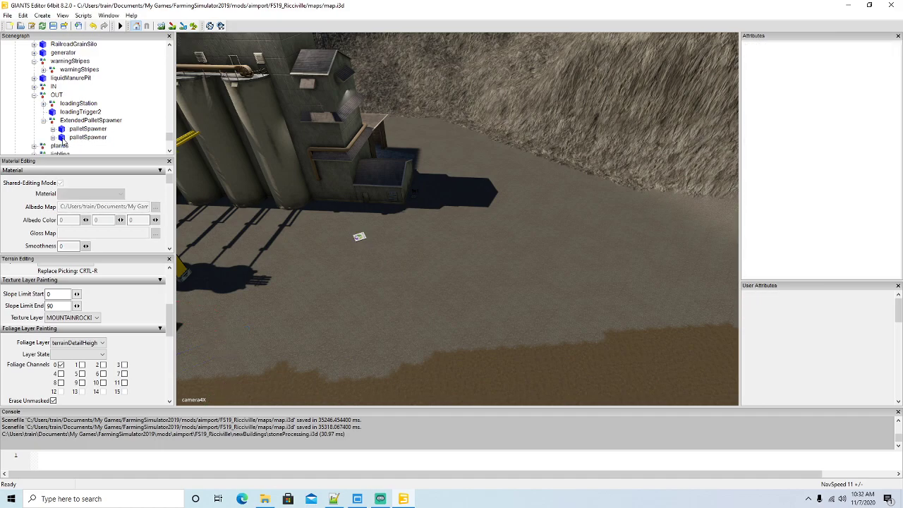
key("Delete")
Step: Move the remaining palletSpawner in front of the small shed to about X -89.0, Z -68.7 and lower it to Y -0.035
left_click_drag(370, 302, 207, 253, "alt")
scroll(363, 305, "up", 8)
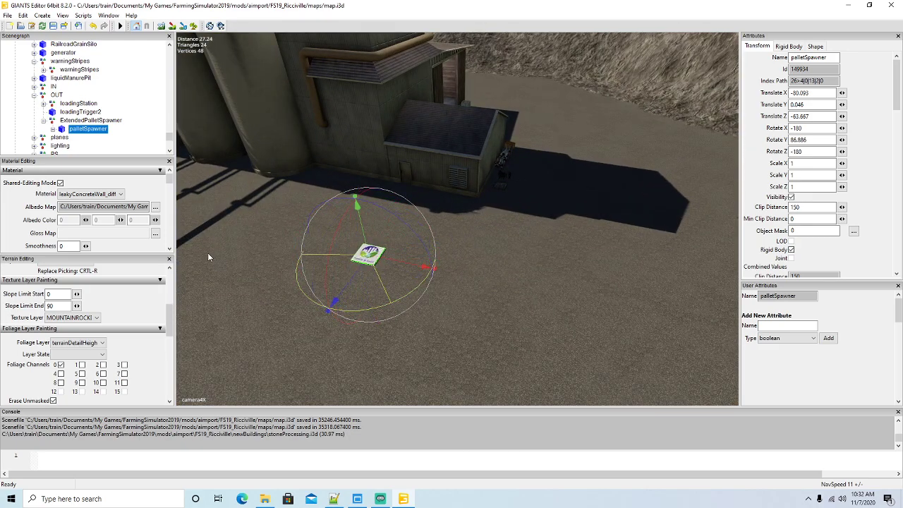
left_click_drag(341, 293, 475, 253)
left_click_drag(480, 258, 507, 286, "alt")
scroll(515, 305, "up", 5)
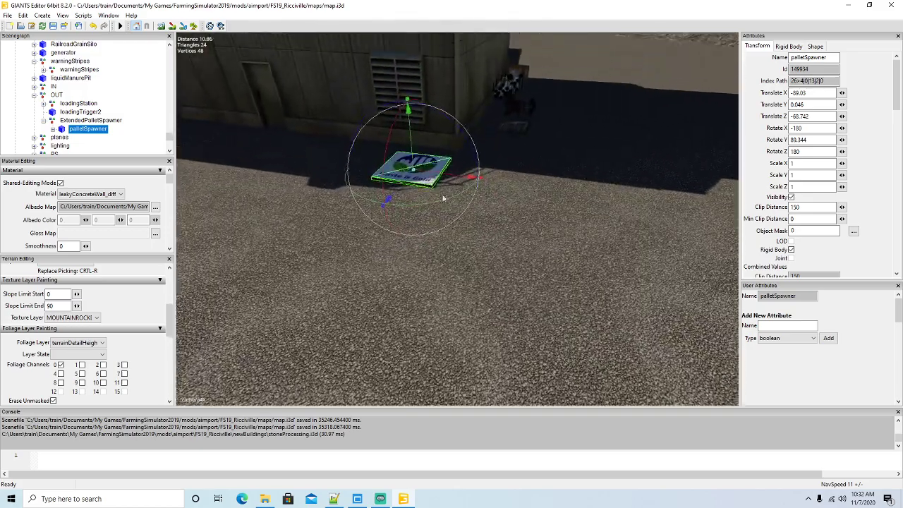
mouse_move(414, 147)
left_mouse_down()
mouse_move(413, 161)
mouse_move(413, 151)
left_mouse_up()
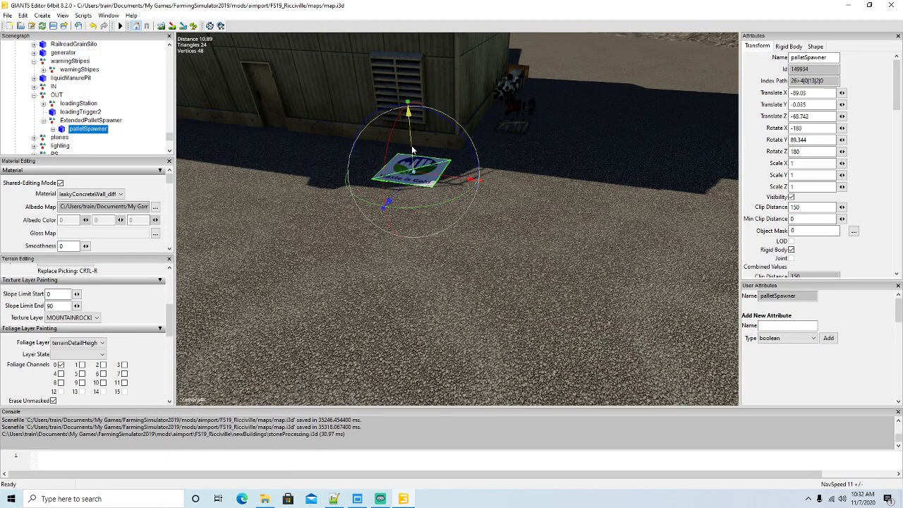
Step: Check the palletSpawner's clearance from loadingTrigger2 and shift it along the shed wall to about Z -68.5
mouse_move(414, 206)
left_mouse_down("alt")
mouse_move(414, 223)
mouse_move(419, 192)
left_mouse_up("alt")
scroll(414, 223, "down", 4)
scroll(420, 192, "up", 5)
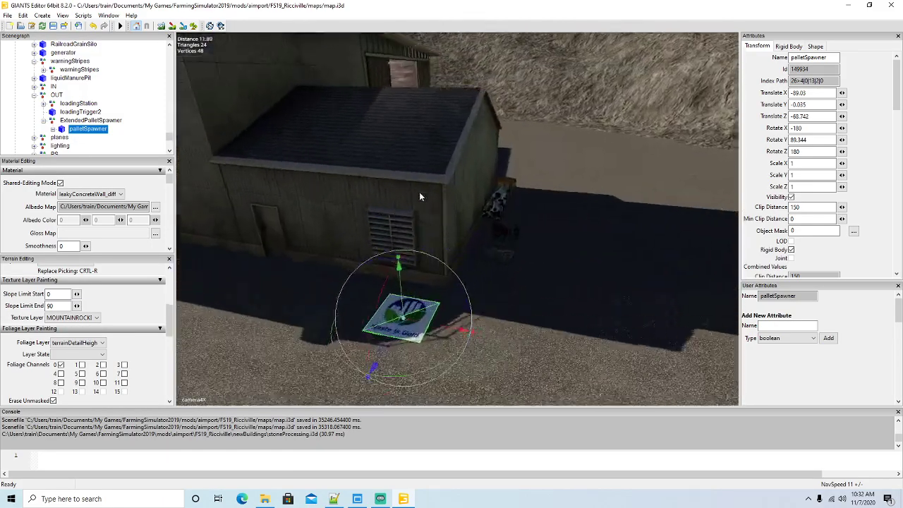
left_click_drag(398, 231, 392, 239, "alt")
scroll(391, 238, "down", 5)
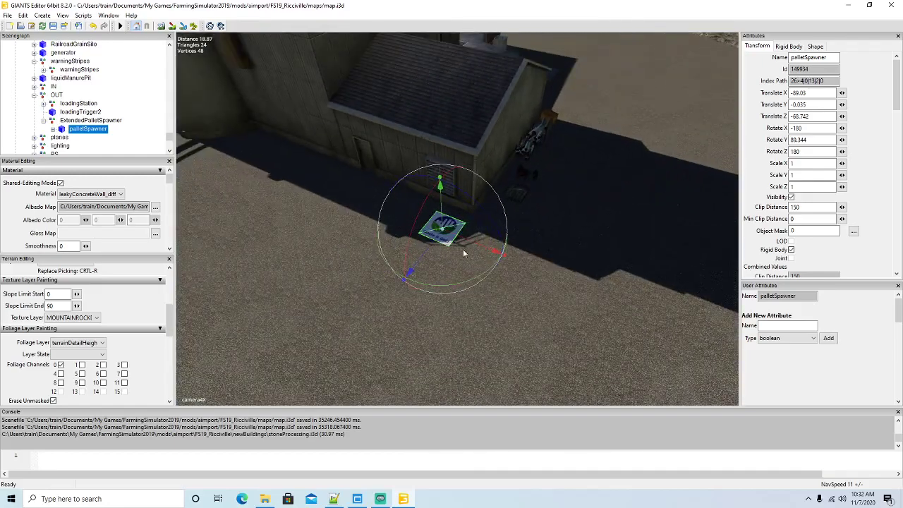
left_click_drag(481, 248, 472, 243)
left_click(532, 222)
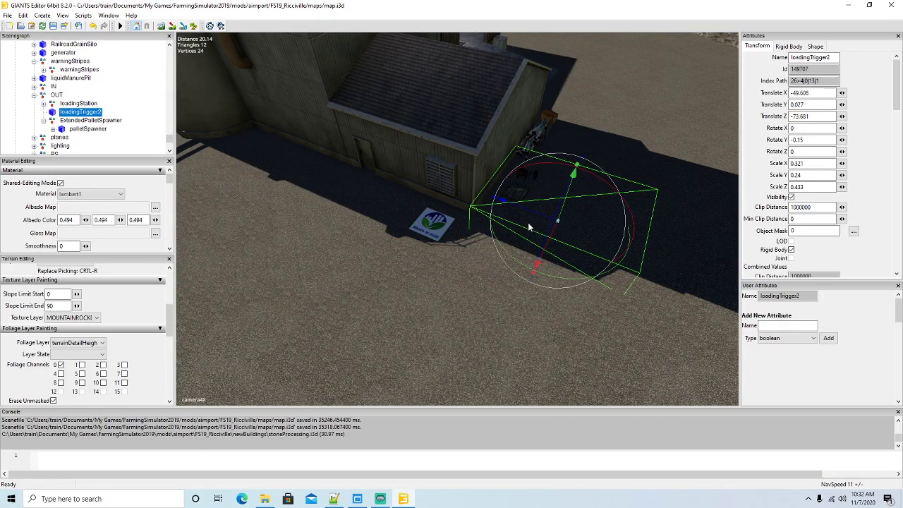
left_click(66, 128)
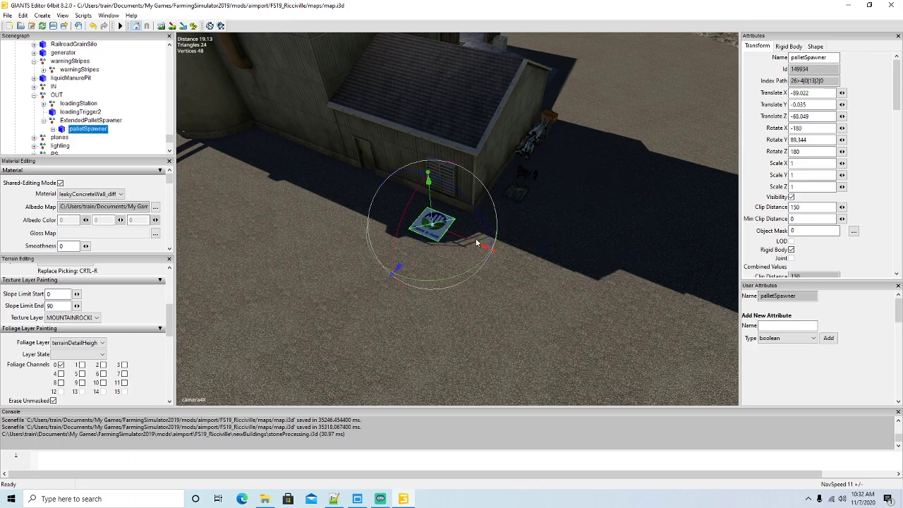
left_click_drag(473, 244, 465, 267)
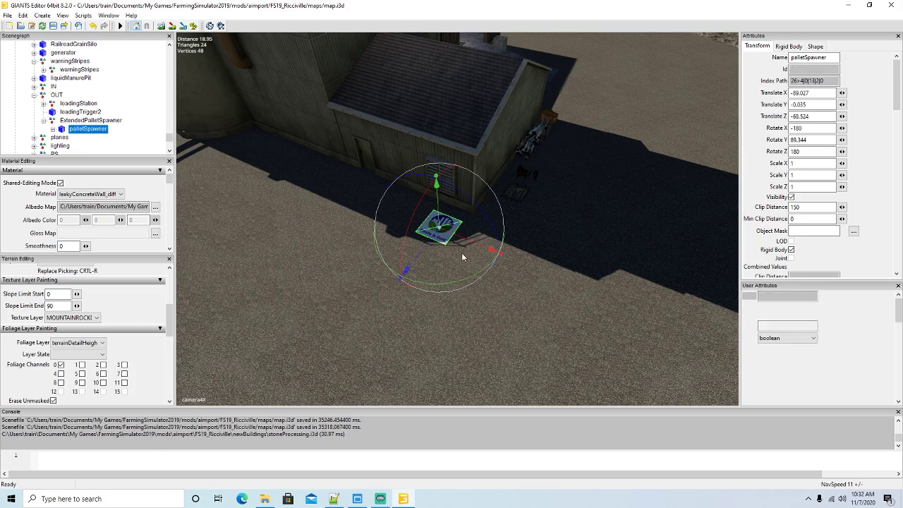
Step: Duplicate the palletSpawner three times and space the copies along the building wall at about Z -65.3, -59.3 and -56.0
key("ctrl+d")
left_click_drag(461, 239, 474, 266)
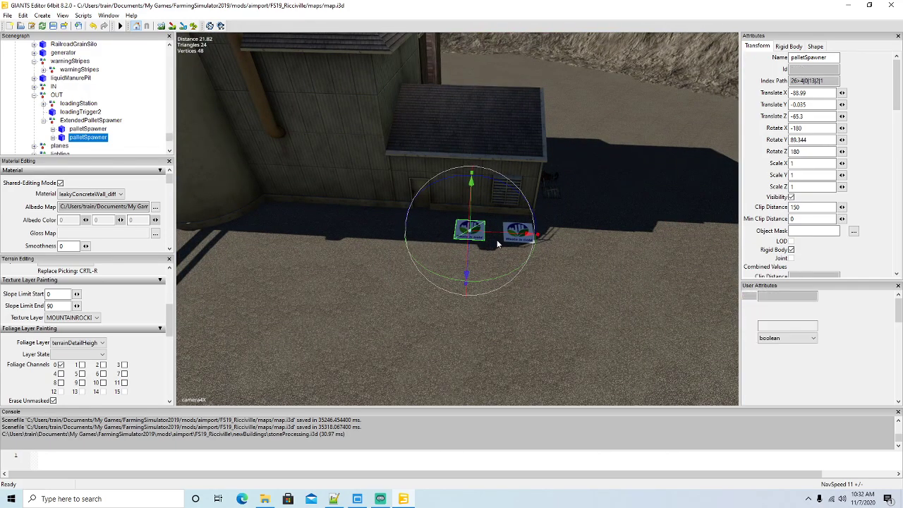
key("ctrl+d")
left_click_drag(502, 232, 402, 226)
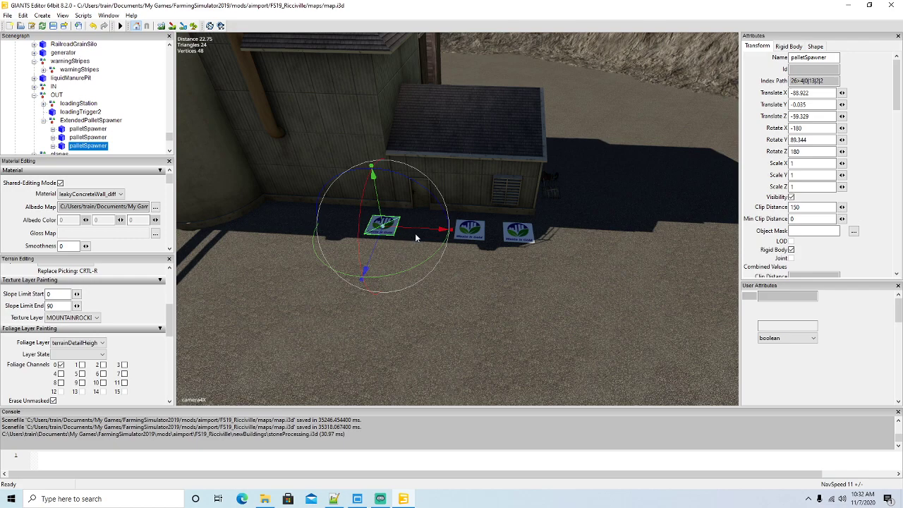
key("ctrl+d")
left_click_drag(417, 229, 367, 227)
left_click_drag(419, 275, 421, 277, "alt")
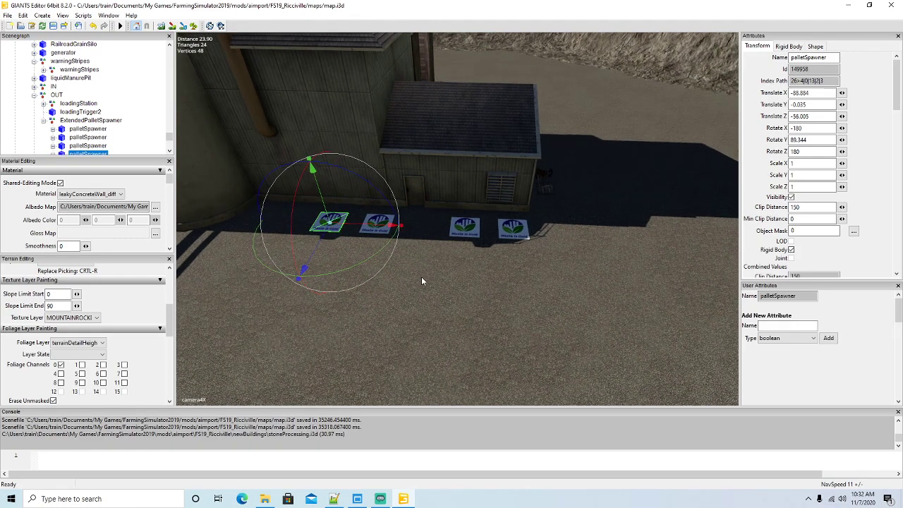
Step: Inspect the stone processing site from several sides and collapse the ExtendedPalletSpawner and OUT groups
scroll(424, 278, "down", 10)
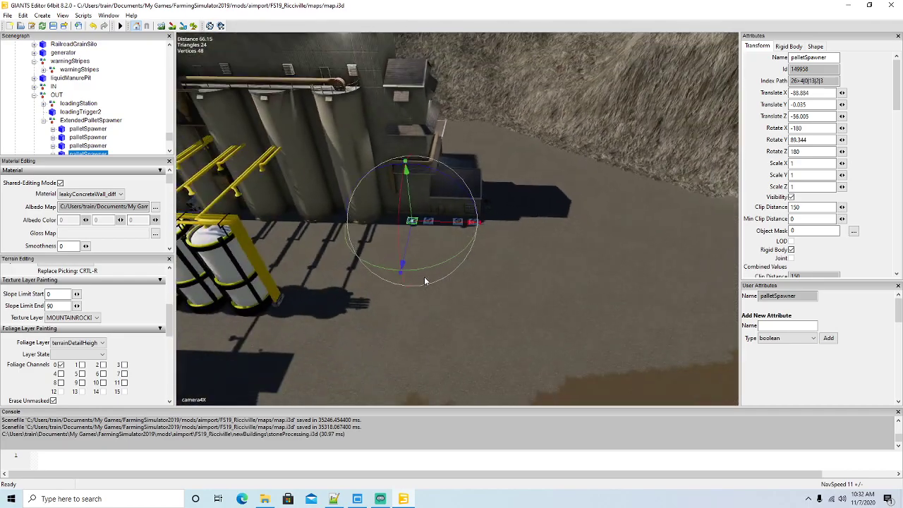
scroll(425, 280, "down", 6)
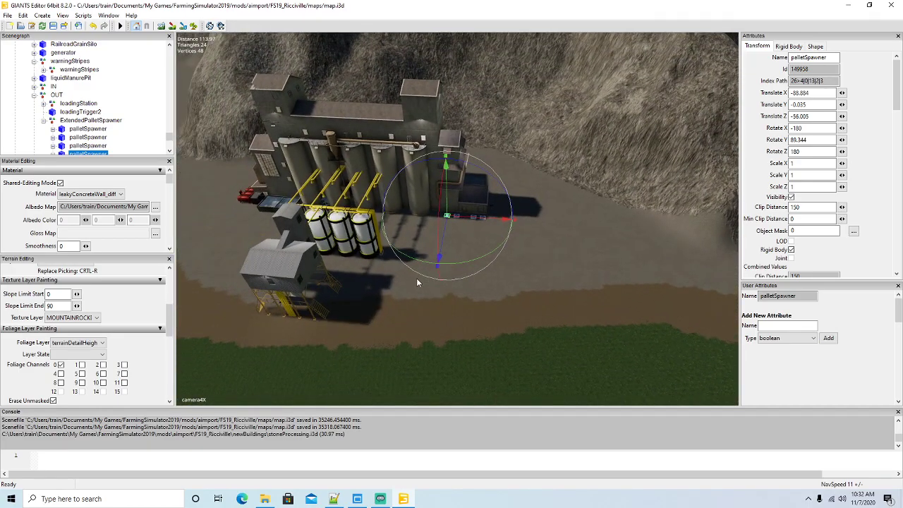
left_click_drag(417, 279, 465, 278, "alt")
scroll(385, 261, "up", 10)
scroll(402, 298, "up", 4)
scroll(403, 273, "up", 8)
scroll(466, 281, "down", 15)
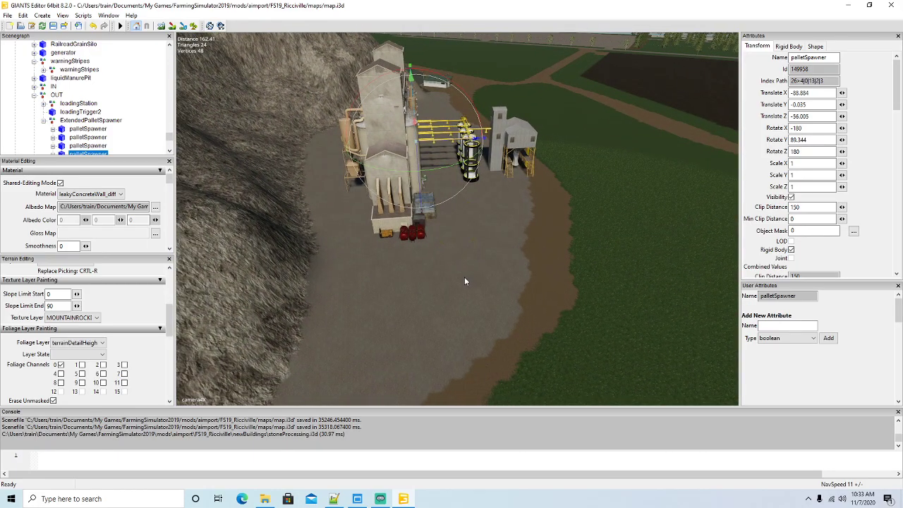
left_click(43, 120)
left_click(34, 96)
scroll(84, 117, "up", 4)
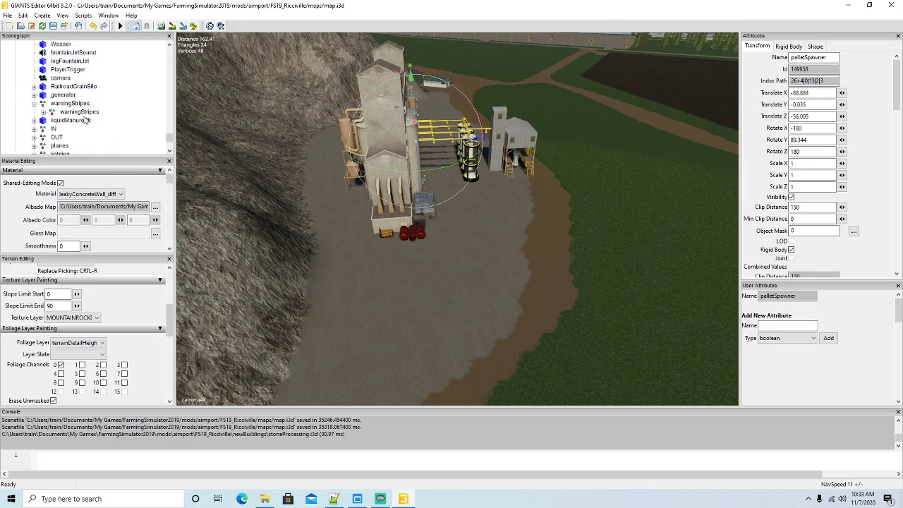
Step: Review the stoneProcessing objects in order from terminal through the fountain parts and PlayerTrigger to camera
left_click(45, 88)
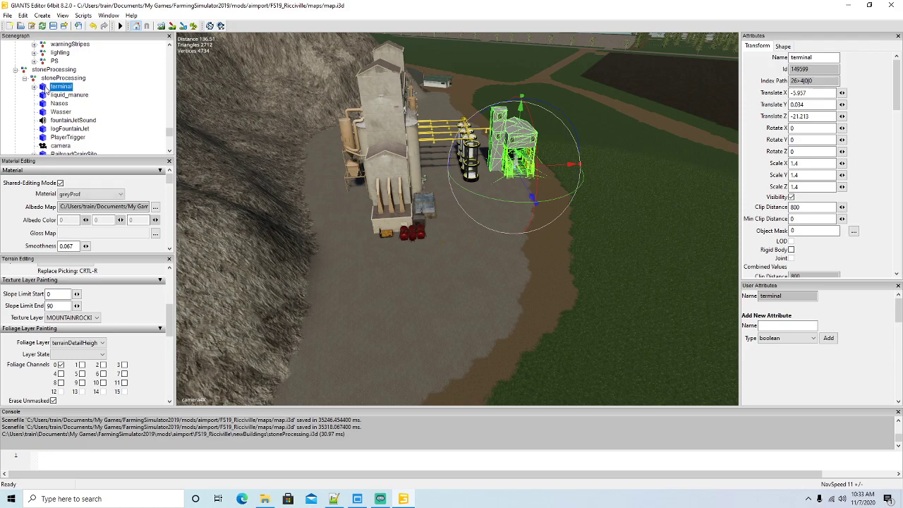
left_click(43, 97)
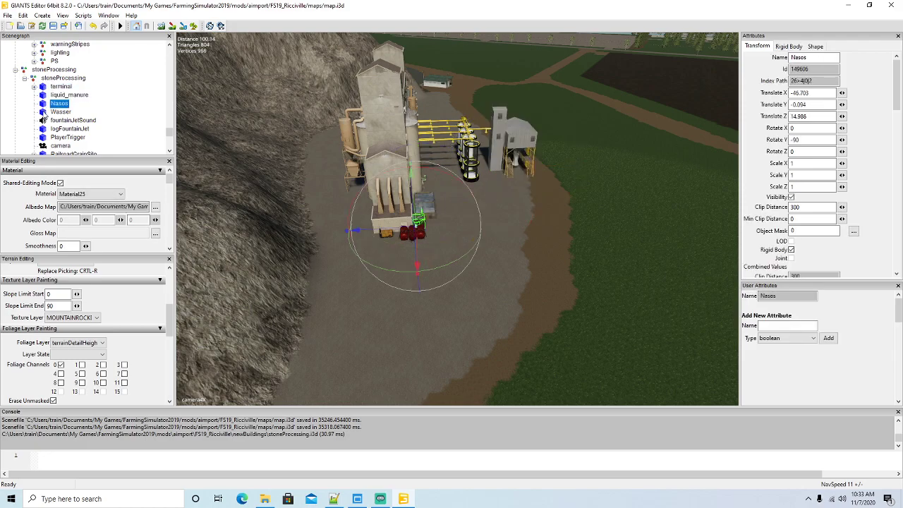
left_click(43, 113)
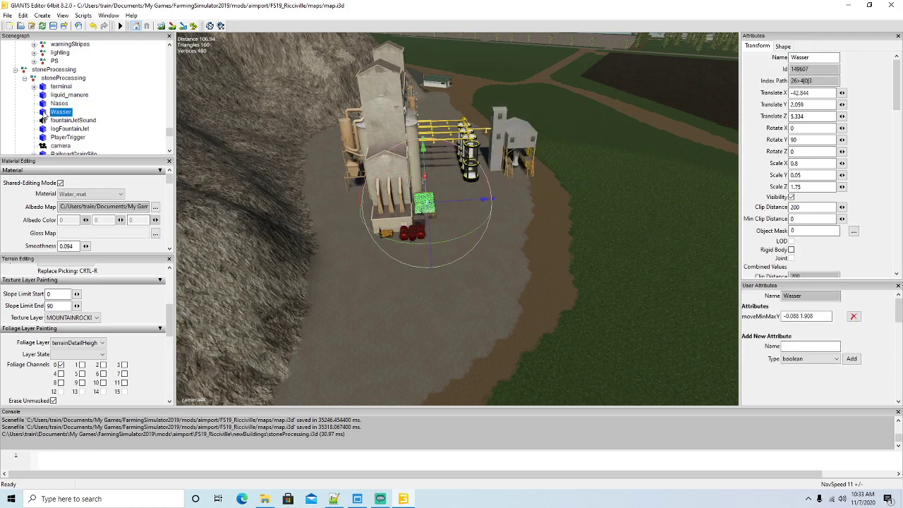
left_click(43, 120)
scroll(49, 116, "down", 2)
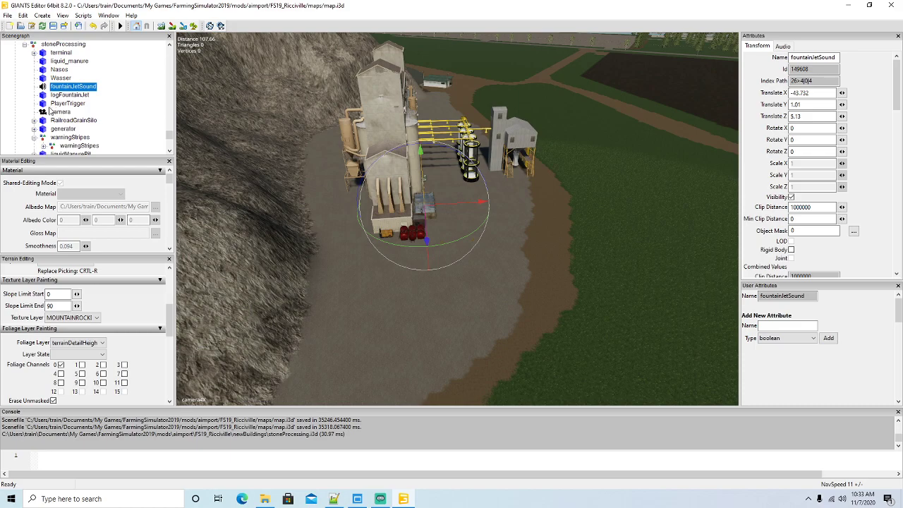
left_click(46, 96)
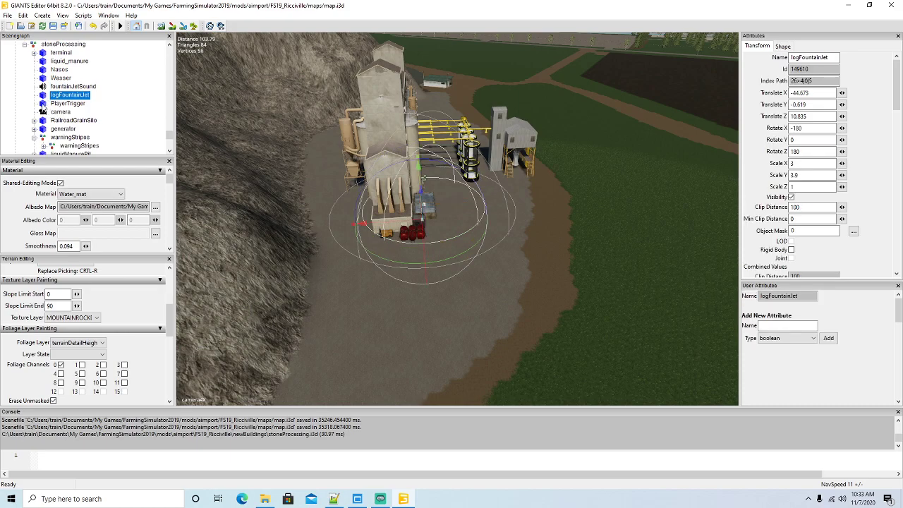
left_click(43, 103)
left_click(45, 113)
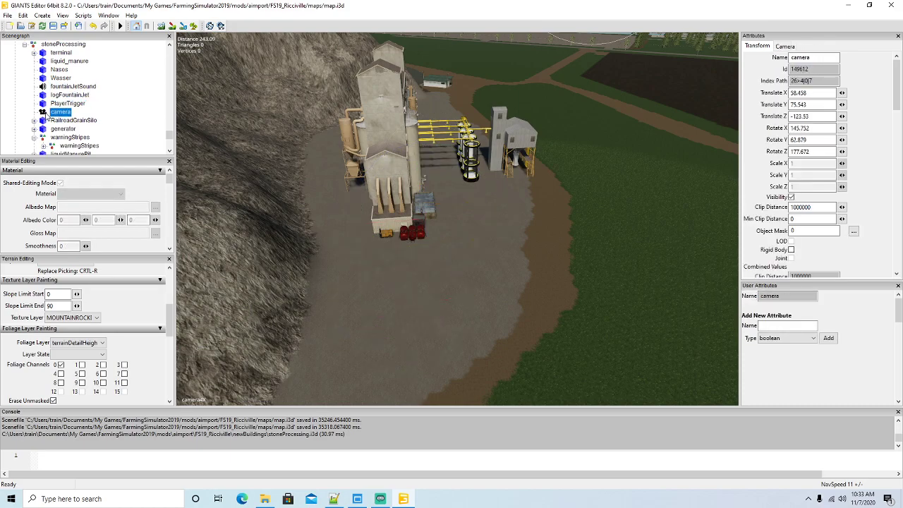
Step: Check where RailroadGrainSilo, generator, warningStripes and liquidManurePit sit around the building
left_click_drag(437, 221, 438, 219, "alt")
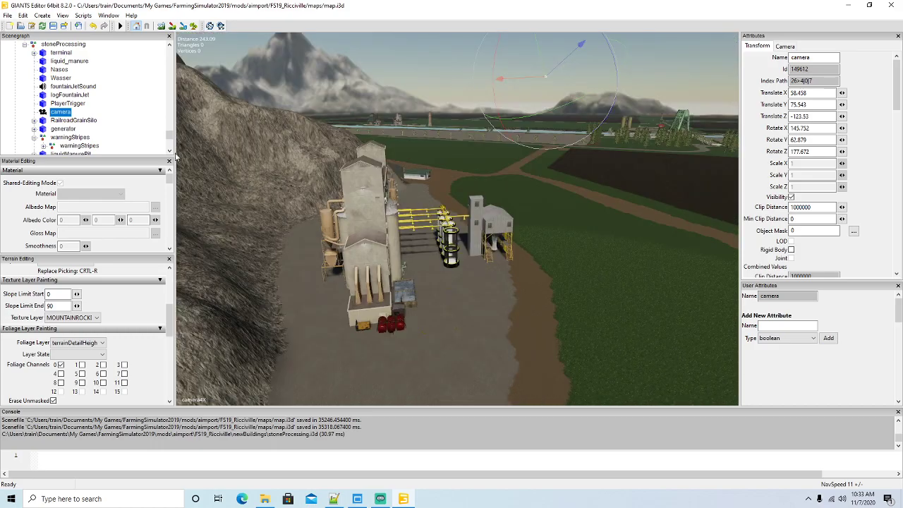
left_click(46, 120)
left_click(48, 129)
scroll(61, 119, "down", 2)
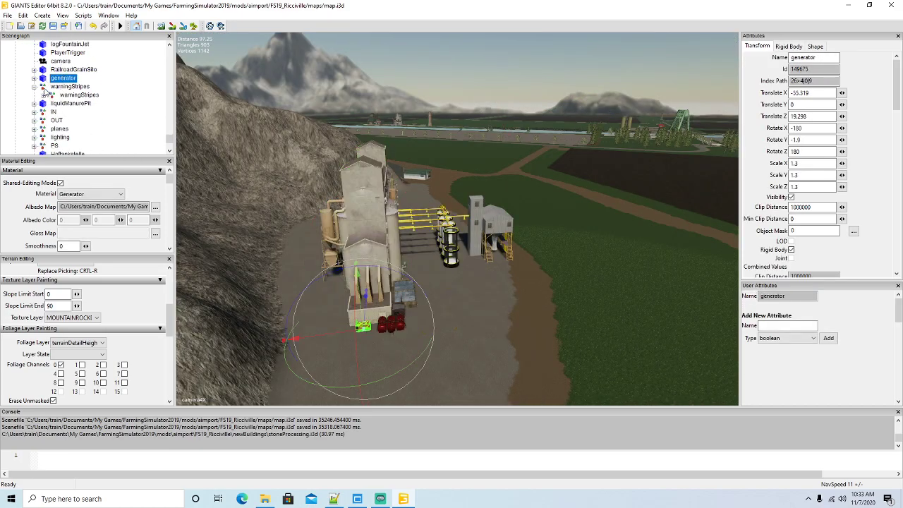
left_click(43, 92)
left_click(43, 104)
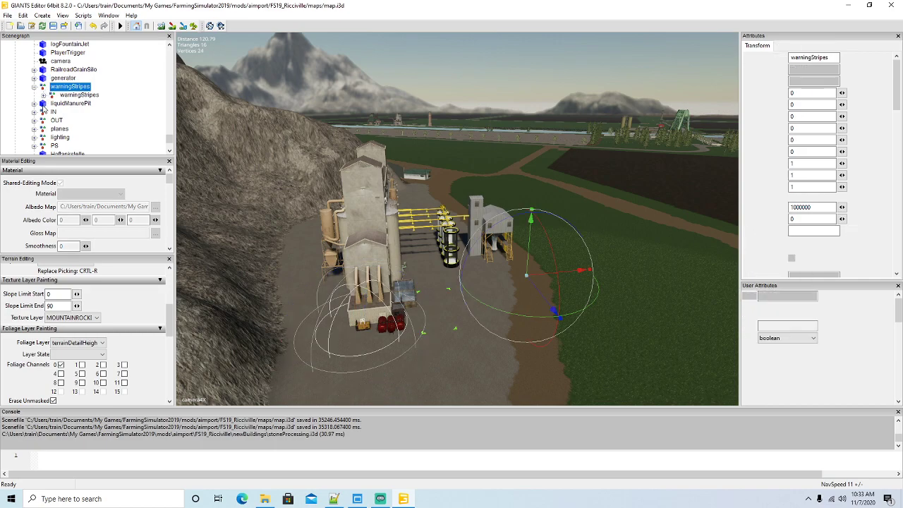
Step: Expand the IN and OUT groups of stoneProcessing and check their fill nodes, loadingStation and loadingTrigger2
left_click(46, 112)
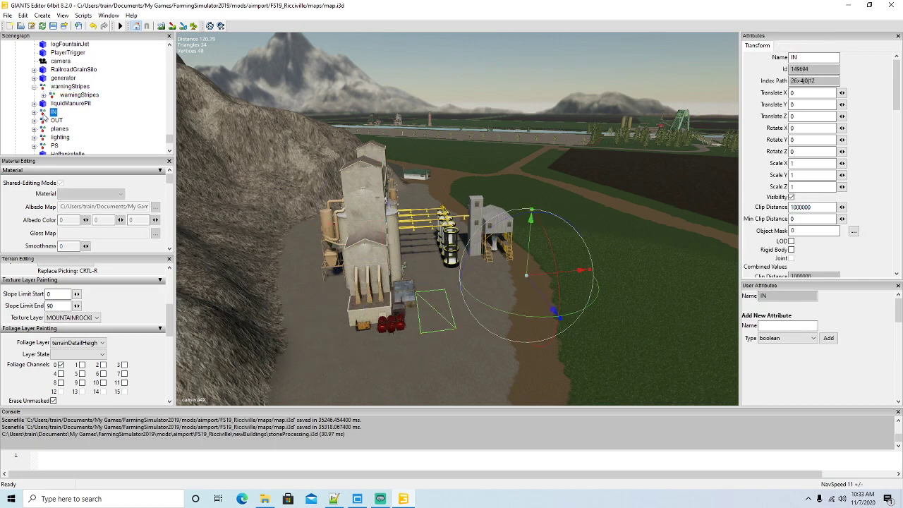
left_click(34, 112)
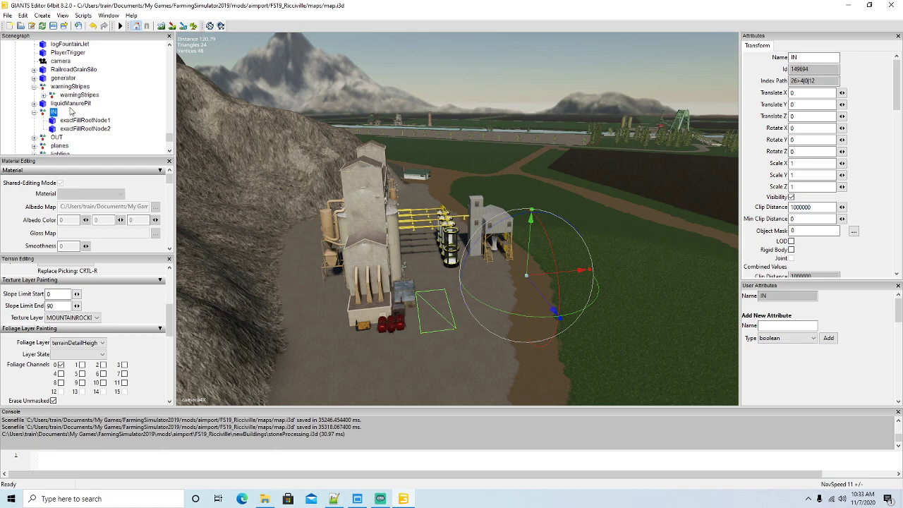
scroll(70, 117, "down", 1)
left_click(34, 112)
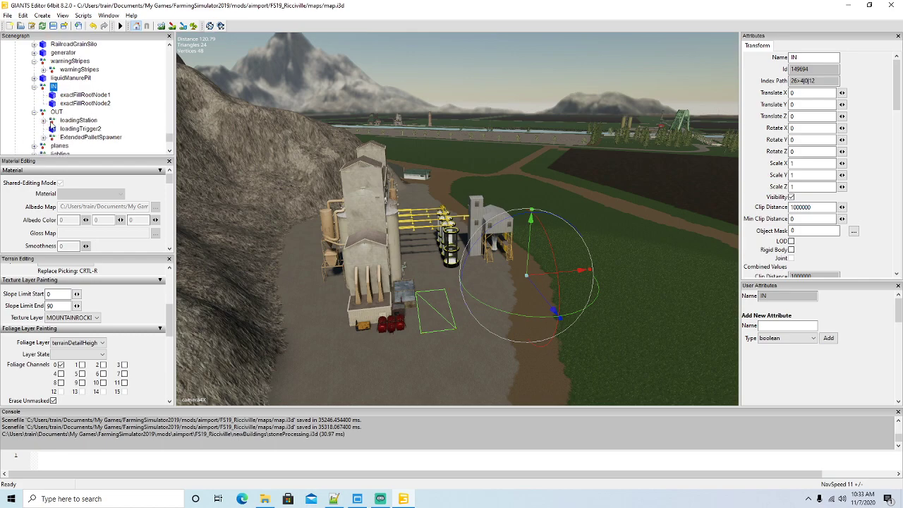
left_click(52, 122)
left_click(55, 130)
scroll(63, 127, "down", 1)
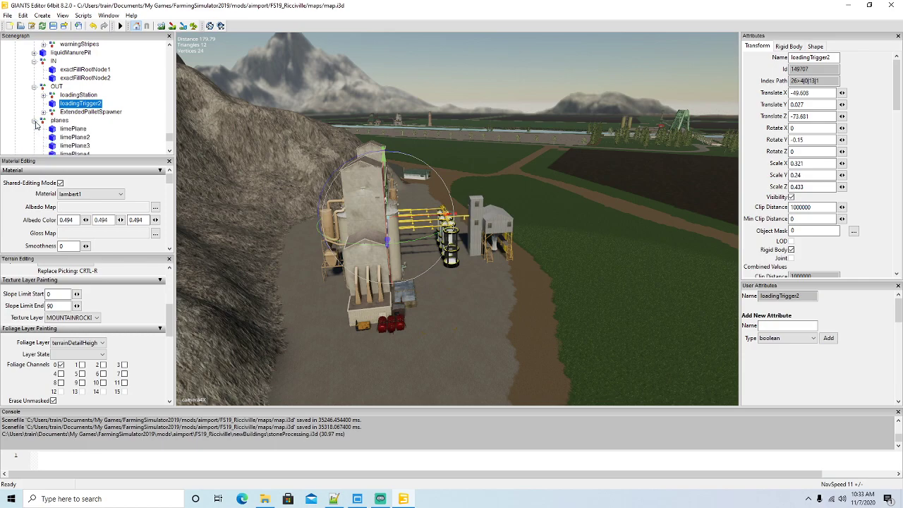
Step: Review the planes and lighting groups of stoneProcessing, collapse them and expand the PS group
left_click(48, 121)
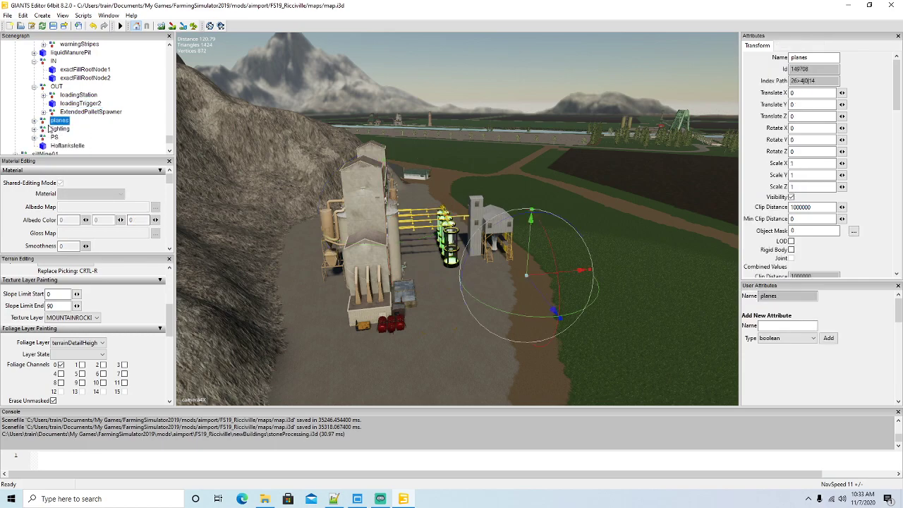
scroll(49, 126, "down", 2)
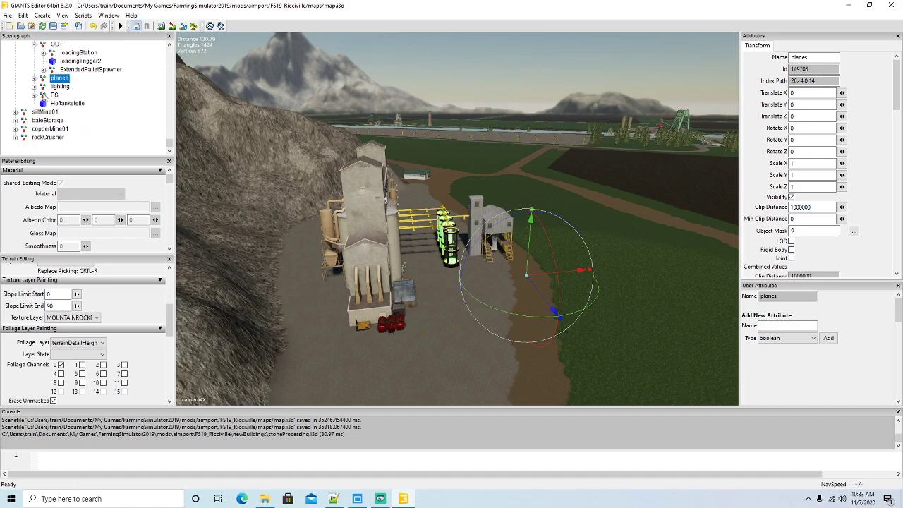
left_click(45, 88)
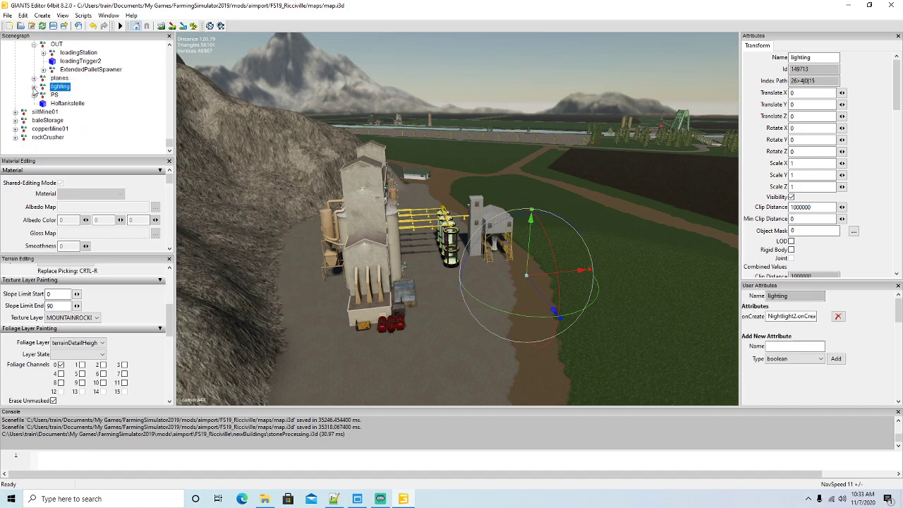
left_click(34, 89)
left_click_drag(466, 321, 291, 228, "alt")
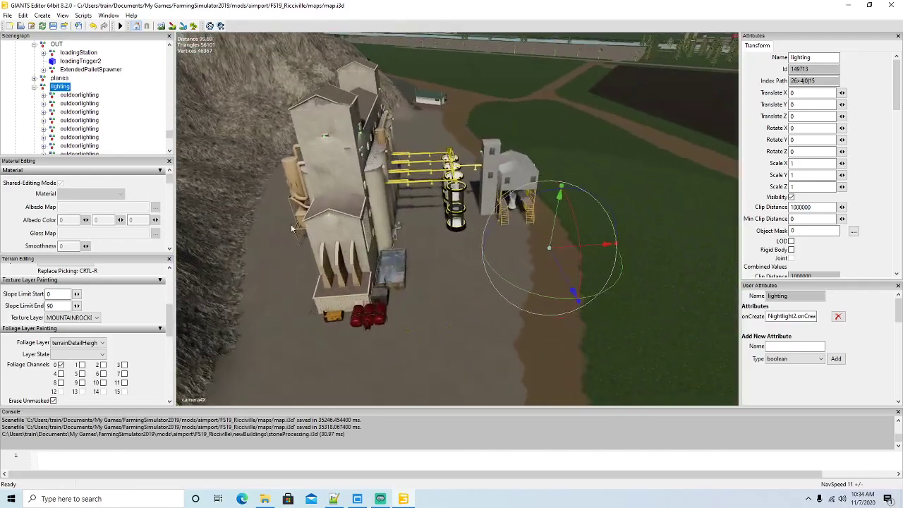
left_click(34, 86)
left_click(43, 95)
left_click(34, 94)
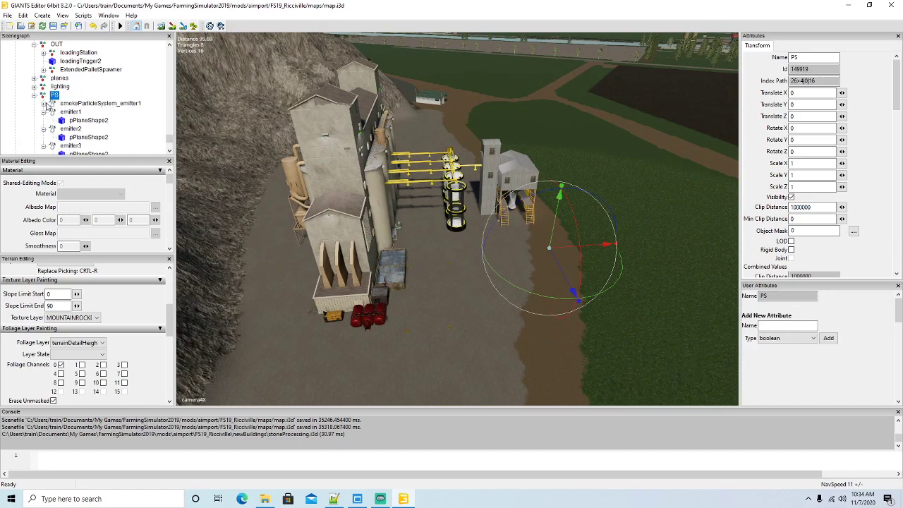
Step: Collapse the emitter objects and the PS group of stoneProcessing
left_click(43, 120)
left_click(43, 120)
left_click(43, 128)
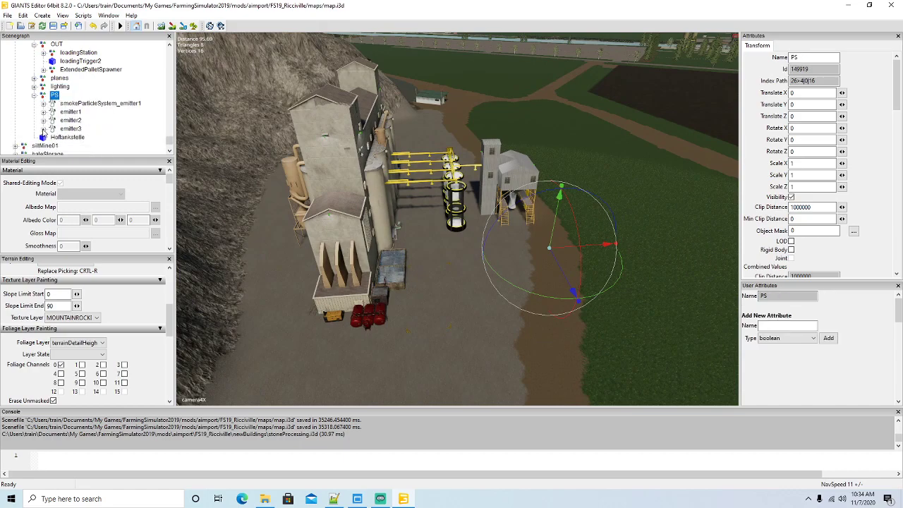
left_click(34, 96)
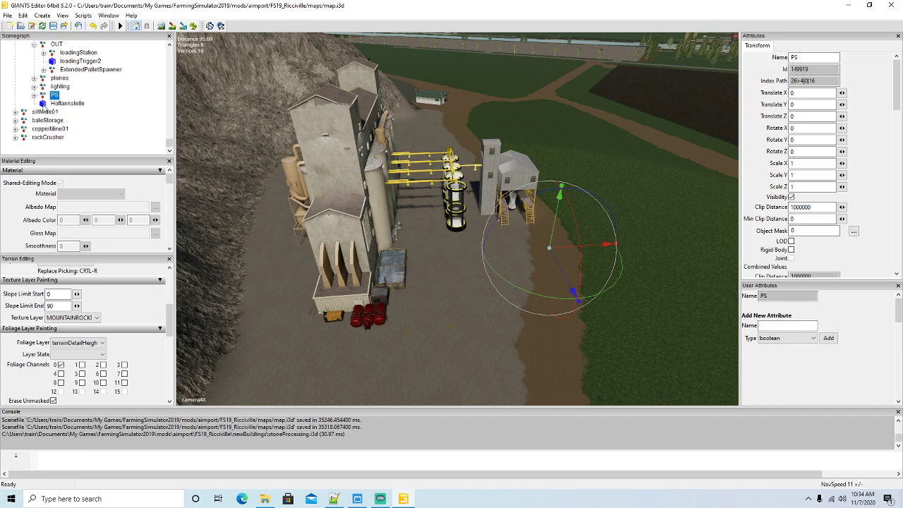
Step: Check where the Hoftankstelle object sits beside the stone processing building
left_click(45, 104)
left_click_drag(393, 291, 318, 296, "alt")
scroll(474, 268, "up", 5)
scroll(318, 292, "down", 10)
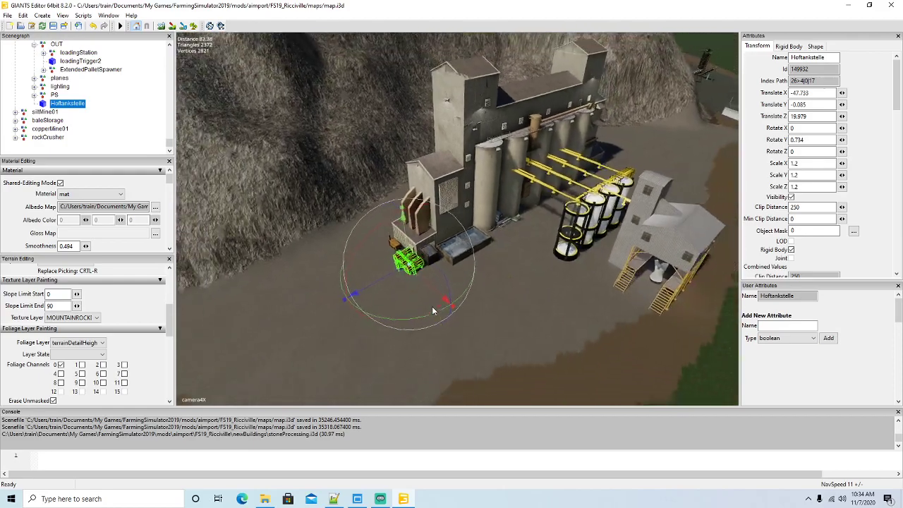
Step: Collapse the stoneProcessing object's structure, select it and save the map
scroll(96, 99, "up", 10)
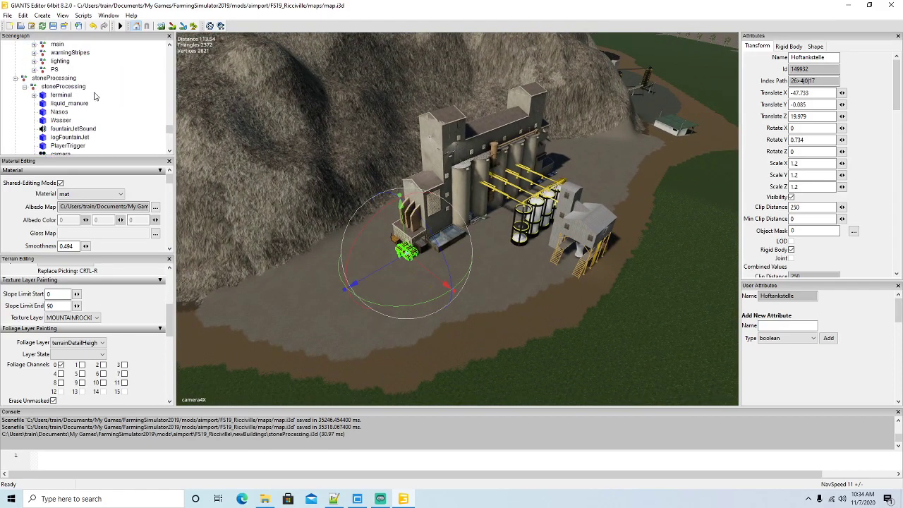
left_click(25, 87)
left_click(62, 103)
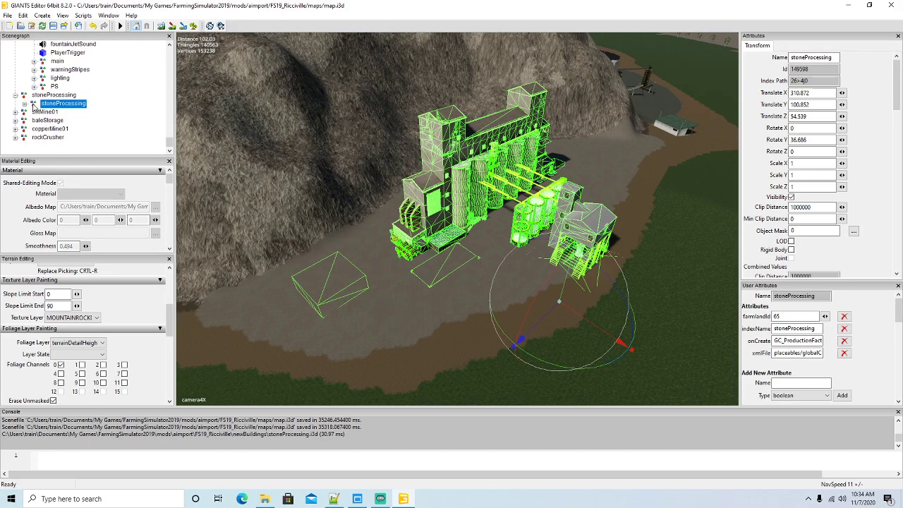
left_click(54, 26)
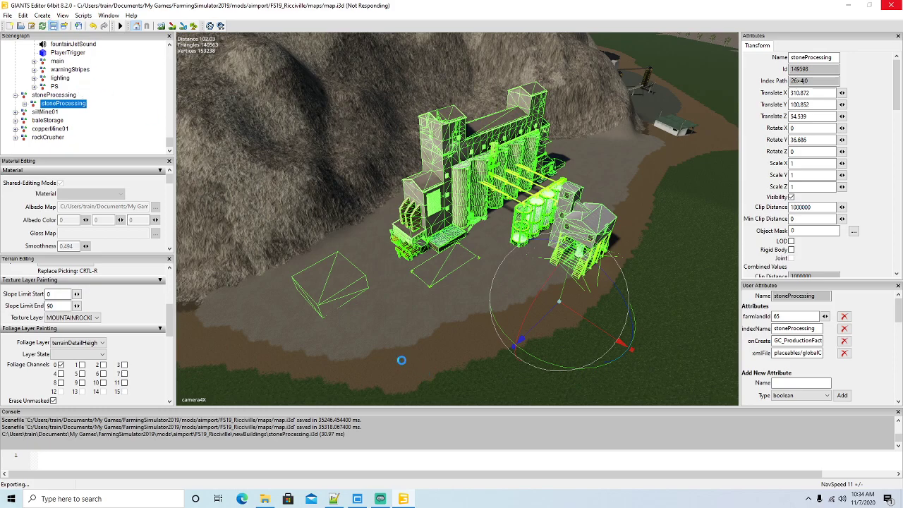
Step: Switch to Notepad++ and look over the rockCrusher entries in Ricciville's l10n_en.xml
left_click(335, 499)
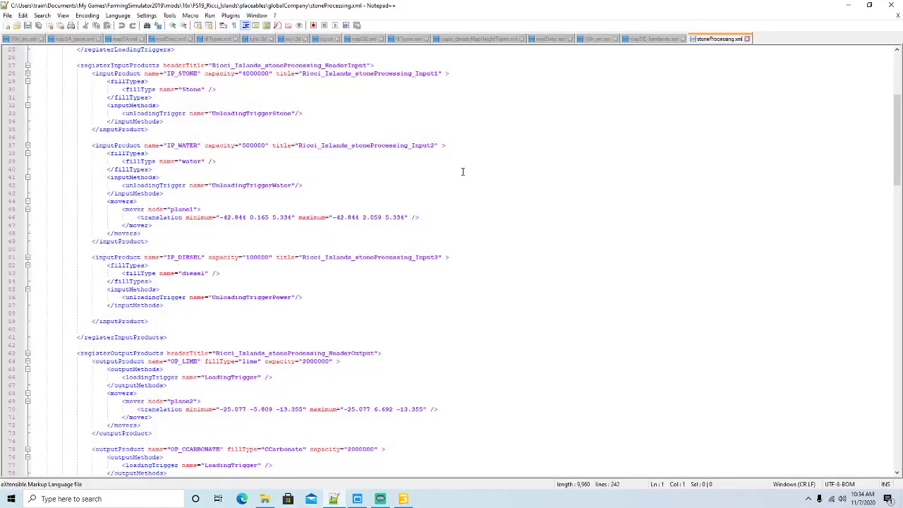
left_click(600, 40)
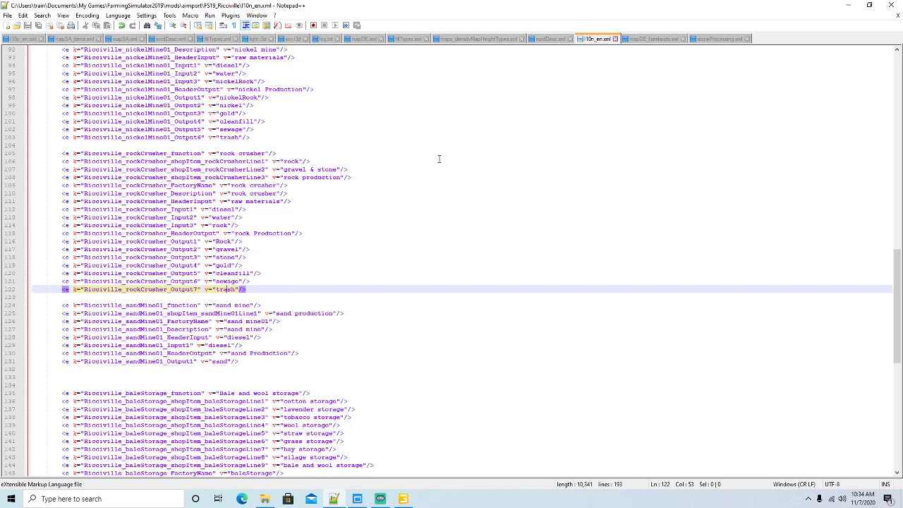
scroll(378, 166, "down", 1)
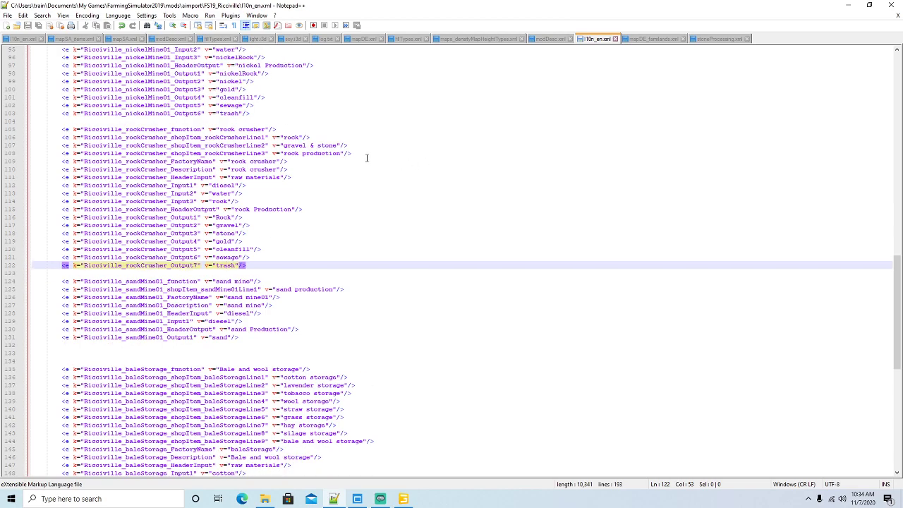
Step: Search the Ricci_Islands l10n_en.xml for "stonep"
left_click(21, 39)
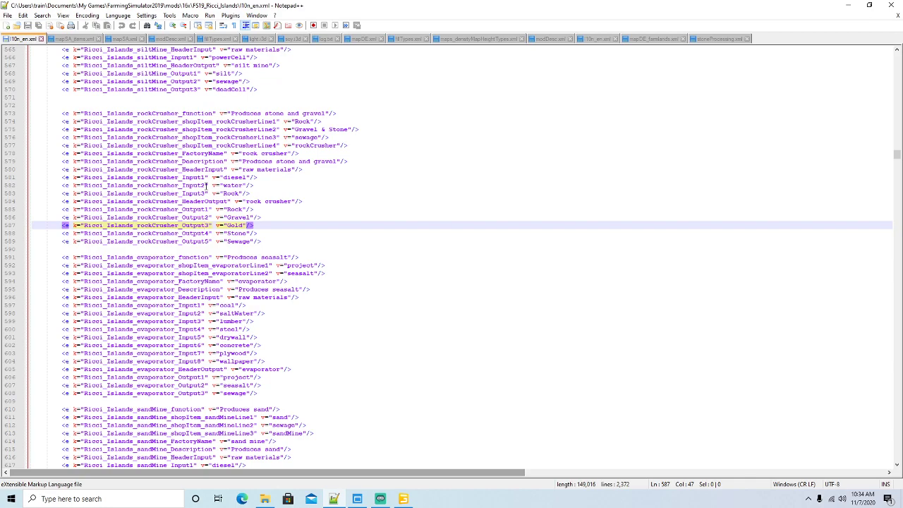
scroll(207, 185, "up", 12)
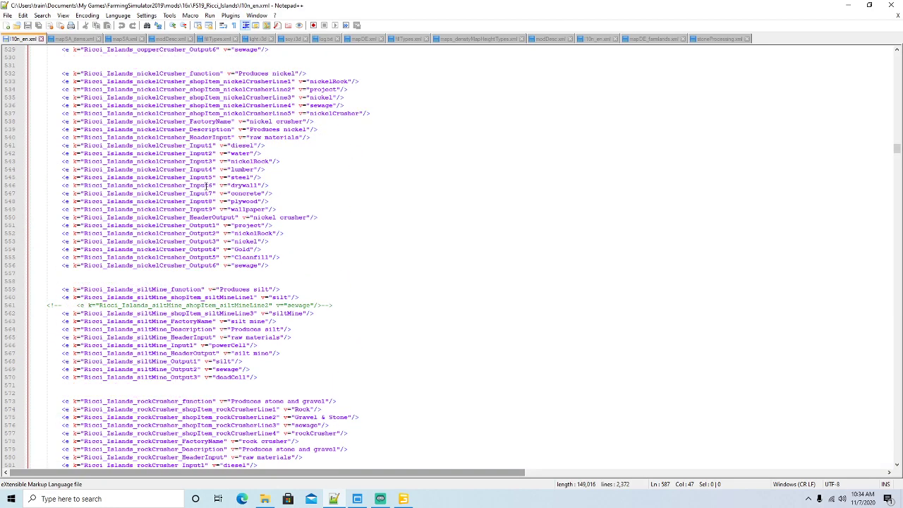
key("ctrl+f")
type("stone")
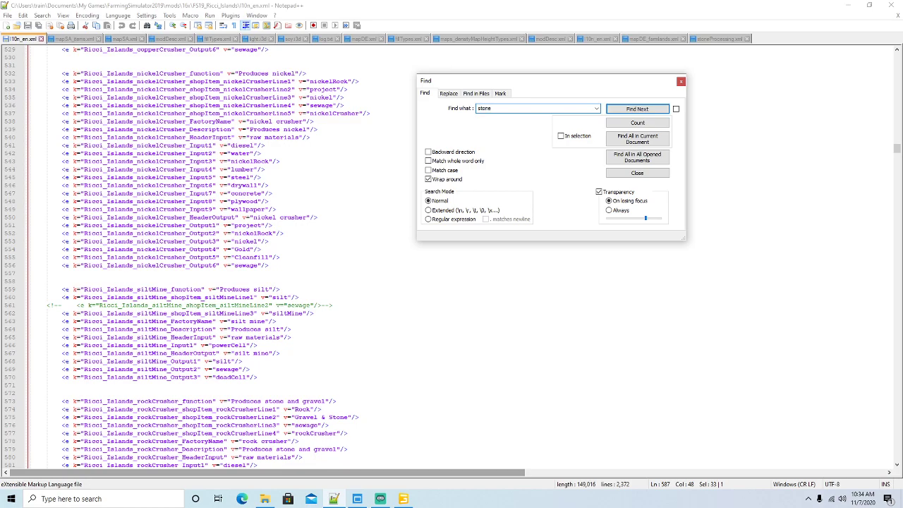
type("p")
left_click(637, 108)
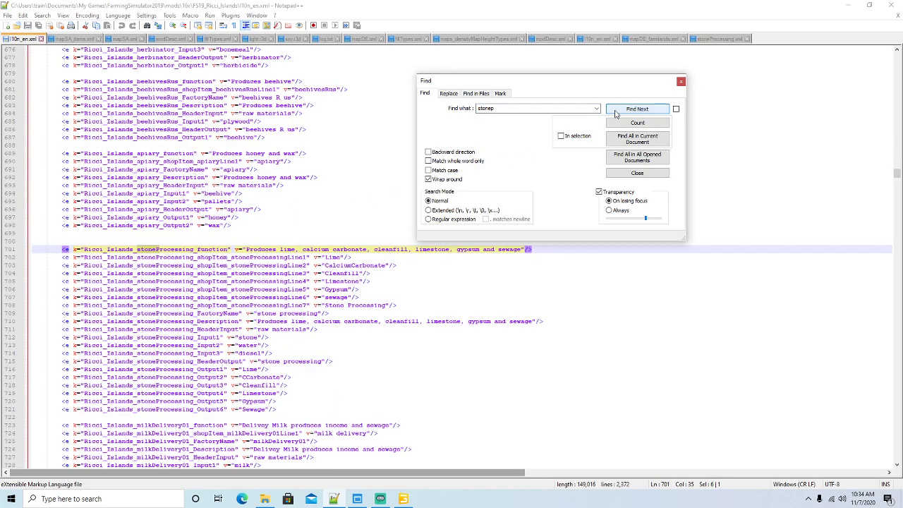
Step: Copy the whole Ricci_Islands stoneProcessing block, from the function entry through Output6
left_click(680, 81)
scroll(218, 272, "down", 4)
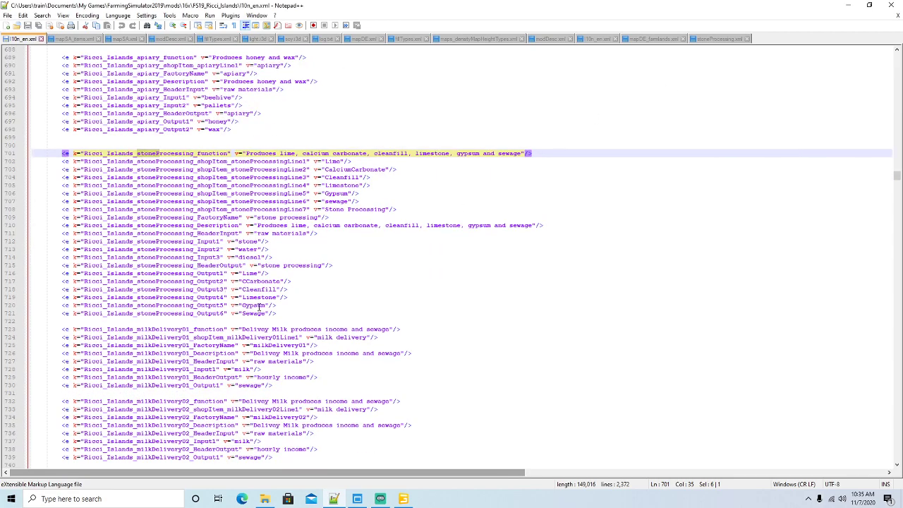
left_click_drag(278, 313, 34, 153)
key("ctrl+c")
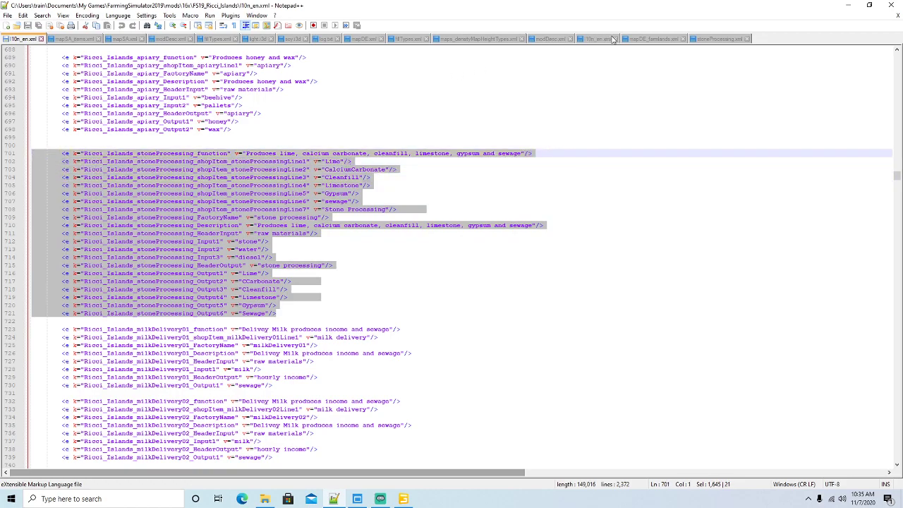
Step: Paste the stoneProcessing block below the rockCrusher entries in Ricciville's l10n_en.xml, separated by a blank line
left_click(586, 40)
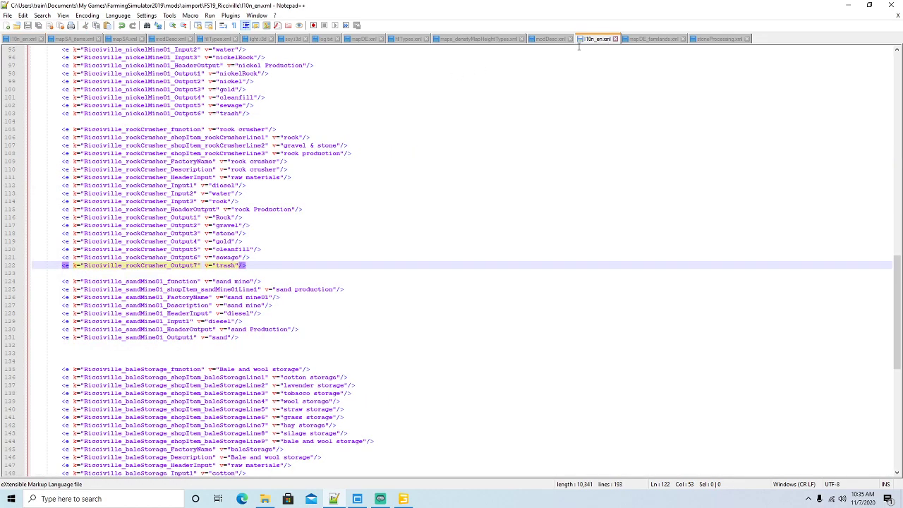
left_click(268, 265)
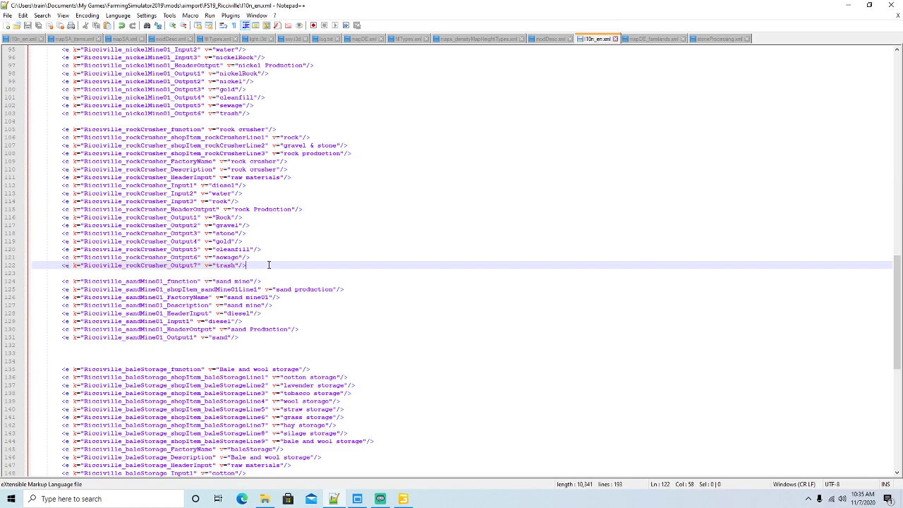
key("Return")
key("Return")
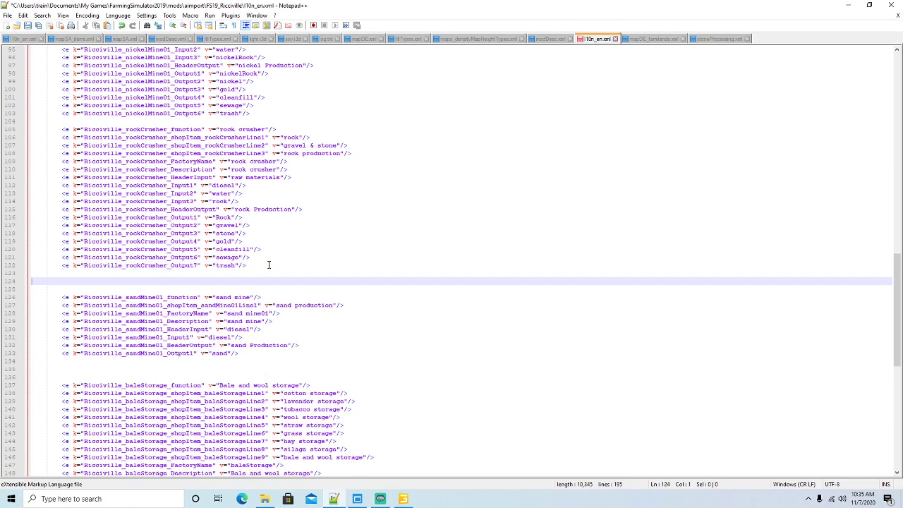
key("ctrl+v")
scroll(213, 245, "down", 2)
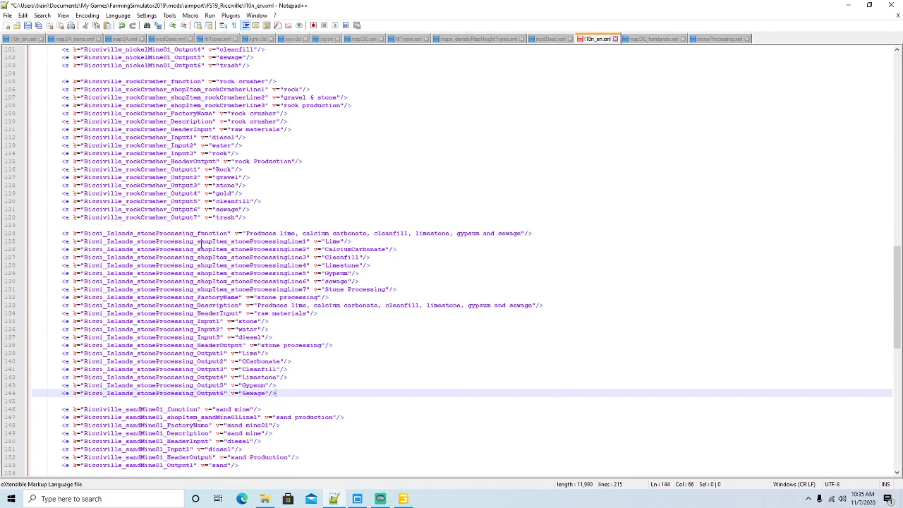
Step: Replace Ricci_Islands with Ricciville in every entry of the pasted stoneProcessing block and save the file
left_click_drag(83, 232, 132, 233)
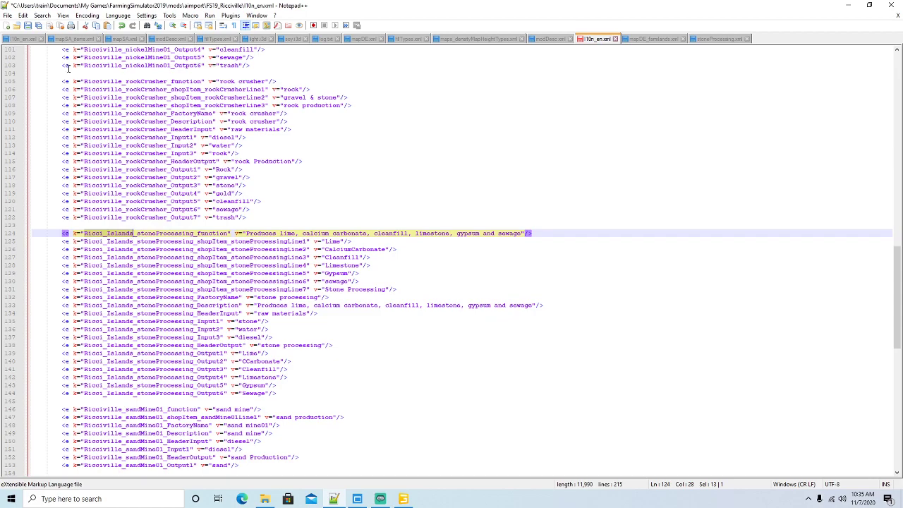
left_click(42, 15)
left_click(56, 108)
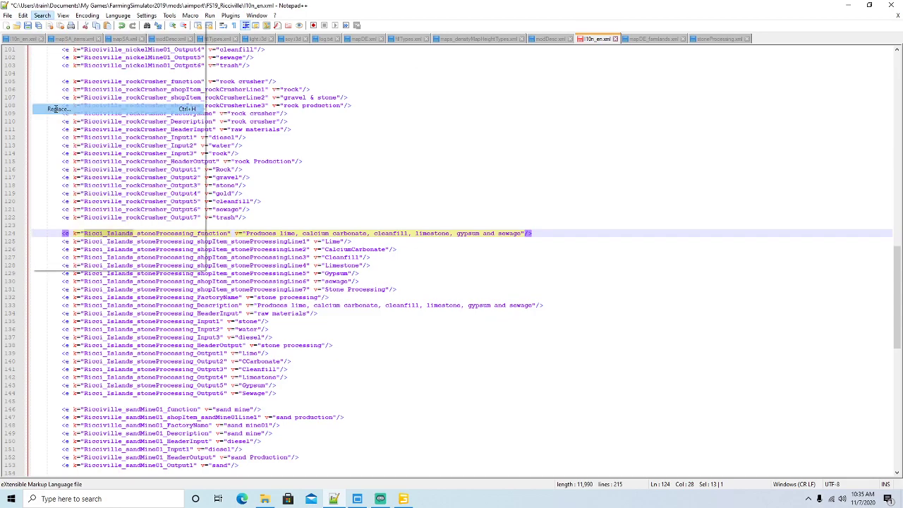
key("Tab")
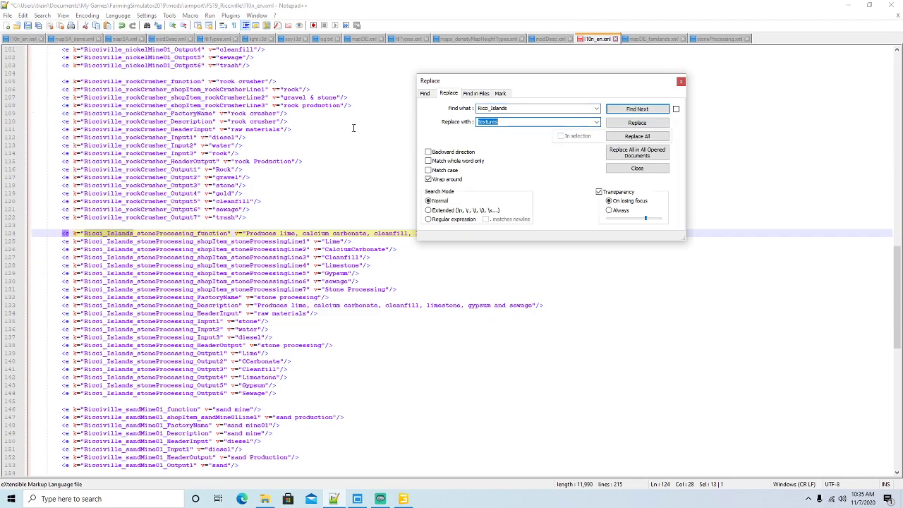
type("icciville")
left_click(619, 124)
left_click(619, 125)
left_click(619, 124)
left_click(619, 125)
left_click(619, 125)
left_click(618, 125)
left_click(619, 125)
left_click(618, 125)
left_click(618, 125)
left_click(618, 125)
left_click(618, 125)
left_click(618, 124)
left_click(619, 125)
left_click(619, 125)
left_click(619, 125)
left_click(619, 124)
left_click(618, 125)
left_click(619, 125)
left_click(618, 125)
left_click(619, 125)
left_click(618, 125)
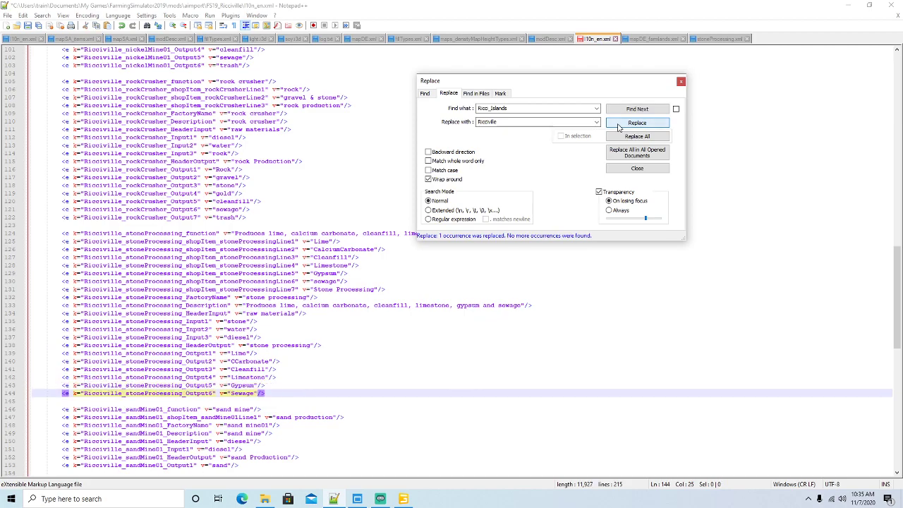
left_click(681, 81)
left_click(29, 26)
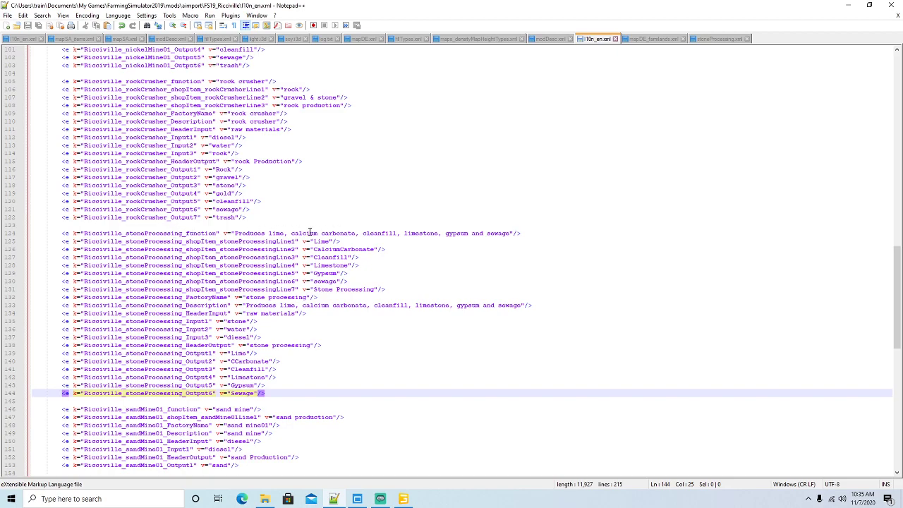
Step: Review the stoneProcessing shopItem entries one by one, from Line1 through Line6
left_click(285, 241)
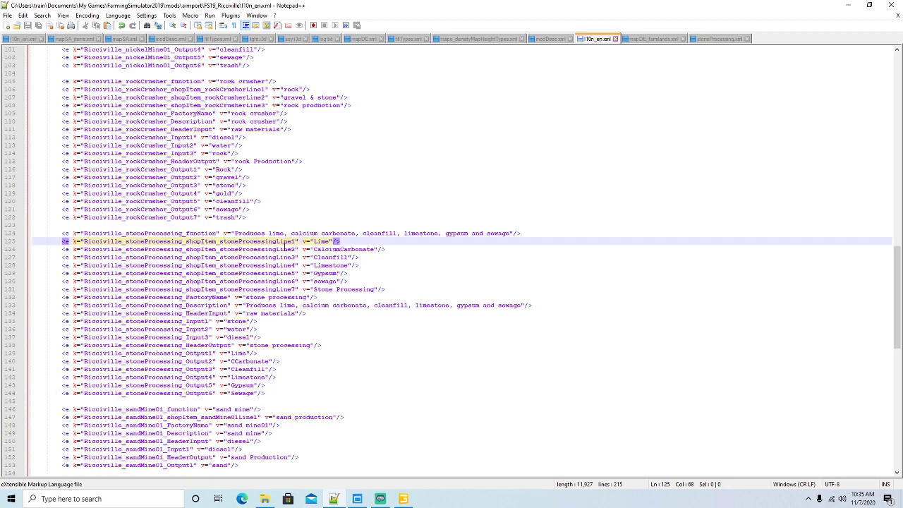
left_click(285, 249)
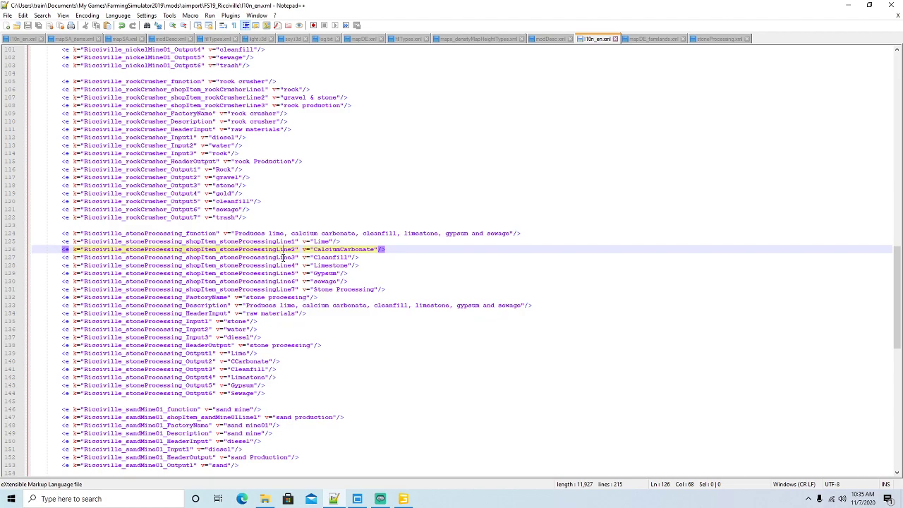
left_click(284, 257)
left_click(283, 266)
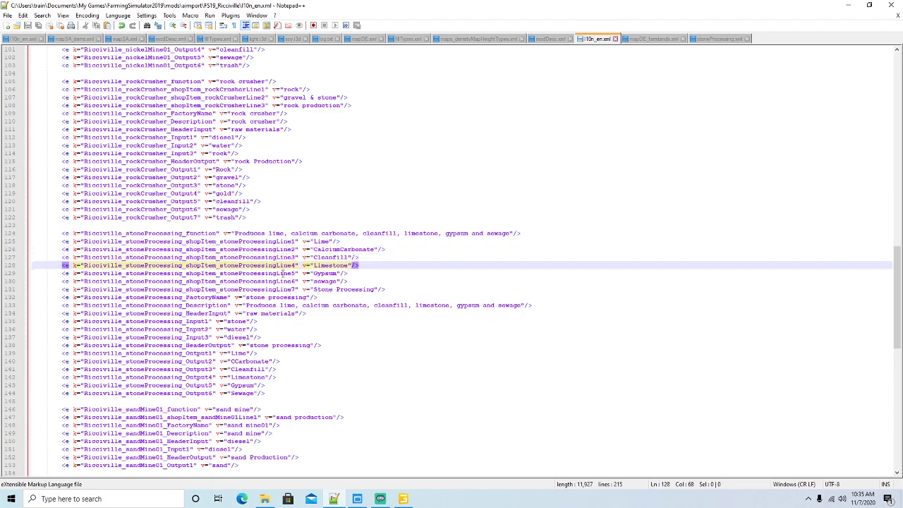
left_click(282, 273)
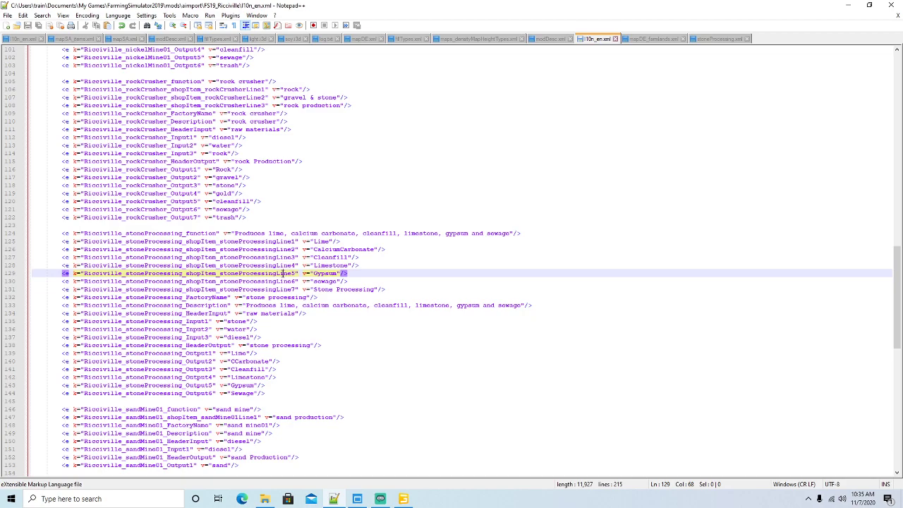
left_click(281, 281)
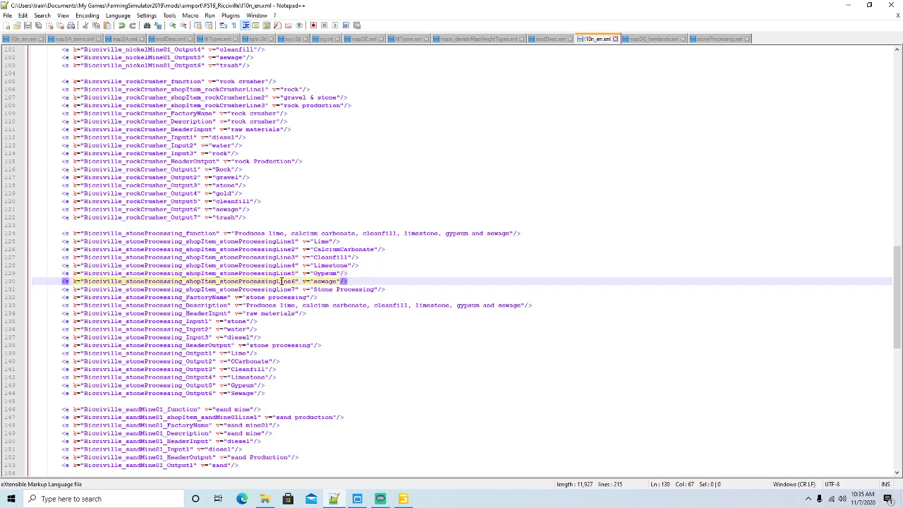
scroll(440, 234, "down", 4)
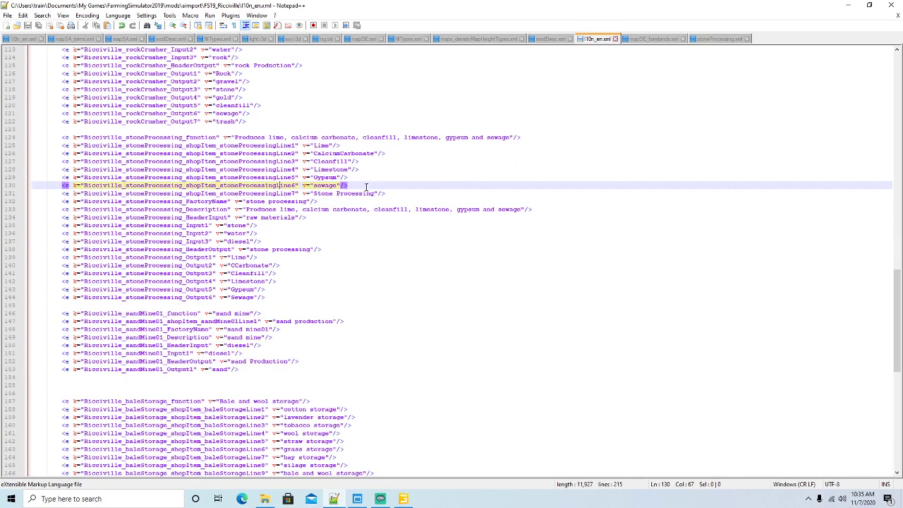
scroll(376, 187, "up", 1)
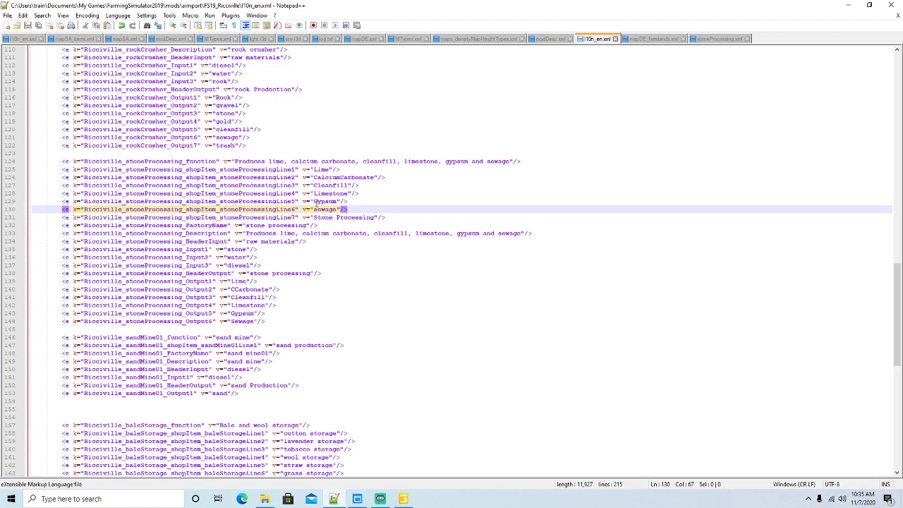
Step: Delete the stoneProcessing shopItem line for sewage, renumber the Stone Processing line to Line6 and save the file
left_click(9, 210)
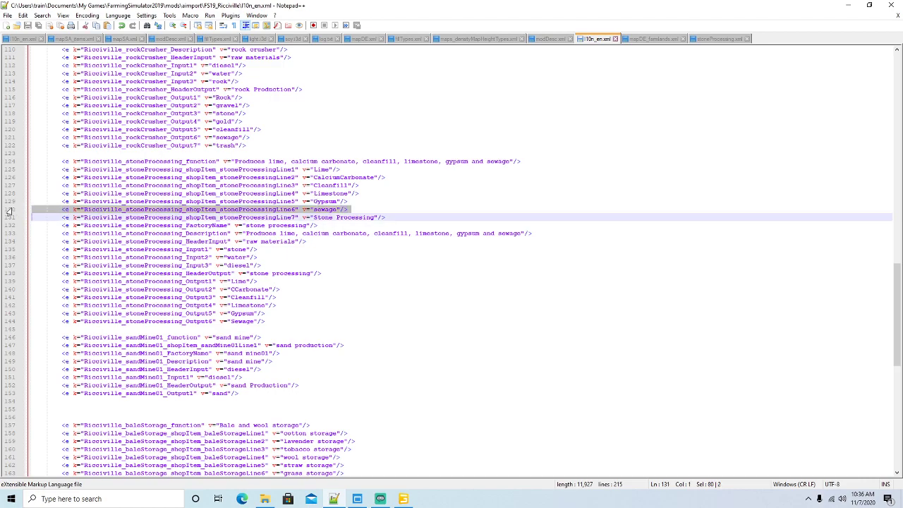
key("Delete")
left_click(295, 209)
key("BackSpace")
type("6")
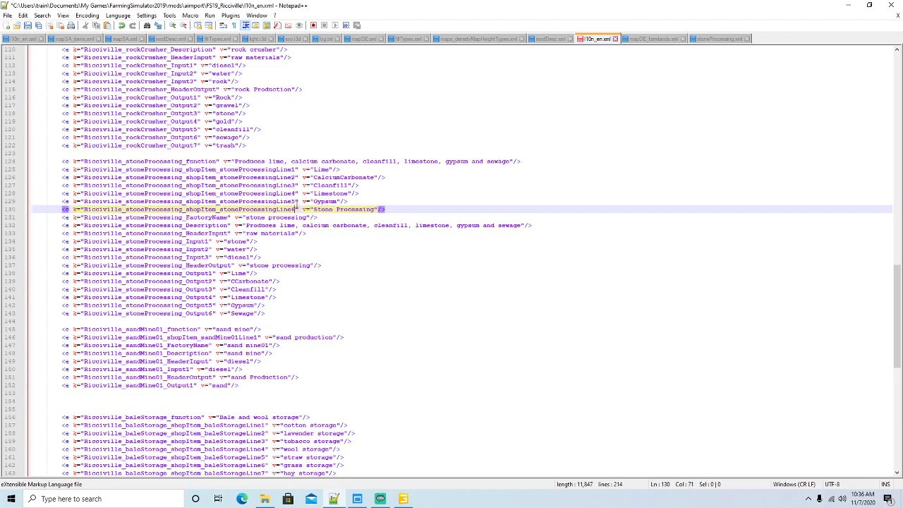
key("ctrl+s")
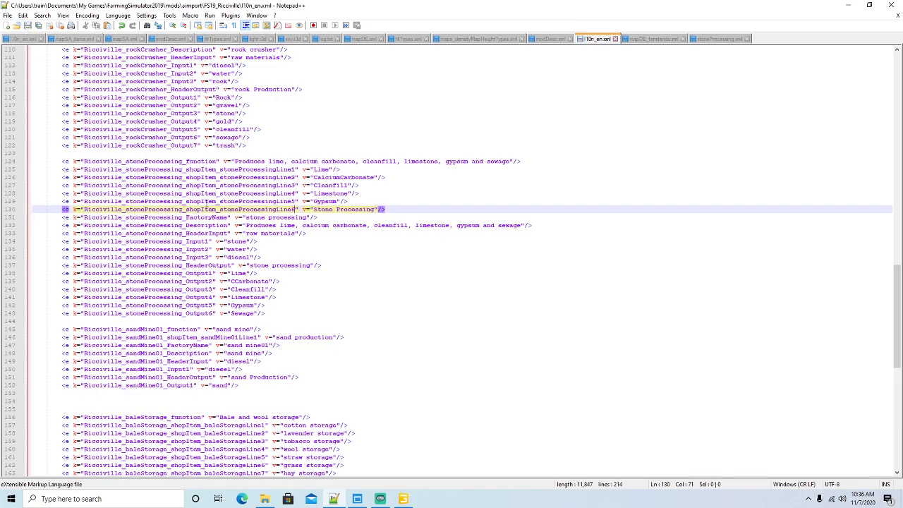
Step: Add the word trash after gypsum in the value of the stoneProcessing_function entry
scroll(211, 204, "down", 1)
left_click(246, 194)
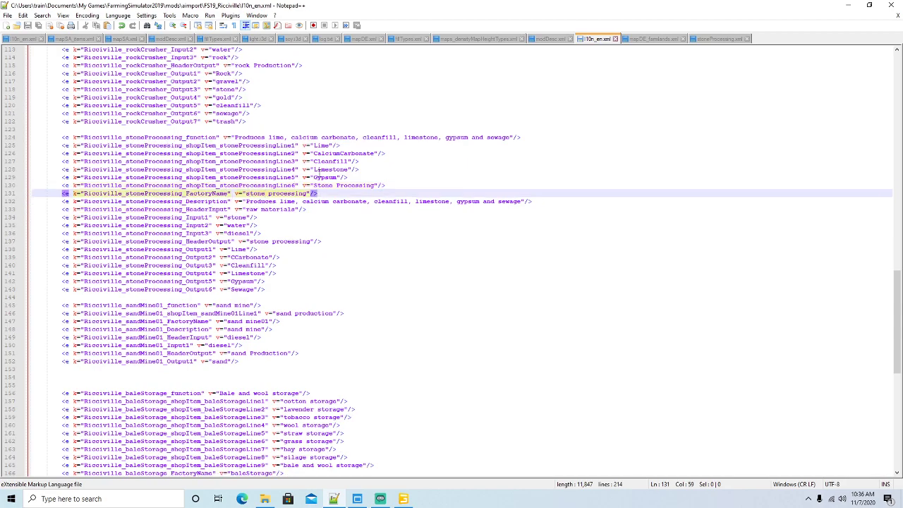
left_click(511, 137)
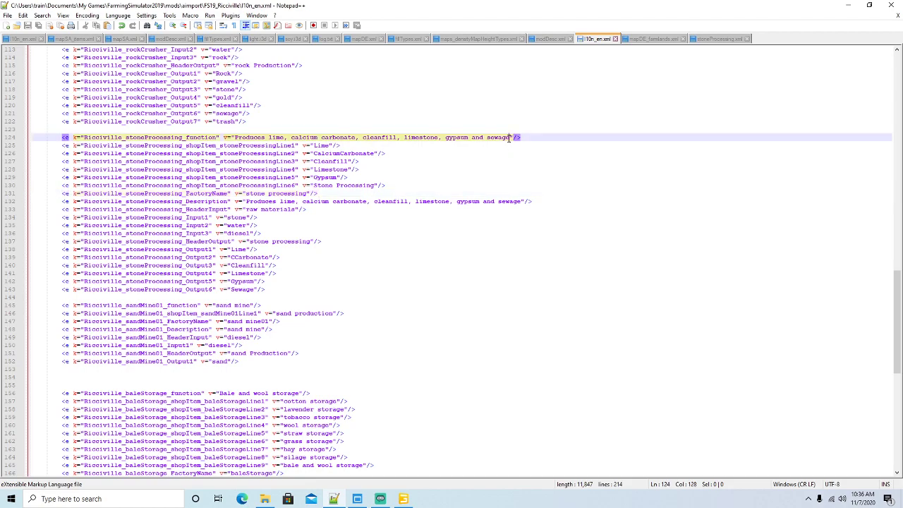
left_click(487, 137)
left_click(470, 137)
type("trash")
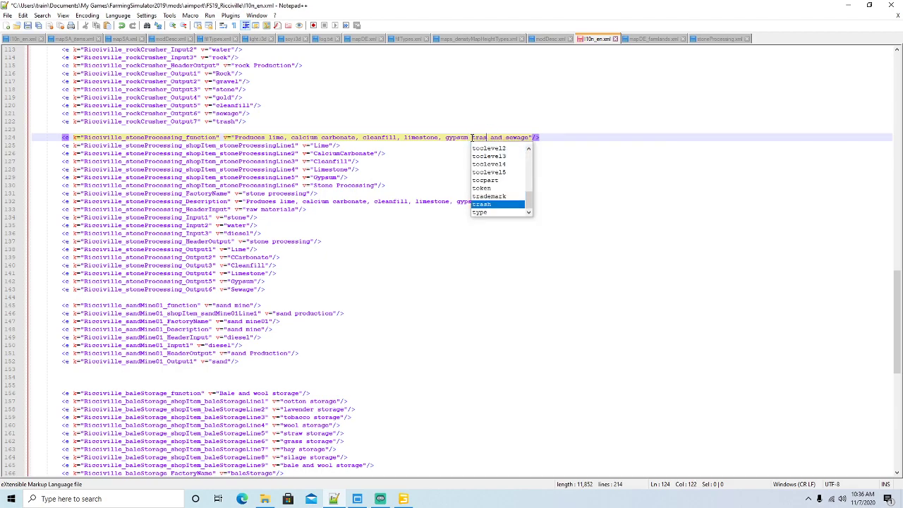
key("End")
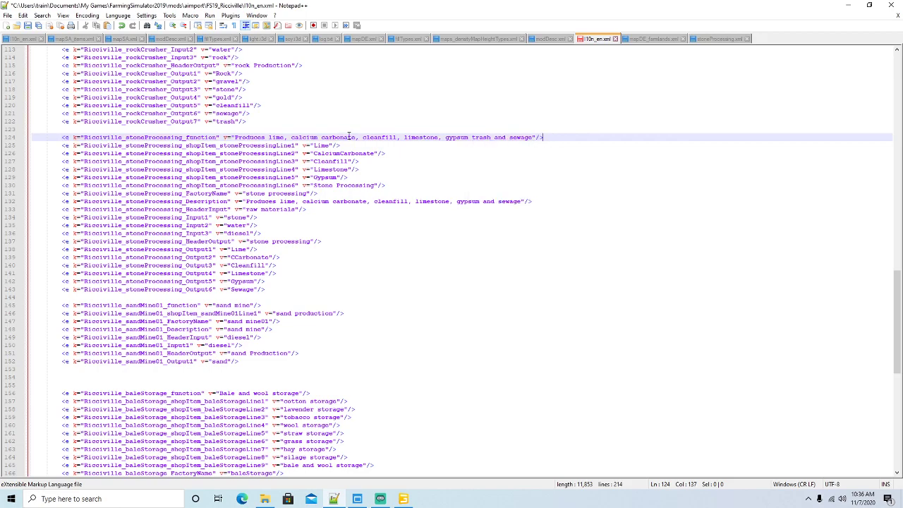
Step: Add trash after gypsum in the stoneProcessing_Description value as well and save the file
left_click(483, 202)
type("trt")
key("BackSpace")
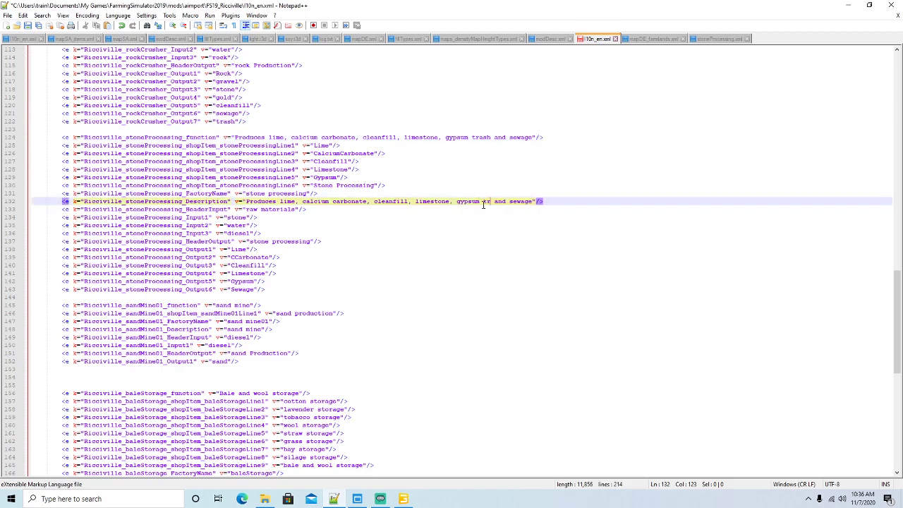
type("ash")
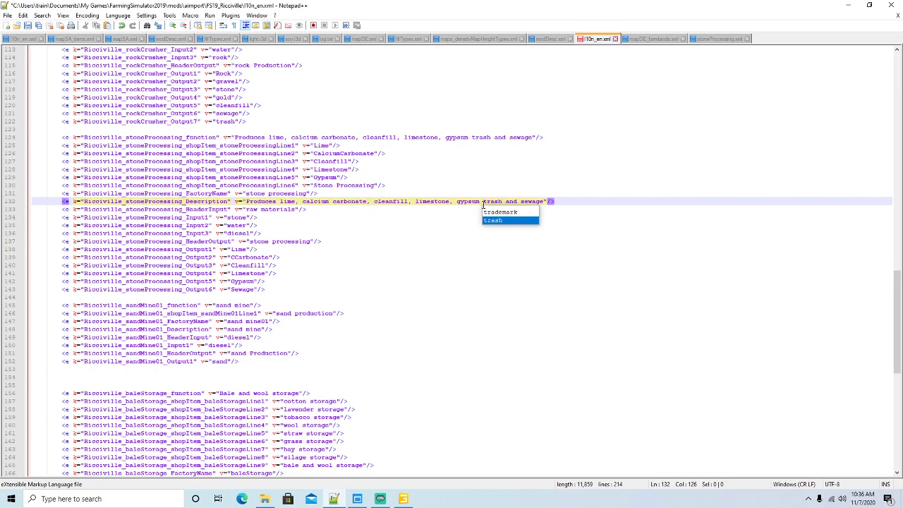
key("Right")
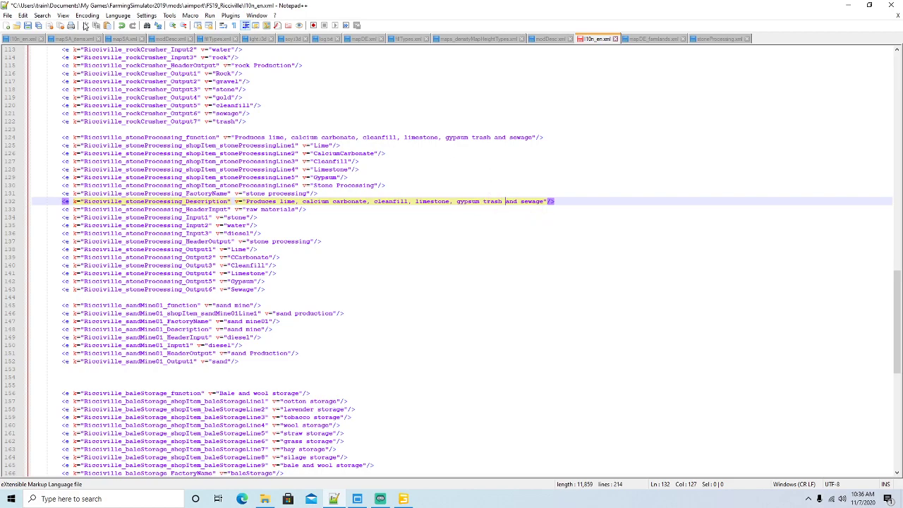
left_click(32, 25)
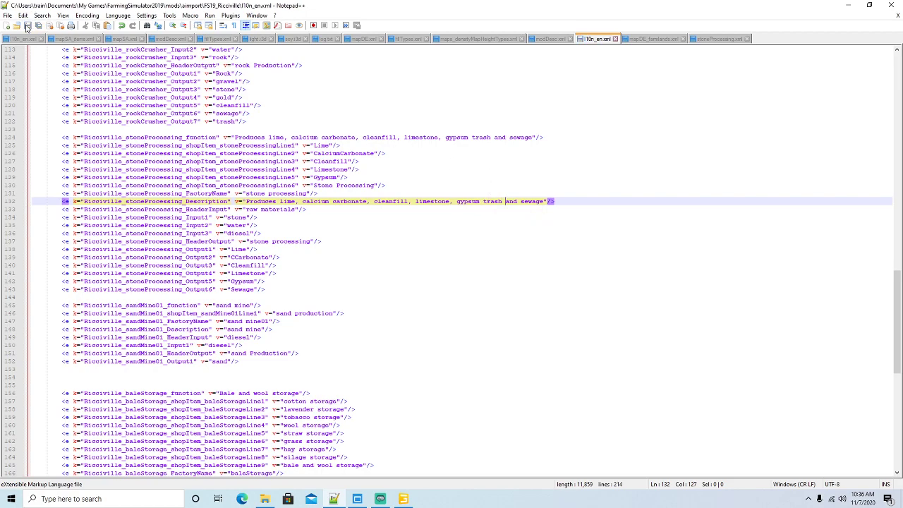
Step: Review the stoneProcessing entries from the CalciumCarbonate shop line and FactoryName through the inputs and Output1 to Output6
left_click_drag(311, 154, 379, 156)
left_click(392, 153)
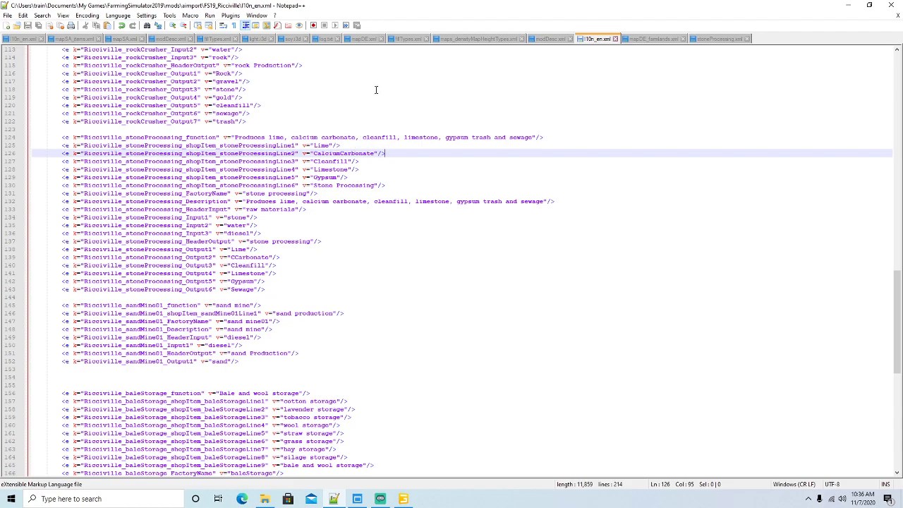
left_click(350, 153)
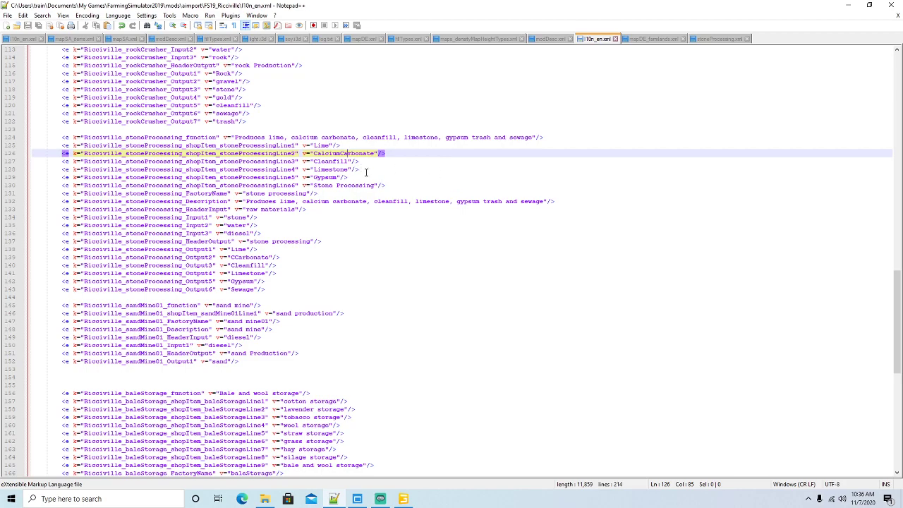
scroll(365, 172, "down", 1)
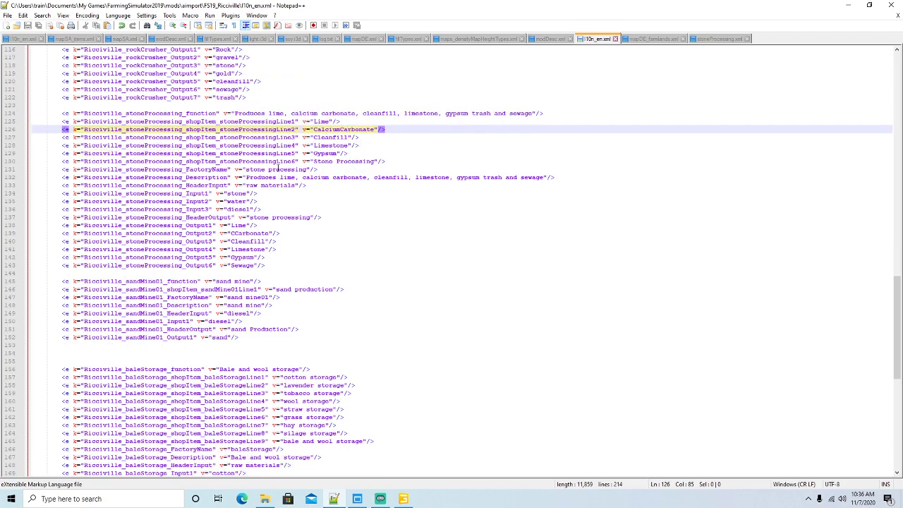
left_click(279, 169)
left_click(240, 192)
left_click(242, 201)
left_click(243, 209)
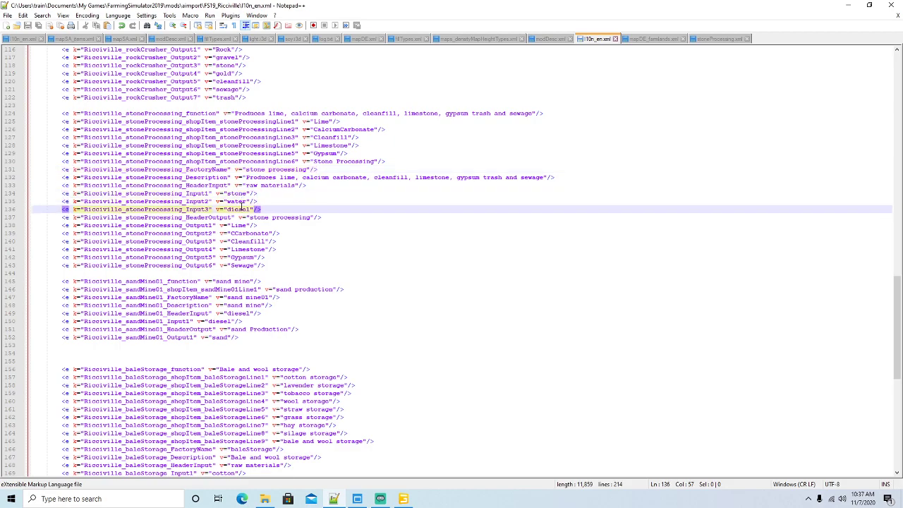
left_click(239, 225)
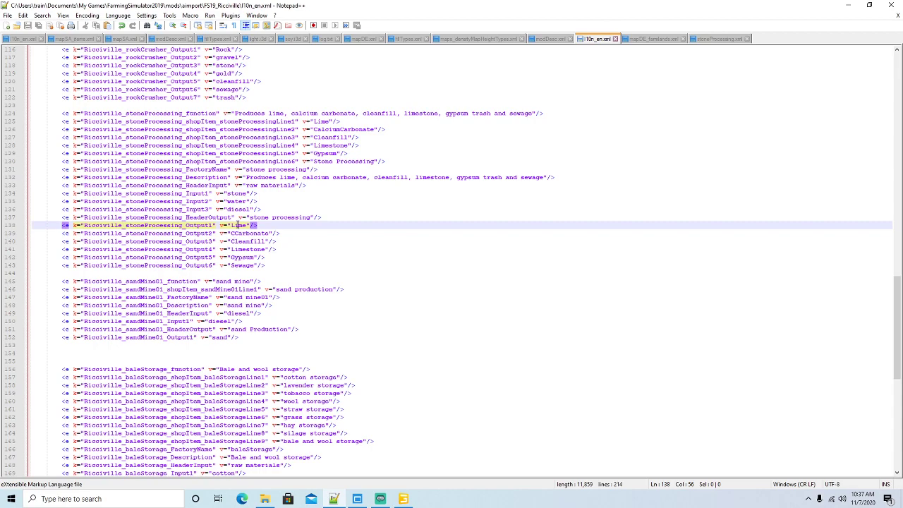
left_click(242, 233)
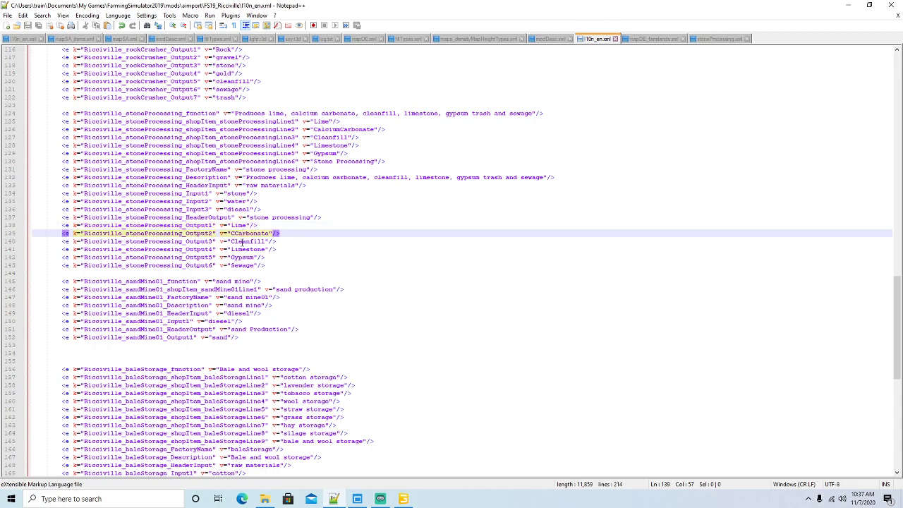
left_click(242, 241)
left_click(242, 249)
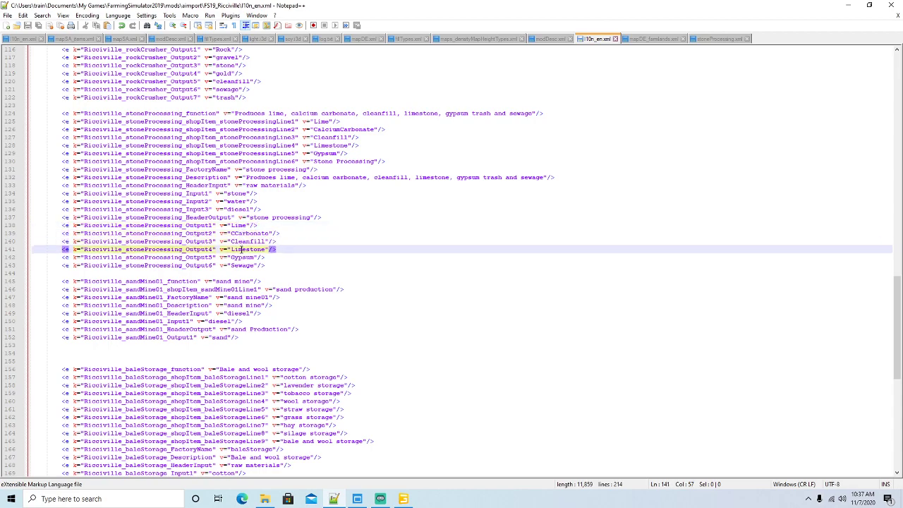
left_click(239, 257)
left_click(240, 266)
Step: Duplicate the stoneProcessing_Output6 line onto a new line directly below it
left_click(269, 266)
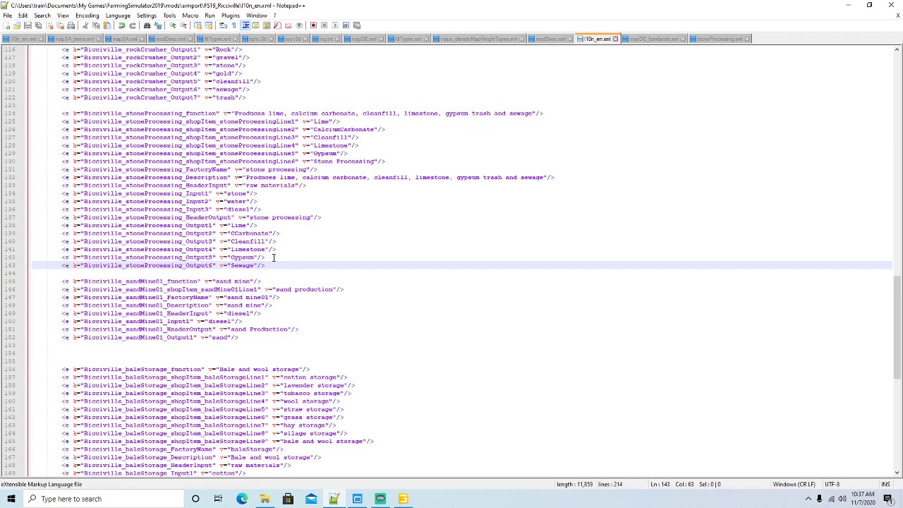
key("Return")
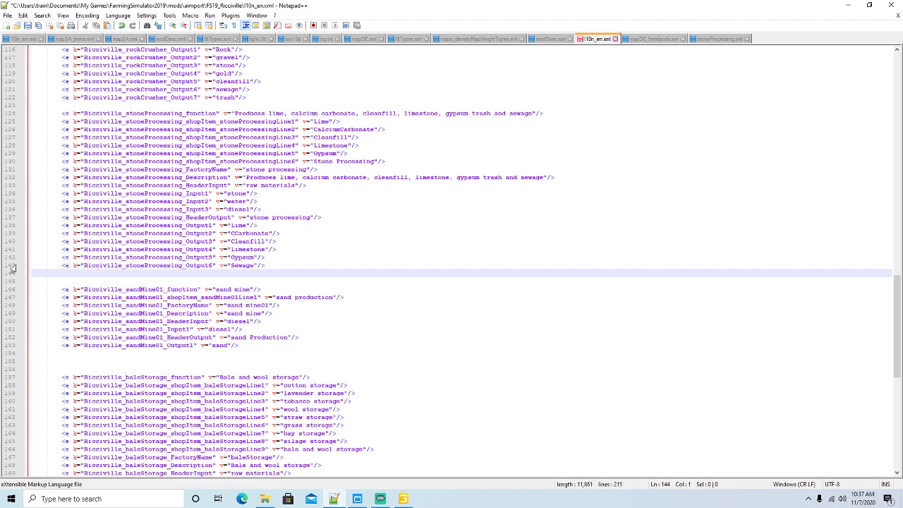
left_click(10, 266)
key("ctrl+c")
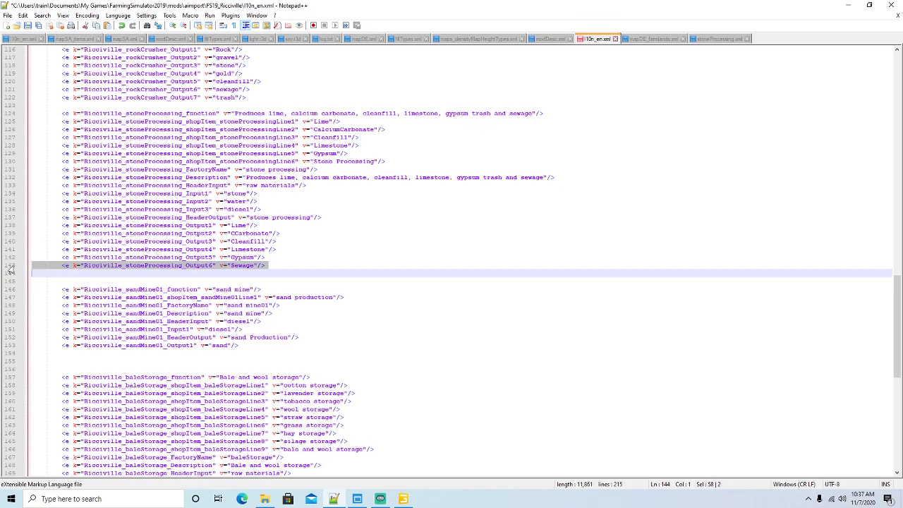
left_click(52, 277)
key("ctrl+v")
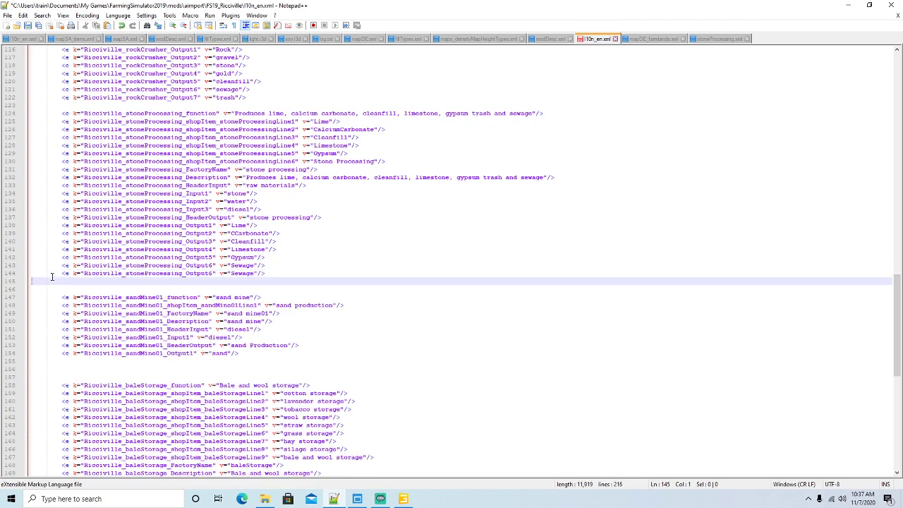
Step: Change the duplicated stoneProcessing output line to Output7 with the value Trash and save the file
left_click(213, 273)
key("BackSpace")
type("7")
left_click(256, 273)
key("BackSpace")
key("BackSpace")
key("BackSpace")
key("BackSpace")
key("BackSpace")
key("BackSpace")
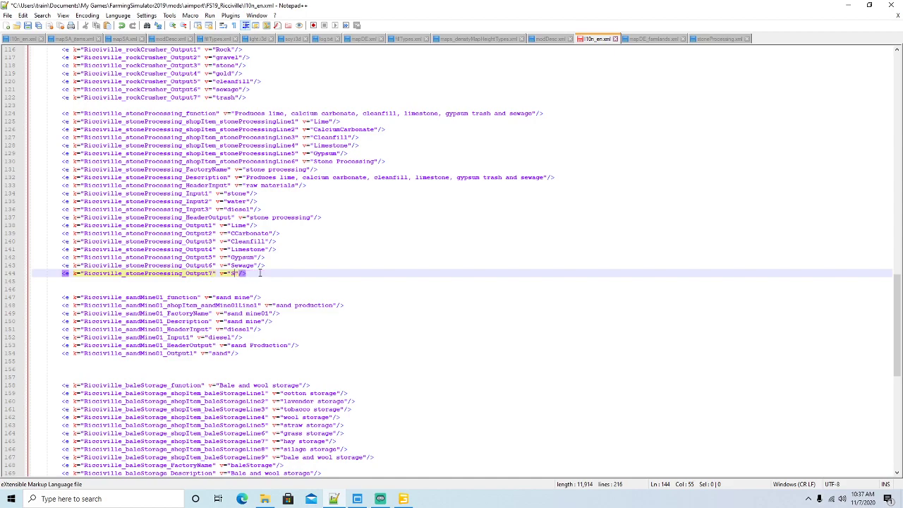
type("Trash")
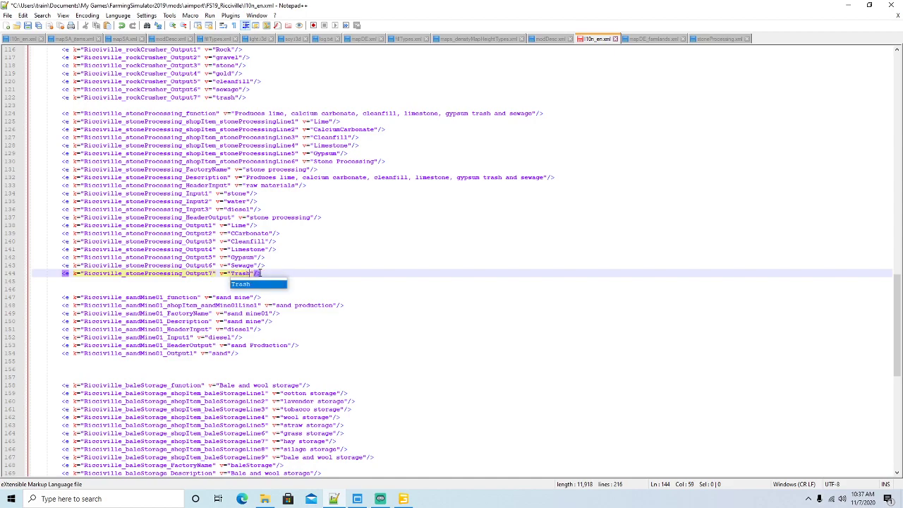
key("Right")
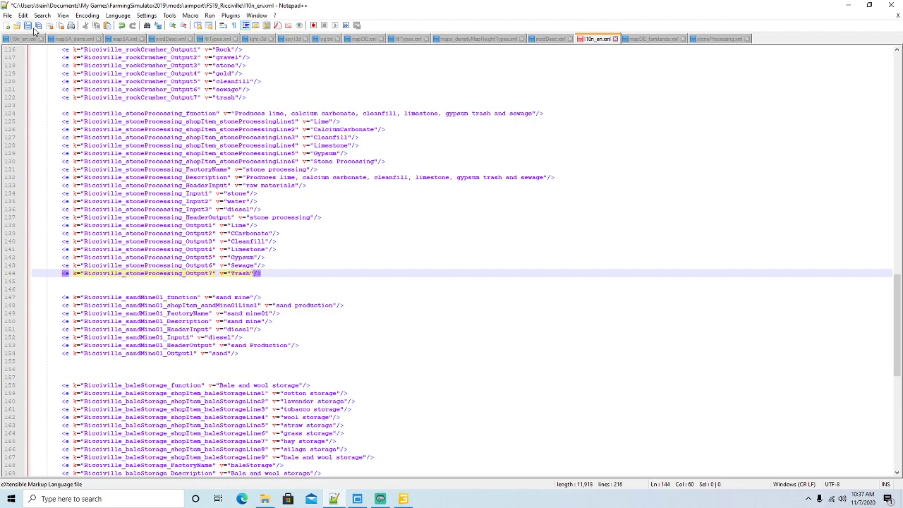
key("ctrl+s")
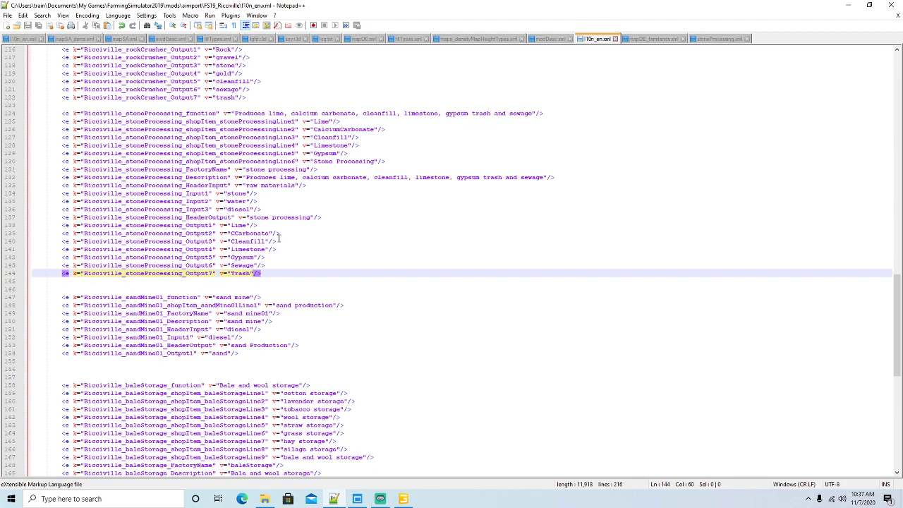
Step: Duplicate the fillType_trash line directly below itself at the end of the texts section
scroll(278, 236, "down", 2)
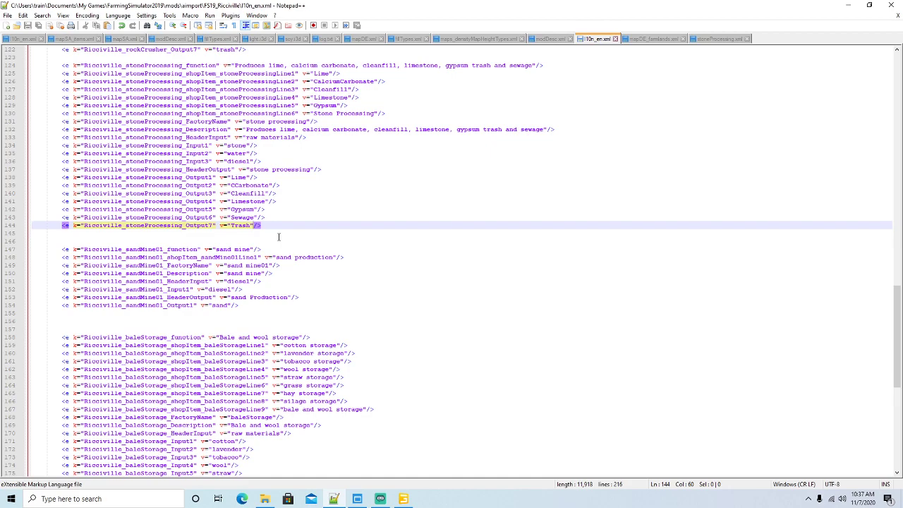
scroll(279, 237, "down", 14)
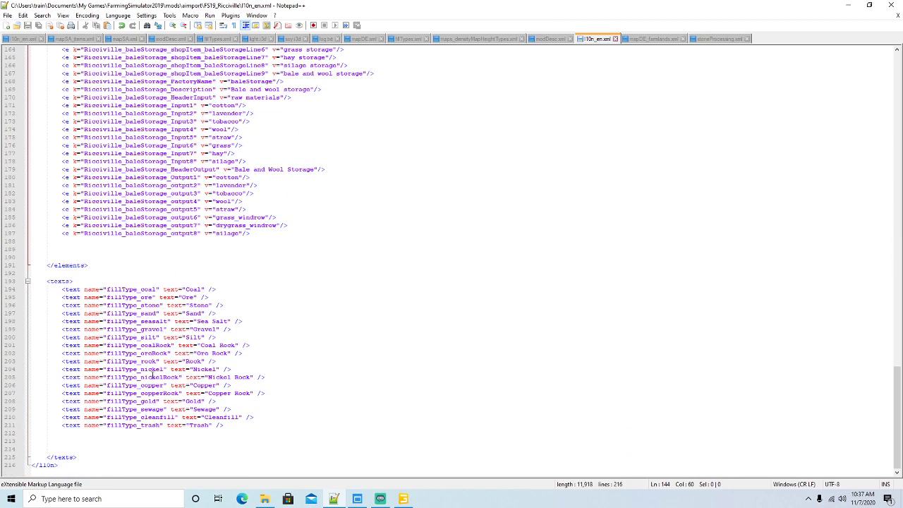
left_click(8, 425)
key("ctrl+c")
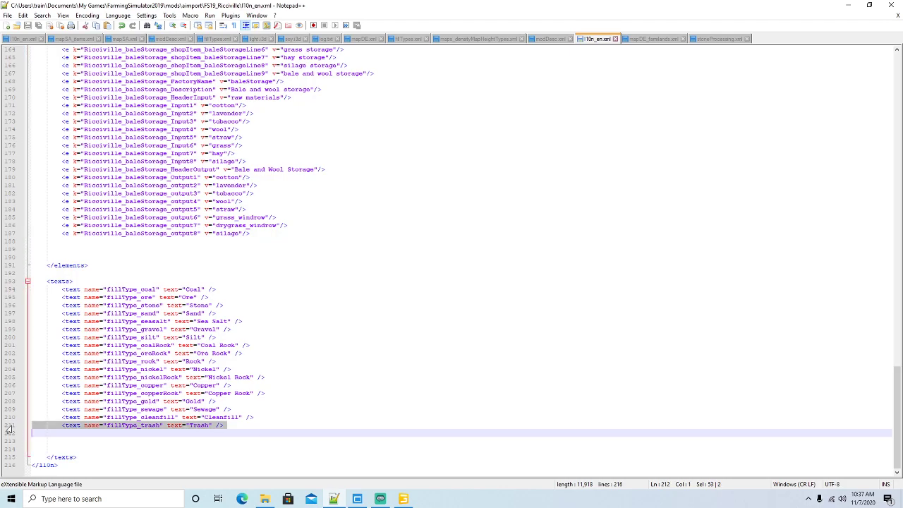
left_click(36, 433)
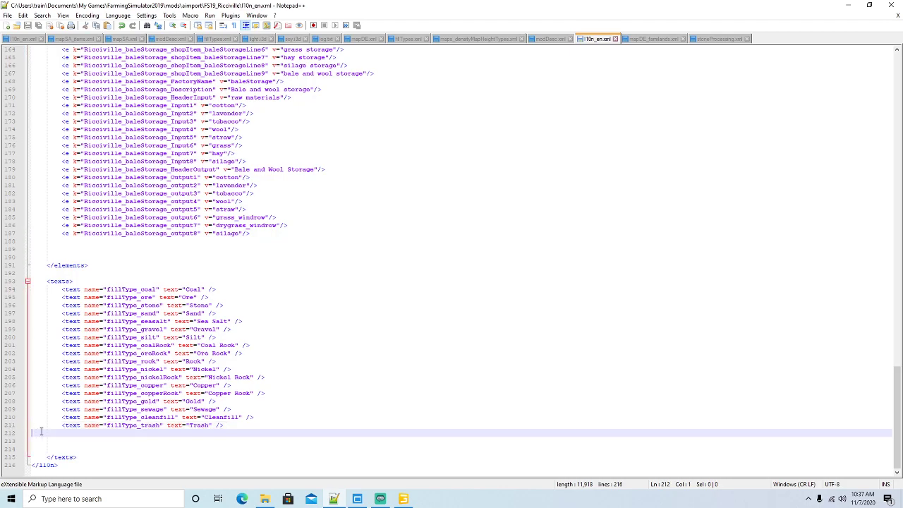
key("ctrl+v")
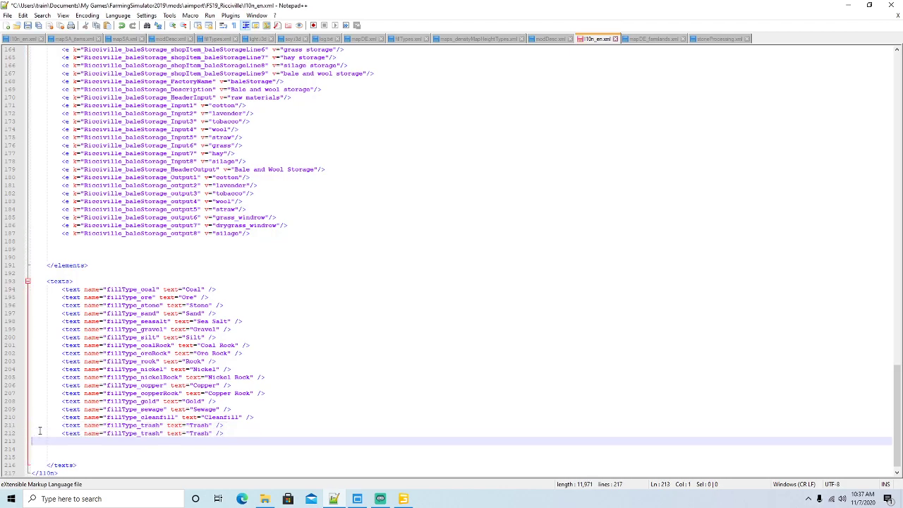
Step: Change the duplicated fill type line to the name fillType_lime with the text Lime and save the file
left_click(161, 434)
key("BackSpace")
key("BackSpace")
key("BackSpace")
key("BackSpace")
key("BackSpace")
type("lime")
key("Right")
key("Right")
key("Right")
key("Right")
key("Right")
key("Right")
key("Right")
key("BackSpace")
key("BackSpace")
key("BackSpace")
key("BackSpace")
key("BackSpace")
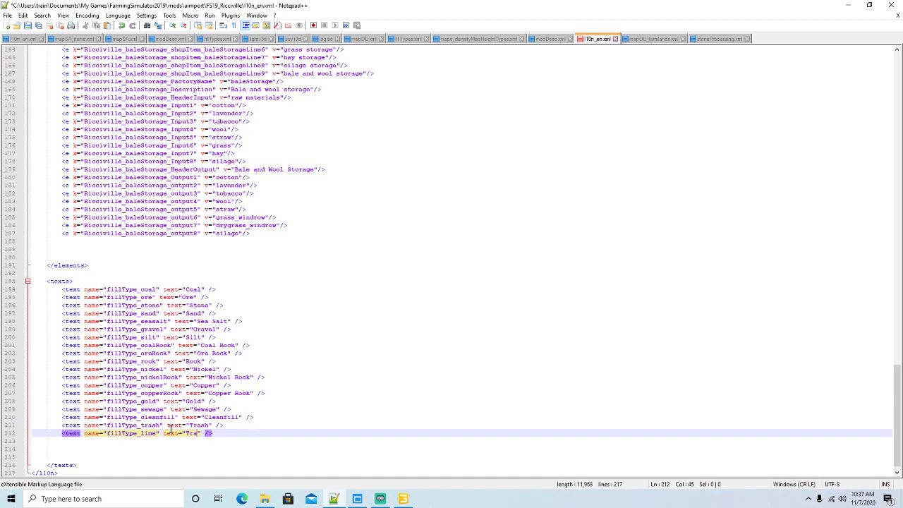
type("Lin")
key("BackSpace")
type("me")
key("Right")
left_click(28, 26)
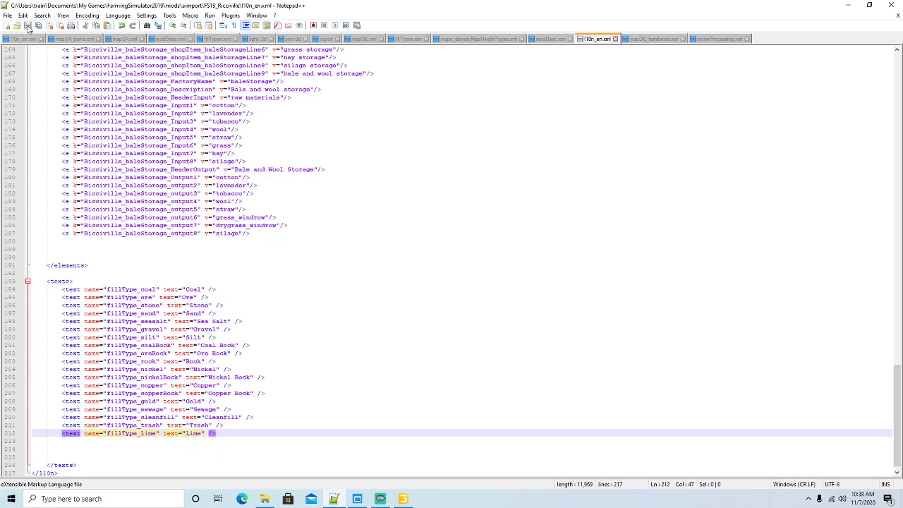
Step: Duplicate the fillType_lime line directly below itself at the end of the texts section
scroll(455, 146, "up", 12)
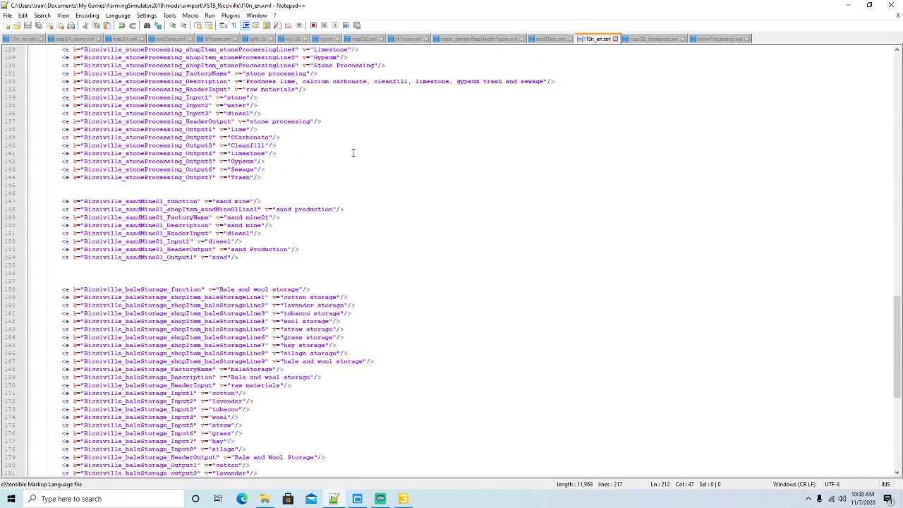
left_click(245, 137)
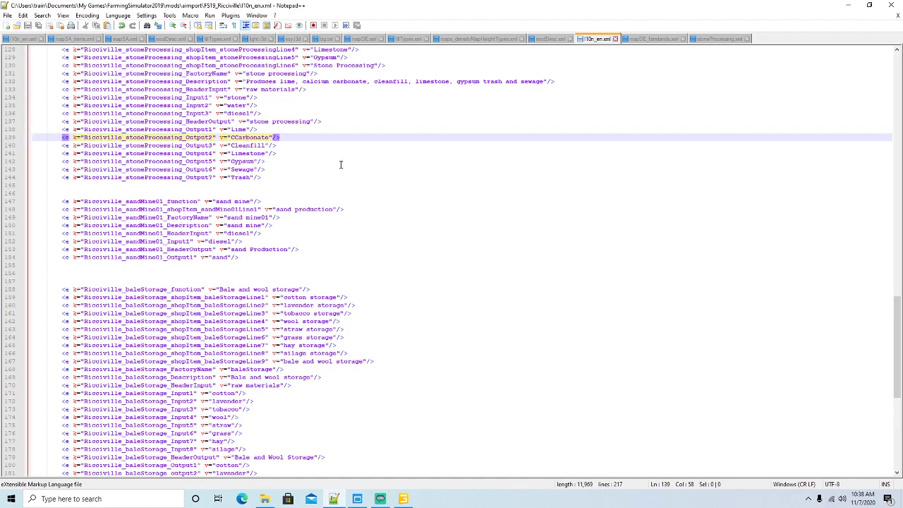
scroll(341, 164, "down", 12)
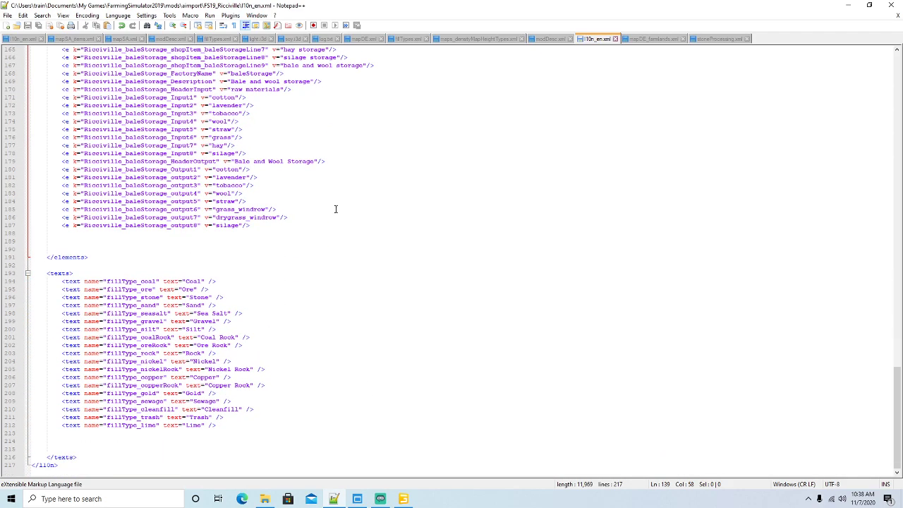
left_click(6, 428)
key("ctrl+c")
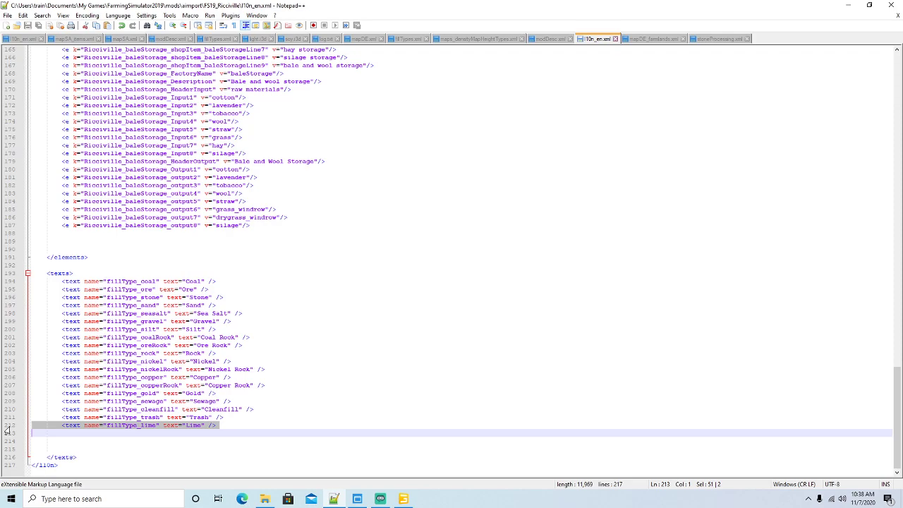
left_click(38, 432)
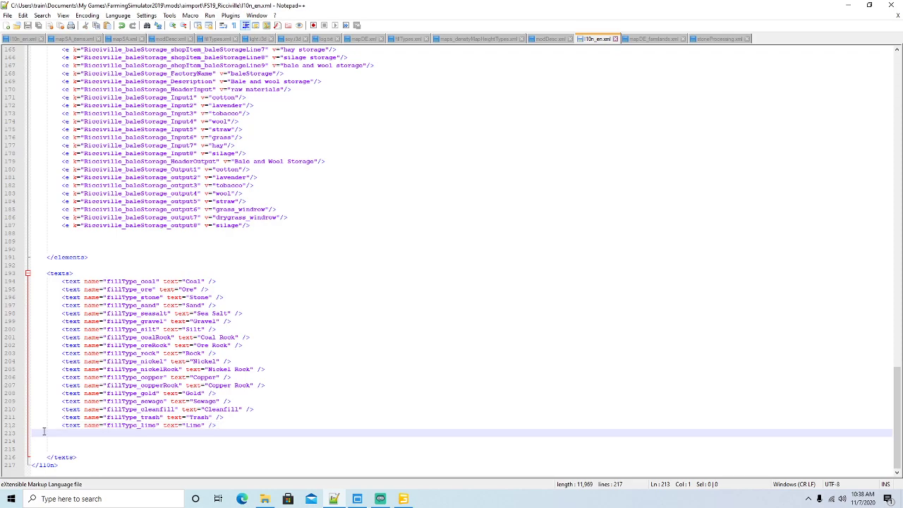
key("ctrl+v")
Step: Rename the fill type in the duplicated lime line to fillType_ccarbonate
left_click(158, 434)
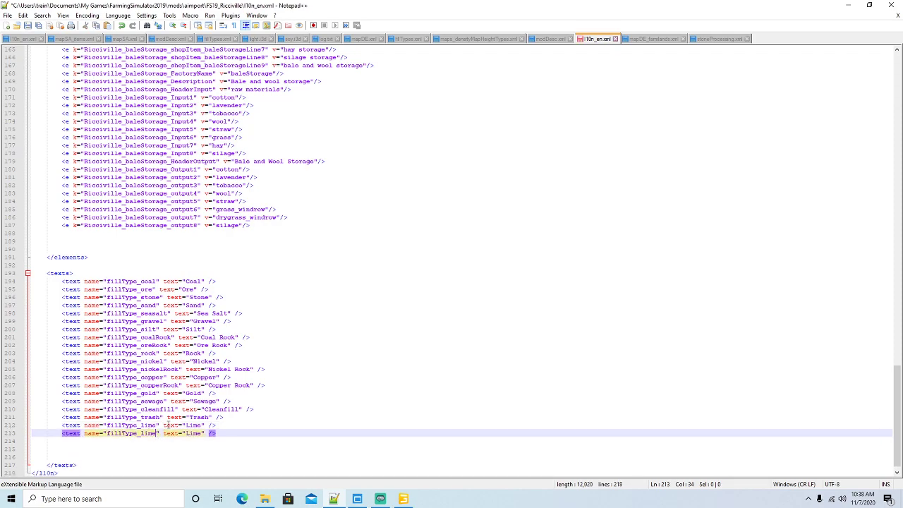
key("BackSpace")
key("BackSpace")
key("BackSpace")
key("BackSpace")
type("c")
type("oa")
type("l")
type("bonate")
Step: Set the display text of the fillType_ccarbonate line to Calcium Carbonate and save the file
key("Right")
key("Right")
key("Right")
key("Right")
key("Right")
key("Right")
key("Right")
key("Right")
key("Right")
key("Right")
key("BackSpace")
key("BackSpace")
key("BackSpace")
key("BackSpace")
type("Calciu")
type("m ")
type("Carb")
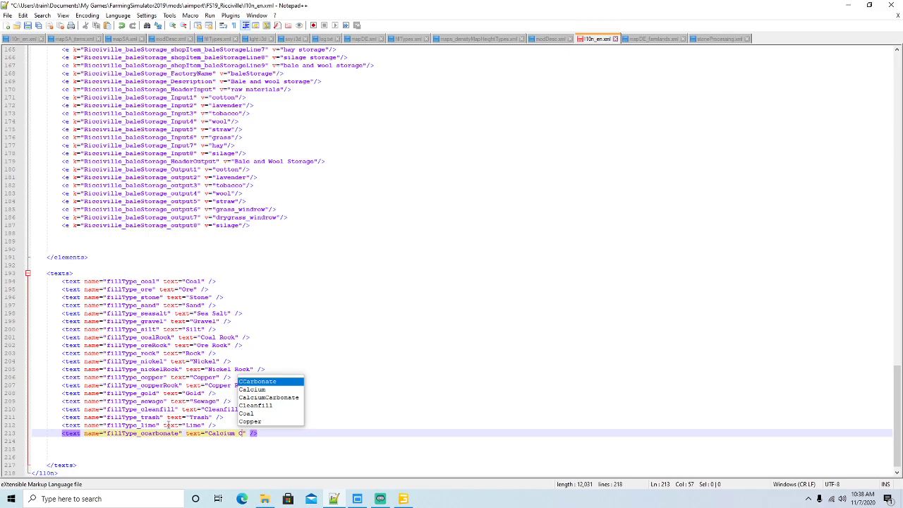
type("onate")
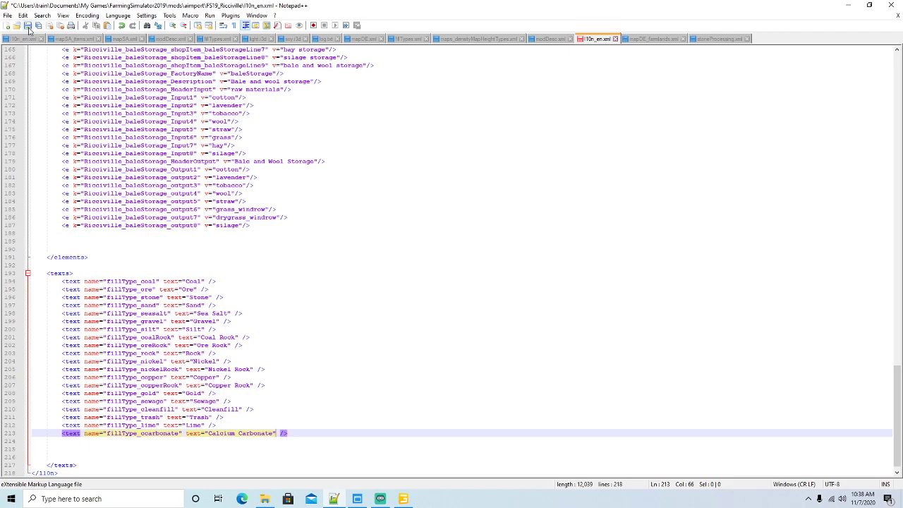
left_click(28, 26)
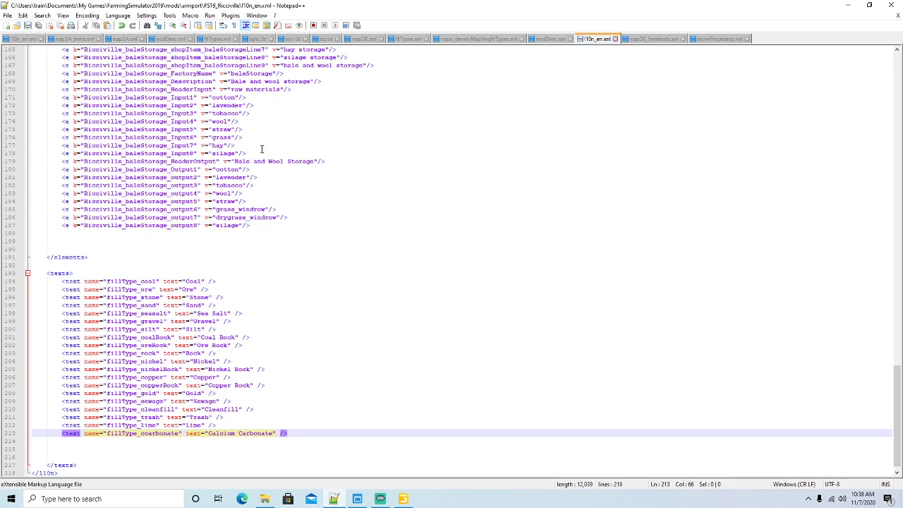
Step: Check the stoneProcessing outputs for missing fill types and duplicate the fillType_ccarbonate line directly below itself
scroll(261, 149, "up", 12)
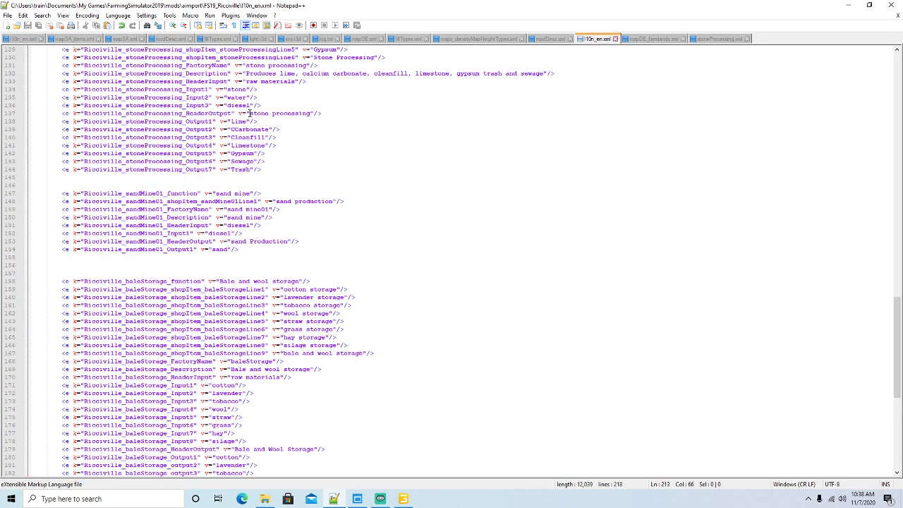
left_click(245, 138)
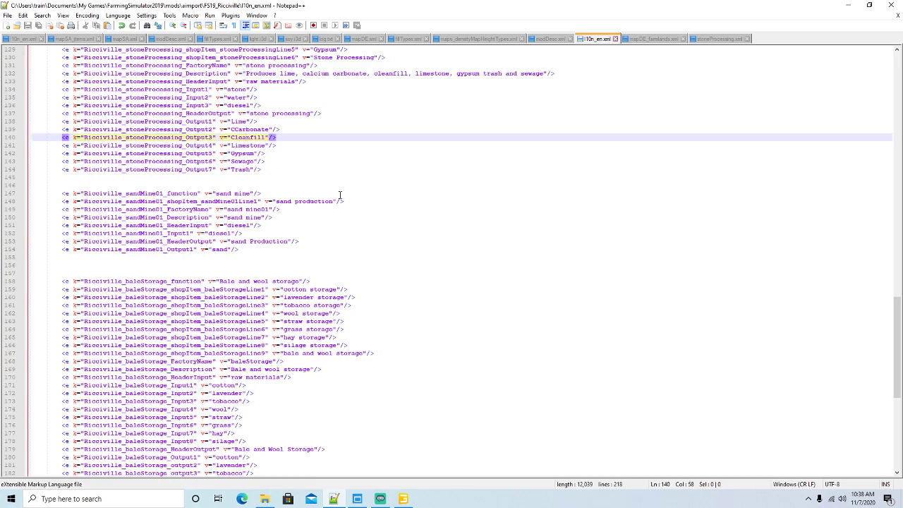
scroll(340, 195, "down", 11)
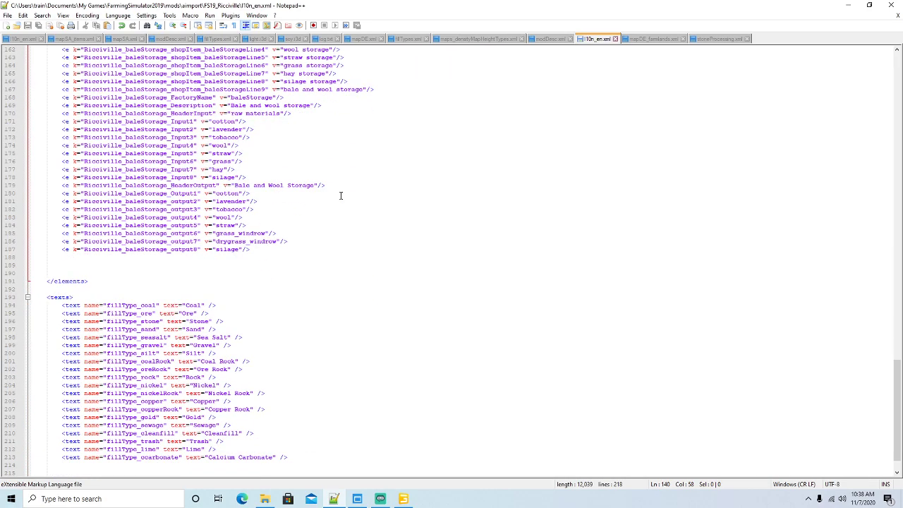
scroll(340, 196, "up", 9)
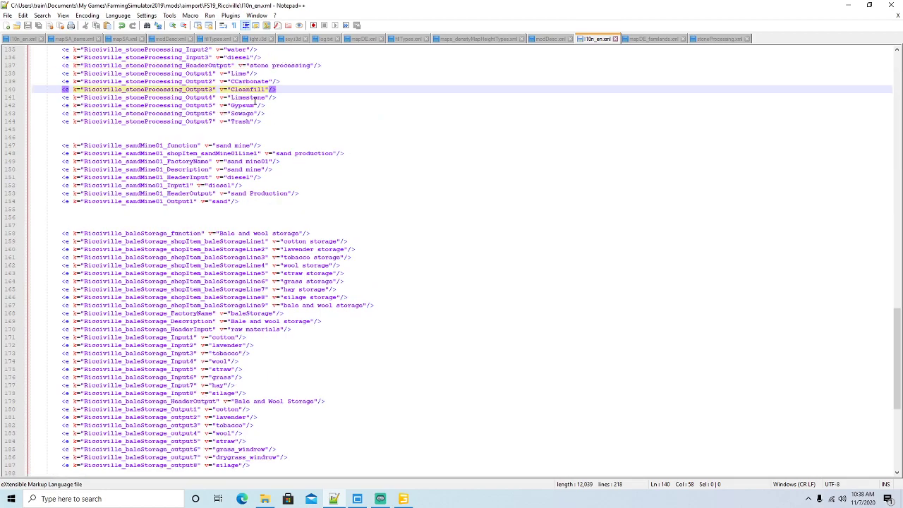
left_click(255, 99)
scroll(321, 184, "down", 10)
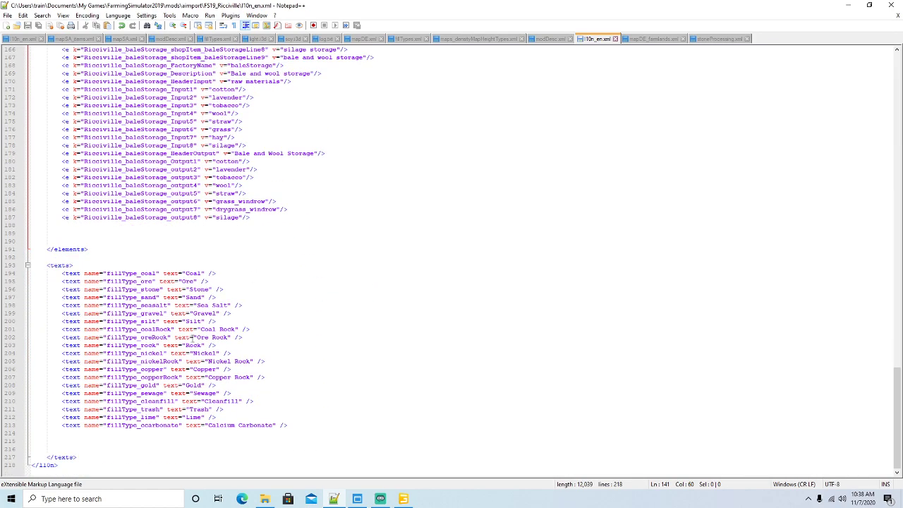
left_click(10, 425)
key("ctrl+c")
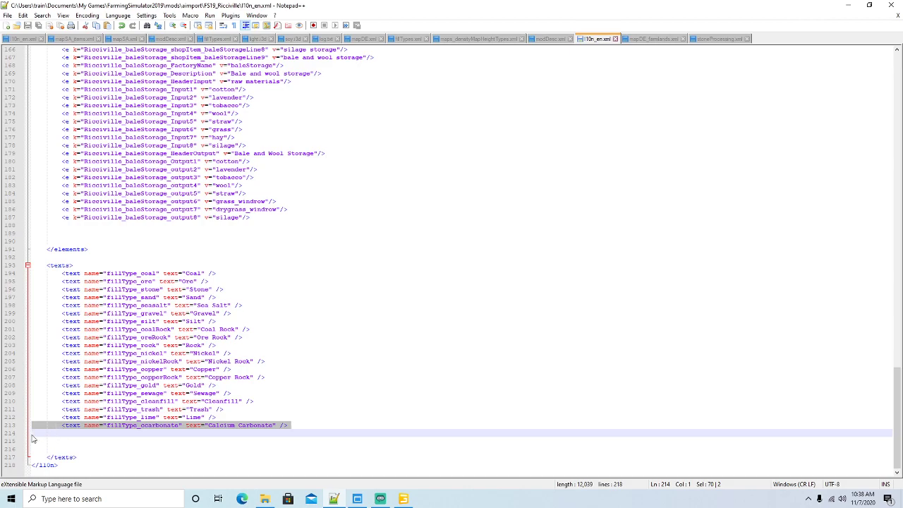
left_click(70, 431)
key("ctrl+v")
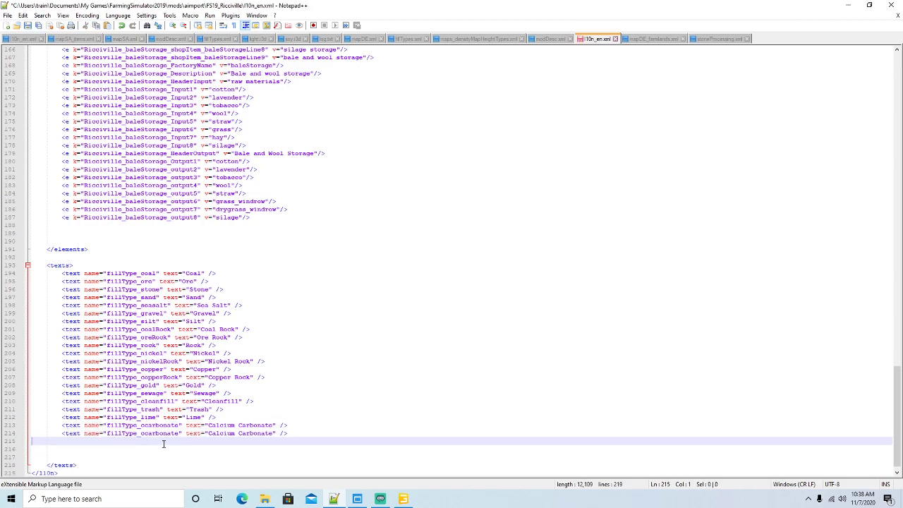
Step: Rename the fill type in the duplicated calcium carbonate line to fillType_limestone
left_click(181, 433)
key("BackSpace")
key("BackSpace")
key("BackSpace")
key("BackSpace")
key("BackSpace")
key("BackSpace")
key("BackSpace")
key("BackSpace")
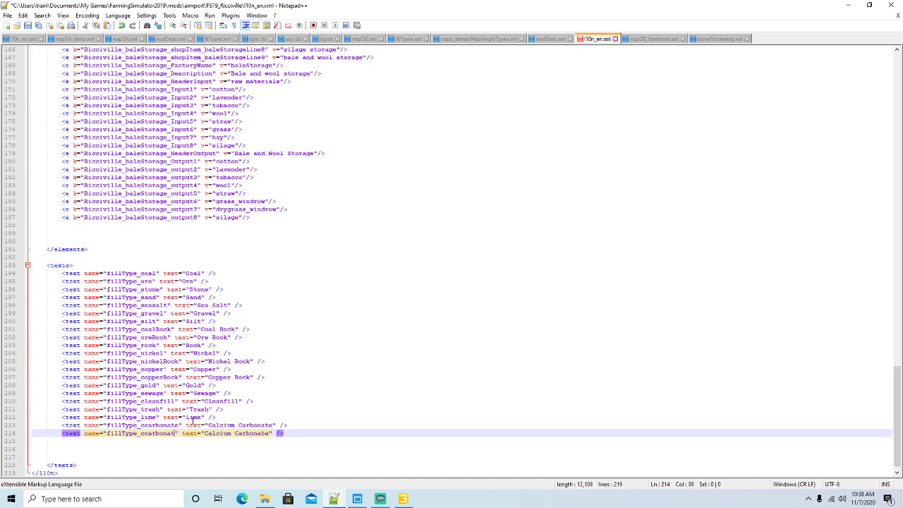
key("BackSpace")
key("BackSpace")
type("limestone")
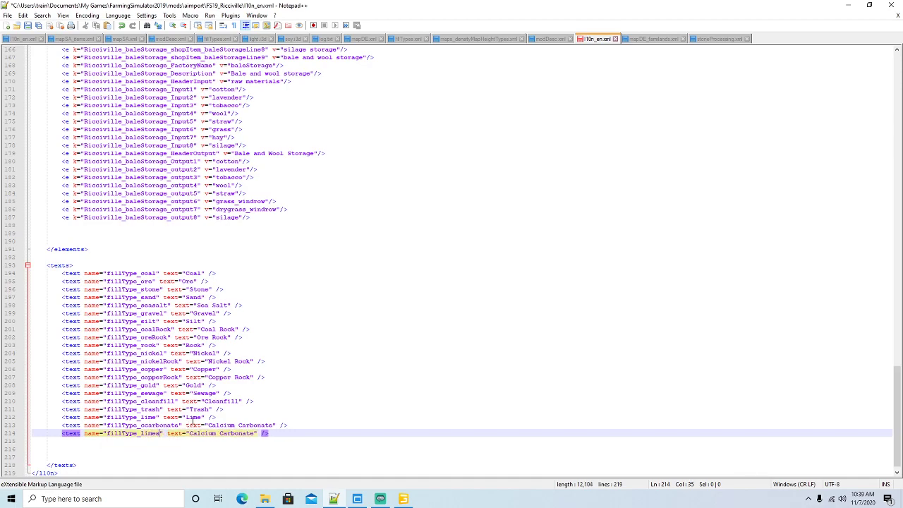
Step: Set the display text of the fillType_limestone line to Limestone and save the file
key("Right")
key("Right")
key("Right")
key("Right")
key("Right")
key("Right")
key("Right")
key("Right")
key("Right")
key("Right")
key("Right")
key("Right")
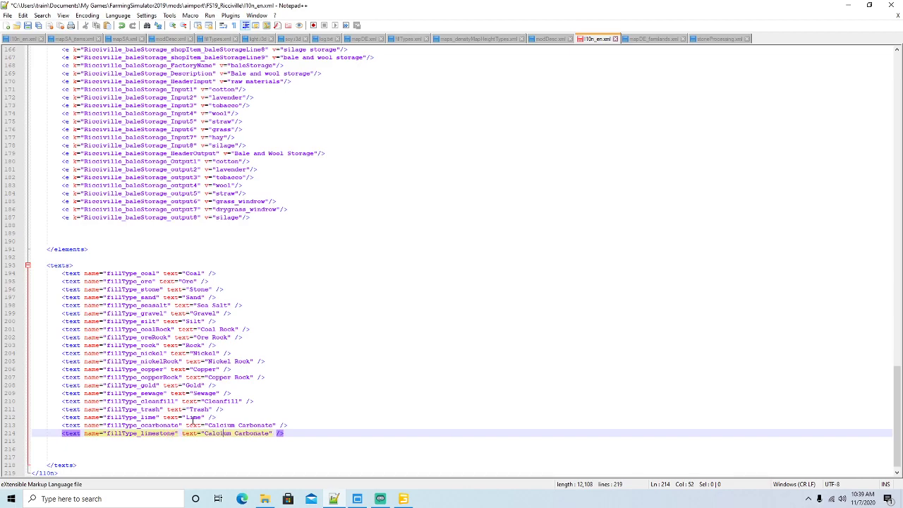
key("BackSpace")
key("BackSpace")
key("BackSpace")
key("BackSpace")
key("BackSpace")
key("BackSpace")
key("BackSpace")
key("BackSpace")
key("BackSpace")
key("BackSpace")
key("BackSpace")
key("BackSpace")
key("BackSpace")
key("BackSpace")
key("BackSpace")
key("BackSpace")
key("BackSpace")
type("Limeston")
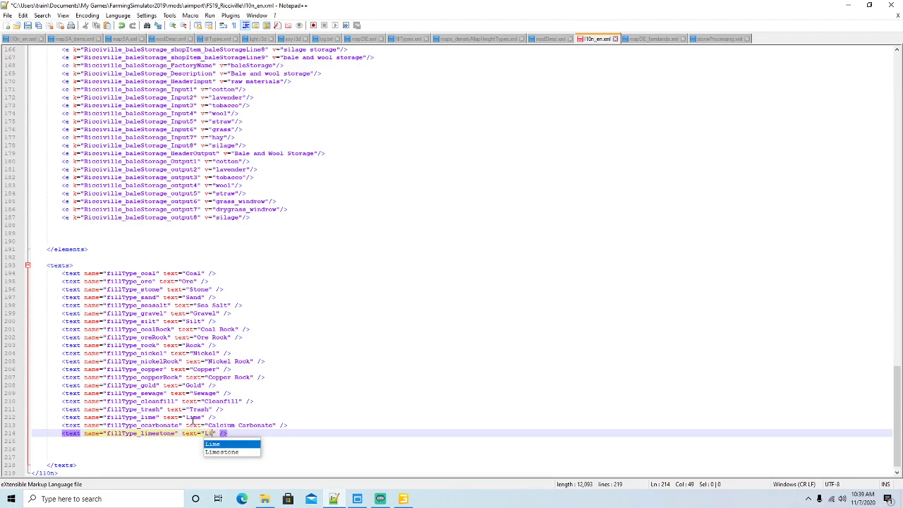
type("e\"")
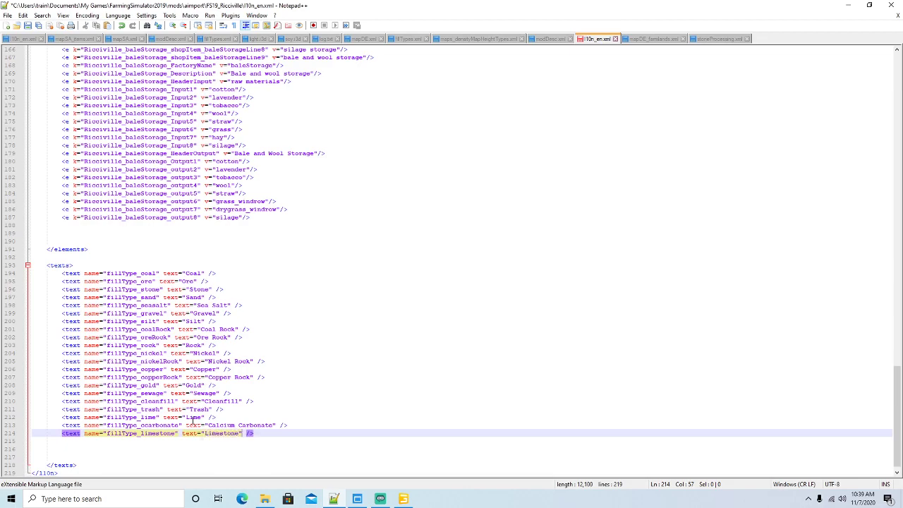
left_click(28, 27)
Step: Check the remaining stoneProcessing outputs and duplicate the fillType_limestone line directly below itself
scroll(275, 156, "up", 9)
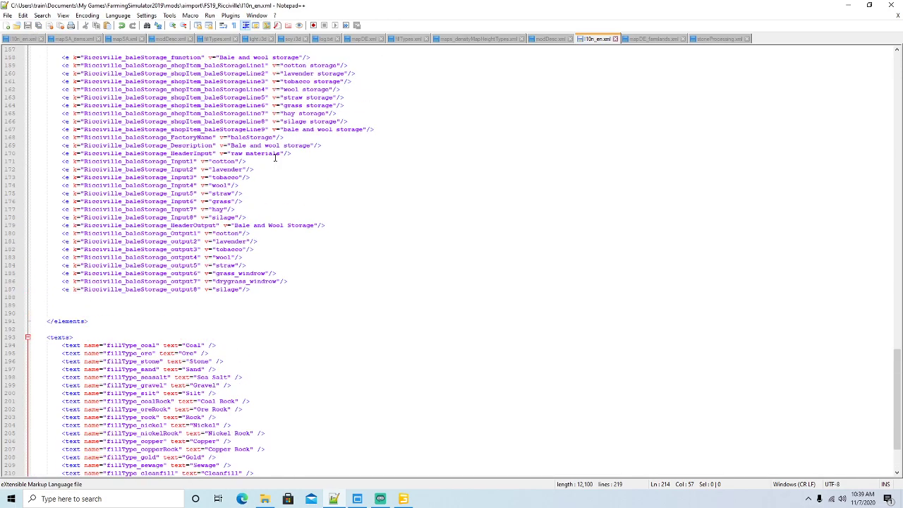
scroll(275, 156, "up", 3)
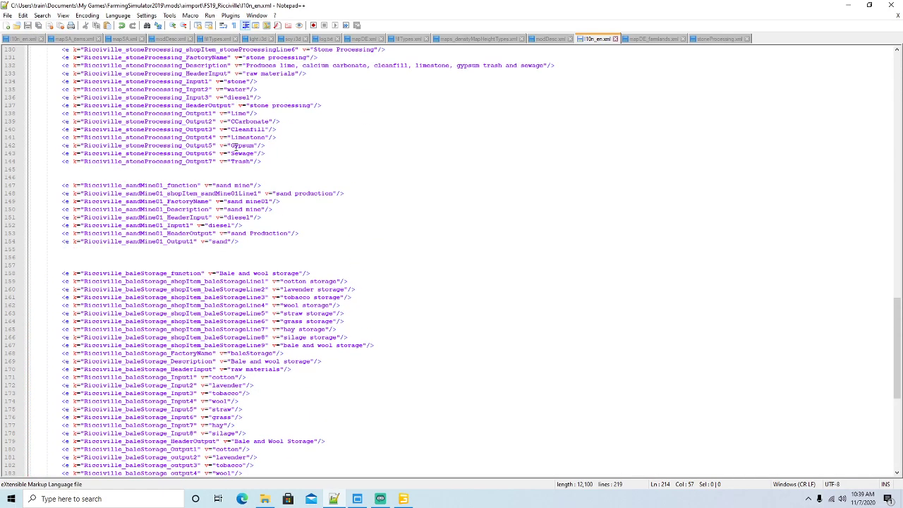
left_click(232, 145)
scroll(318, 186, "down", 12)
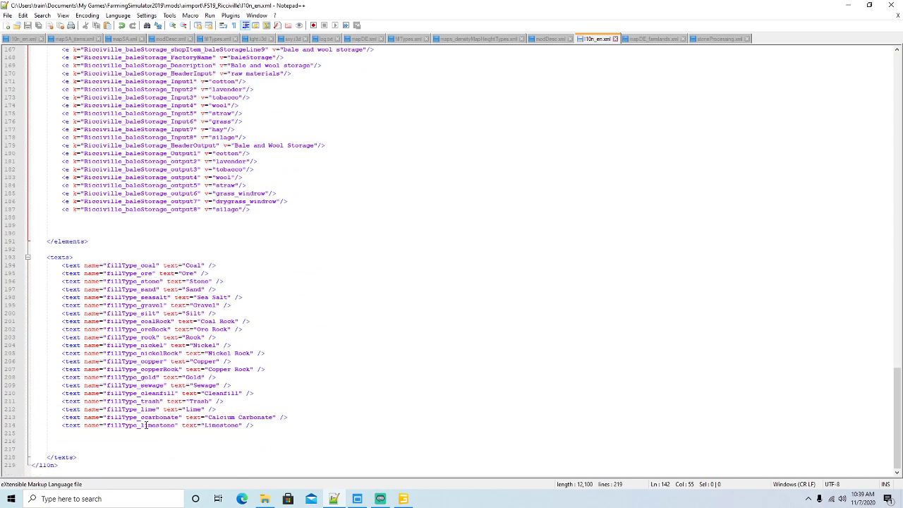
left_click(13, 426)
key("ctrl+c")
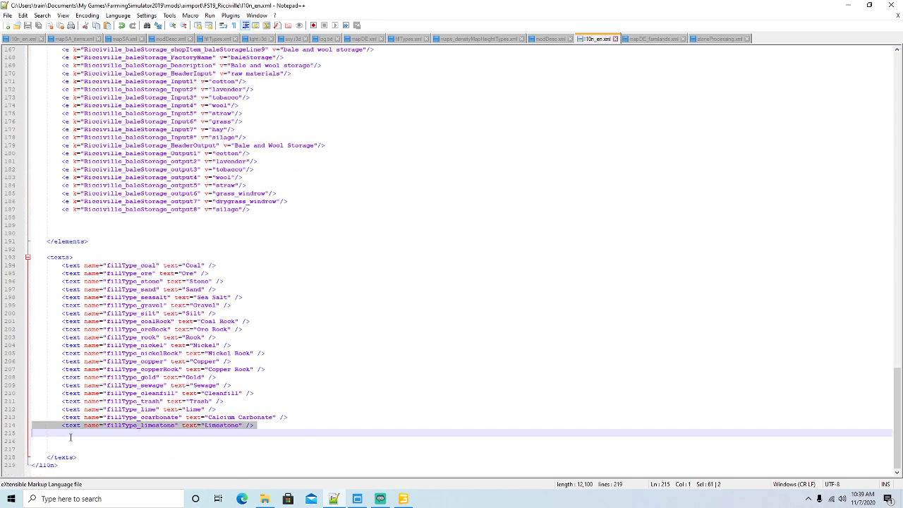
left_click(61, 434)
key("ctrl+v")
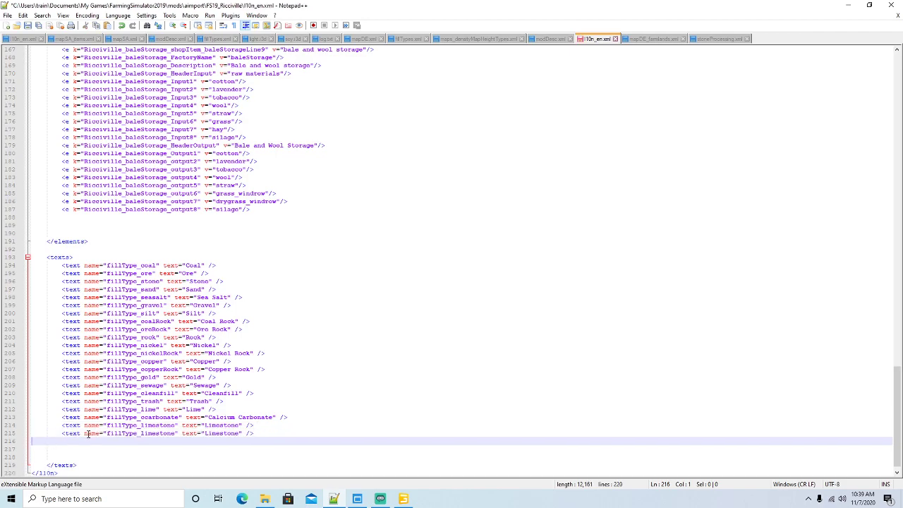
Step: Rename the fill type in the duplicated limestone line to fillType_gypsum
left_click(174, 434)
key("BackSpace")
key("BackSpace")
key("BackSpace")
key("BackSpace")
key("BackSpace")
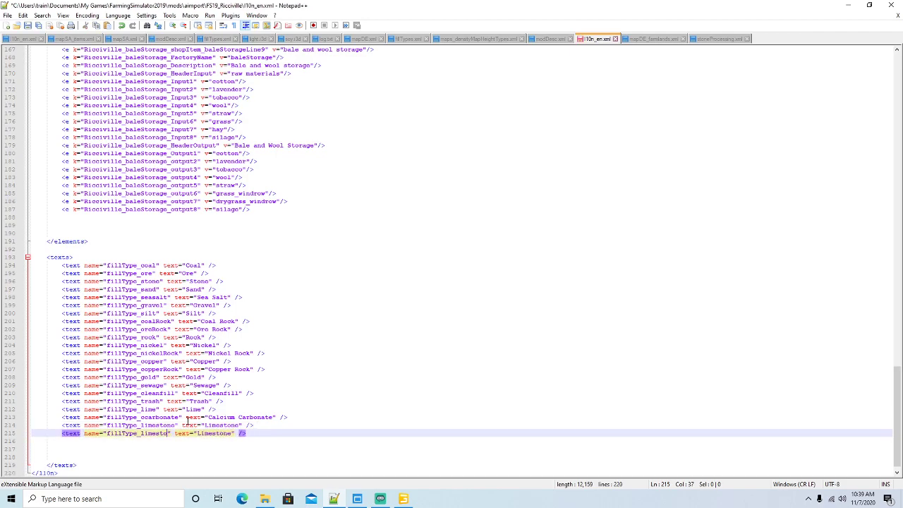
key("BackSpace")
key("BackSpace")
key("BackSpace")
key("BackSpace")
type("gypsum")
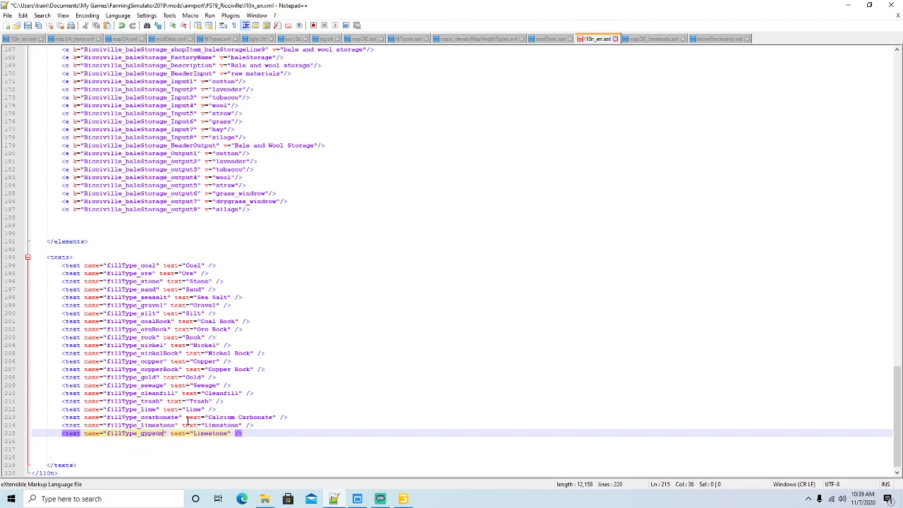
Step: Set the display text of the fillType_gypsum line to Gypsum and save the file
key("Right")
key("Right")
key("Right")
key("Right")
key("Right")
key("Right")
key("Right")
key("Right")
key("Right")
key("Right")
key("Right")
key("Right")
key("Right")
key("BackSpace")
key("BackSpace")
key("BackSpace")
key("BackSpace")
key("BackSpace")
key("BackSpace")
key("BackSpace")
key("BackSpace")
key("BackSpace")
type("Gypsum")
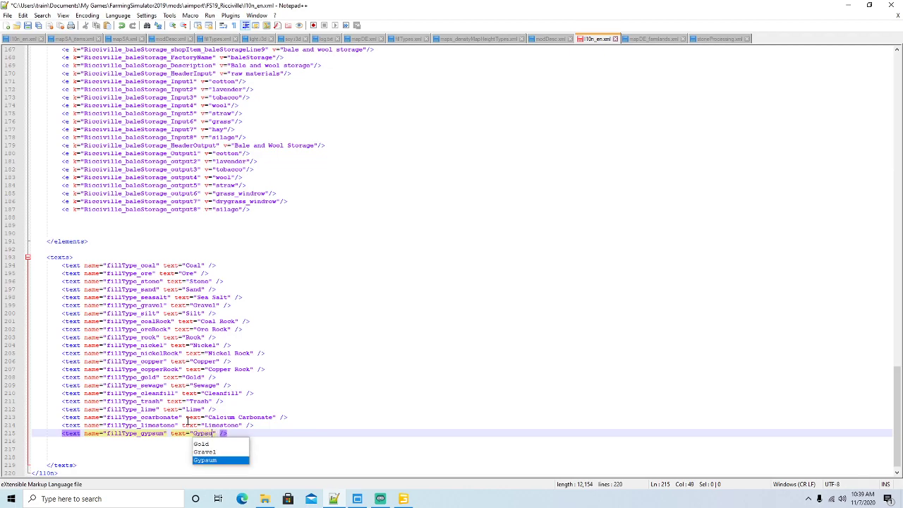
key("Right")
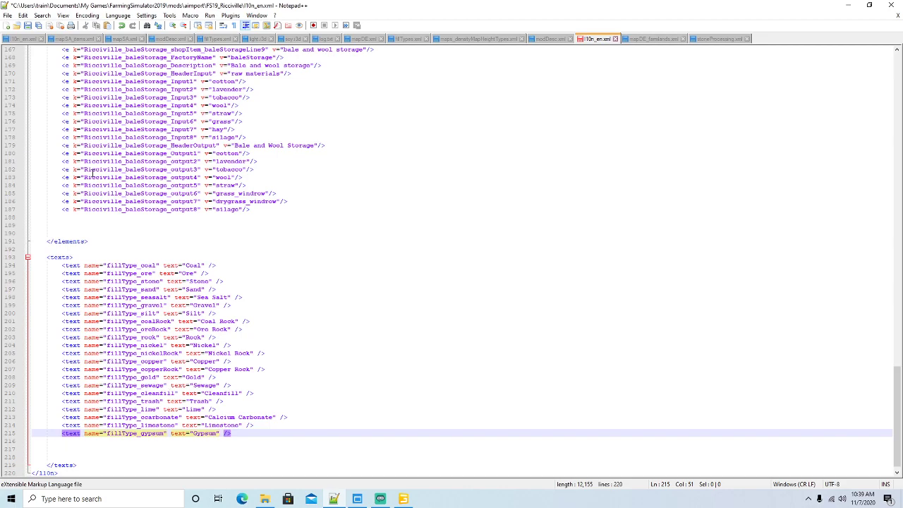
left_click(27, 25)
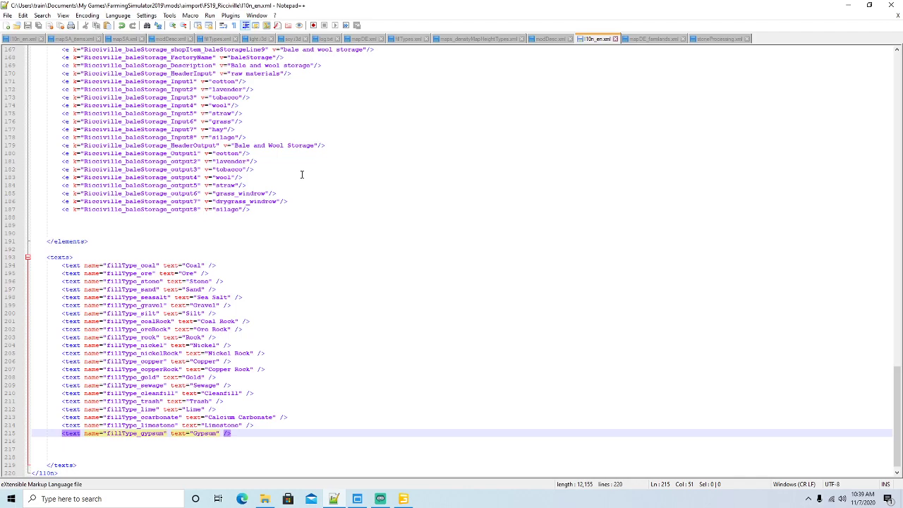
Step: Review the stoneProcessing shop item lines and output entries in the elements section
scroll(301, 174, "up", 20)
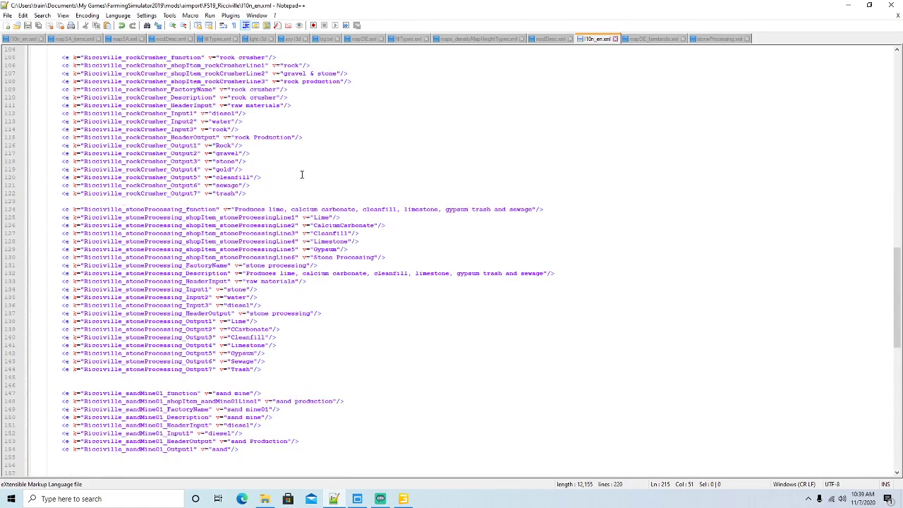
left_click(292, 217)
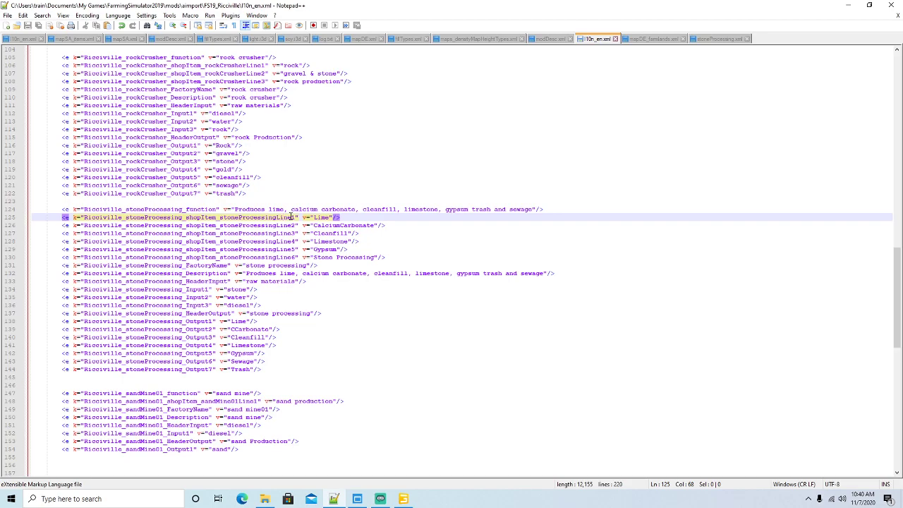
left_click(248, 329)
left_click(251, 346)
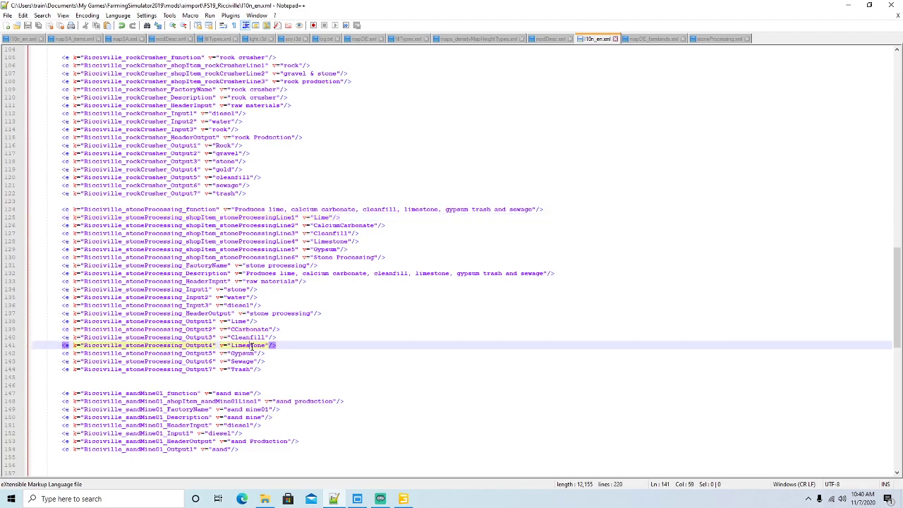
left_click(254, 353)
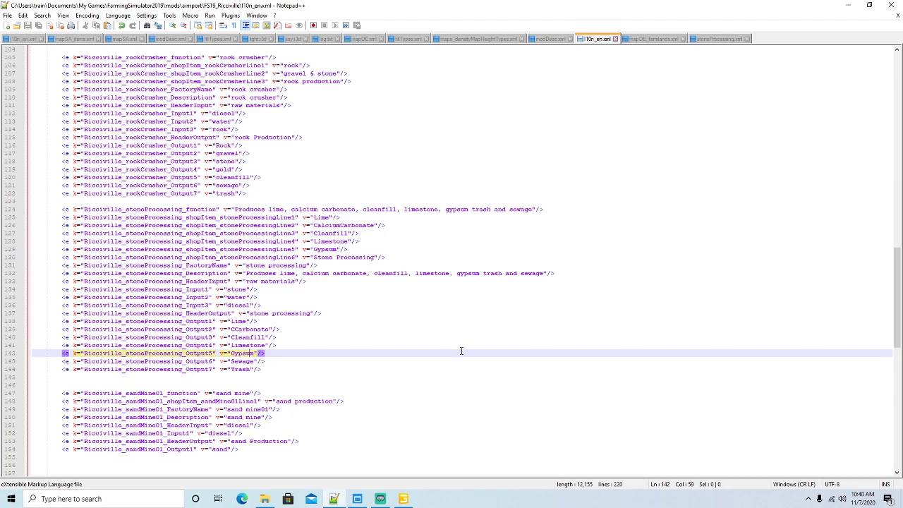
Step: Switch to Streamlabs OBS and activate the Ending Soon scene
left_click(381, 499)
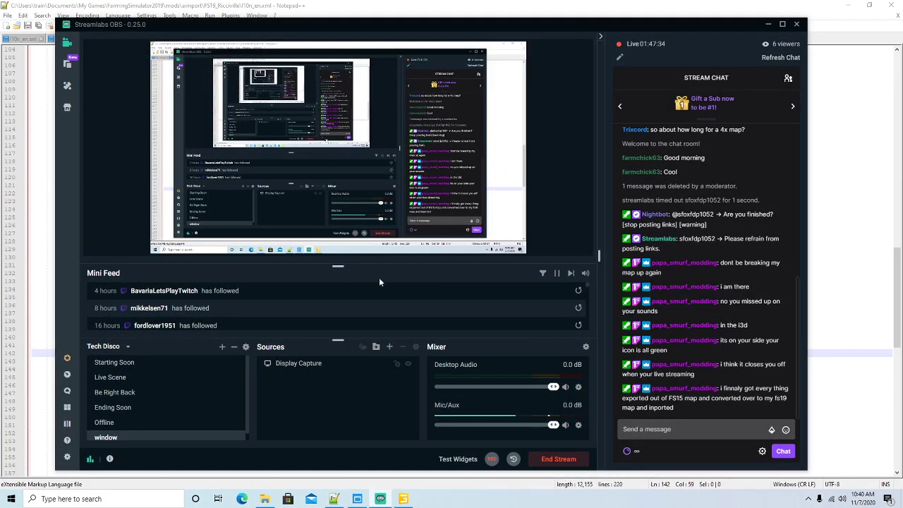
left_click(128, 407)
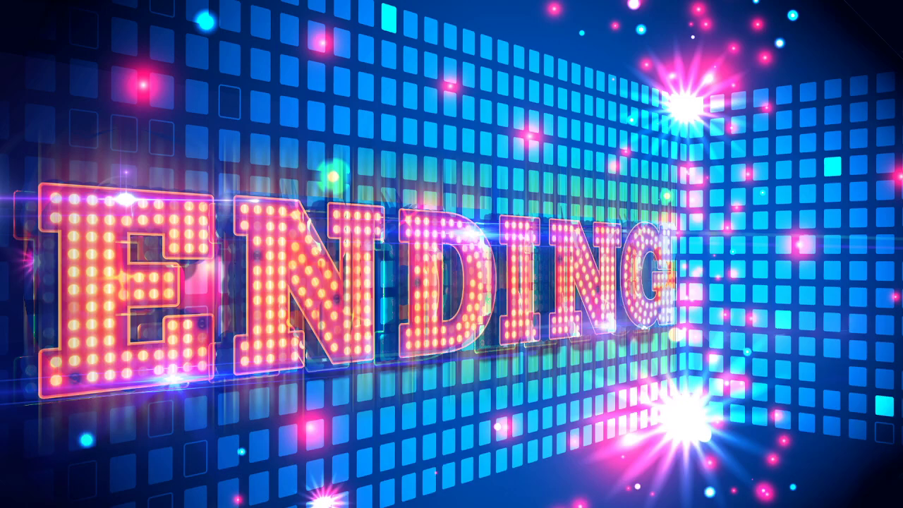